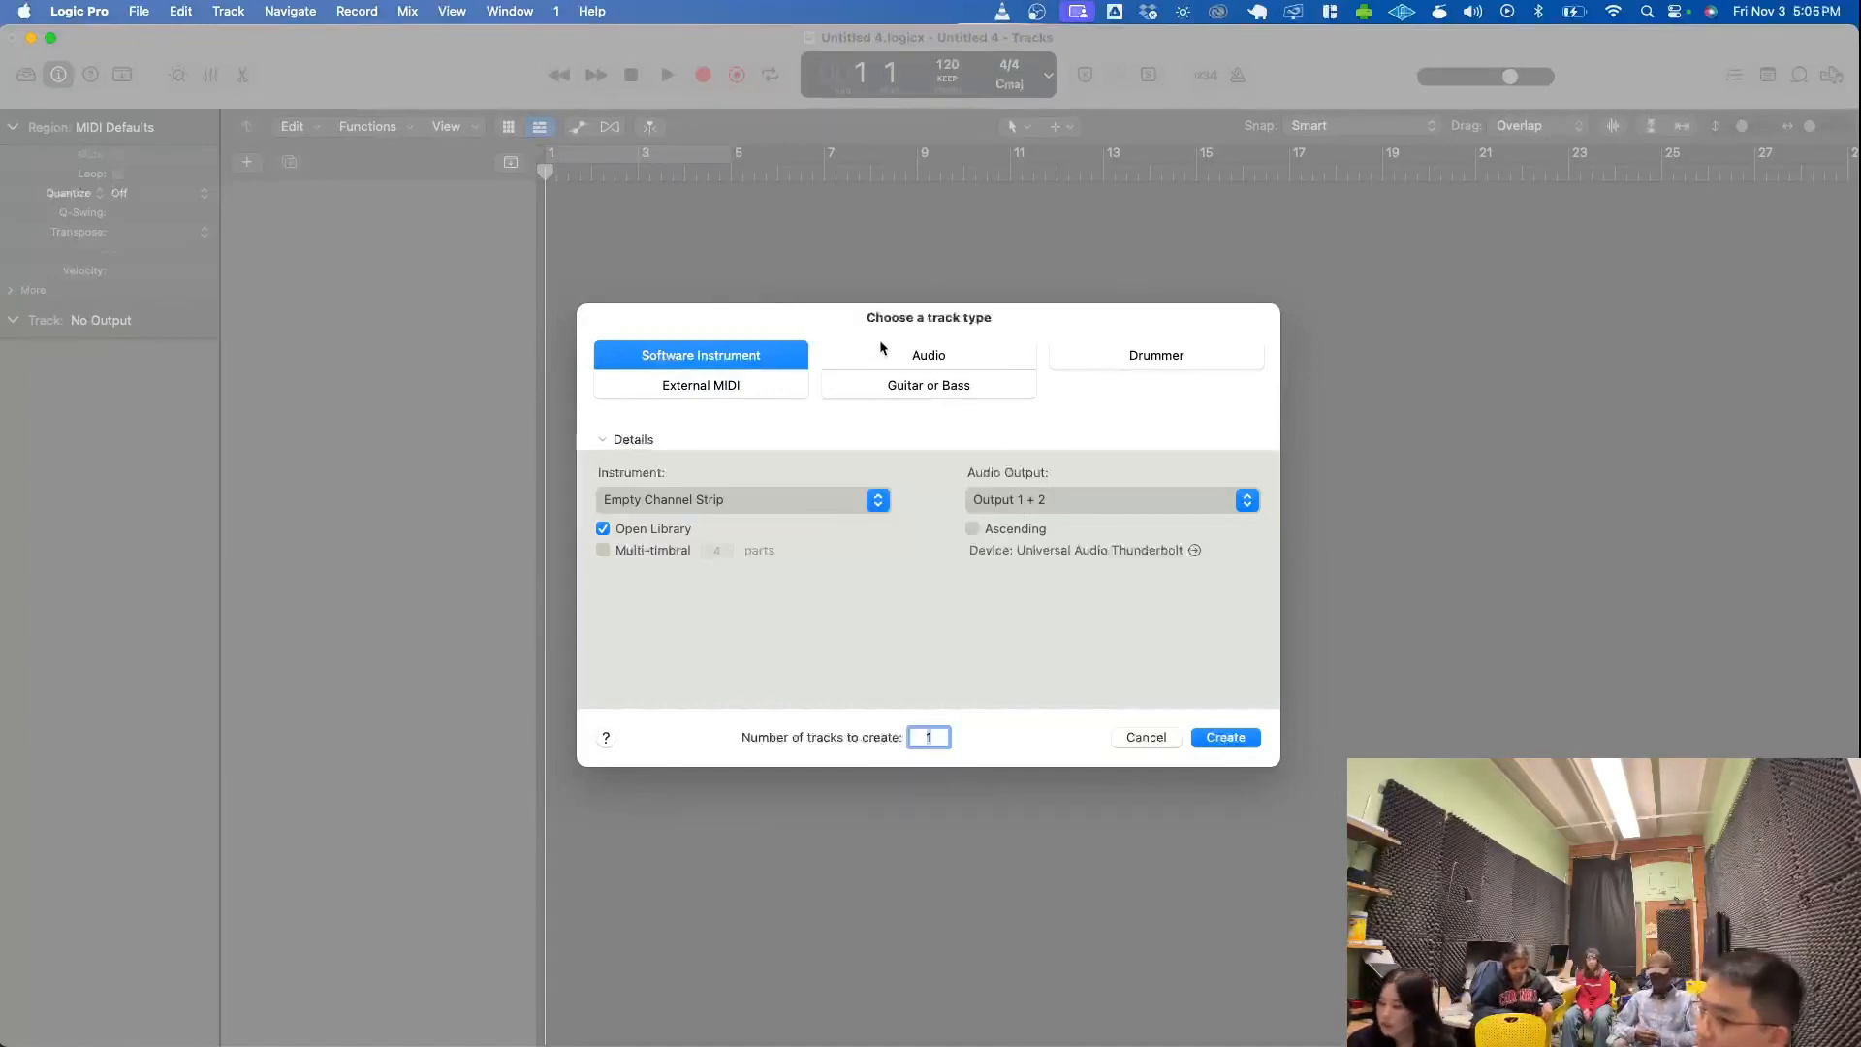
- Compare the available track types, and create one Software Instrument track with an empty channel strip
left_click(880, 351)
left_click(749, 359)
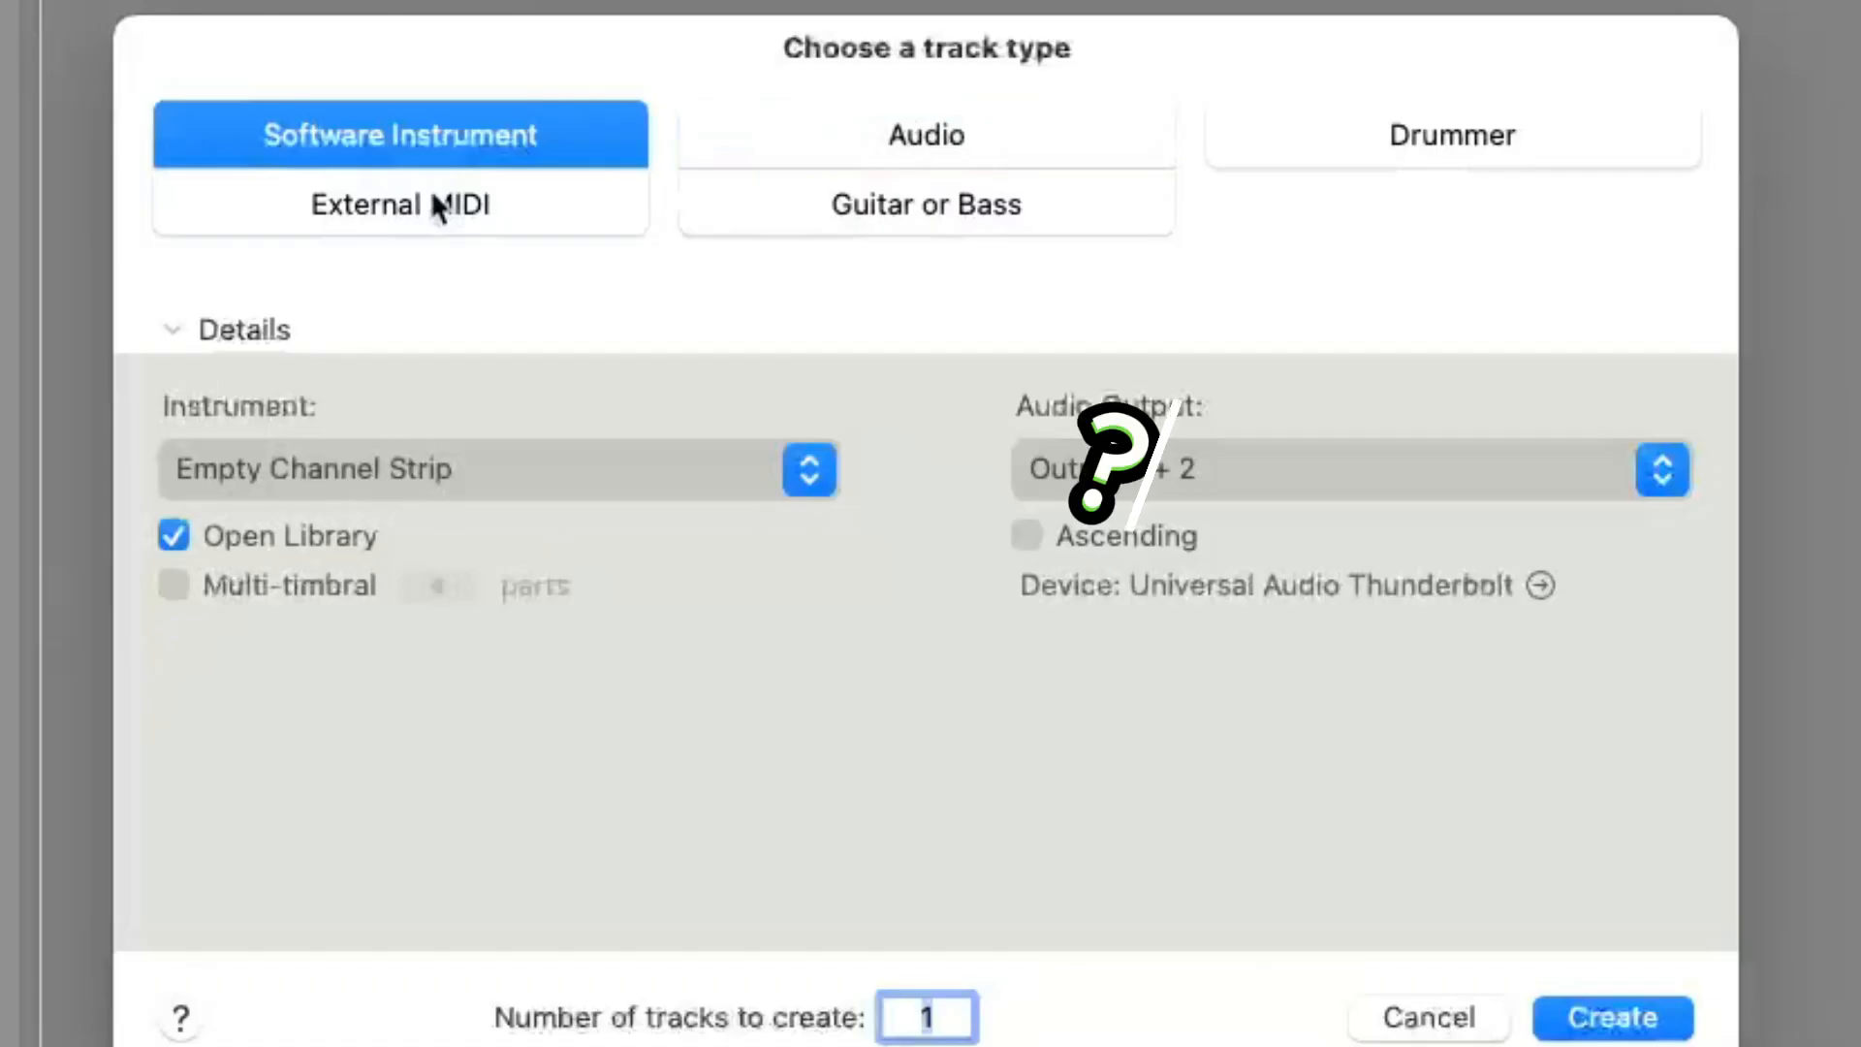
left_click(717, 386)
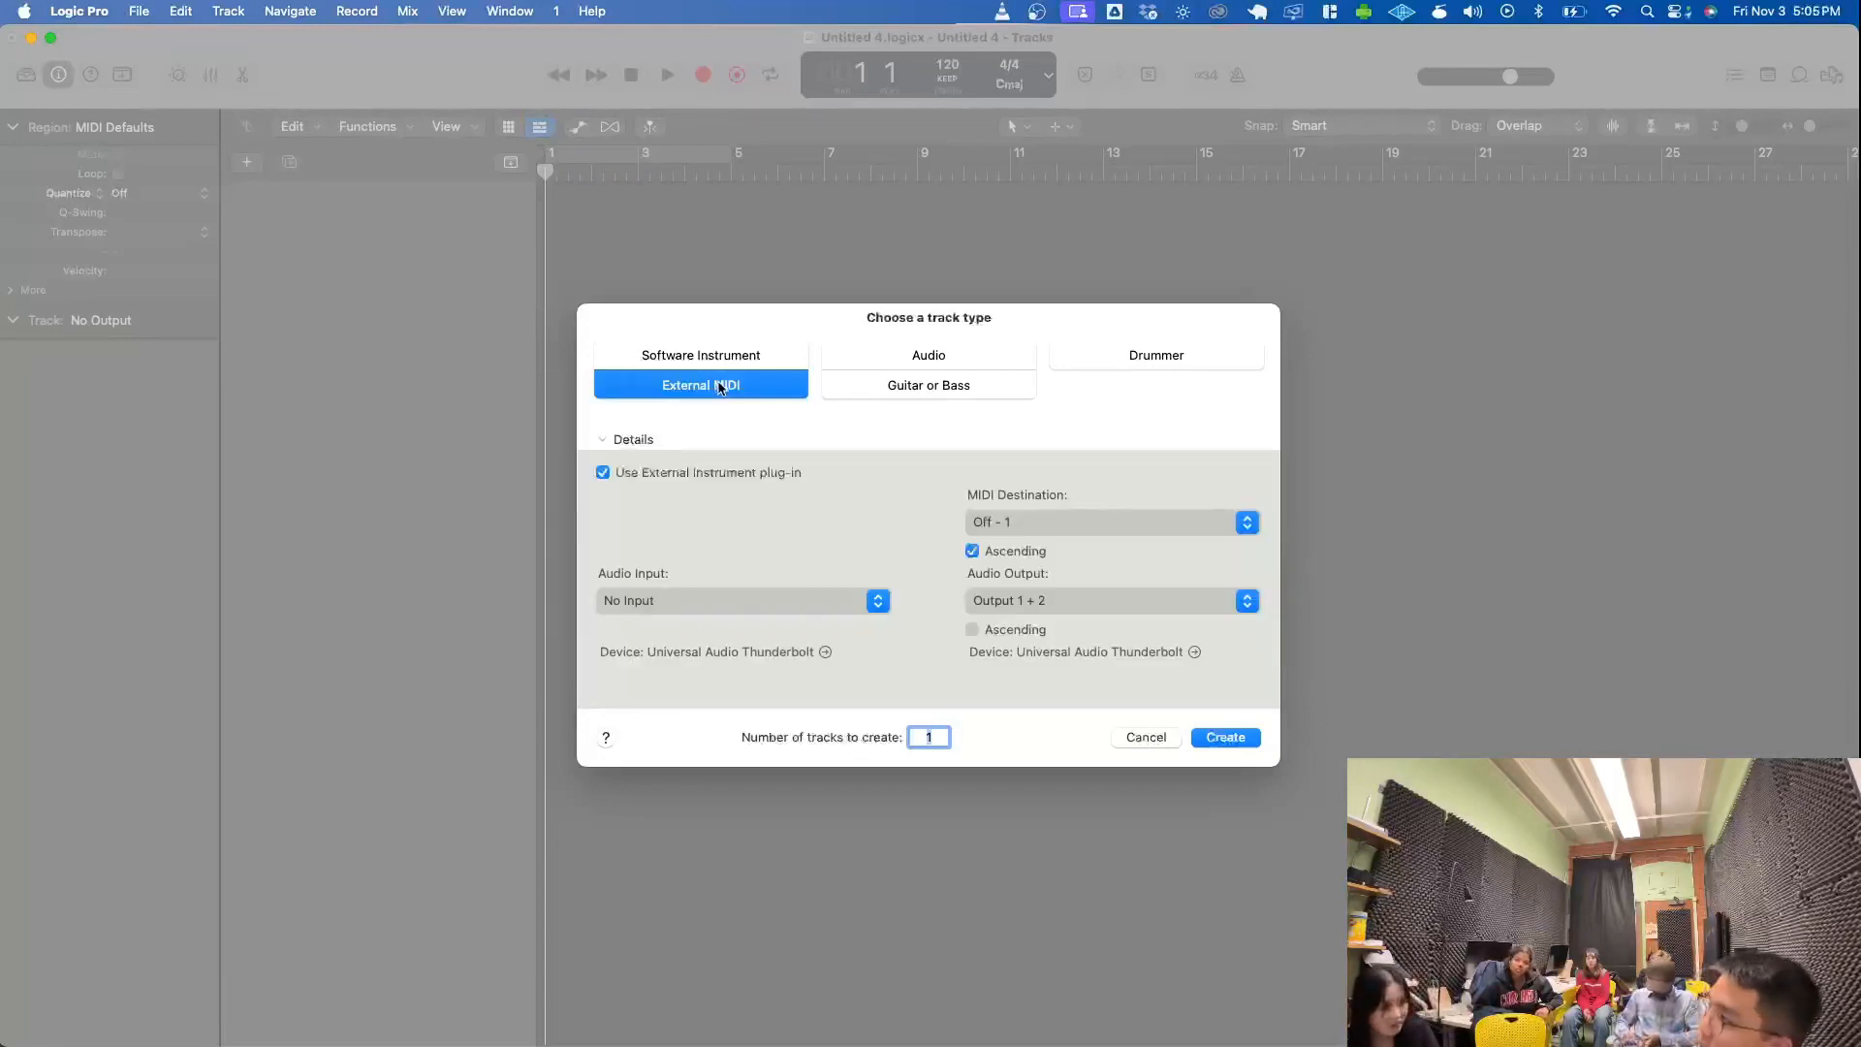
left_click(938, 389)
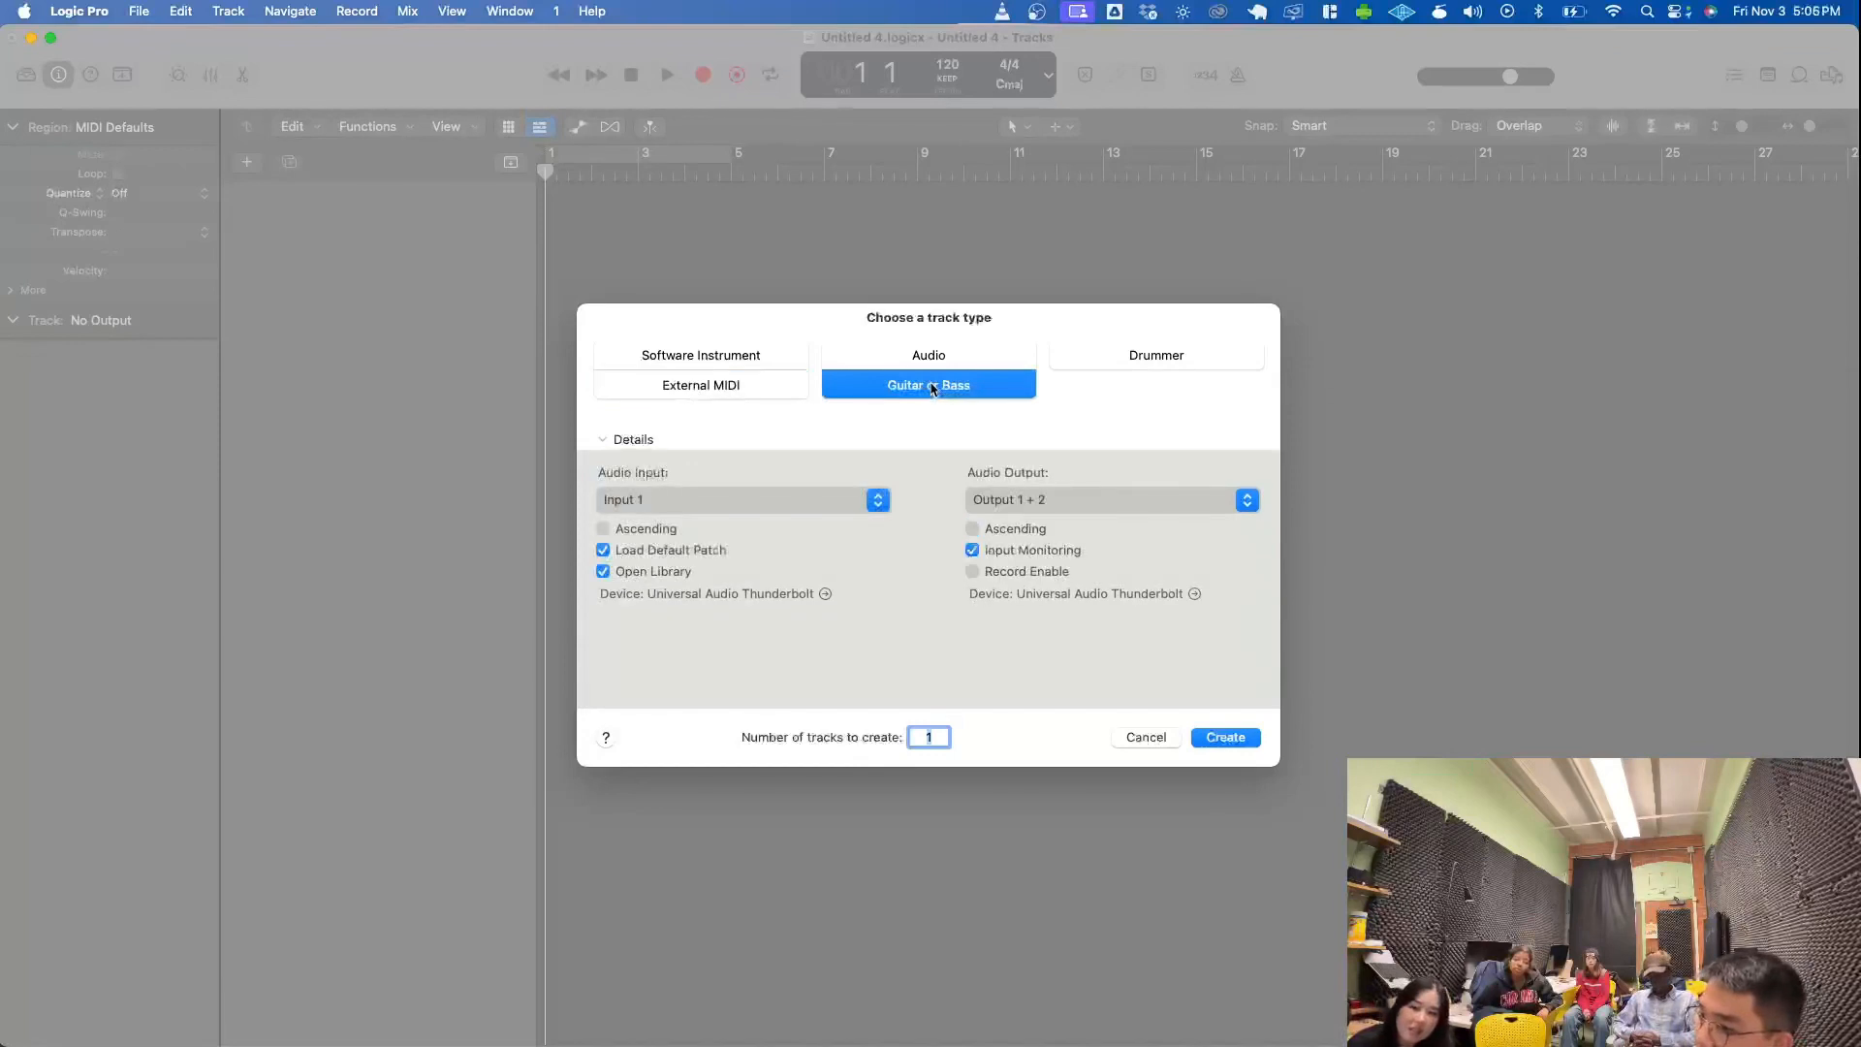
left_click(1099, 362)
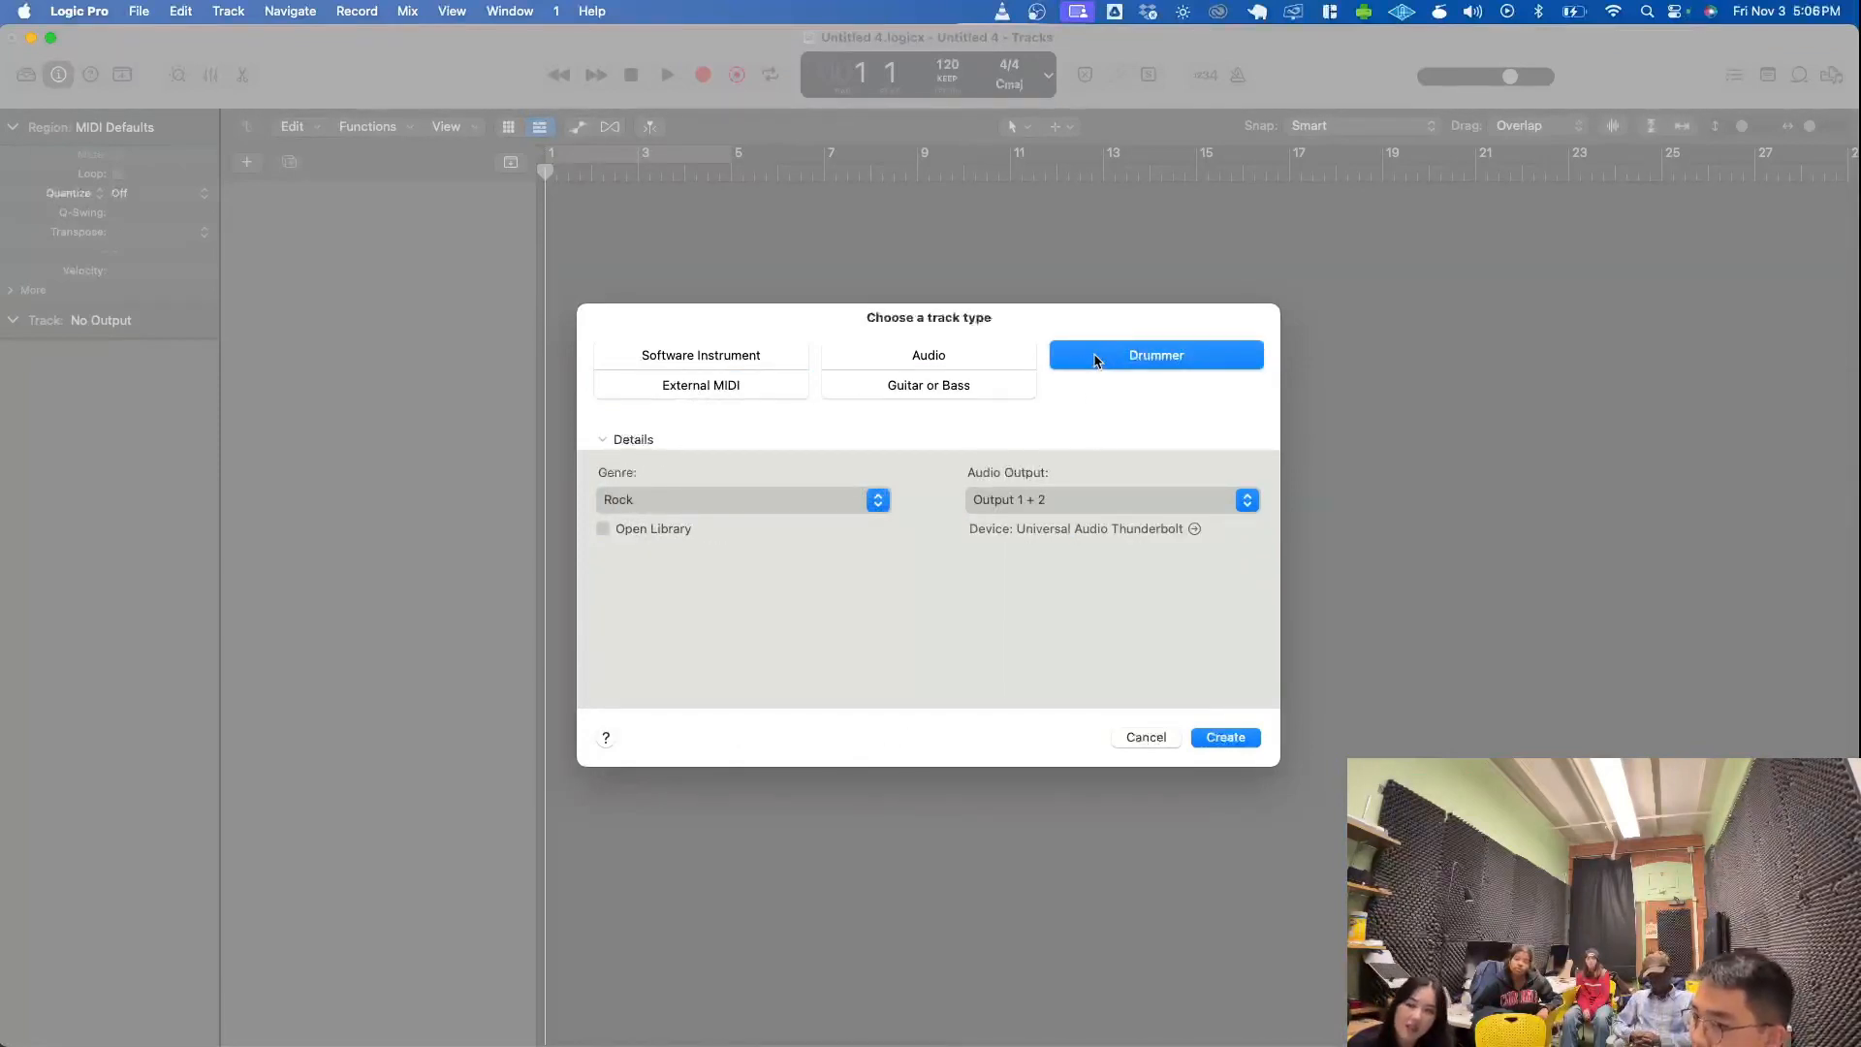
left_click(634, 359)
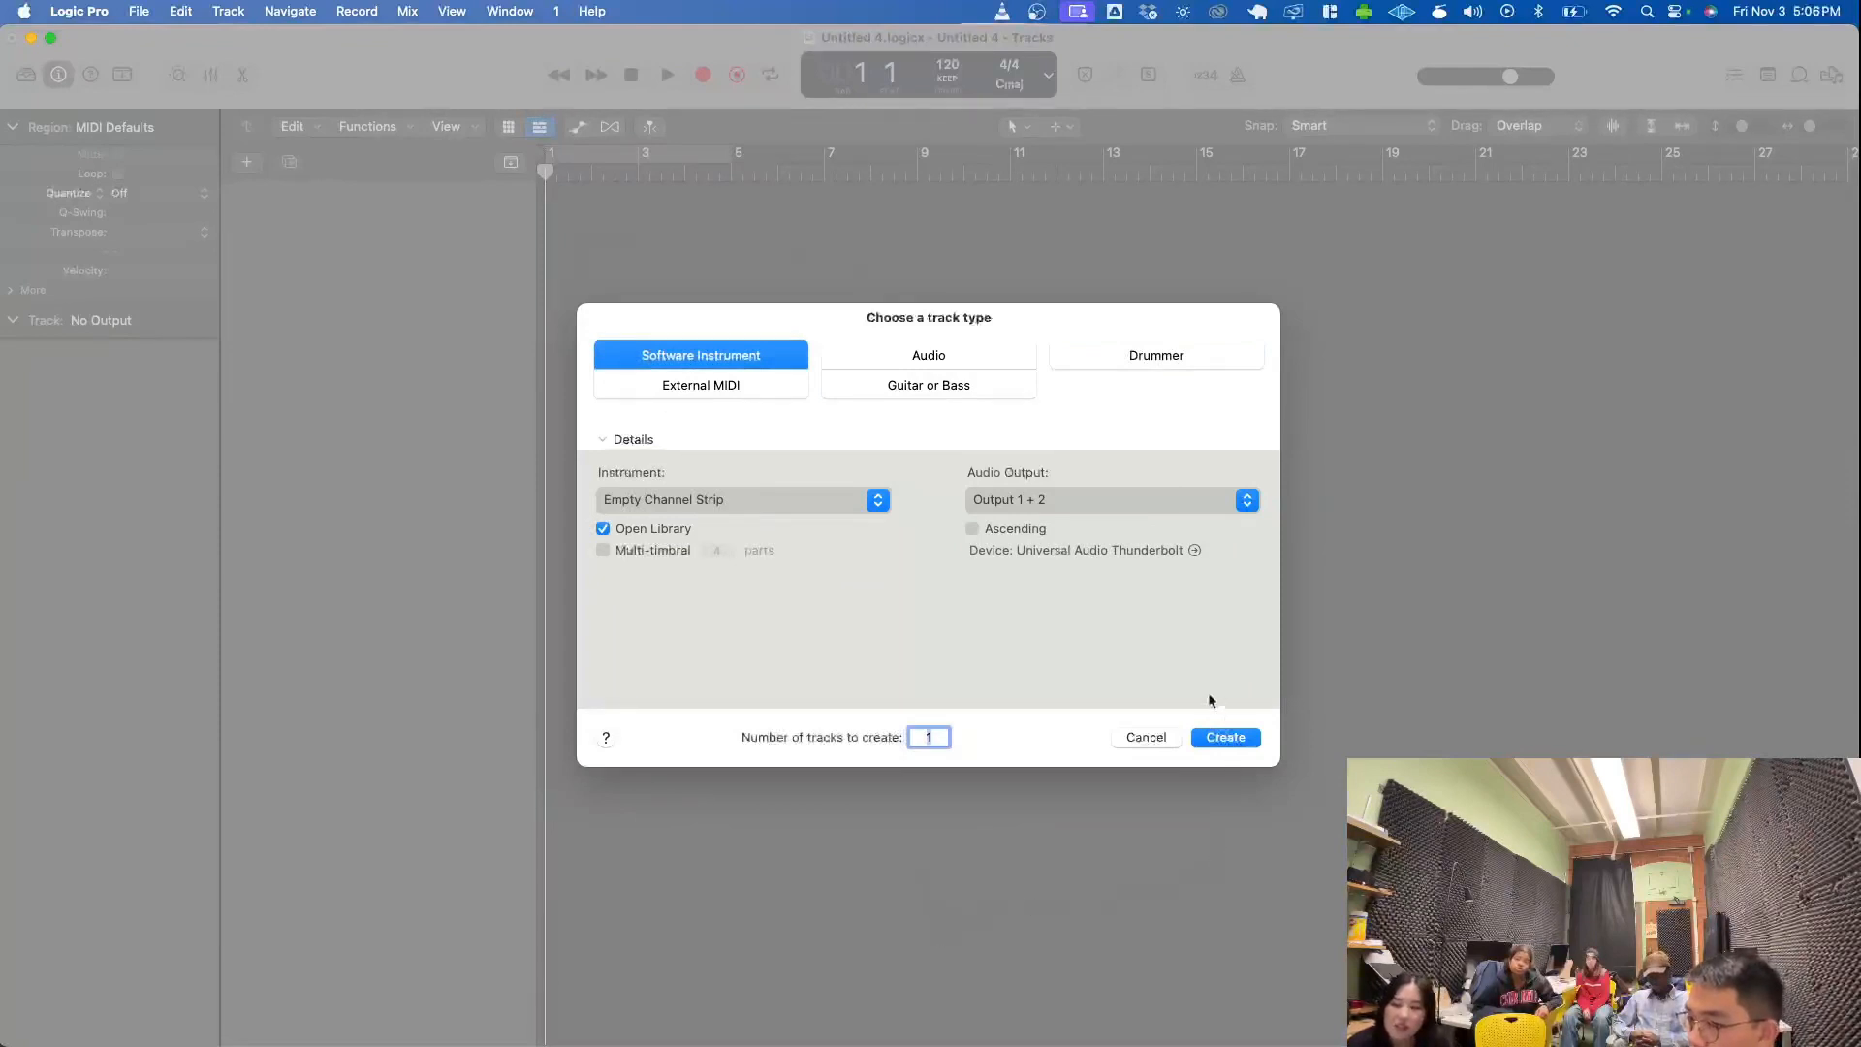
left_click(1220, 743)
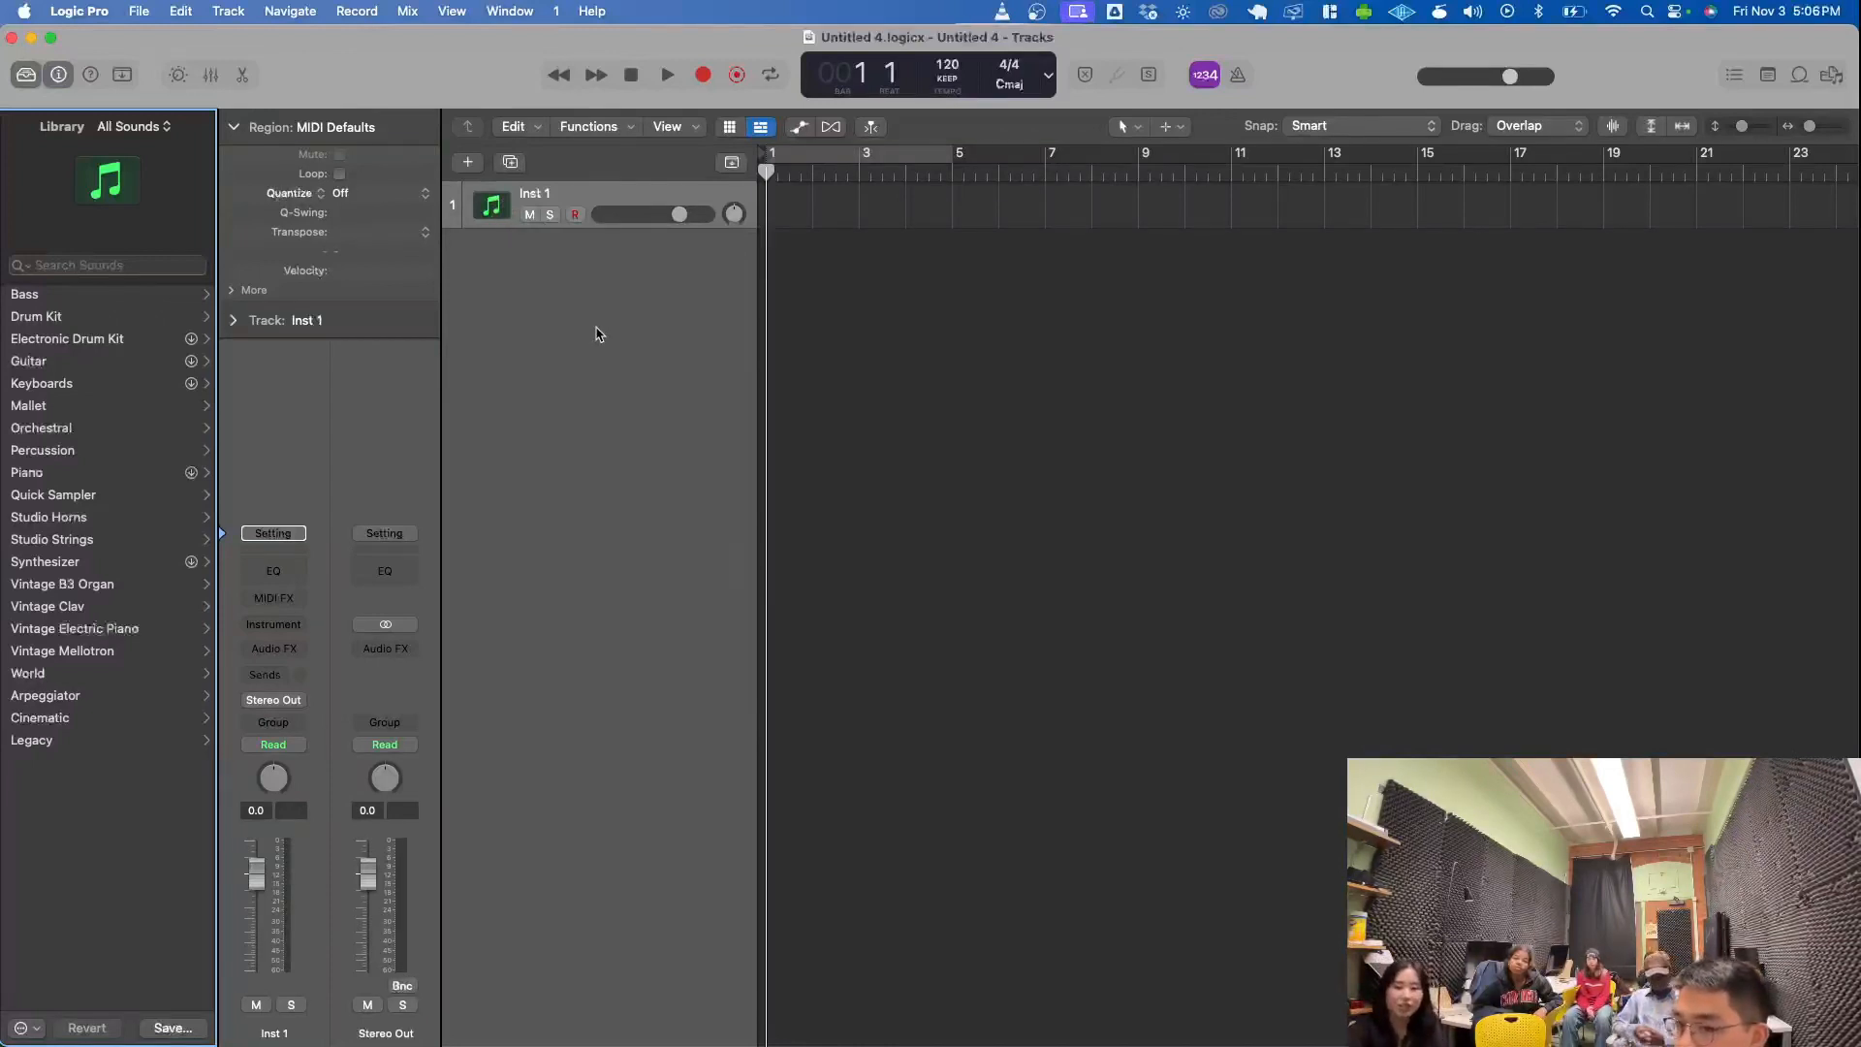
- Rename the first instrument track as "pisno"
double_click(525, 192)
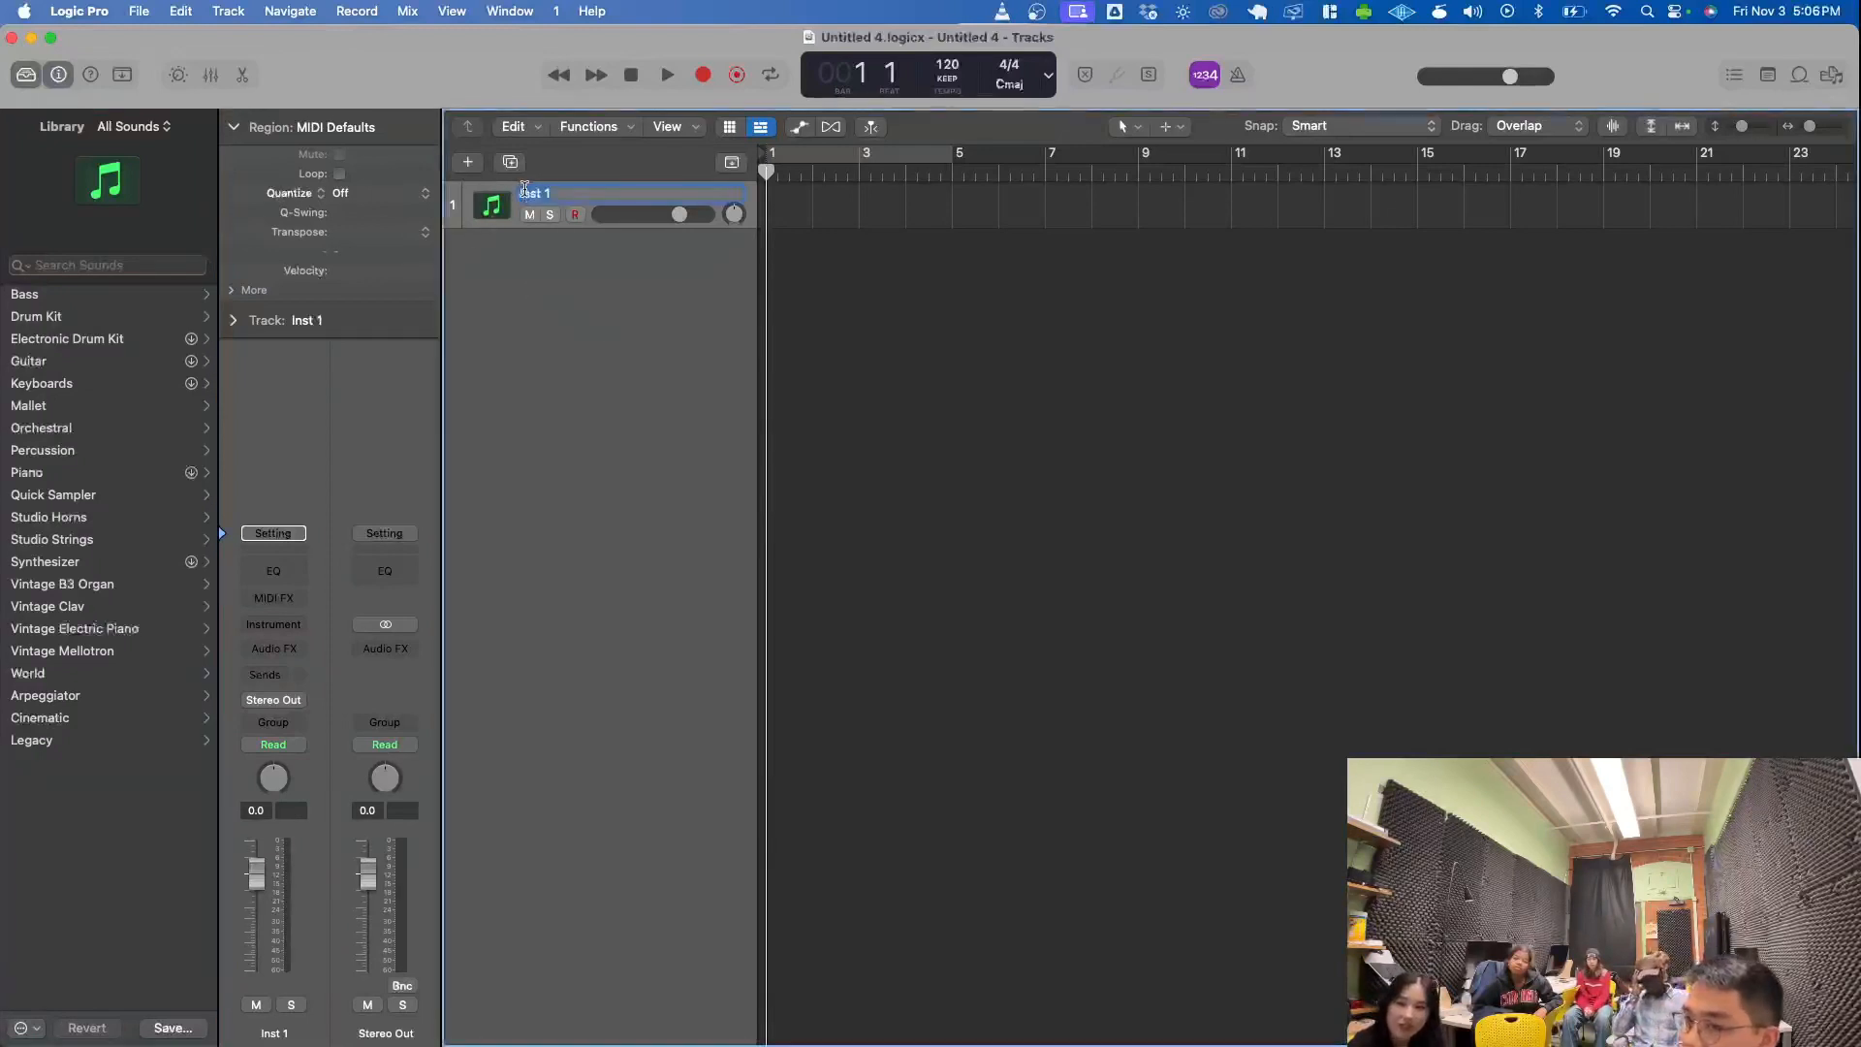
type("pisno")
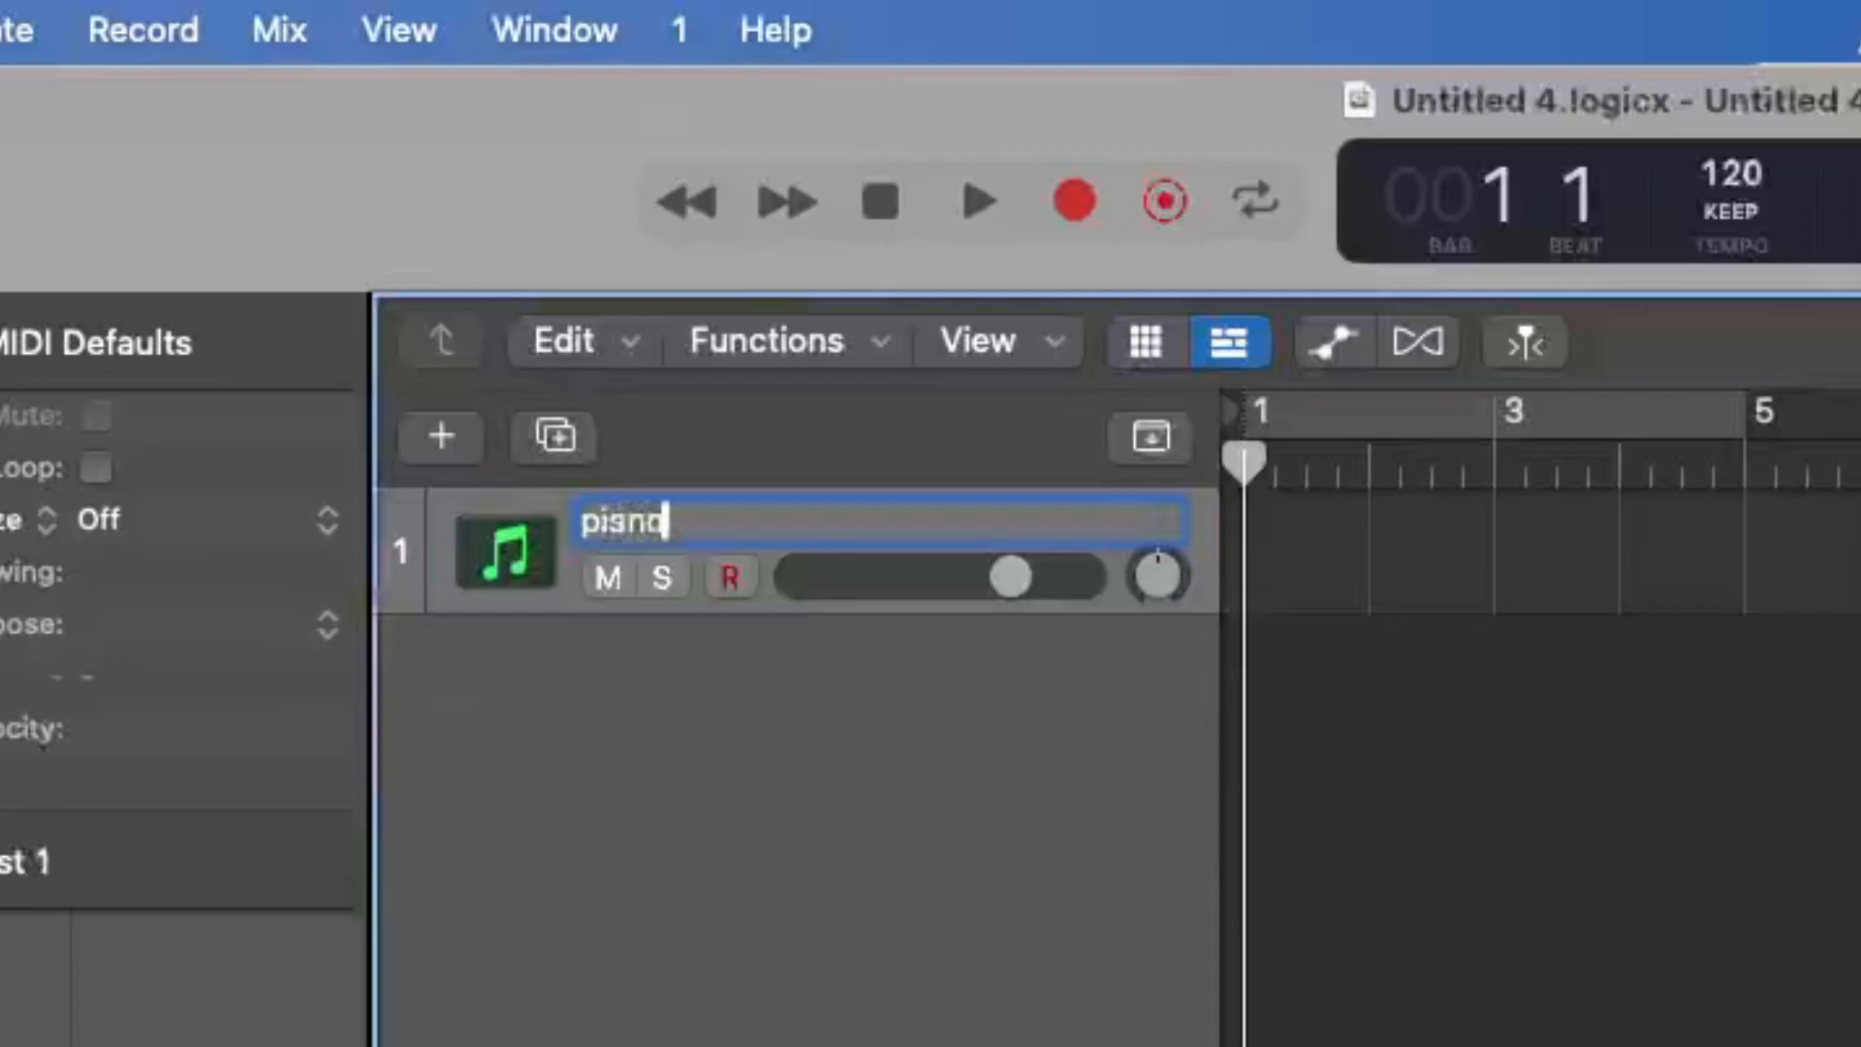
key("Return")
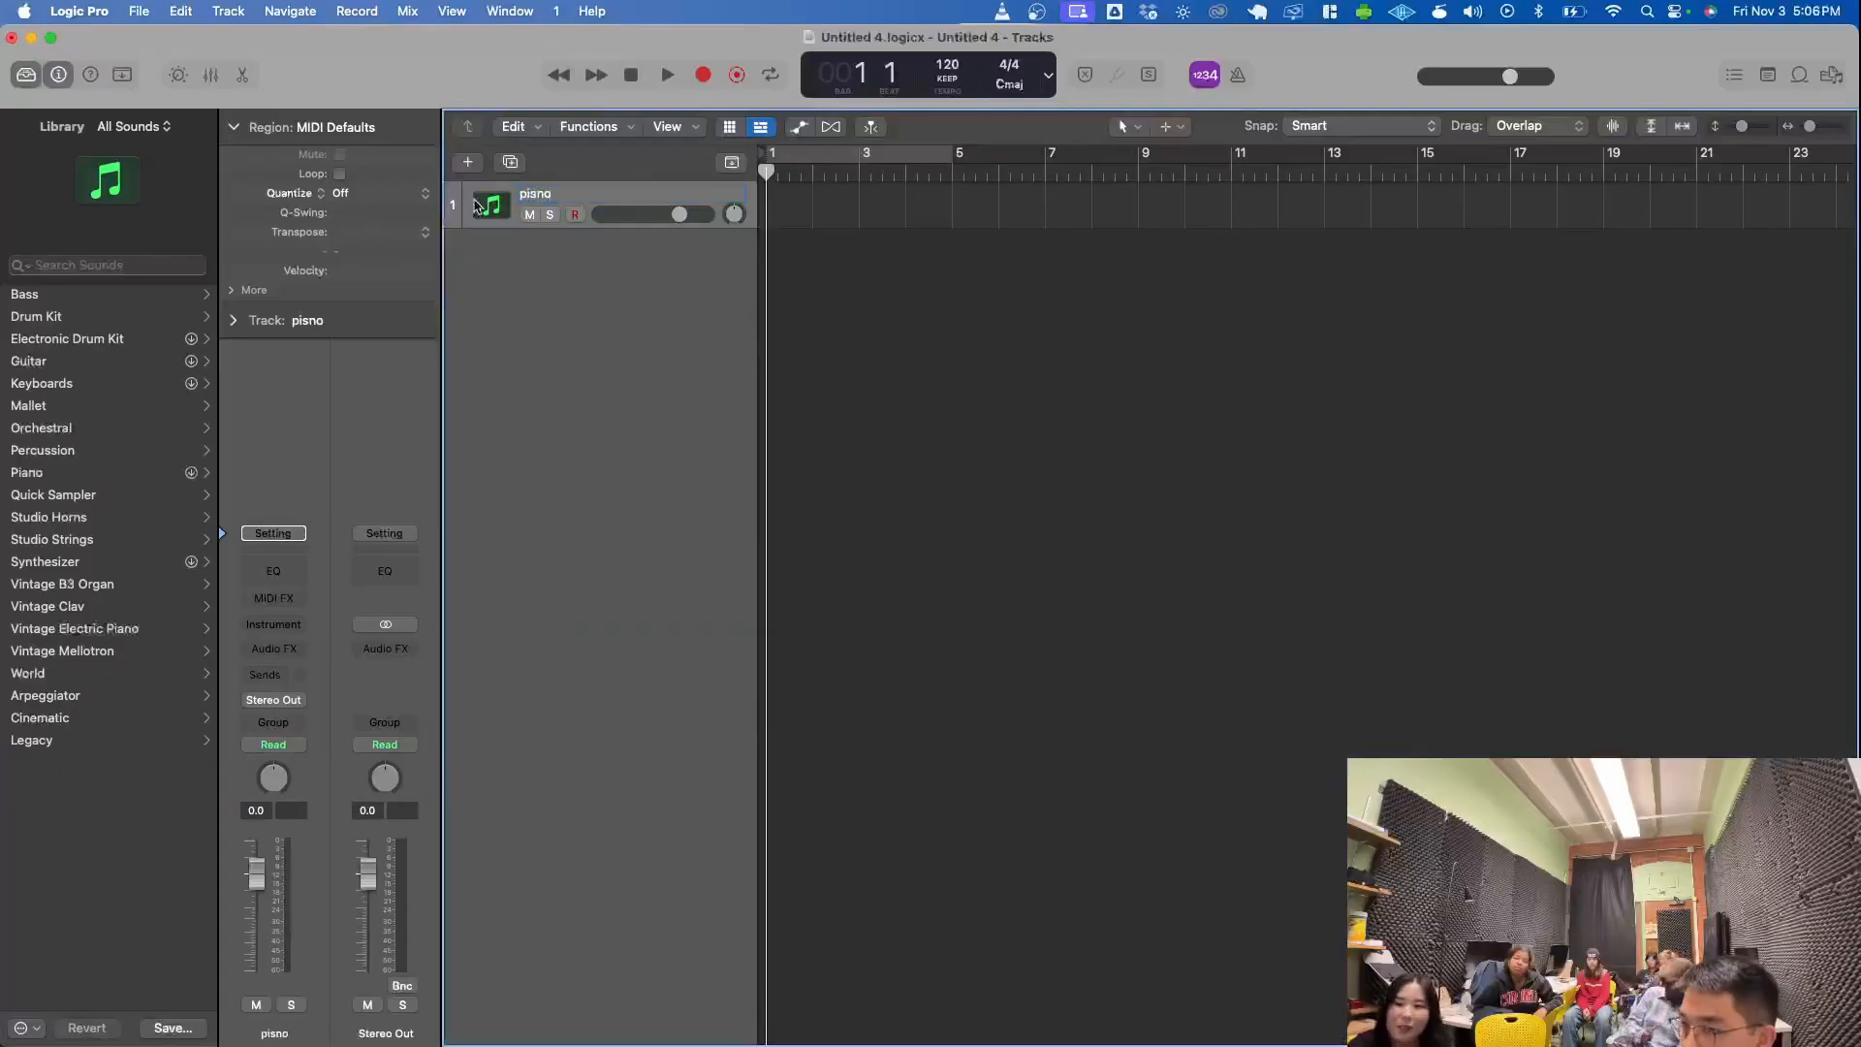
- Add three more Software Instrument tracks with empty channel strips
left_click(467, 163)
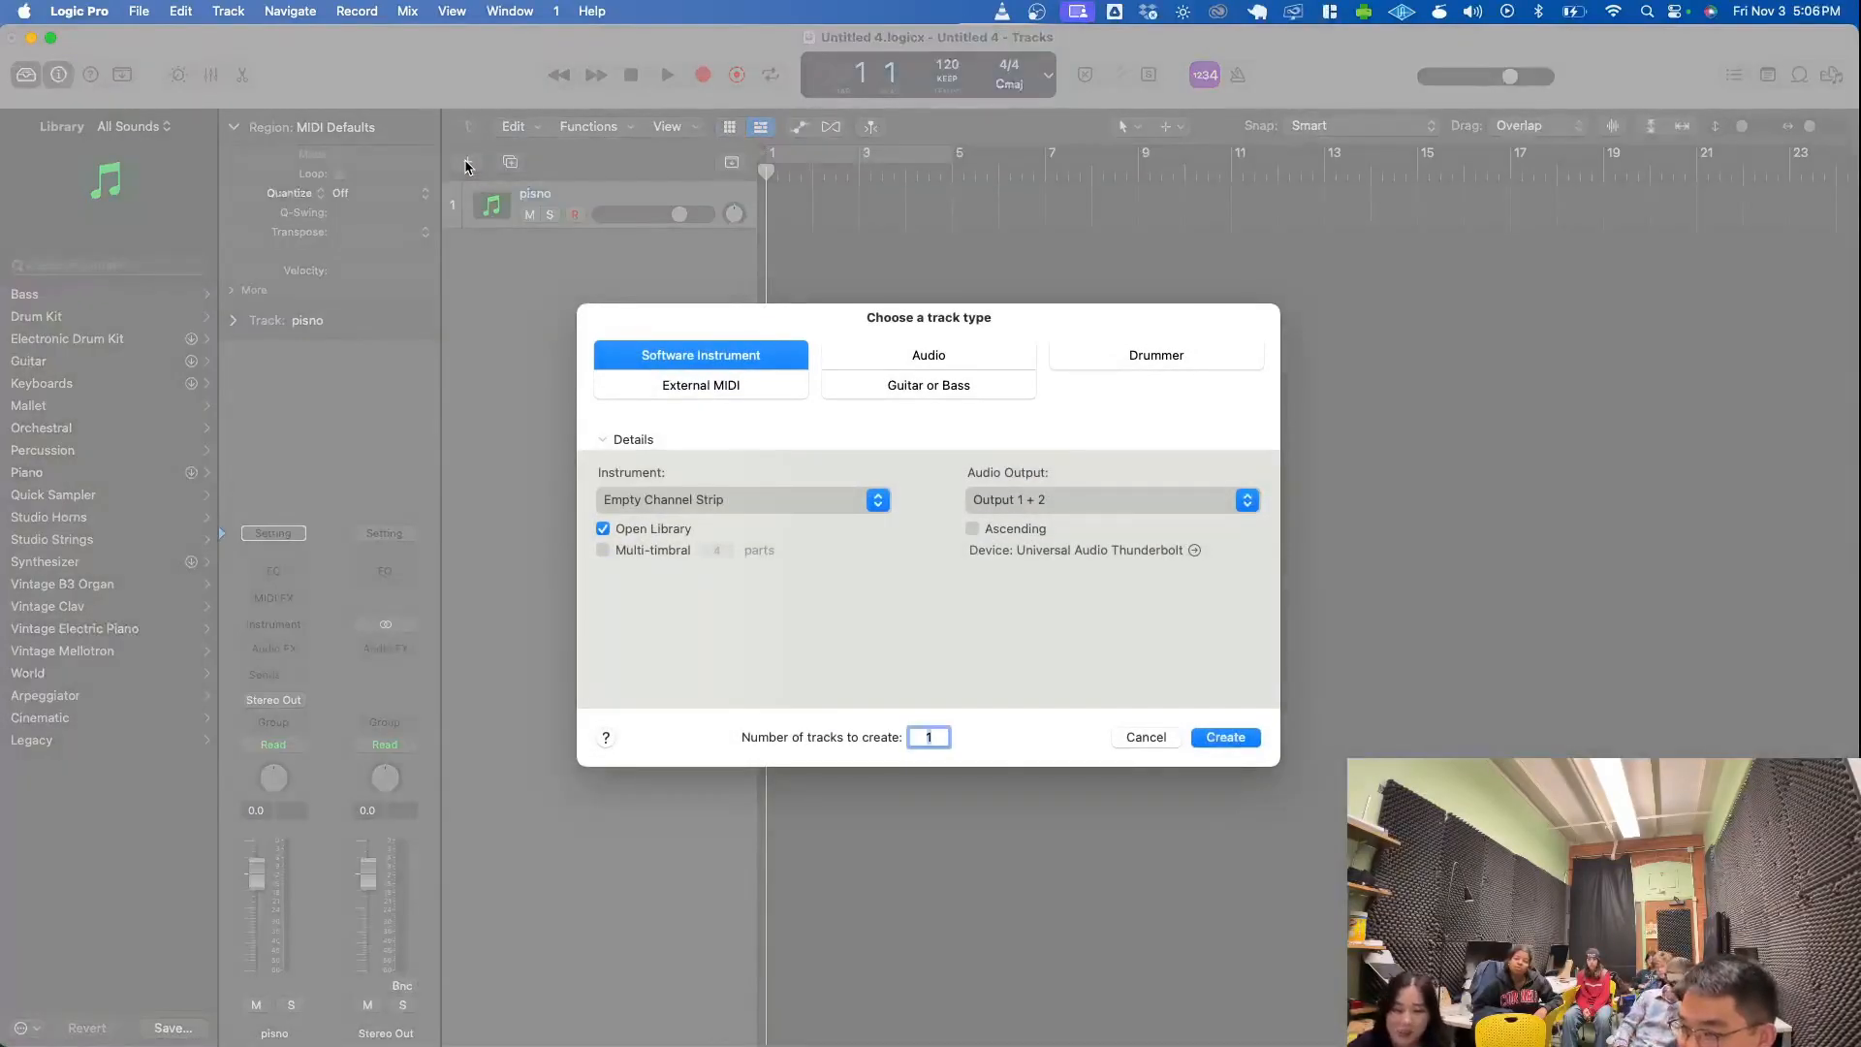
type("3")
key("Return")
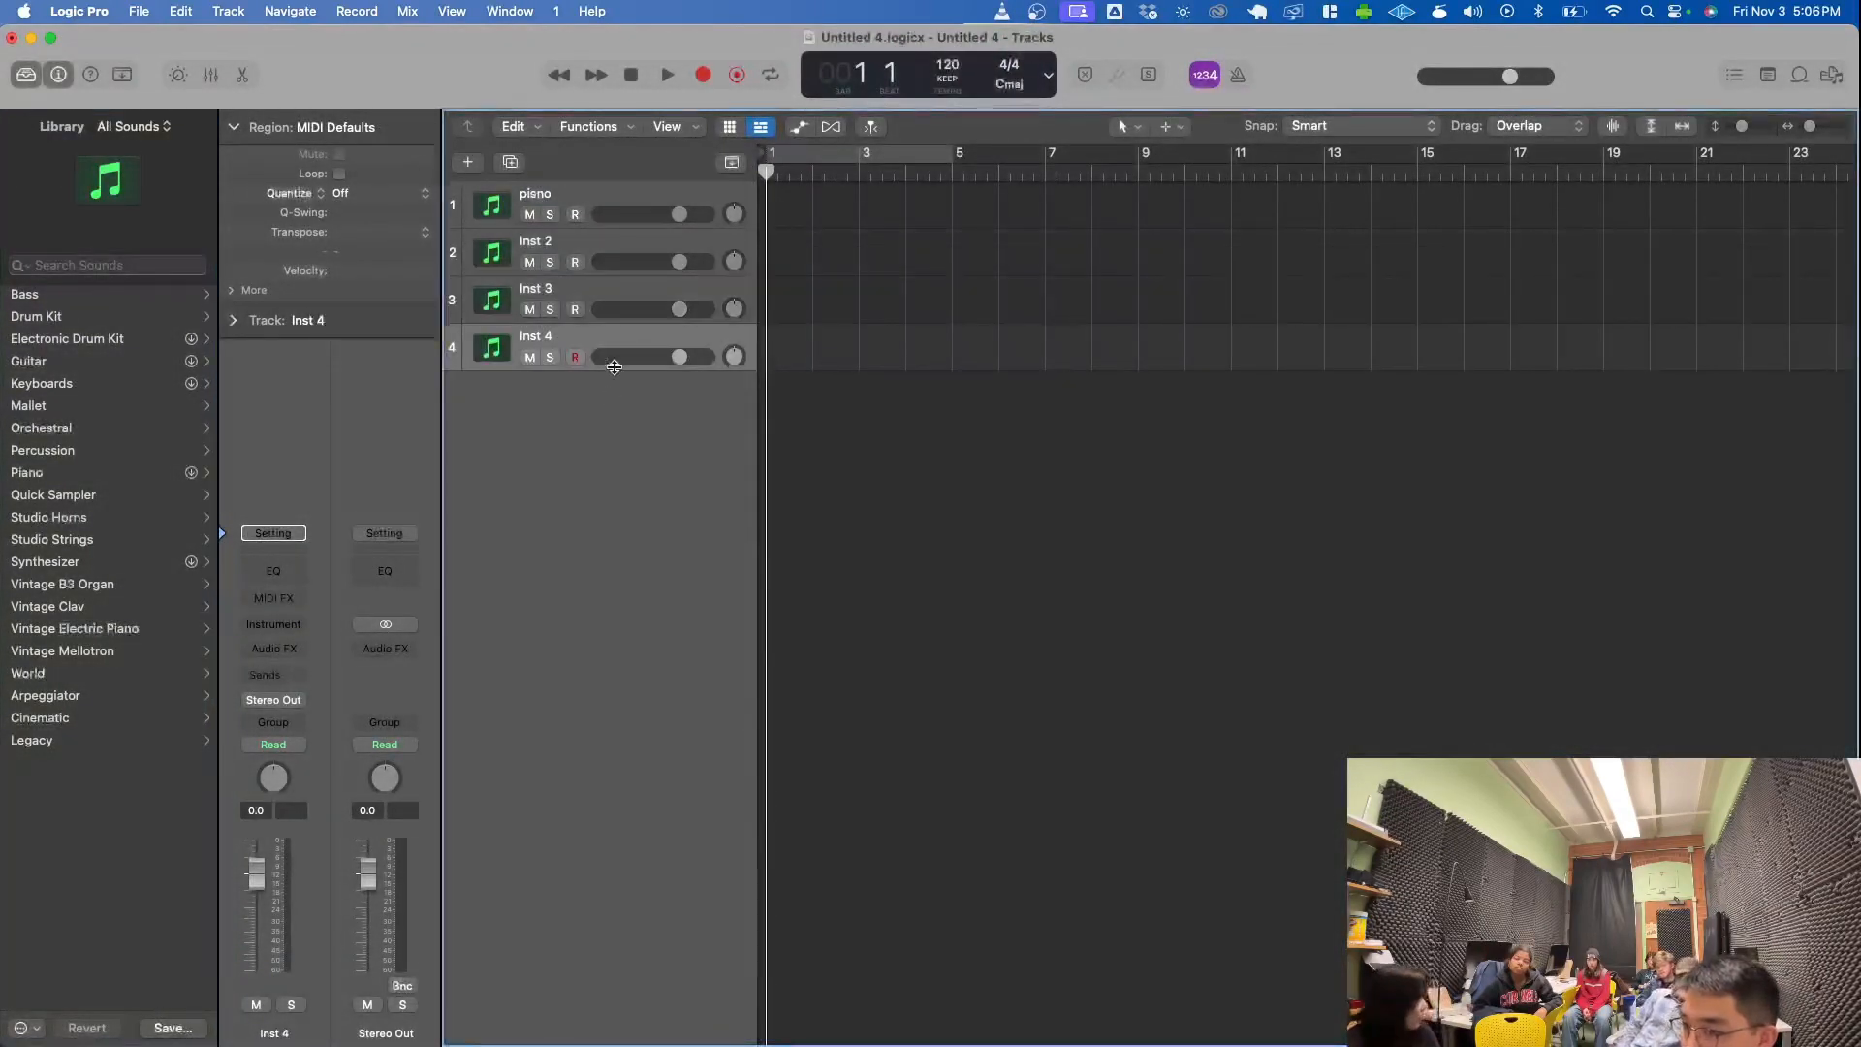
- Rename the second track, Inst 2, as "drum"
left_click(533, 246)
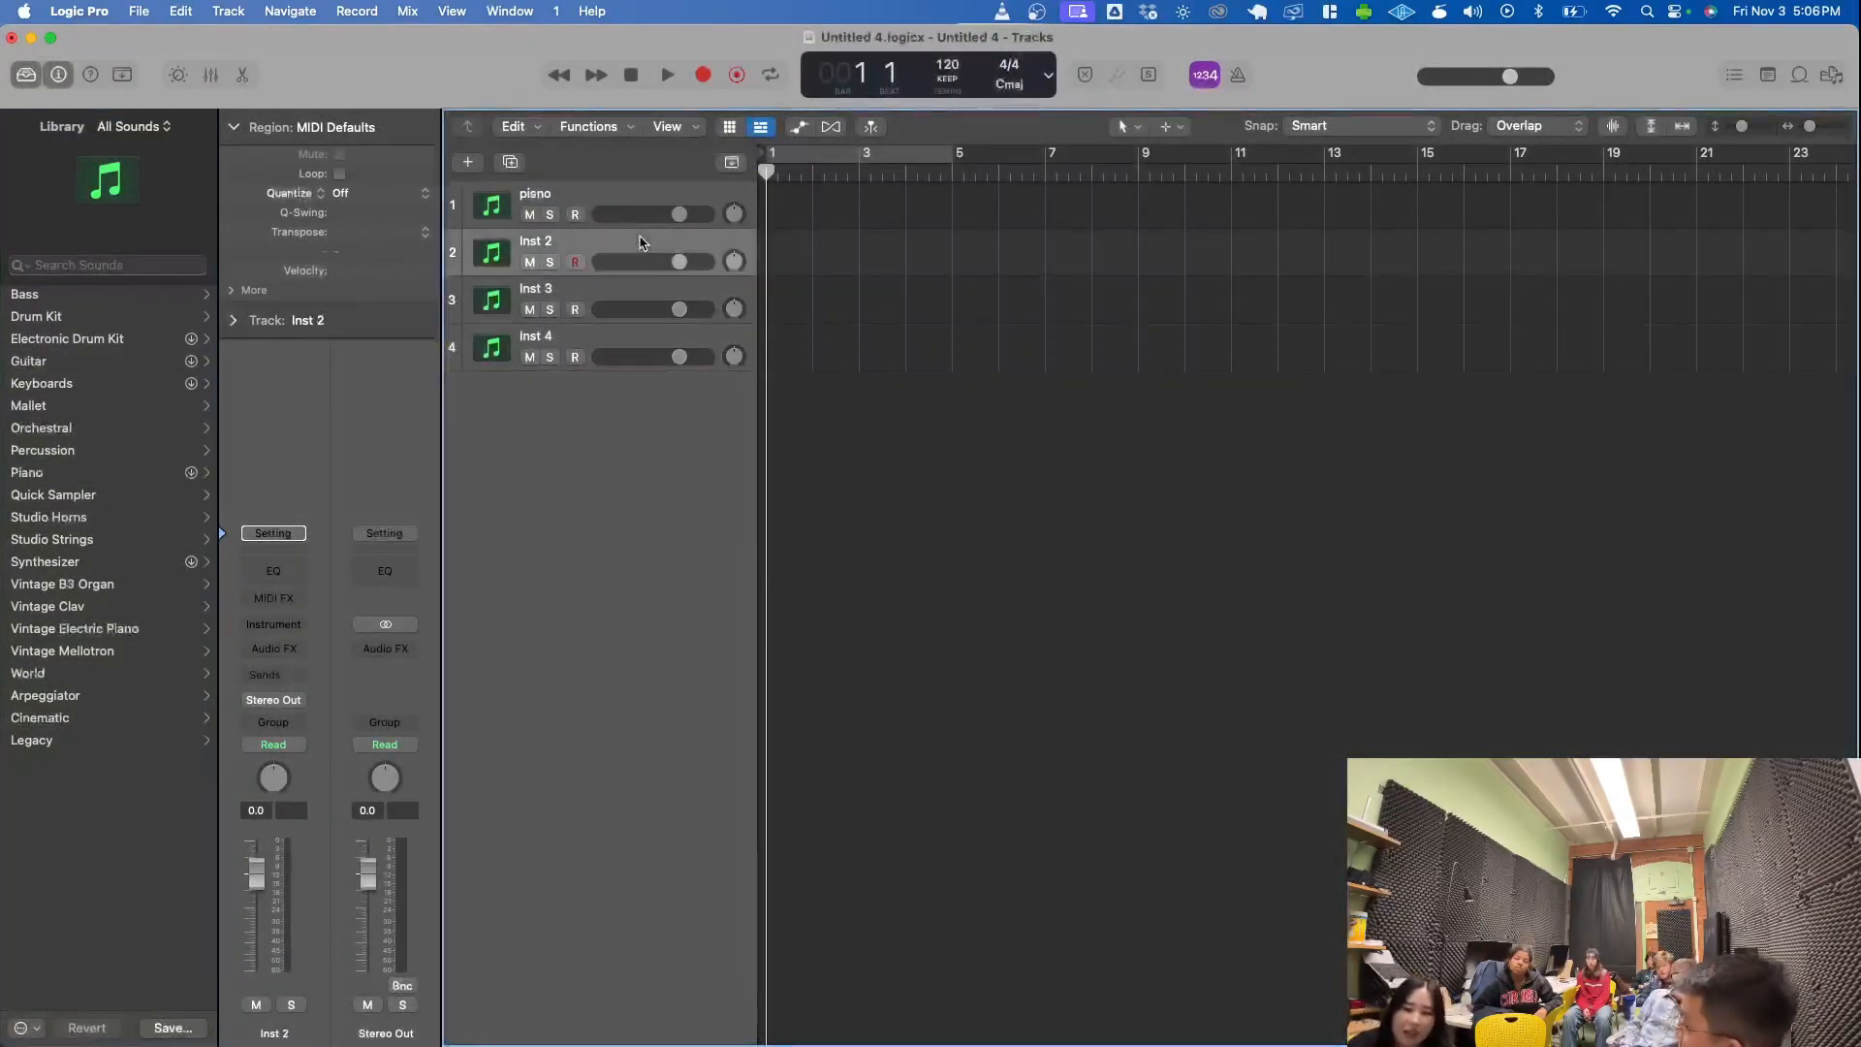
double_click(538, 242)
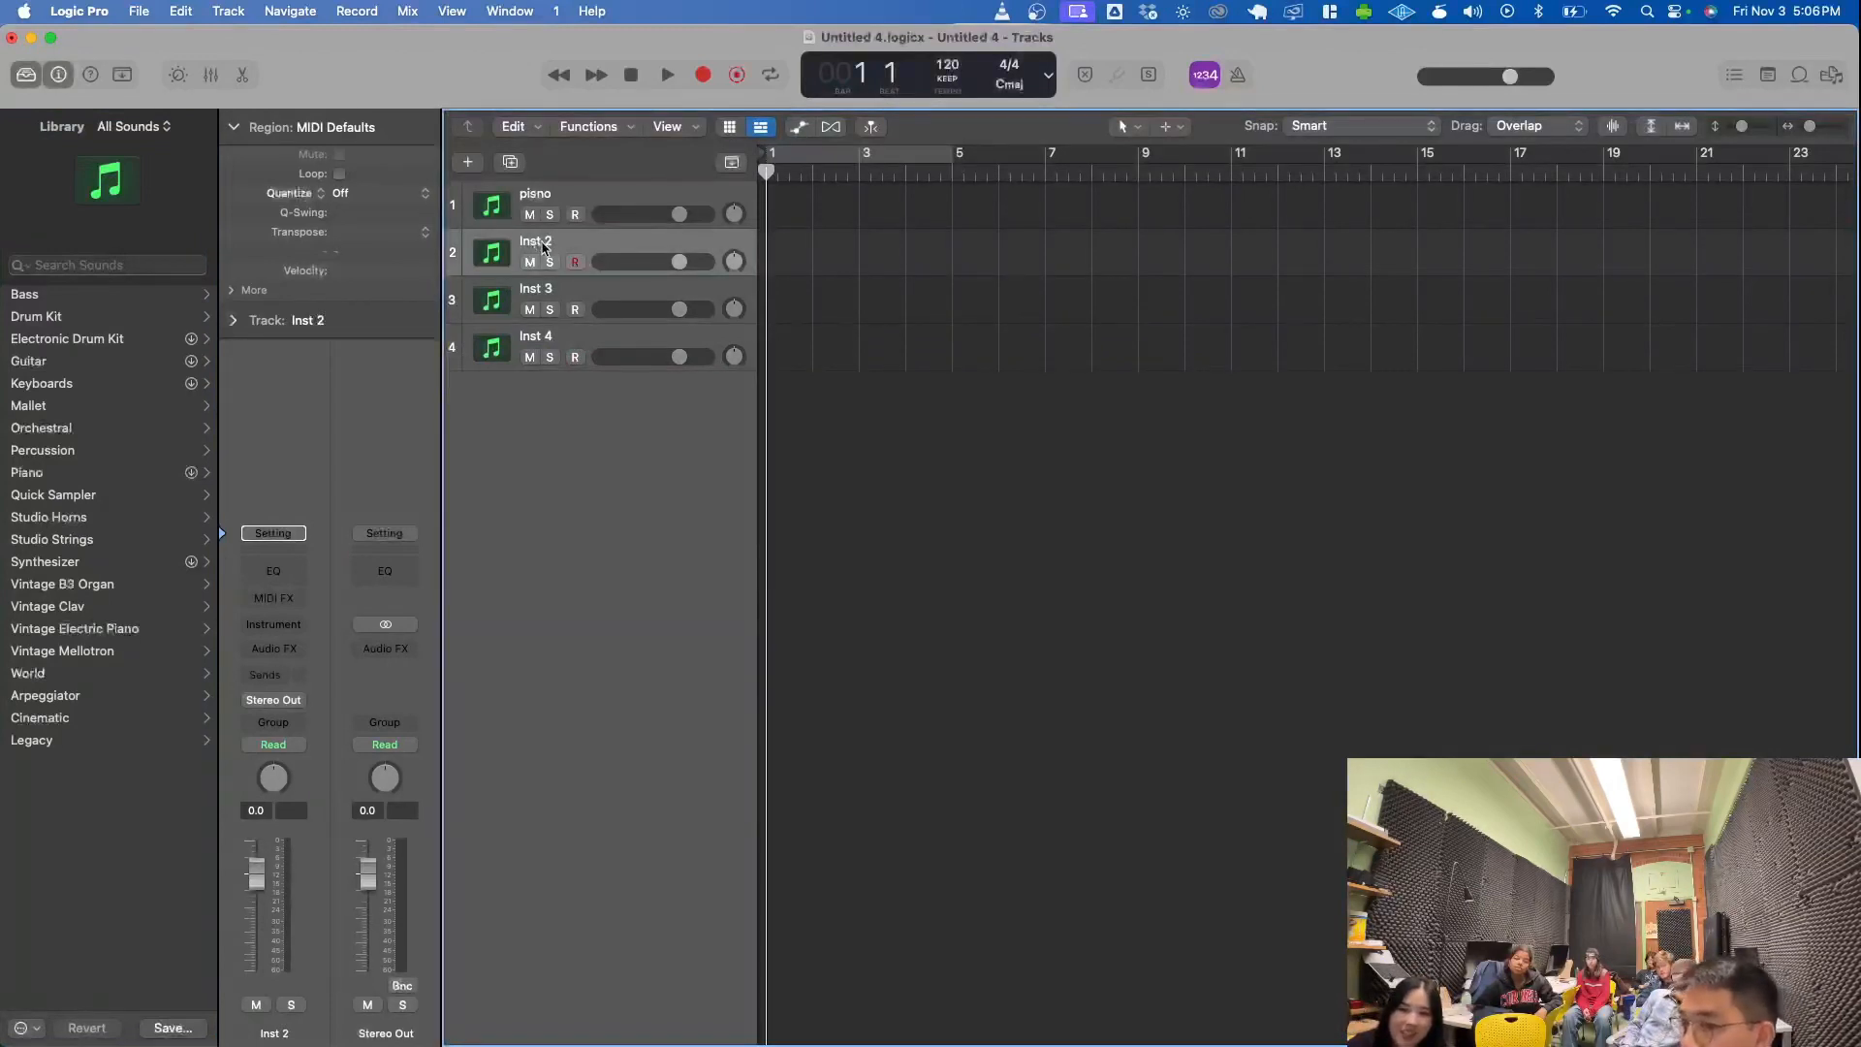
type("d")
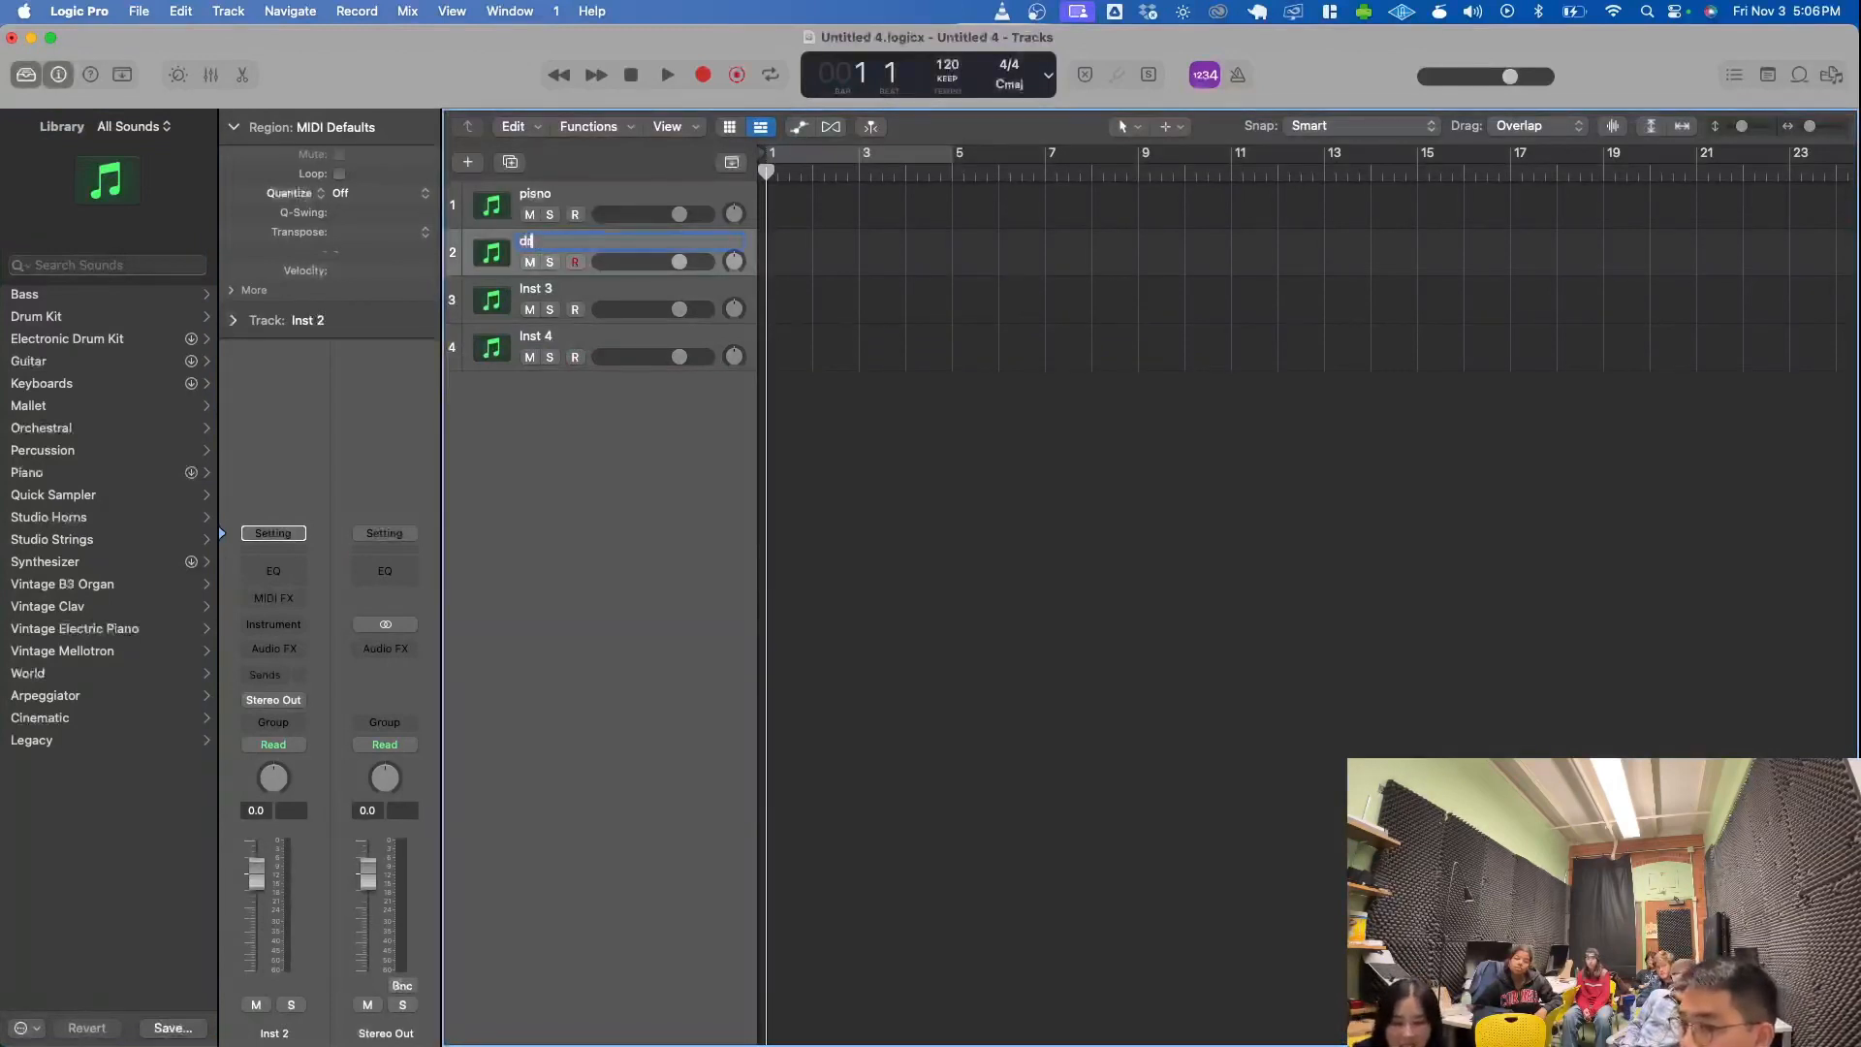
type("rum")
key("Return")
- Rename the third track, Inst 3, as "guit"
double_click(529, 289)
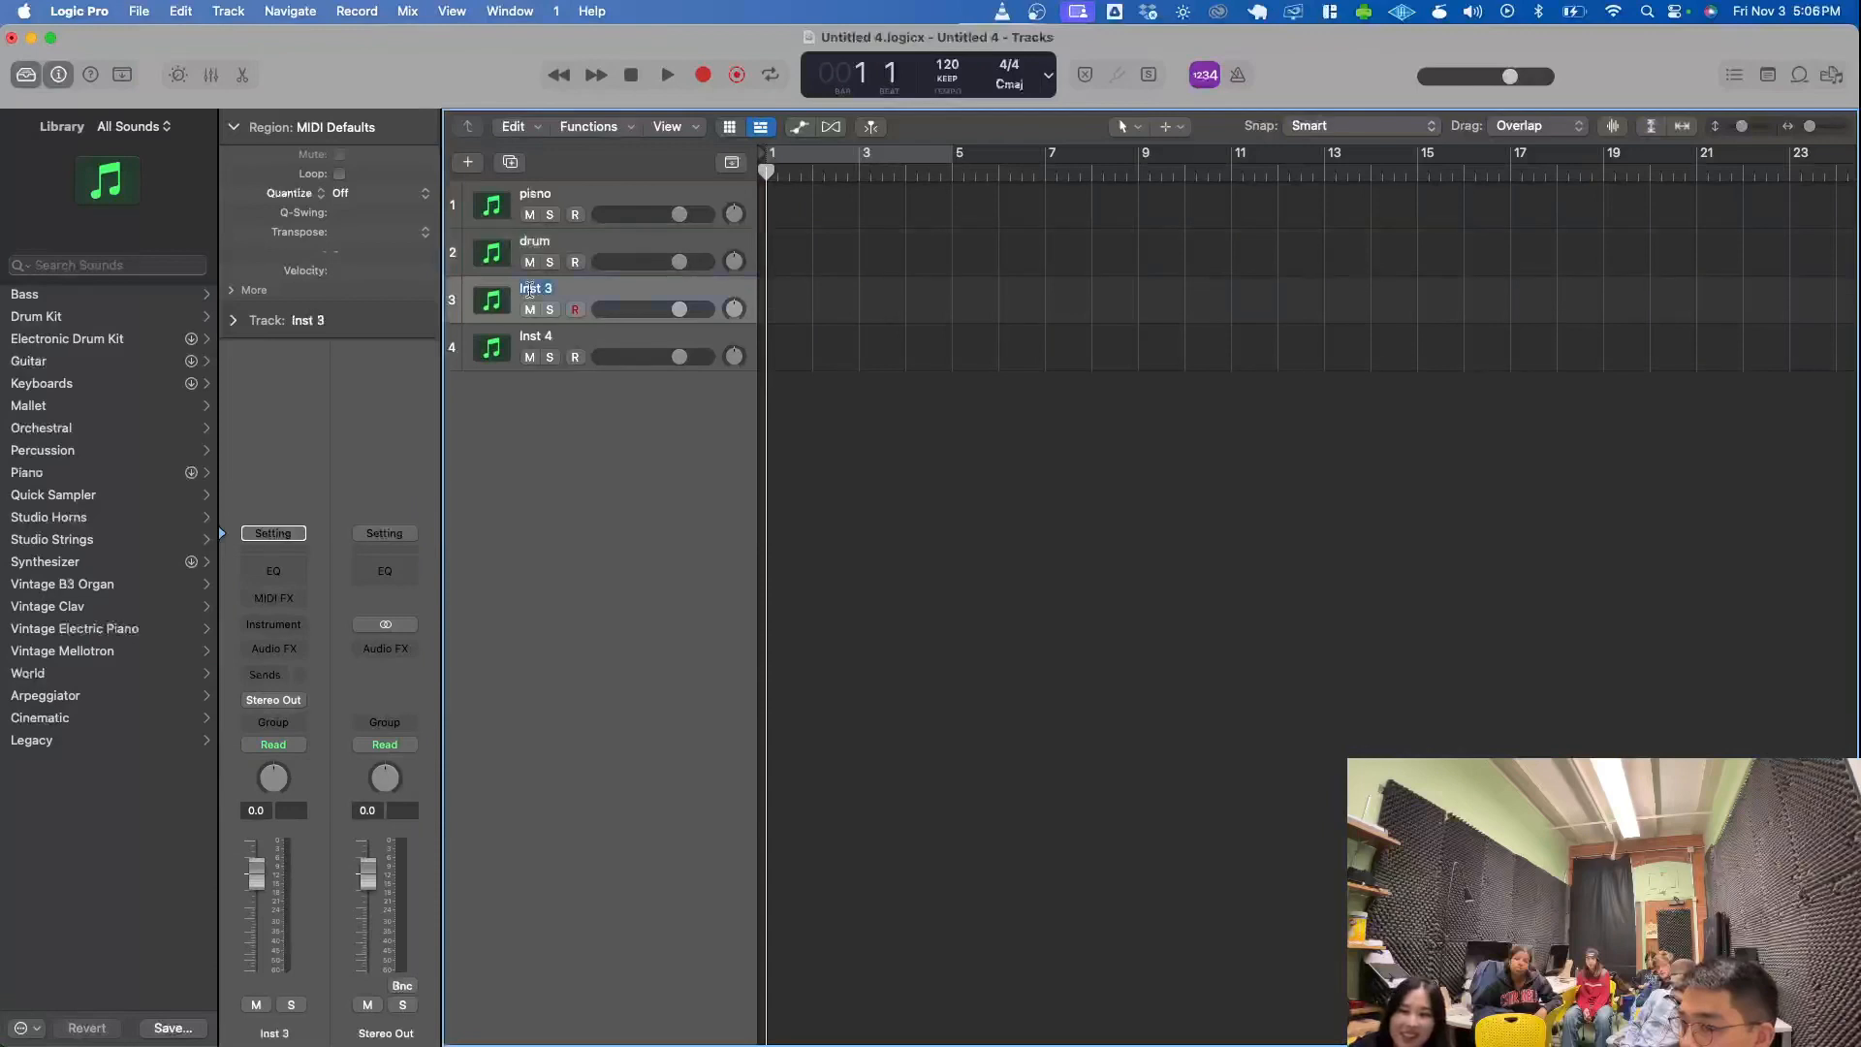
type("gui")
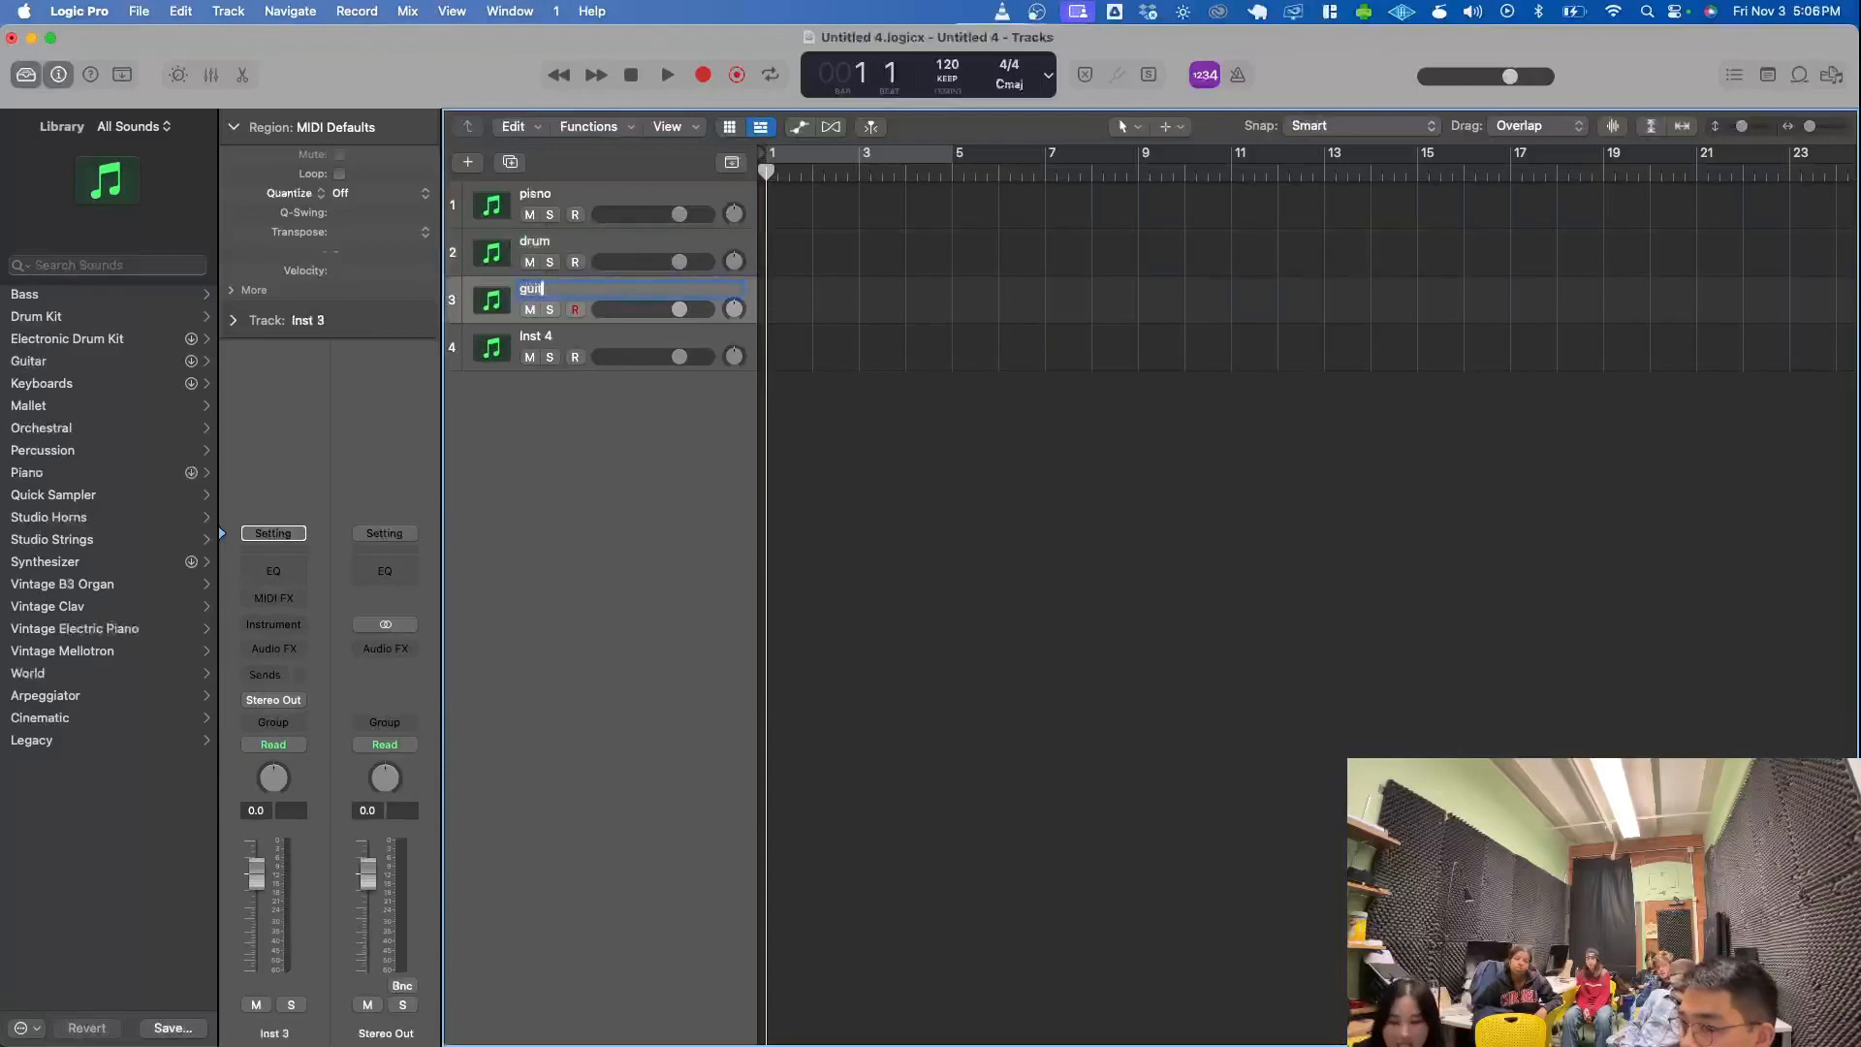
type("t")
key("Return")
- Rename the fourth track, Inst 4, as "bsss"
double_click(529, 336)
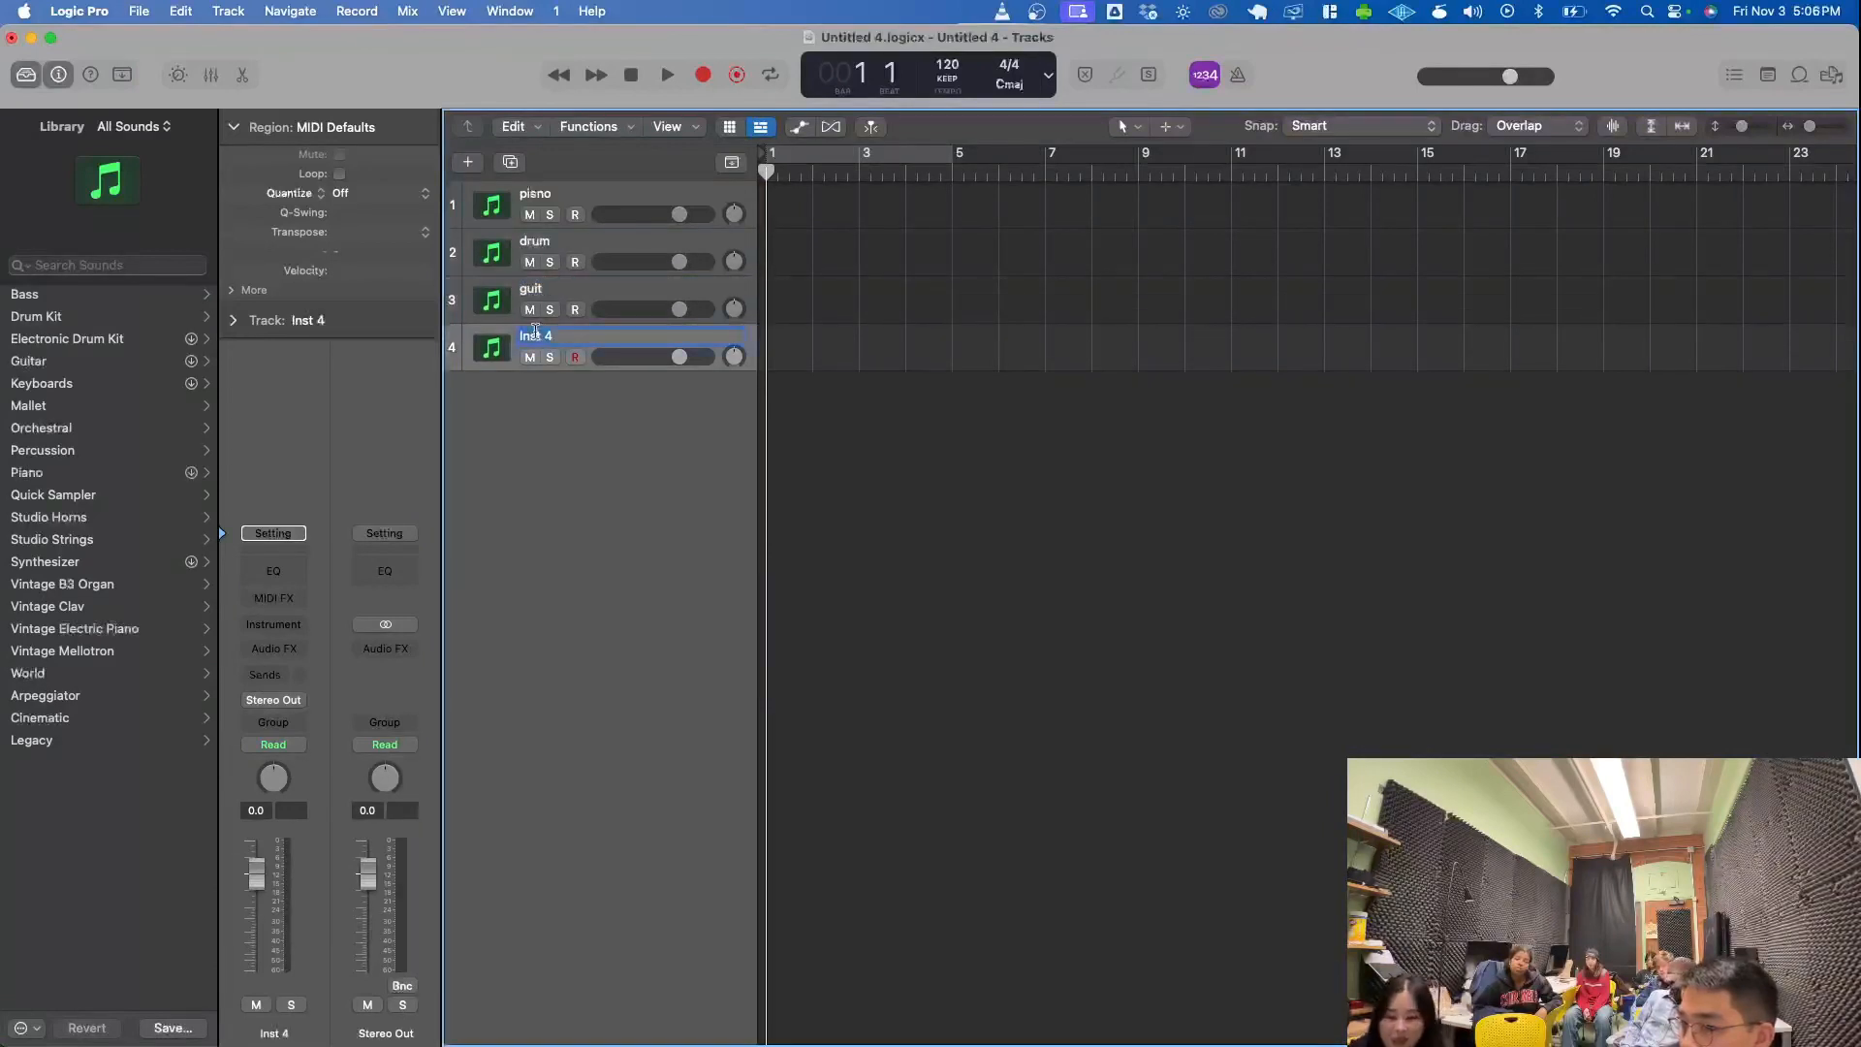
type("bsss")
key("Return")
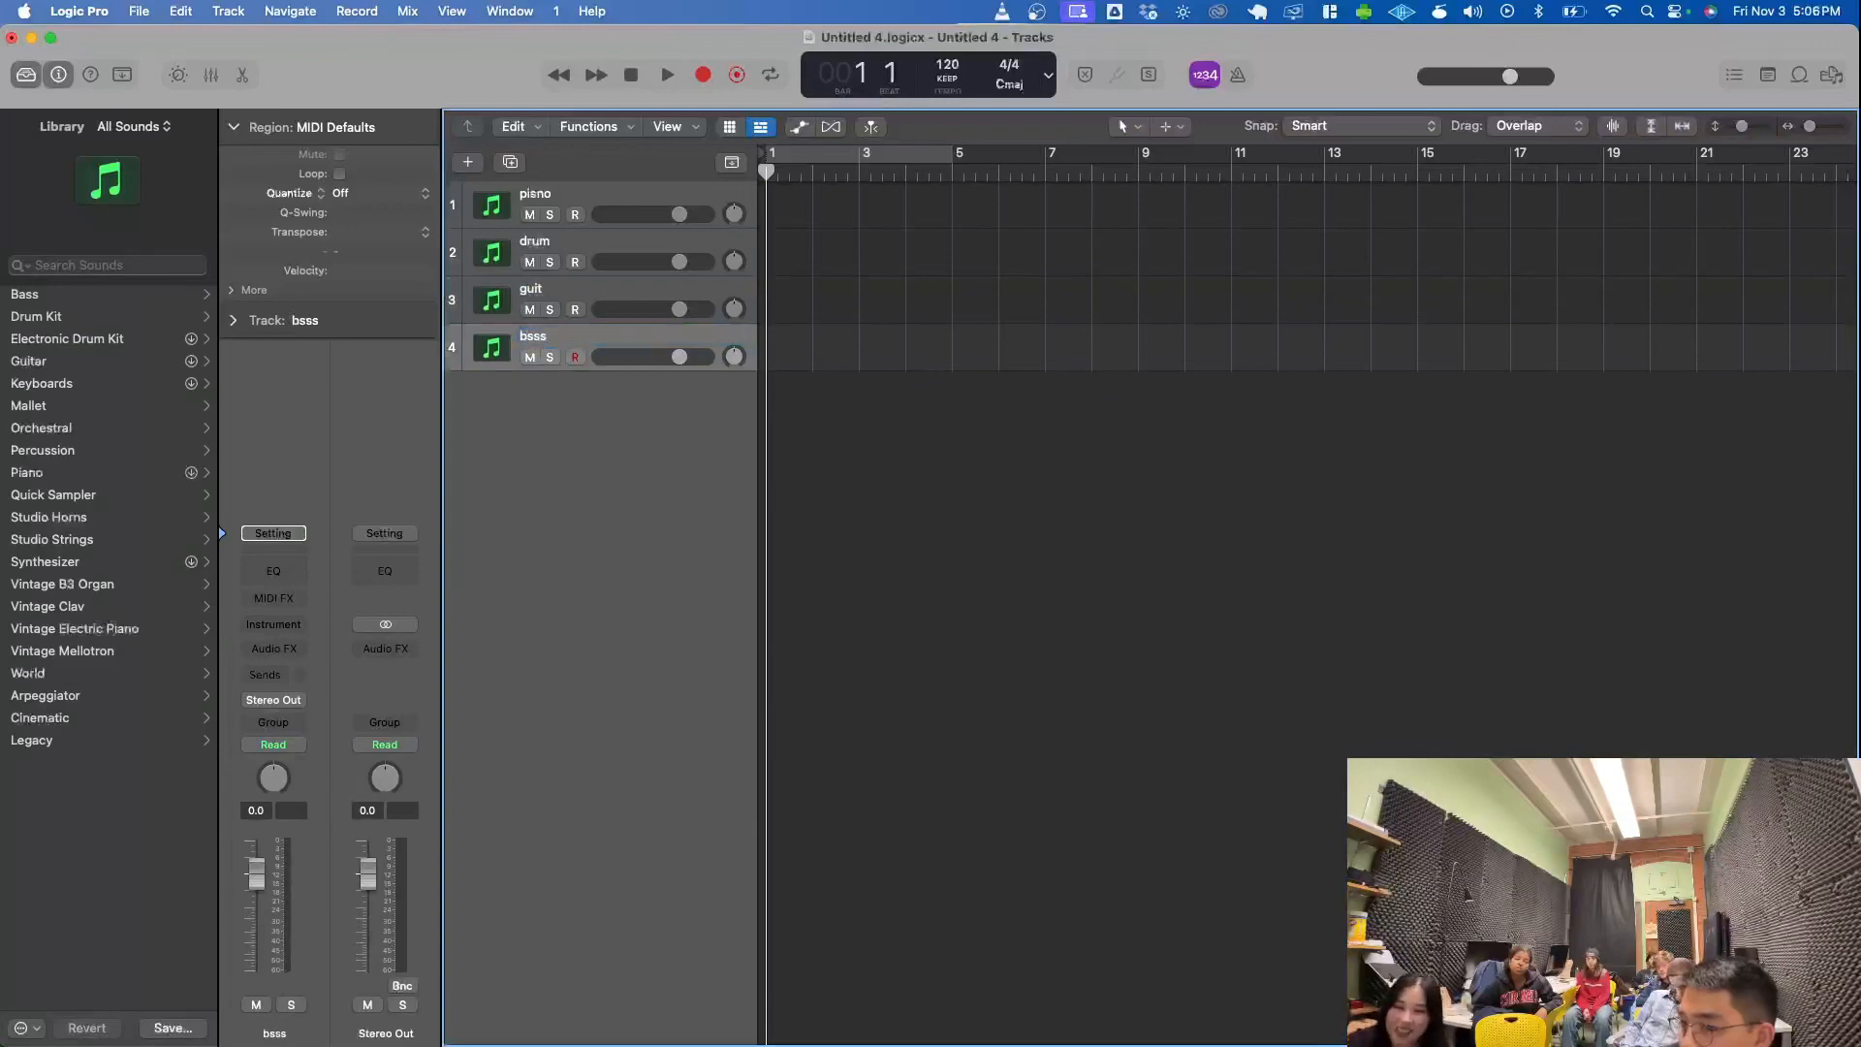
- Add one Software Instrument track directly below the pisno track and name it "piasn2"
left_click(564, 194)
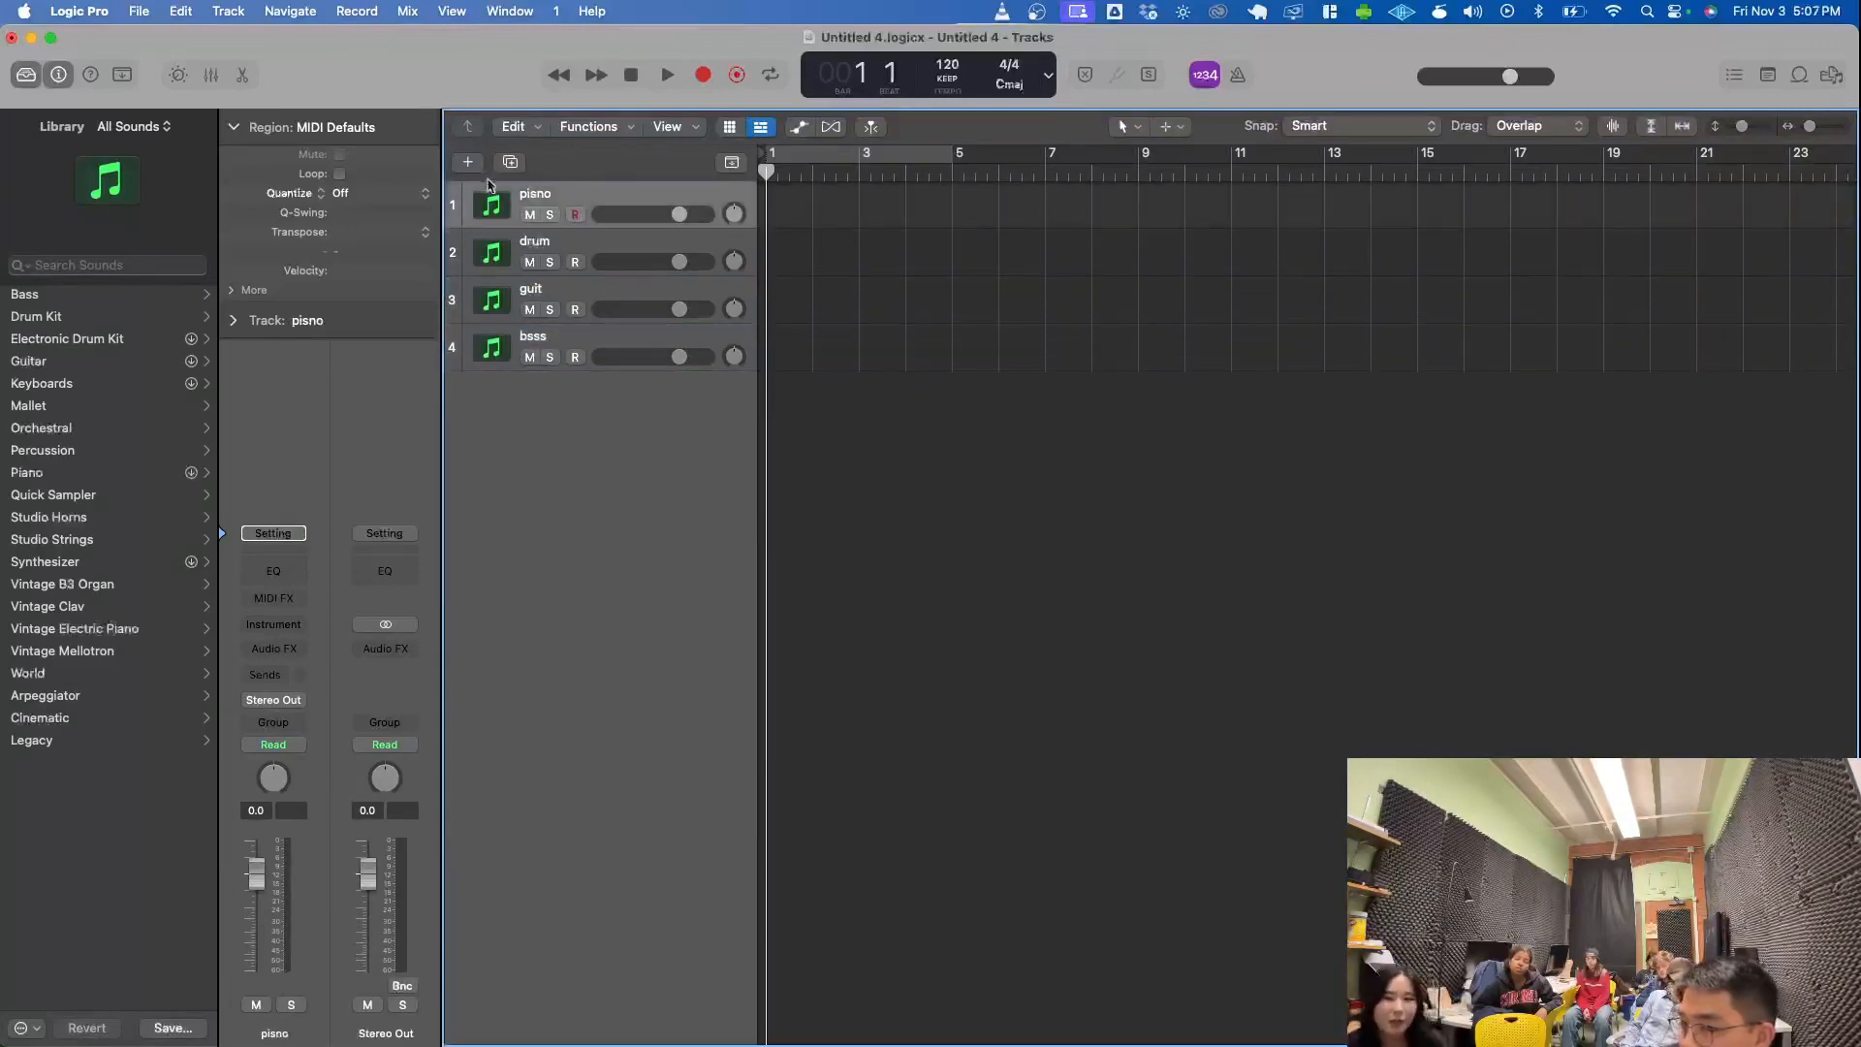
left_click(467, 163)
key("Return")
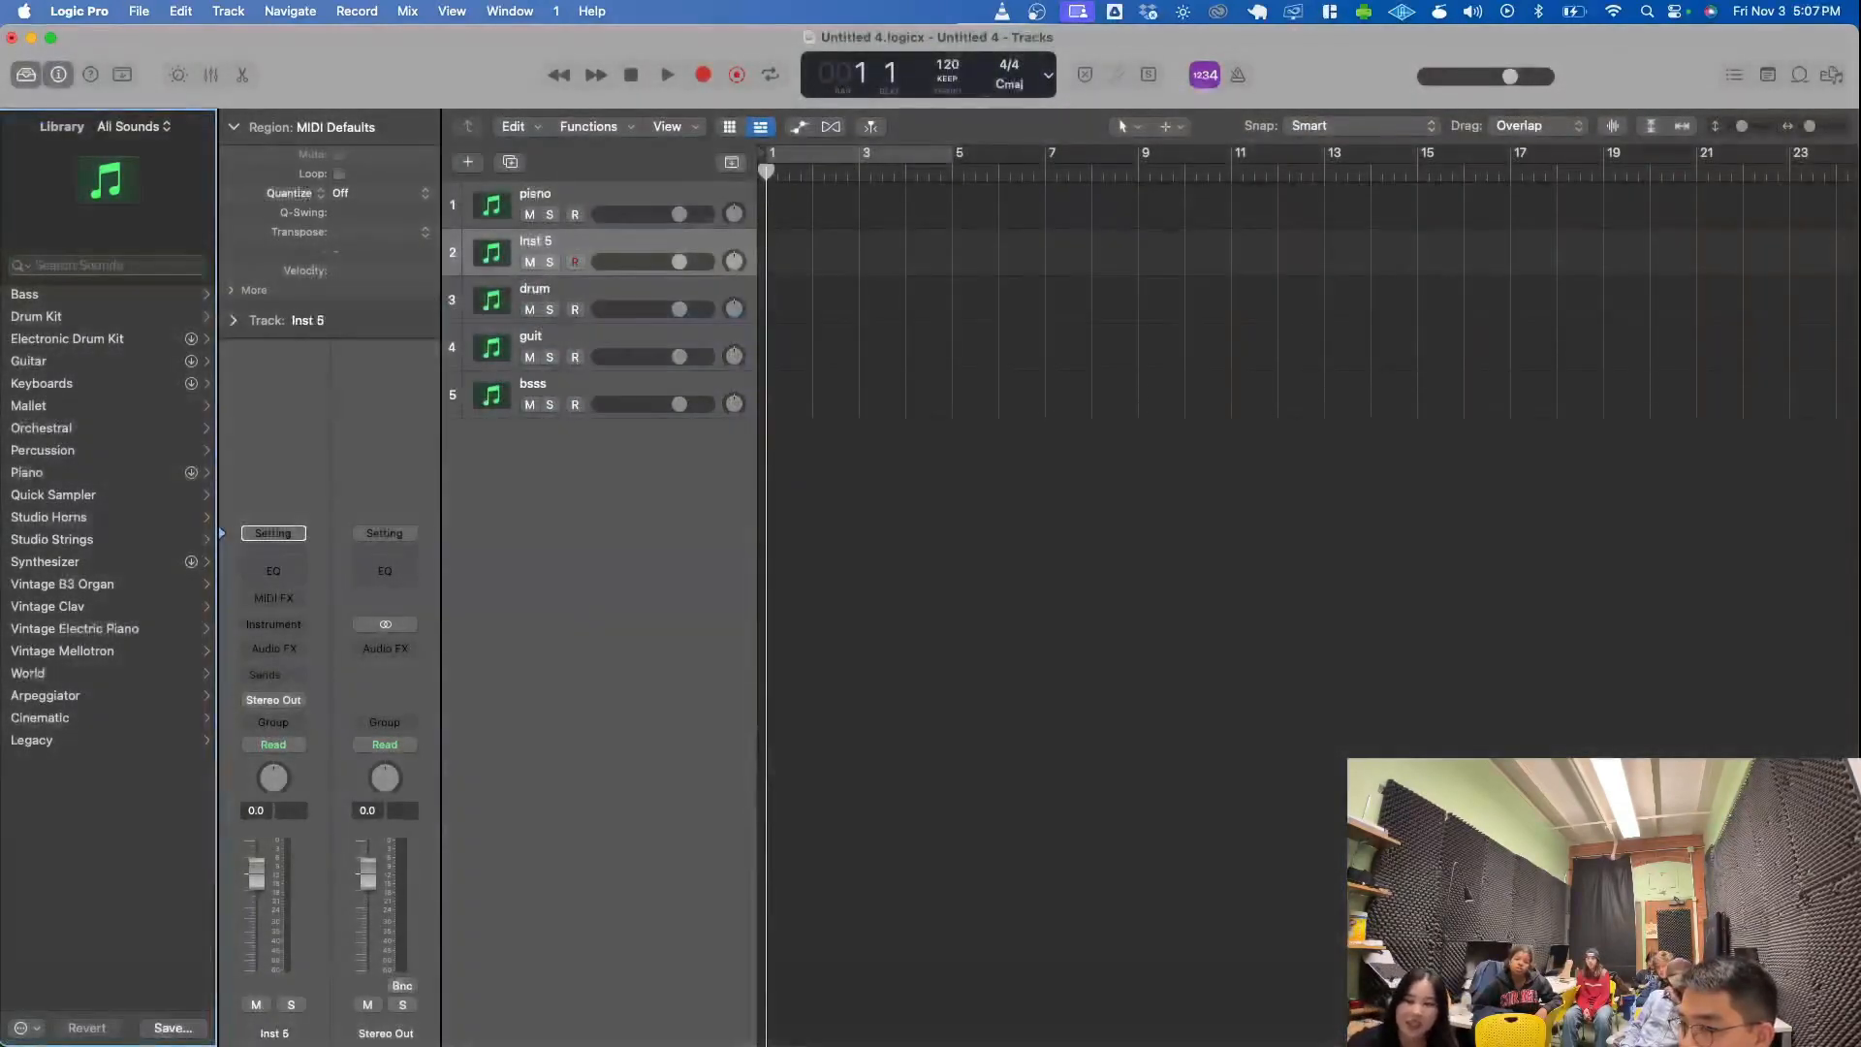
double_click(537, 240)
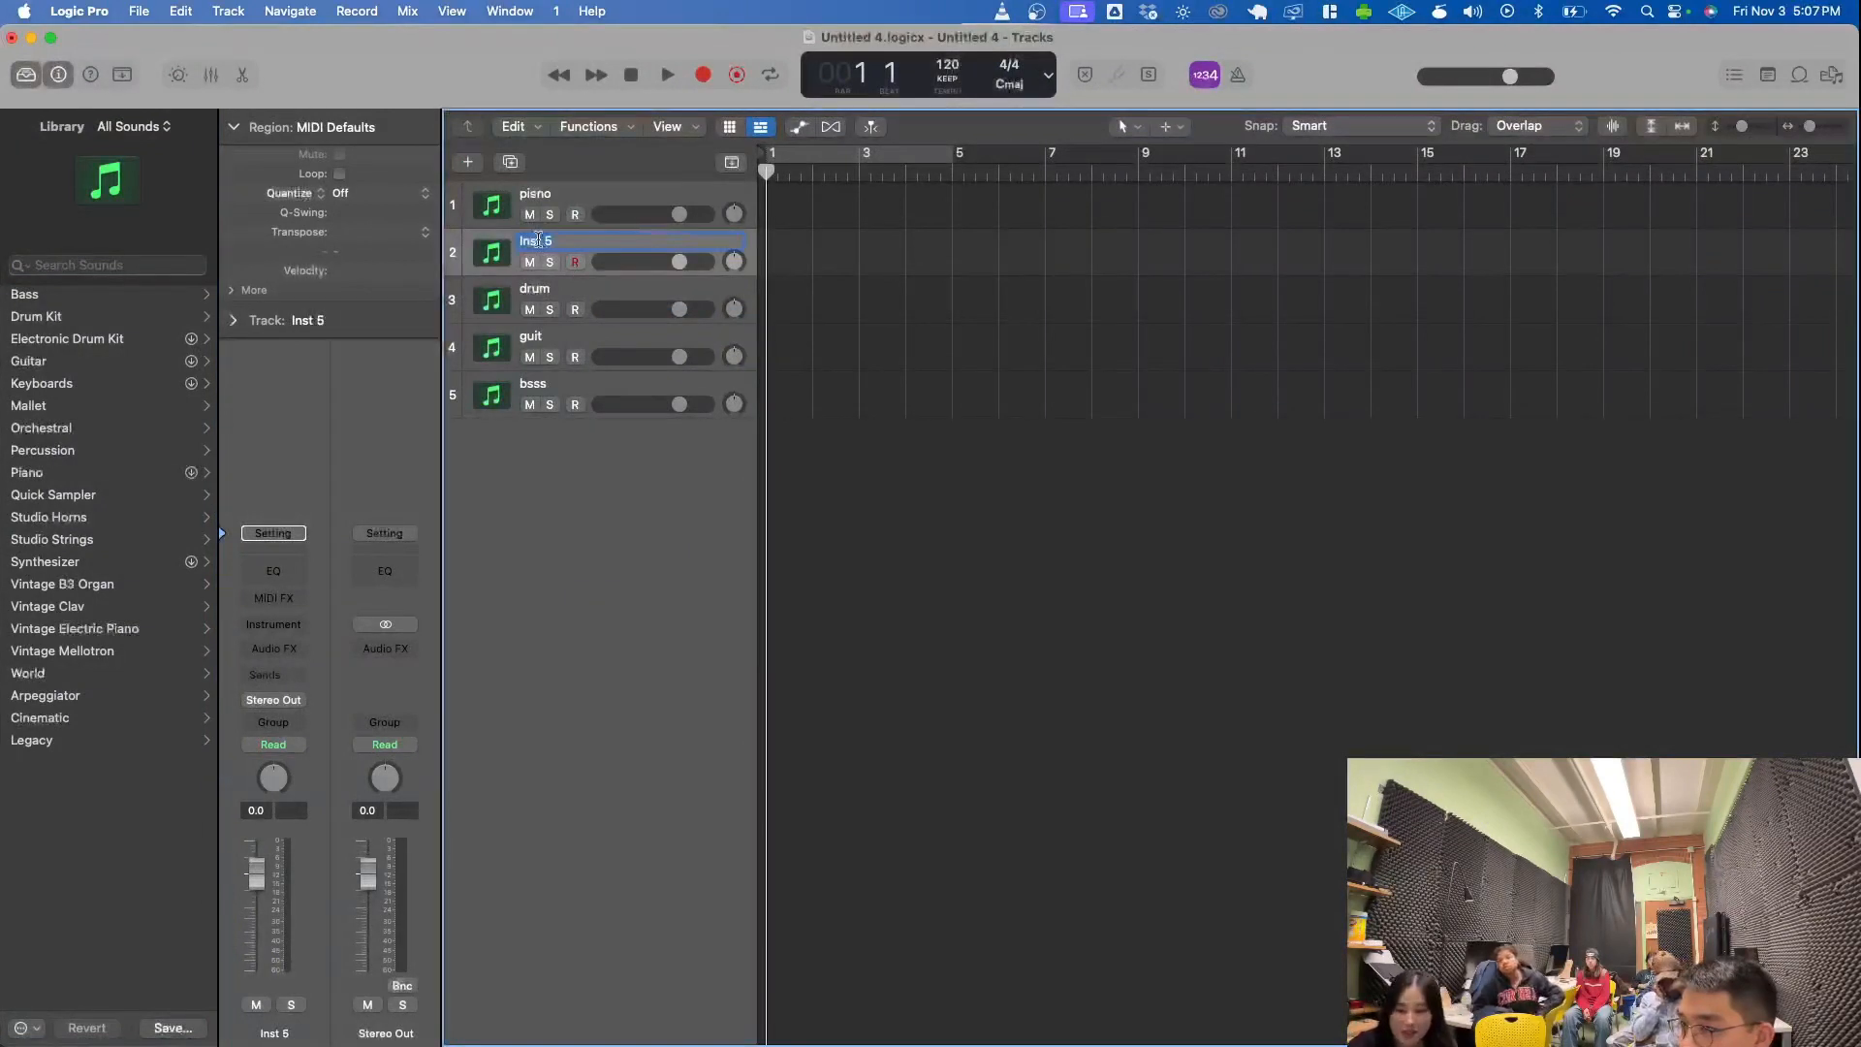
type("piasn2")
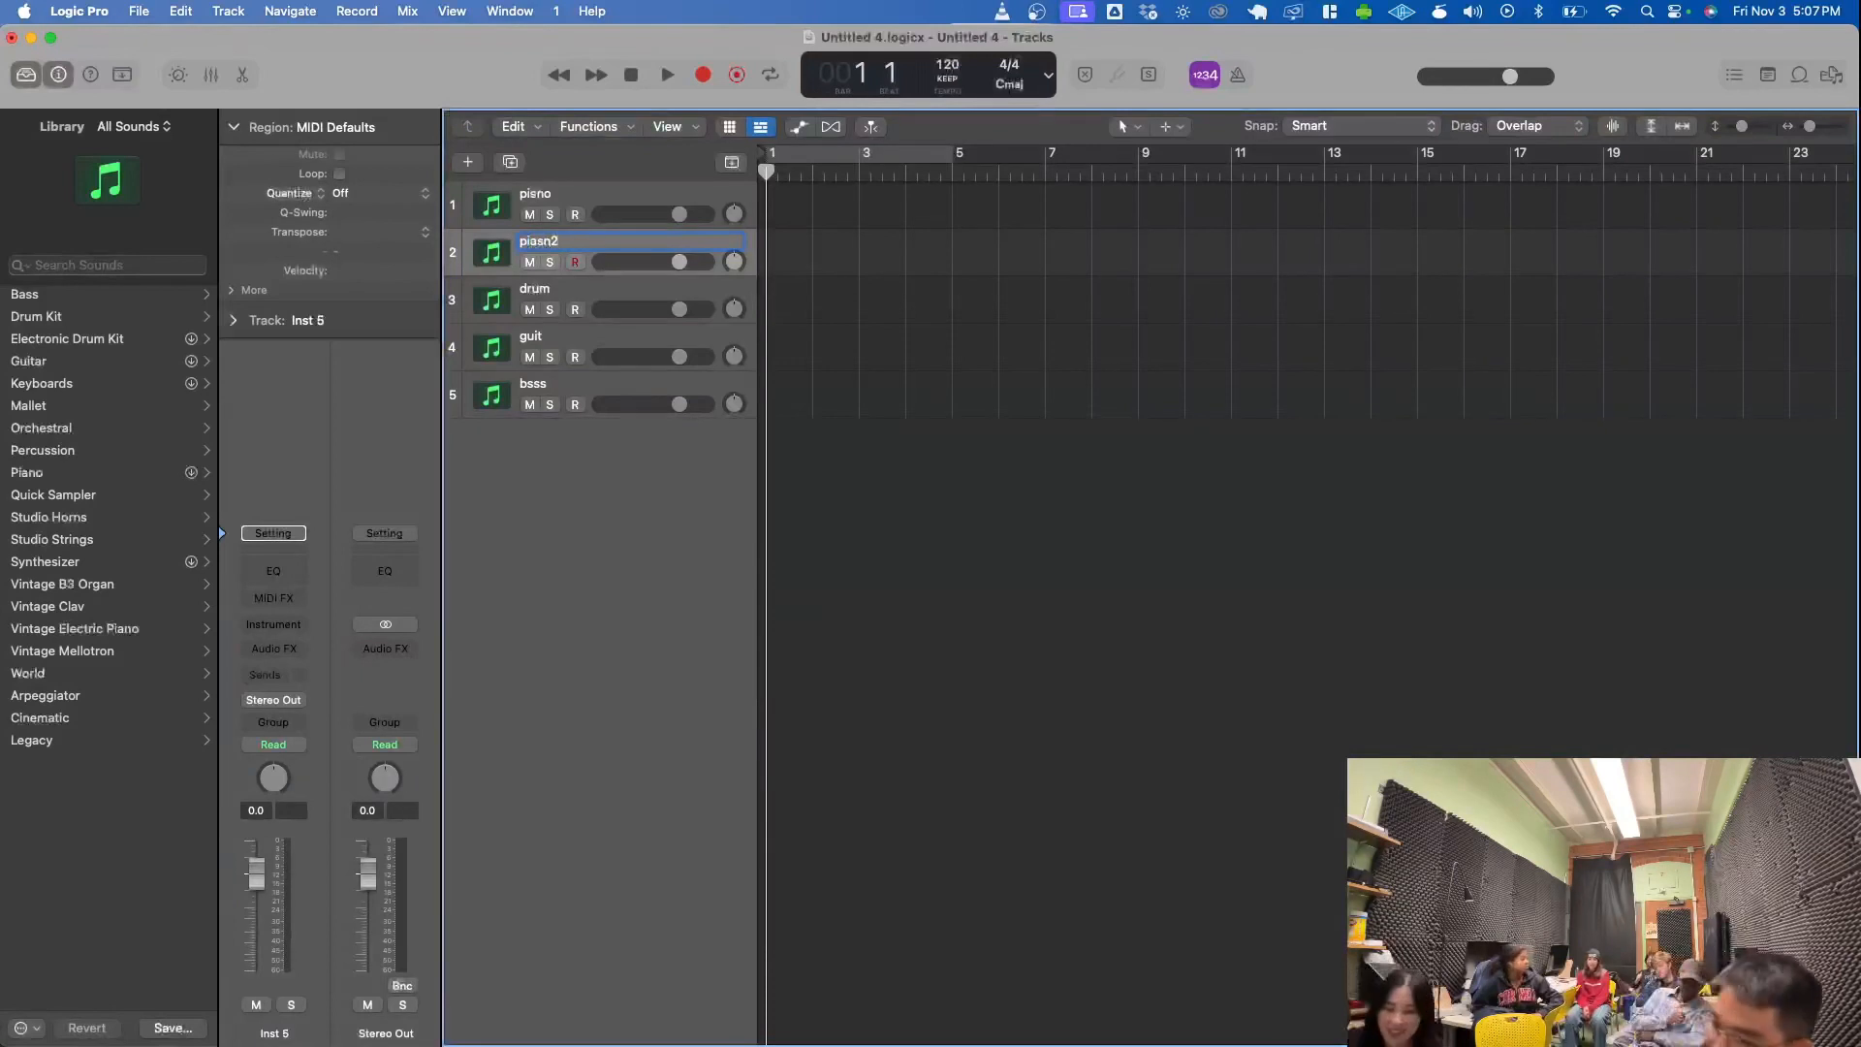
key("Return")
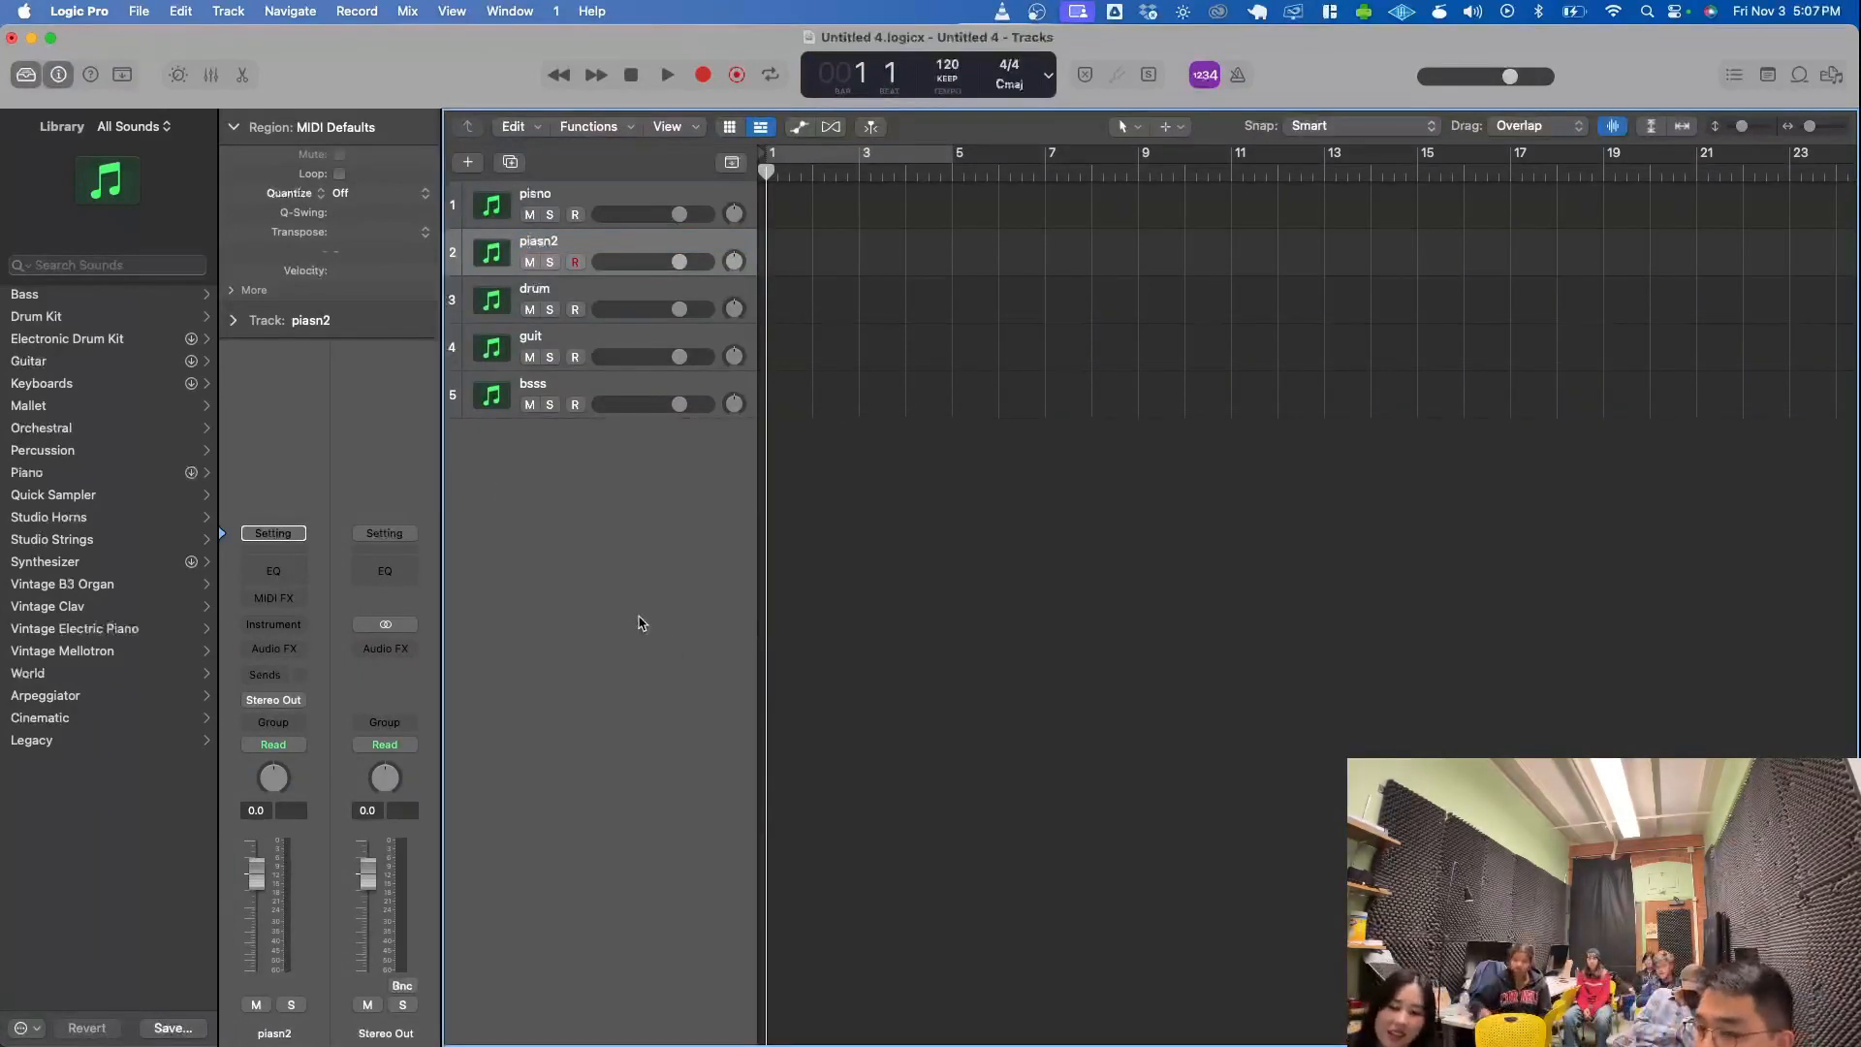
- Select the pisno and piasn2 tracks together and group them into a summing track stack
left_click(589, 203)
left_click(626, 243)
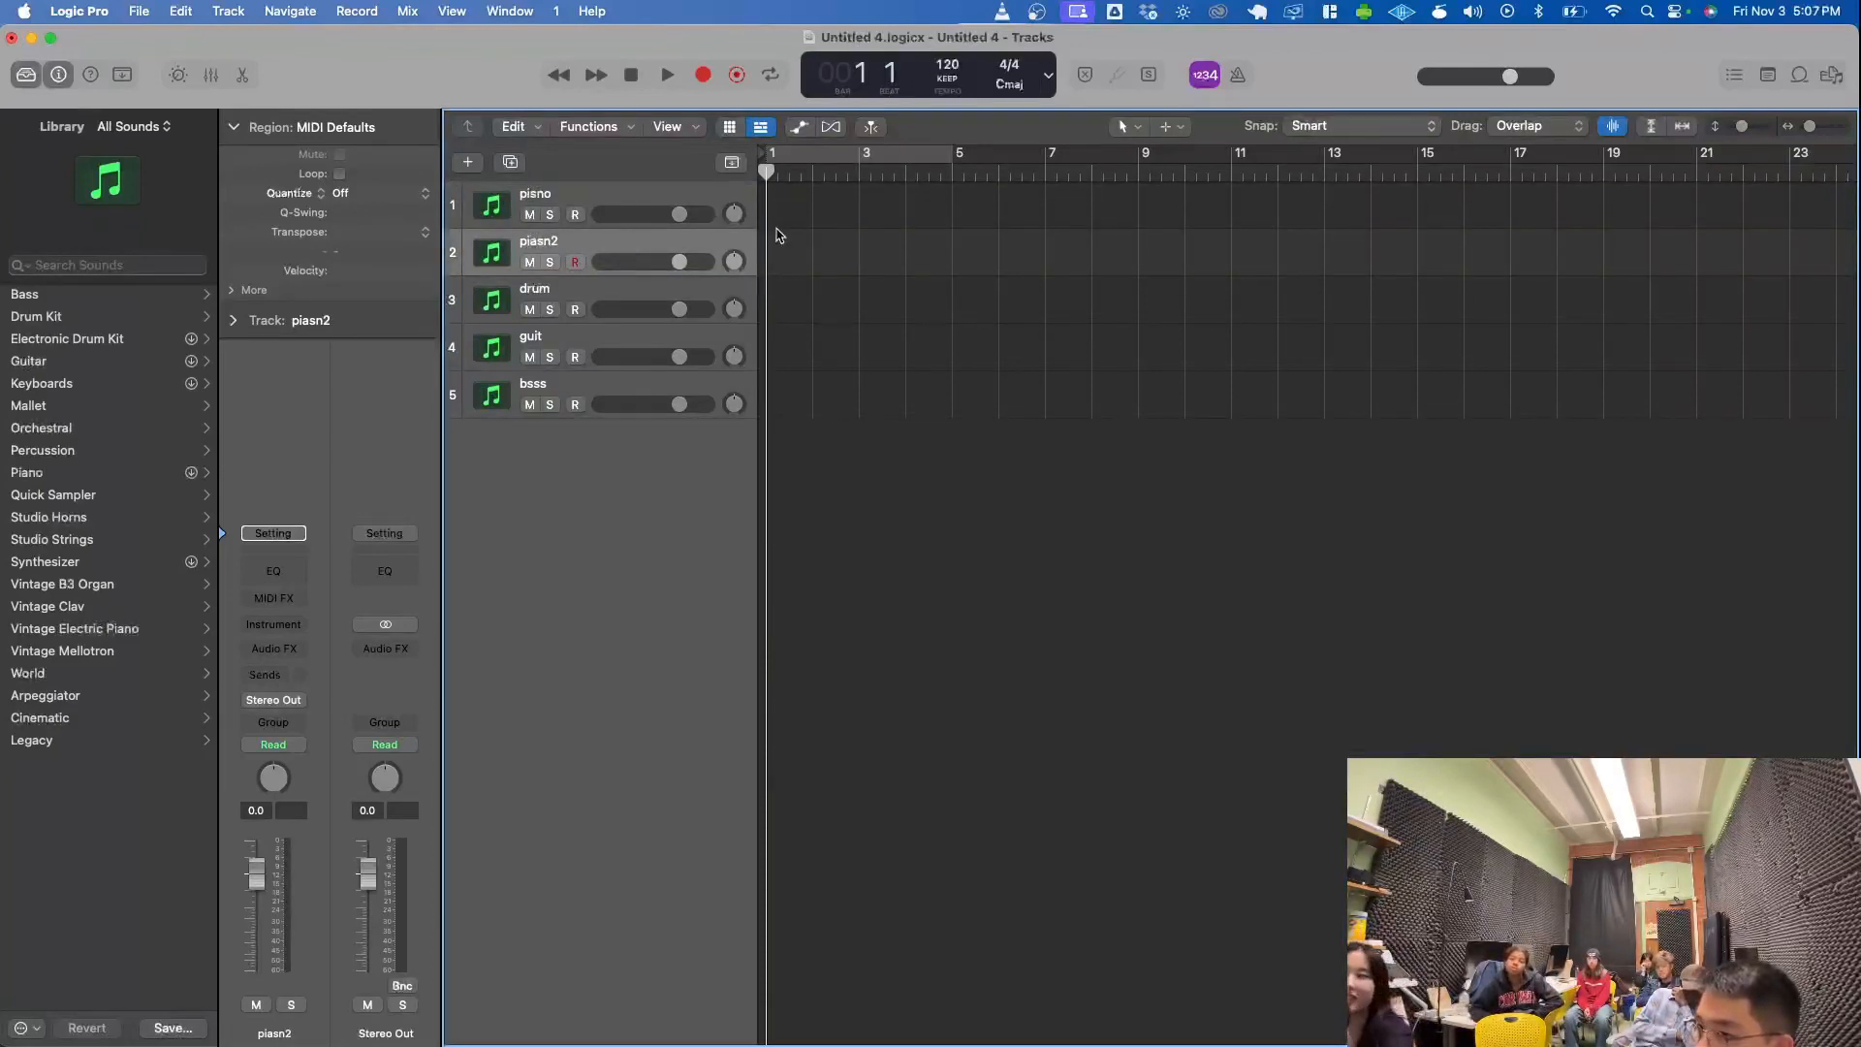
left_click(585, 198)
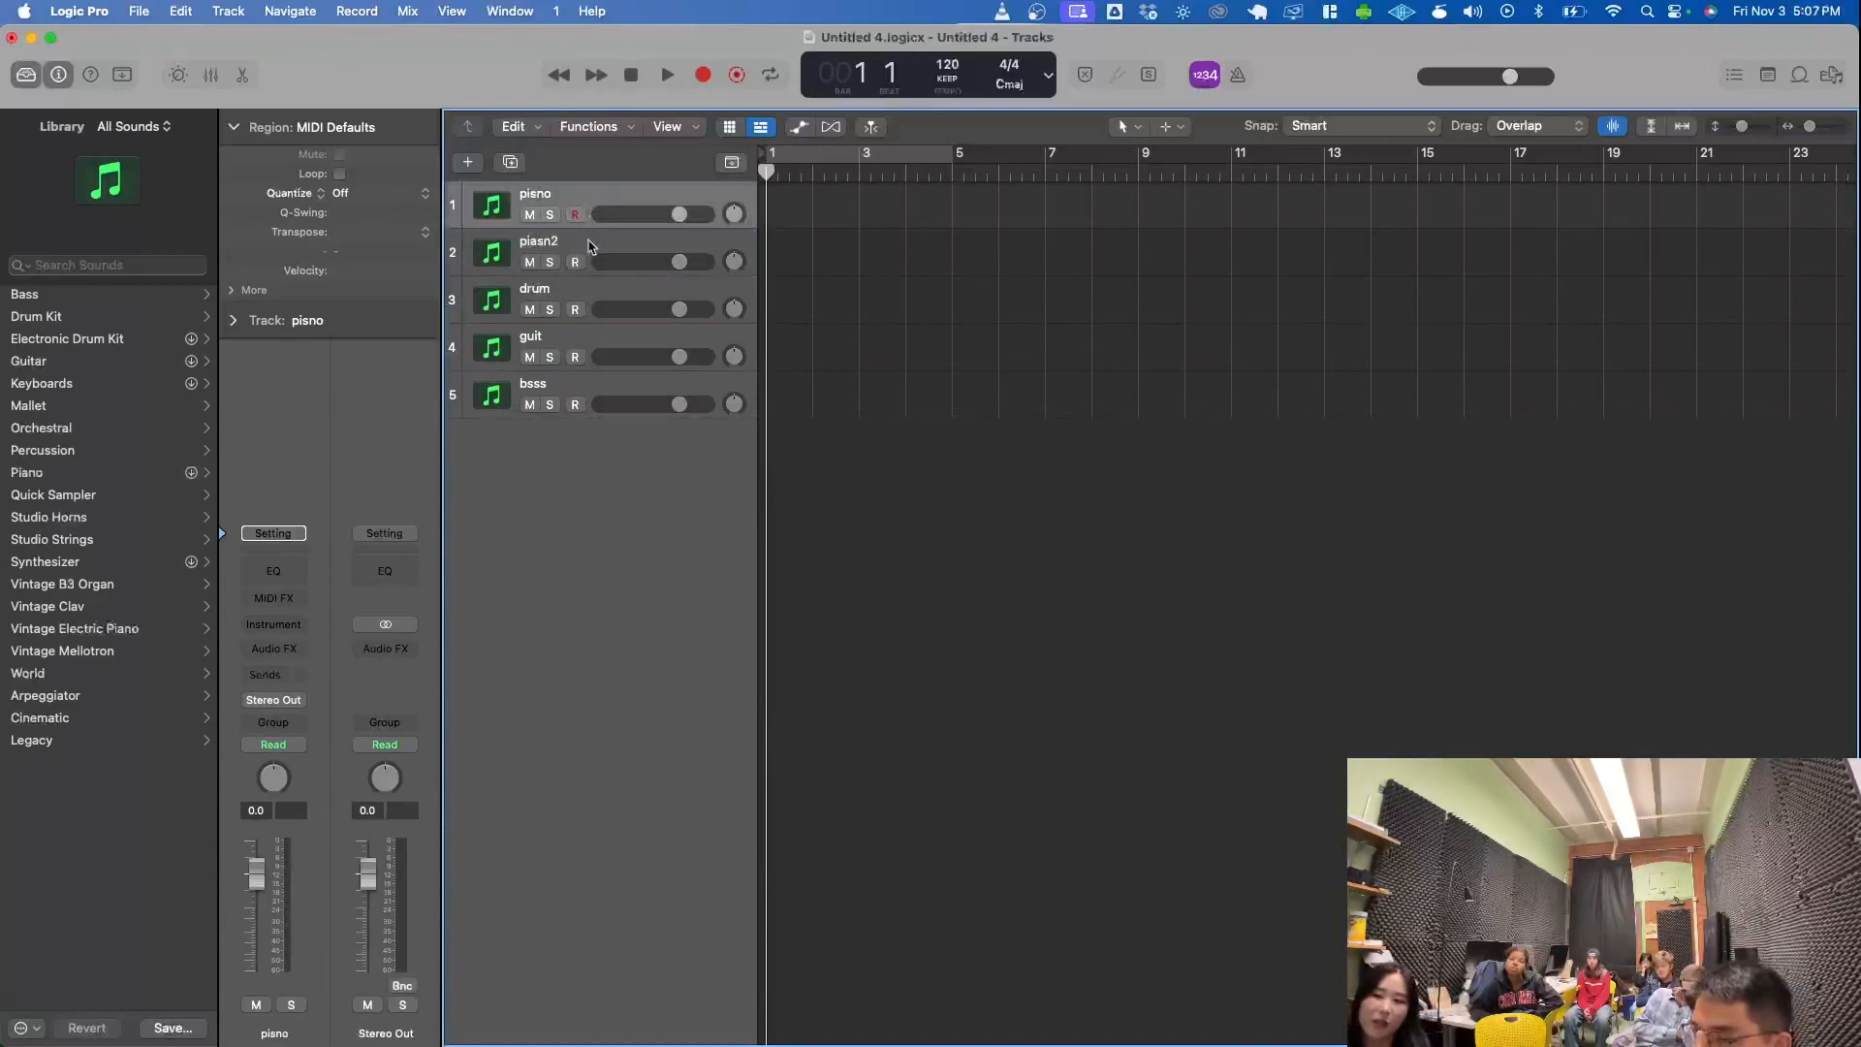
key("Down")
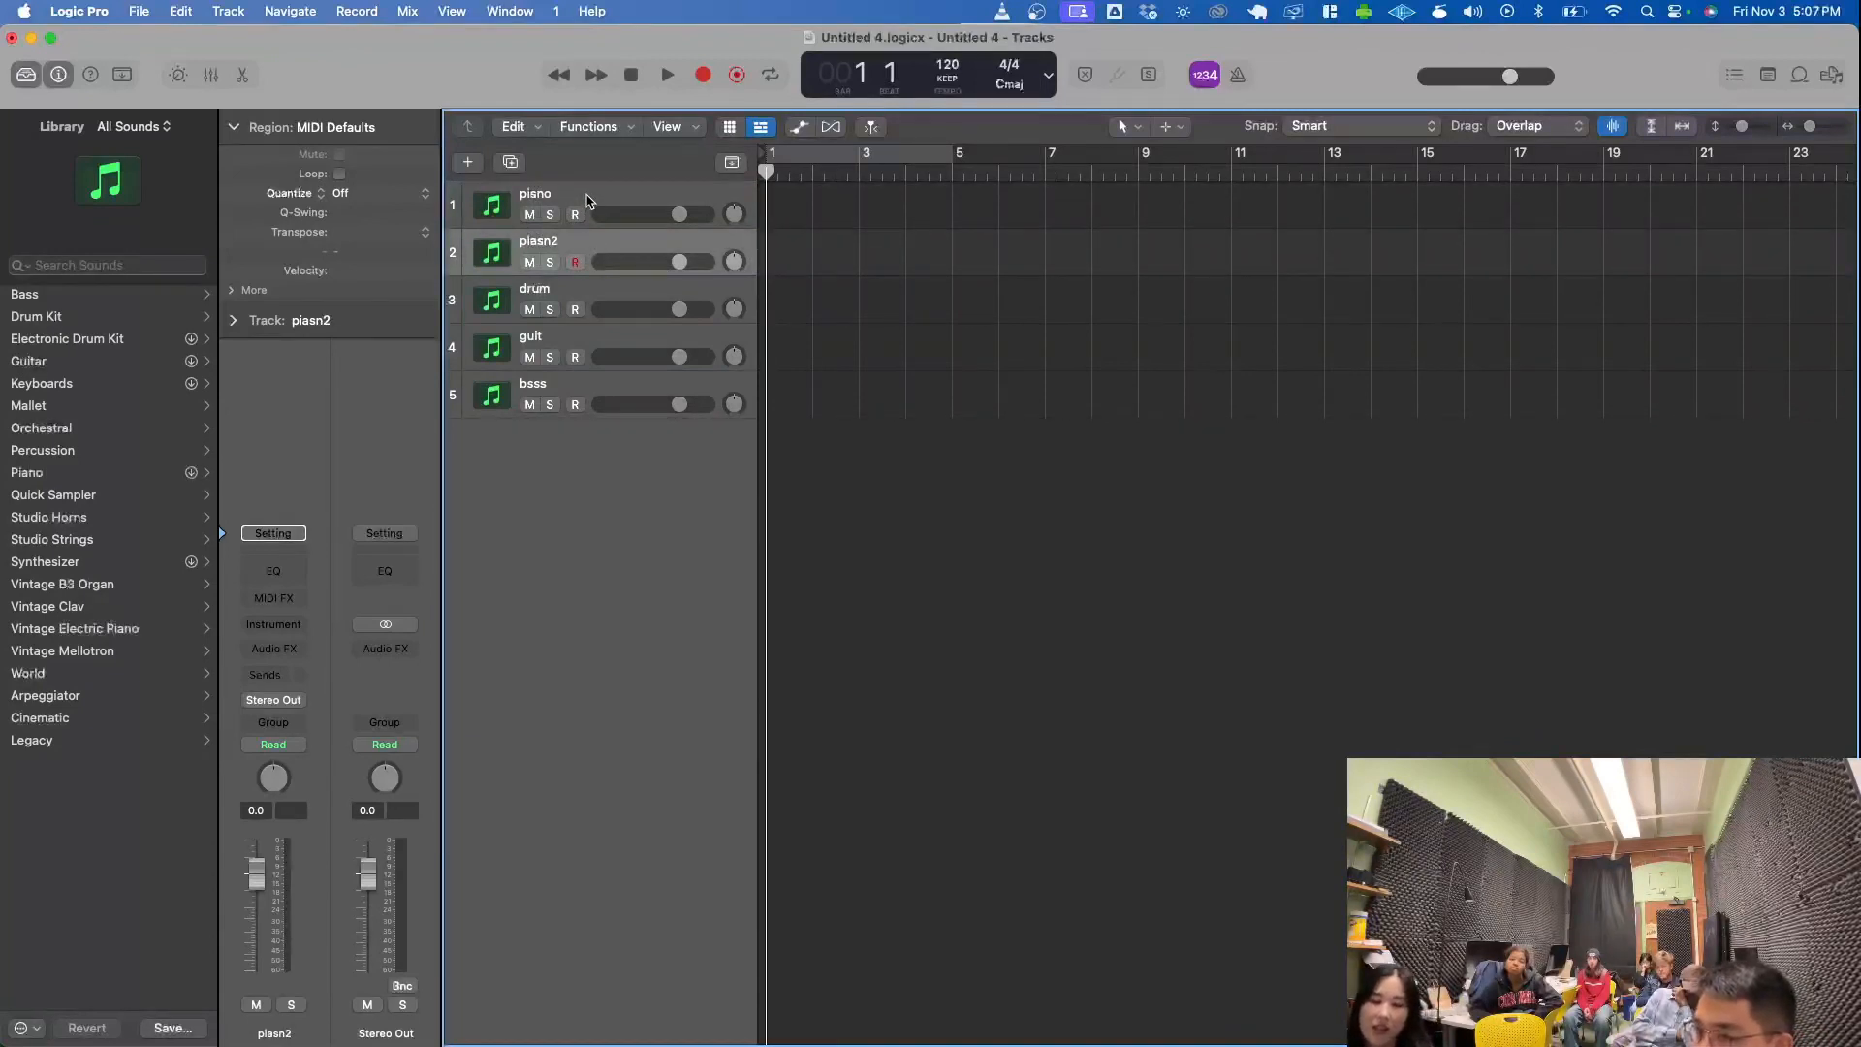
left_click(586, 201)
key("Down")
key("Up")
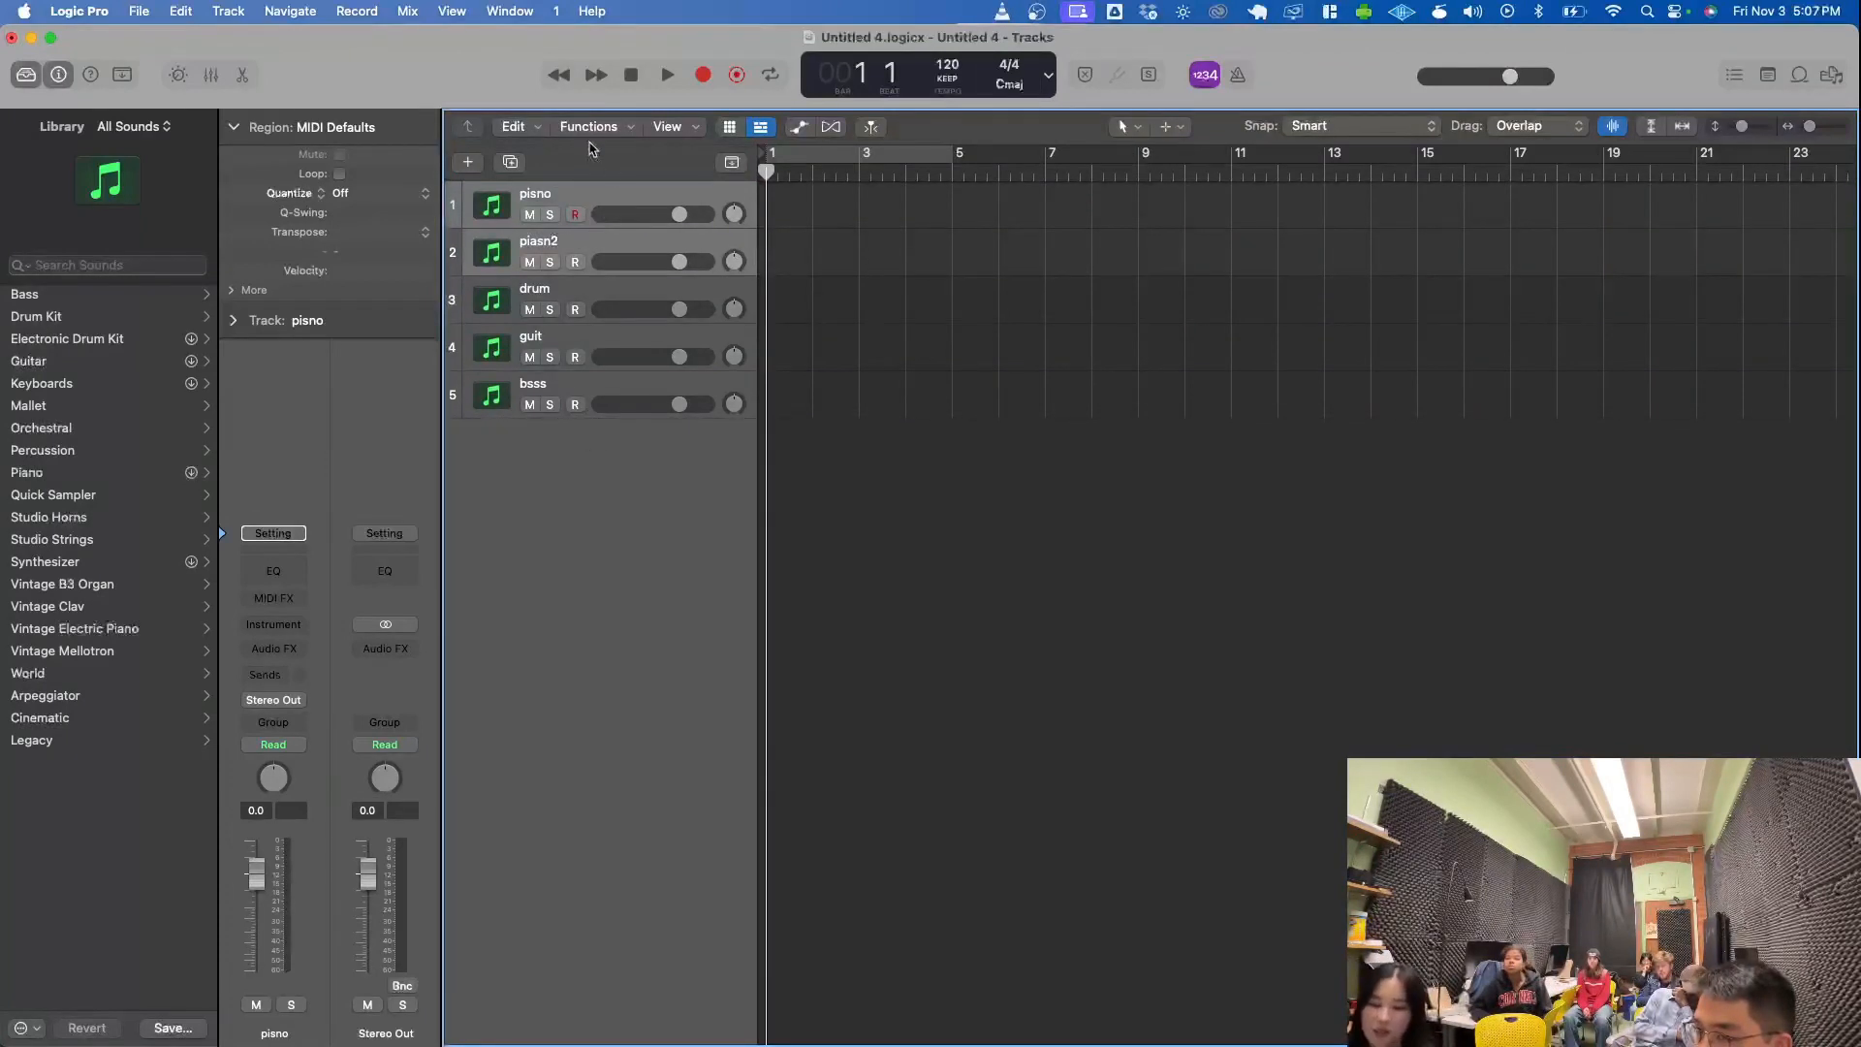
right_click(605, 209)
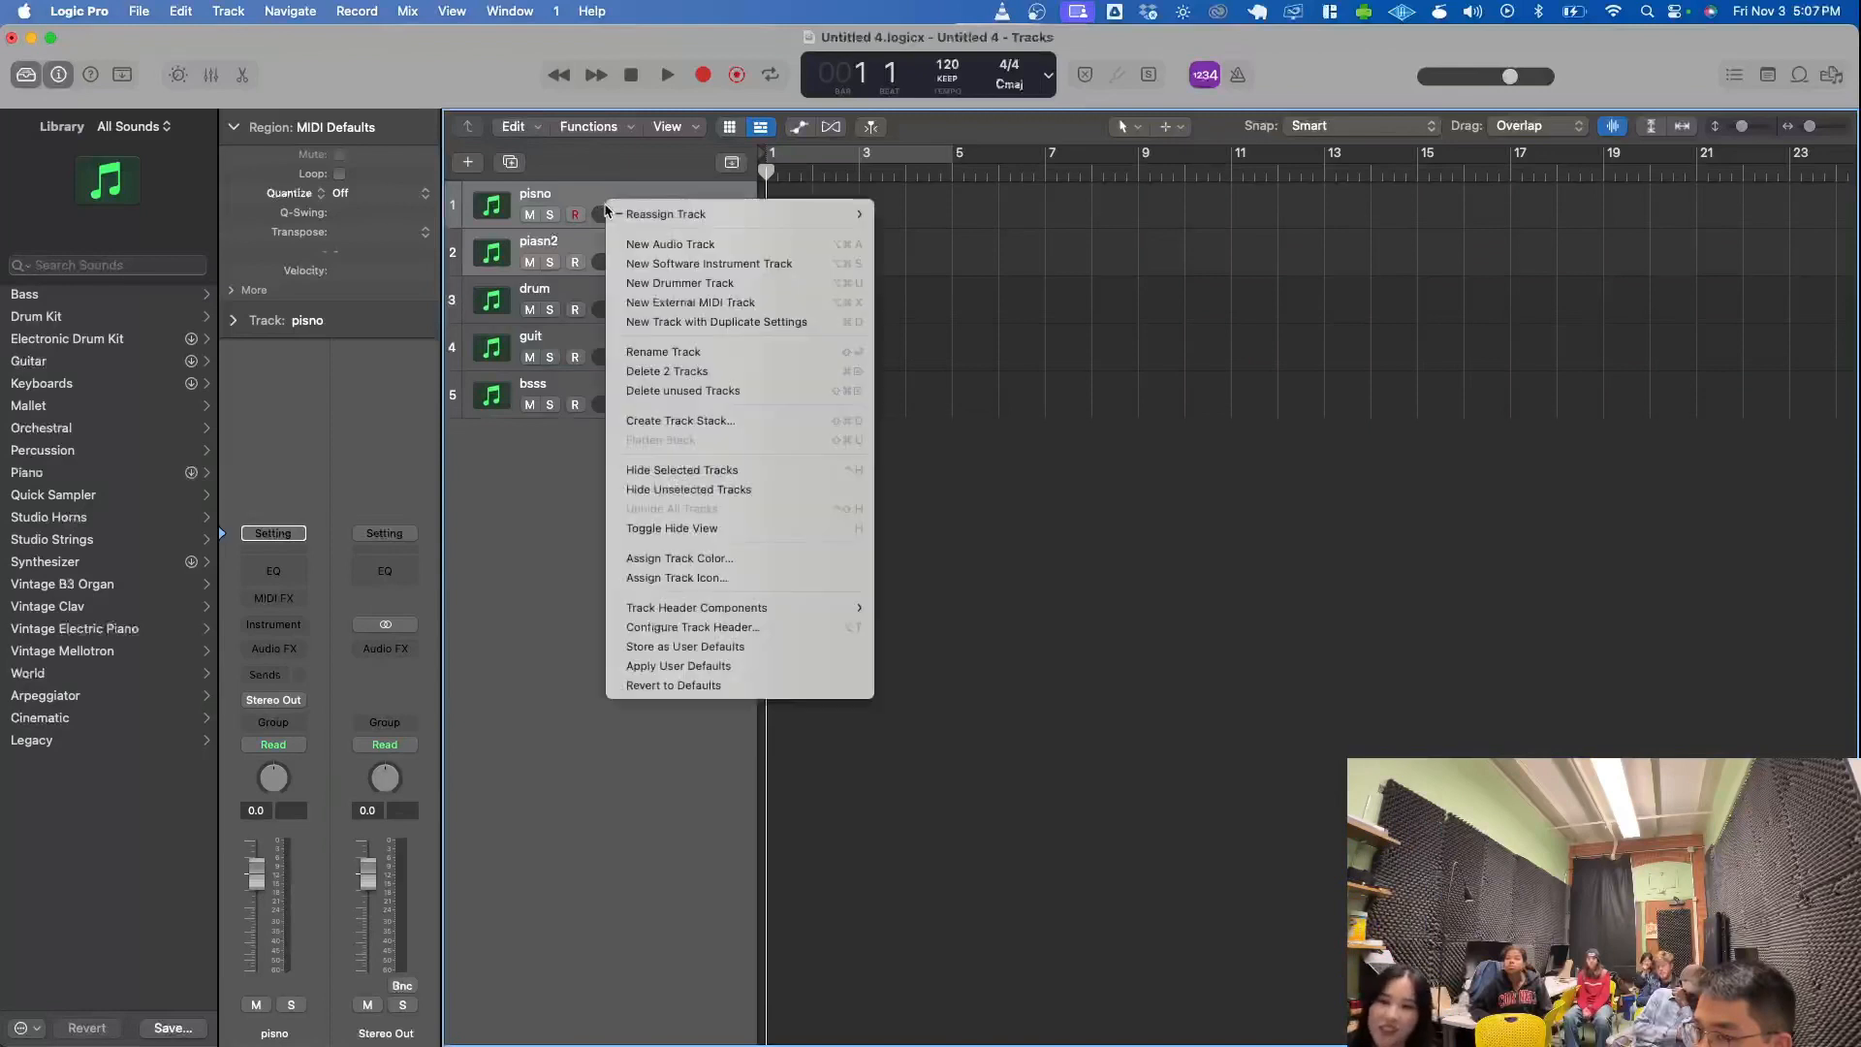
left_click(729, 423)
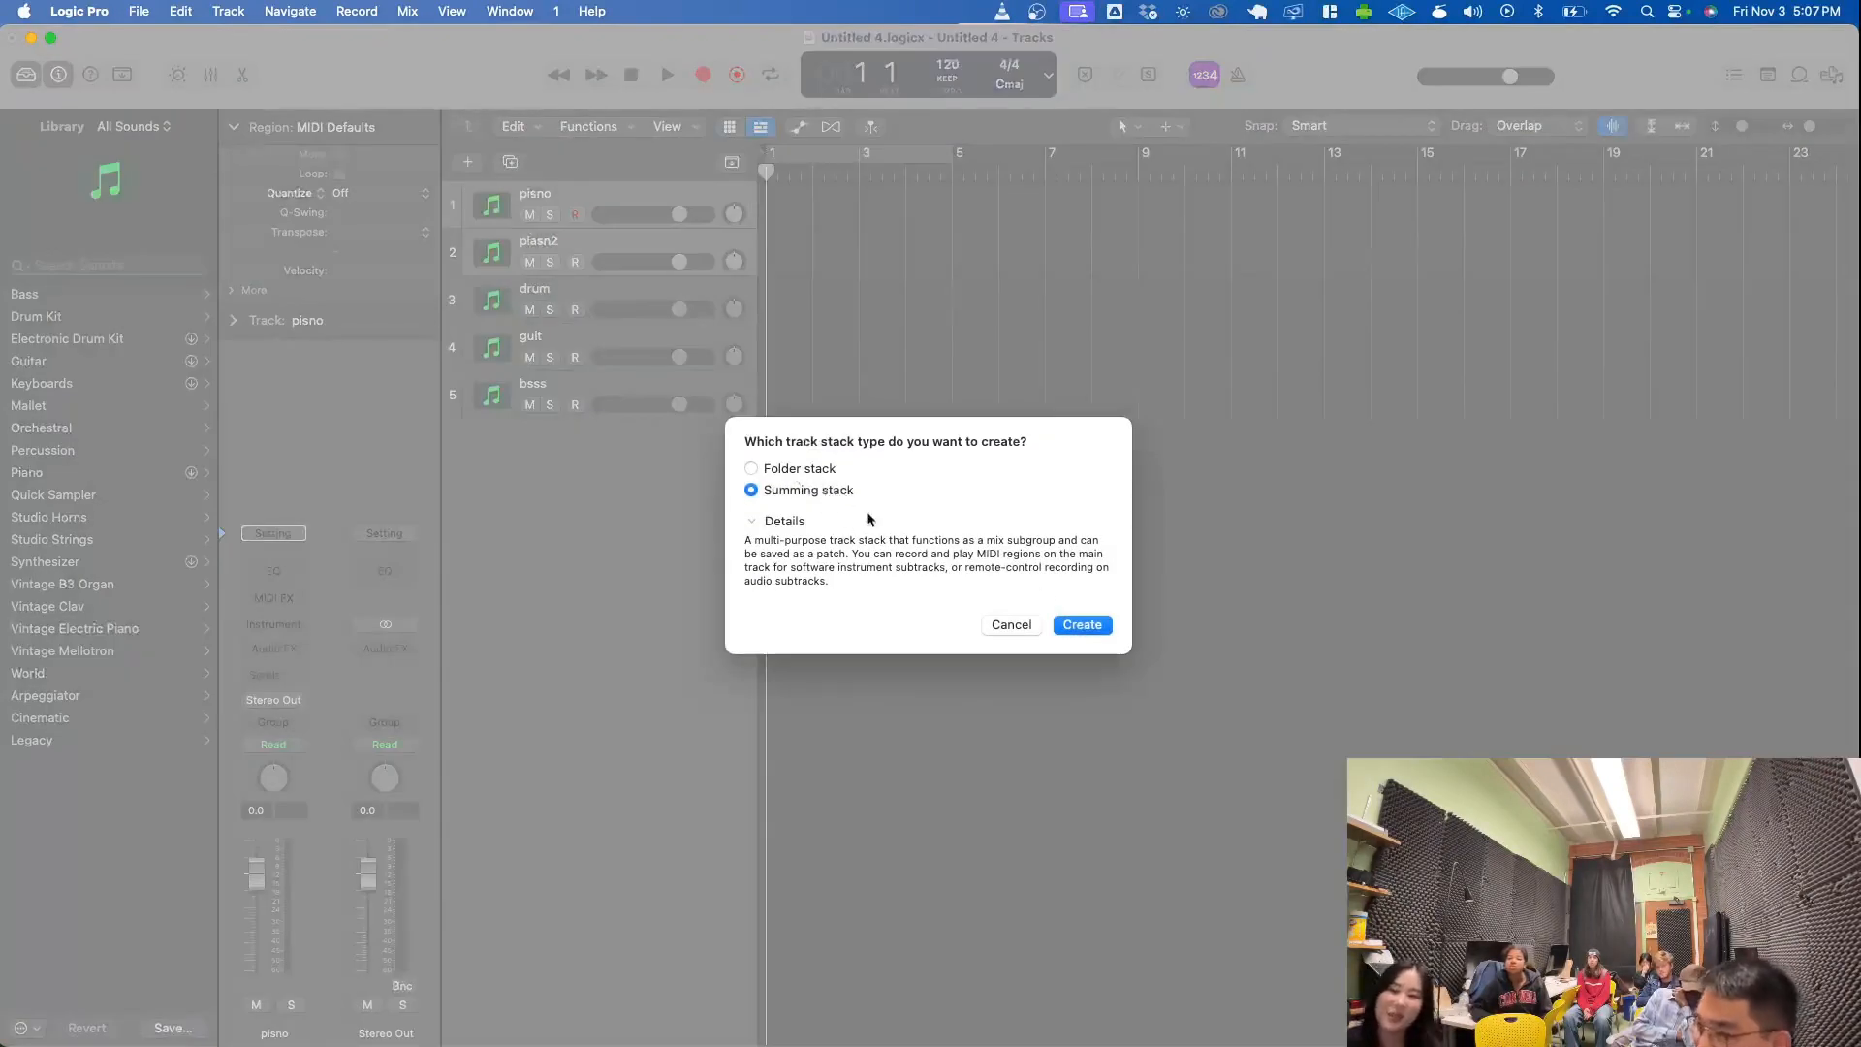
left_click(1104, 621)
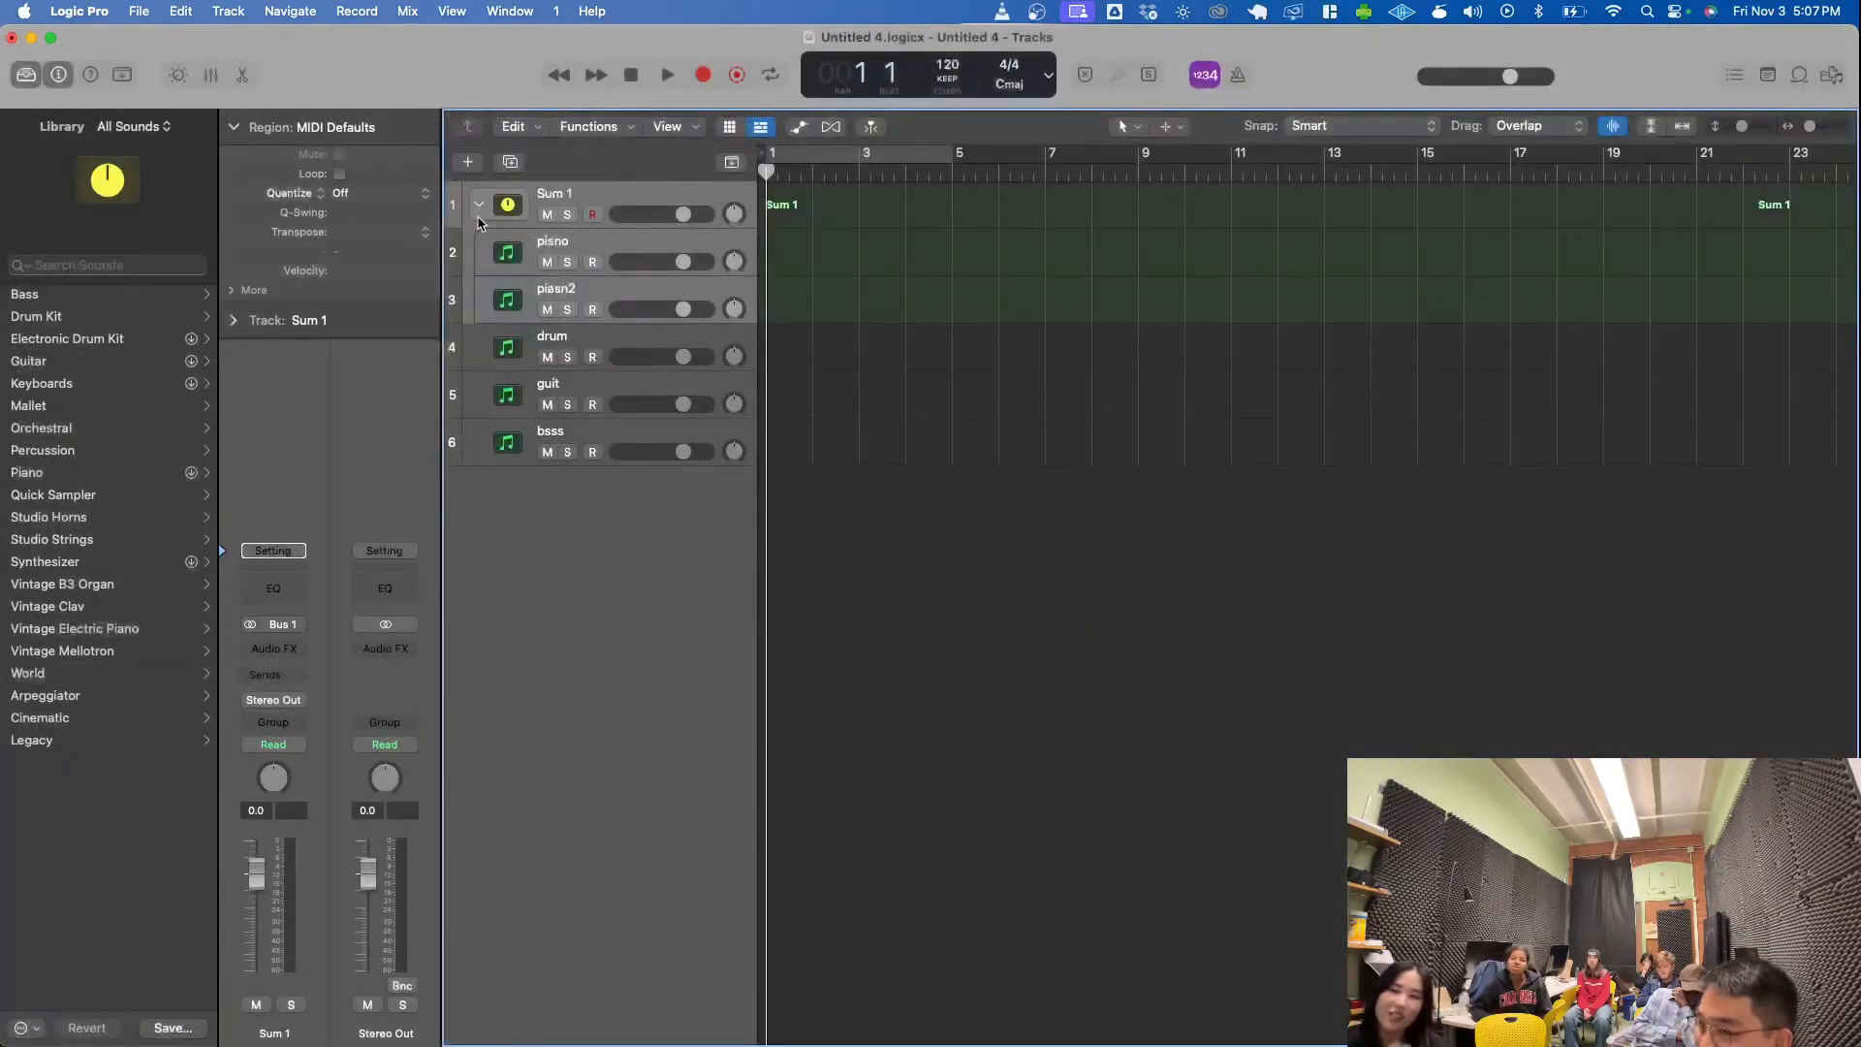
- Collapse and re-expand the Sum 1 stack, and select the pisno track inside it
left_click(476, 199)
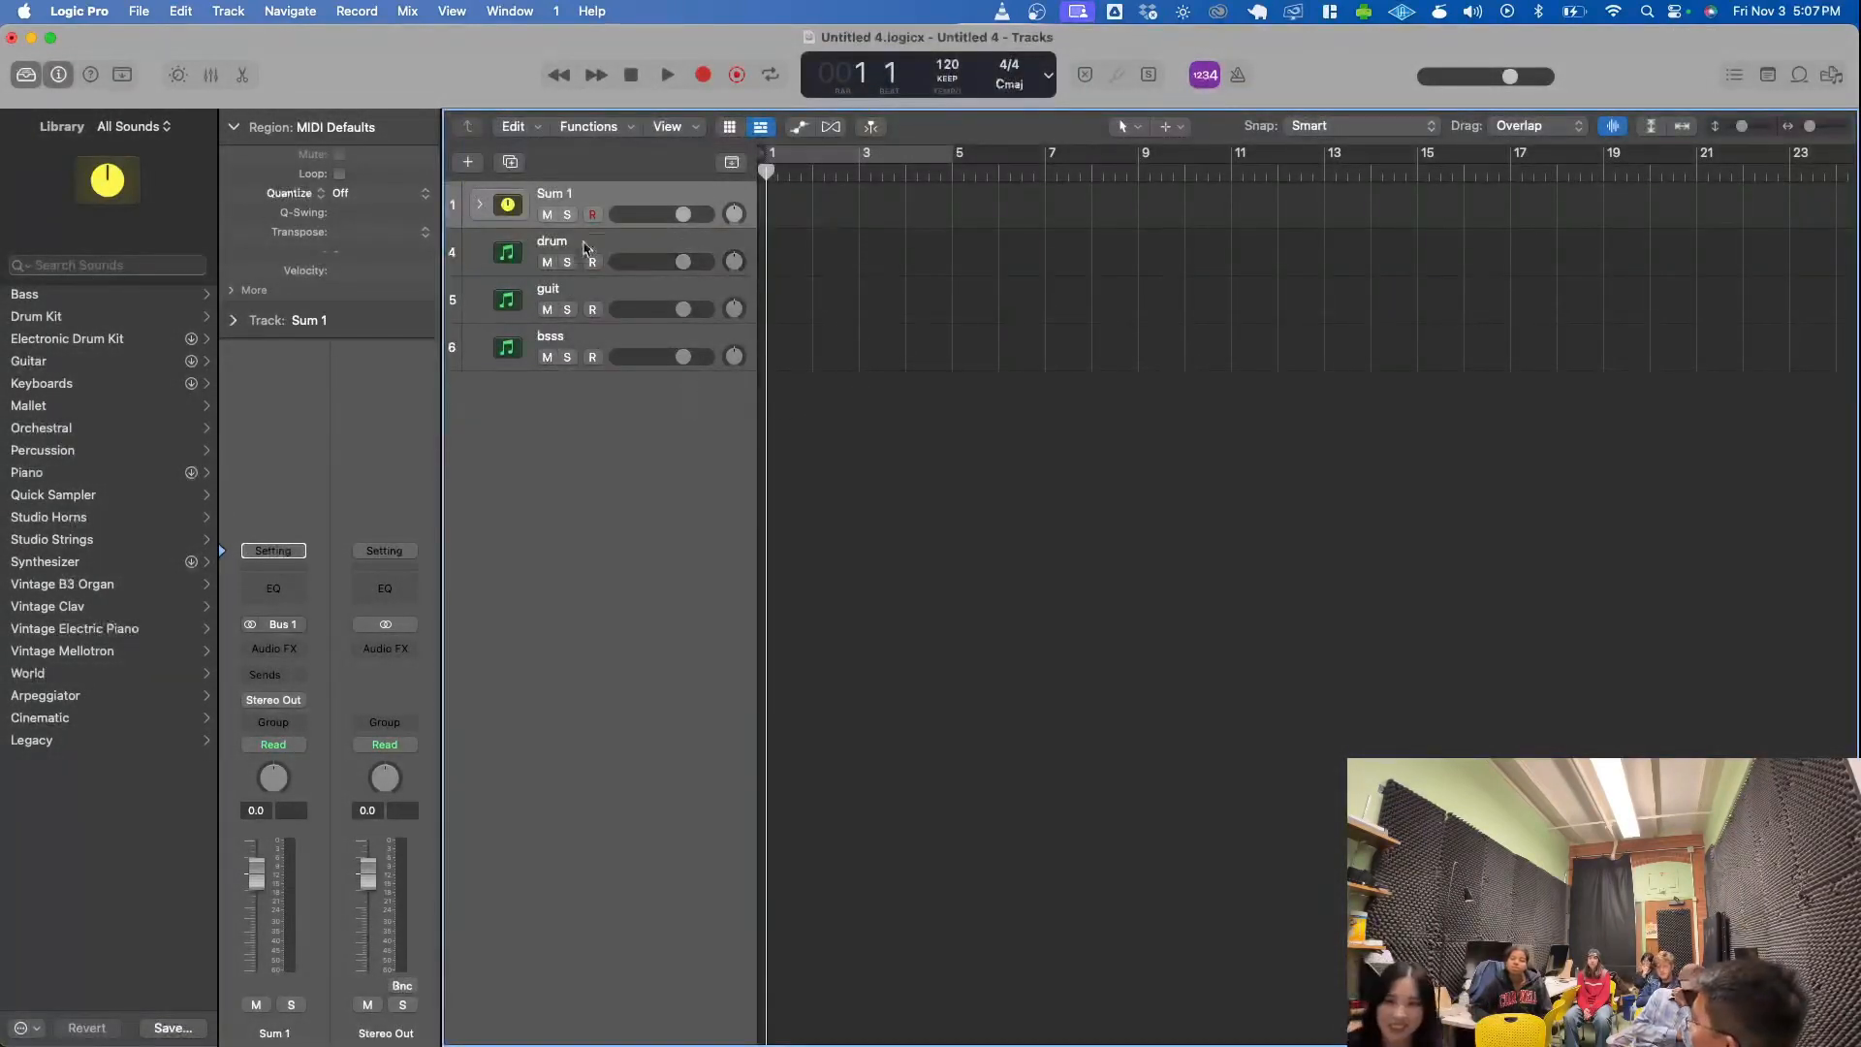
left_click(478, 203)
left_click(637, 242)
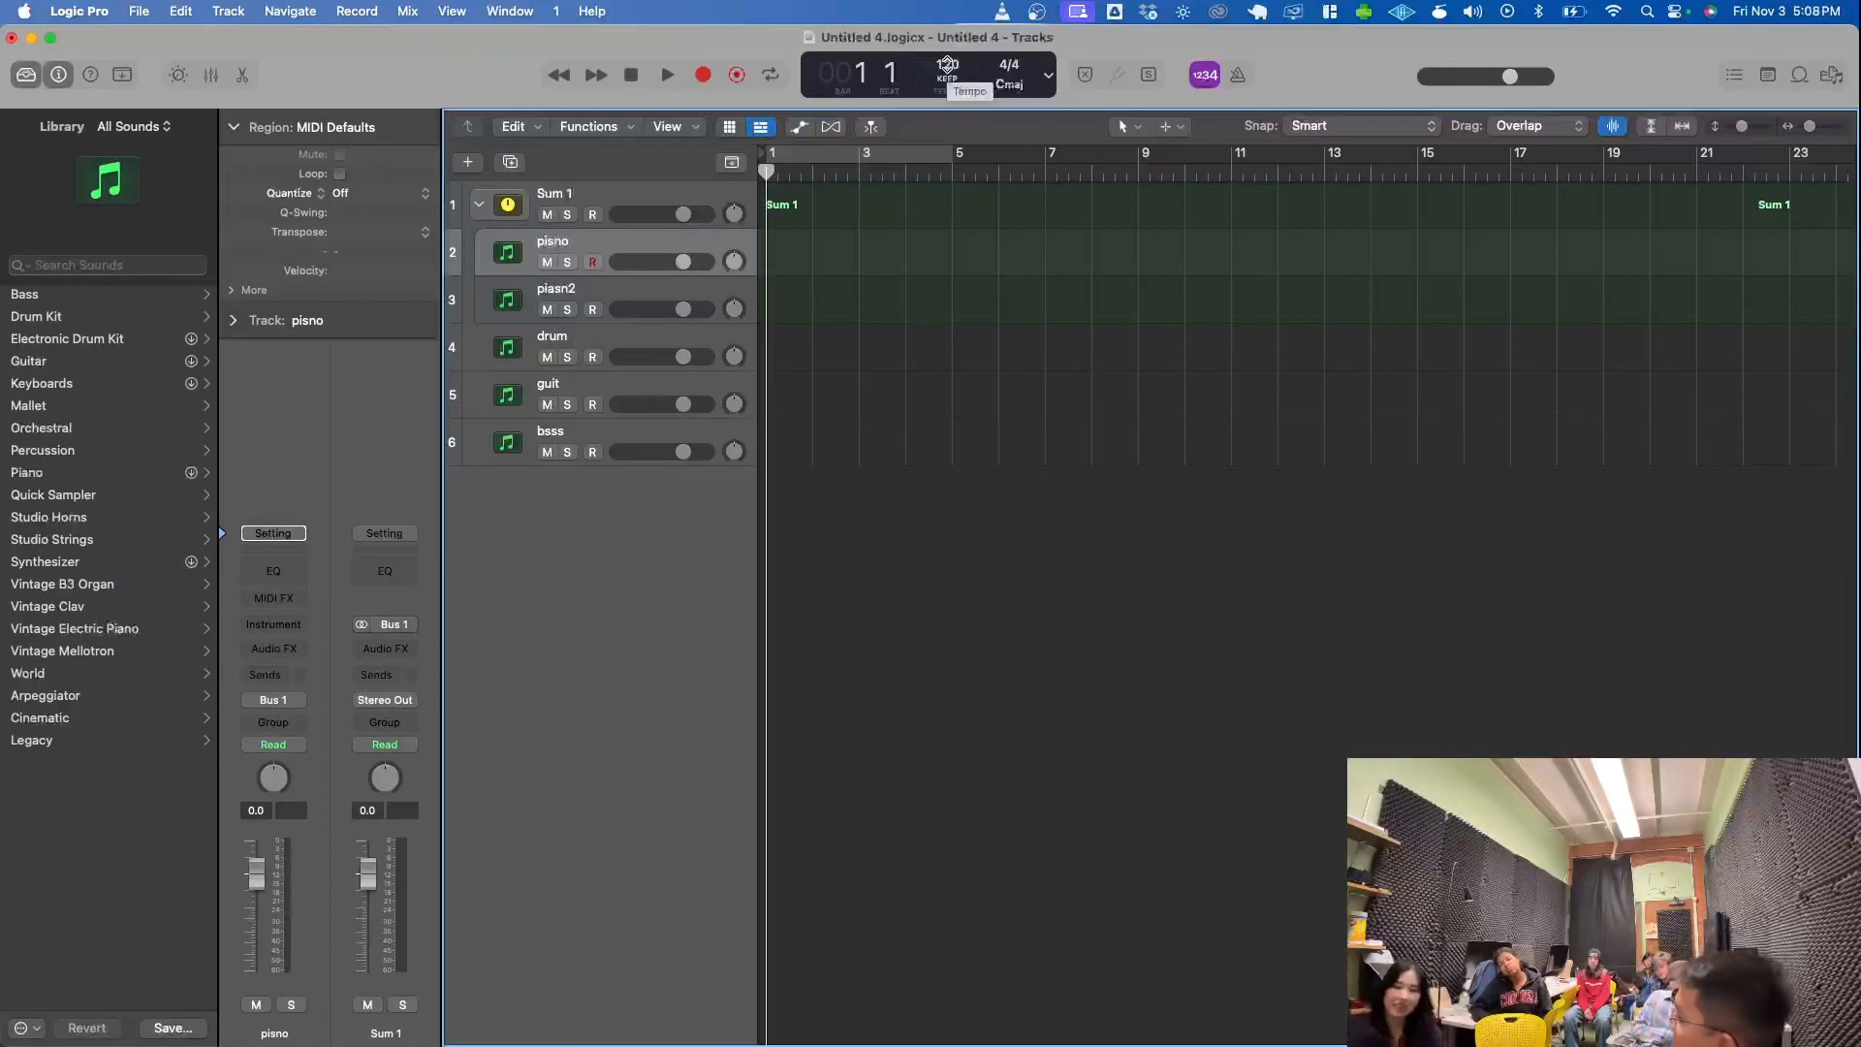
- Play the project with the metronome on, trying a tempo of 88 and setting it back to 120
left_click(1241, 77)
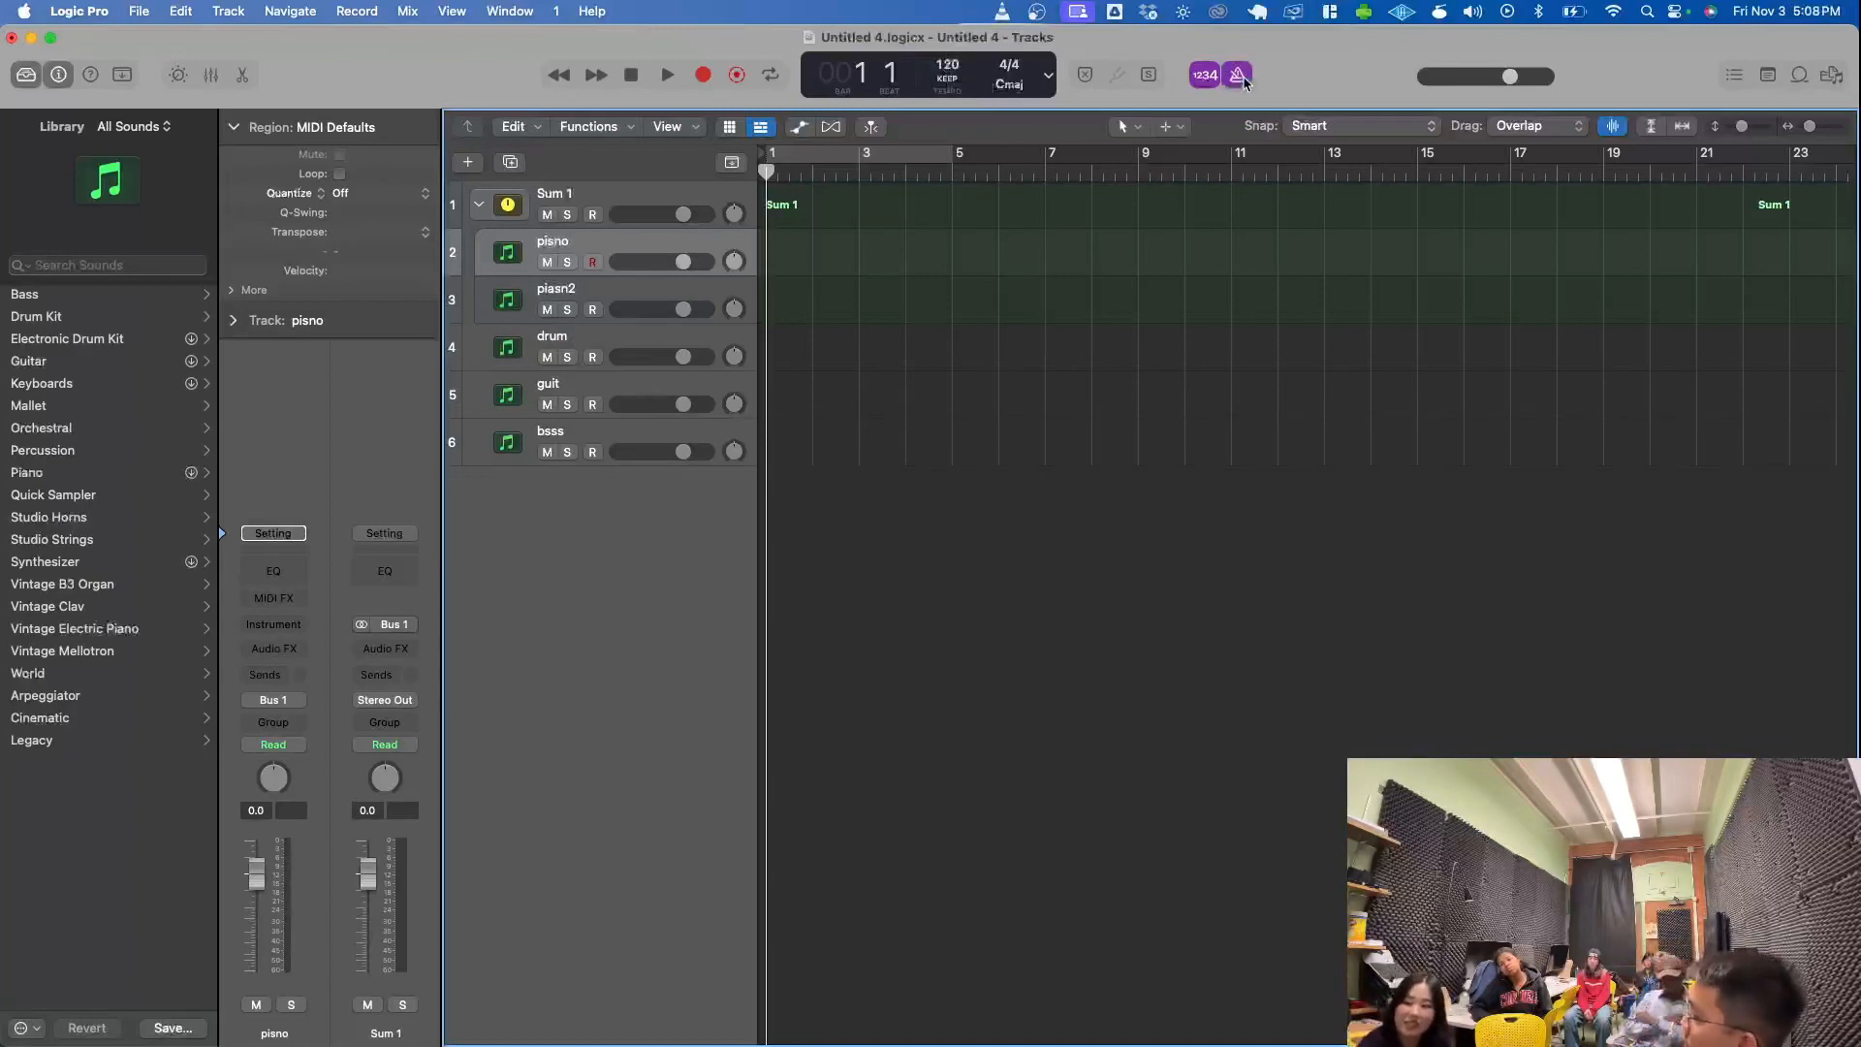
key("space")
left_click_drag(952, 64, 972, 155)
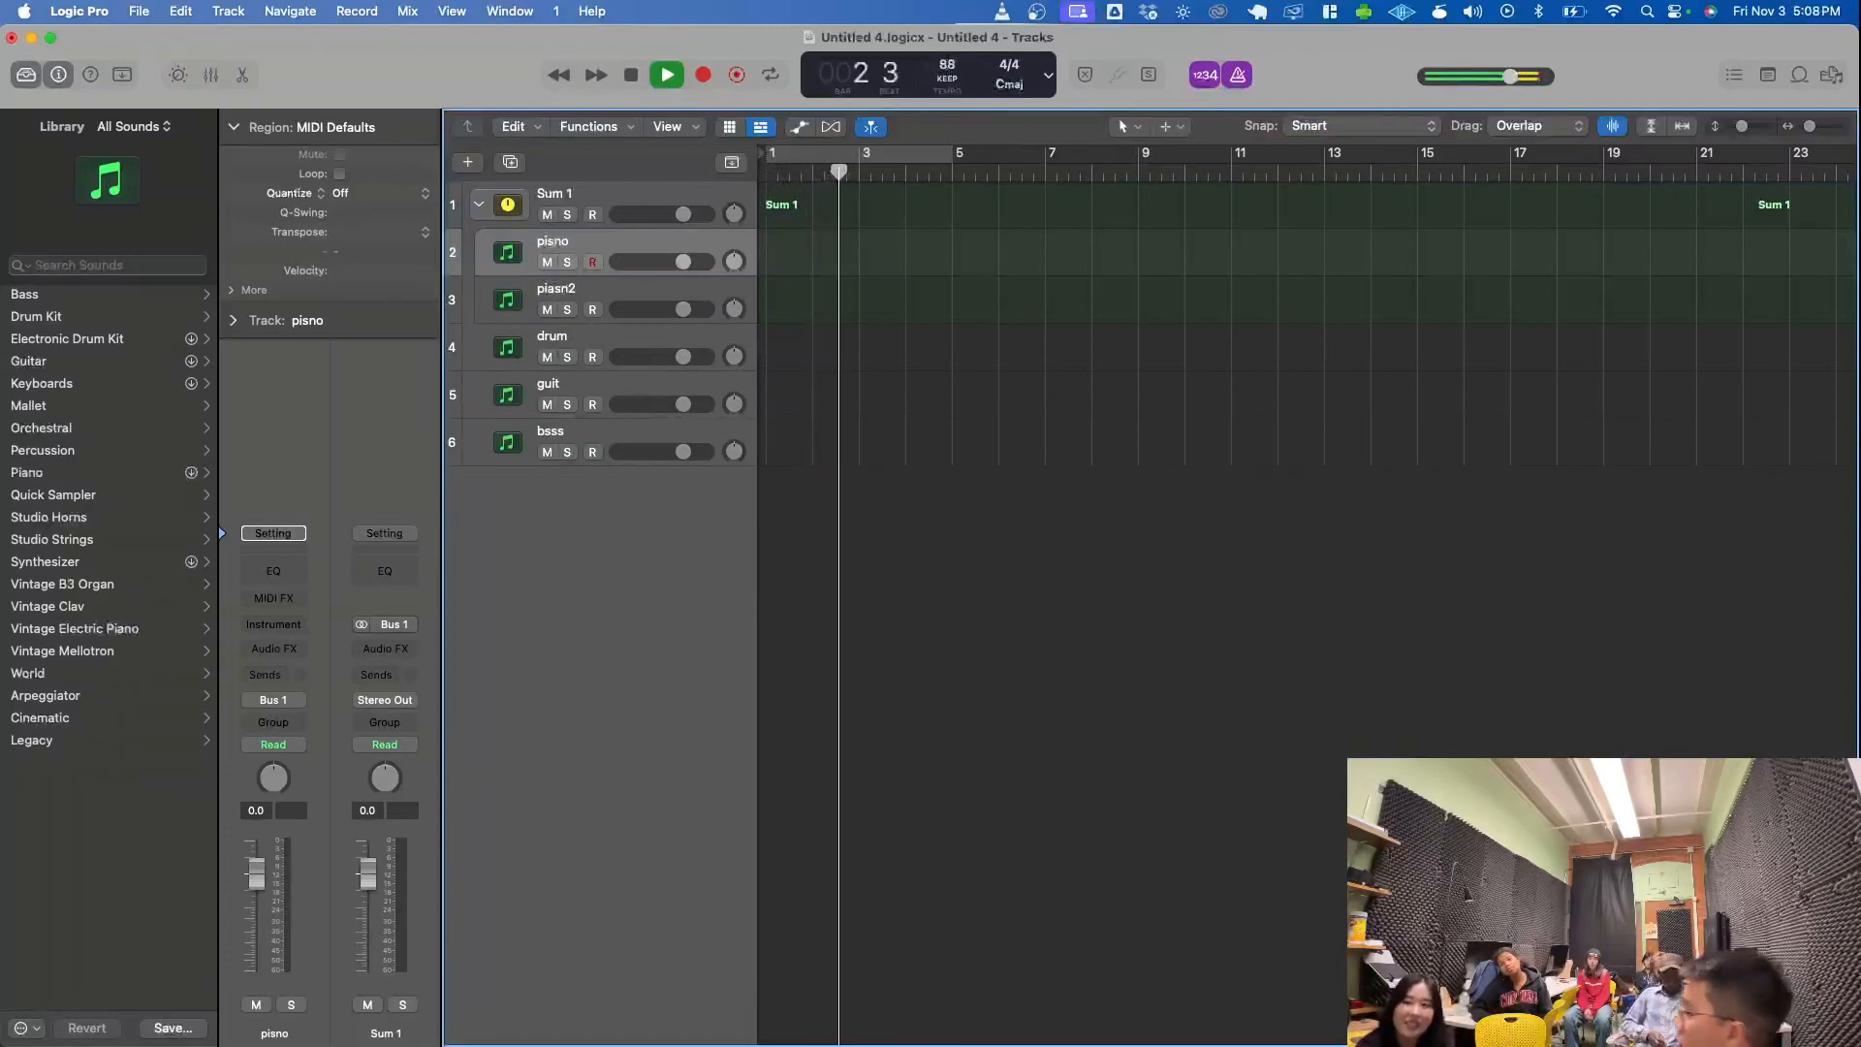
mouse_move(943, 65)
left_mouse_down()
mouse_move(940, 12)
mouse_move(979, 291)
left_mouse_up()
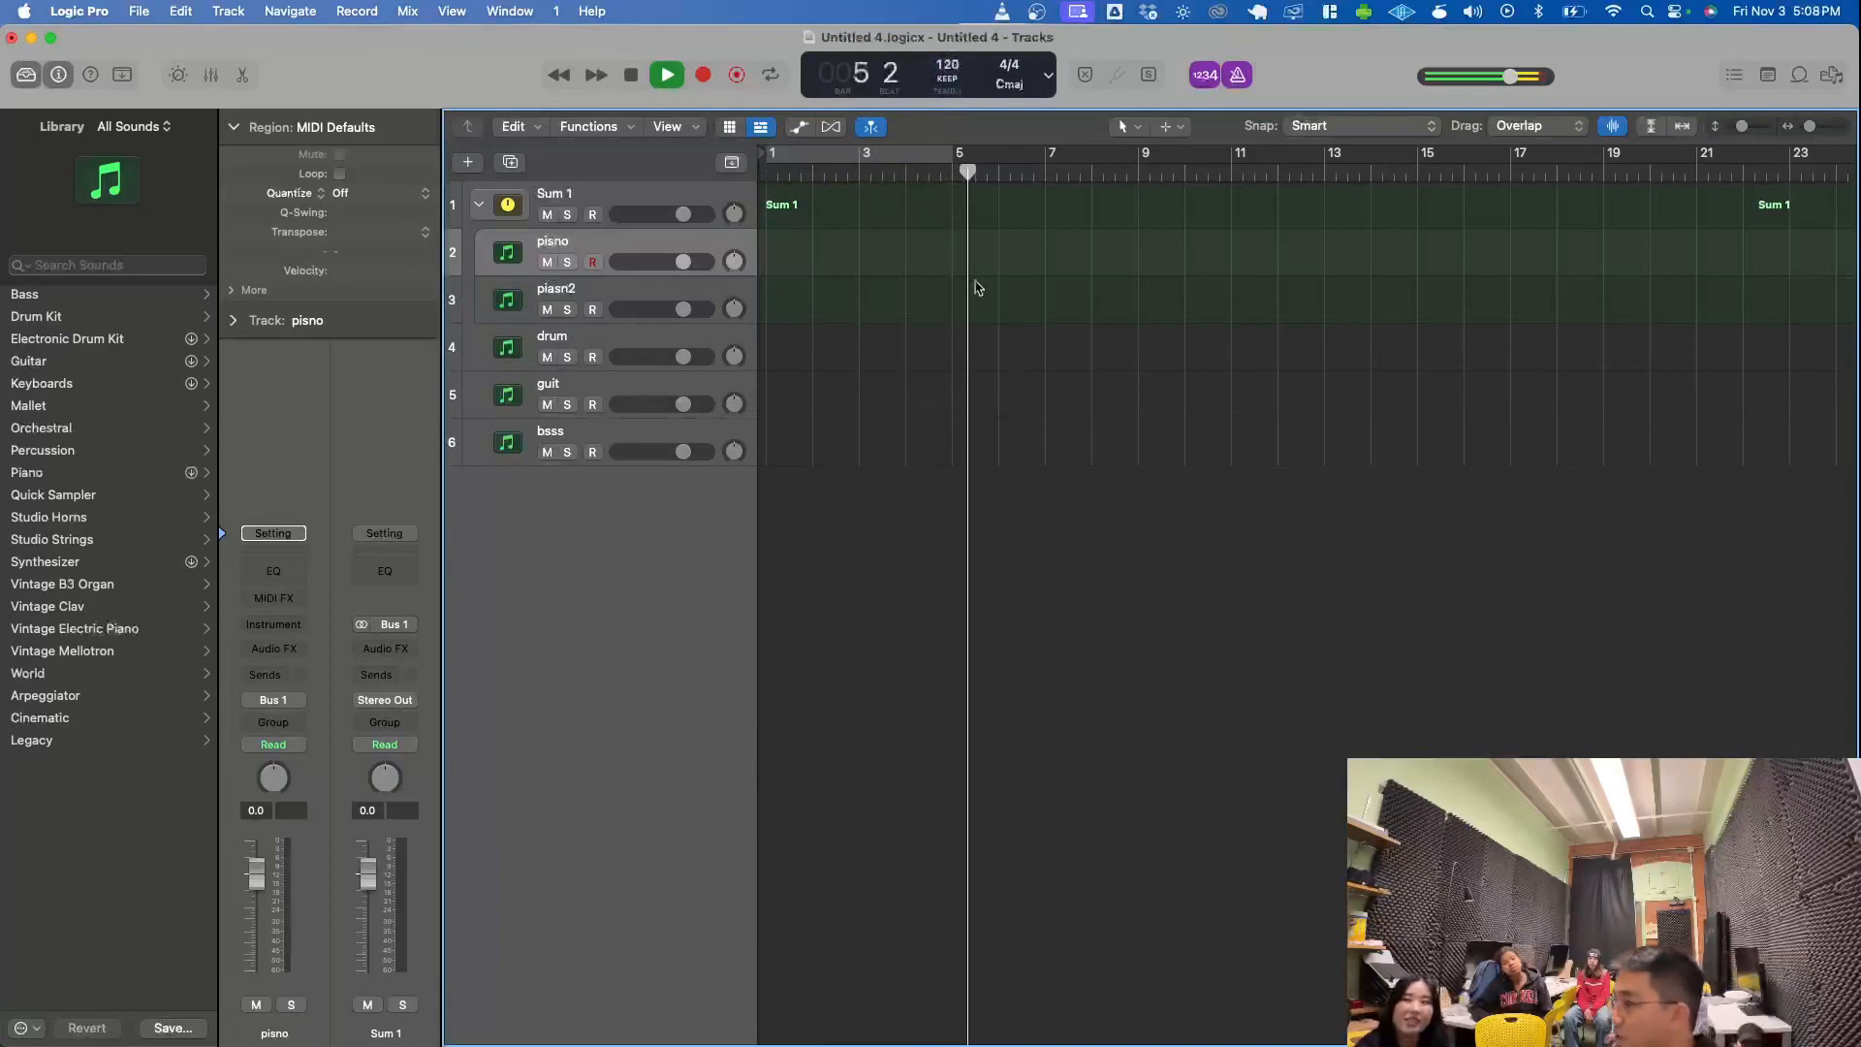
- Look through the available key signatures and time signatures, leaving C major and 4/4 selected
left_click(1008, 87)
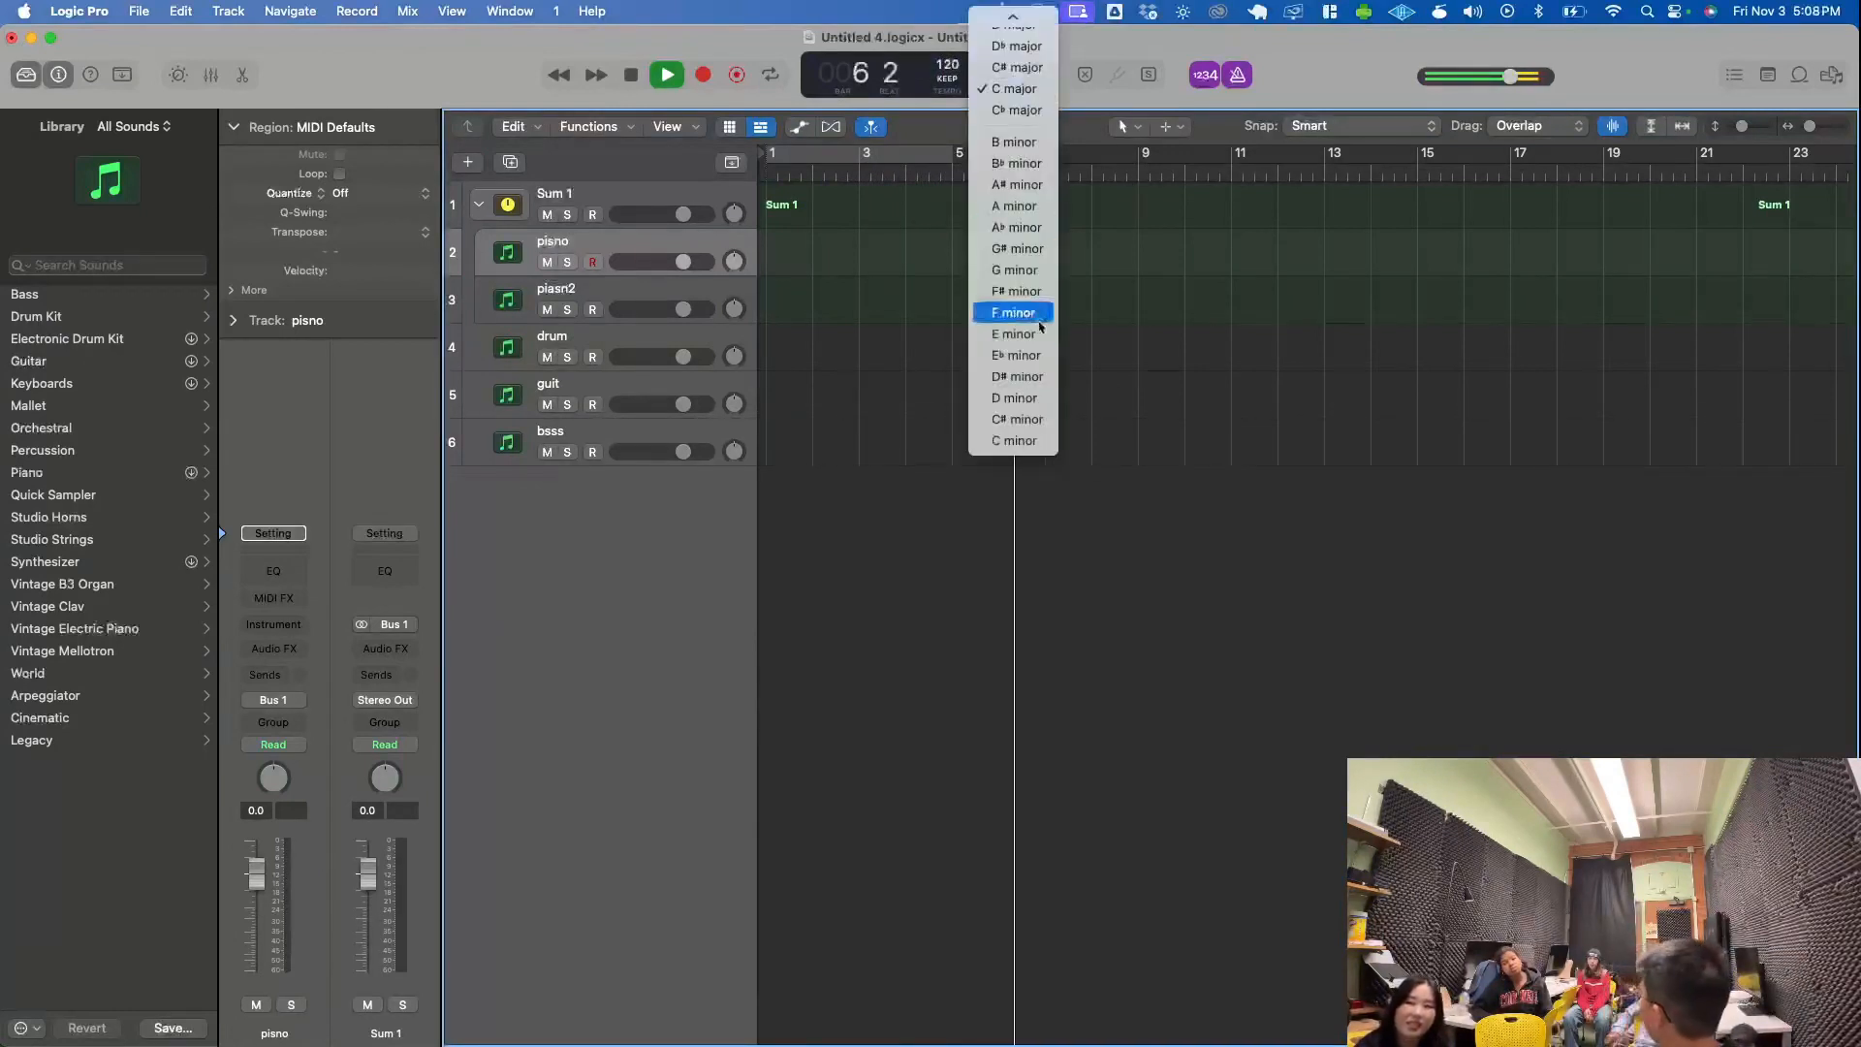
mouse_move(998, 12)
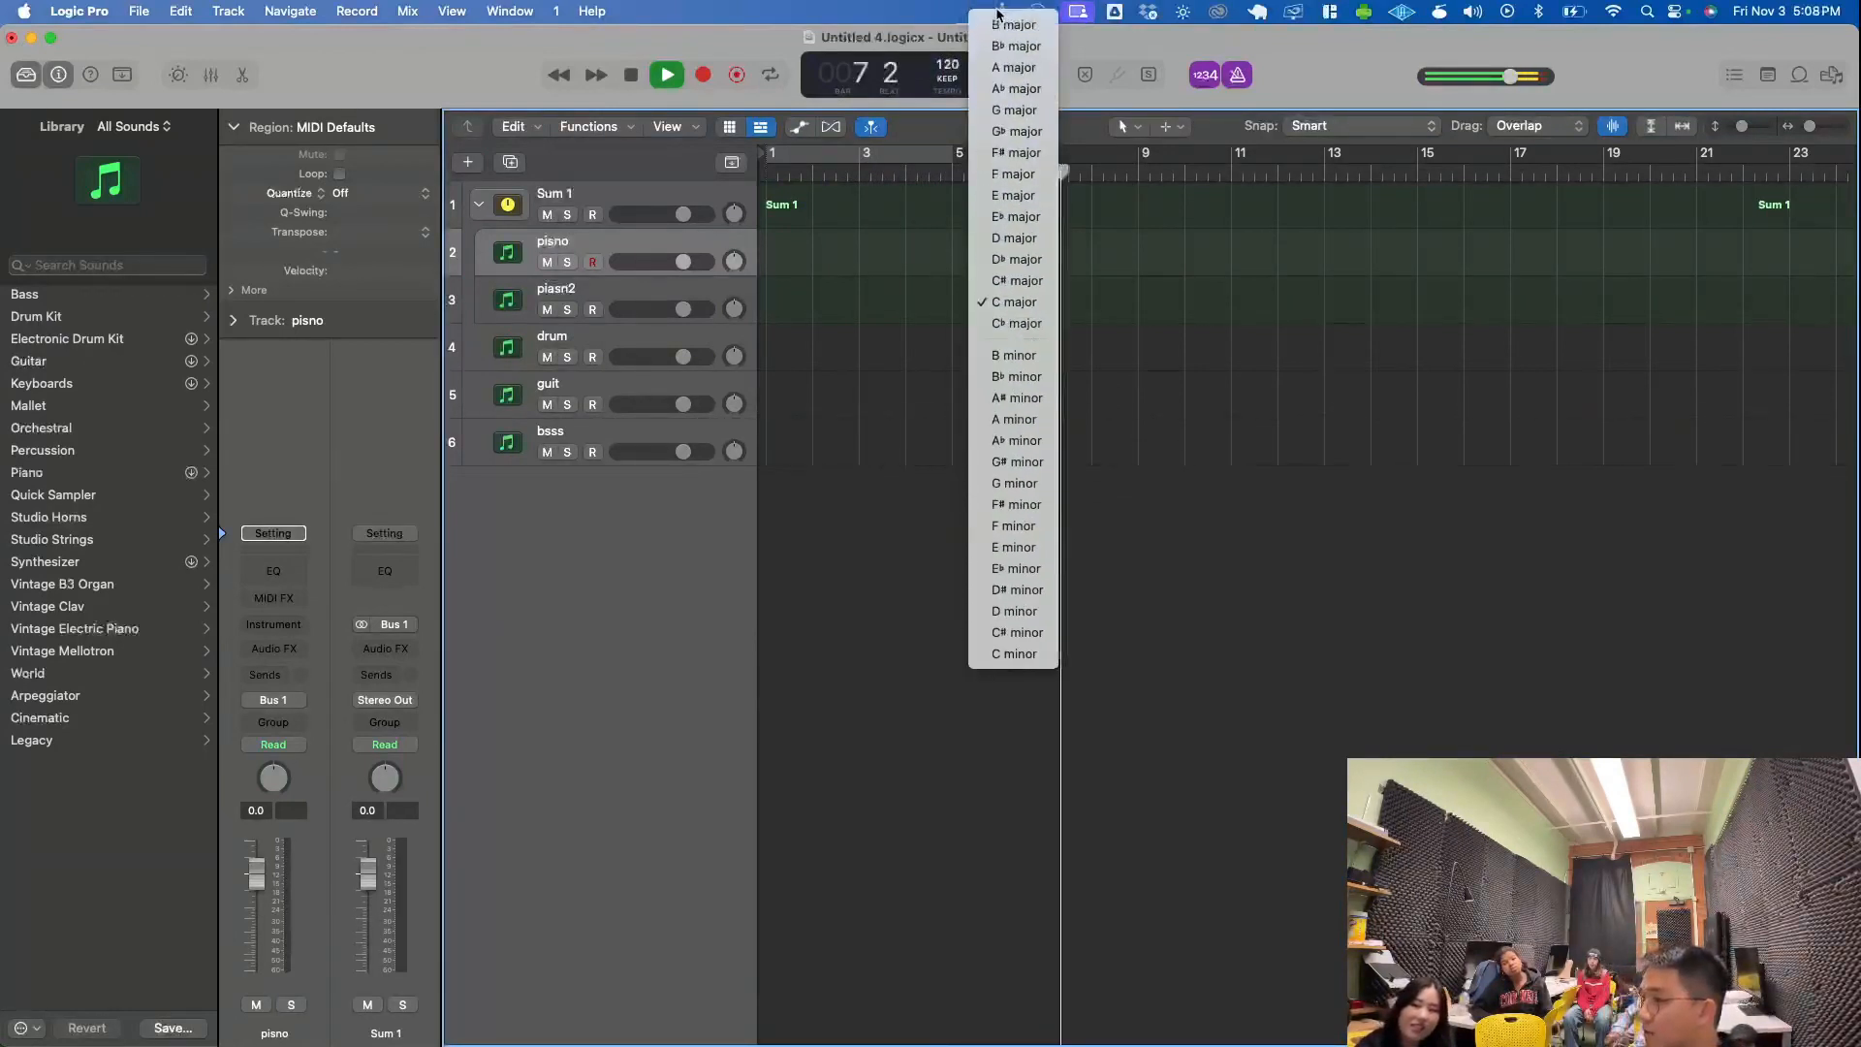
left_click(1115, 36)
left_click(1010, 68)
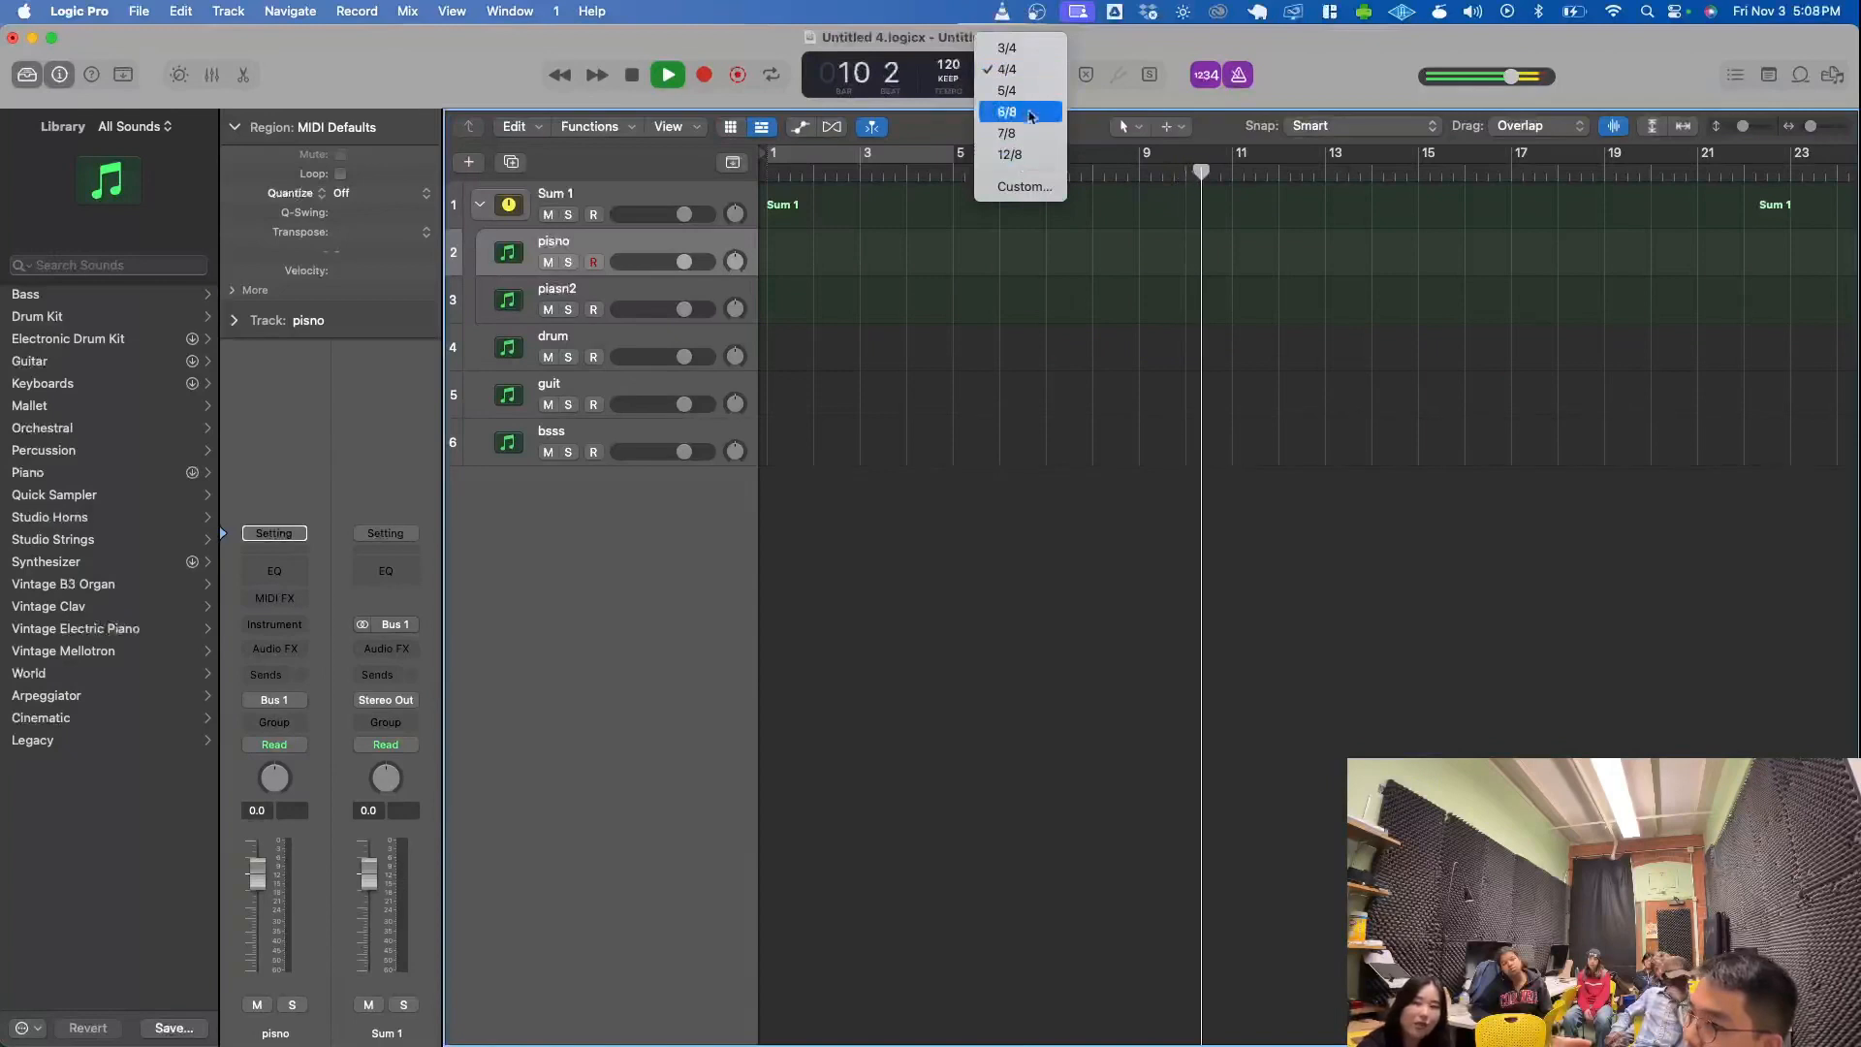
left_click(1121, 48)
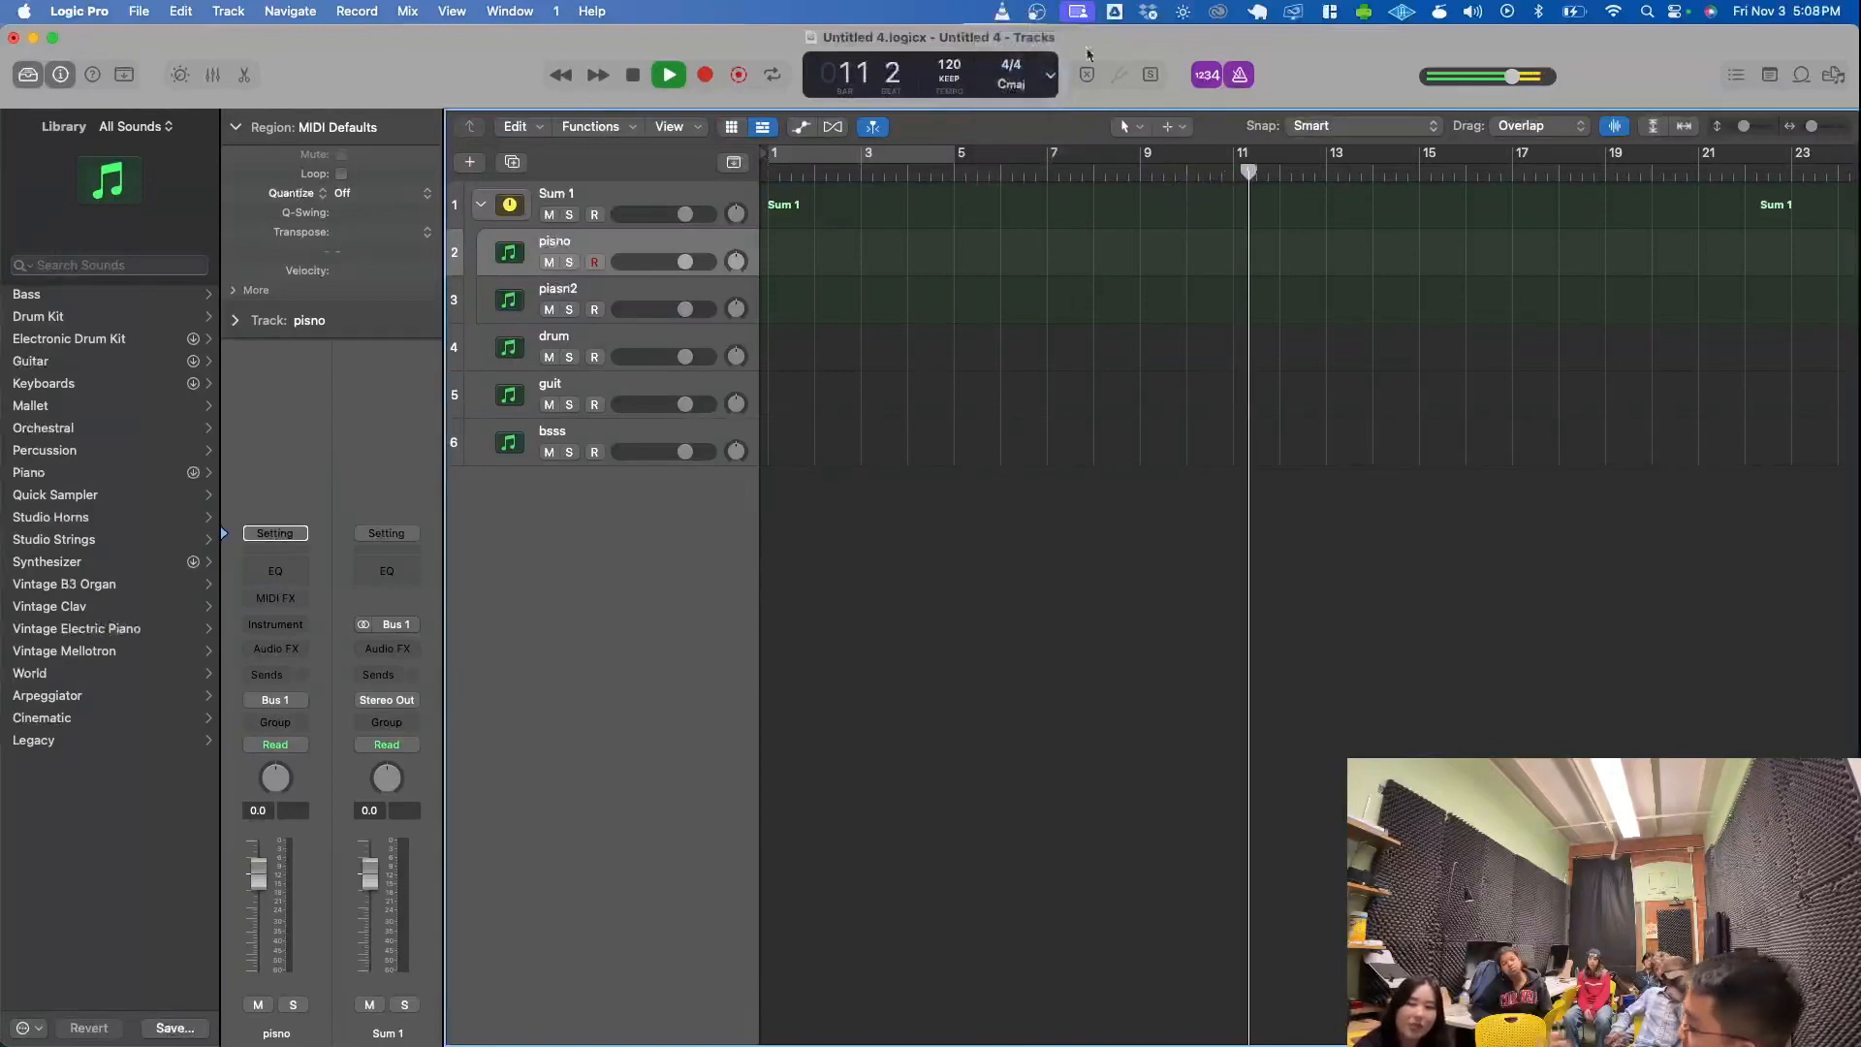
- Toggle the metronome off and on during playback, leave it on, and stop with the playhead returned to the project start
key("n")
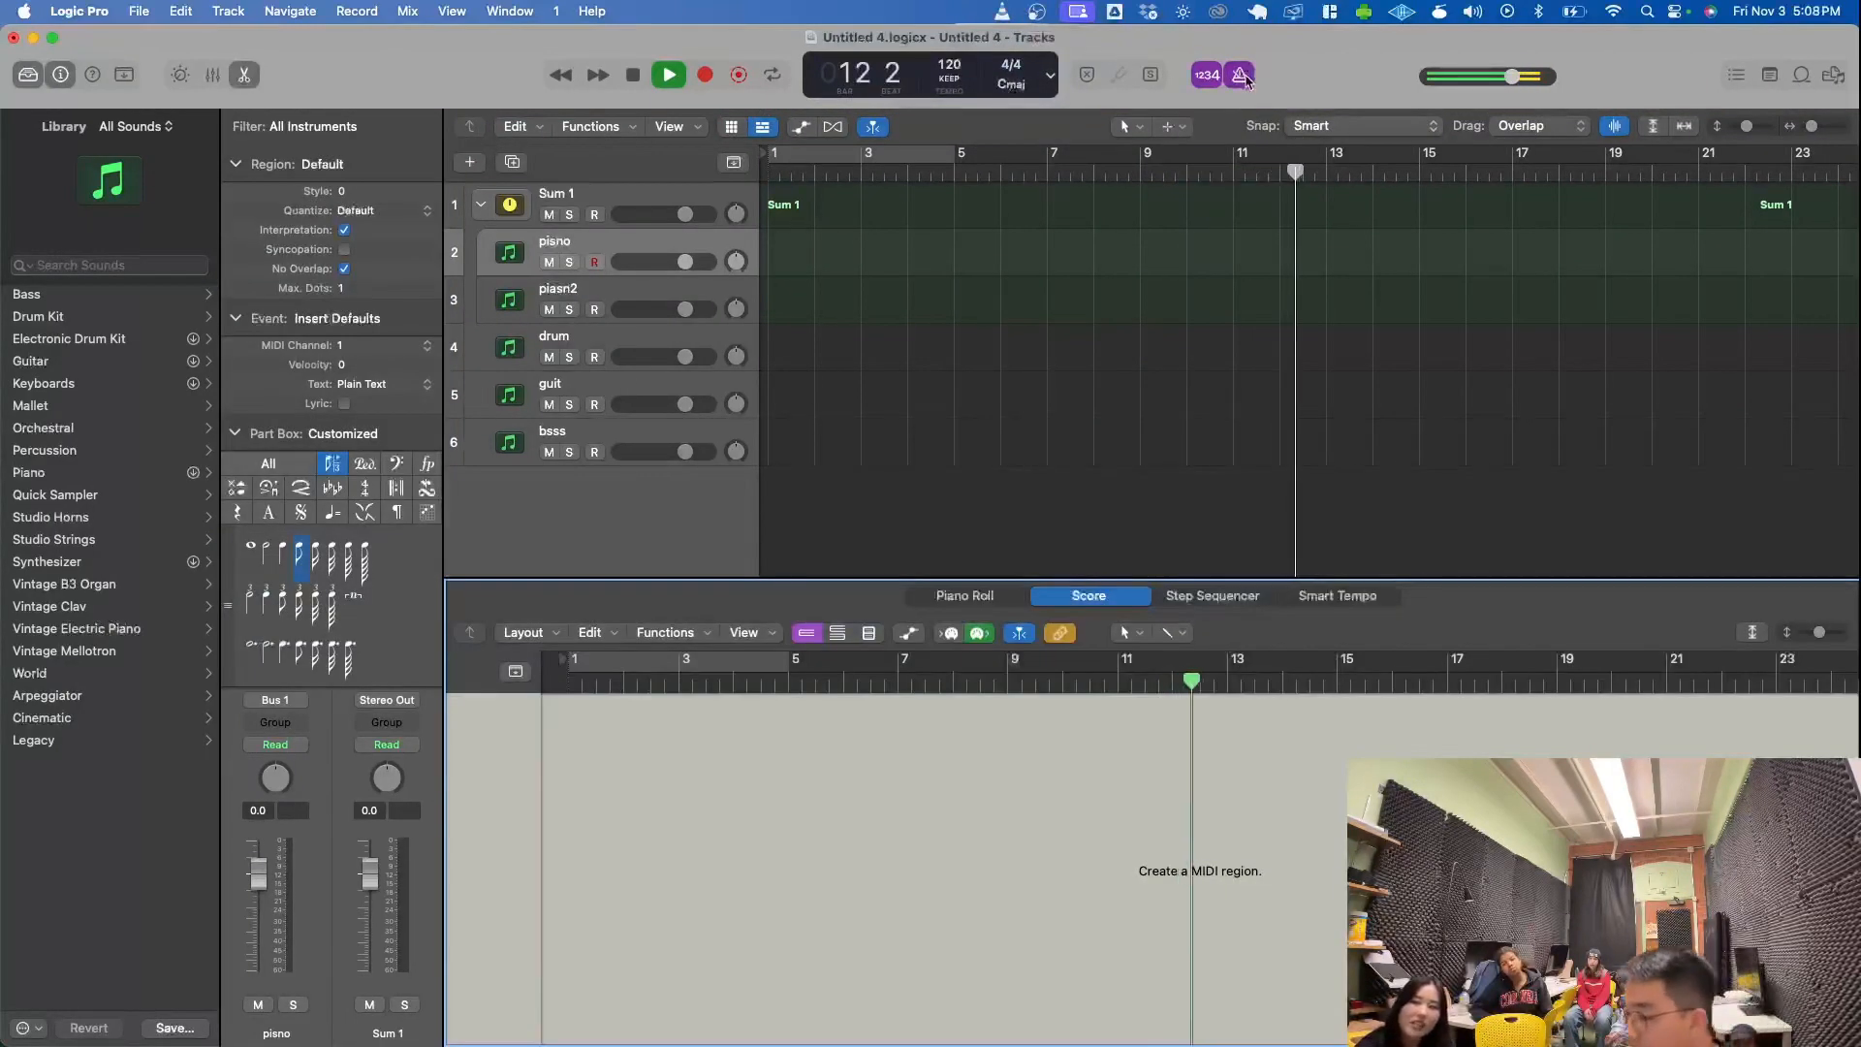
left_click(1249, 75)
key("n")
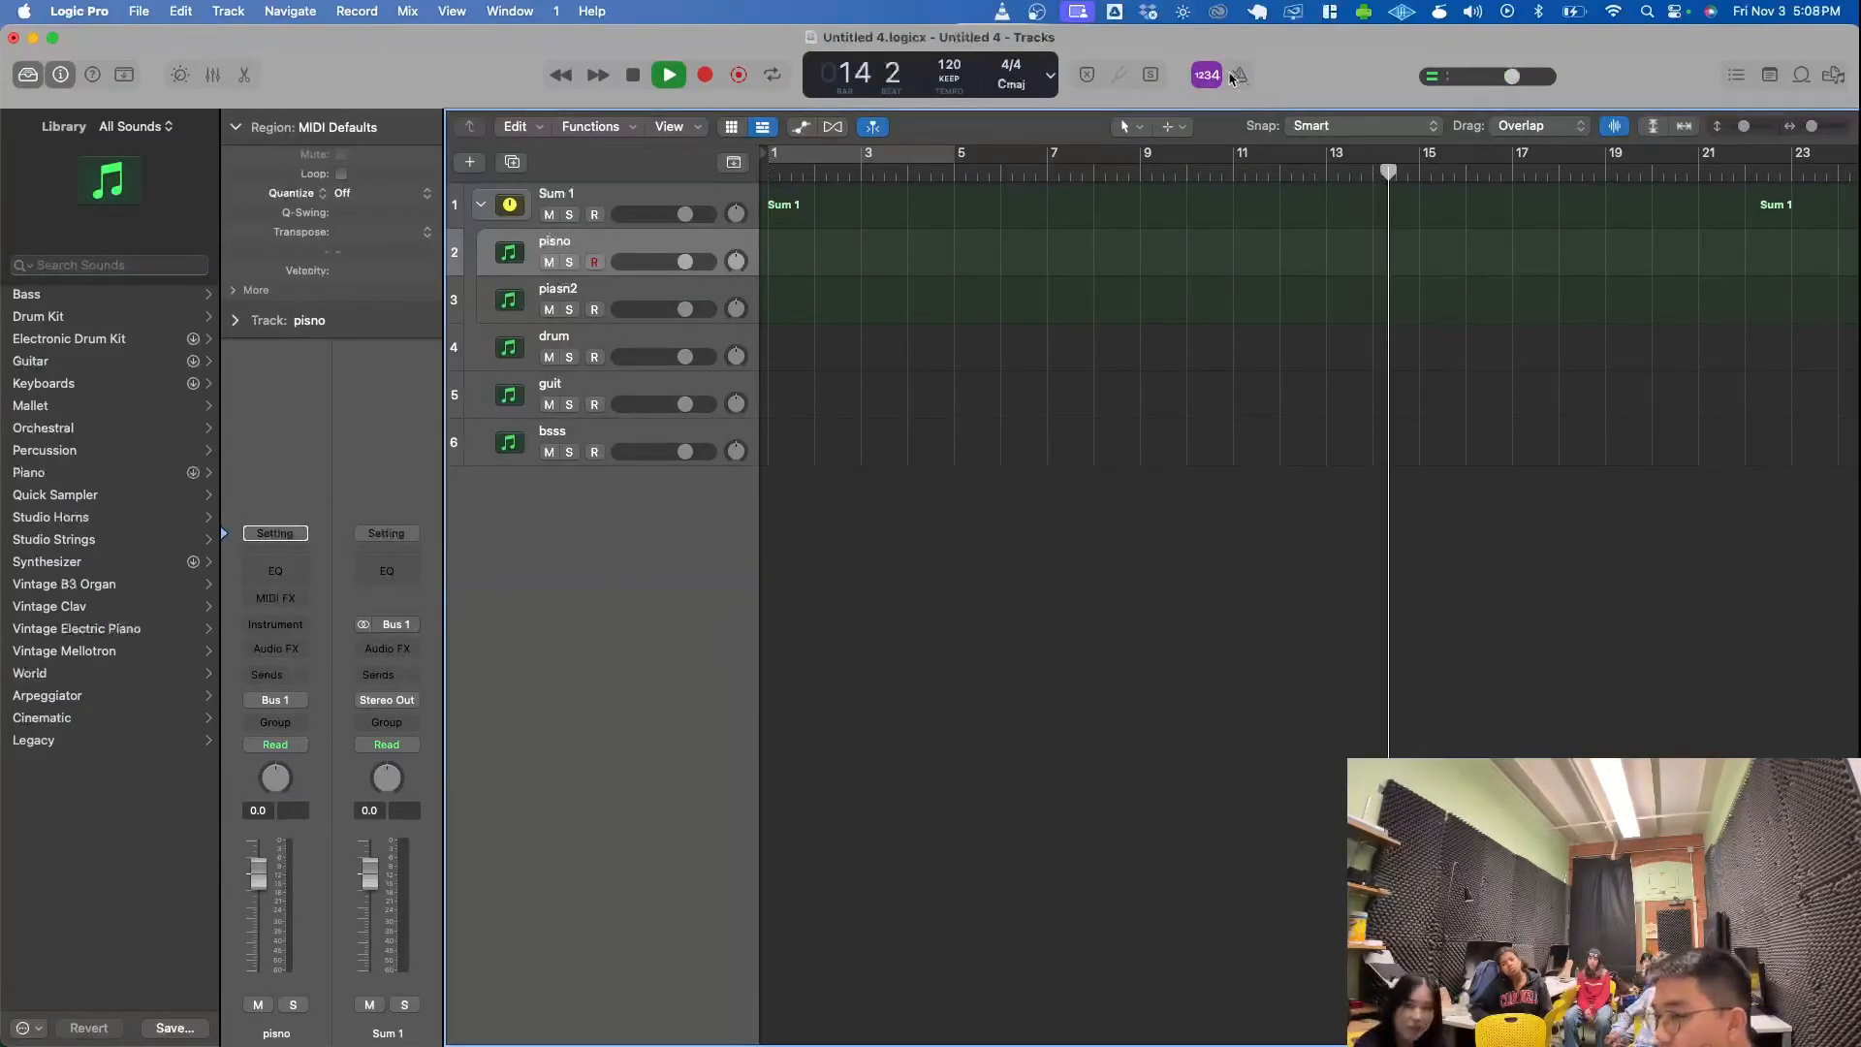
left_click(1239, 75)
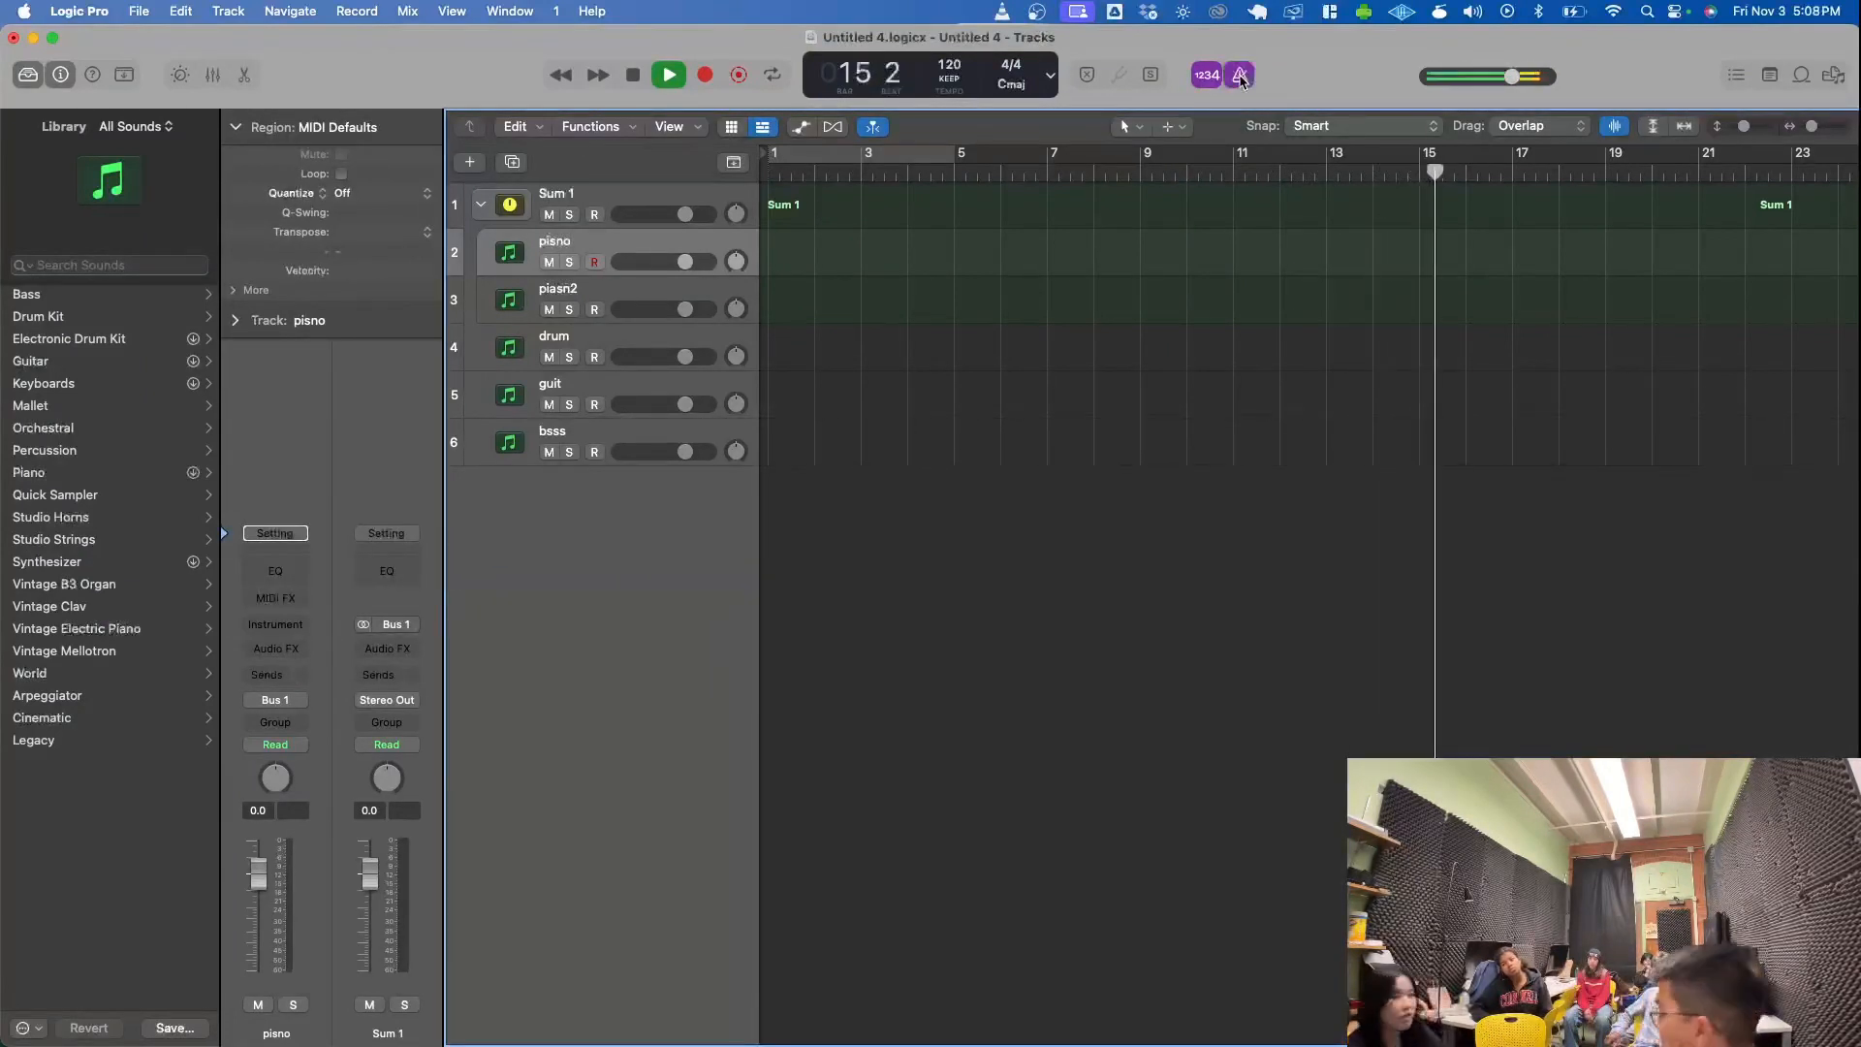
left_click(1241, 77)
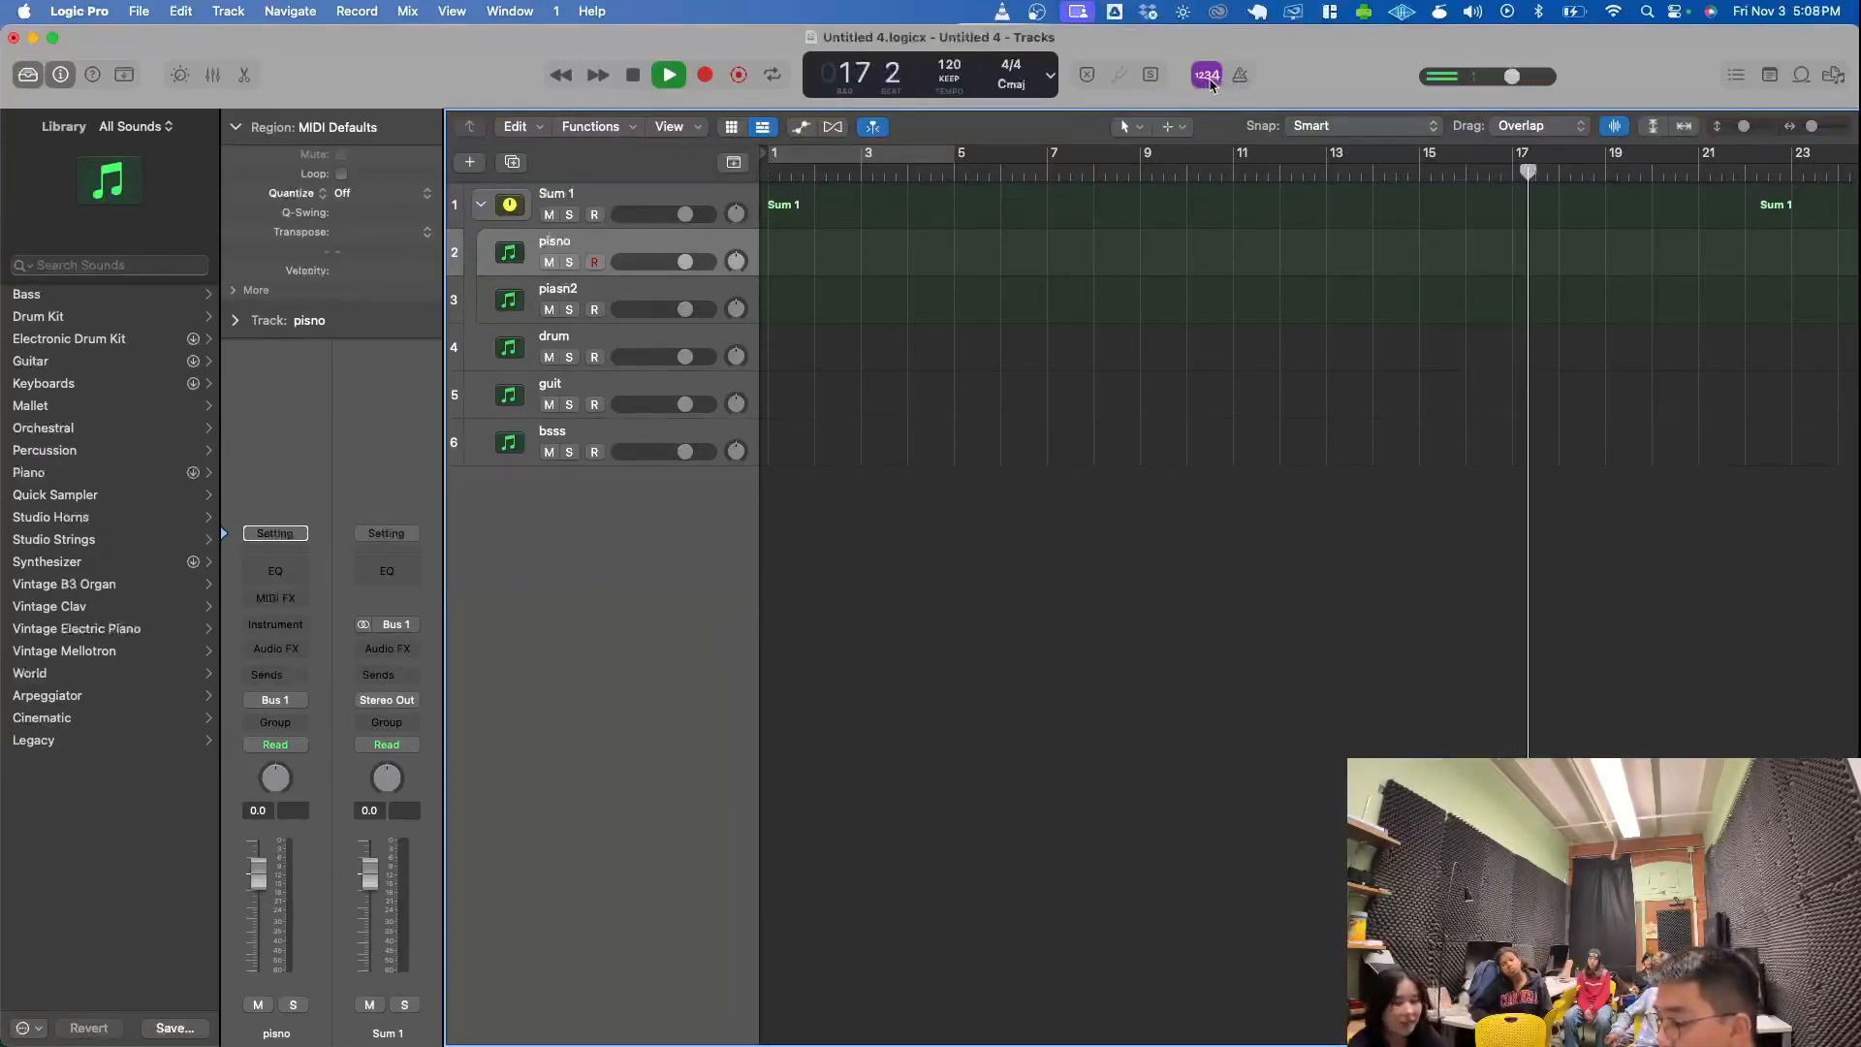
key("space")
key("space")
left_click(1241, 76)
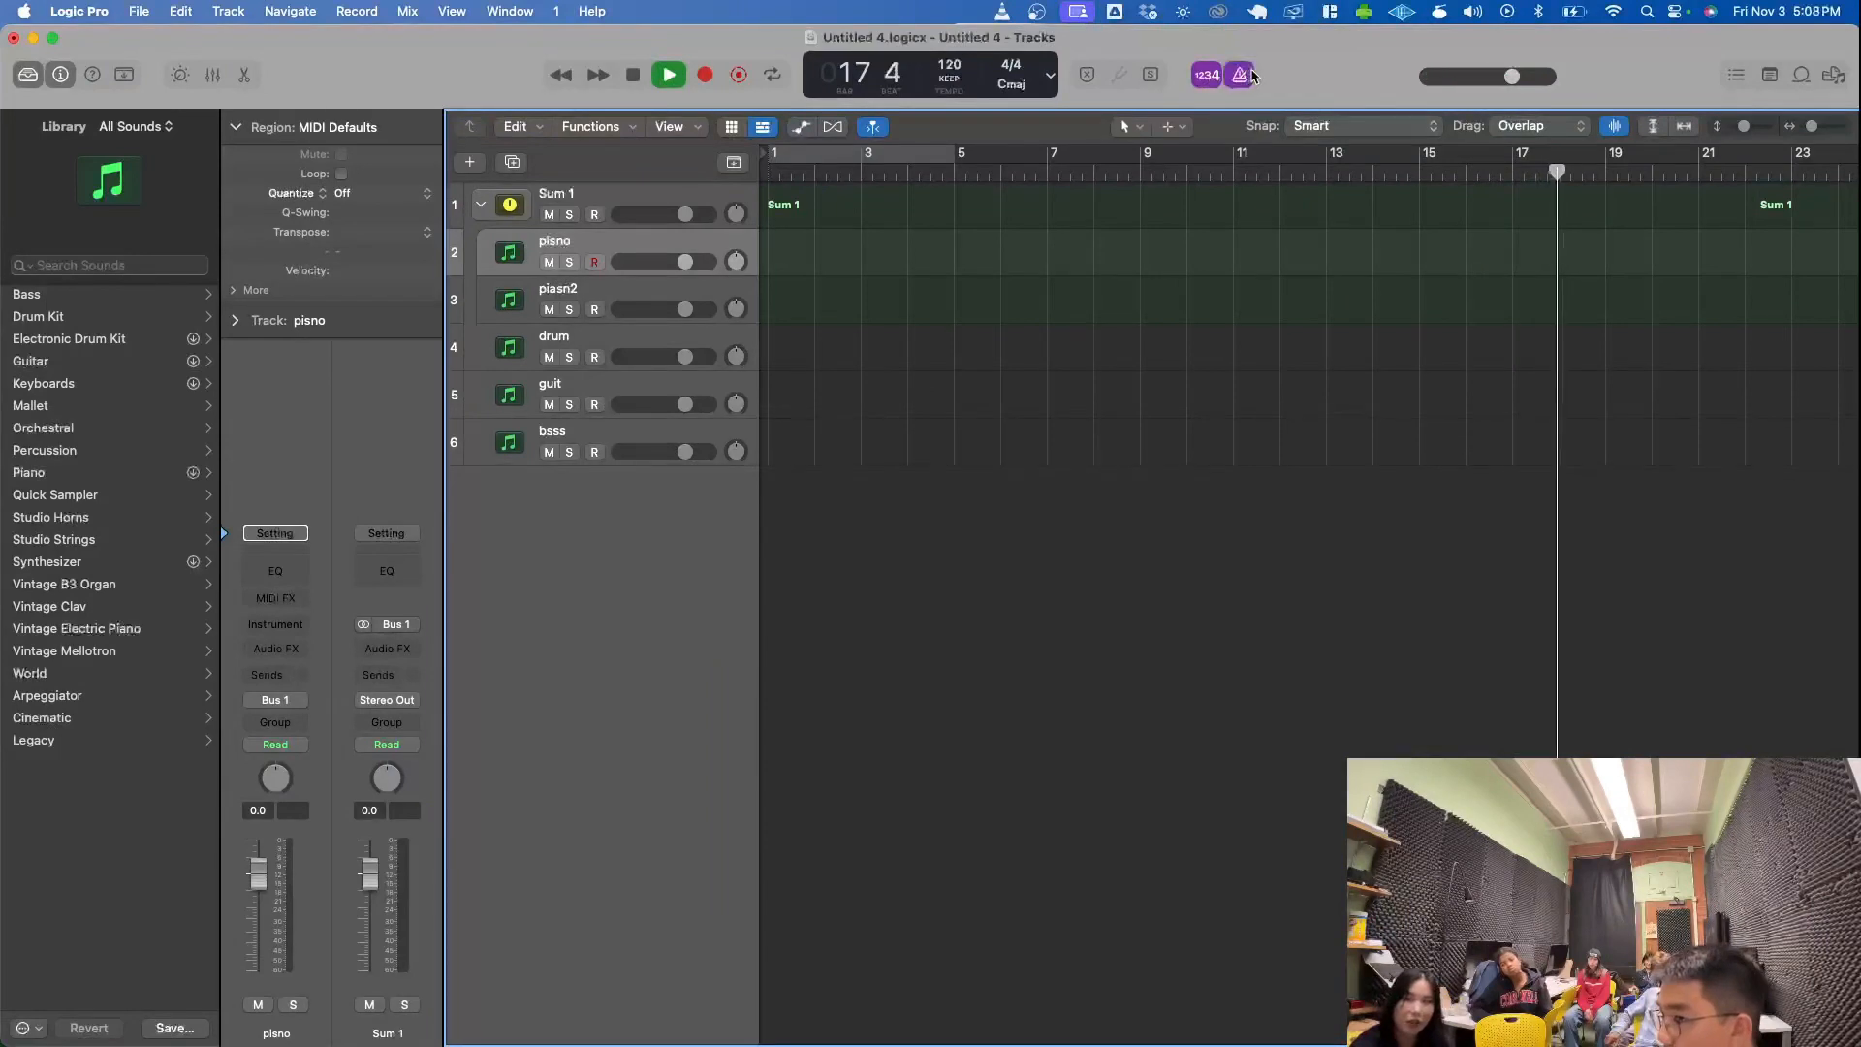
key("space")
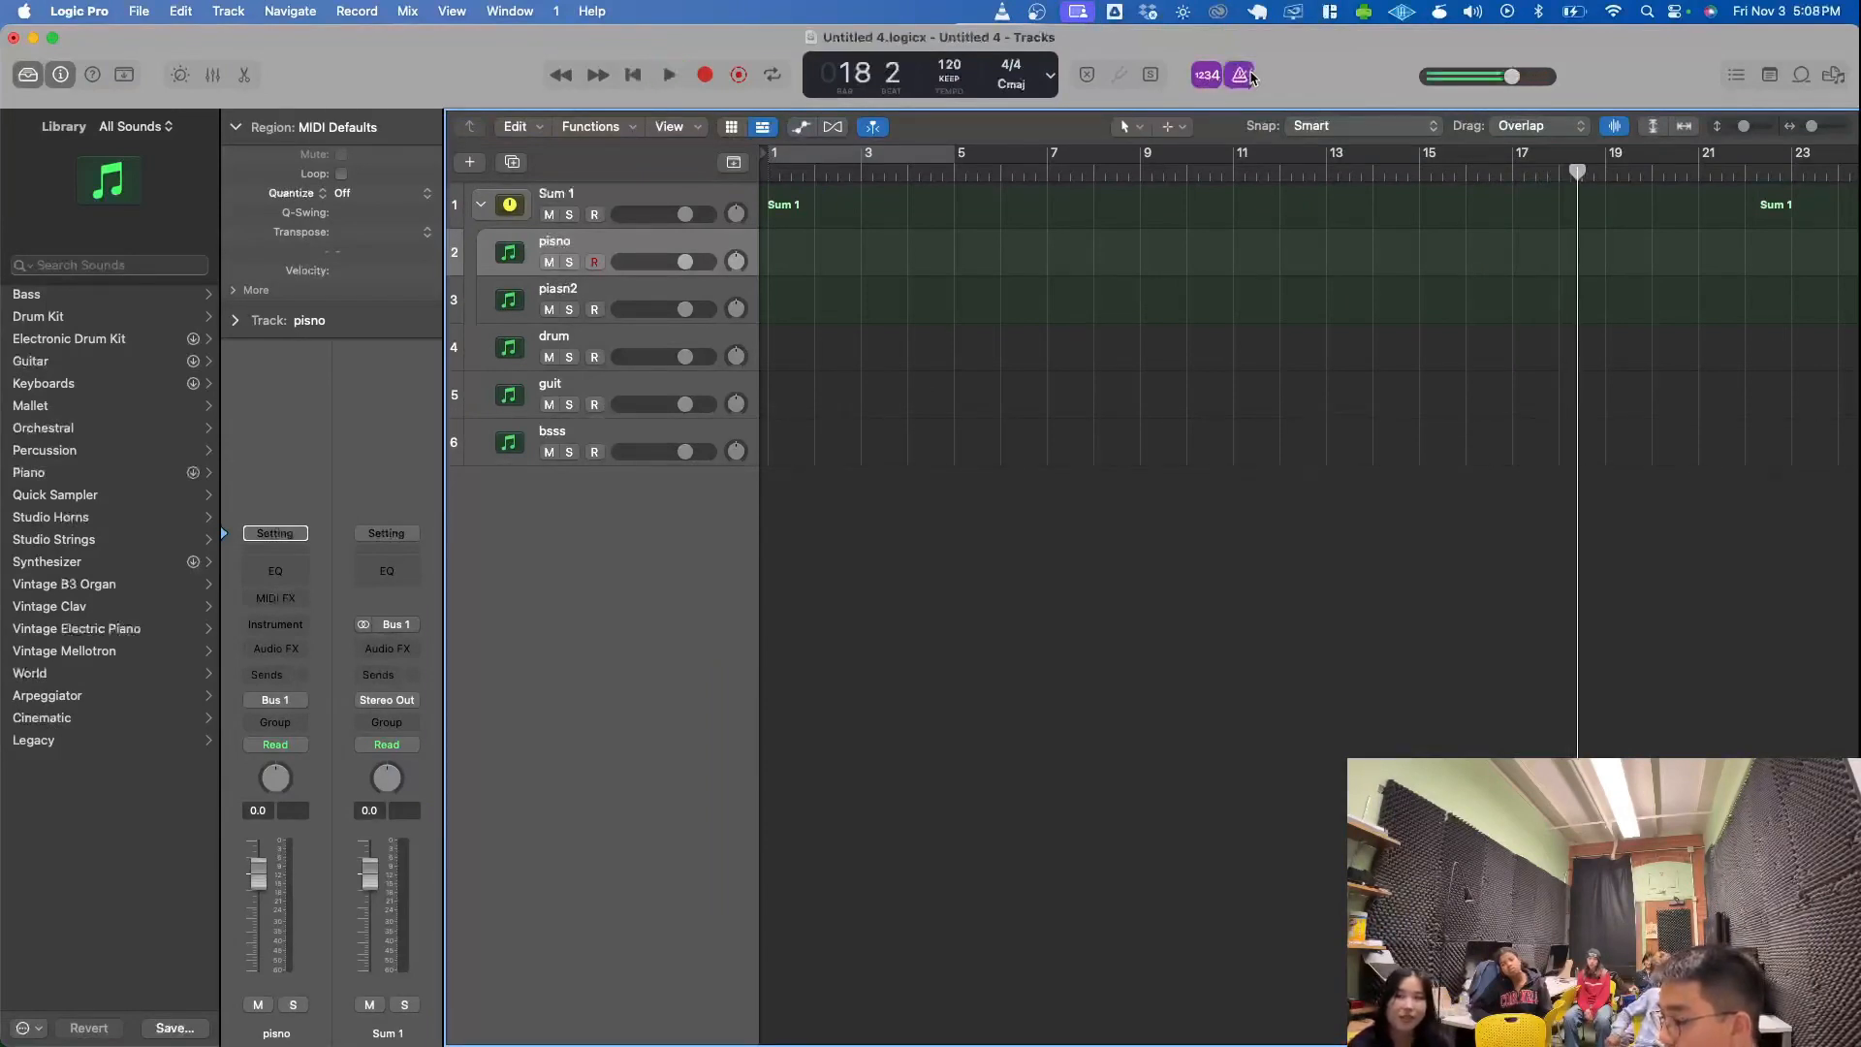
key("Return")
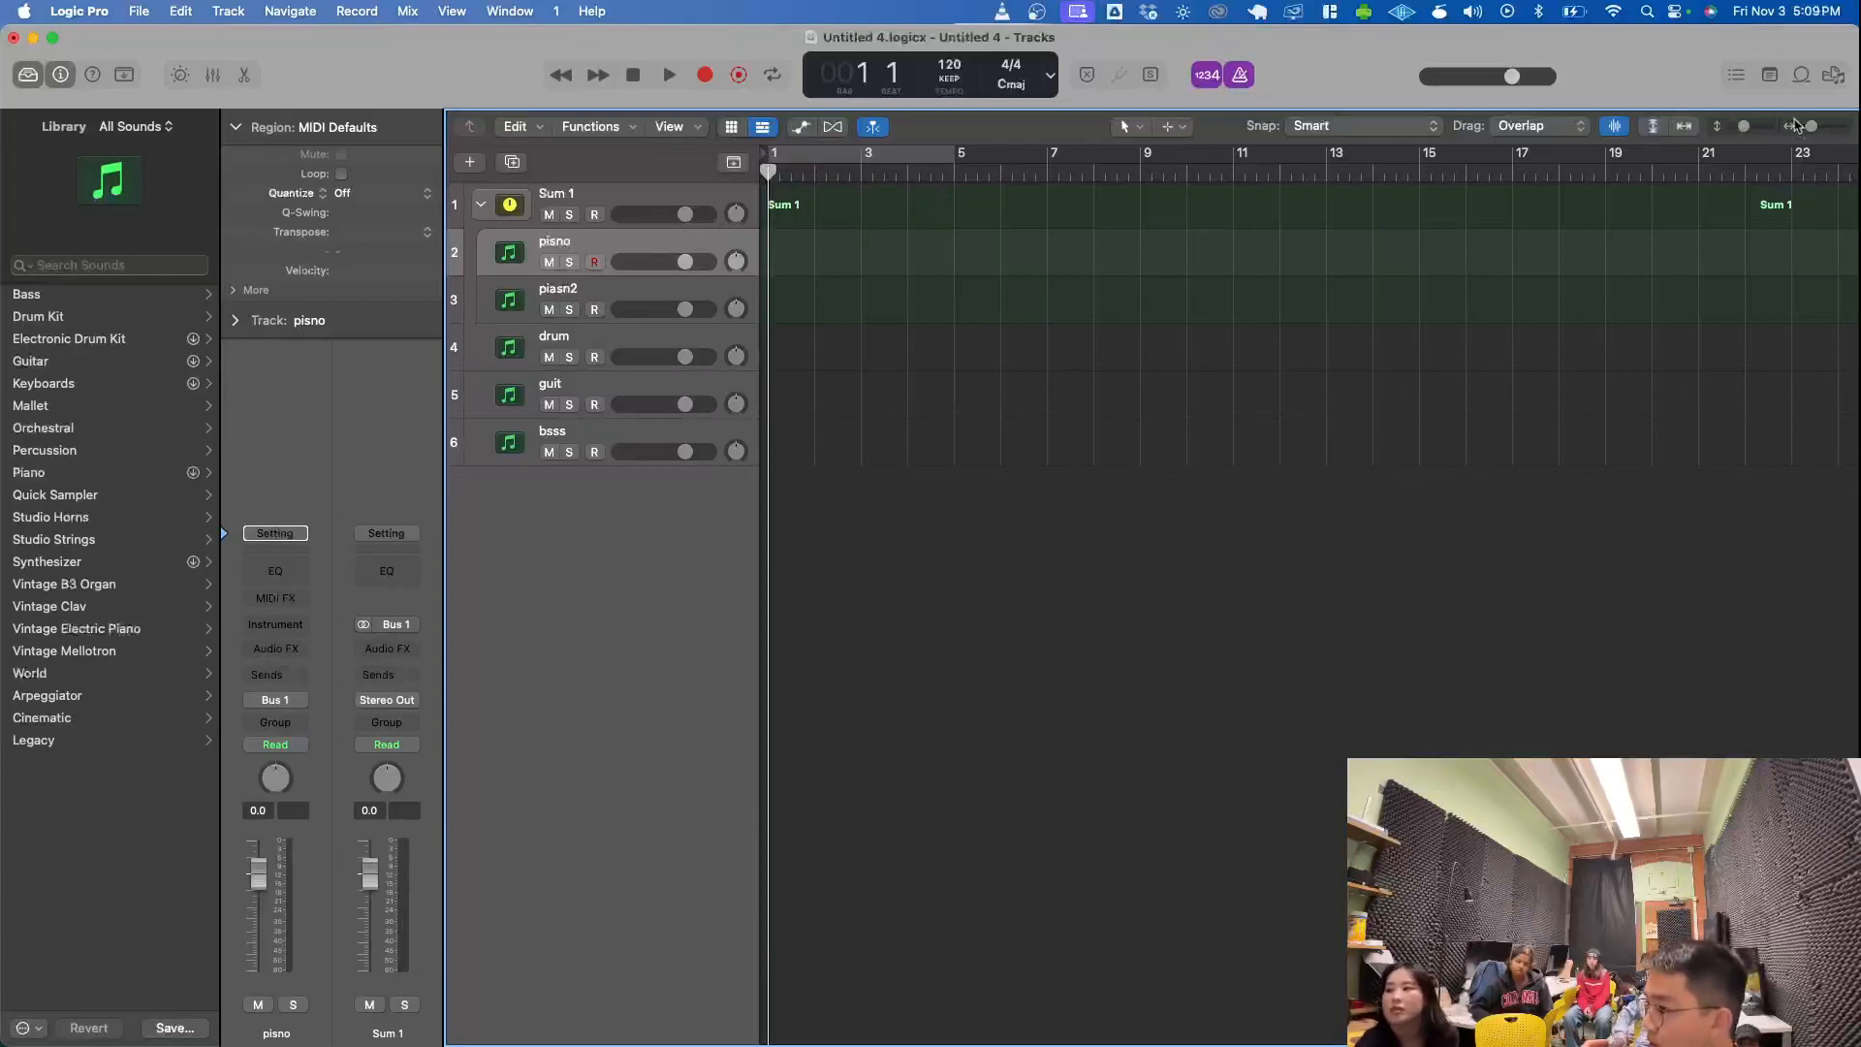
- Zoom the Tracks area in horizontally so that every bar is numbered on the ruler
left_click_drag(1812, 126, 1819, 133)
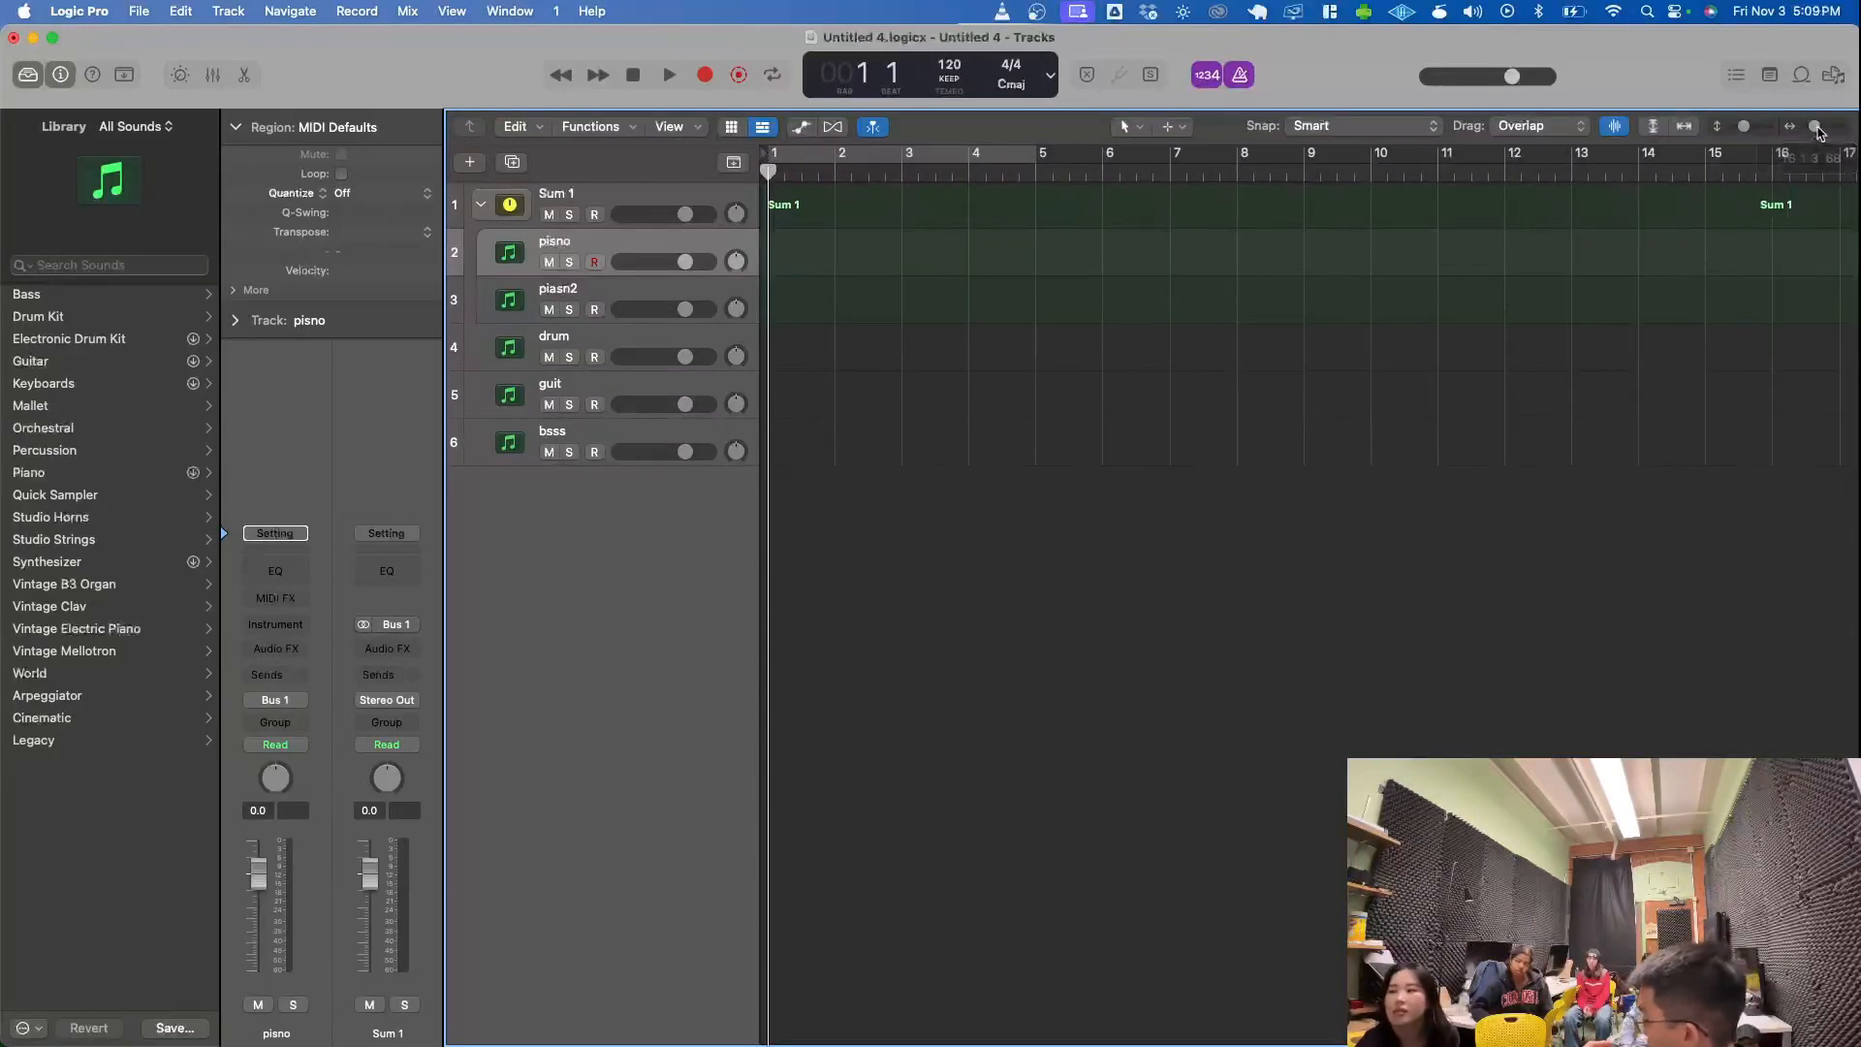
scroll(1441, 388, "right", 2)
scroll(1441, 387, "left", 2)
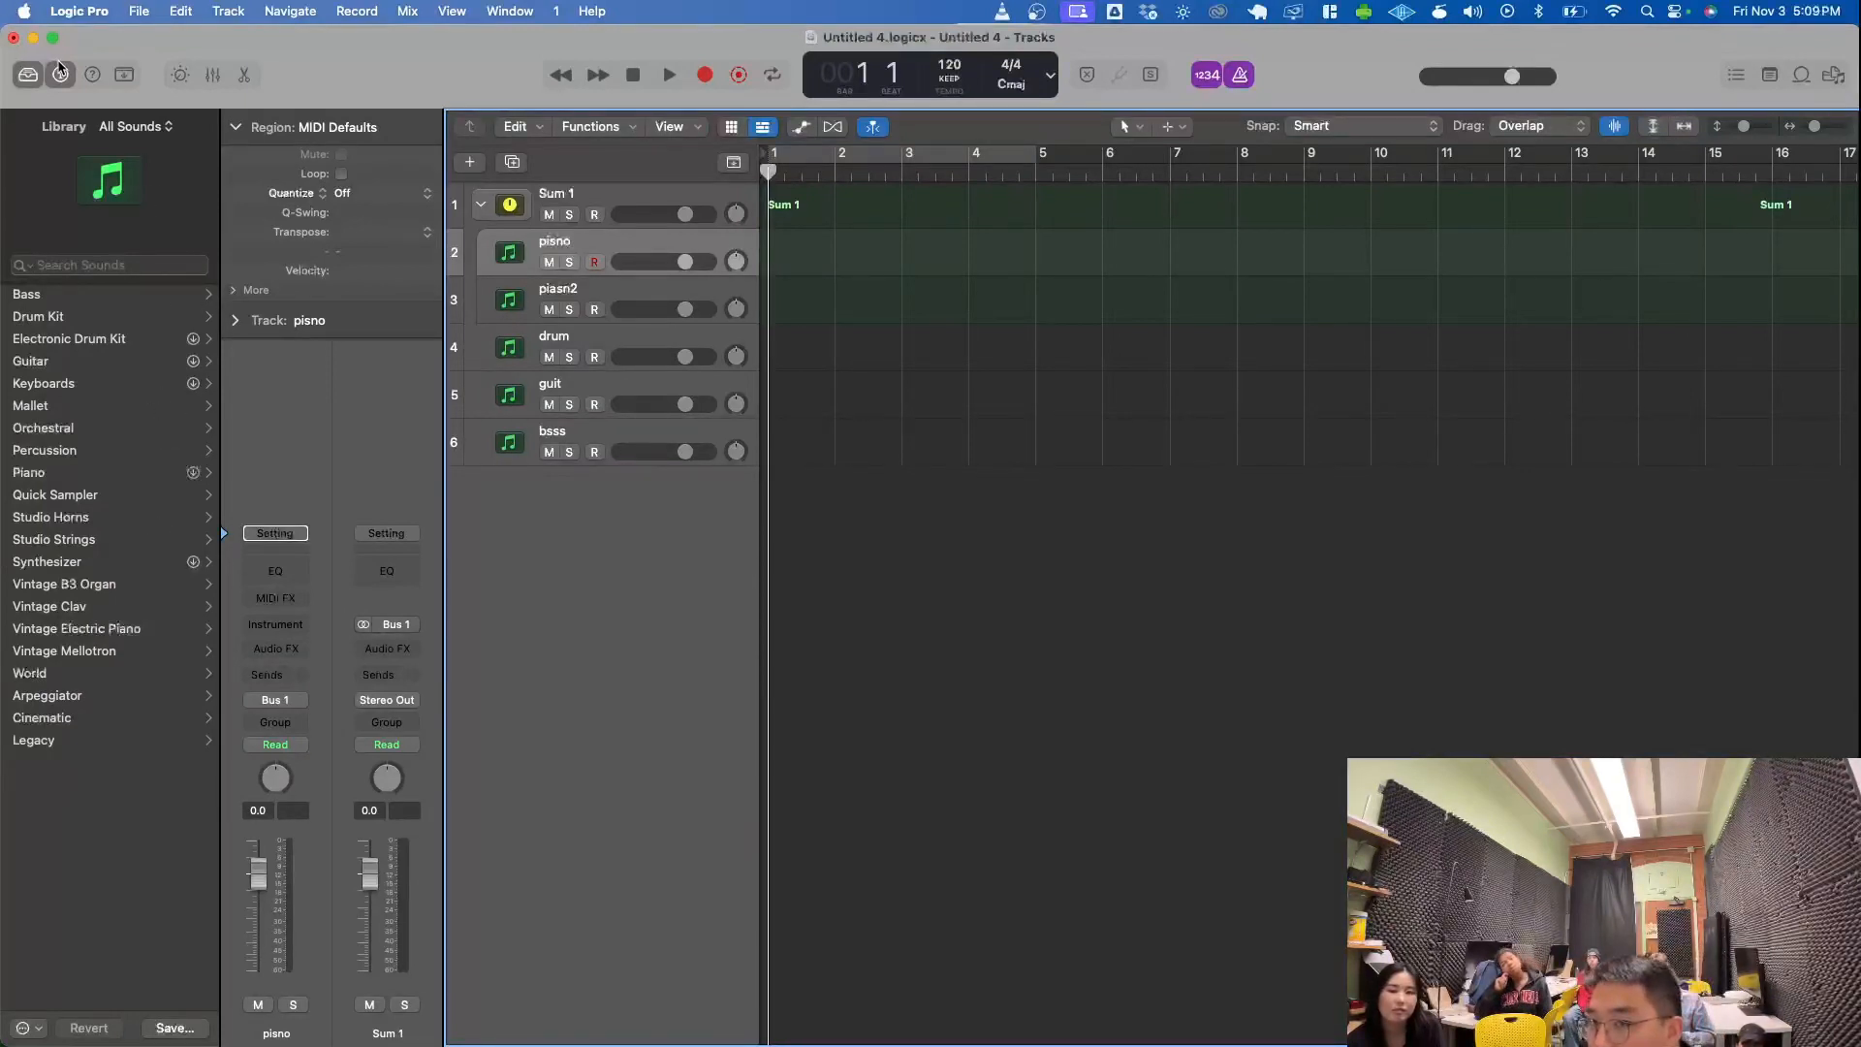
- Hide and reshow the Library, showing and hiding Quick Help and checking the help options in between
left_click(27, 78)
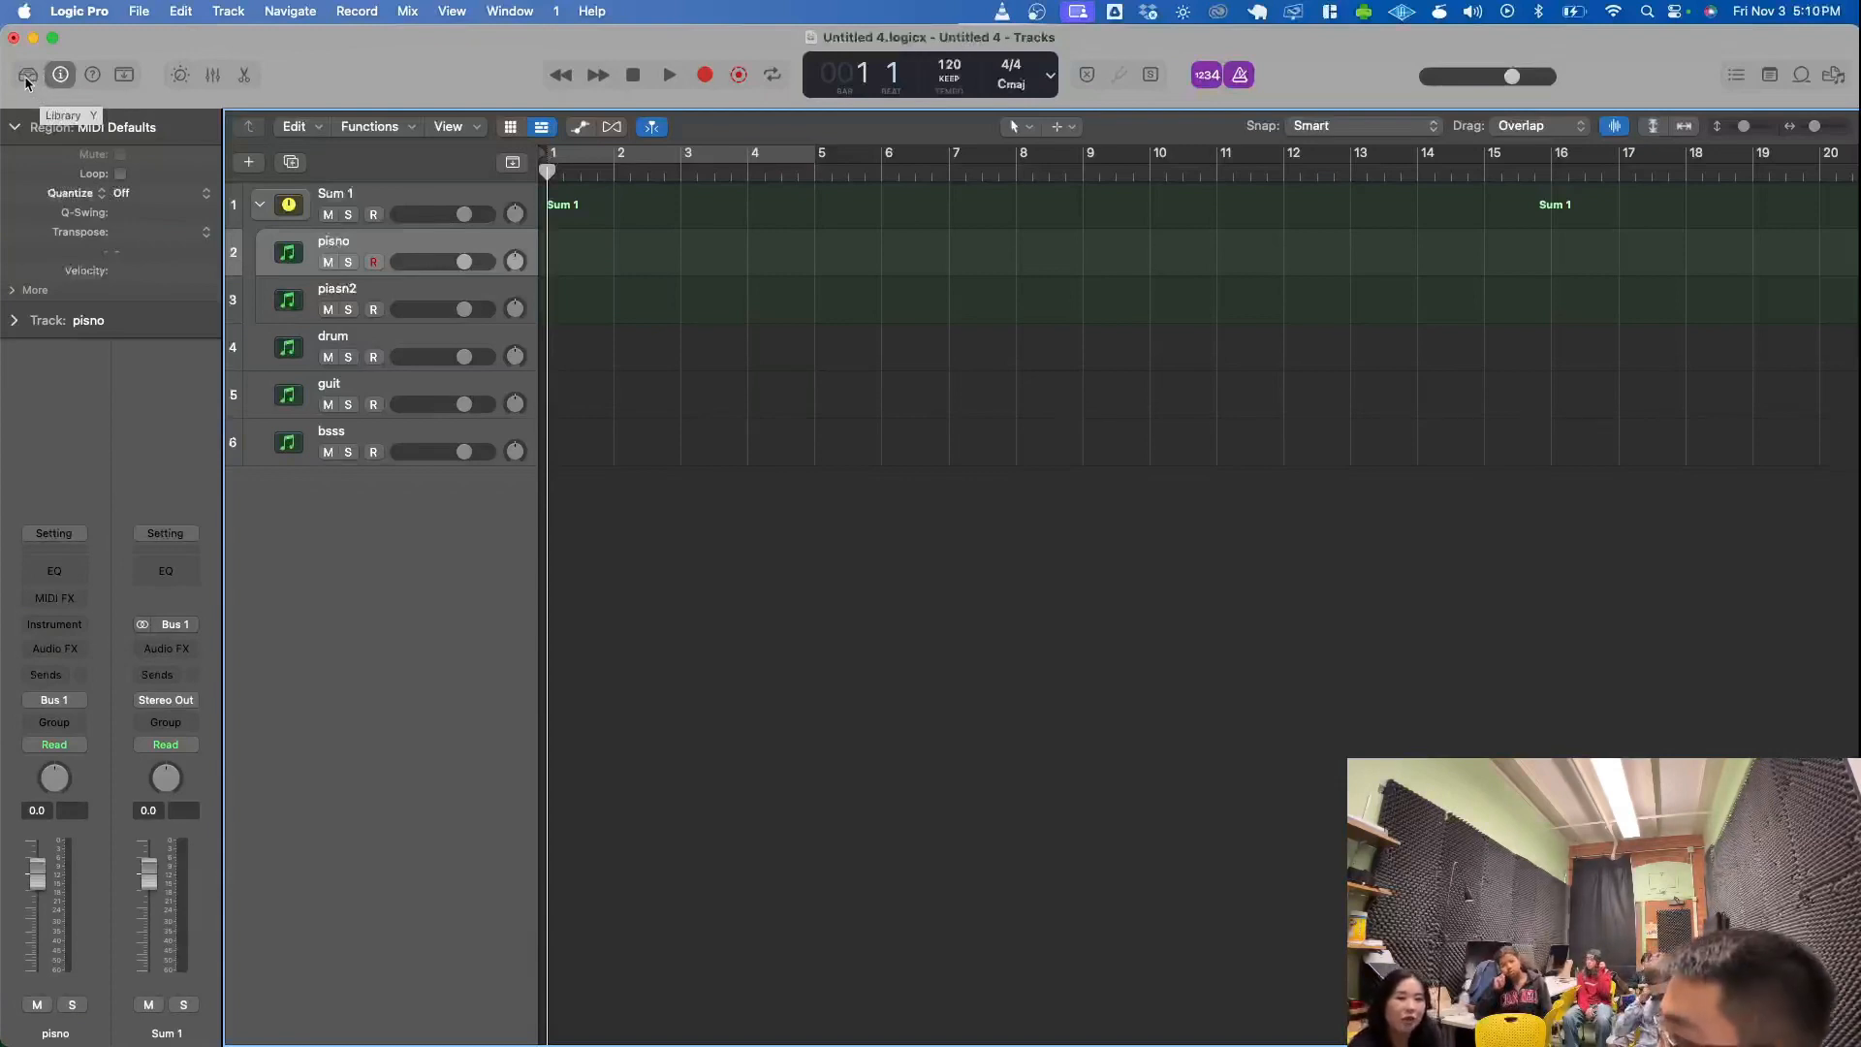
left_click(100, 79)
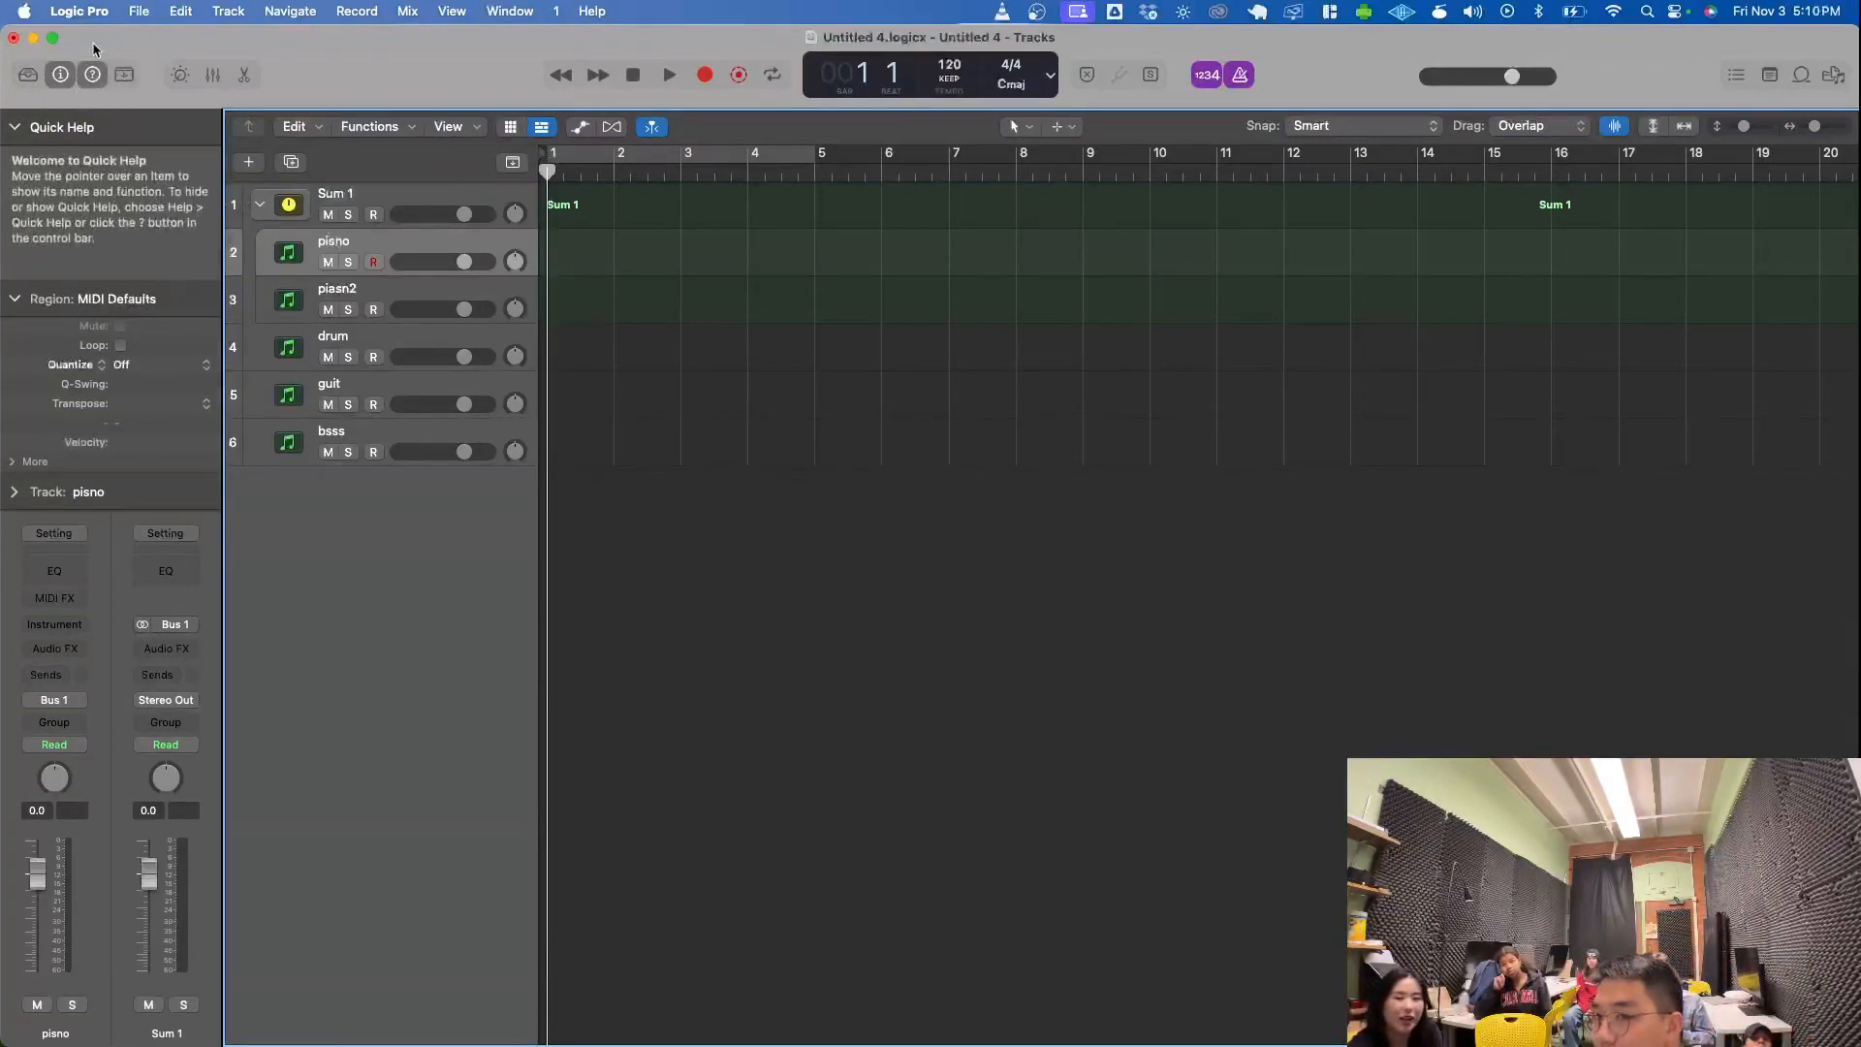
left_click(92, 75)
left_click(592, 11)
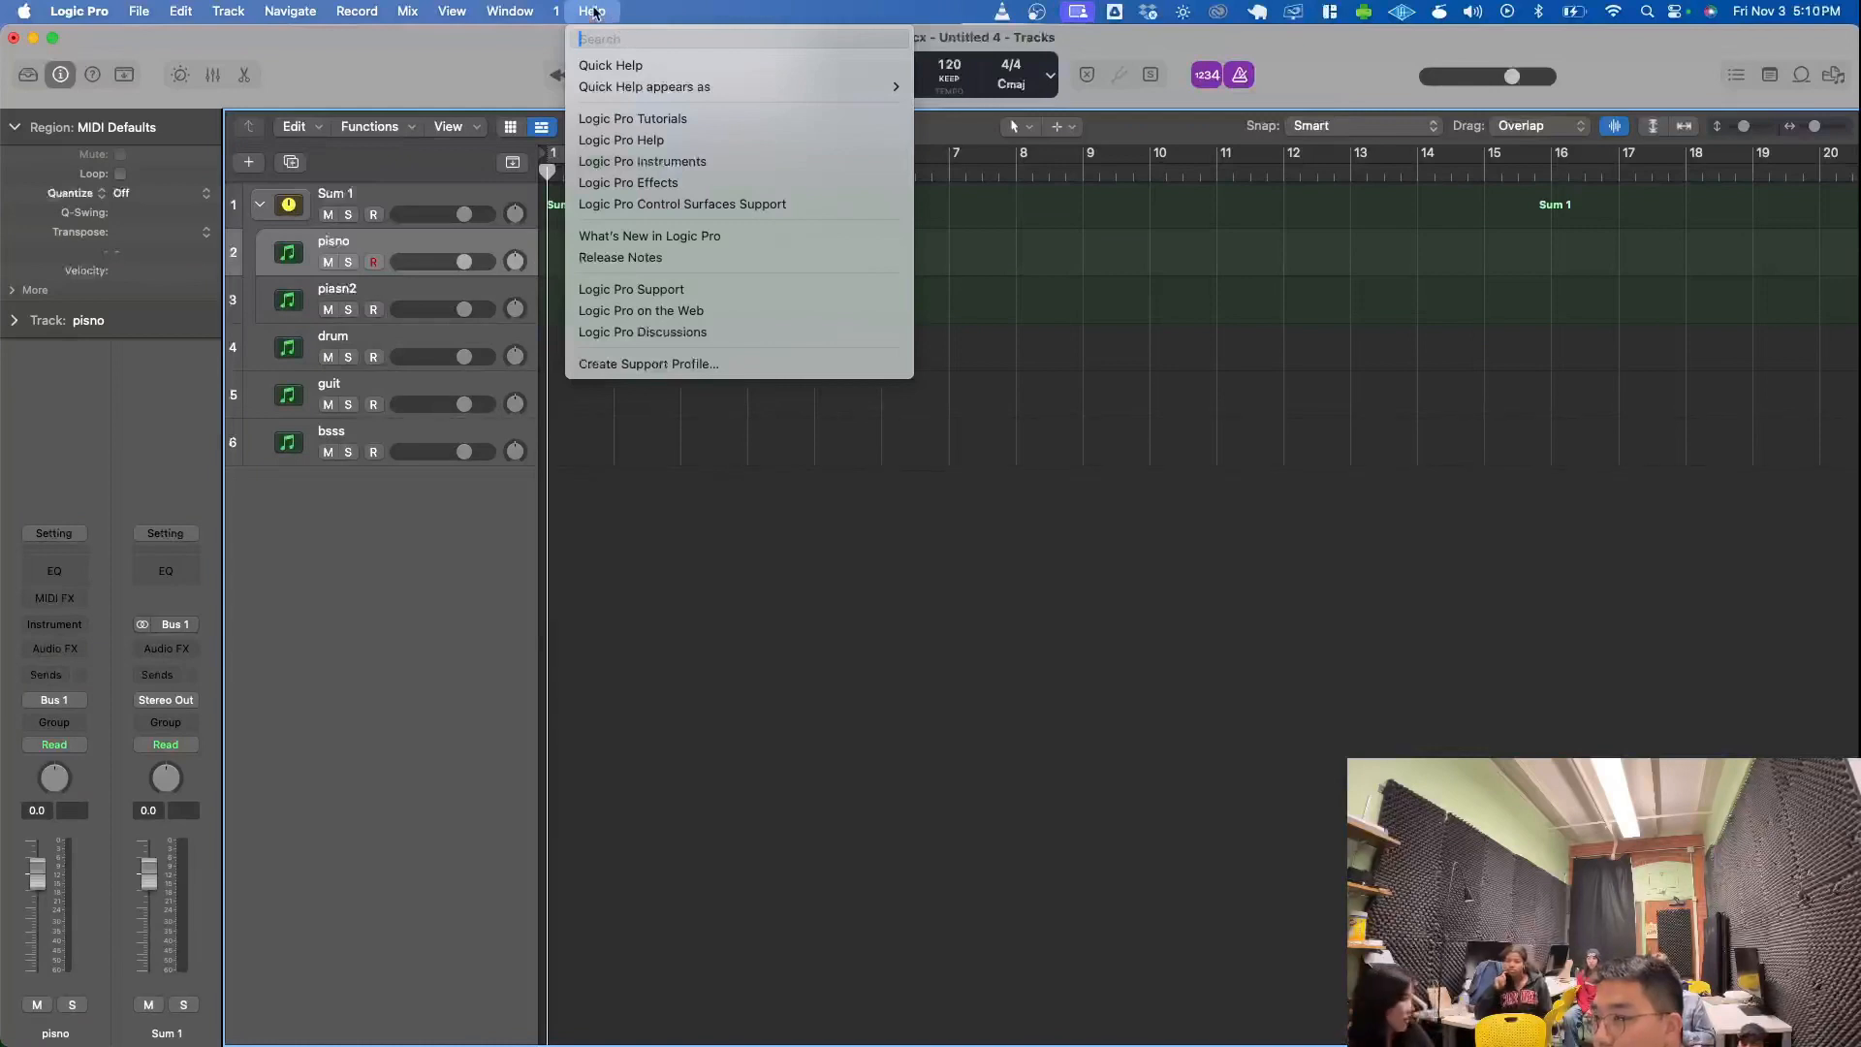
left_click(592, 11)
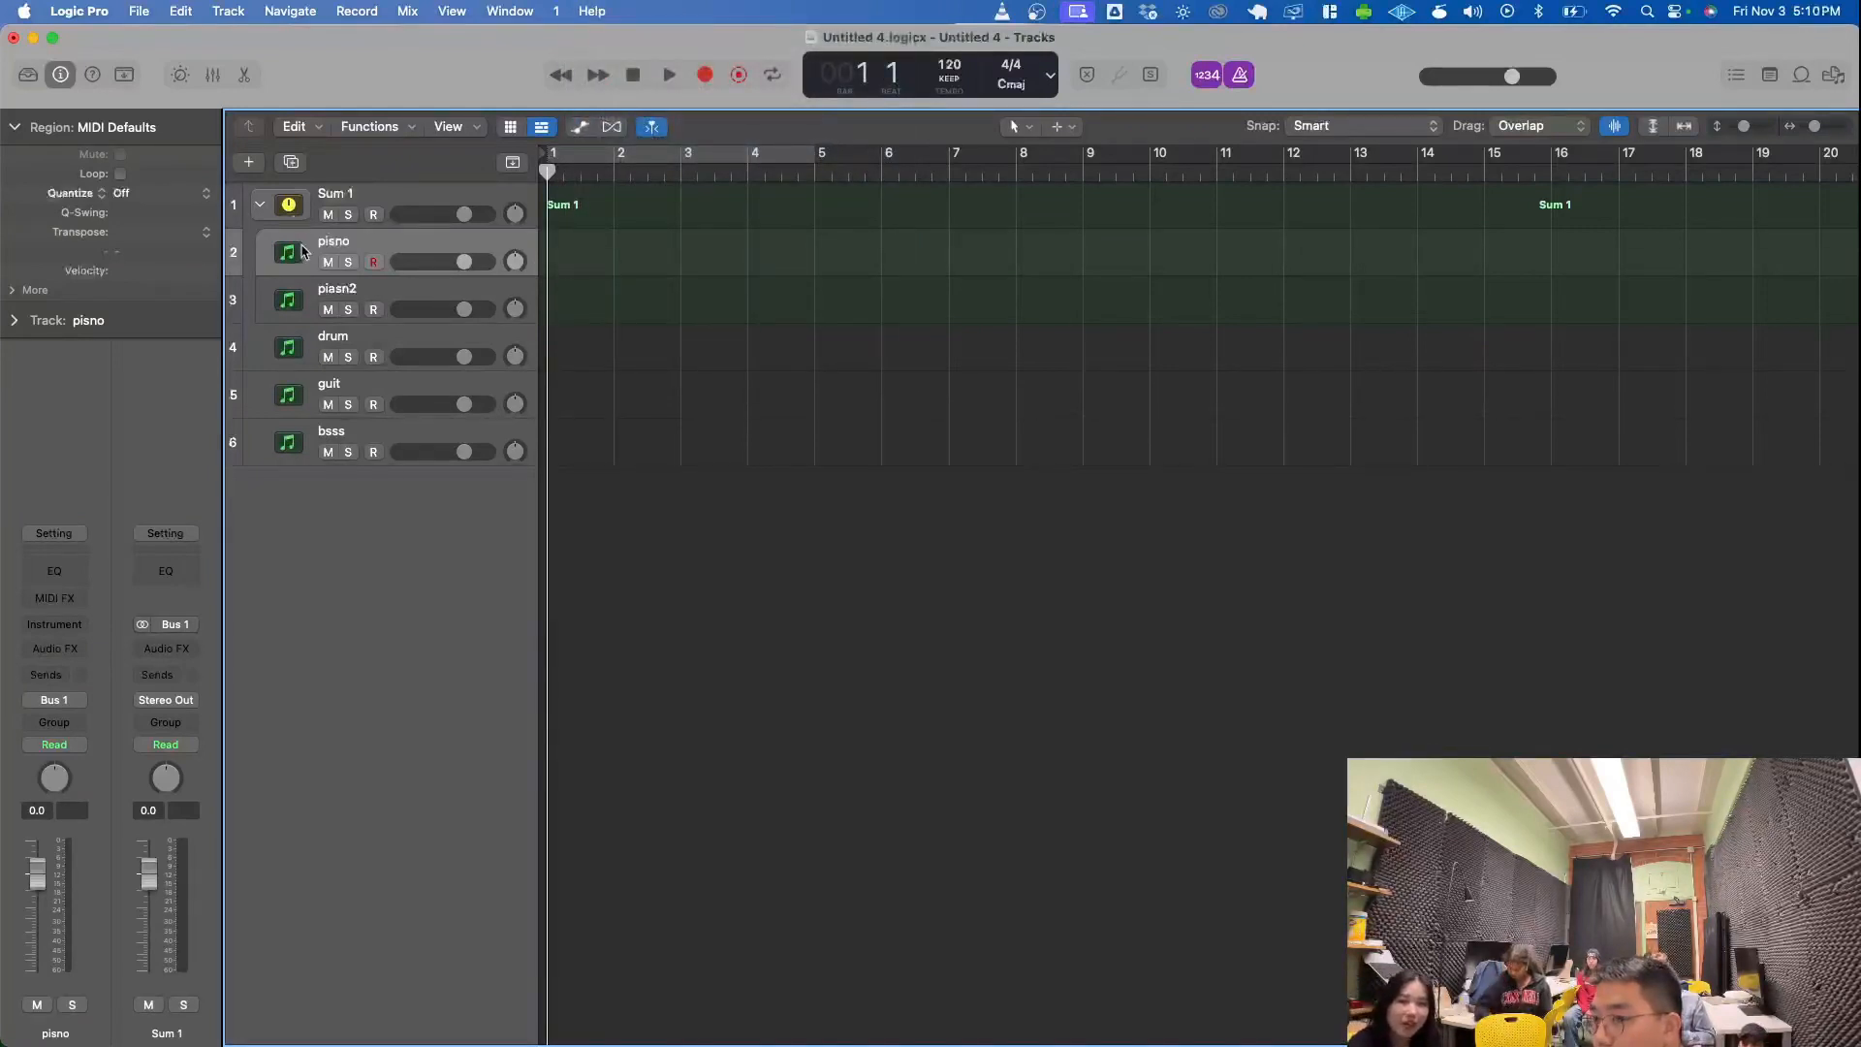
left_click(28, 75)
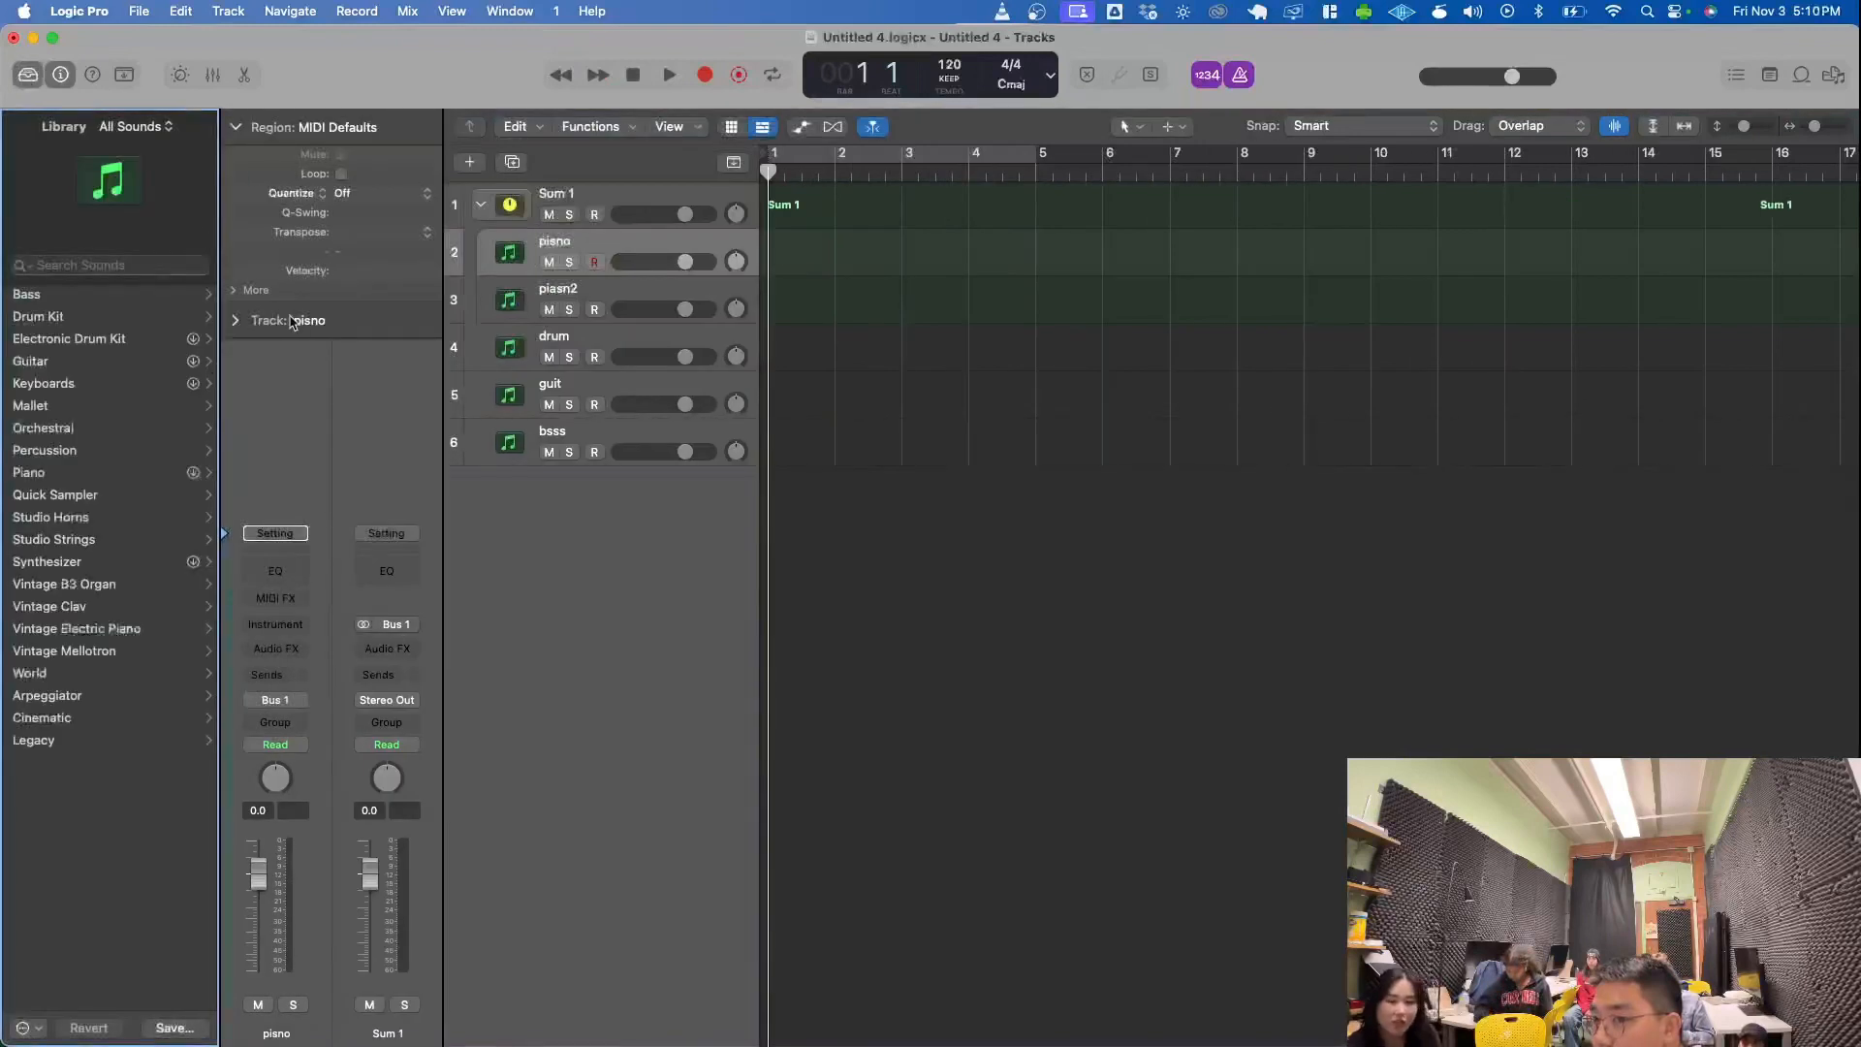
- Load the Steinway Grand Piano patch from the Library's Piano category onto the pisno track
left_click(179, 474)
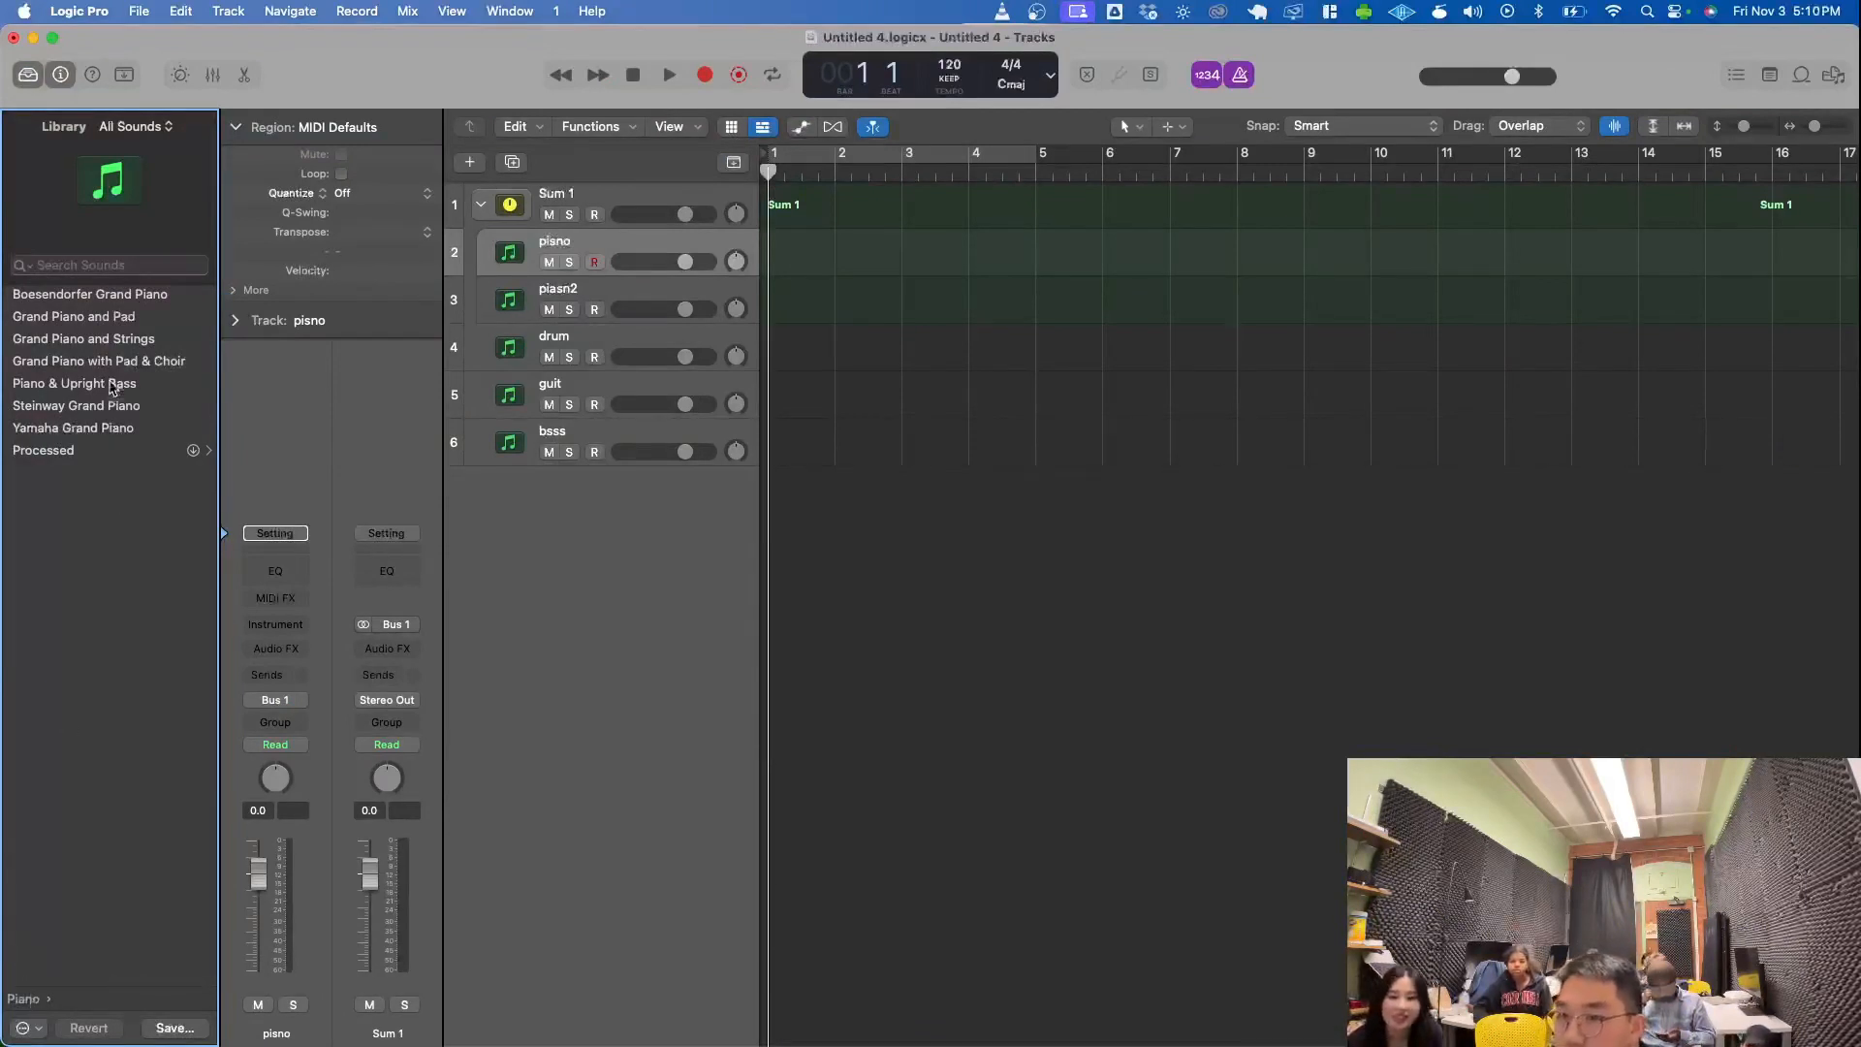
left_click(90, 407)
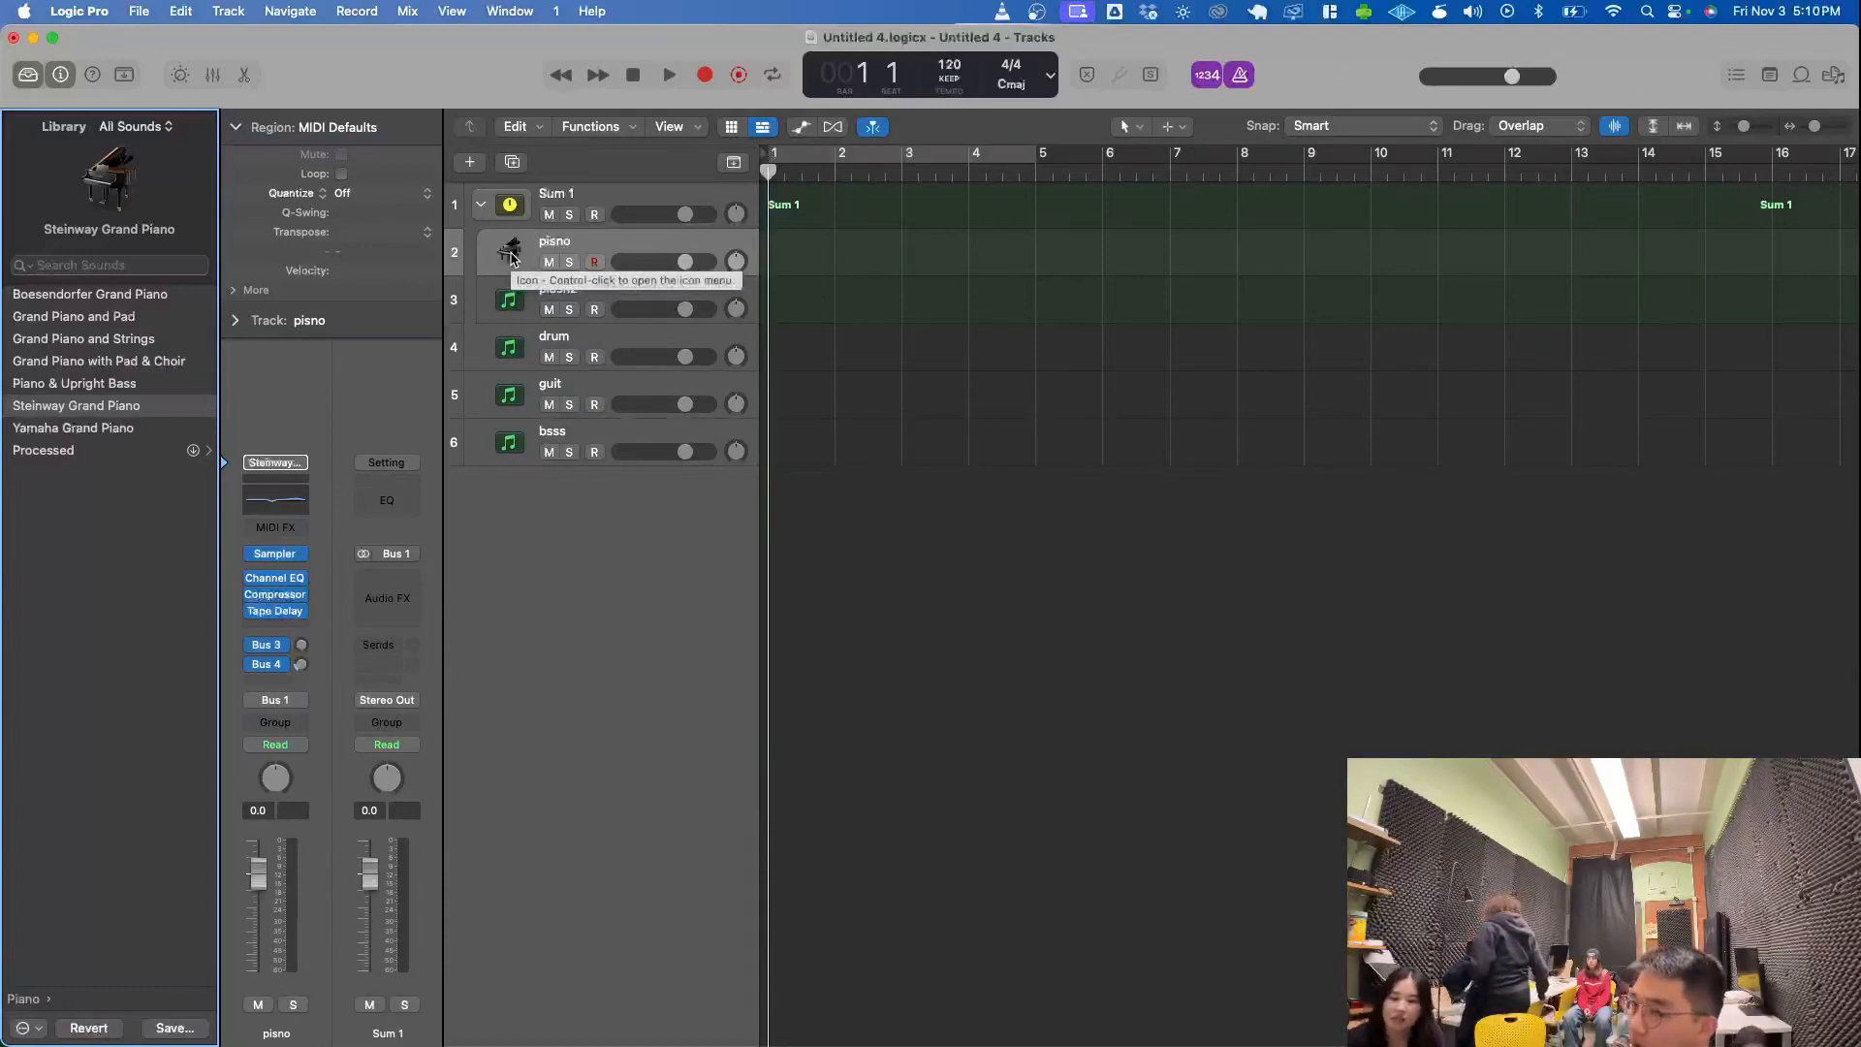
left_click(694, 539)
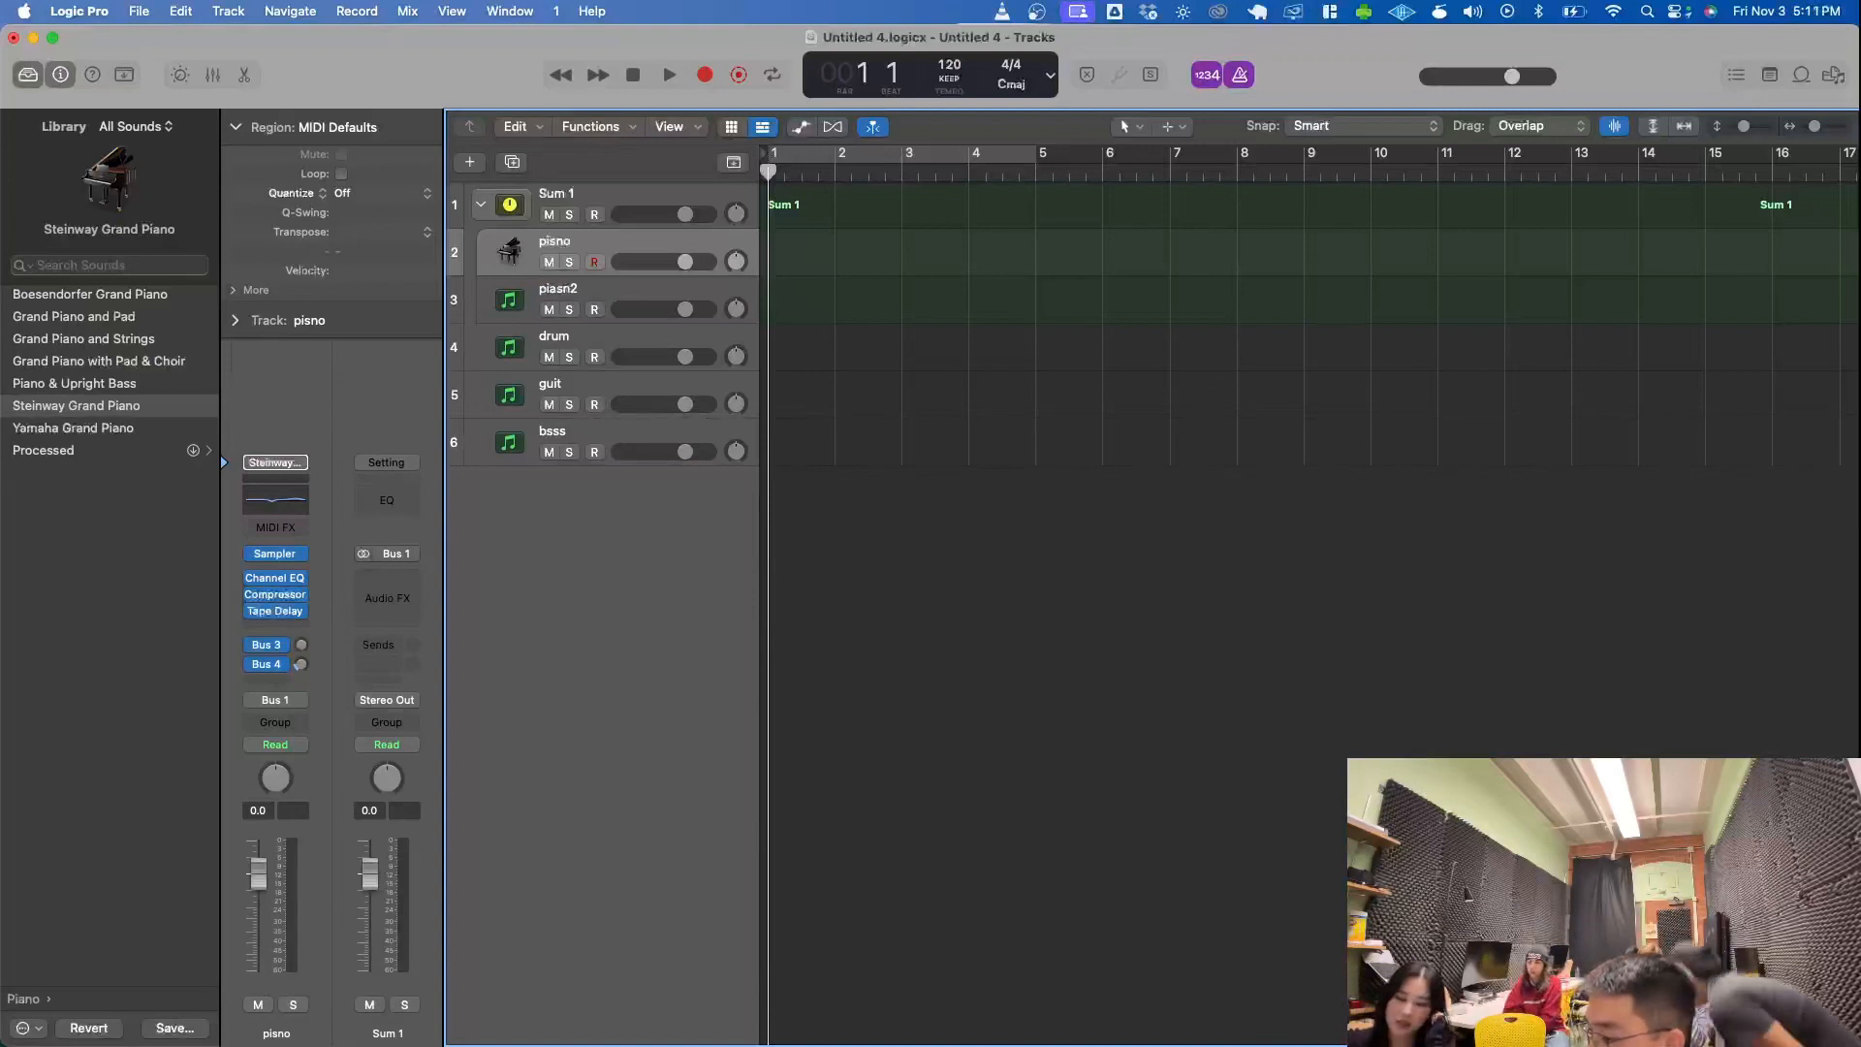
- Open the Musical Typing keyboard, place it over the Tracks area, and play a few test notes at octave C2
key("super+k")
left_click_drag(882, 822, 1063, 606)
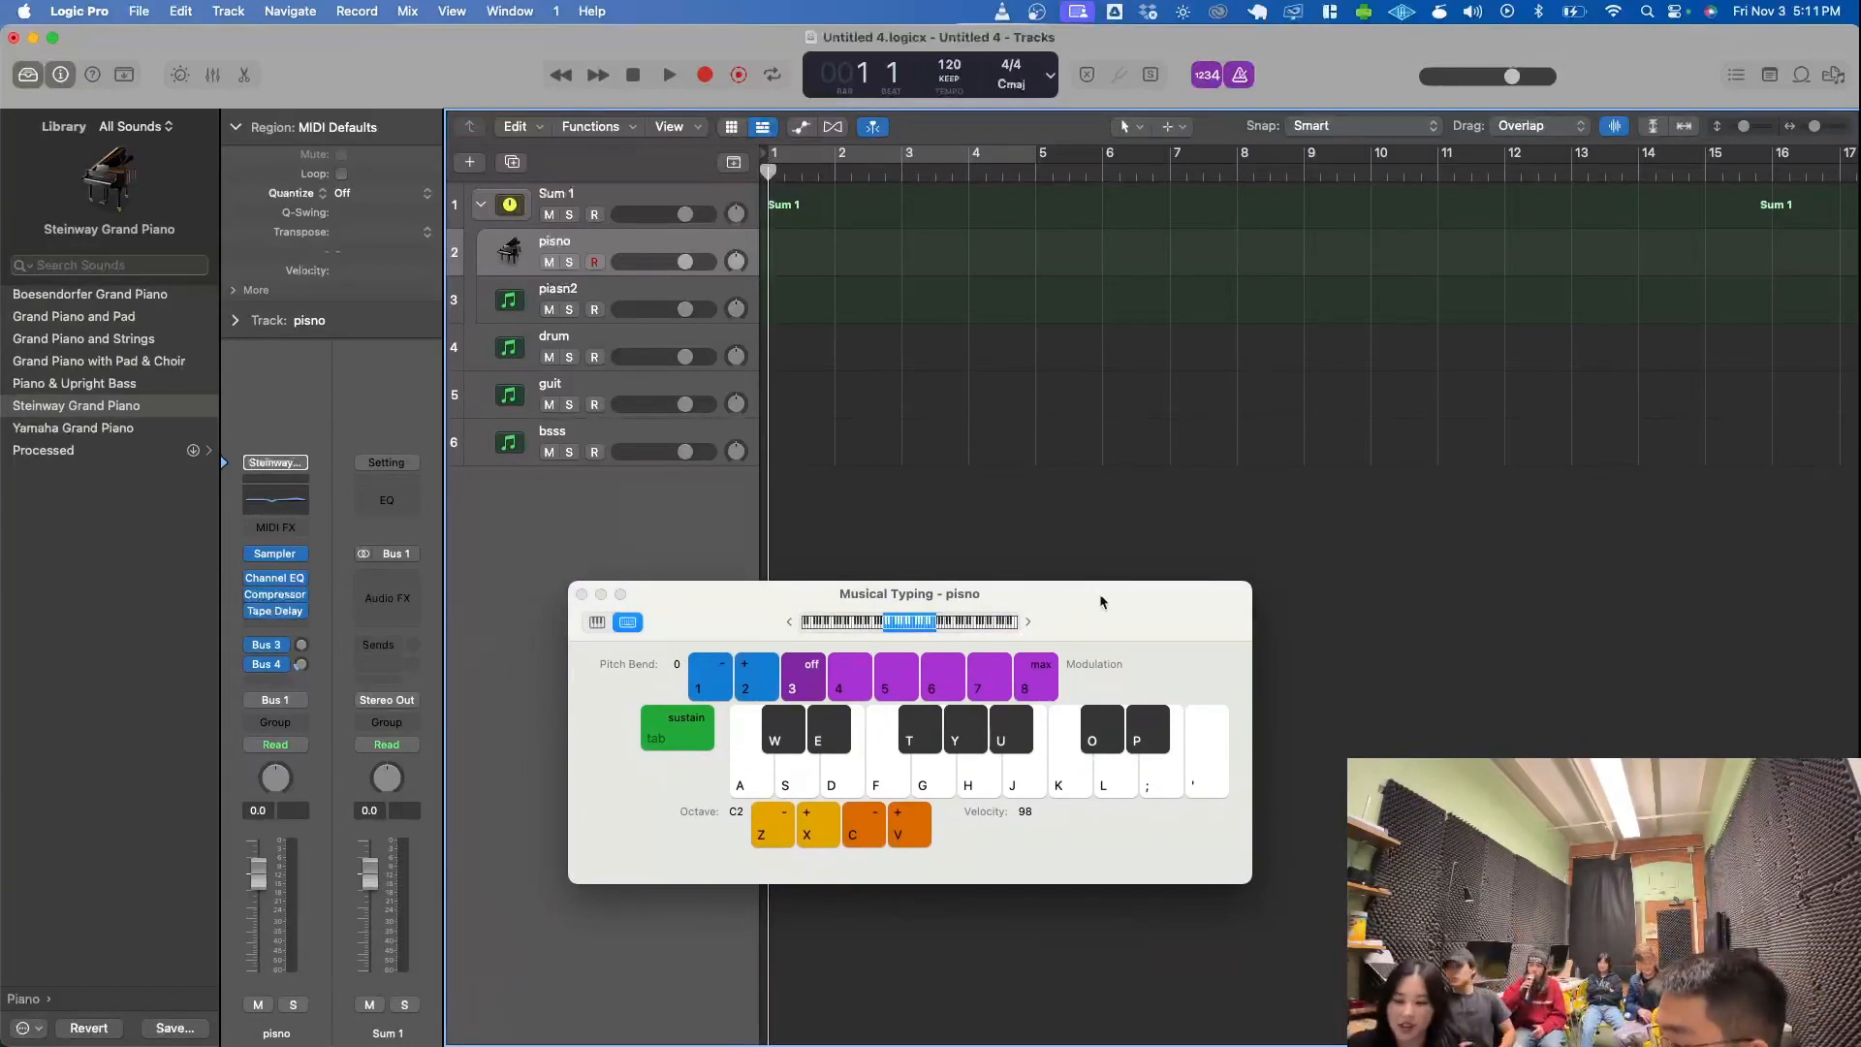
key("a")
key("d")
key("j")
key("k")
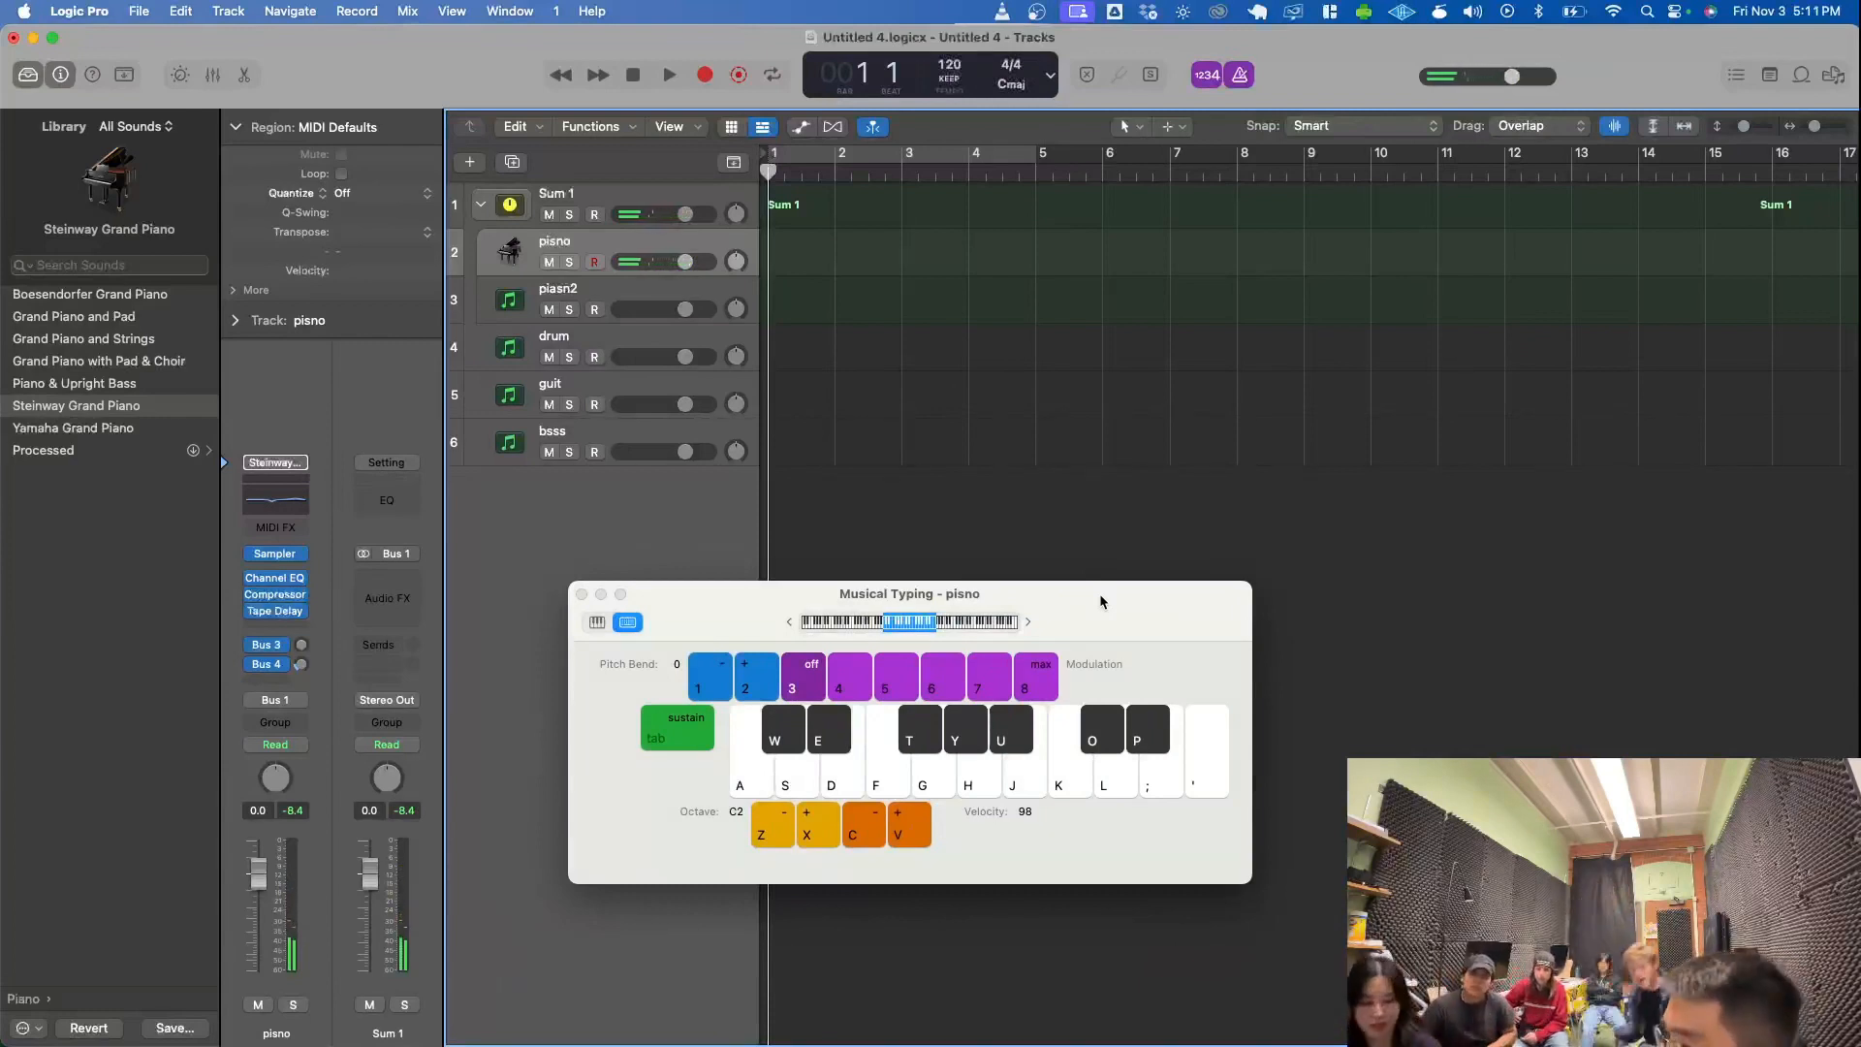
- Lower the Musical Typing keyboard by one octave to C1 and play more test notes on the piano
key("z")
key("a")
key("d")
key("j")
key("a")
key("s")
key("k")
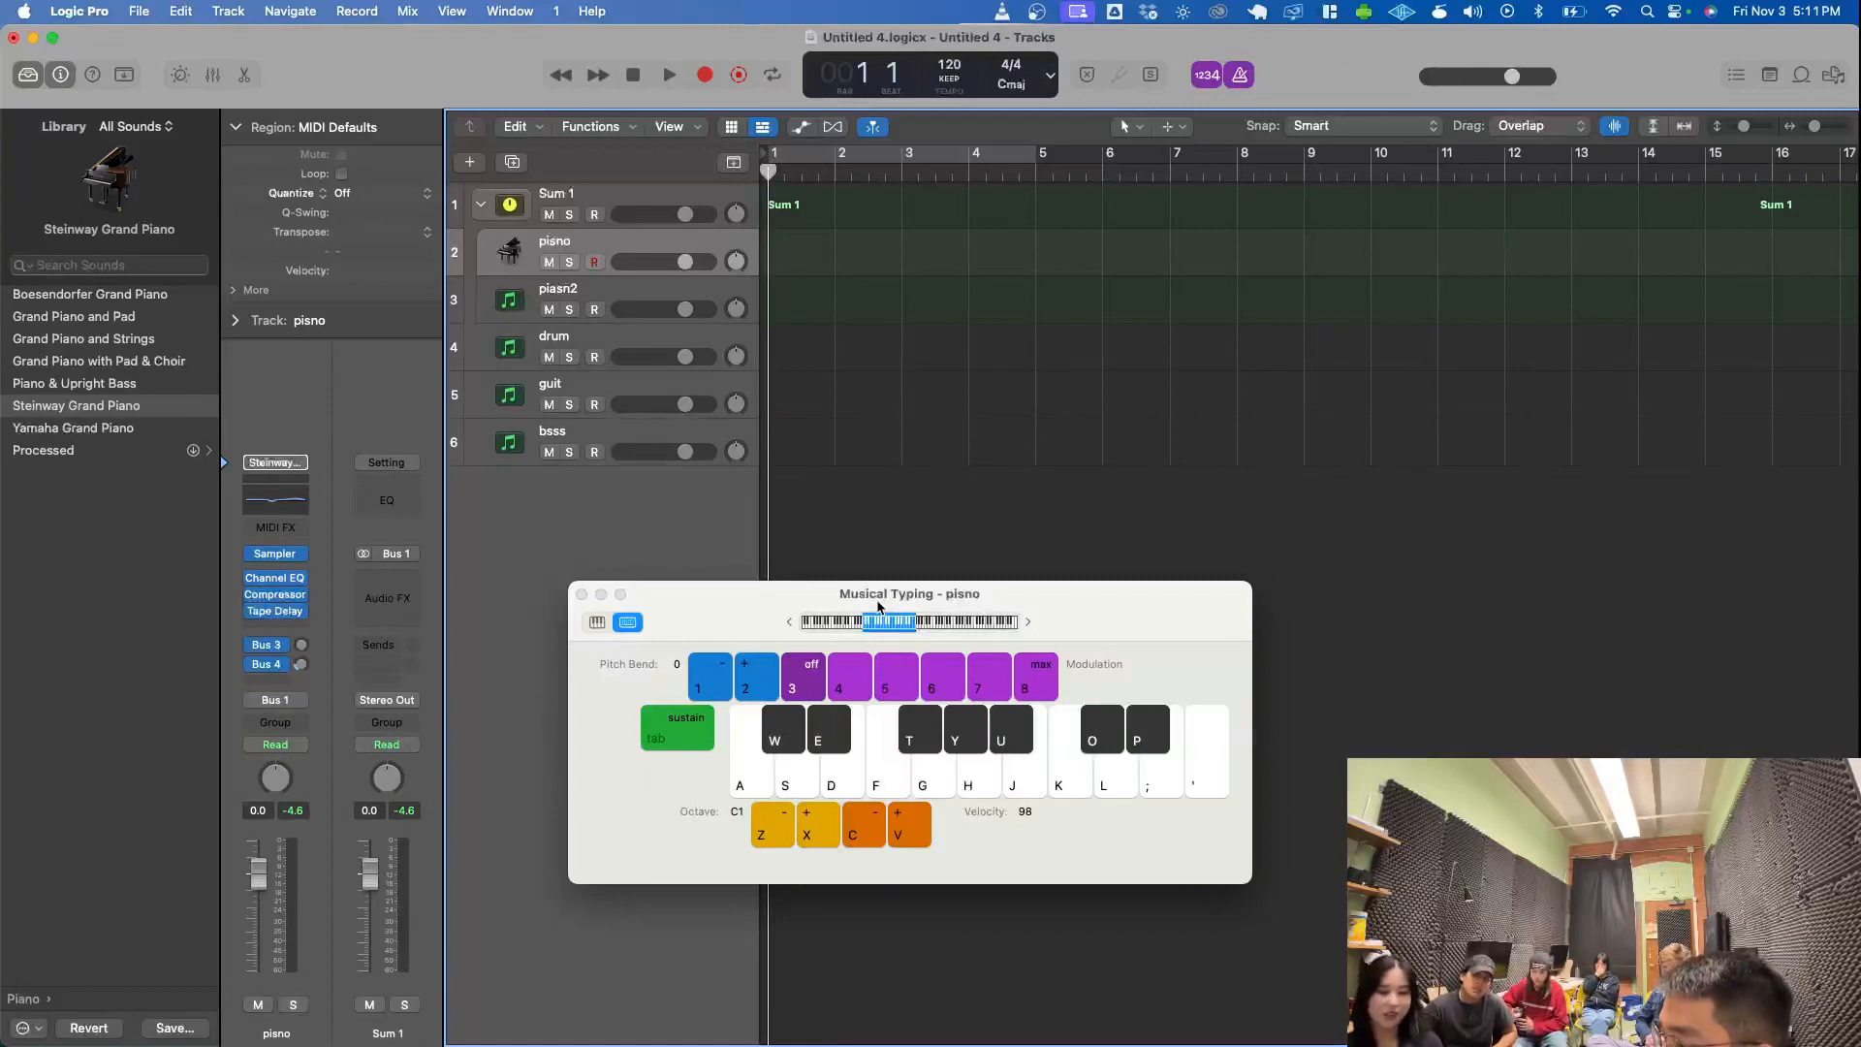
- Record the three notes C, E and G at octave C1 on the pisno track, and stop recording before bar 3
key("r")
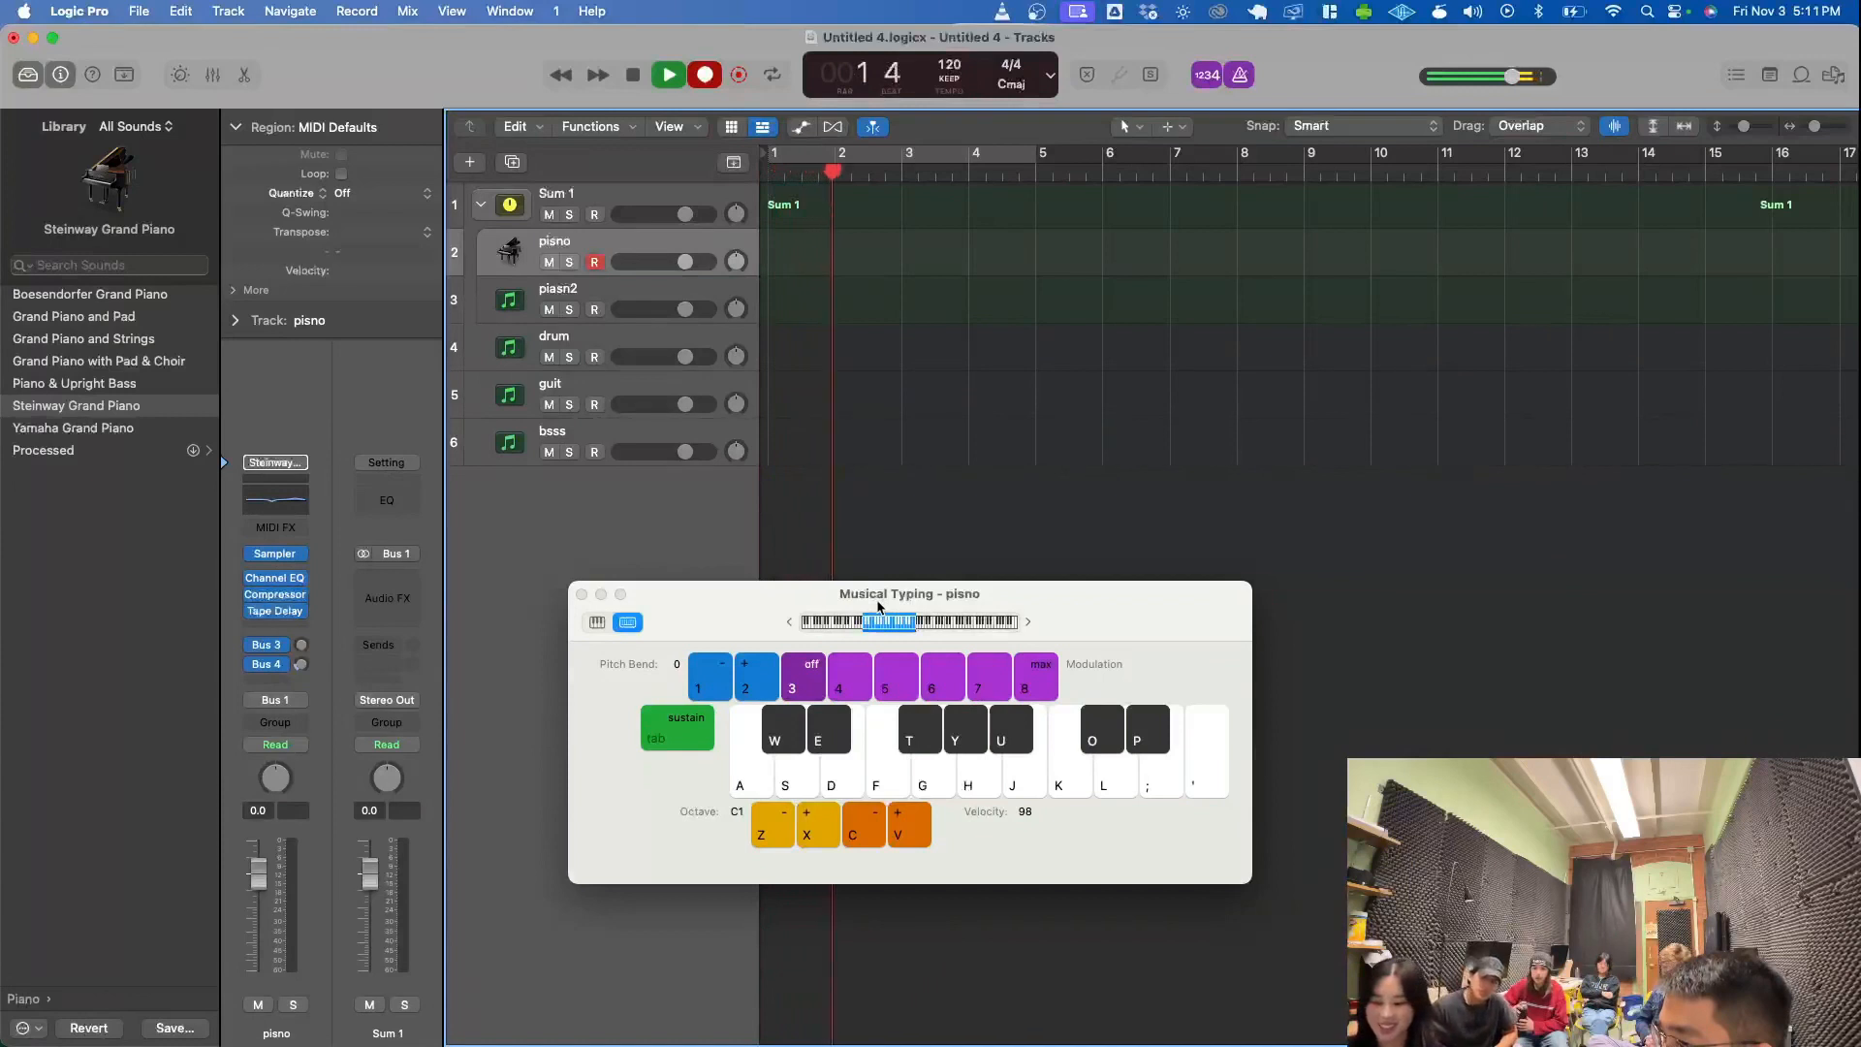
key("a")
key("d")
key("g")
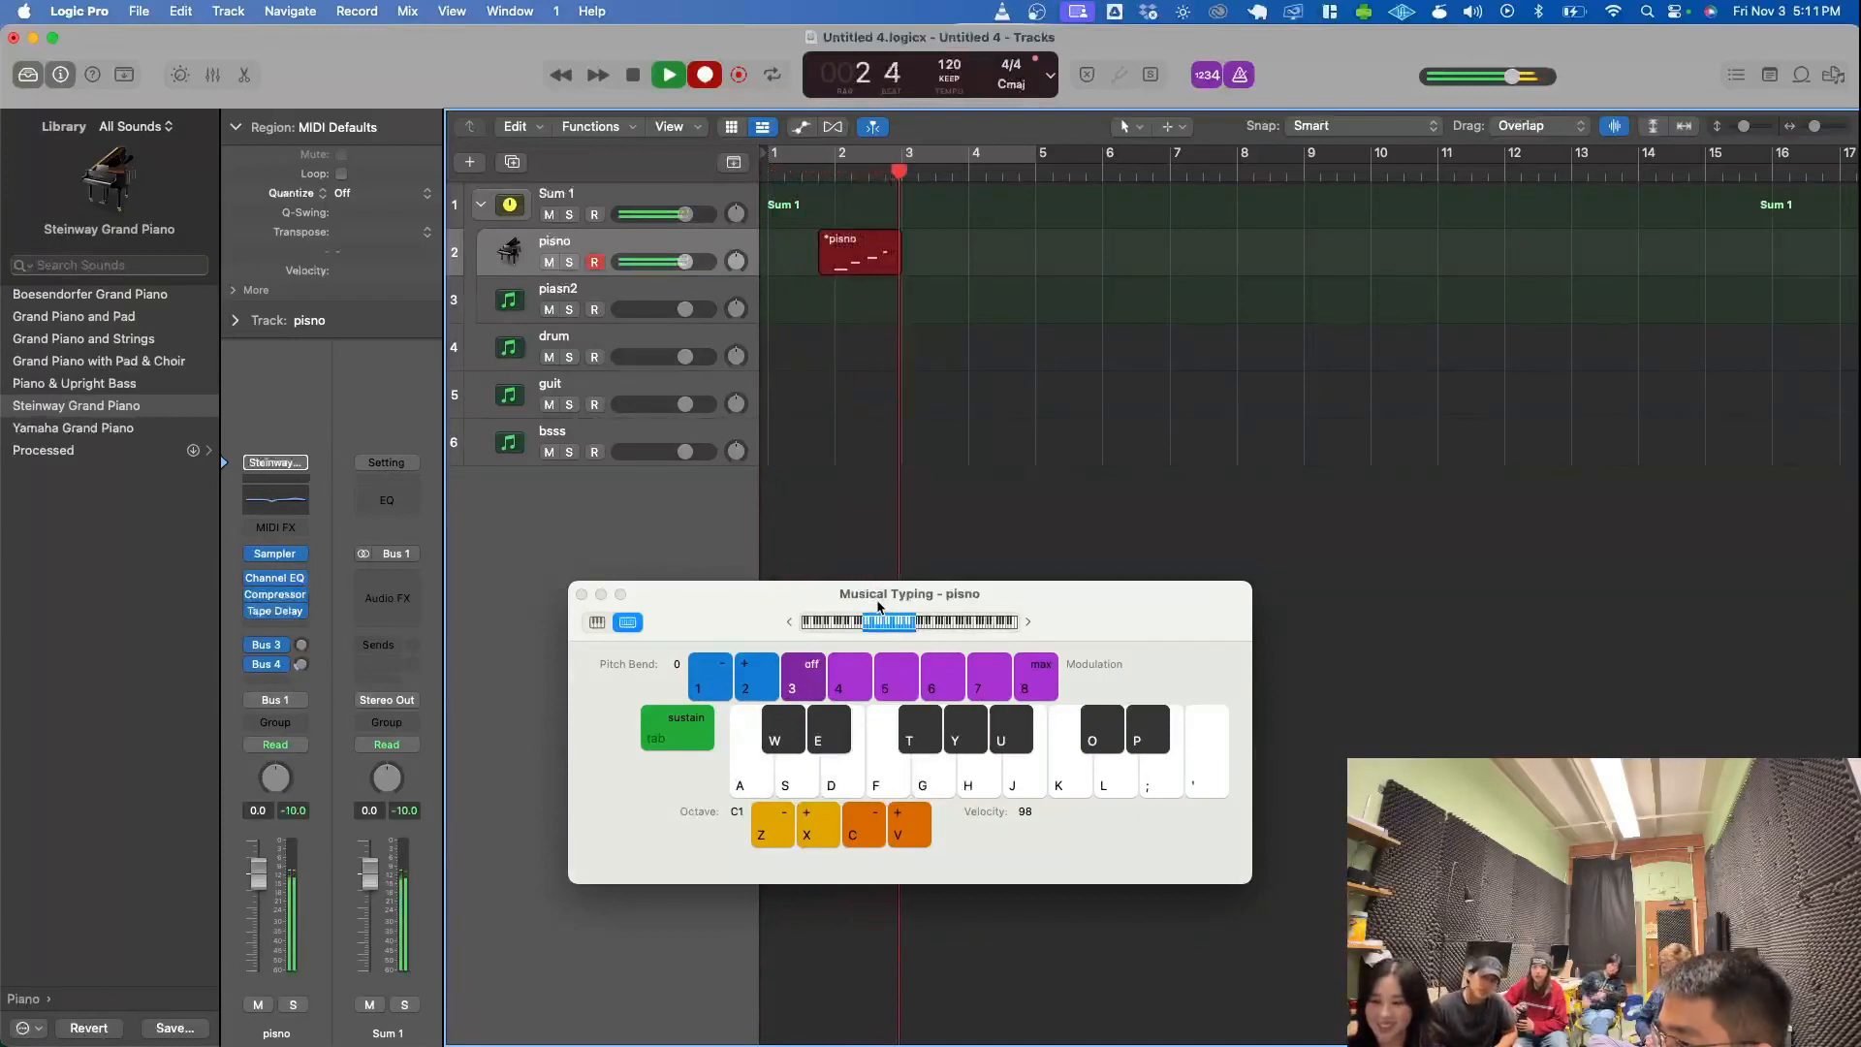
key("space")
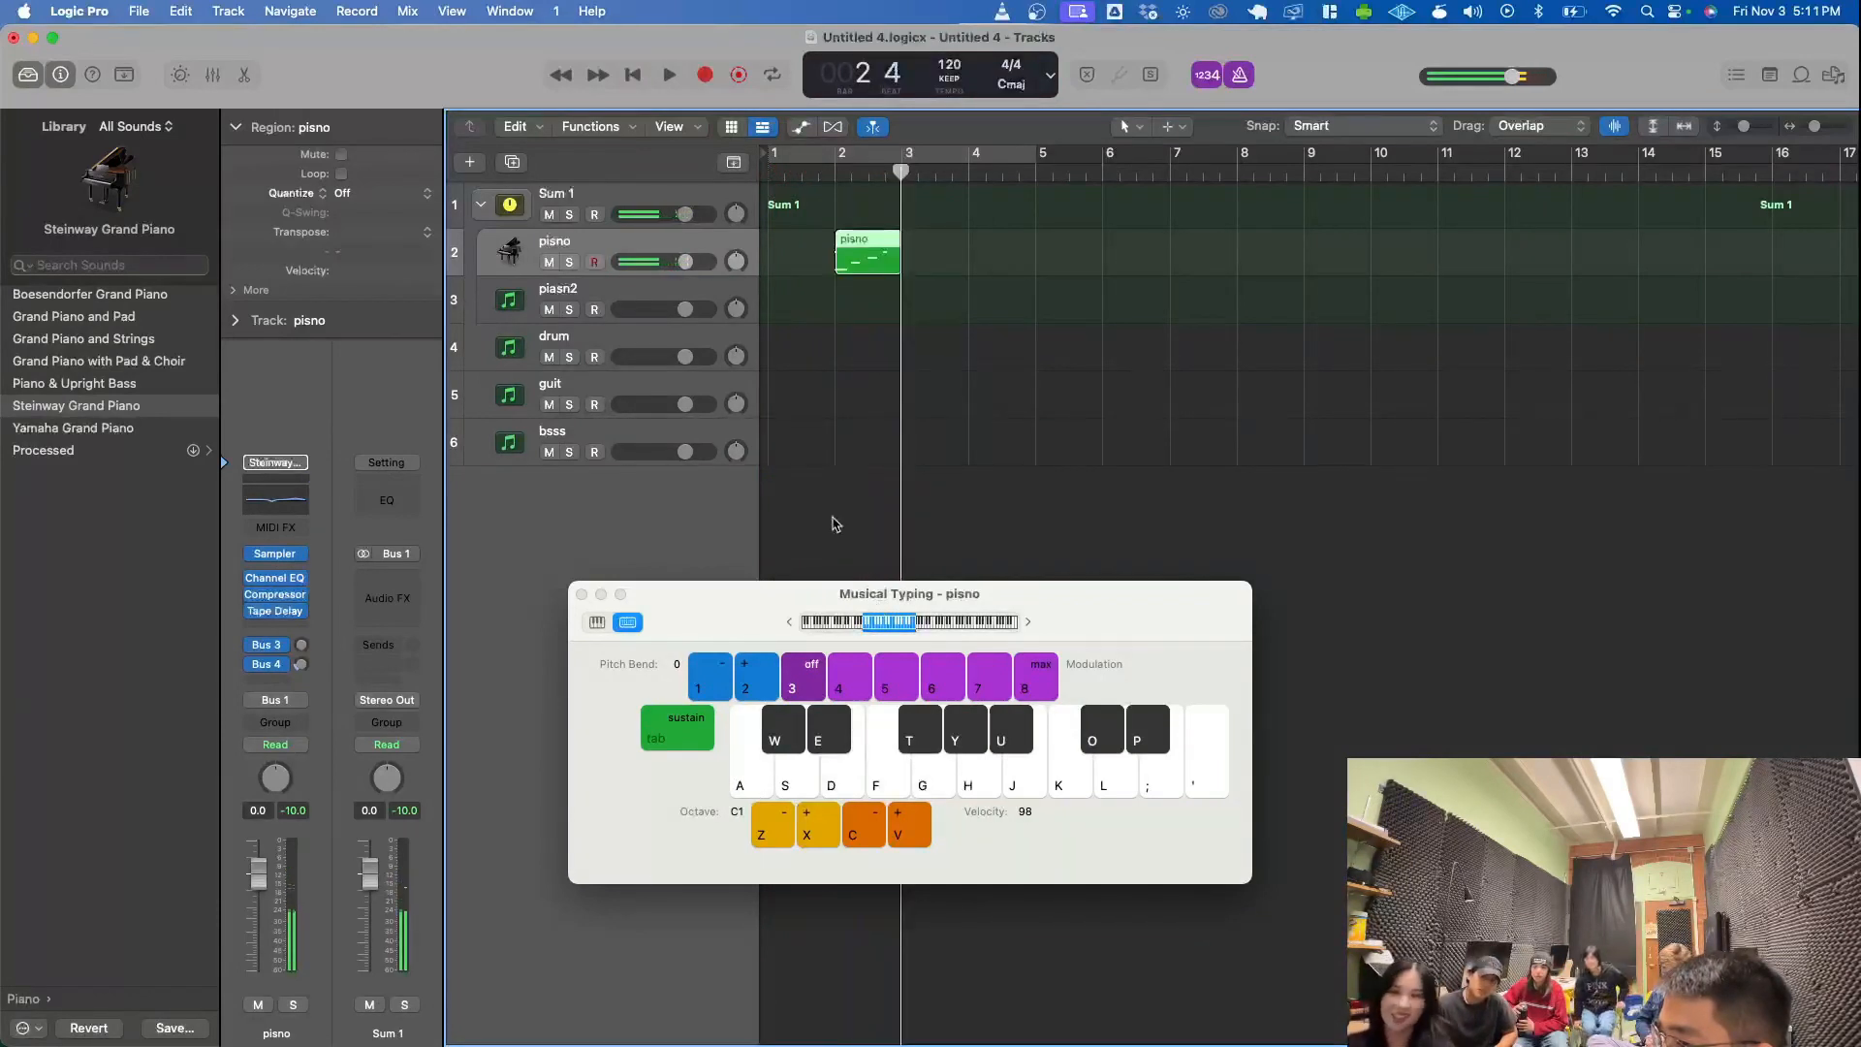
- Open the recorded pisno region in an enlarged Piano Roll and select each of its three notes to hear them
double_click(866, 260)
left_click_drag(713, 593, 1093, 187)
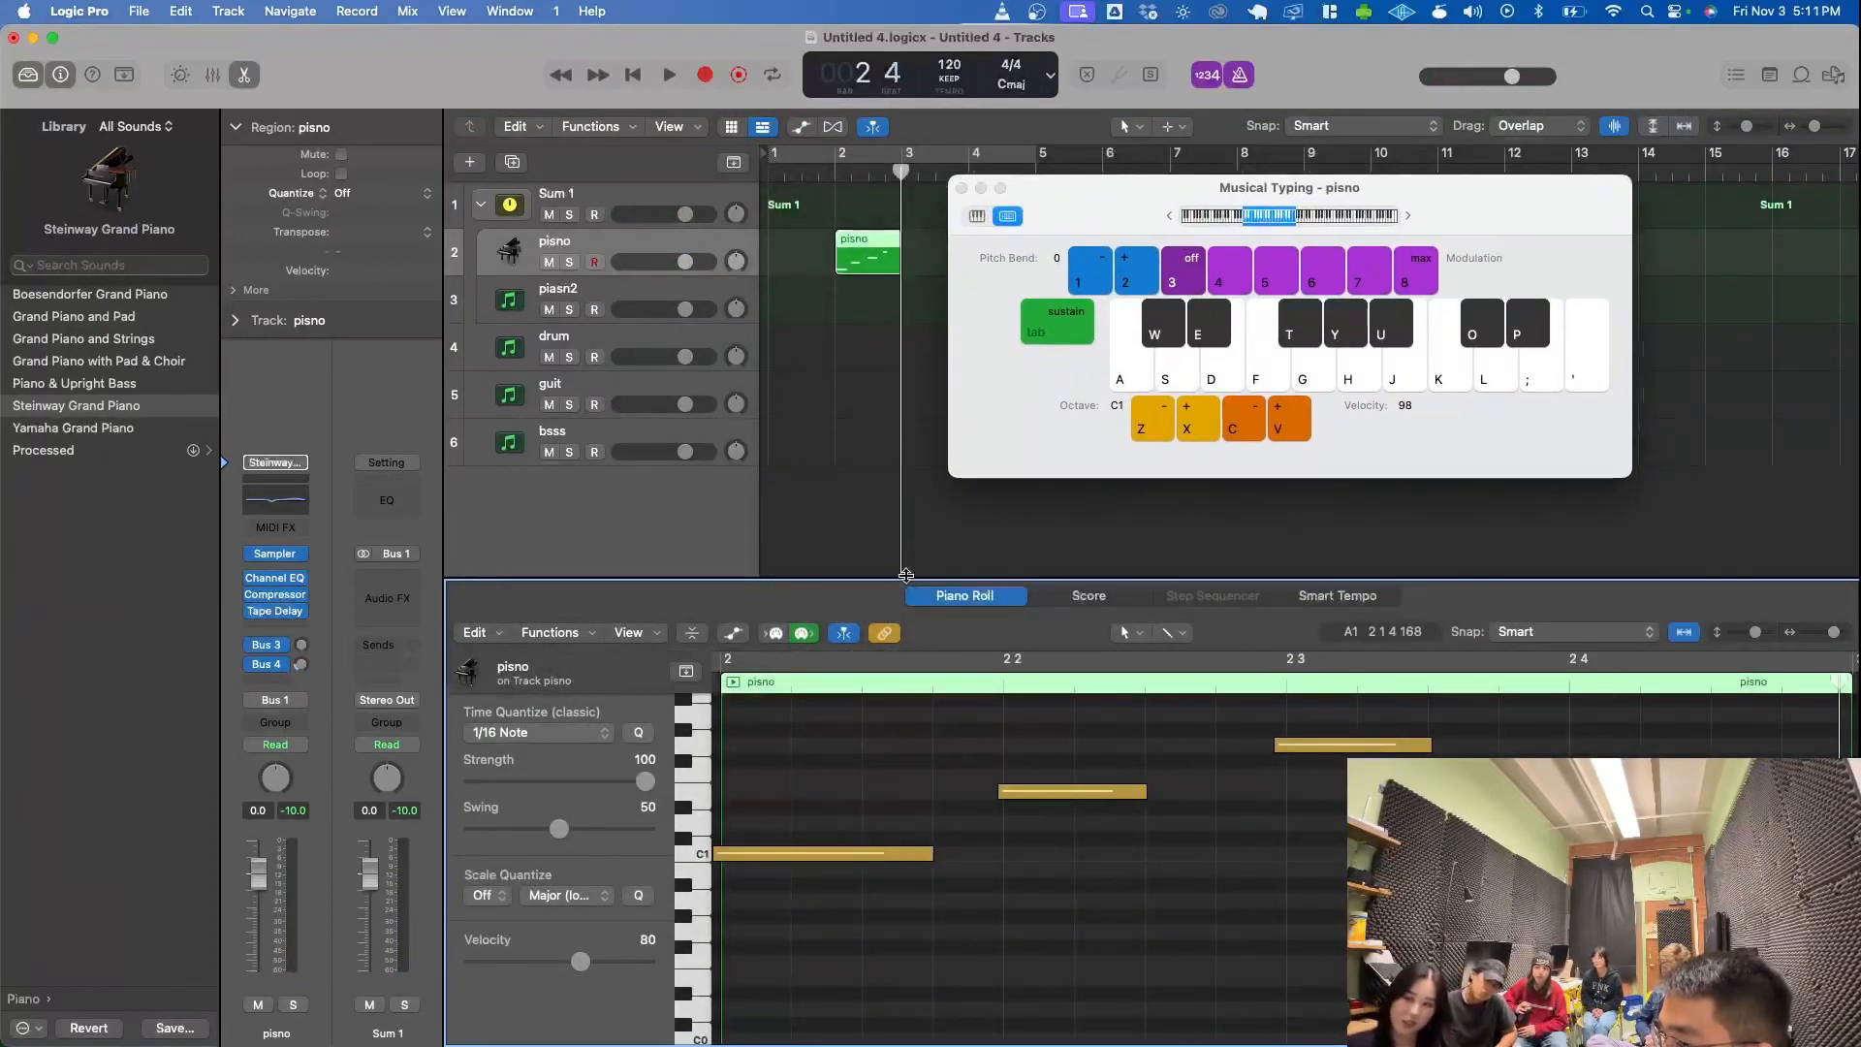
left_click_drag(908, 581, 911, 478)
scroll(942, 853, "up", 5)
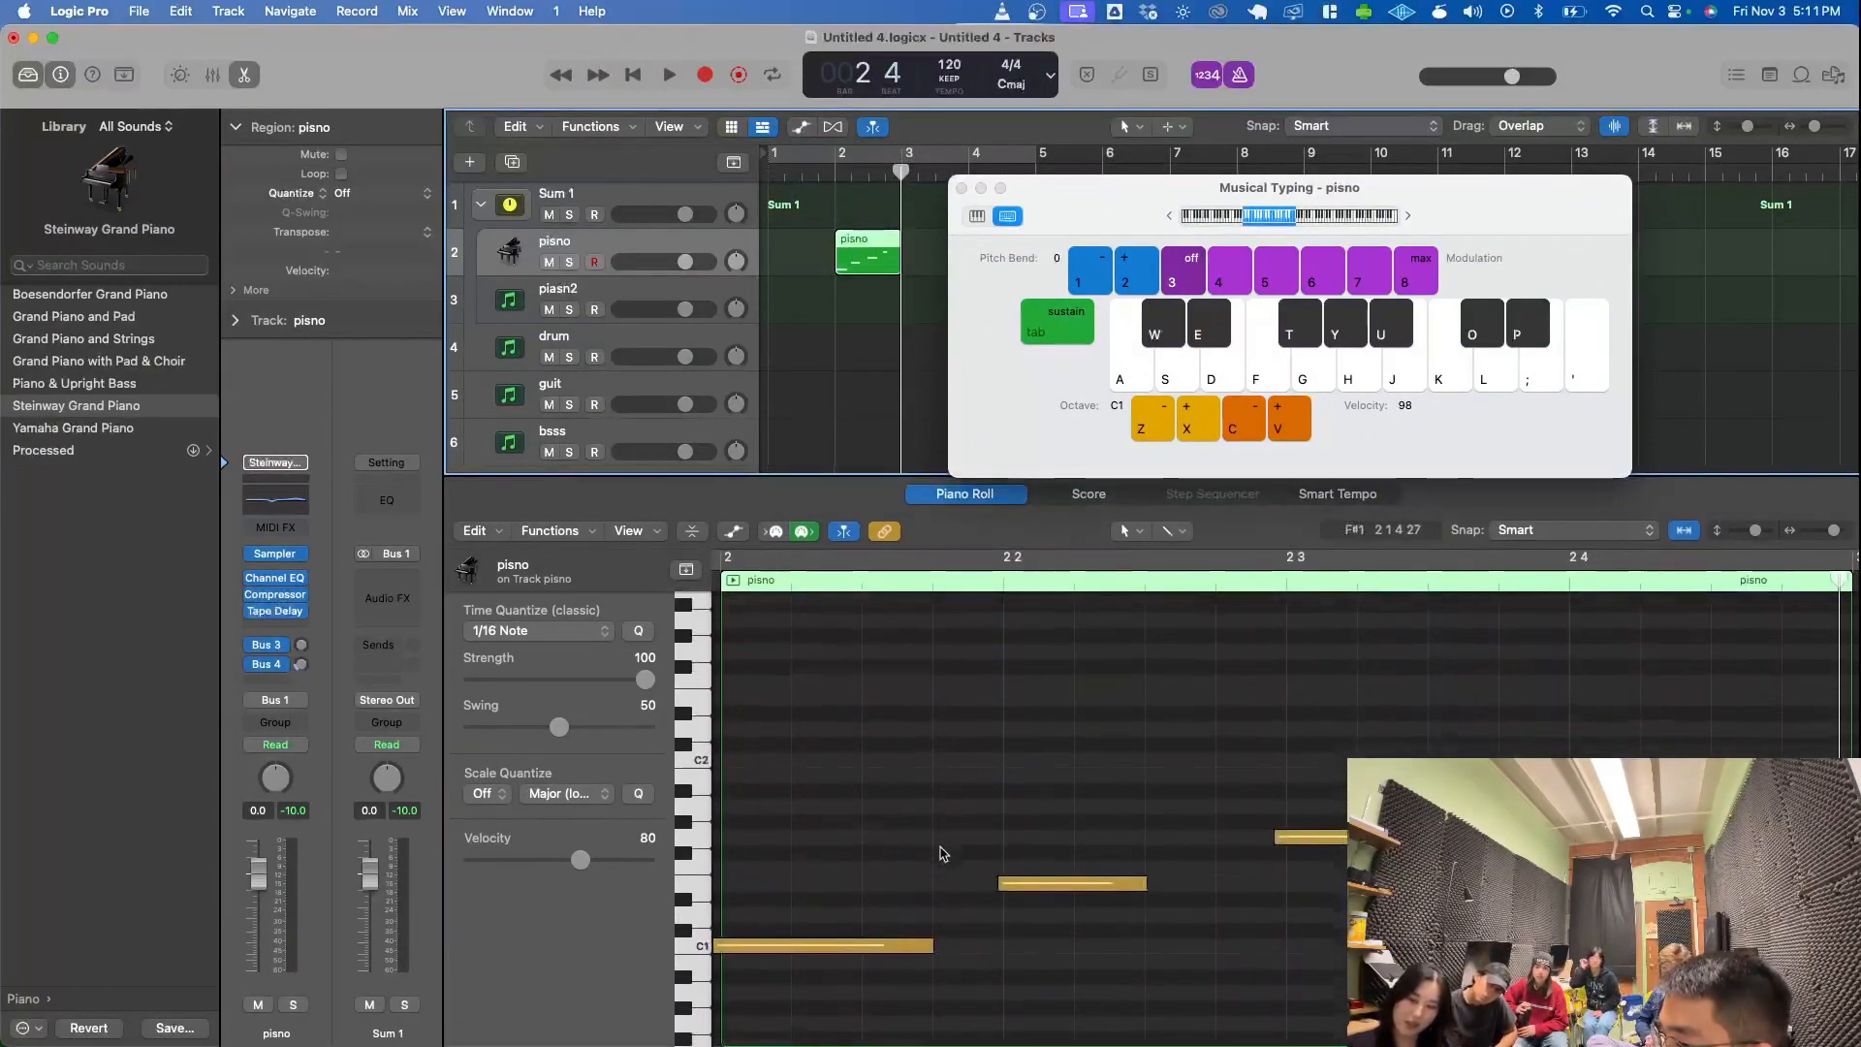
left_click(902, 956)
left_click(1045, 897)
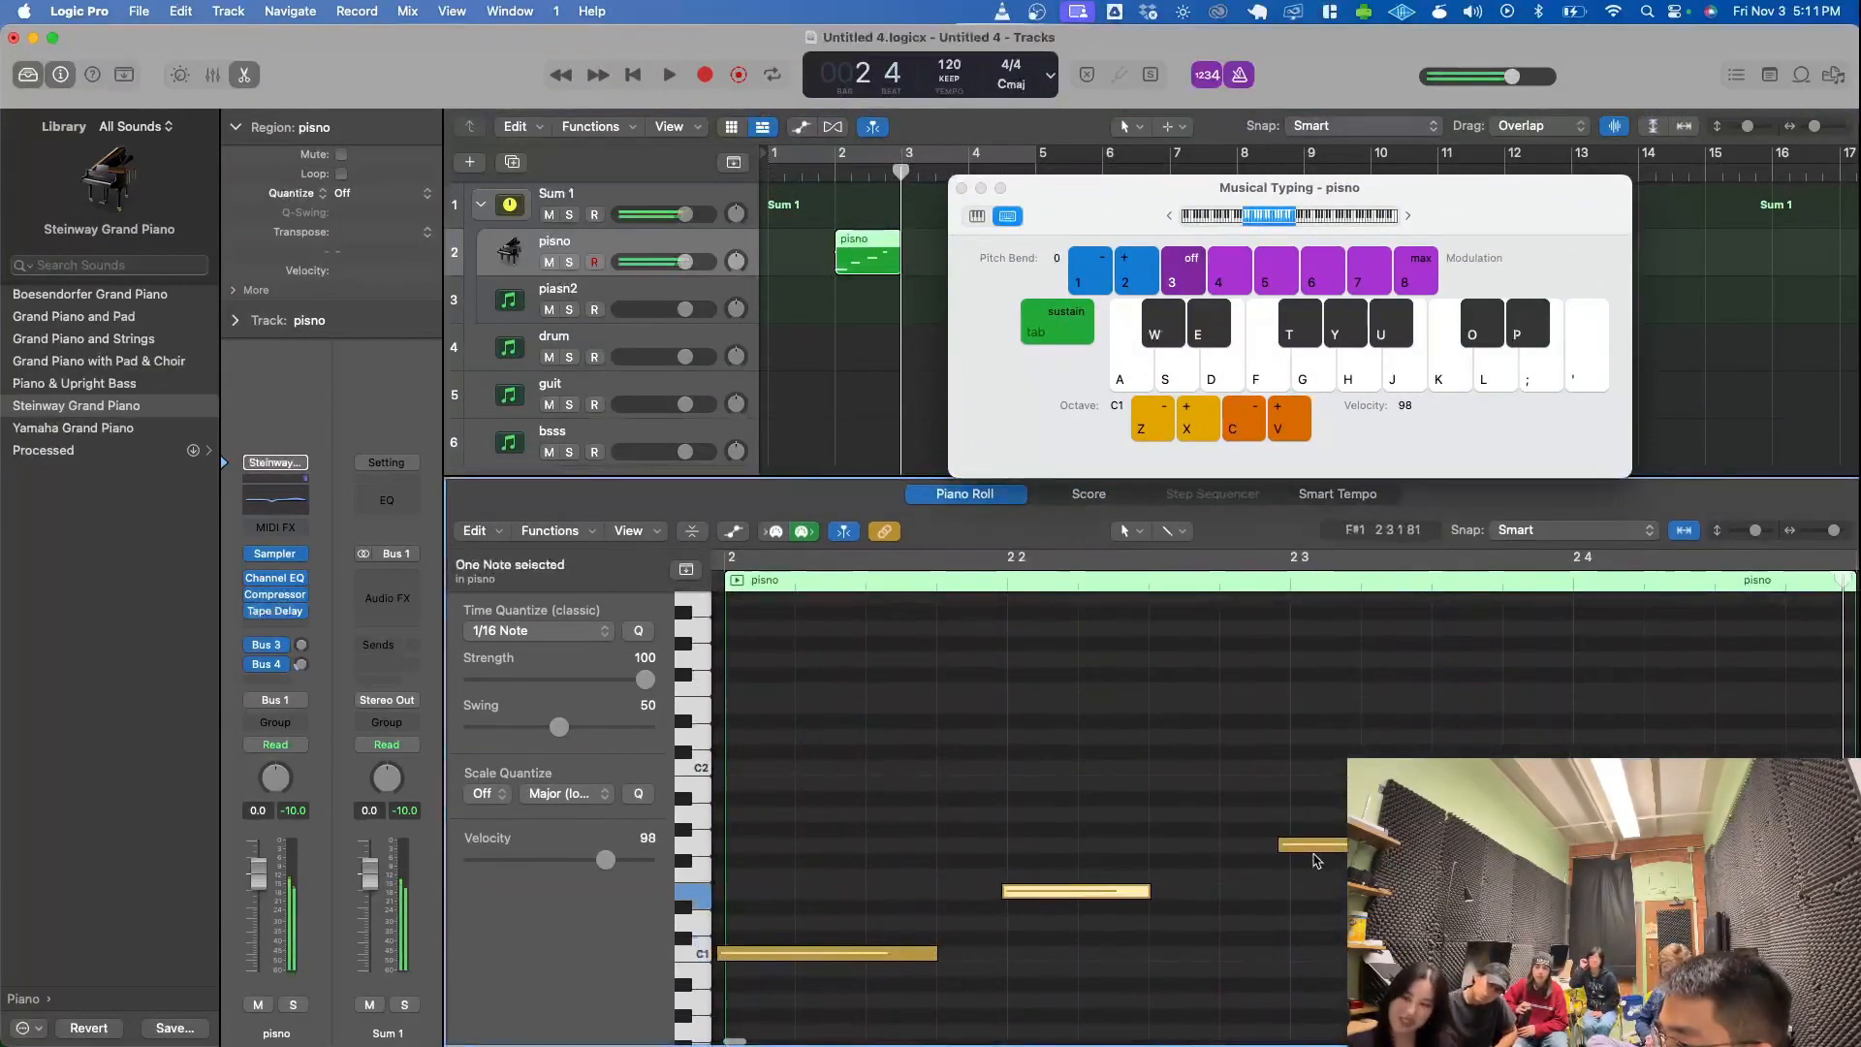
left_click(1313, 844)
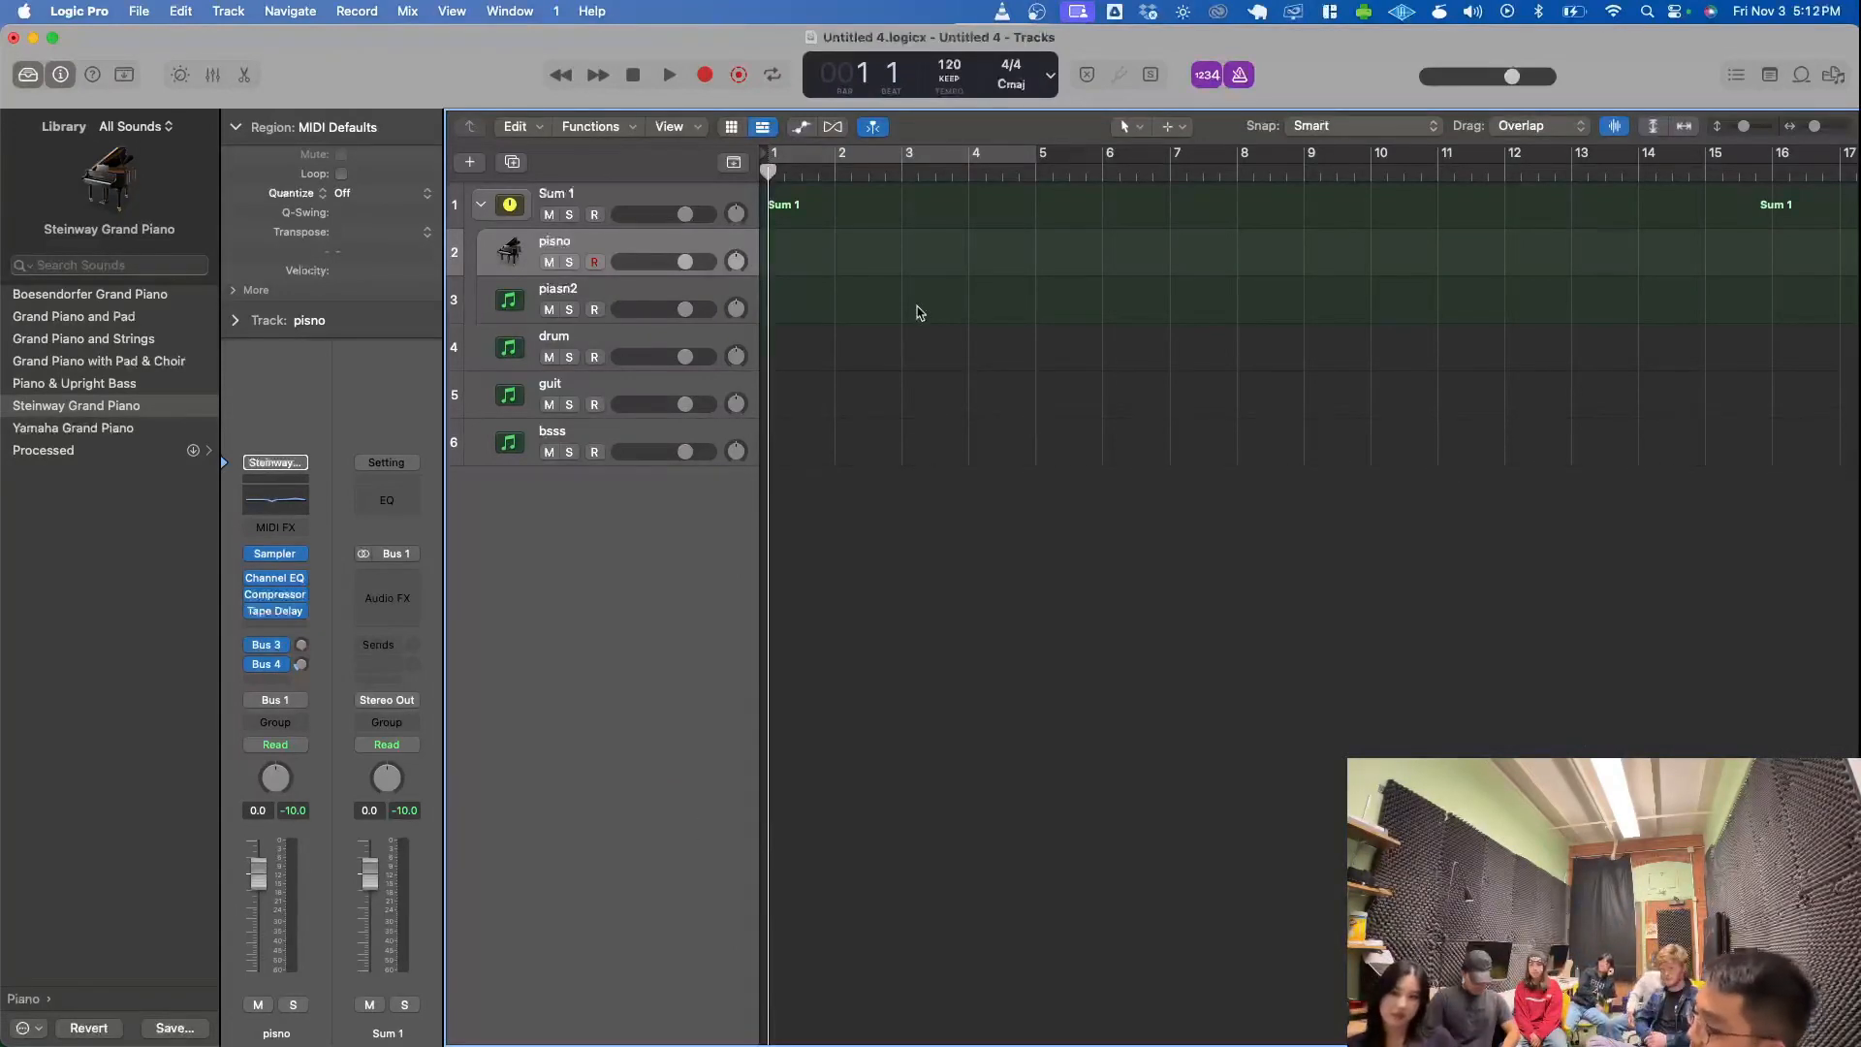
- Reopen the Musical Typing keyboard, play two test notes, and close it again
key("super+k")
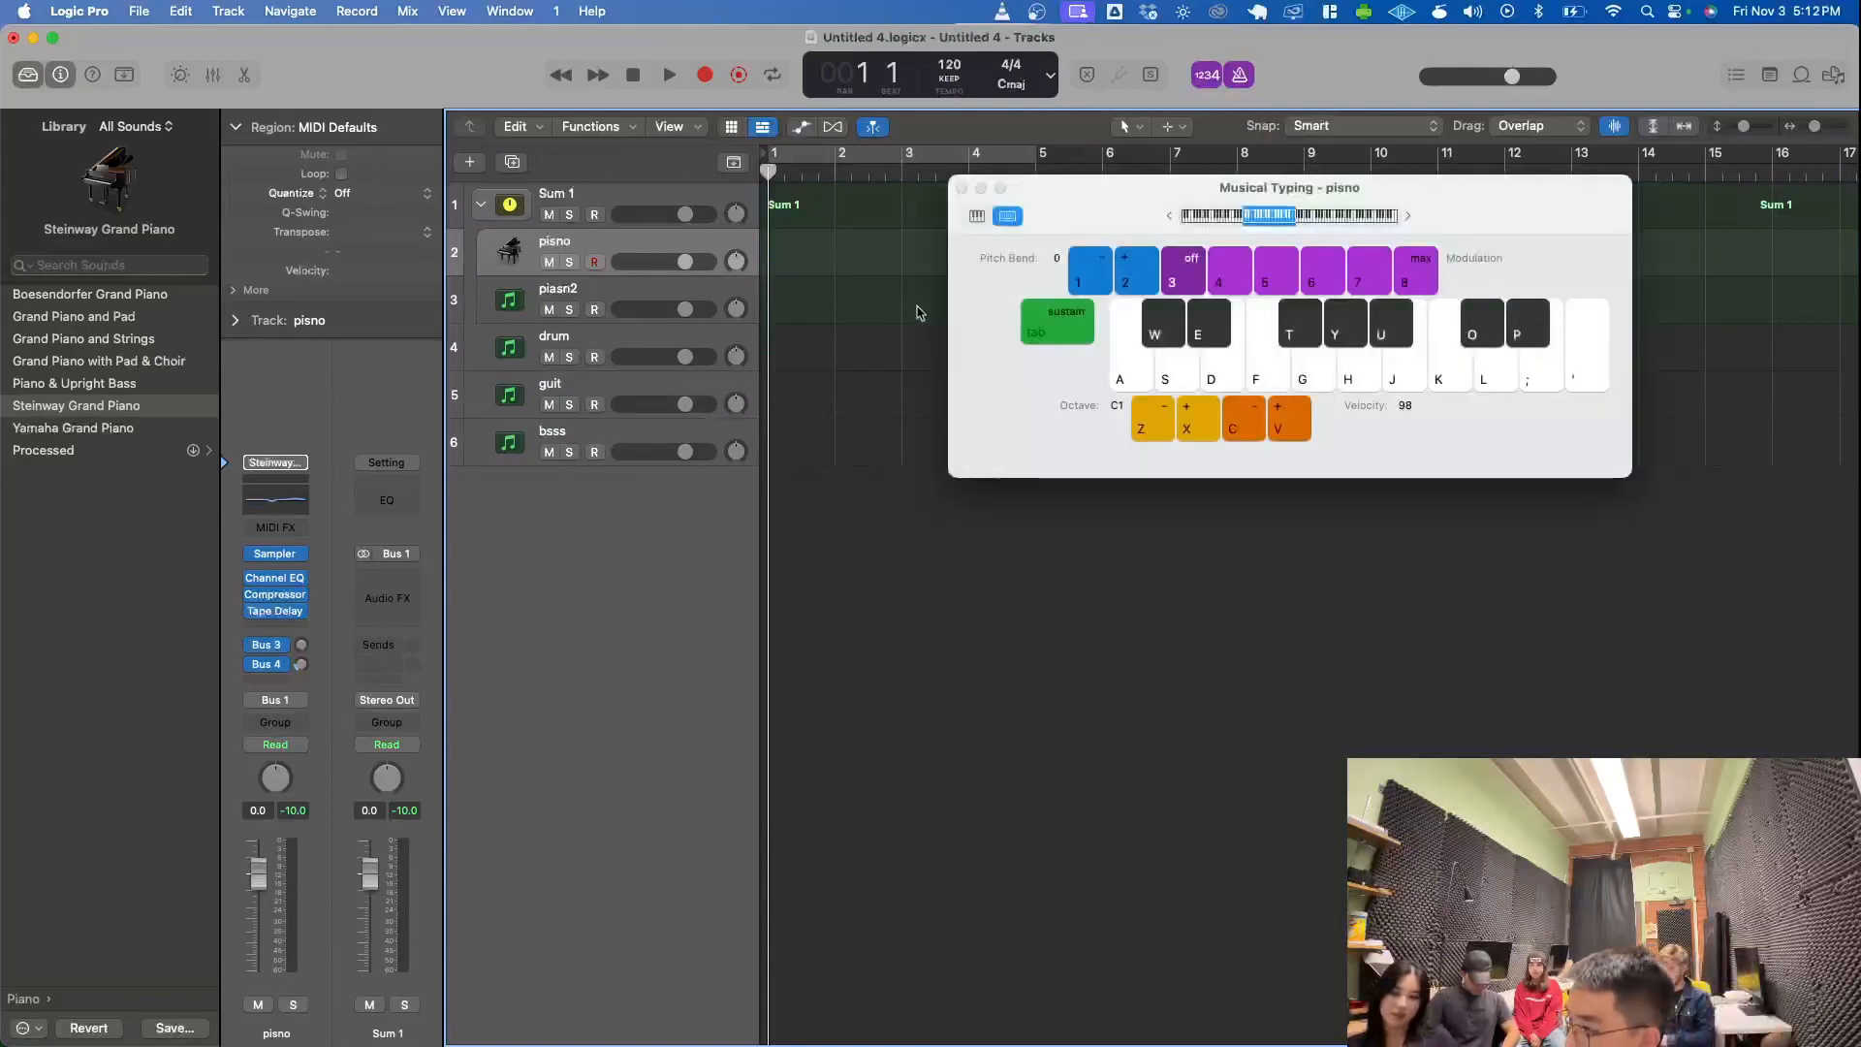
key("k")
key("s")
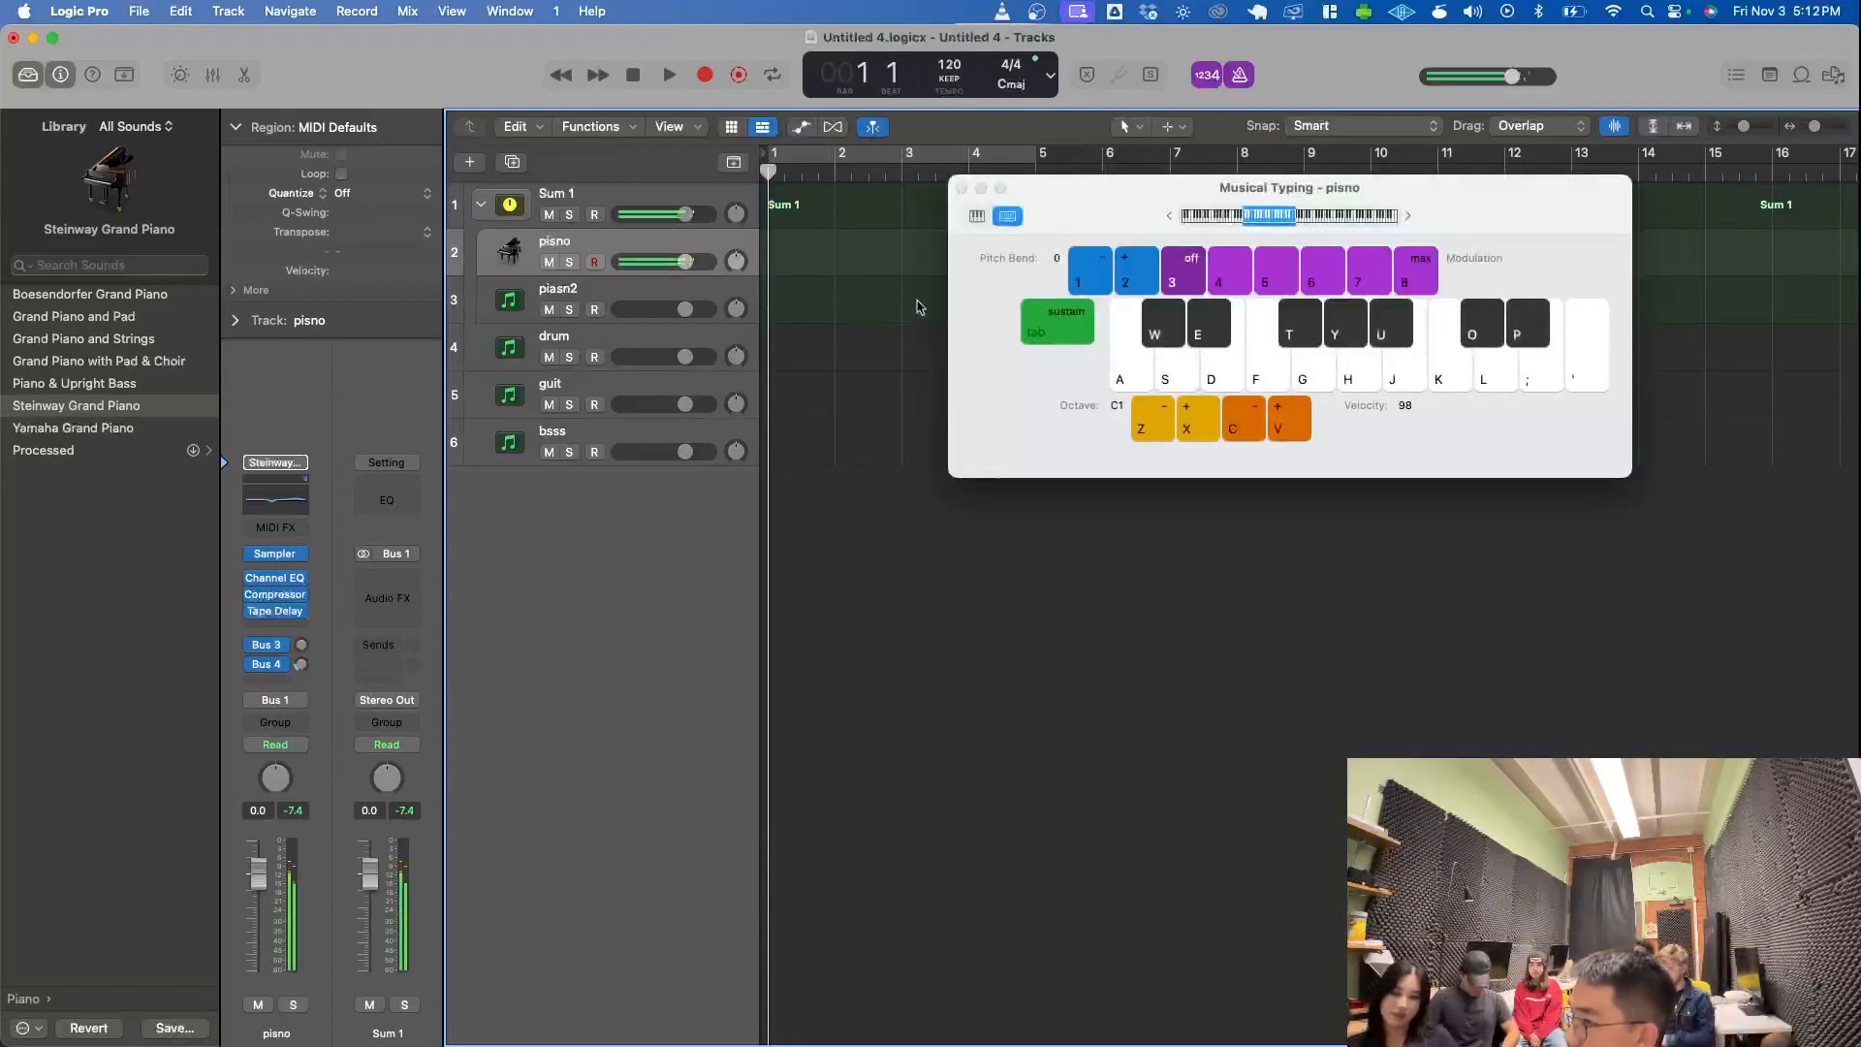
left_click(963, 189)
- Create an empty MIDI region on the pisno track, extend it from bar 1 to bar 5, and open it in the Piano Roll
right_click(814, 242)
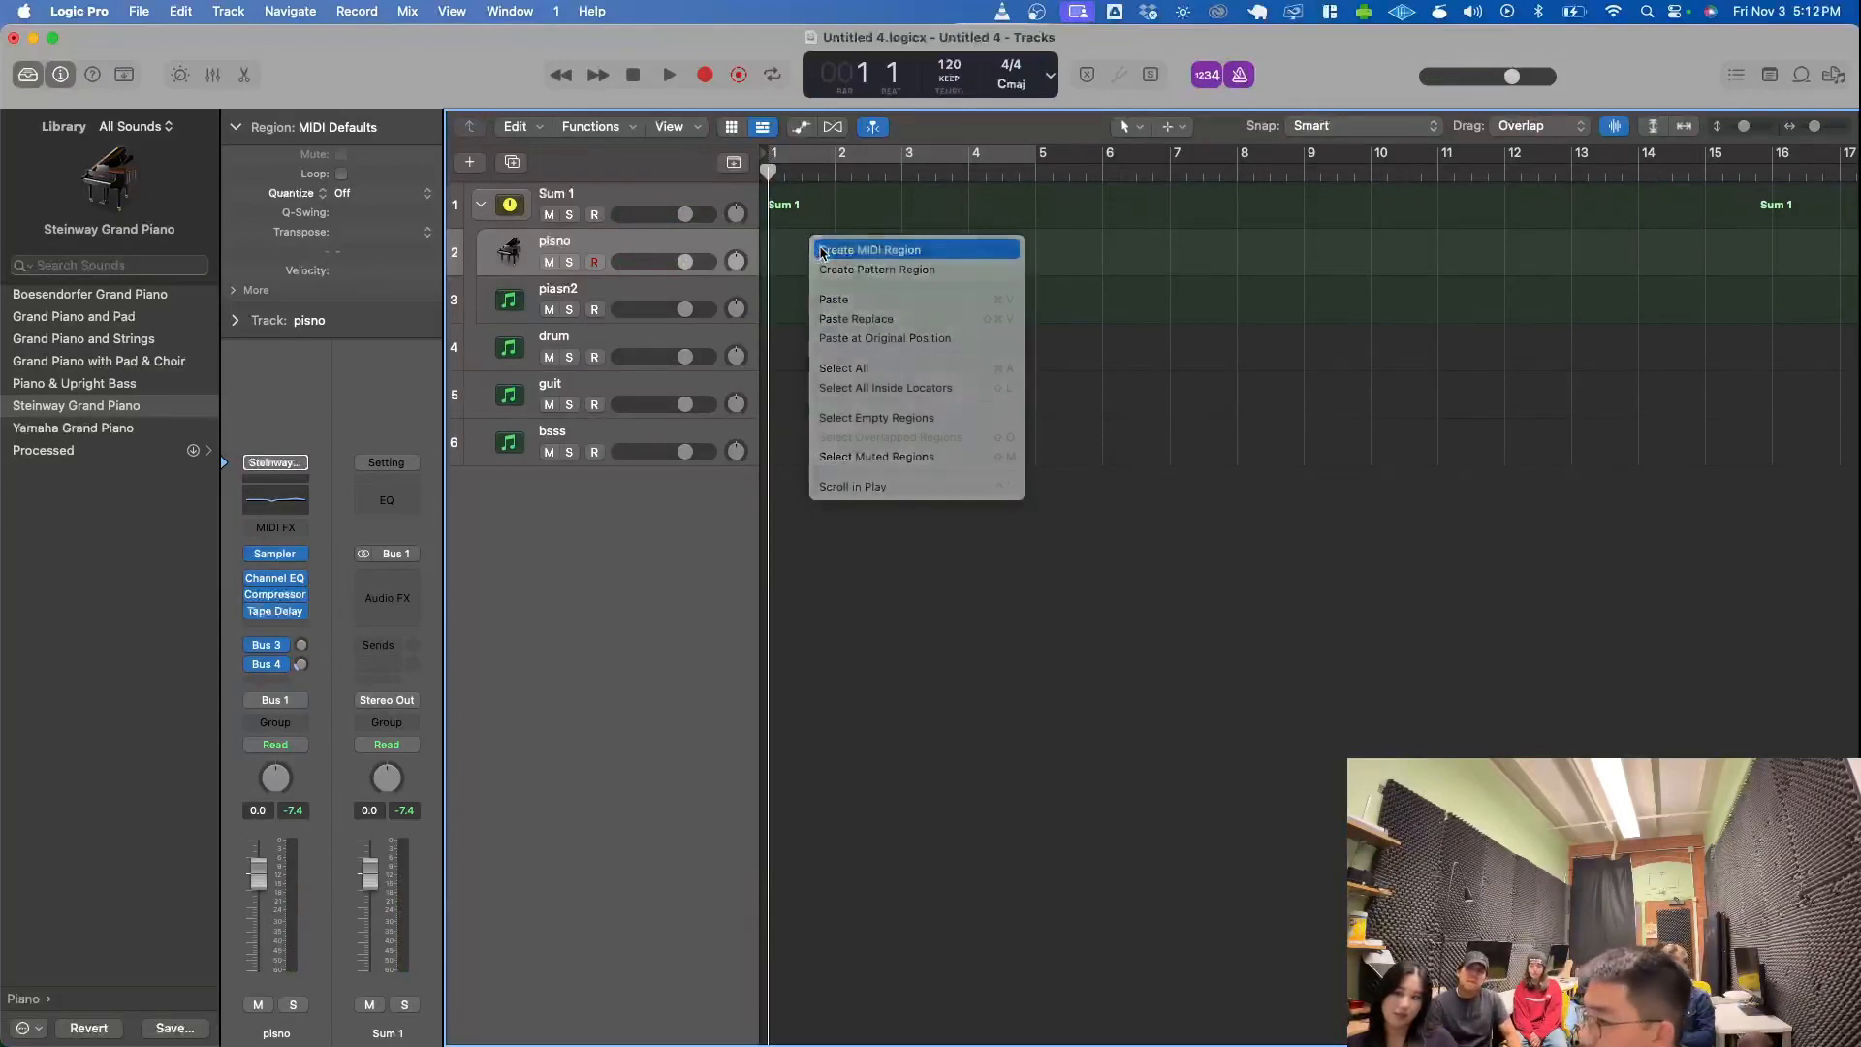
left_click(822, 251)
left_click_drag(829, 267, 1035, 267)
double_click(865, 266)
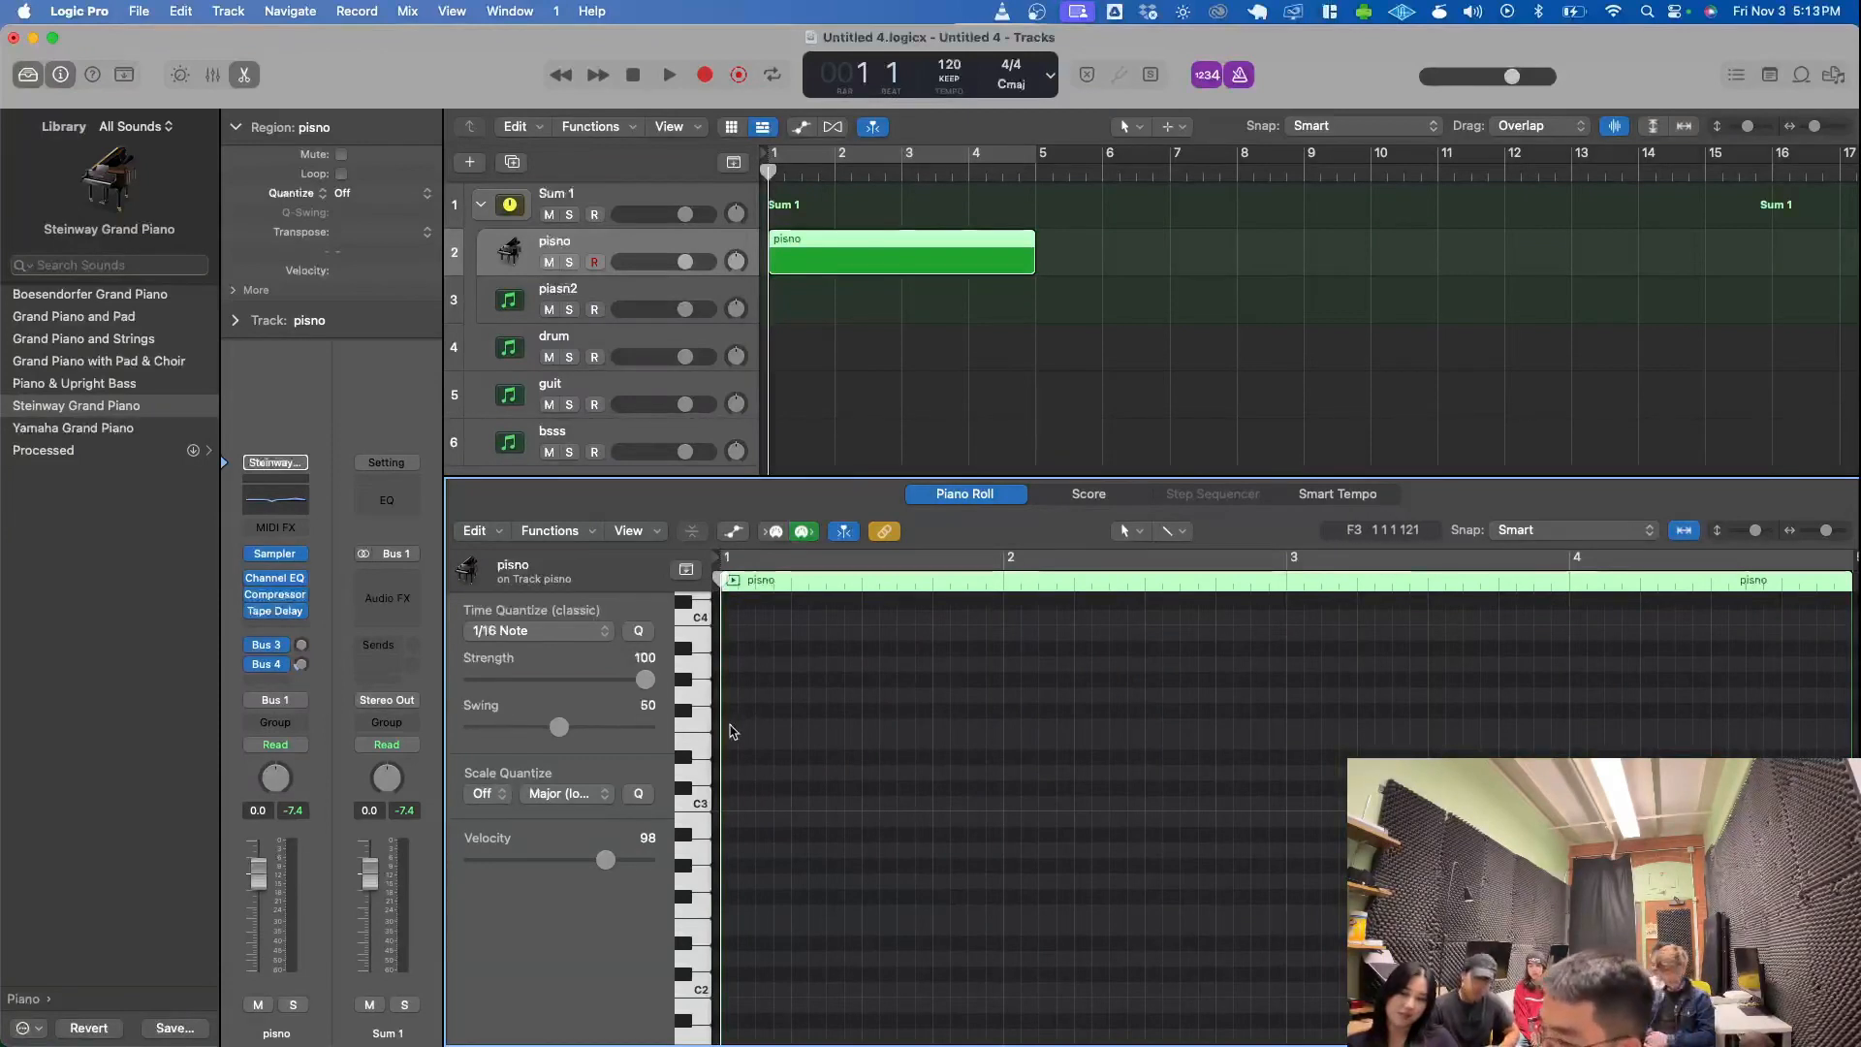
- Add an E3 note at bar 1 in the pisno region and lengthen it to two beats
right_click(735, 729)
left_click(744, 738)
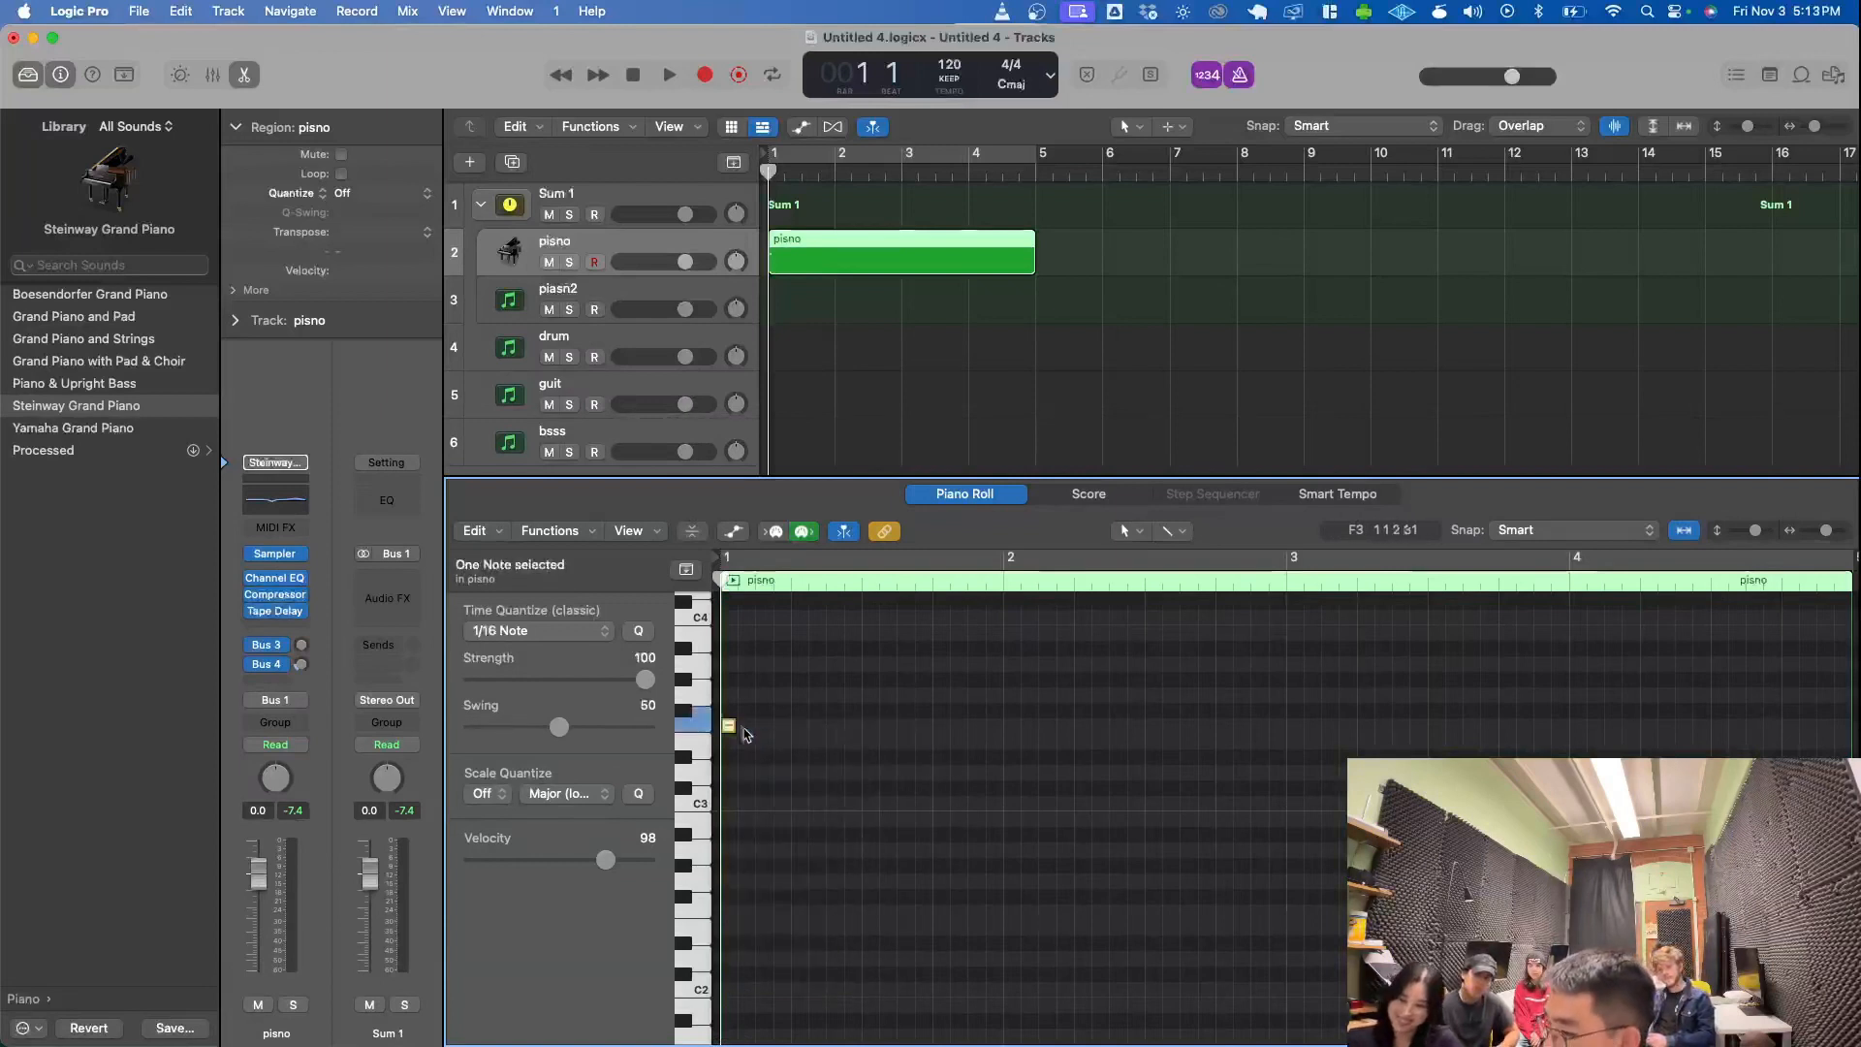
left_click_drag(737, 727, 800, 743)
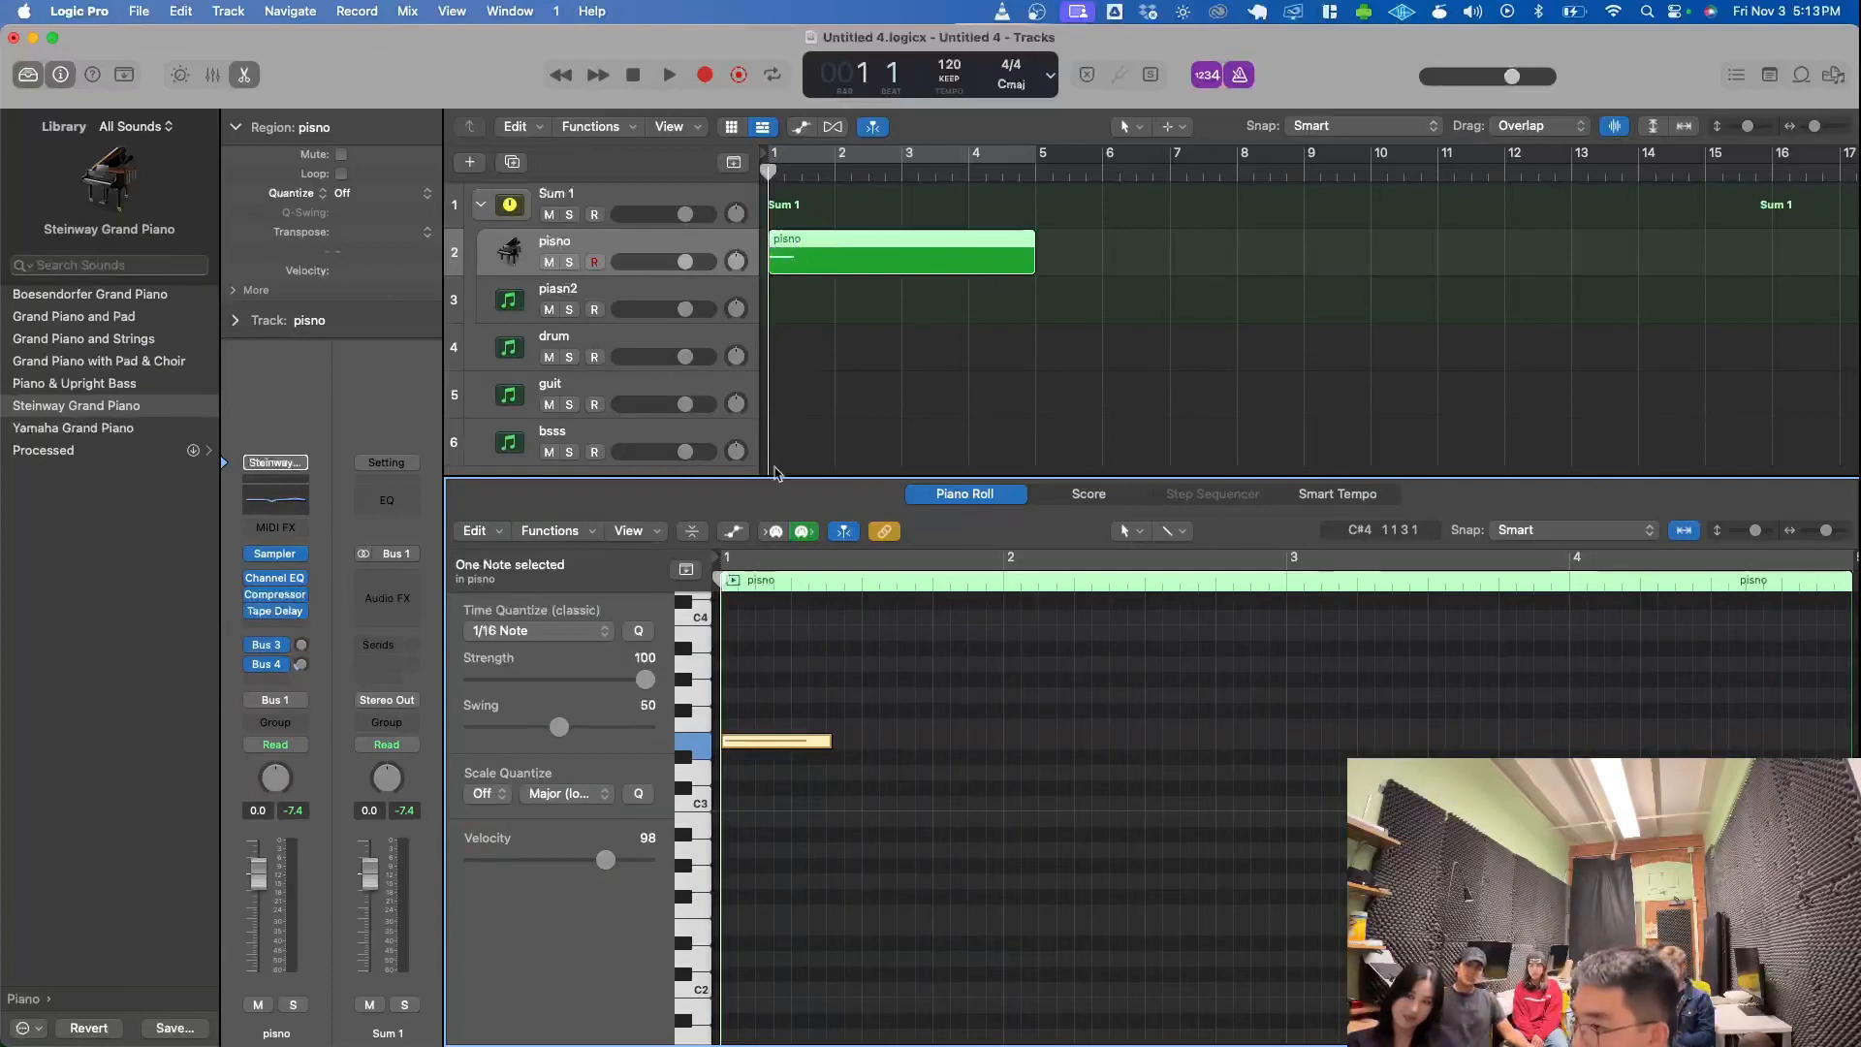
left_click_drag(830, 741, 866, 743)
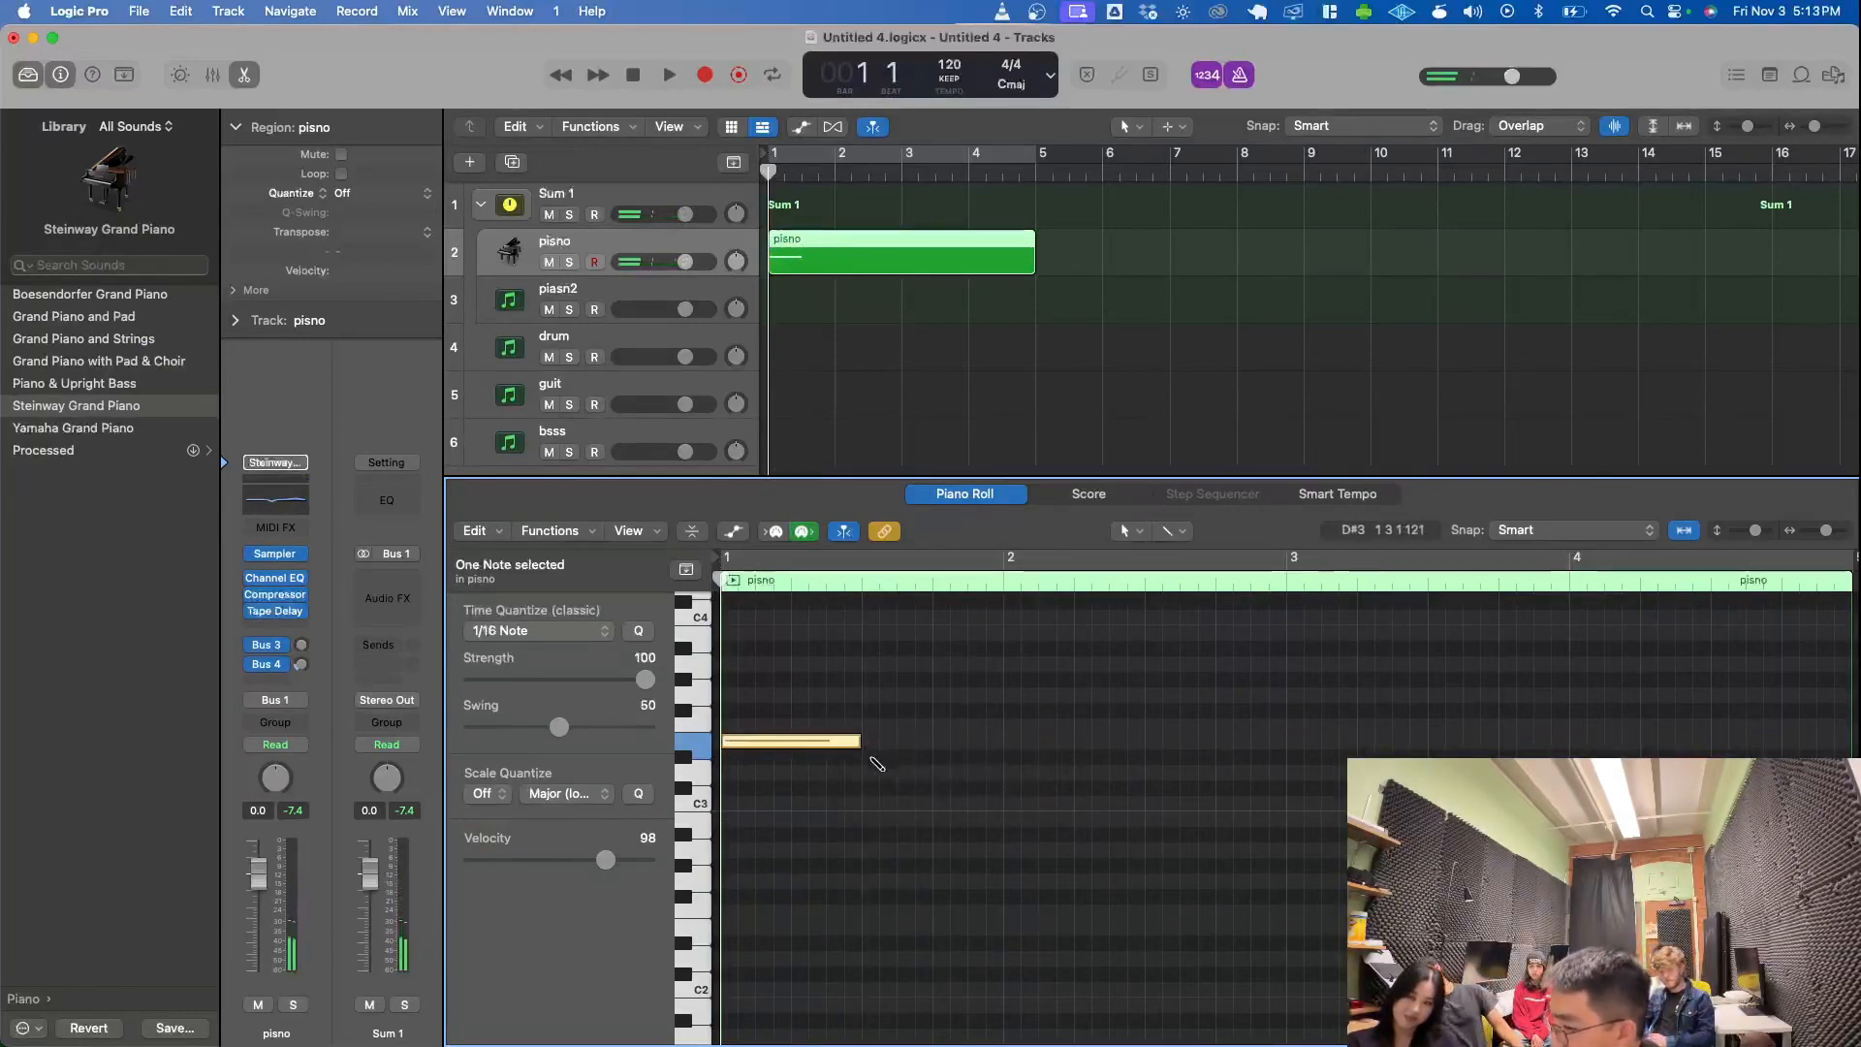
- Add a two-beat D3 note on beat 3 of bar 1 and a two-beat C3 note at bar 2
left_click(867, 773)
left_click(1012, 818)
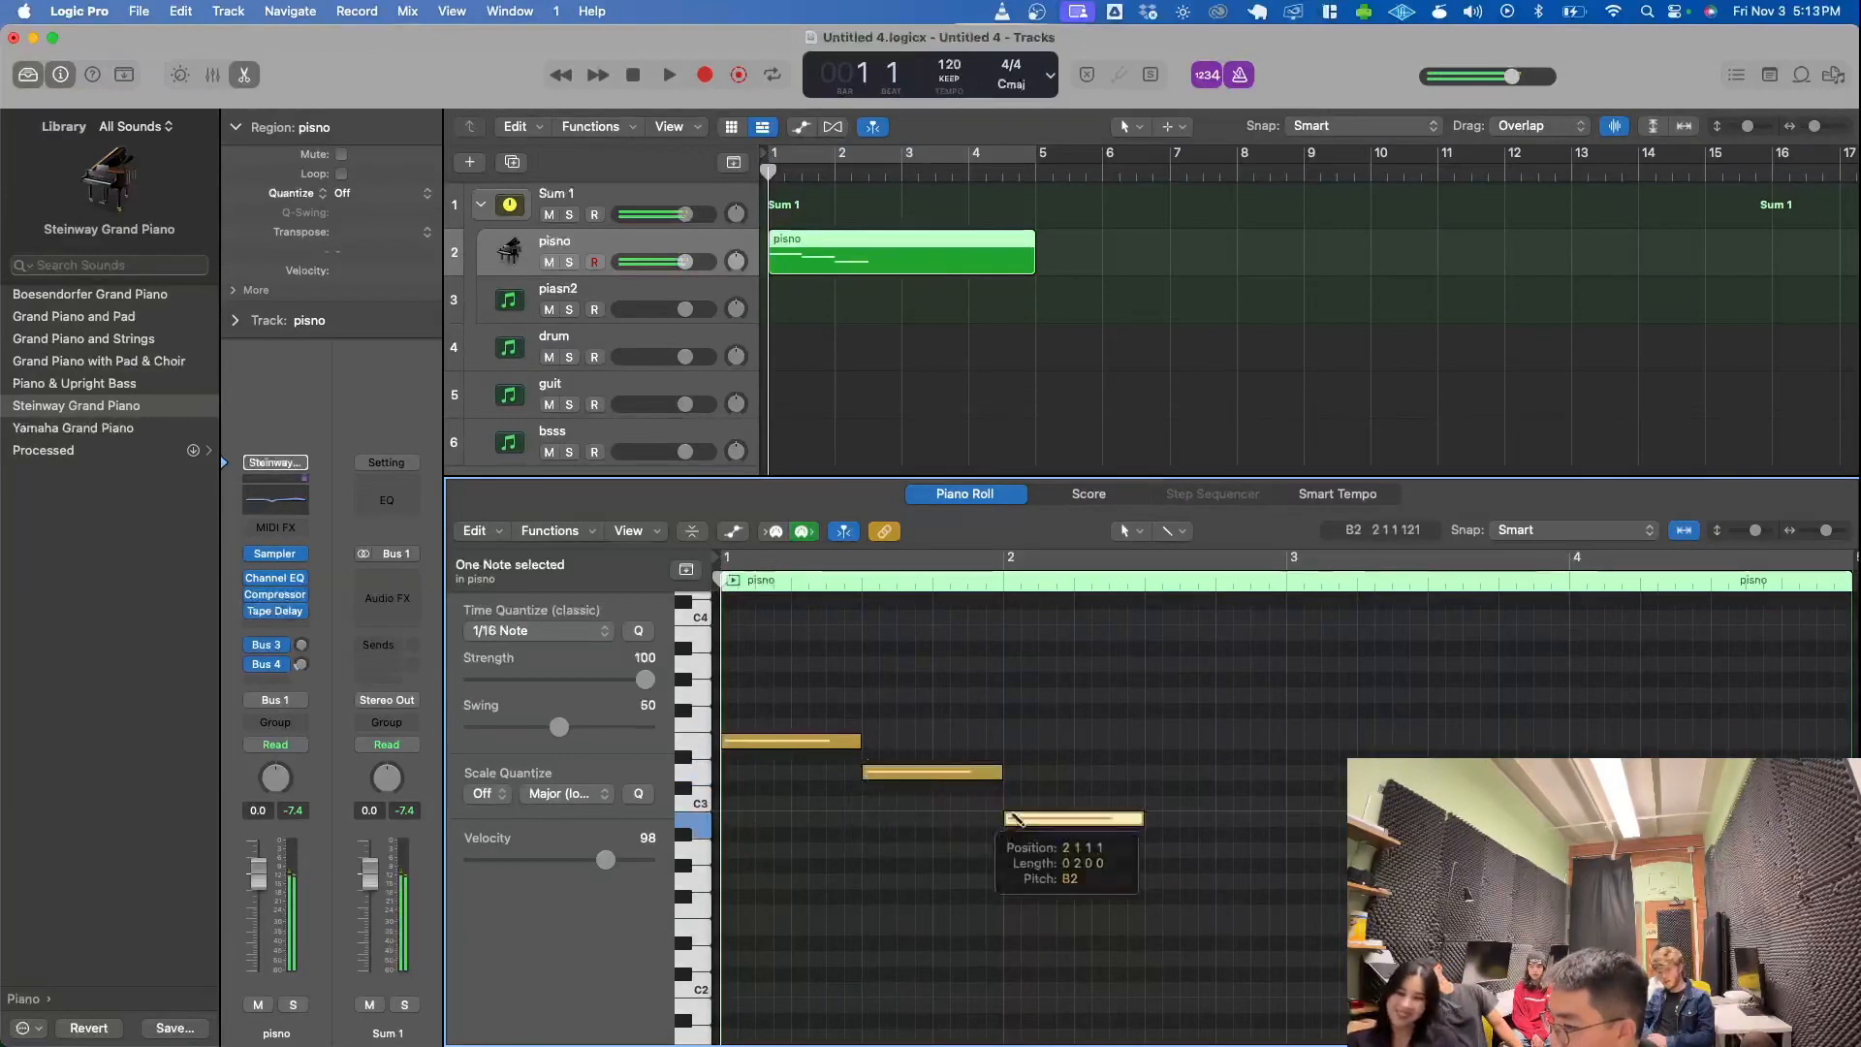
left_click_drag(1013, 818, 1014, 804)
- Copy the three notes E3, D3 and C3 and paste them starting at bar 3
left_click_drag(791, 676, 1103, 896)
key("super+c")
key("super+v")
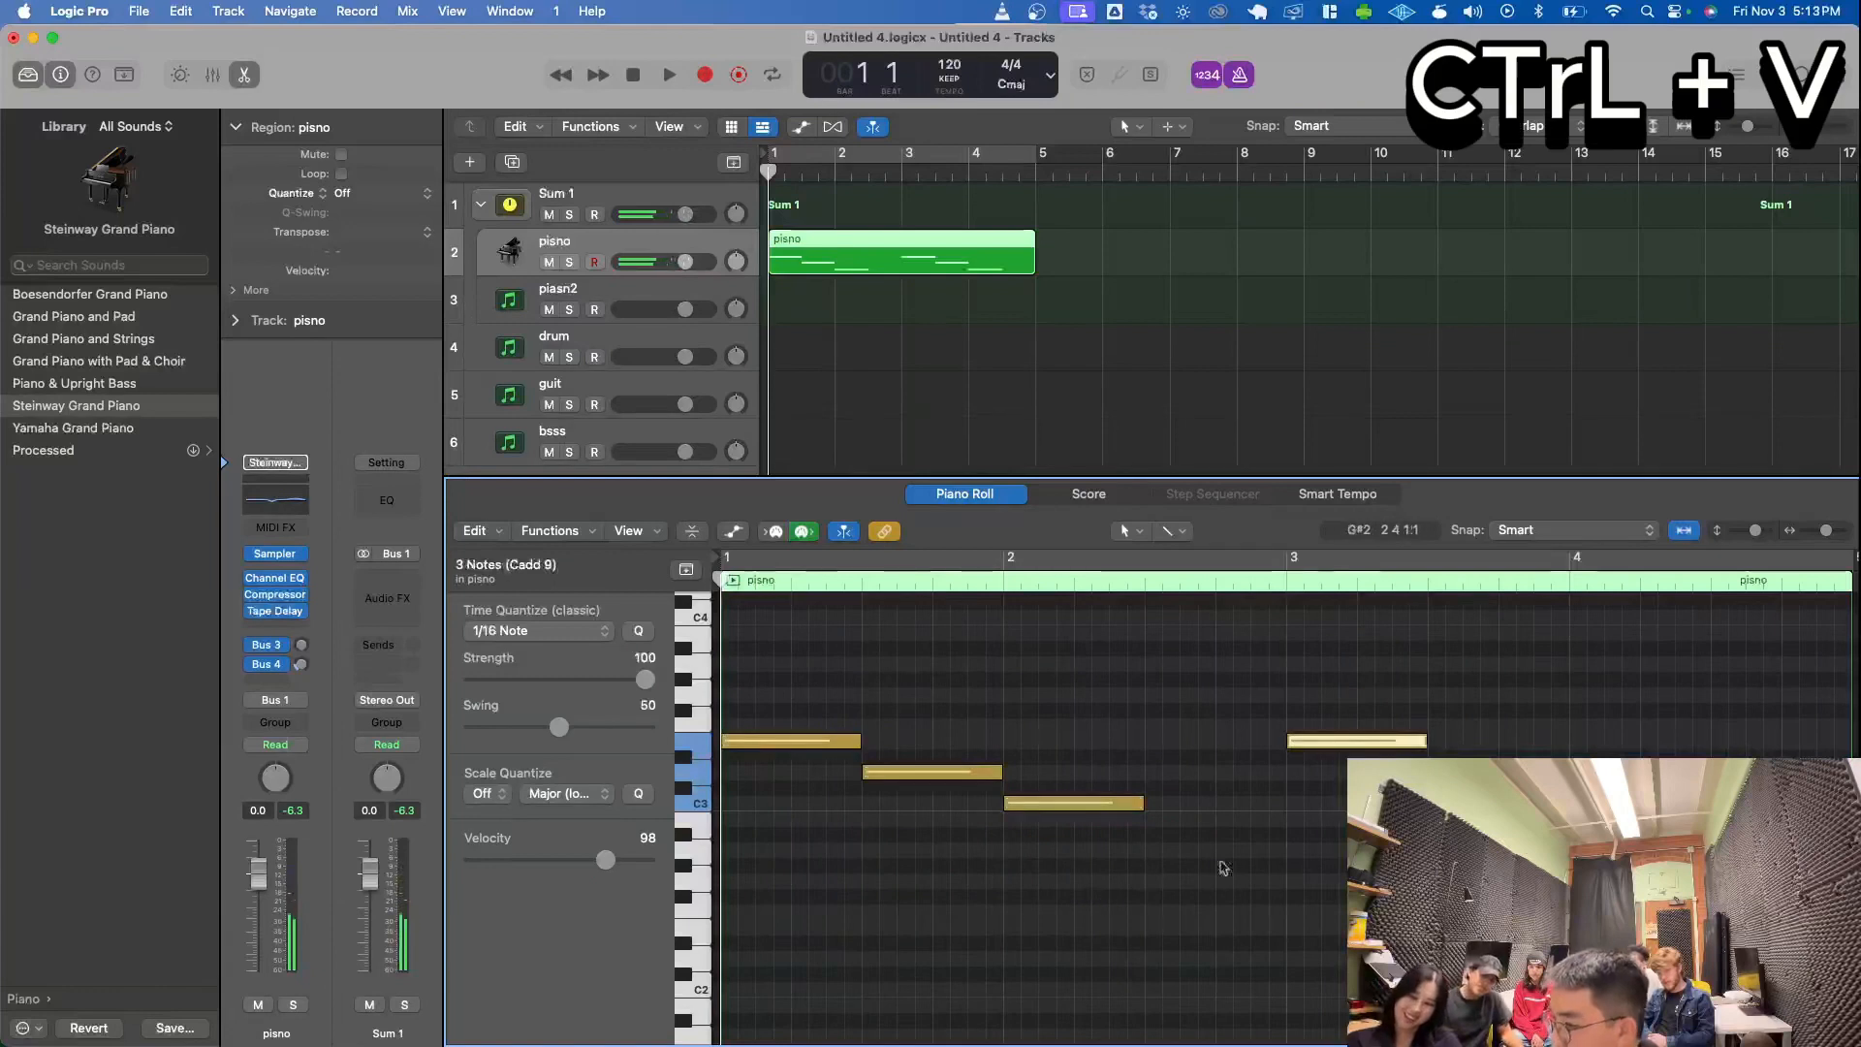
- Delete the pasted notes from bar 3 onward, keeping the original three
left_click(1326, 745)
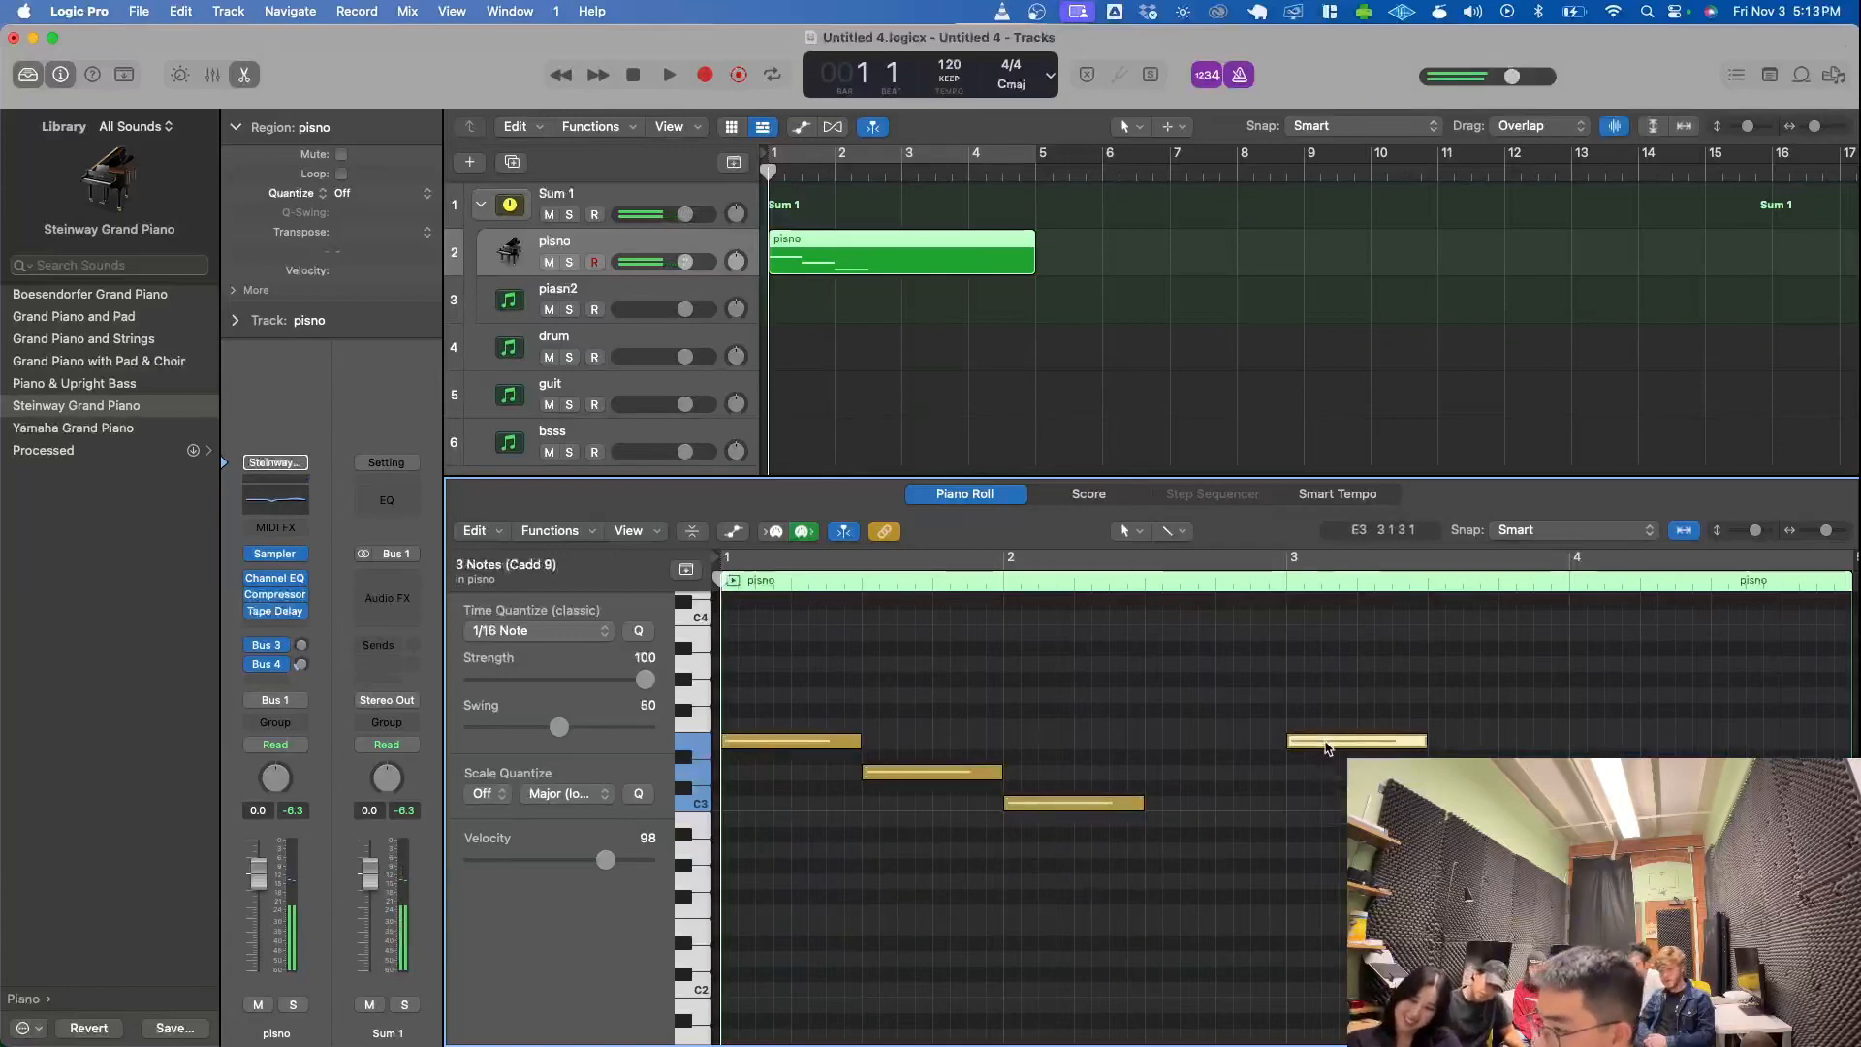
key("BackSpace")
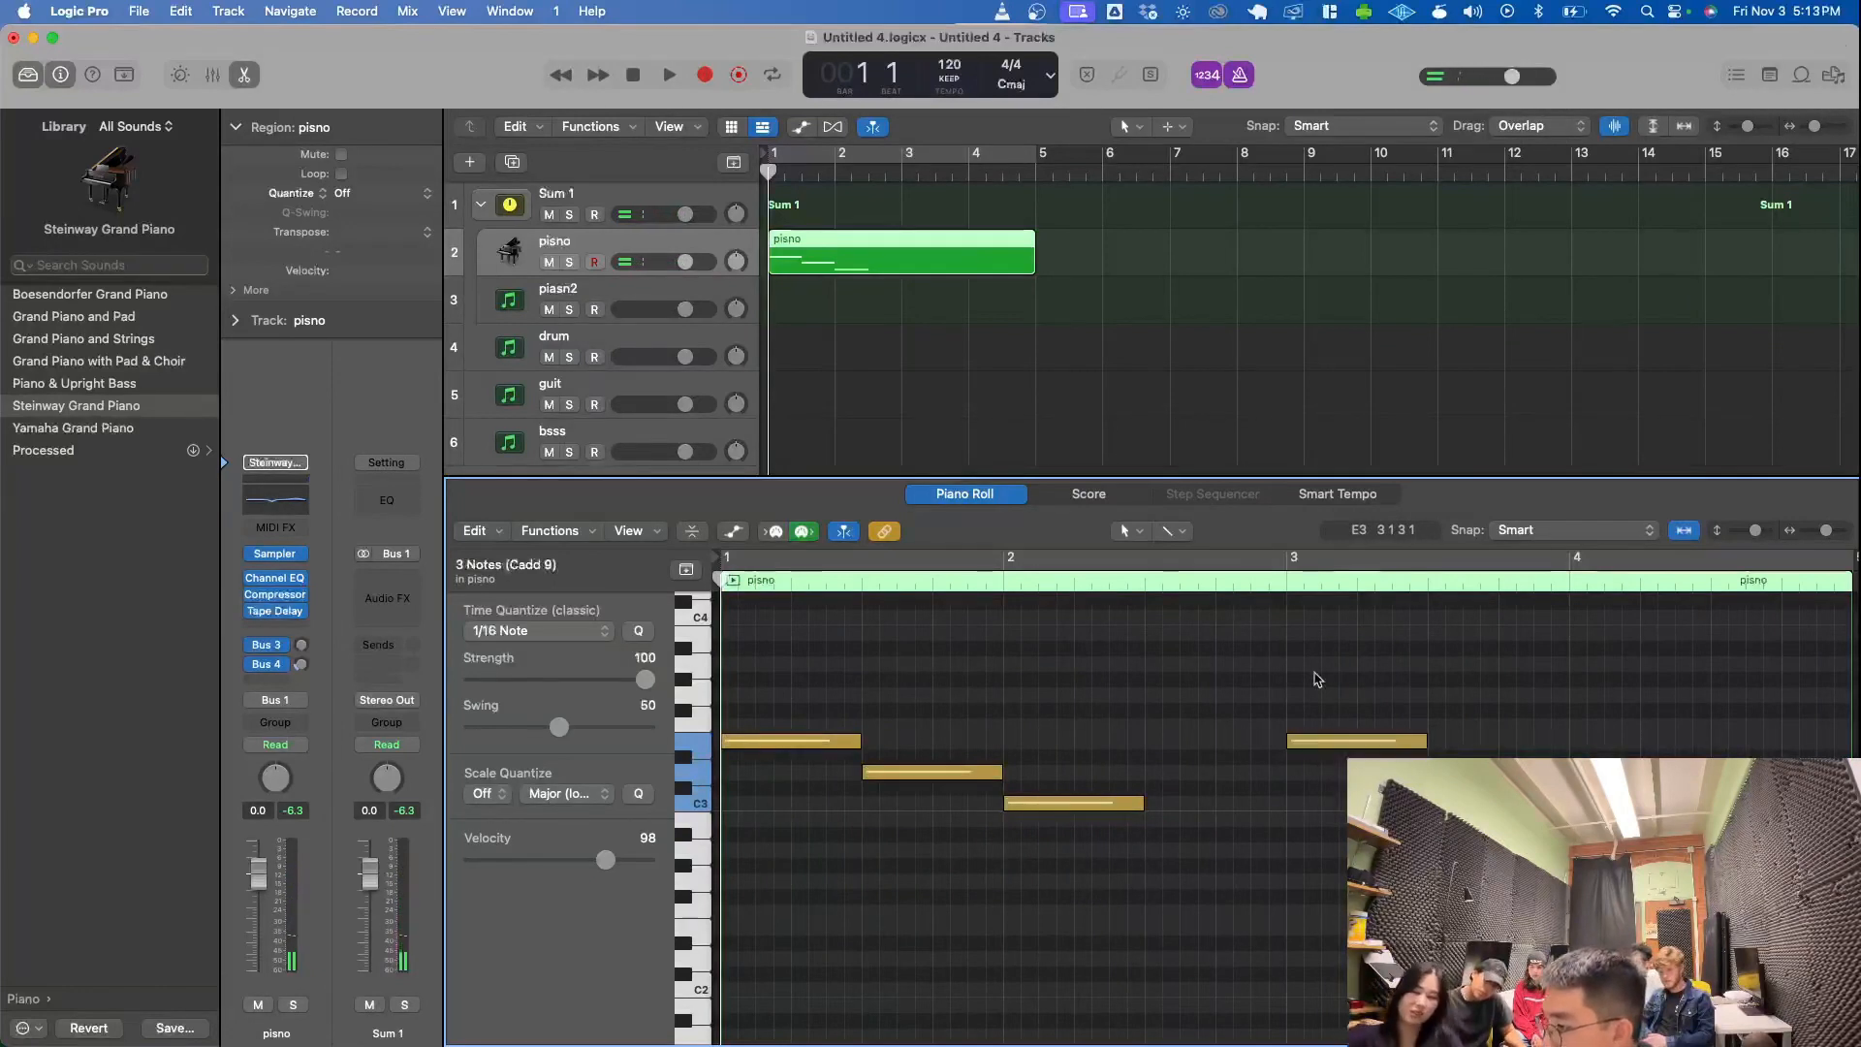
left_click_drag(1312, 677, 1651, 931)
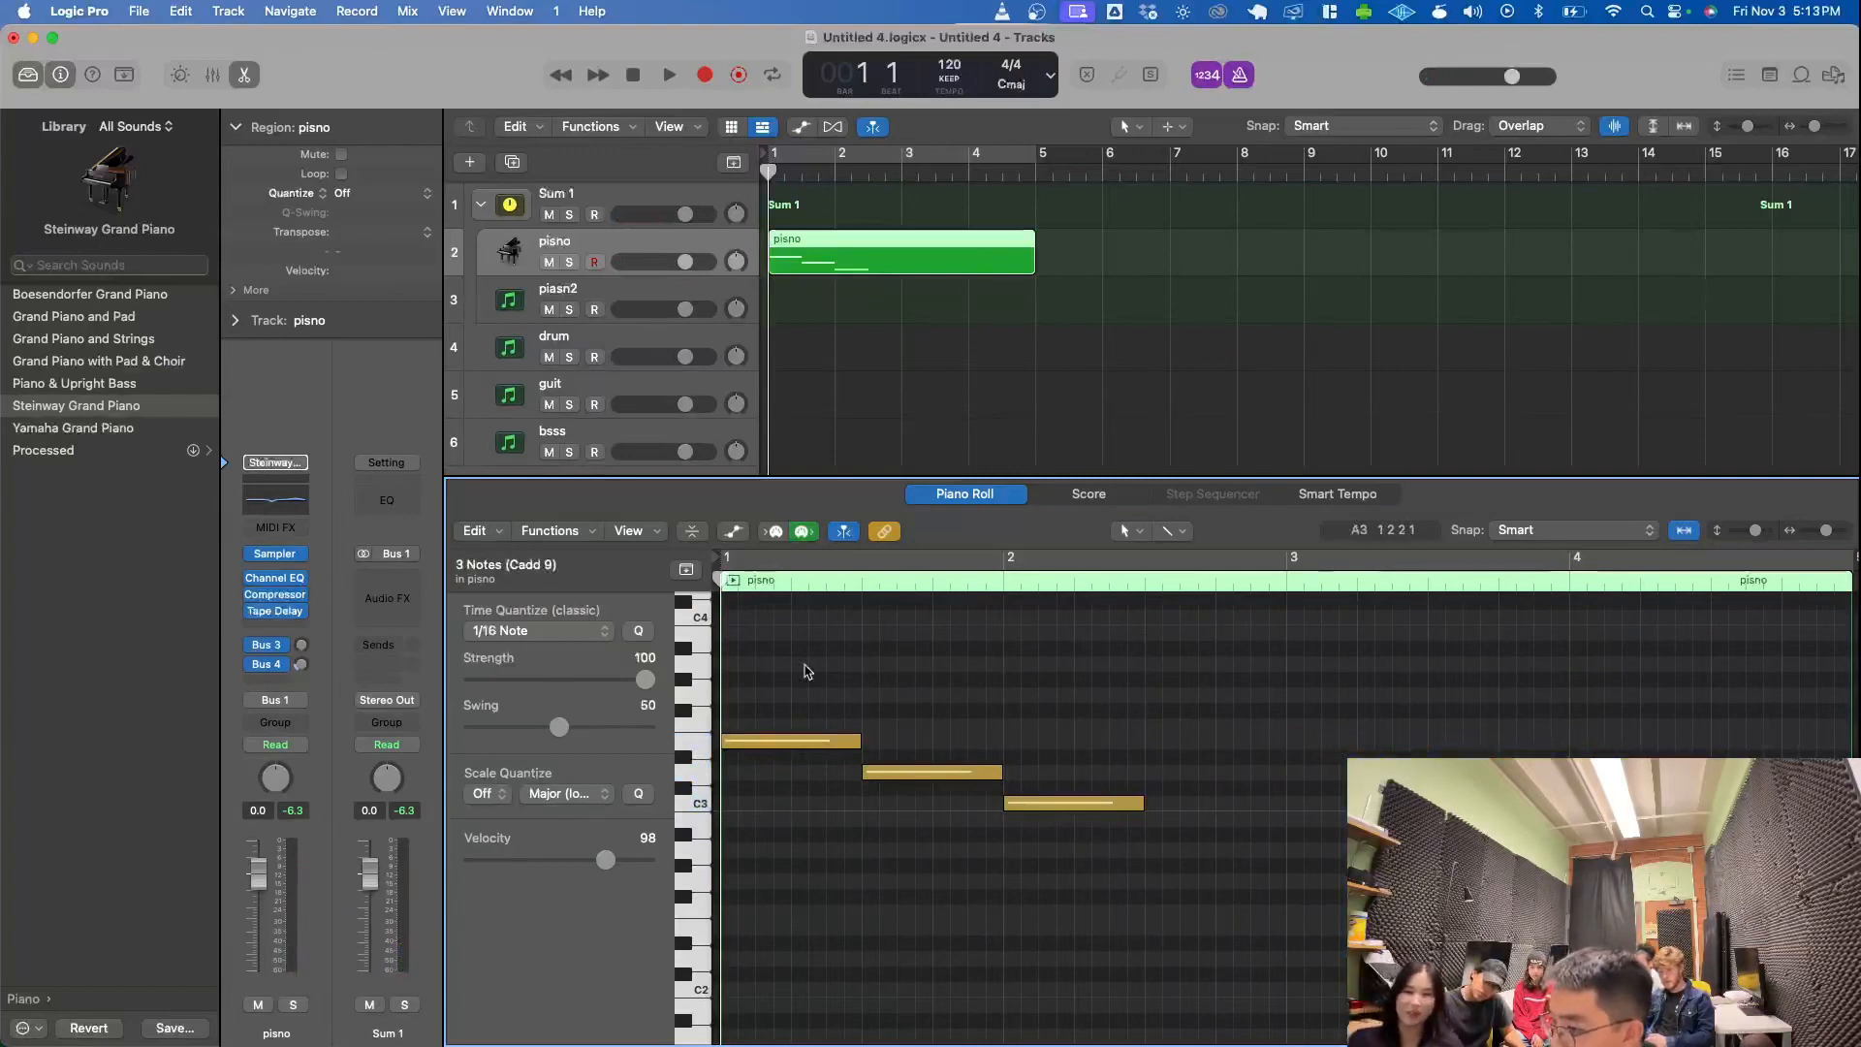
- Move the playhead to about bar 3 and shorten the cycle range to bars 1 to 3
scroll(884, 212, "up", 5)
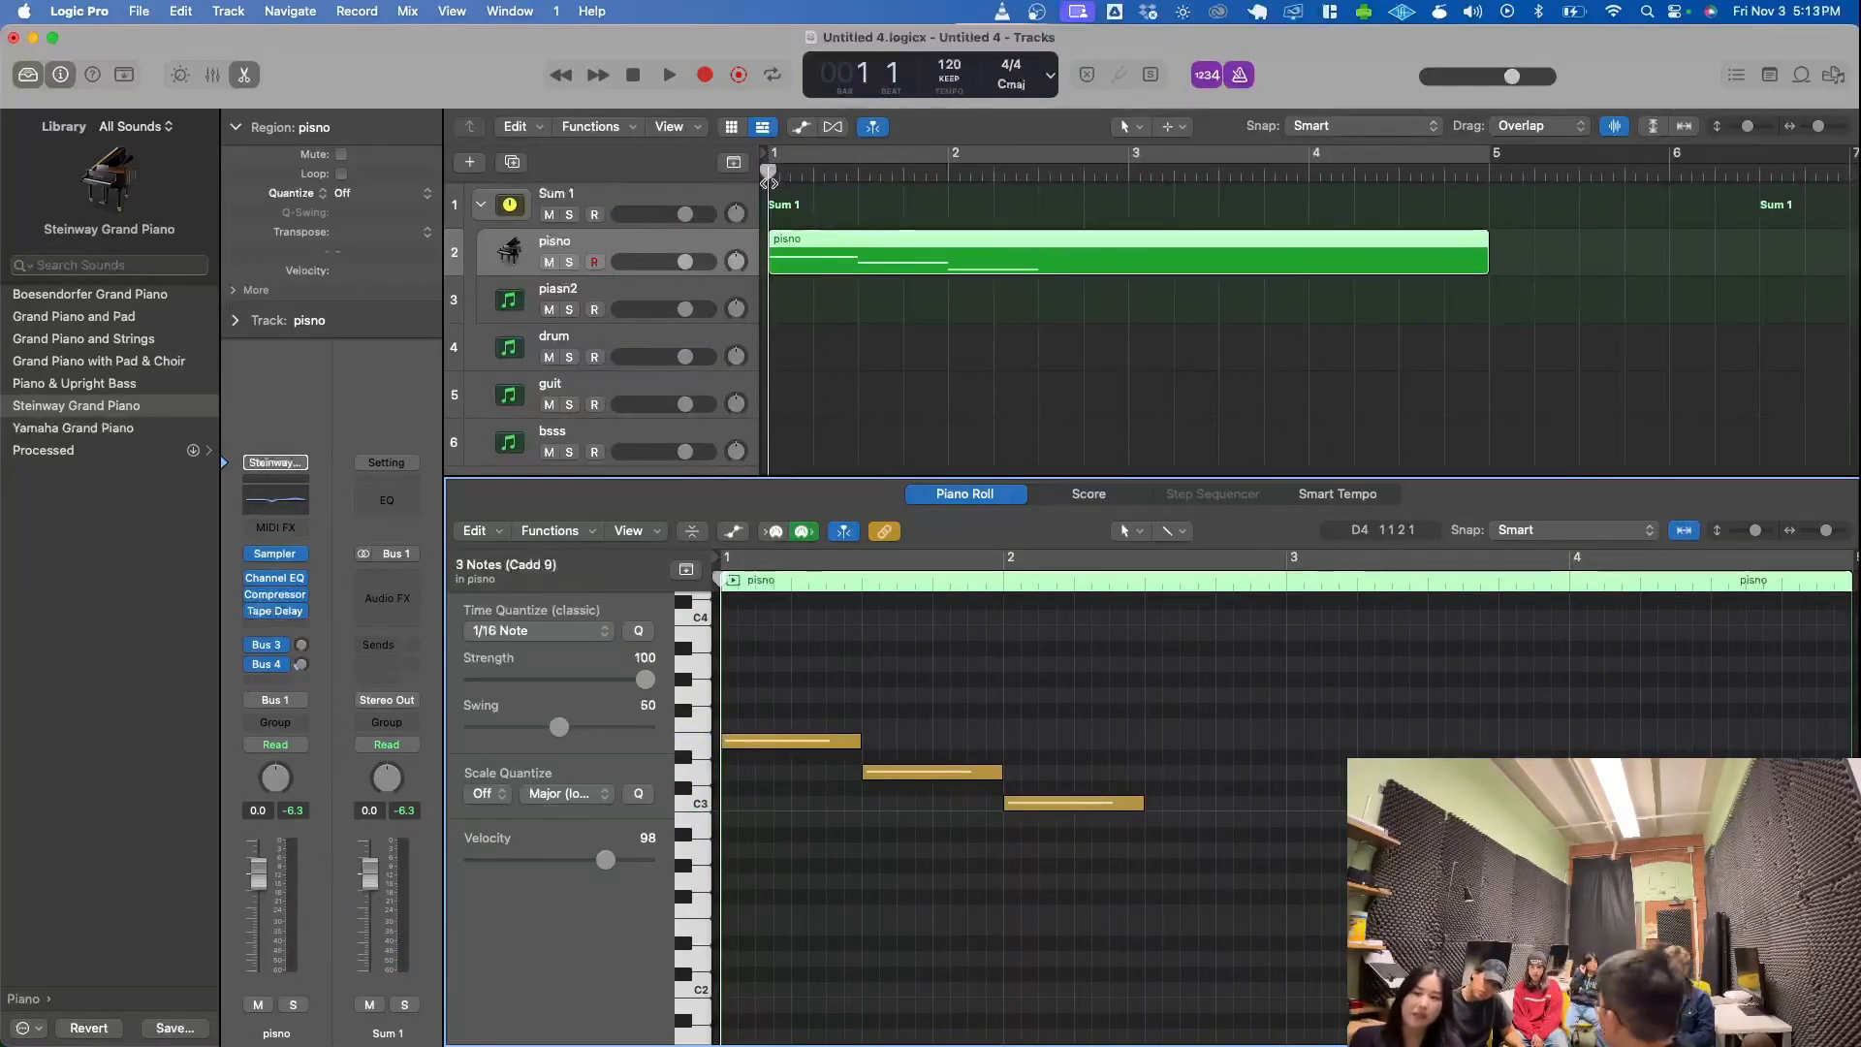
left_click_drag(769, 174, 1167, 118)
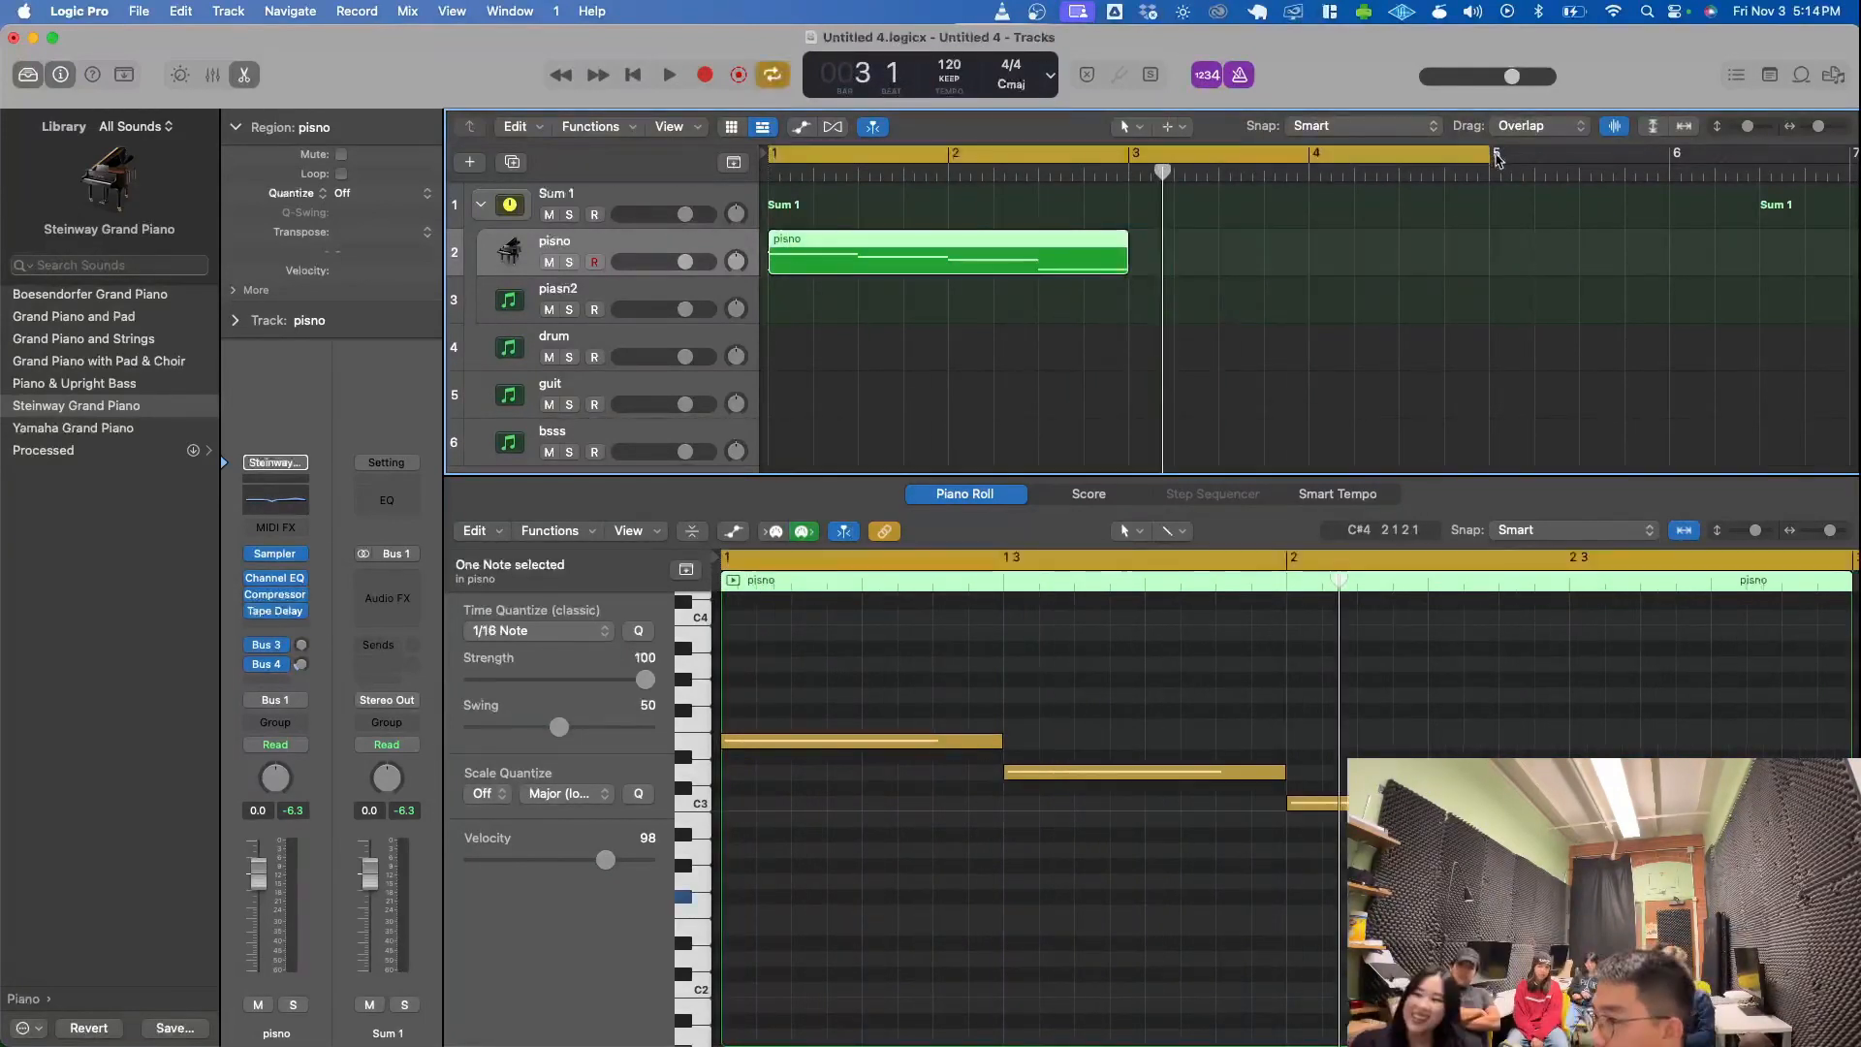
left_click(1453, 159)
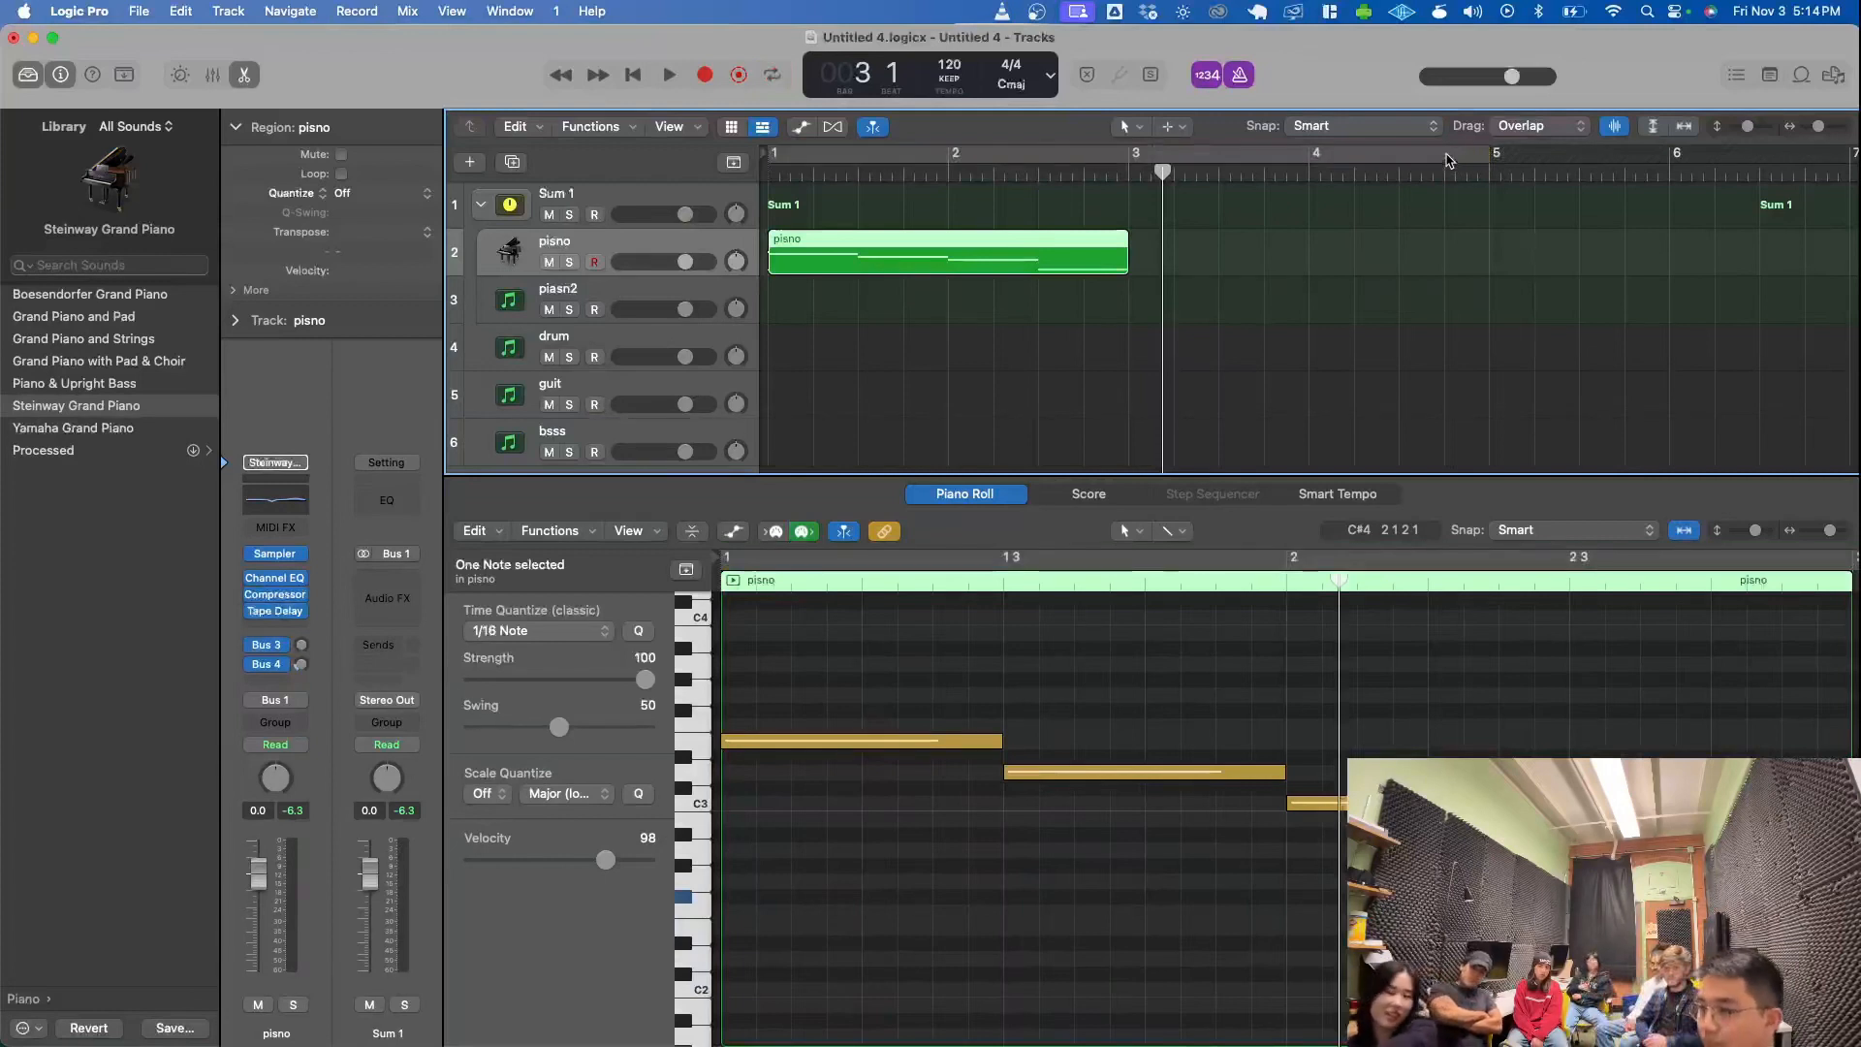
left_click(1449, 160)
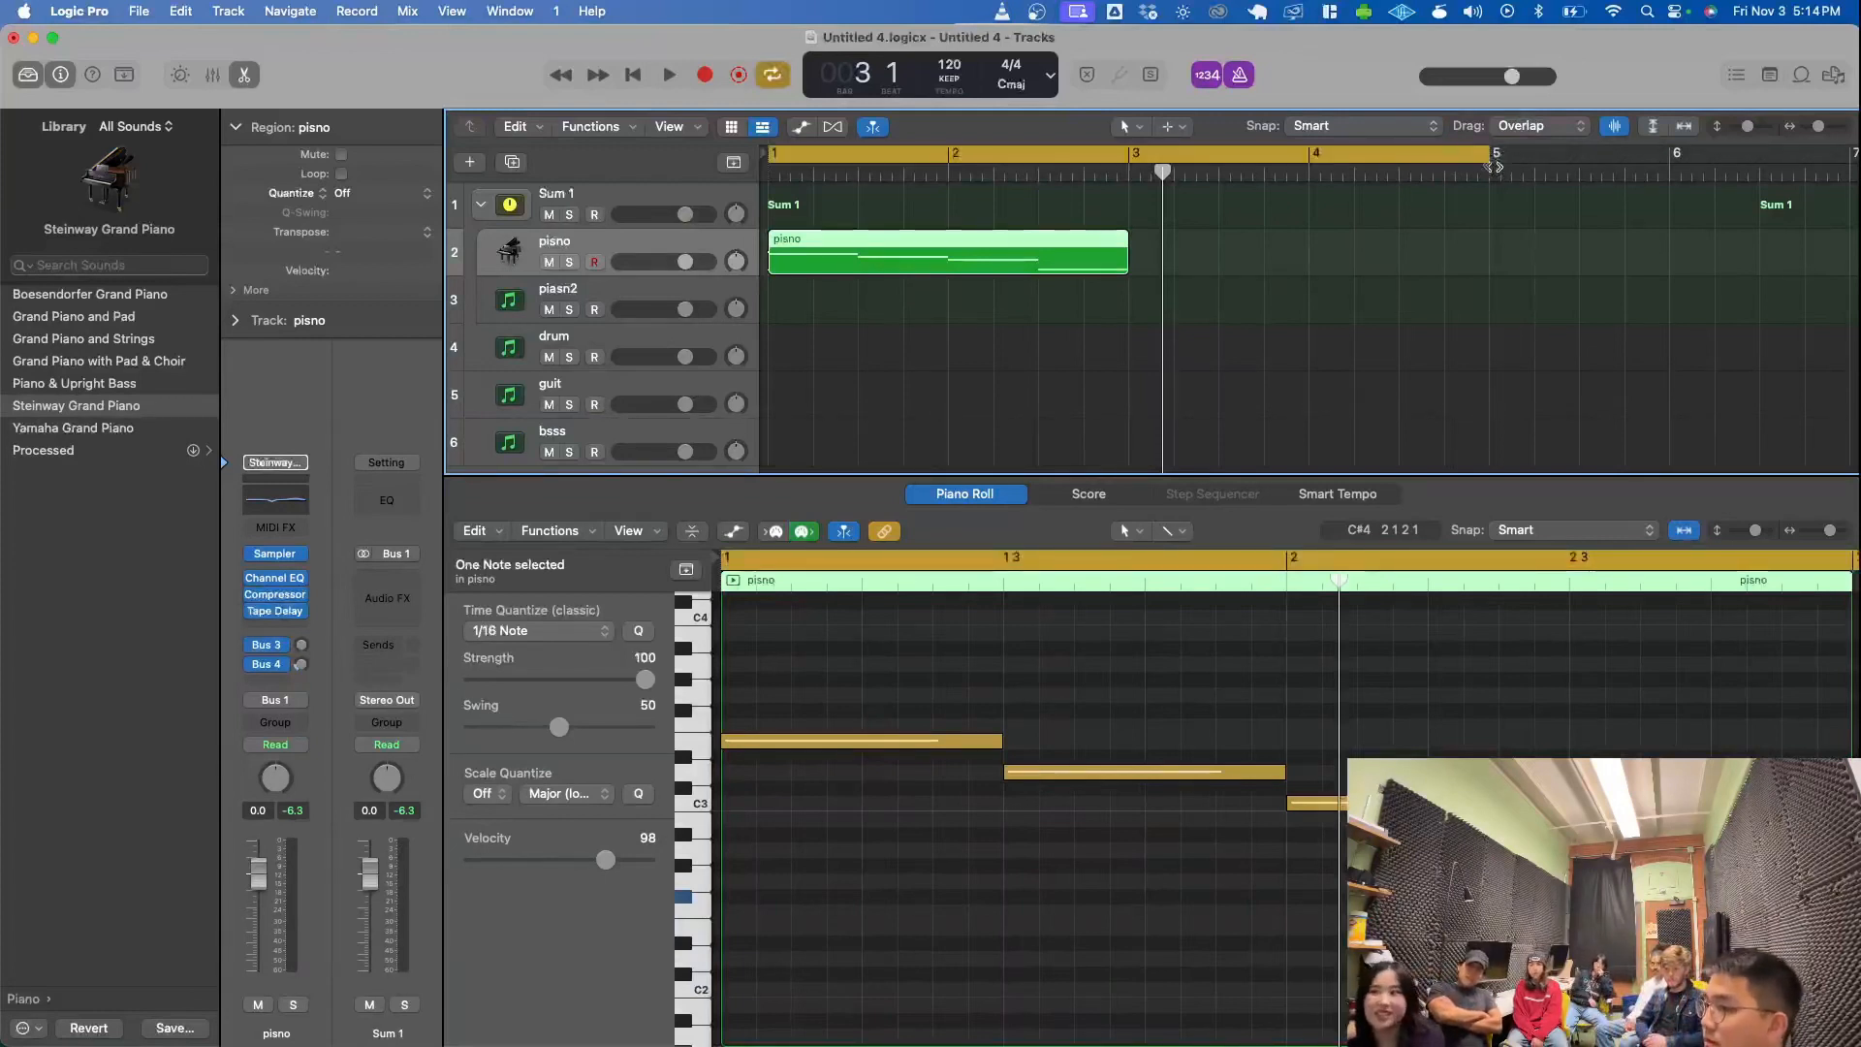
left_click_drag(1492, 159, 1129, 162)
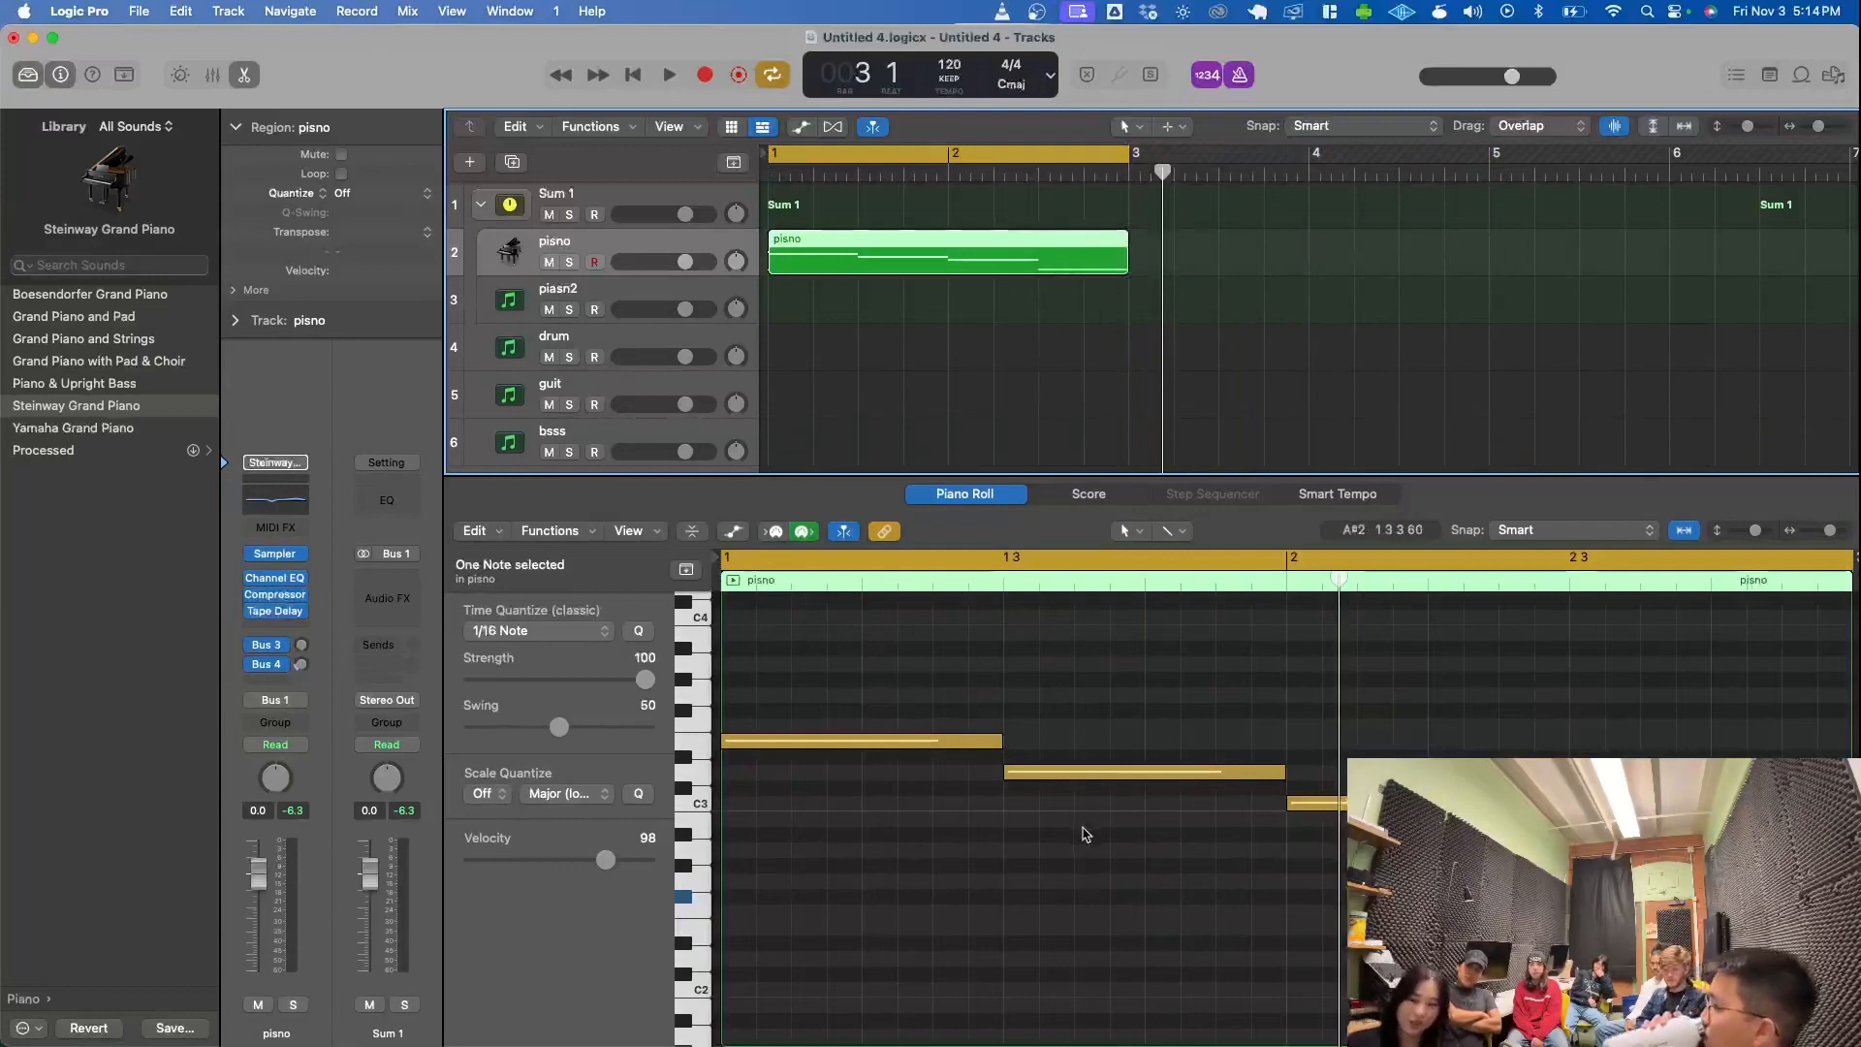
- Play back the pisno region within the cycle range from bar 1 and stop playback
scroll(1084, 831, "up", 1)
scroll(1068, 808, "down", 1)
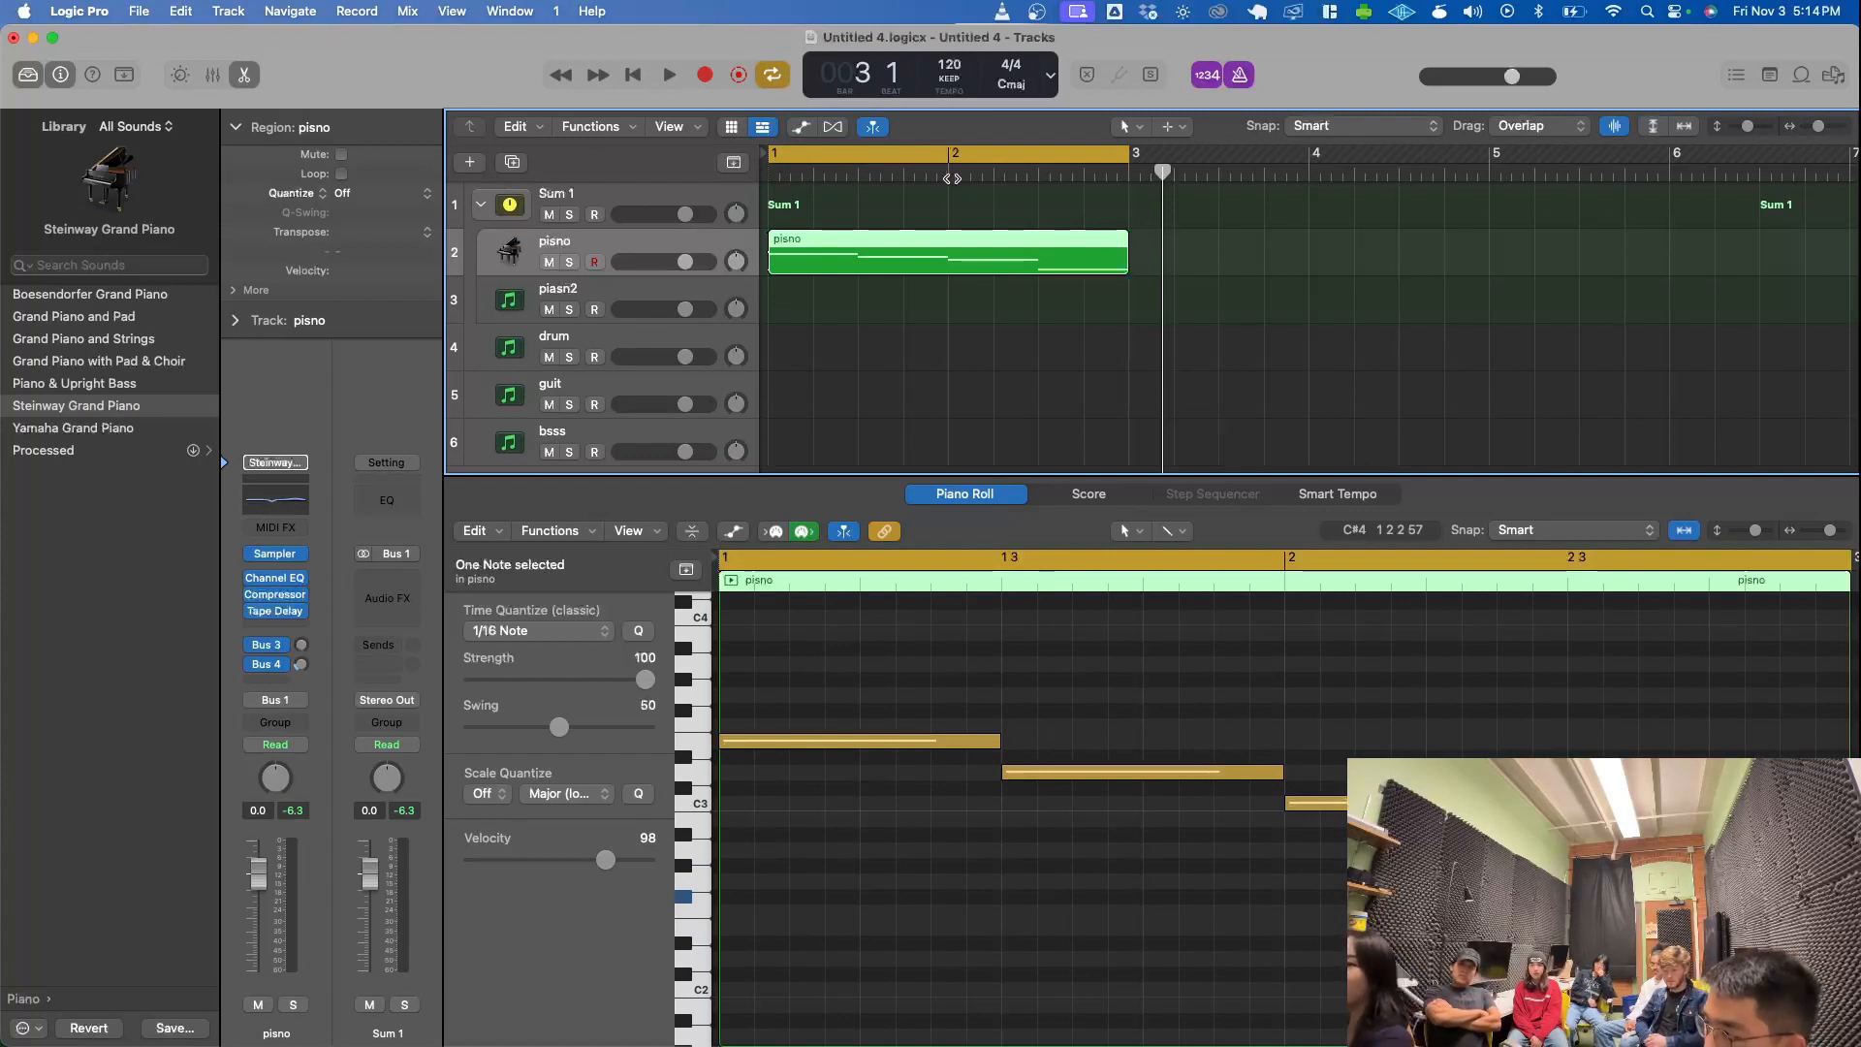
key("space")
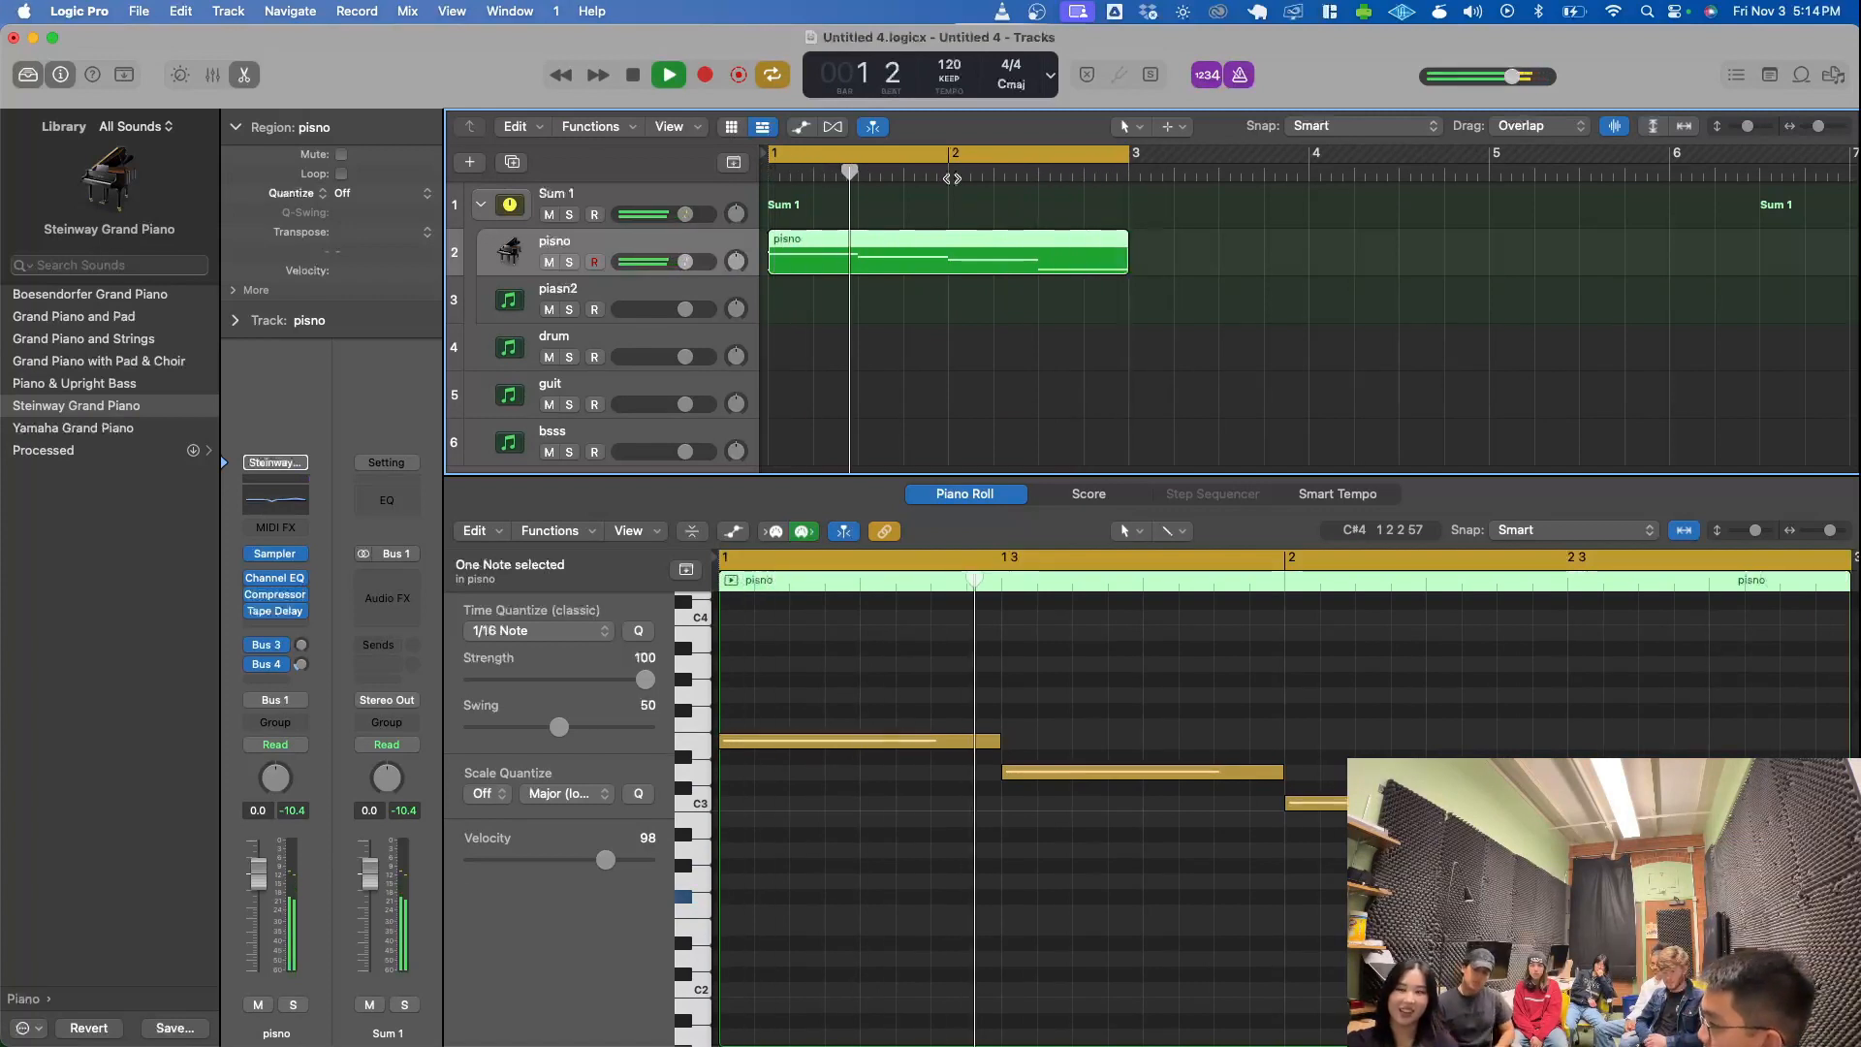
key("space")
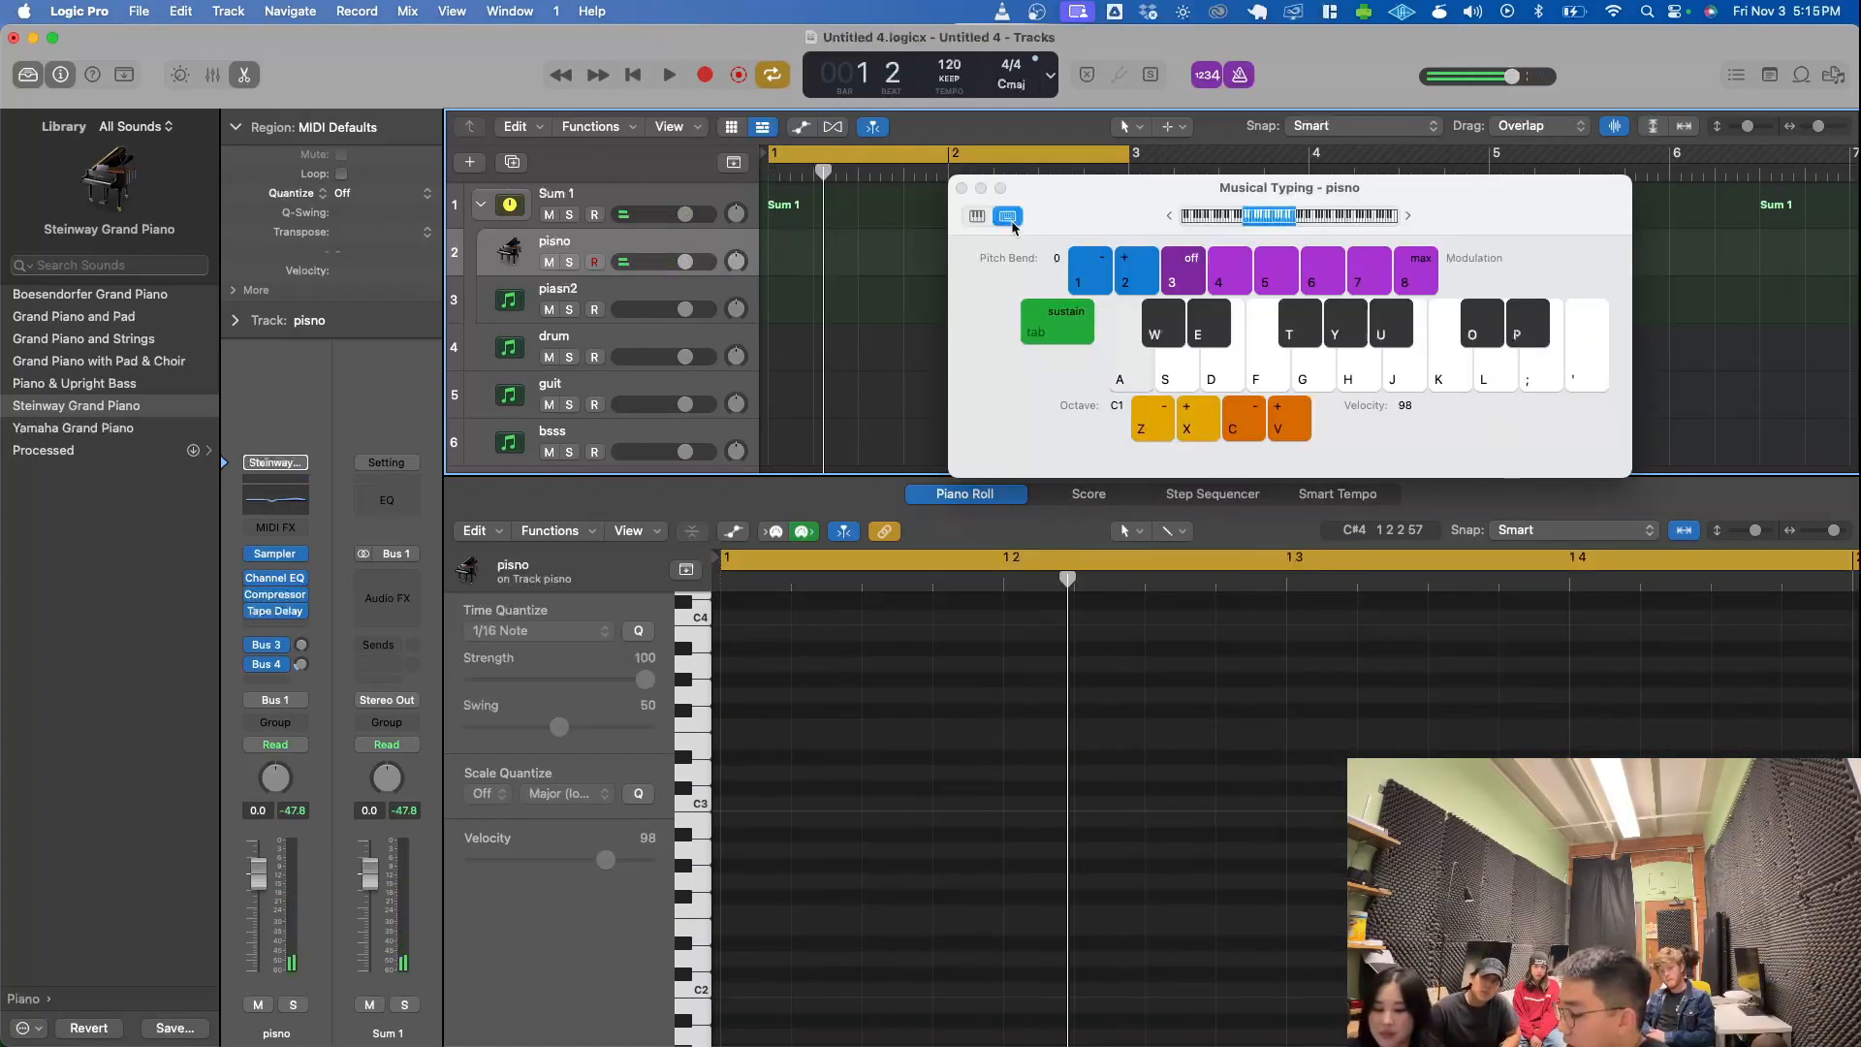
- Play test notes on the Musical Typing keyboard at octave C1 and move its window lower over the editor
key("d")
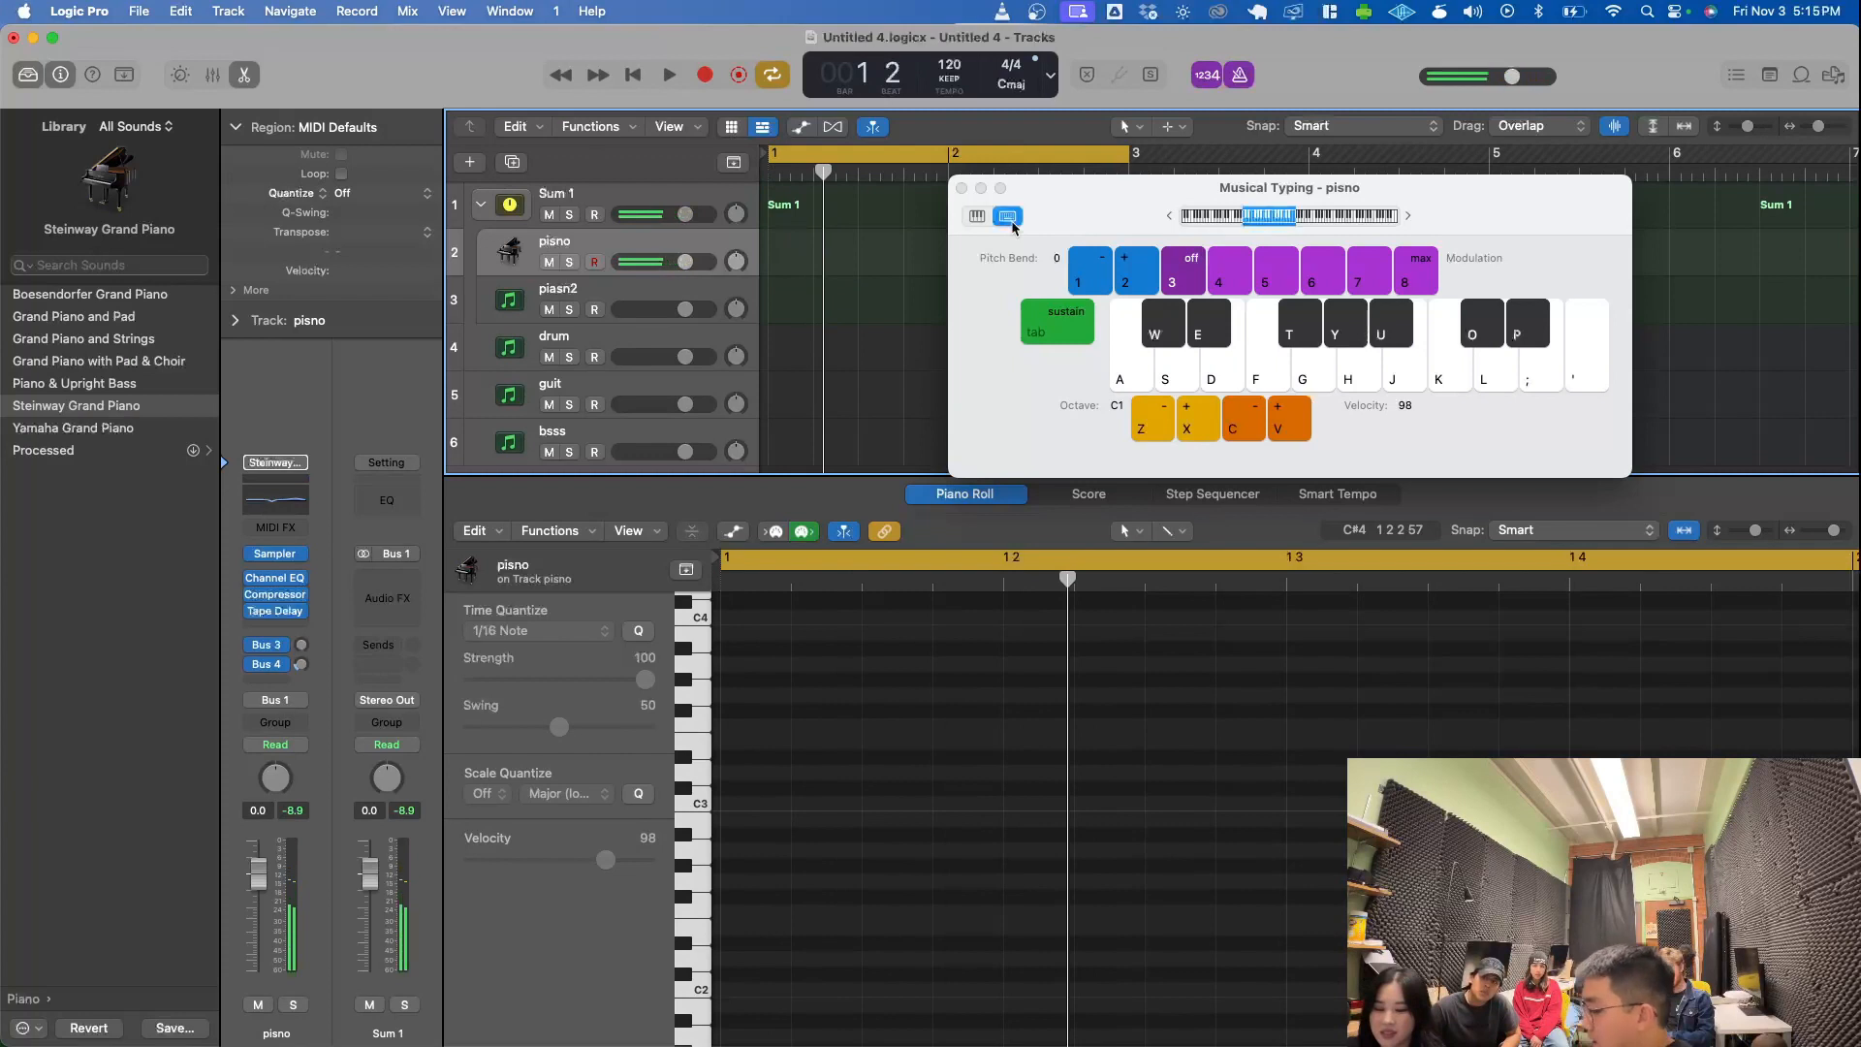
key("a")
key("d")
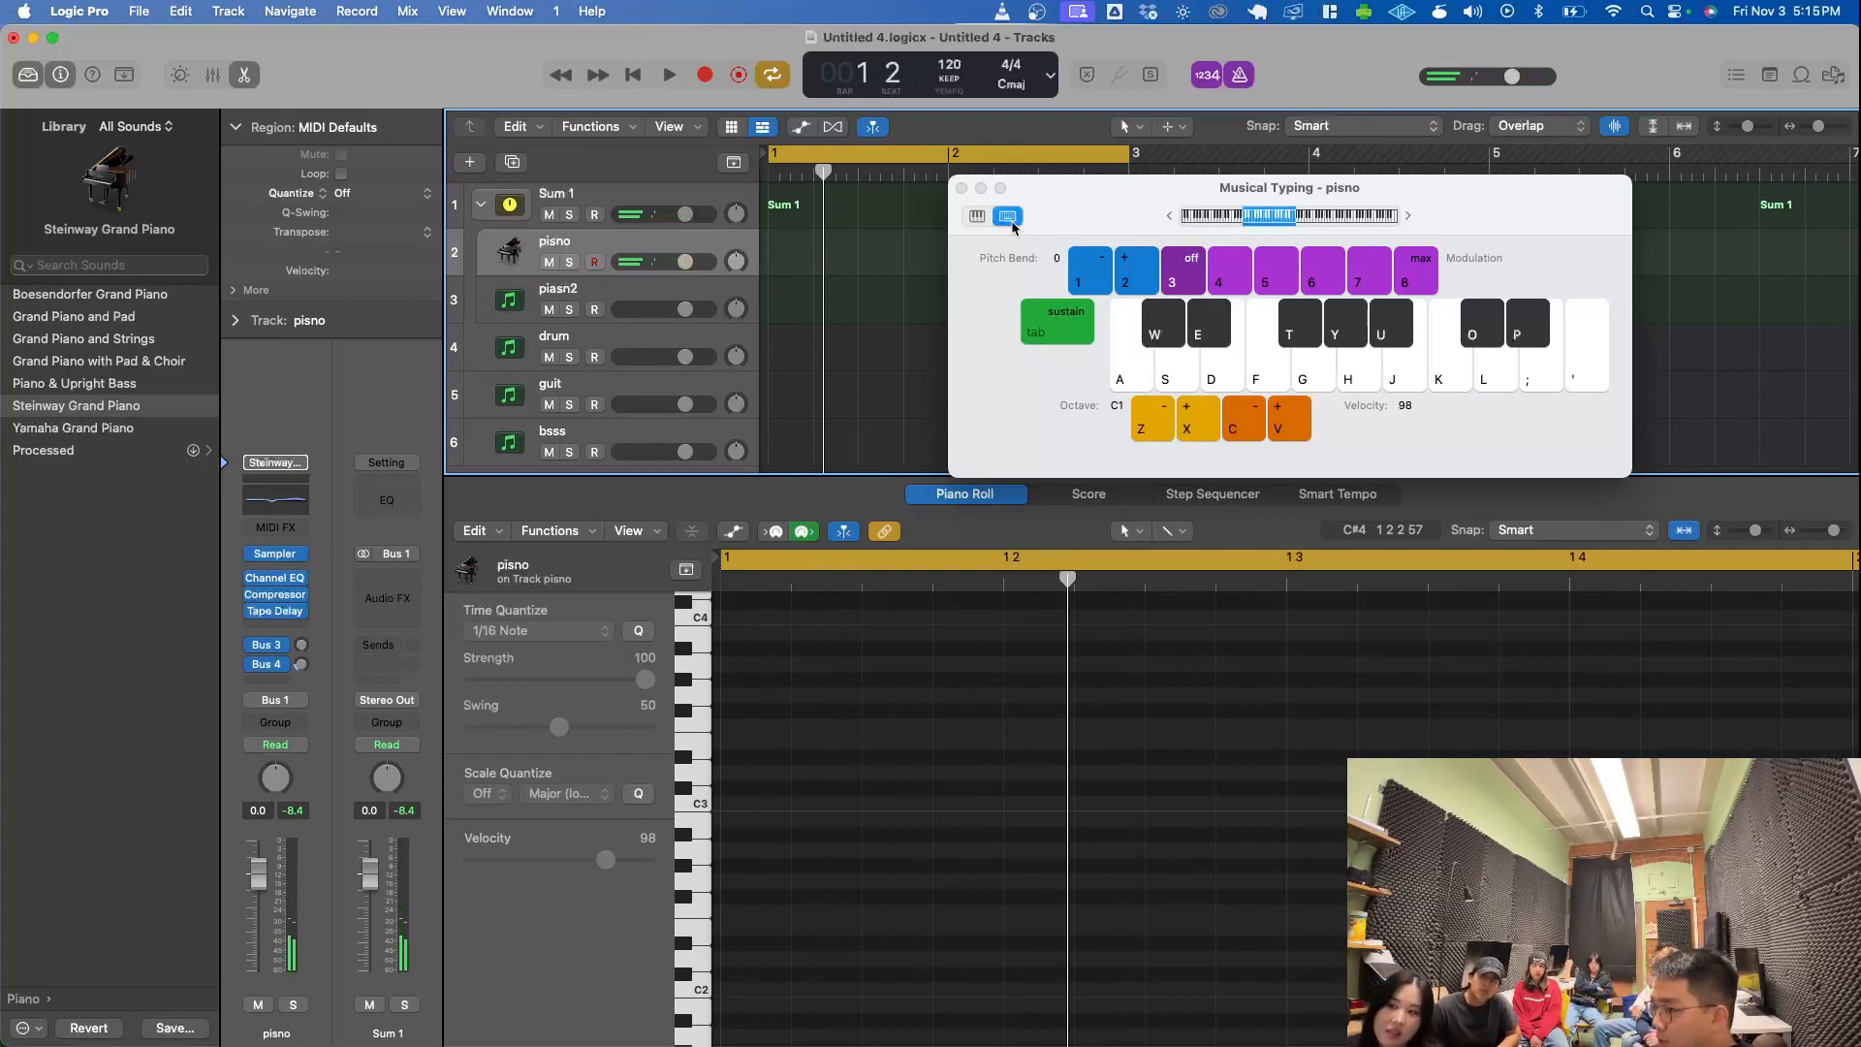
left_click_drag(1130, 215, 943, 401)
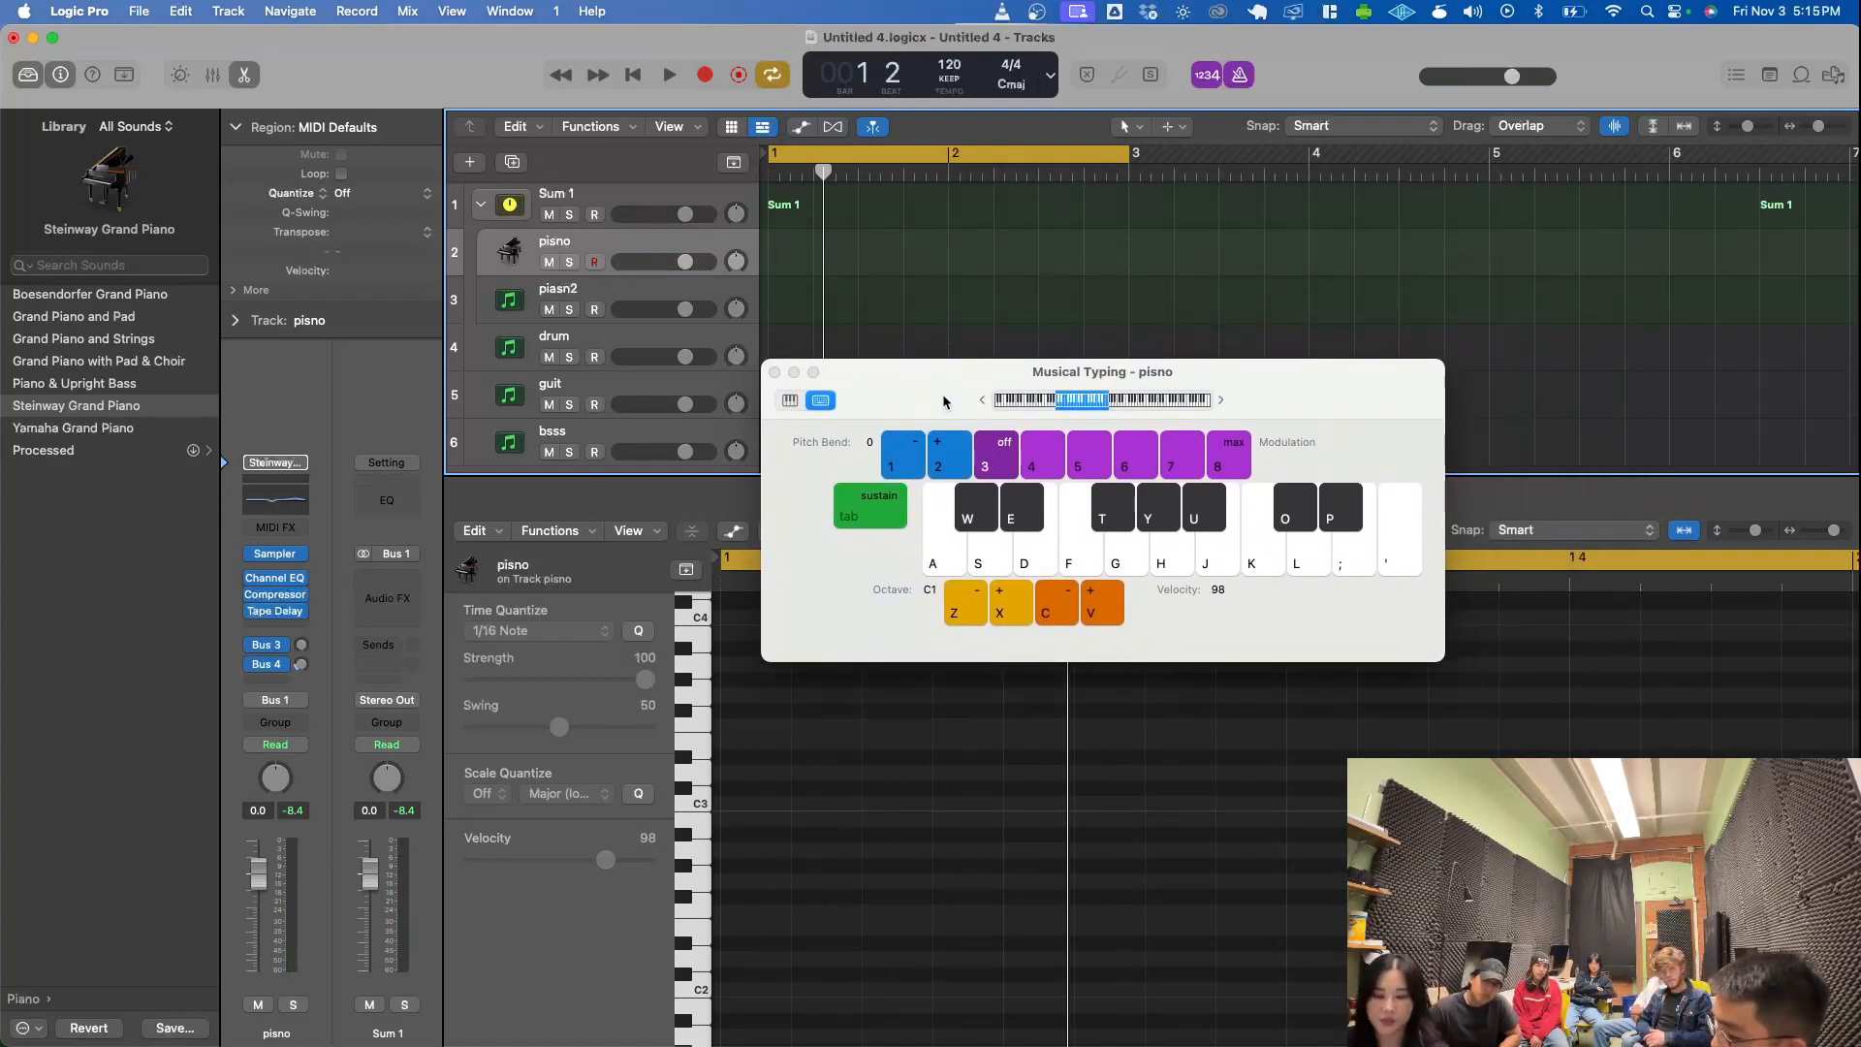
key("a")
key("d")
key("a")
key("j")
key("s")
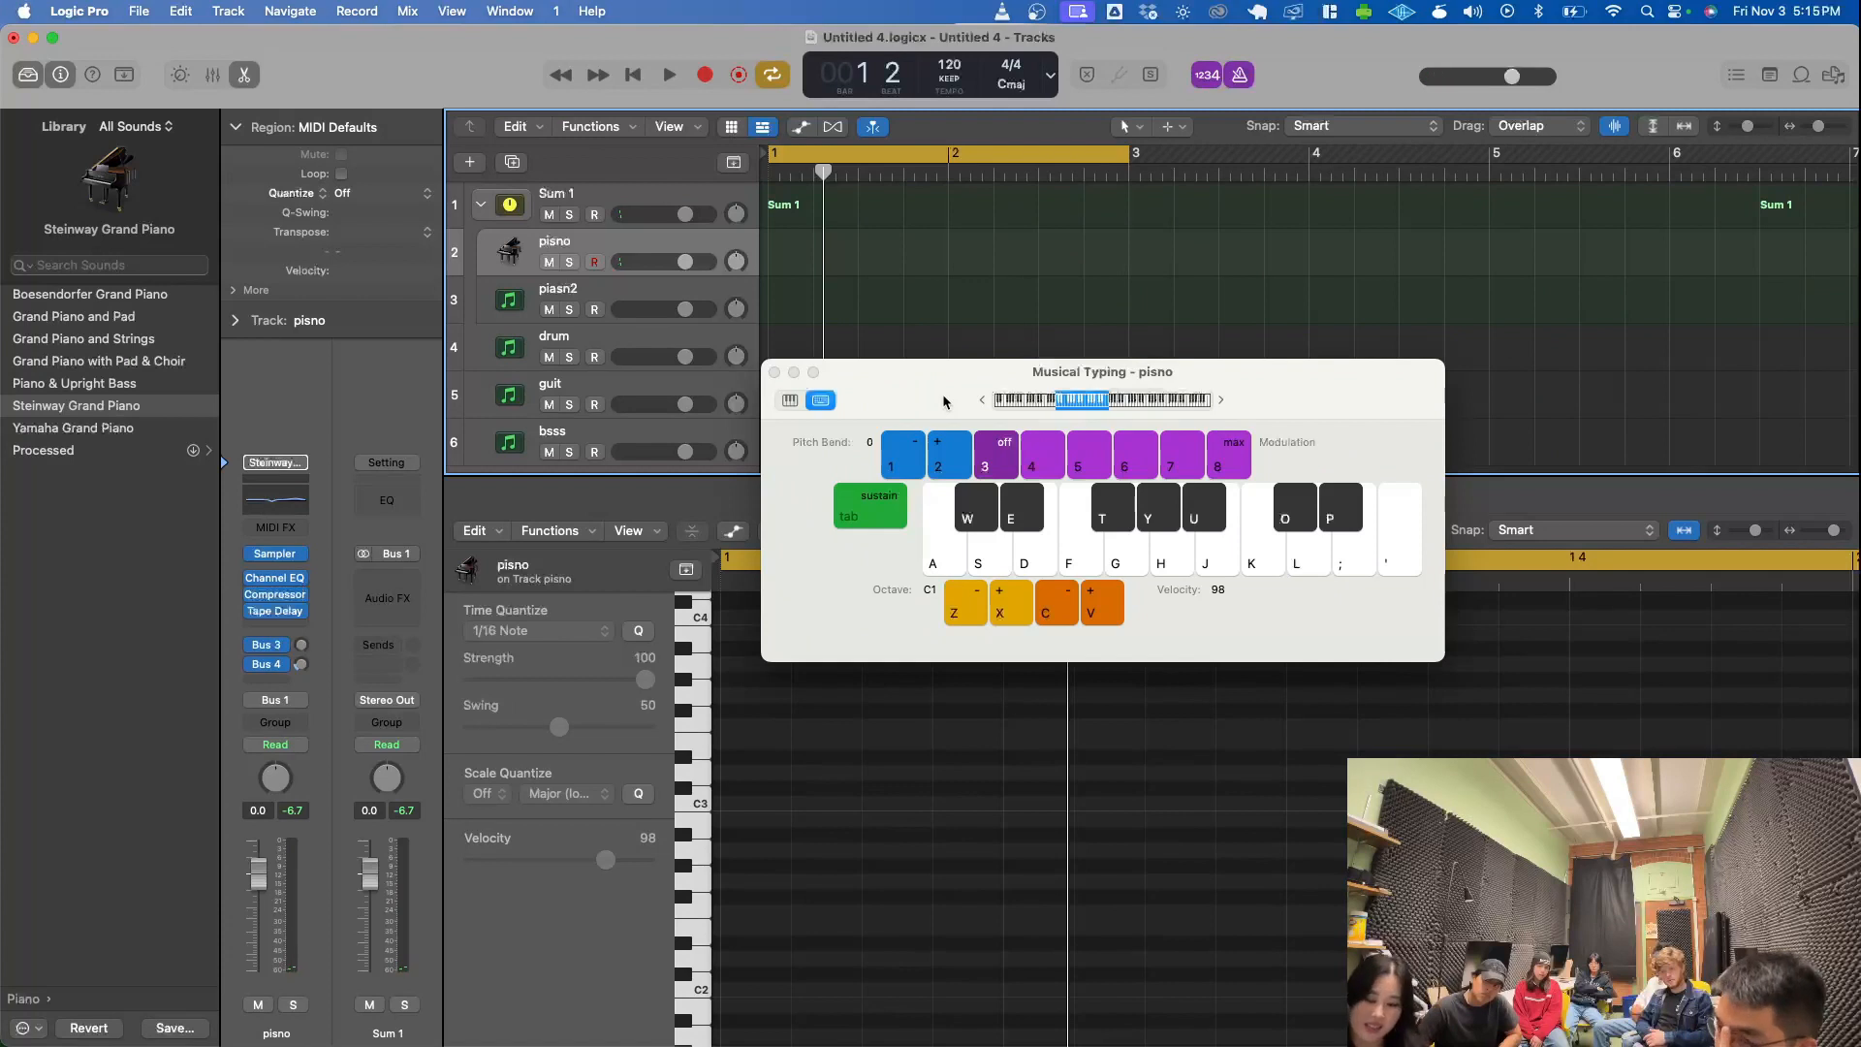
- Raise the Musical Typing octave to C2 and on to C3, playing test notes at each, and hide the Inspector
key("x")
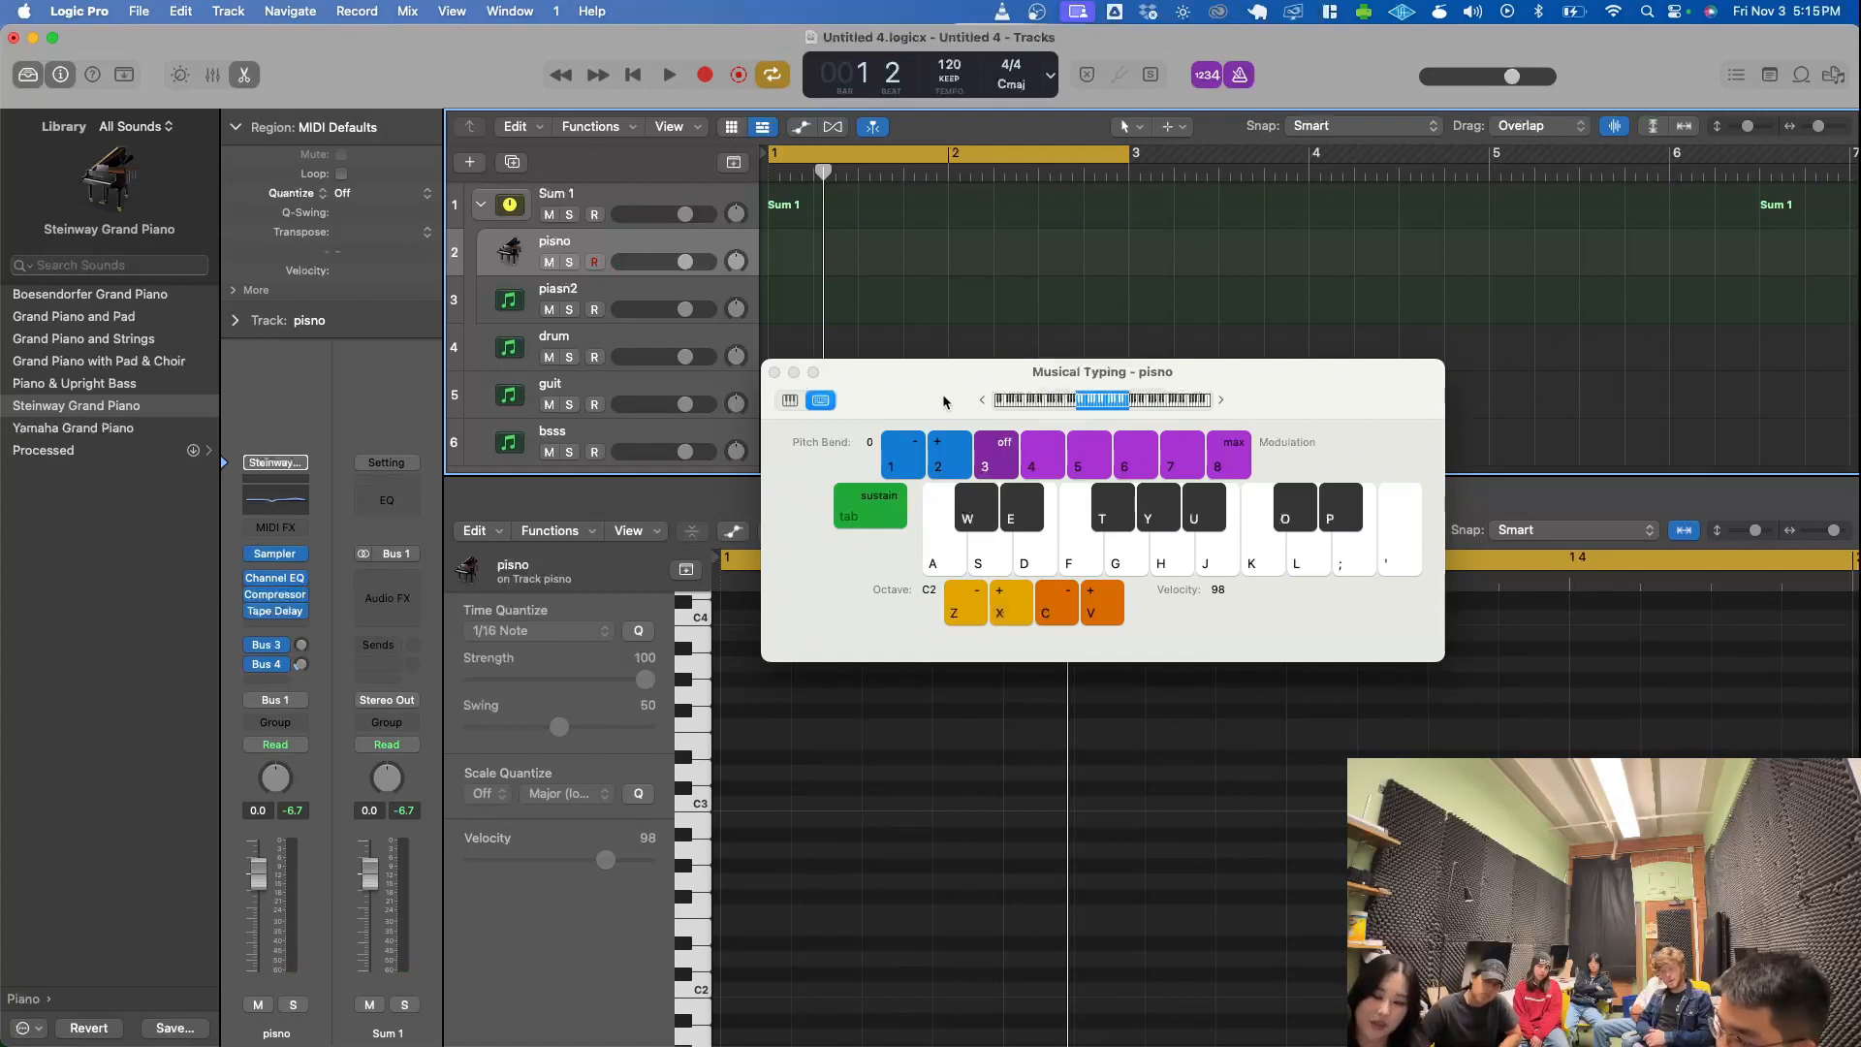
key("a")
key("h")
key("j")
key("d")
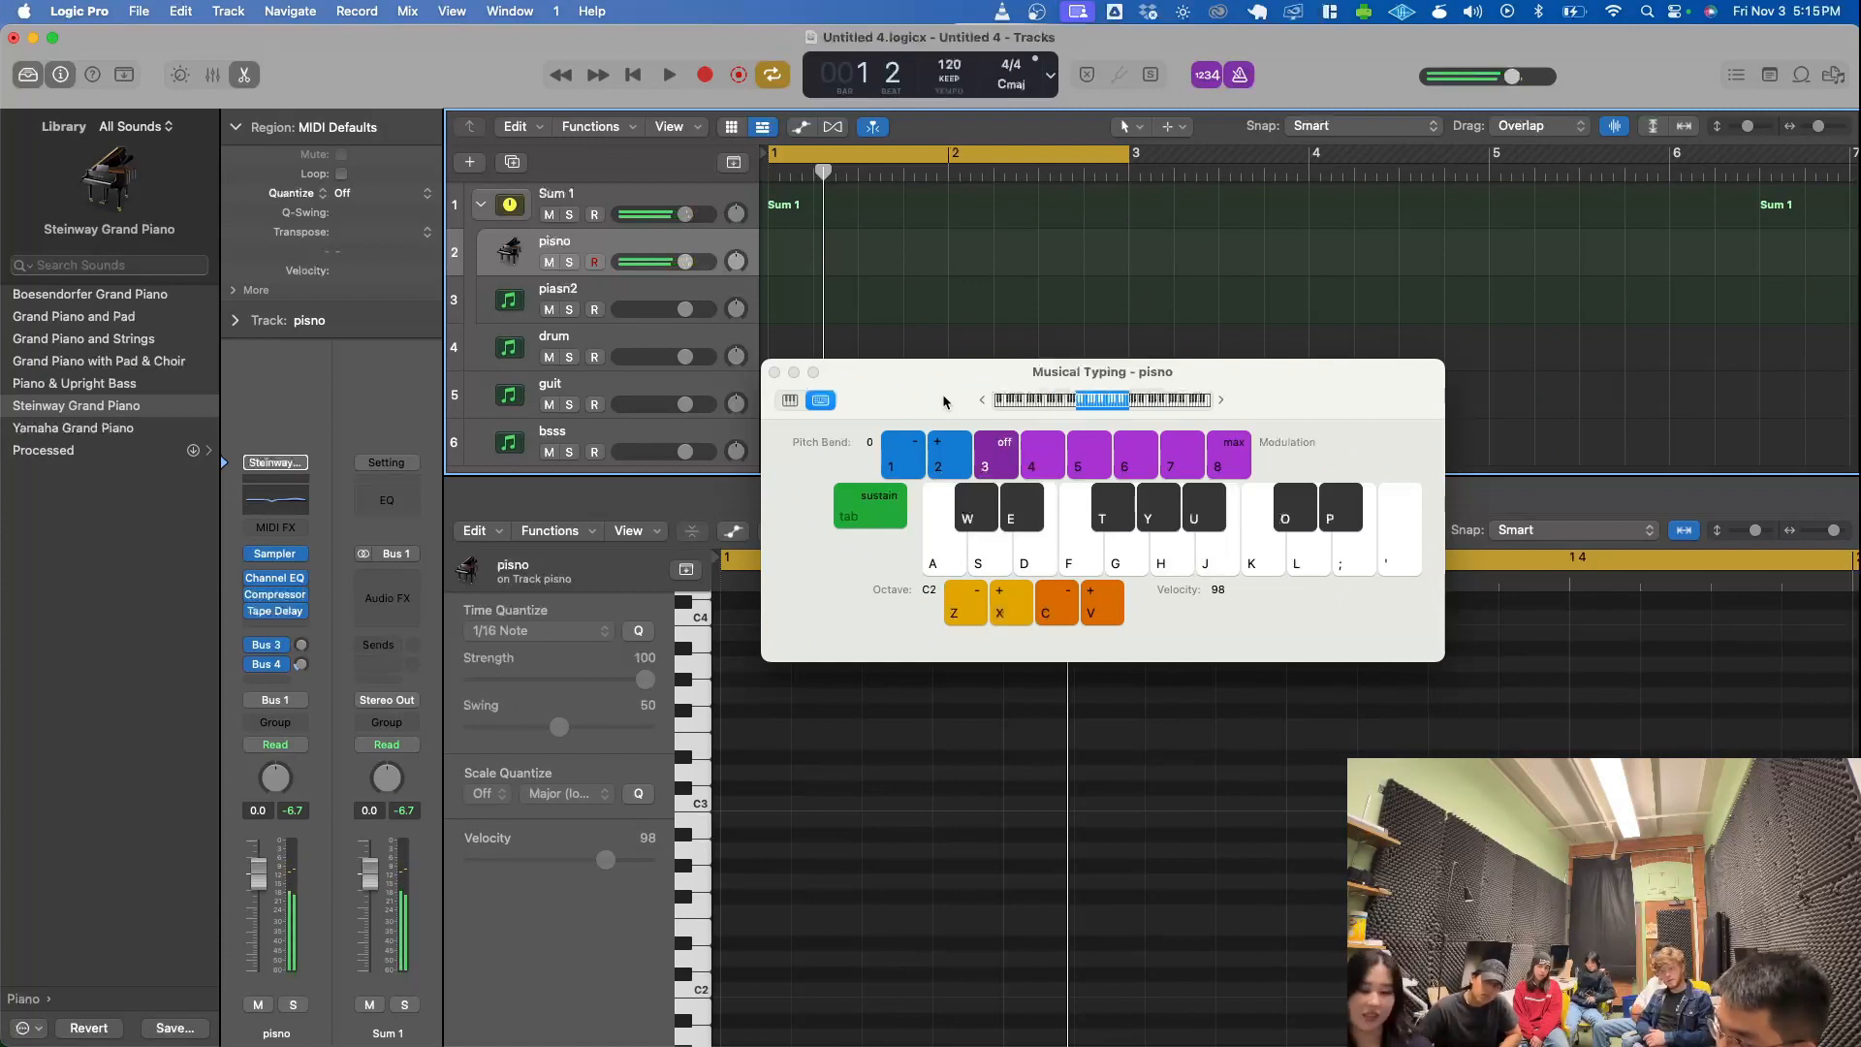
key("x")
key("d")
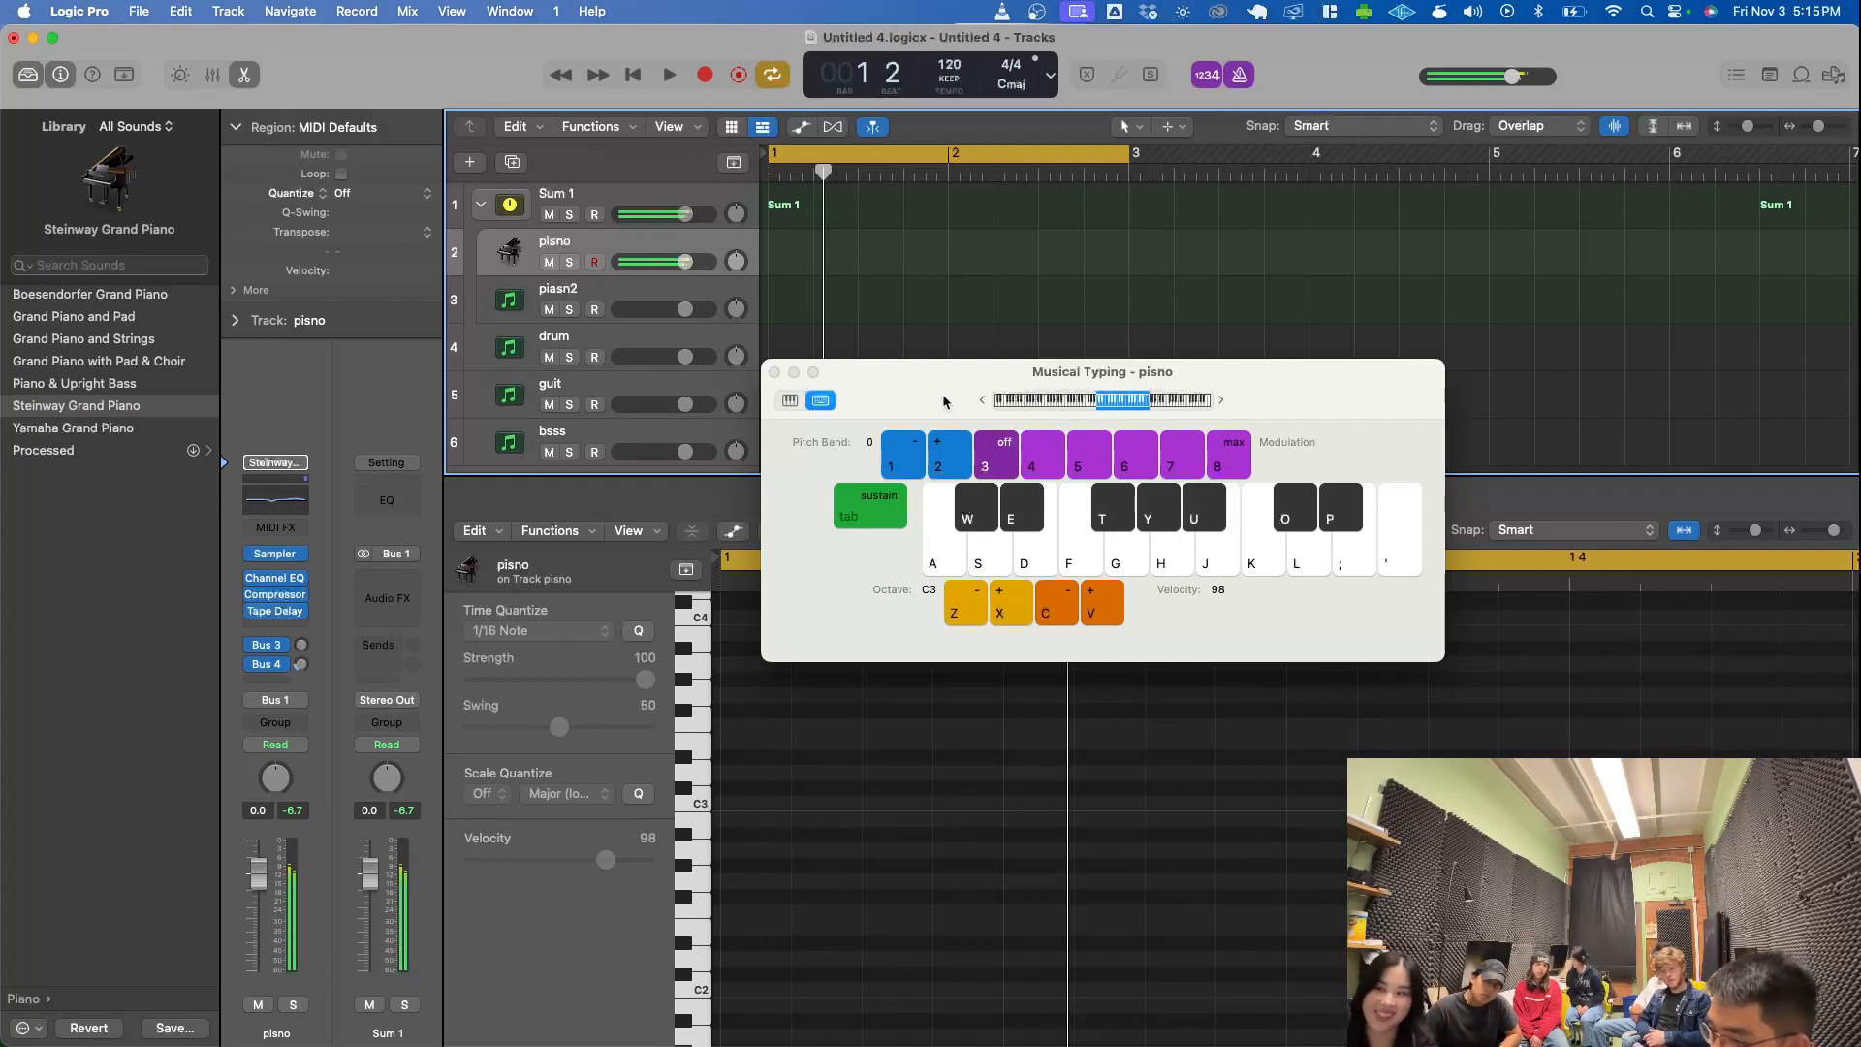
key("i")
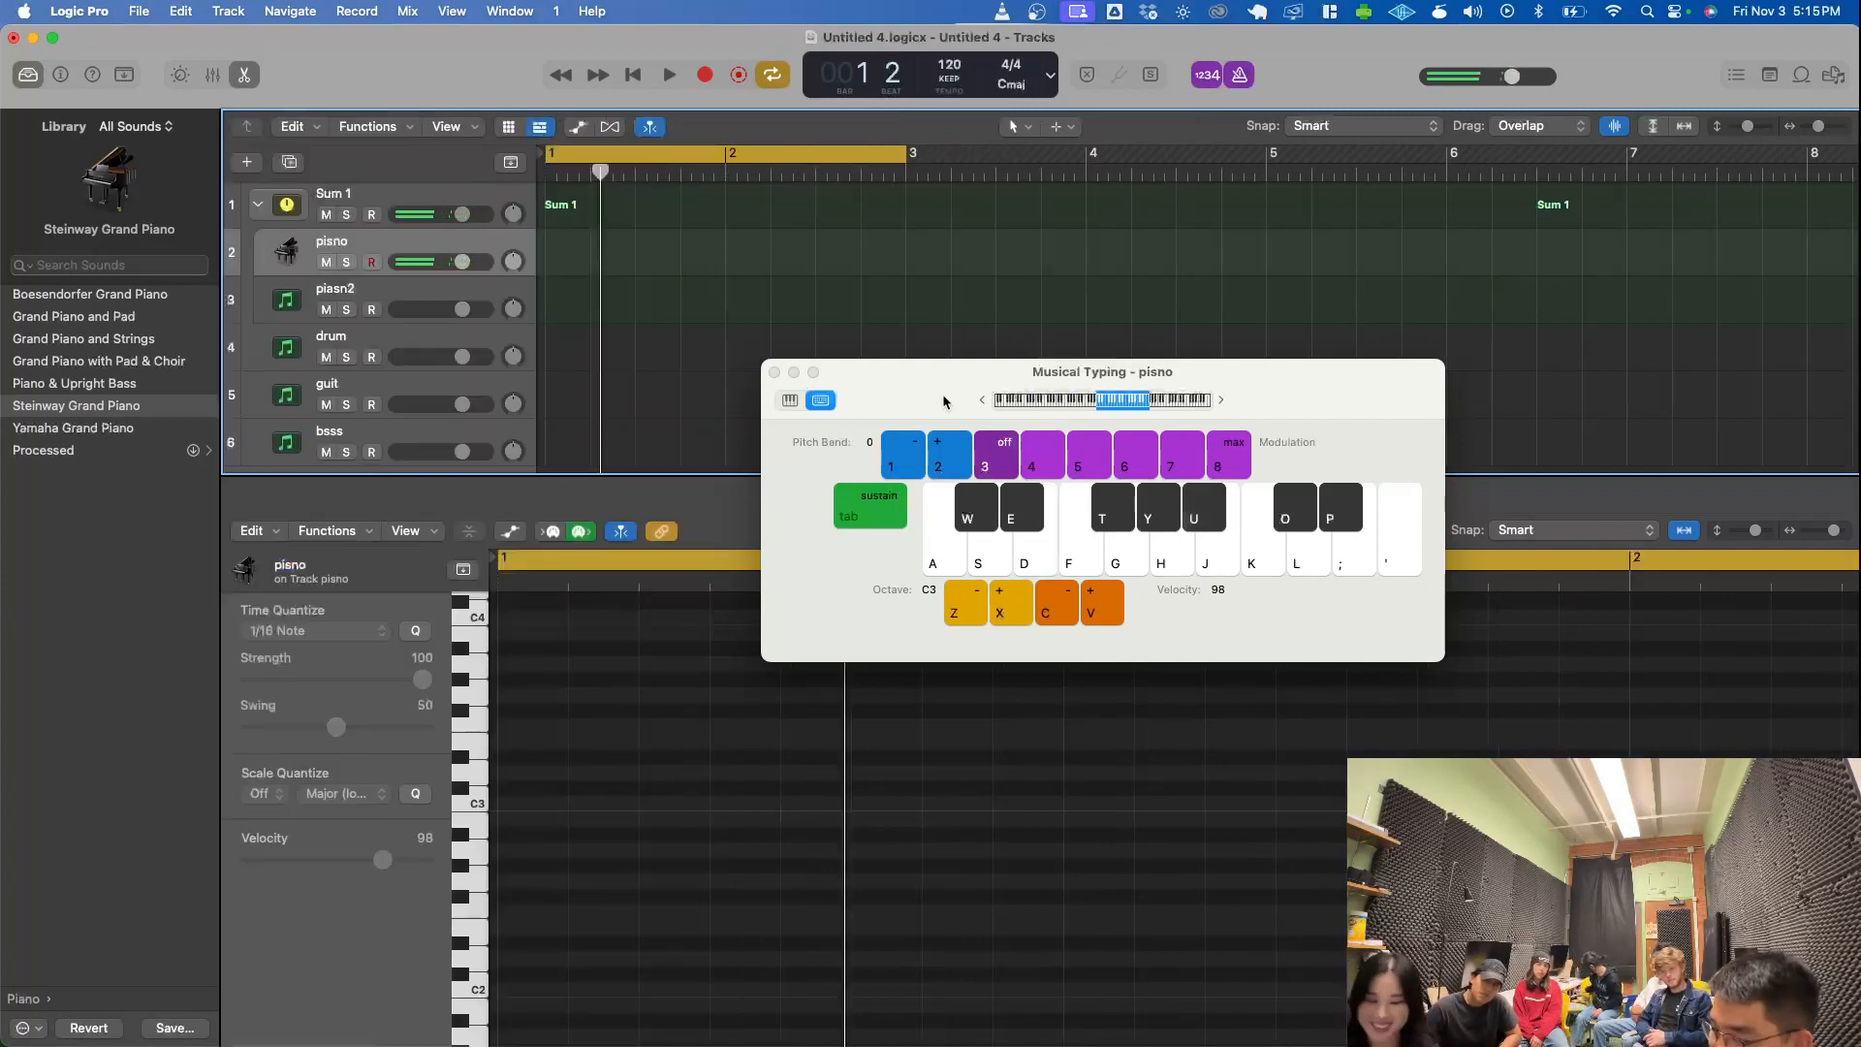
- Lower the Musical Typing octave to C2, return its range to C3, and shift the window slightly further down
key("z")
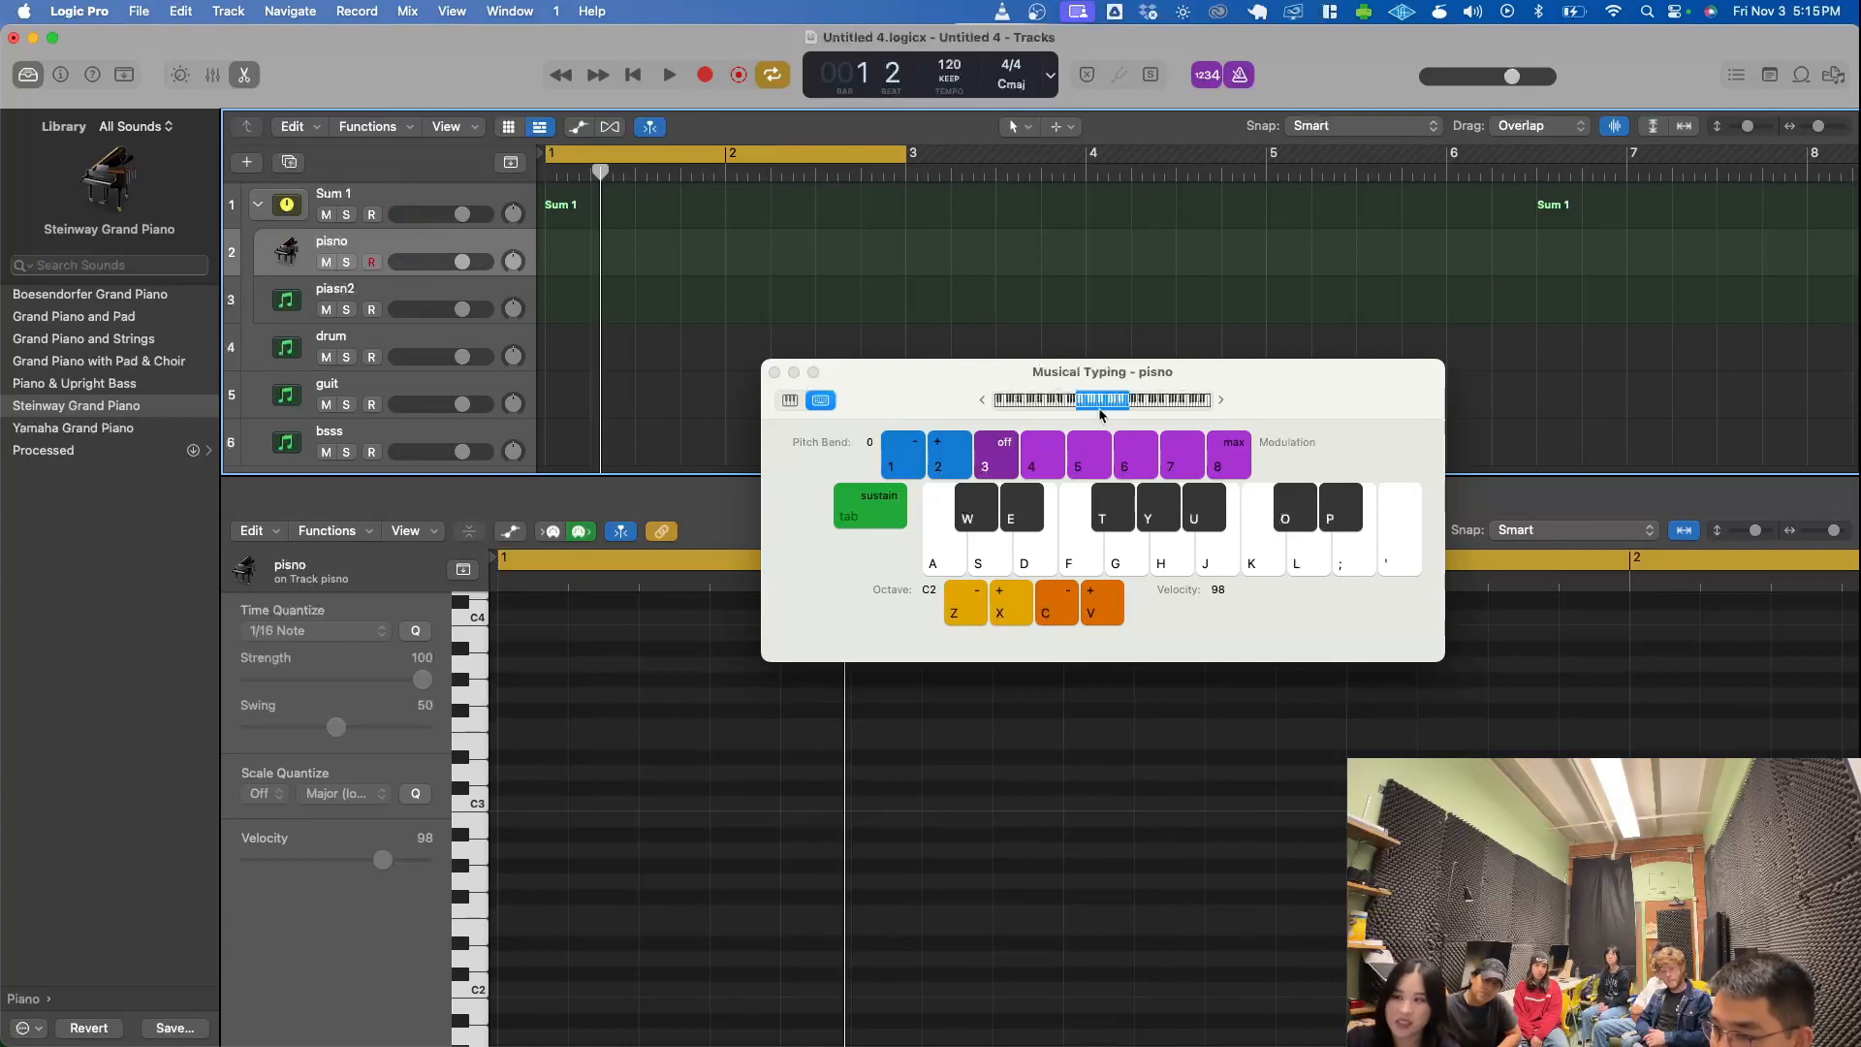
mouse_move(1100, 403)
left_mouse_down()
mouse_move(1049, 401)
mouse_move(1128, 419)
left_mouse_up()
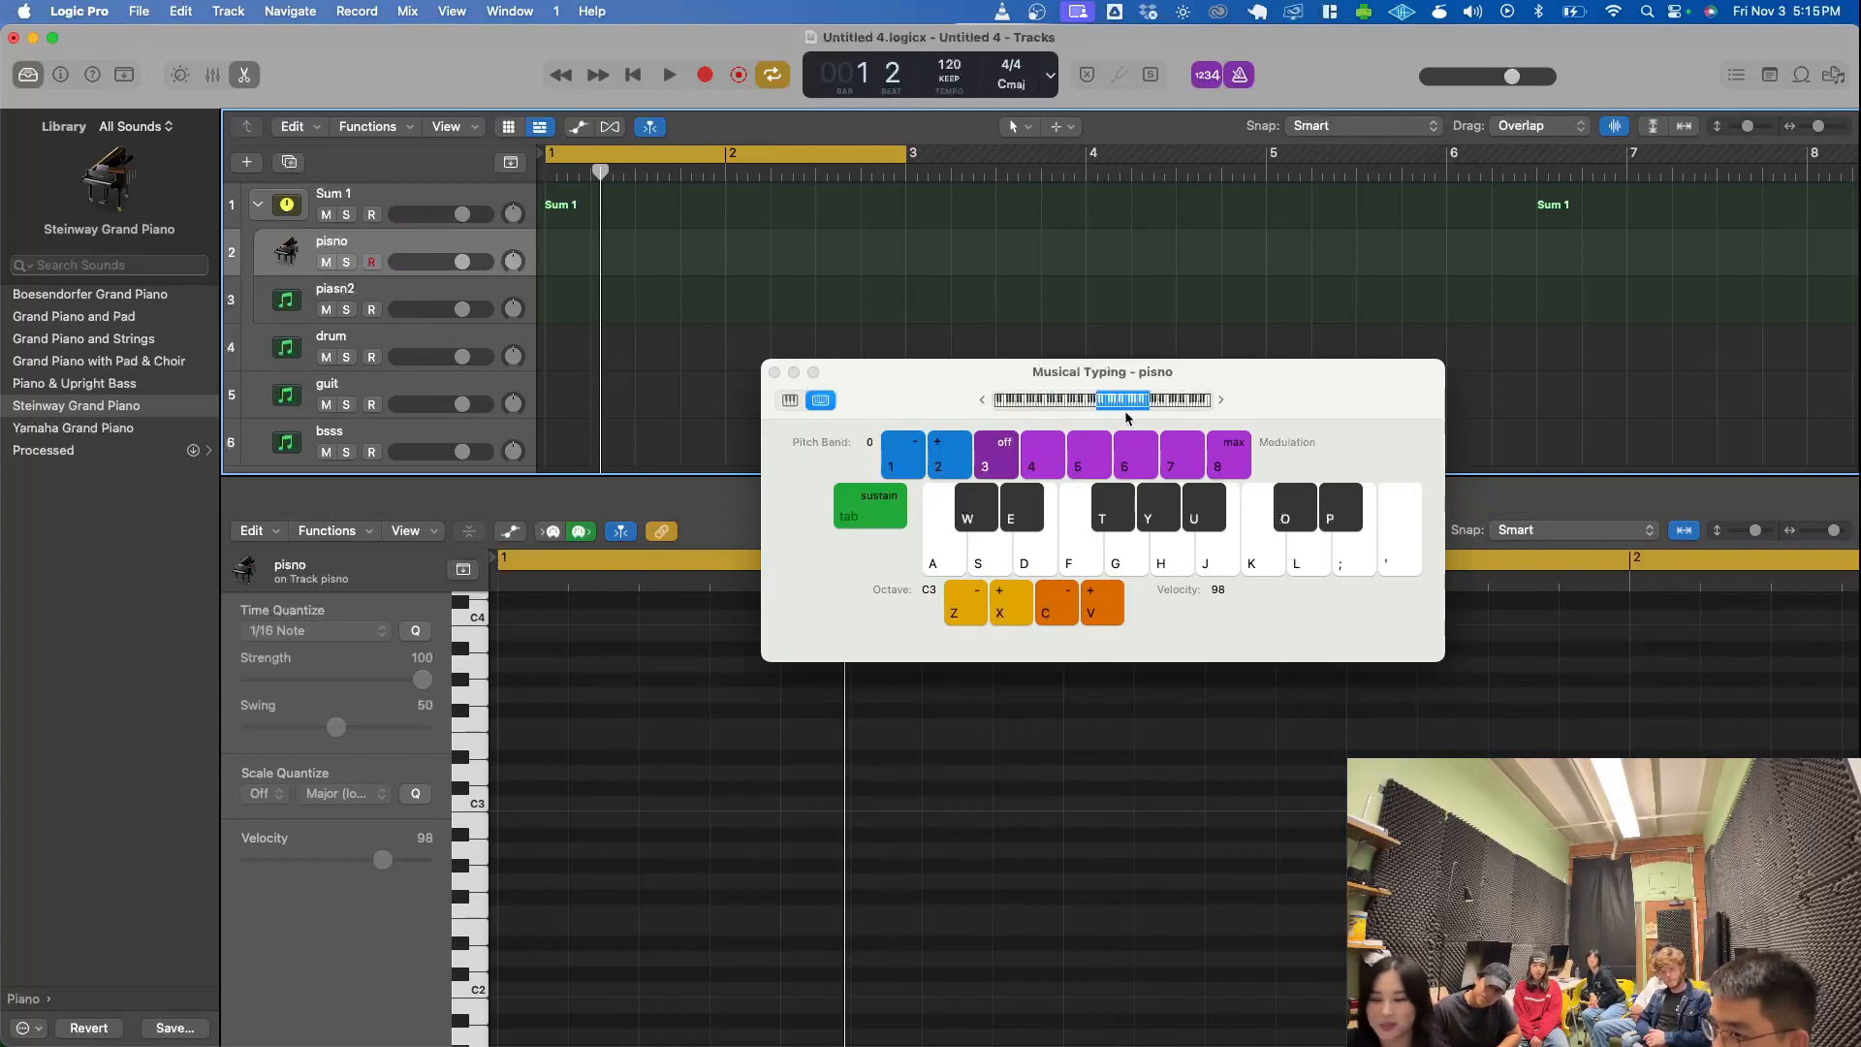
left_click_drag(947, 413, 932, 462)
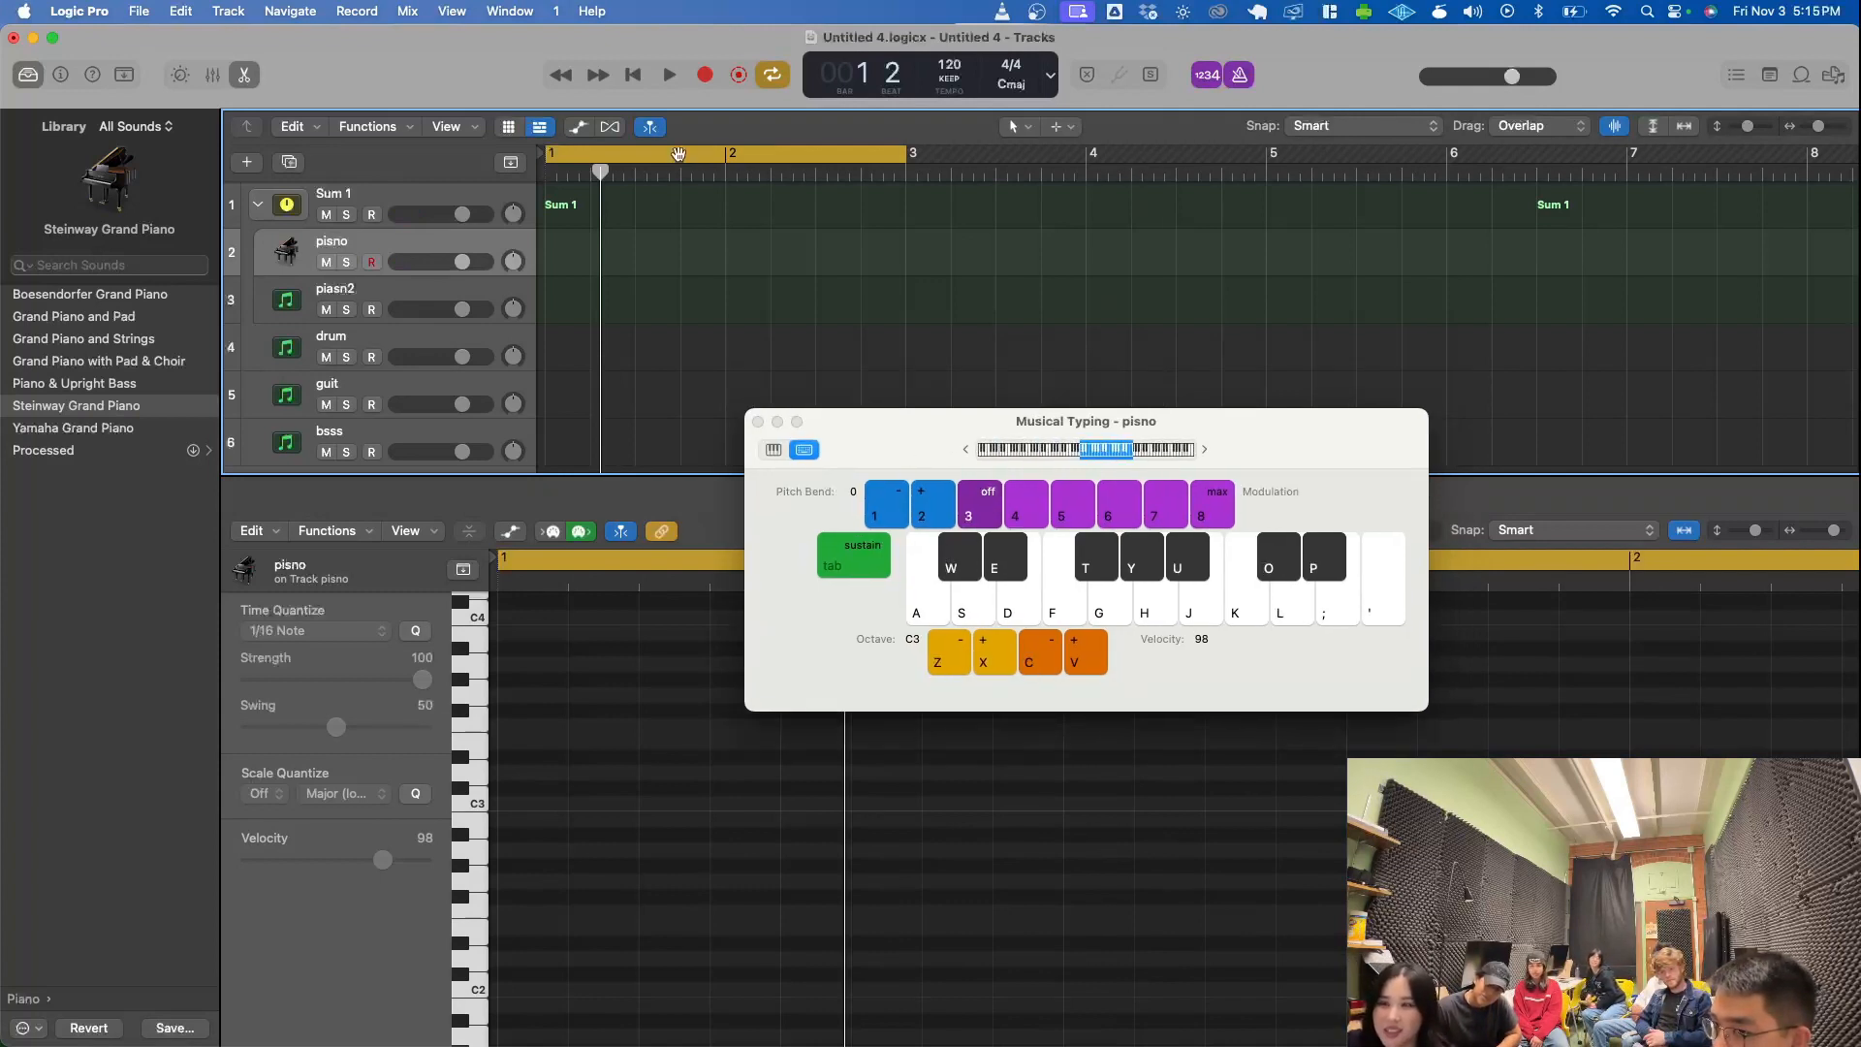
- Record C, E and A followed by C, E and G at octave C3 on the pisno track from bar 1, and stop recording
left_click_drag(601, 175, 536, 173)
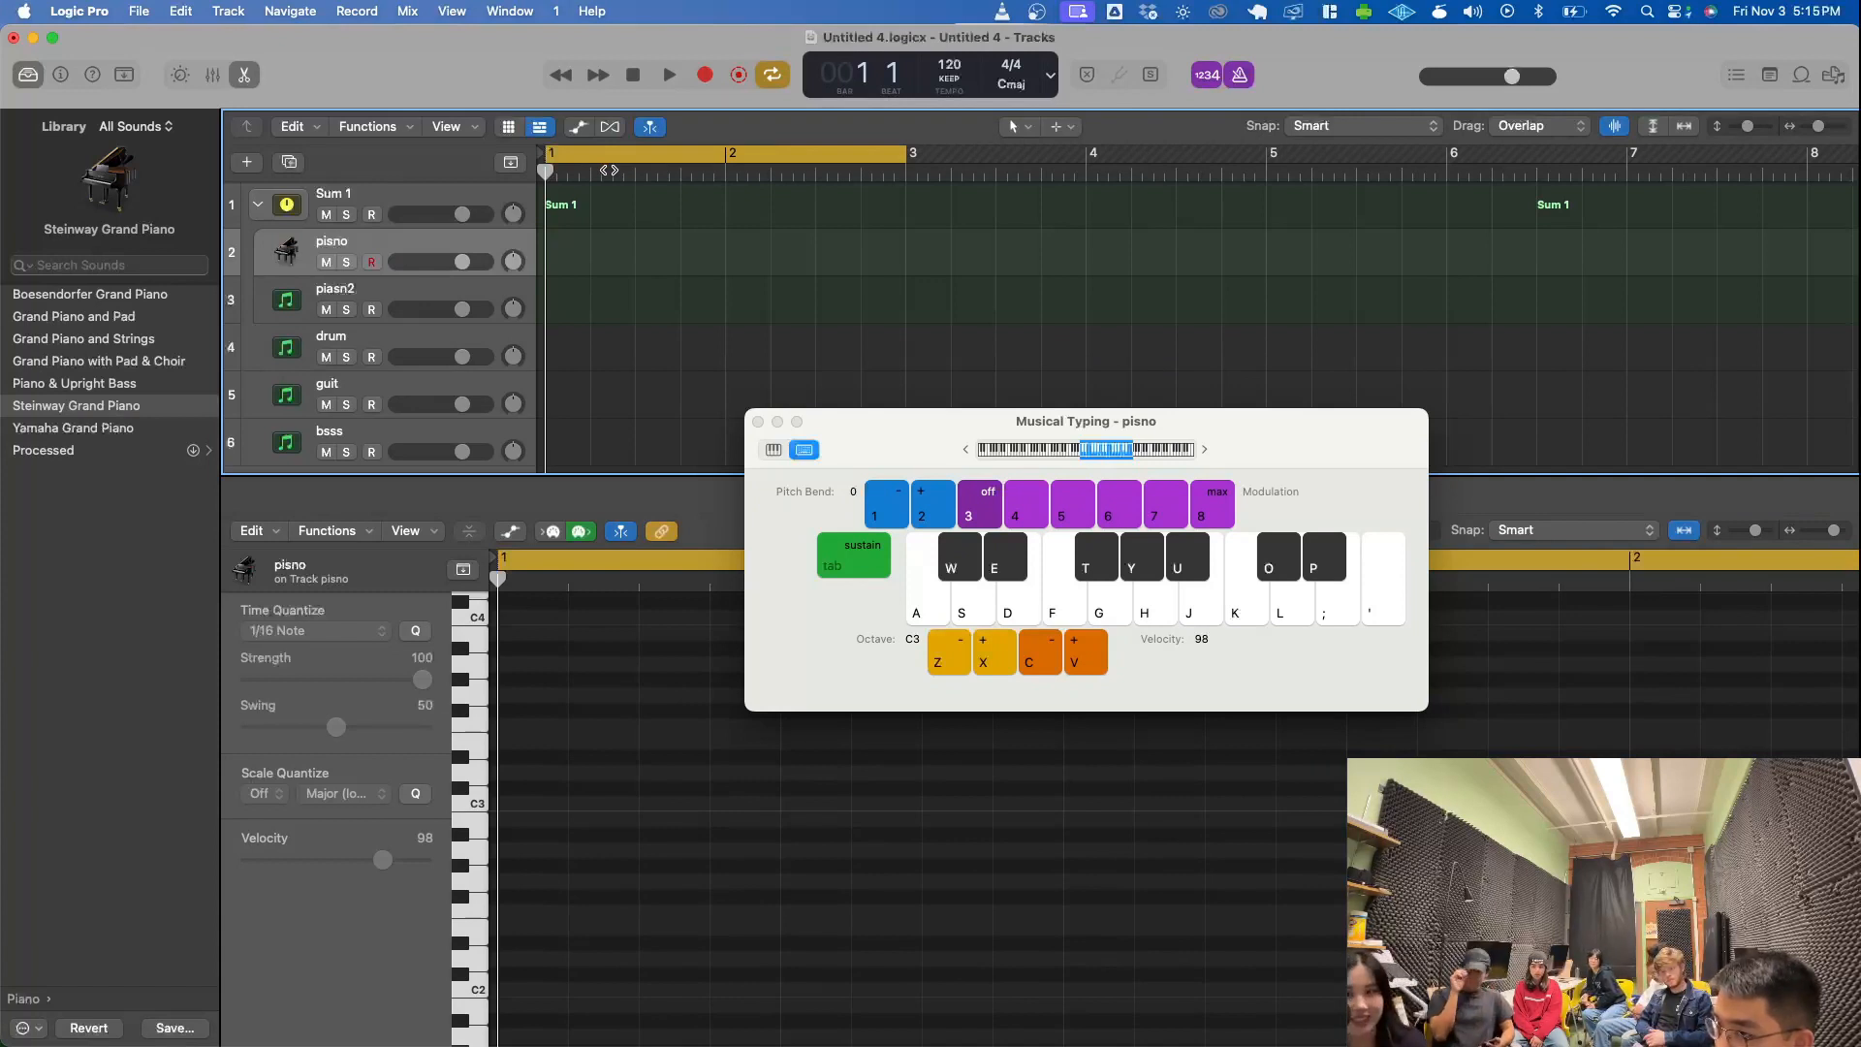
key("r")
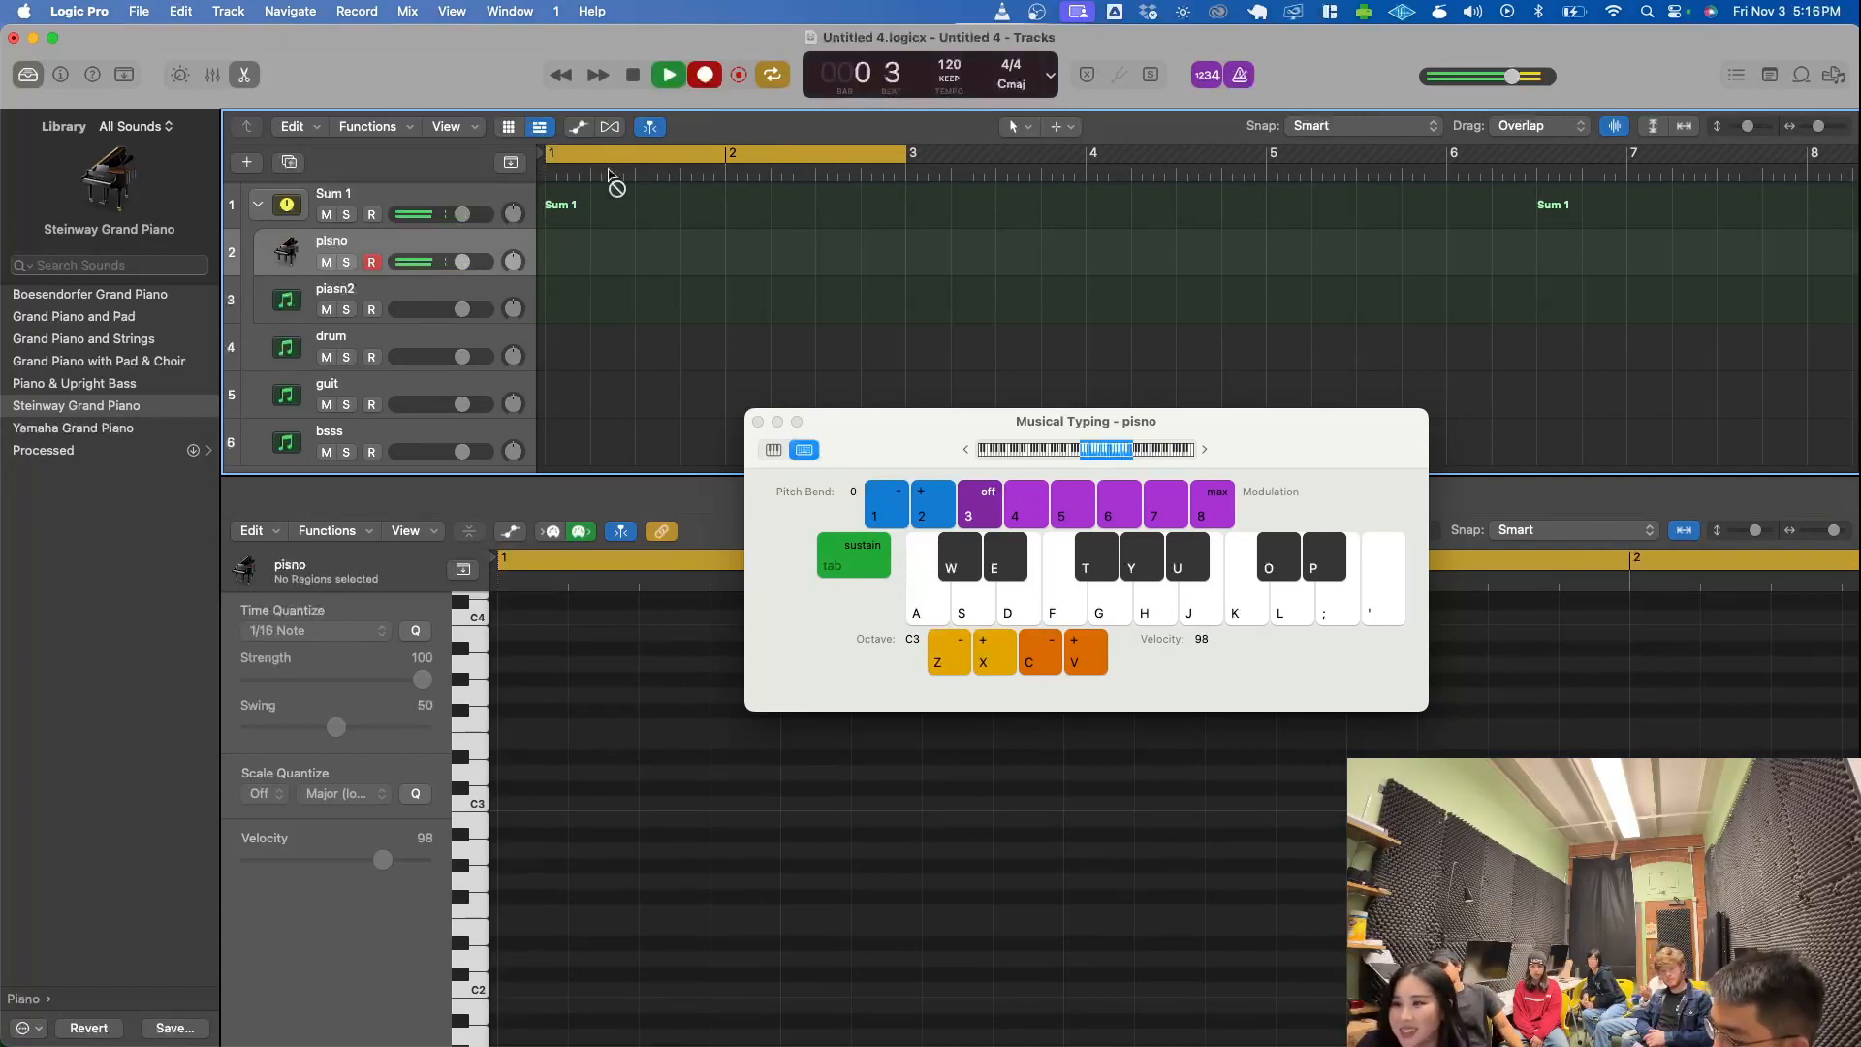
key("a")
key("h")
key("d")
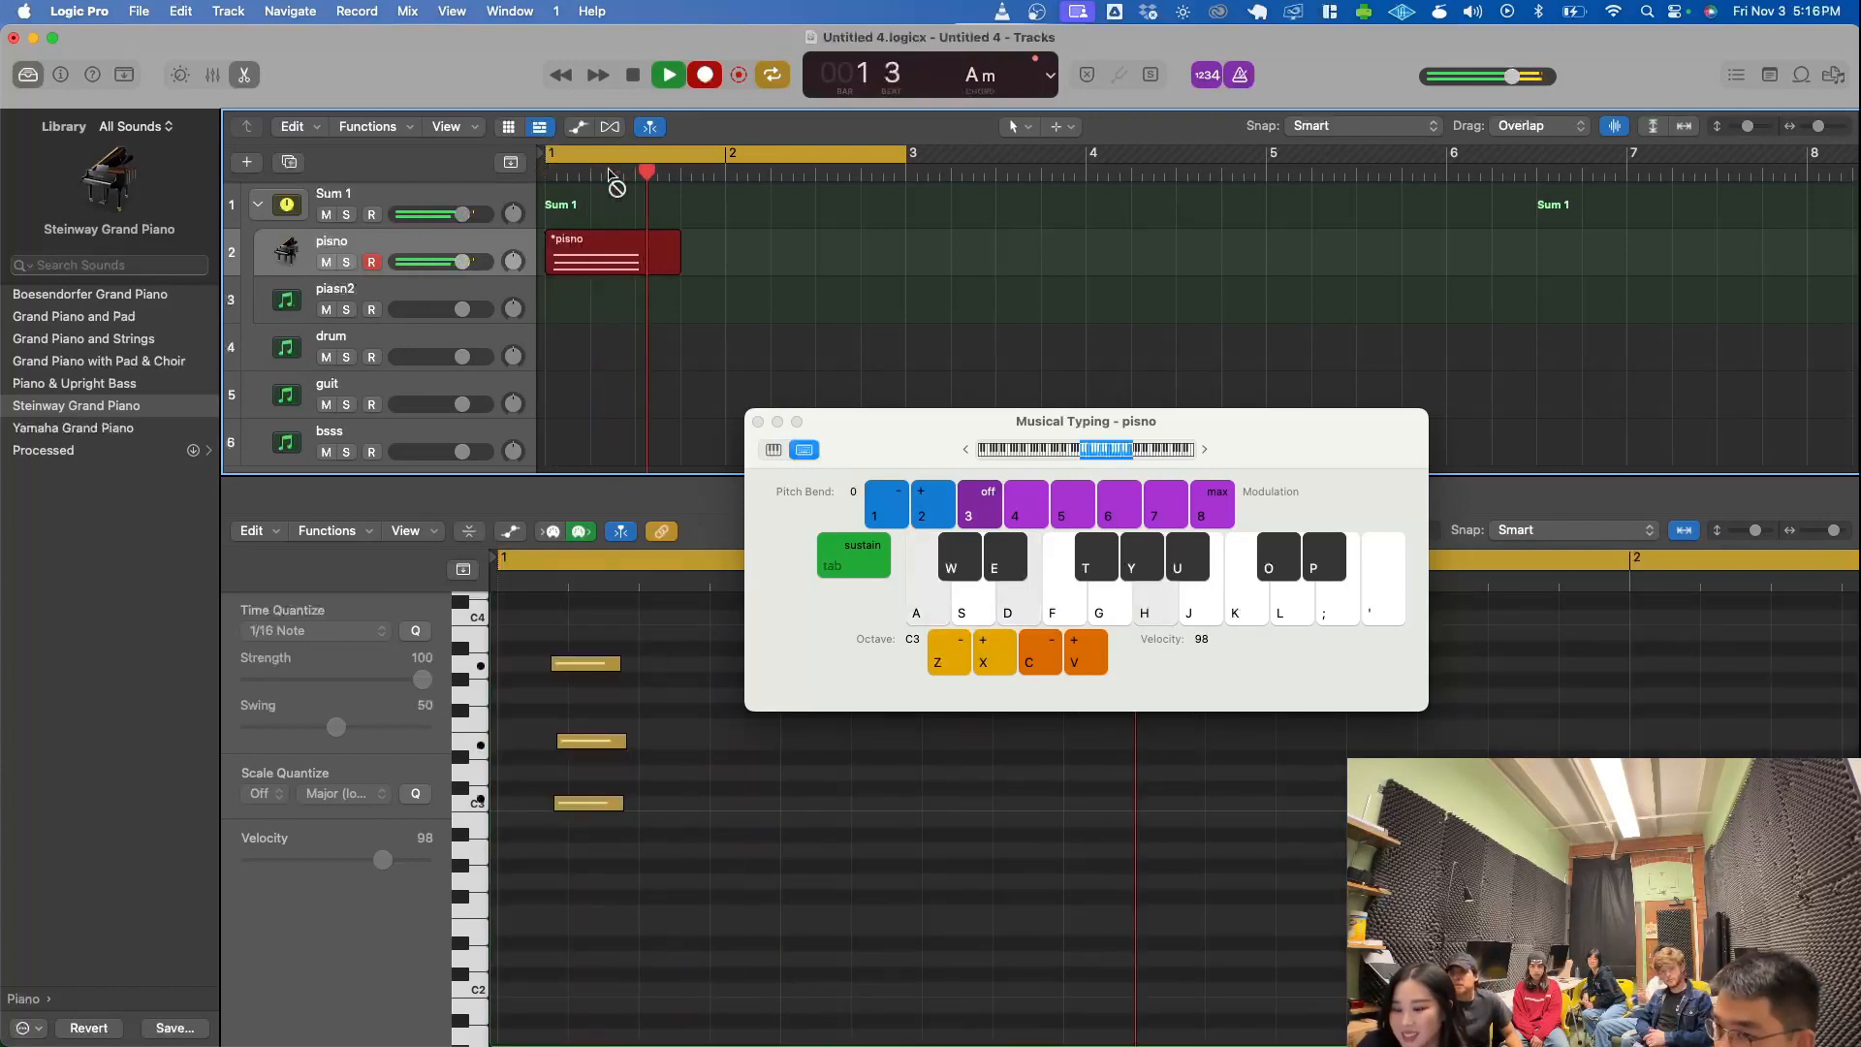
key("a")
key("g")
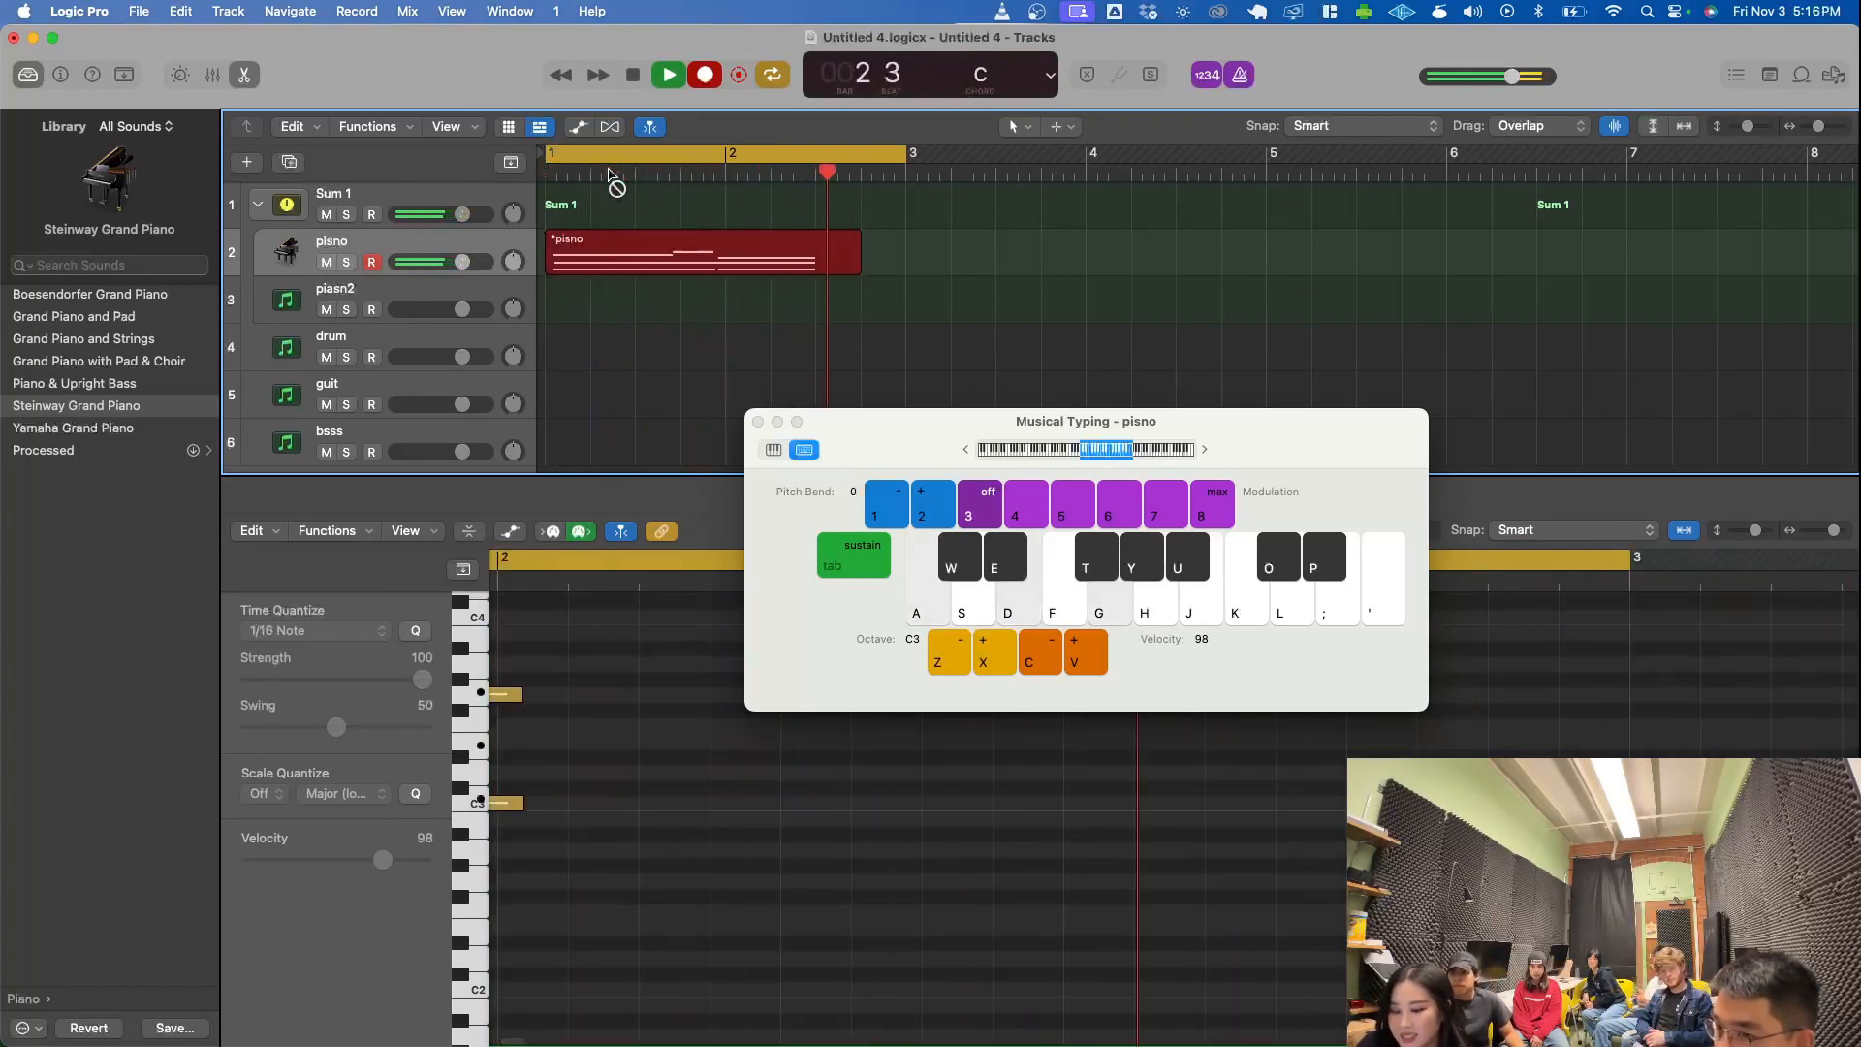
key("space")
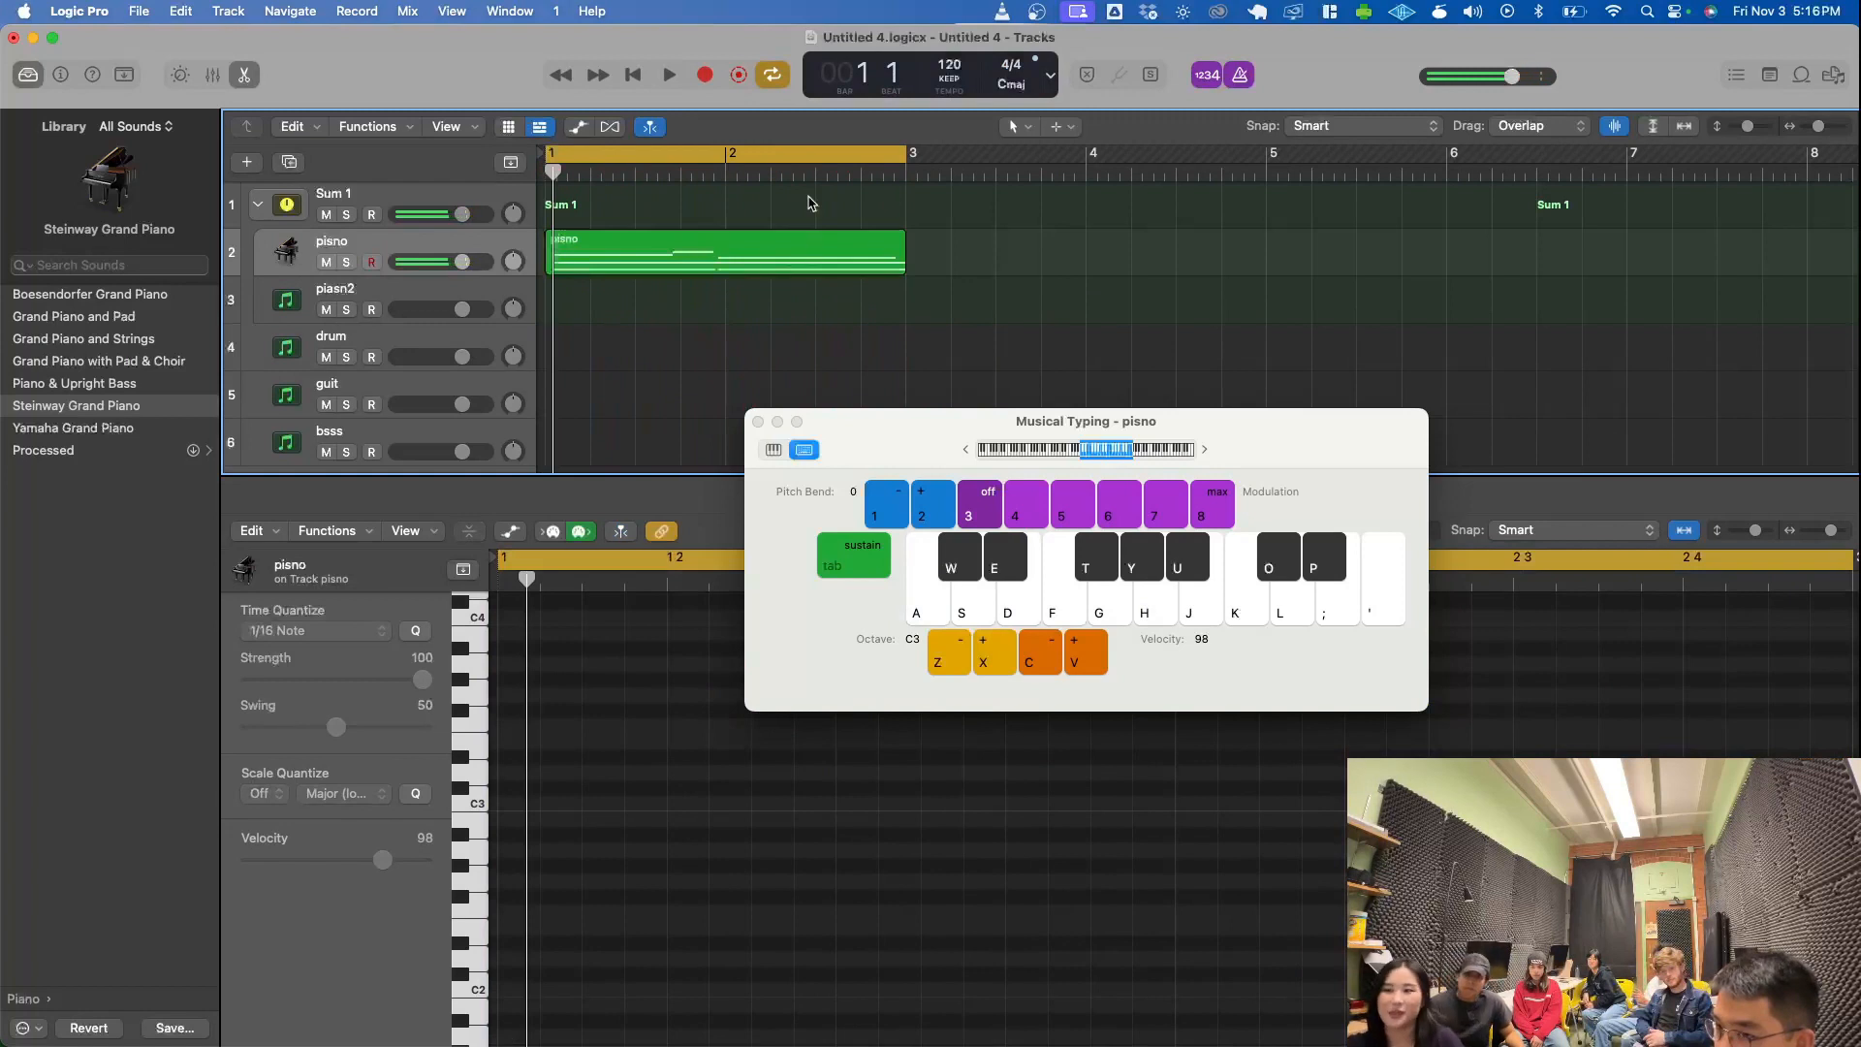
- Close Musical Typing and quantize the pisno region to 1/8 notes, undoing and reapplying the quantization once to compare
left_click(758, 421)
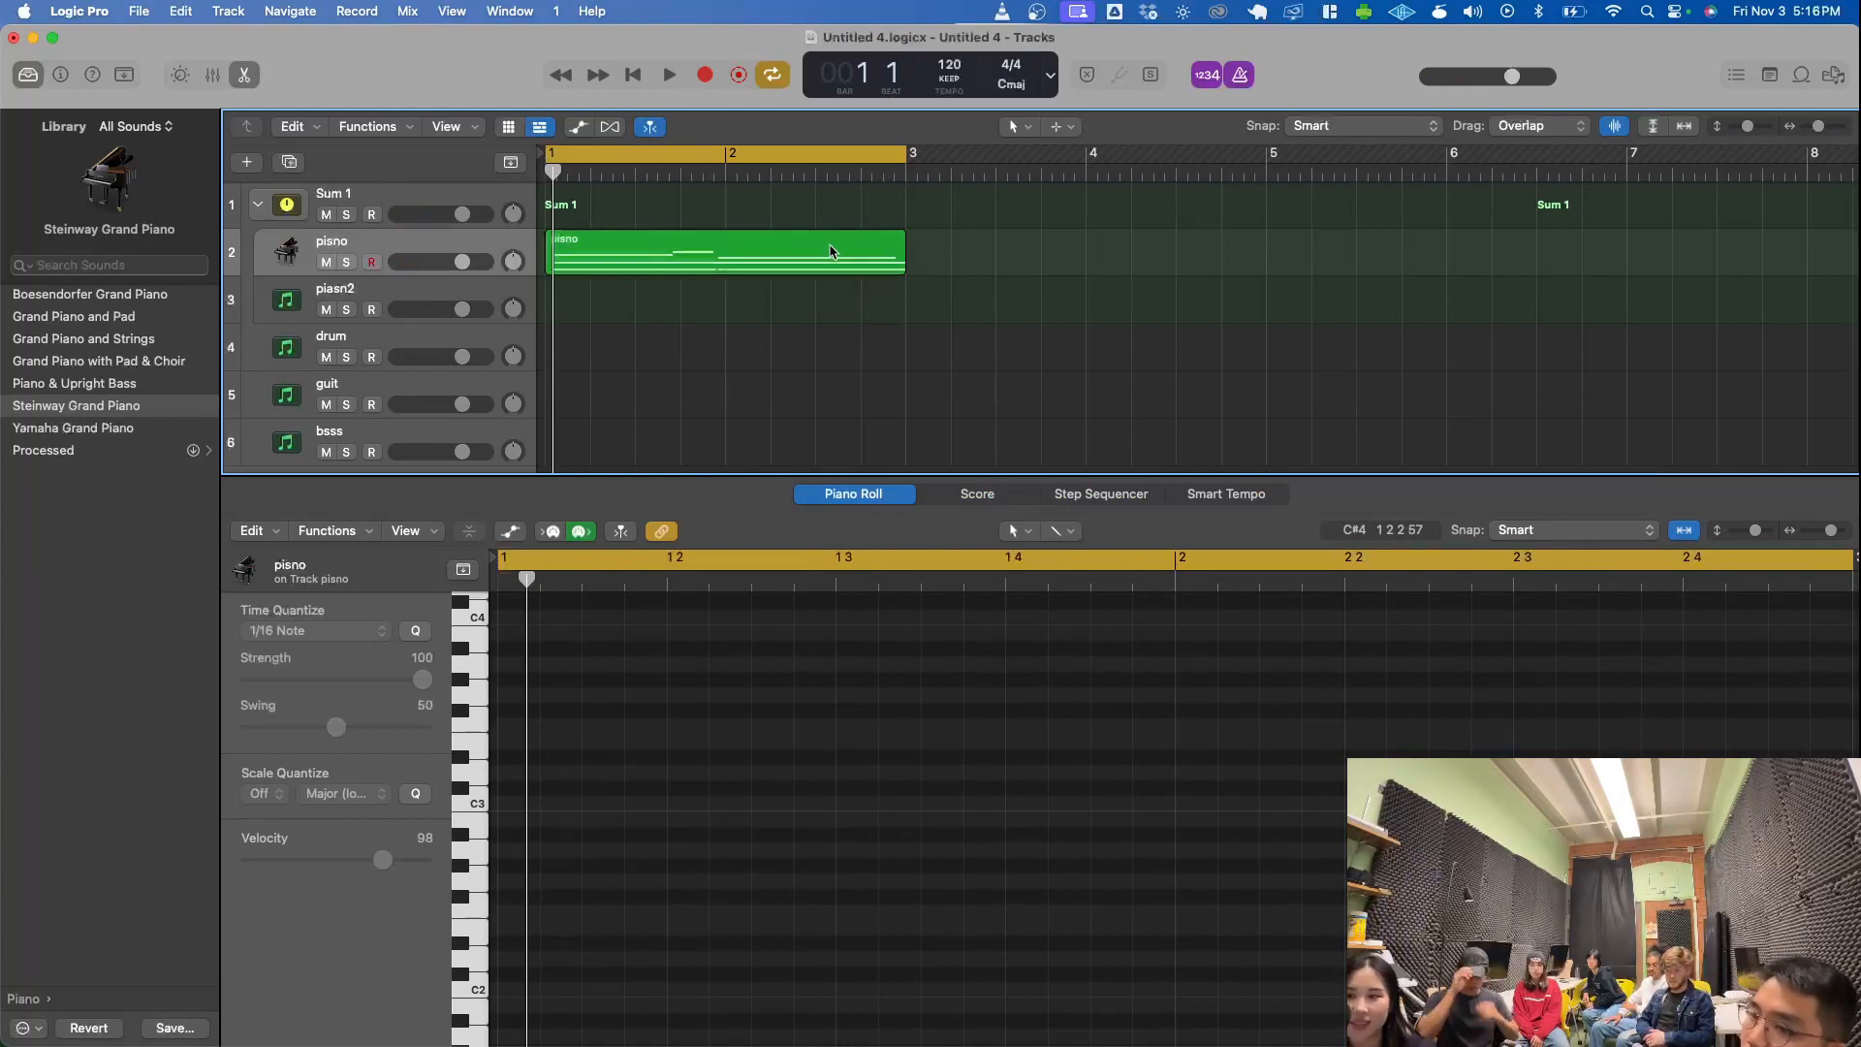
right_click(831, 249)
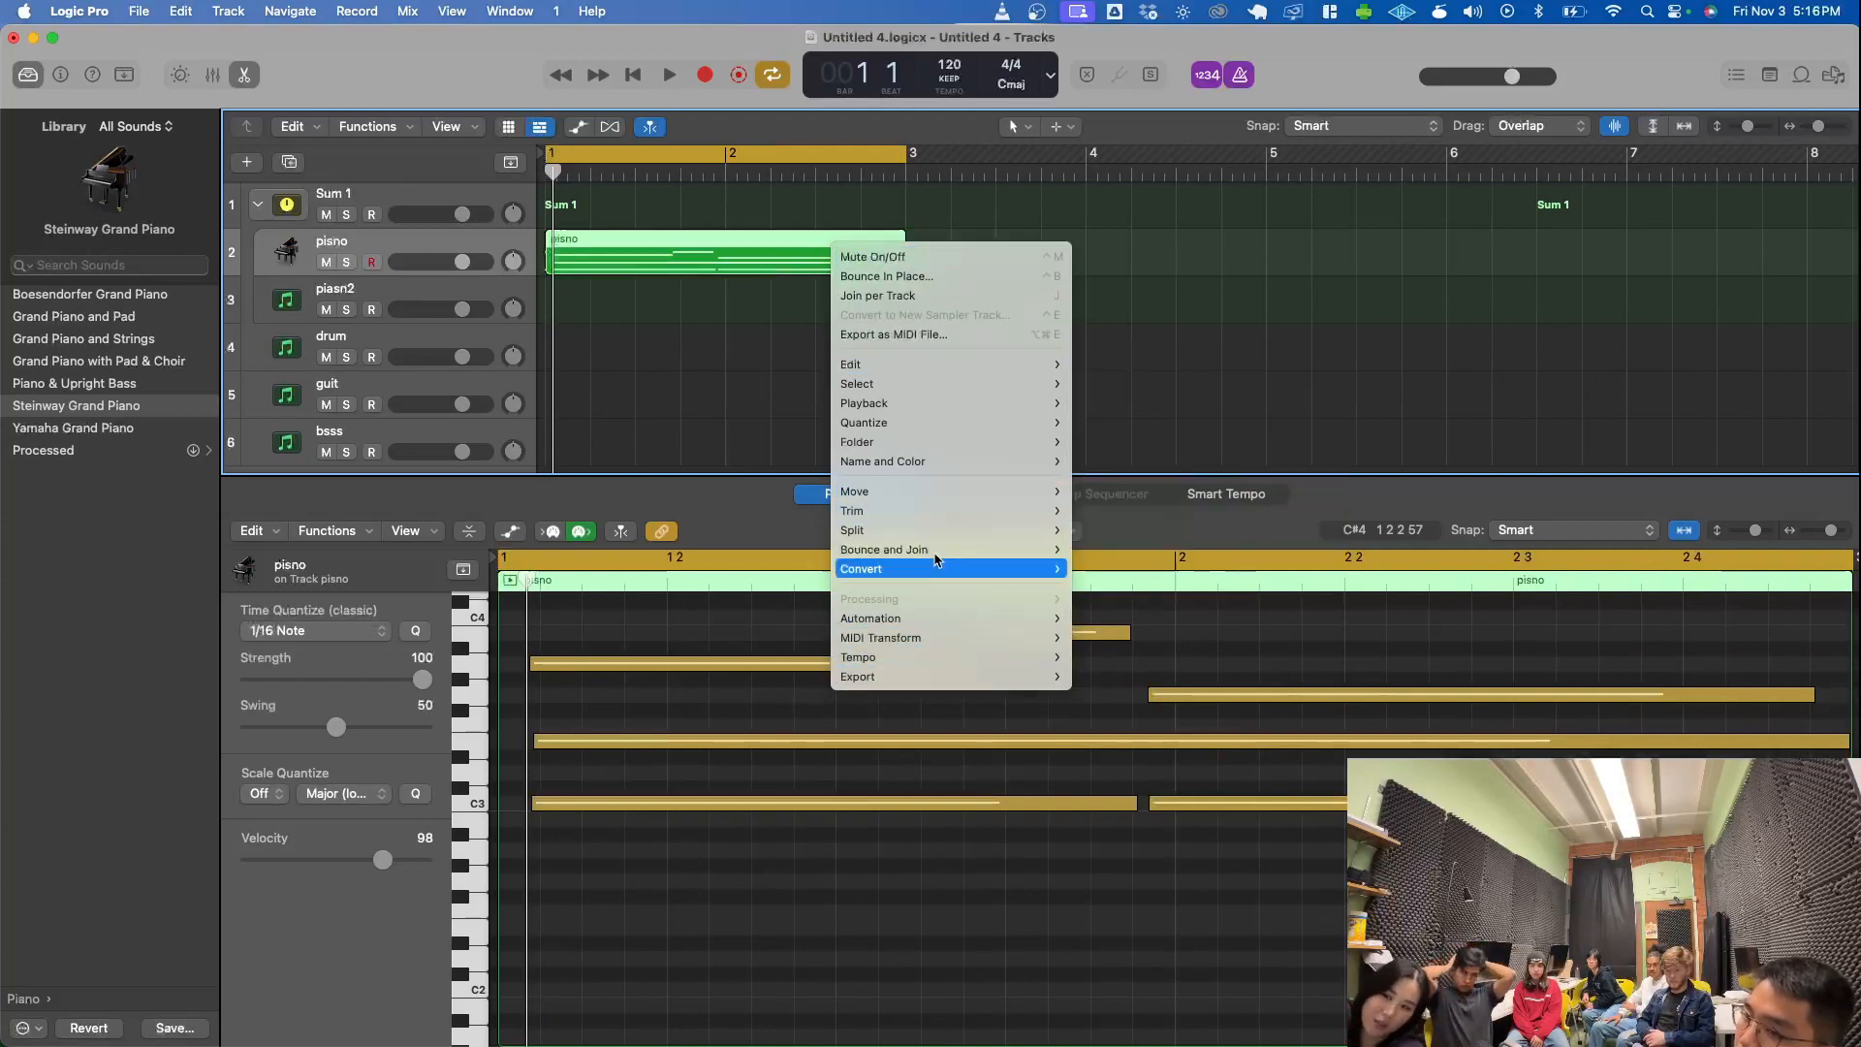
mouse_move(913, 427)
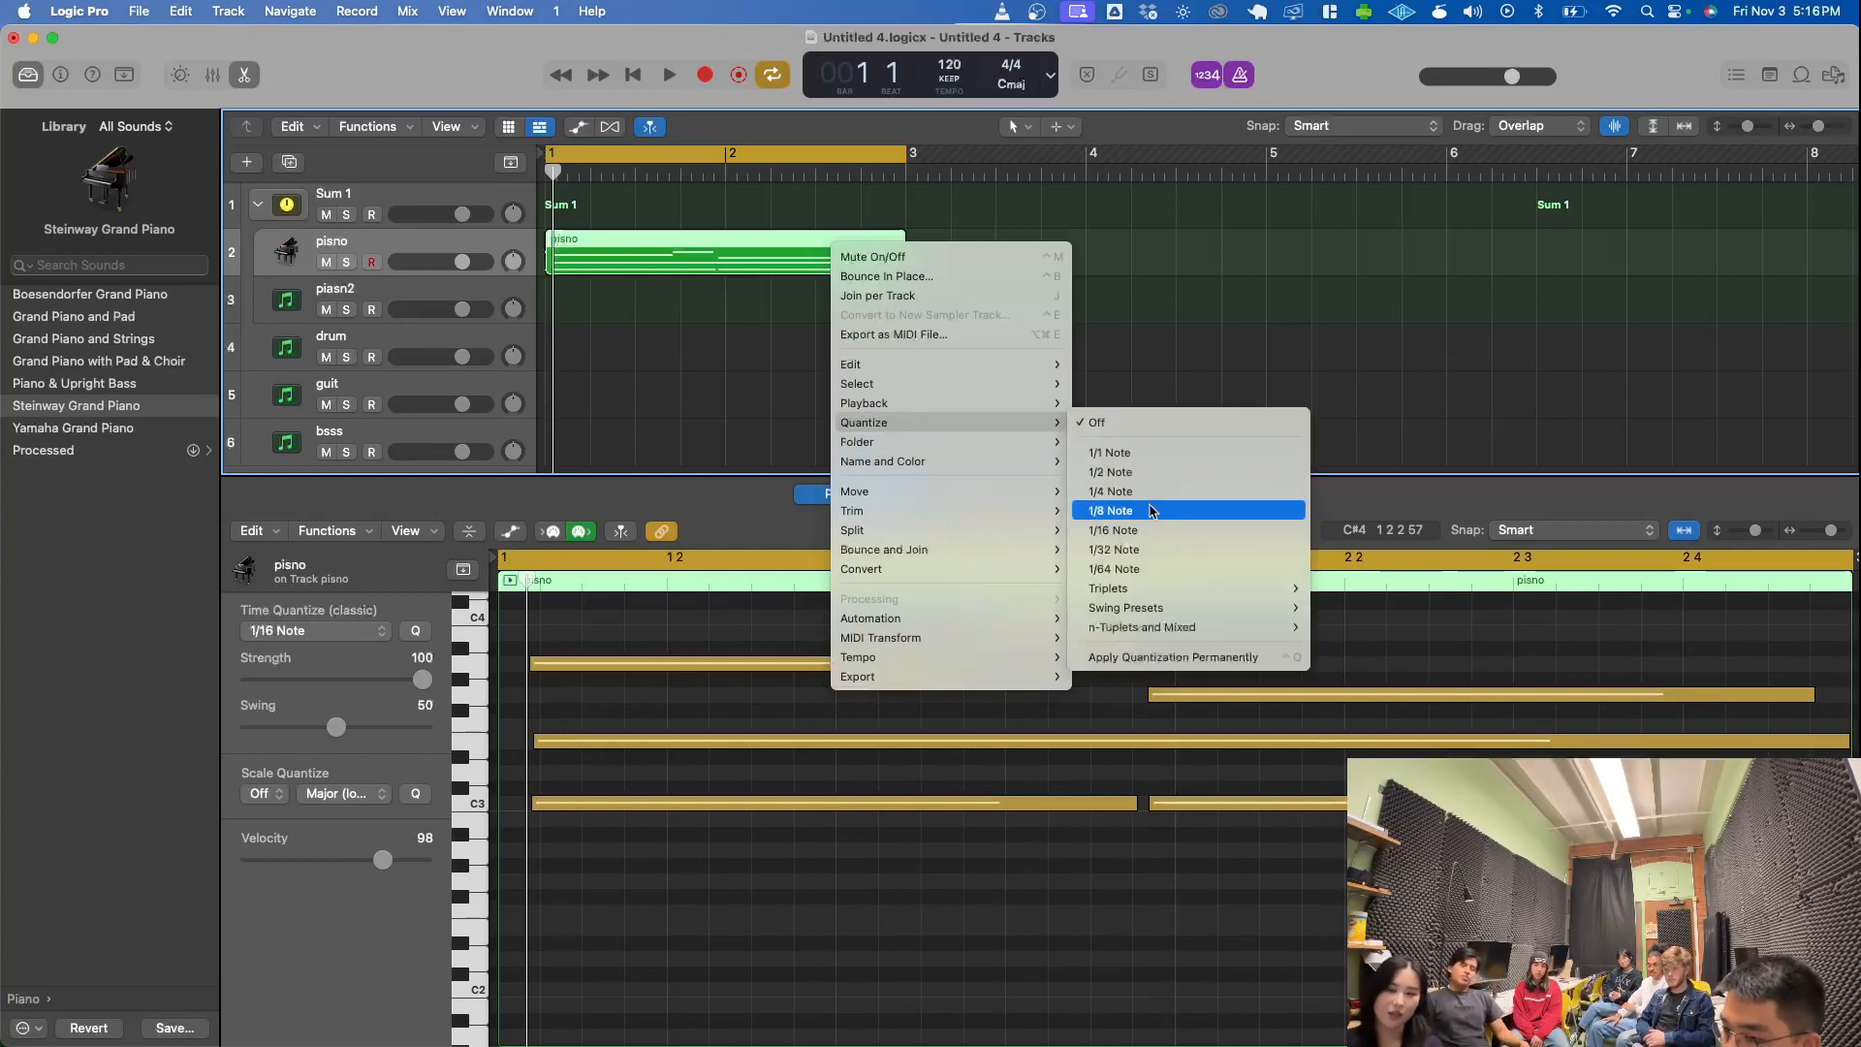
left_click(1152, 512)
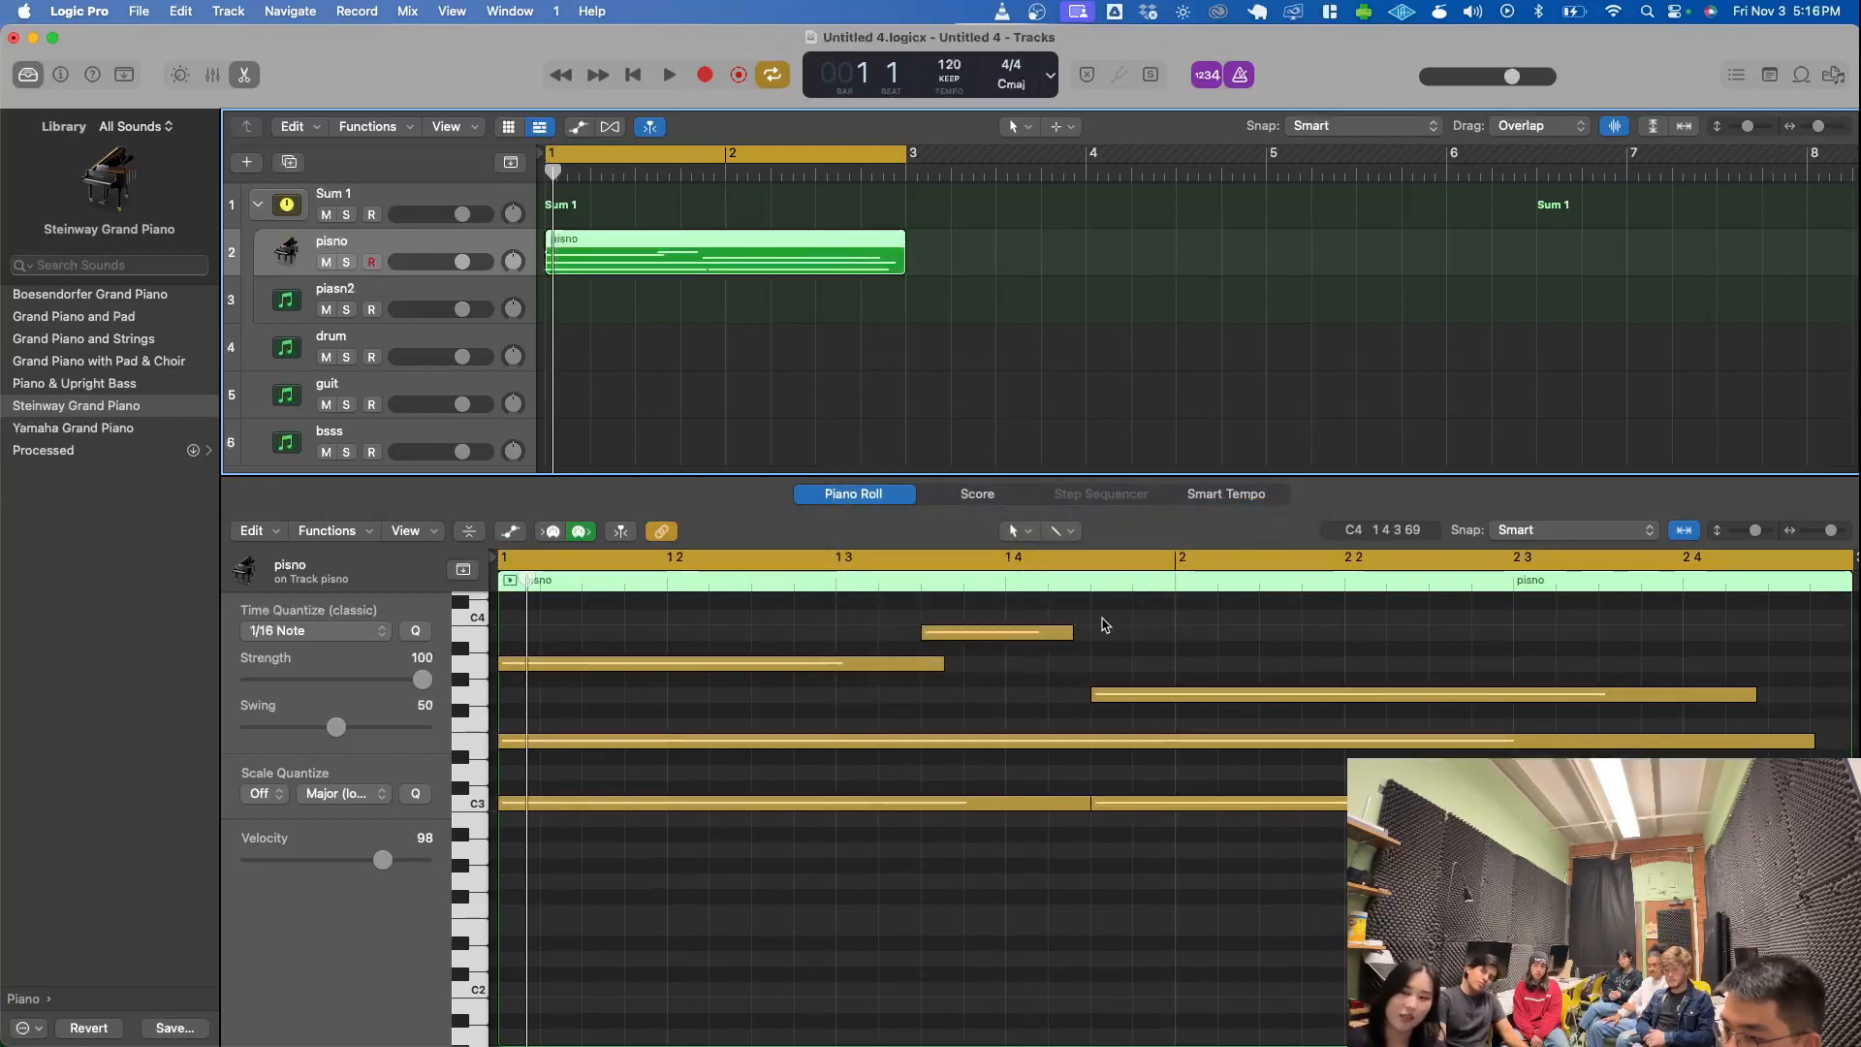
key("super+z")
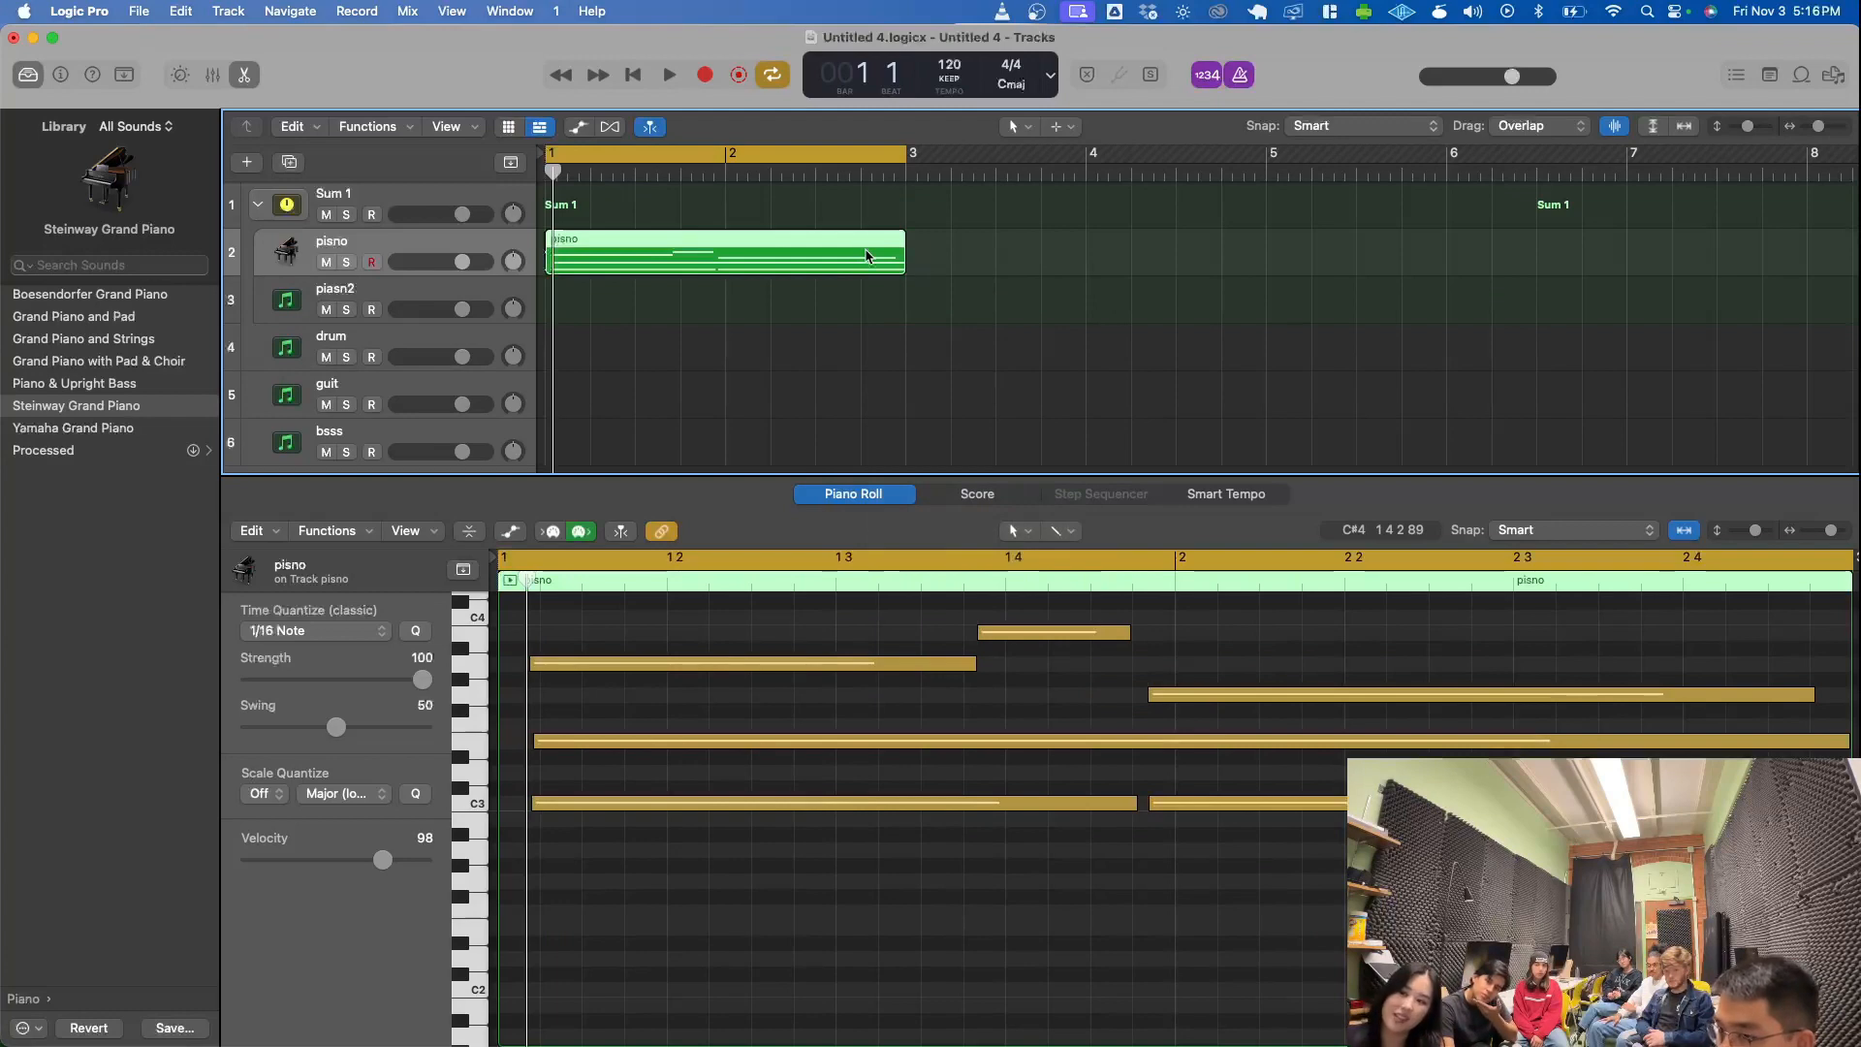
right_click(867, 254)
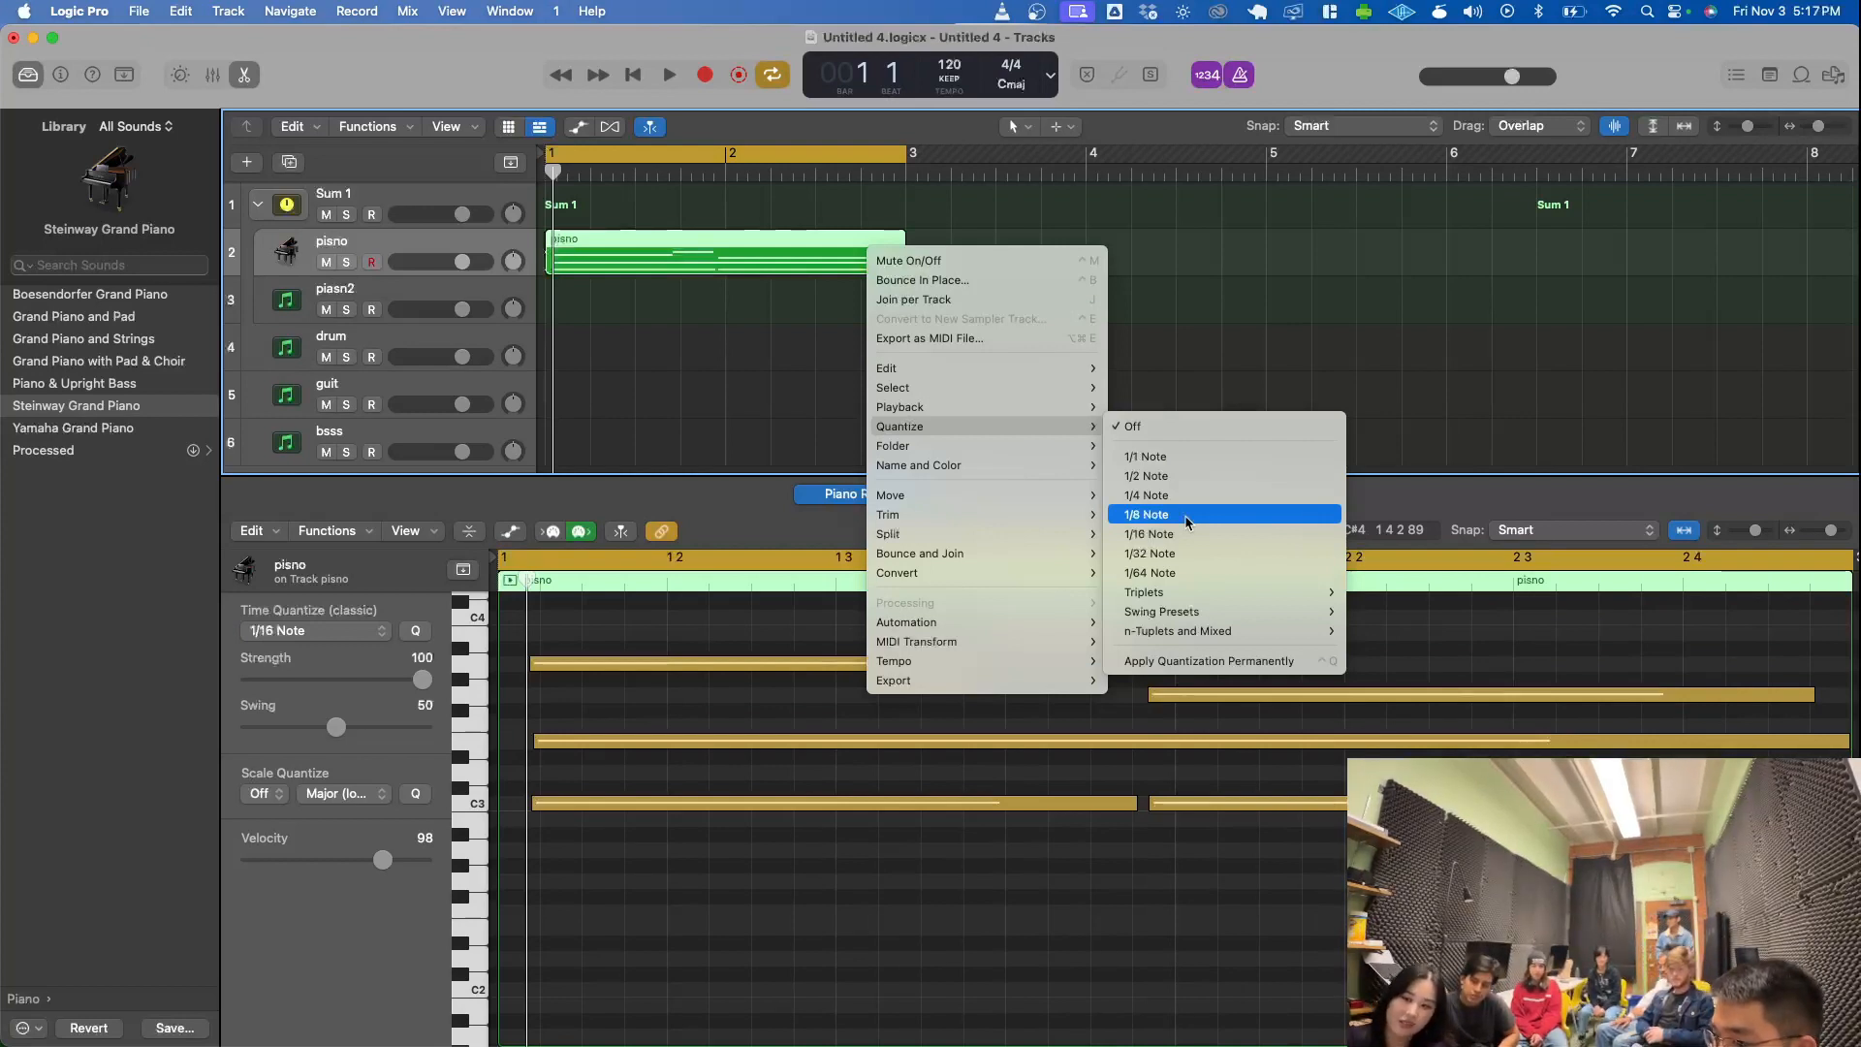
left_click(1186, 522)
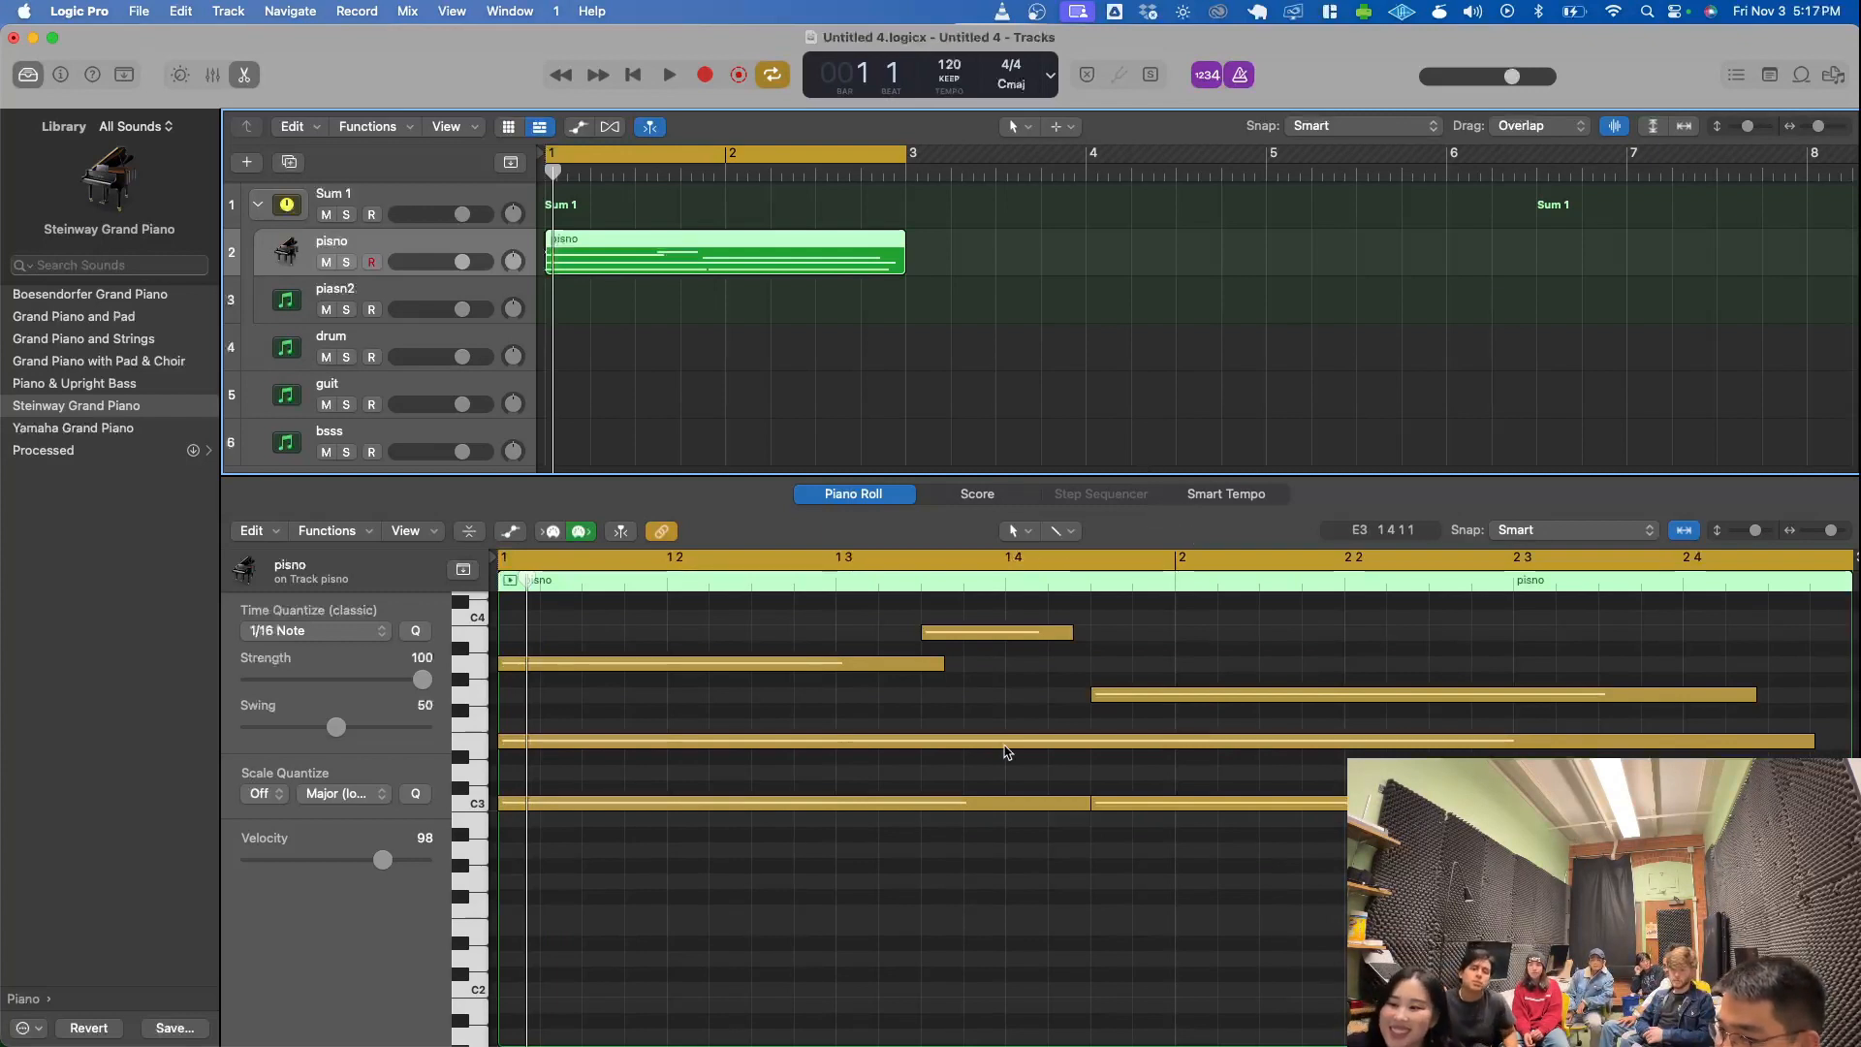
- Play back the quantized pisno region from bar 1 and stop playback in bar 2
left_click(1027, 865)
key("space")
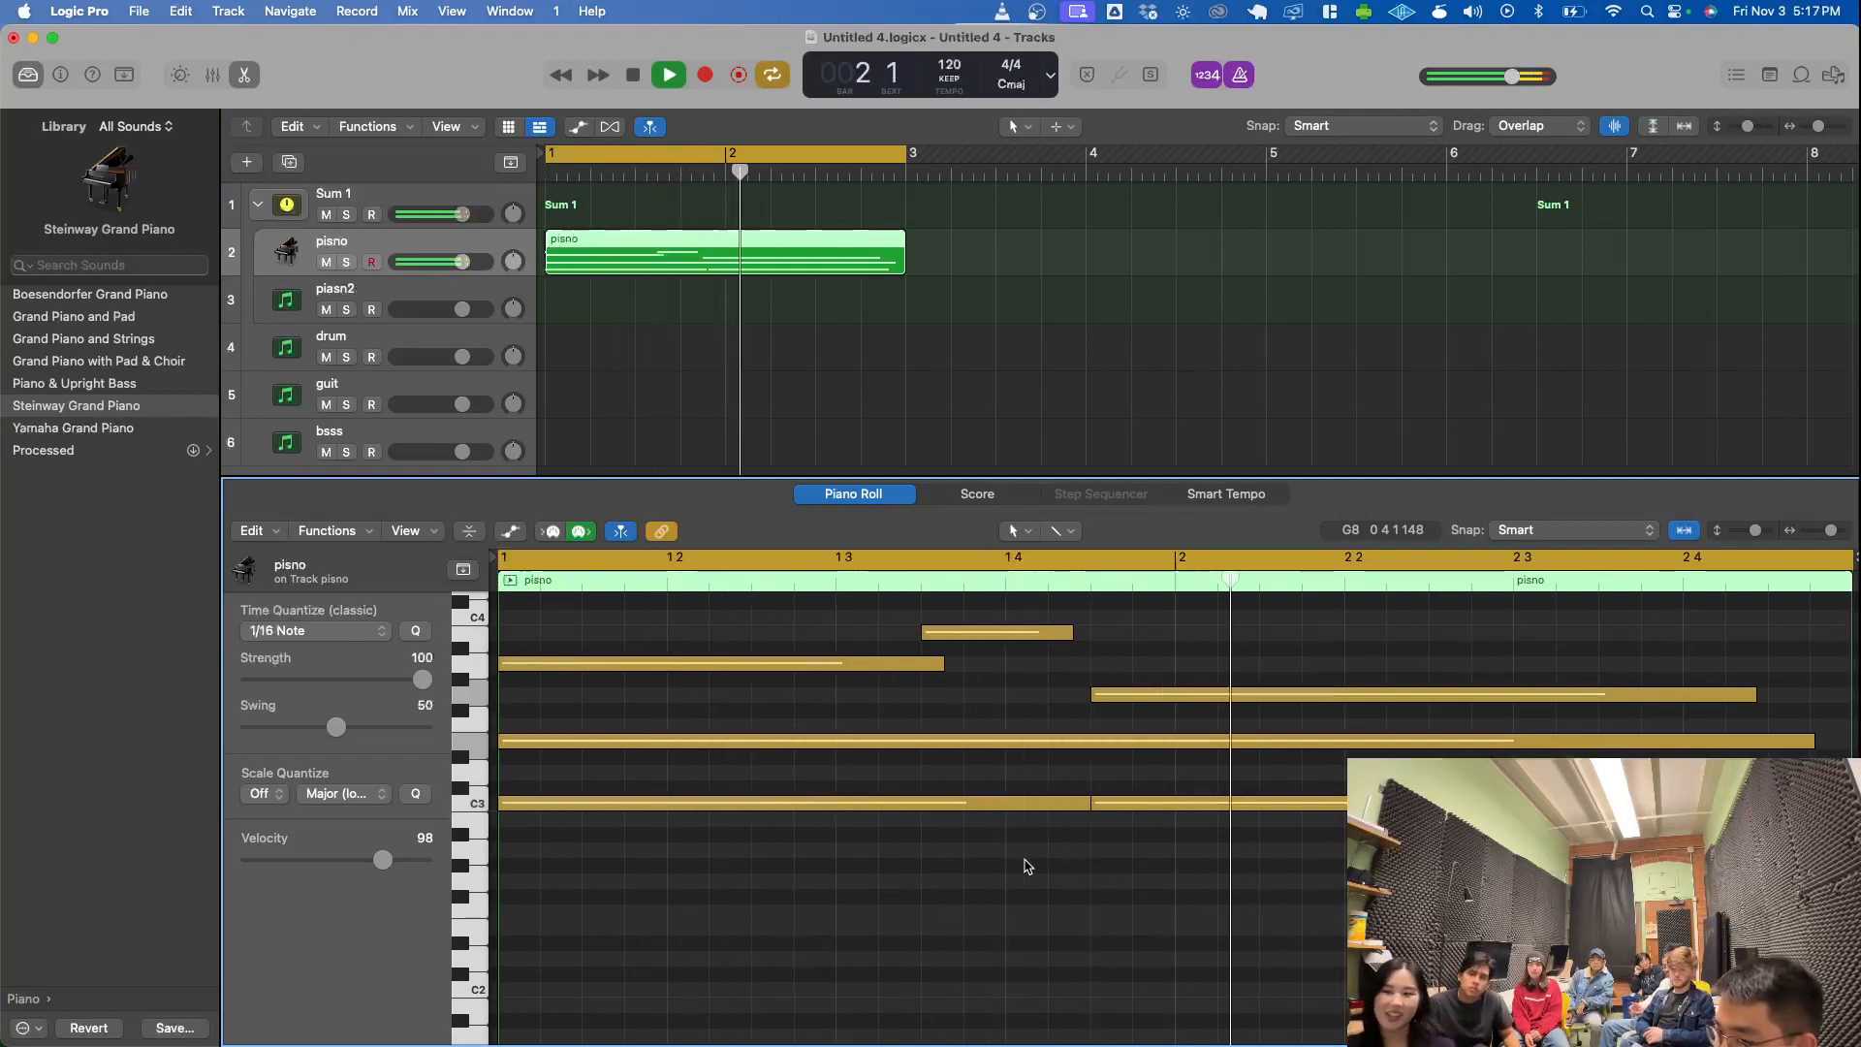
key("space")
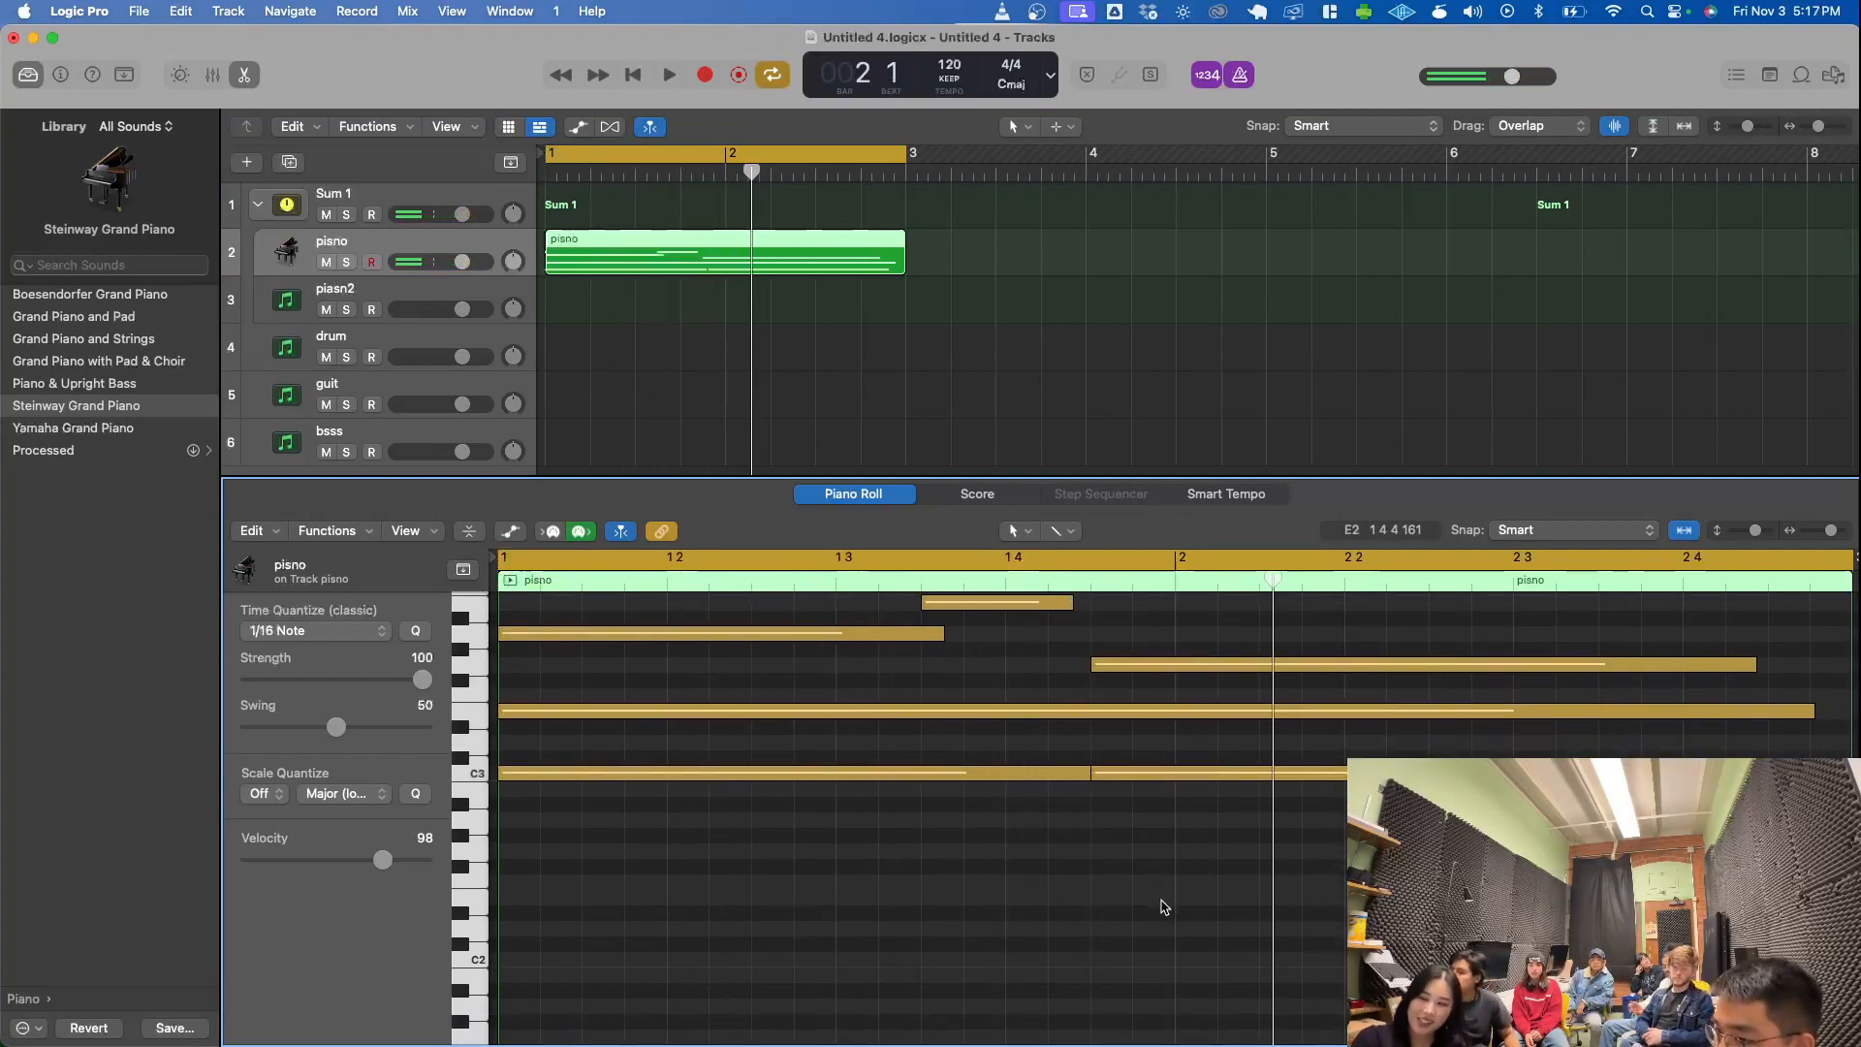
- Delete the first C3 note in the piano roll, undo the deletion, and clear the note selection
scroll(1163, 906, "up", 3)
left_click(1006, 872)
key("Delete")
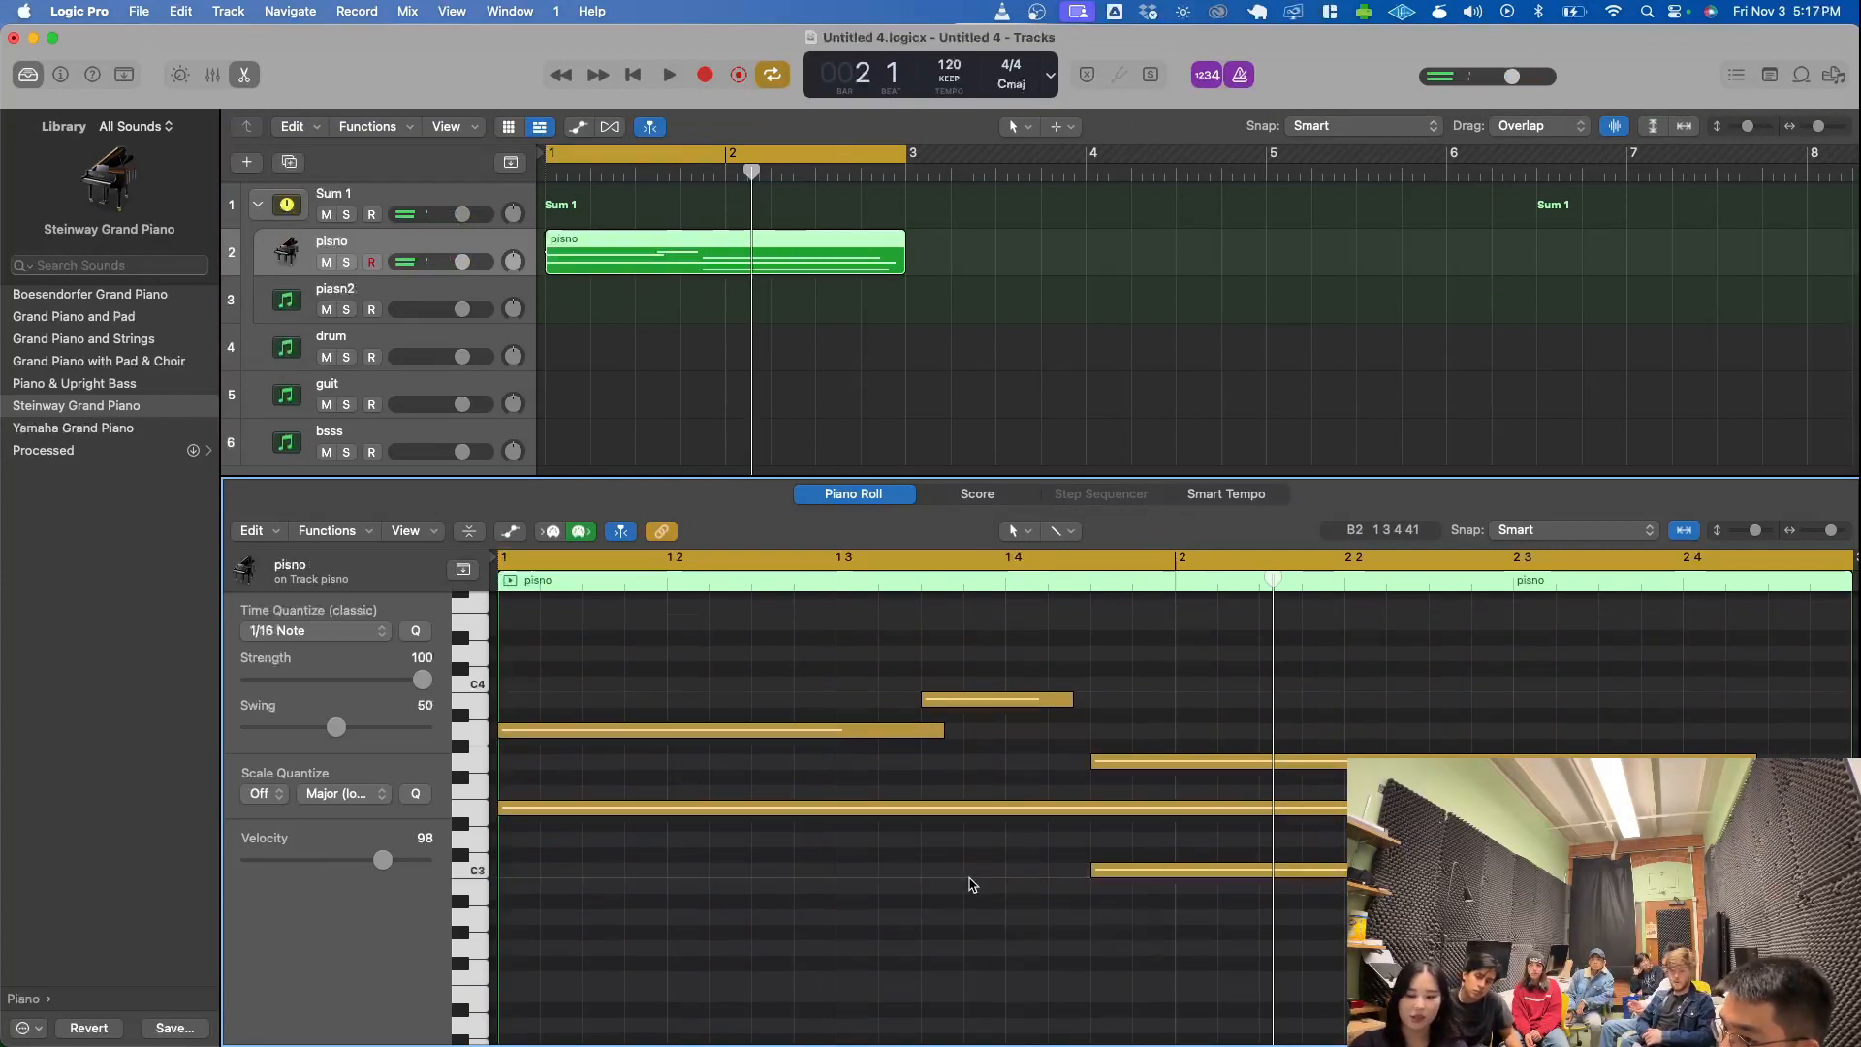
key("super+z")
left_click_drag(917, 870, 912, 874)
left_click(910, 1036)
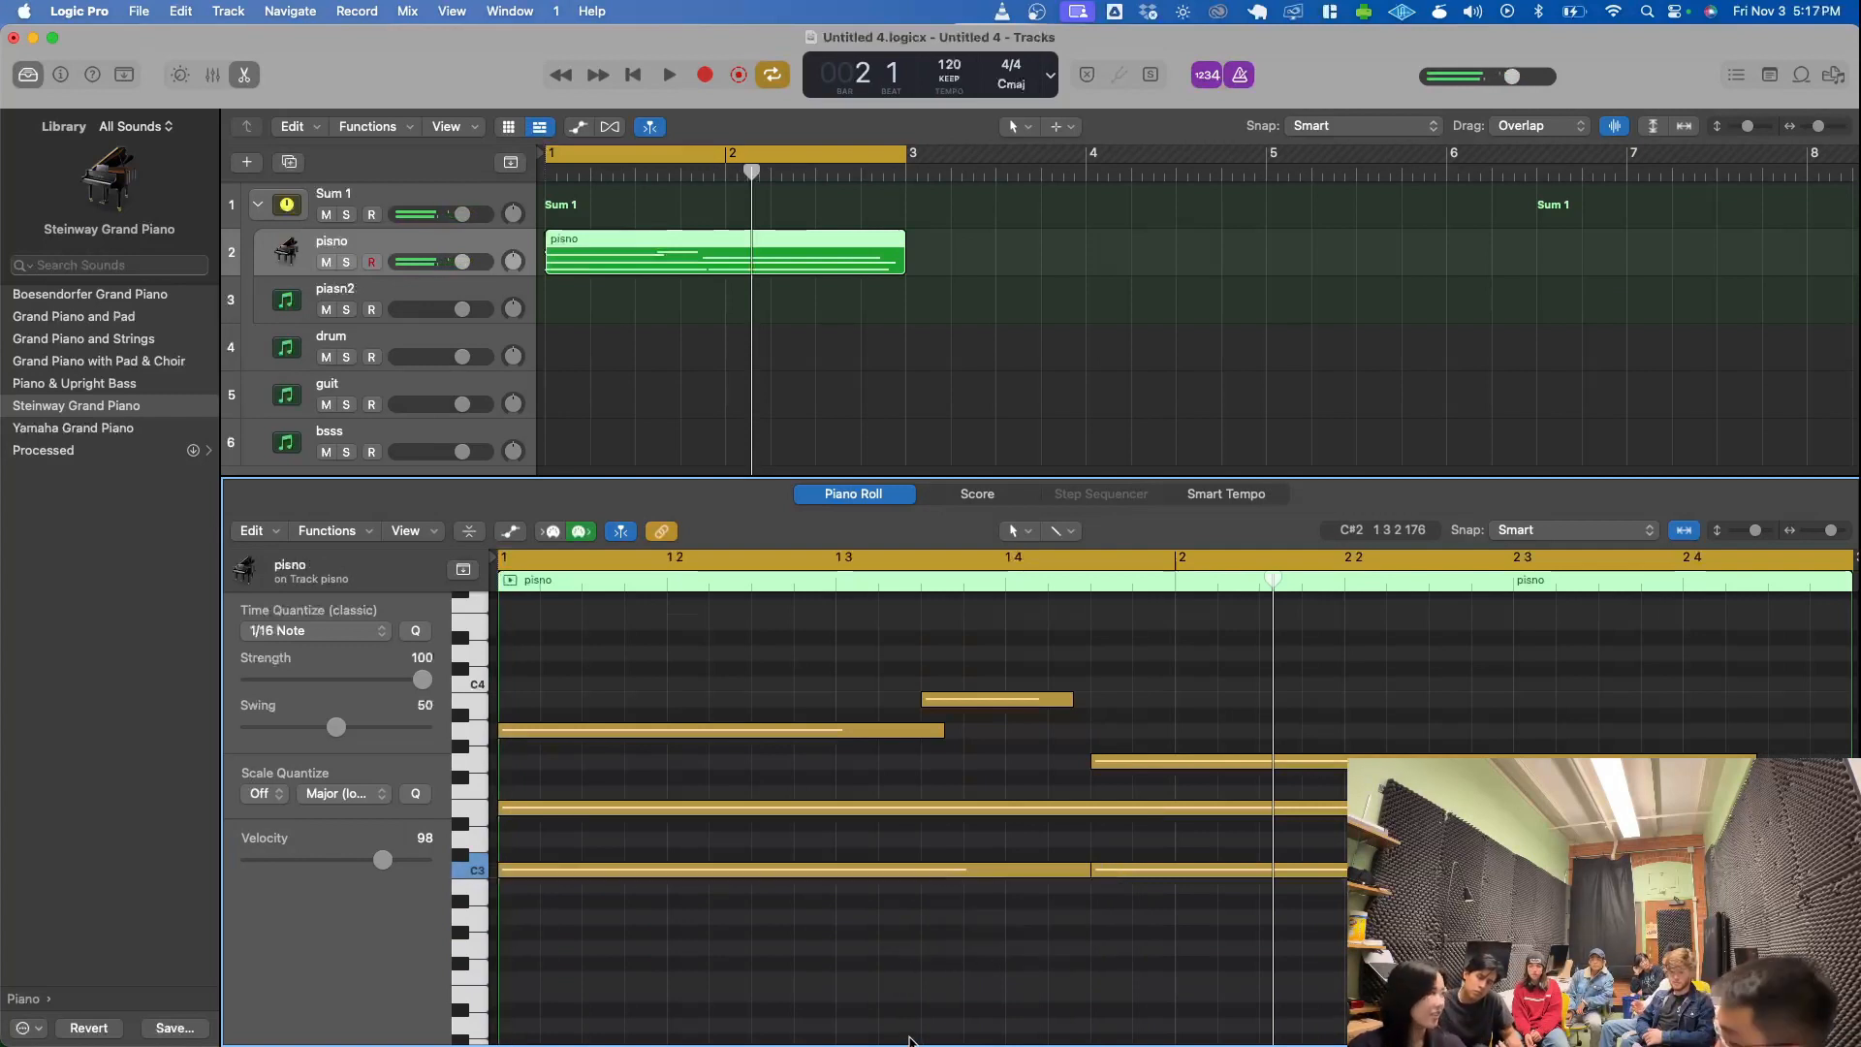
- Select the first C3 note of the pisno region in the piano roll and lower its velocity to 78
scroll(1028, 936, "up", 3)
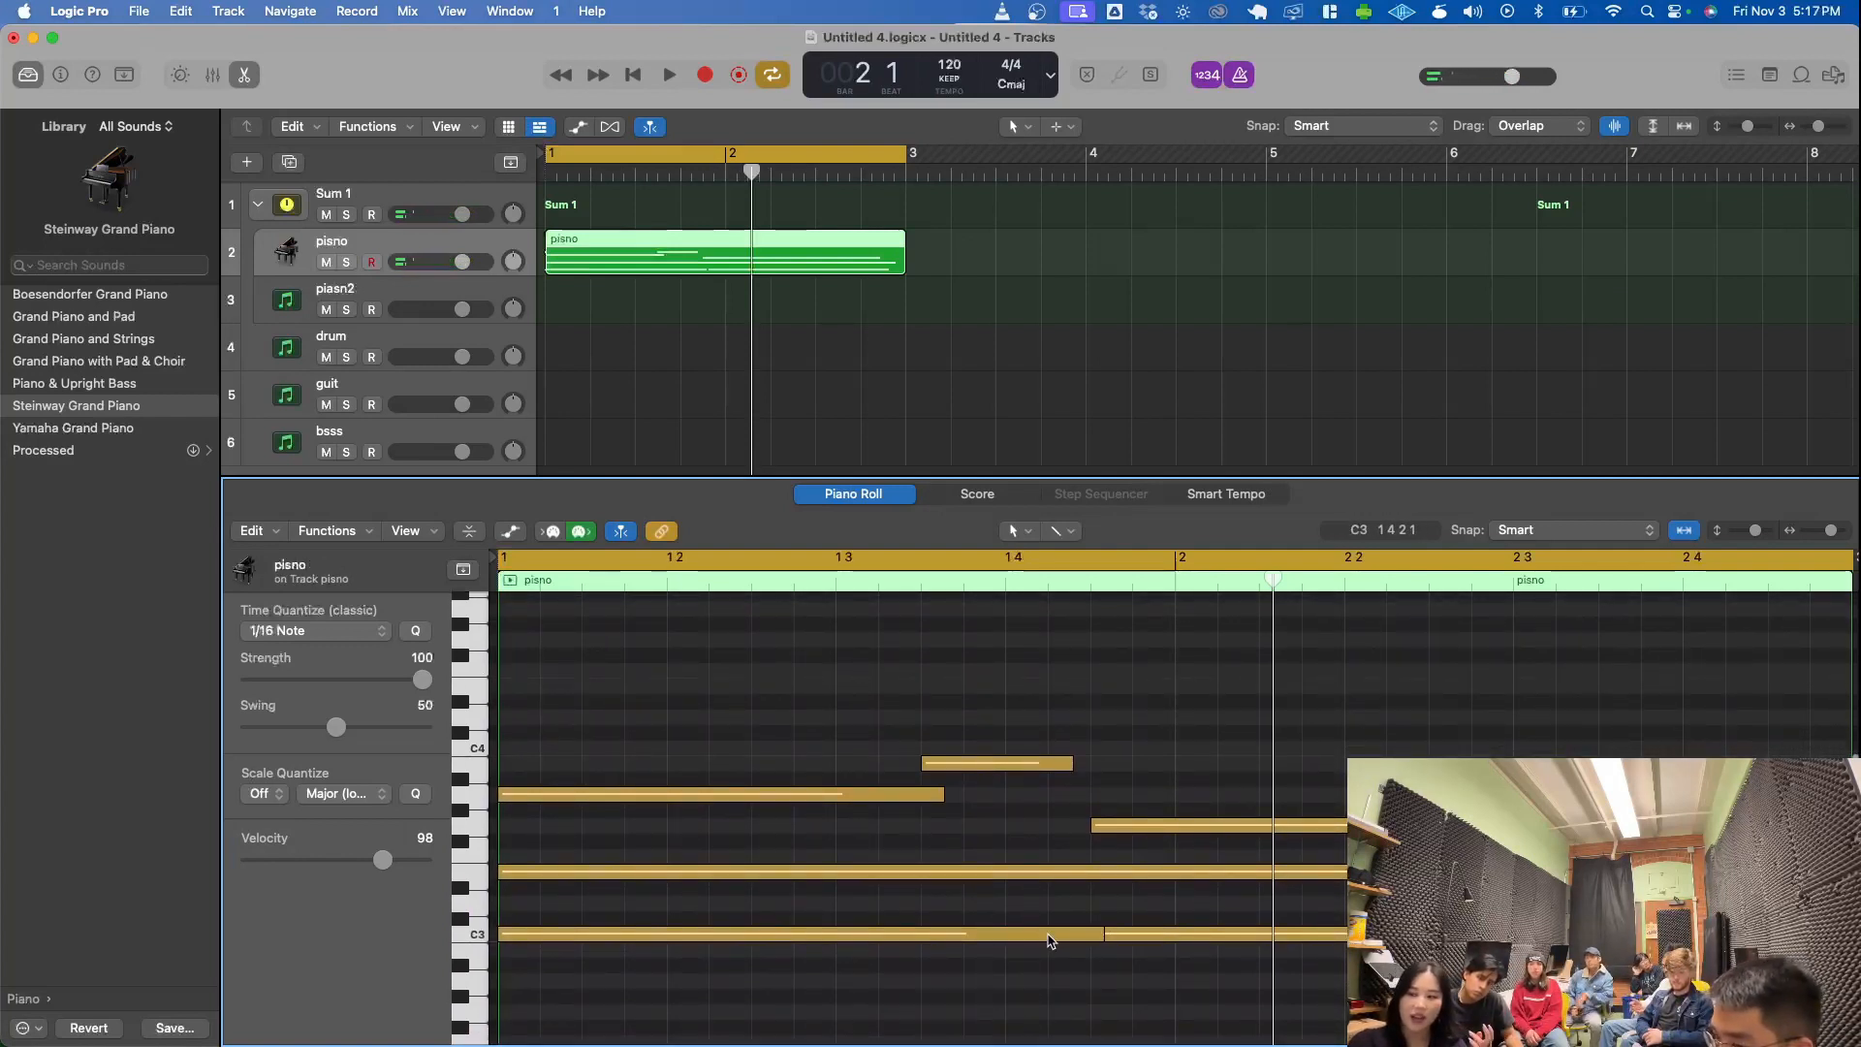
left_click(1047, 937)
left_click(824, 752)
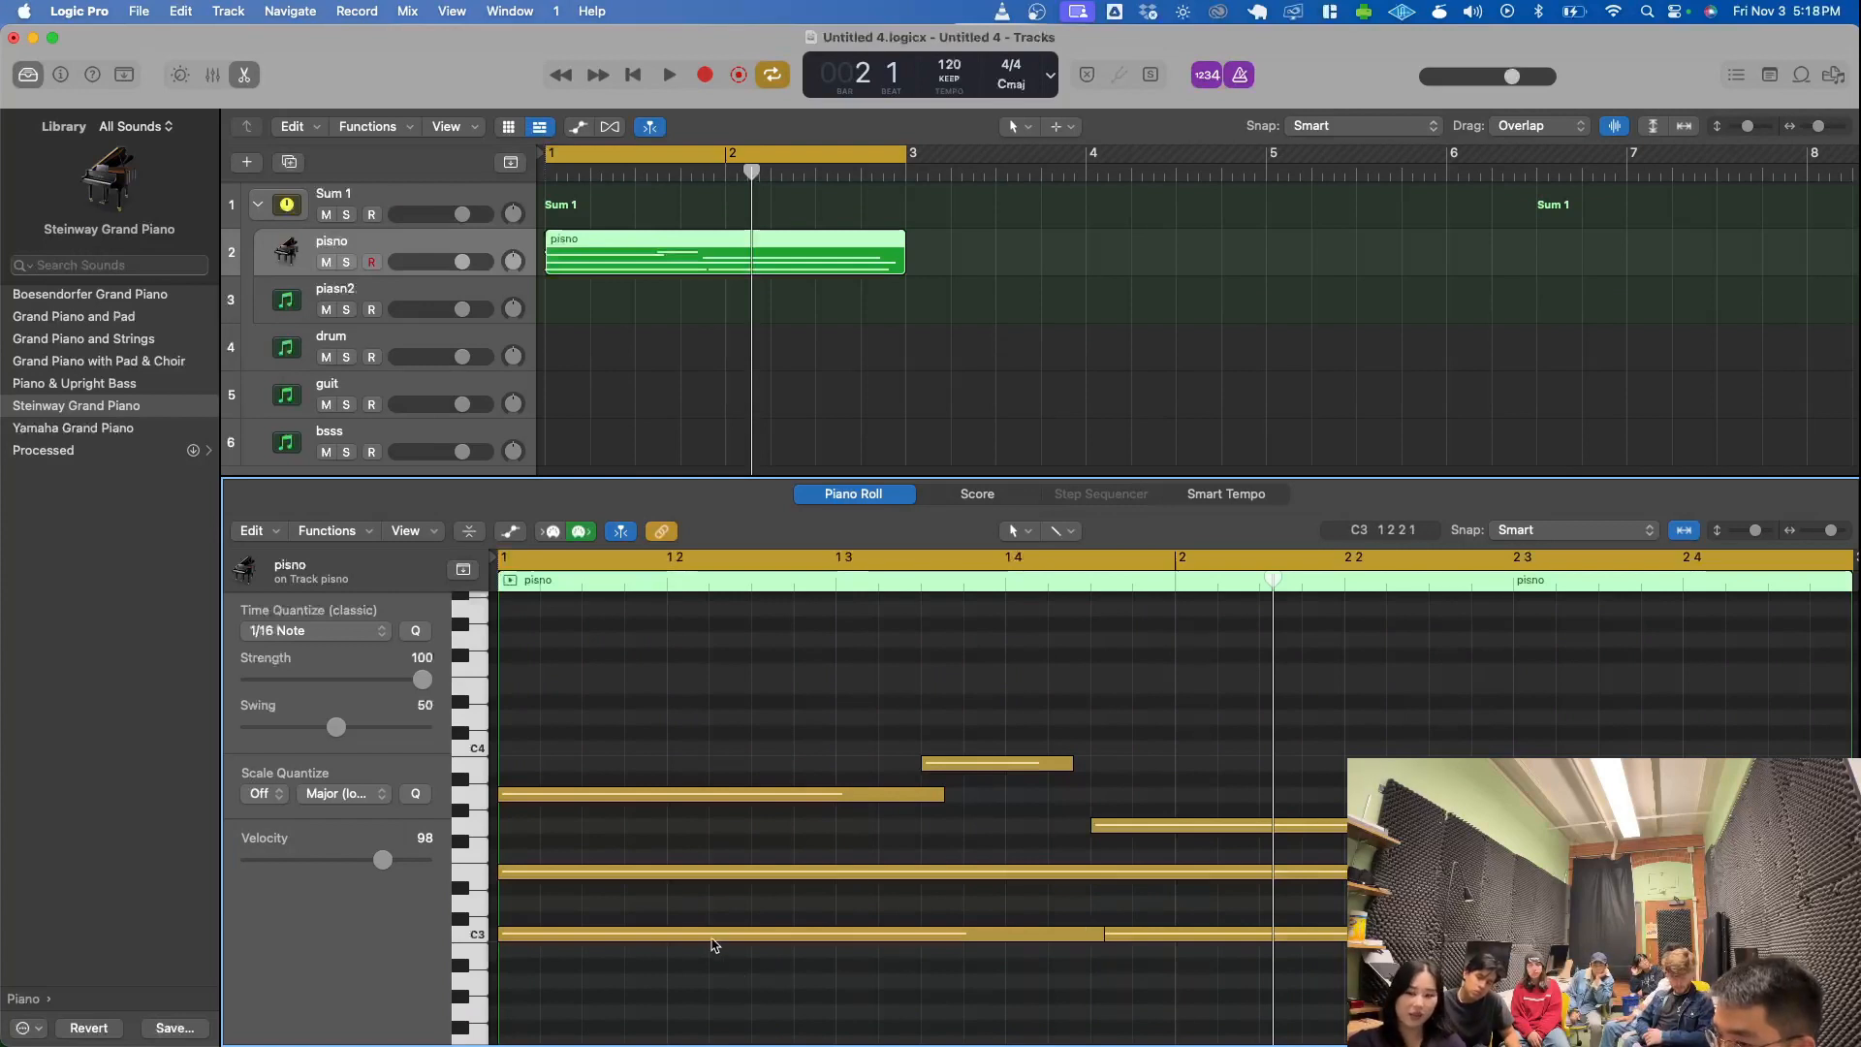
mouse_move(712, 943)
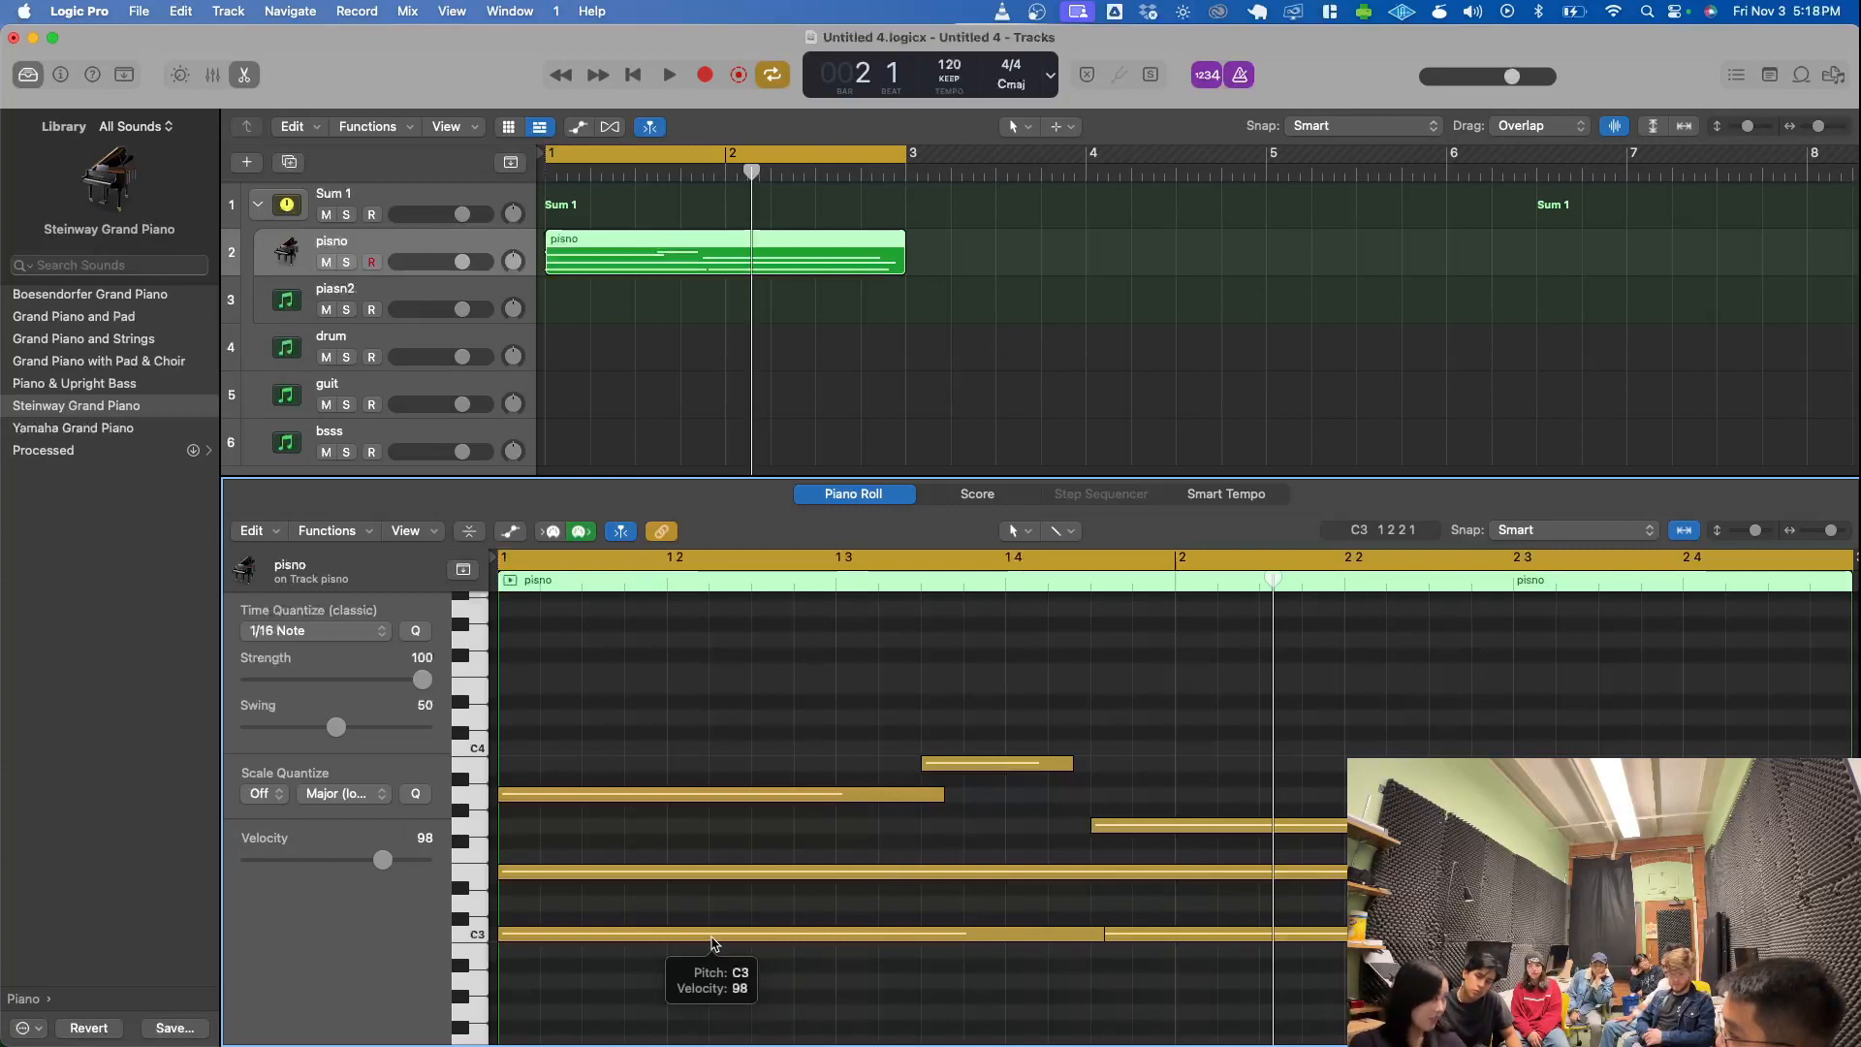
left_click(713, 937)
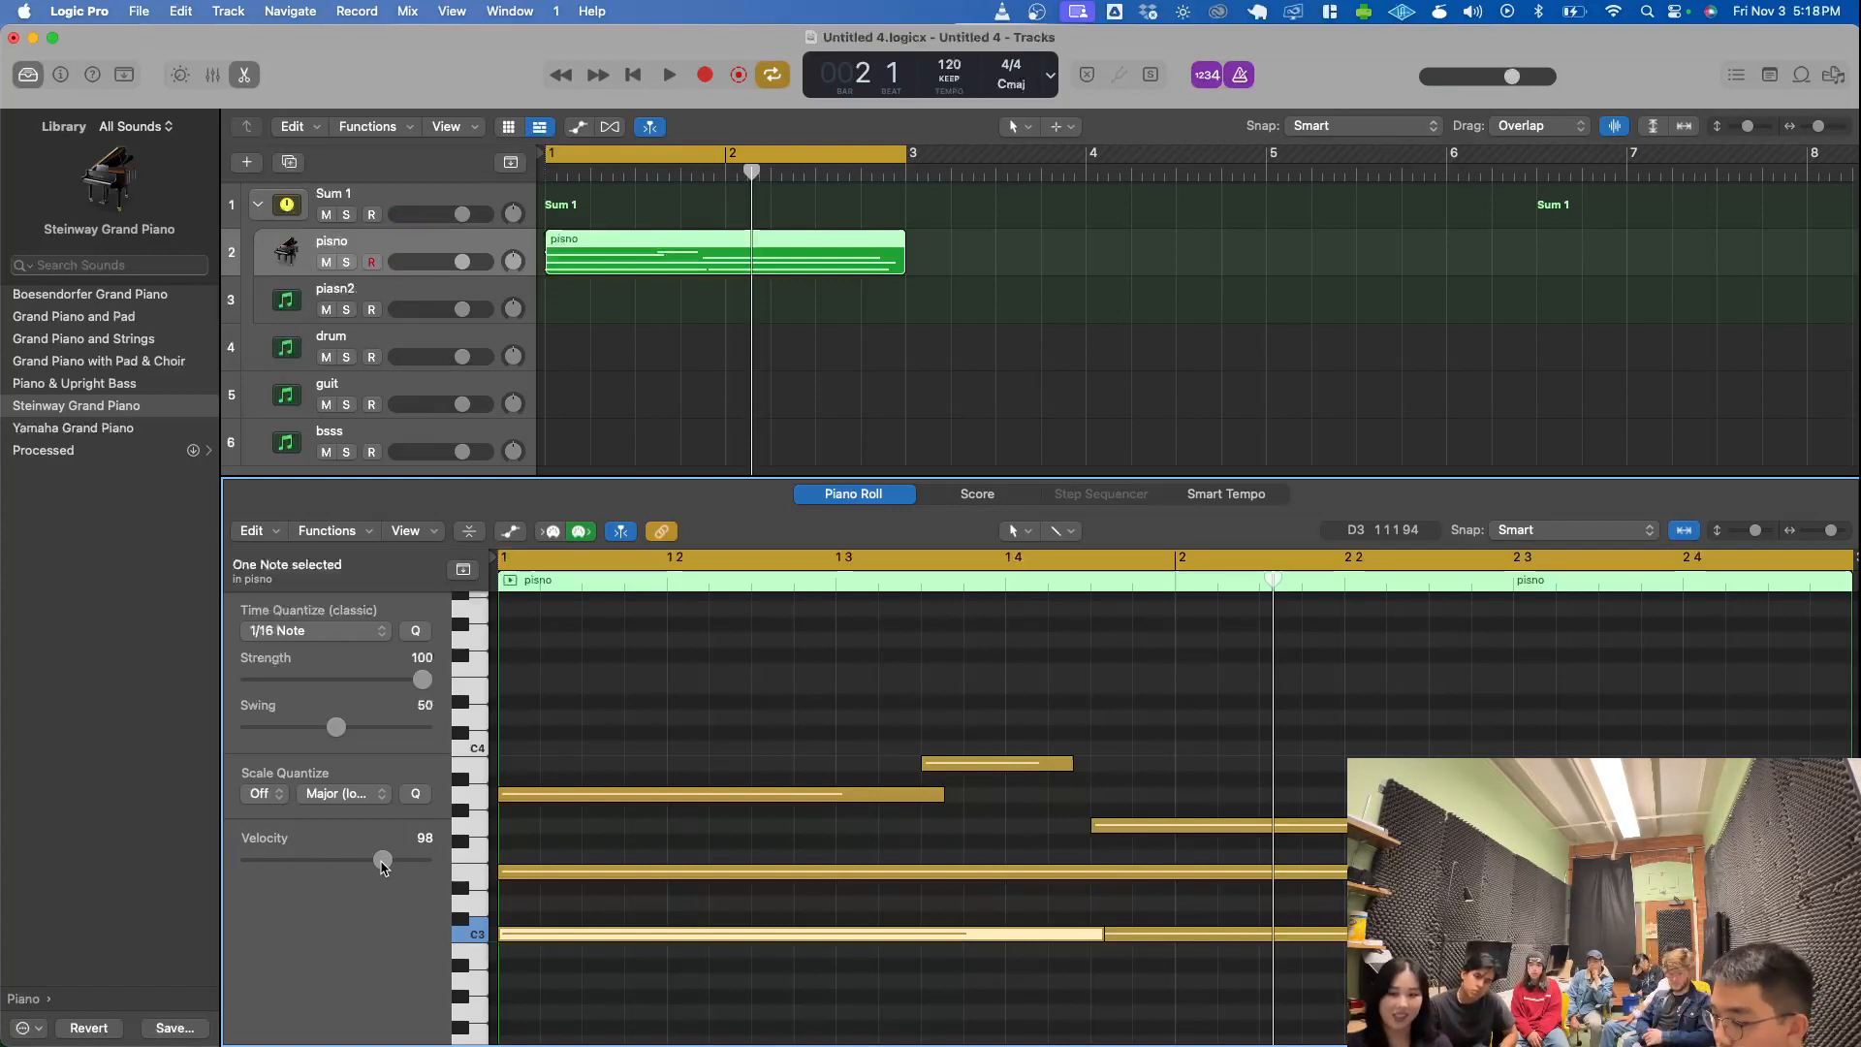
mouse_move(382, 862)
left_mouse_down()
mouse_move(245, 861)
mouse_move(463, 893)
mouse_move(299, 858)
mouse_move(379, 872)
left_mouse_up()
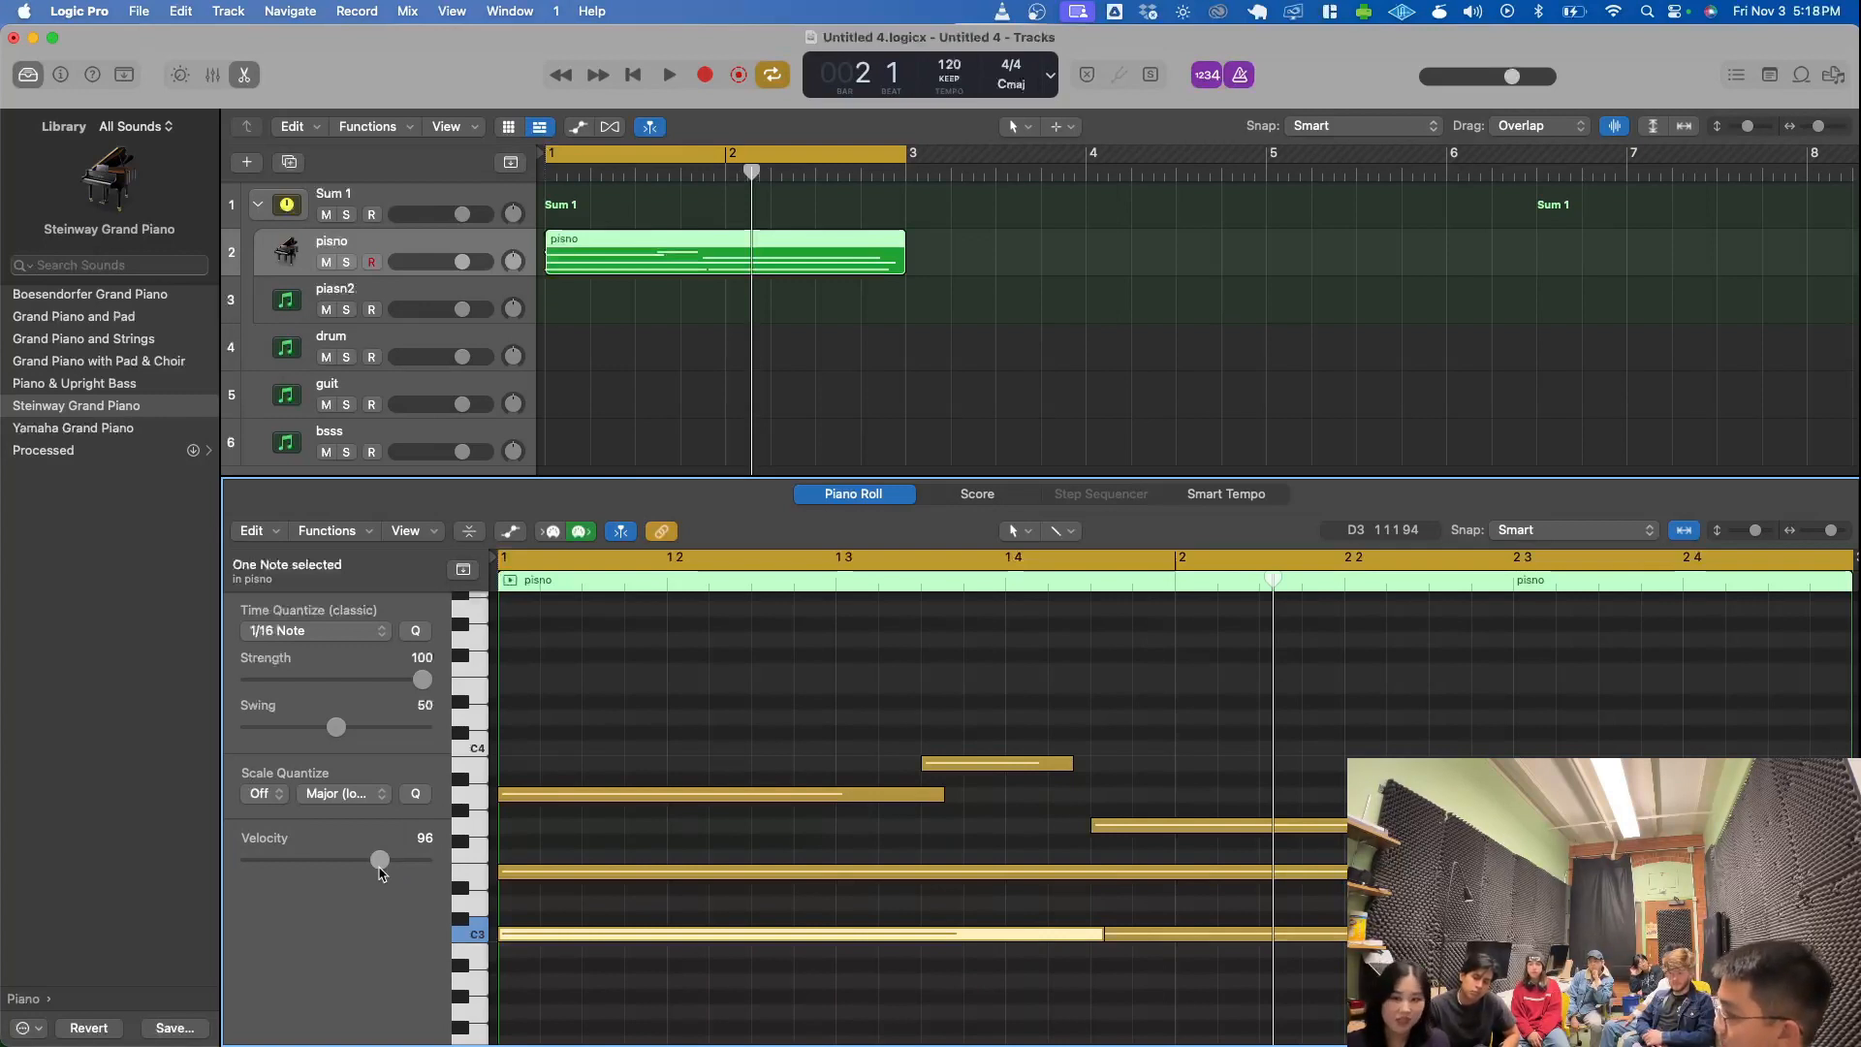
left_click_drag(380, 870, 356, 863)
- Set the velocity of the A3 and E3 notes to 78, lower the short B3 note's velocity, and reselect the pisno region
left_click(568, 794)
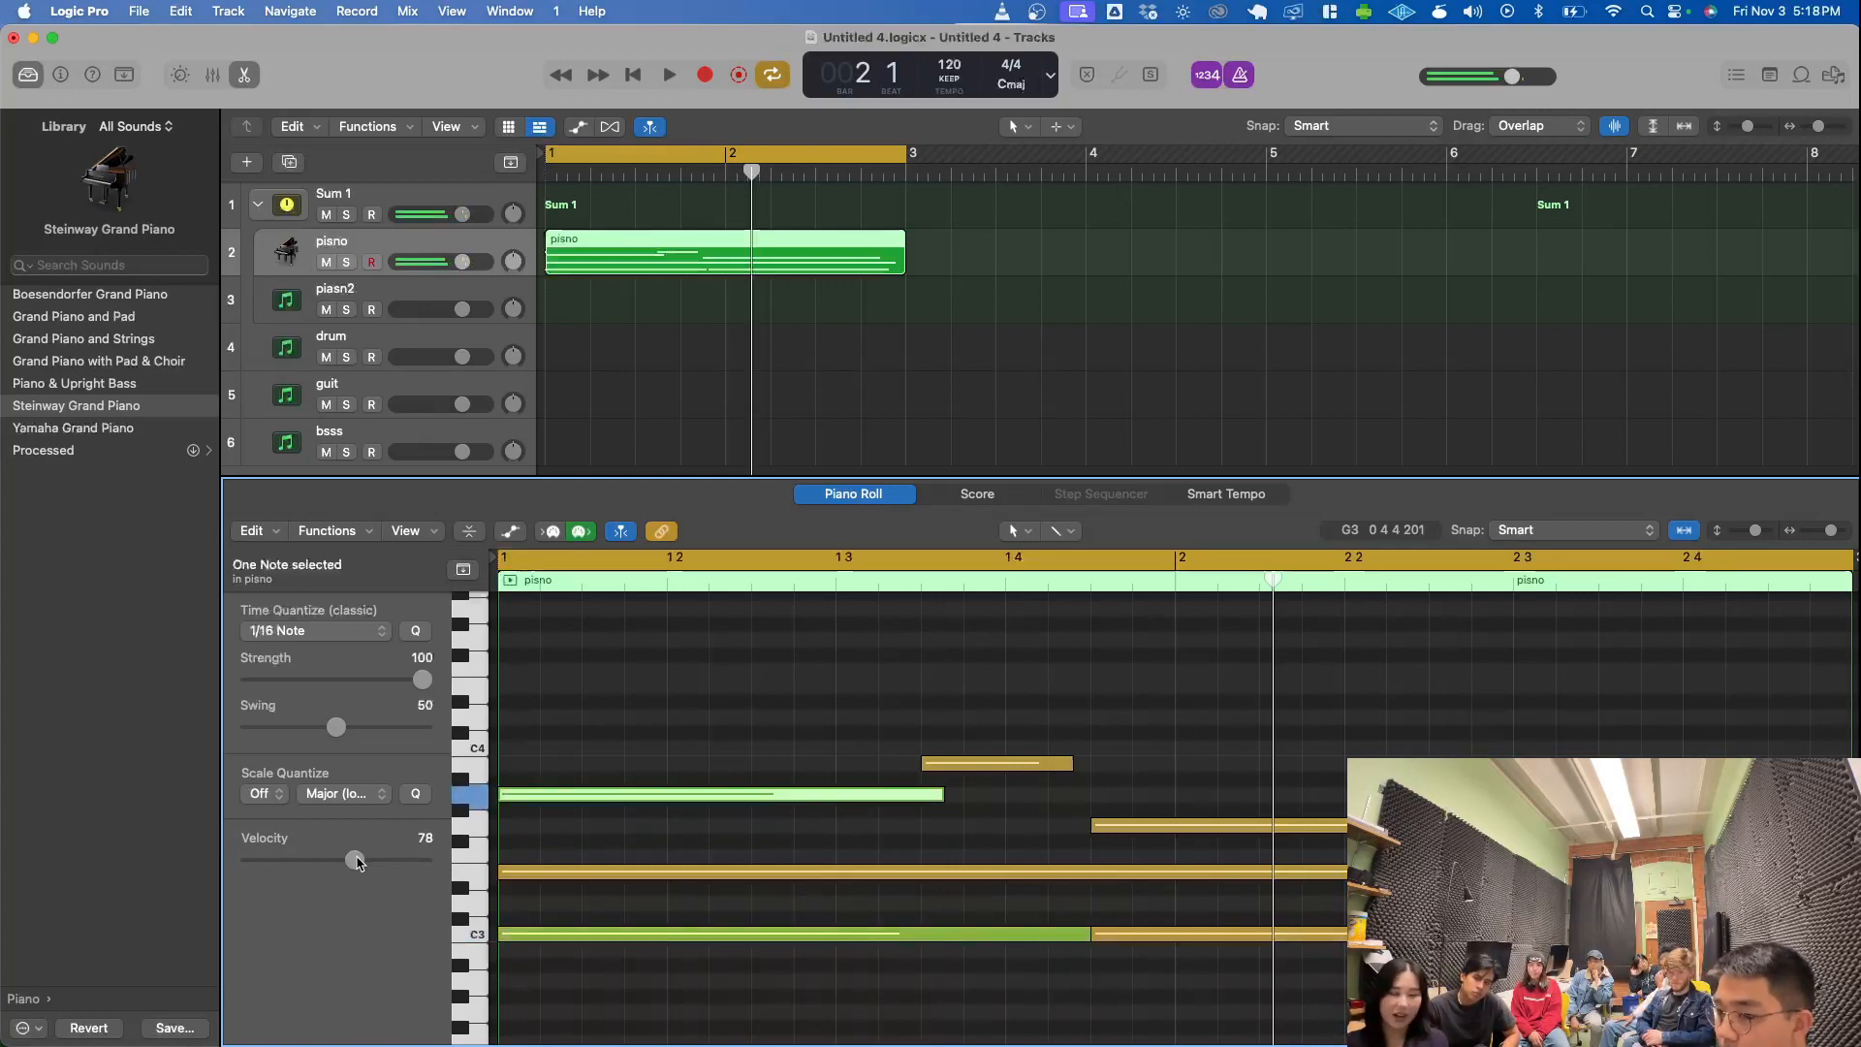
left_click(601, 871)
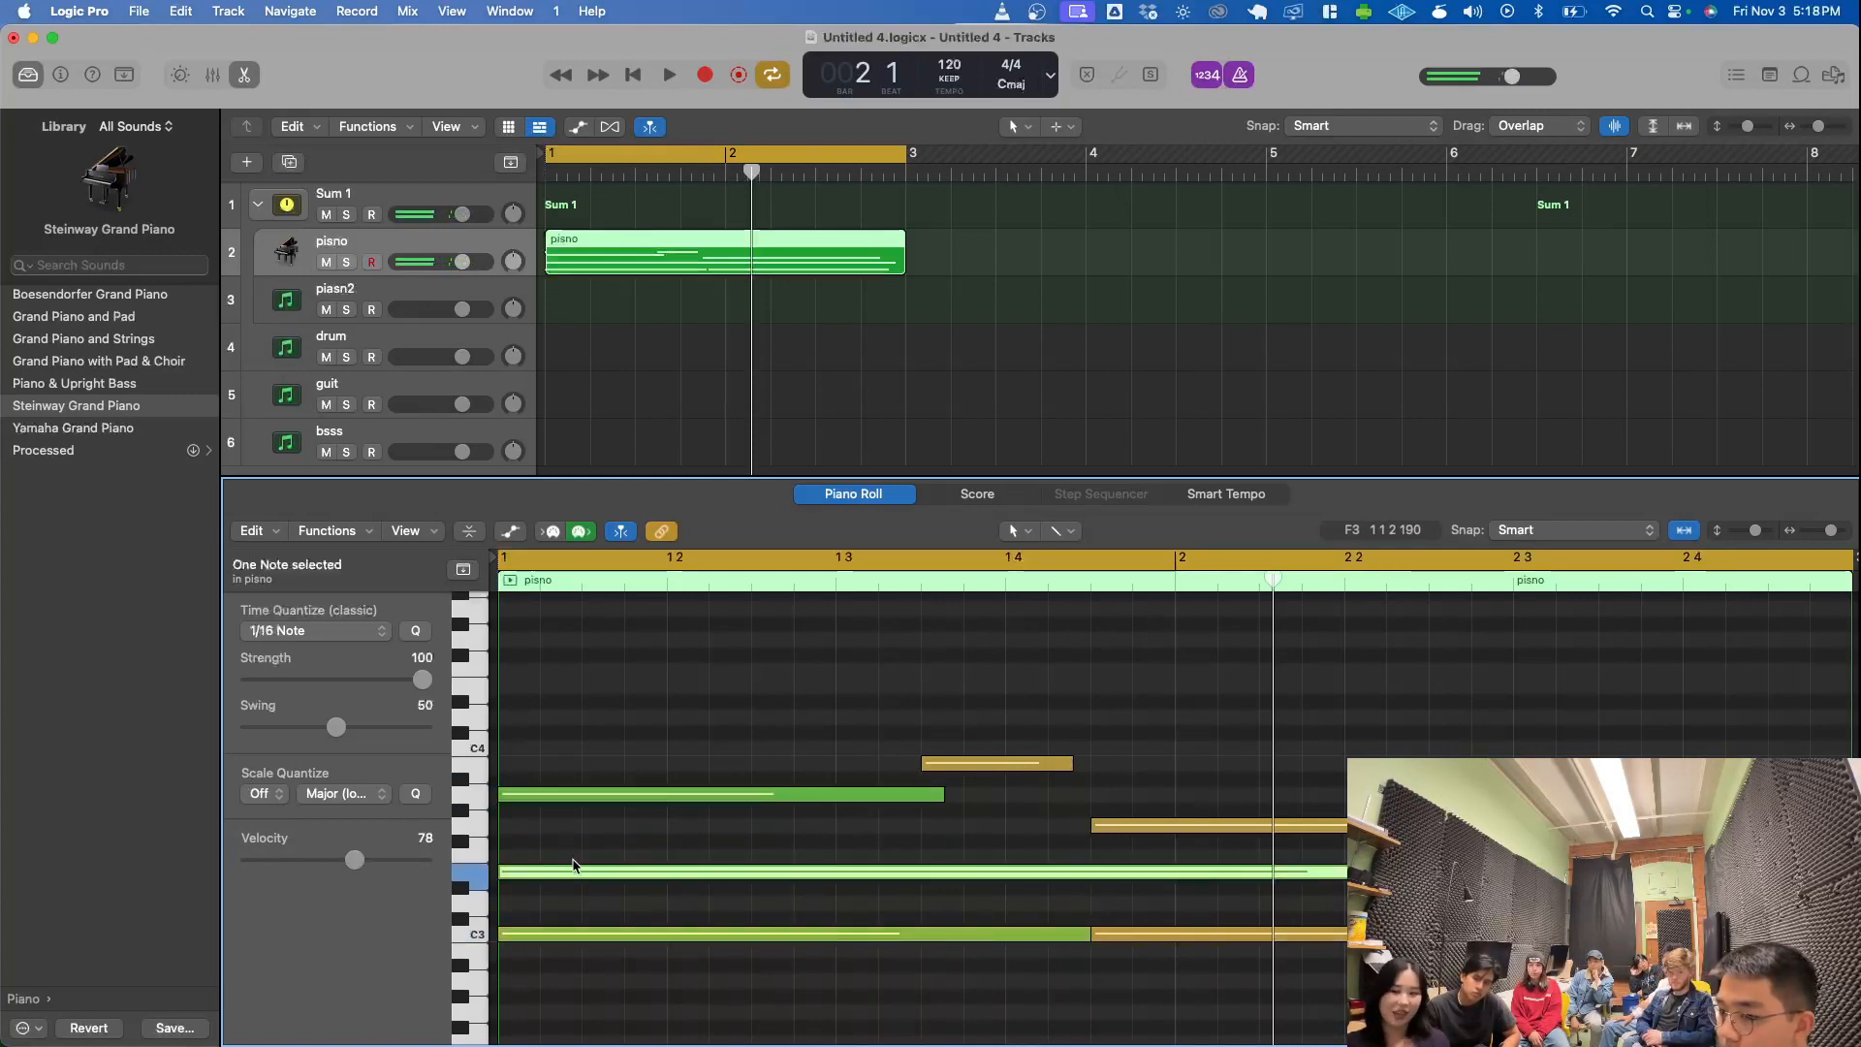
left_click(1008, 762)
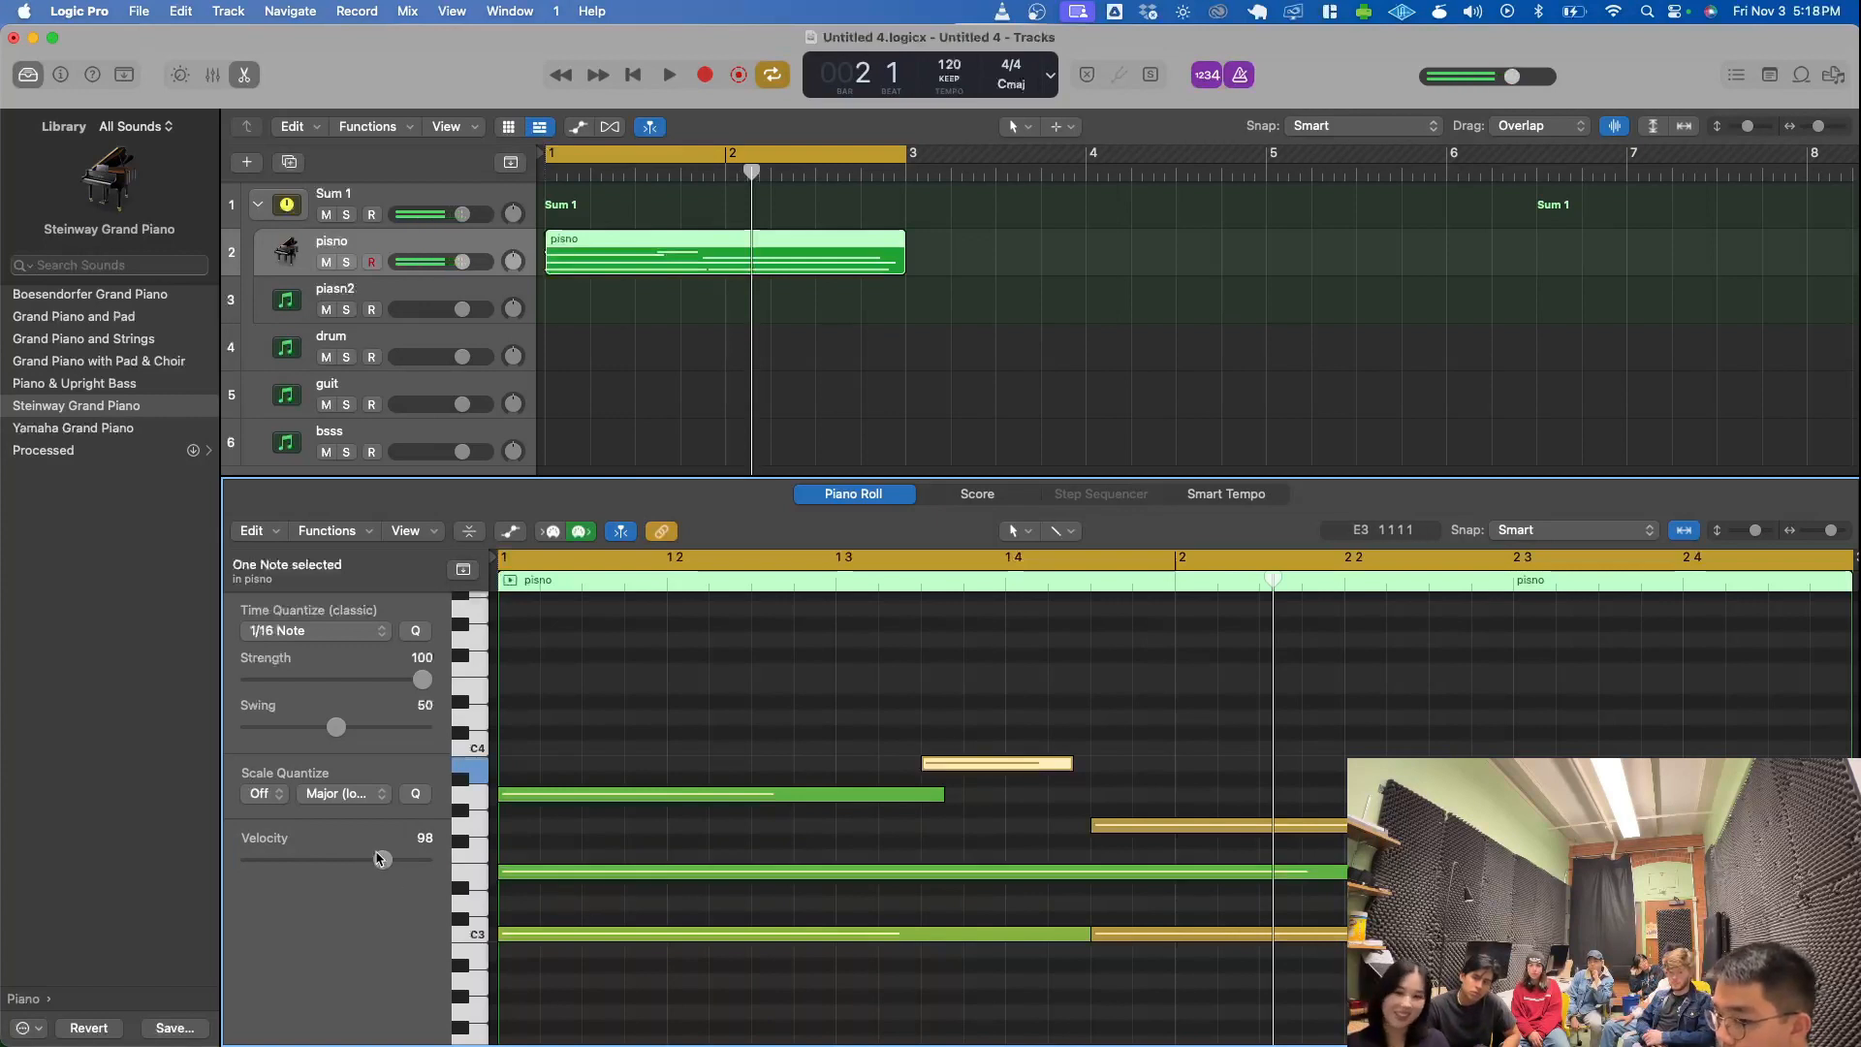
left_click_drag(380, 859, 365, 860)
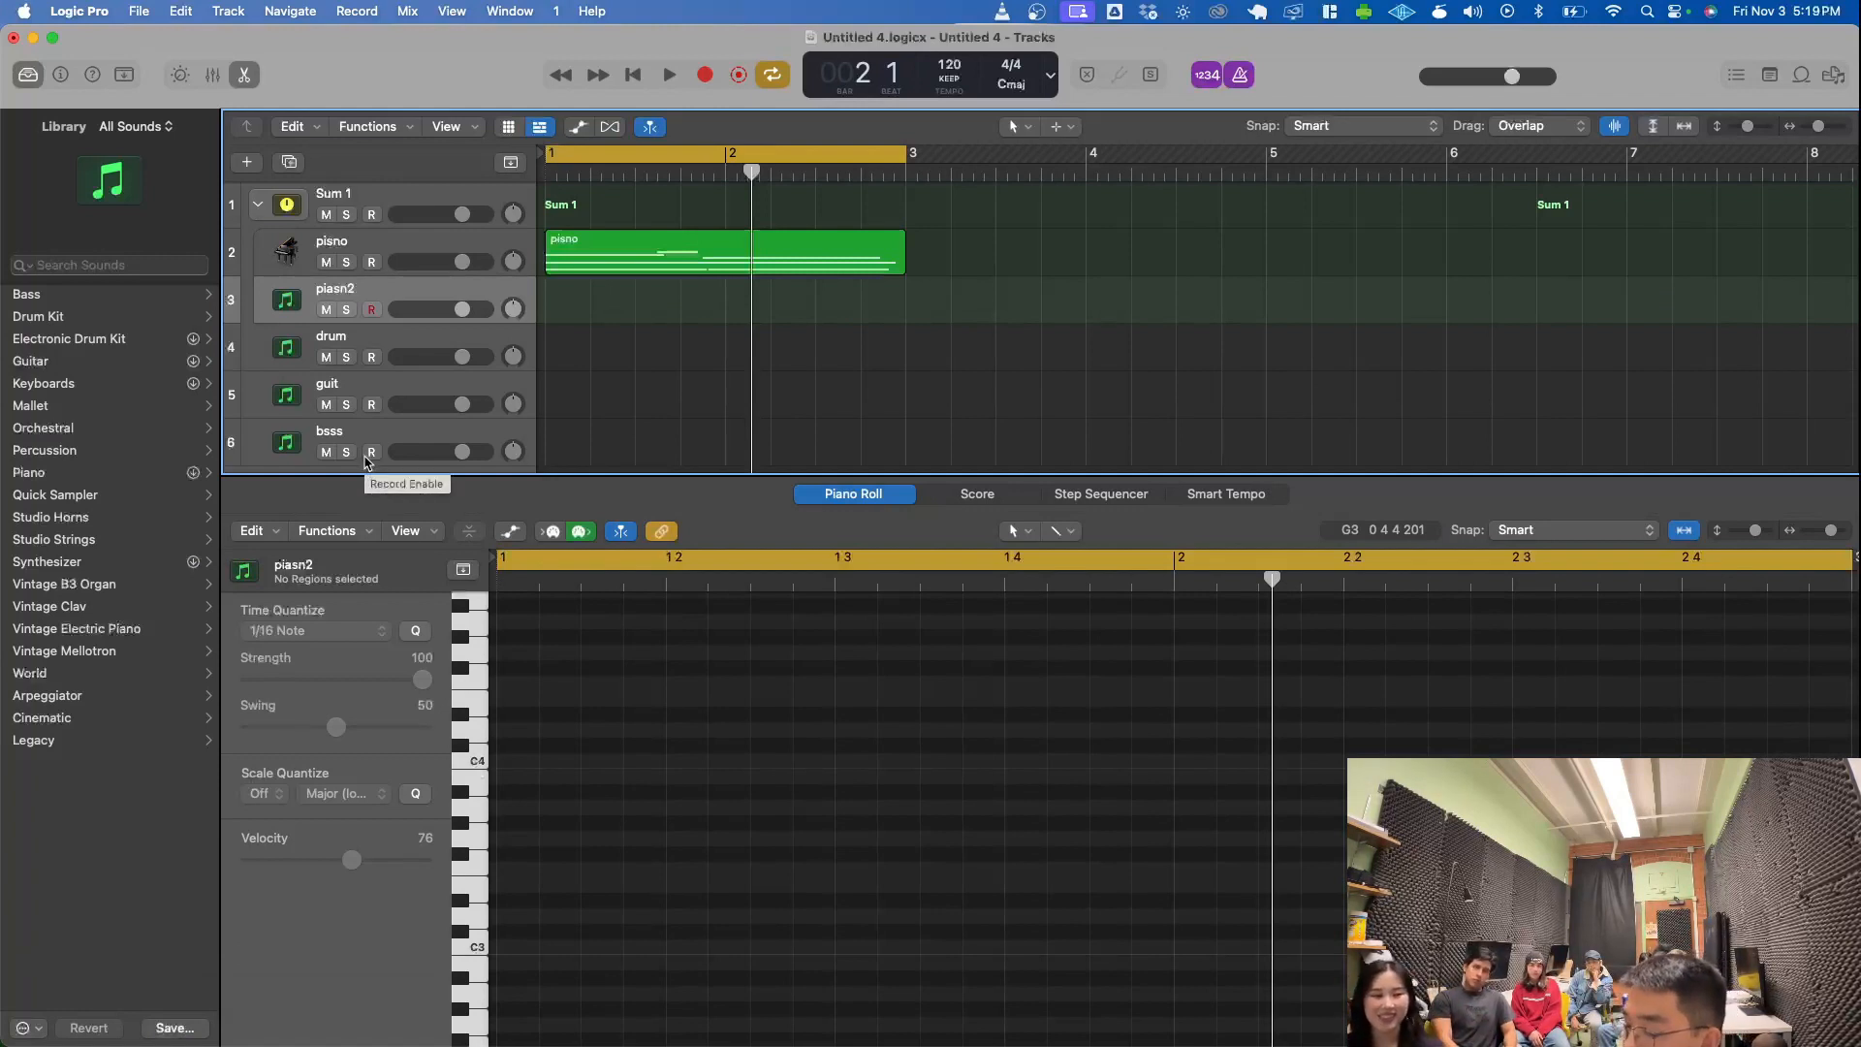
left_click(712, 272)
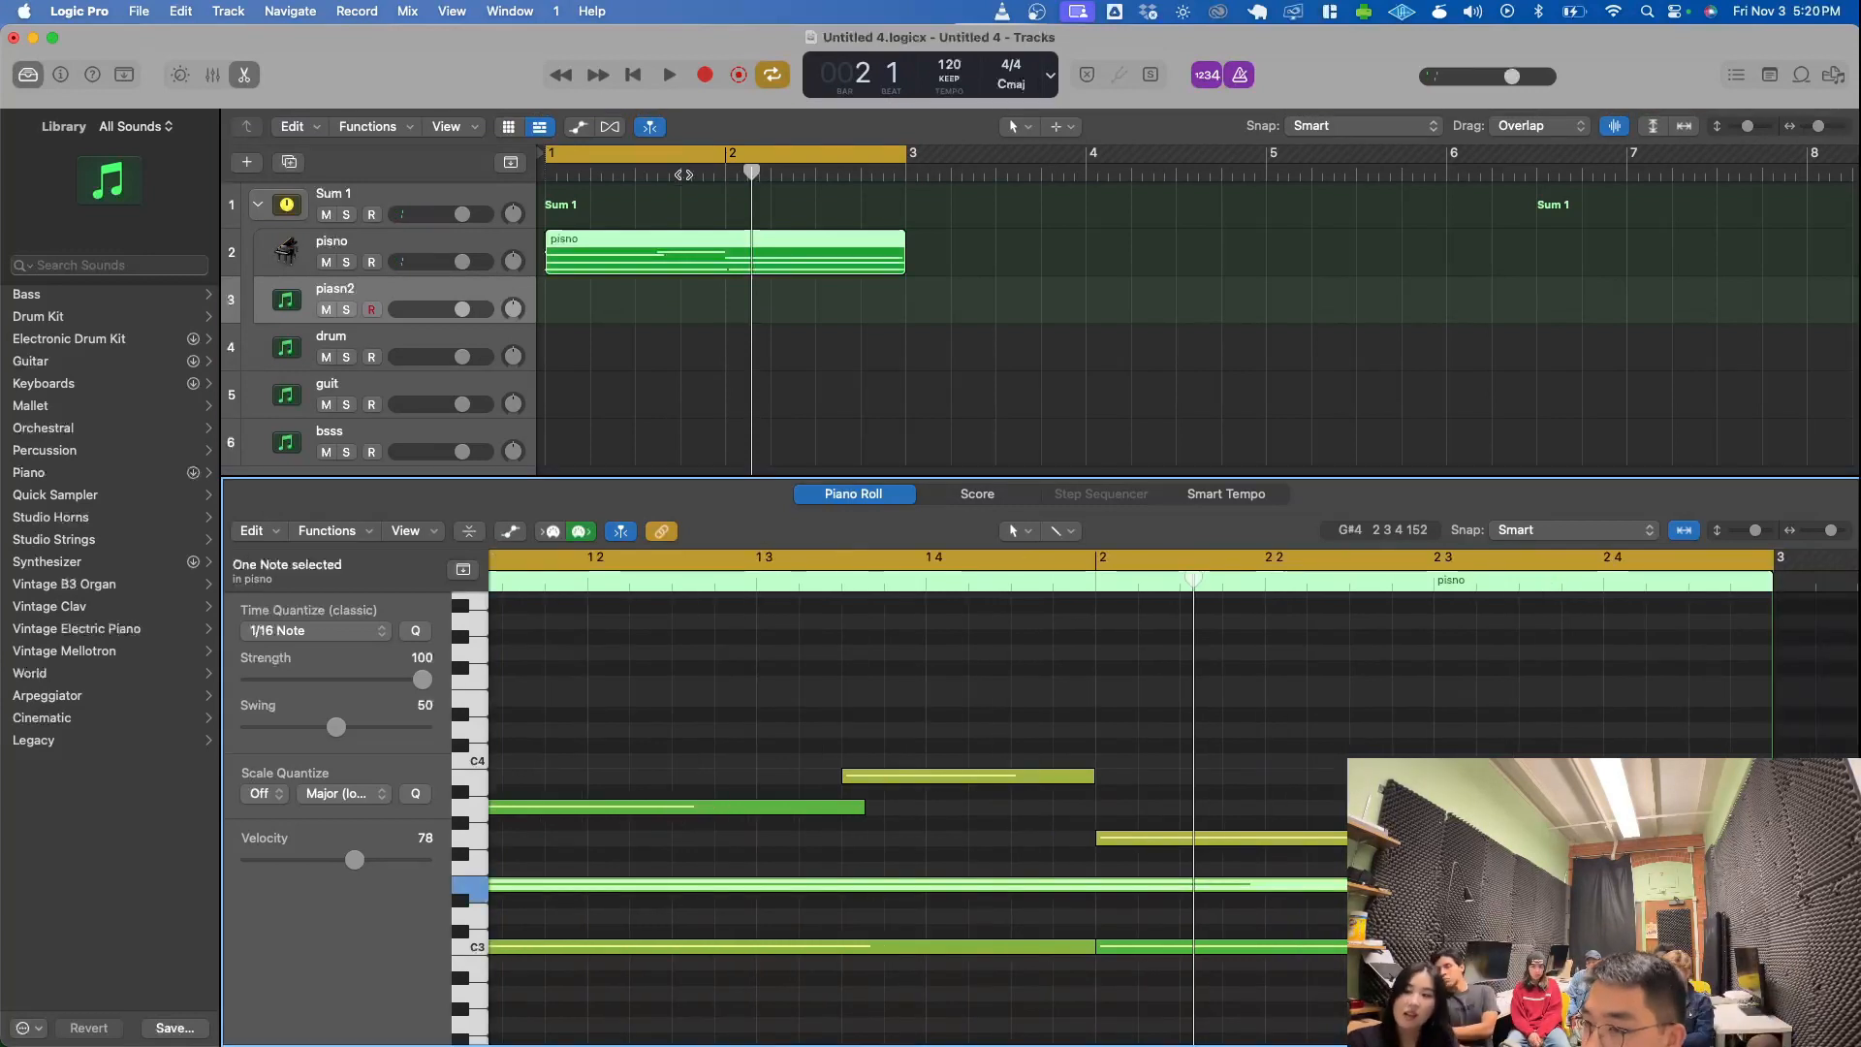
- Select the piasn2 track and load the 70s Analog Lead sound from the library's Synthesizer Lead category onto it
left_click(385, 297)
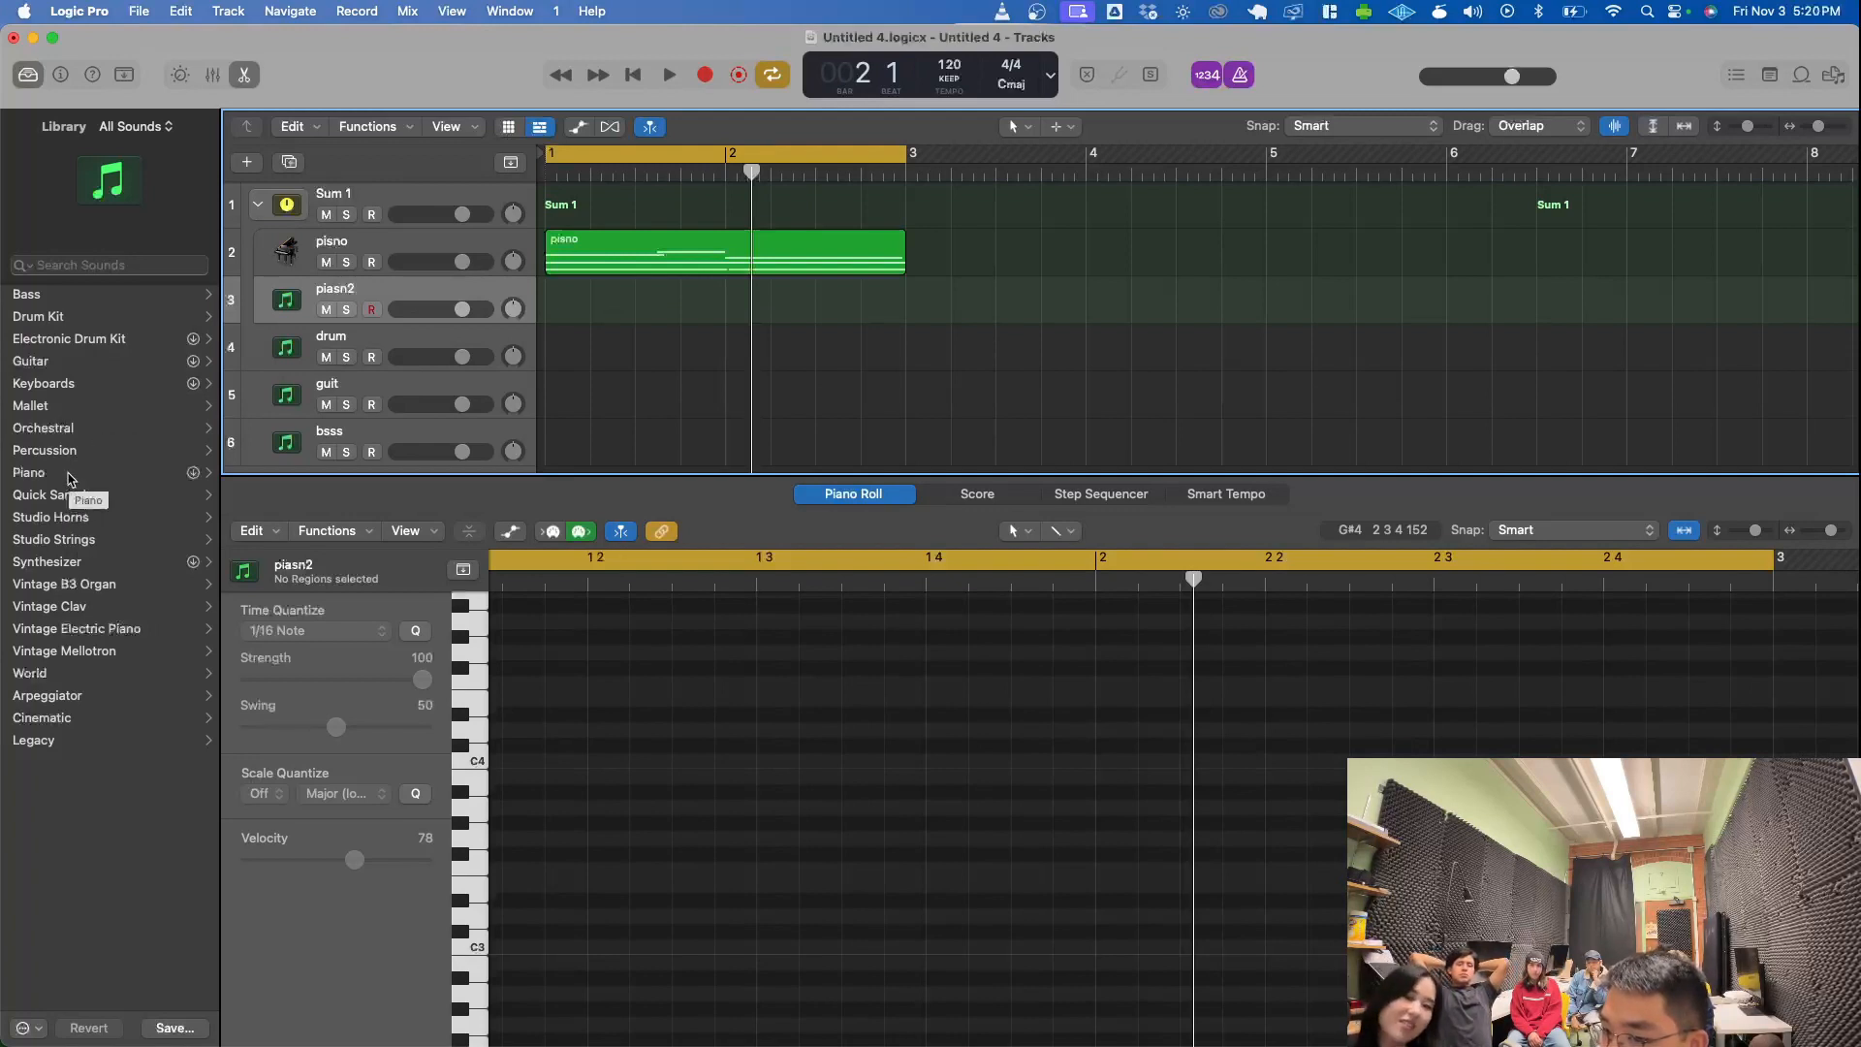
left_click(66, 569)
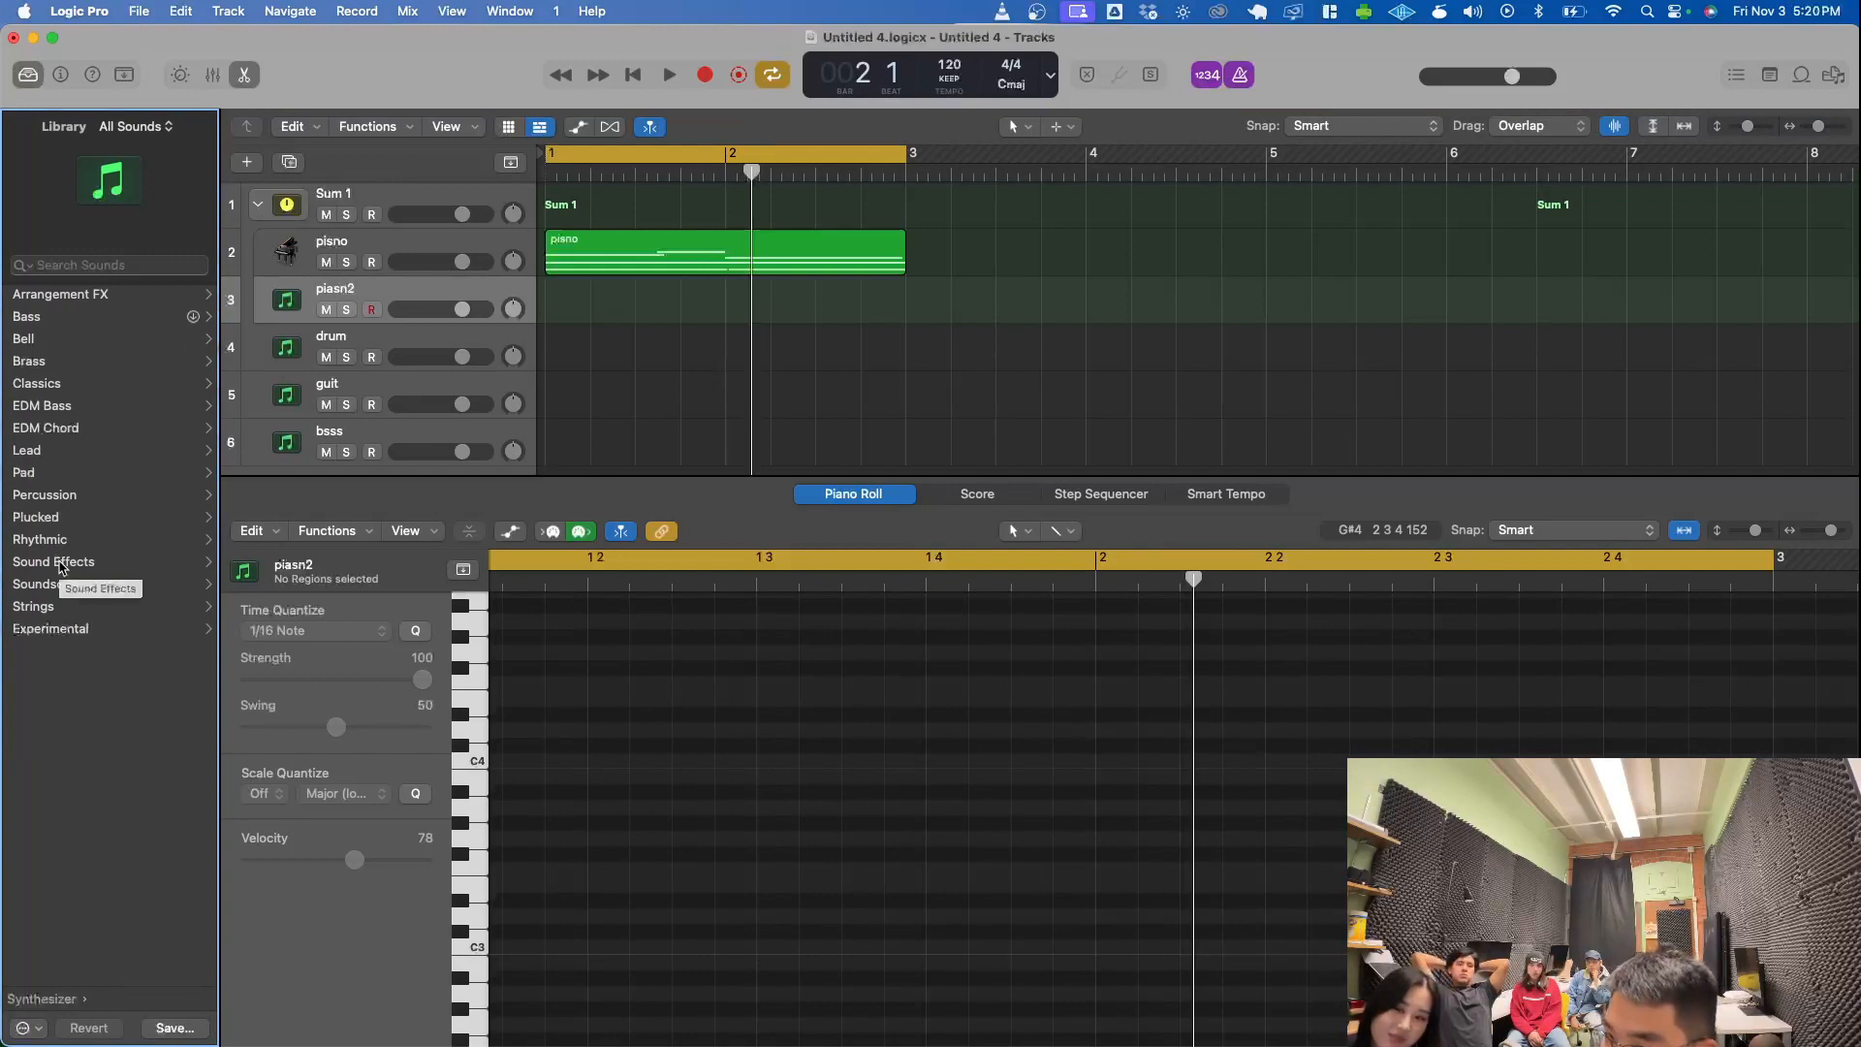
left_click(124, 452)
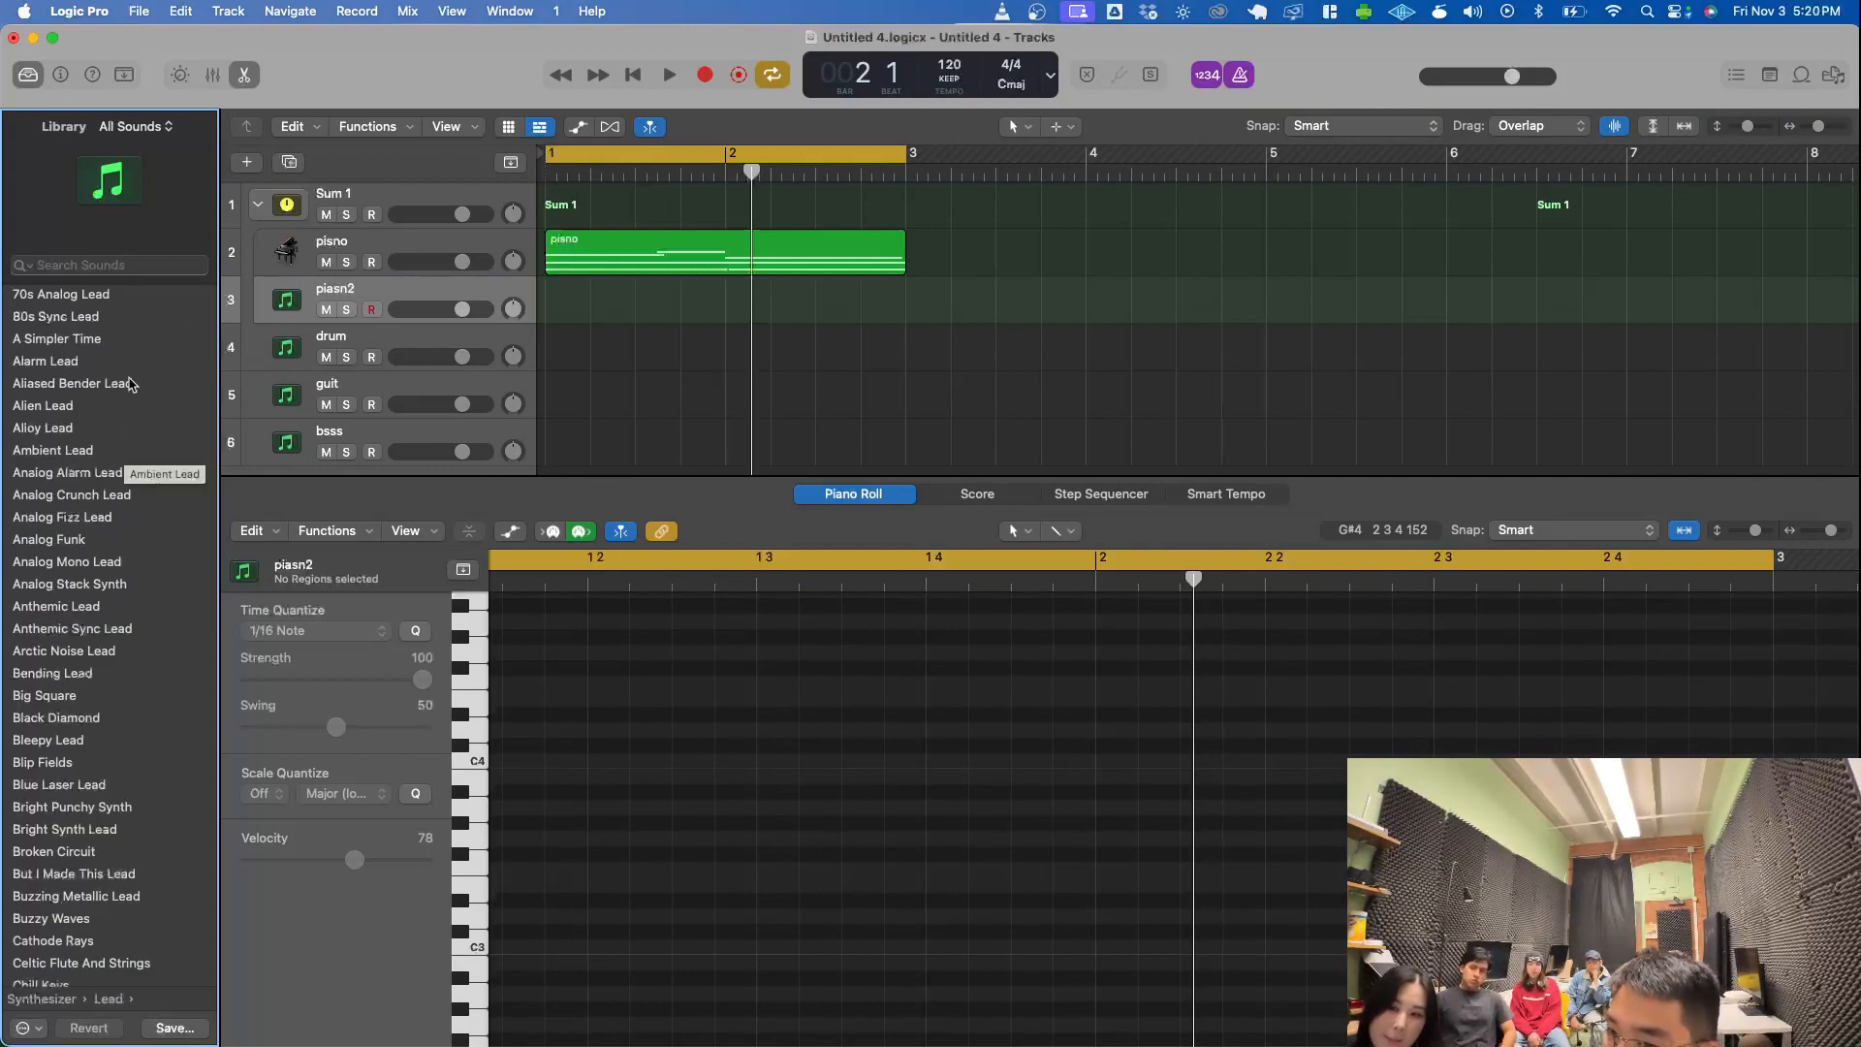
left_click(121, 294)
scroll(54, 405, "down", 5)
scroll(53, 405, "down", 10)
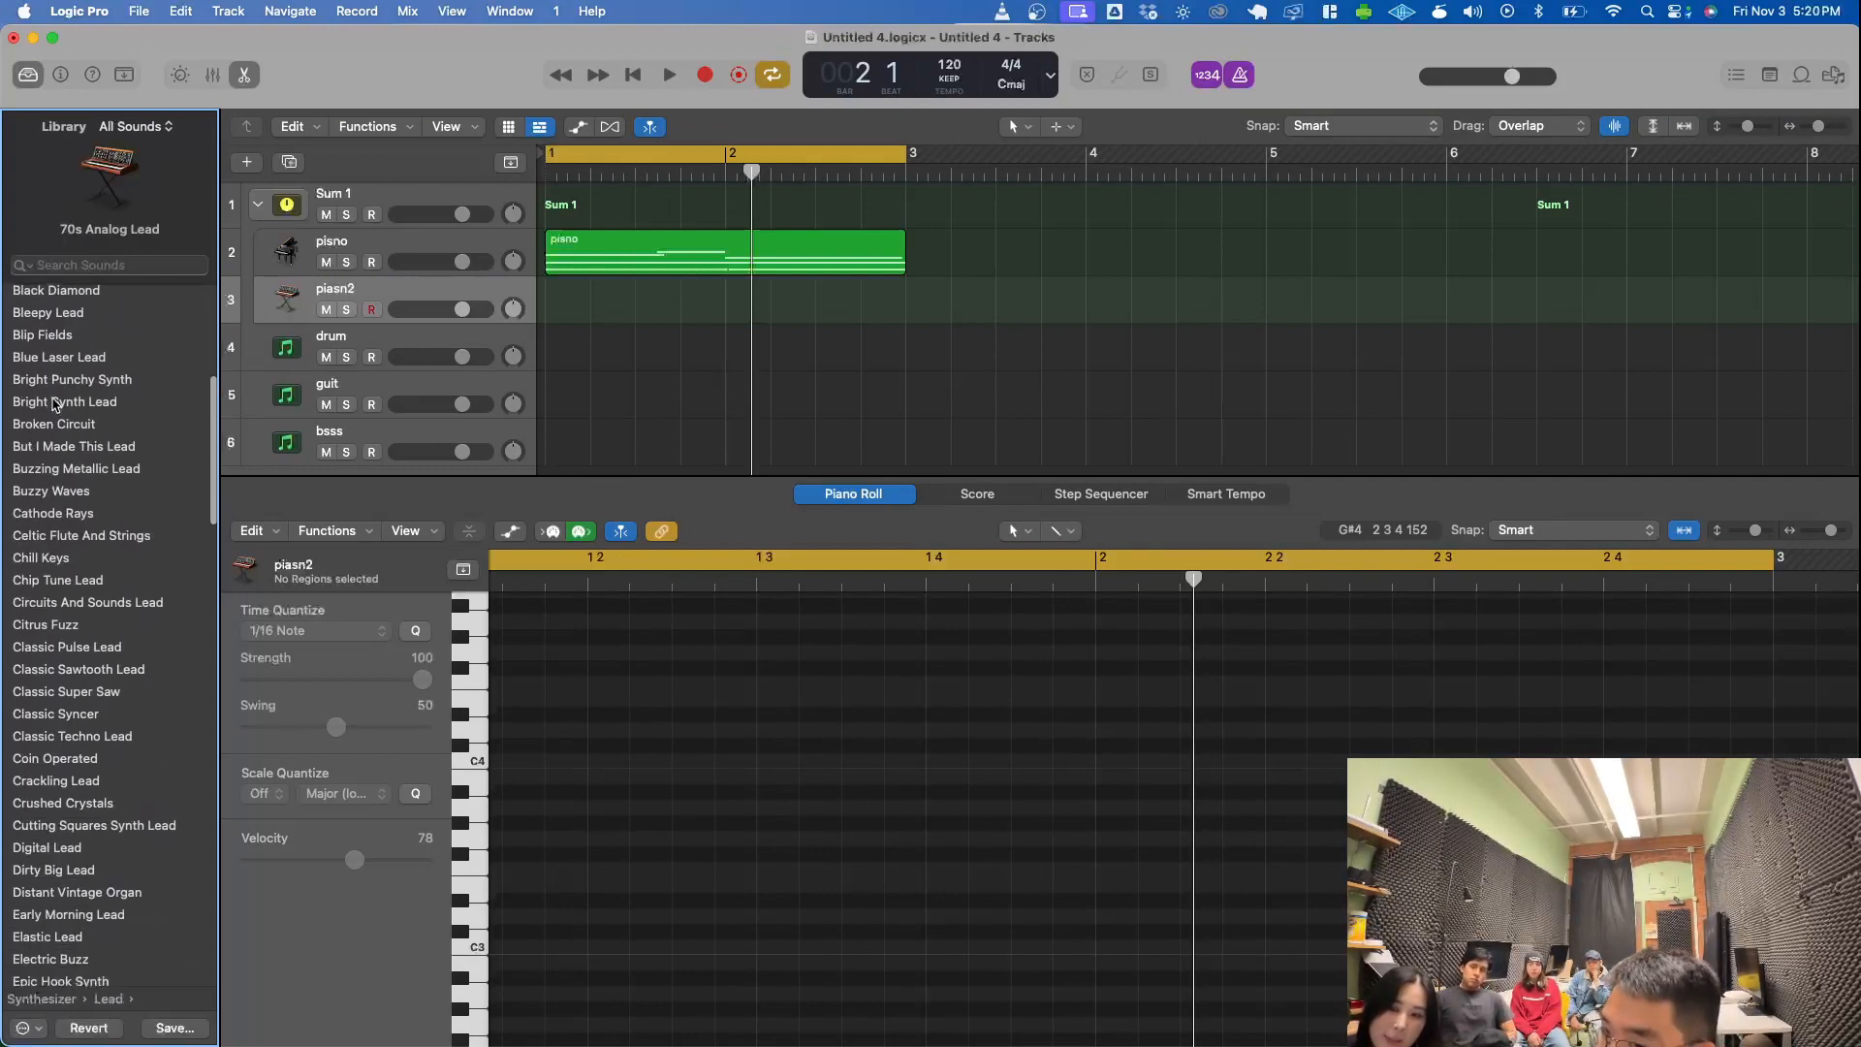
scroll(53, 403, "up", 15)
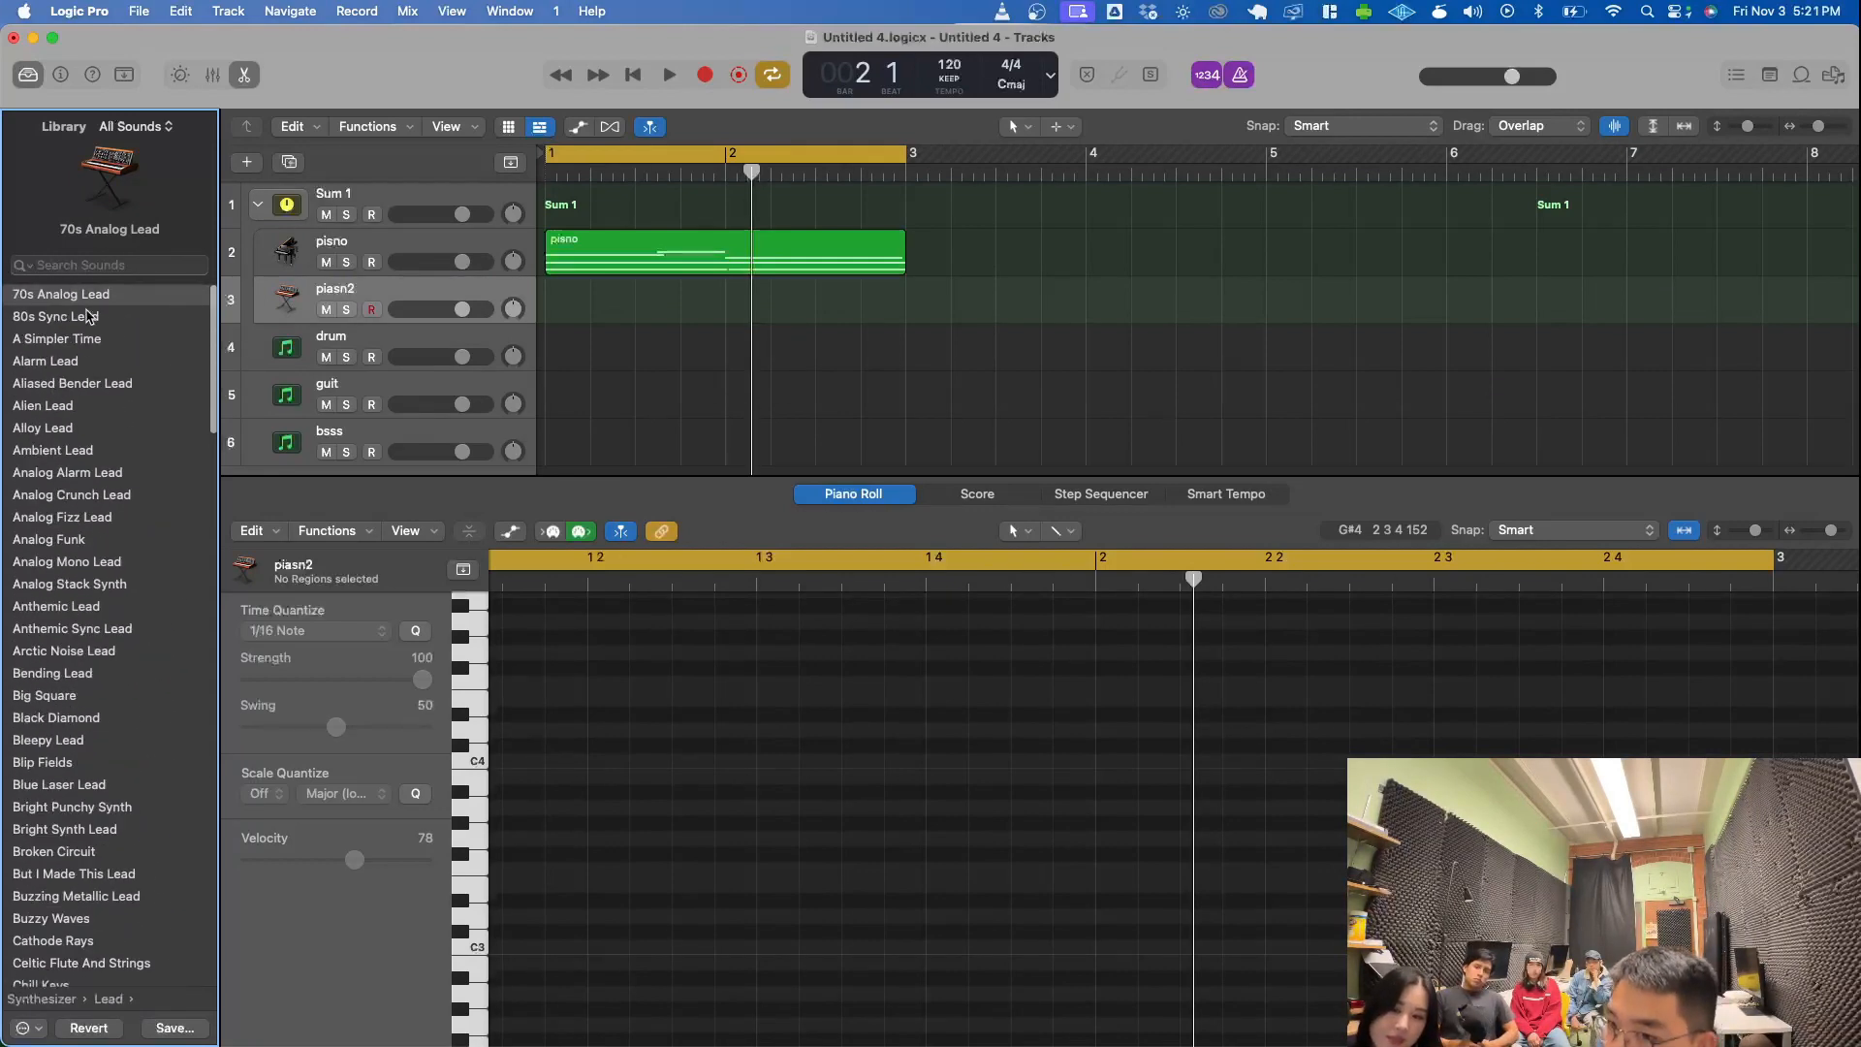
- Open Musical Typing for the piasn2 track and turn the metronome off while the two-bar loop plays
key("super+k")
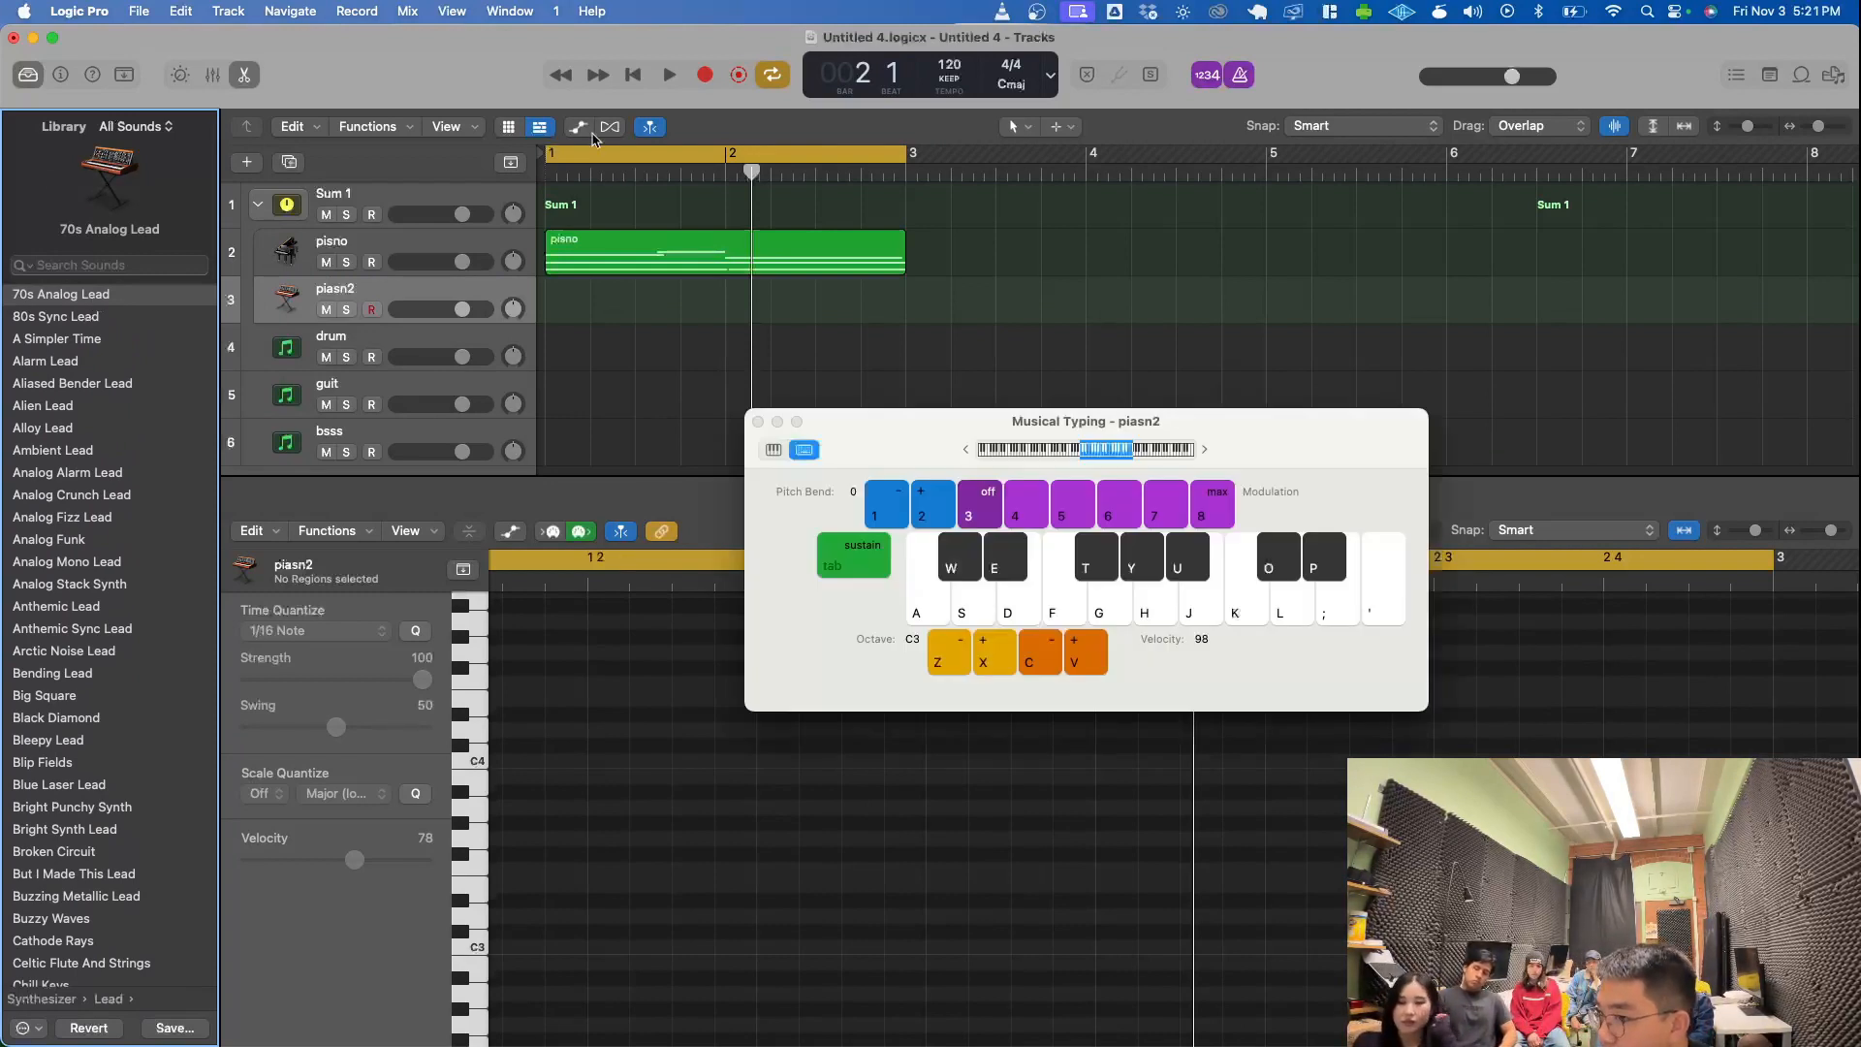
key("space")
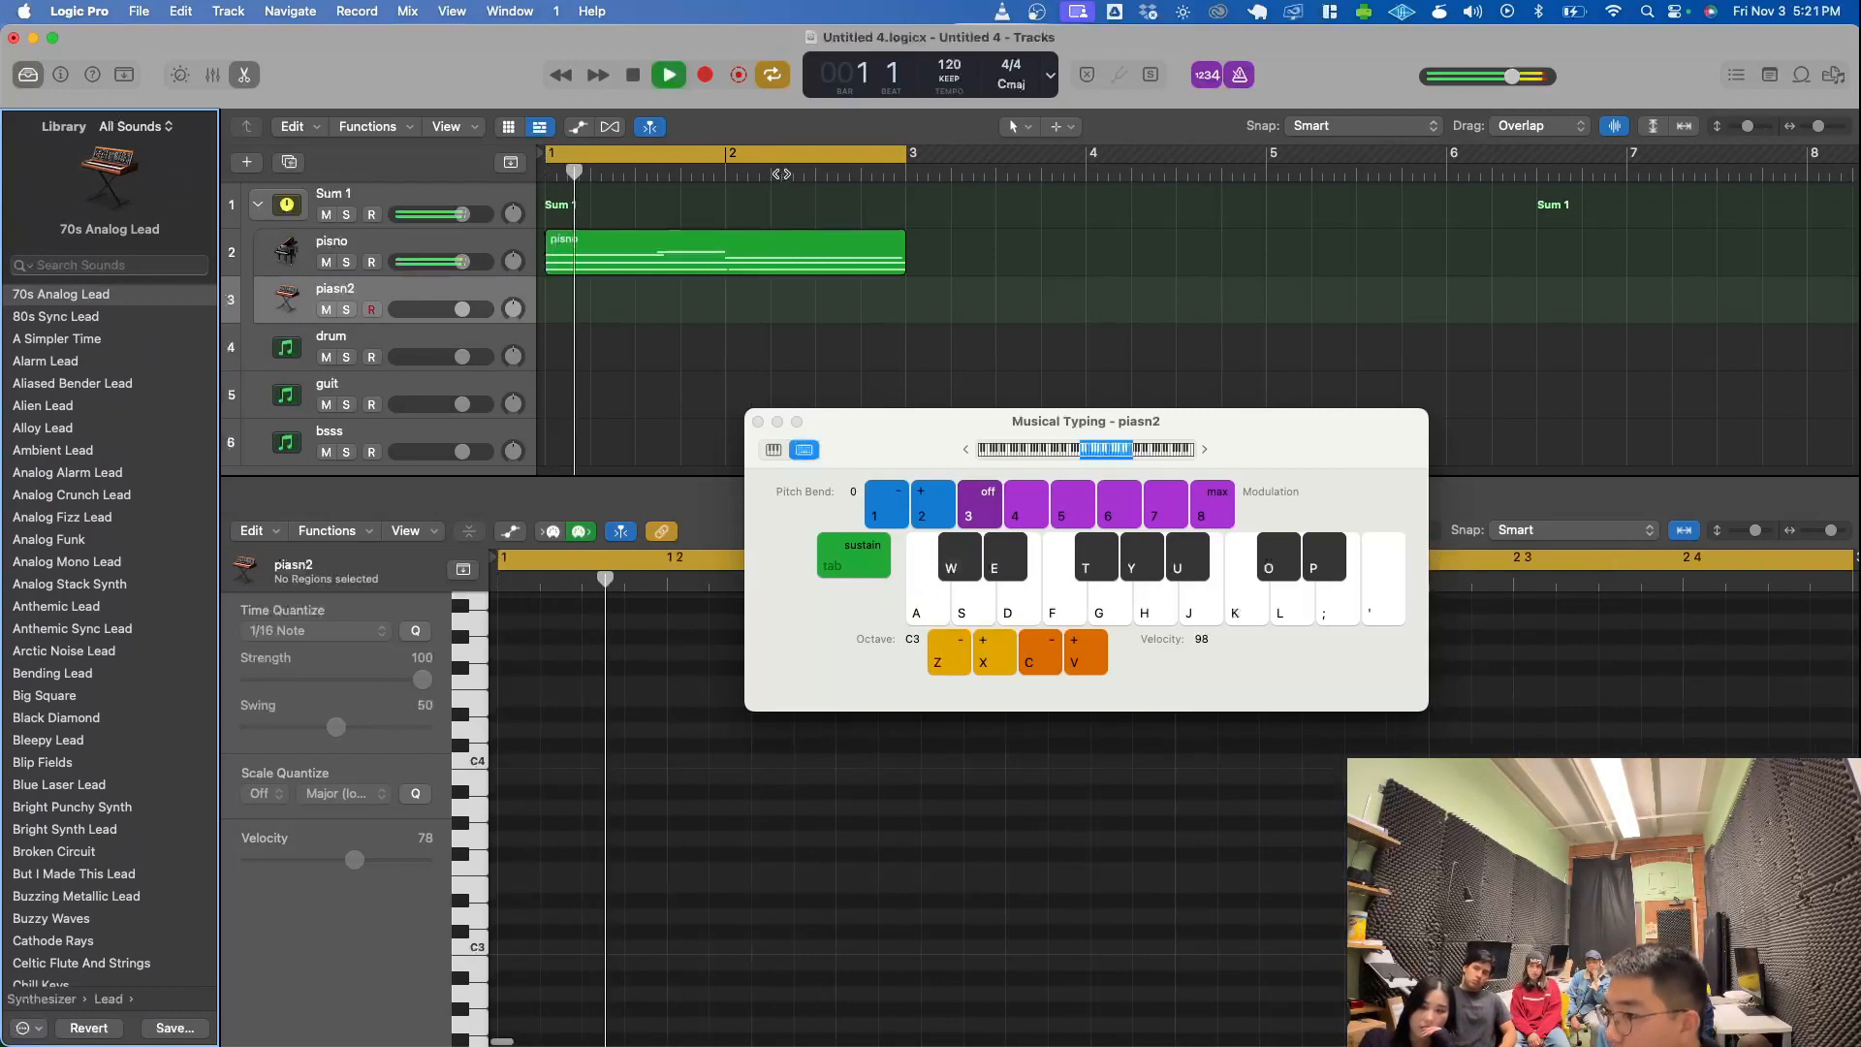
left_click(1241, 76)
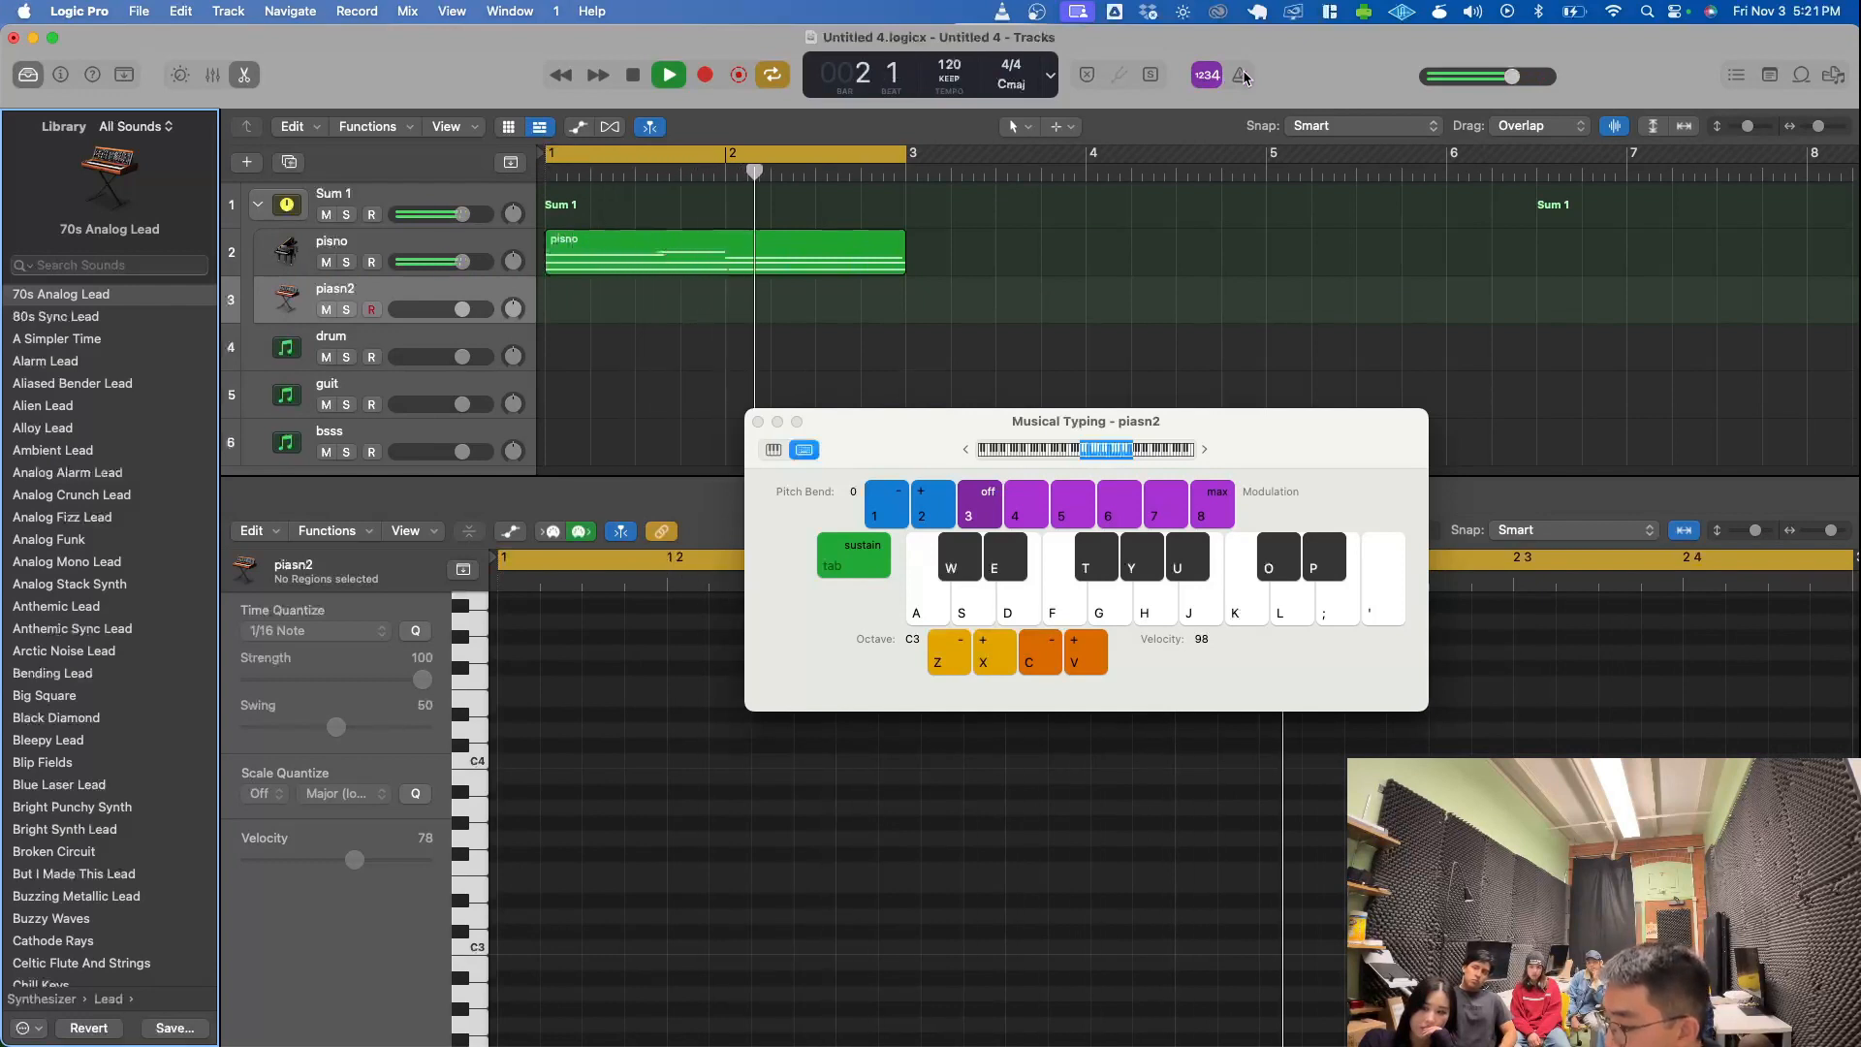
left_click(1240, 76)
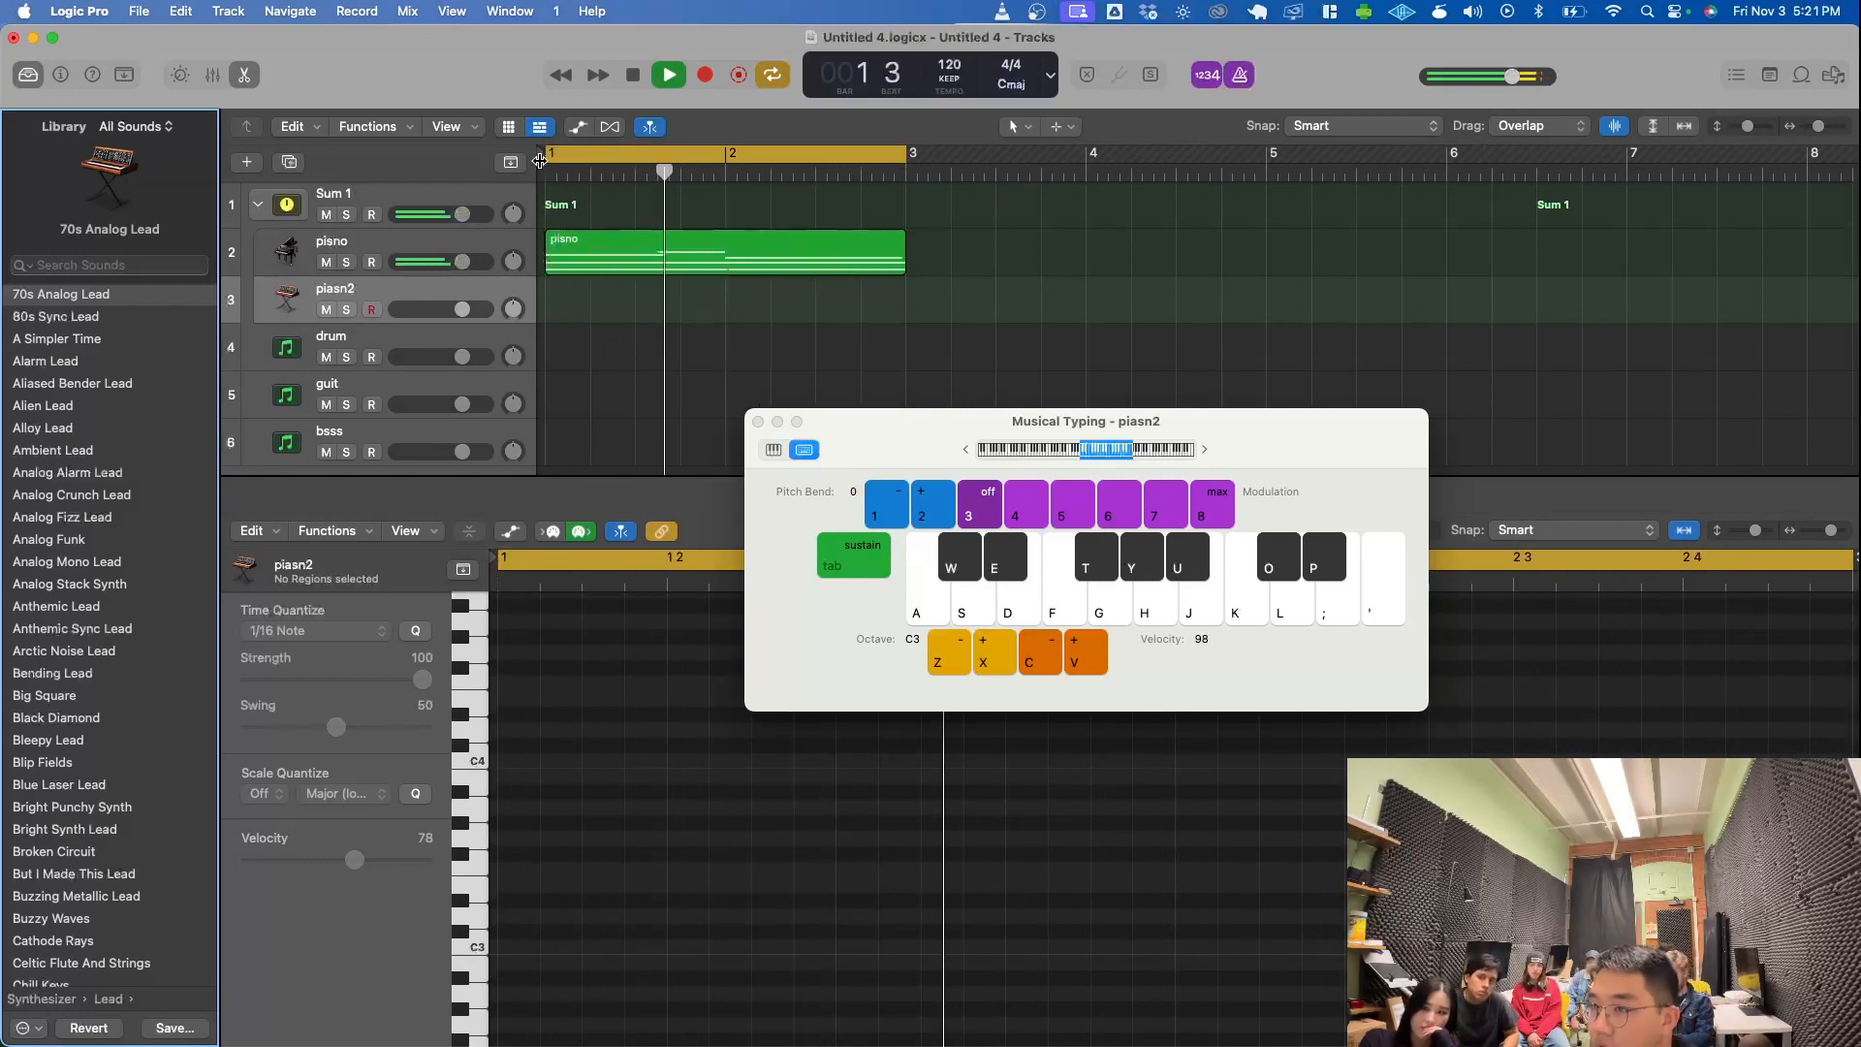
left_click(1239, 75)
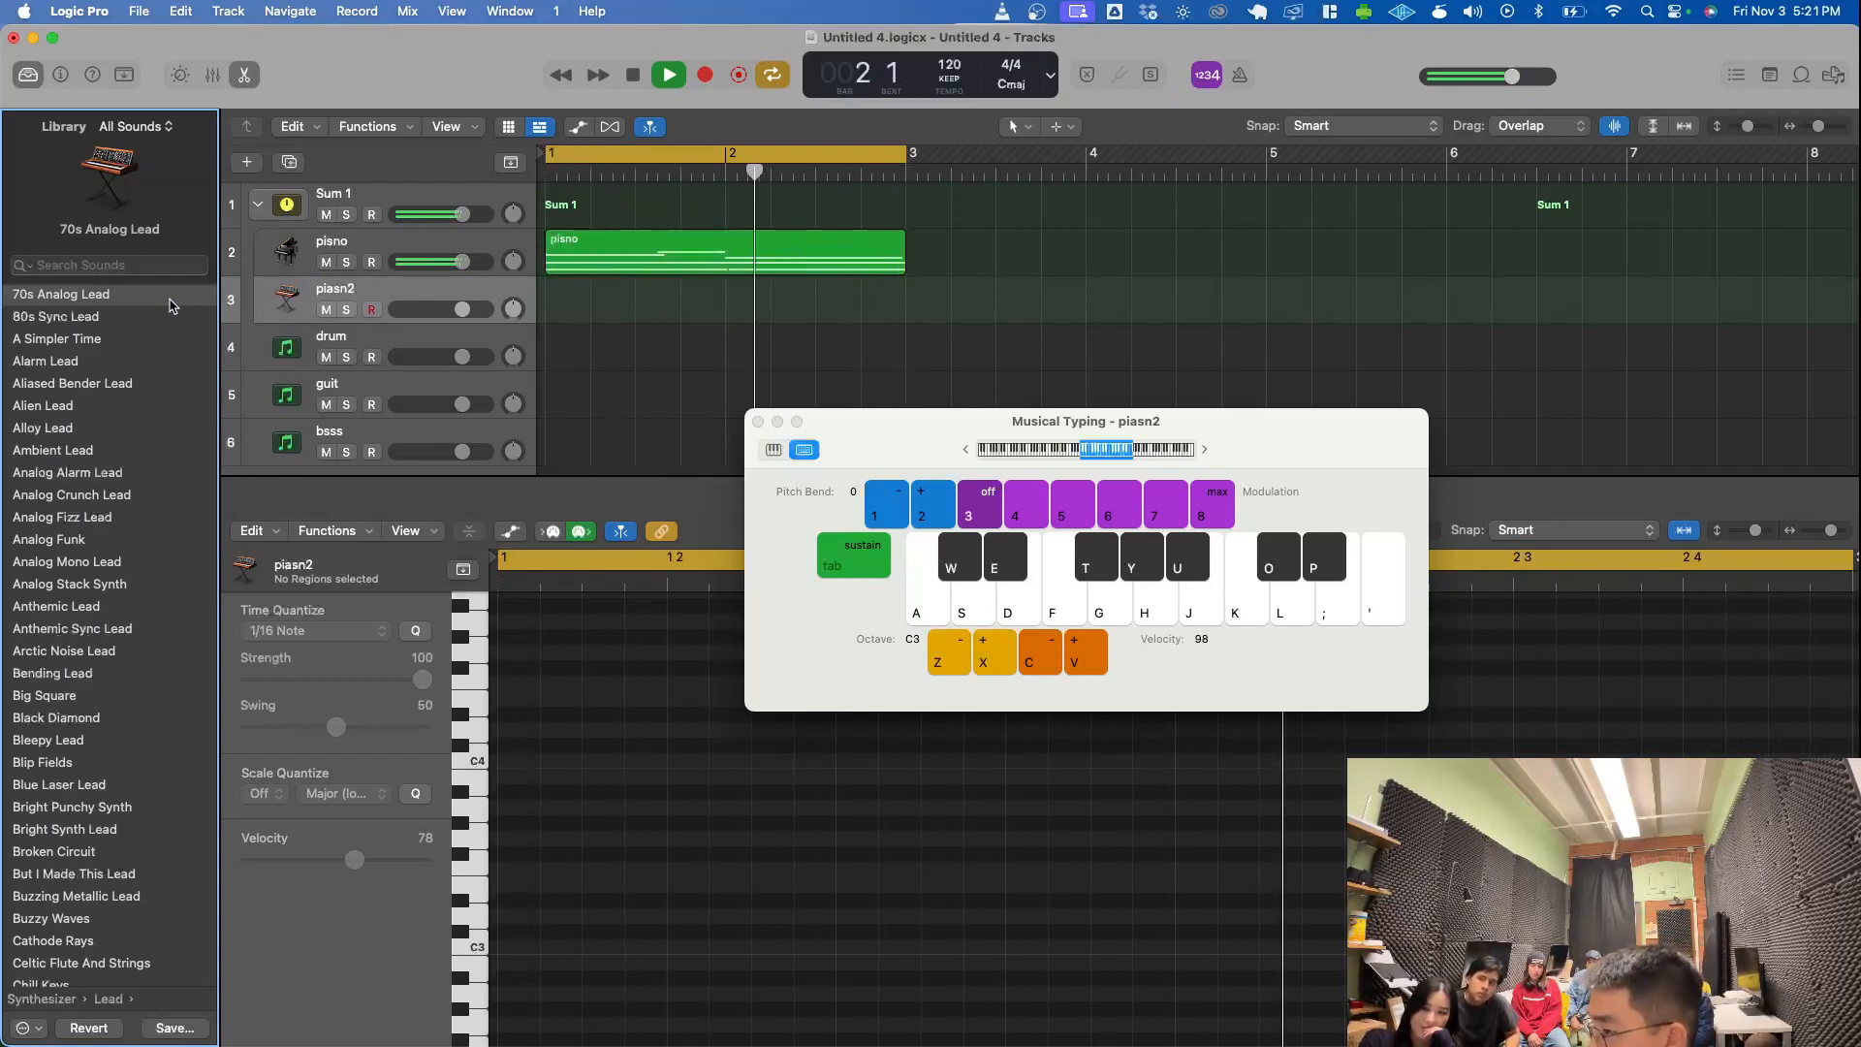
- Reopen Musical Typing and play test notes, alternating D and E at octave C3, on the piasn2 track over the loop
key("super+k")
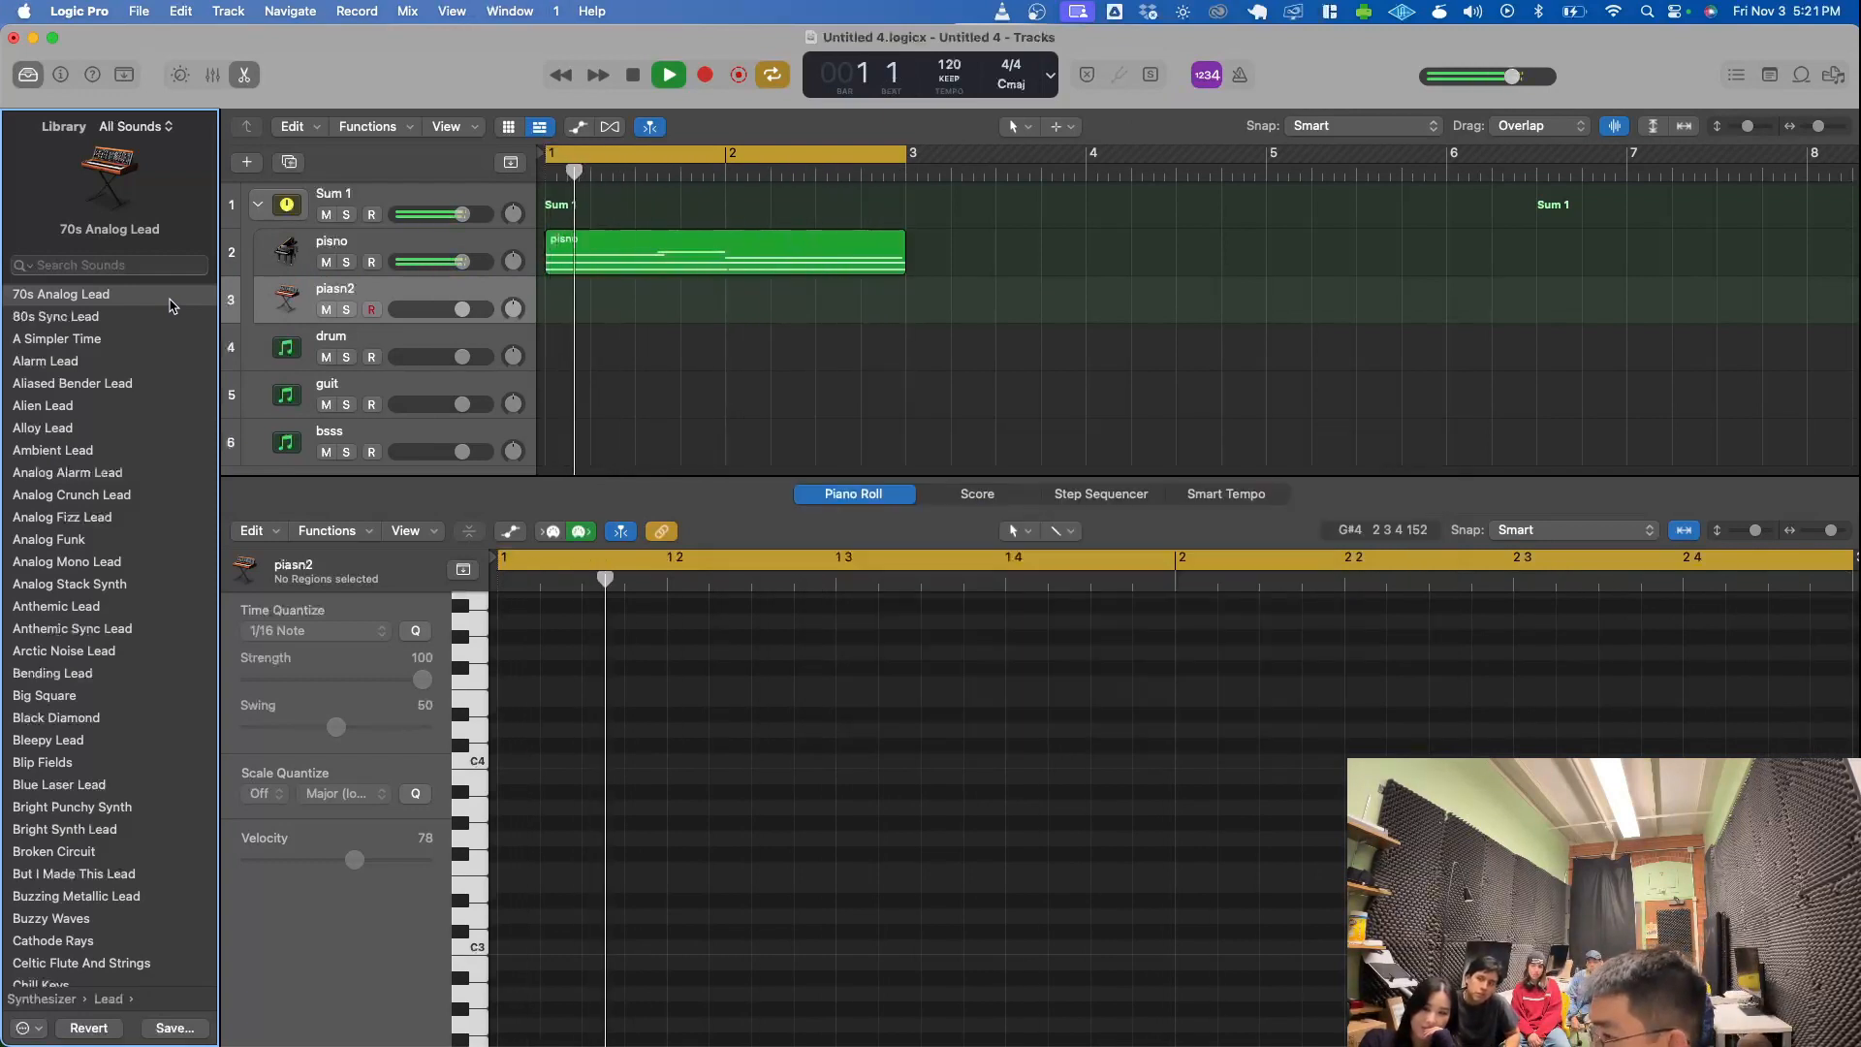
key("super+k")
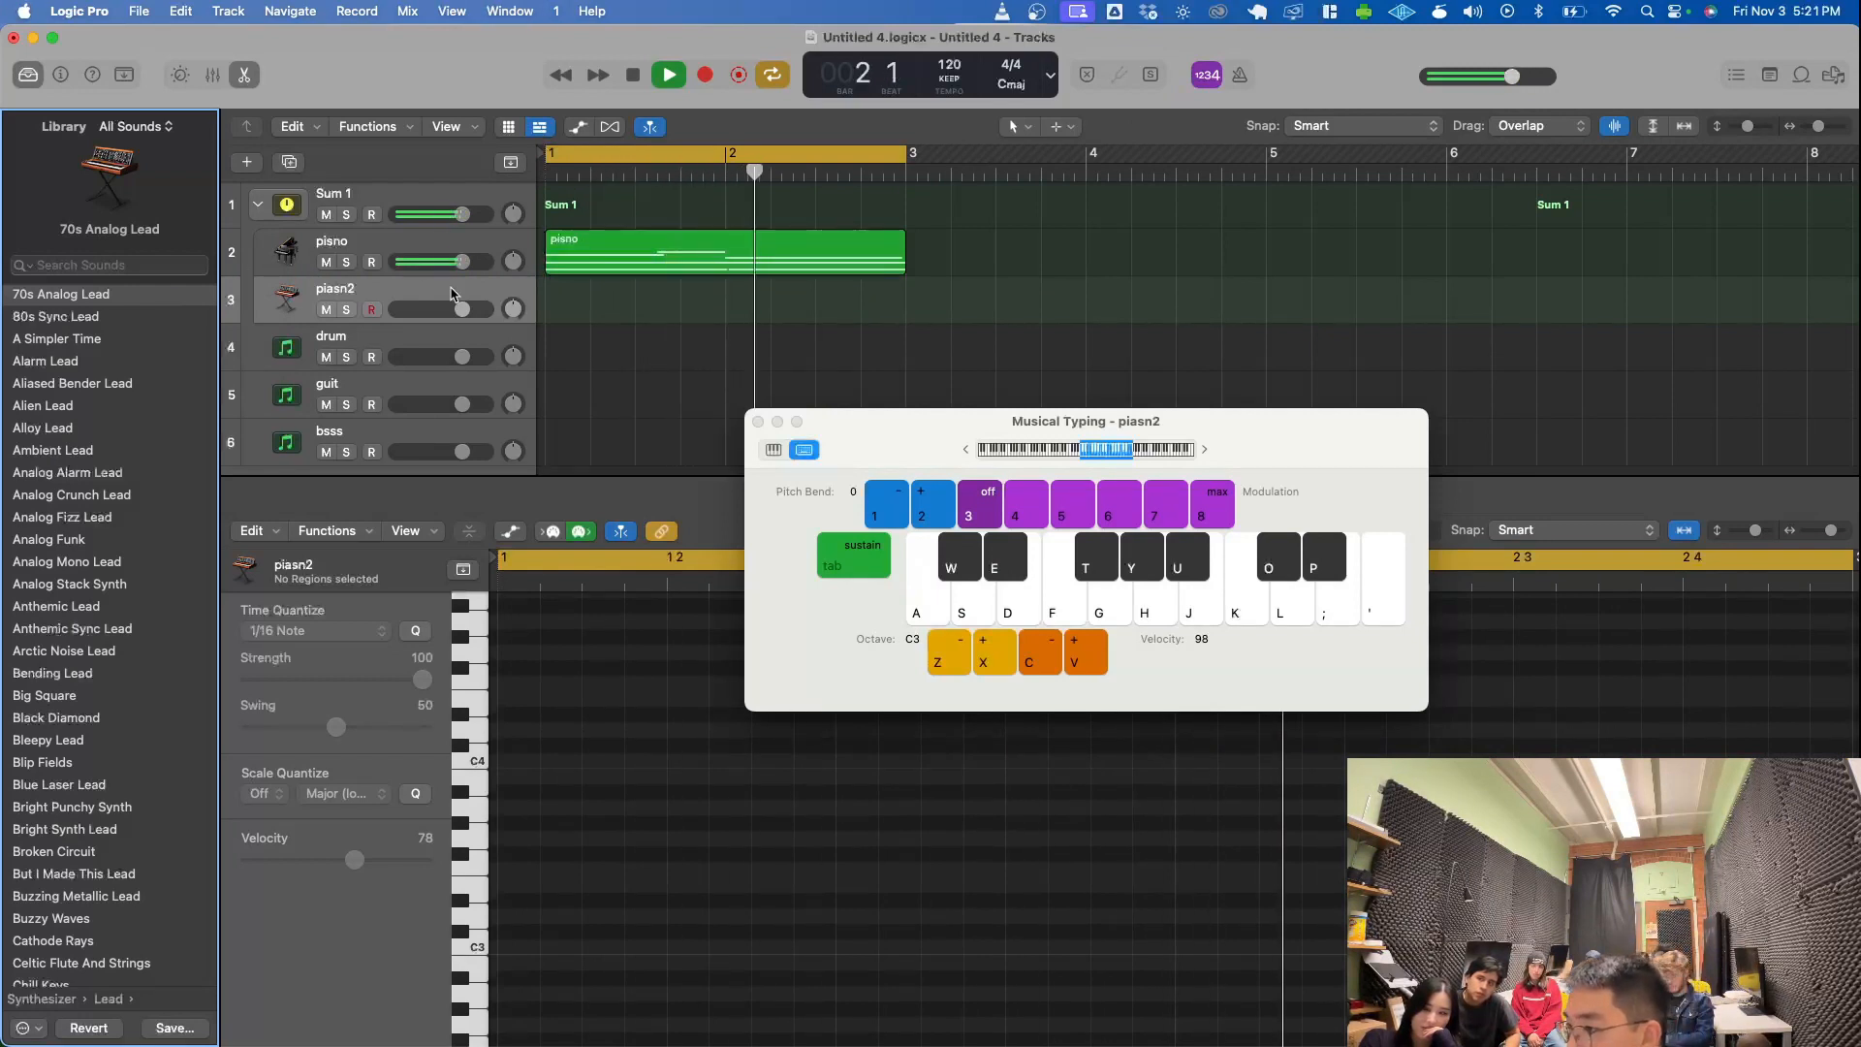
left_click_drag(863, 433, 863, 432)
key("k")
key("s")
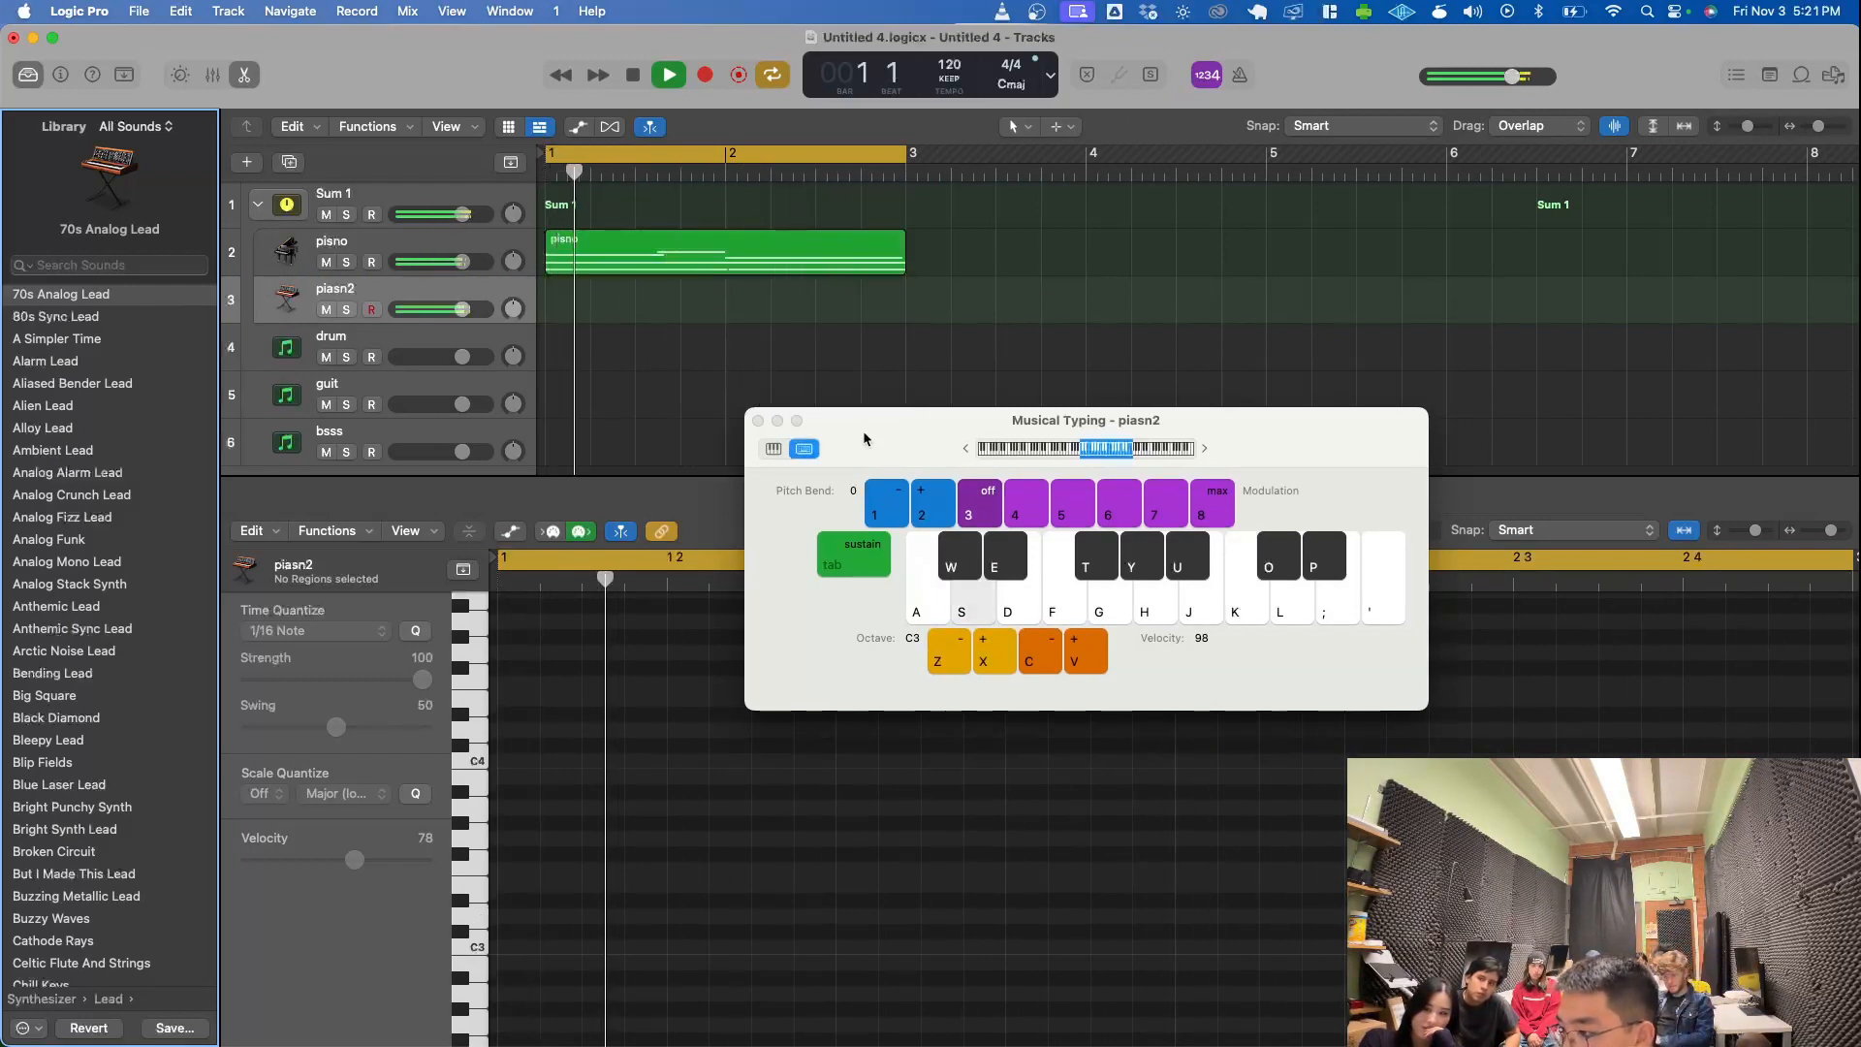
key("s")
key("d")
key("s")
key("d")
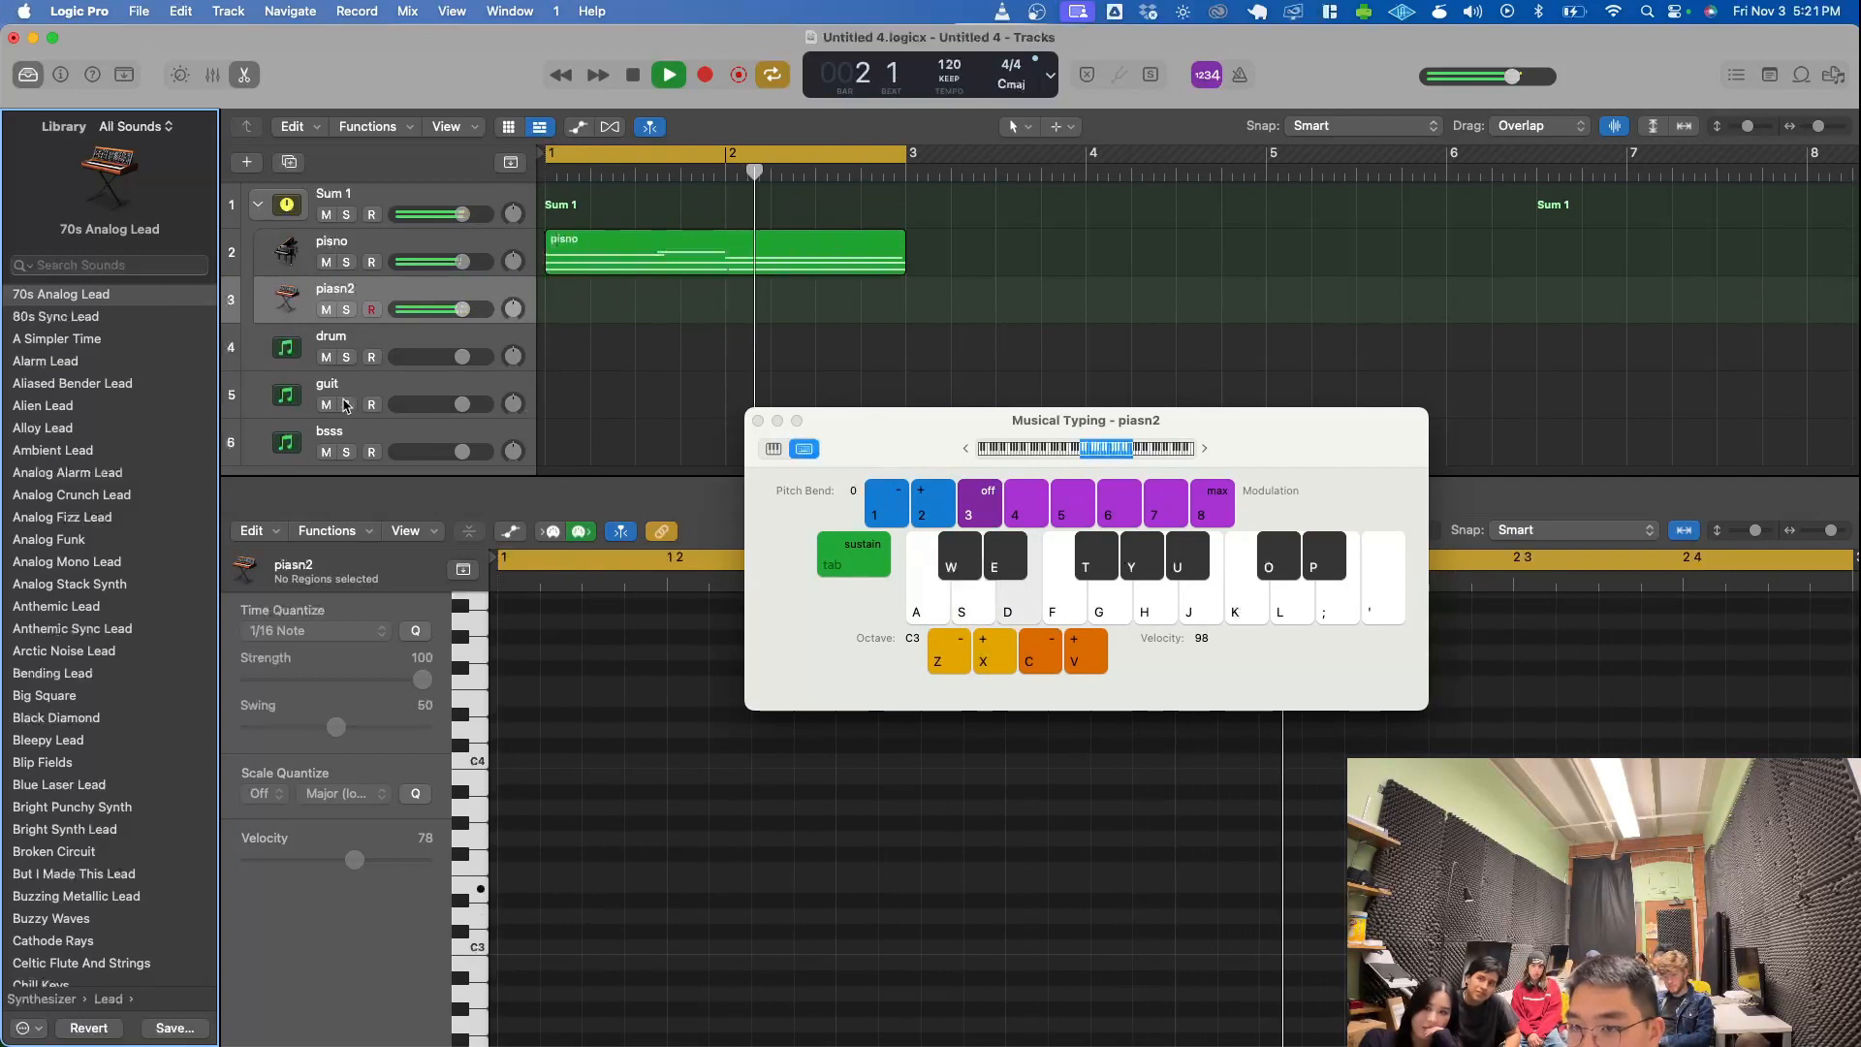
- Play test notes D, E, G, A and B at octave C3 with the 70s Analog Lead sound over the loop
key("s")
key("d")
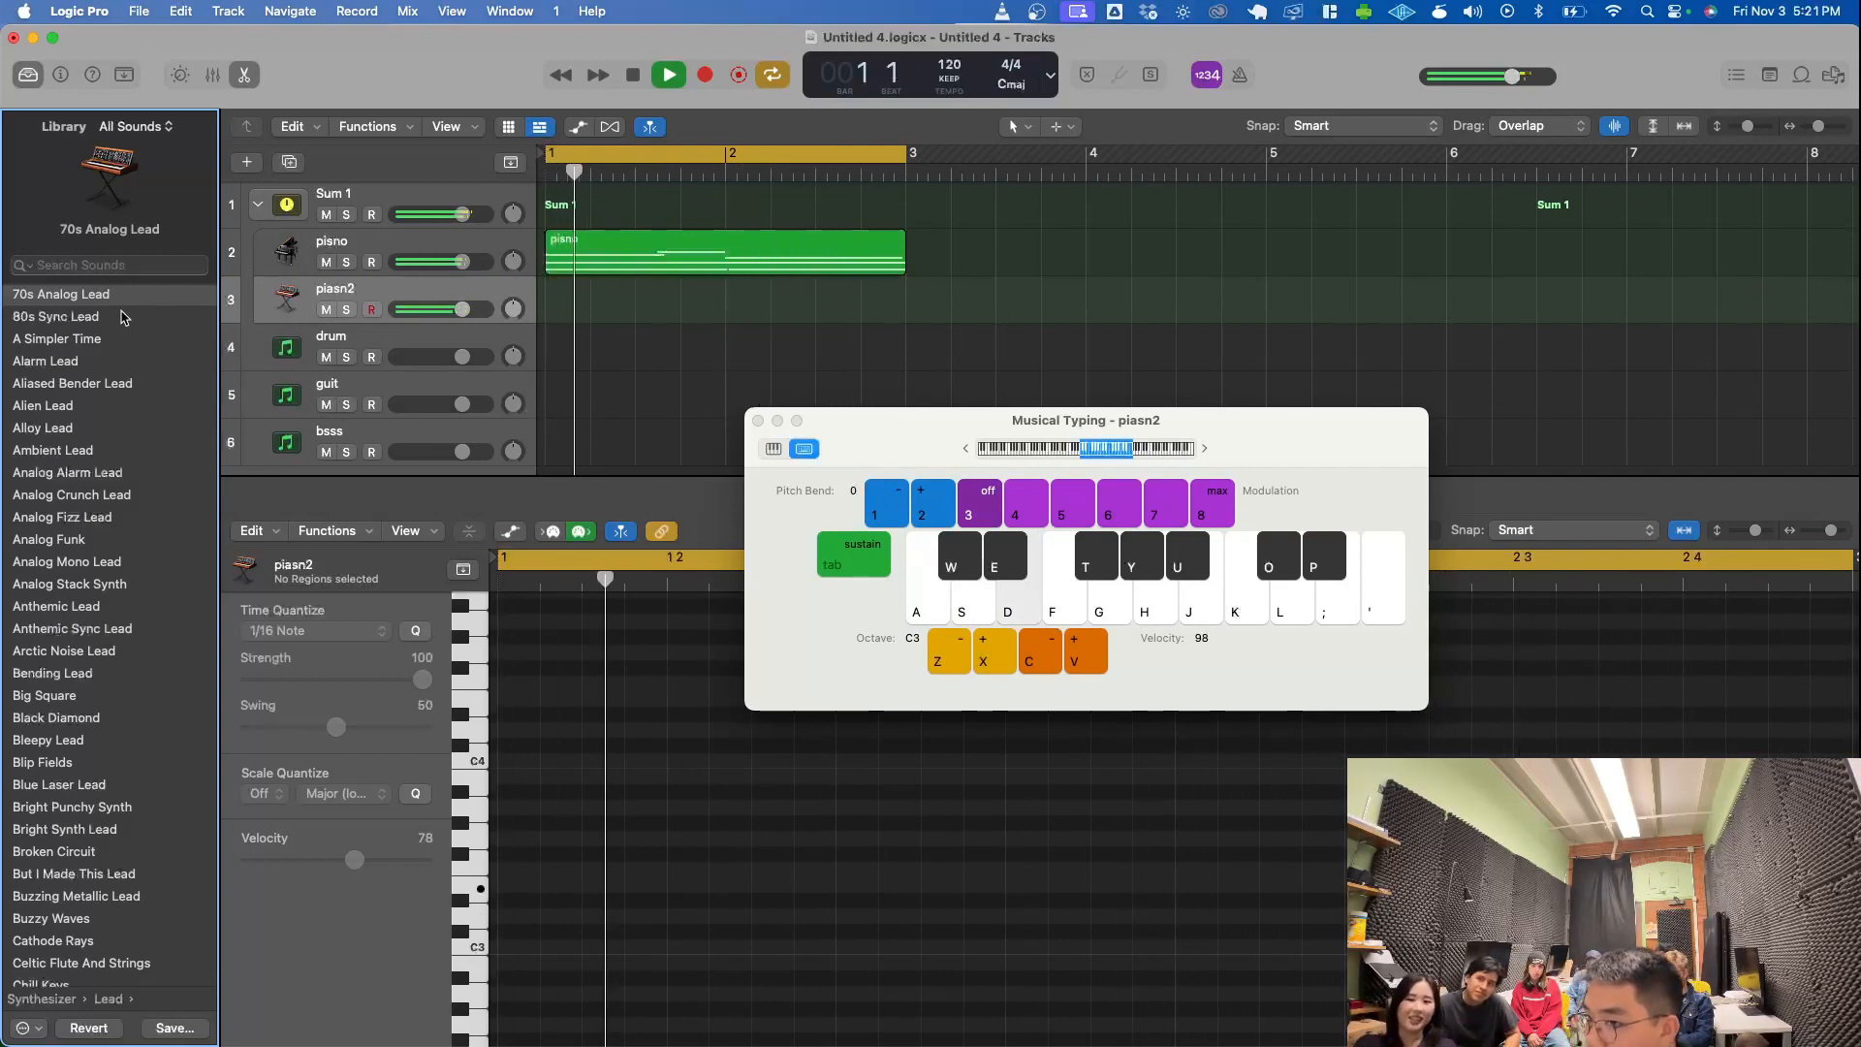
key("g")
key("d")
key("g")
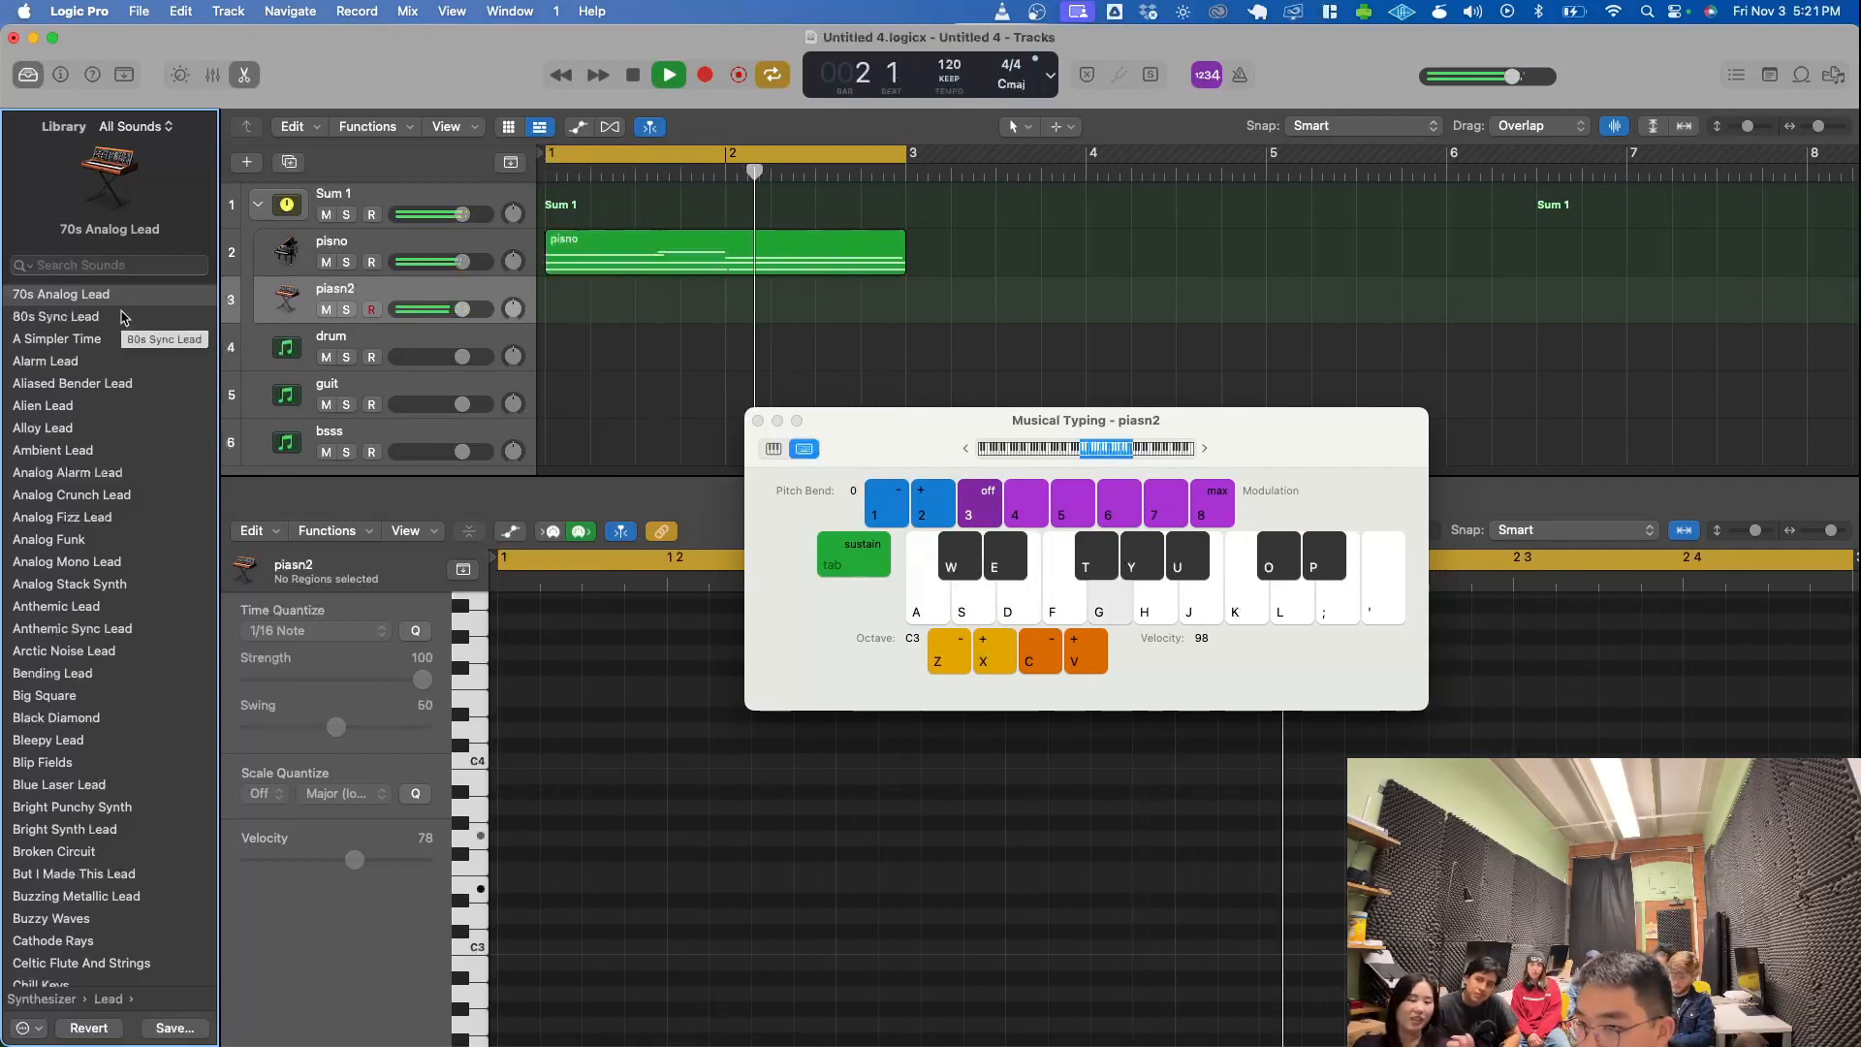
key("j")
key("h")
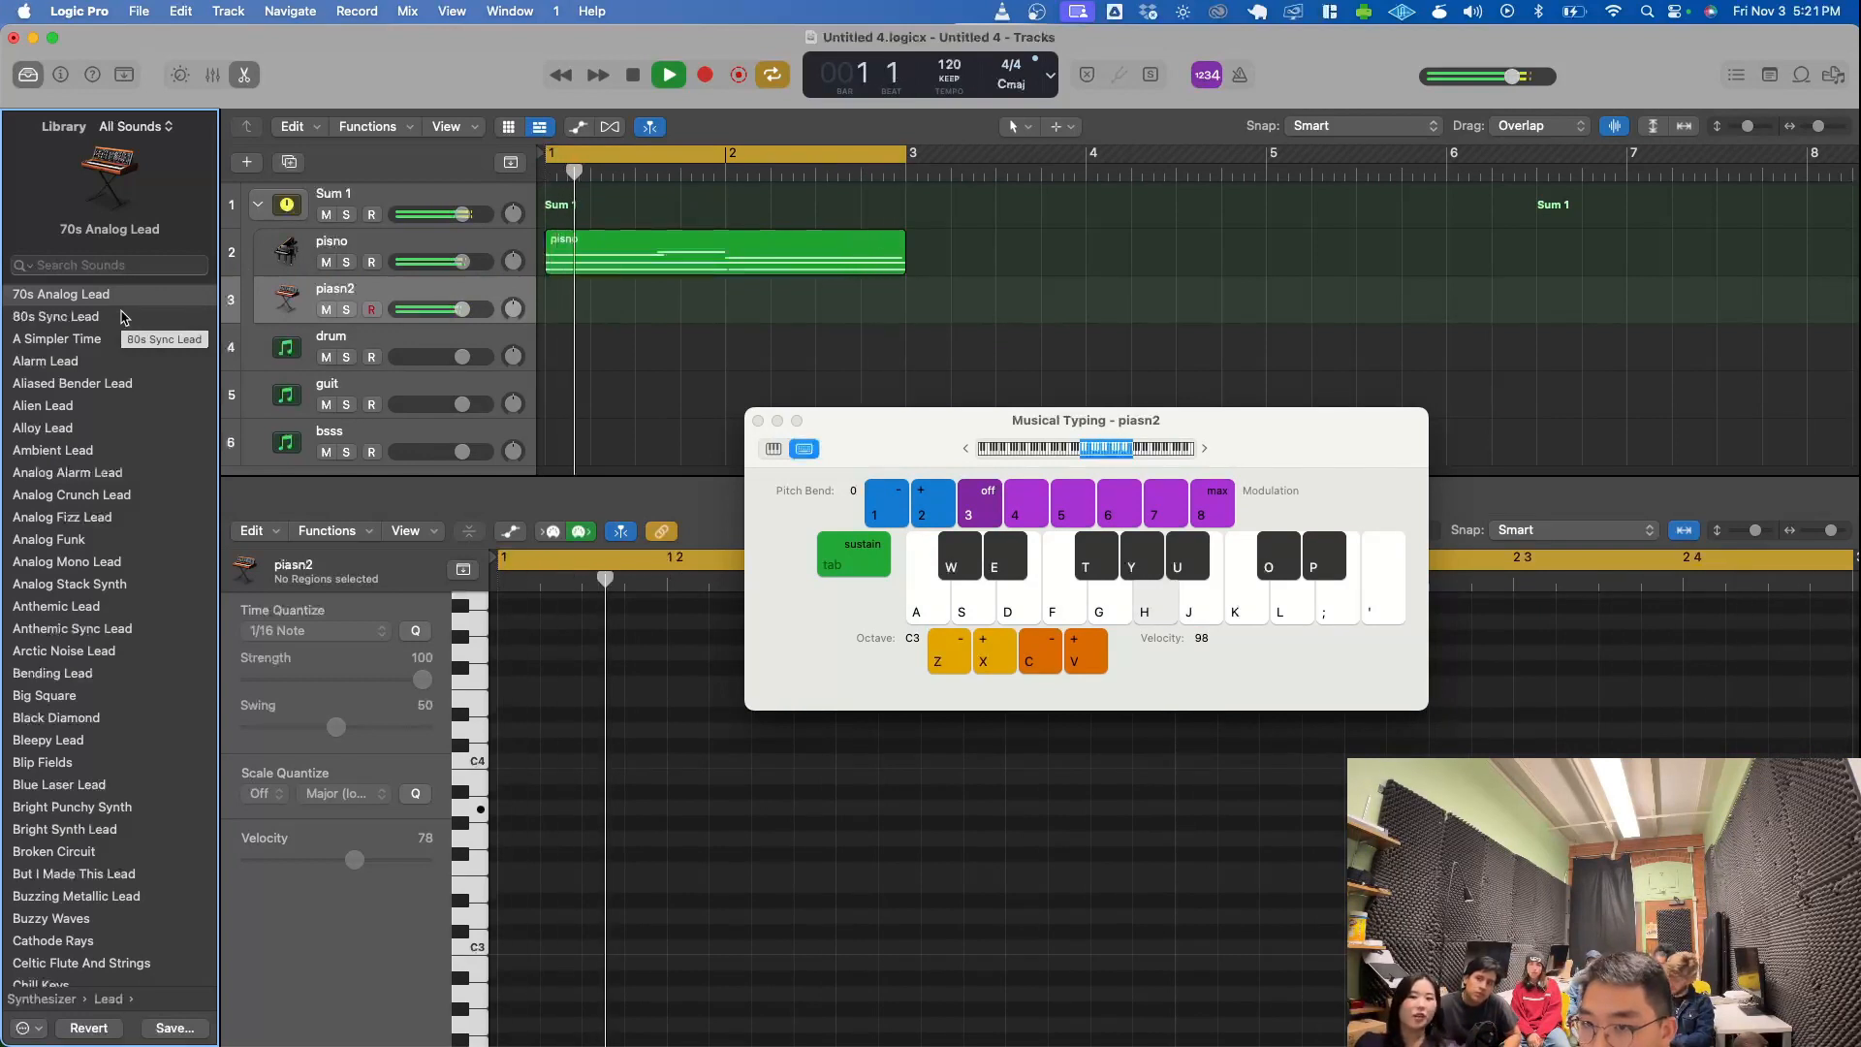
key("s")
key("d")
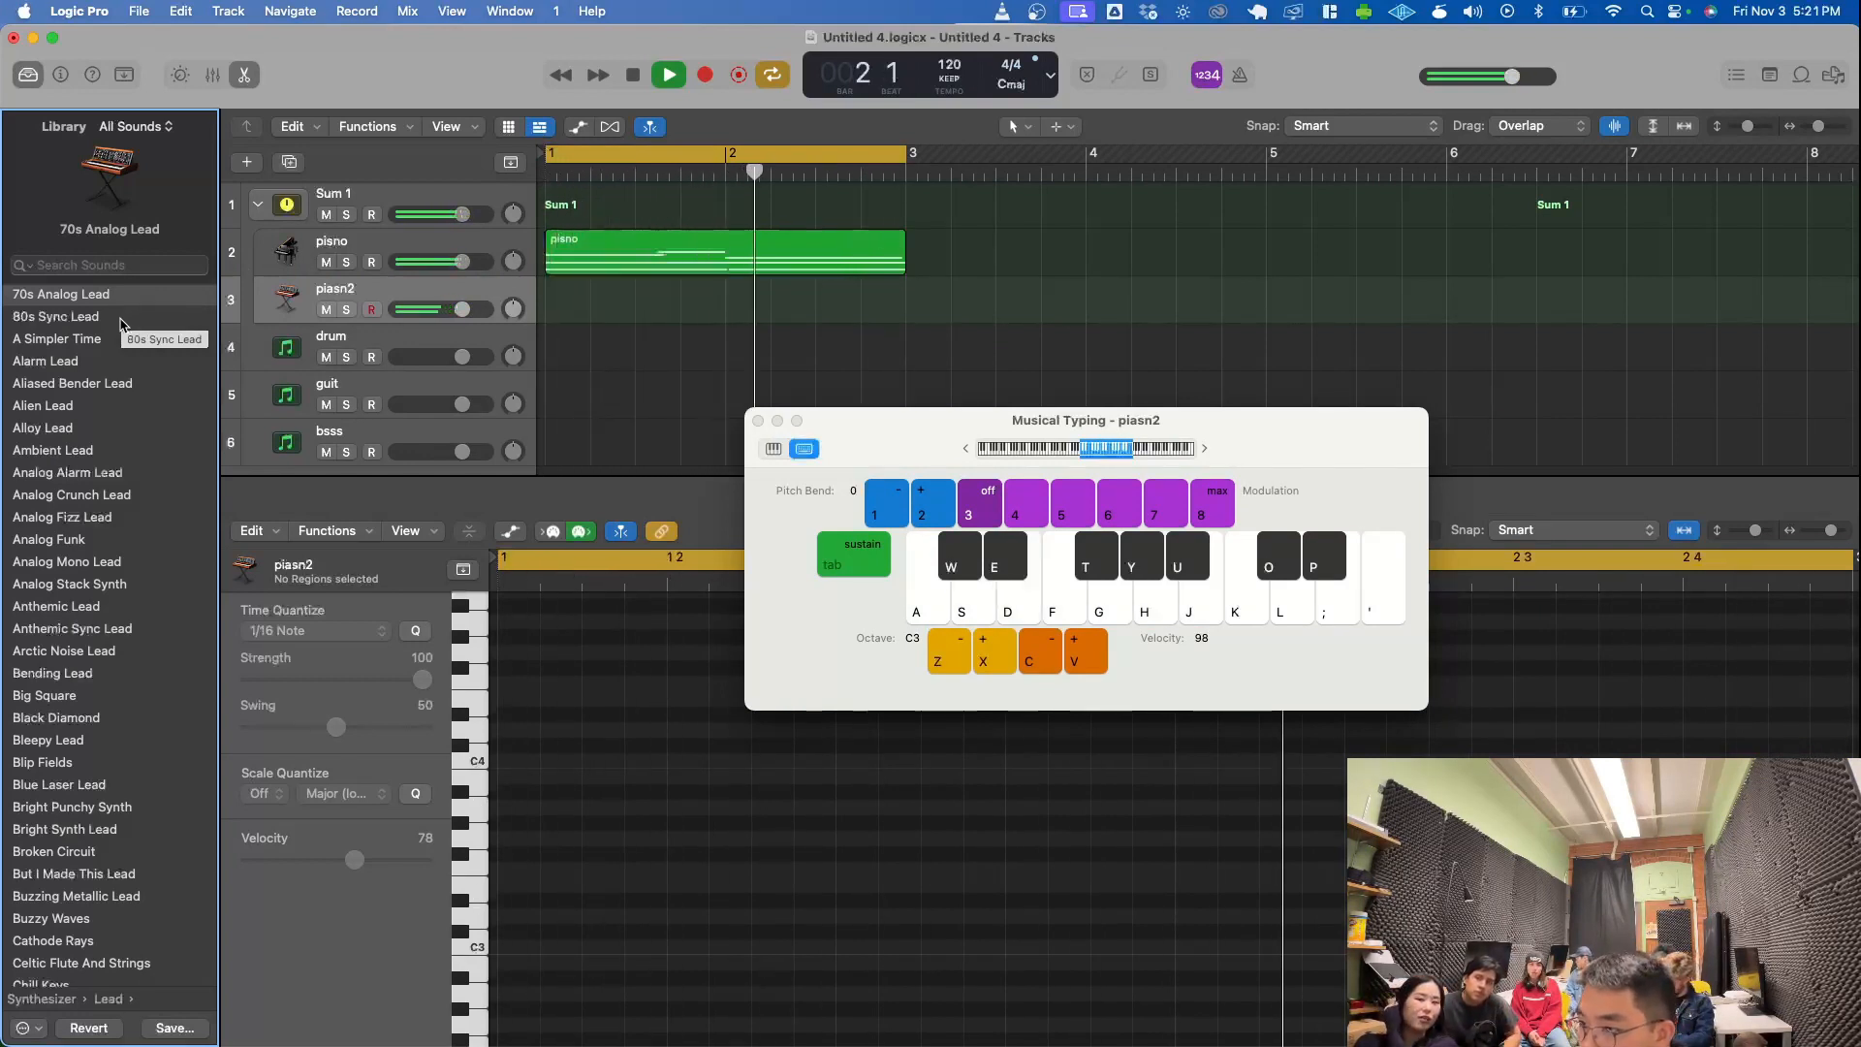
- Load the 80s Sync Lead sound onto the piasn2 track and audition high A, B and C notes
left_click(123, 320)
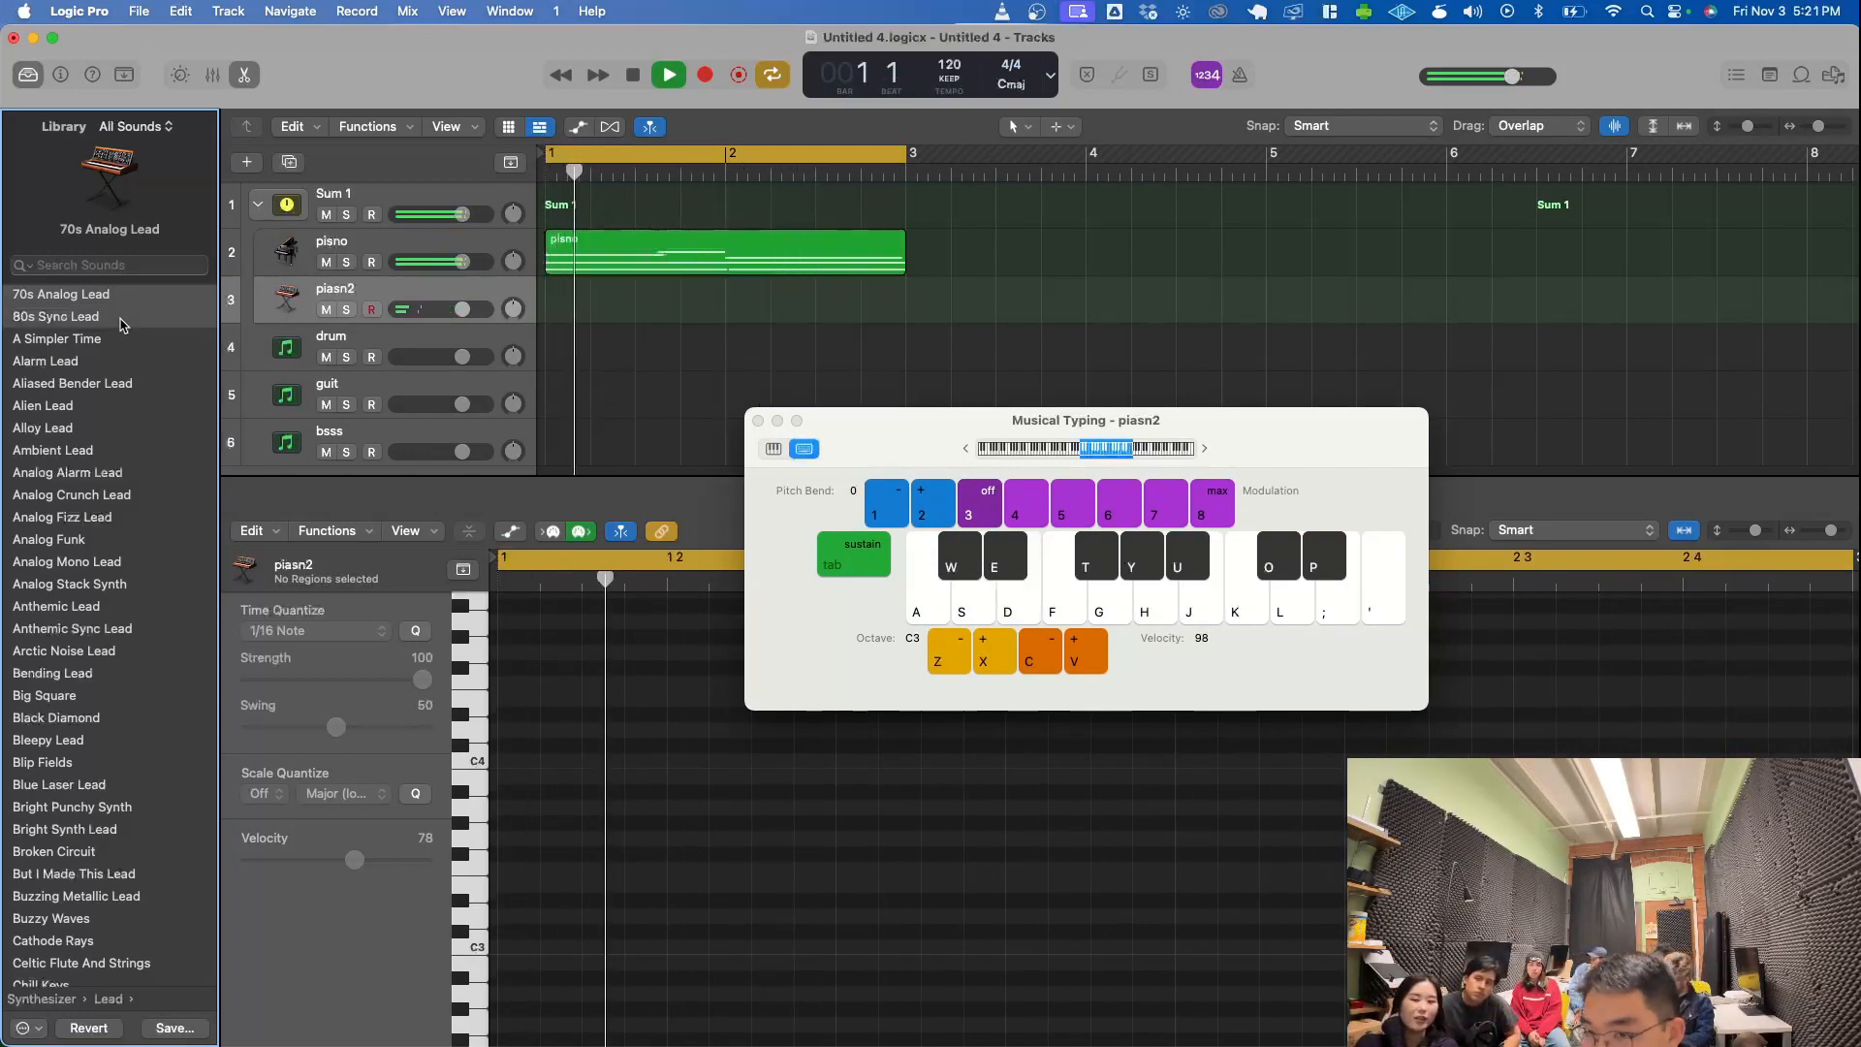
key("k")
key("j")
key("k")
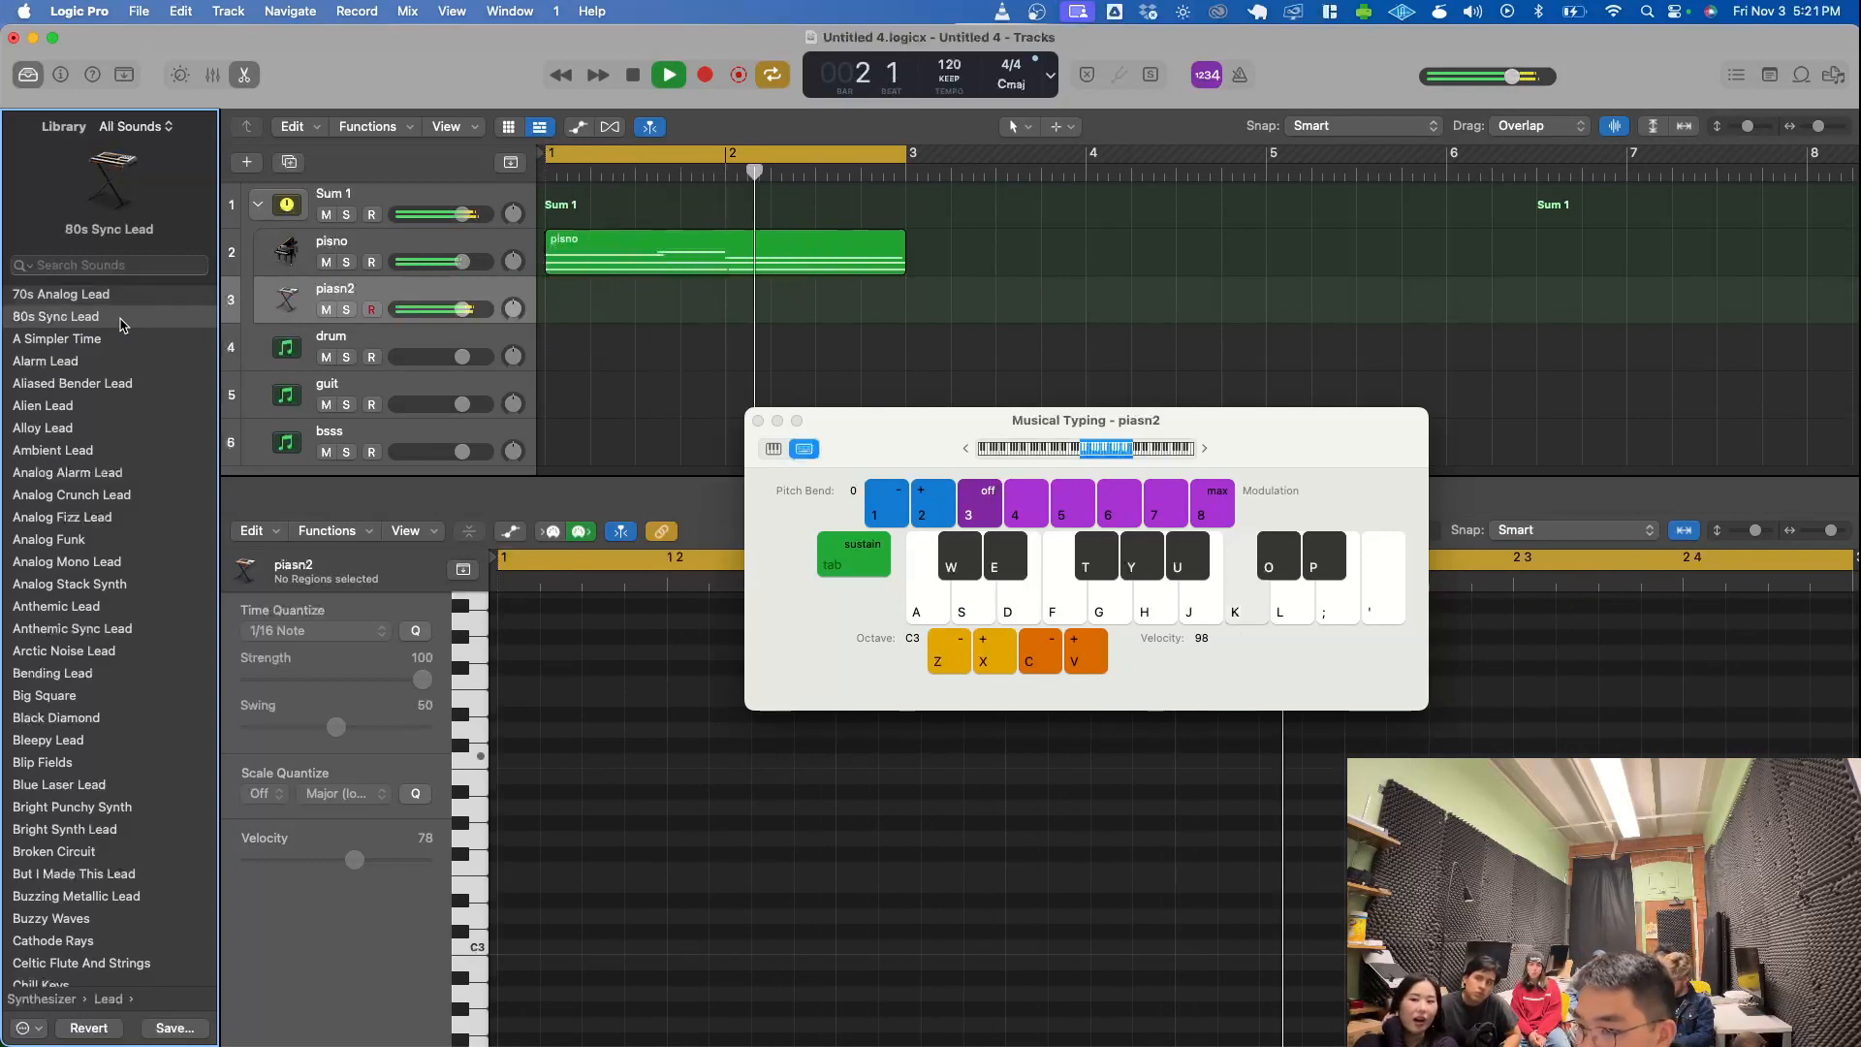
key("j")
key("h")
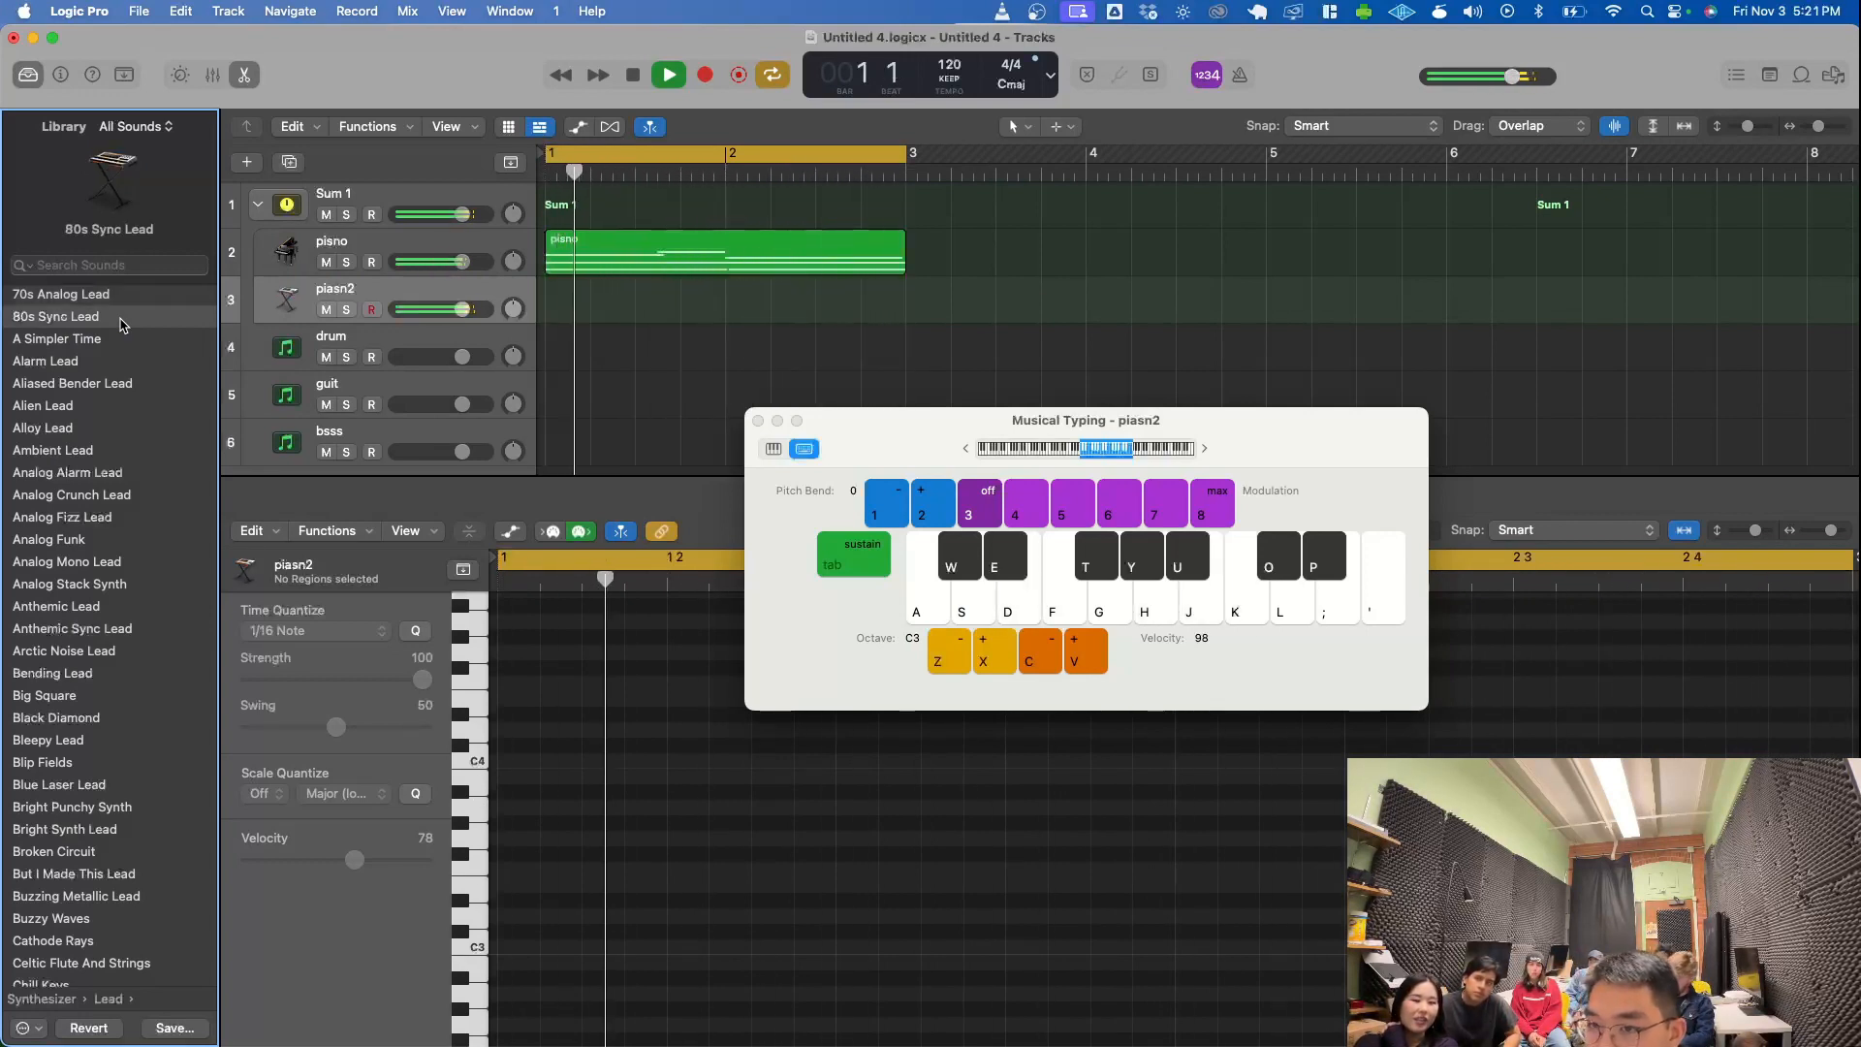
- Try the A Simpler Time sound on the piasn2 track, playing test notes over the loop
key("u")
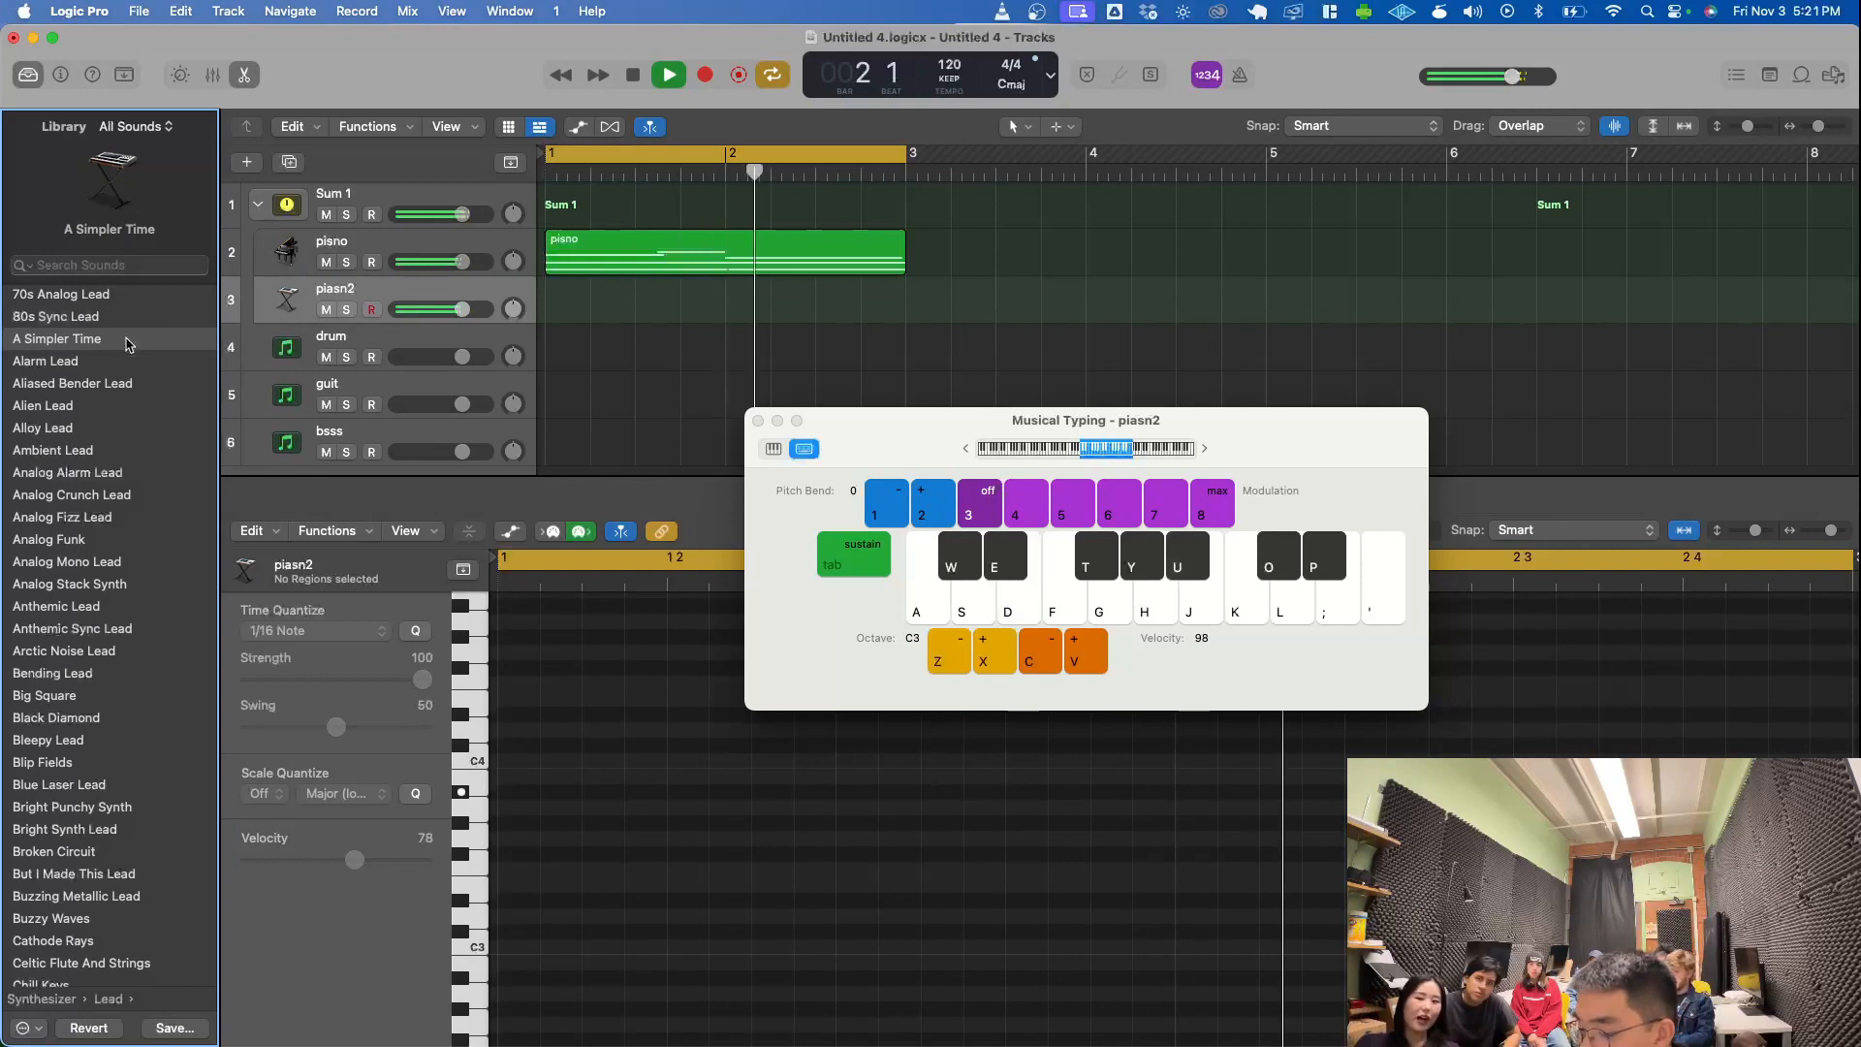
key("u")
key("h")
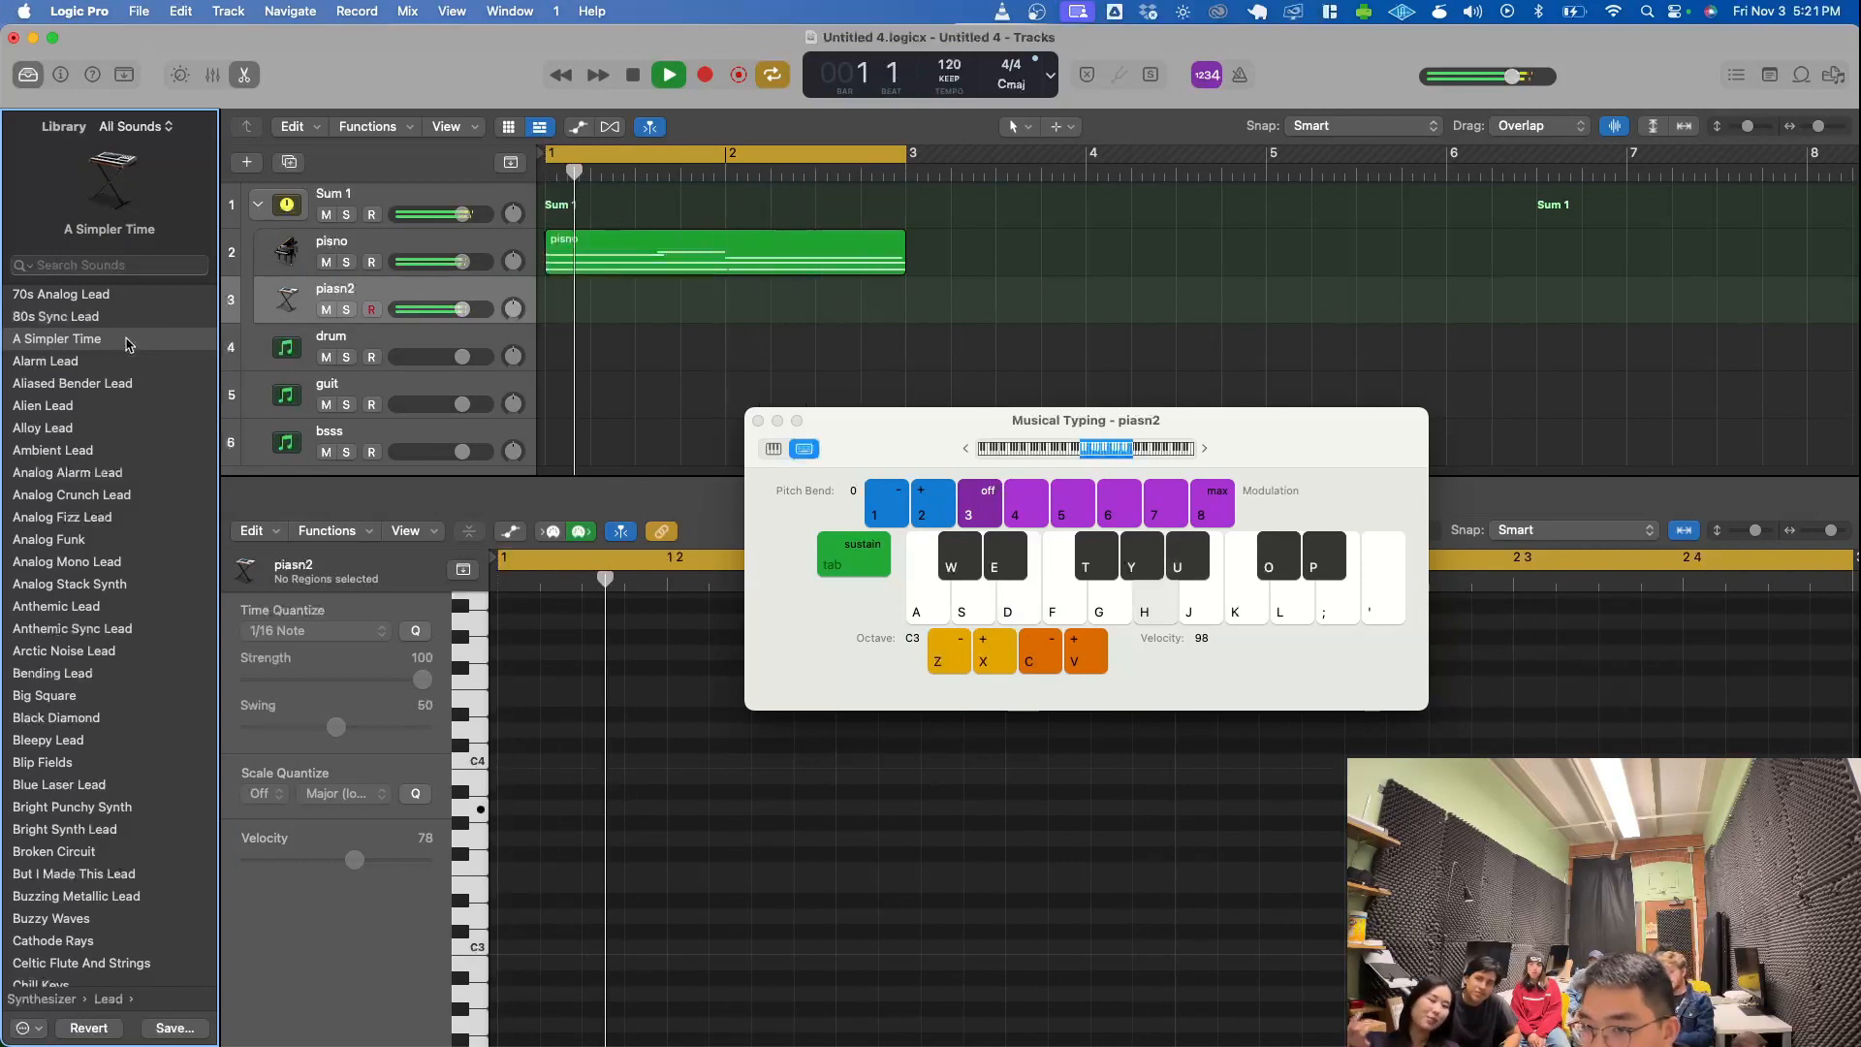
key("s")
key("a")
key("s")
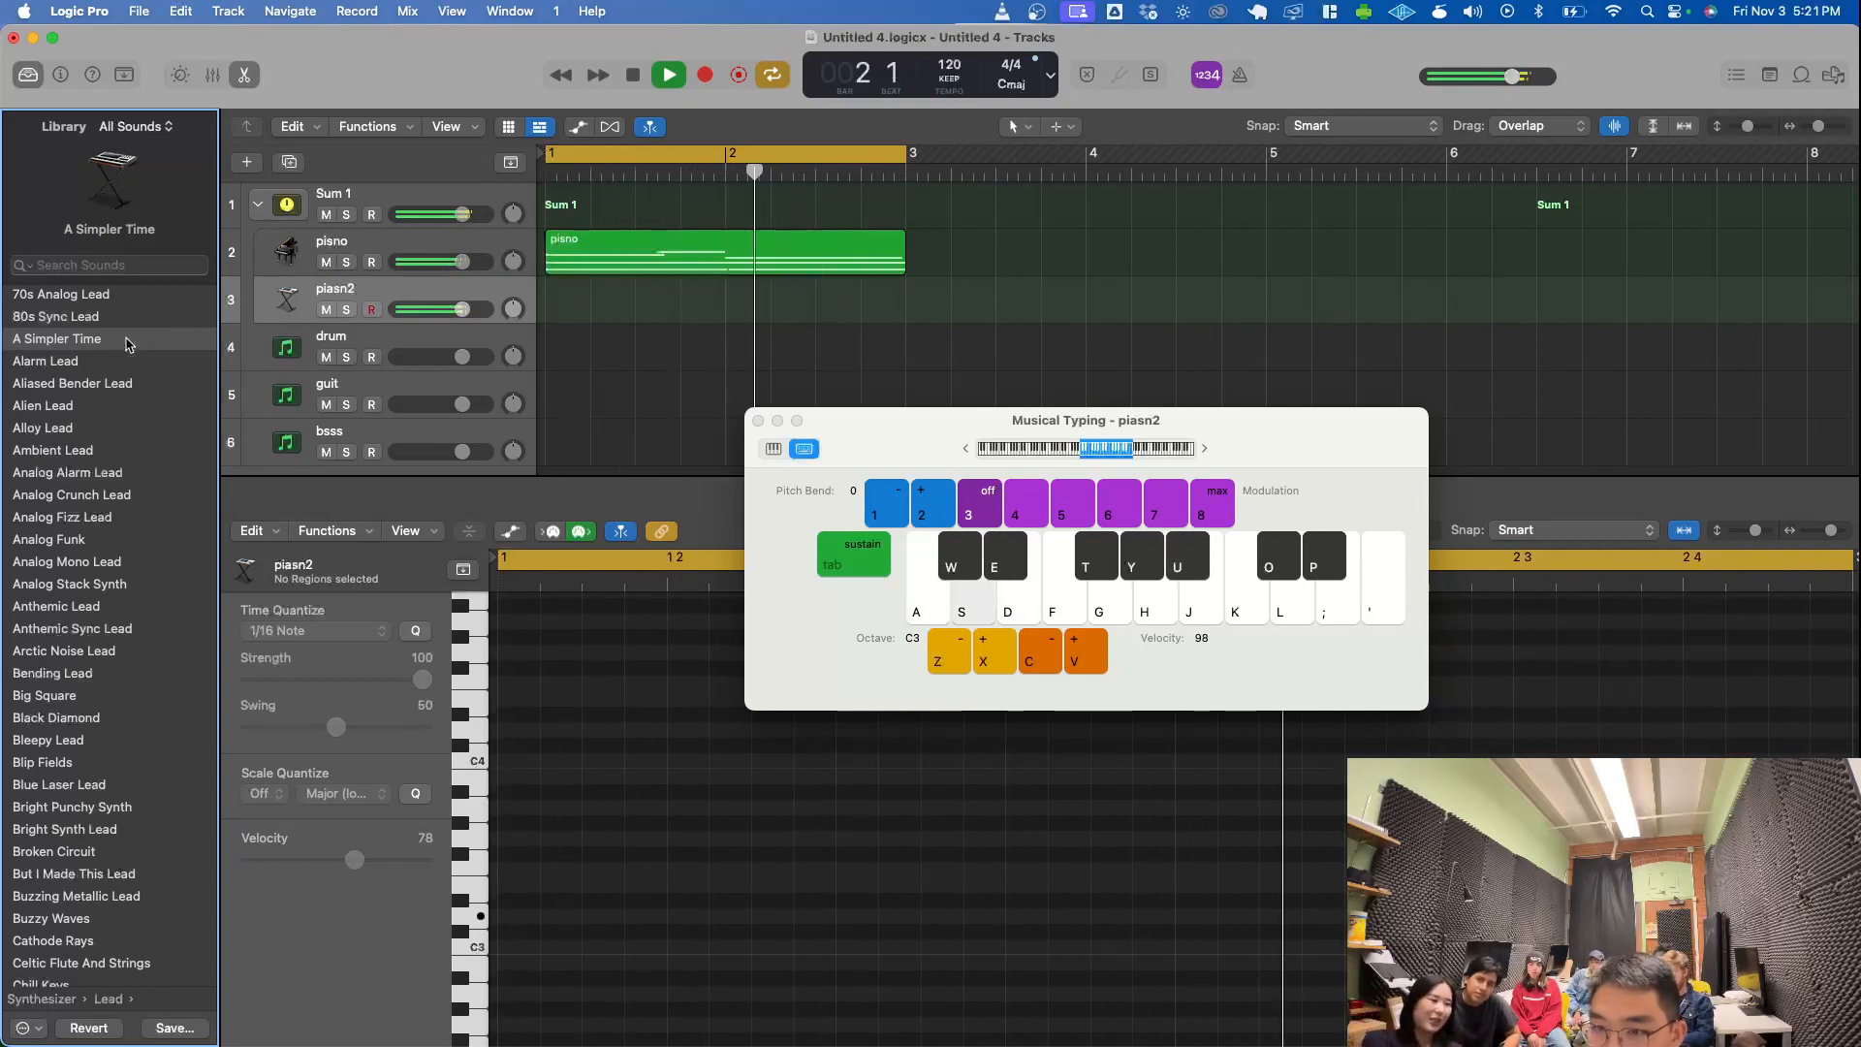
key("d")
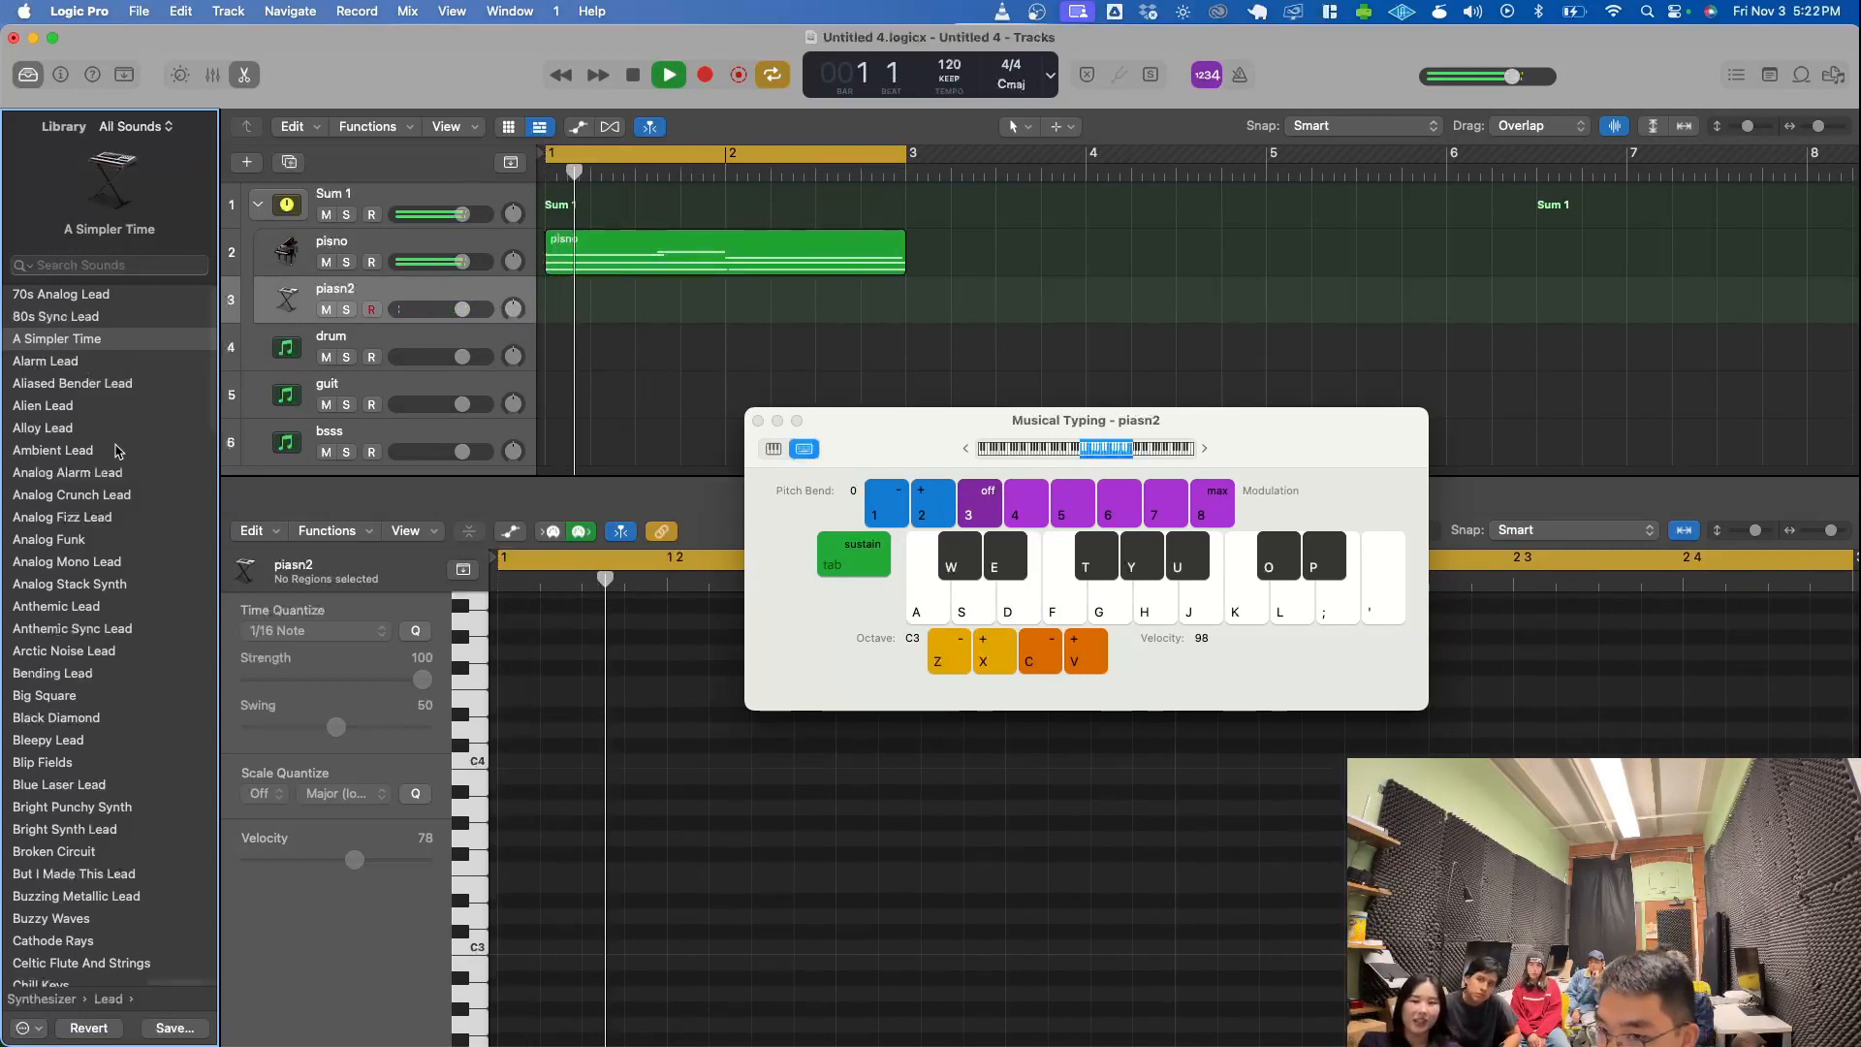
- Try the Alien Lead sound on the piasn2 track with C, D and E test notes
left_click(59, 405)
key("d")
key("s")
key("a")
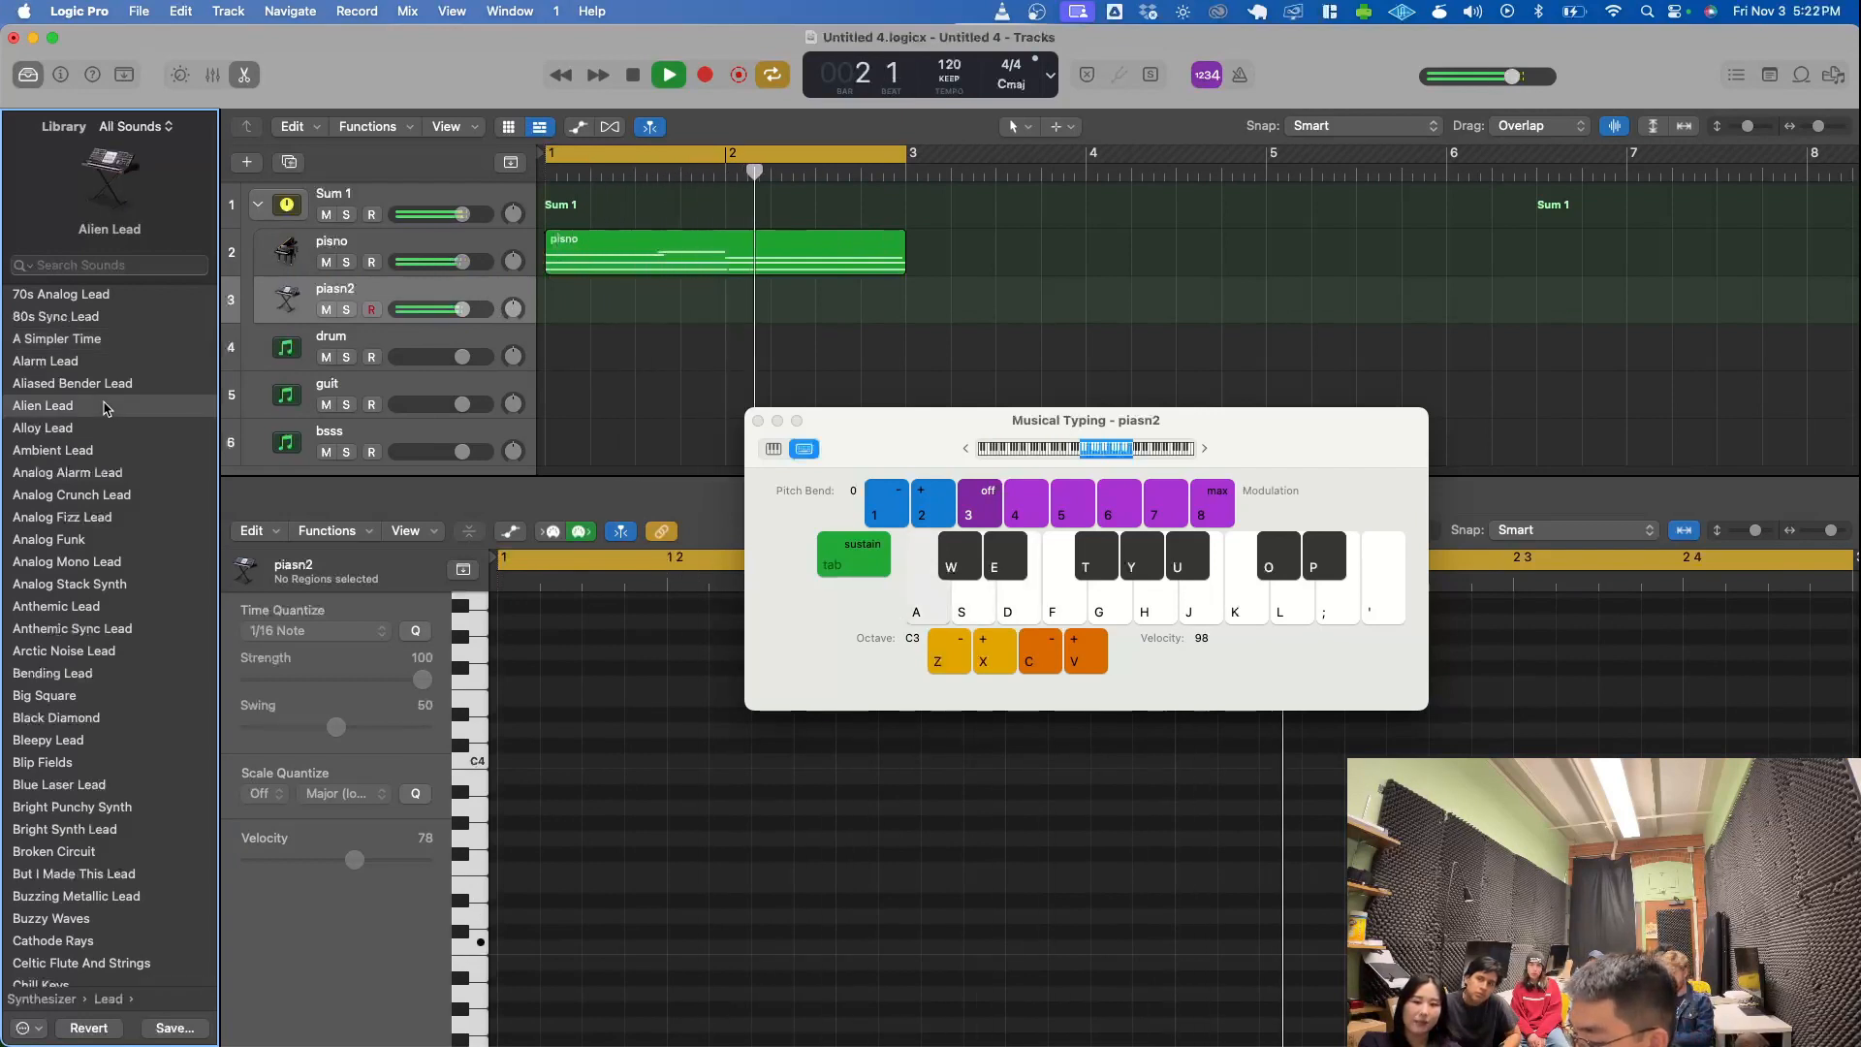
key("k")
key("d")
key("s")
key("d")
- Load the Ambient Lead sound onto the piasn2 track, audition a few notes, and stop playback
left_click(83, 451)
key("e")
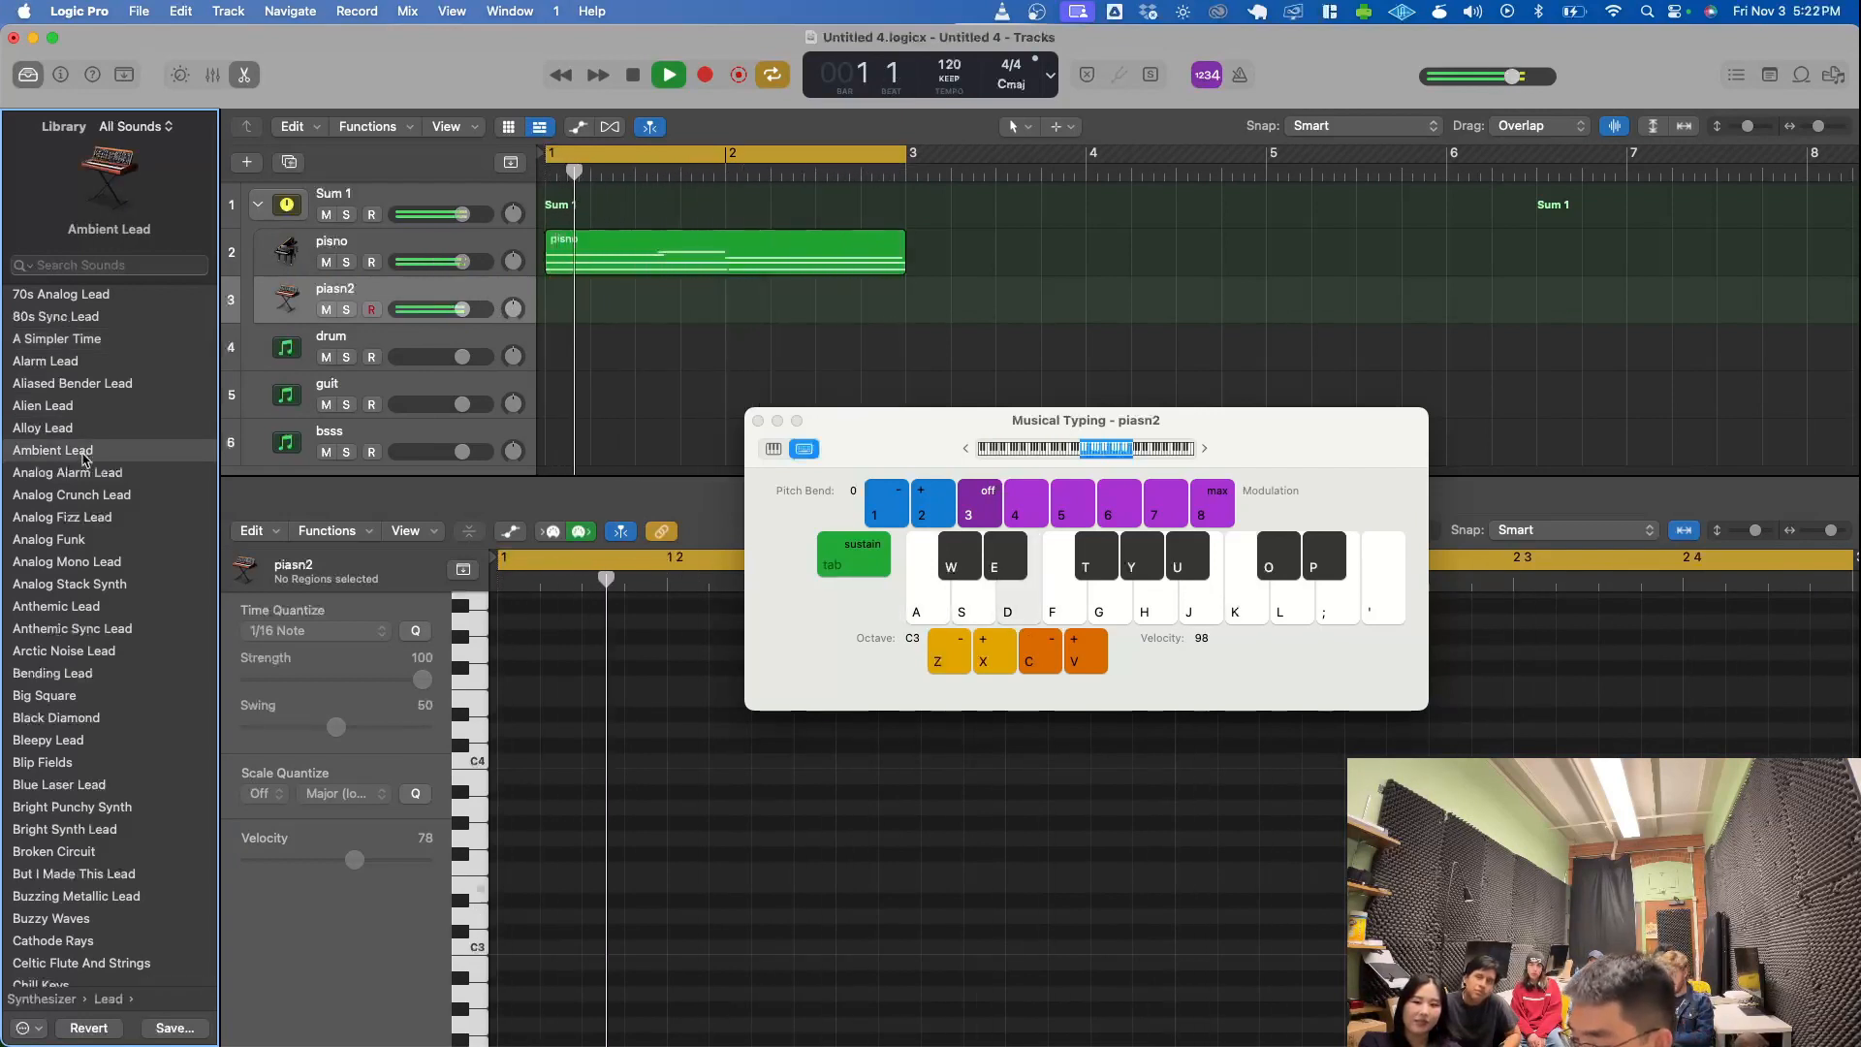
key("u")
key("s")
key("e")
key("space")
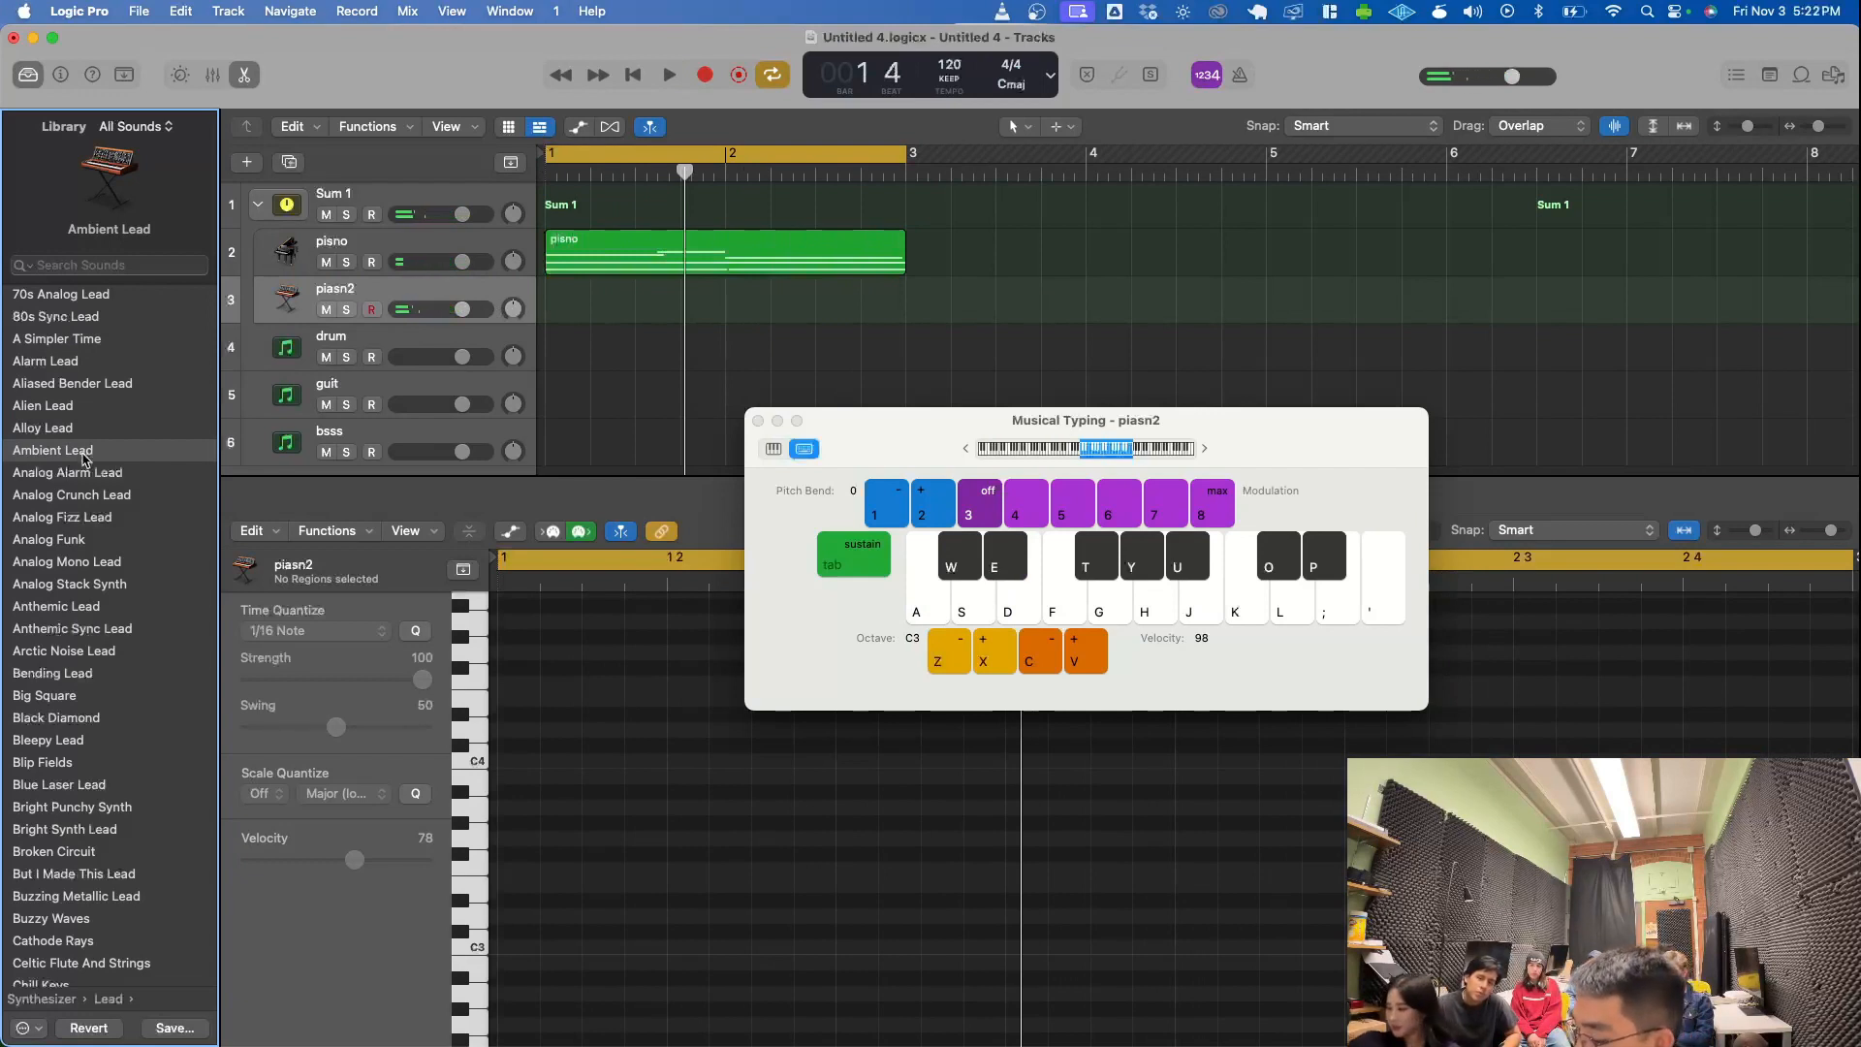
- Record a two-bar Ambient Lead melody on the piasn2 track, mixing D and E with higher G, A, B and C notes
key("r")
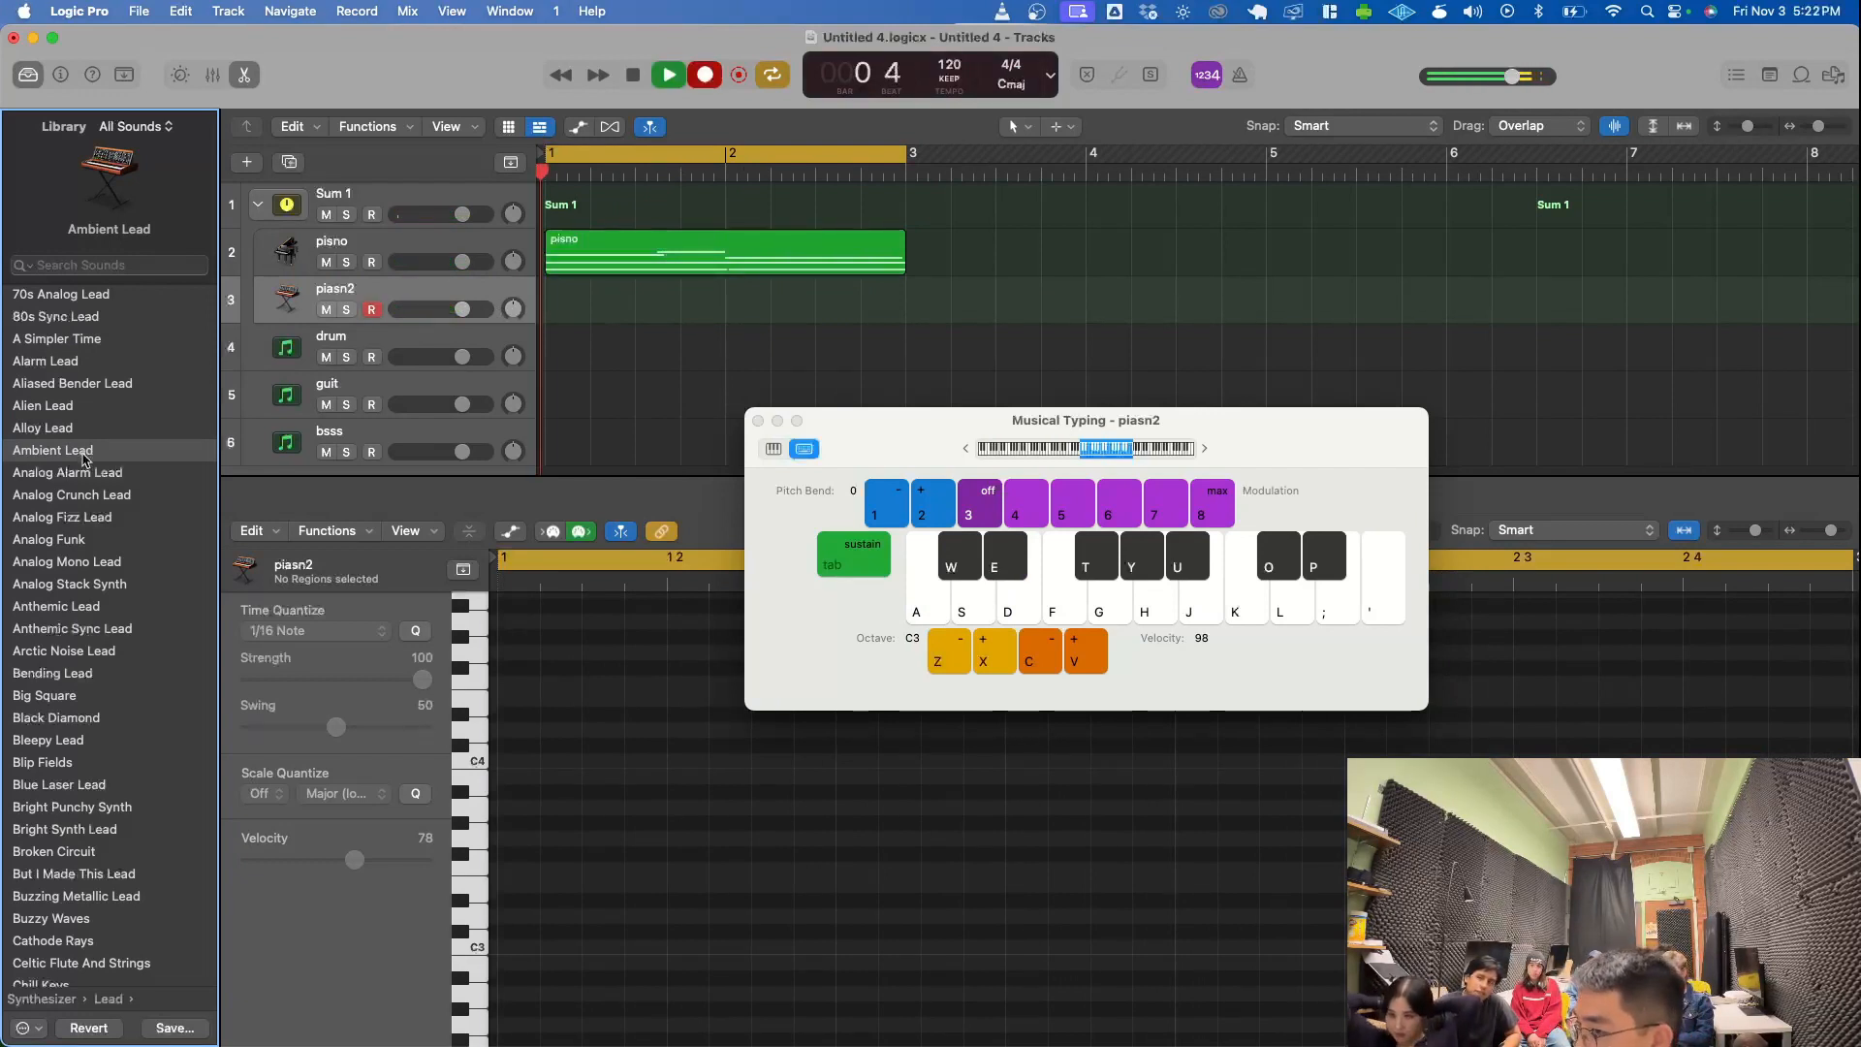
key("s")
key("k")
key("d")
key("j")
key("s")
key("h")
key("s")
key("h")
key("g")
key("d")
key("h")
key("g")
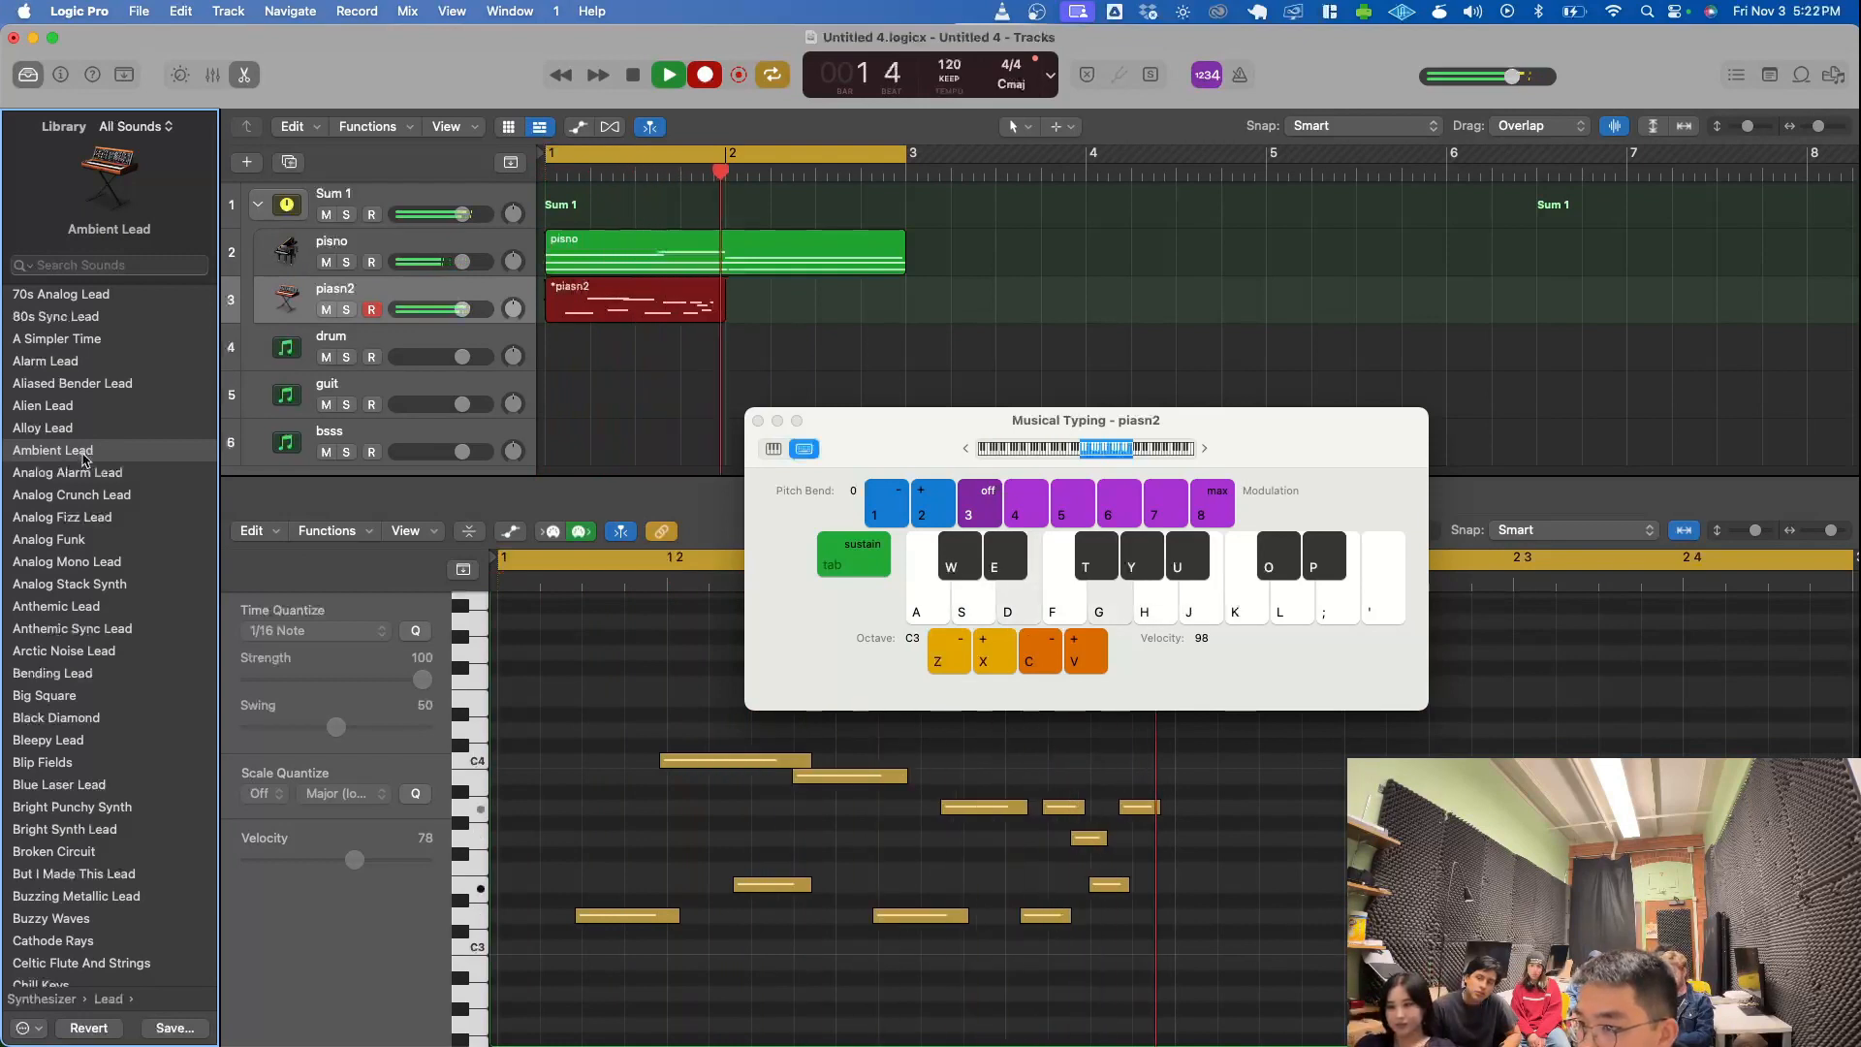
key("j")
key("s")
key("d")
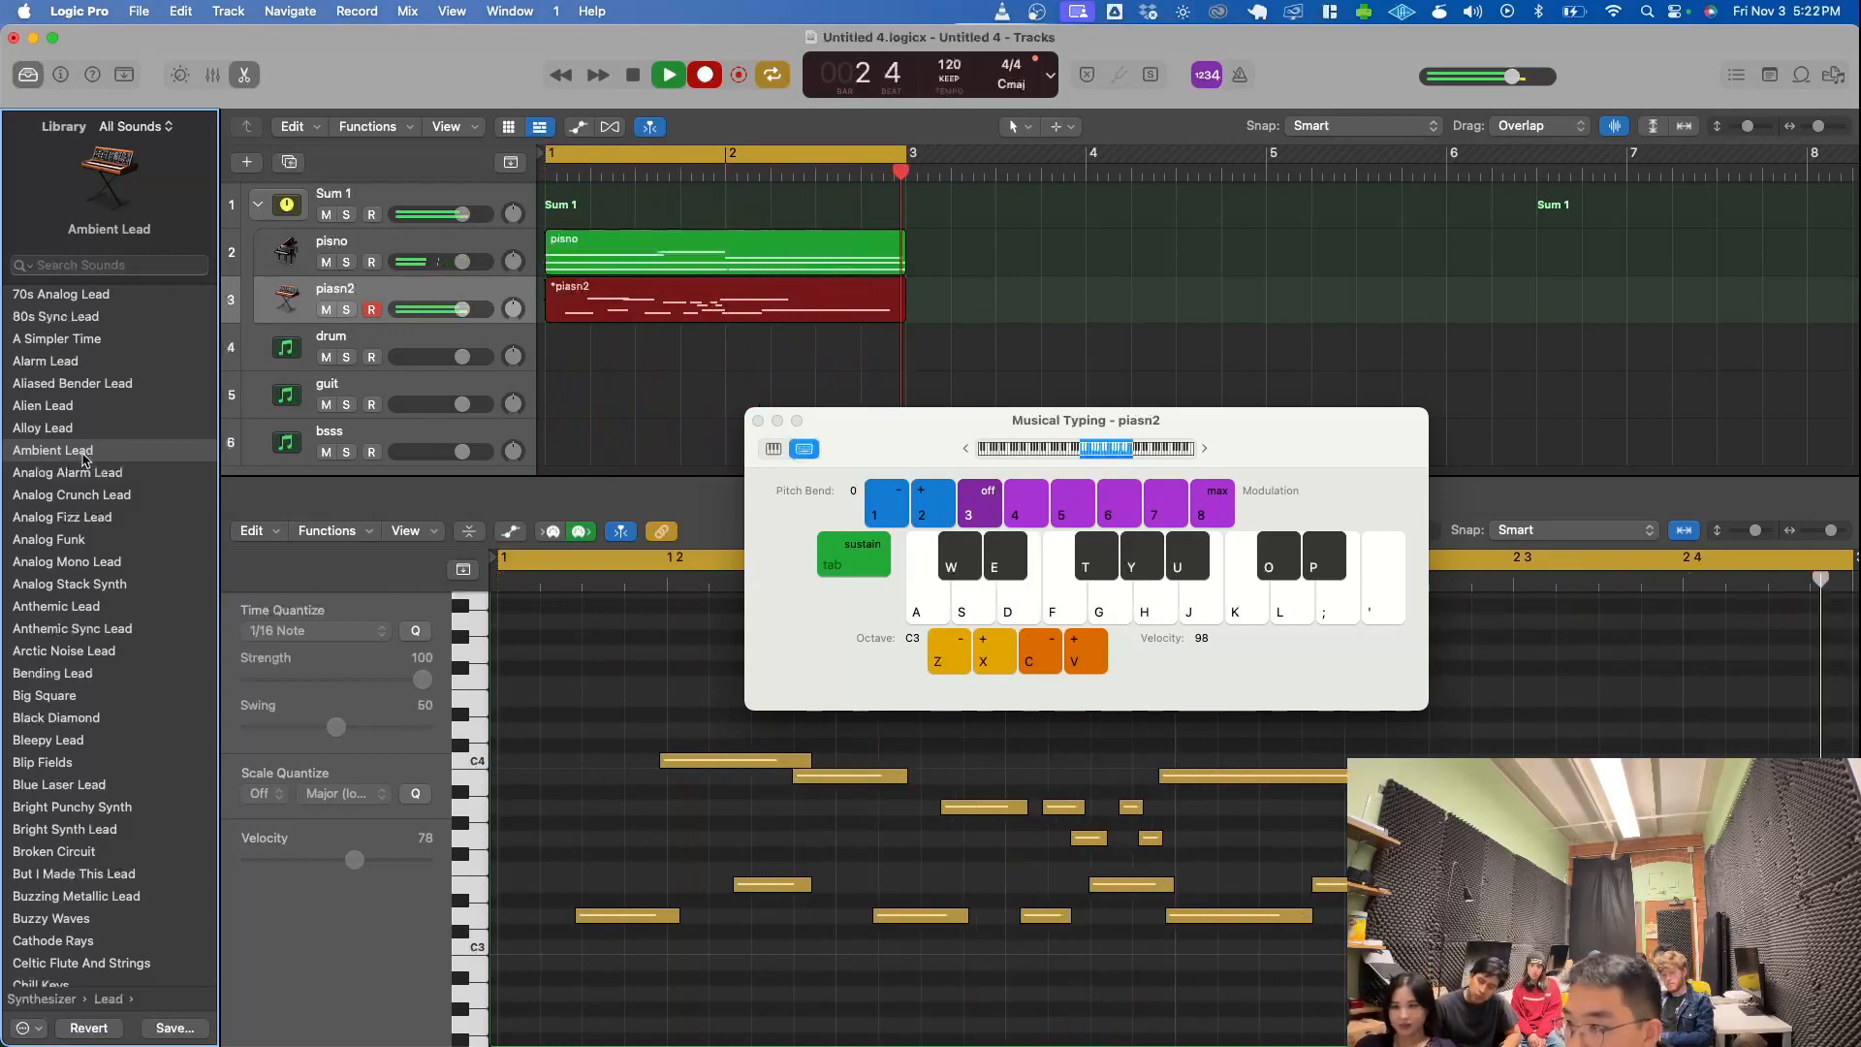
key("space")
key("space")
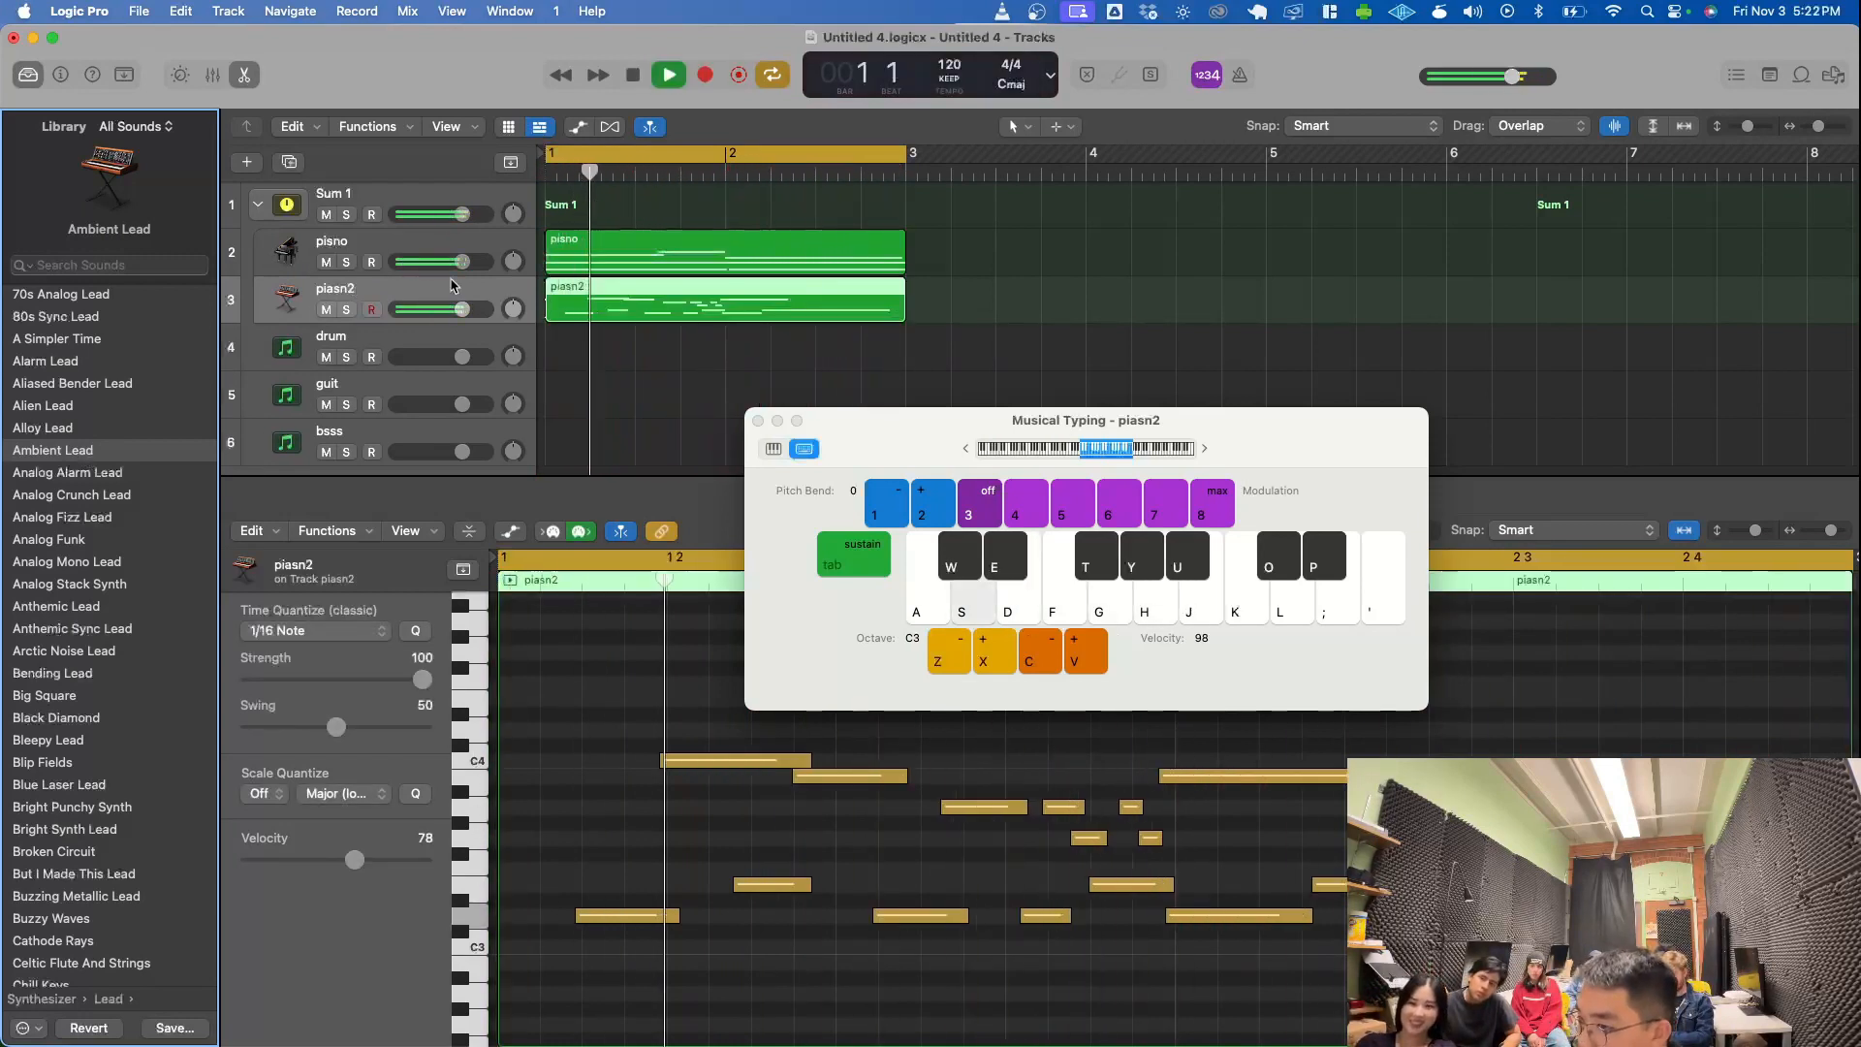
- Play back the recorded piasn2 region with the piano and close the Musical Typing window
key("space")
left_click(759, 421)
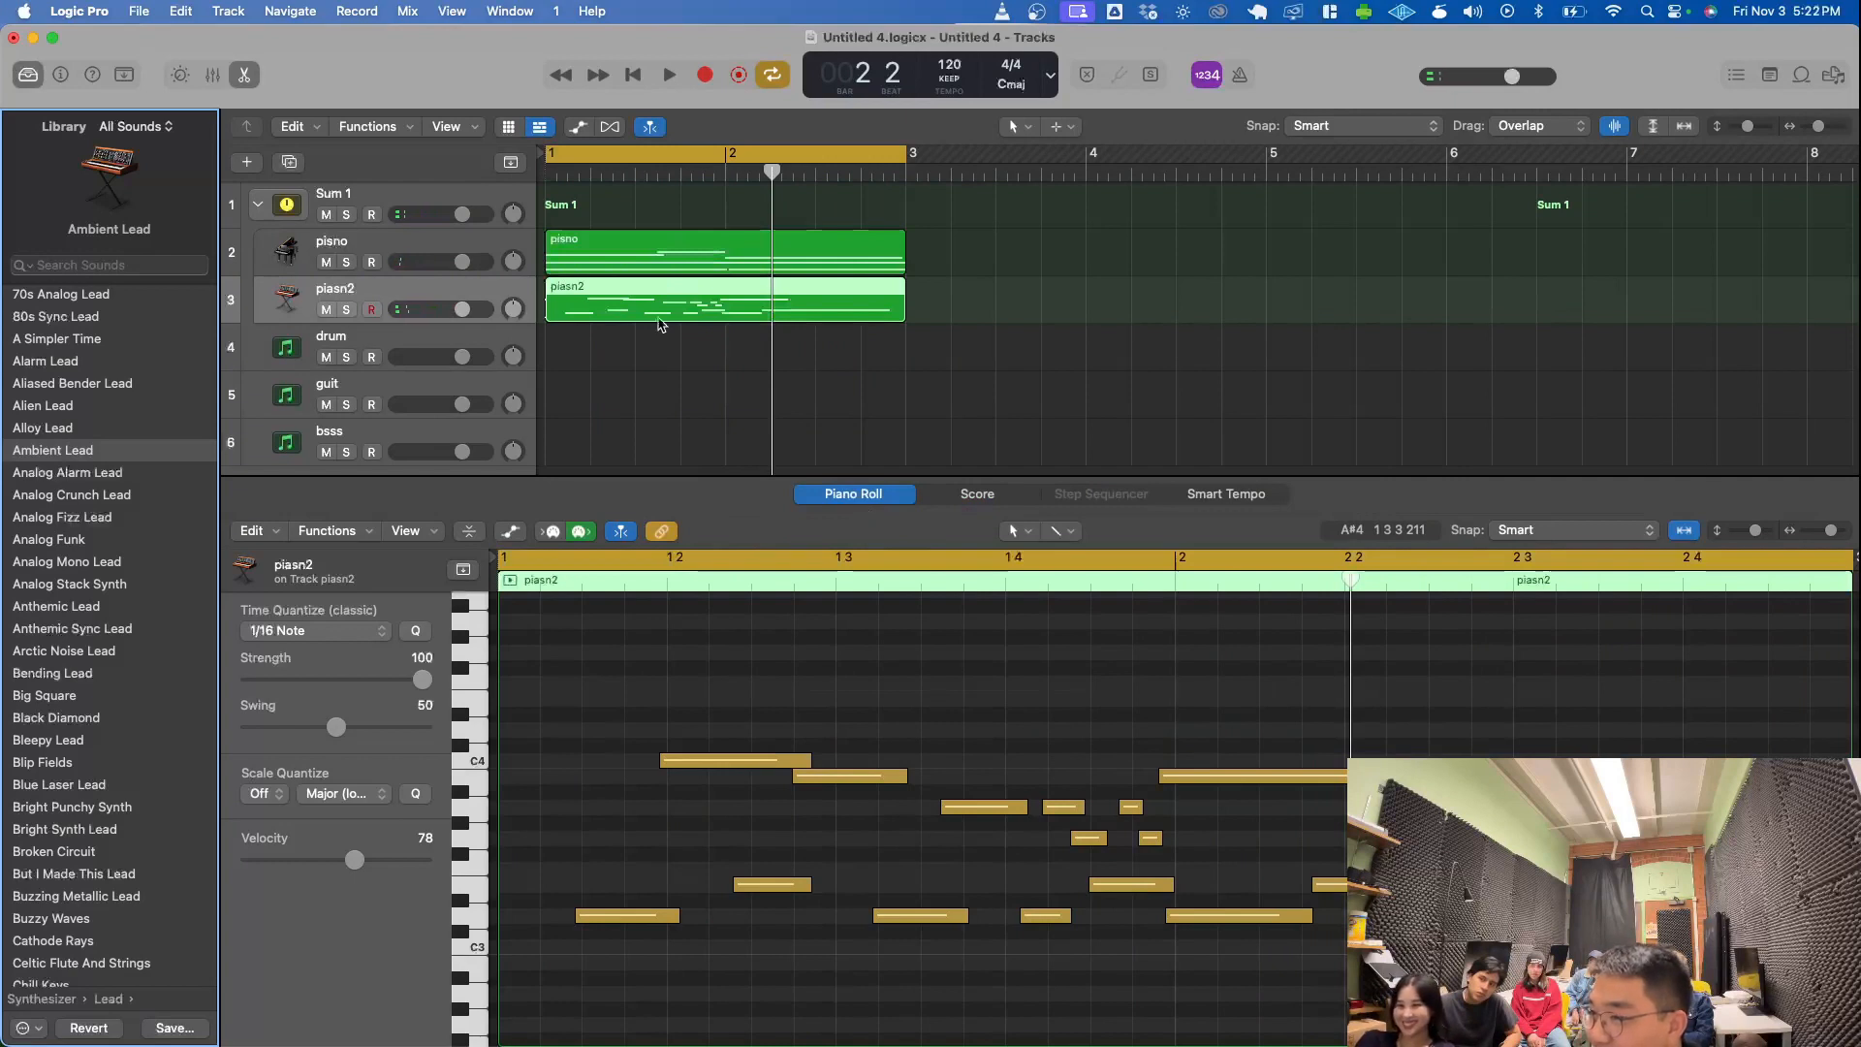
key("space")
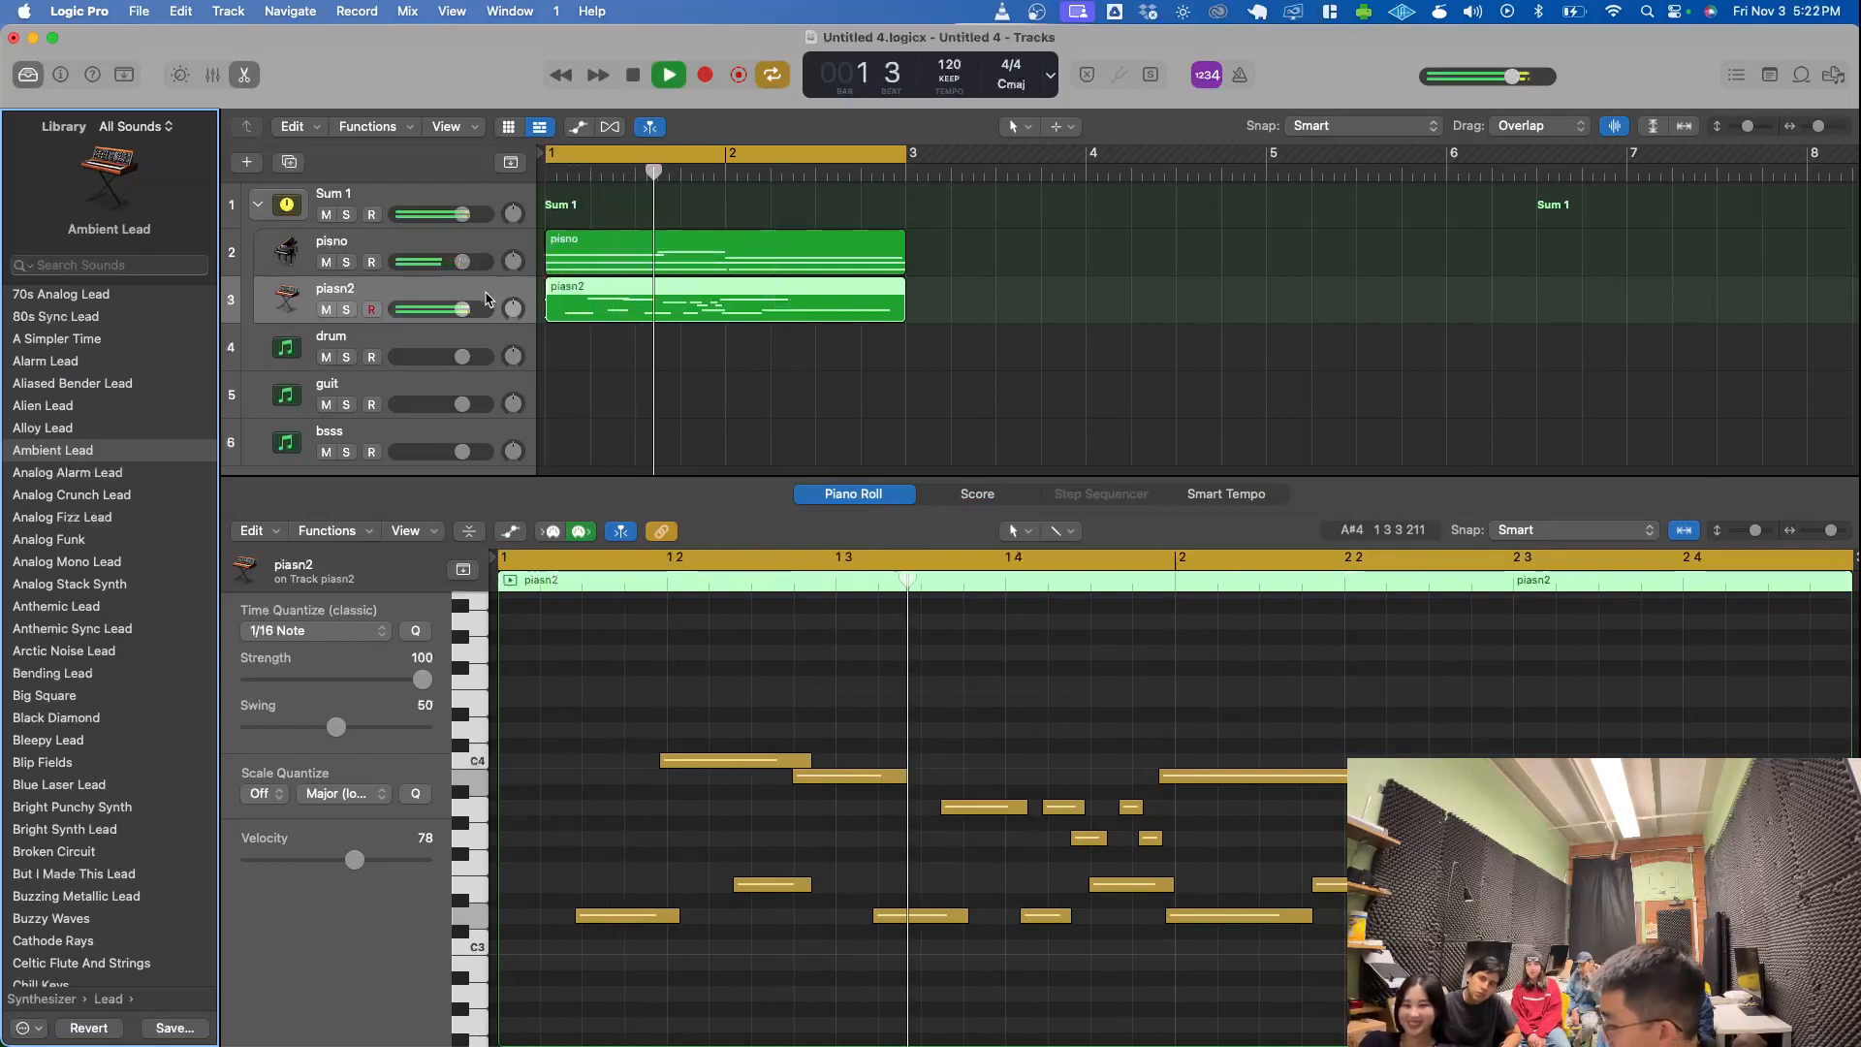
key("space")
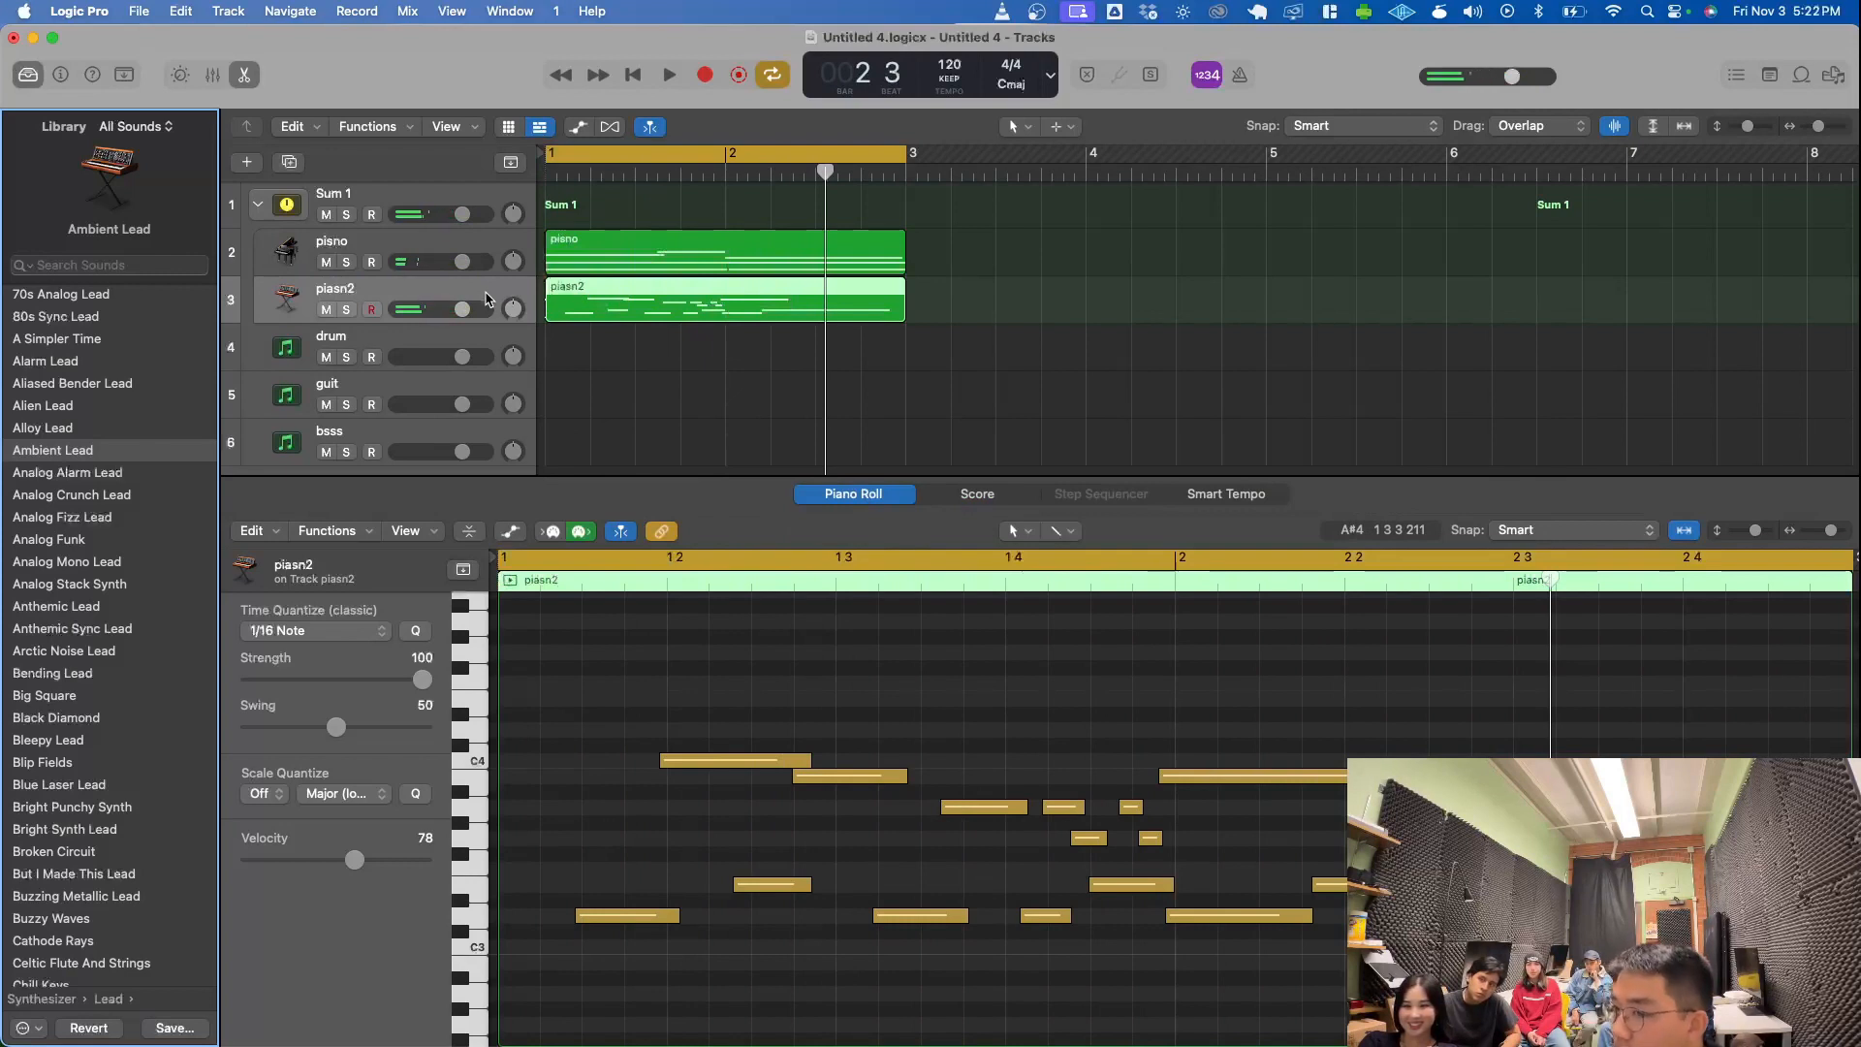
- Lower the pisno track's volume to -3.0 dB
left_click(463, 250)
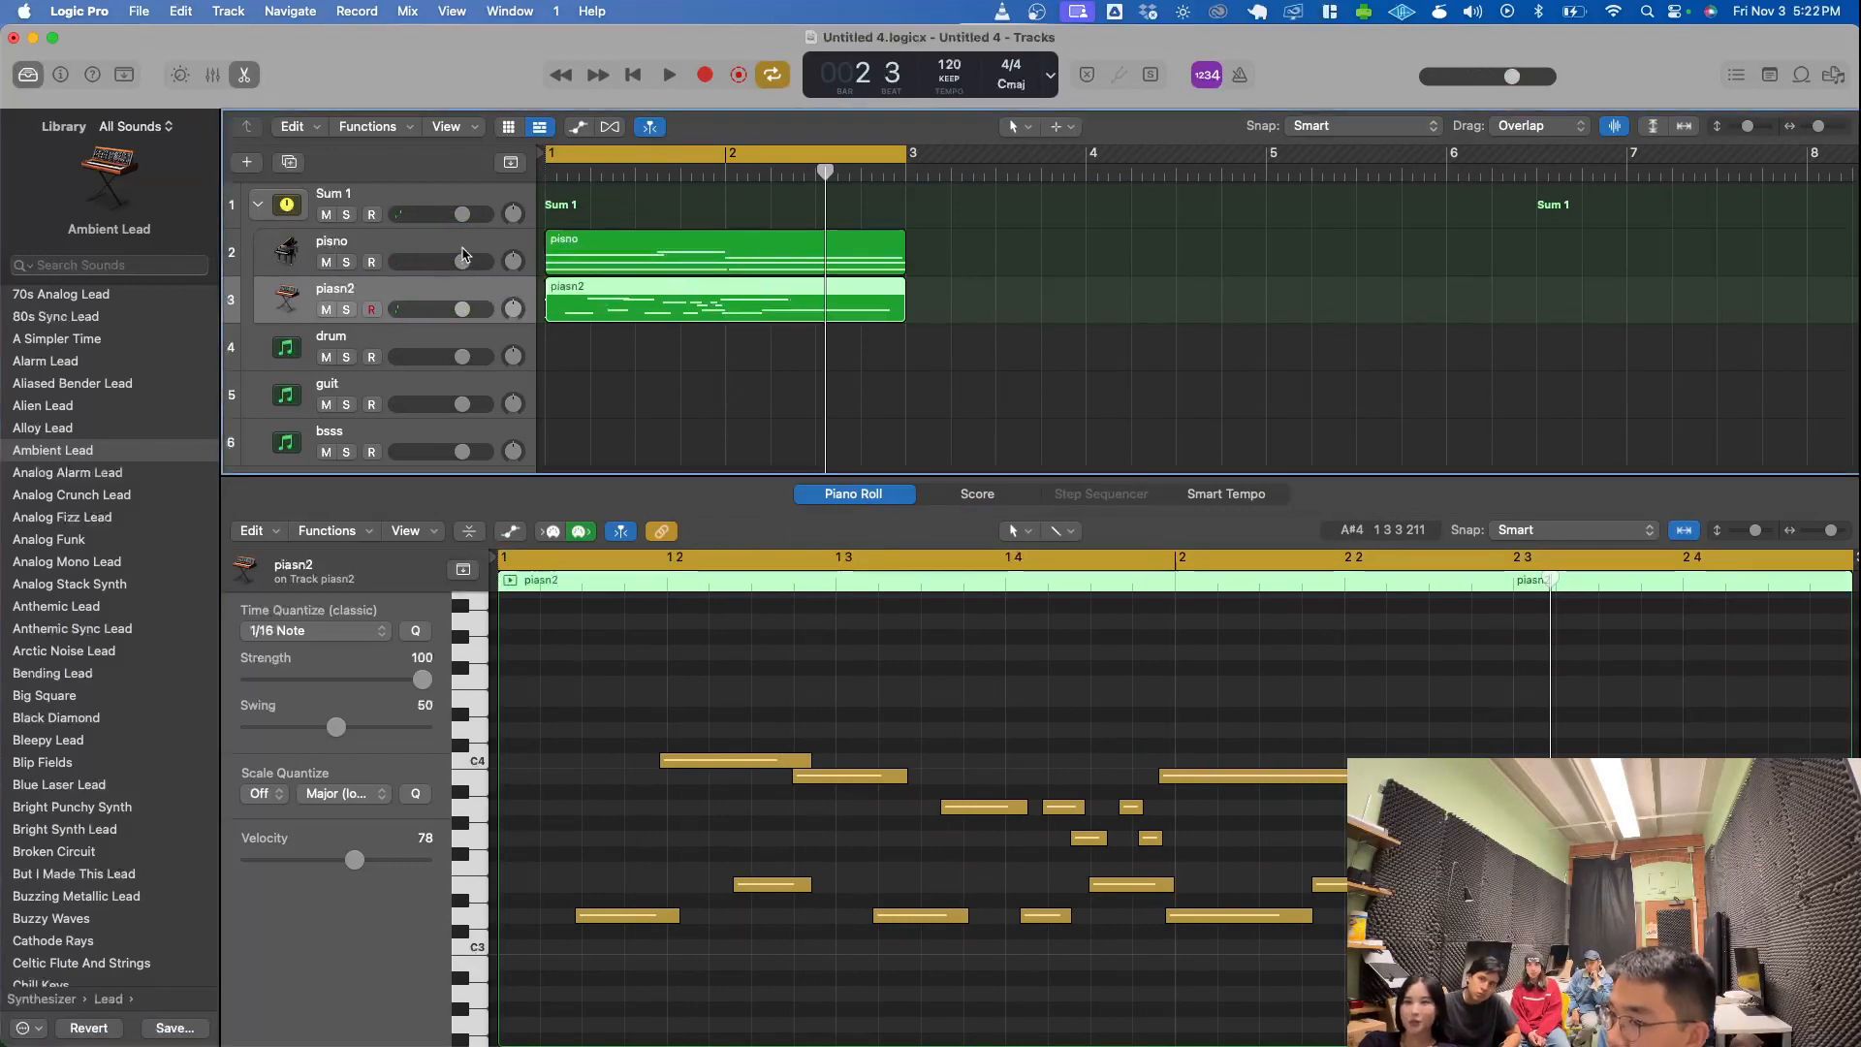
left_click(463, 249)
left_click(452, 289)
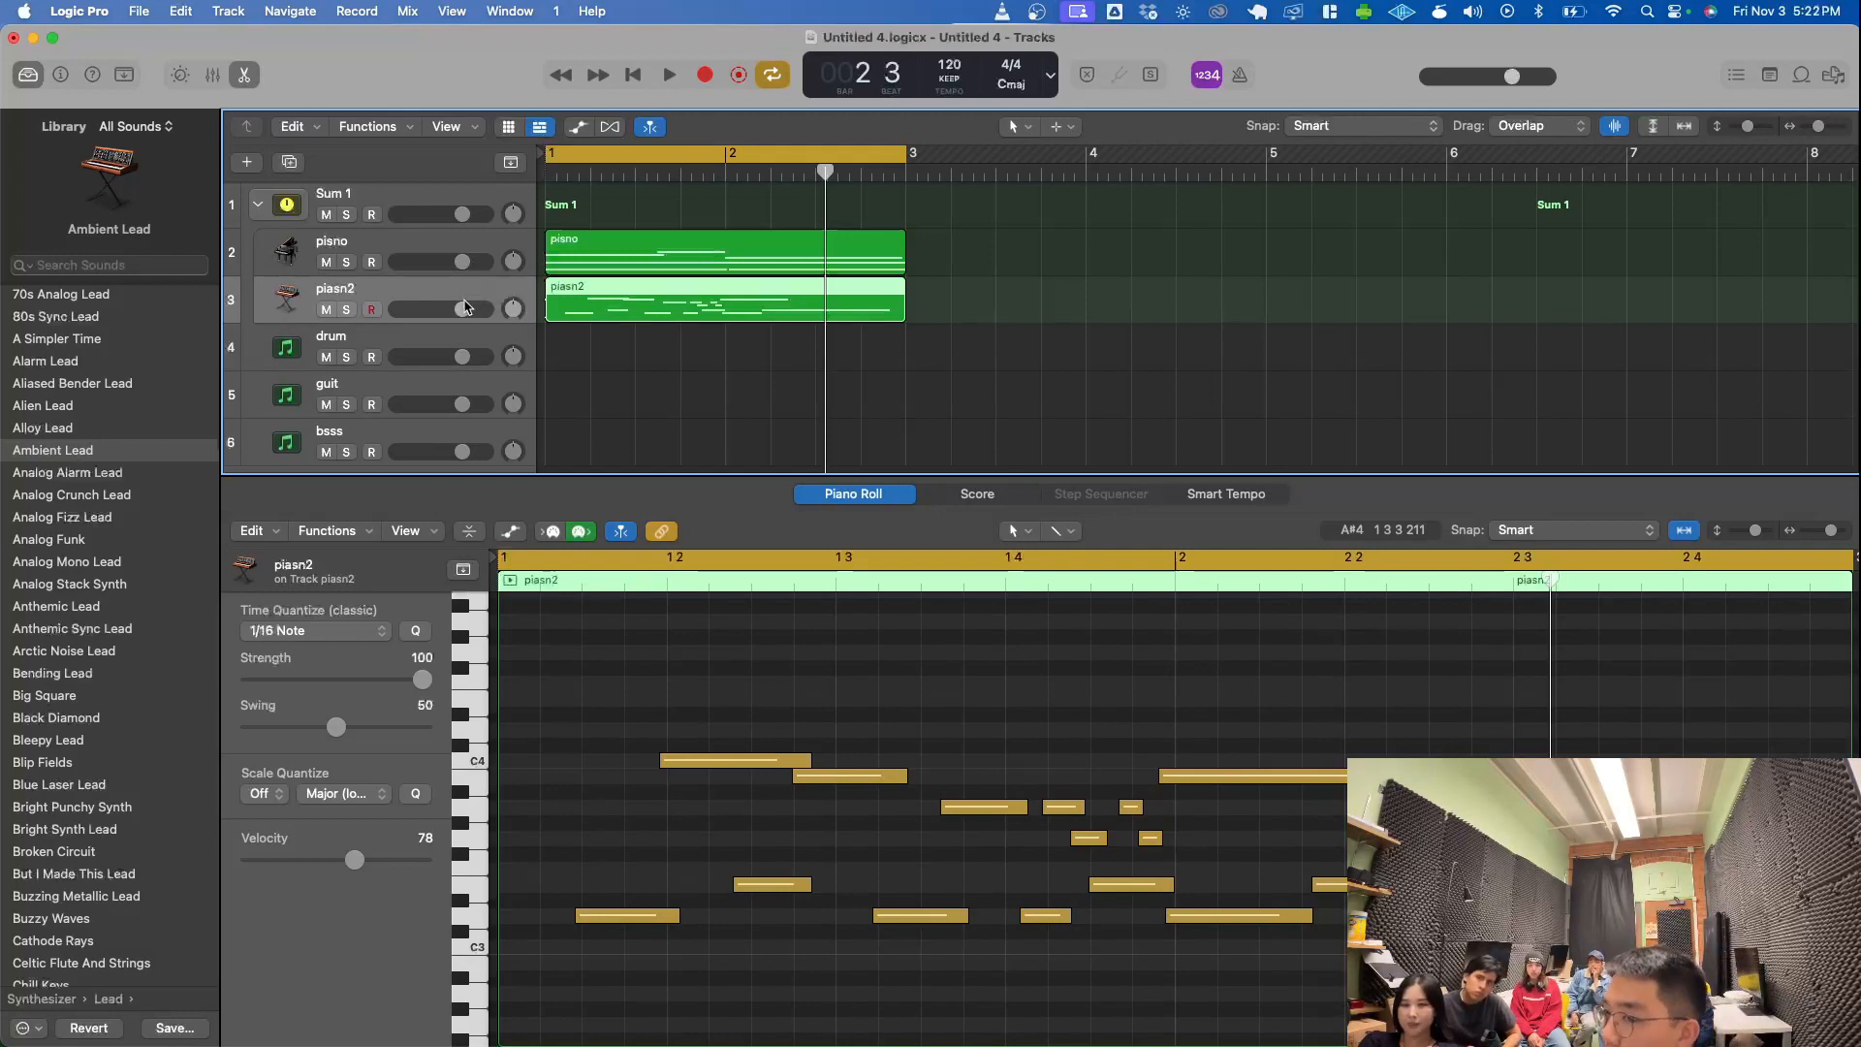
left_click(462, 309)
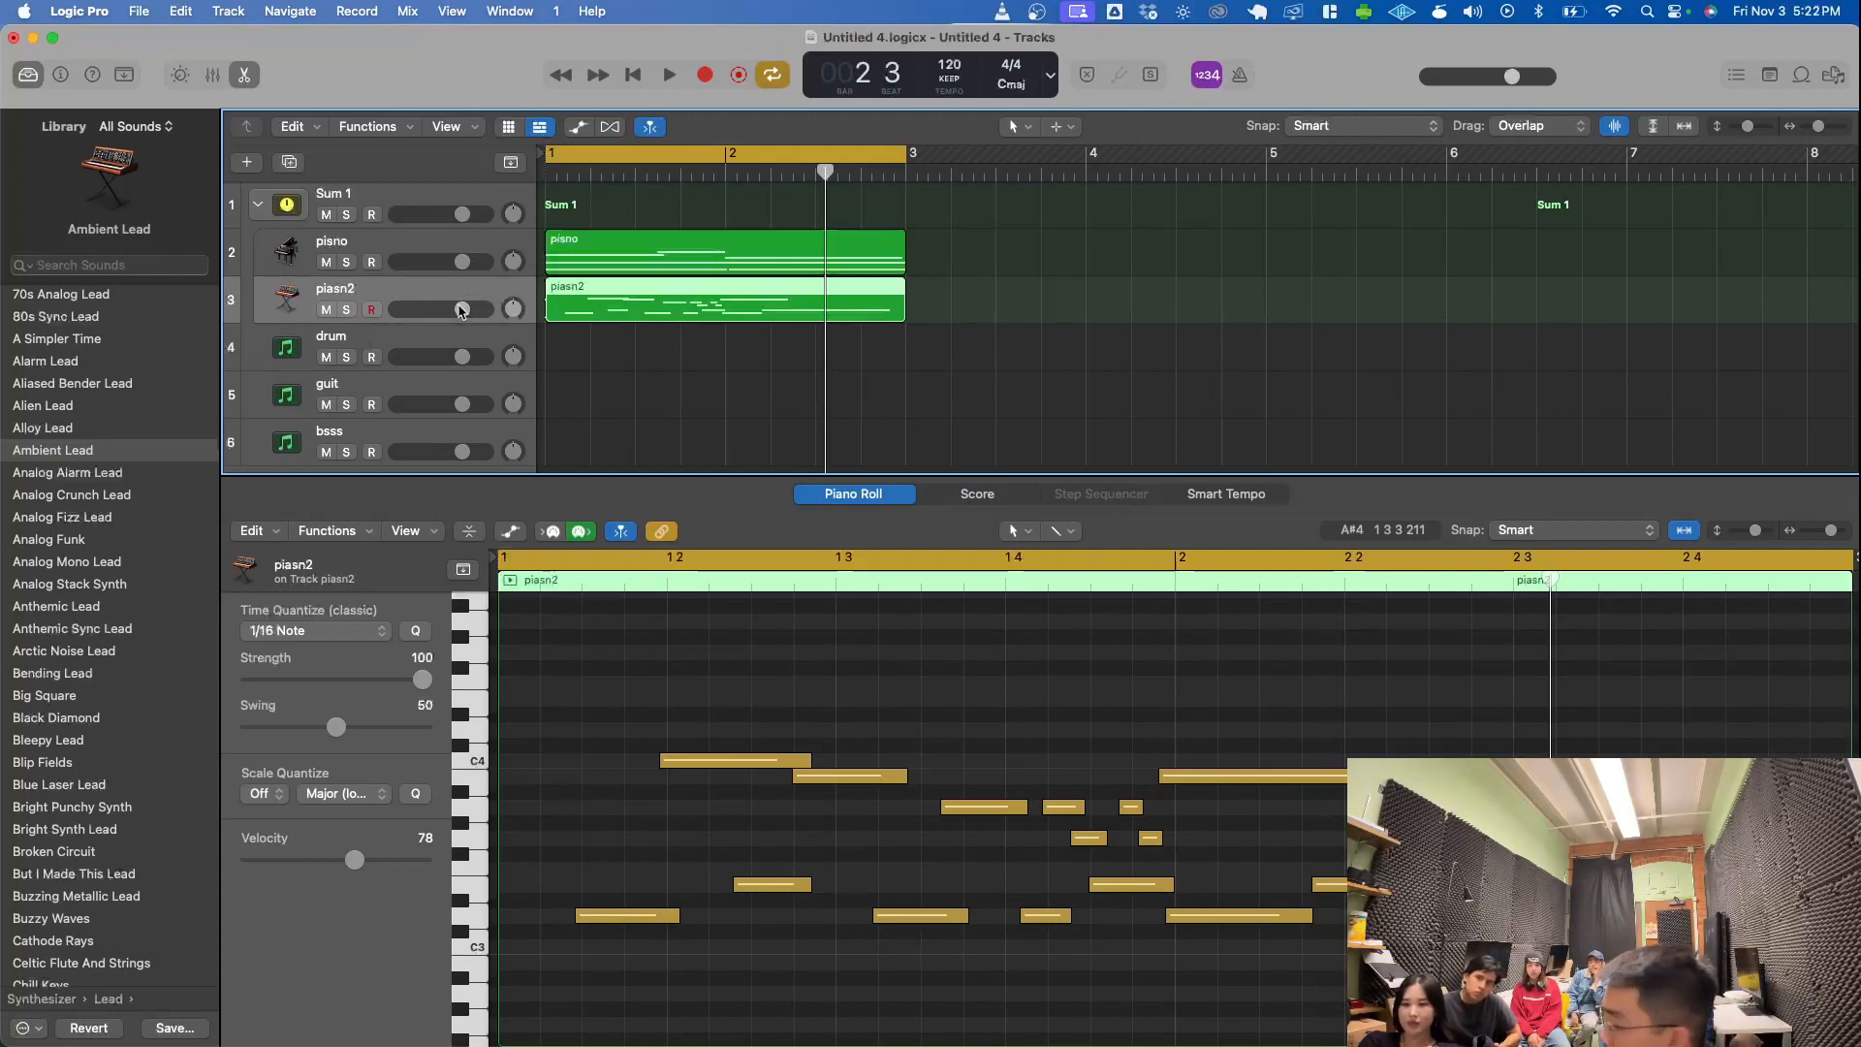
left_click_drag(462, 262, 455, 262)
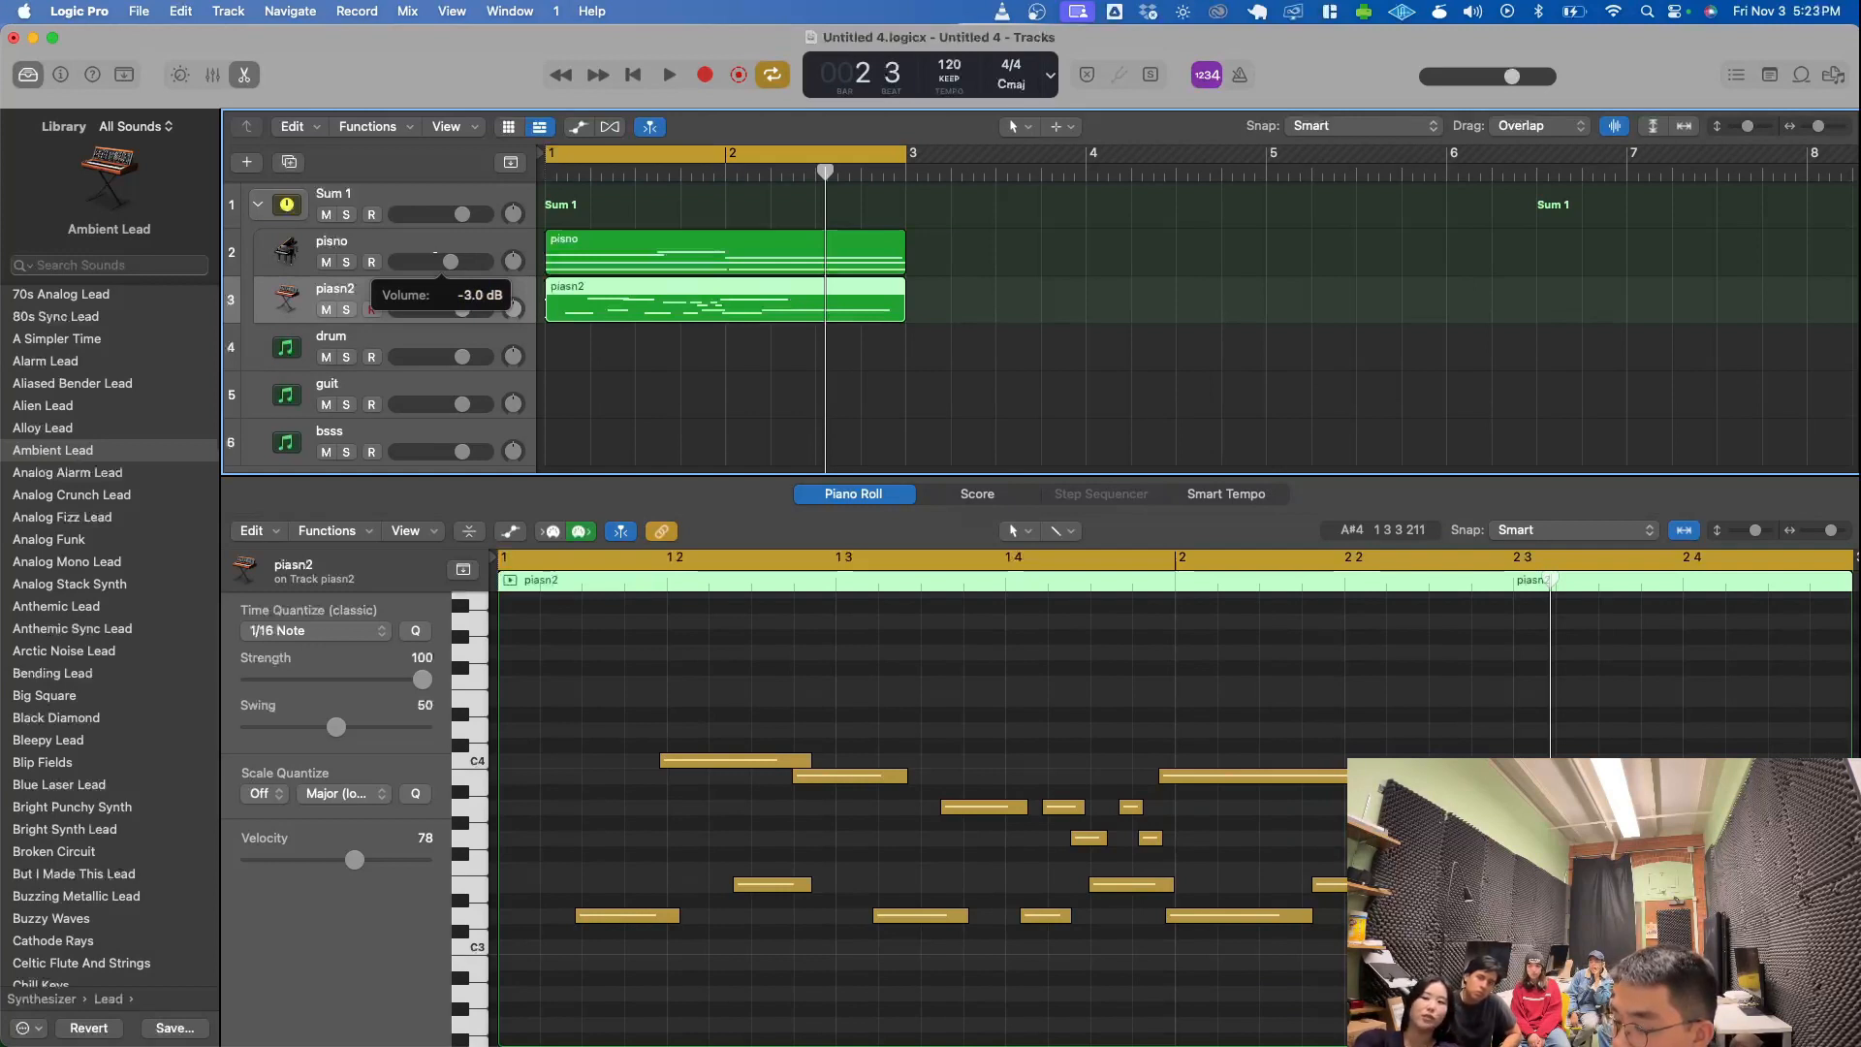
left_click_drag(450, 262, 451, 262)
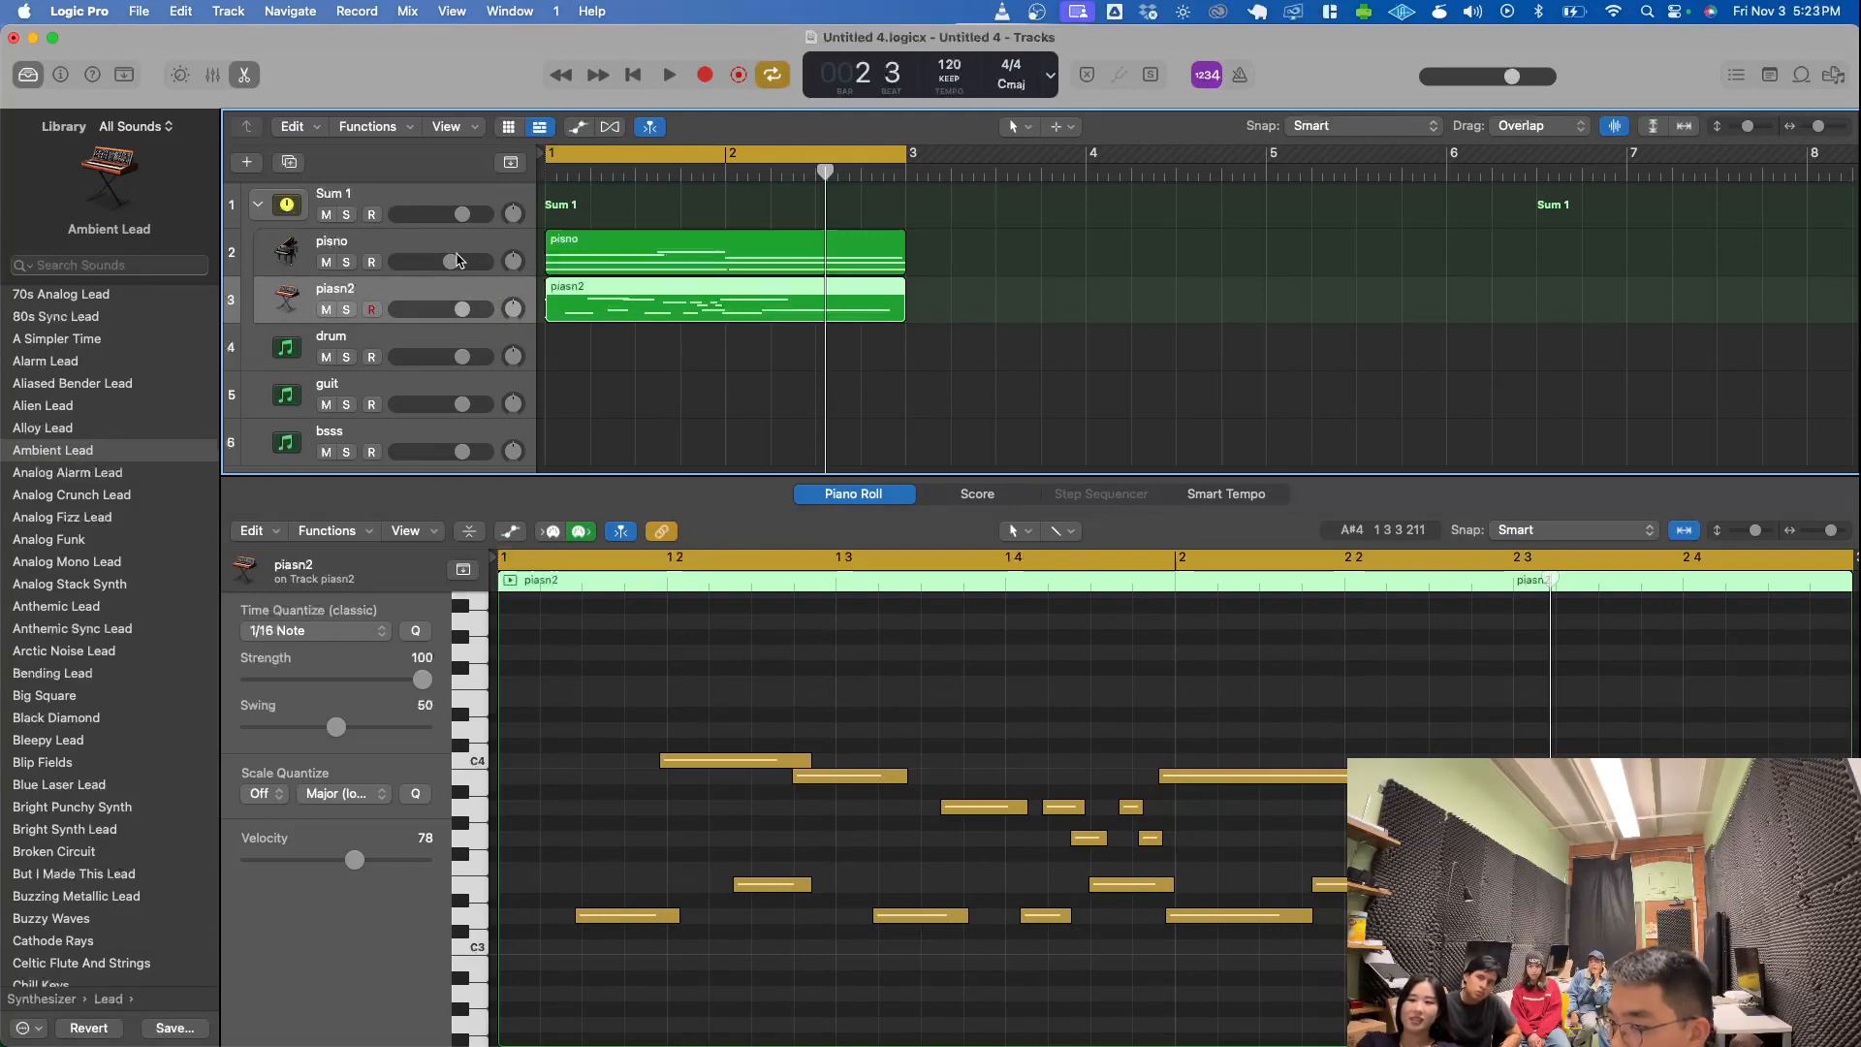
left_click_drag(451, 262, 451, 262)
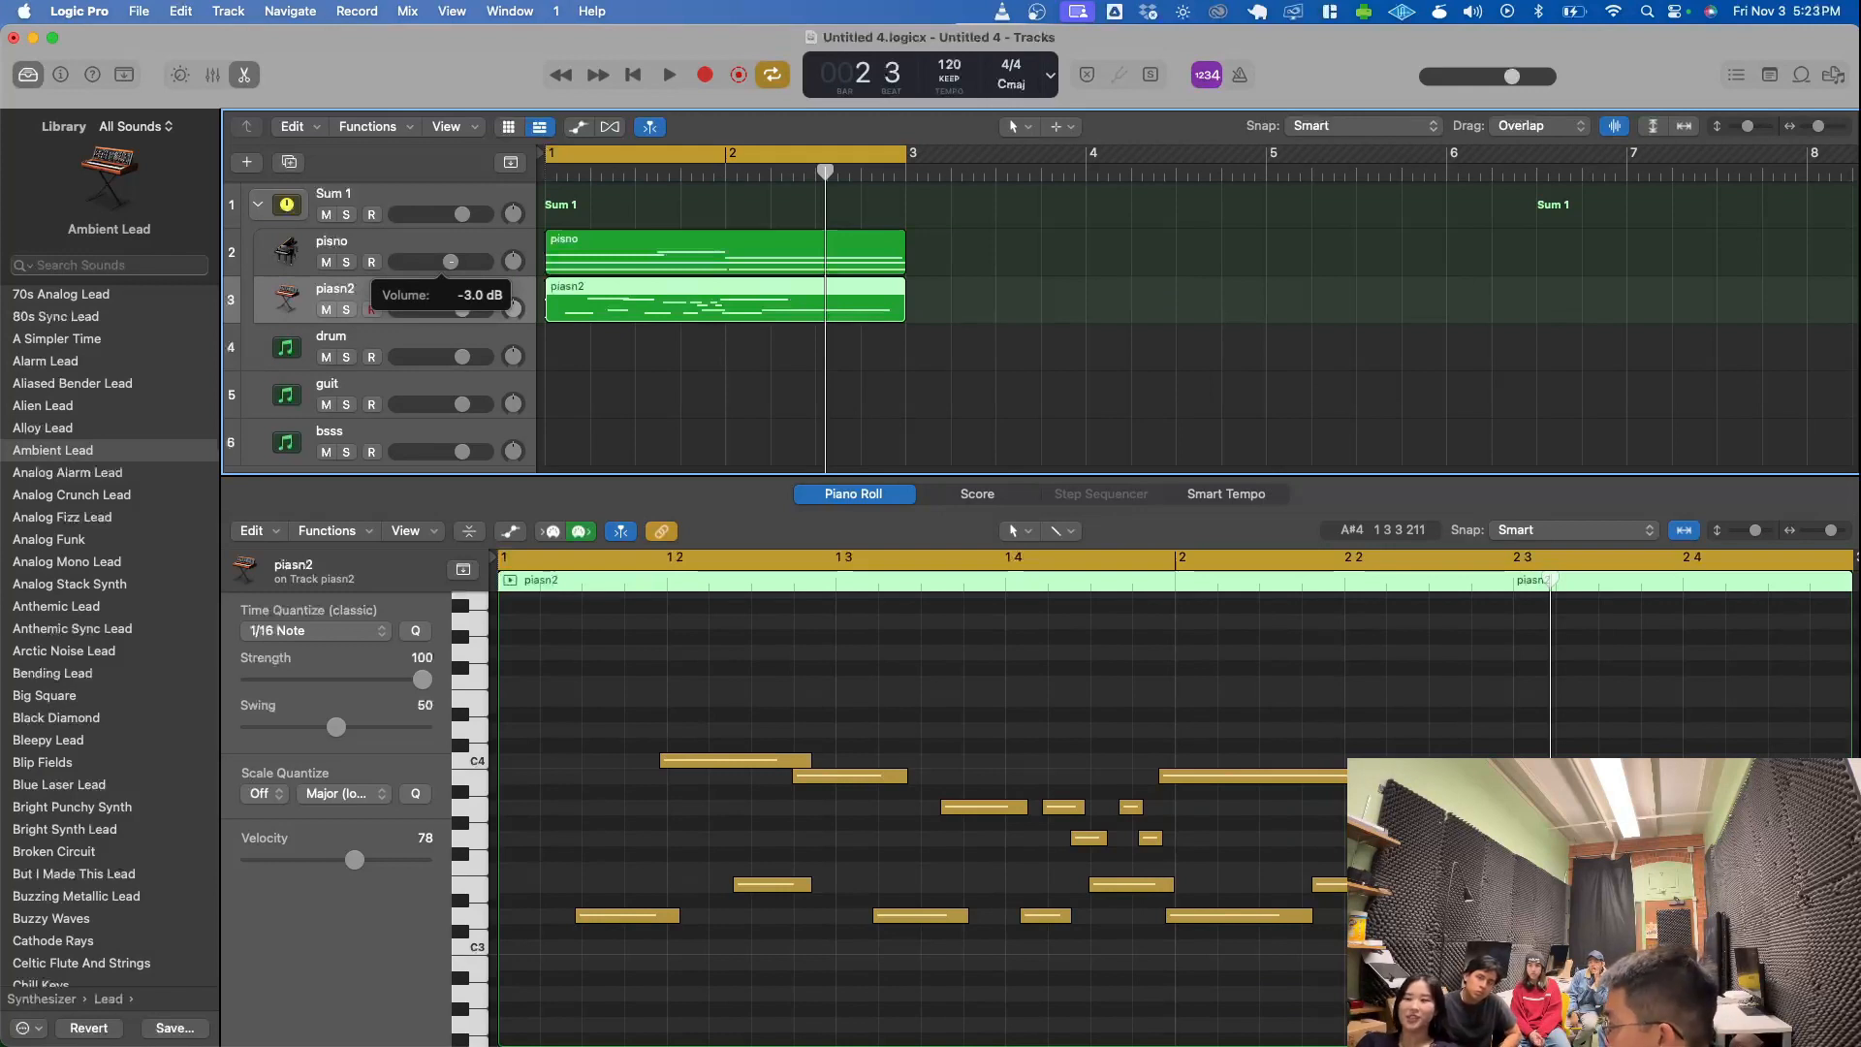
left_click_drag(450, 262, 453, 269)
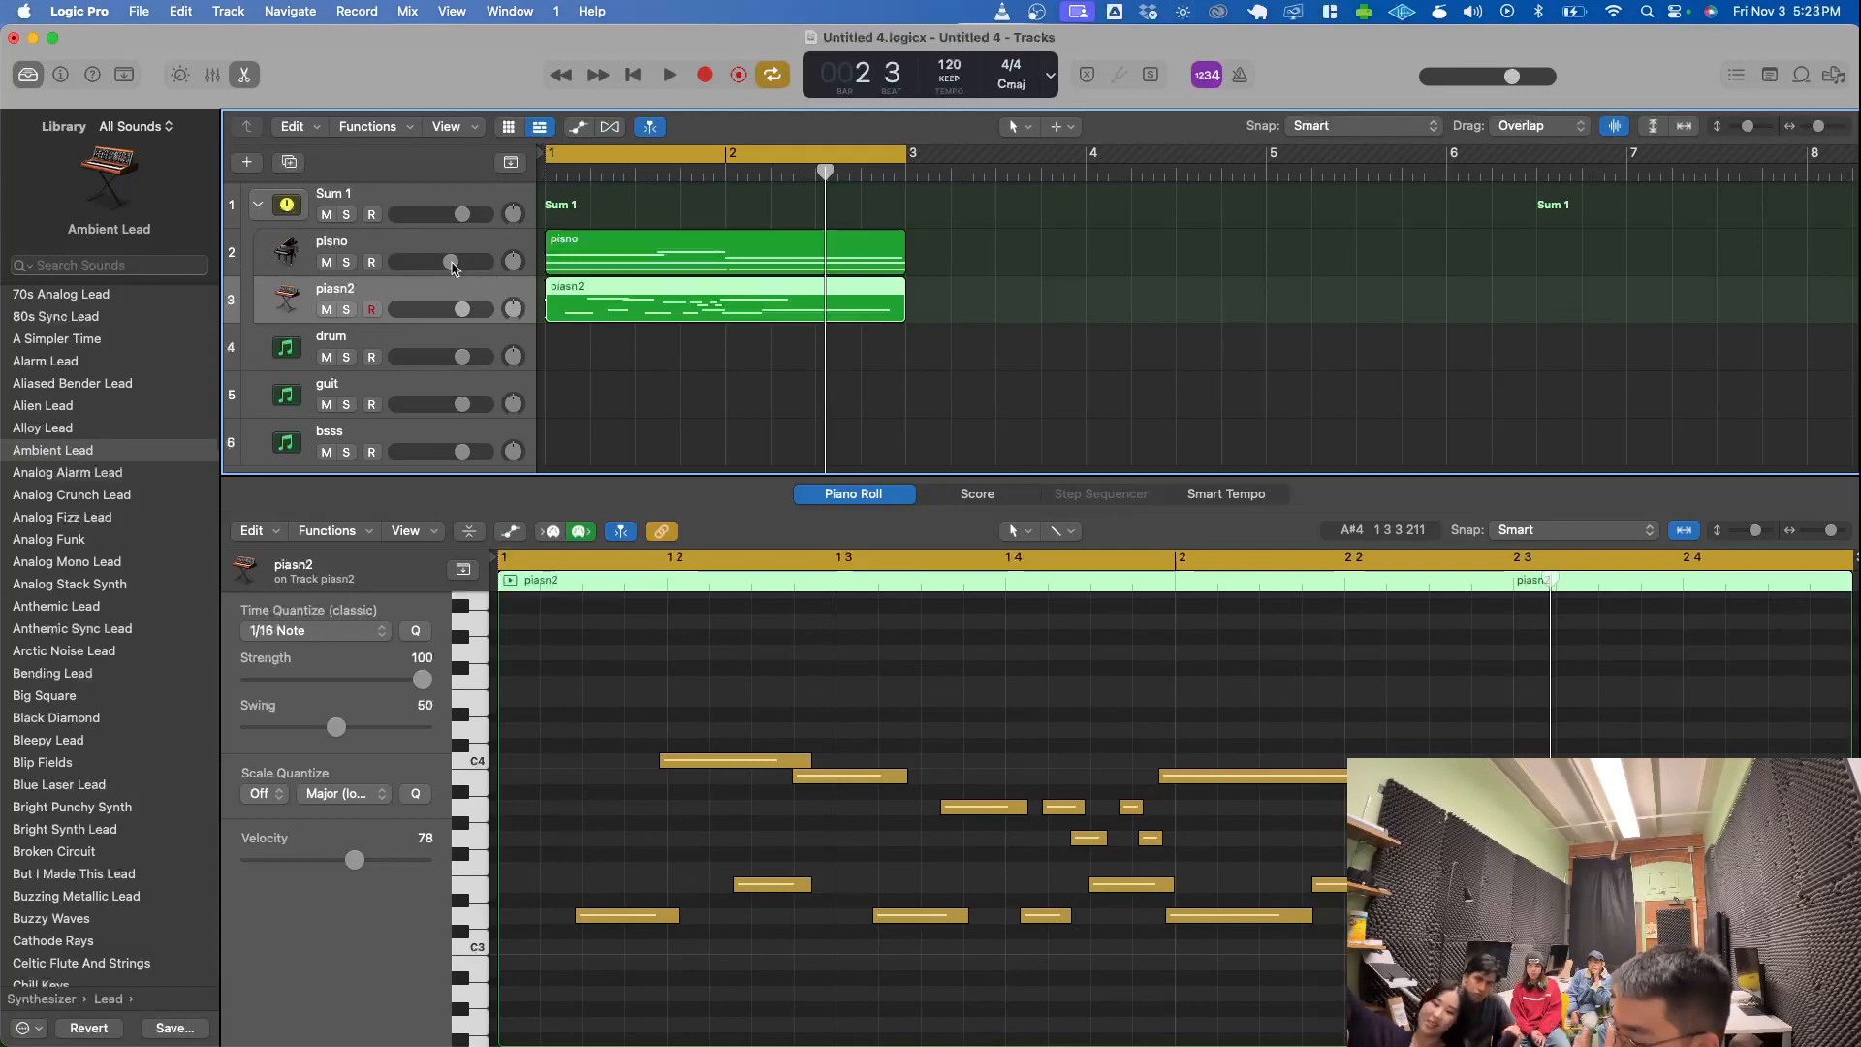
- Balance the tracks during playback by lowering the piasn2 volume well below pisno and raising pisno back to its original level
key("space")
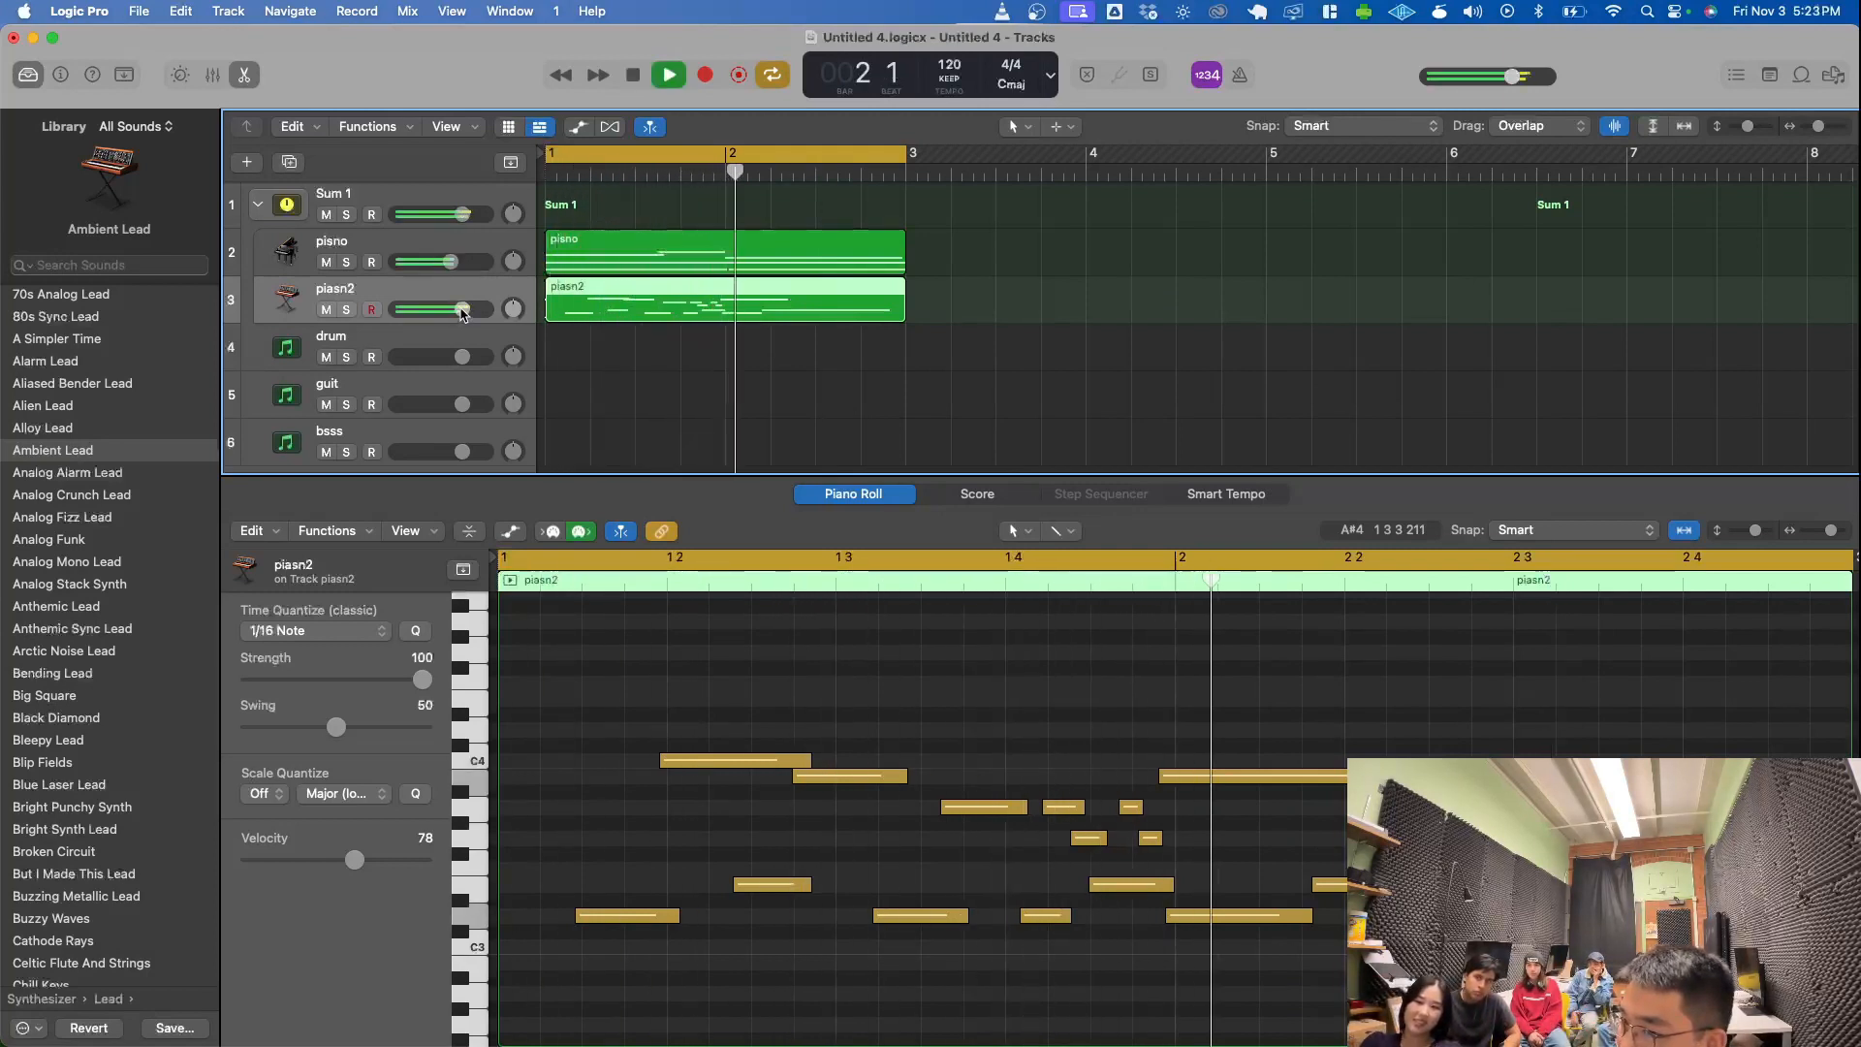
left_click_drag(463, 310, 419, 309)
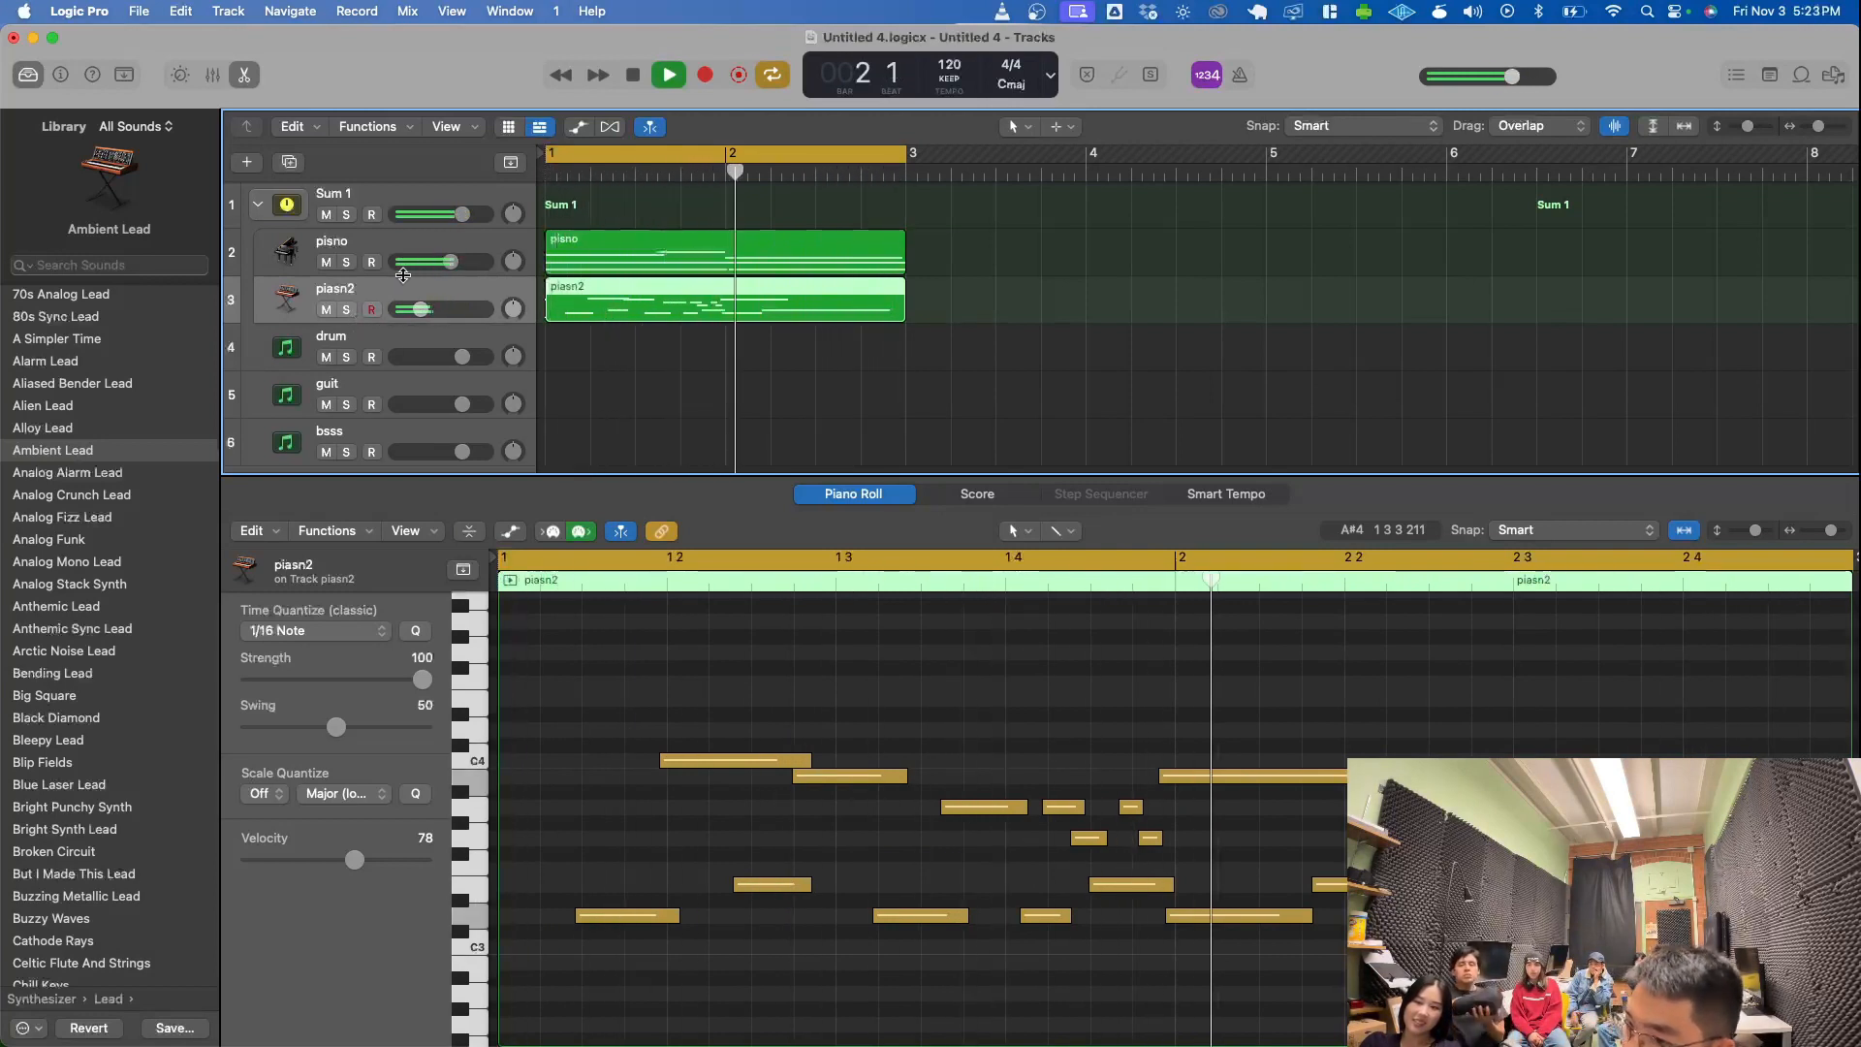
left_click_drag(451, 262, 462, 262)
key("space")
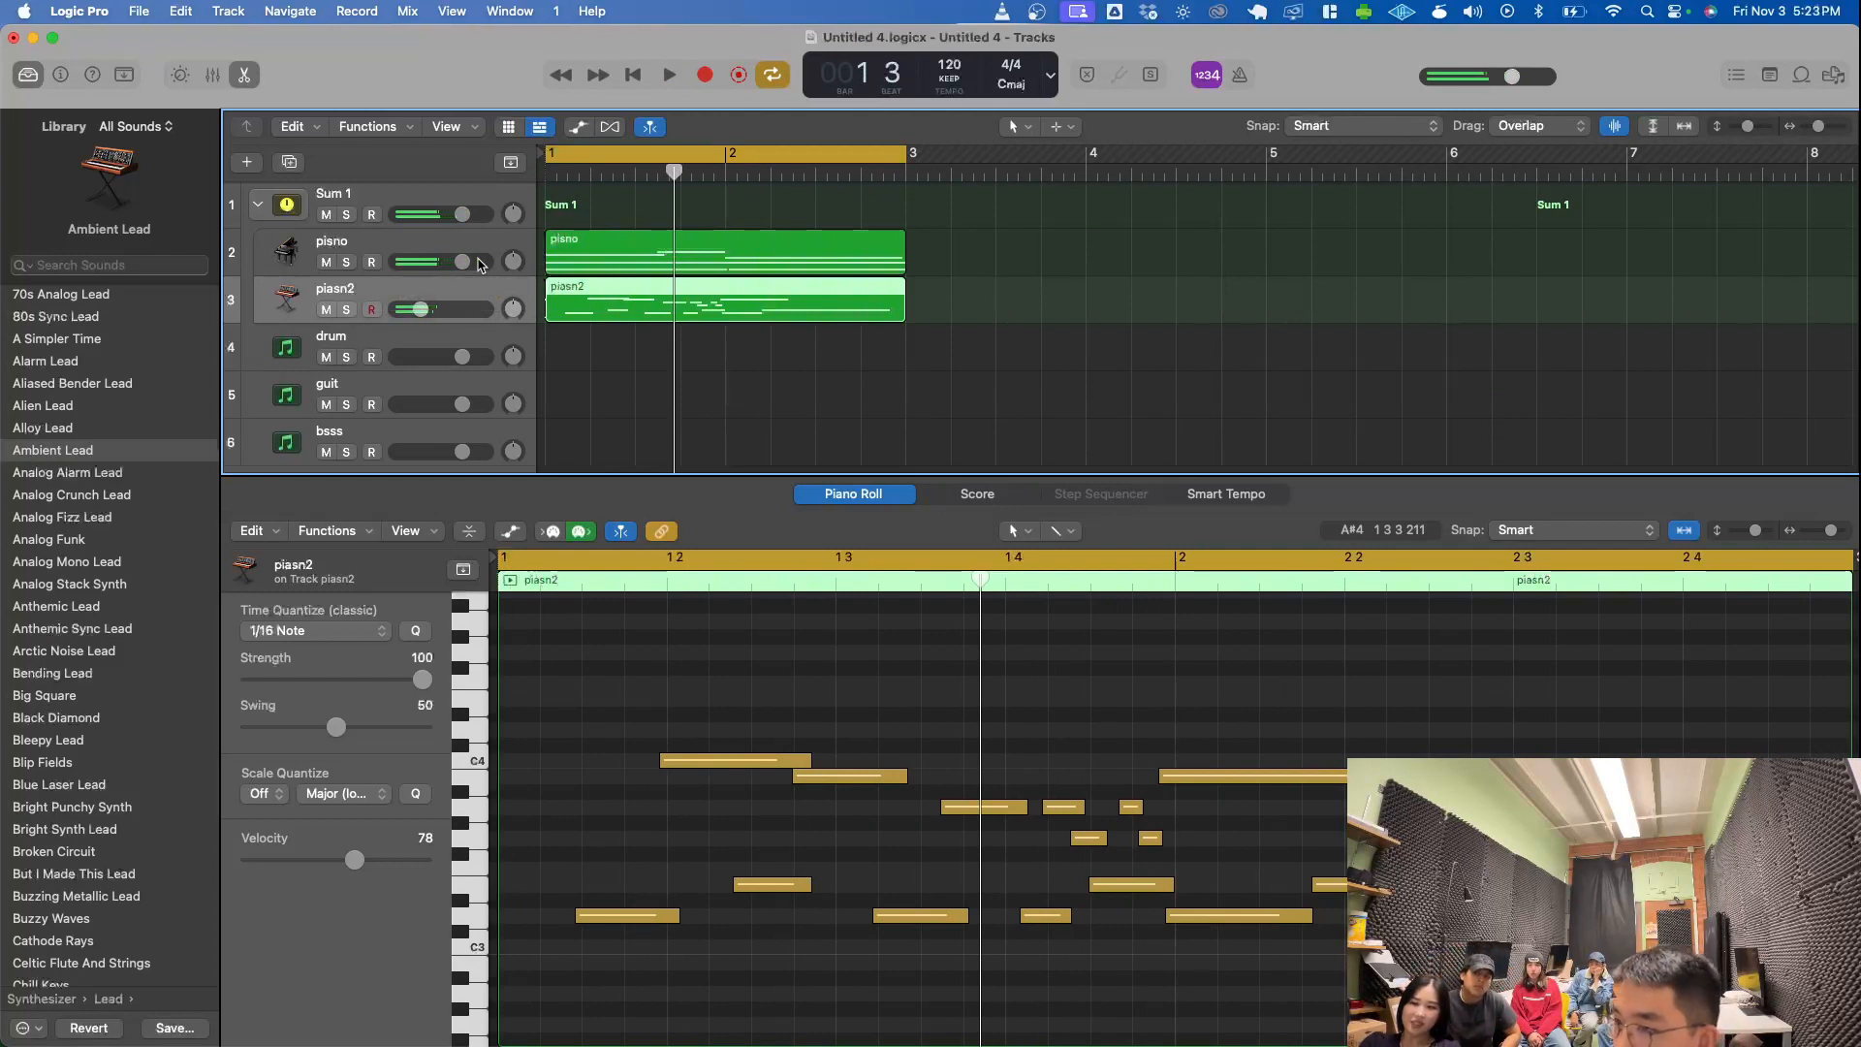
- Select the drum track and briefly show and hide the project's audio file browser
left_click(354, 339)
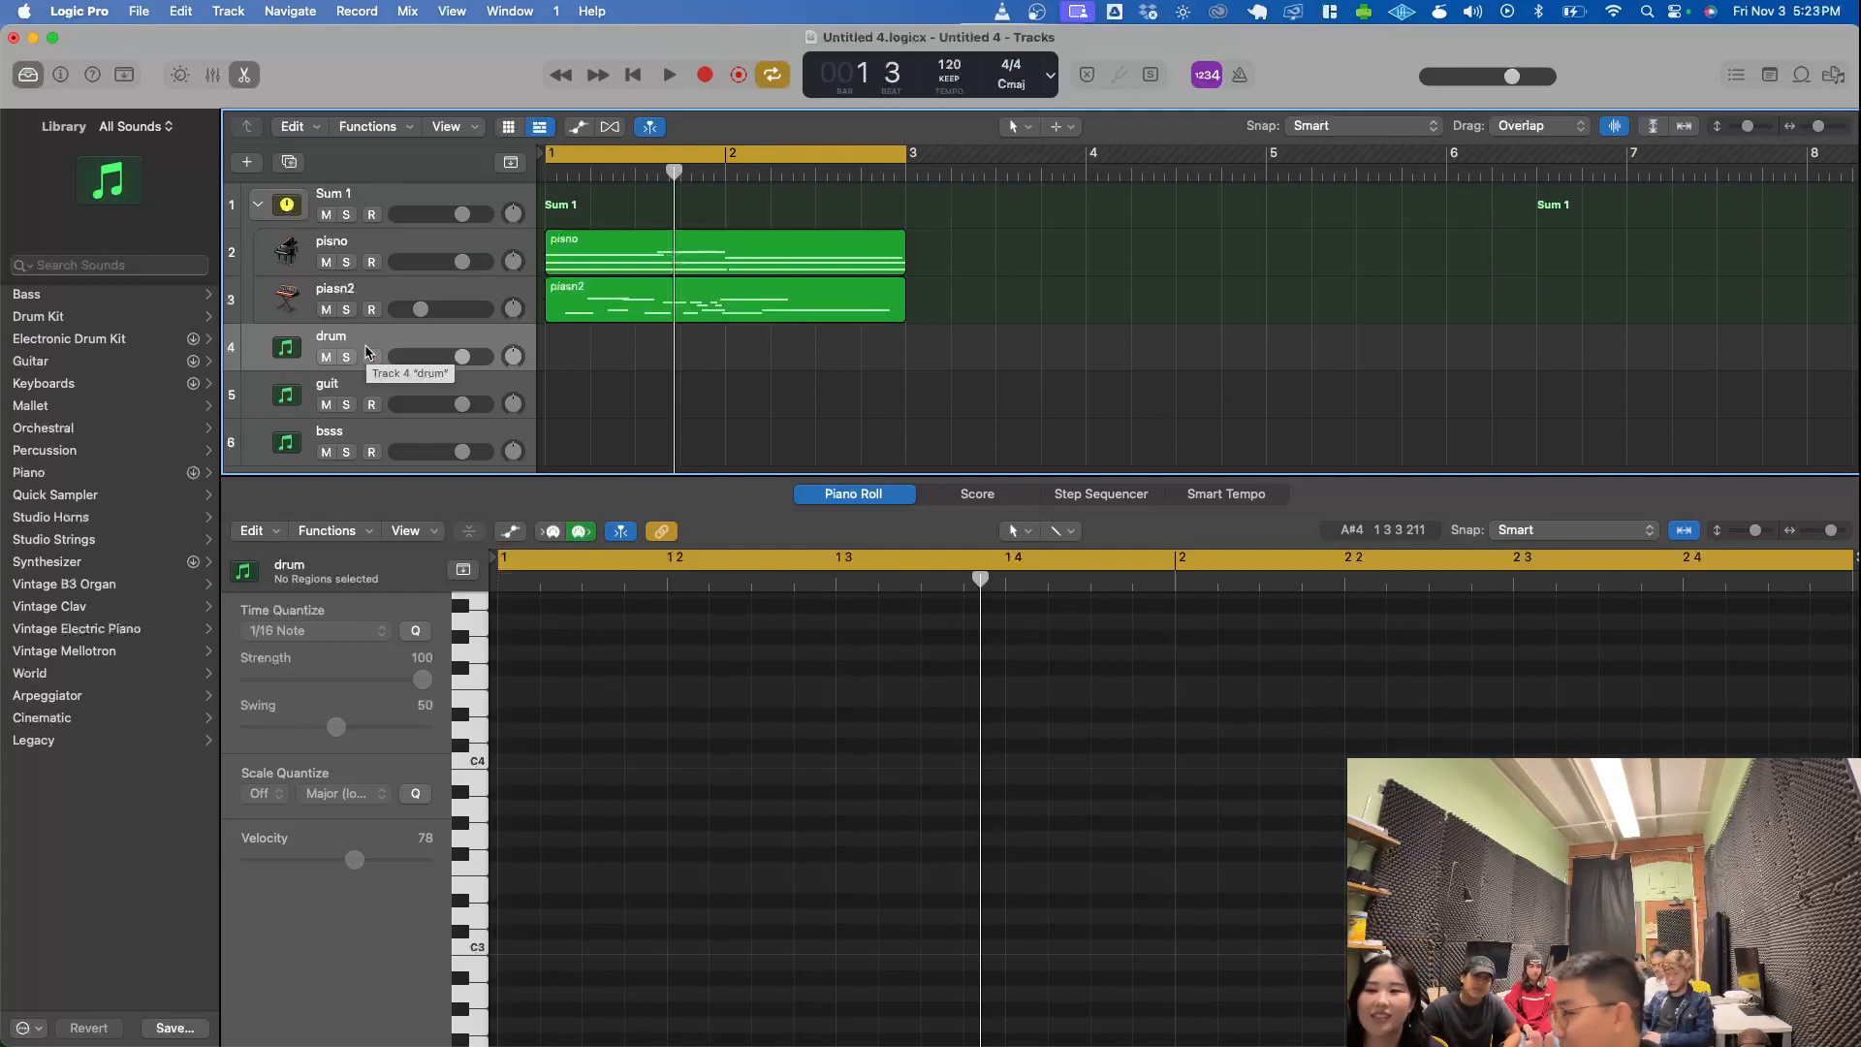
left_click(371, 356)
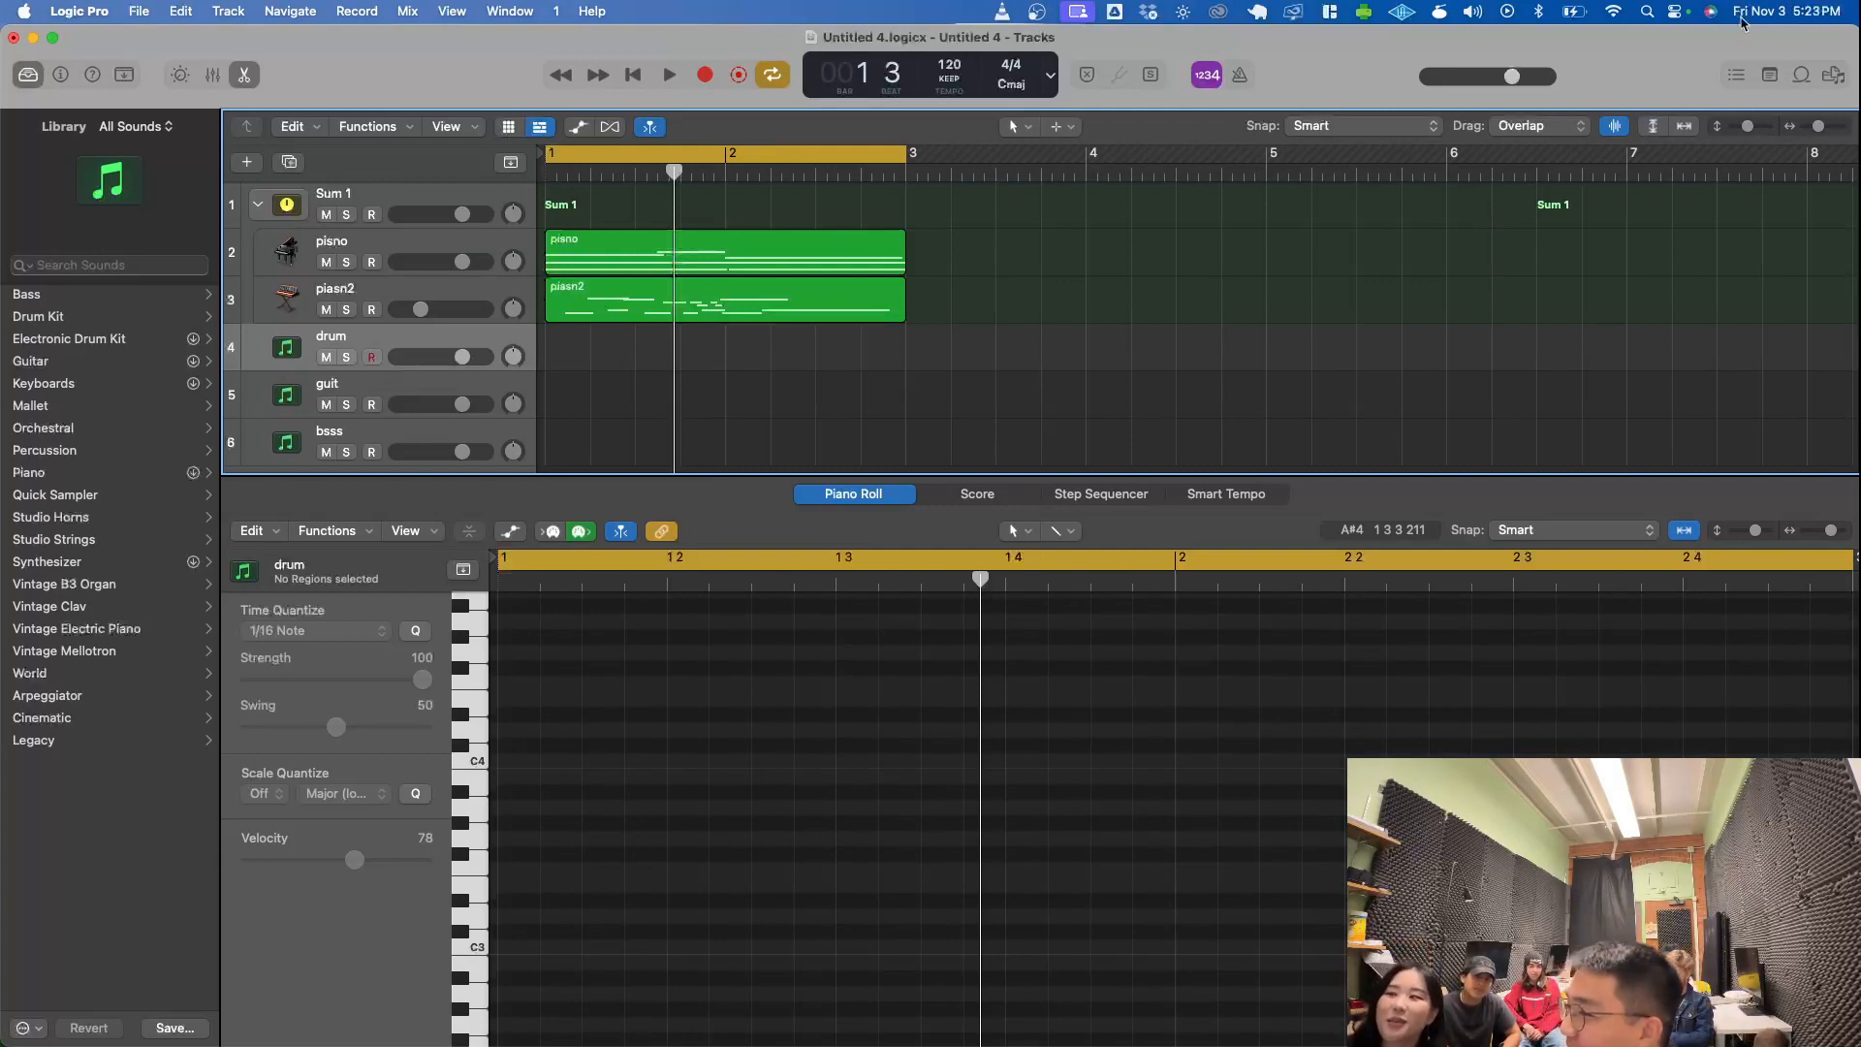
left_click(1830, 77)
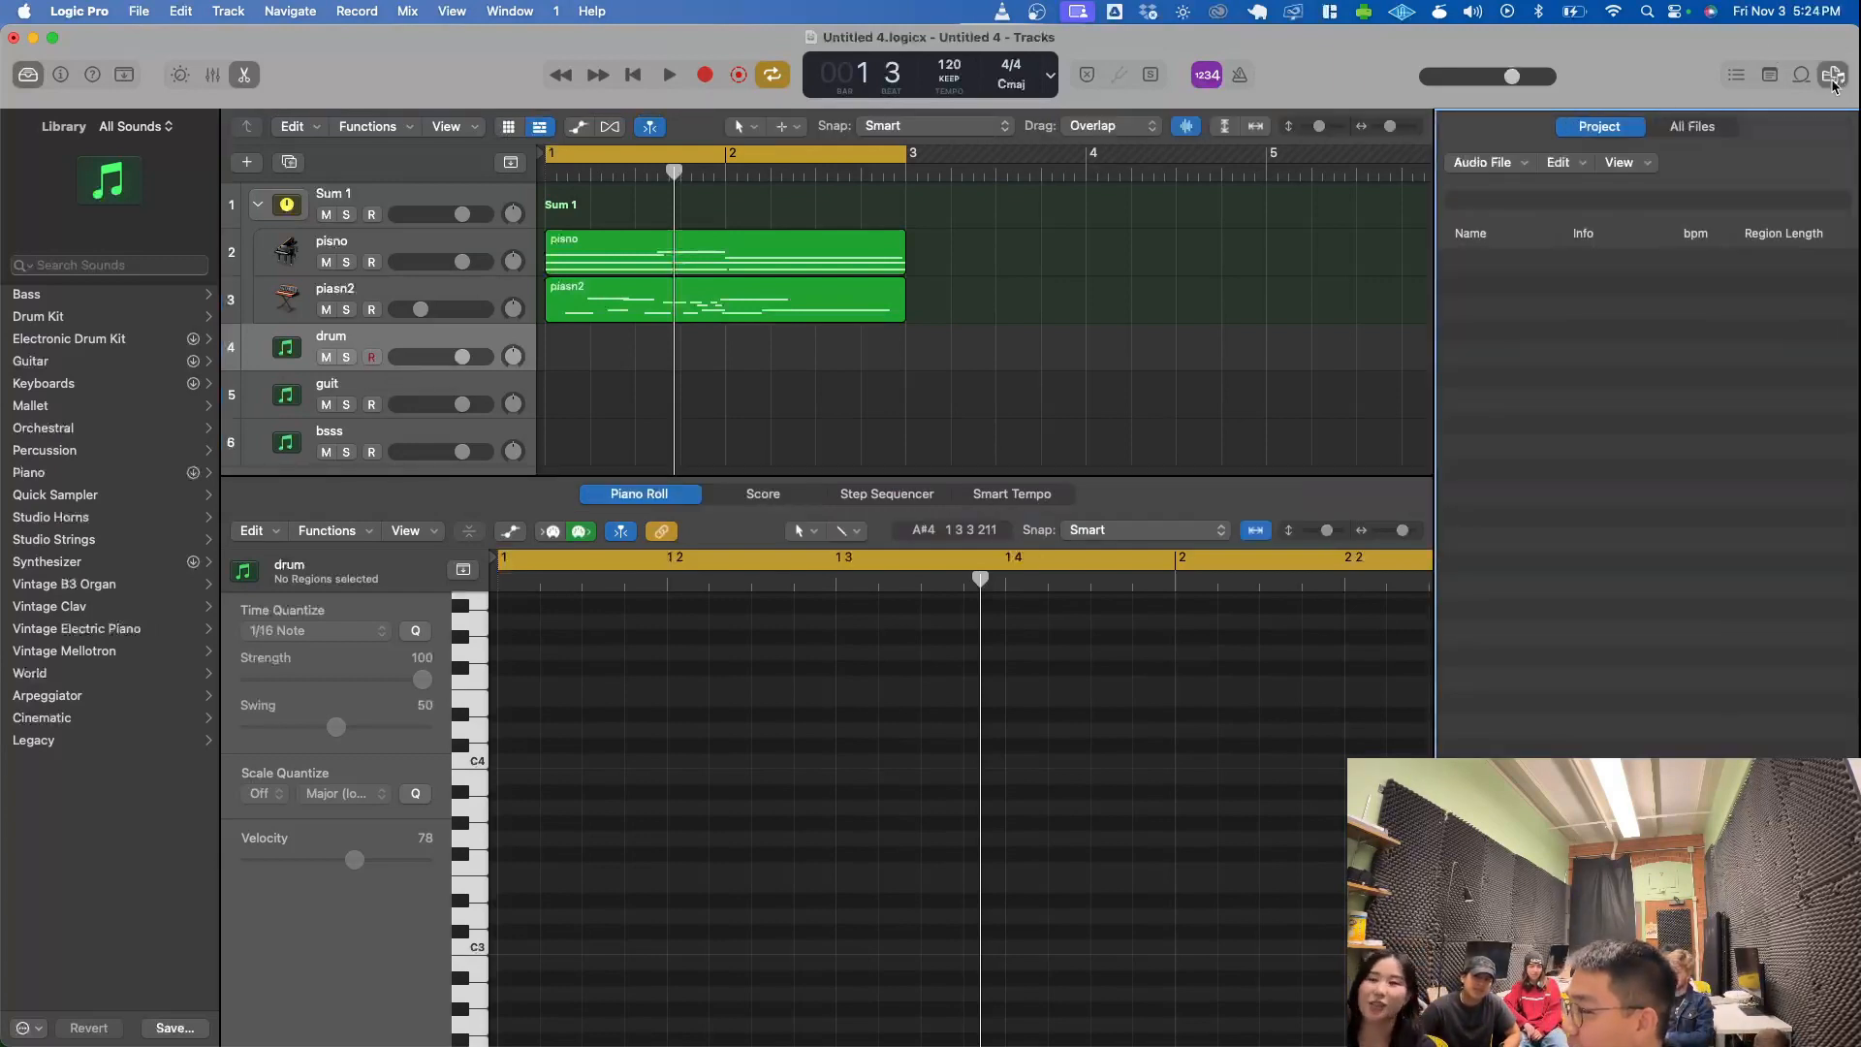
left_click(1832, 77)
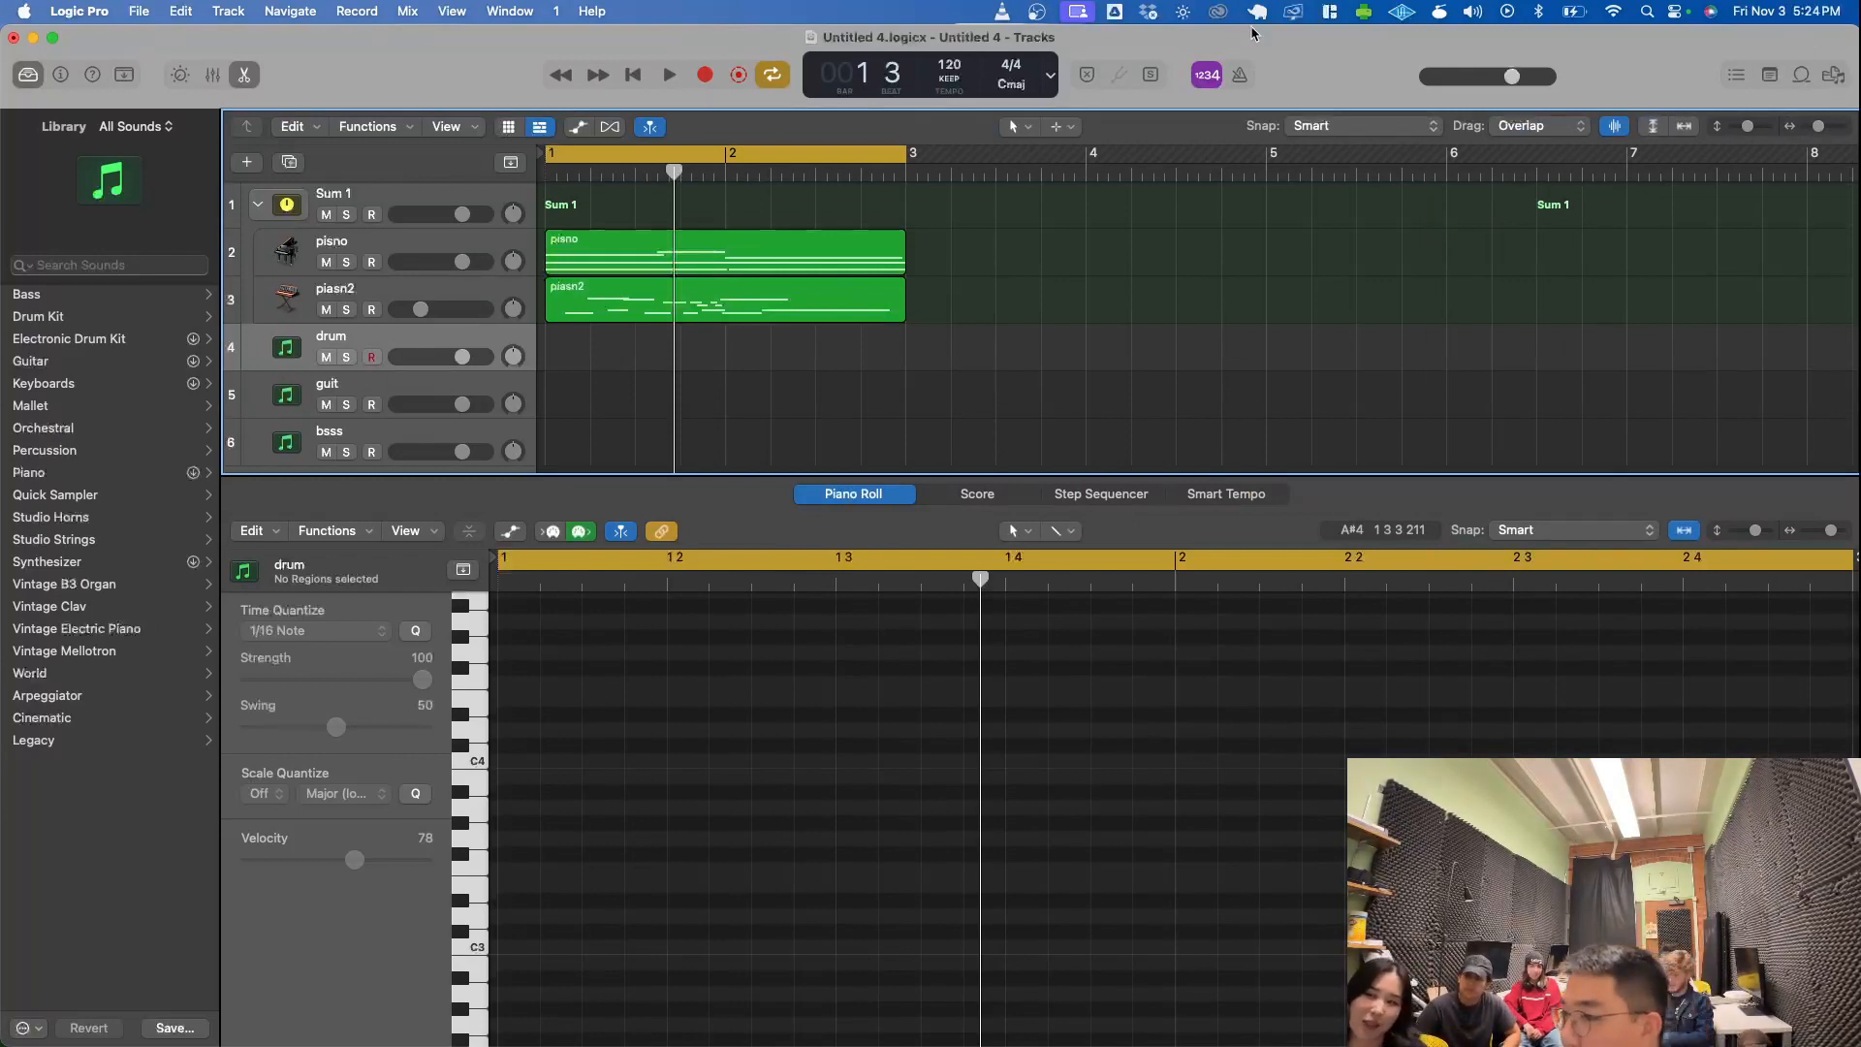
- Shrink the Piano Roll pane to enlarge the Tracks area, and briefly show and hide the event list
scroll(892, 301, "down", 2)
left_click_drag(927, 474, 964, 891)
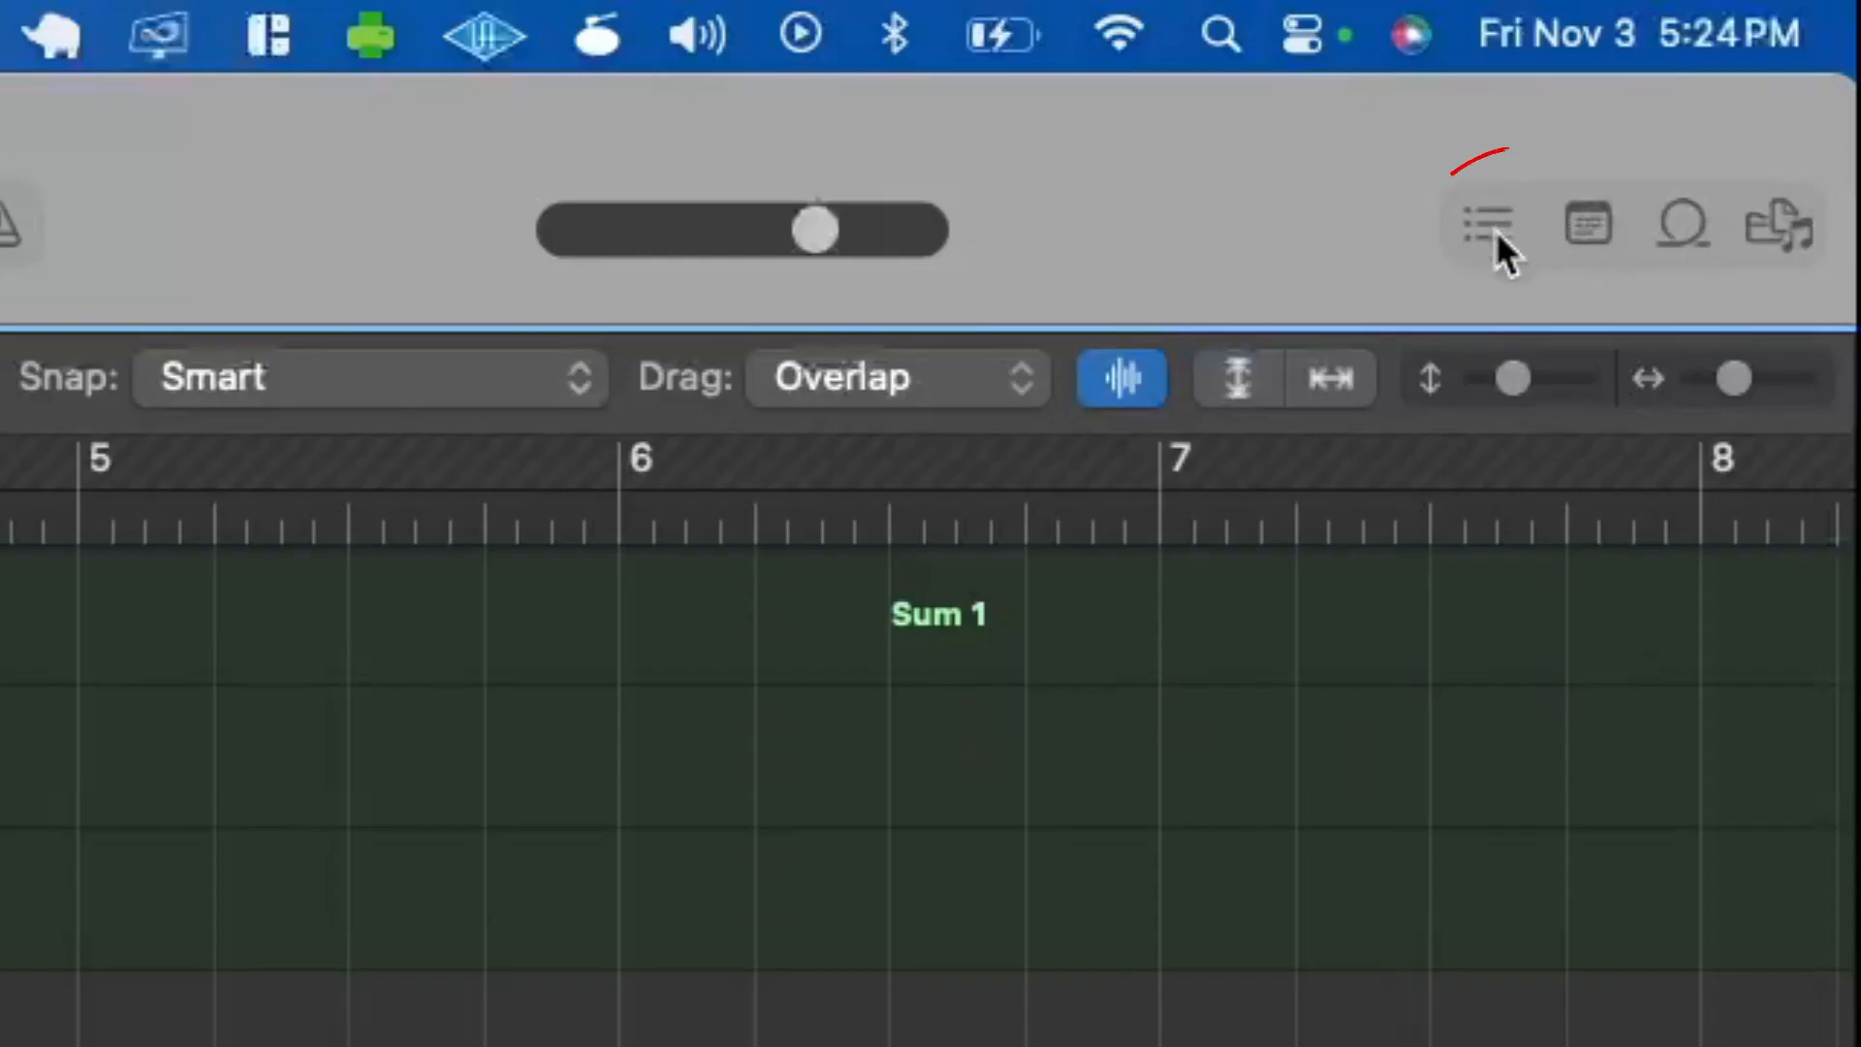
left_click(1738, 78)
left_click(1497, 229)
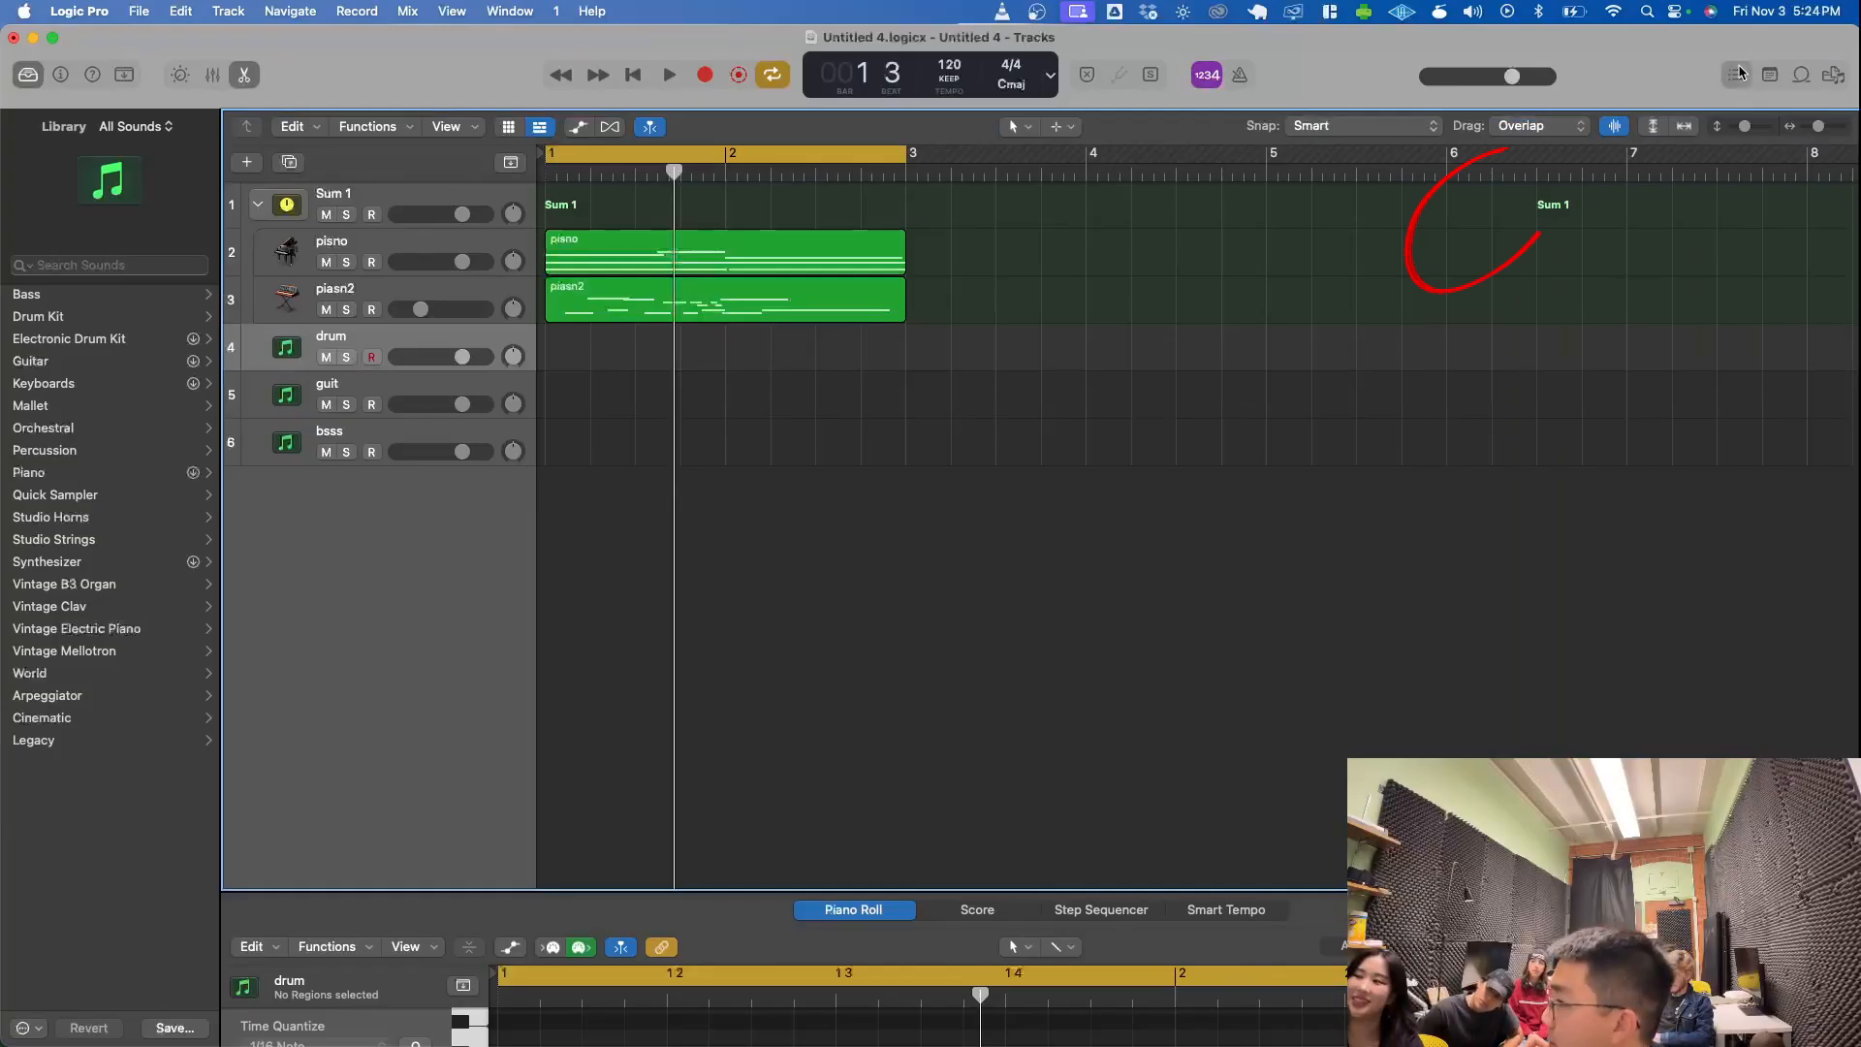
left_click(1493, 228)
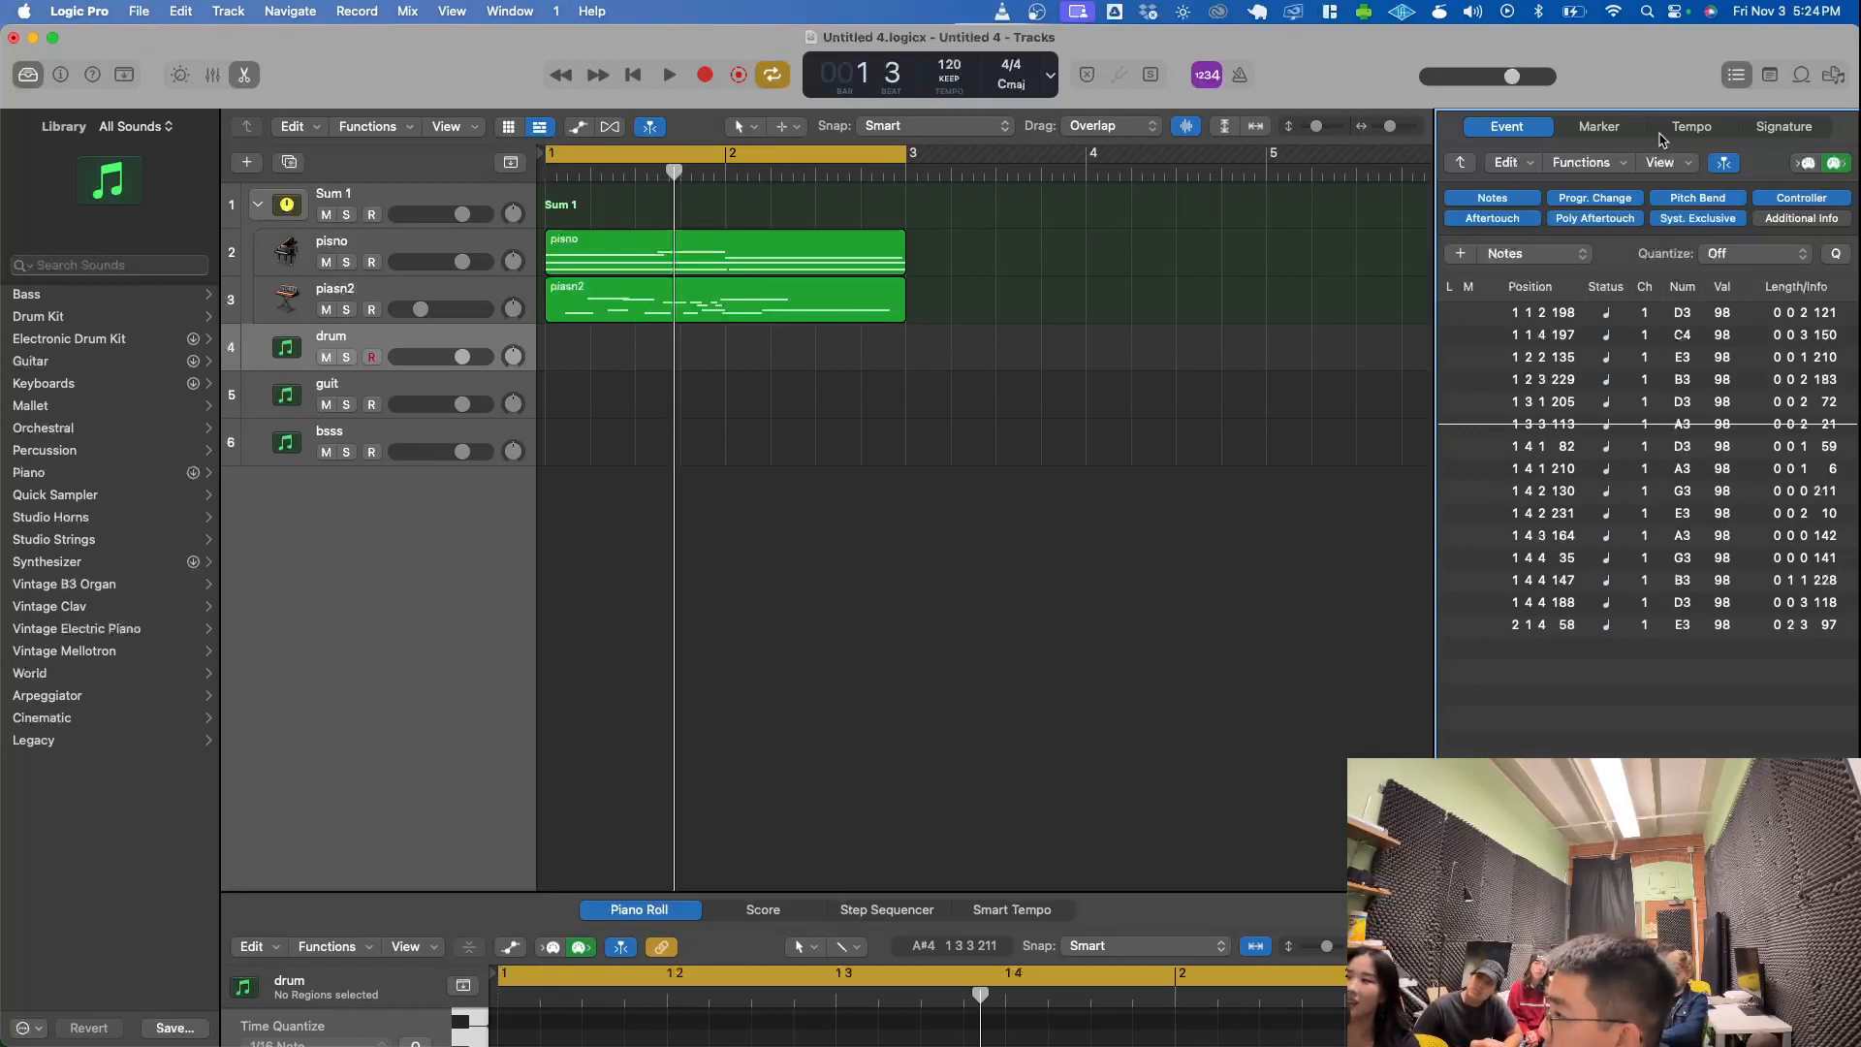
left_click(1737, 76)
- Show the project's note pad and close it again
left_click(1773, 76)
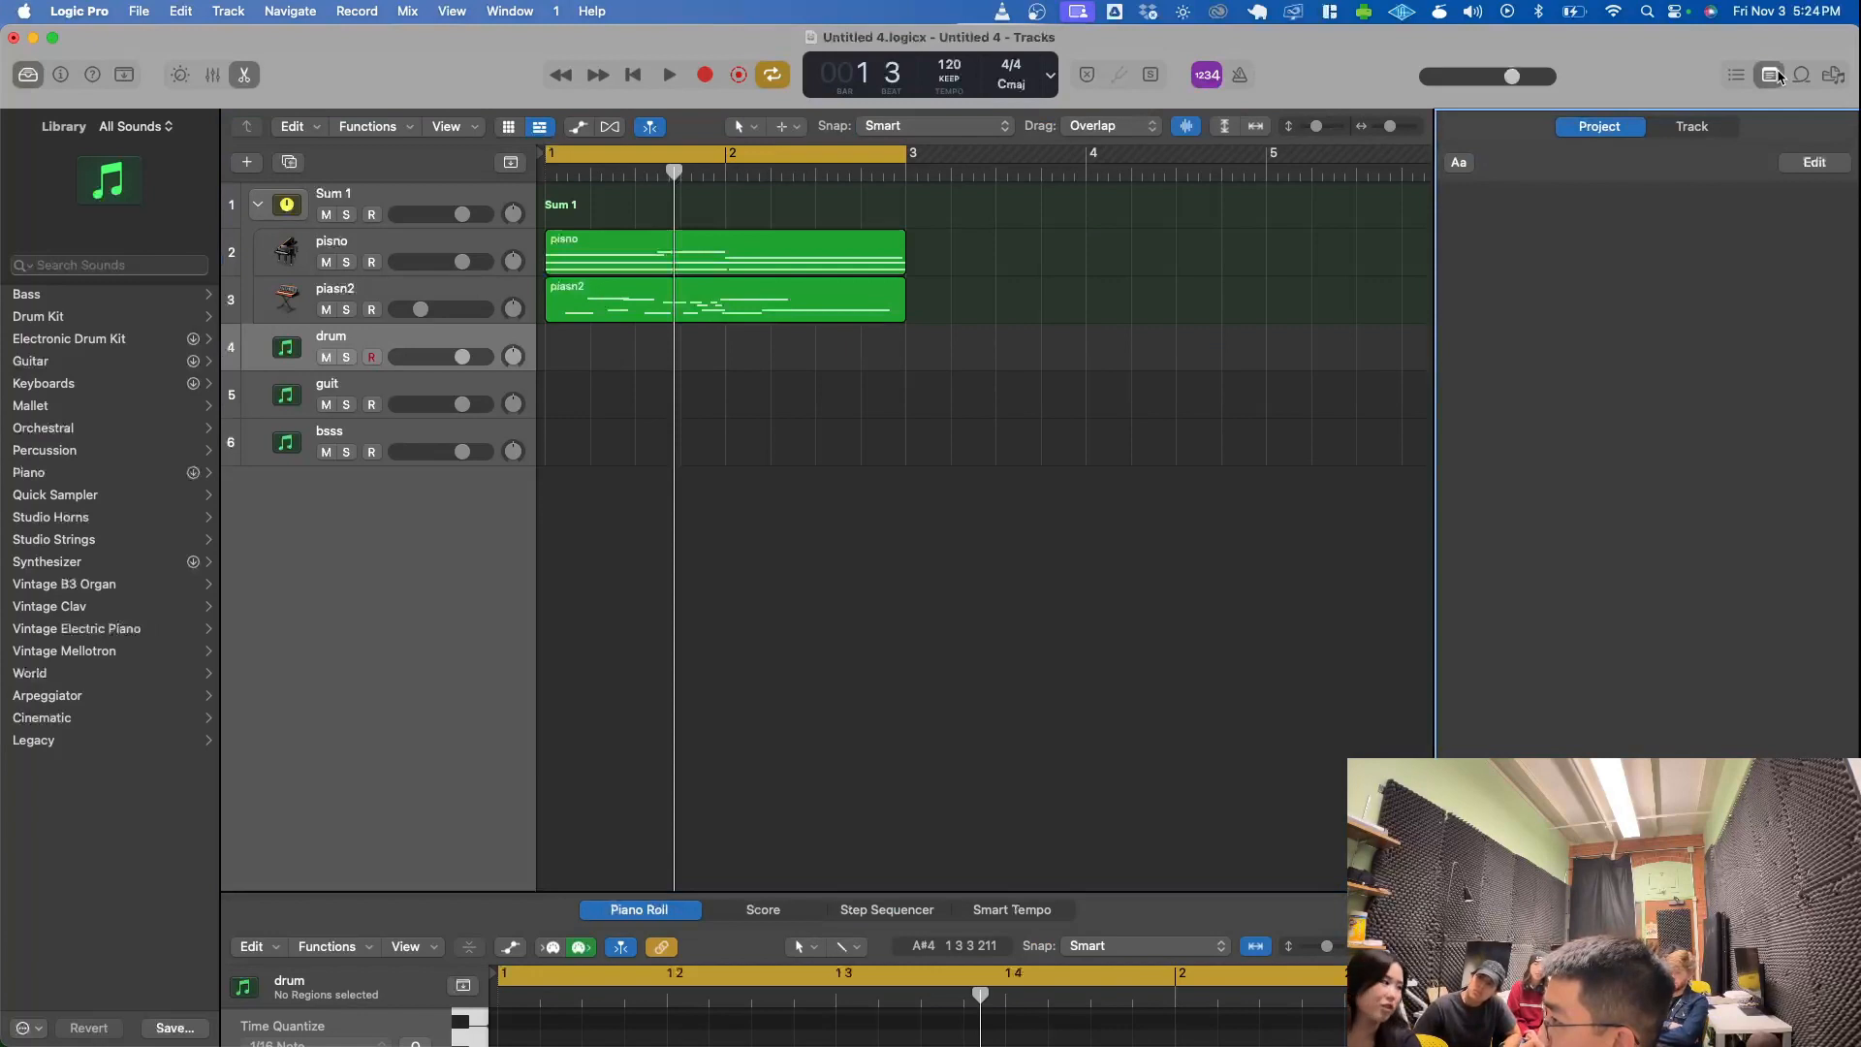
left_click(1779, 76)
left_click(1778, 77)
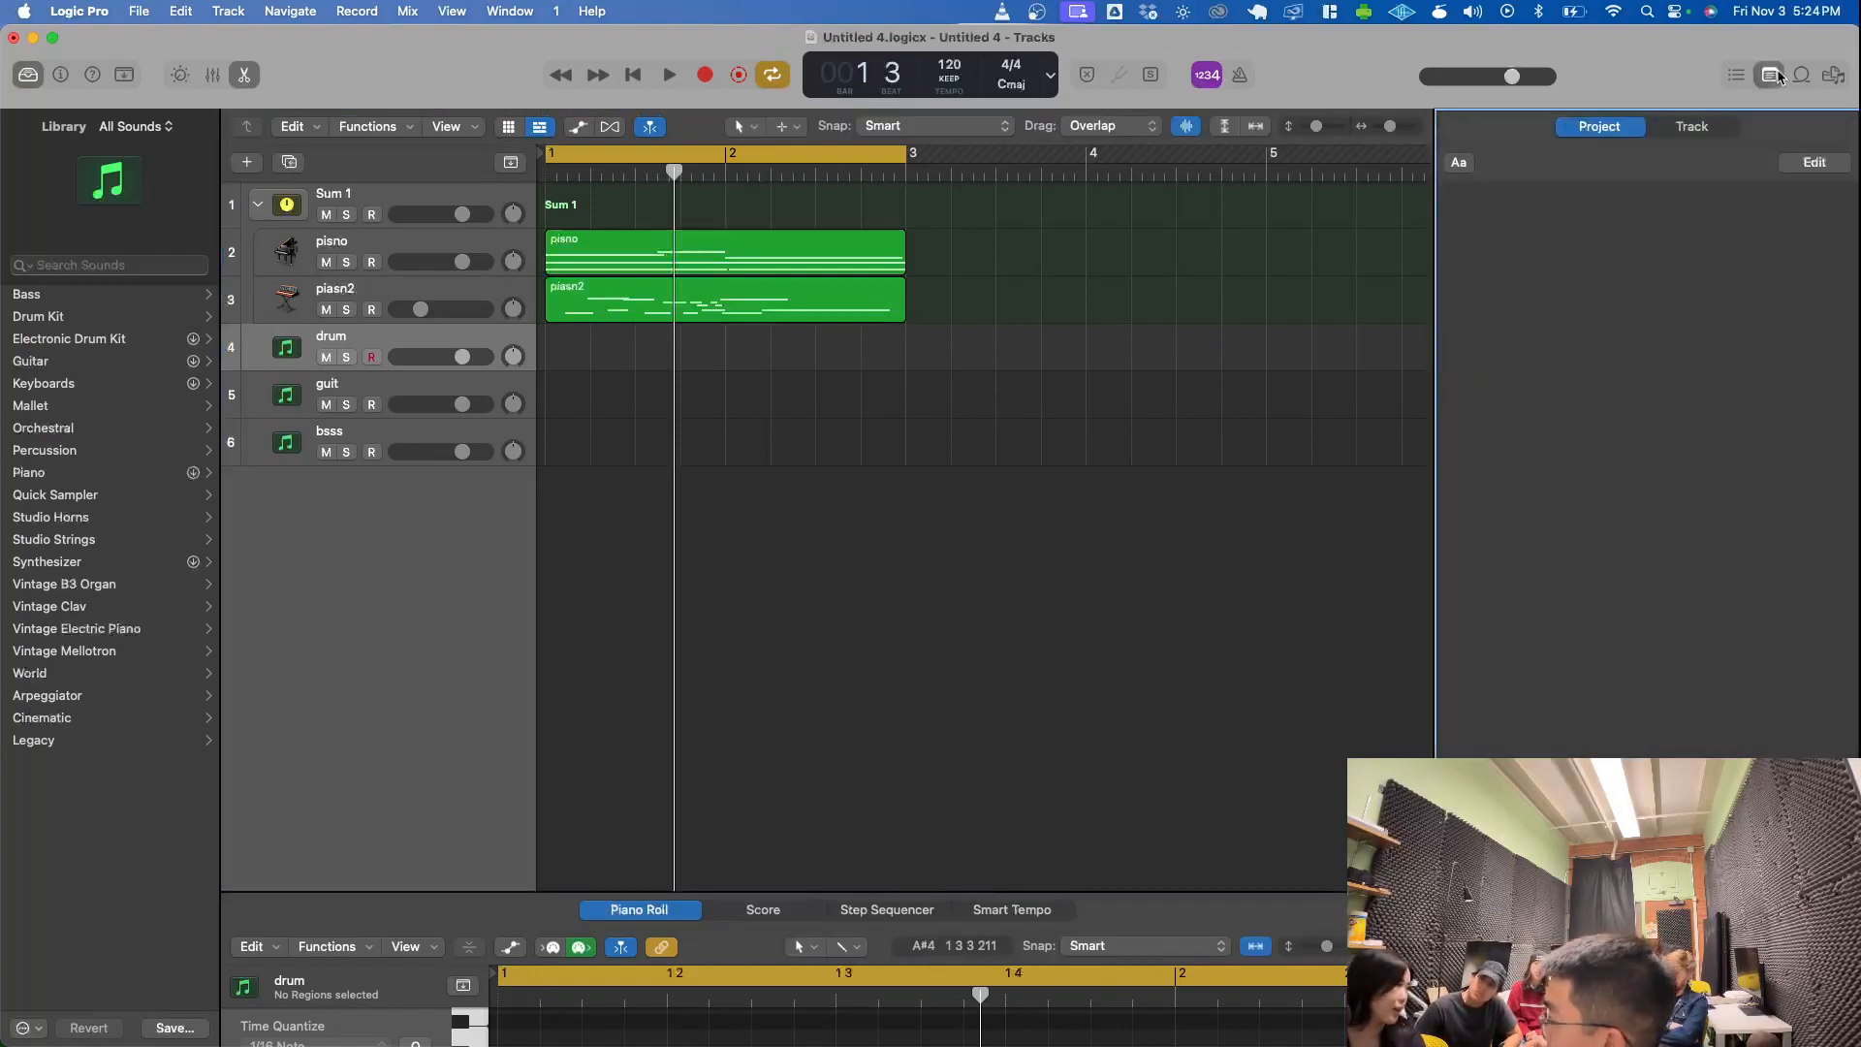
left_click(1776, 74)
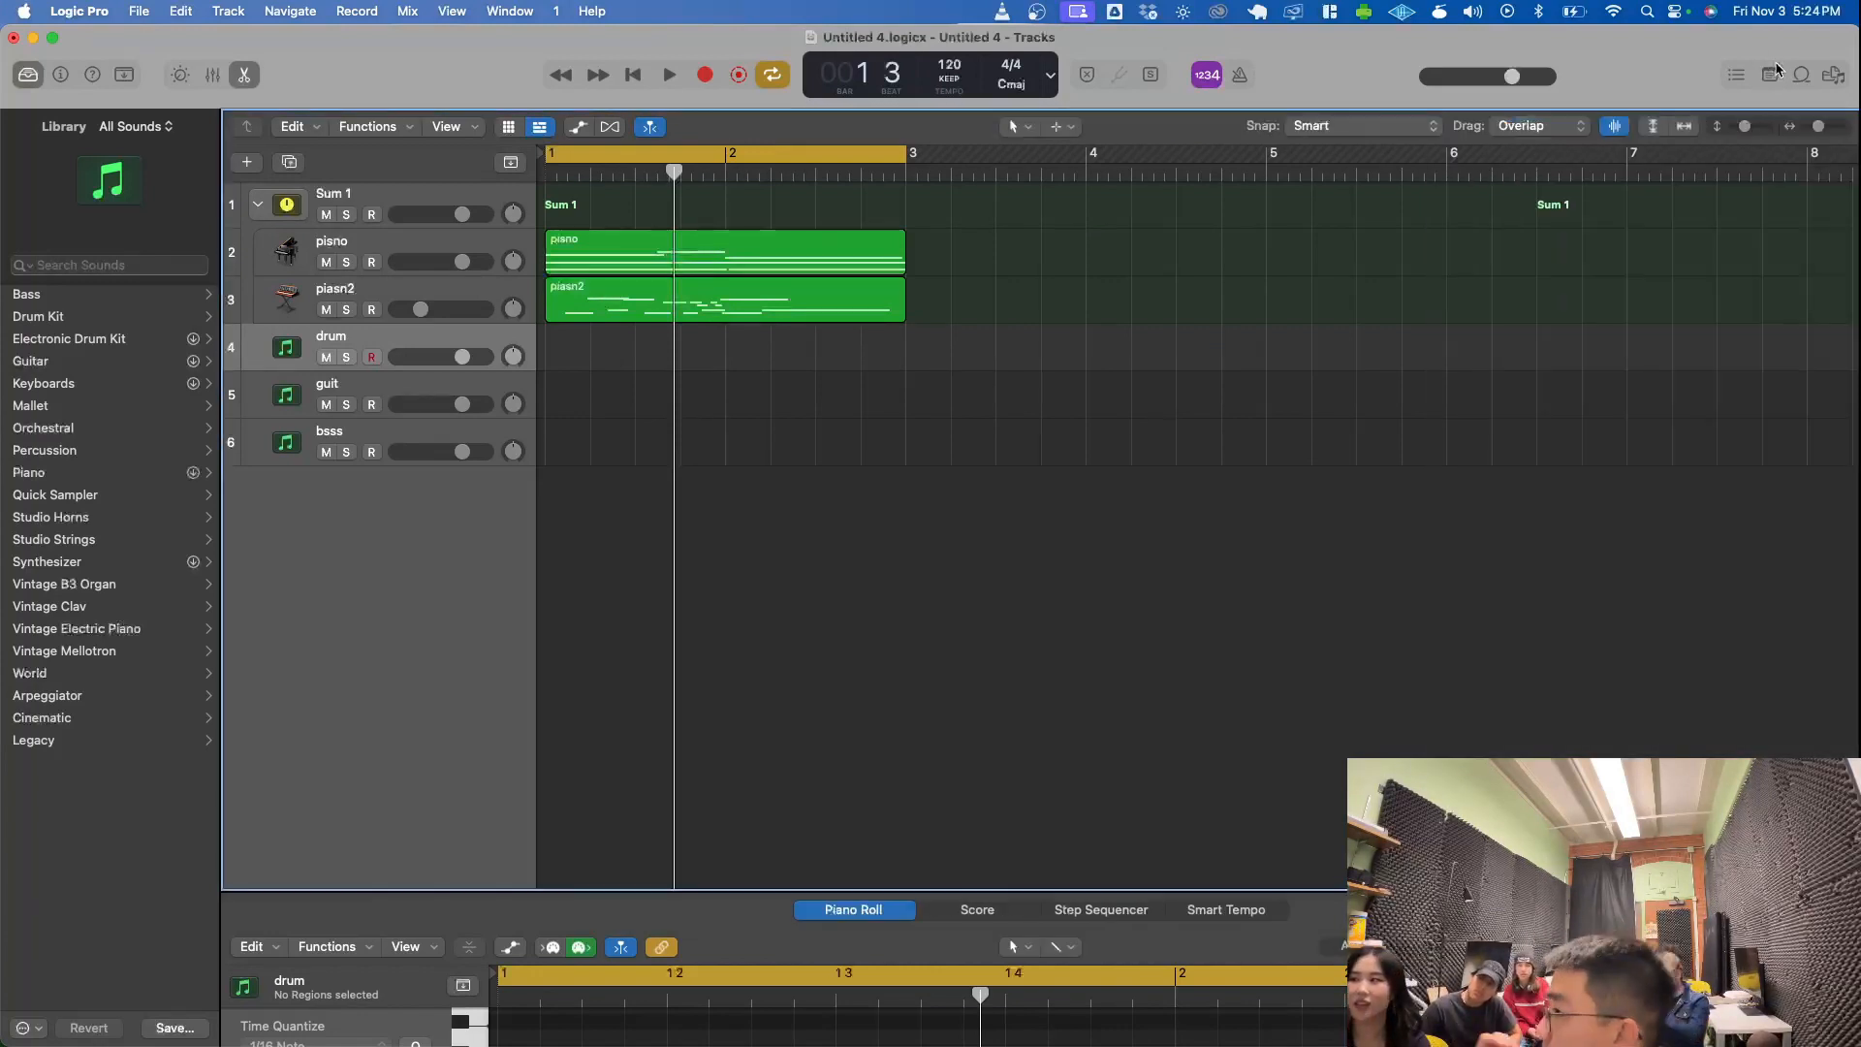
- View the Apple Loops browser, and show all files on the computer in the file browser
left_click(1801, 76)
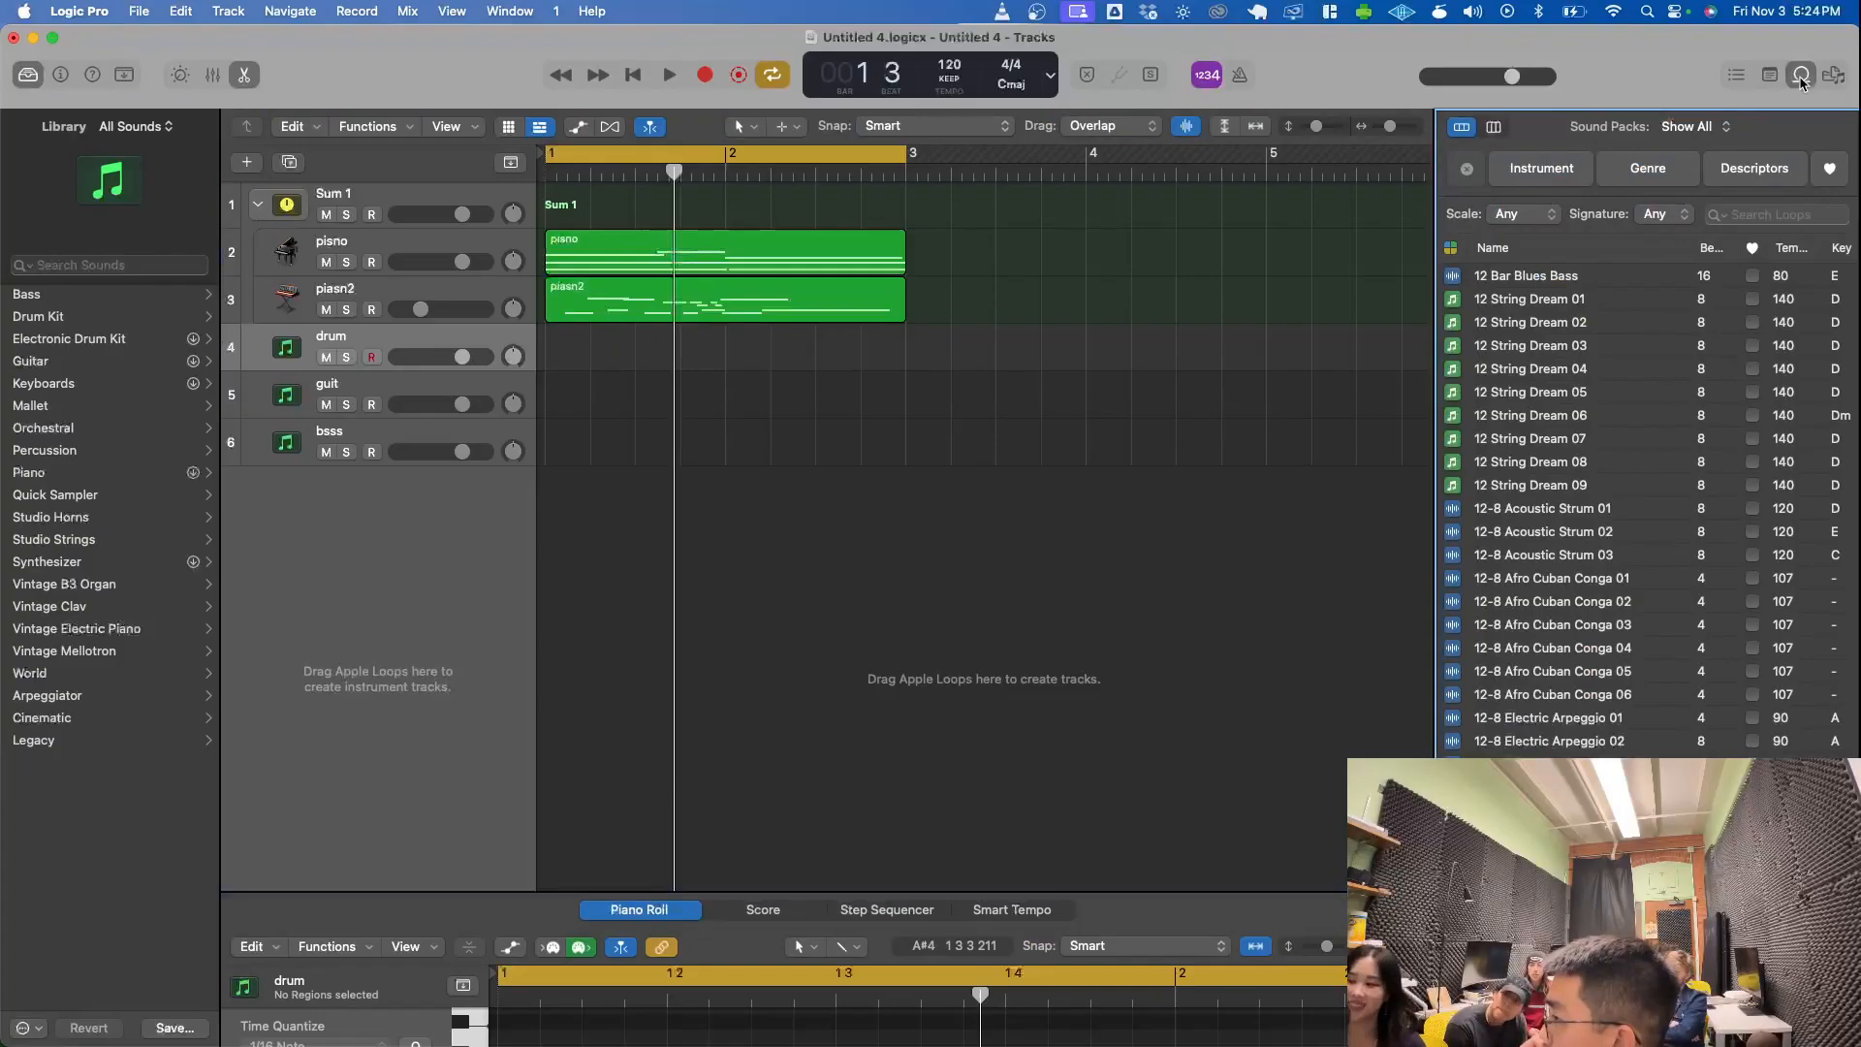
left_click(1669, 248)
left_click(1831, 76)
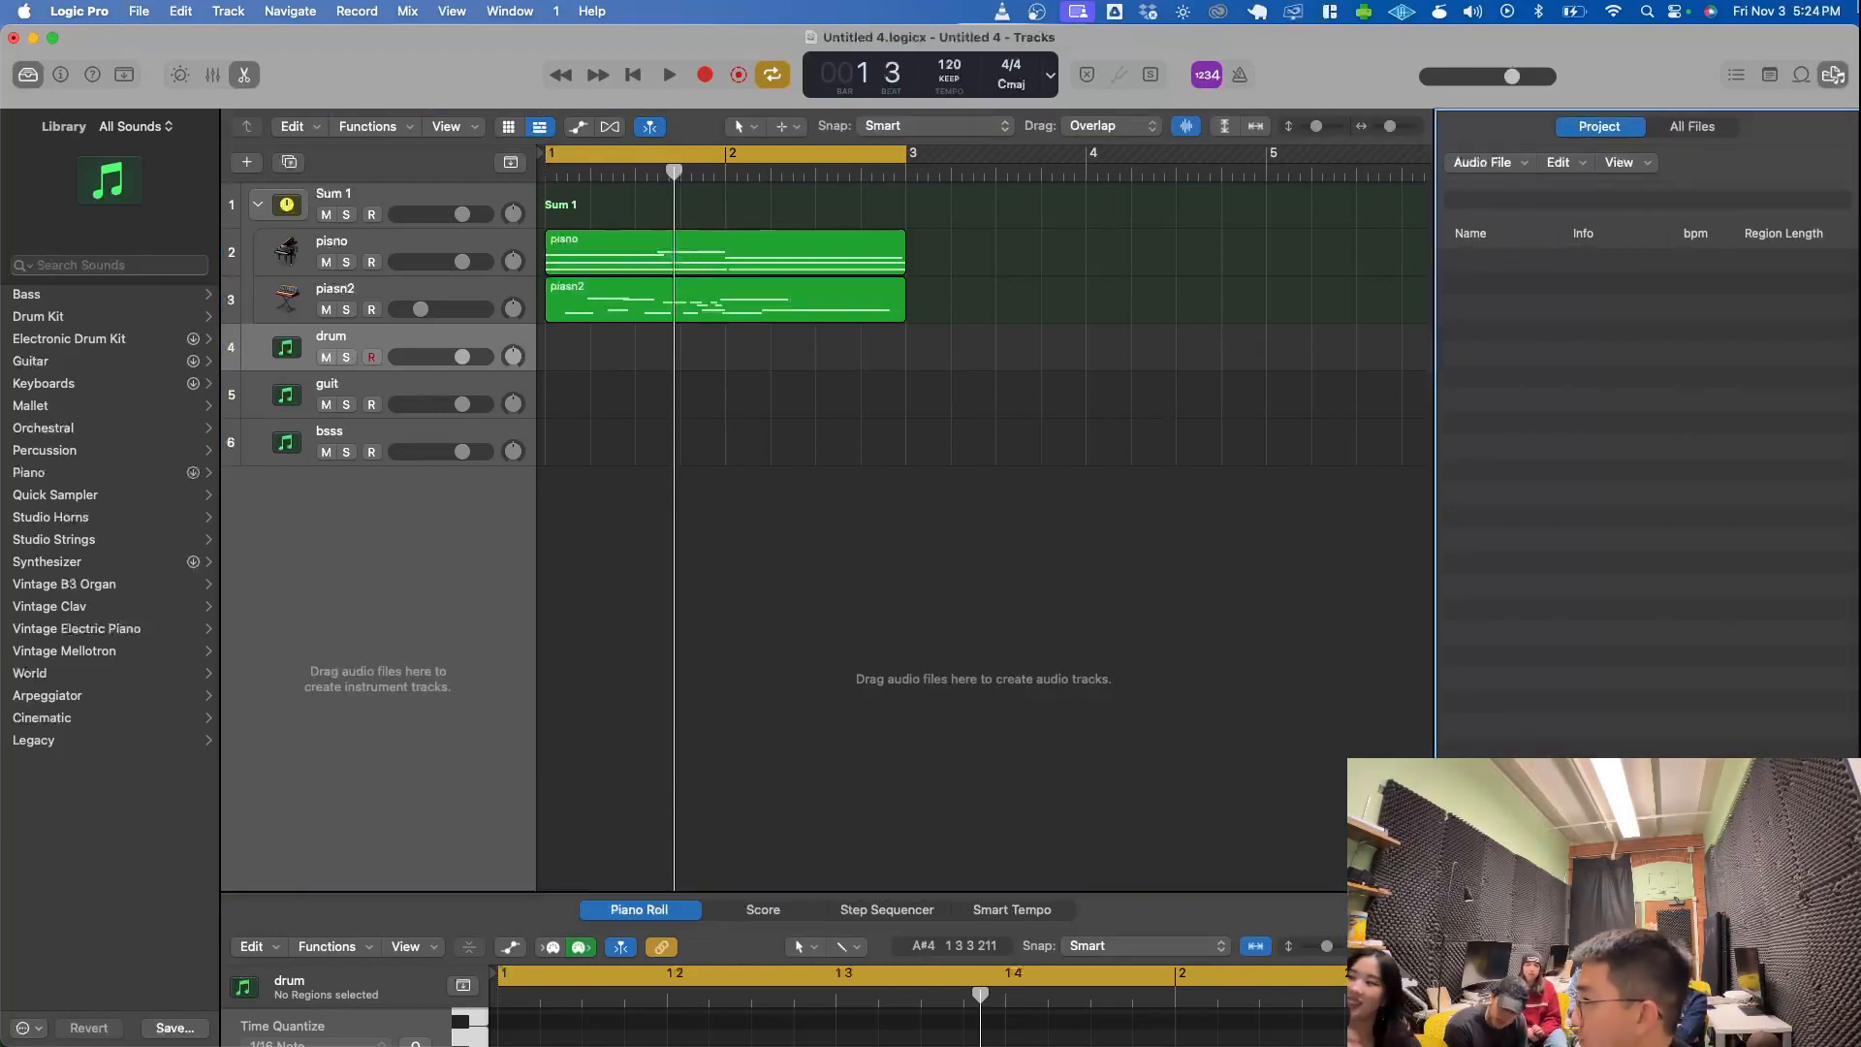
left_click(1682, 130)
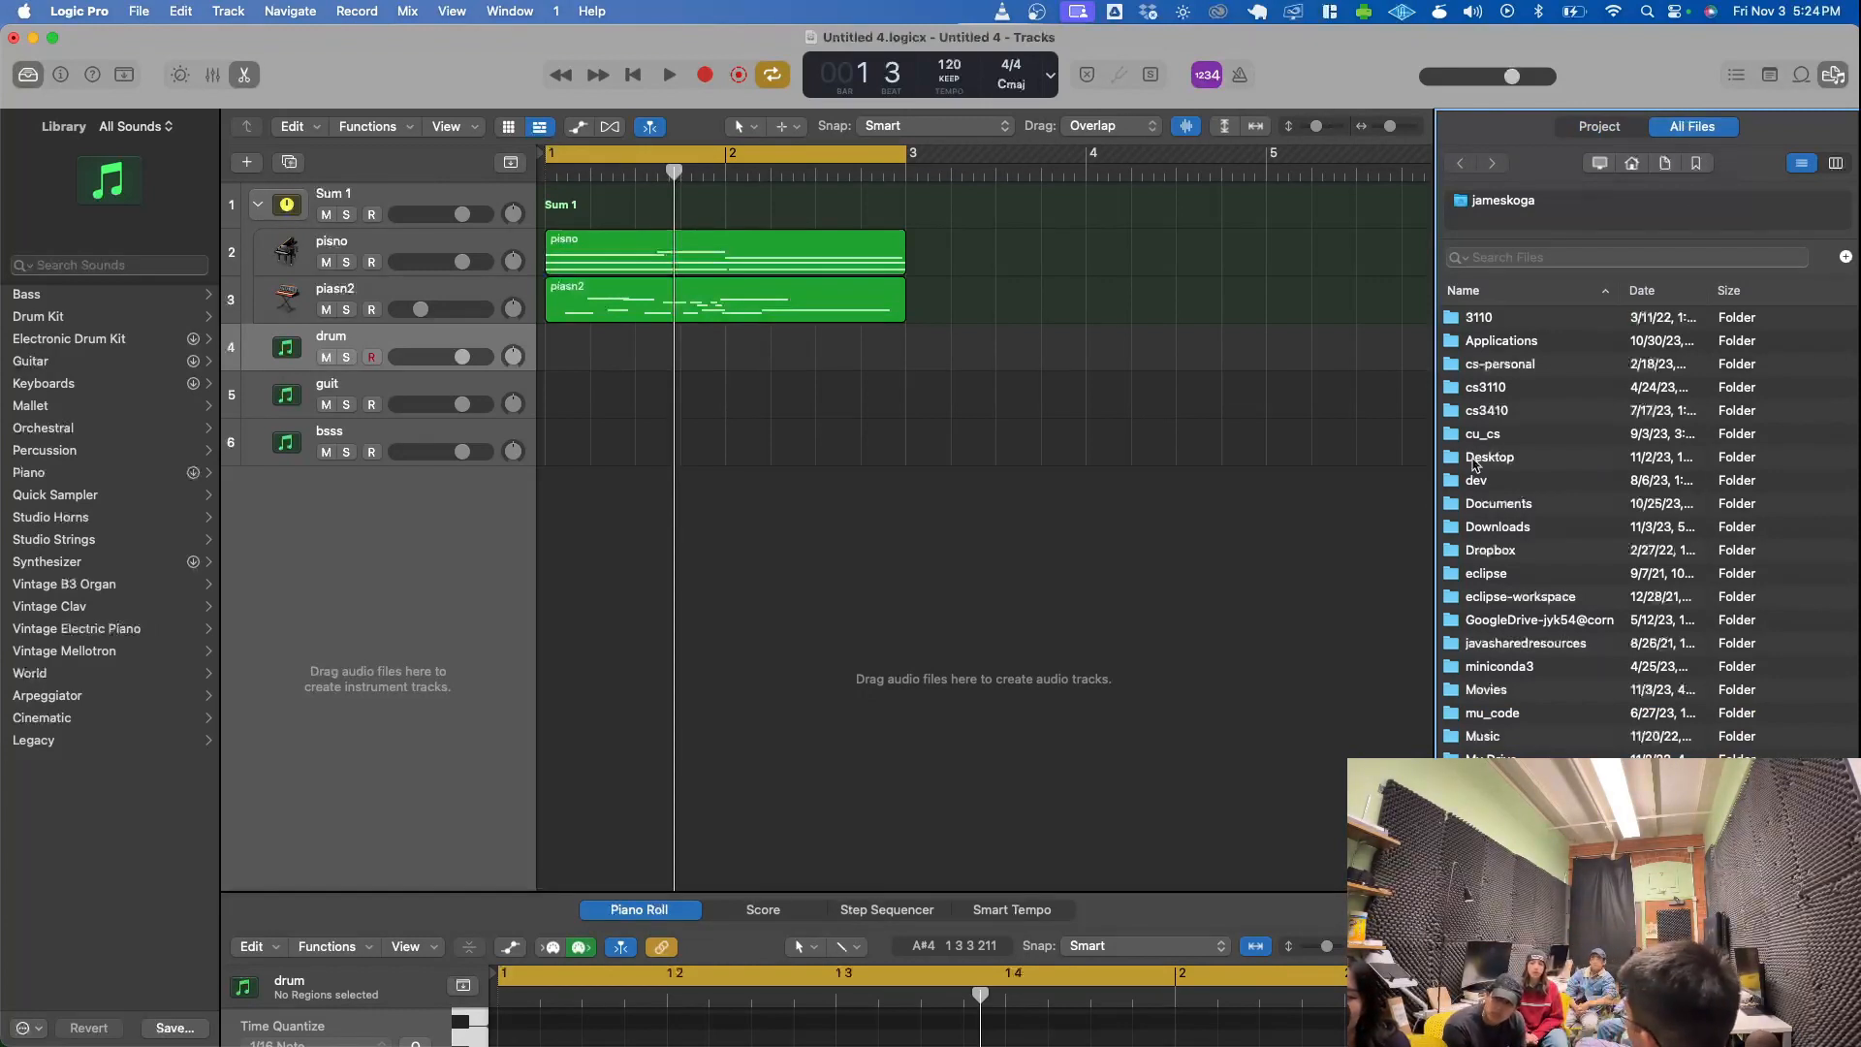
- Switch to Firefox and go to reddit.com
left_click_drag(493, 219, 511, 118)
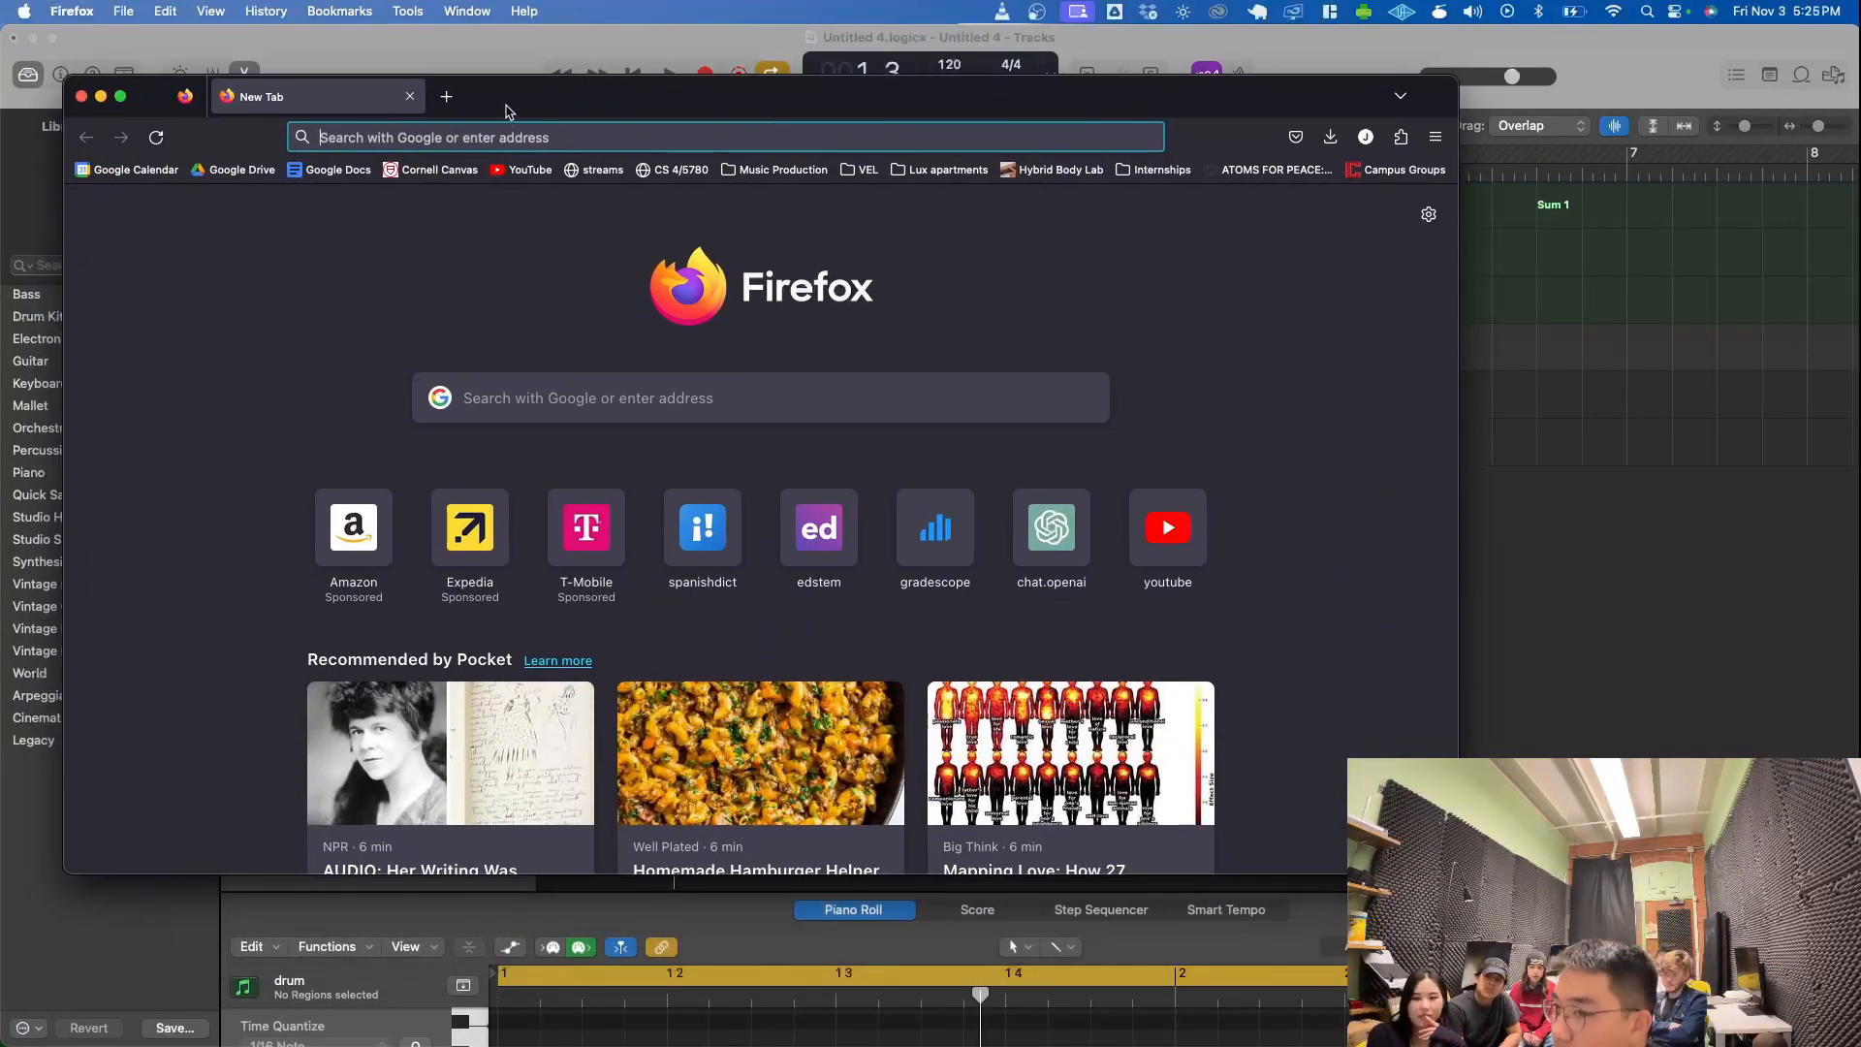
left_click(508, 137)
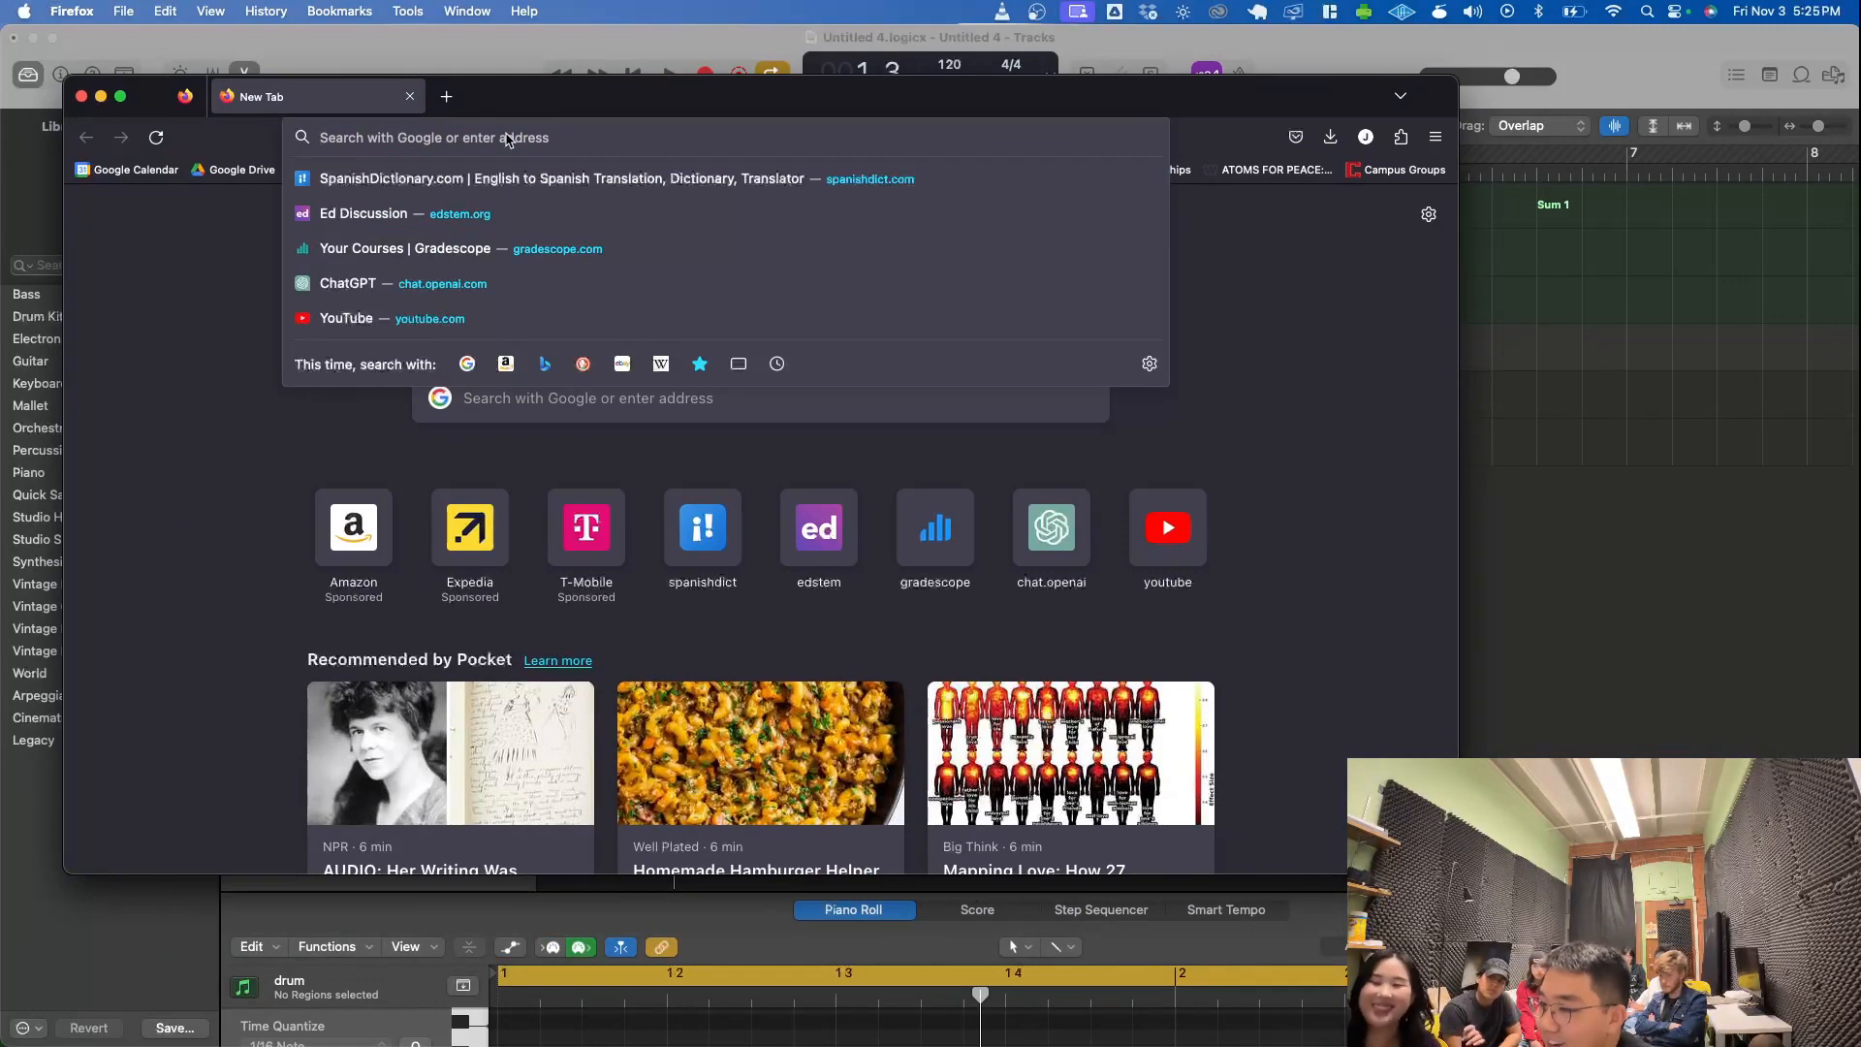
type("reddit.com/")
key("Return")
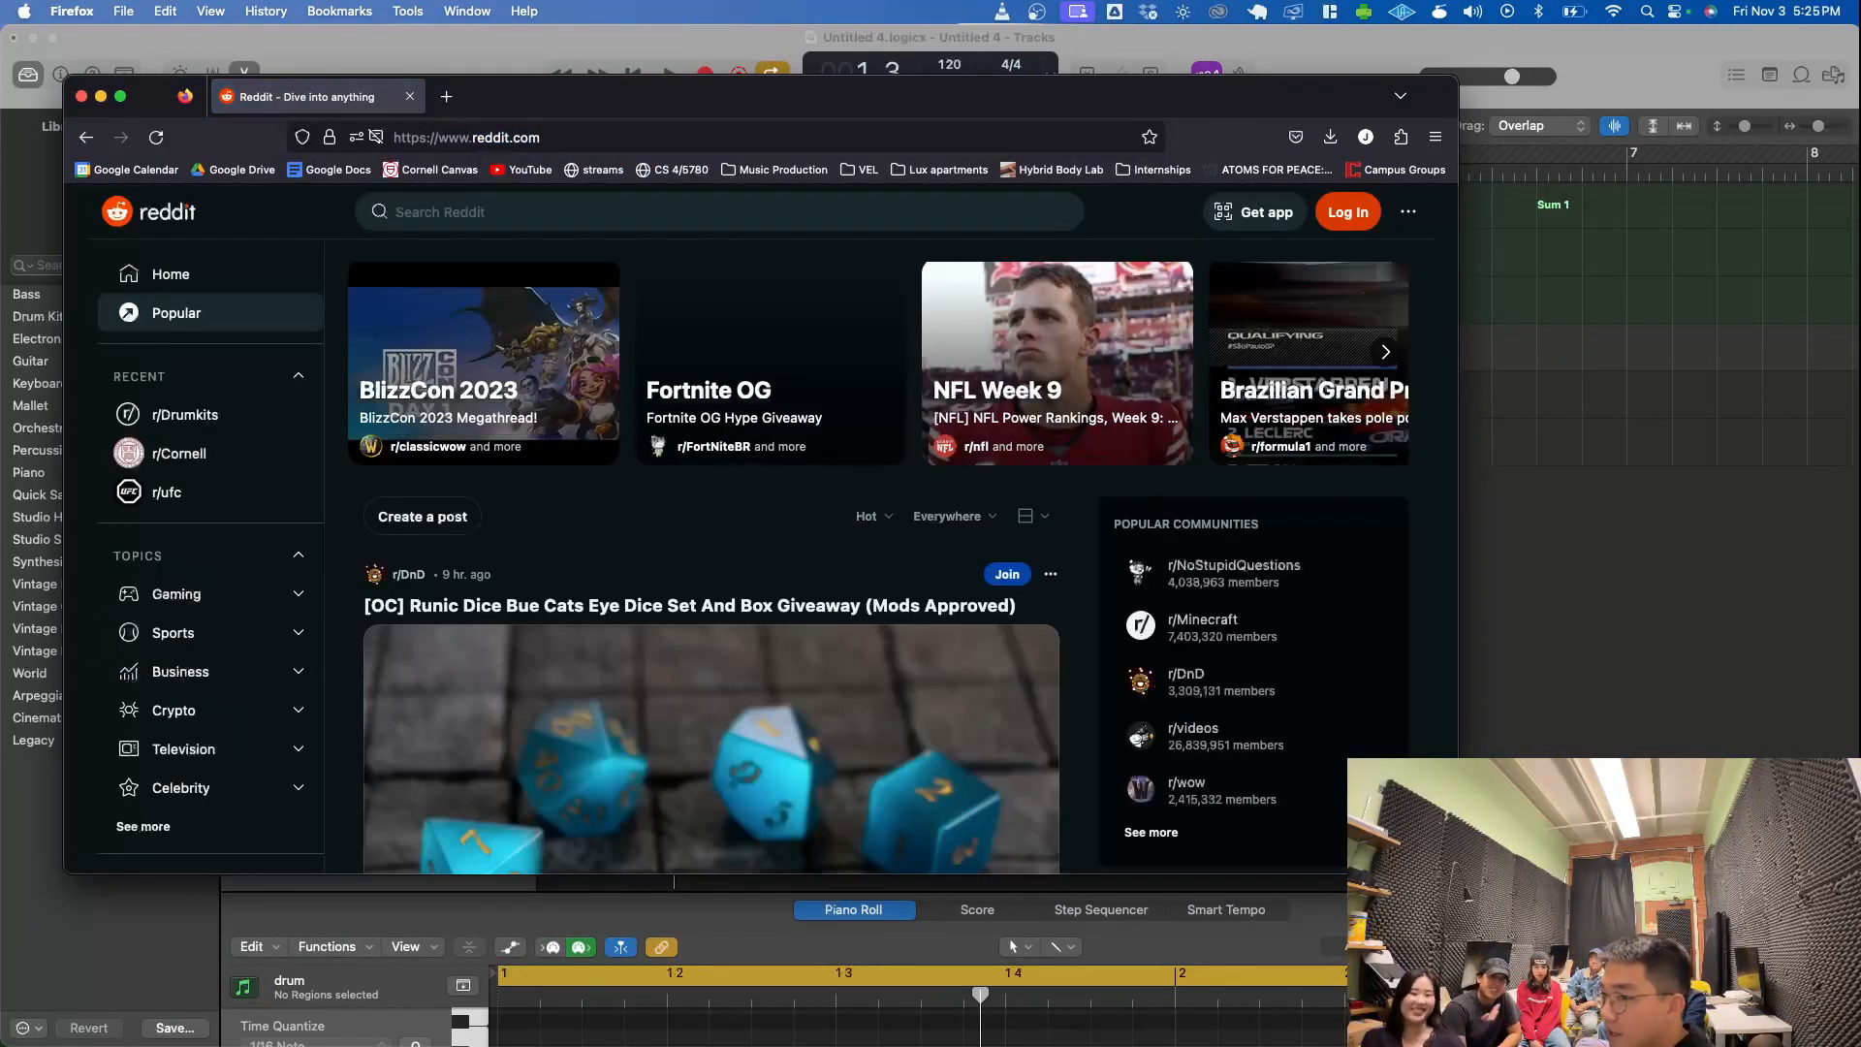
- Search Reddit for r/drumkits and open the r/Drumkits community
left_click(570, 215)
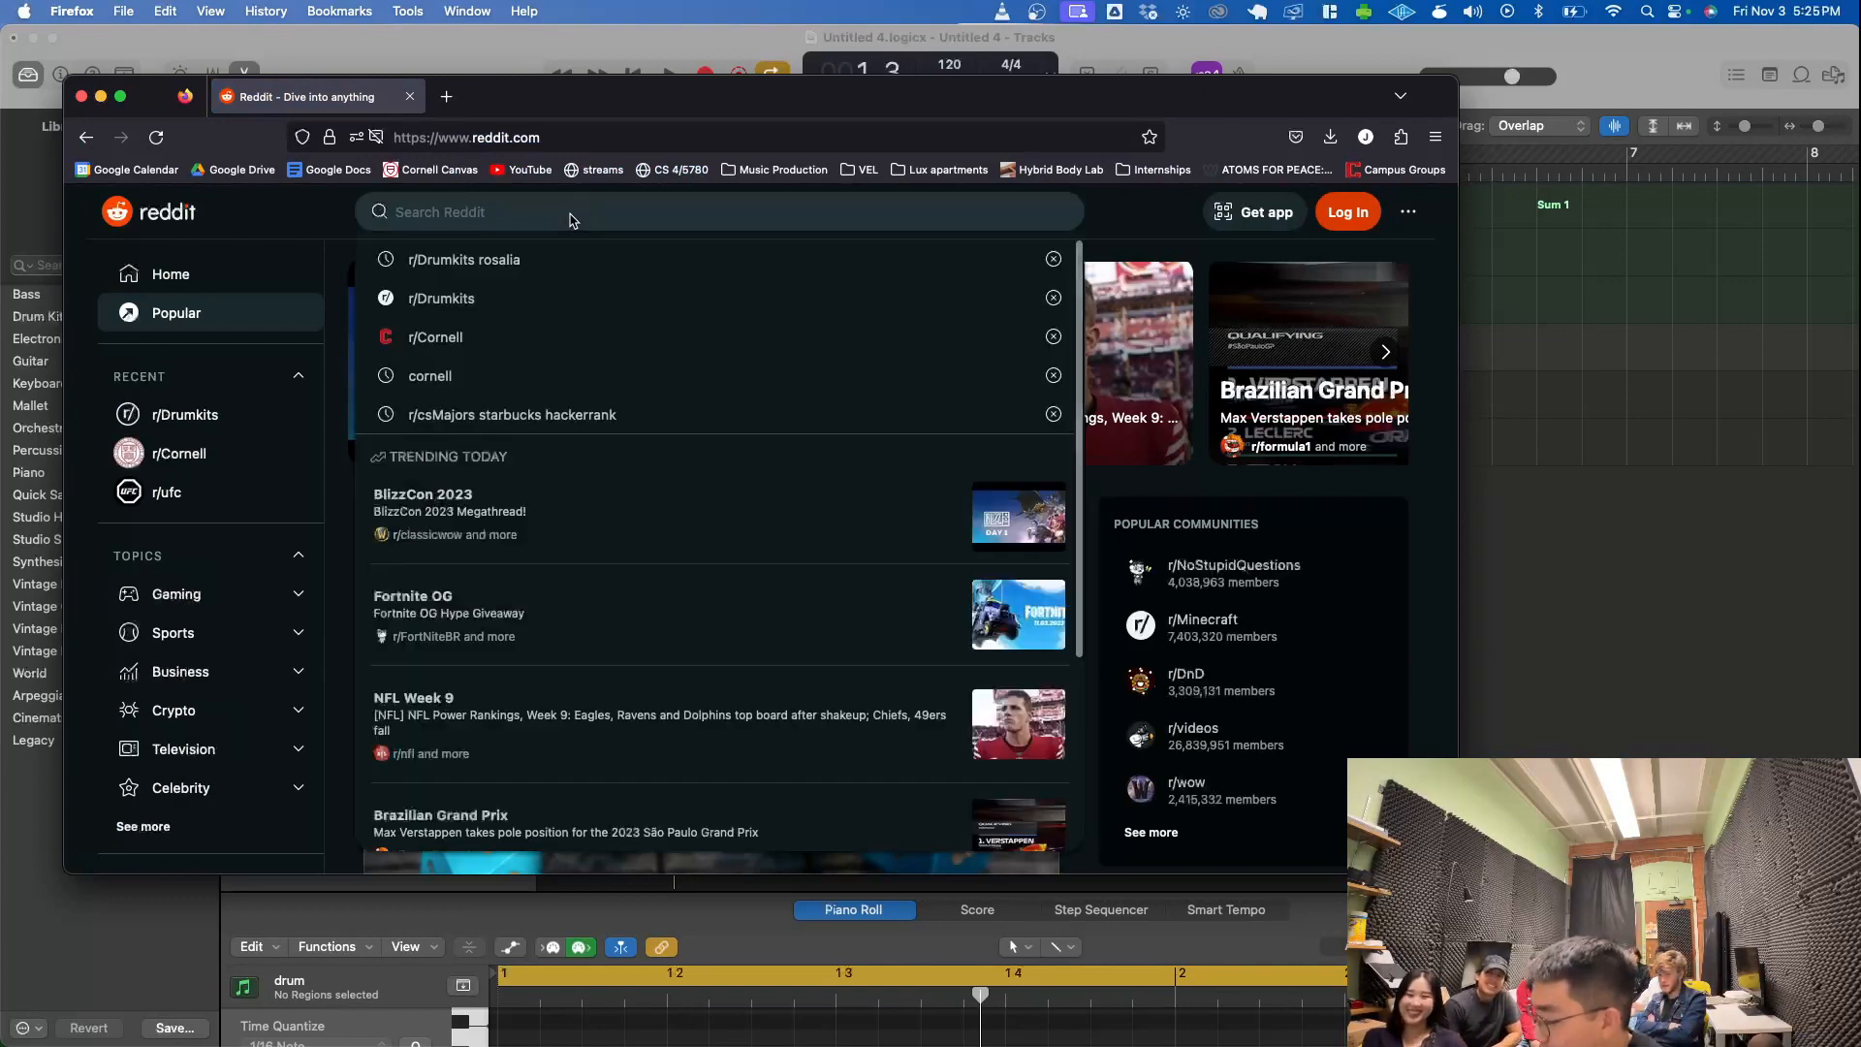
type("r/drumkits")
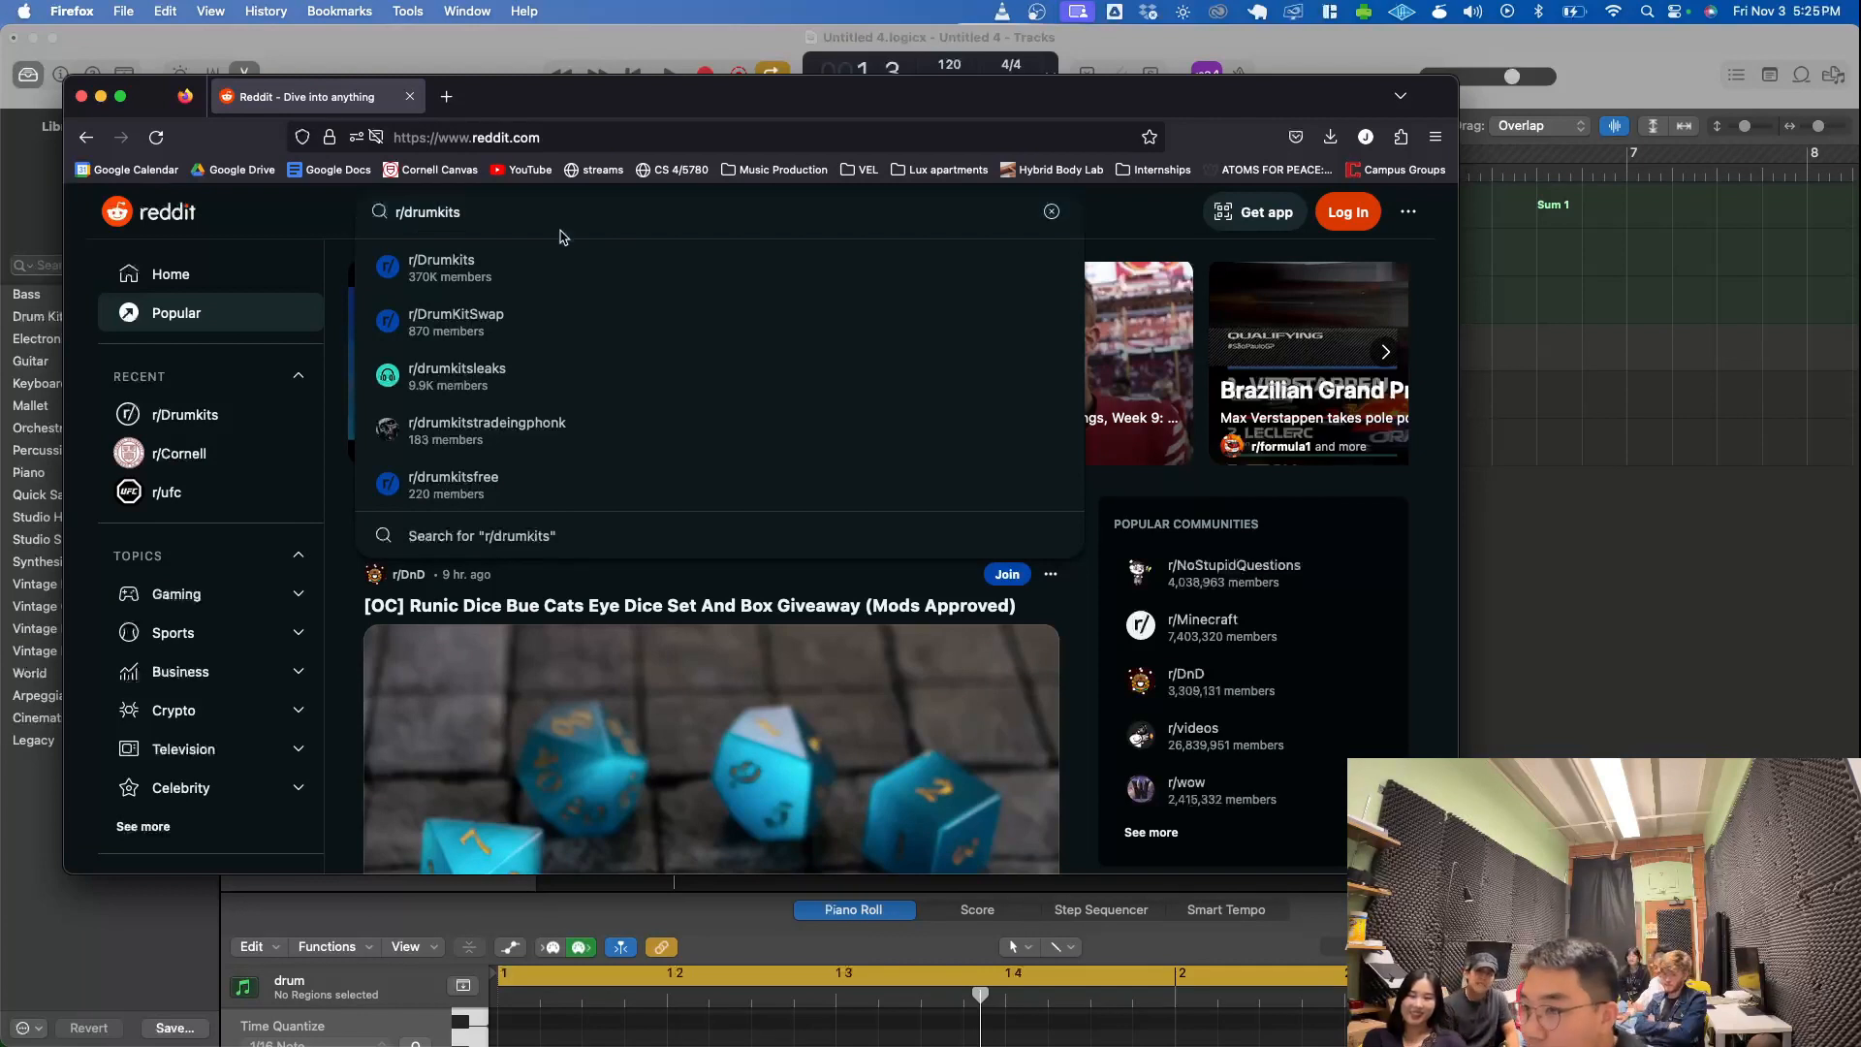
left_click(550, 261)
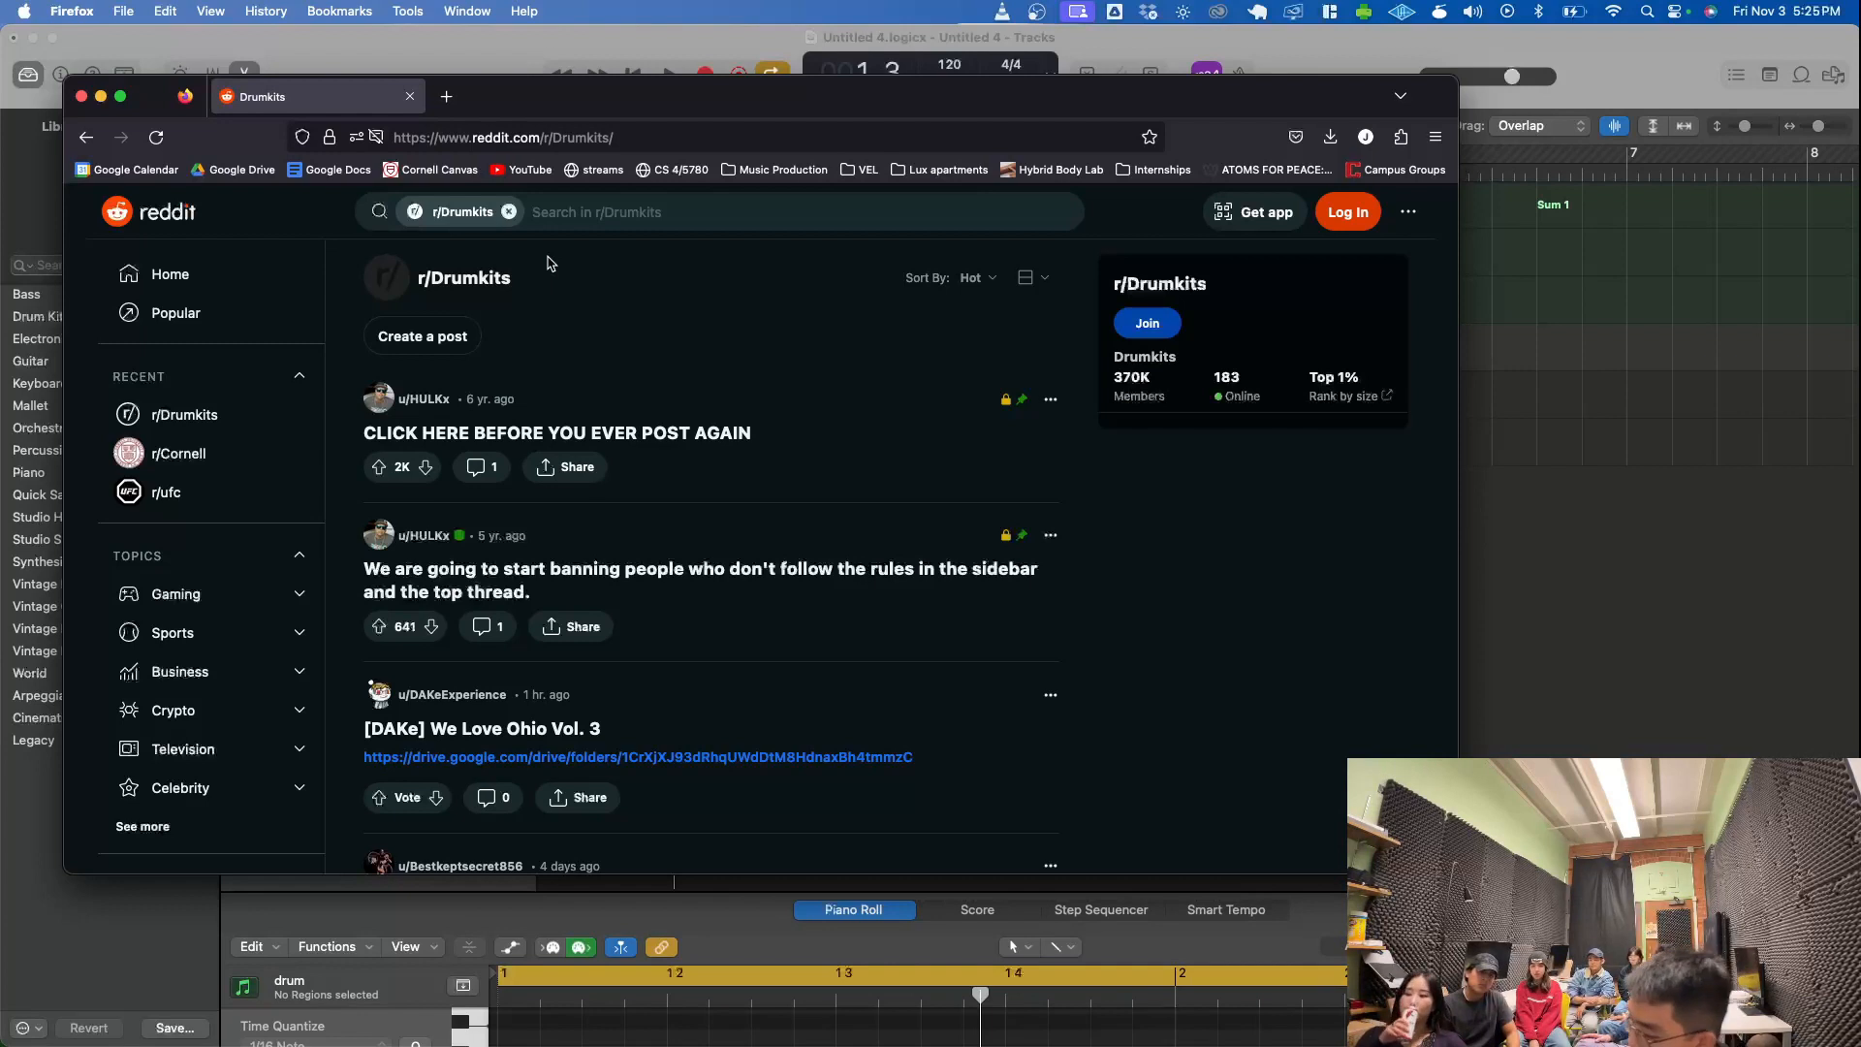
- Search r/Drumkits for "travis" and open the post "TRAVIS SCOTT - RODEO DRUMKIT [EXACT SOUNDS]"
left_click(557, 213)
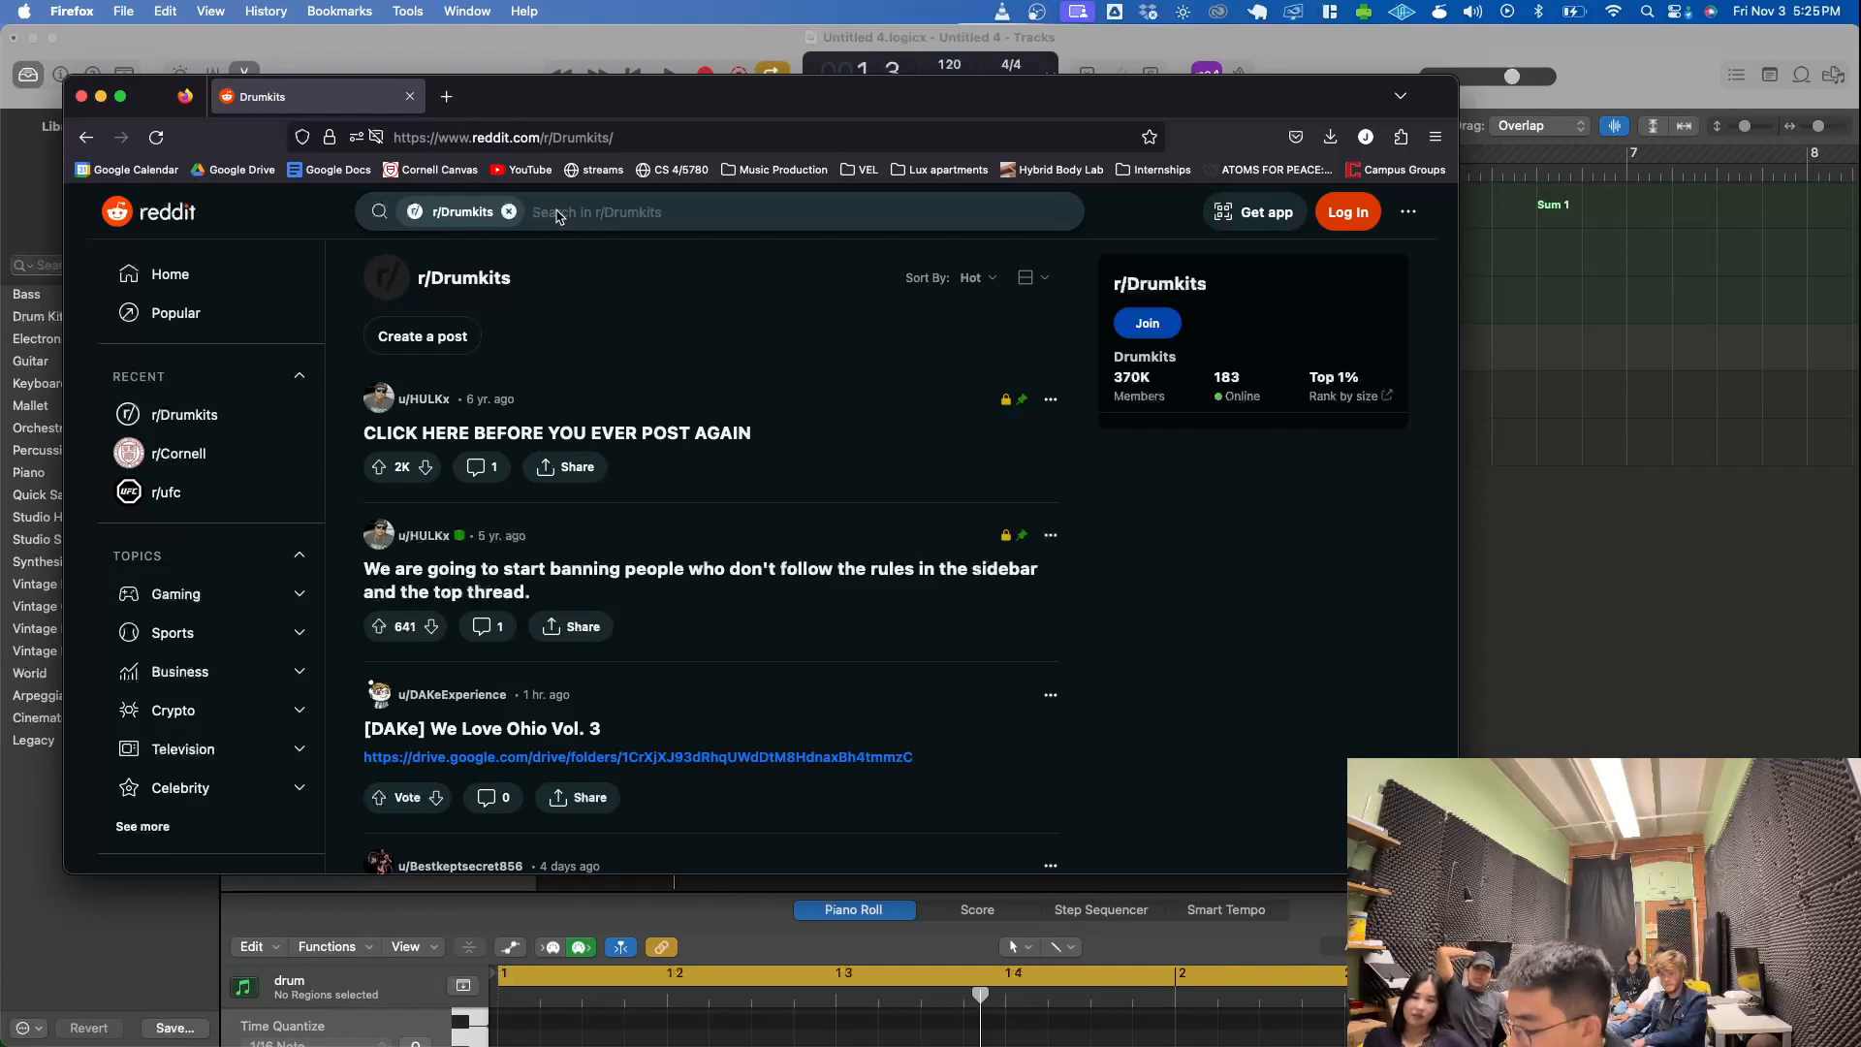
type("travis")
key("Return")
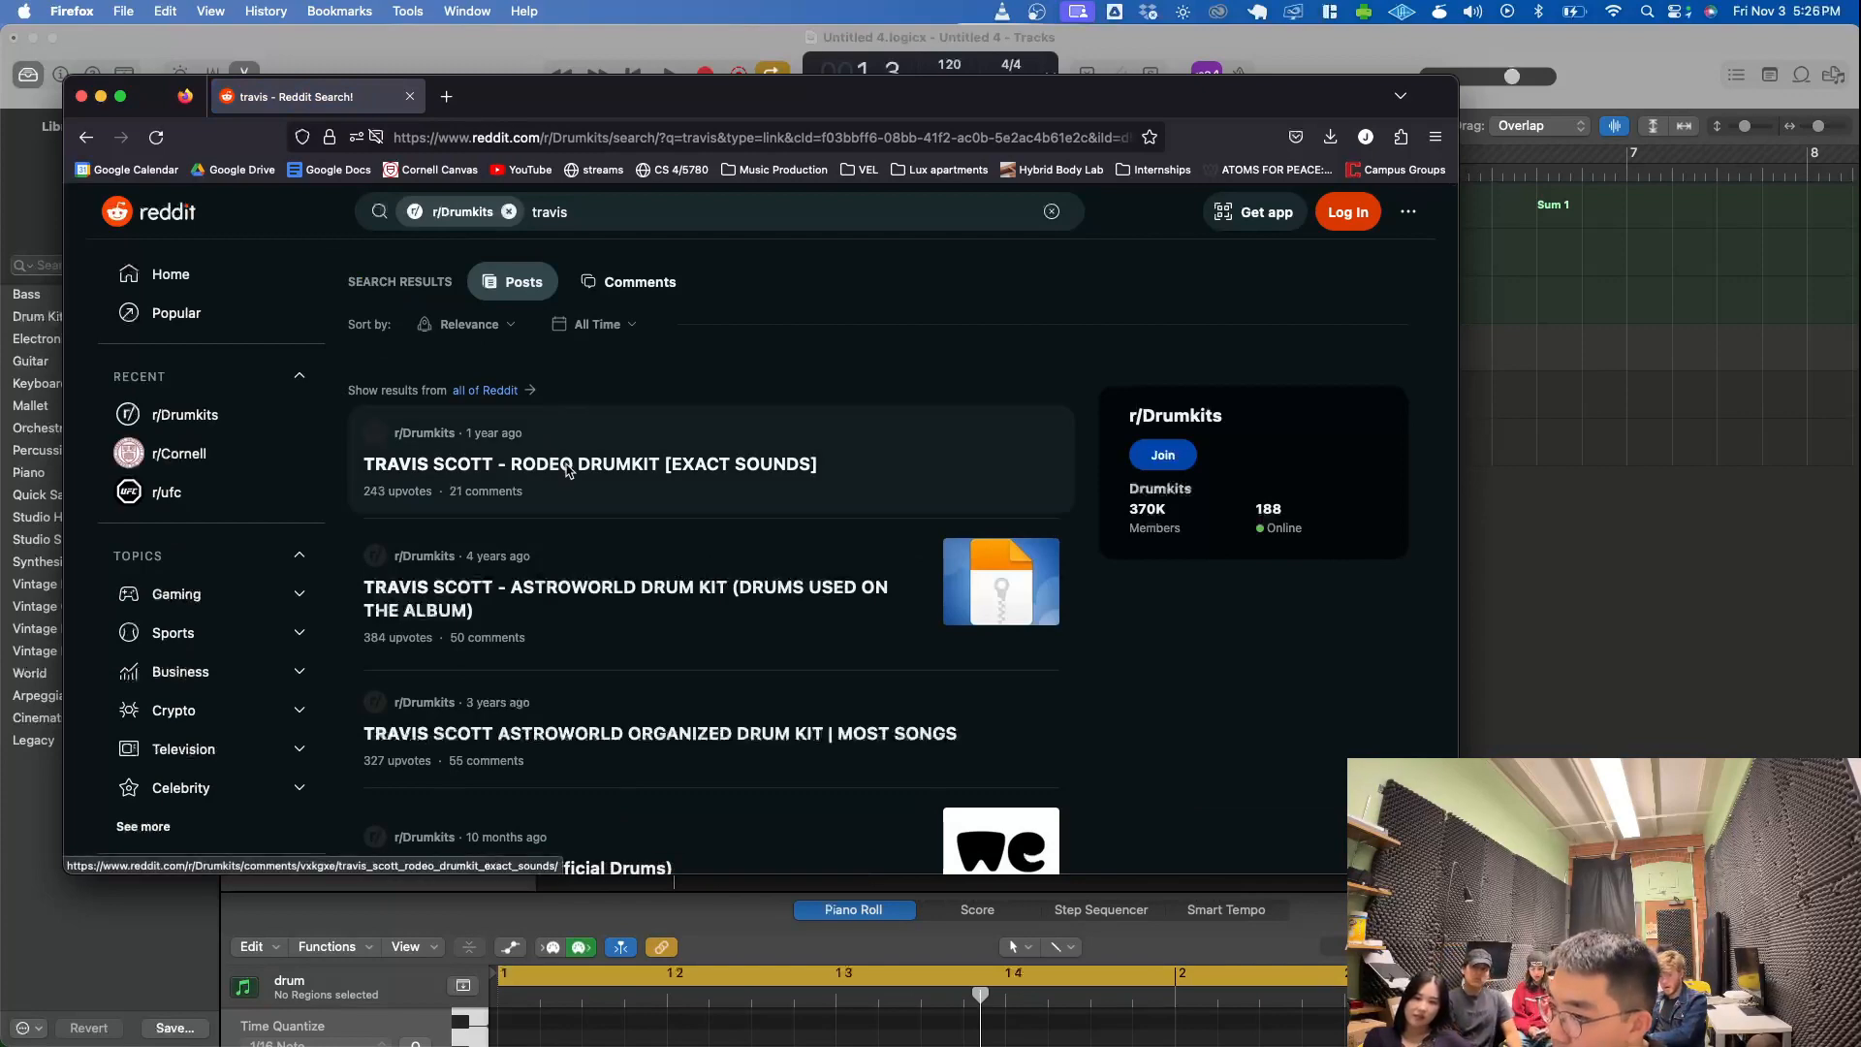
left_click(568, 470)
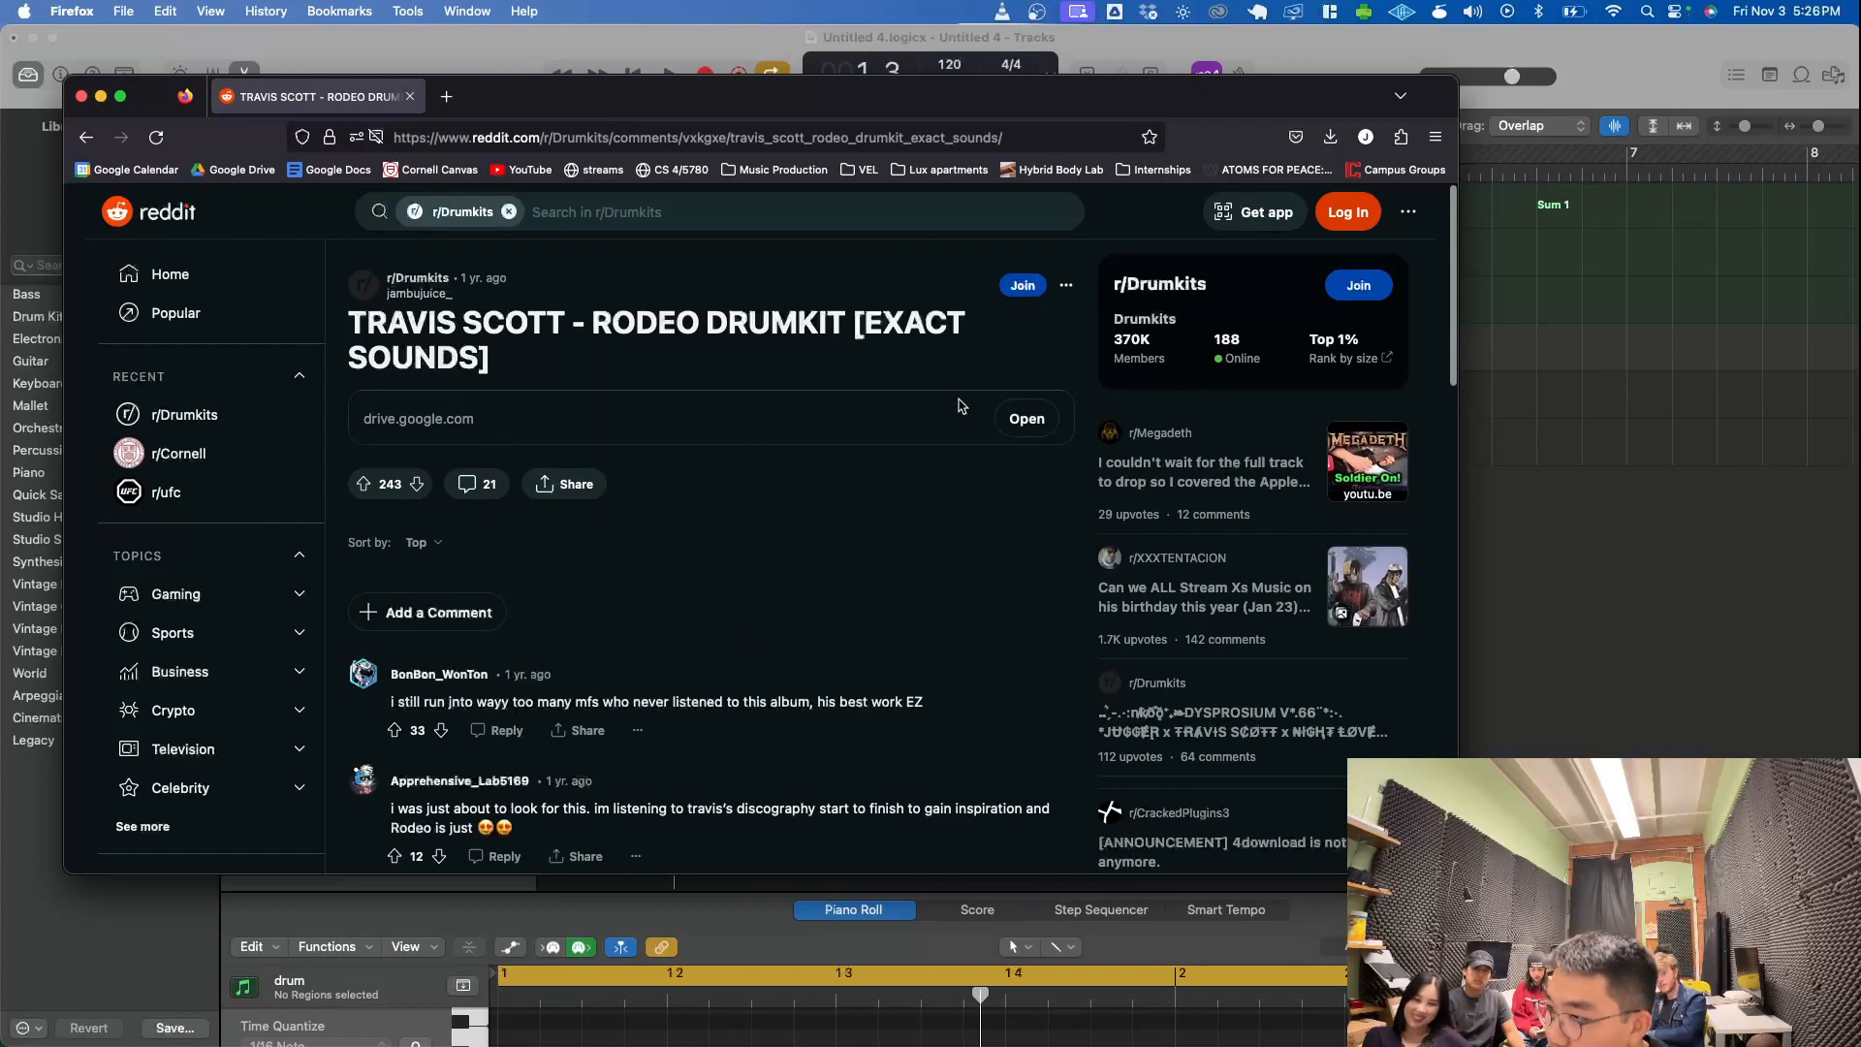
- Open the post's Google Drive link and download RODEODRUMKIT.zip despite the virus scan warning, closing the warning page
left_click(1018, 421)
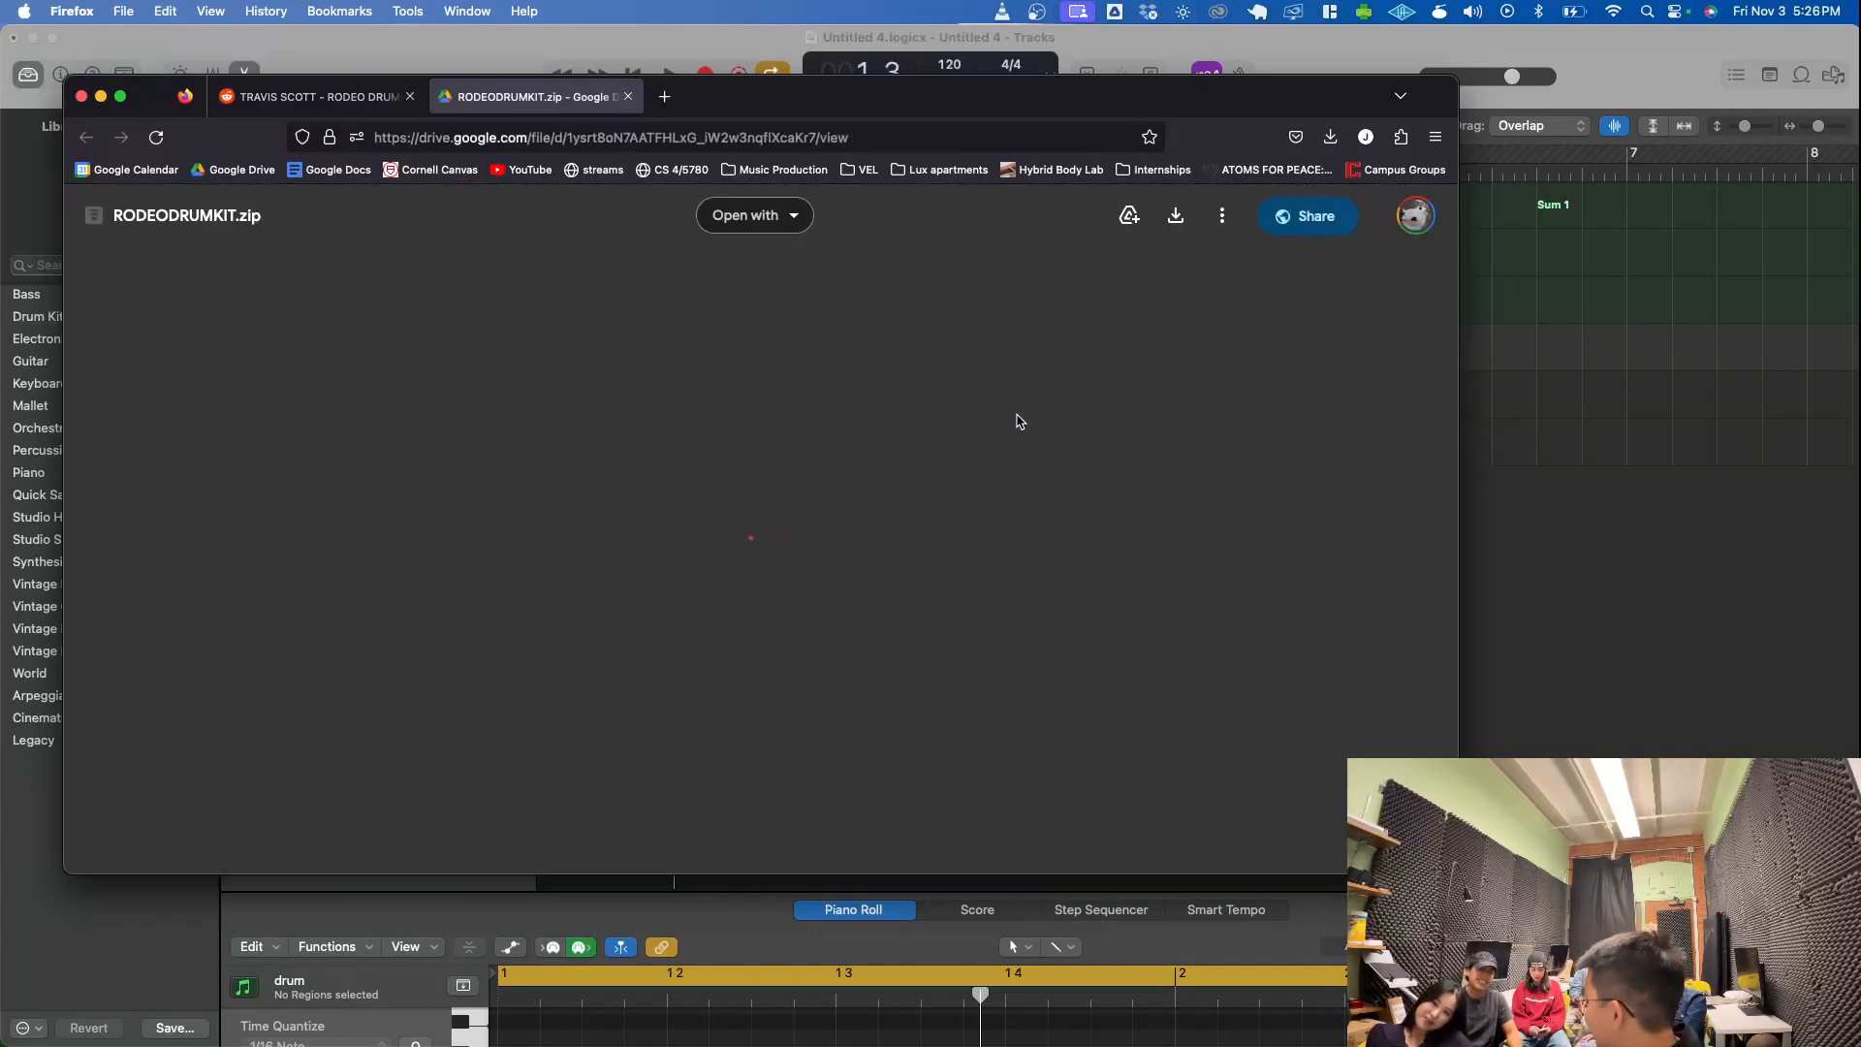
left_click(1018, 422)
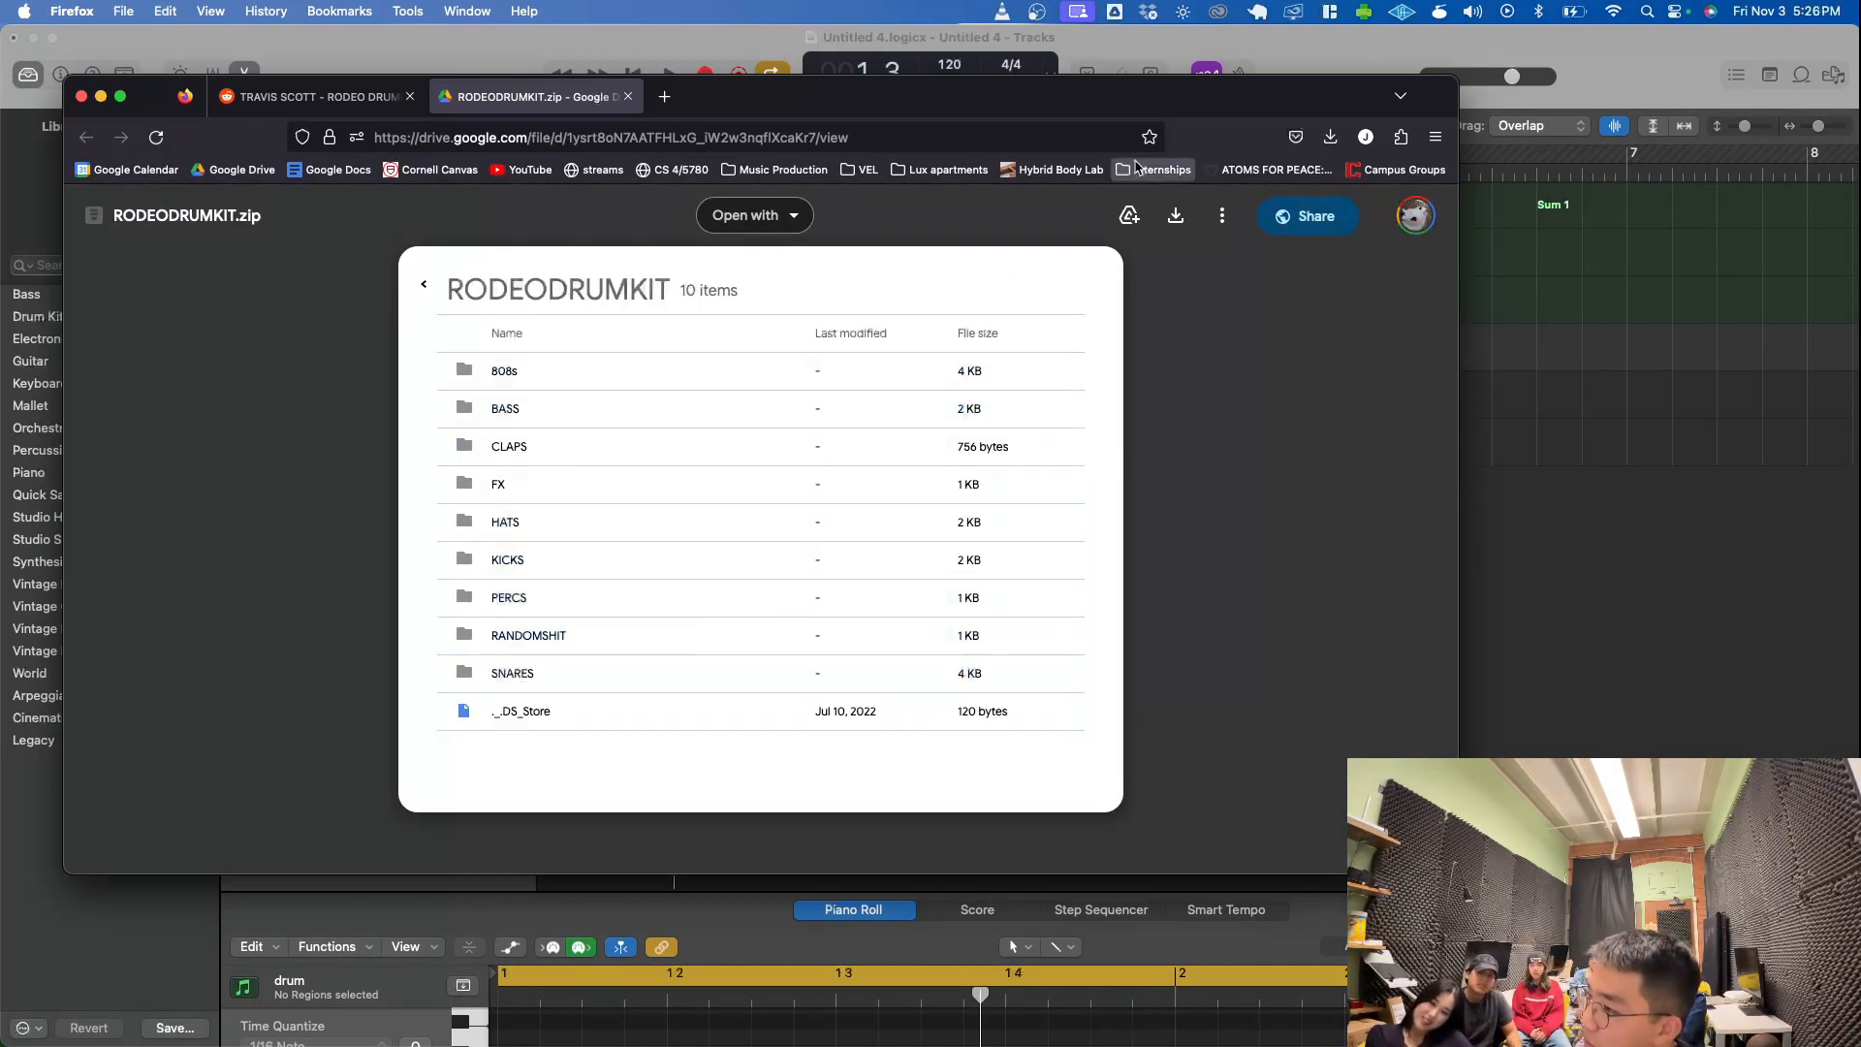
left_click(1176, 215)
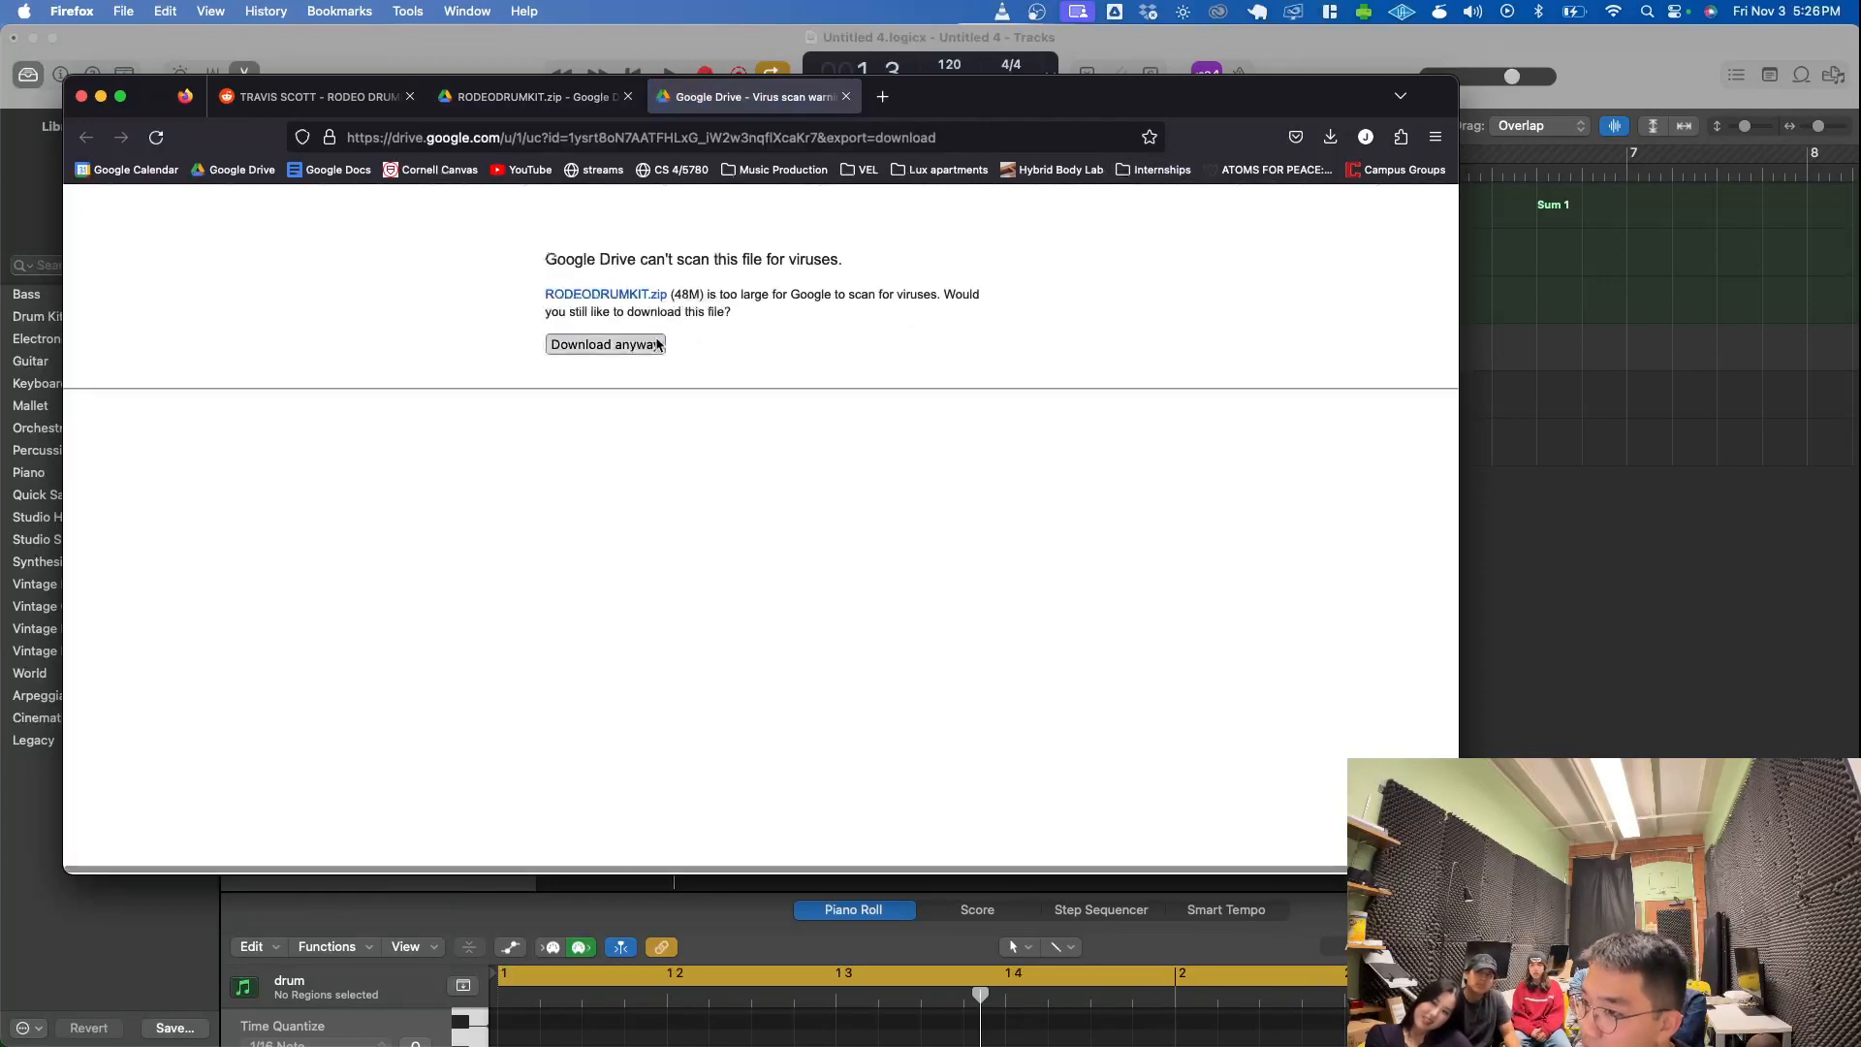
left_click(604, 344)
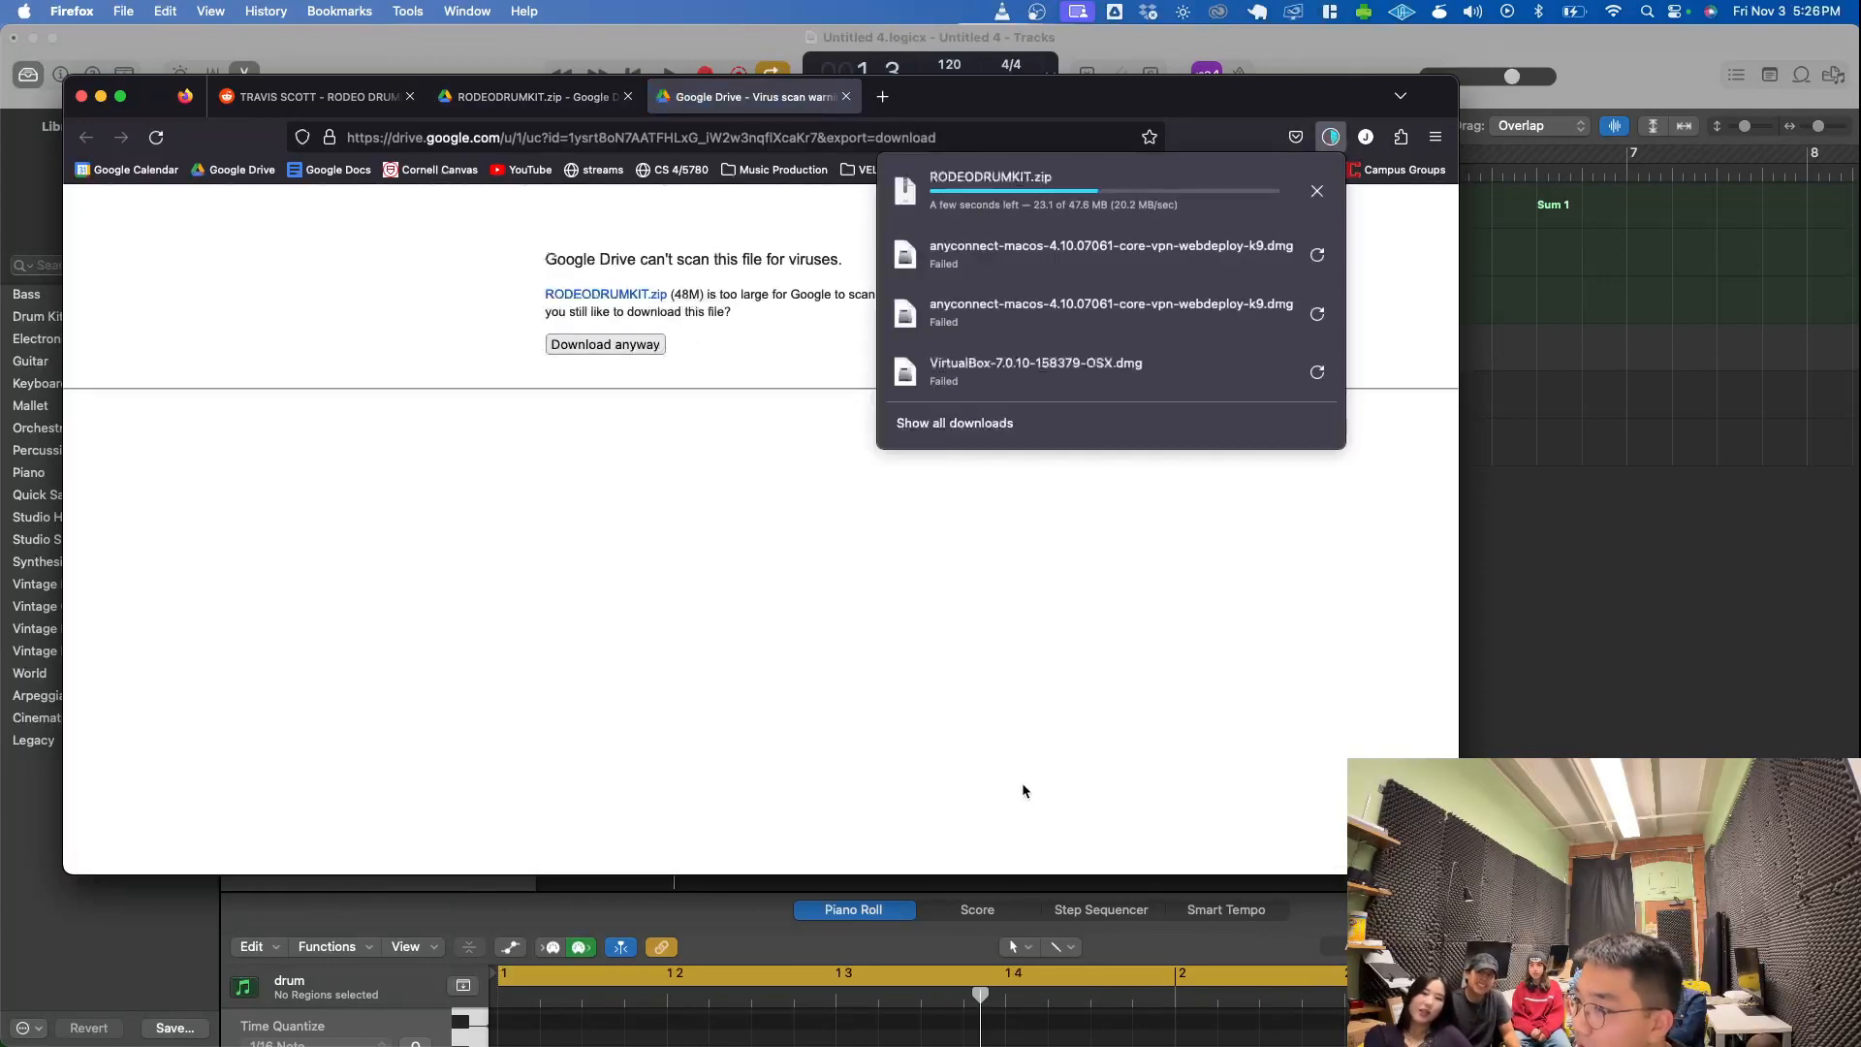
left_click(845, 96)
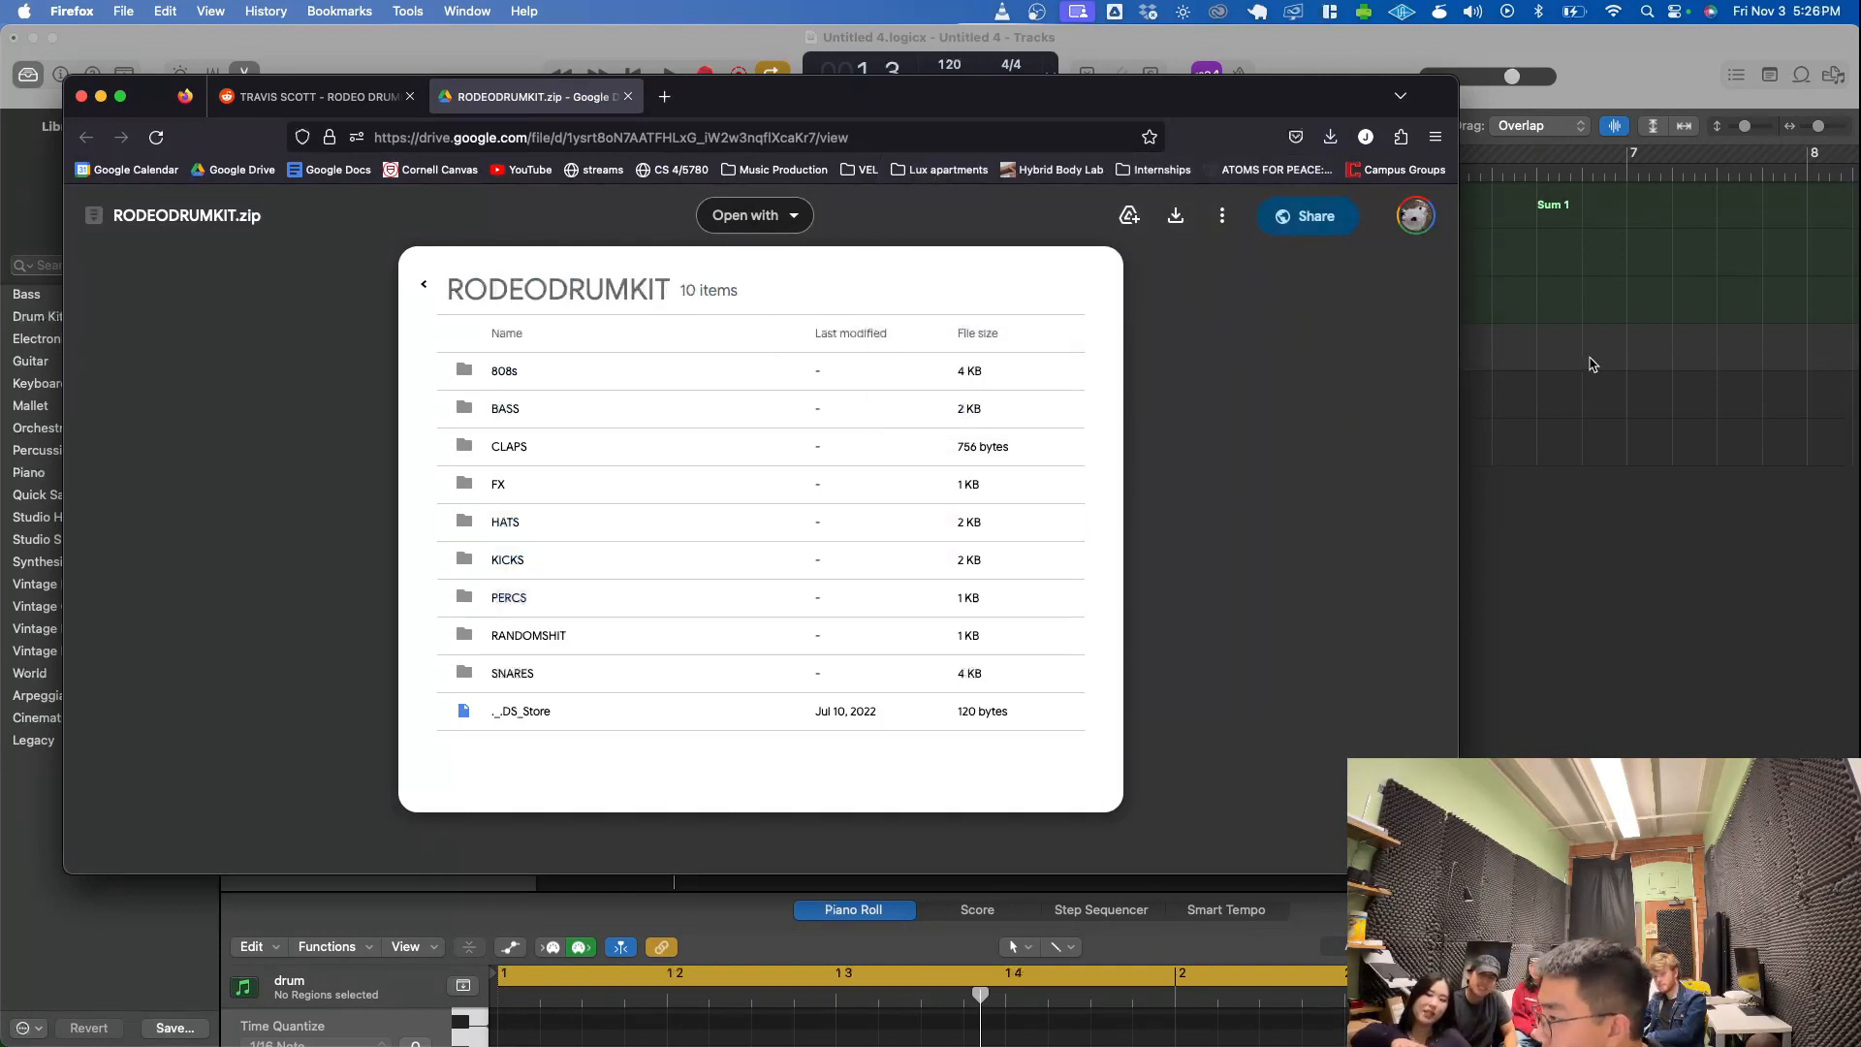
- Examine the contents of the 808s folder in the RODEODRUMKIT.zip preview in Firefox and return to the kit's folder list
left_click(1589, 364)
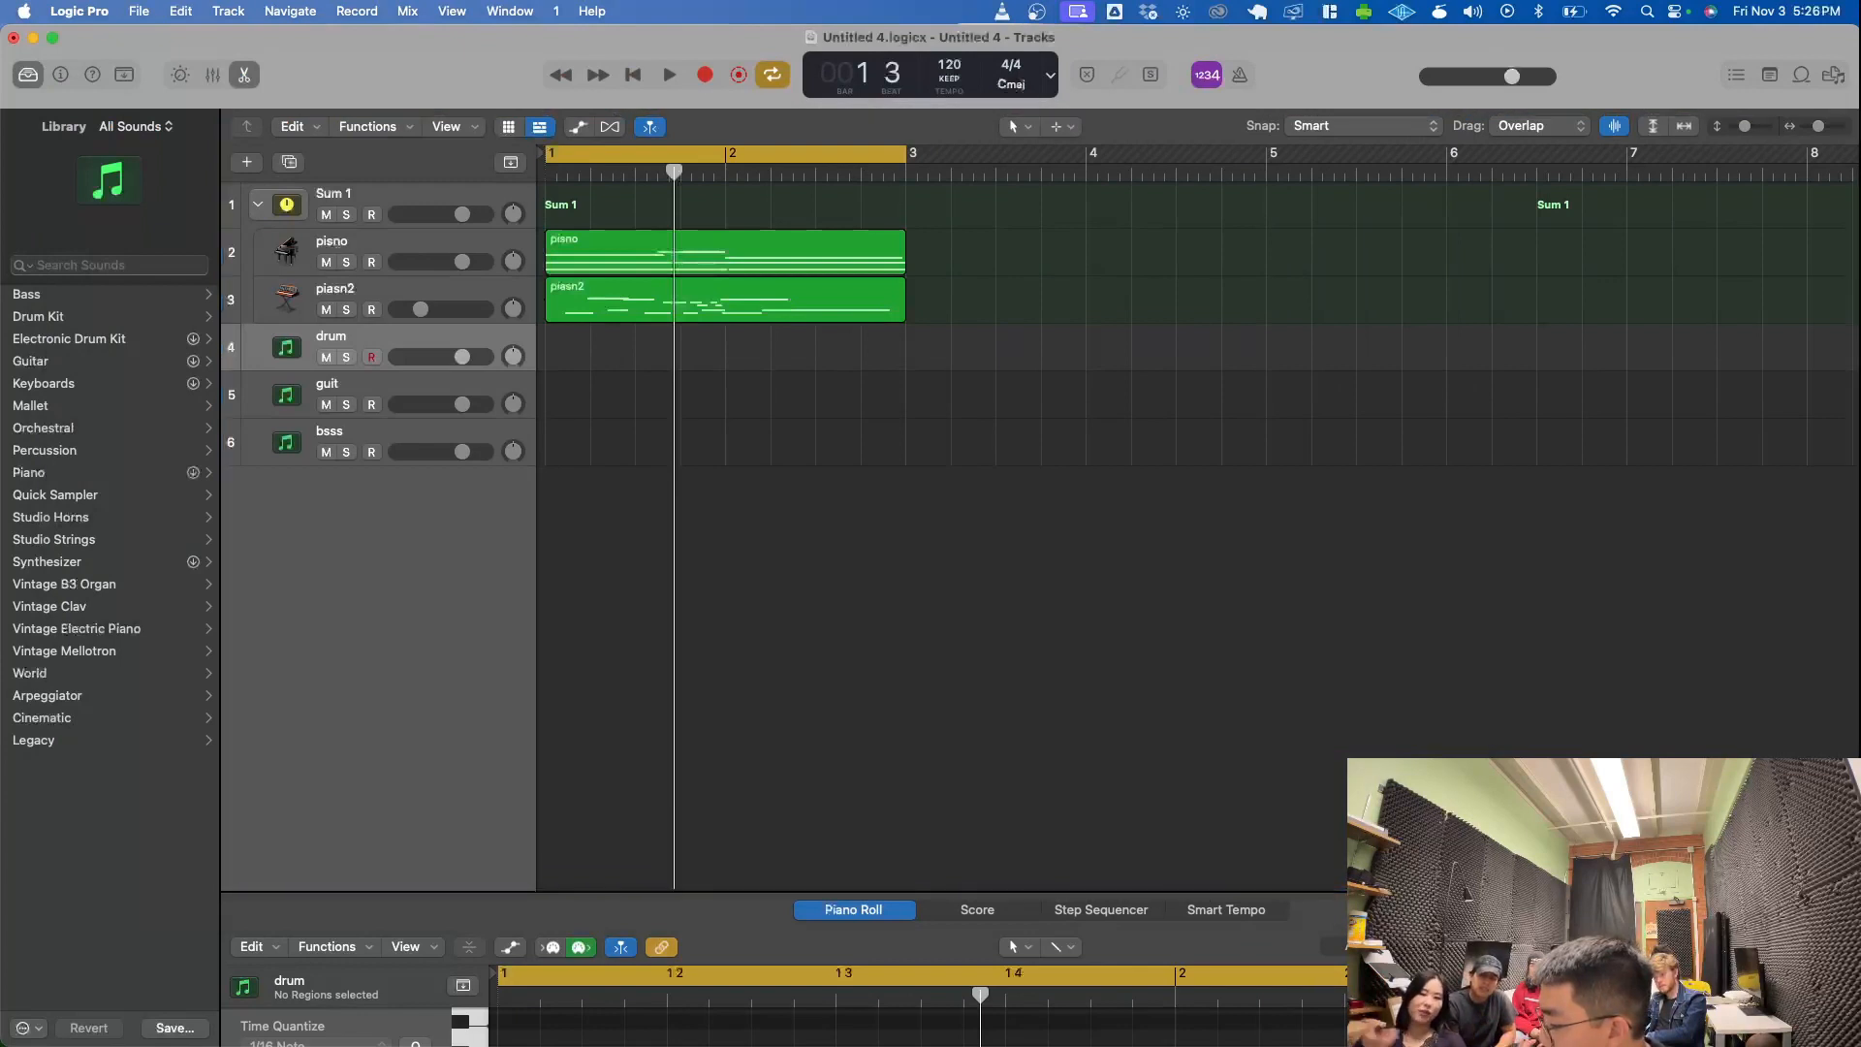
key("super+Tab")
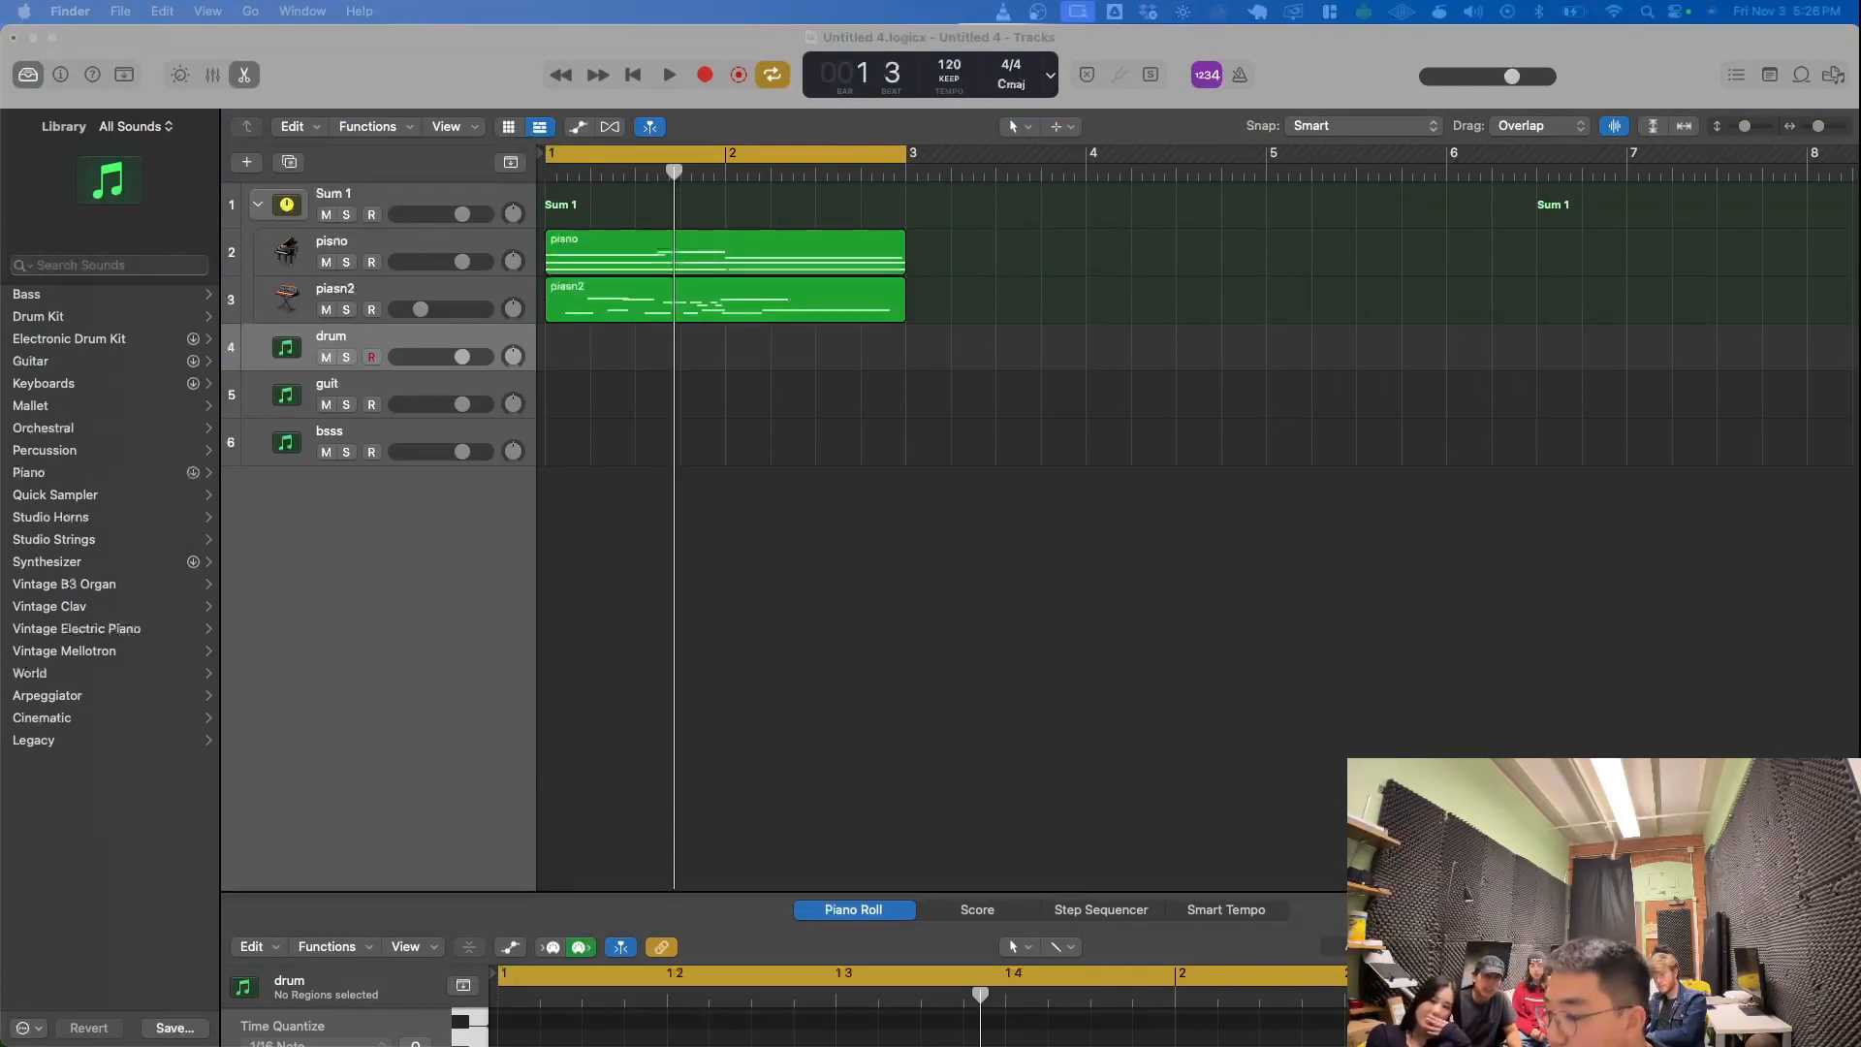
key("ctrl+Up")
left_click(425, 310)
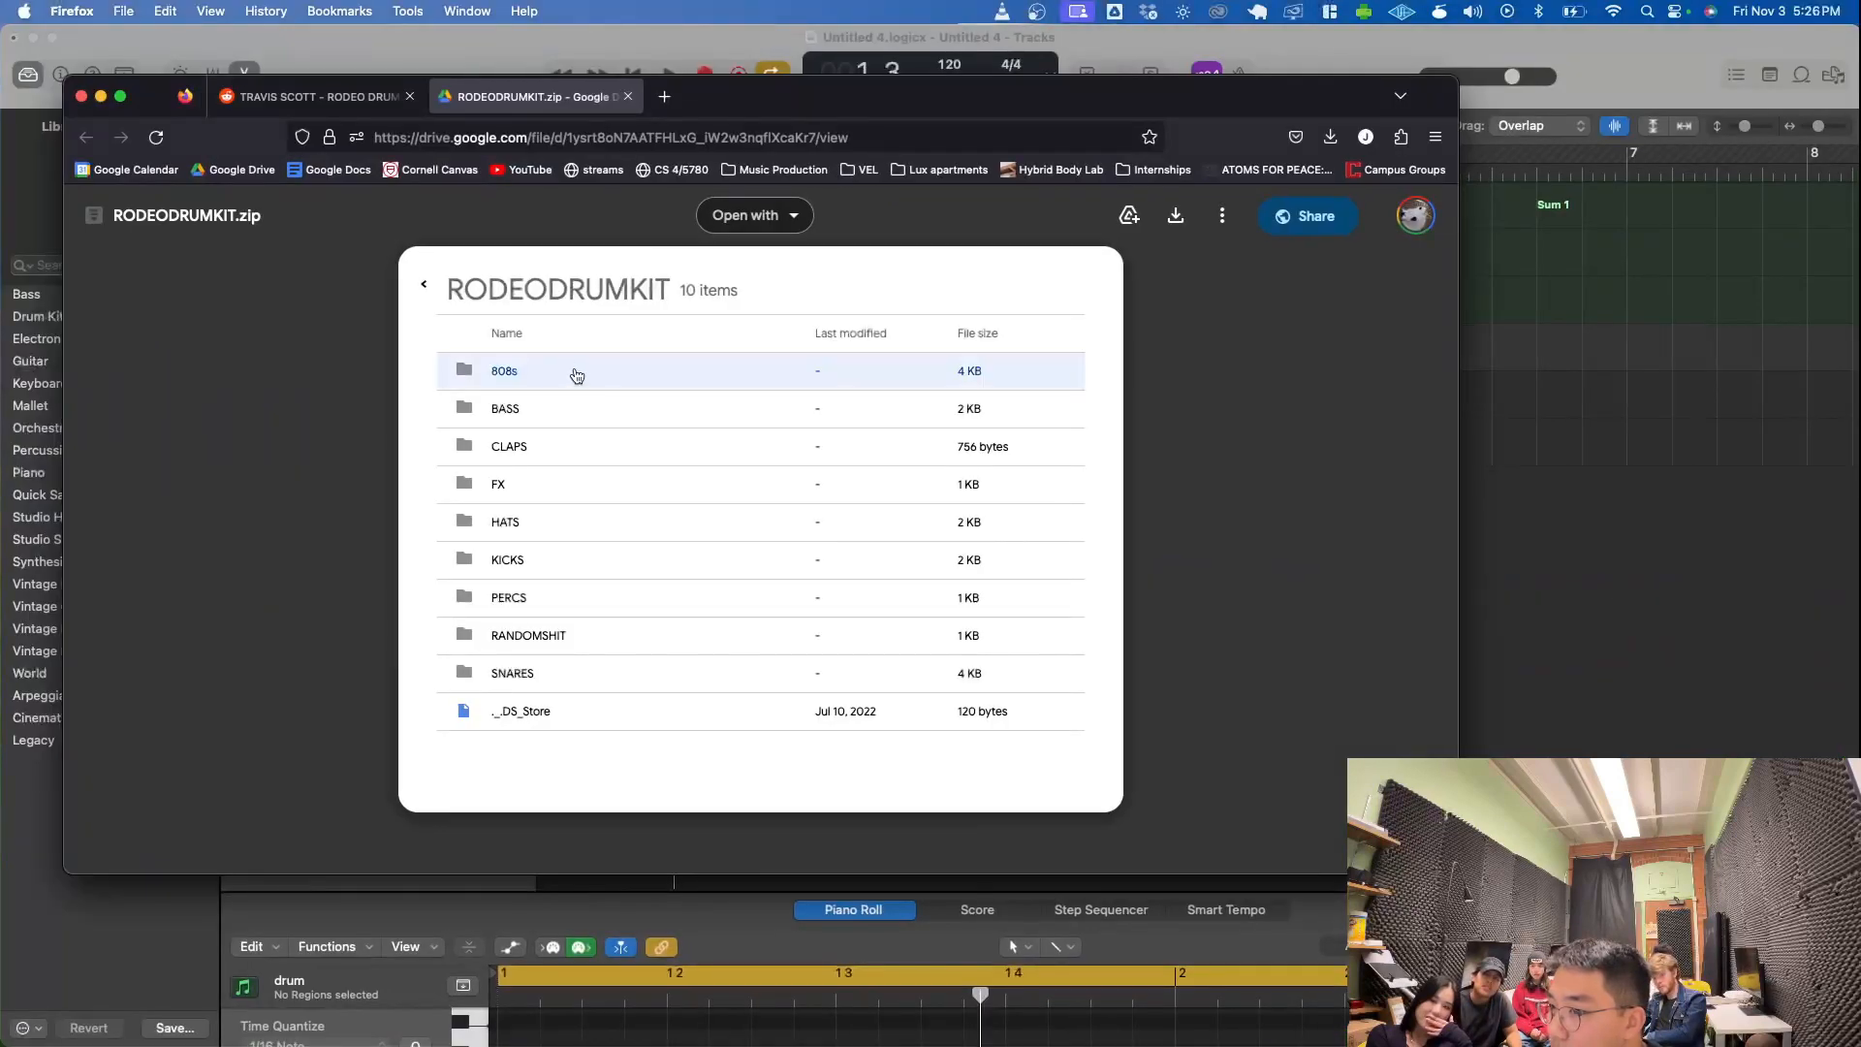
left_click(504, 373)
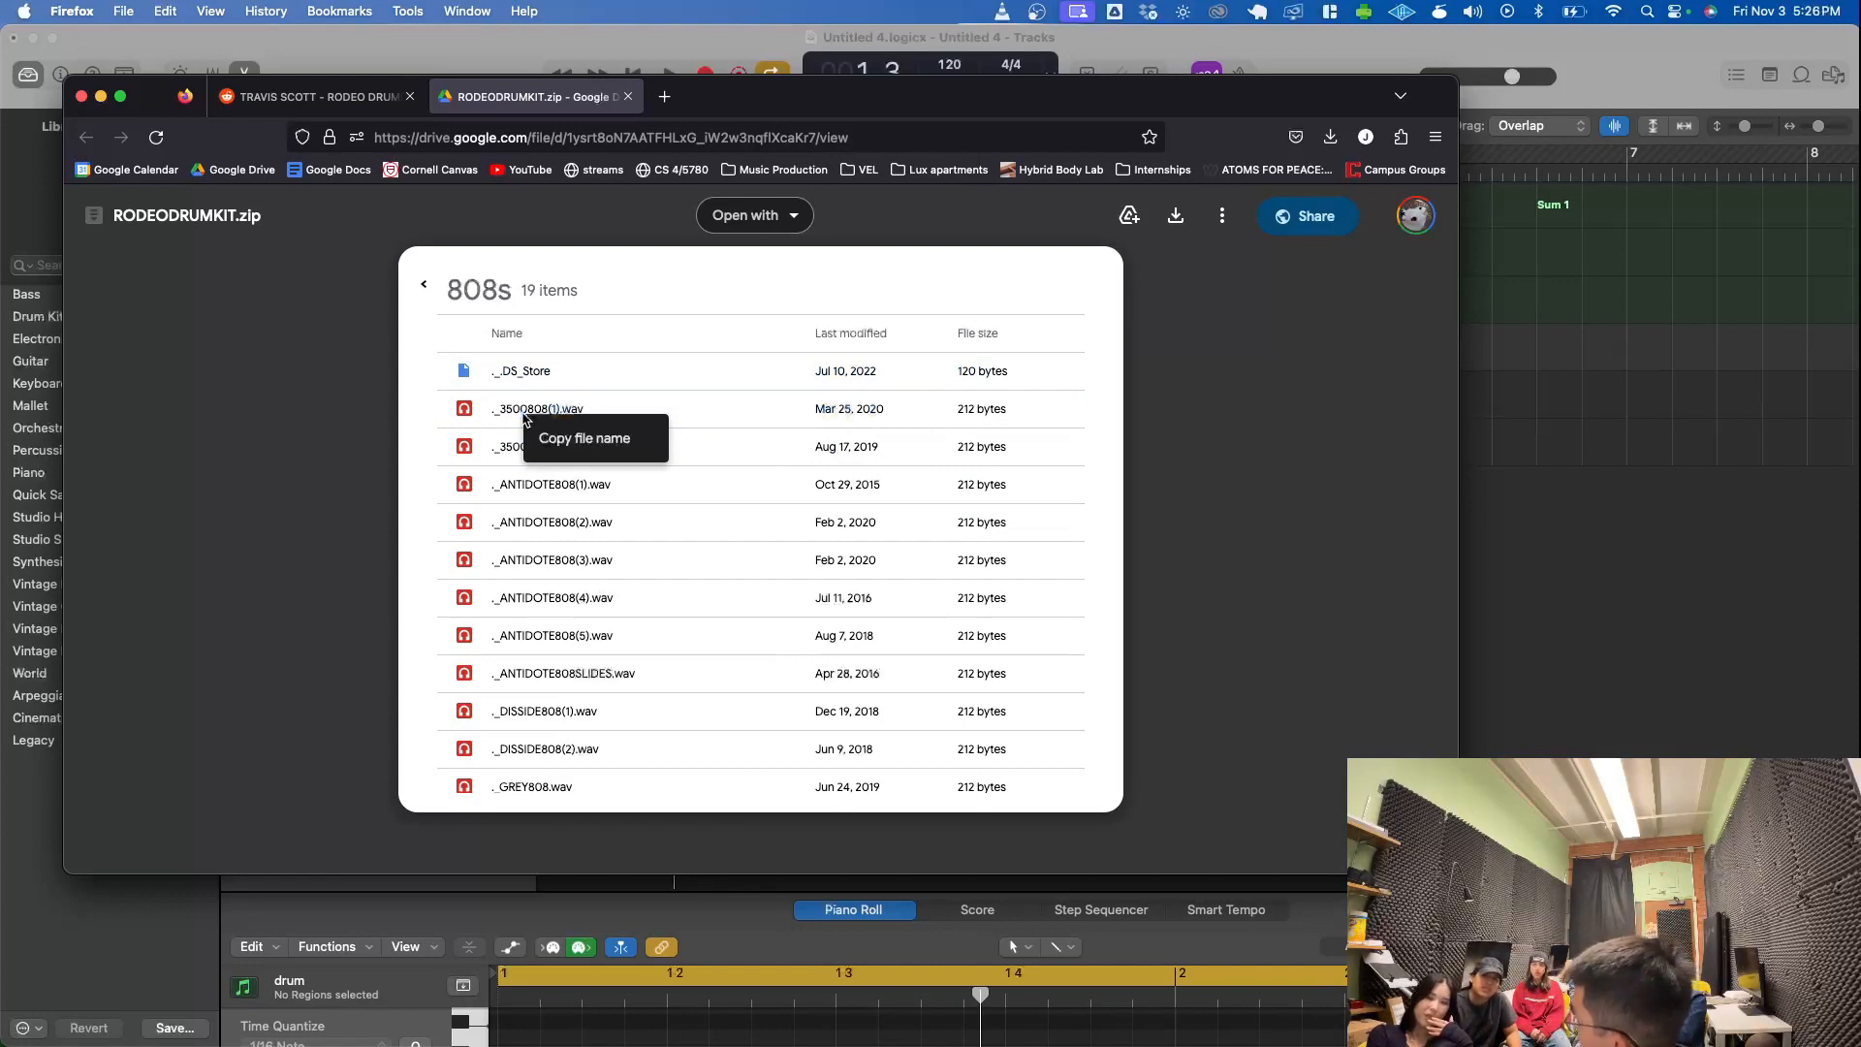
left_click(424, 284)
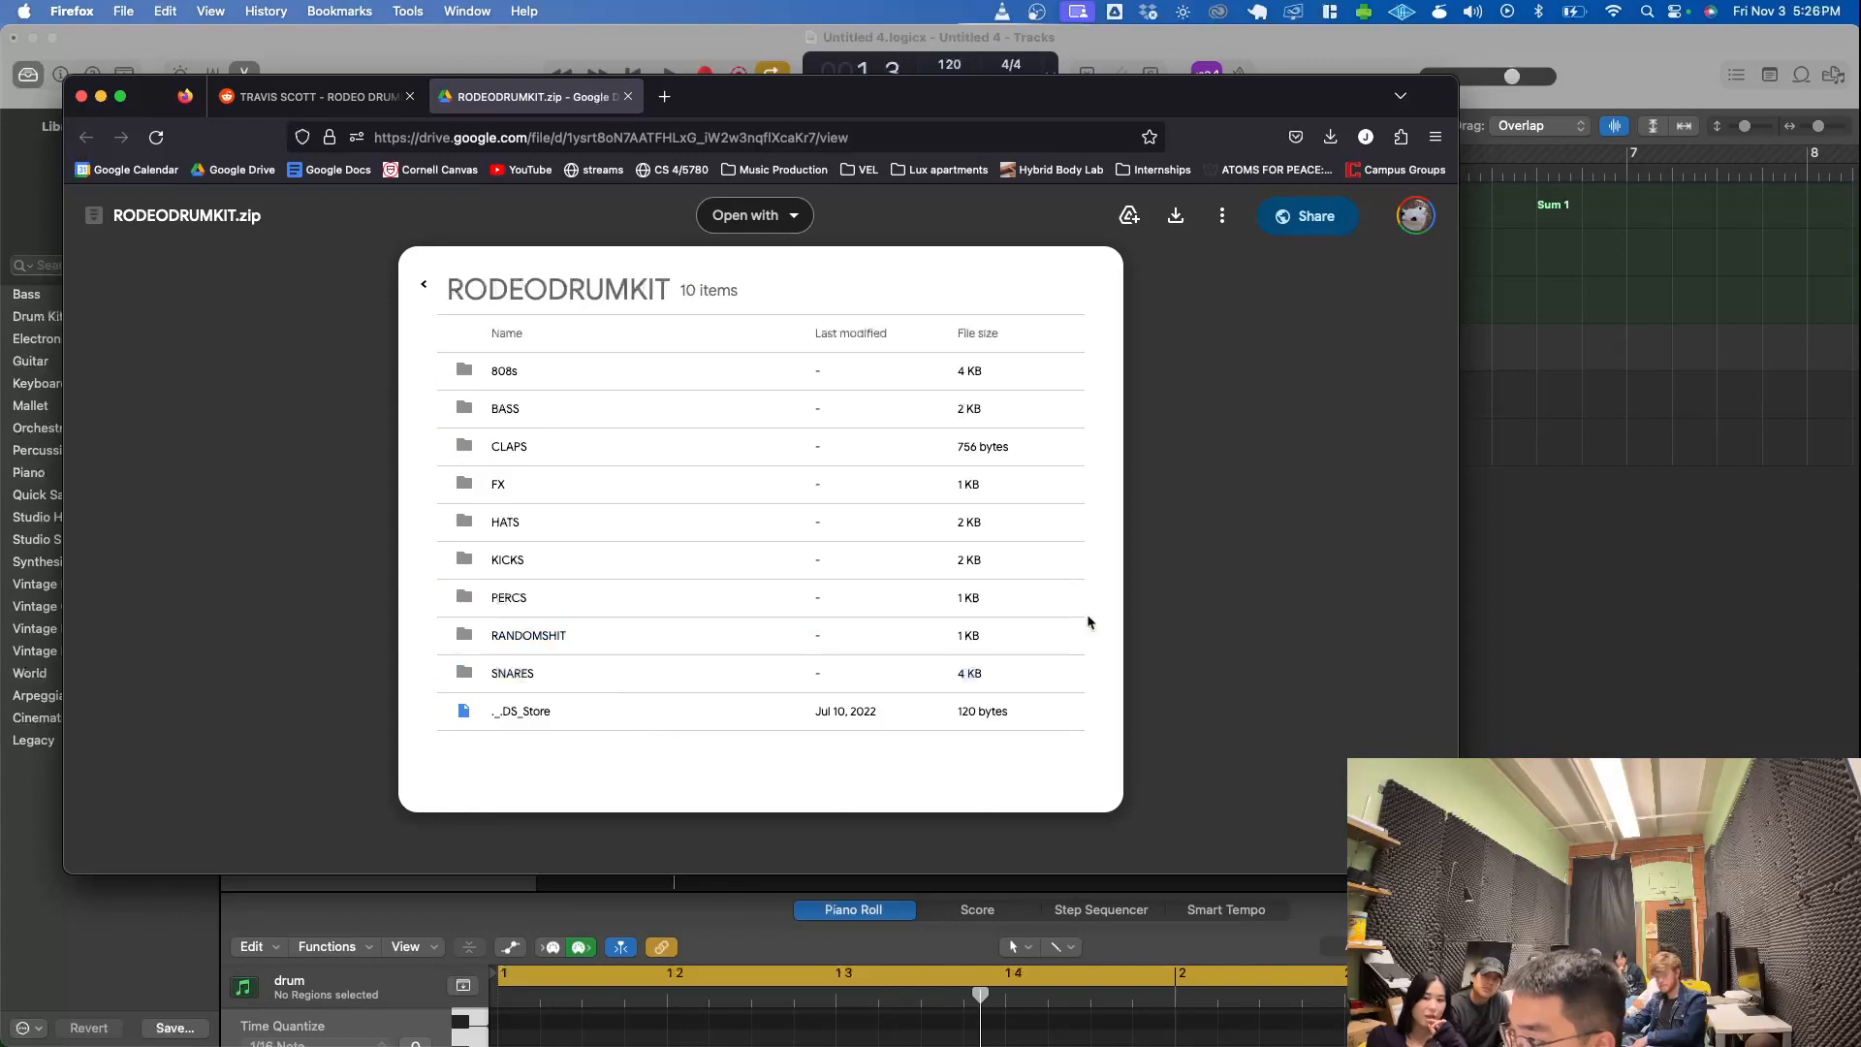
- Switch back to Logic Pro and open the Downloads folder in the all-files browser
left_click(1751, 405)
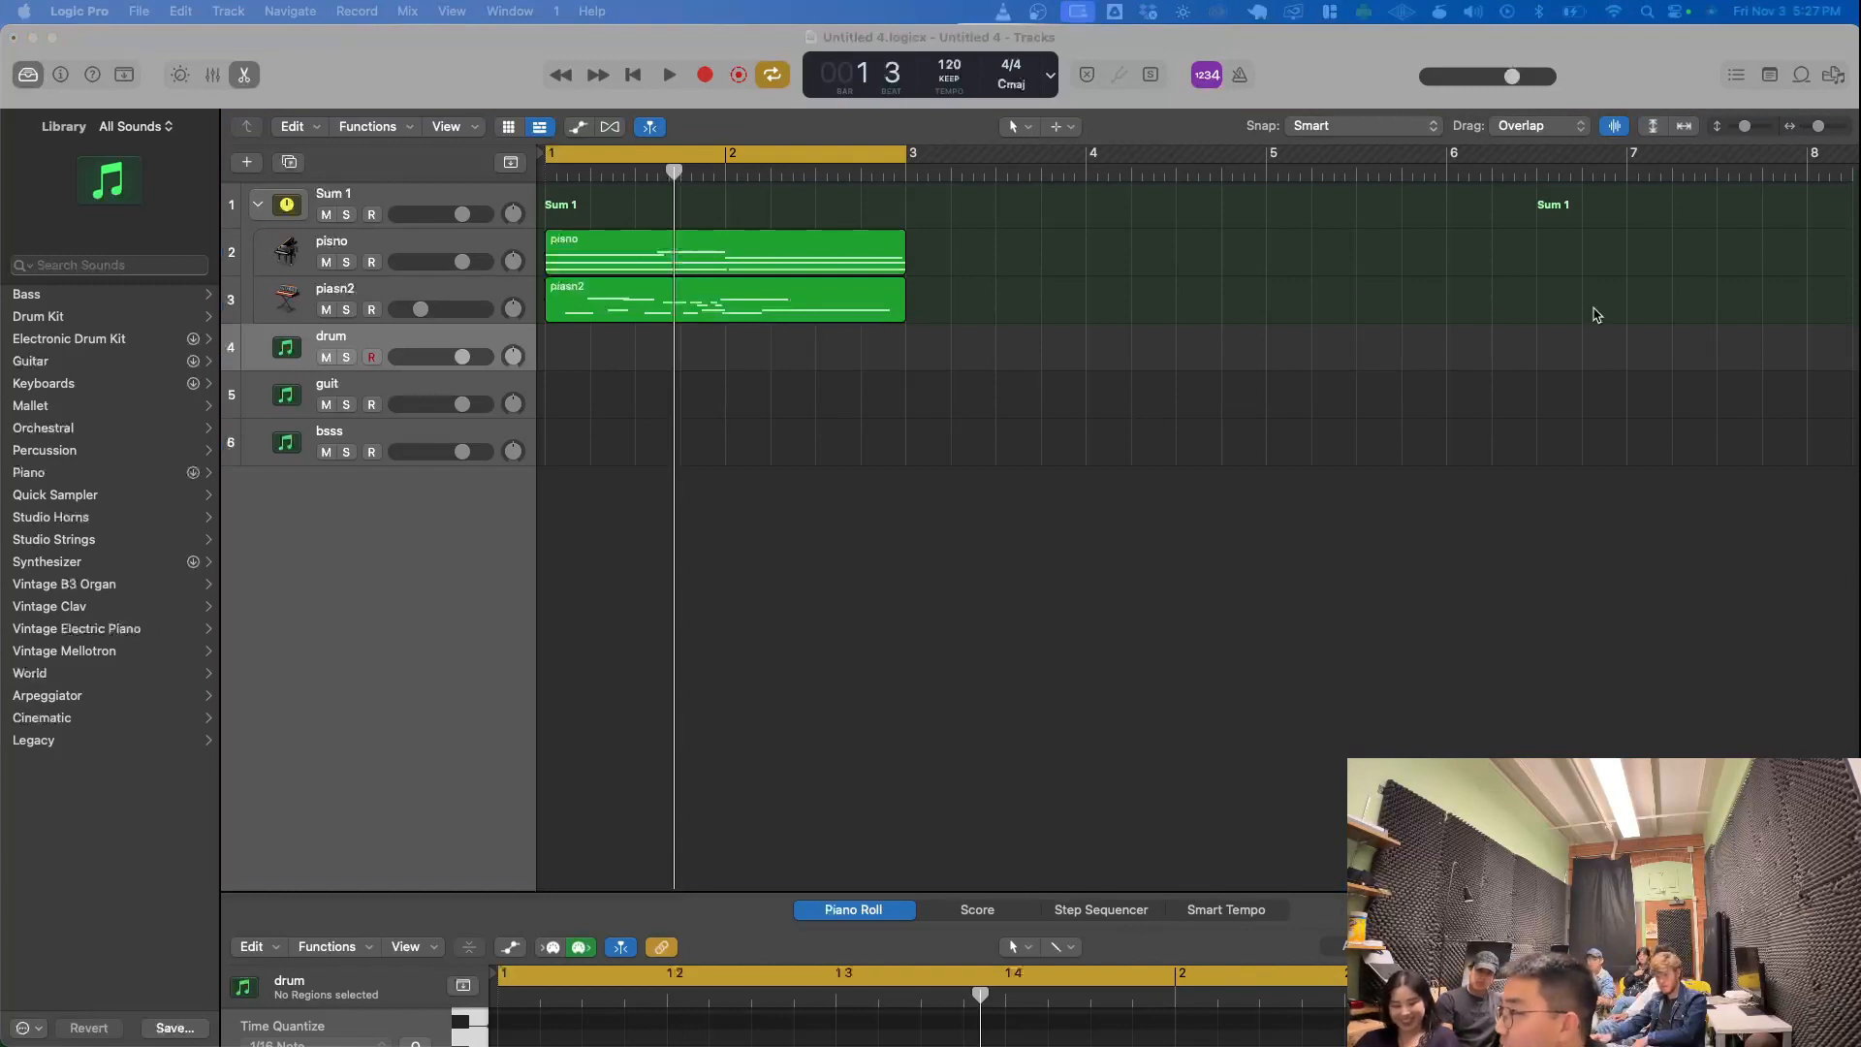
left_click(1648, 96)
left_click(1835, 75)
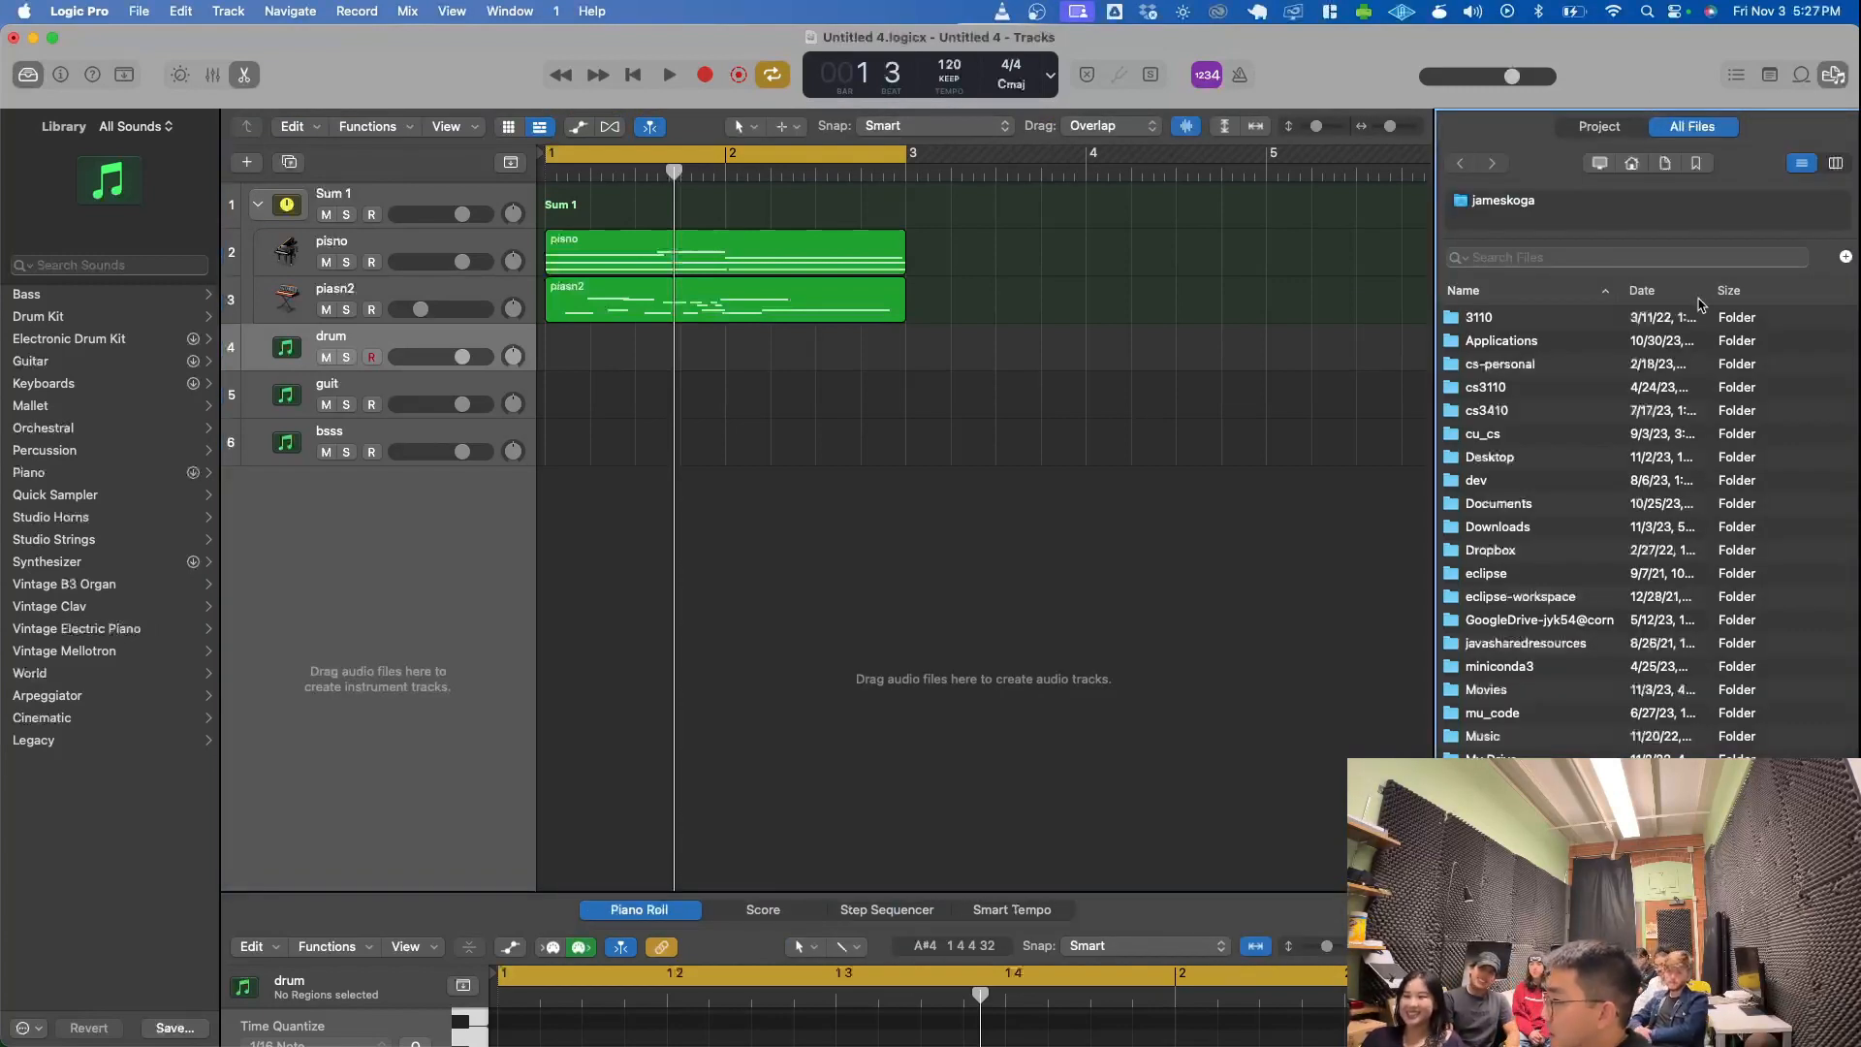
left_click(1514, 534)
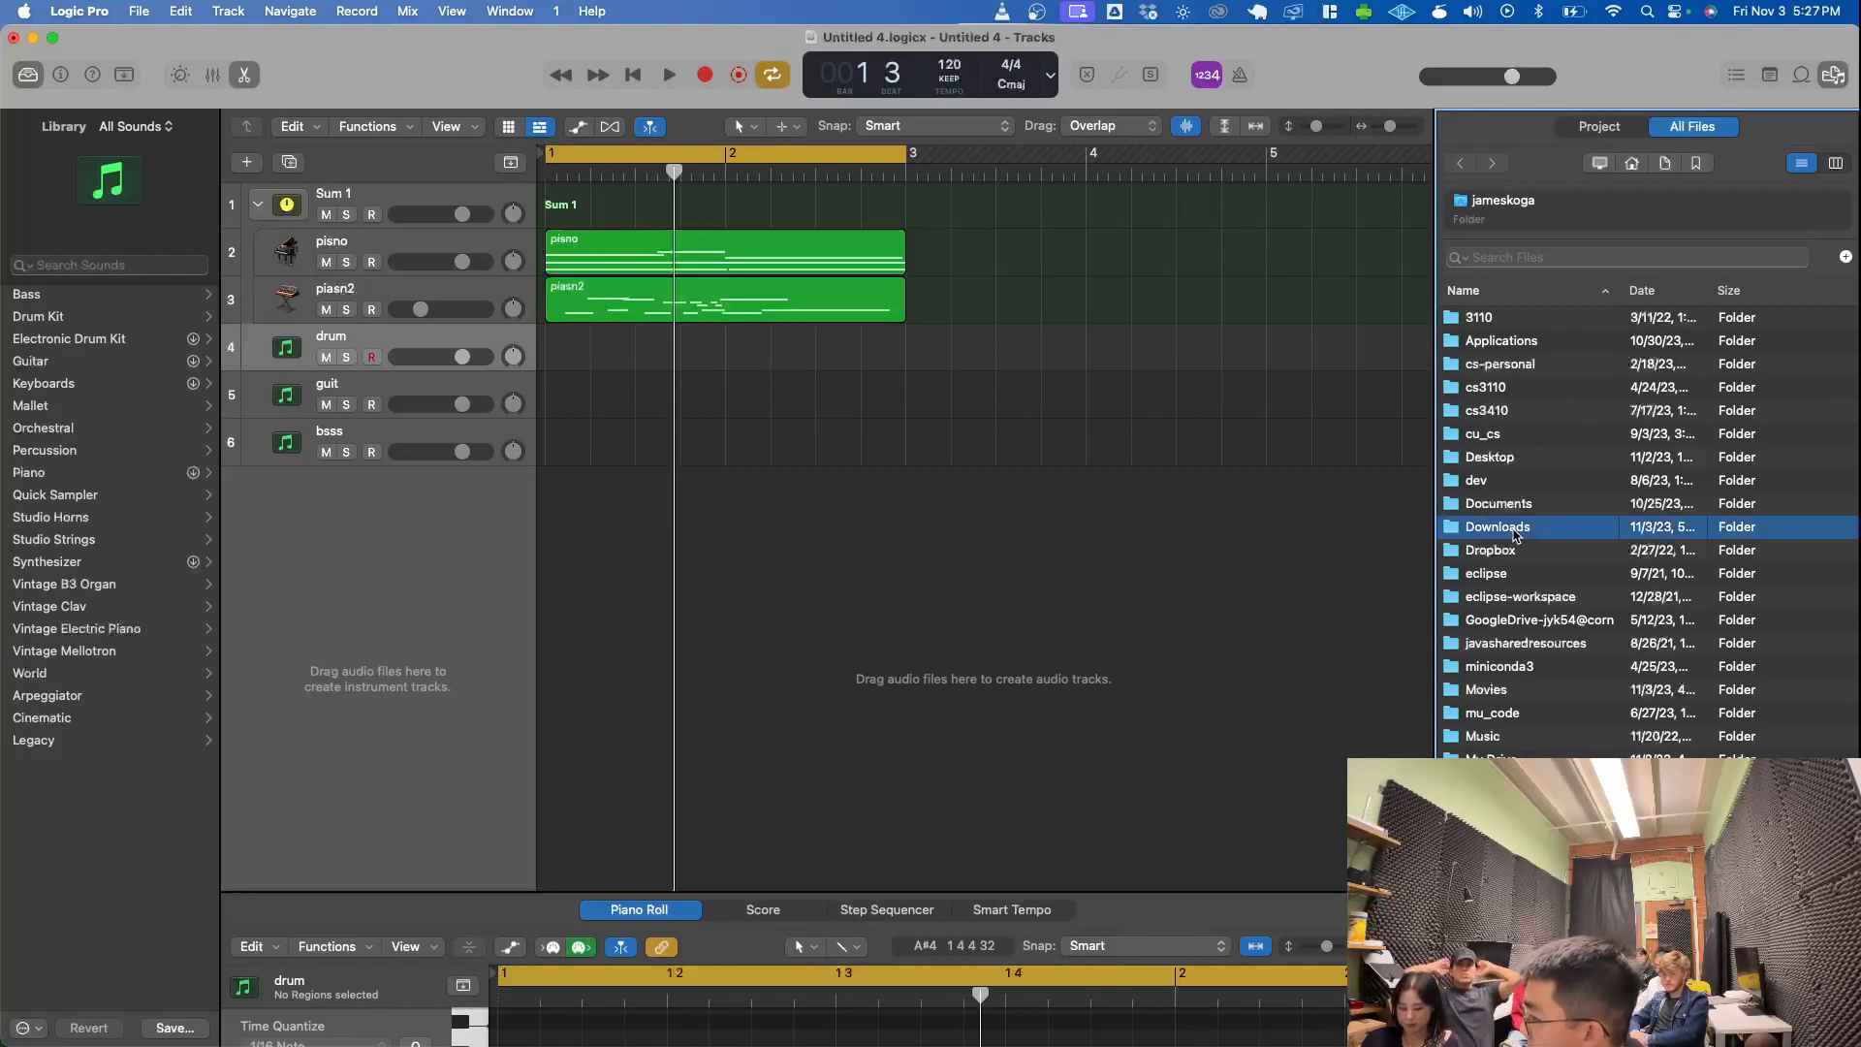
double_click(1517, 534)
- Search Downloads for "RODEO", open the RODEODRUMKIT folder and select its CLAPS folder
left_click(1484, 254)
type("RODEO")
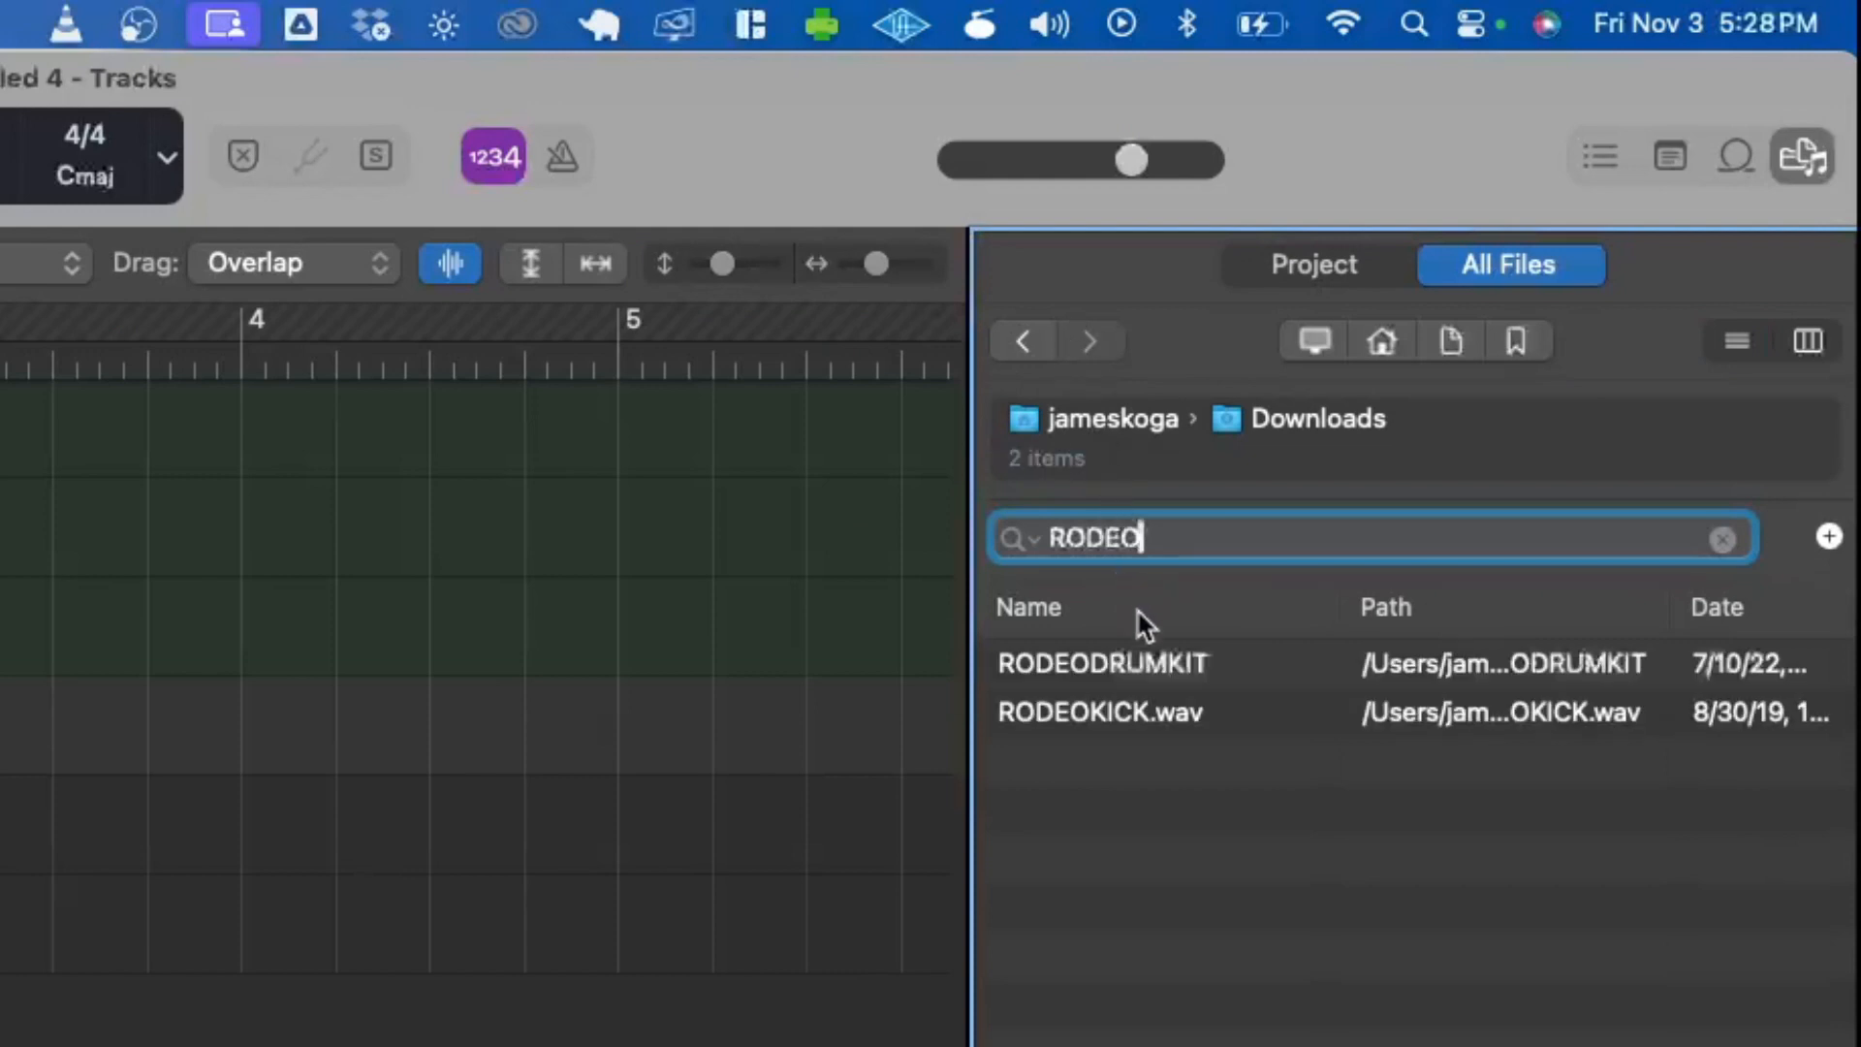
left_click(1169, 679)
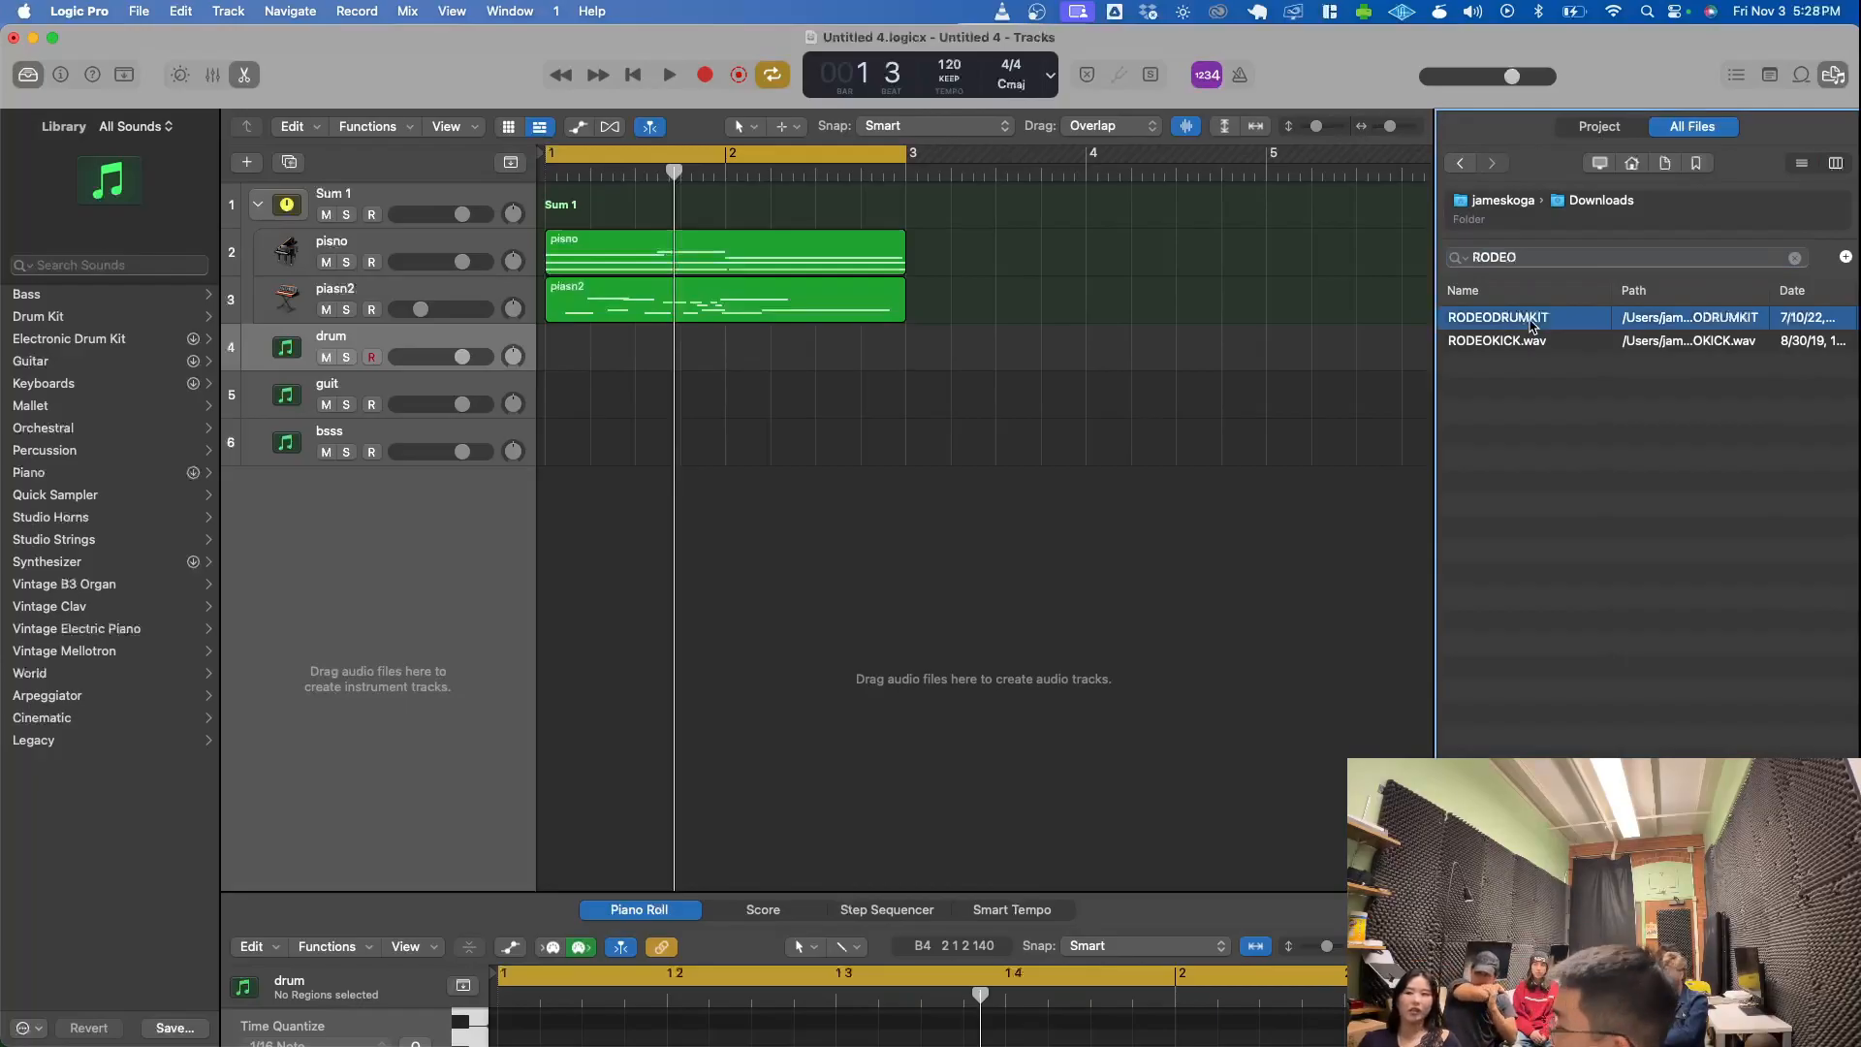
double_click(1531, 323)
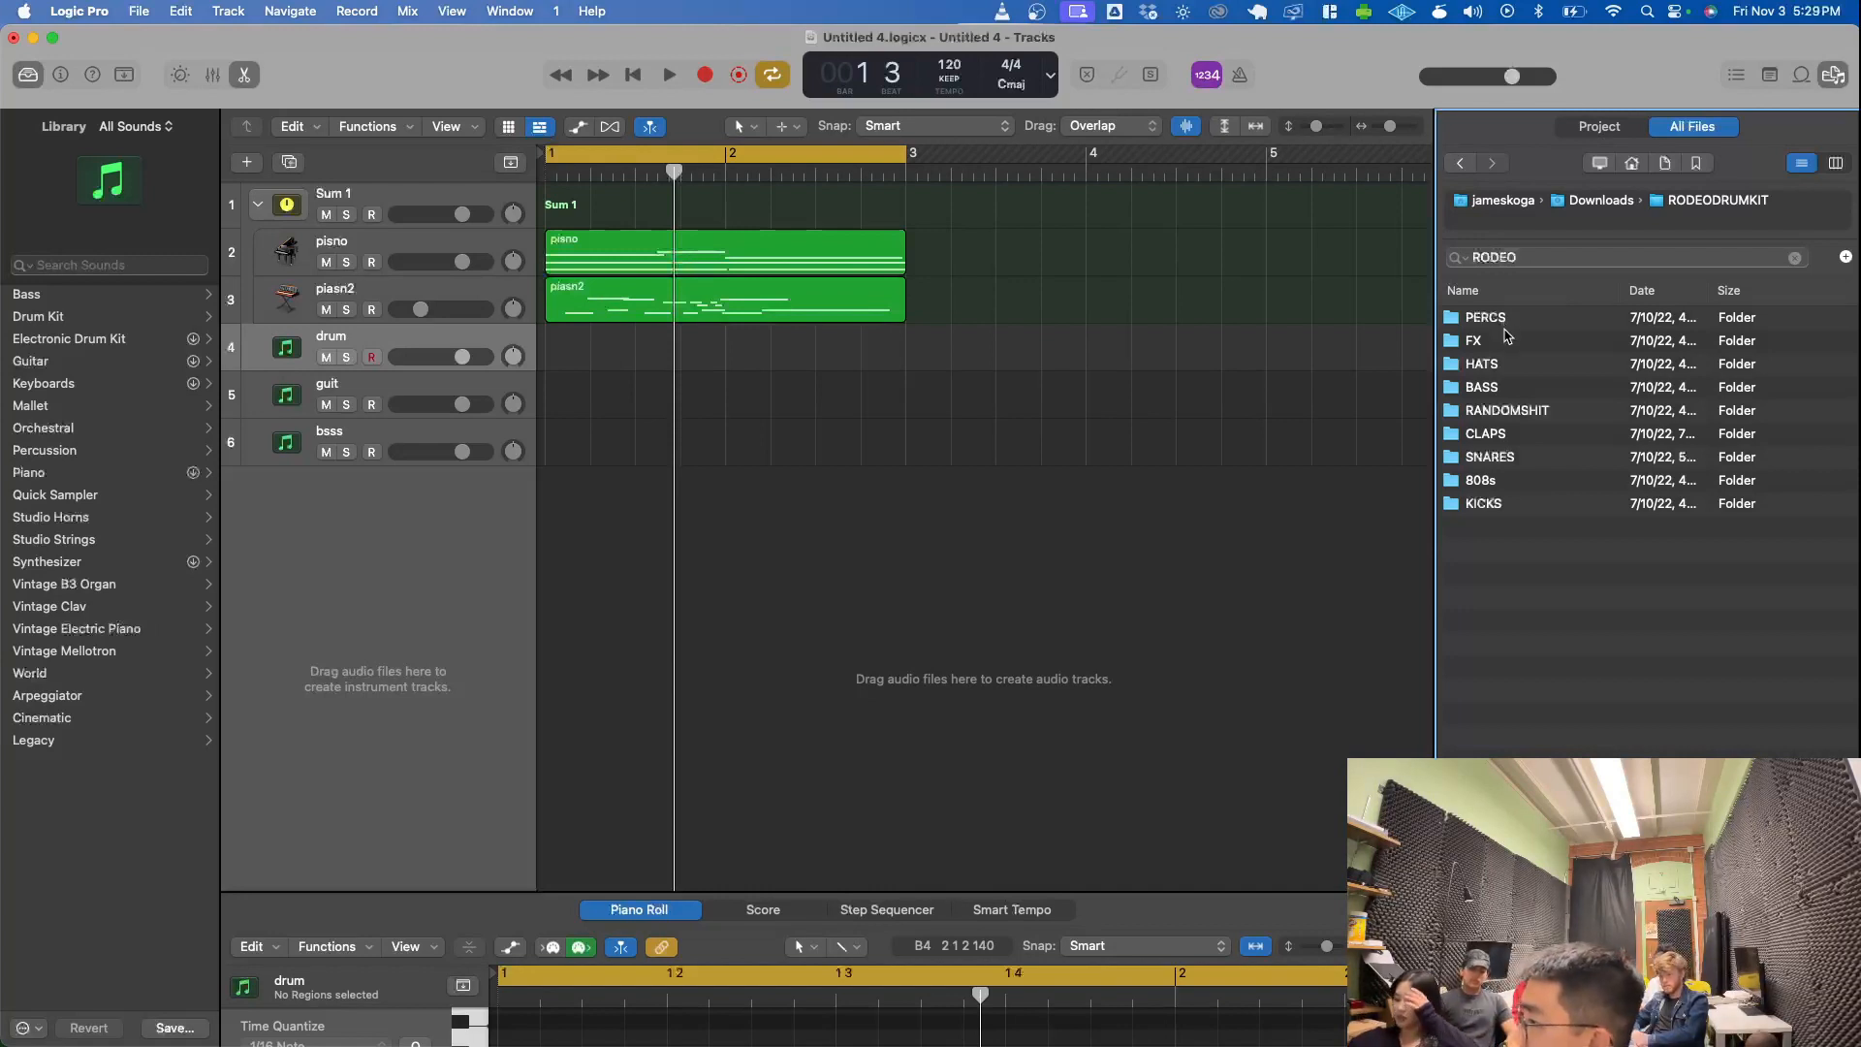
left_click(1492, 436)
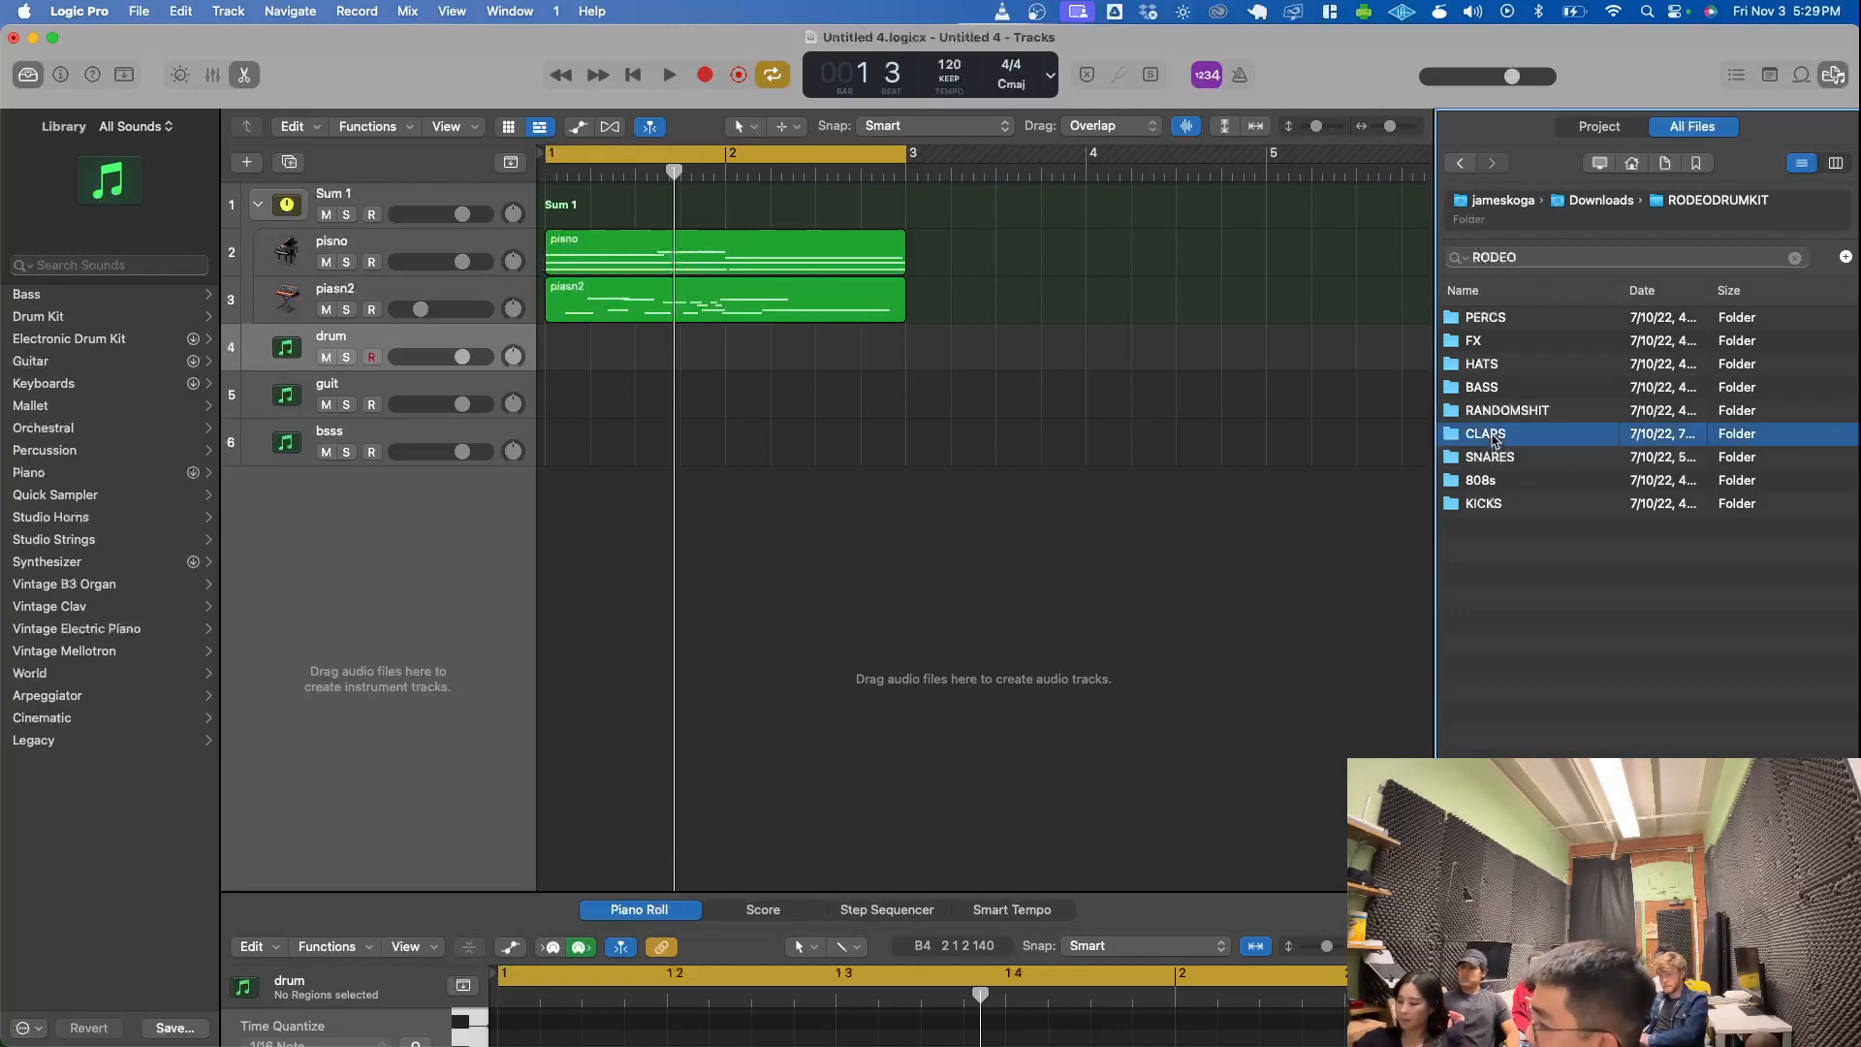
- Open the CLAPS folder and audition GREYCLAP.wav, 3500CLAP.wav and SKYFALLCLAP.wav
double_click(1493, 436)
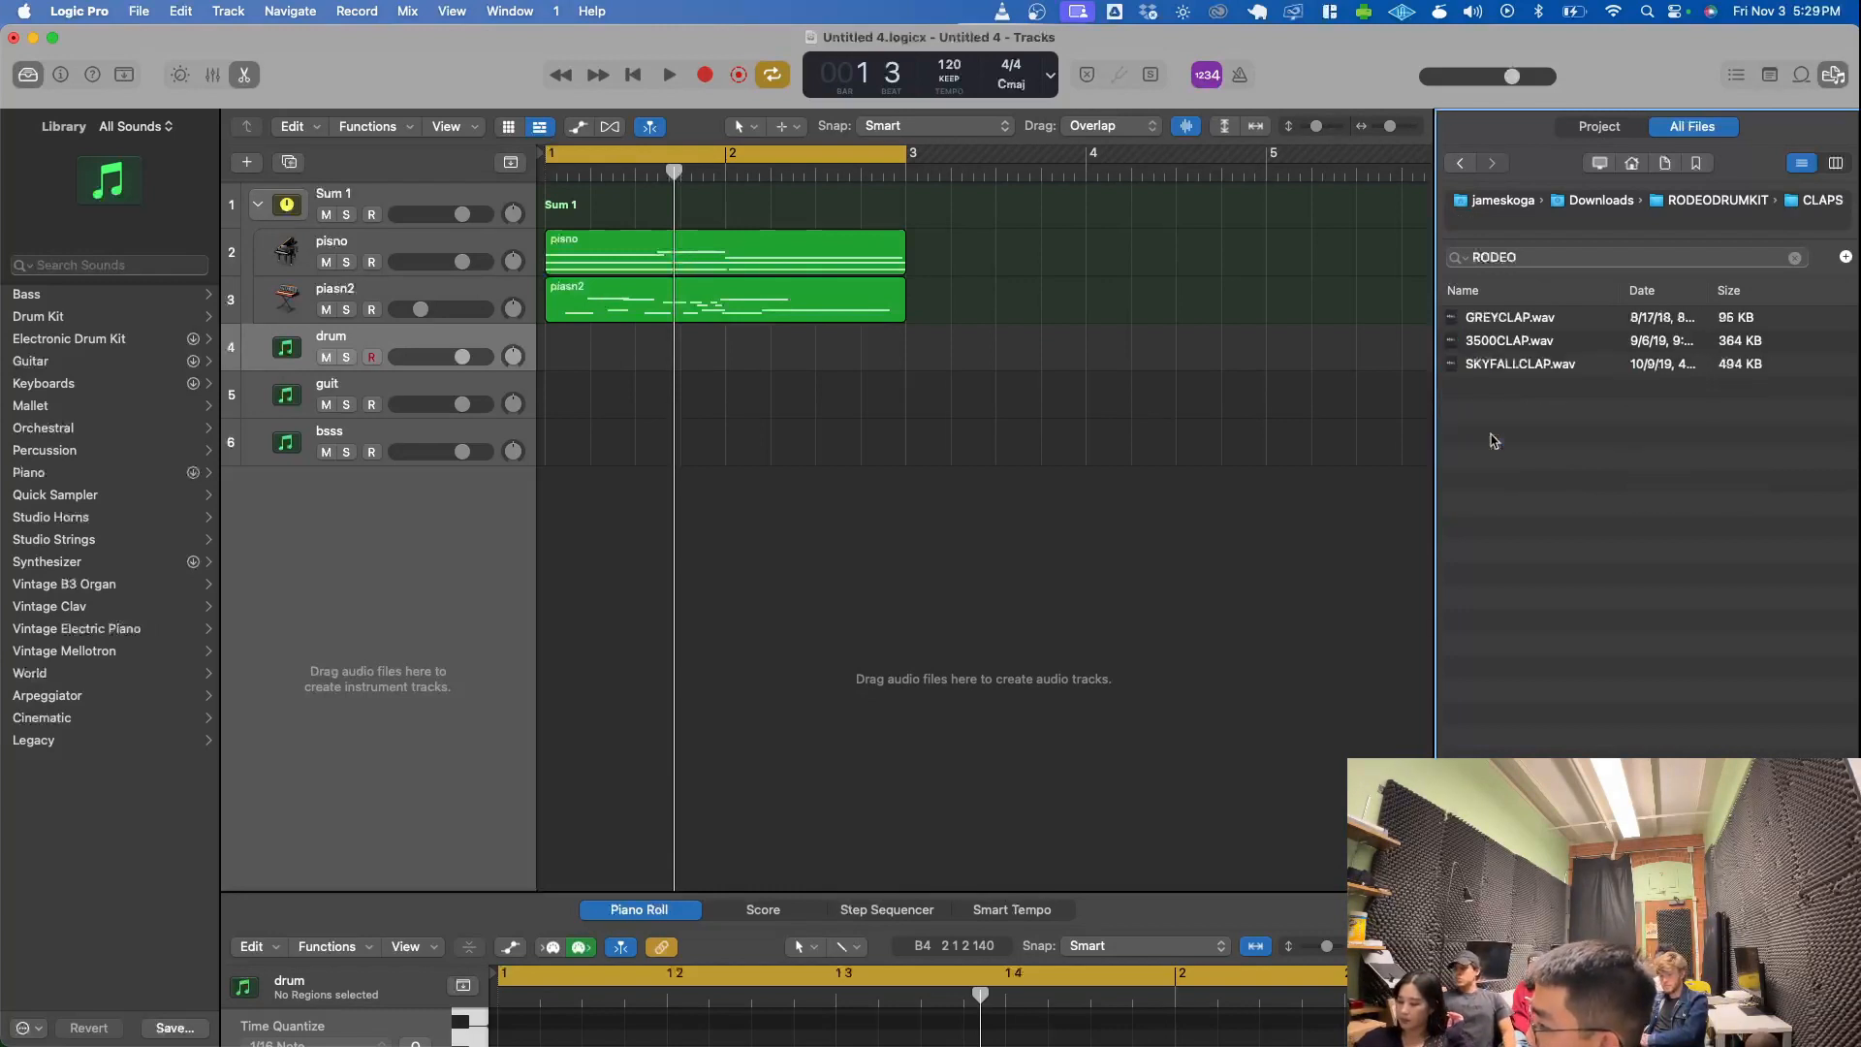
left_click(1535, 326)
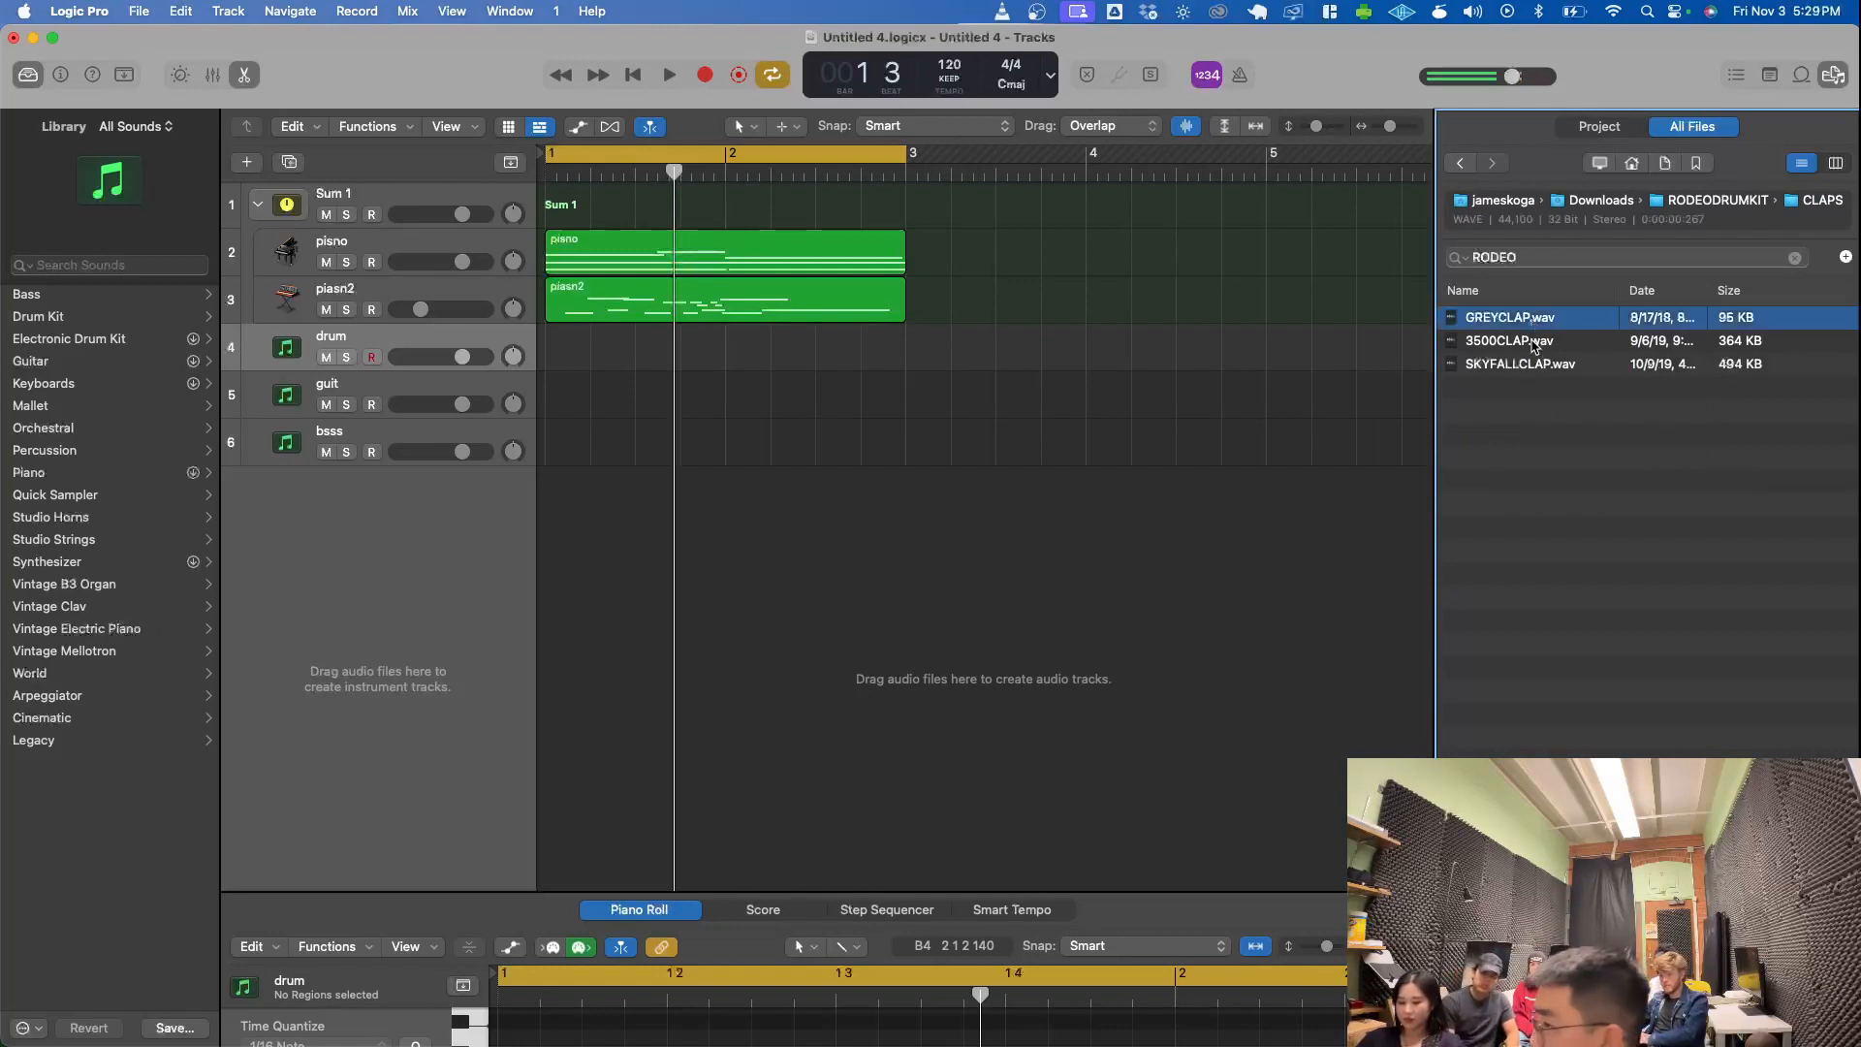
left_click(1537, 347)
left_click(1534, 365)
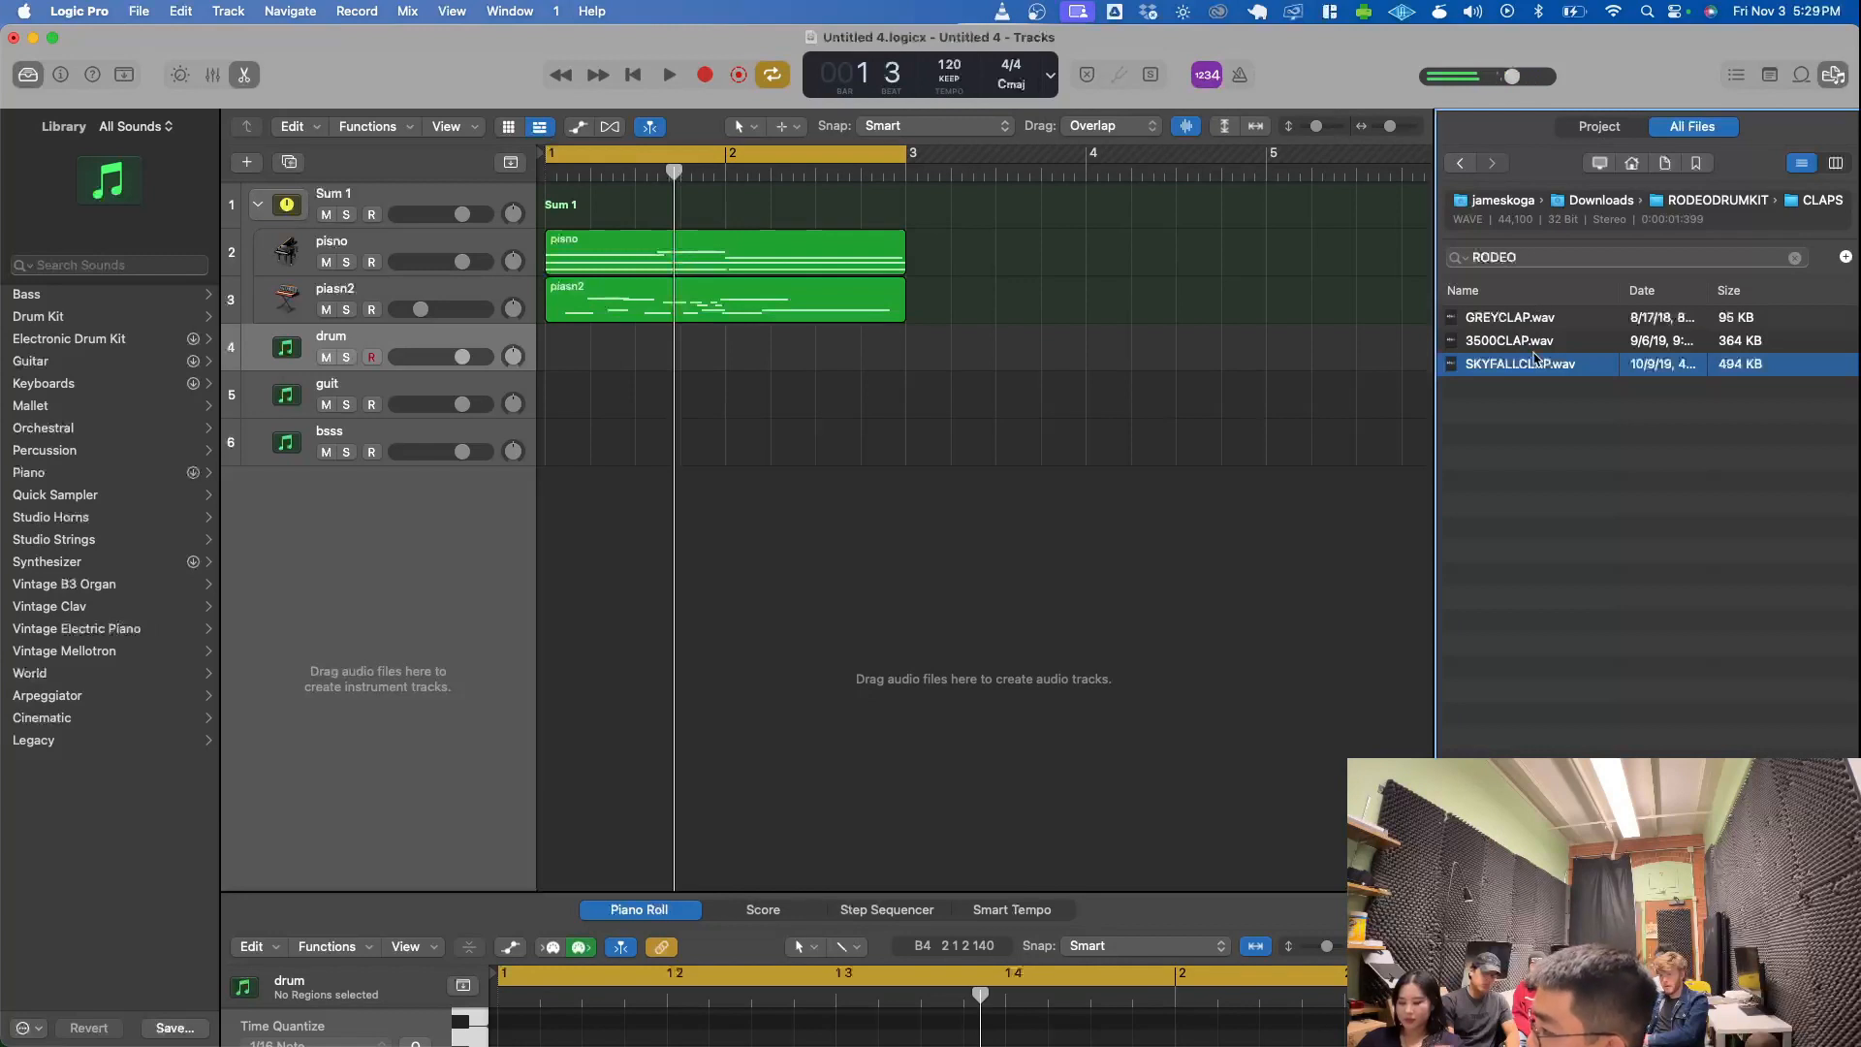
- Add SKYFALLCLAP.wav to the arrangement as a new audio track below bsss, starting at bar 1
mouse_move(1523, 366)
left_mouse_down()
mouse_move(1384, 415)
mouse_move(1535, 374)
left_mouse_up()
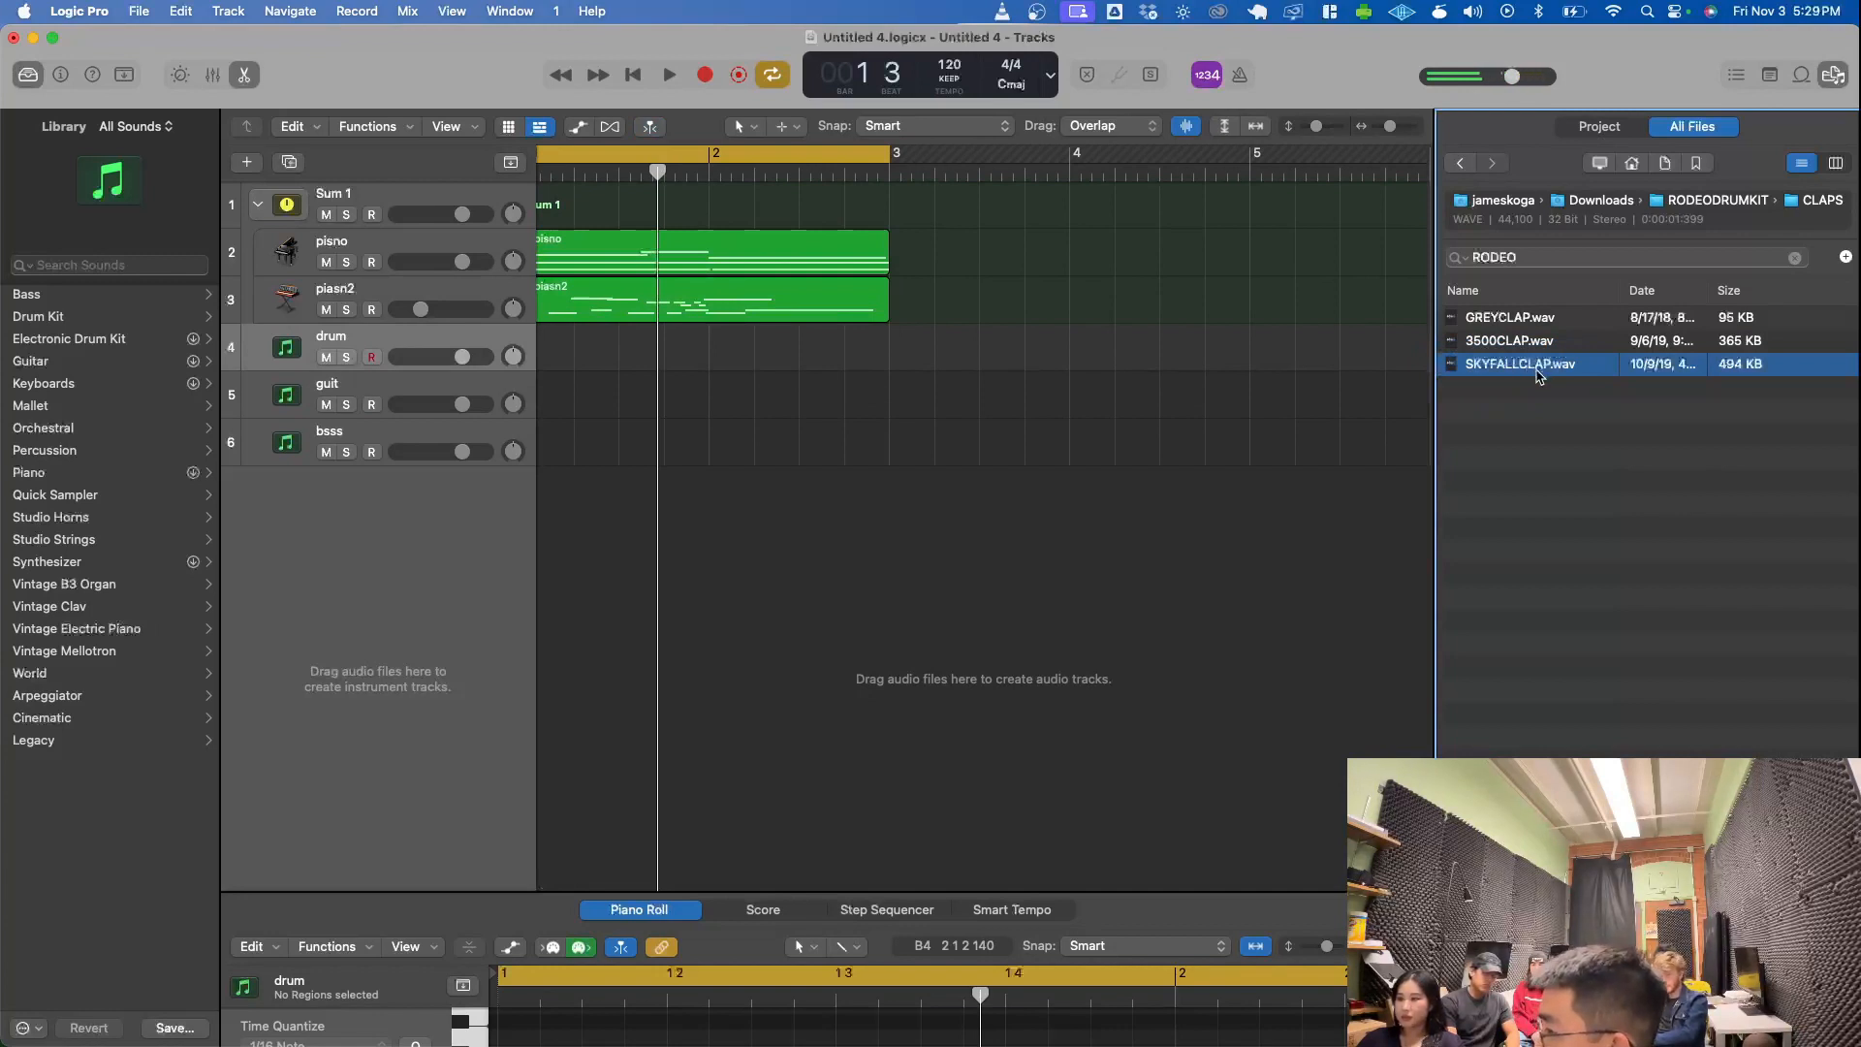
left_click_drag(1537, 376, 1134, 496)
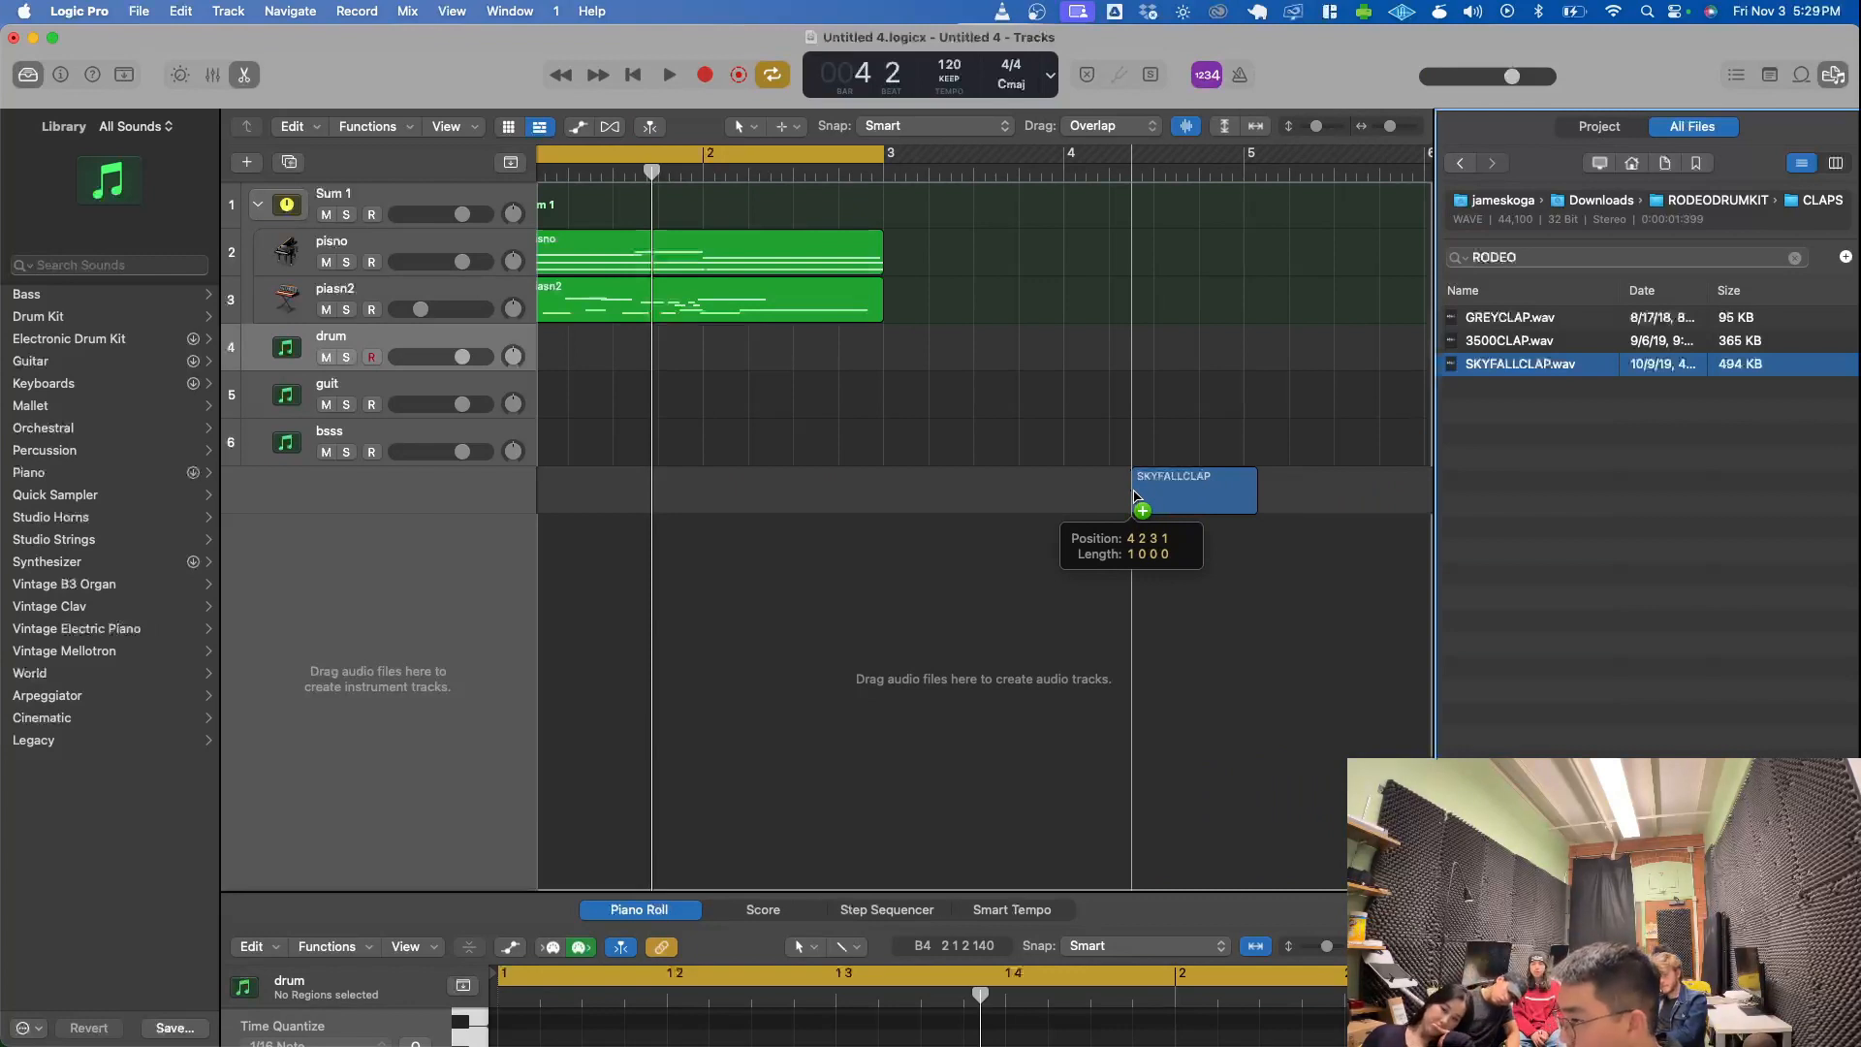
left_click_drag(1134, 496, 543, 485)
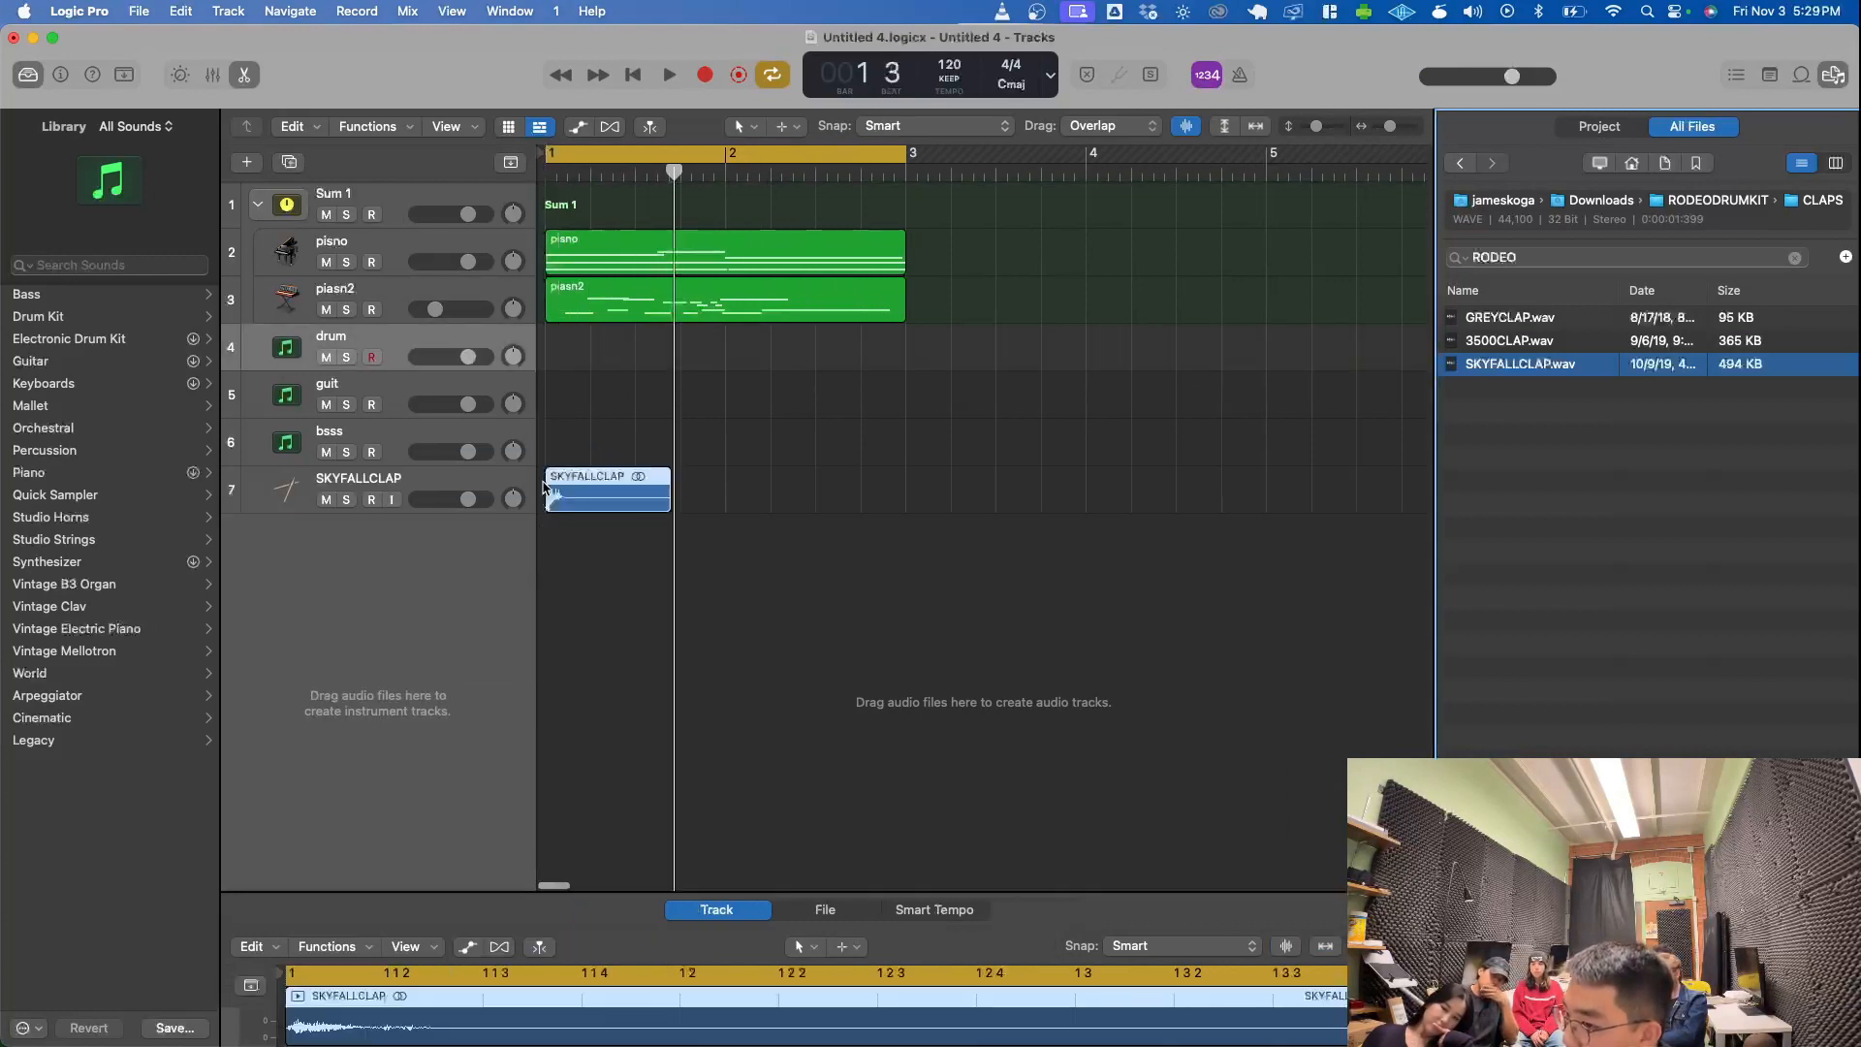
scroll(651, 530, "up", 10)
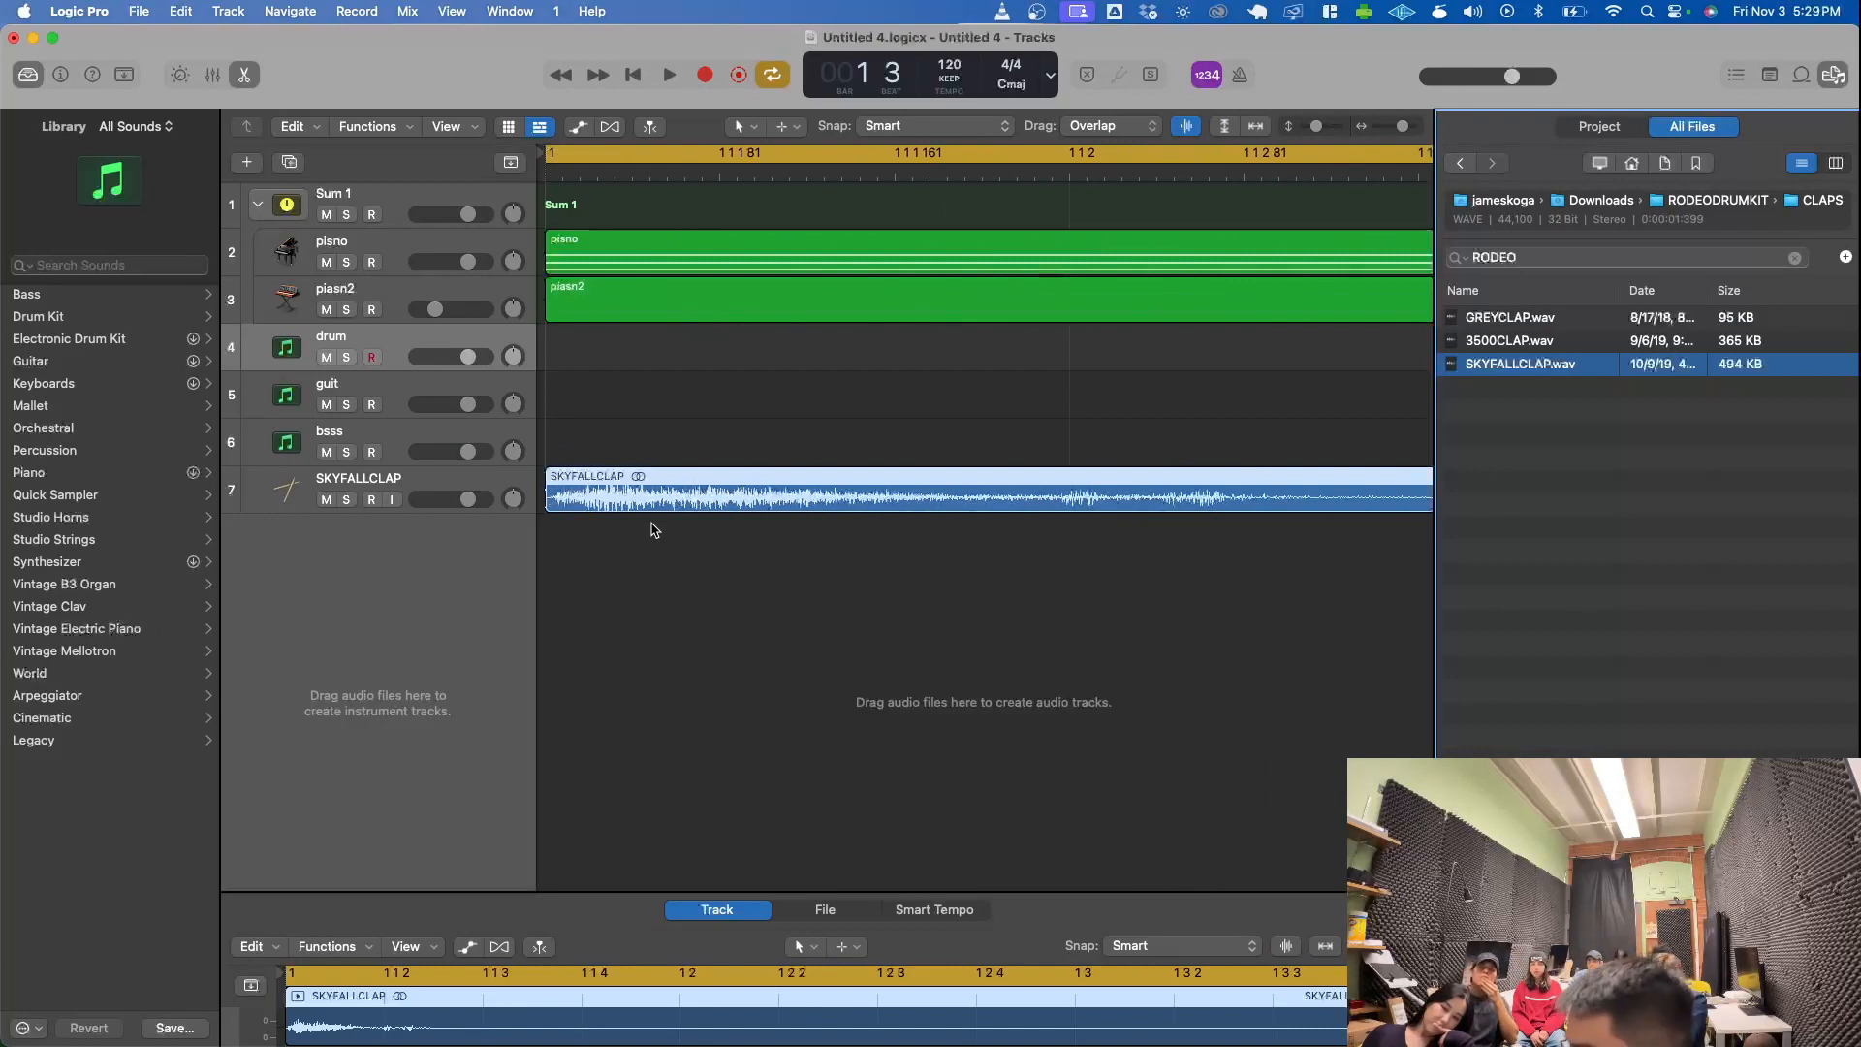
scroll(688, 521, "down", 3)
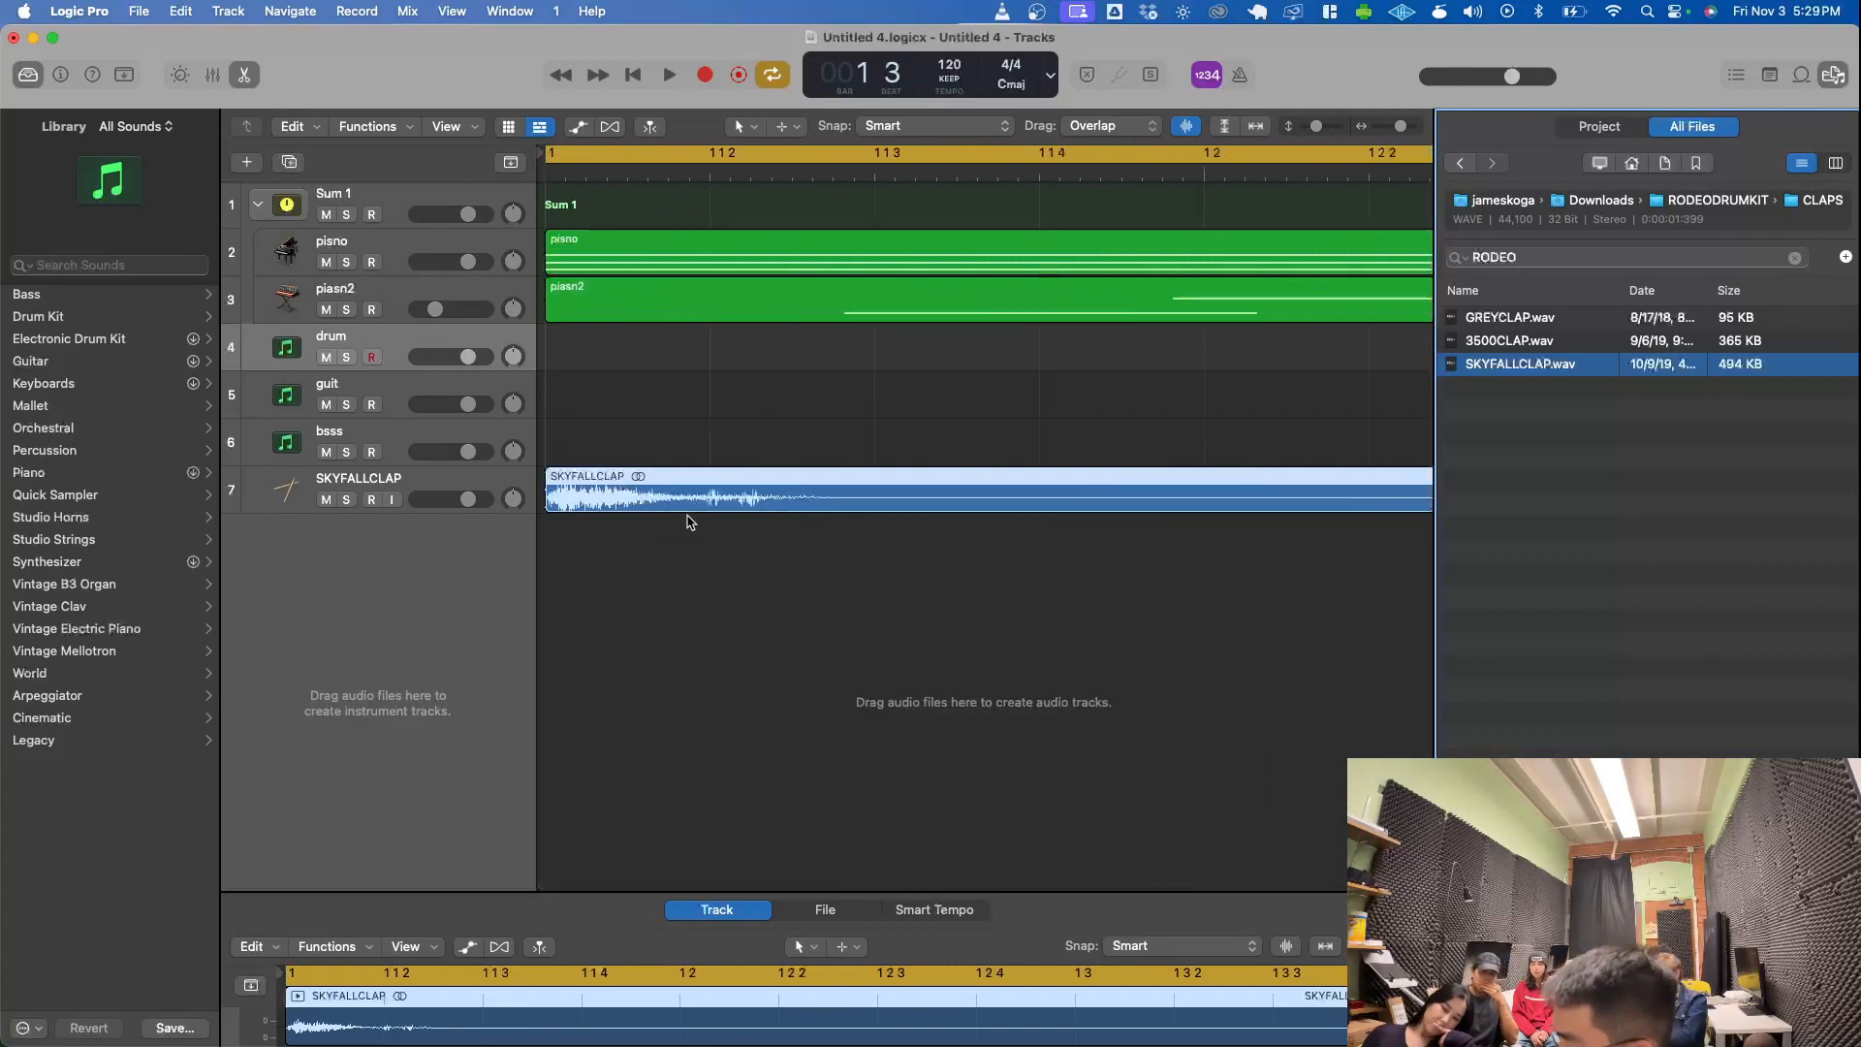
scroll(721, 524, "down", 3)
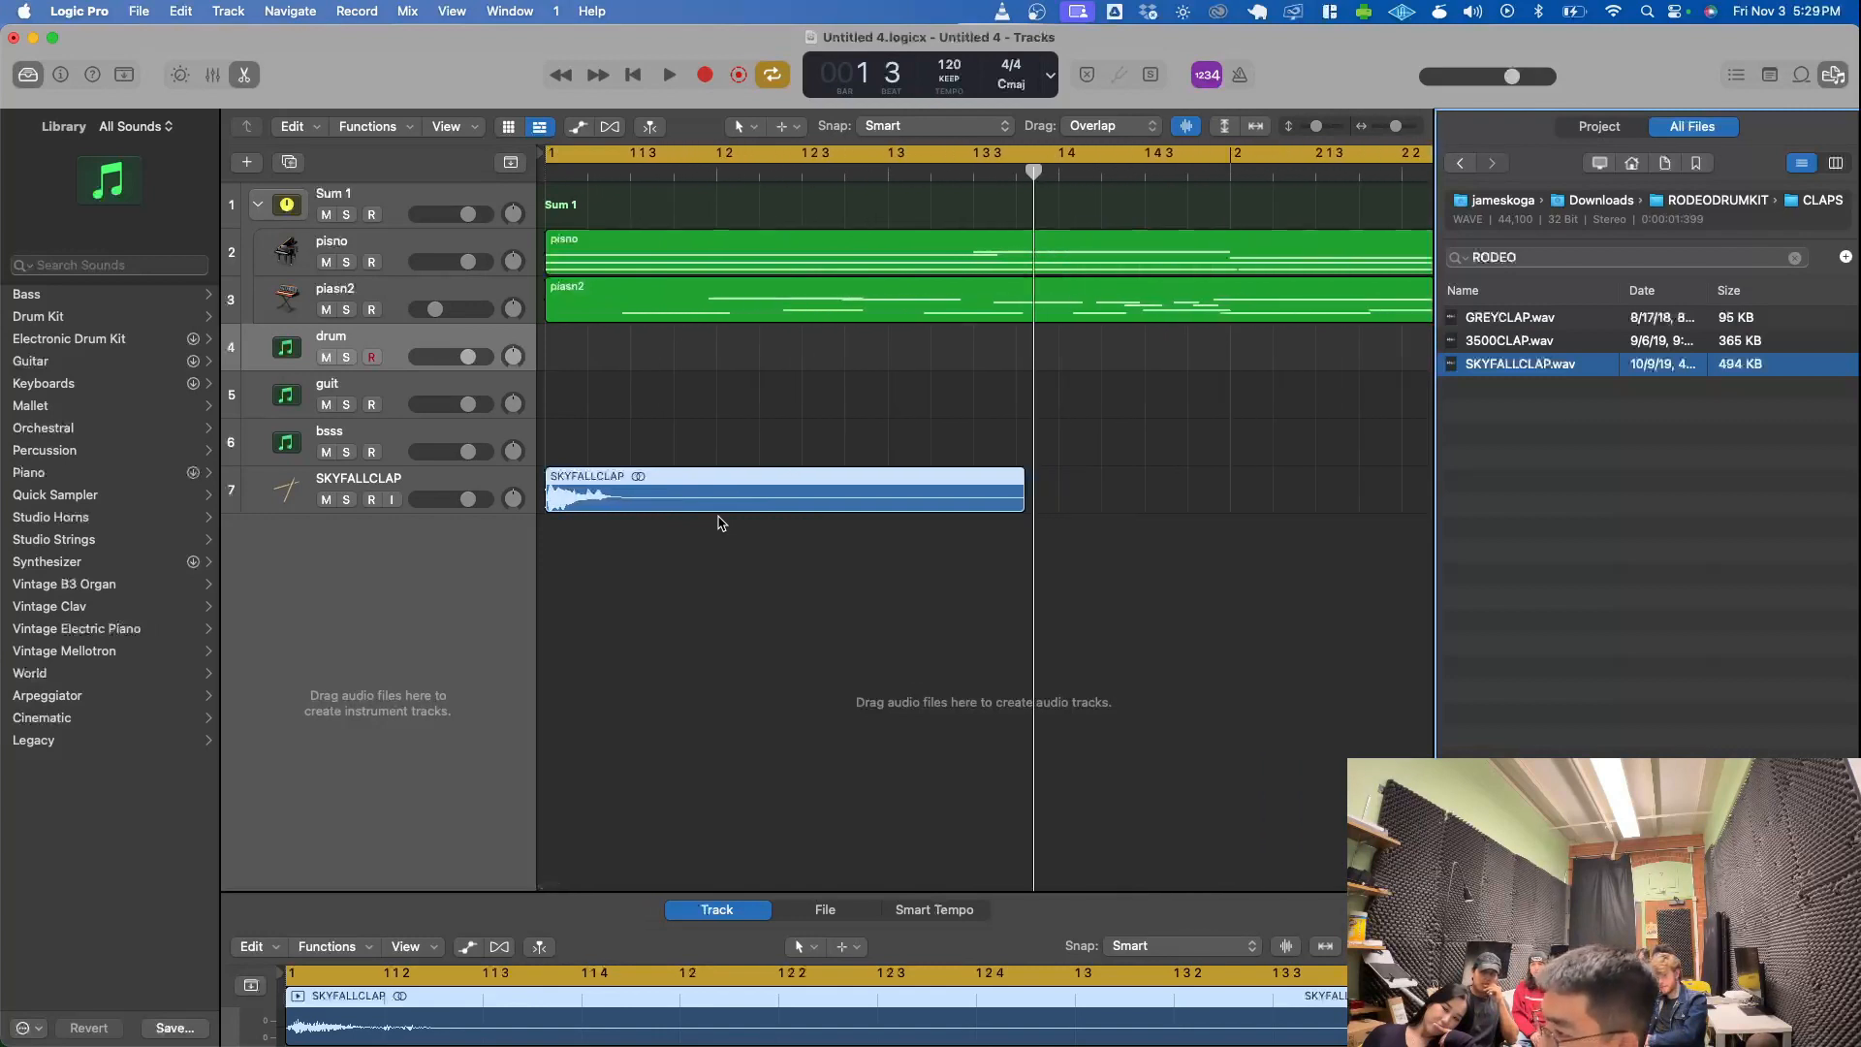
scroll(725, 524, "down", 3)
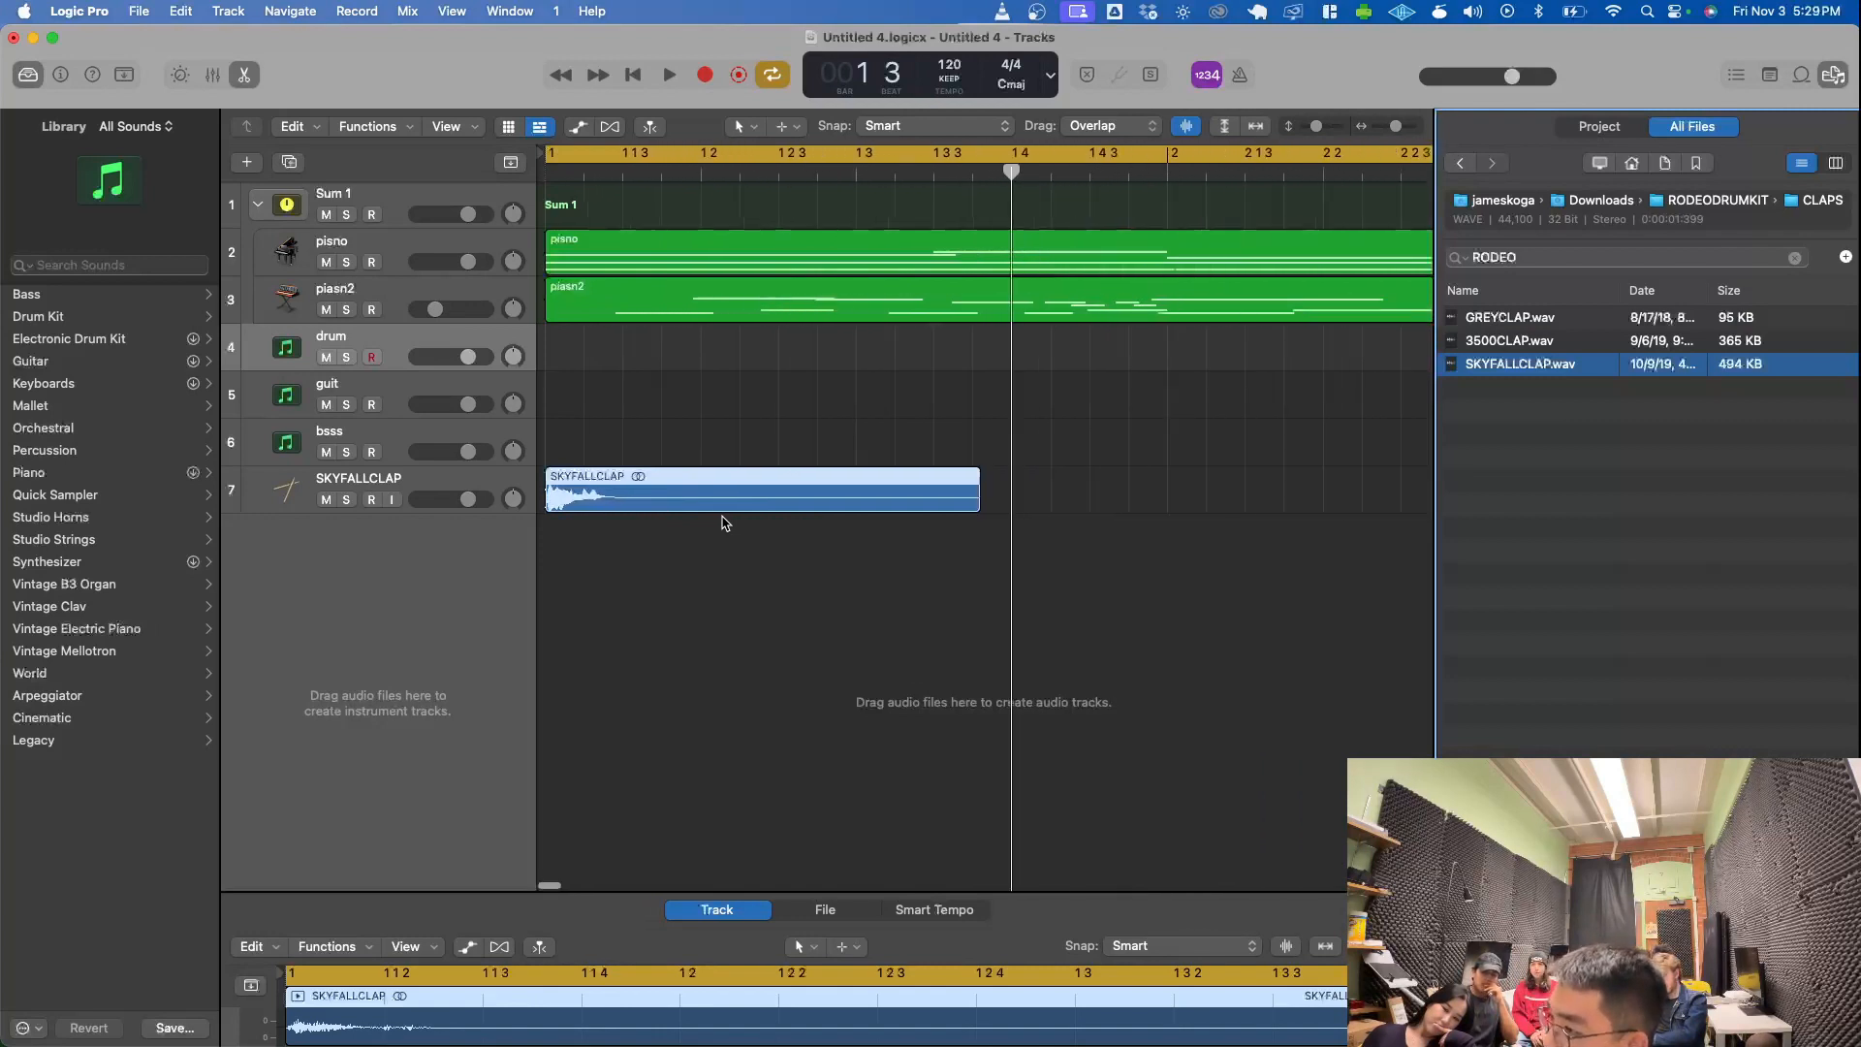
- Play the loop, move the SKYFALLCLAP region to beat 2 of bar 1, and play it again to check the timing
key("space")
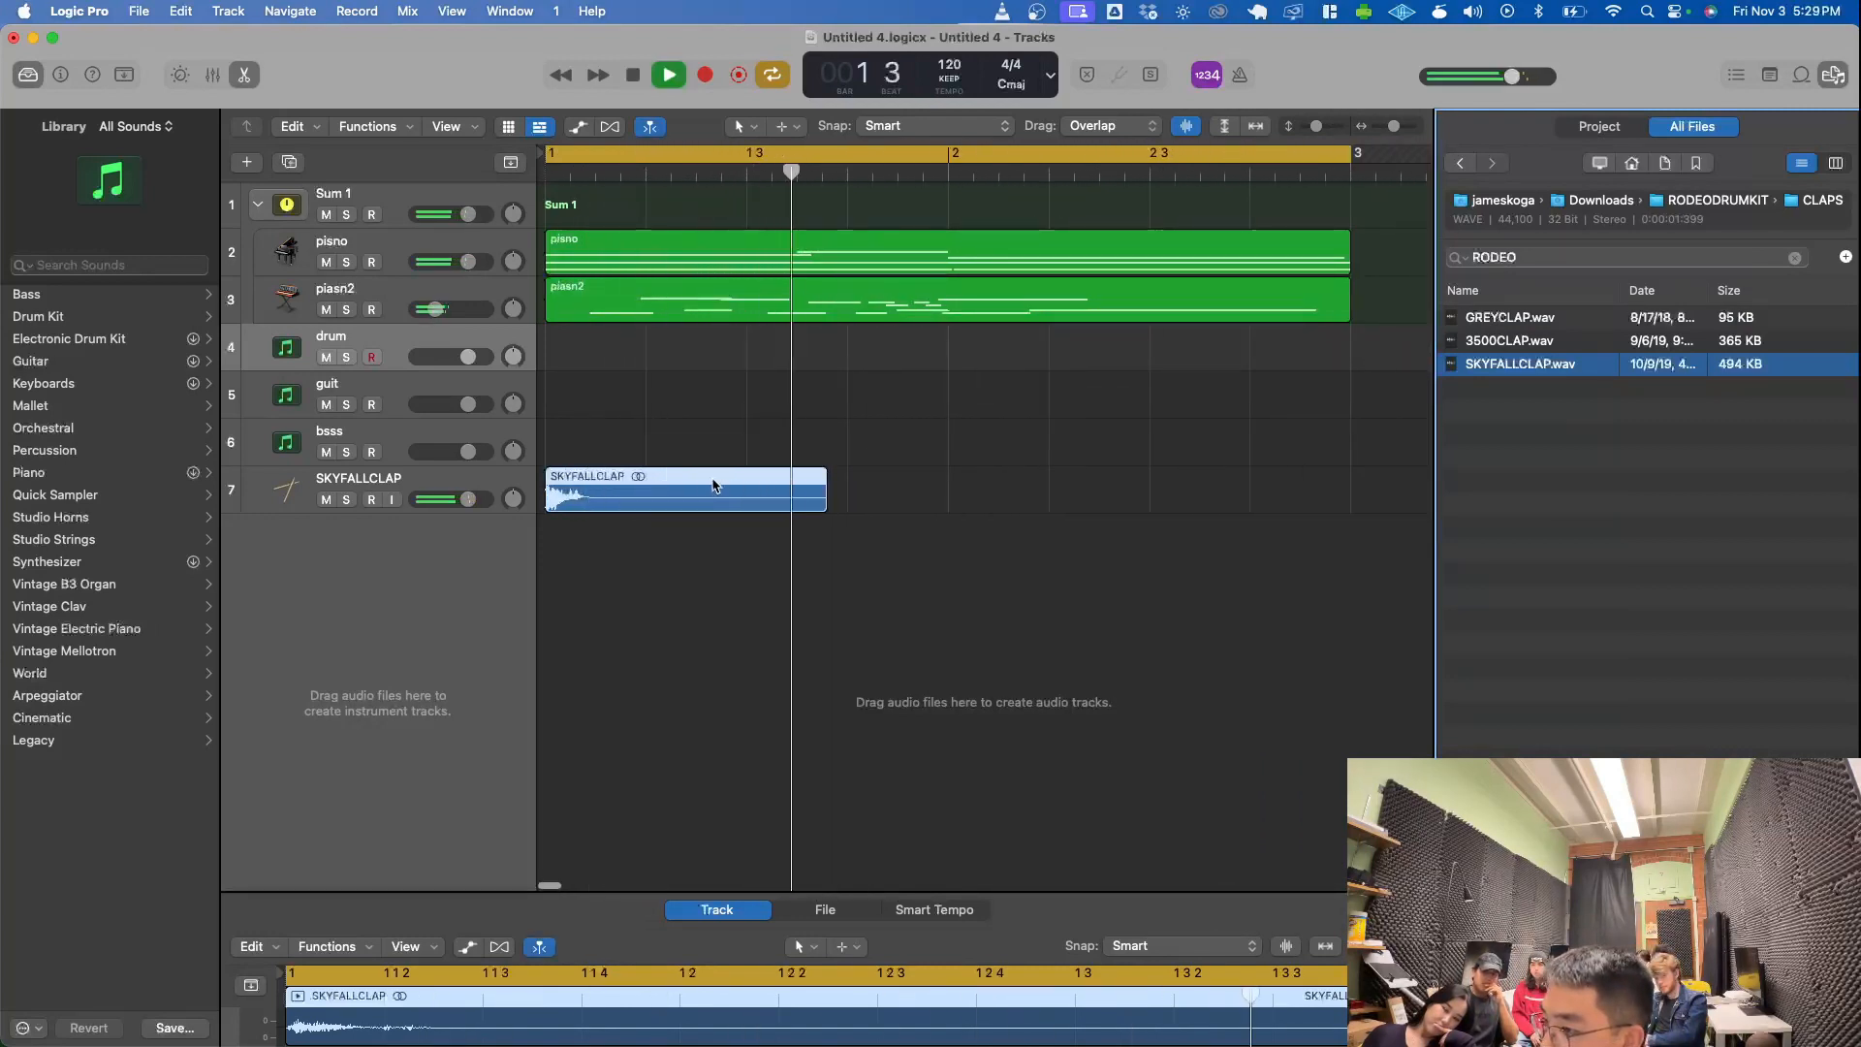
key("space")
left_click(600, 494)
left_click_drag(600, 495, 707, 493)
key("space")
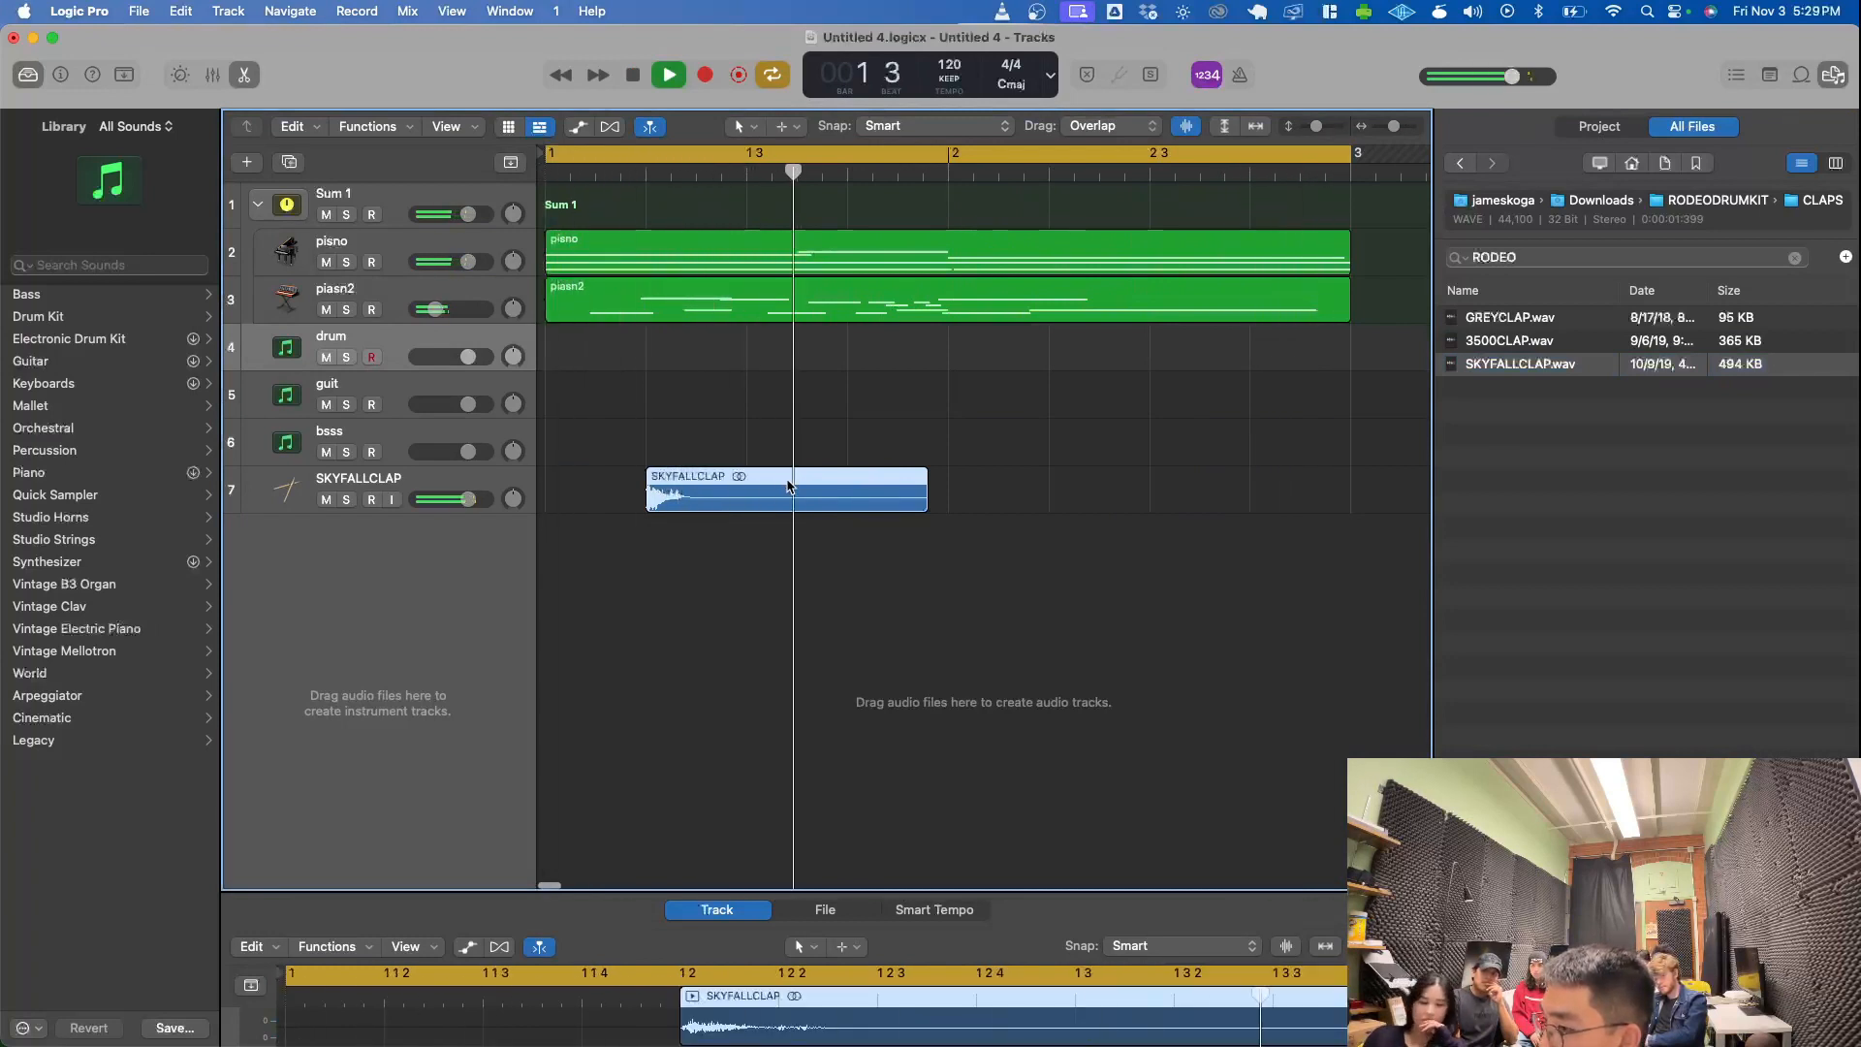
key("space")
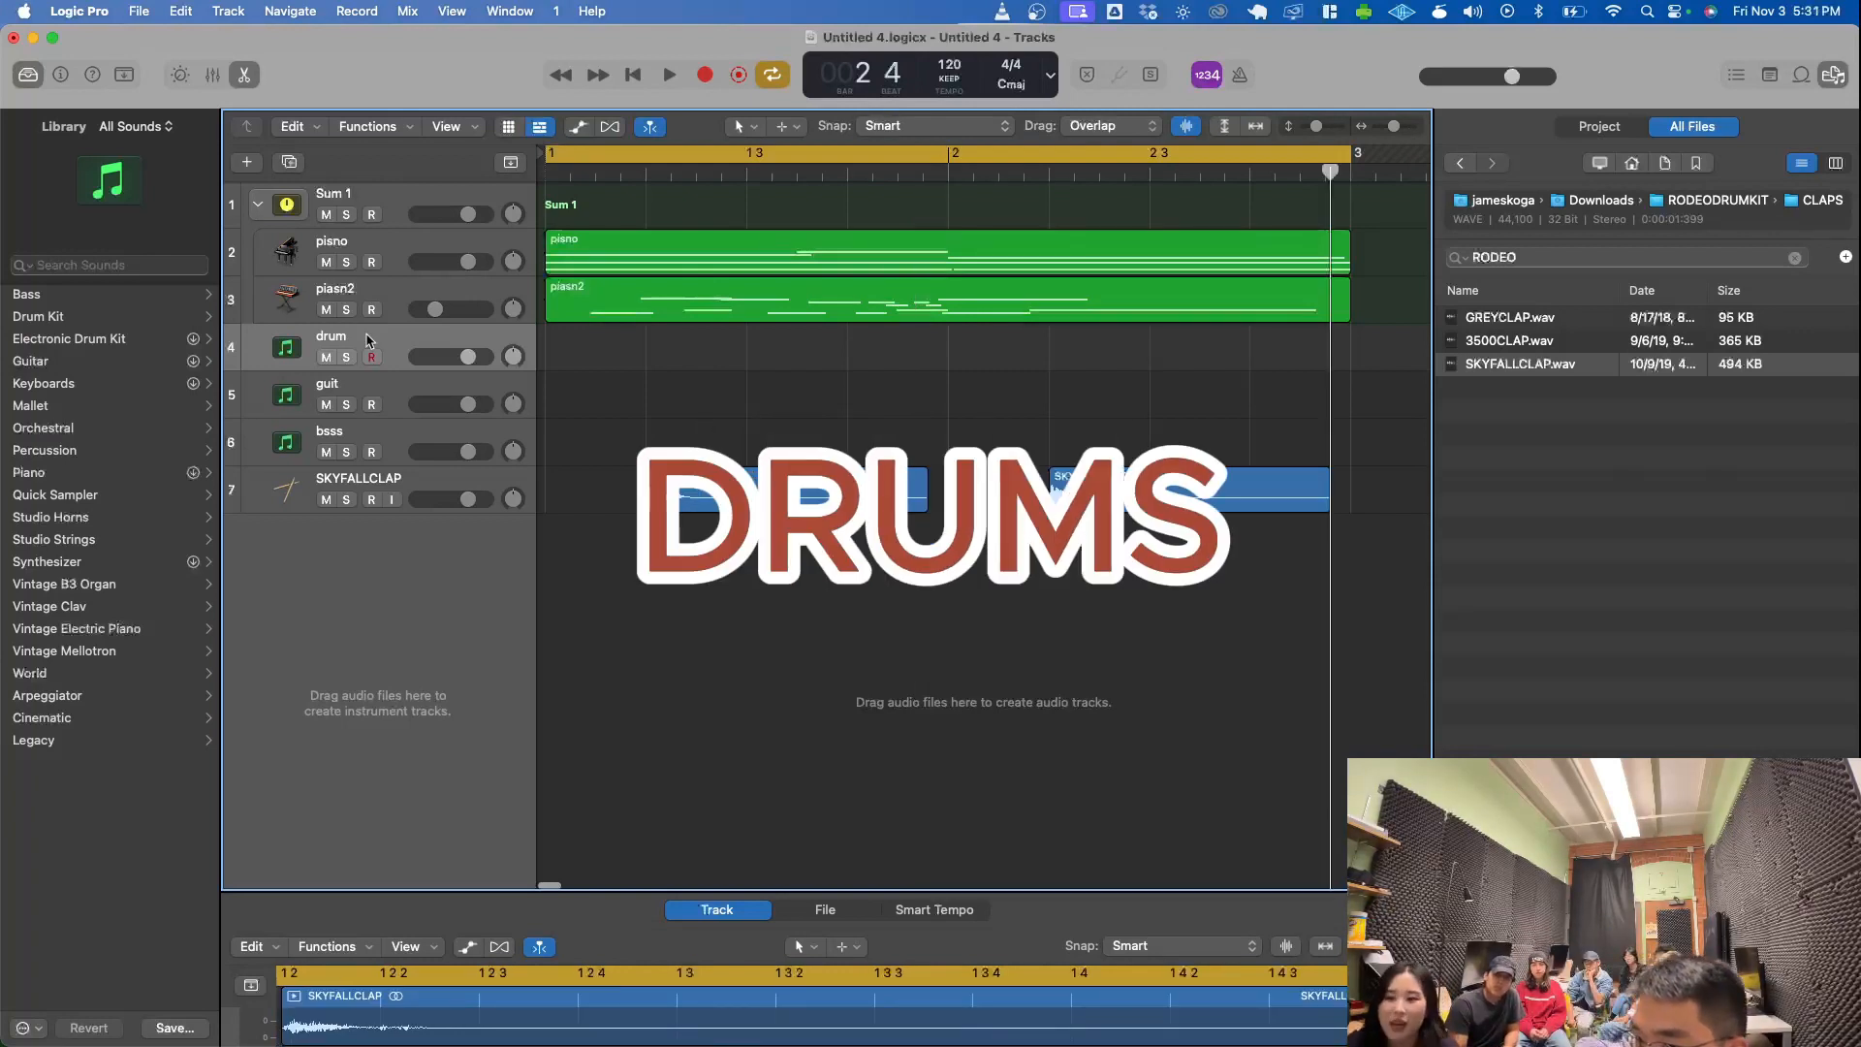
- Load the Liverpool drum kit on the drum track and audition it with Musical Typing and the toms in Drum Kit Designer
left_click(87, 318)
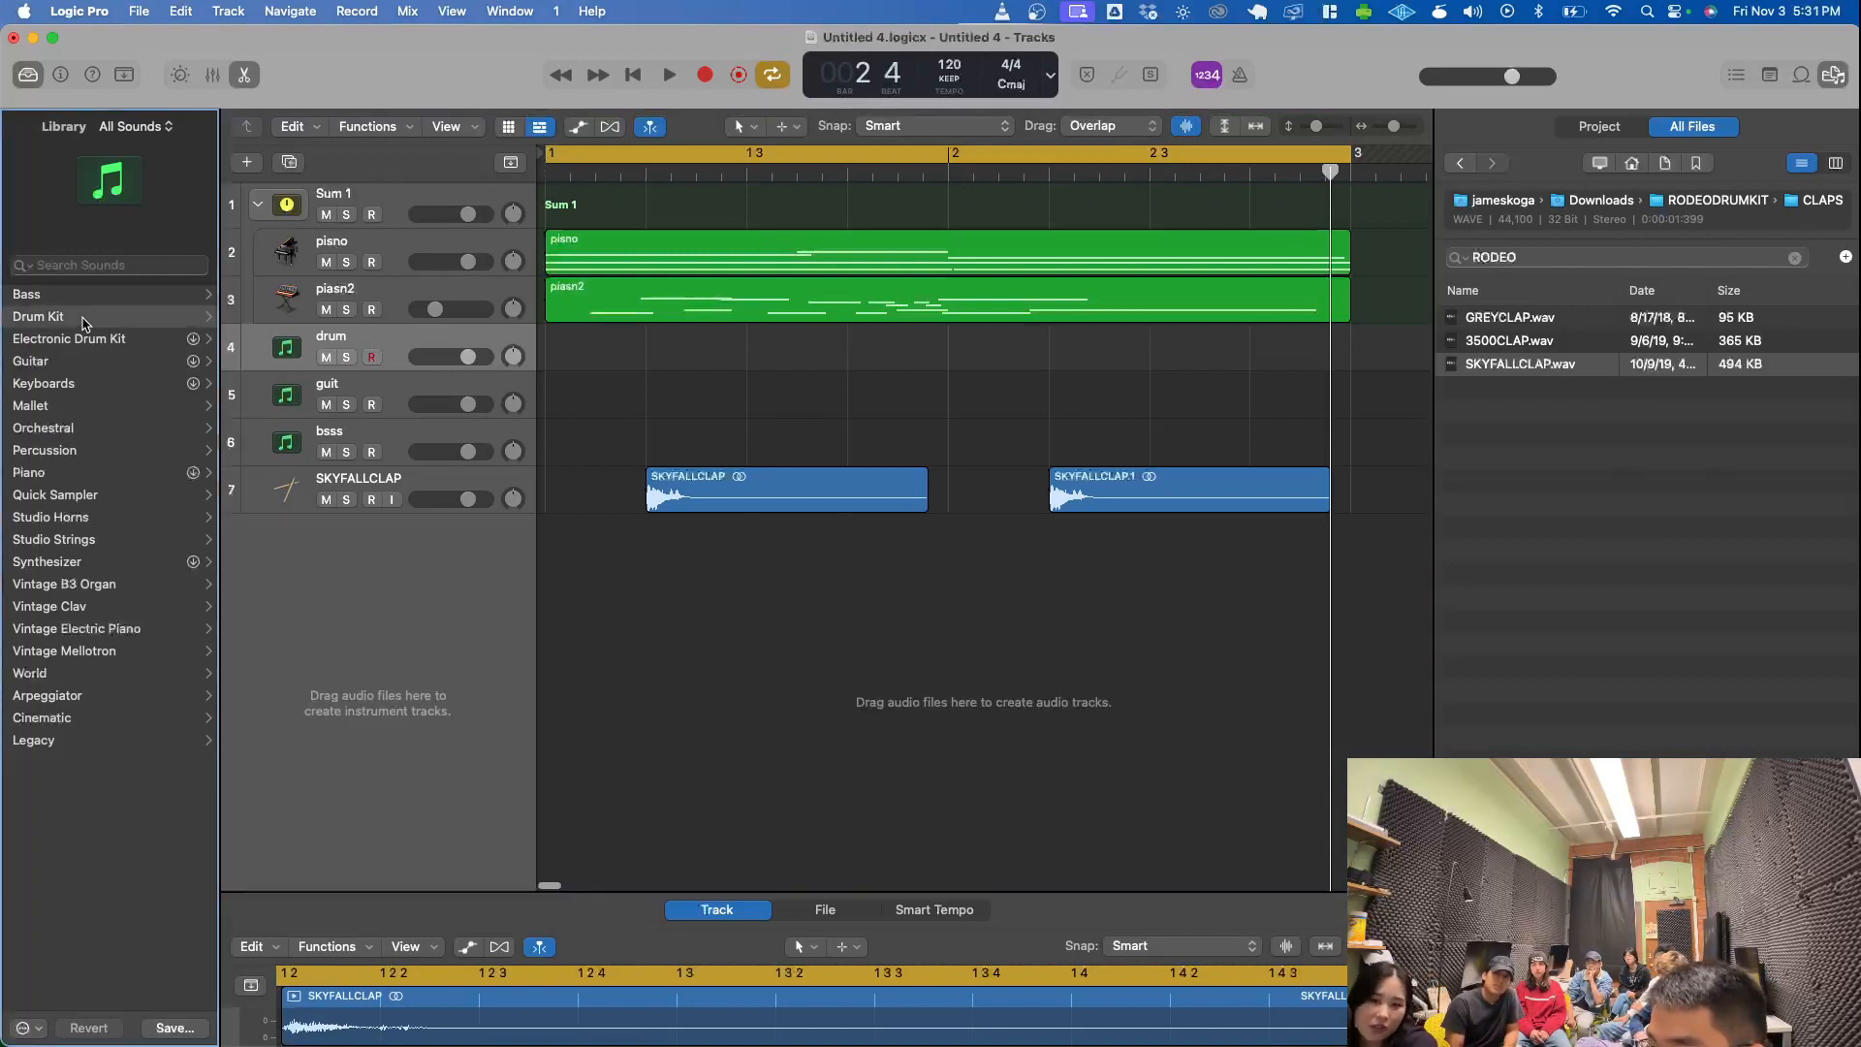
left_click(118, 454)
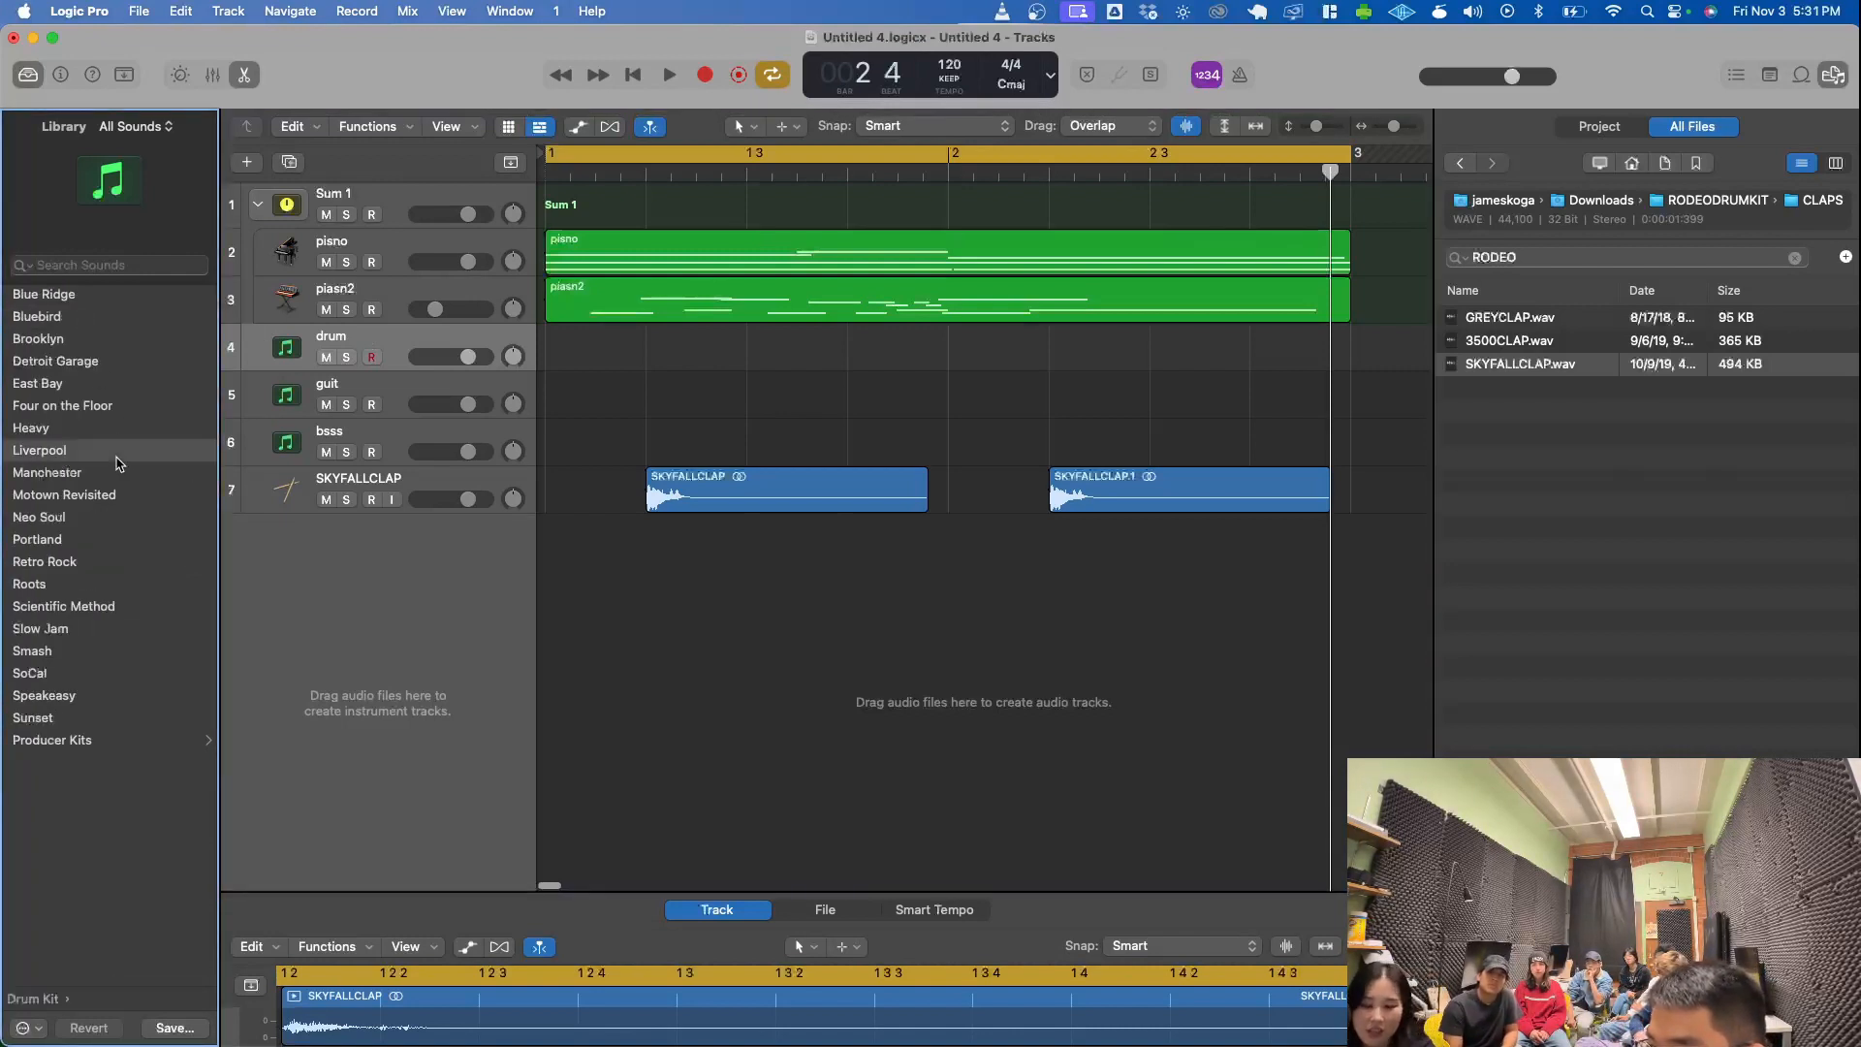
key("super+k")
key("a")
key("z")
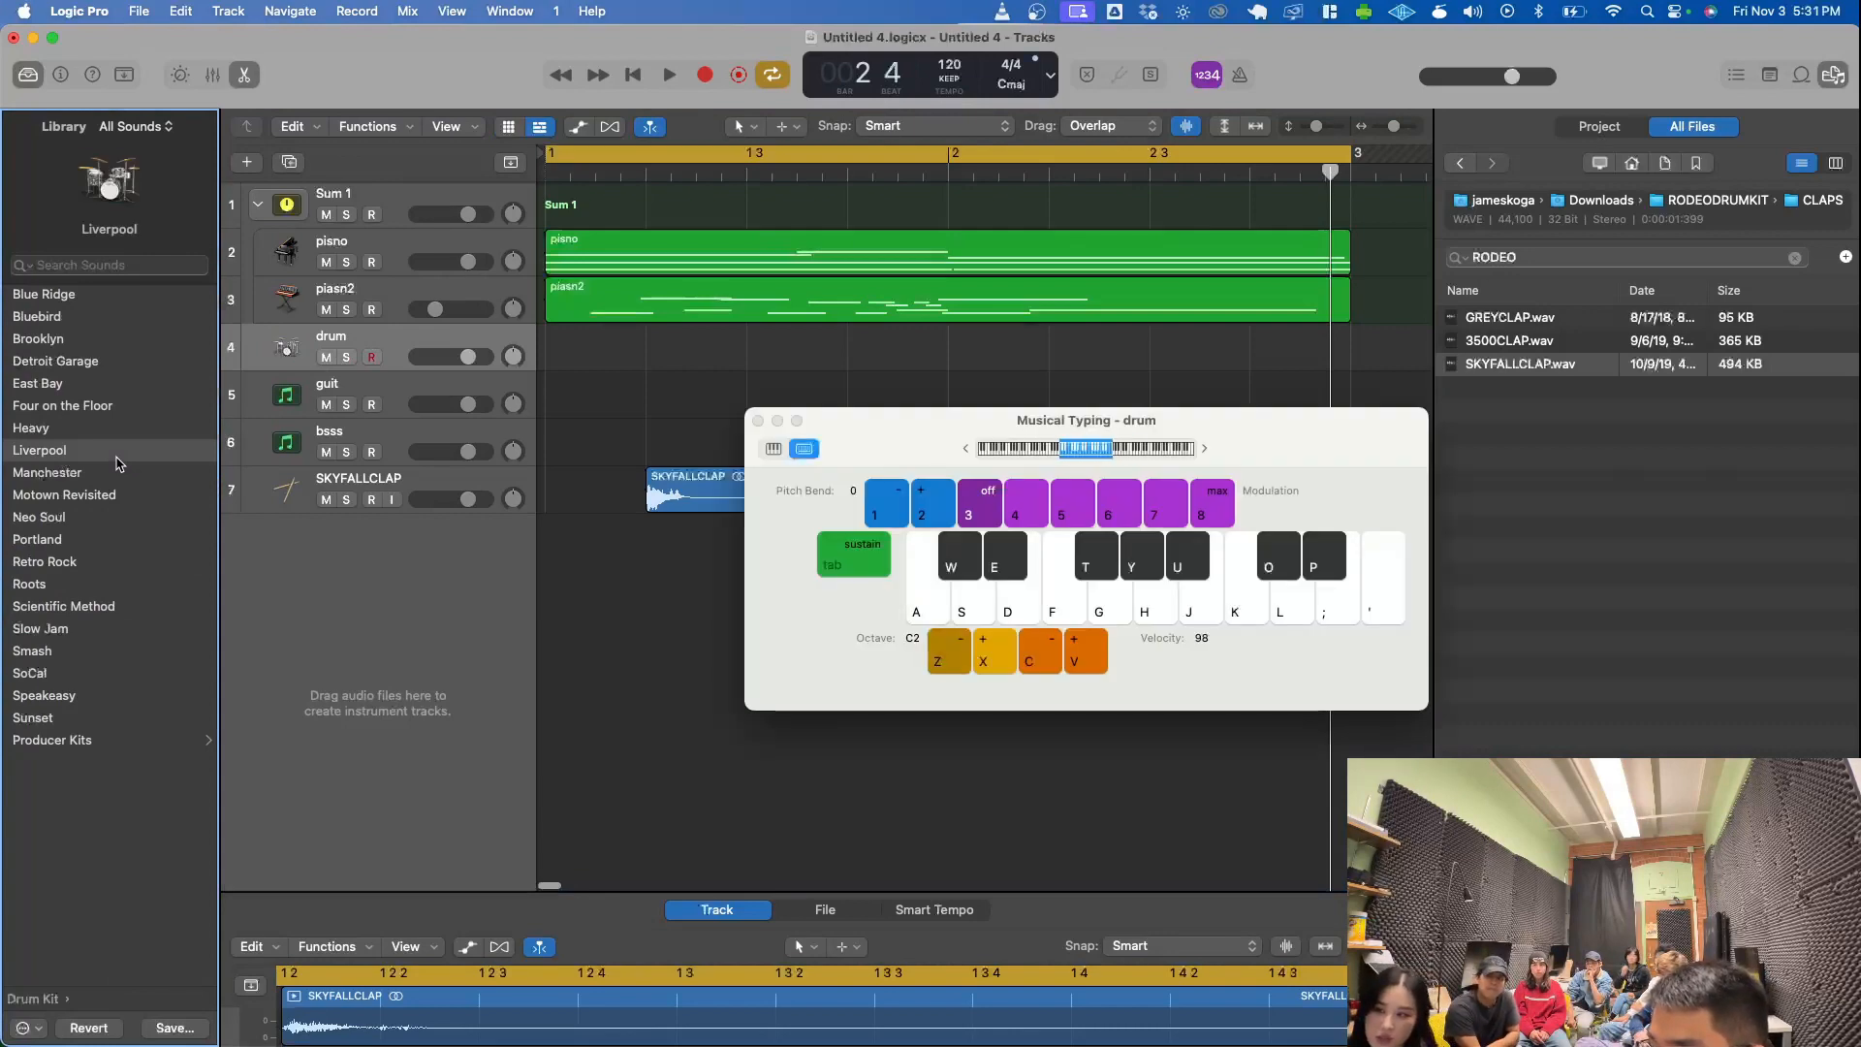
key("z")
key("d")
key("a")
key("d")
key("a")
key("d")
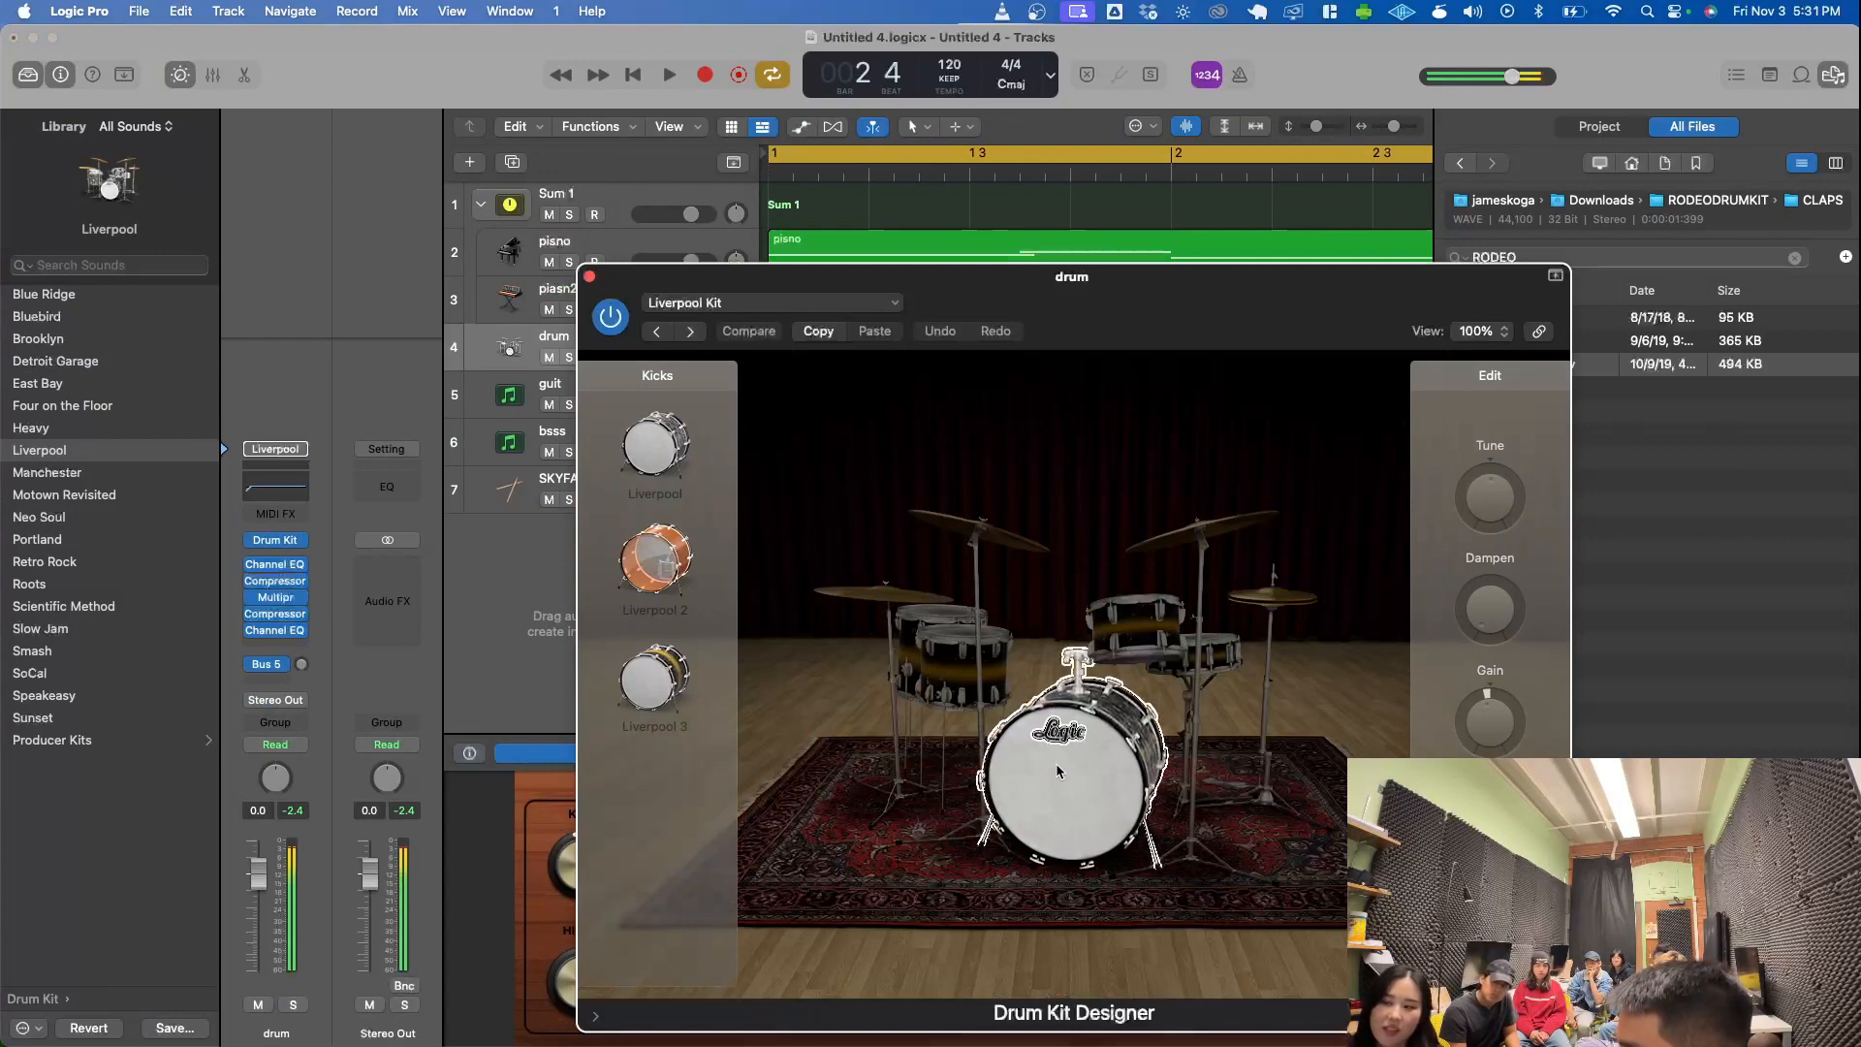
left_click(937, 635)
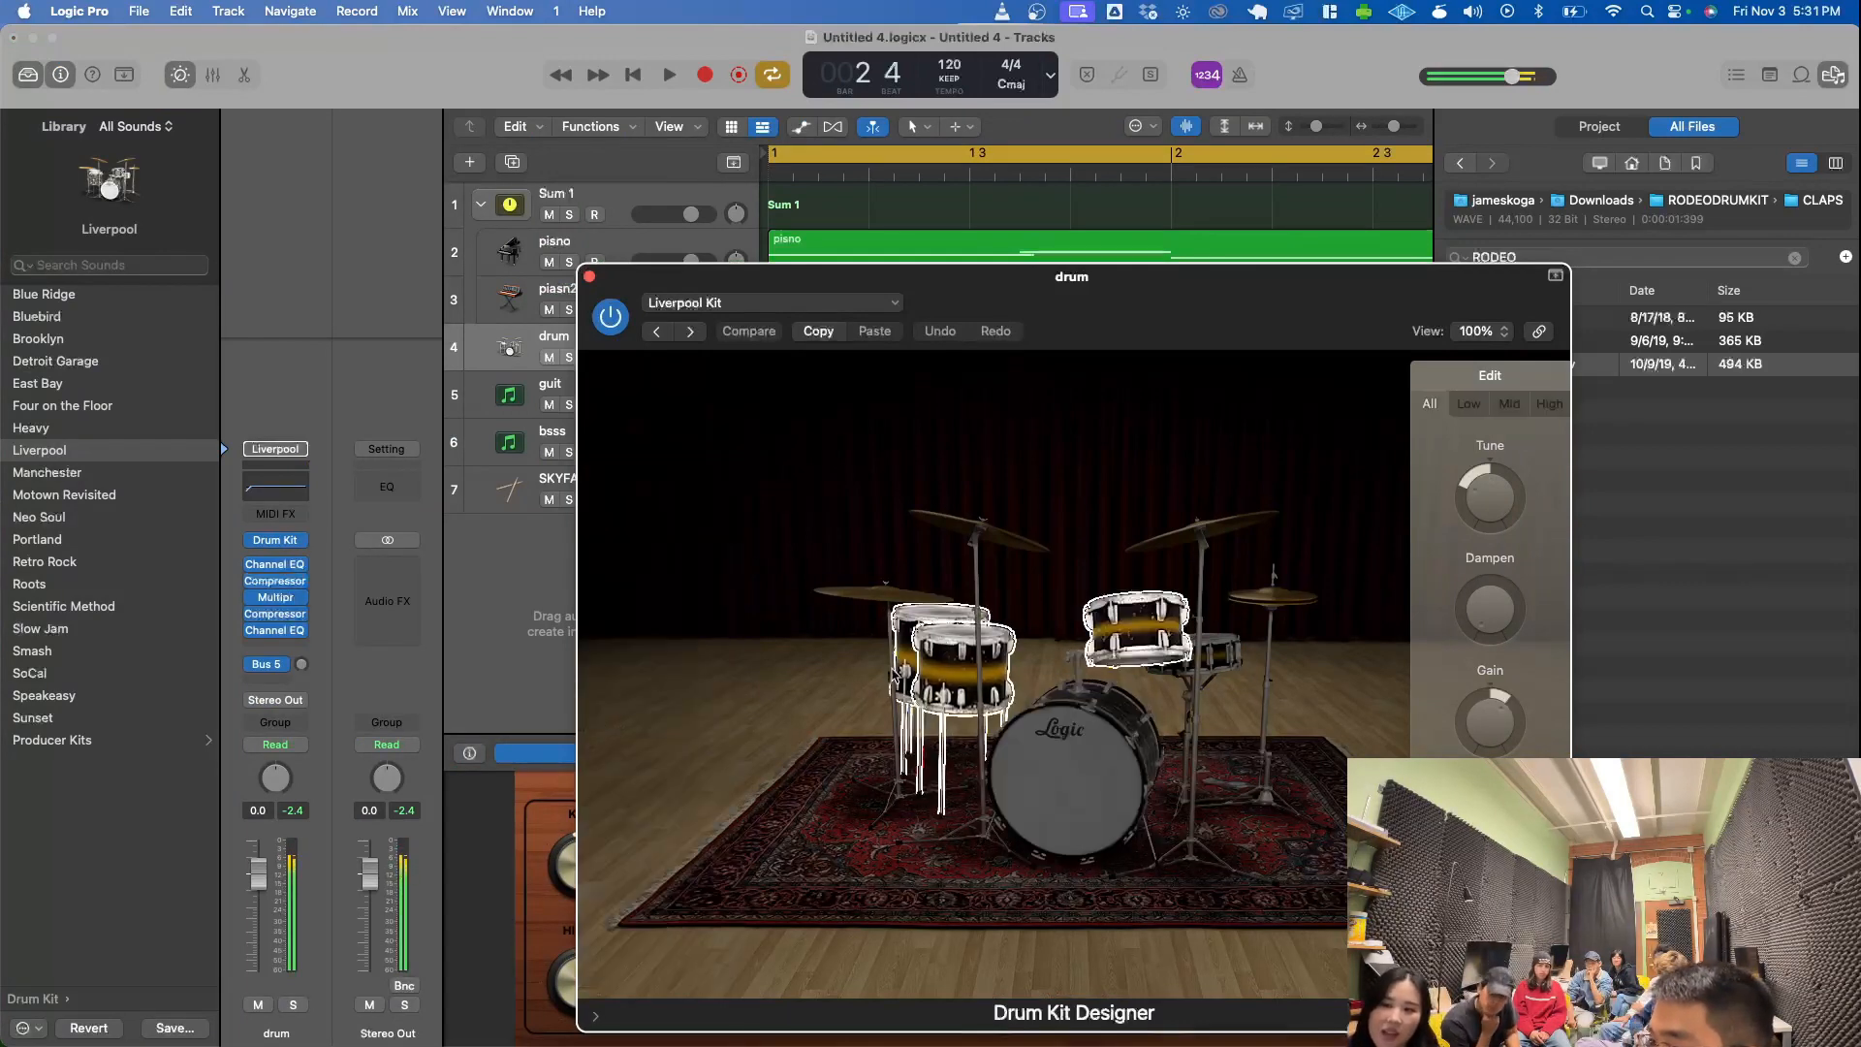
- Load the Deep End electronic drum kit on the drum track, close the plug-in window and audition a few sounds
scroll(116, 427, "left", 5)
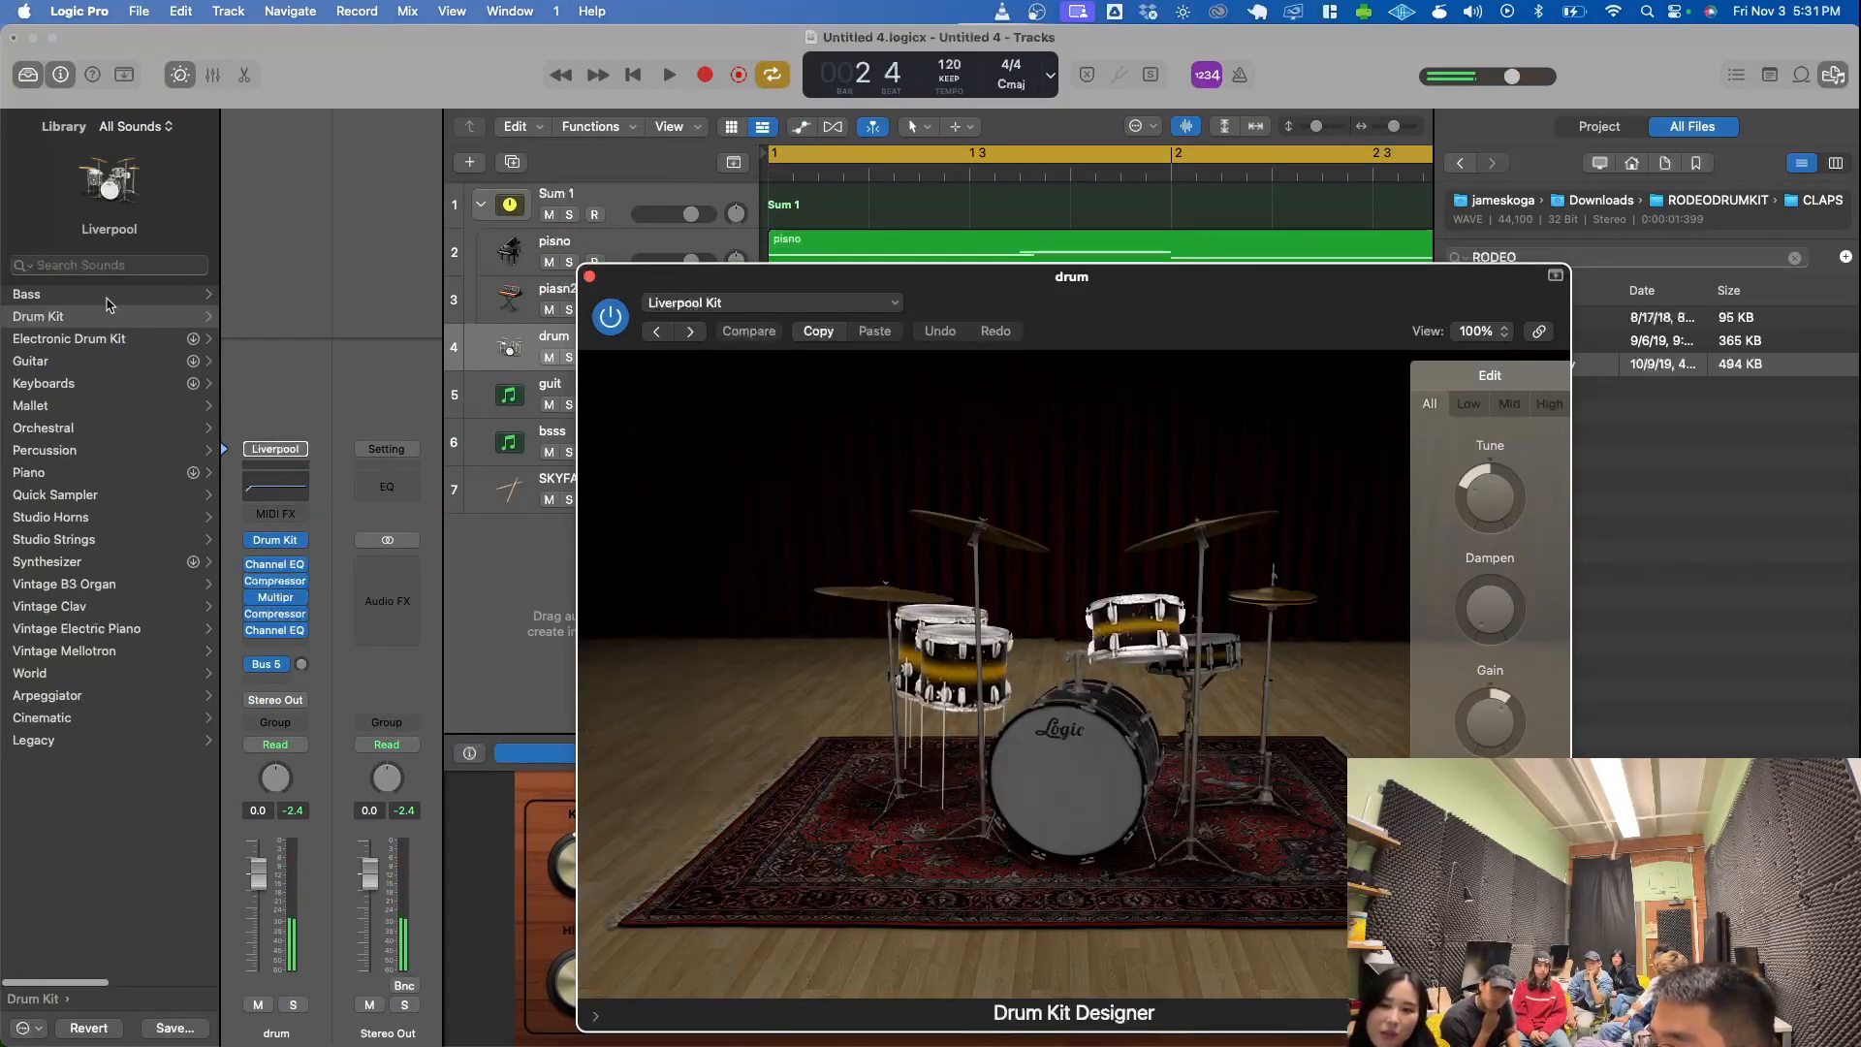
left_click(123, 341)
scroll(146, 678, "down", 3)
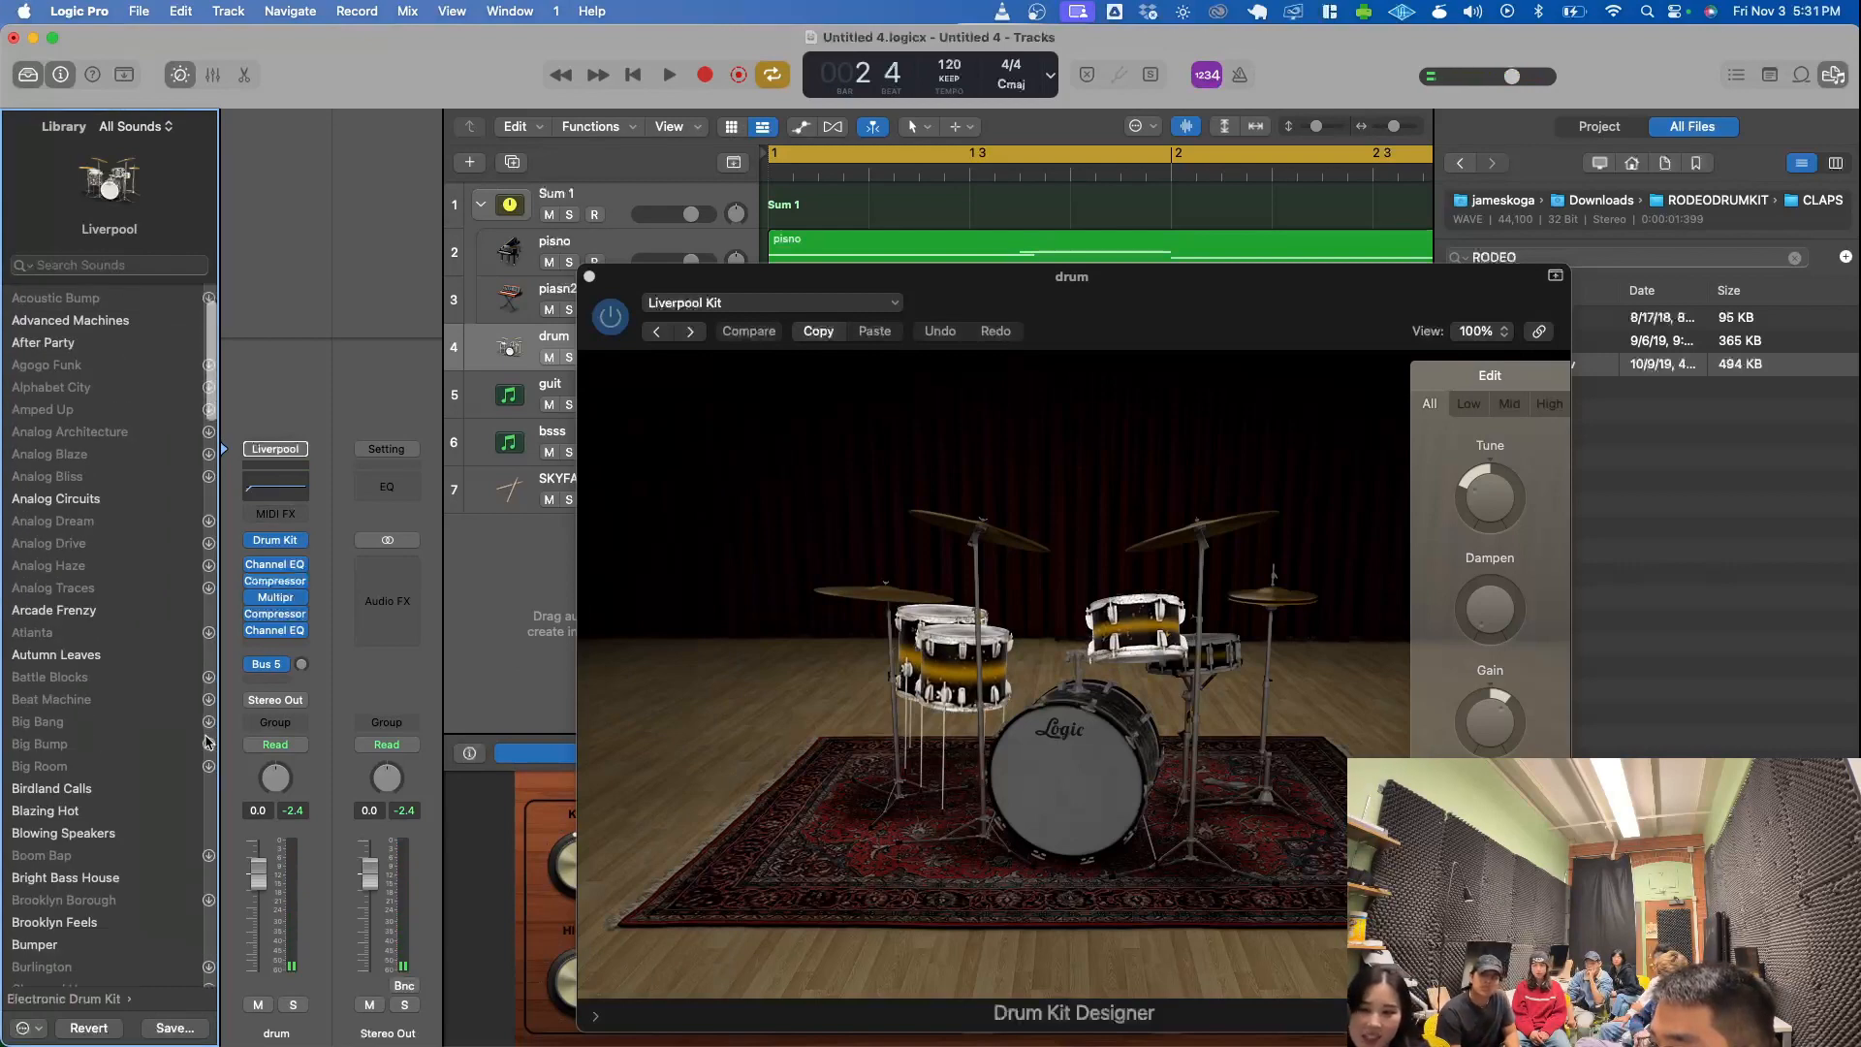
scroll(108, 925, "down", 5)
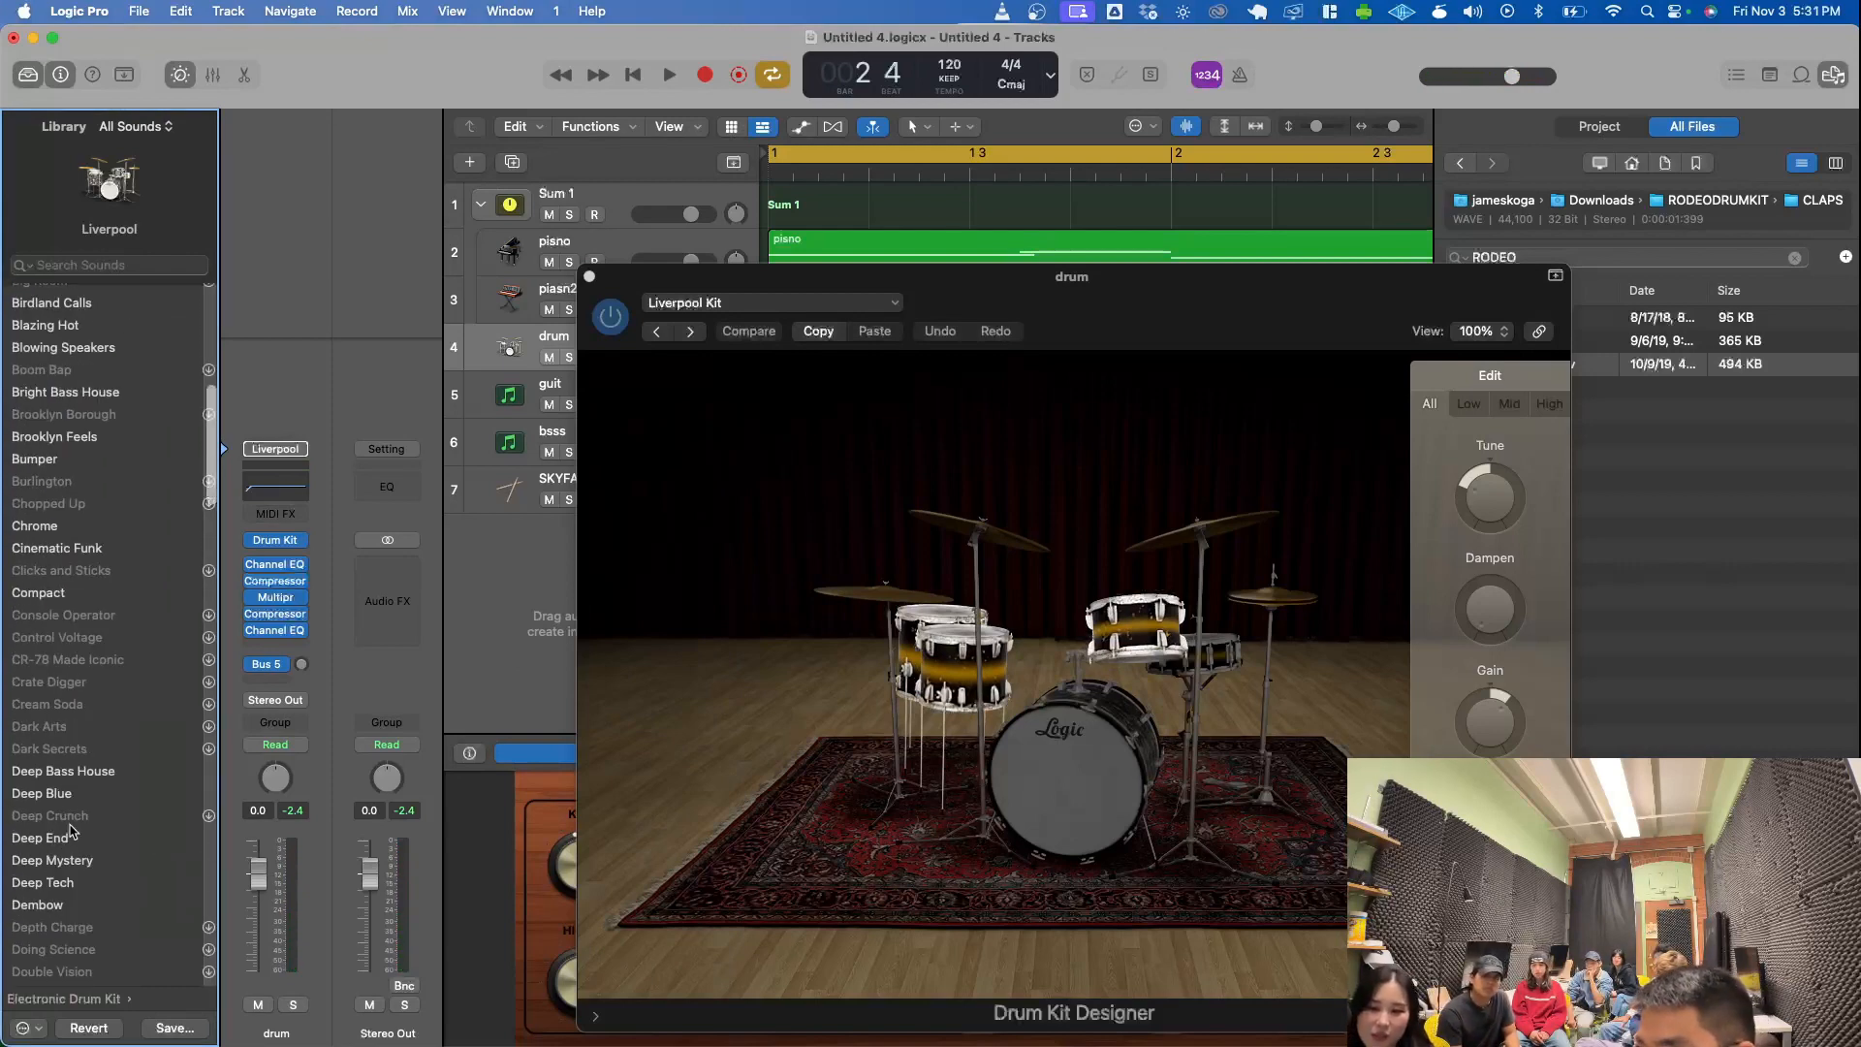
left_click(44, 838)
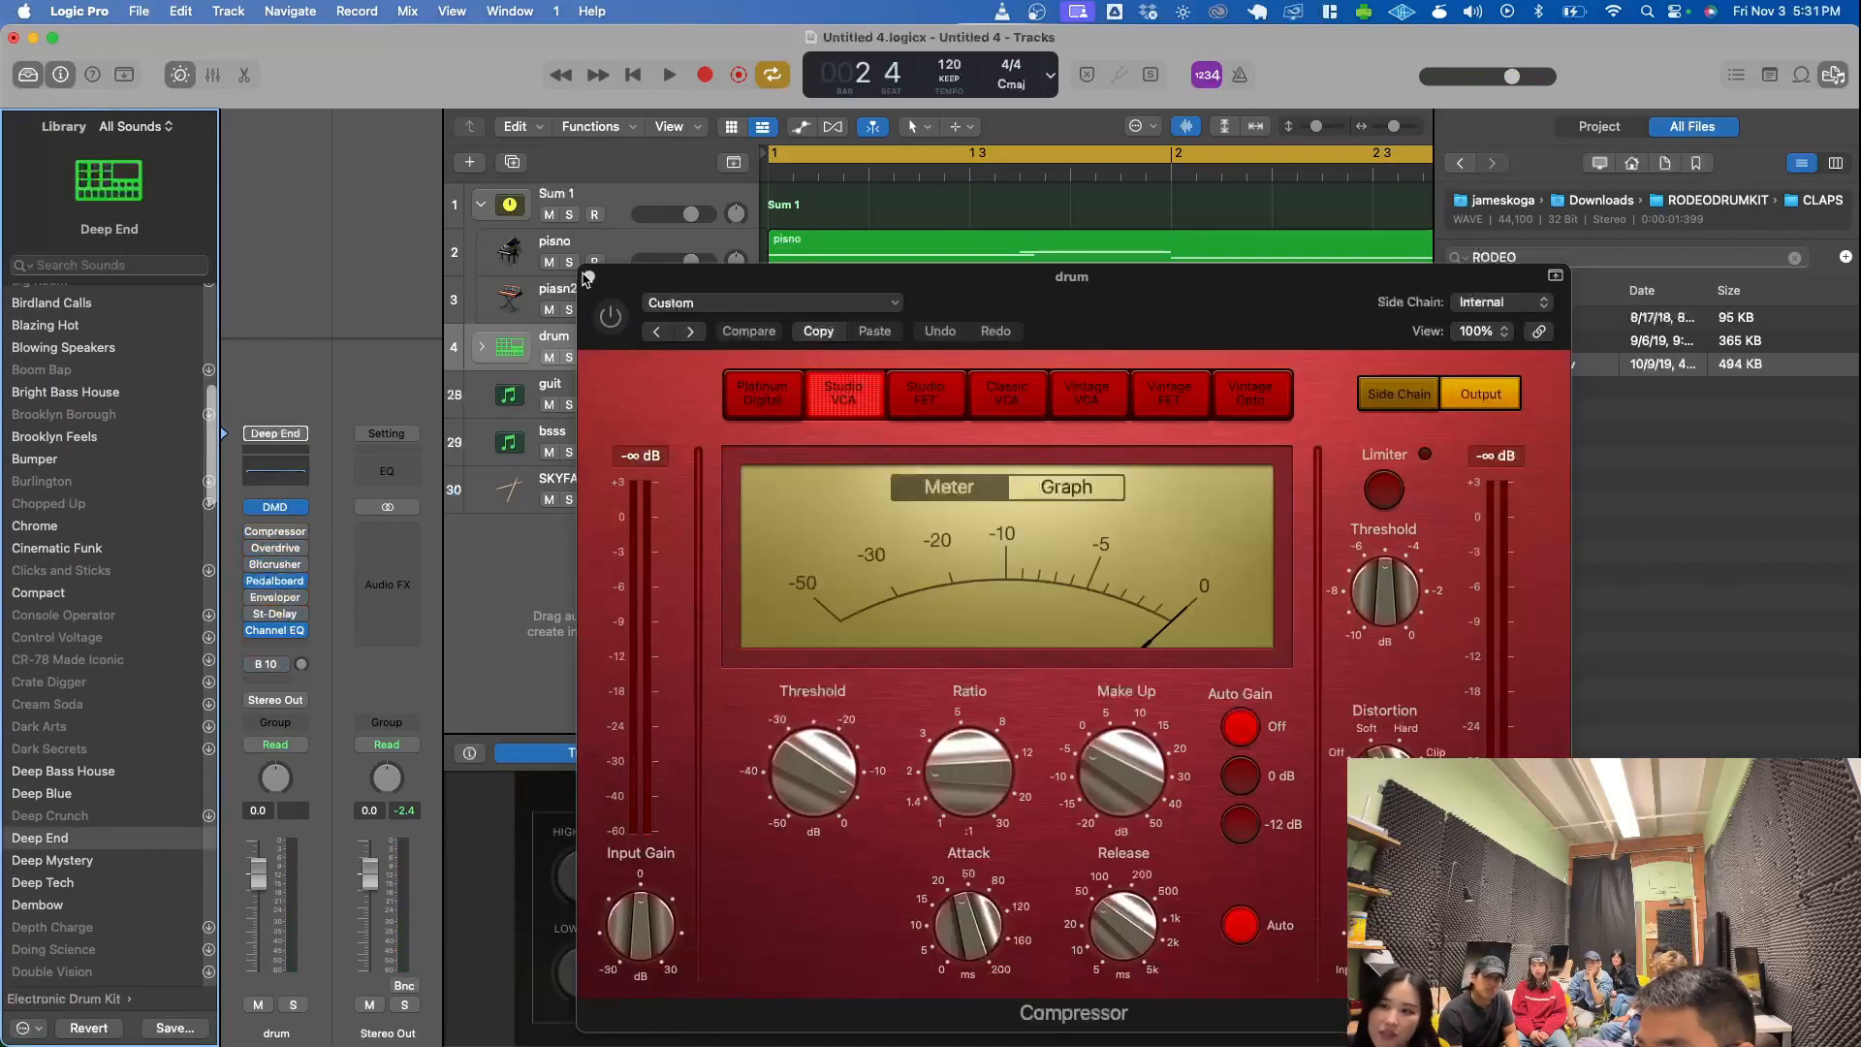
left_click(589, 276)
key("a")
key("d")
key("h")
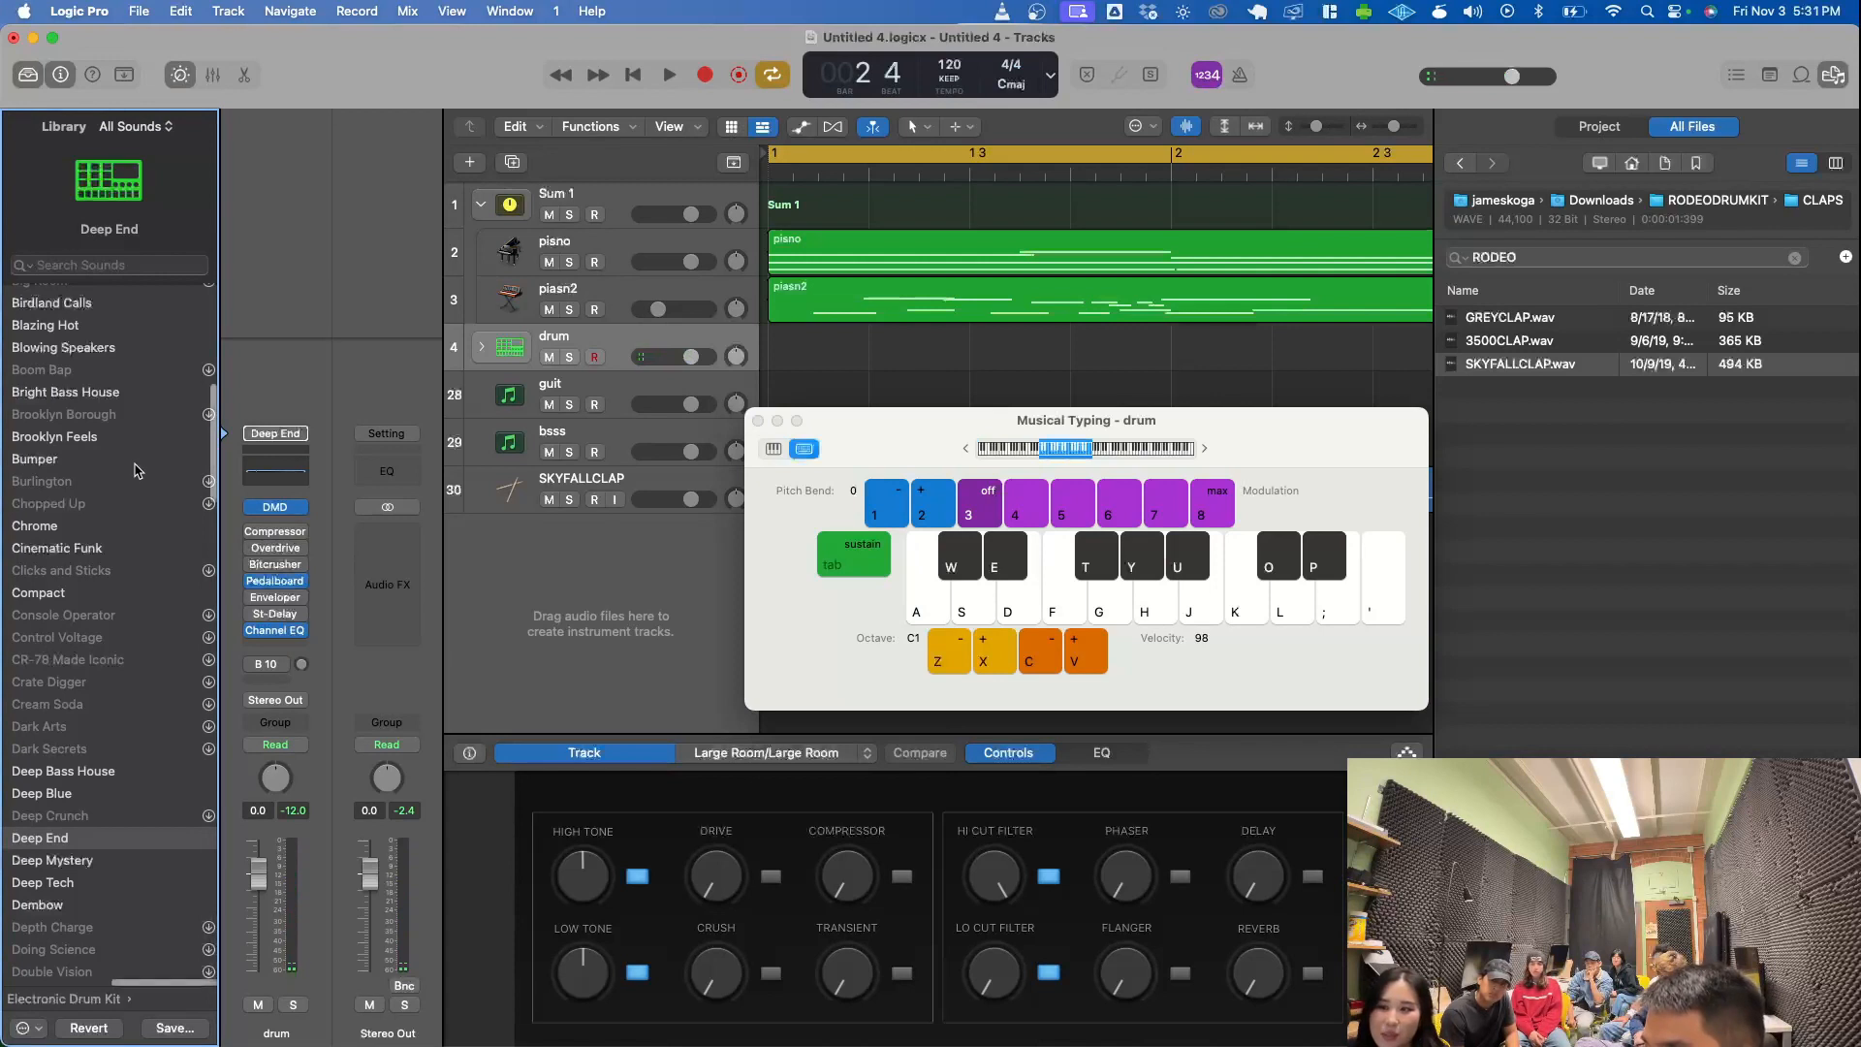
- Load the Brooklyn drum kit on the drum track and play a few notes with Musical Typing
scroll(141, 480, "up", 5)
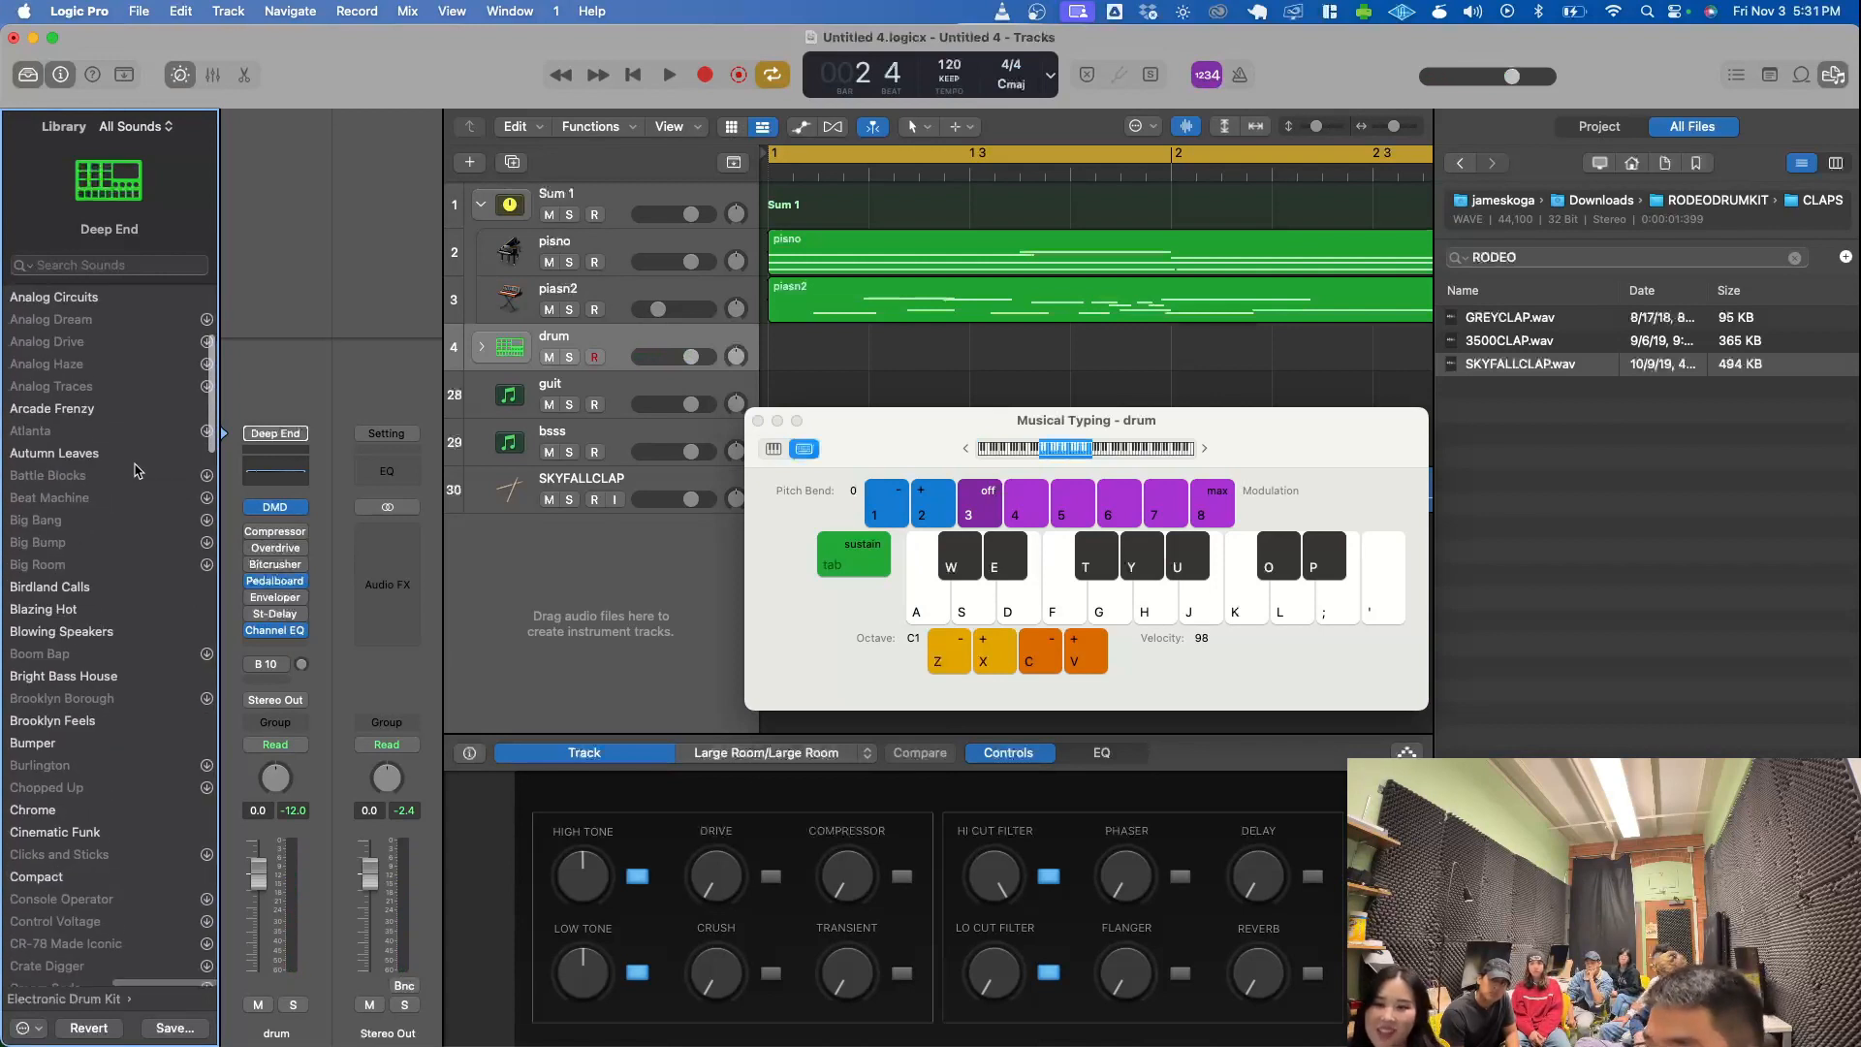
scroll(107, 345, "left", 3)
left_click(73, 318)
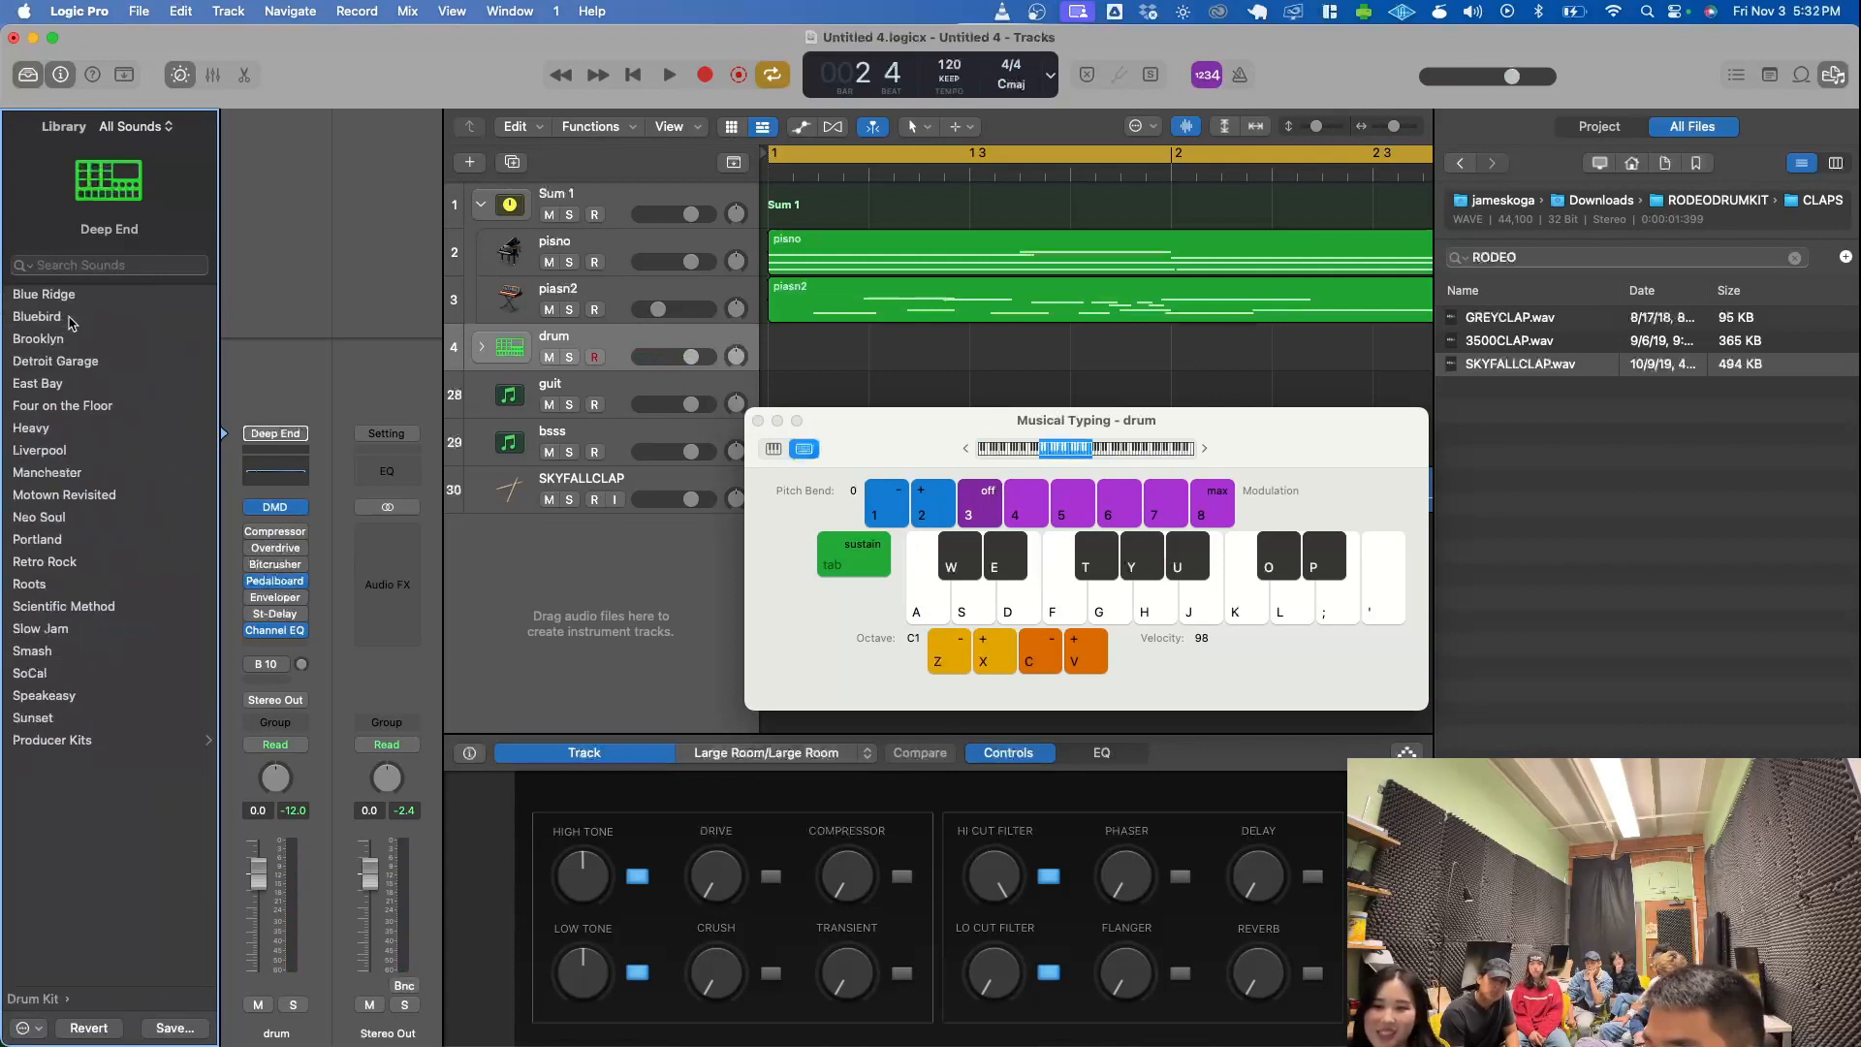
left_click(82, 341)
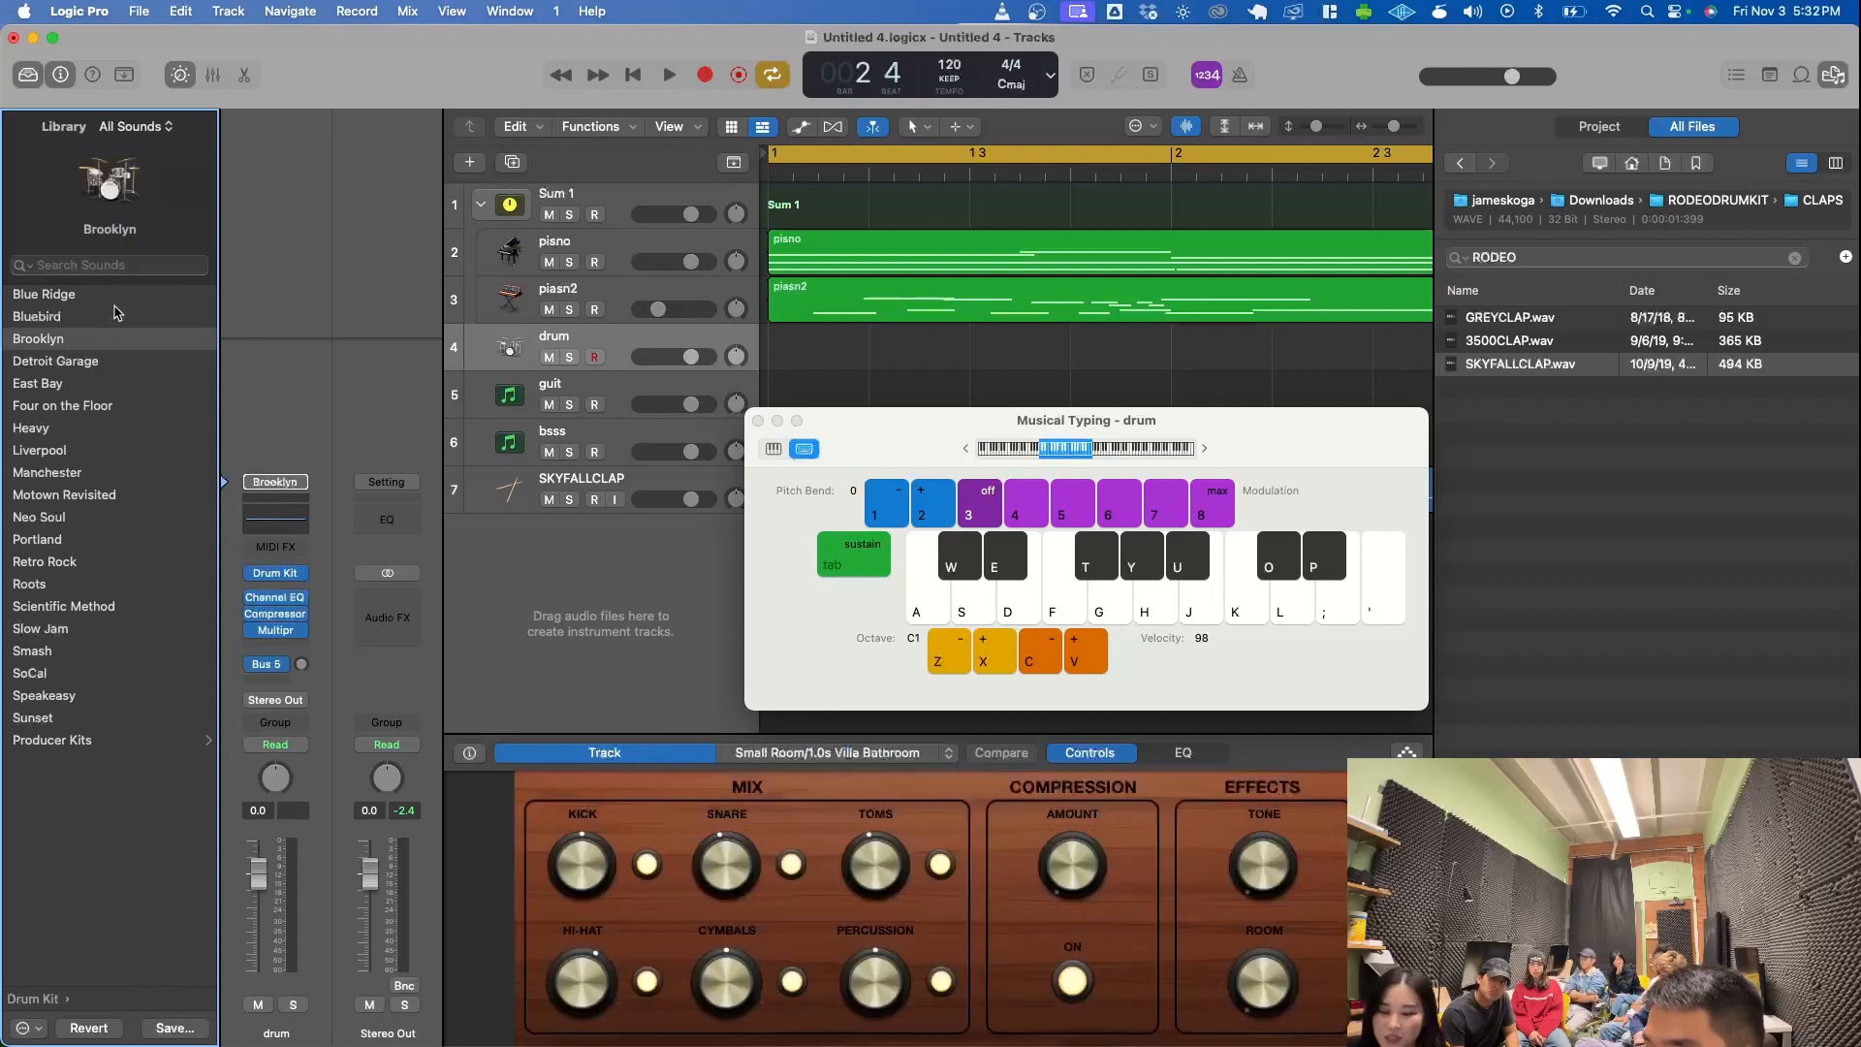
key("super+k")
key("super+k")
key("d")
key("a")
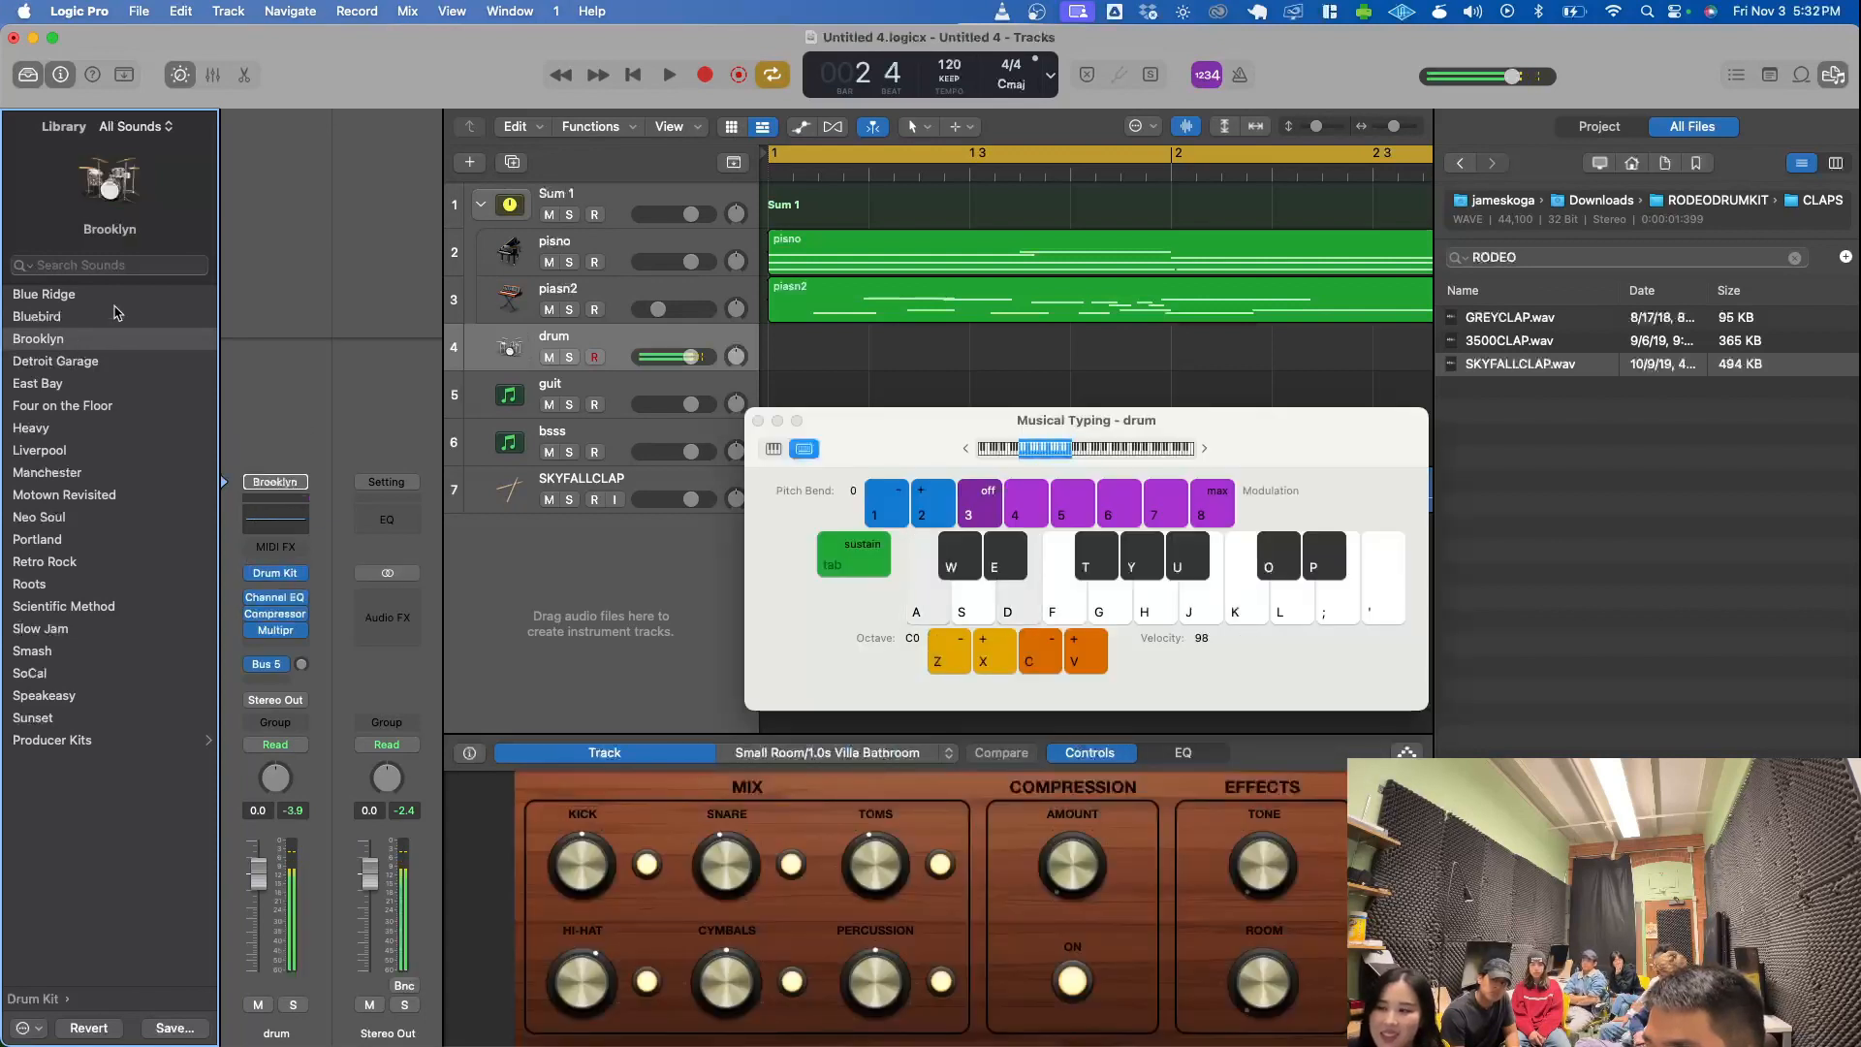
- Move Musical Typing clear of the clap track and audition Brooklyn kit sounds in octaves C0 and C1
left_click_drag(929, 440, 803, 613)
key("a")
key("d")
key("a")
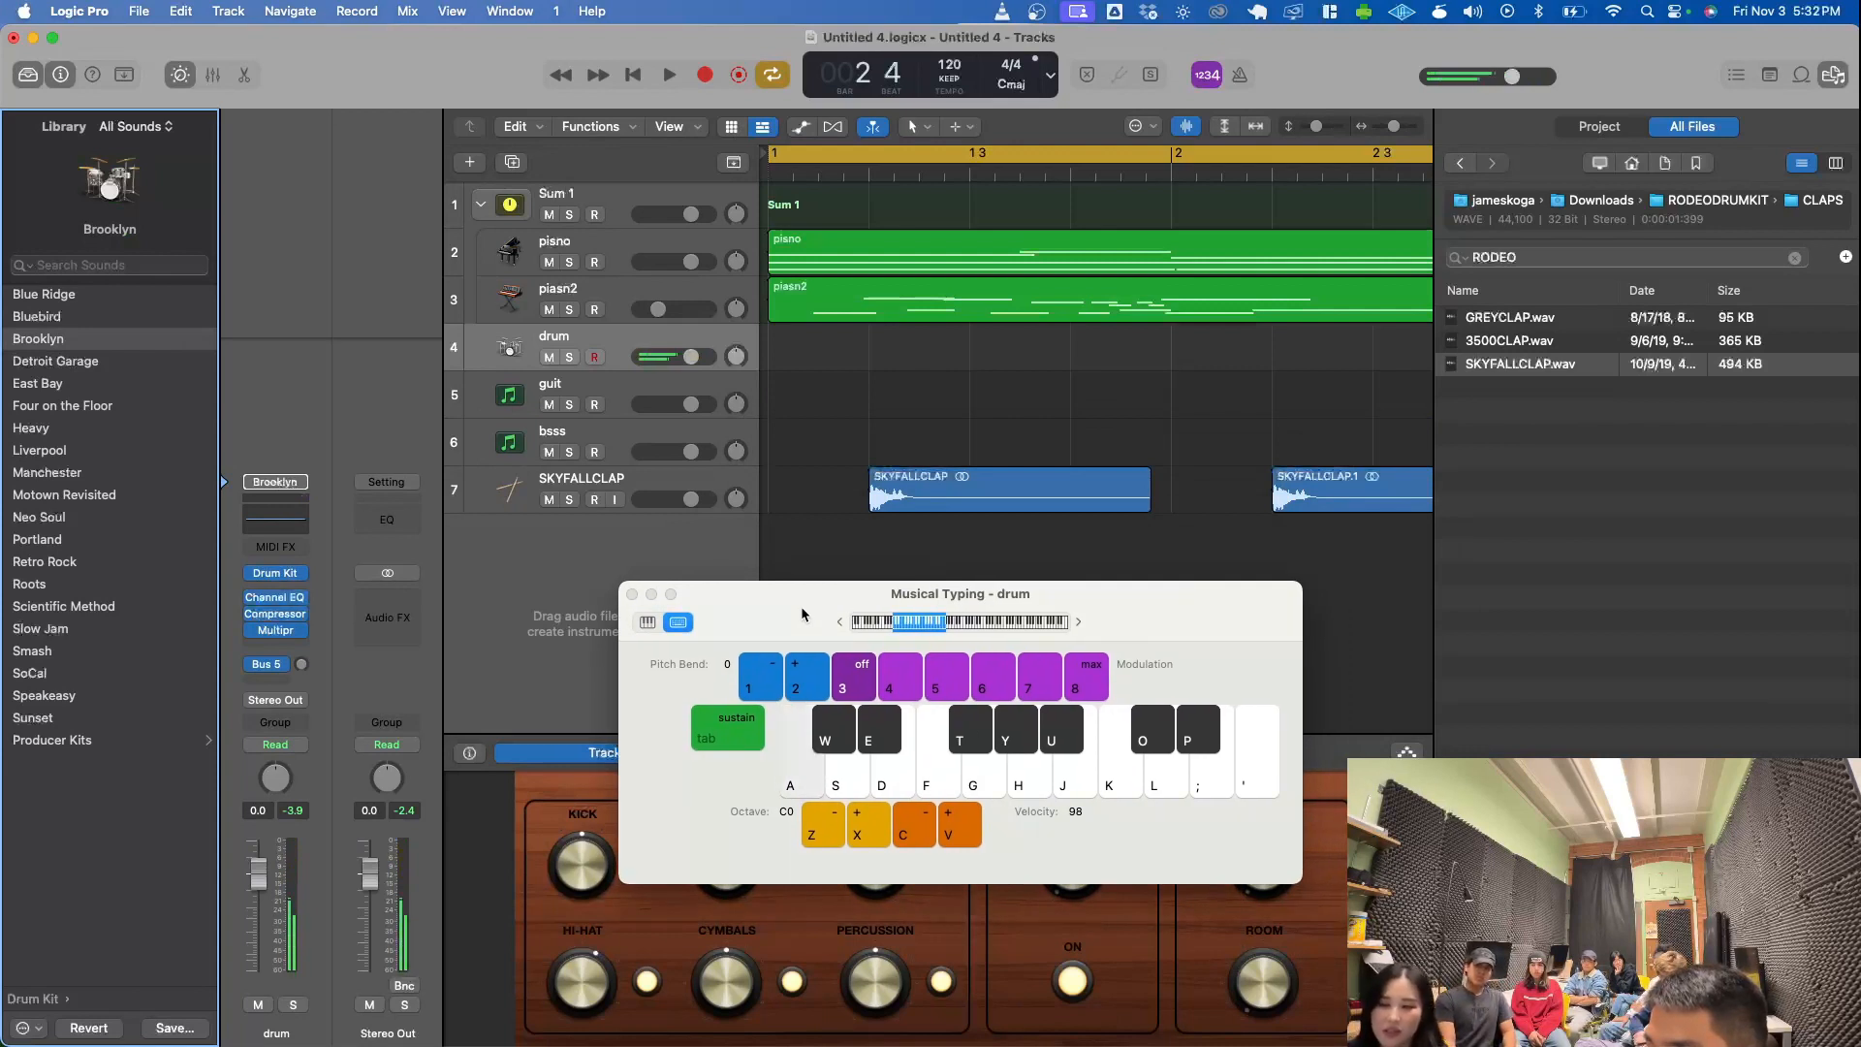
key("x")
key("a")
key("f")
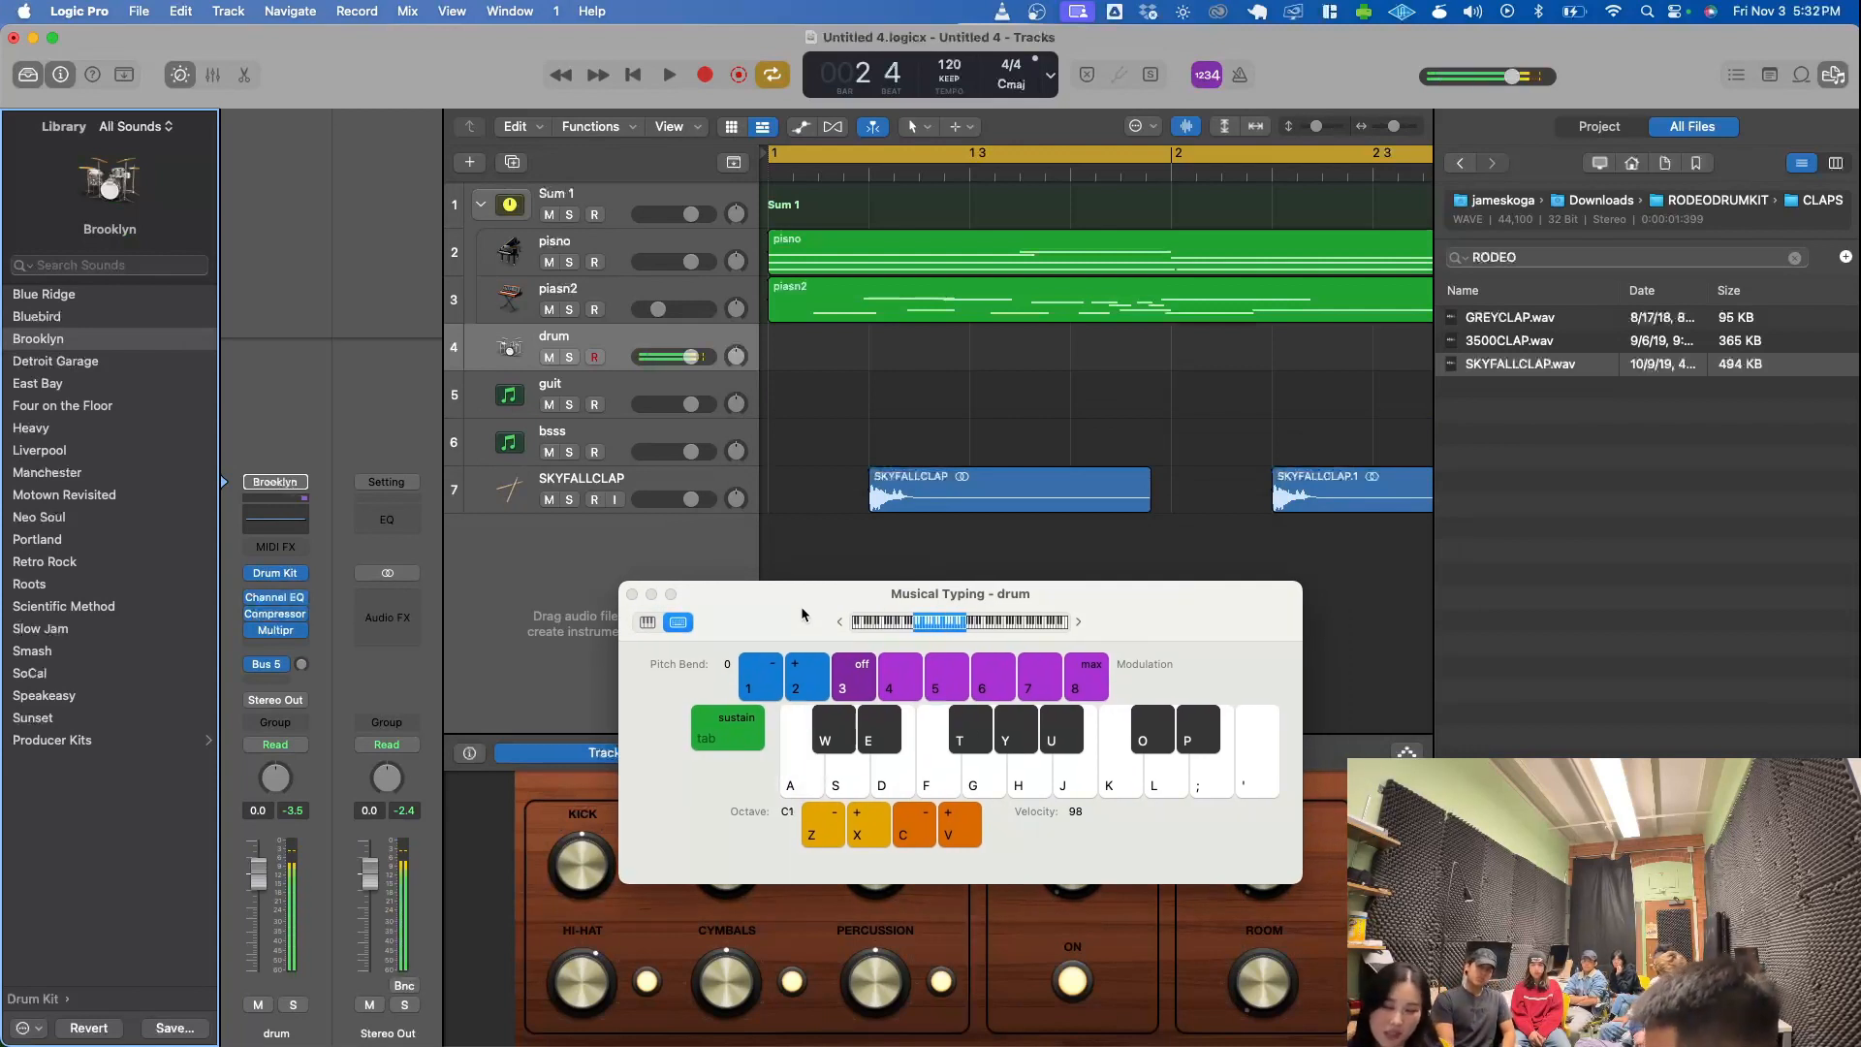
- Create a pattern region at bar 1 of the drum track, enlarge the Step Sequencer and move Musical Typing out of the way
right_click(792, 350)
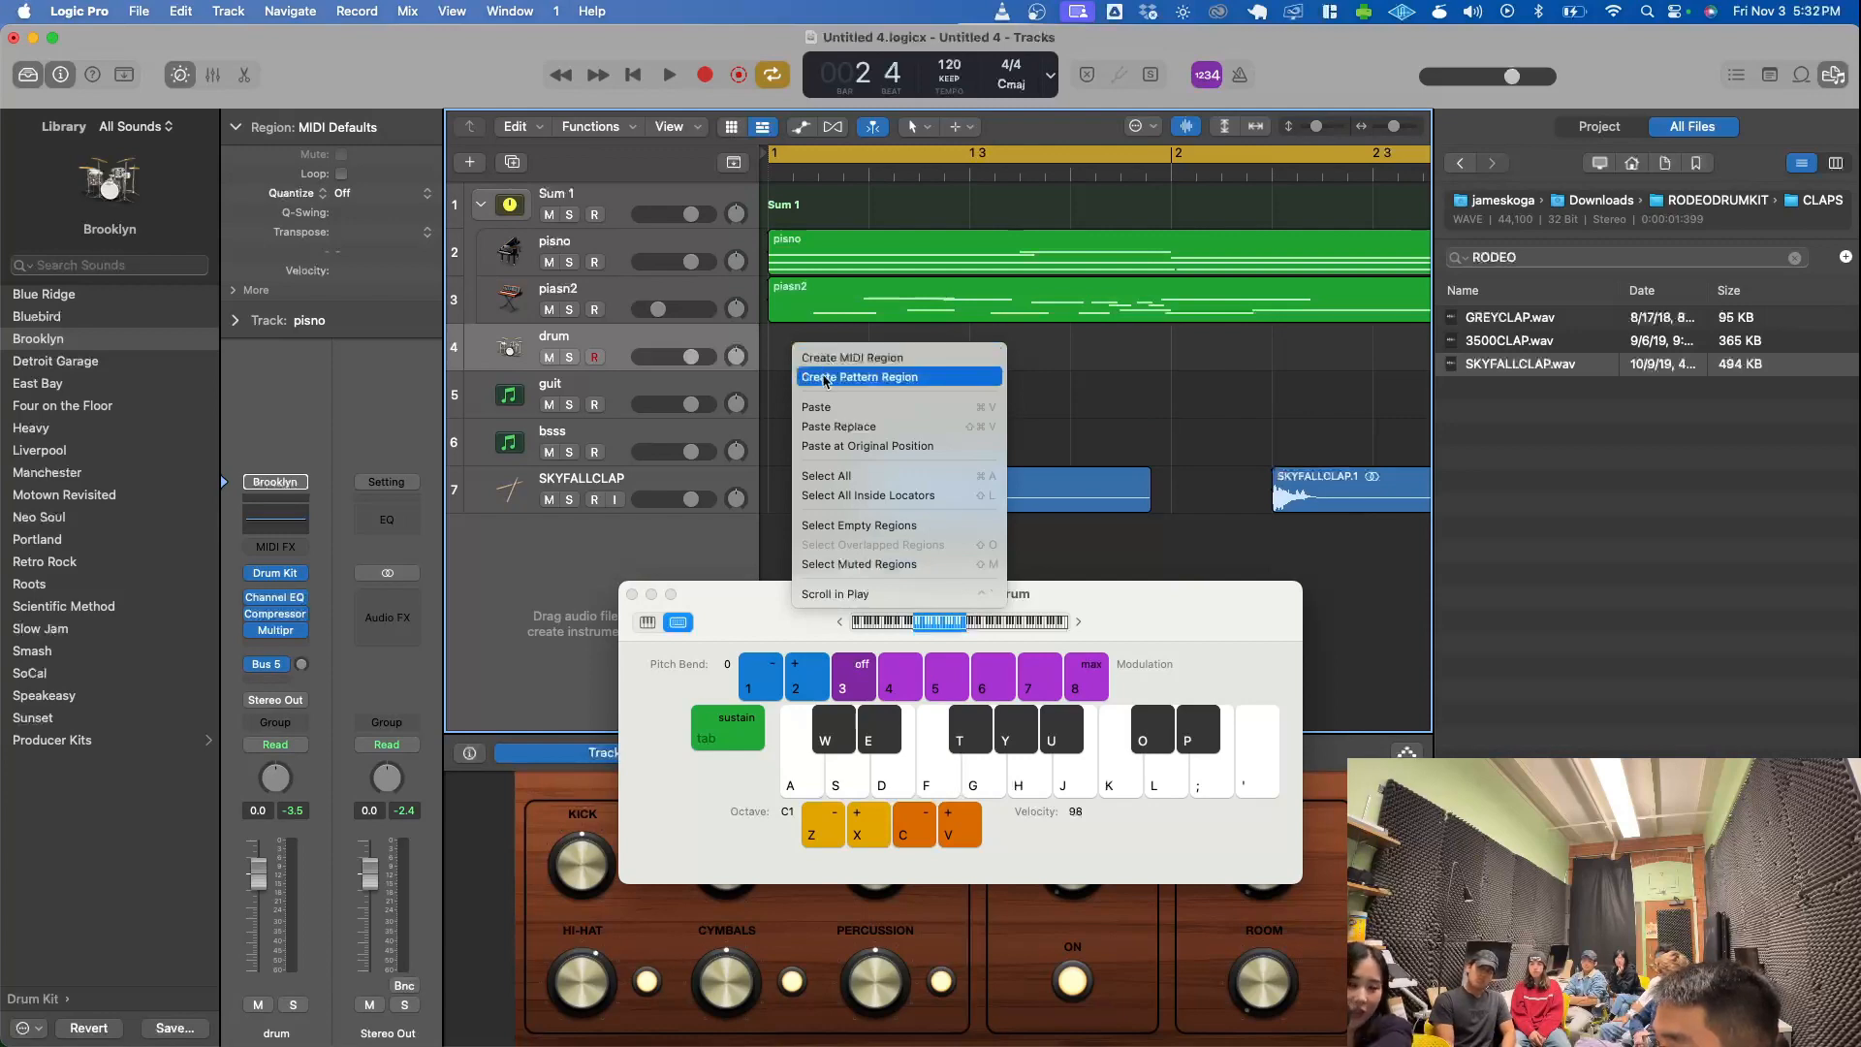
left_click(825, 378)
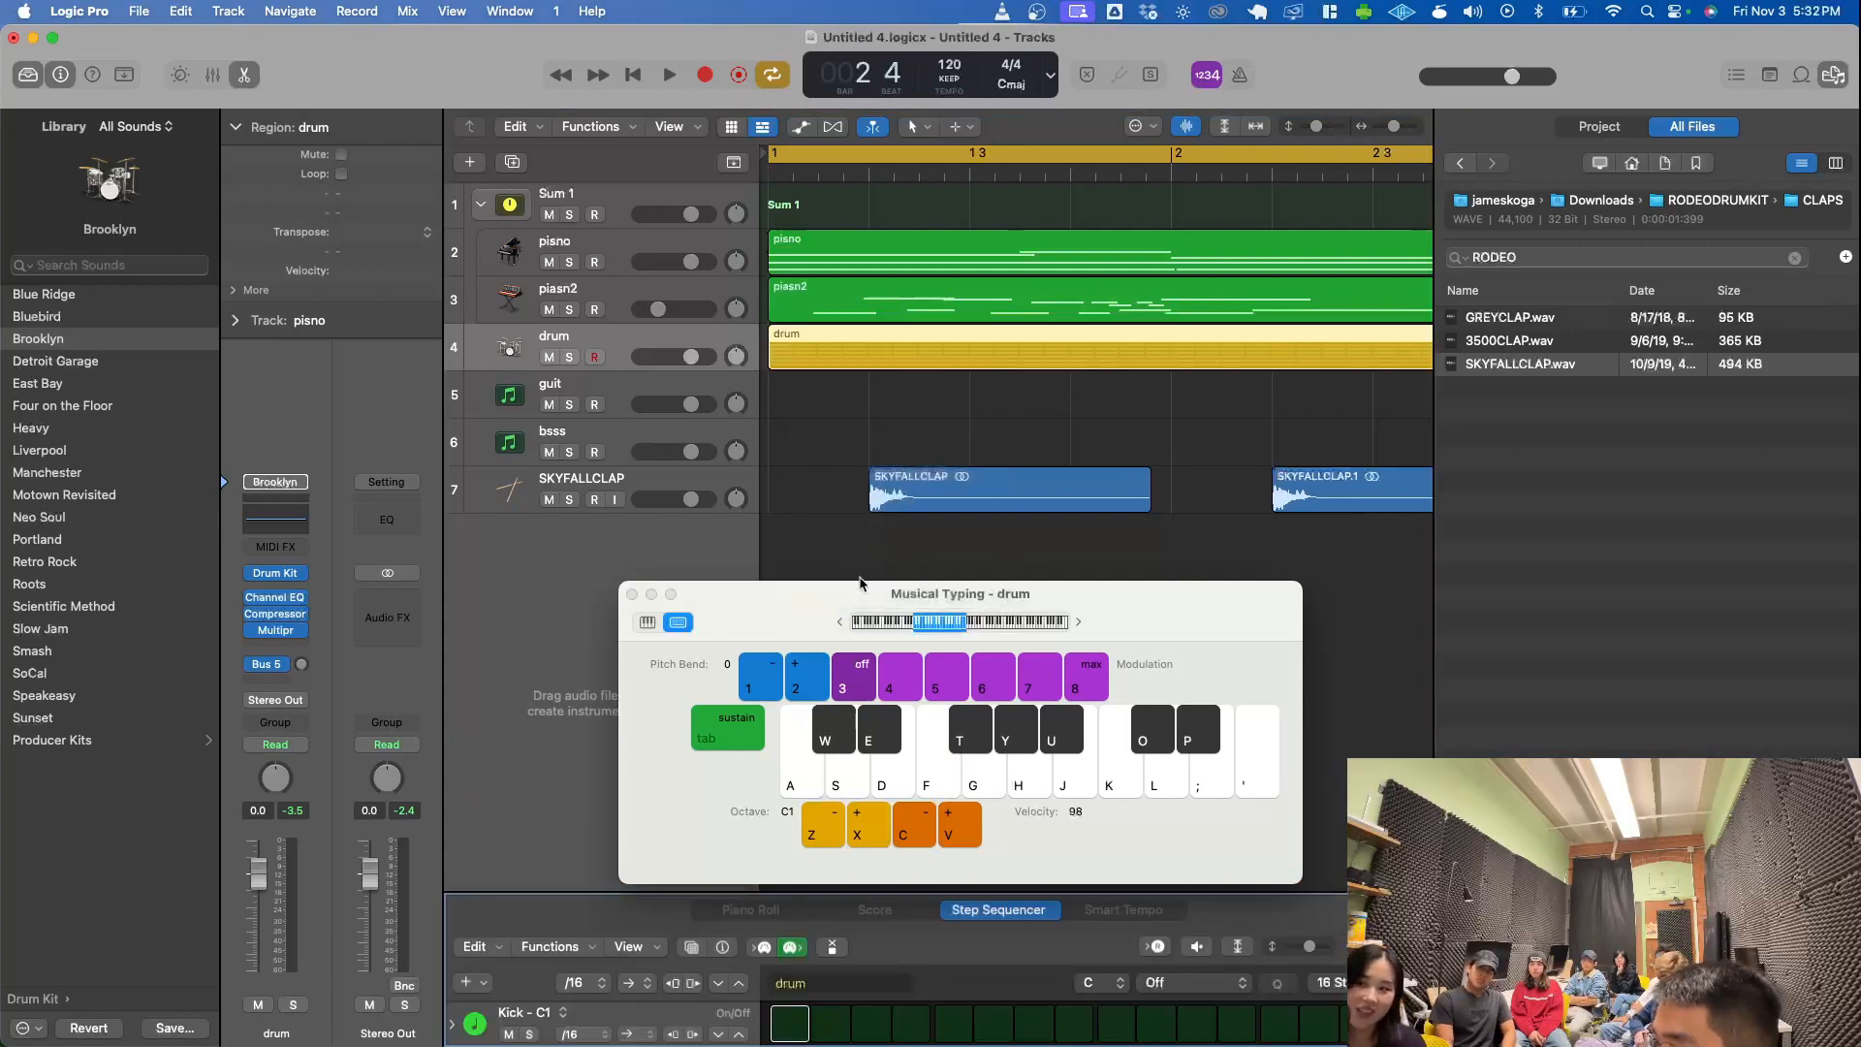
left_click_drag(800, 607, 1141, 458)
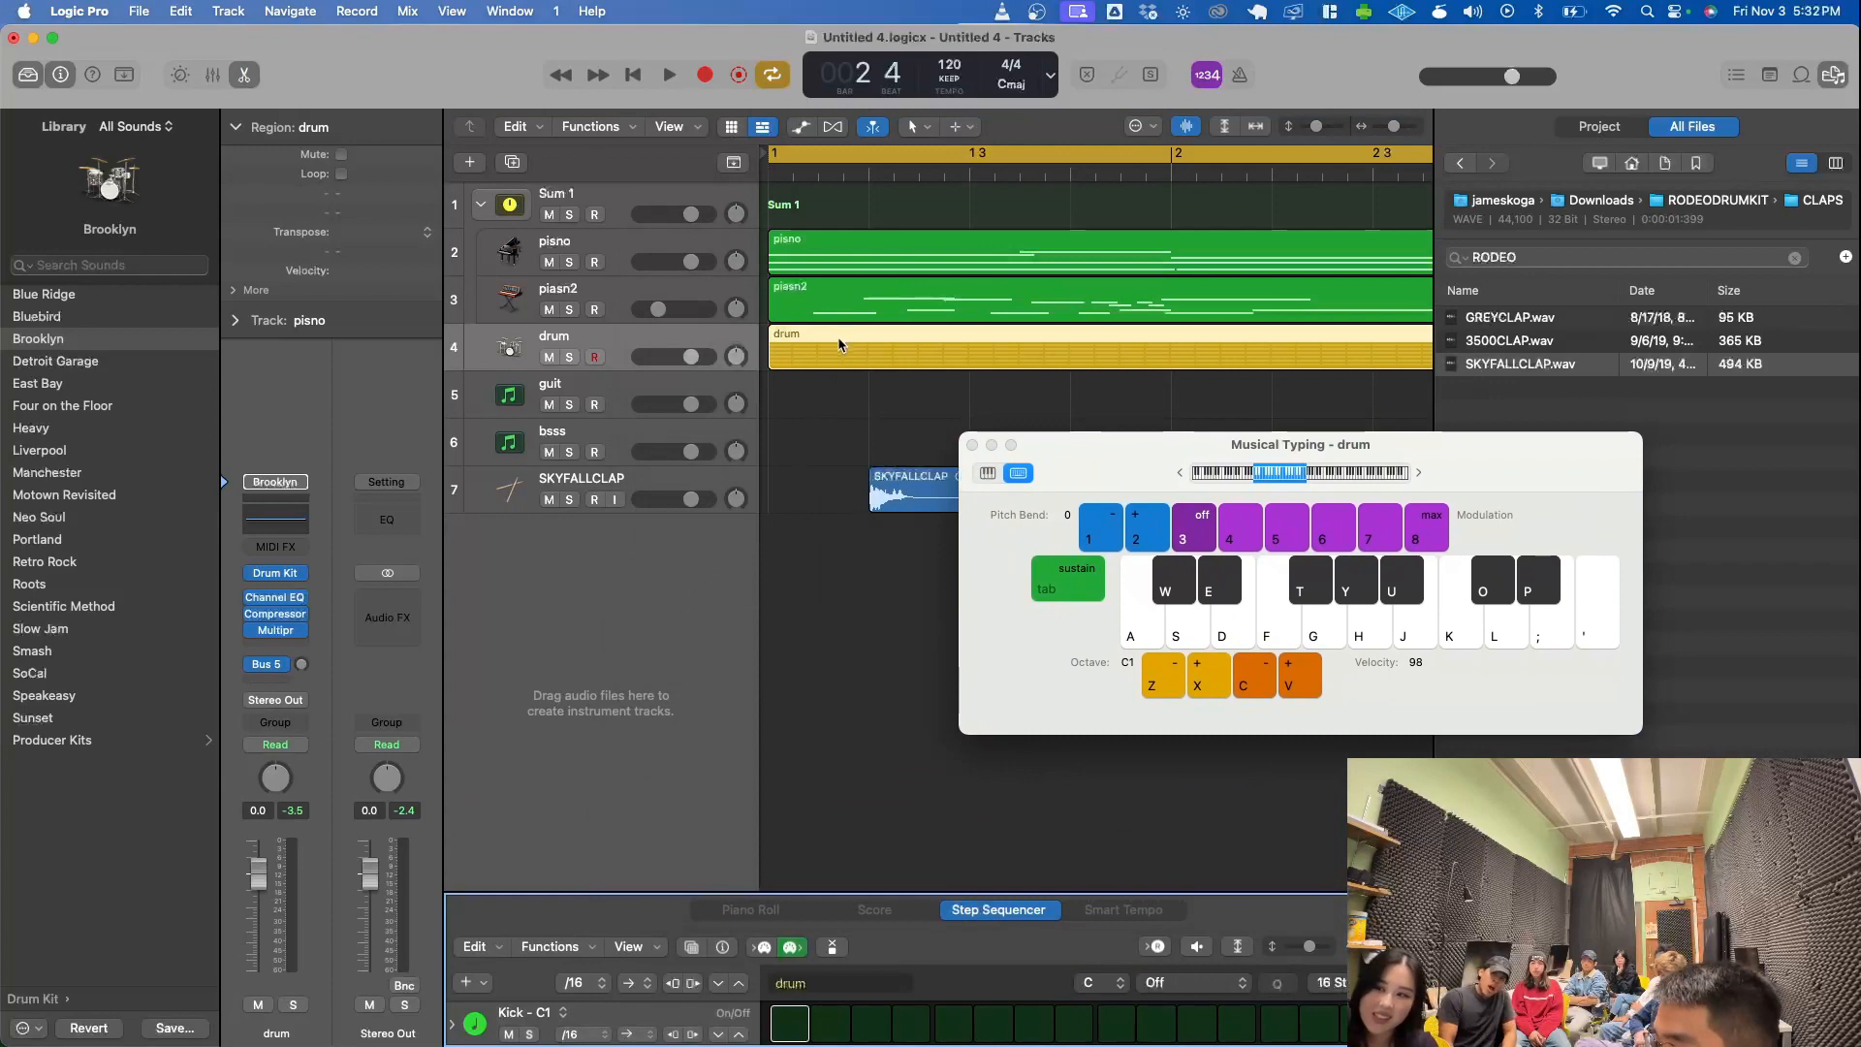
left_click_drag(845, 892, 851, 562)
left_click_drag(1075, 444, 1220, 38)
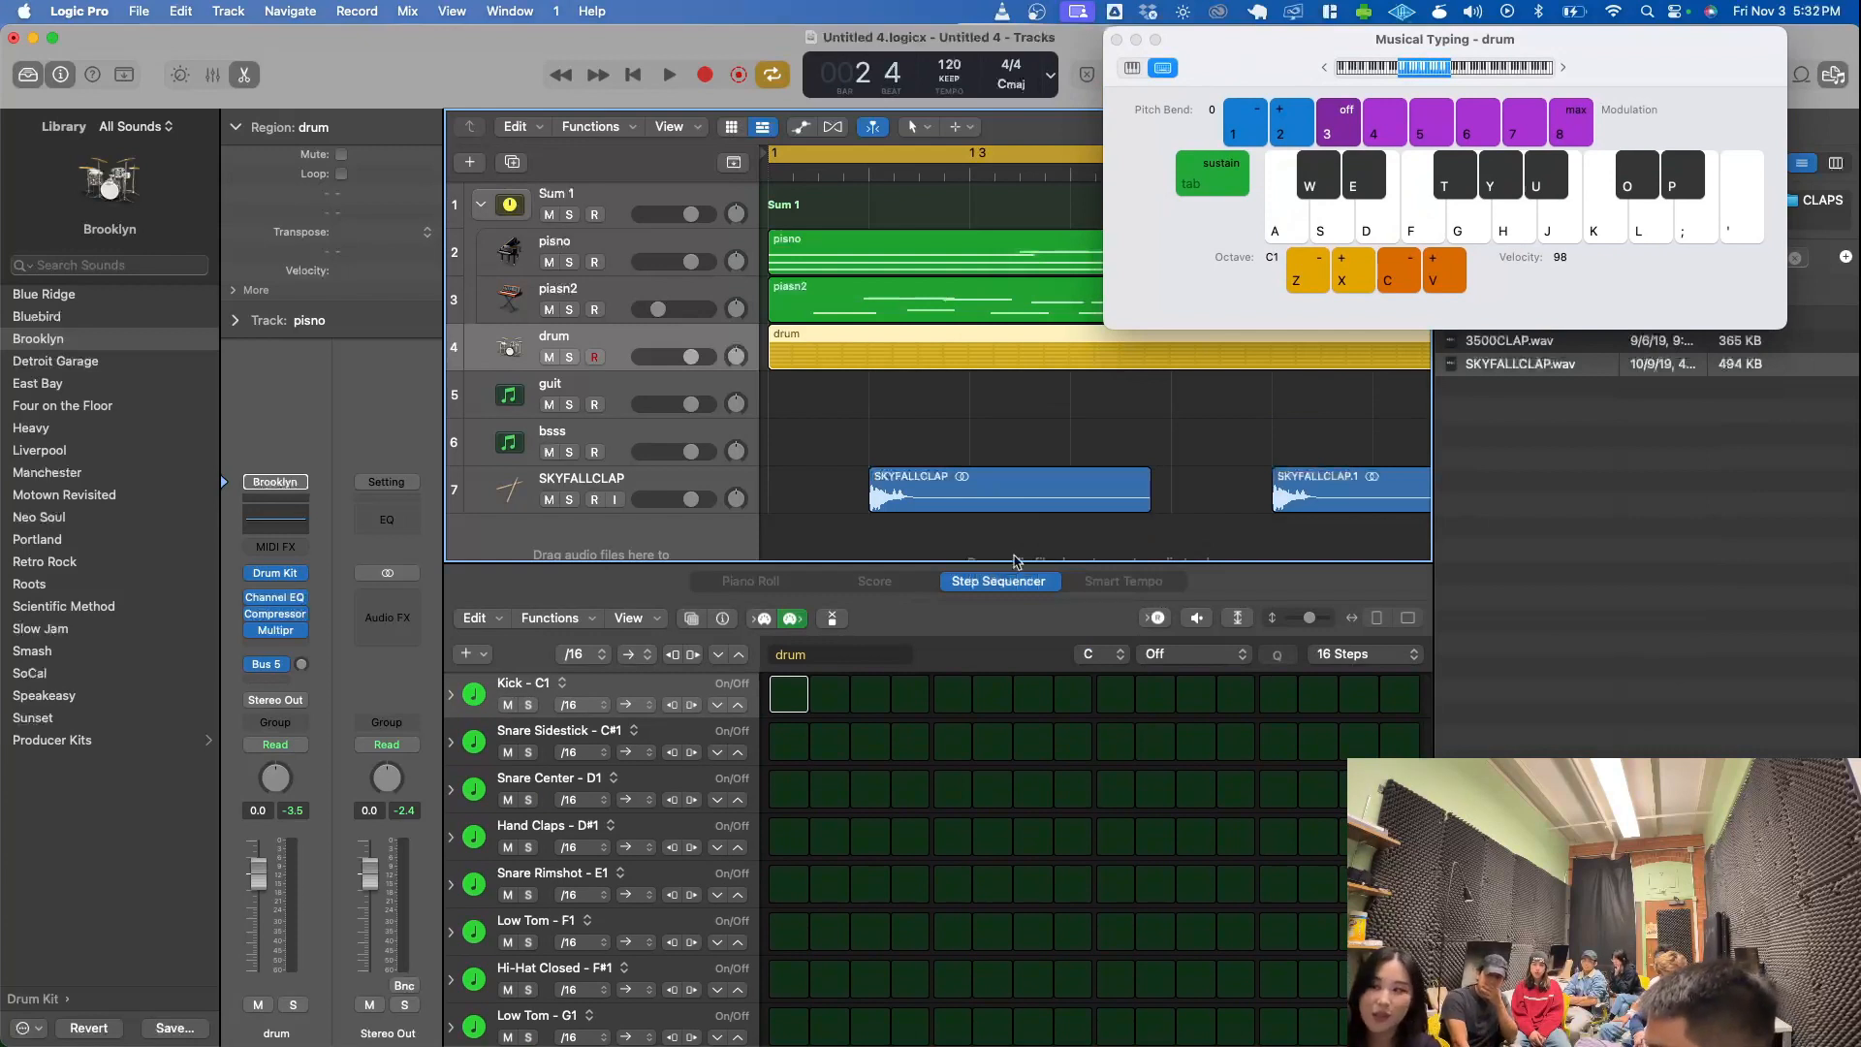
left_click_drag(1230, 57, 1344, 56)
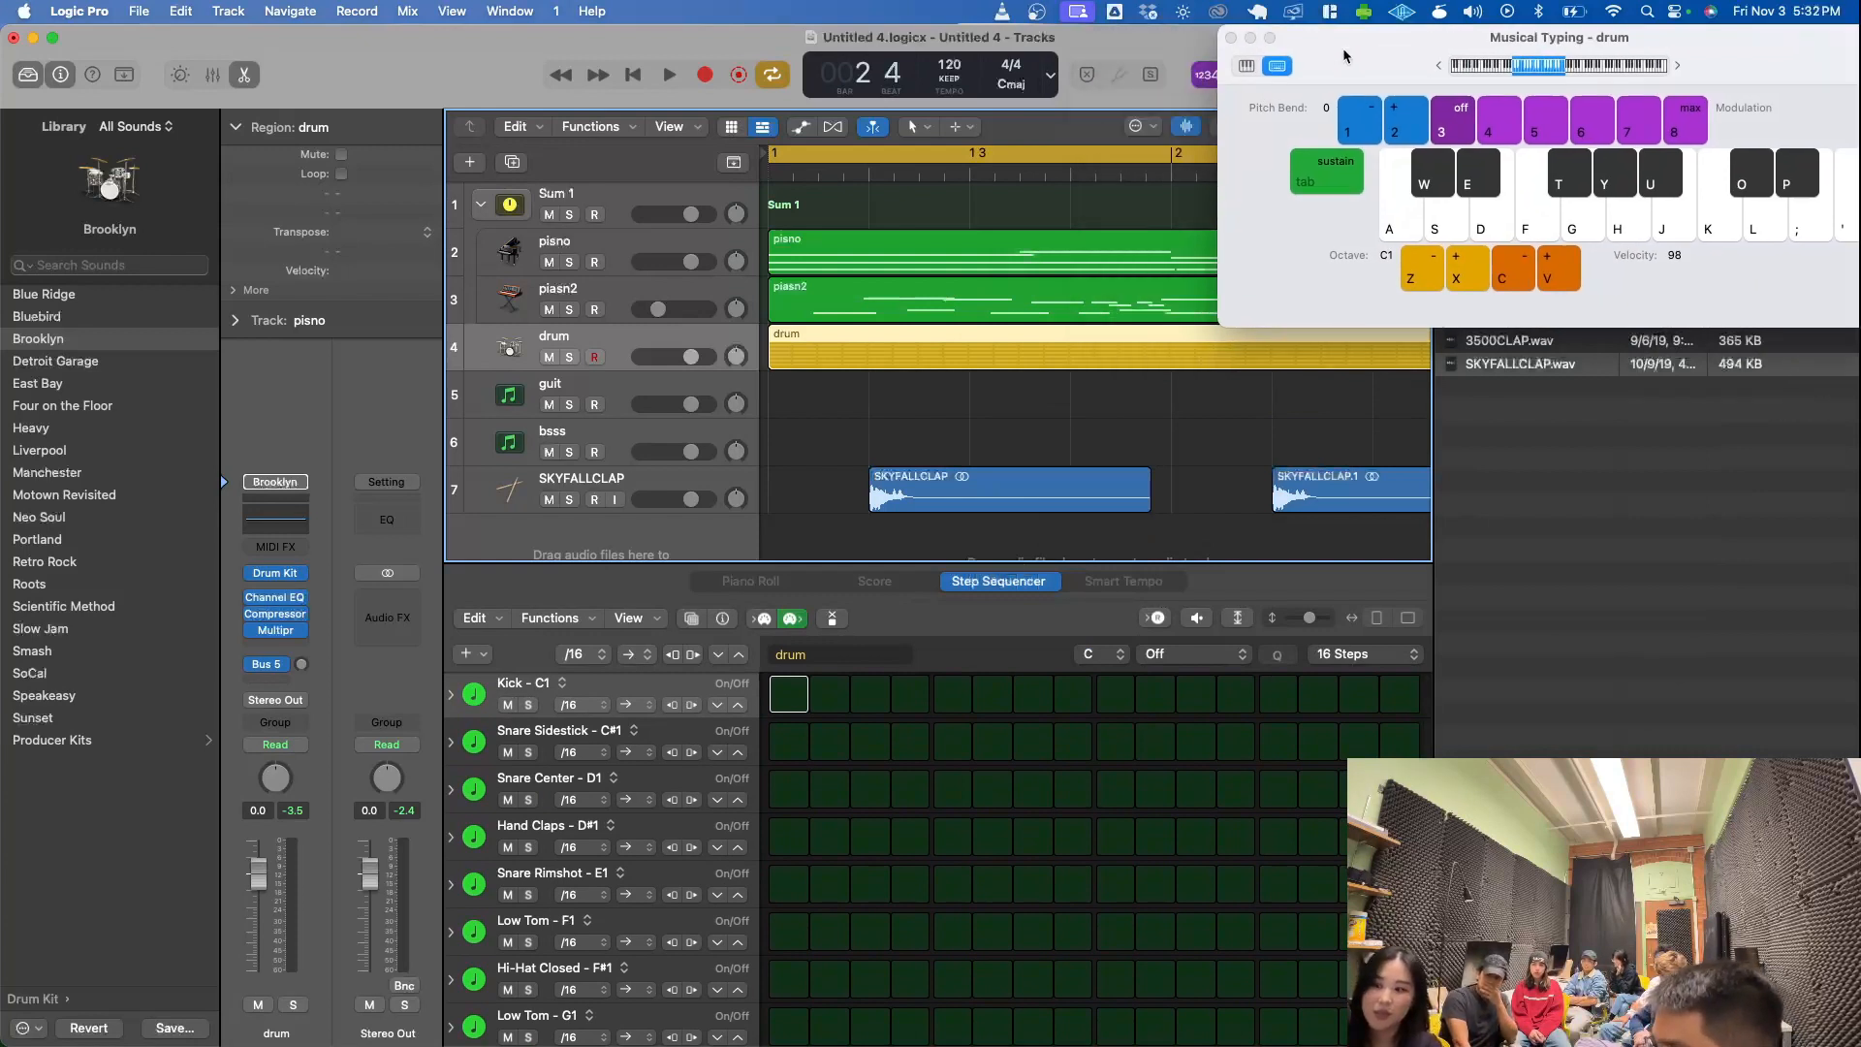
- Program Kick hits on steps 1 and 9 and Snare Center hits on steps 5 and 13, and play the pattern back
left_click(781, 705)
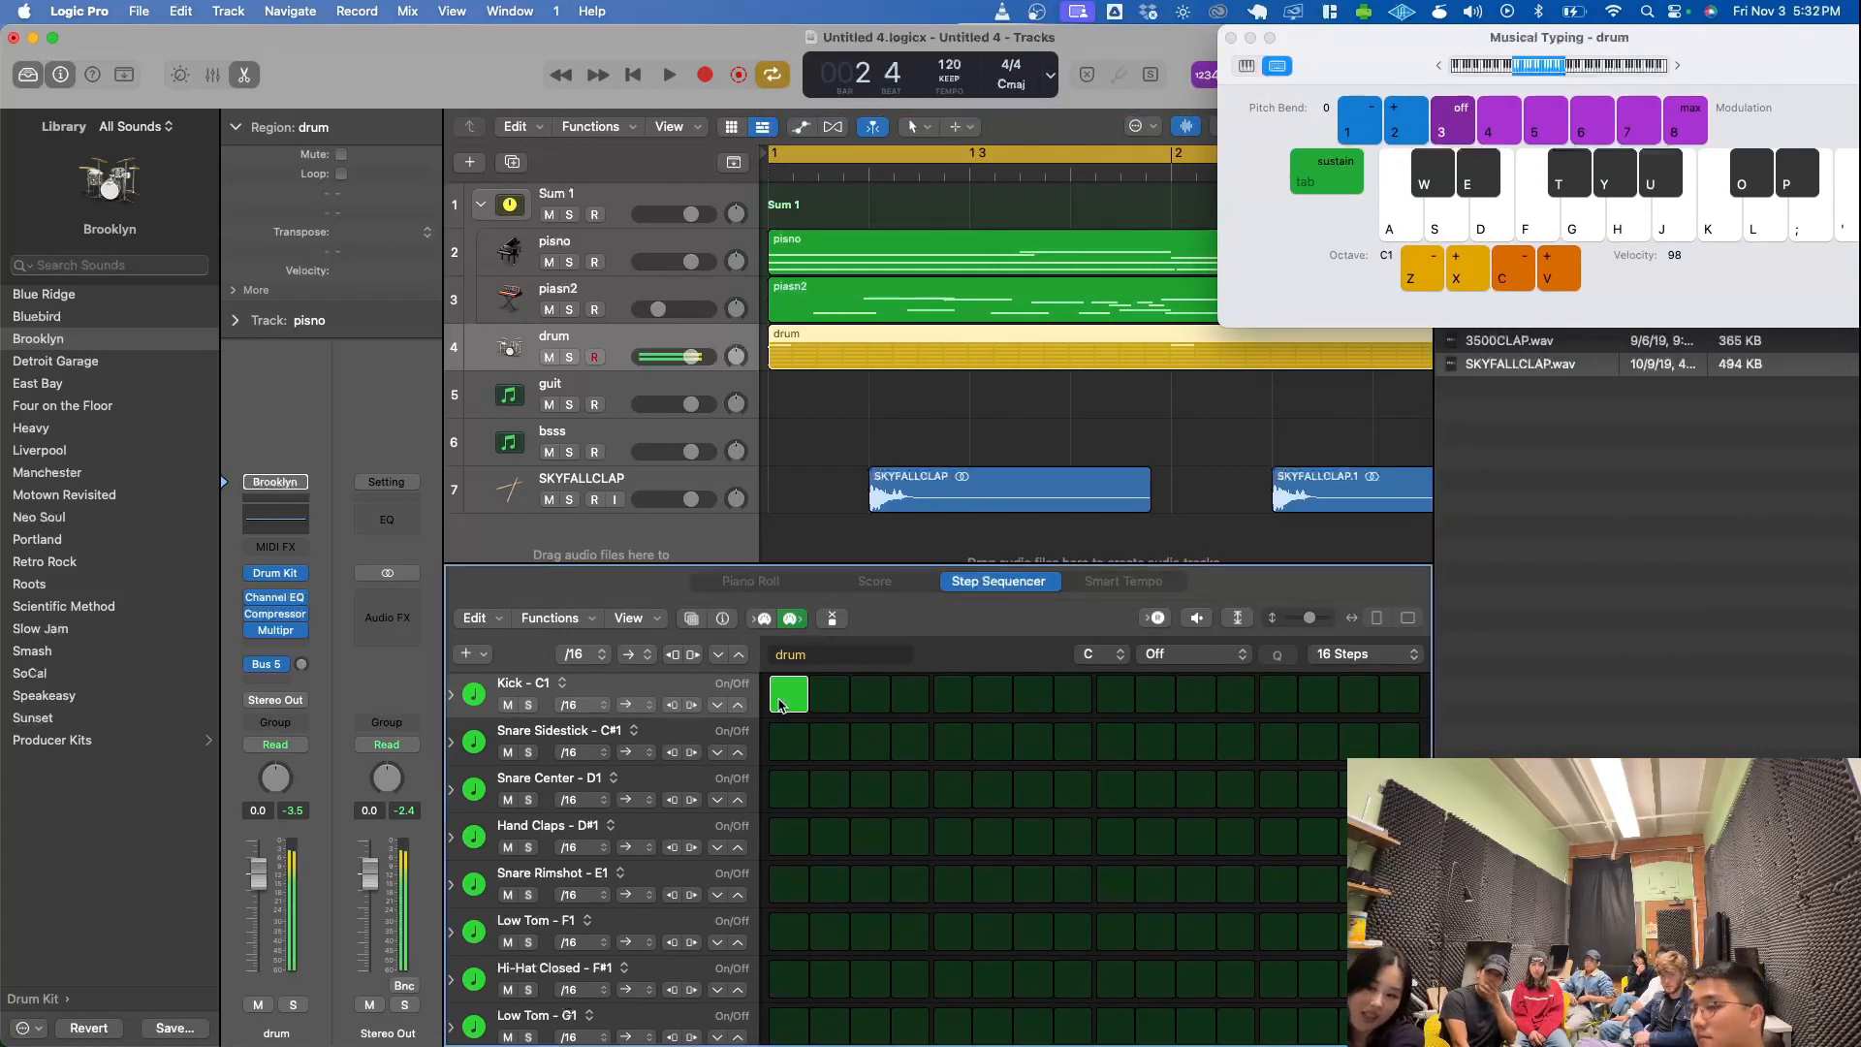
left_click(953, 790)
left_click(1116, 700)
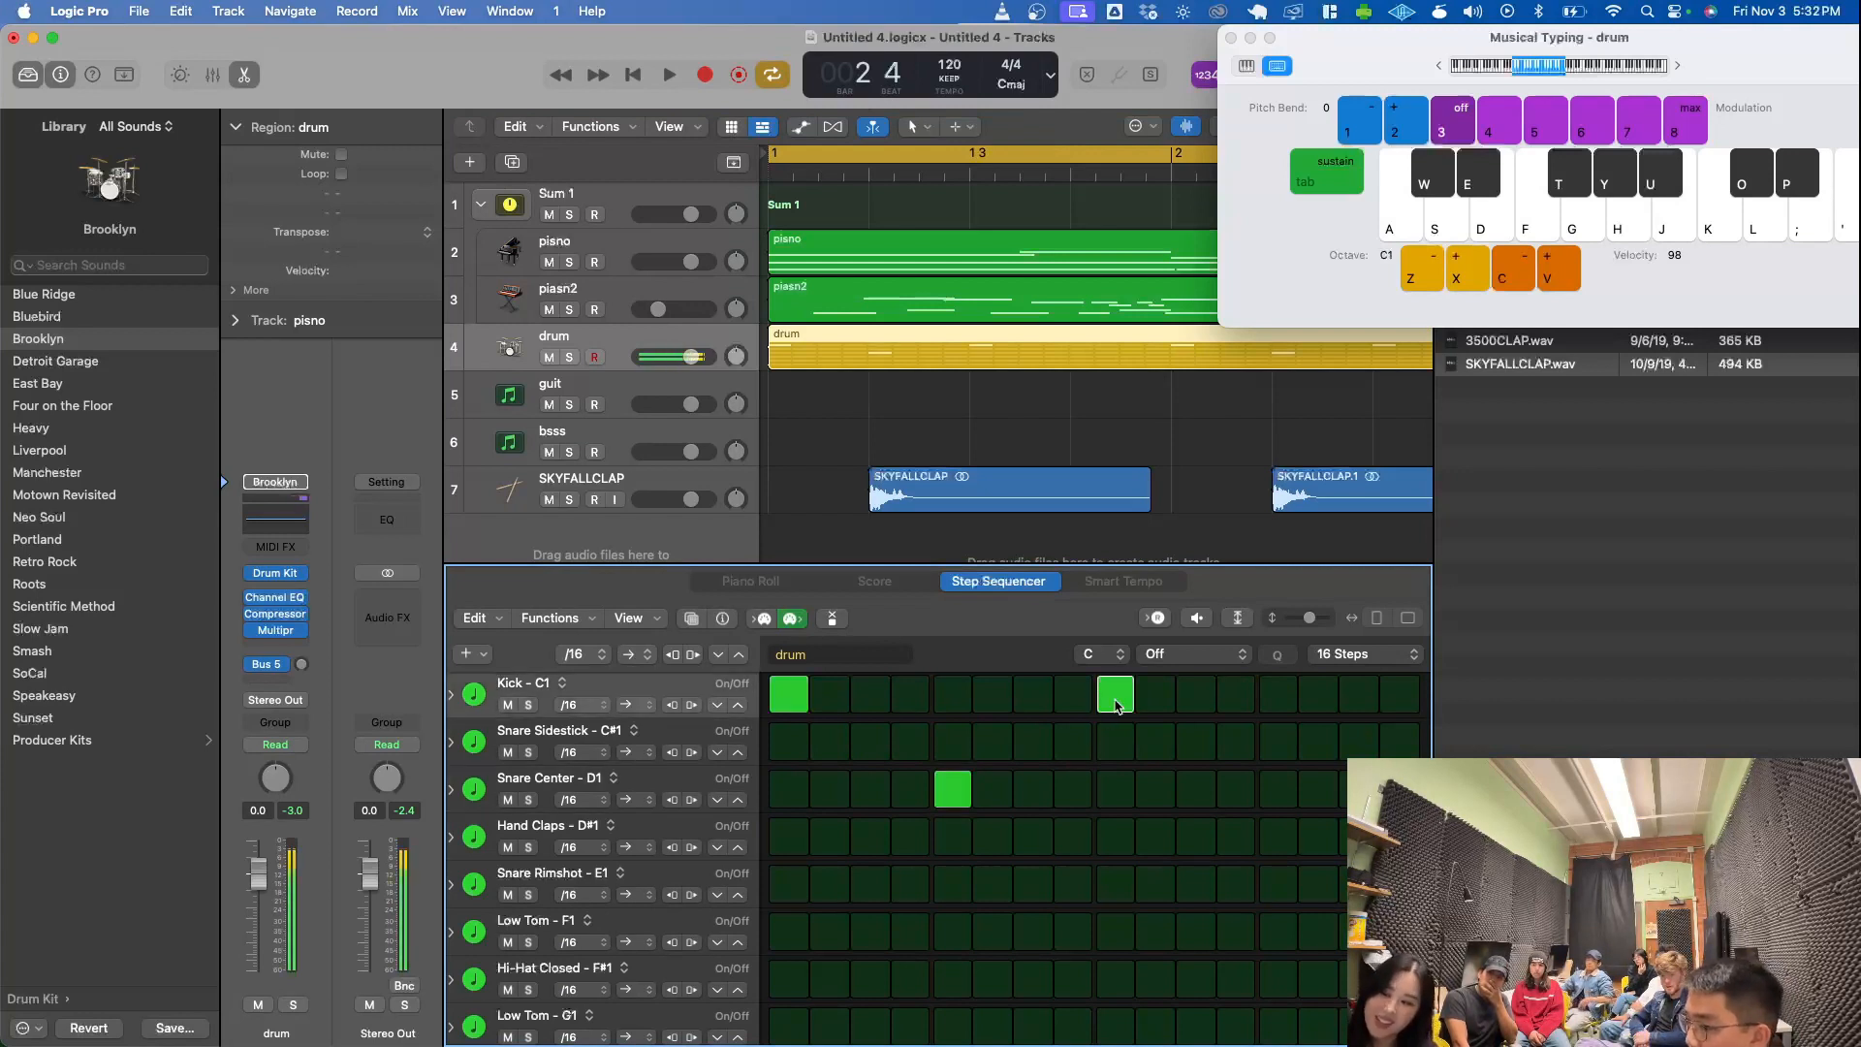
left_click(1278, 790)
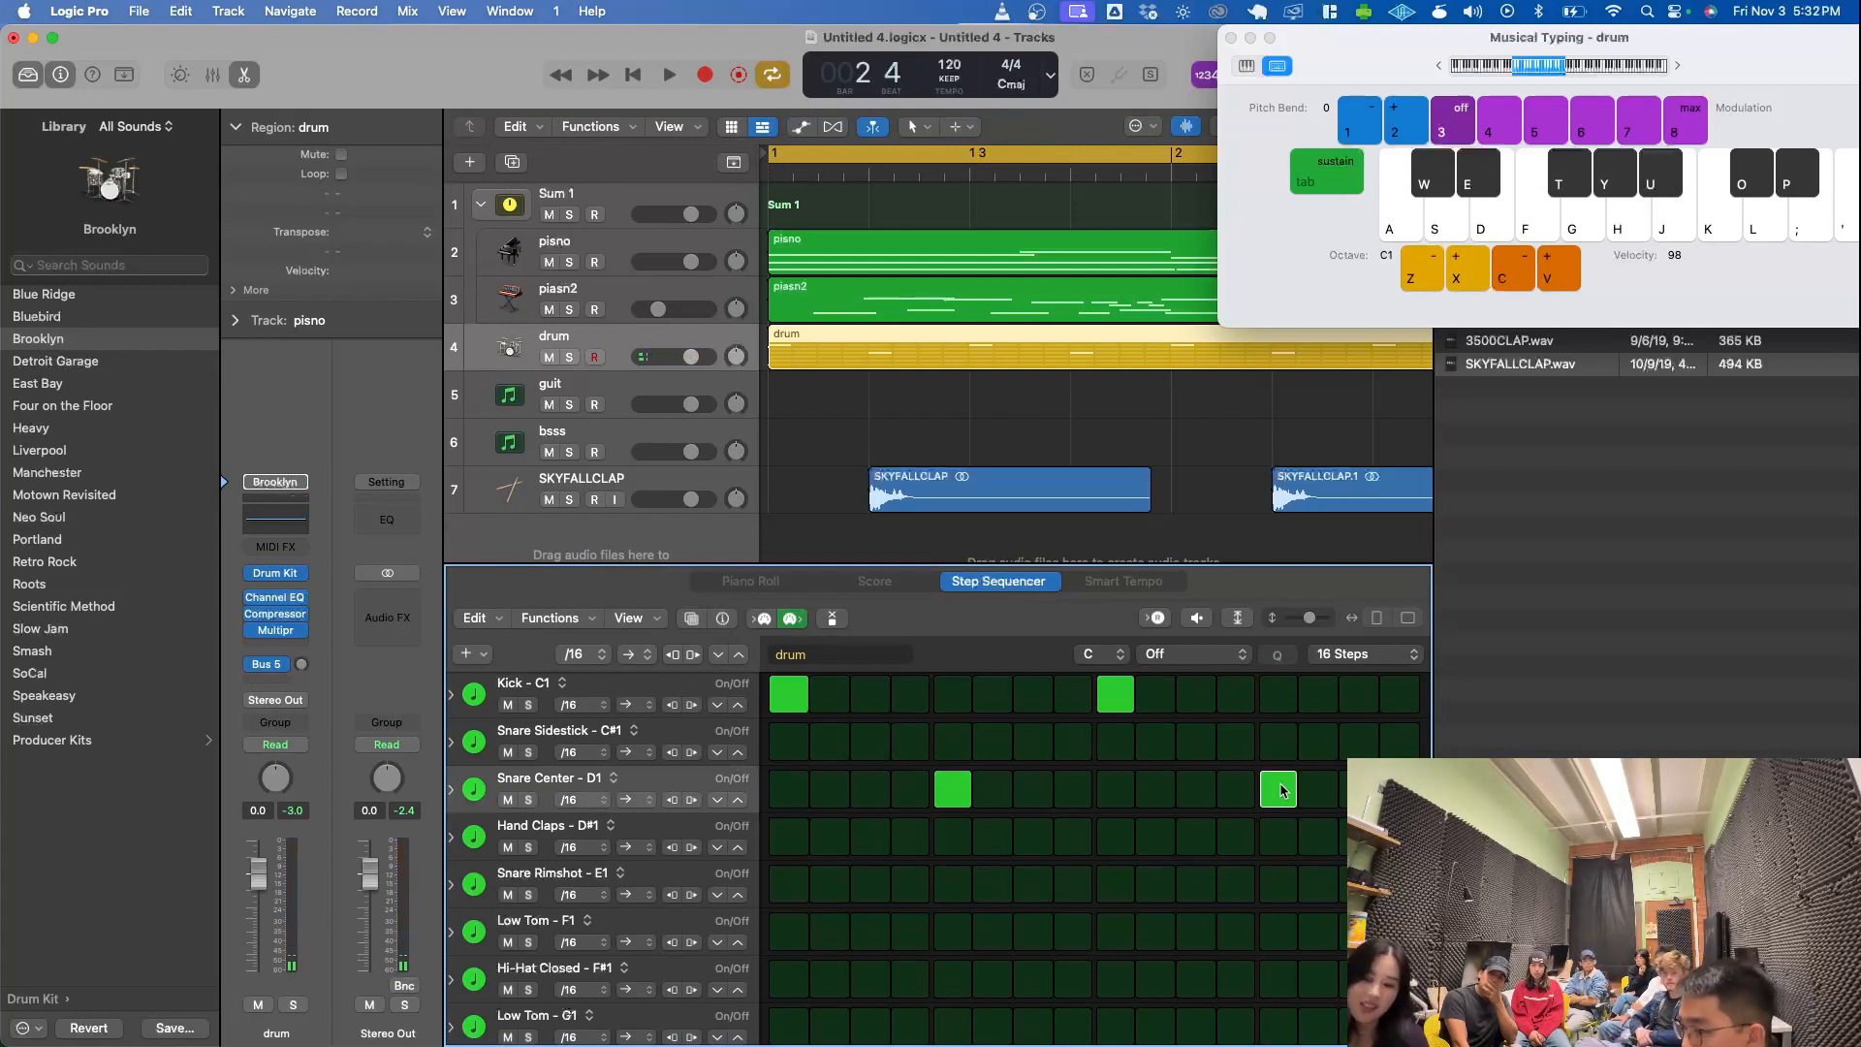
key("space")
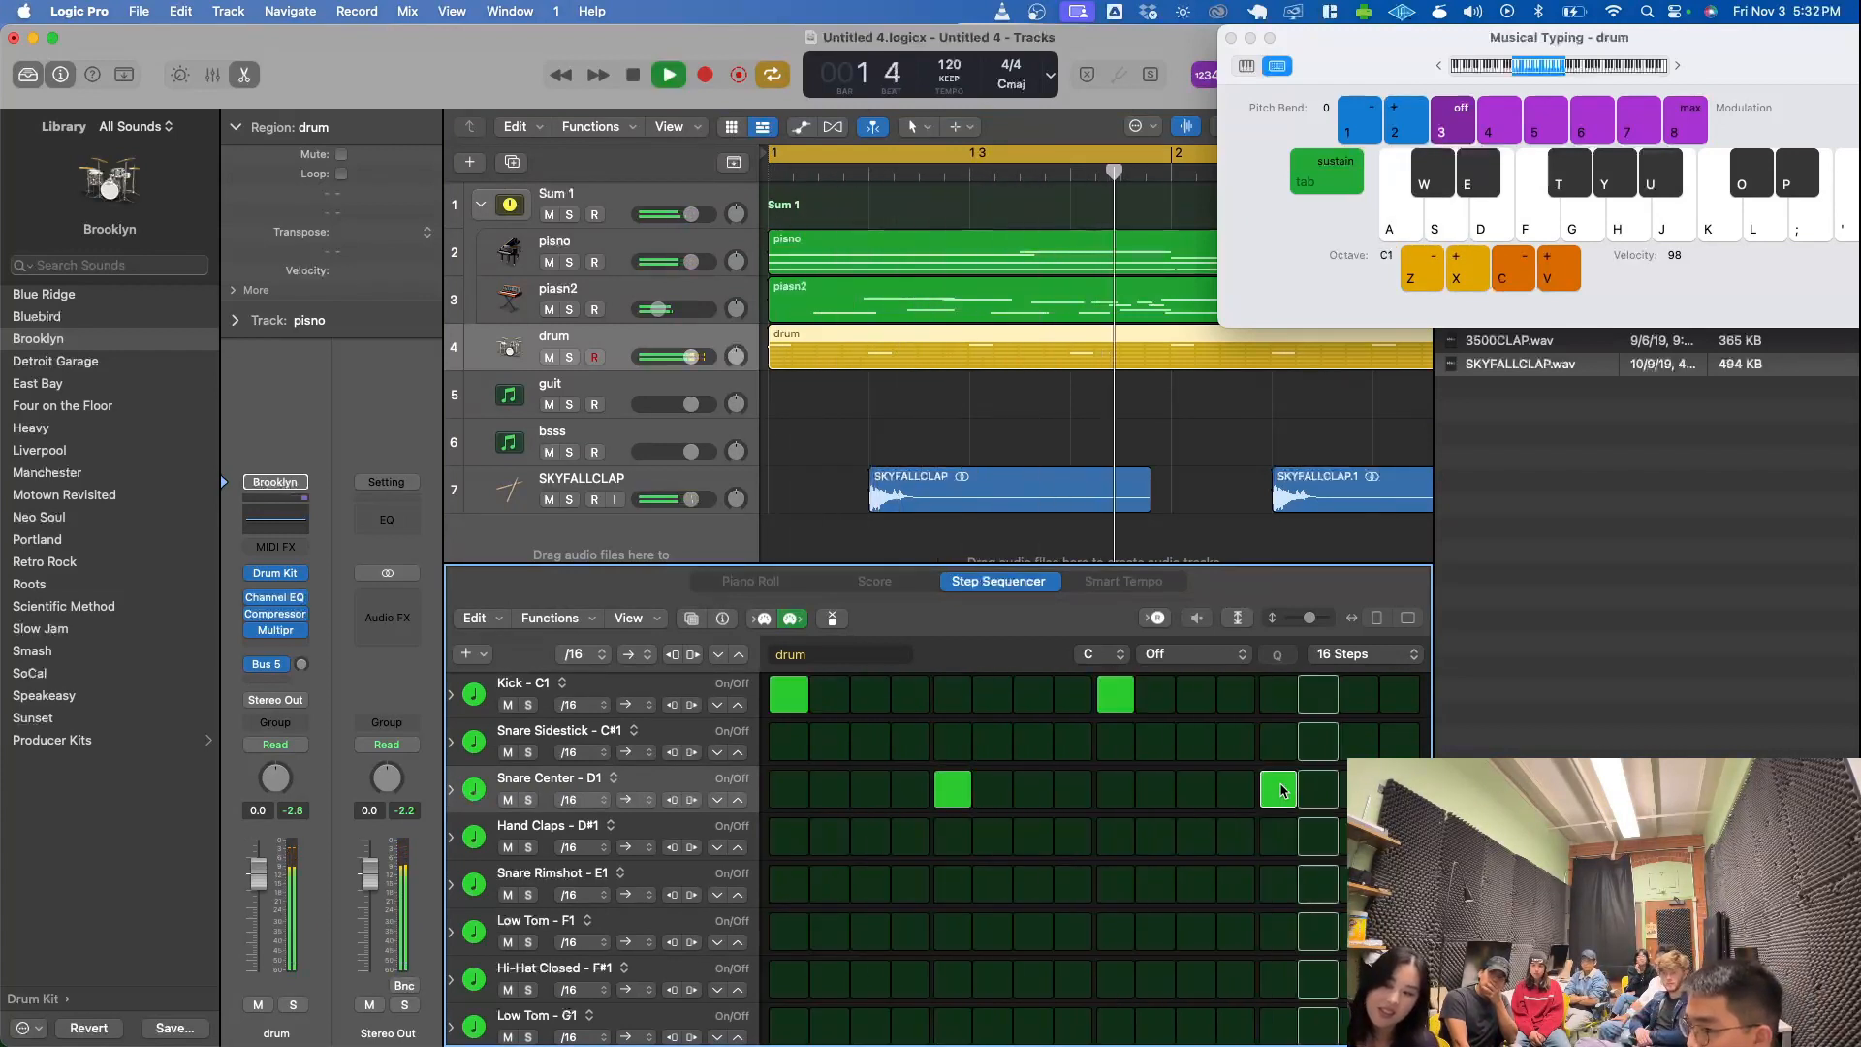
key("space")
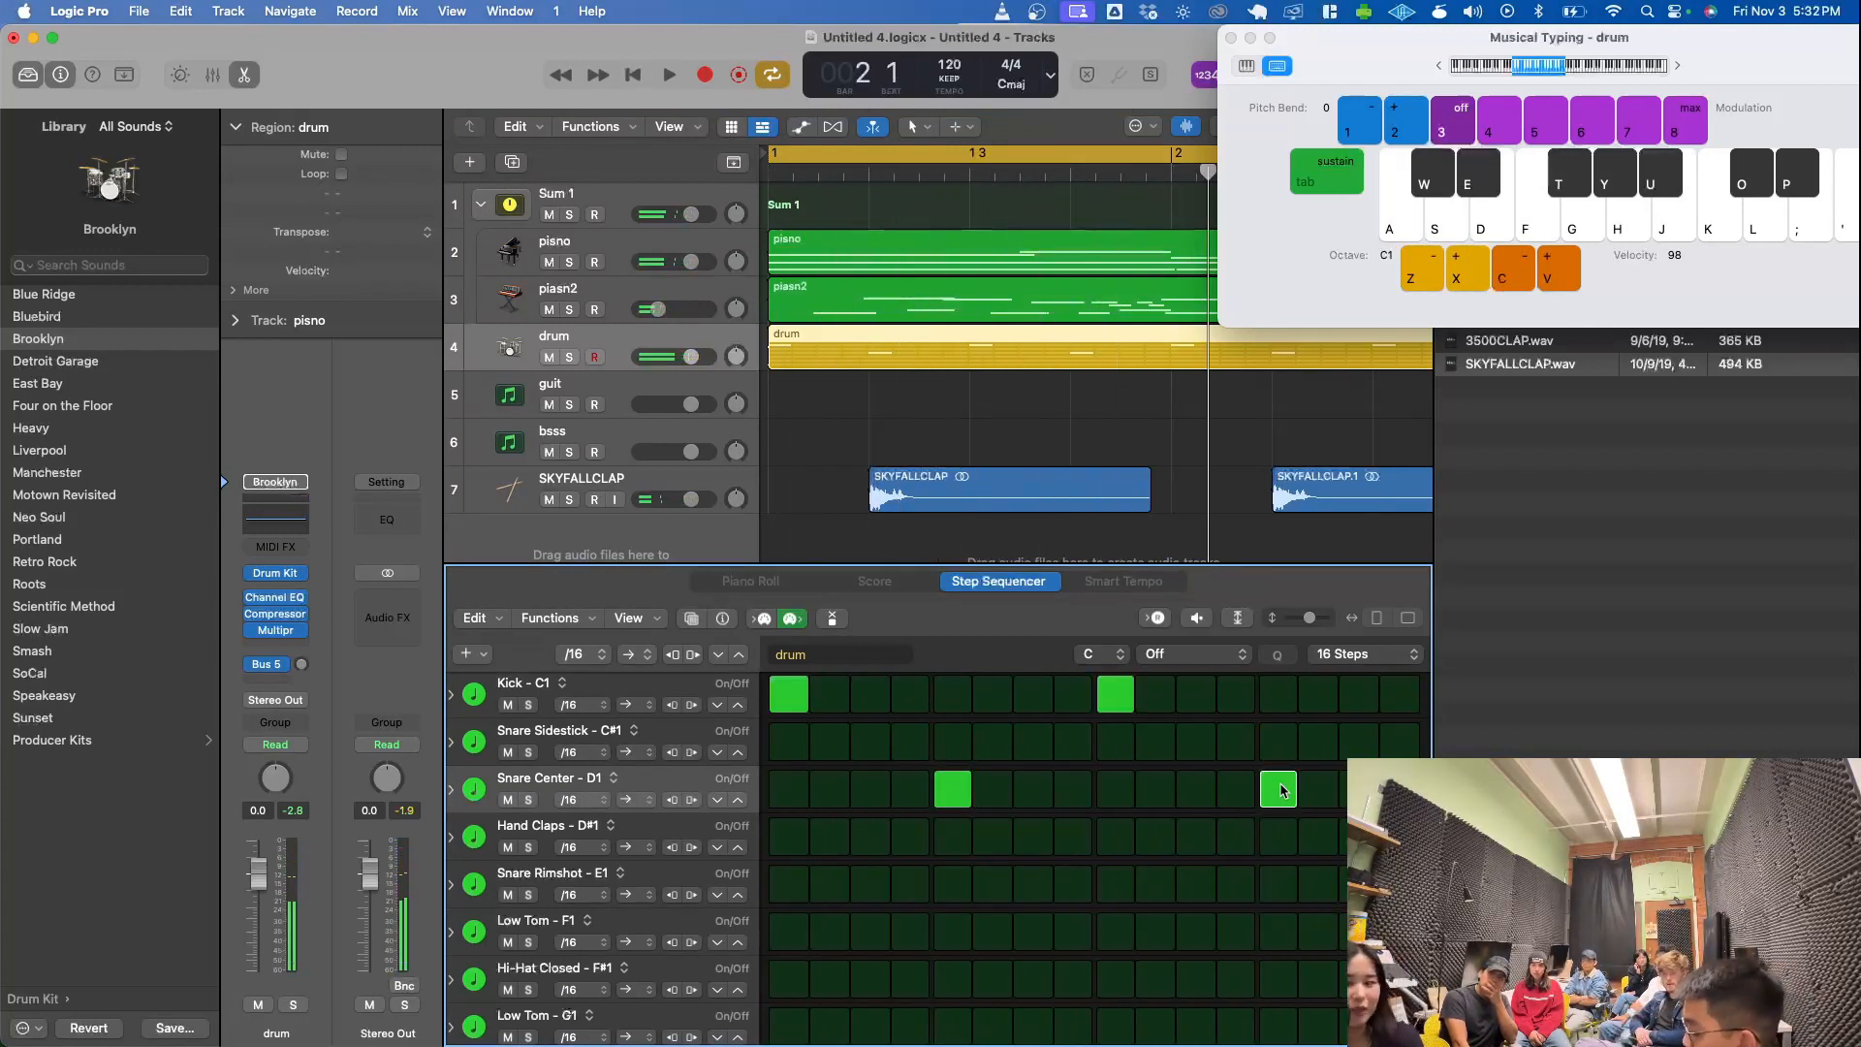
- Add a Kick hit on step 11 of the drum pattern and listen to it with the other tracks
left_click(1195, 696)
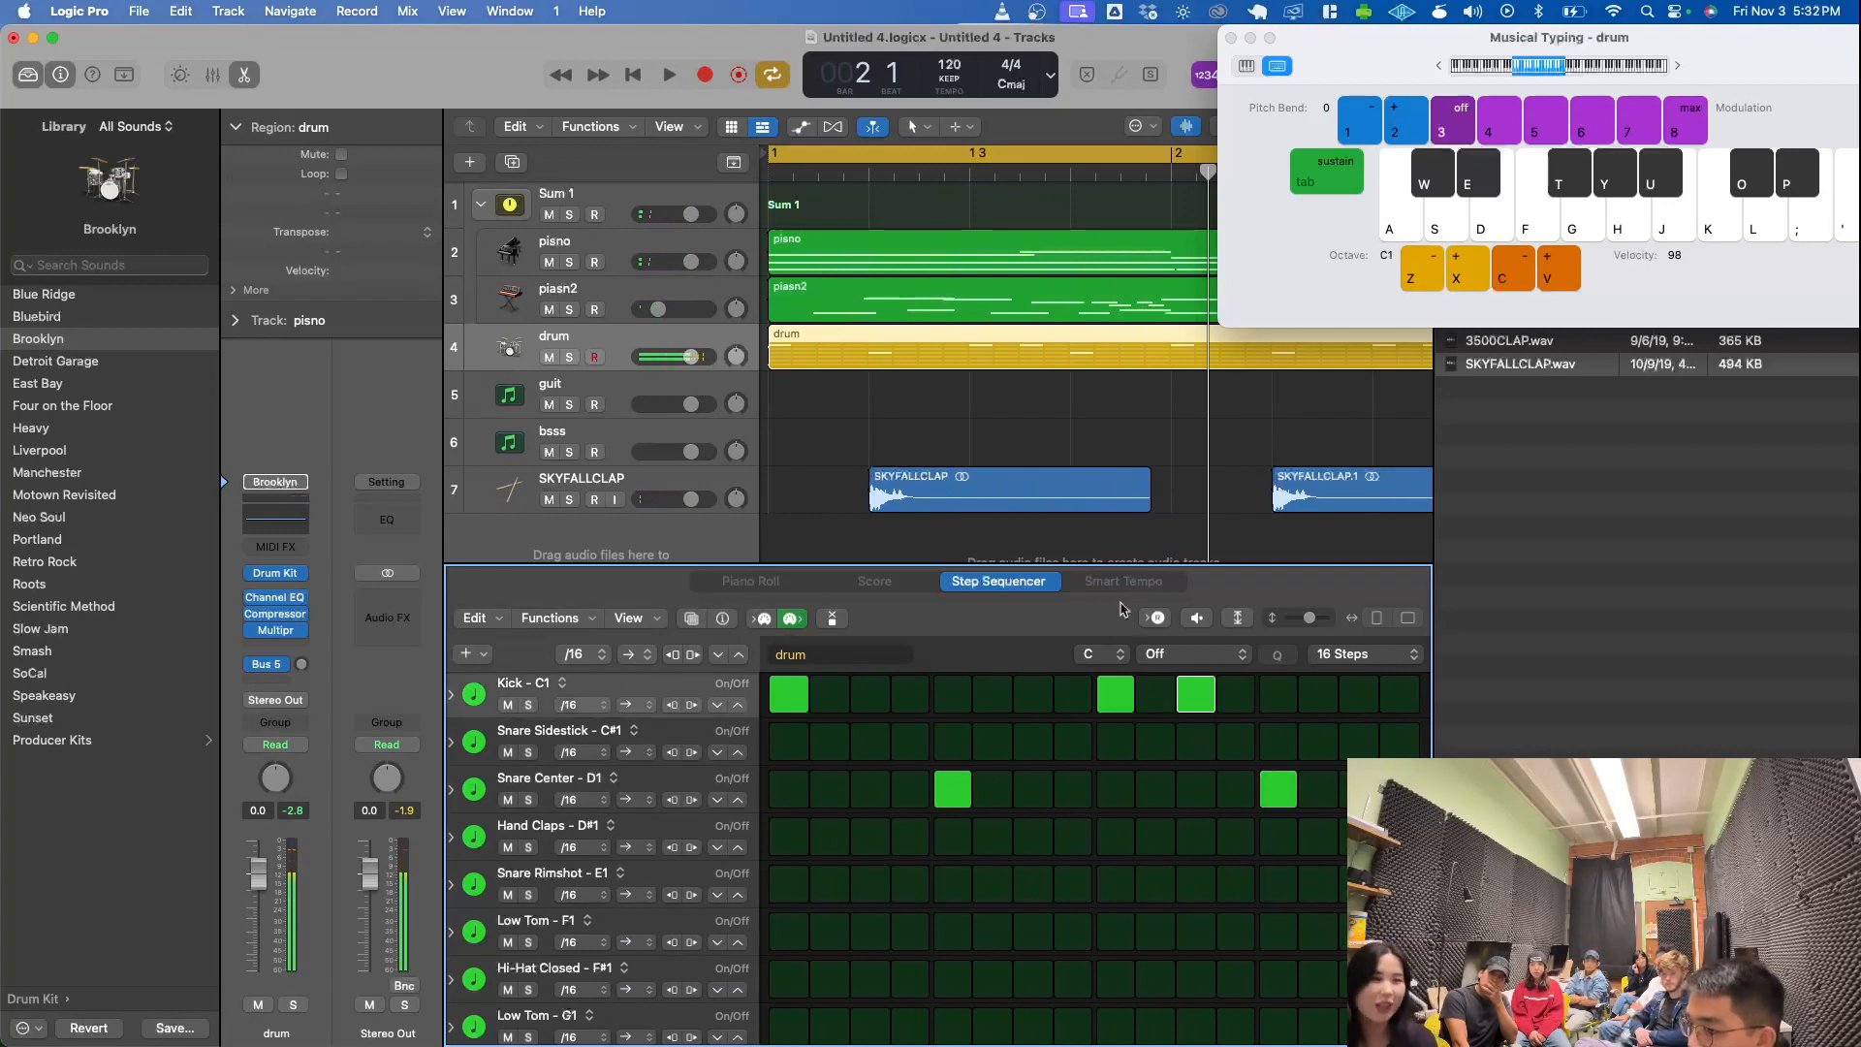
key("space")
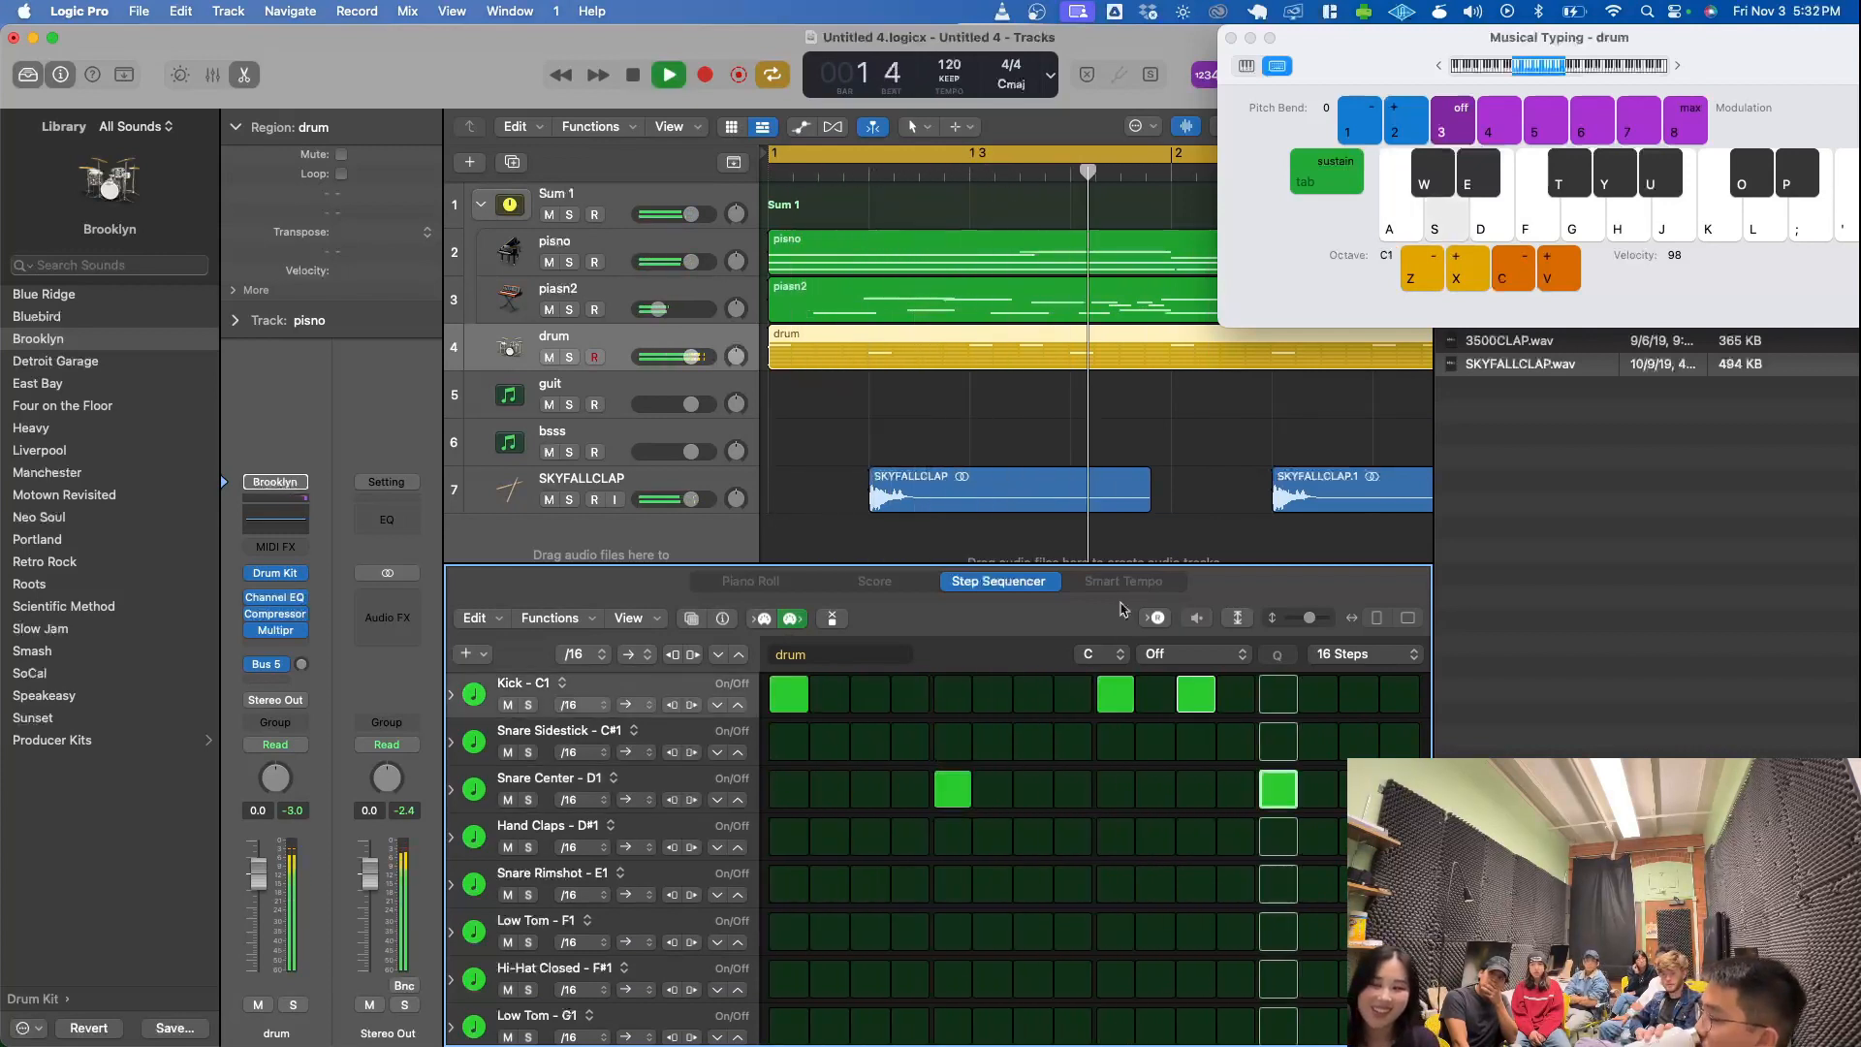
key("space")
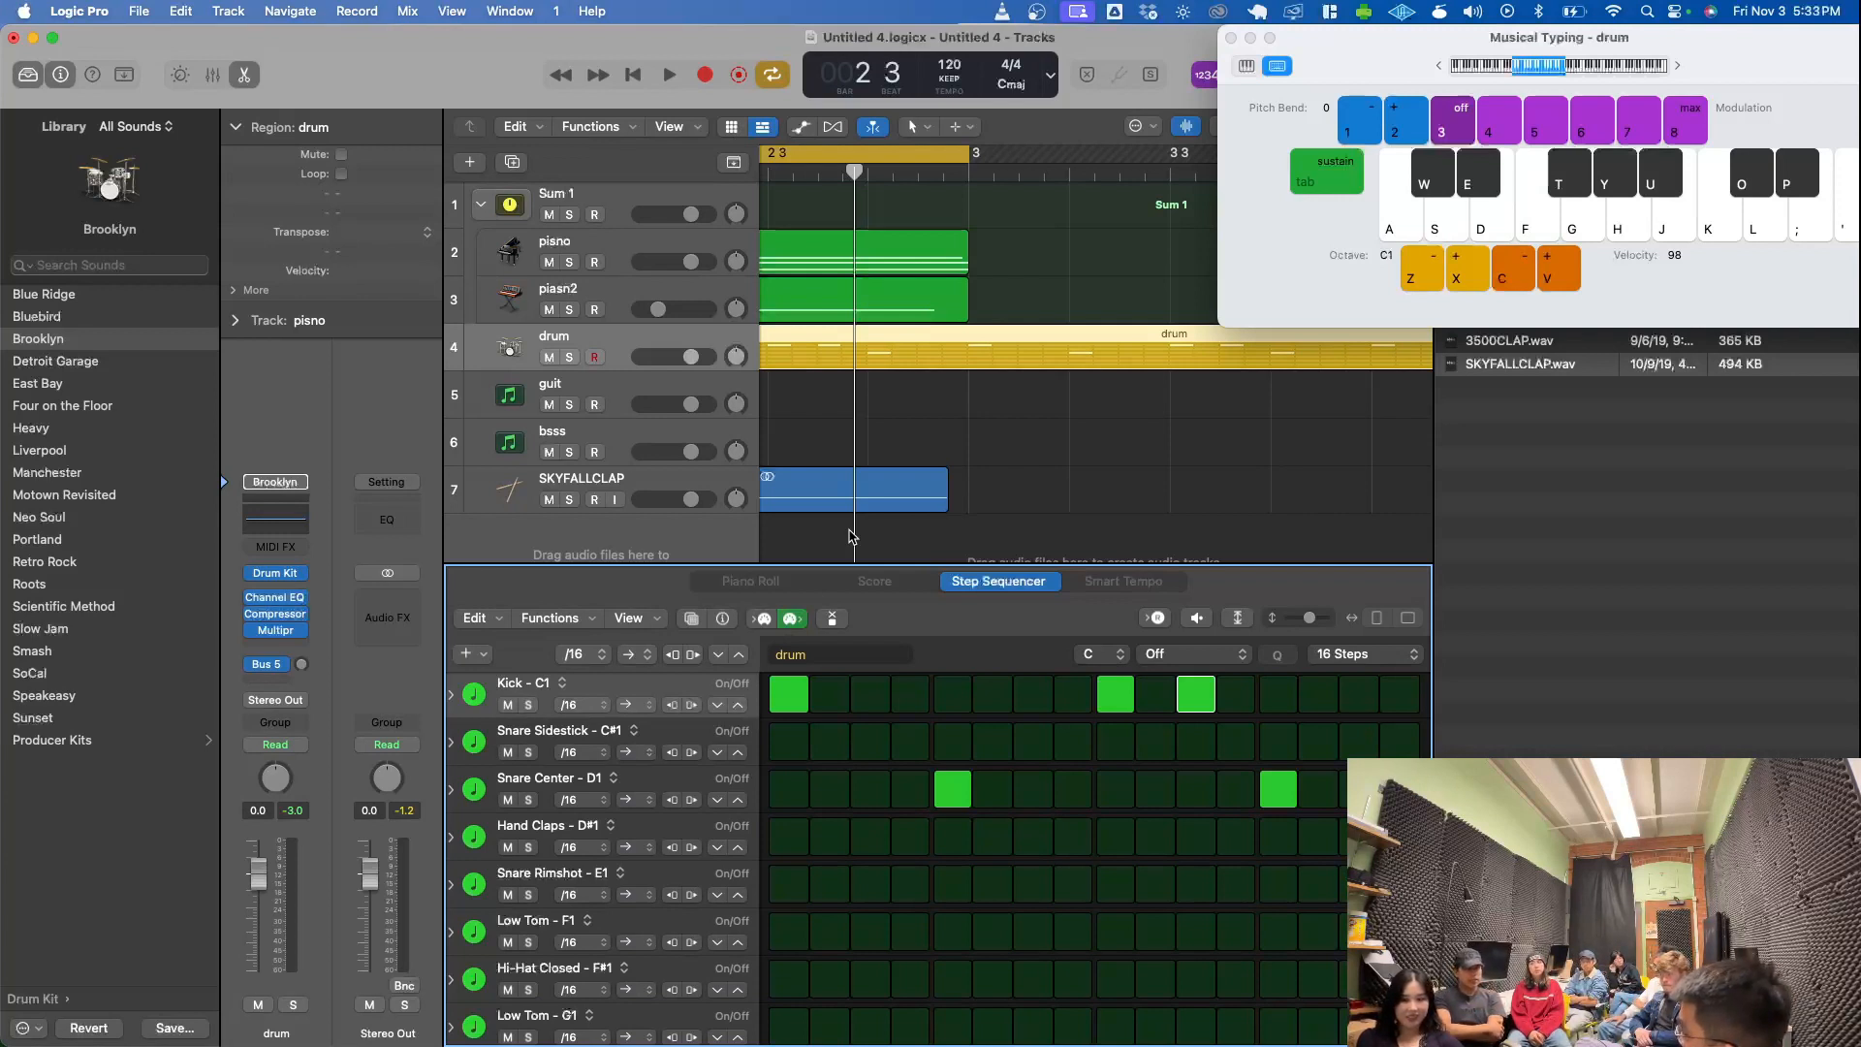
- Close Musical Typing and create one audio track with Input 1 and Output 1 + 2
left_click(1230, 38)
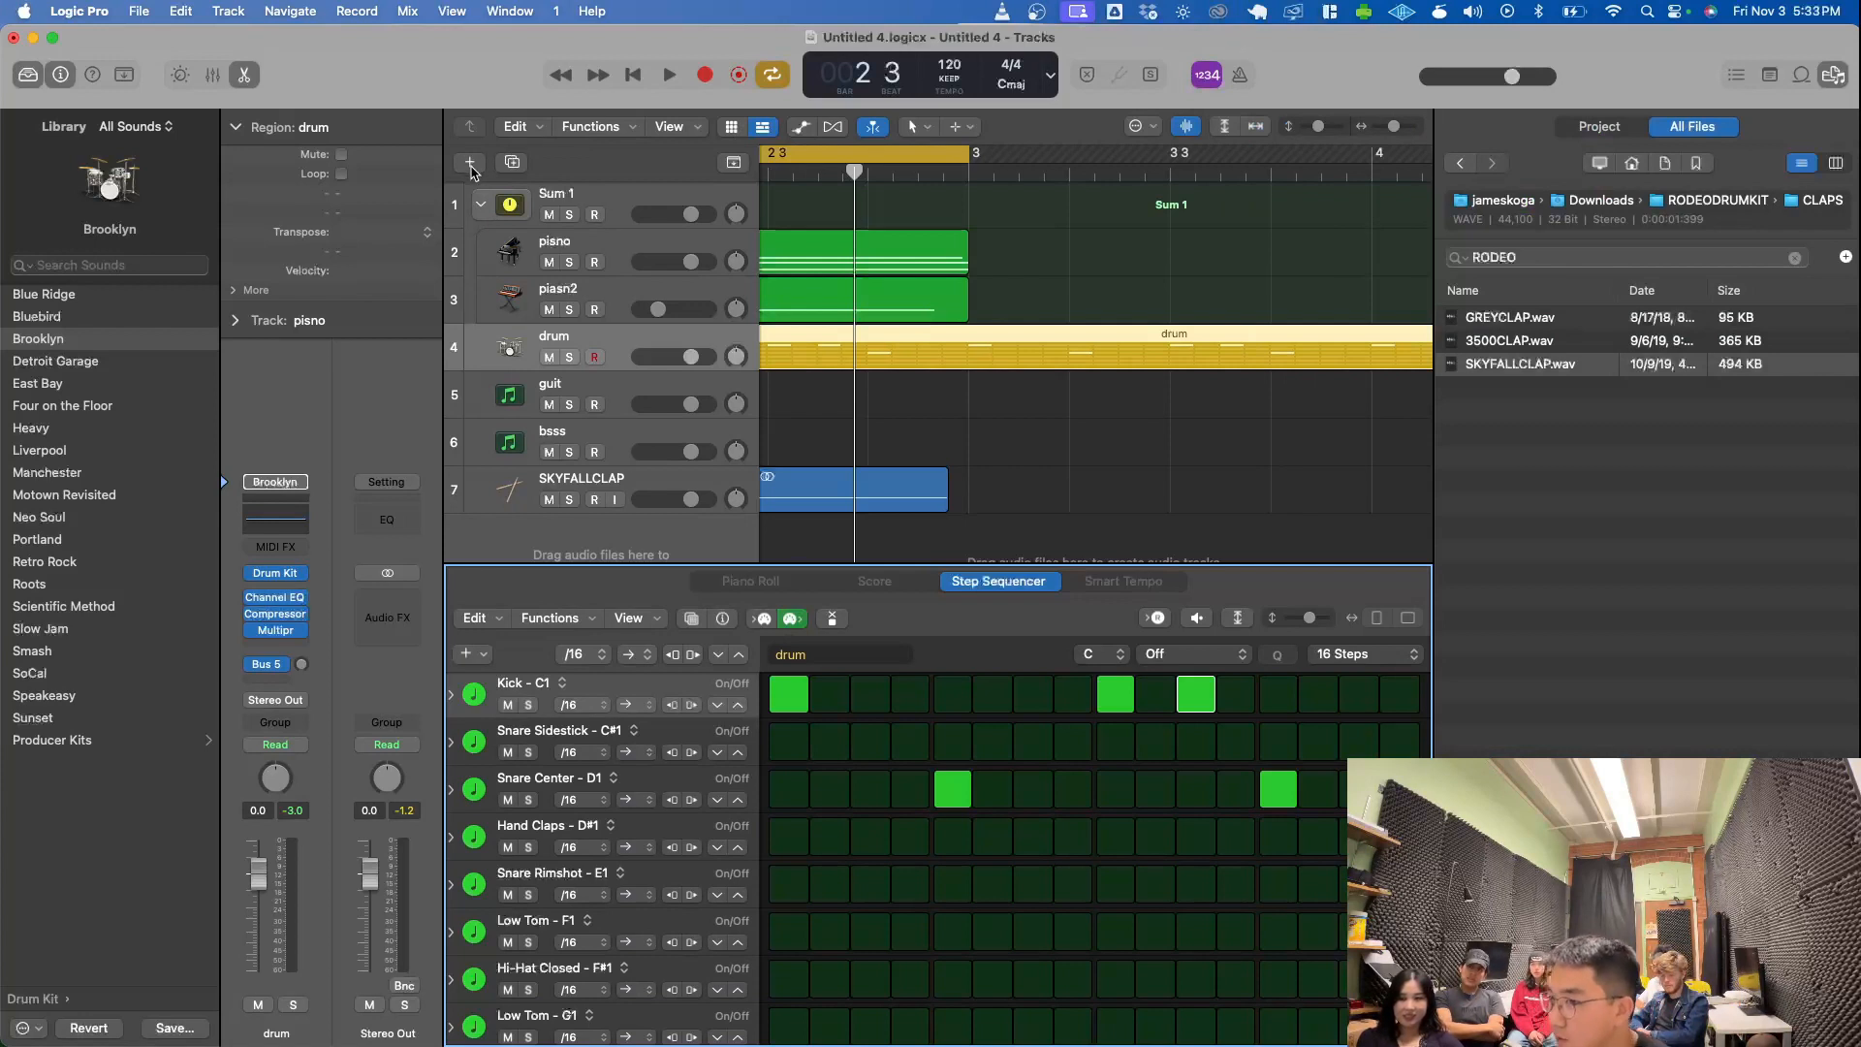
scroll(1115, 290, "left", 10)
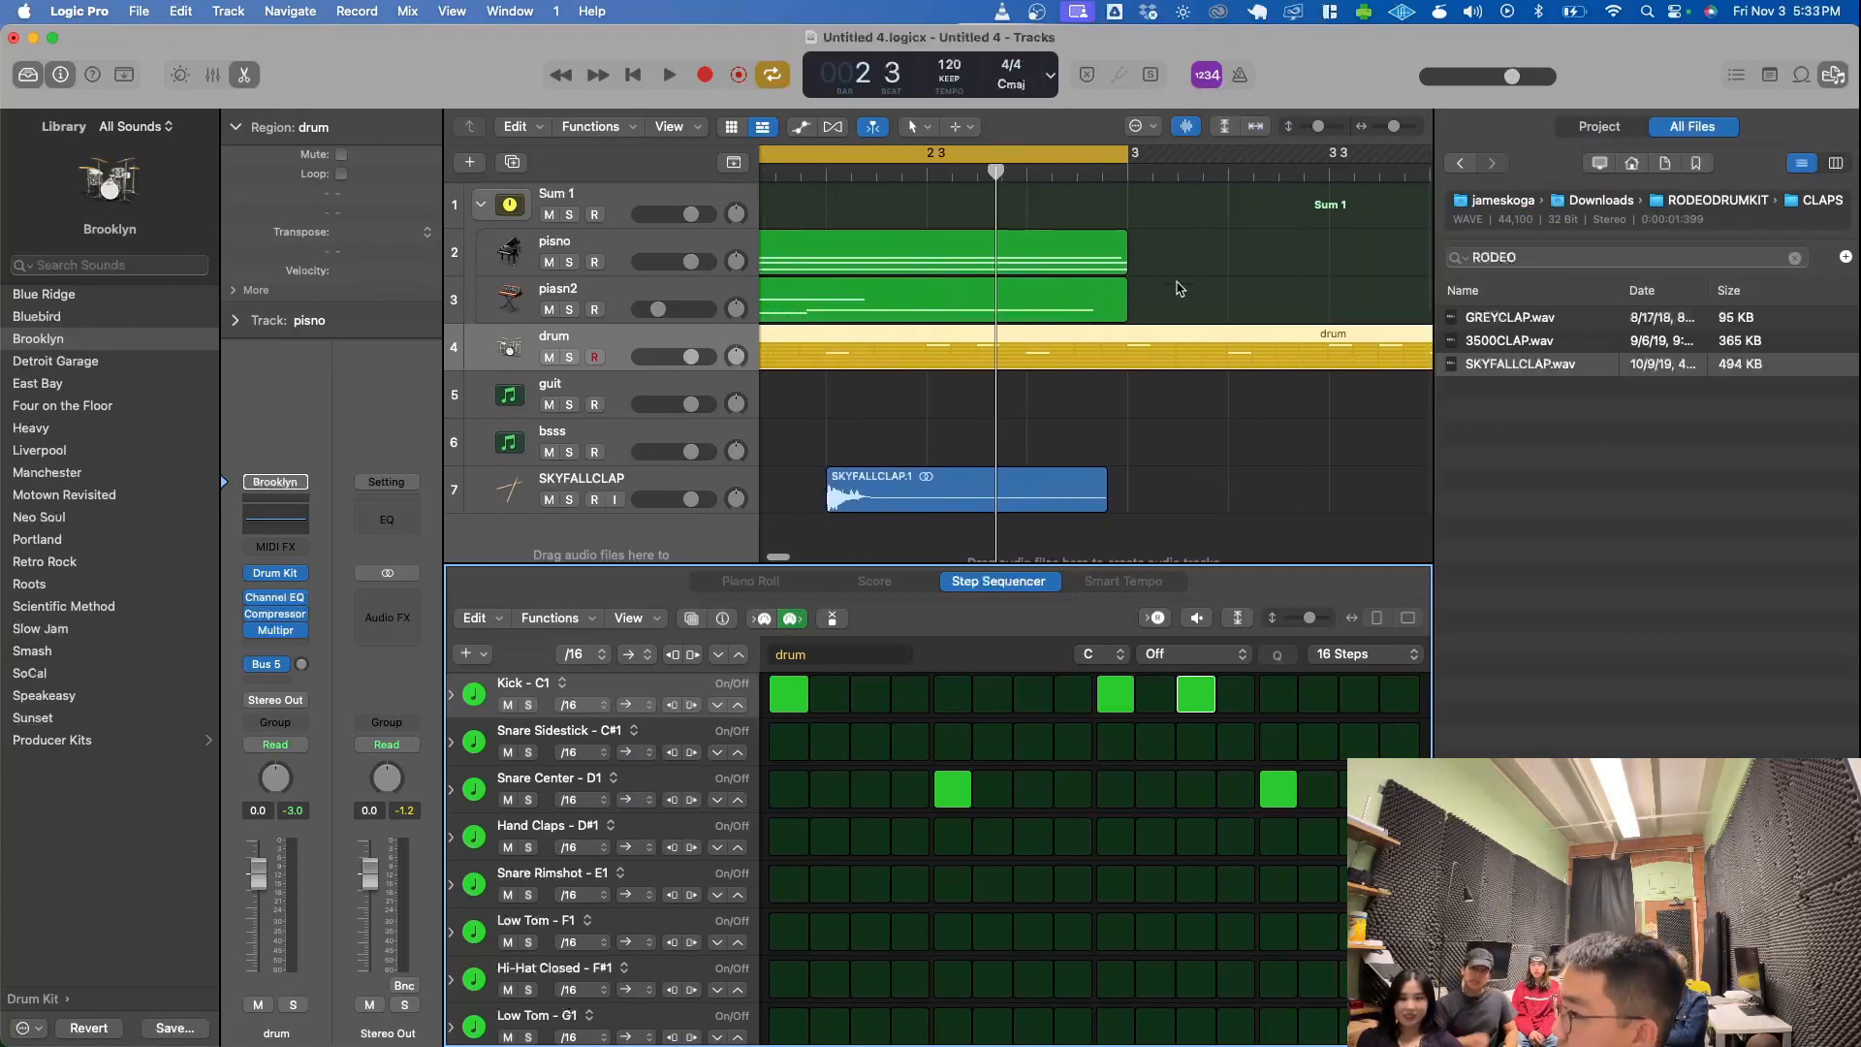
scroll(1178, 288, "down", 5)
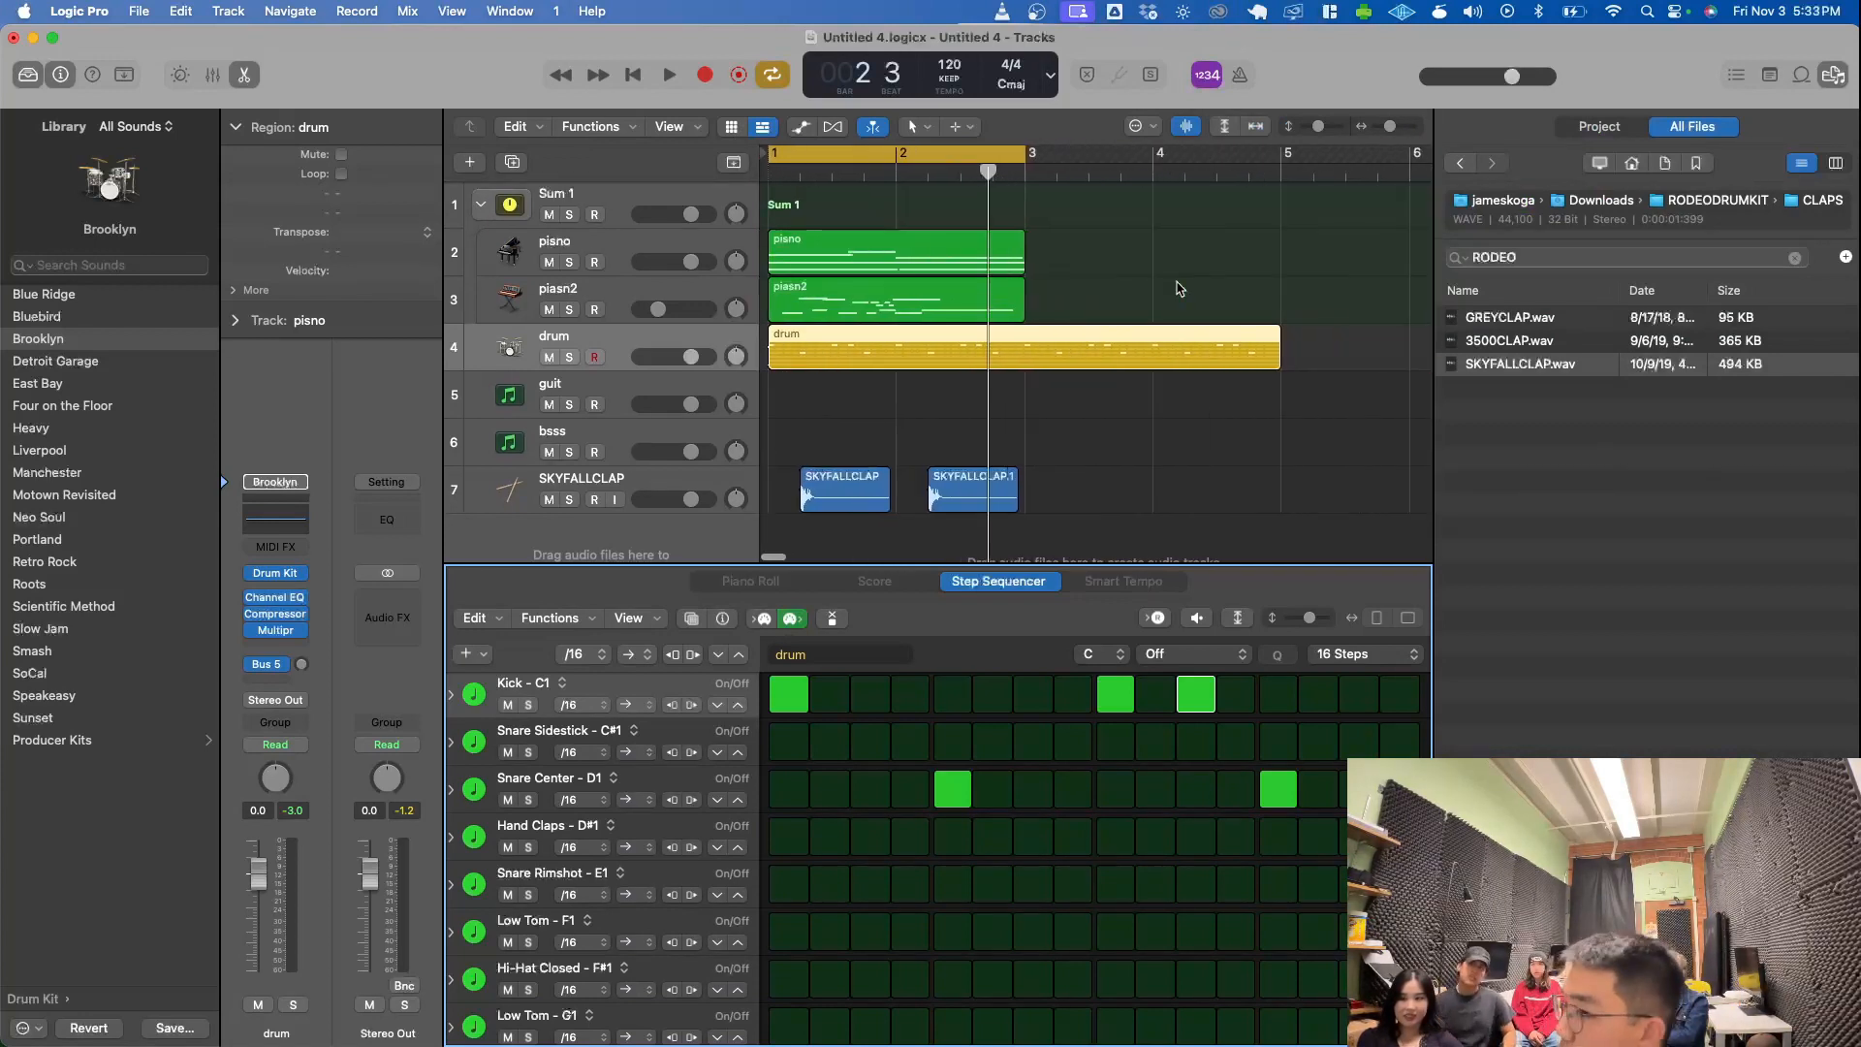
left_click(482, 170)
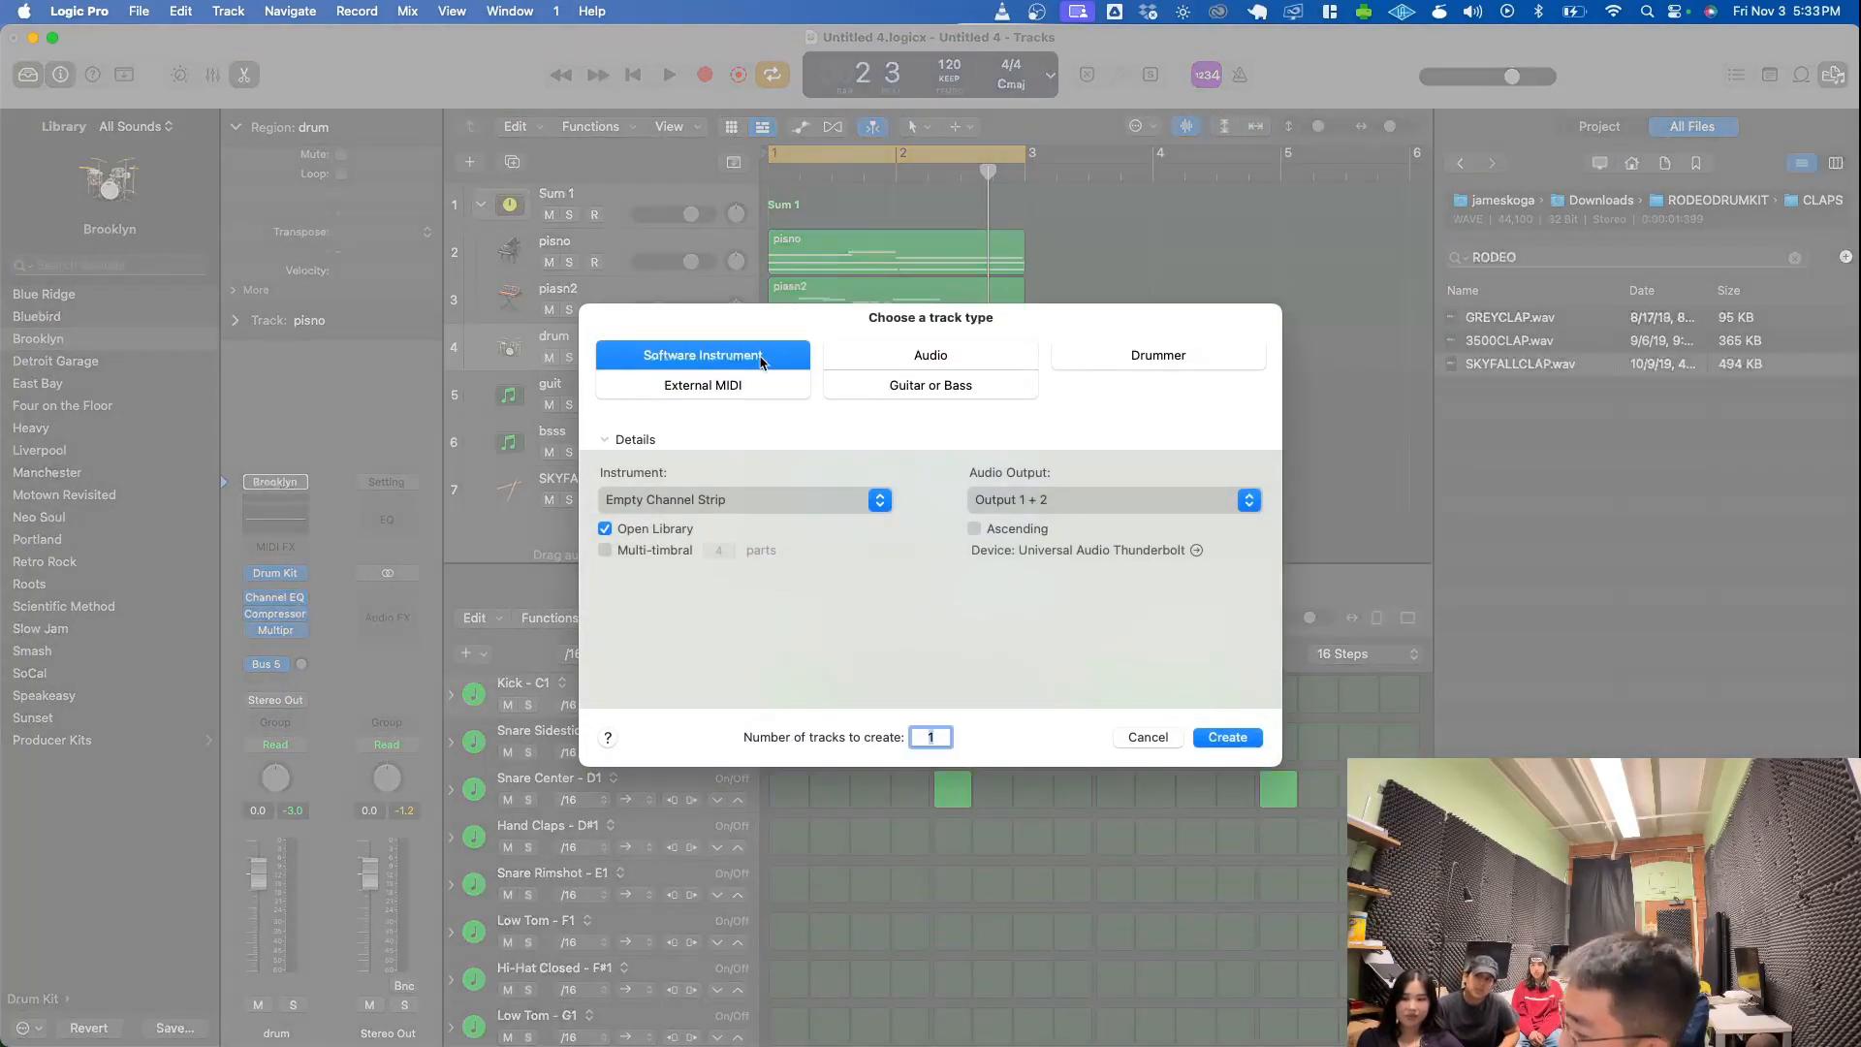
left_click(865, 358)
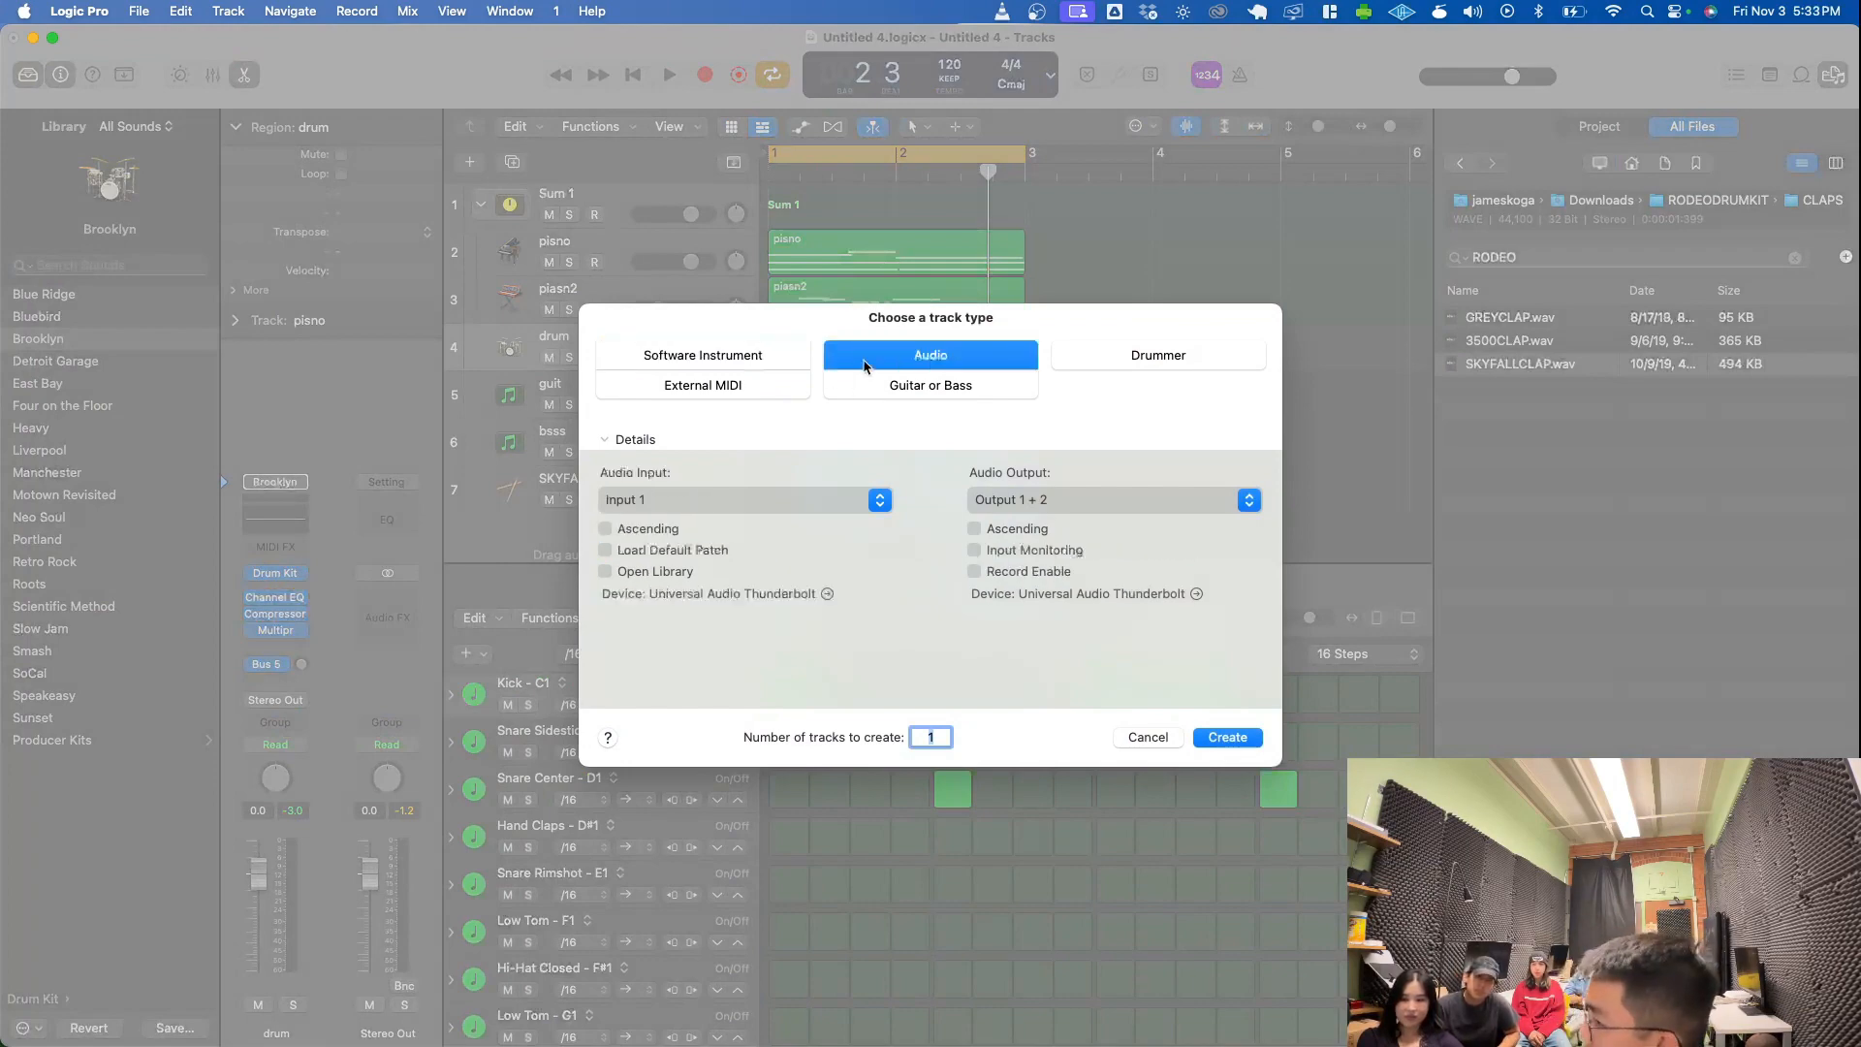
left_click(1227, 737)
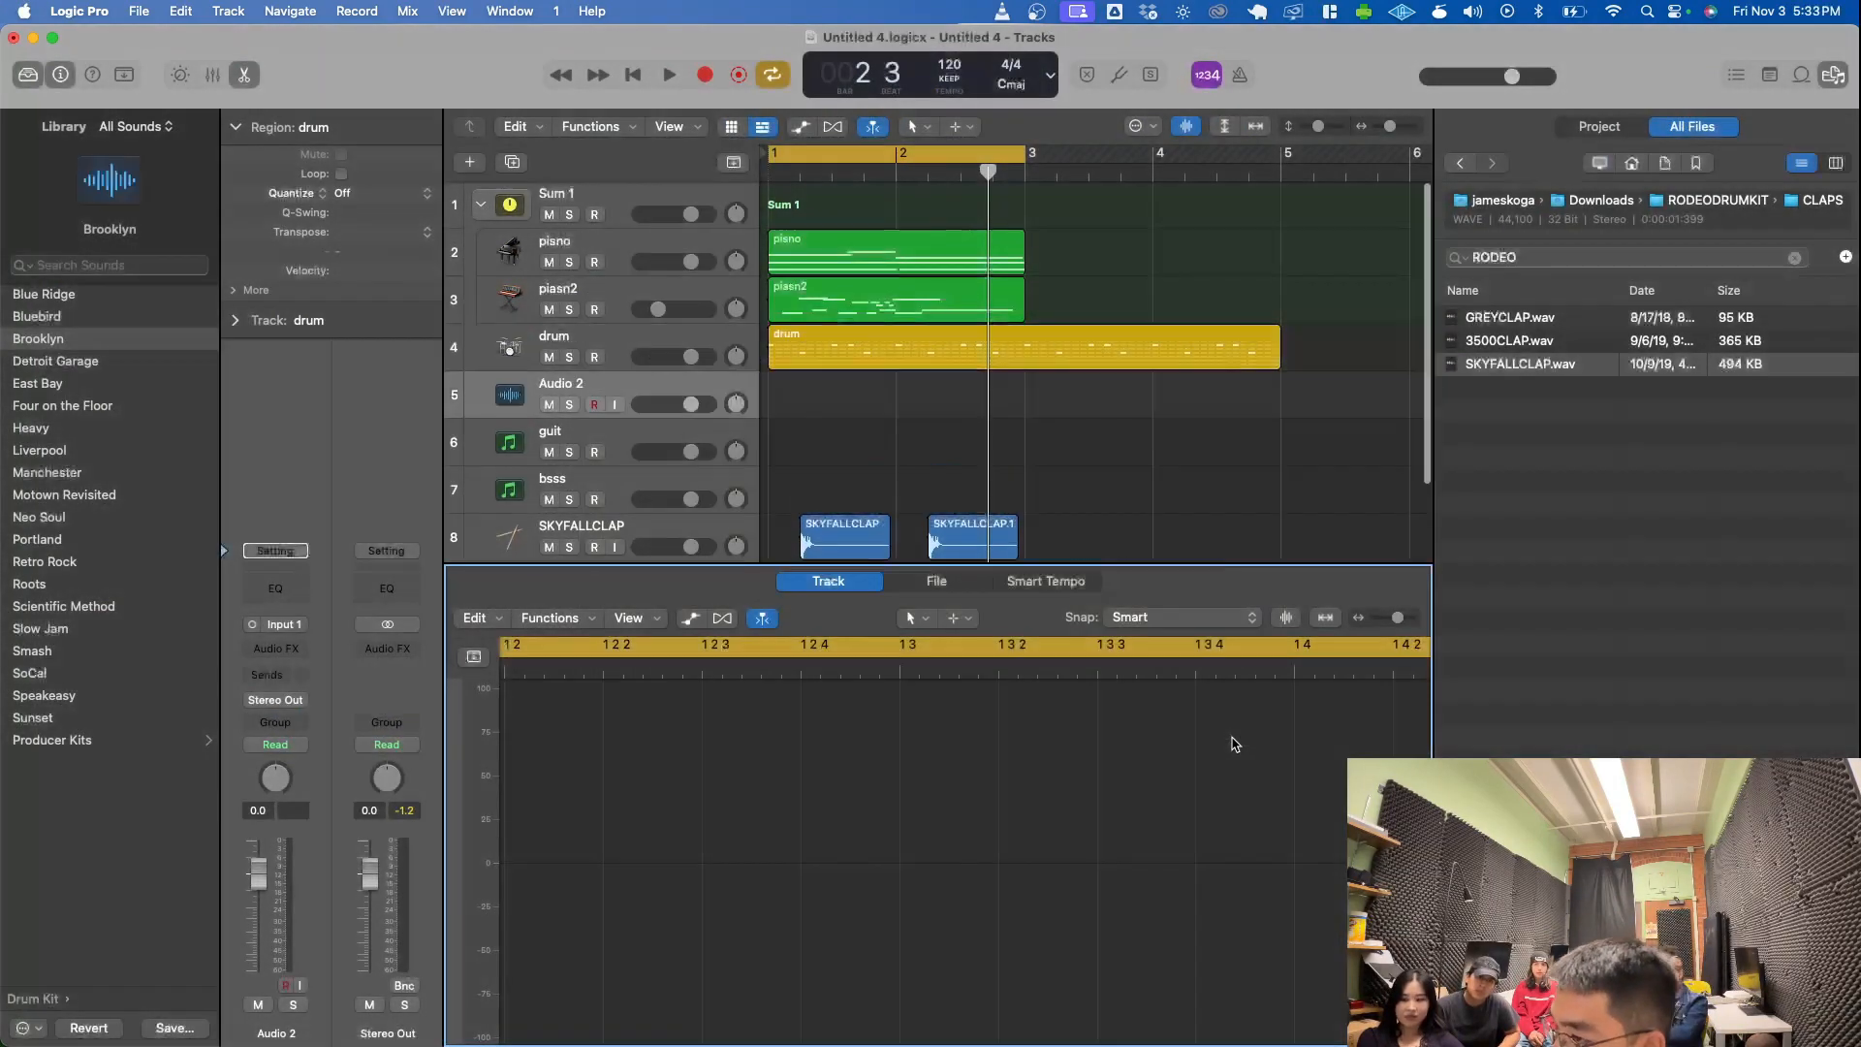
- Move the new audio track below the SKYFALLCLAP track and arm it for recording from the start of bar 1
left_click_drag(617, 389, 595, 483)
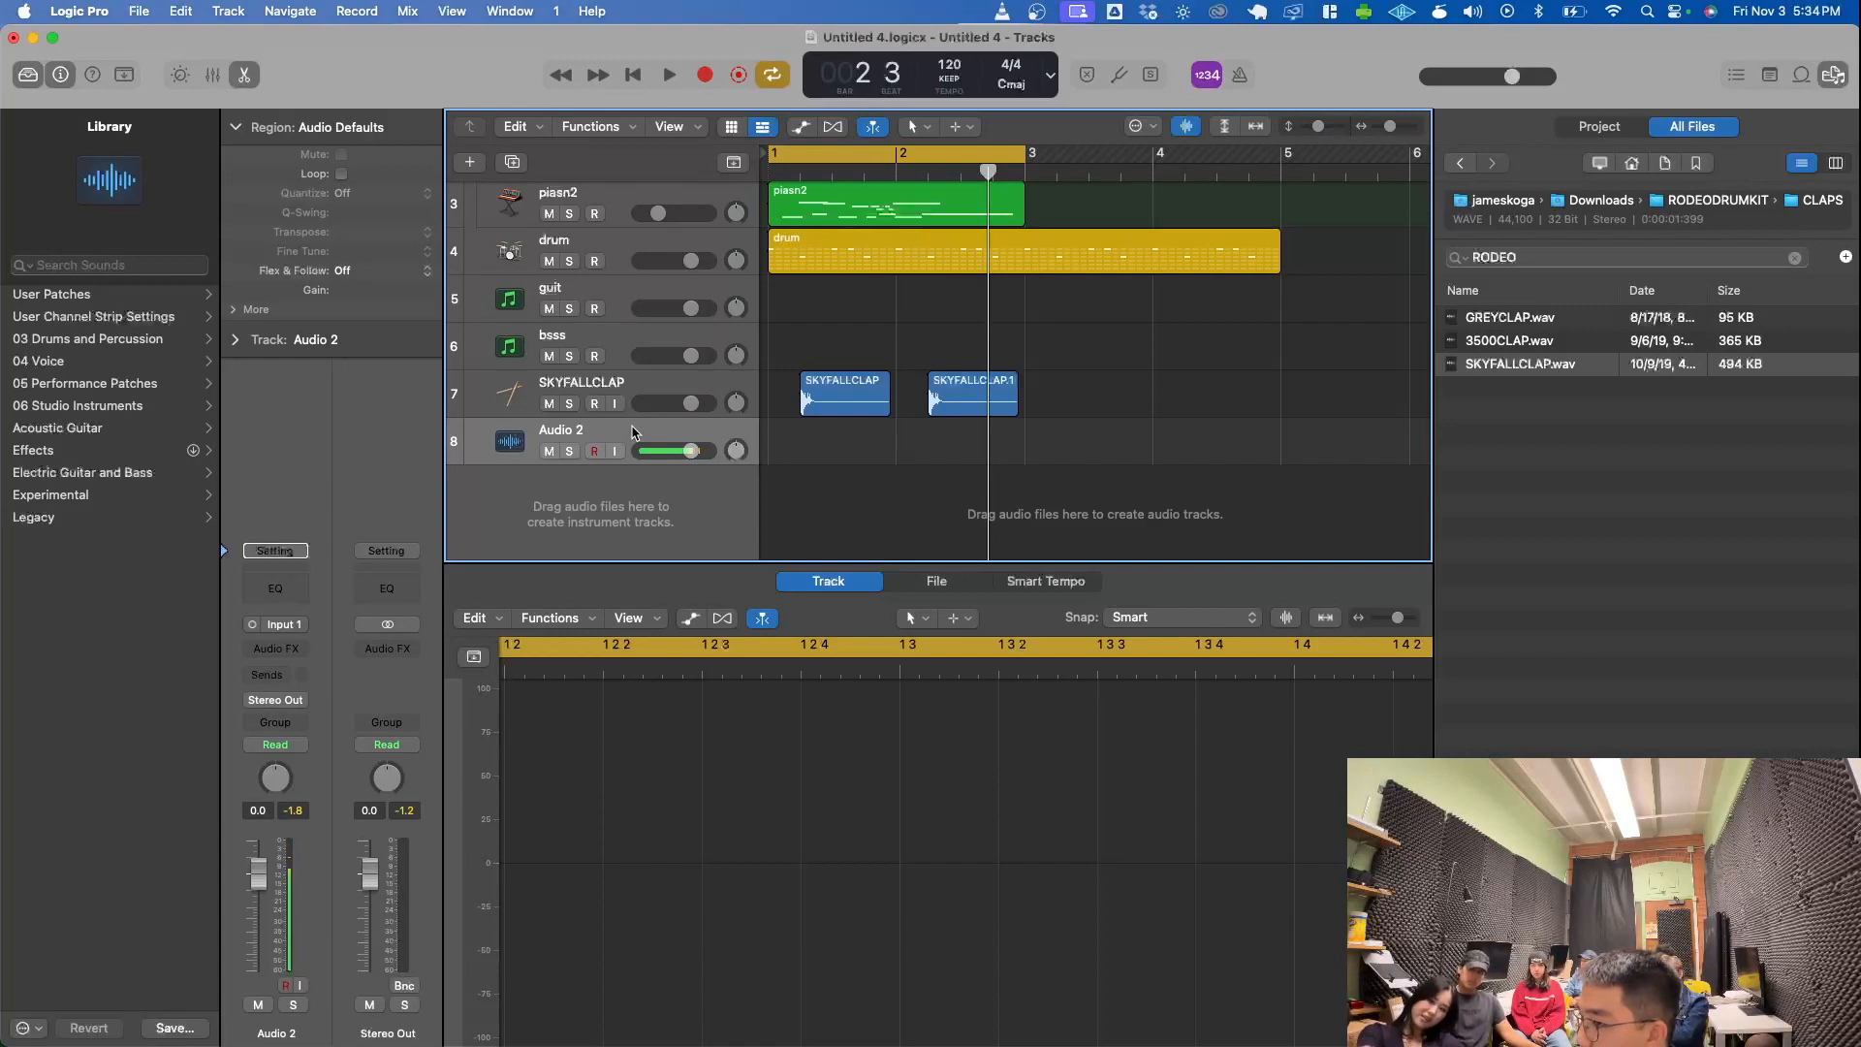
key("Return")
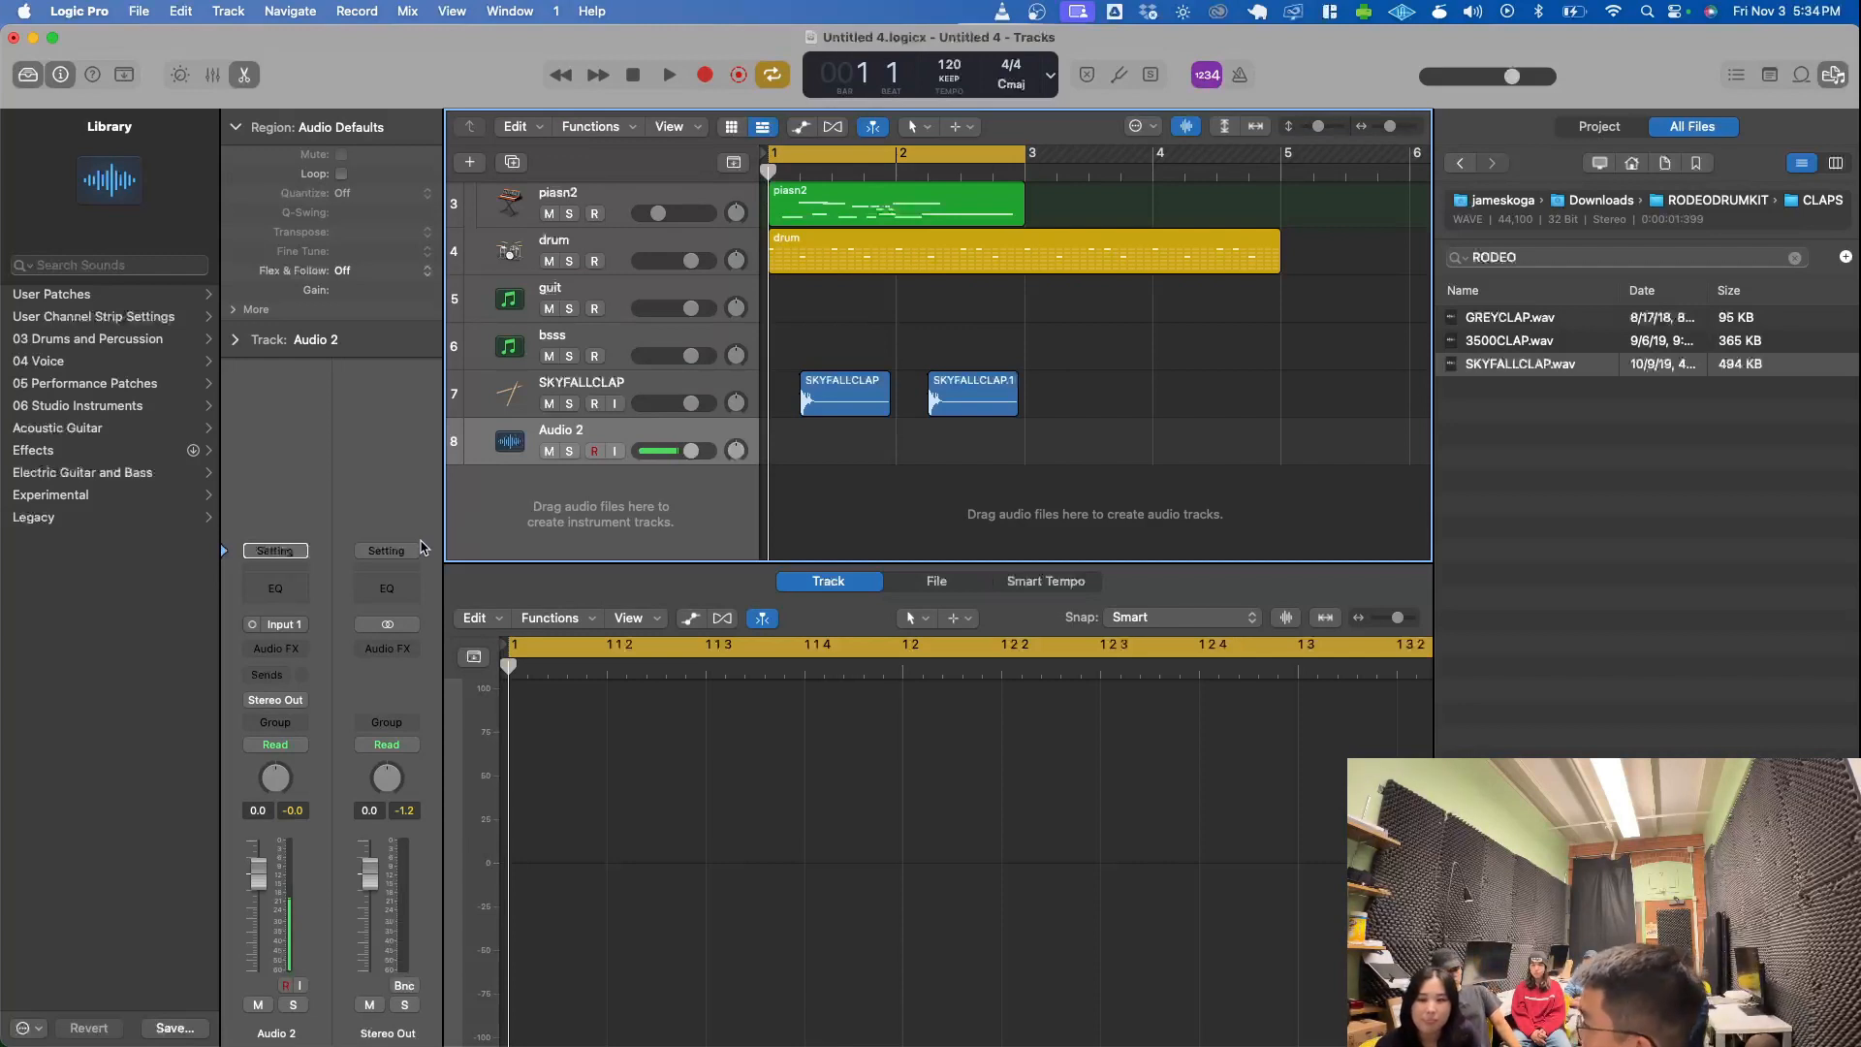
left_click(596, 452)
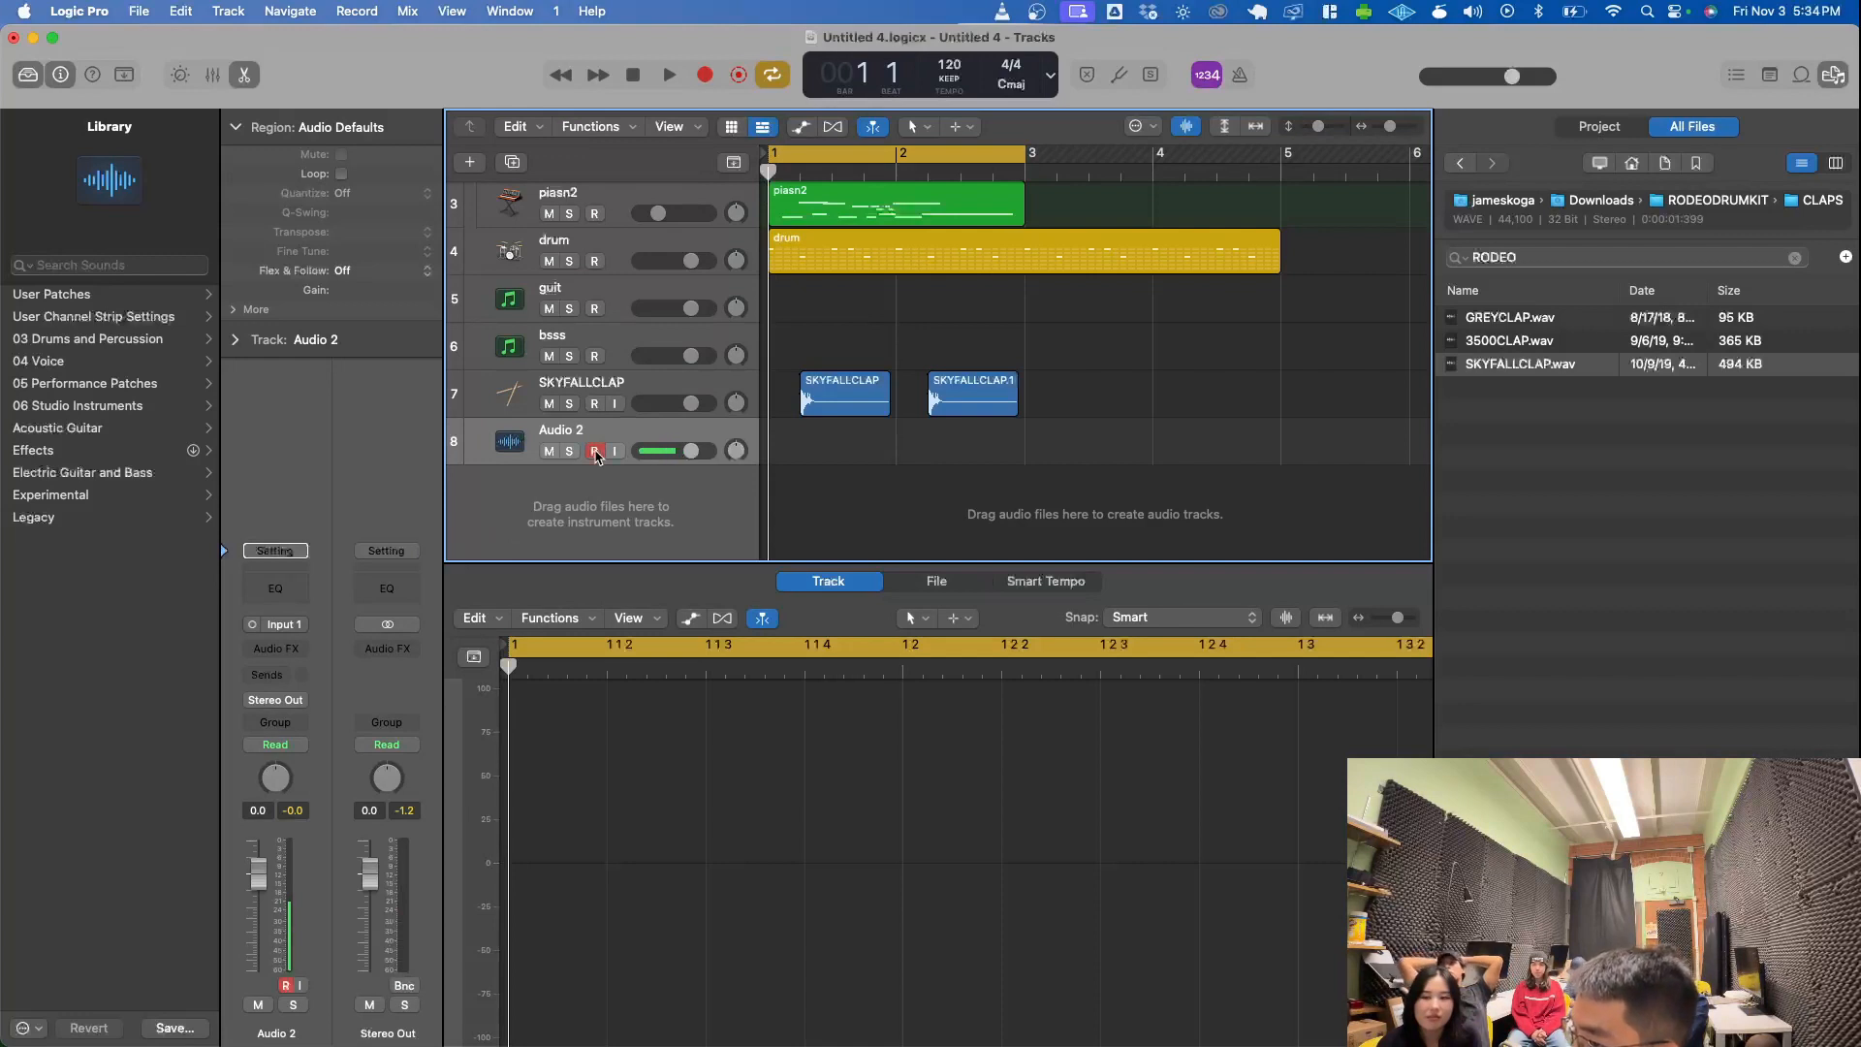
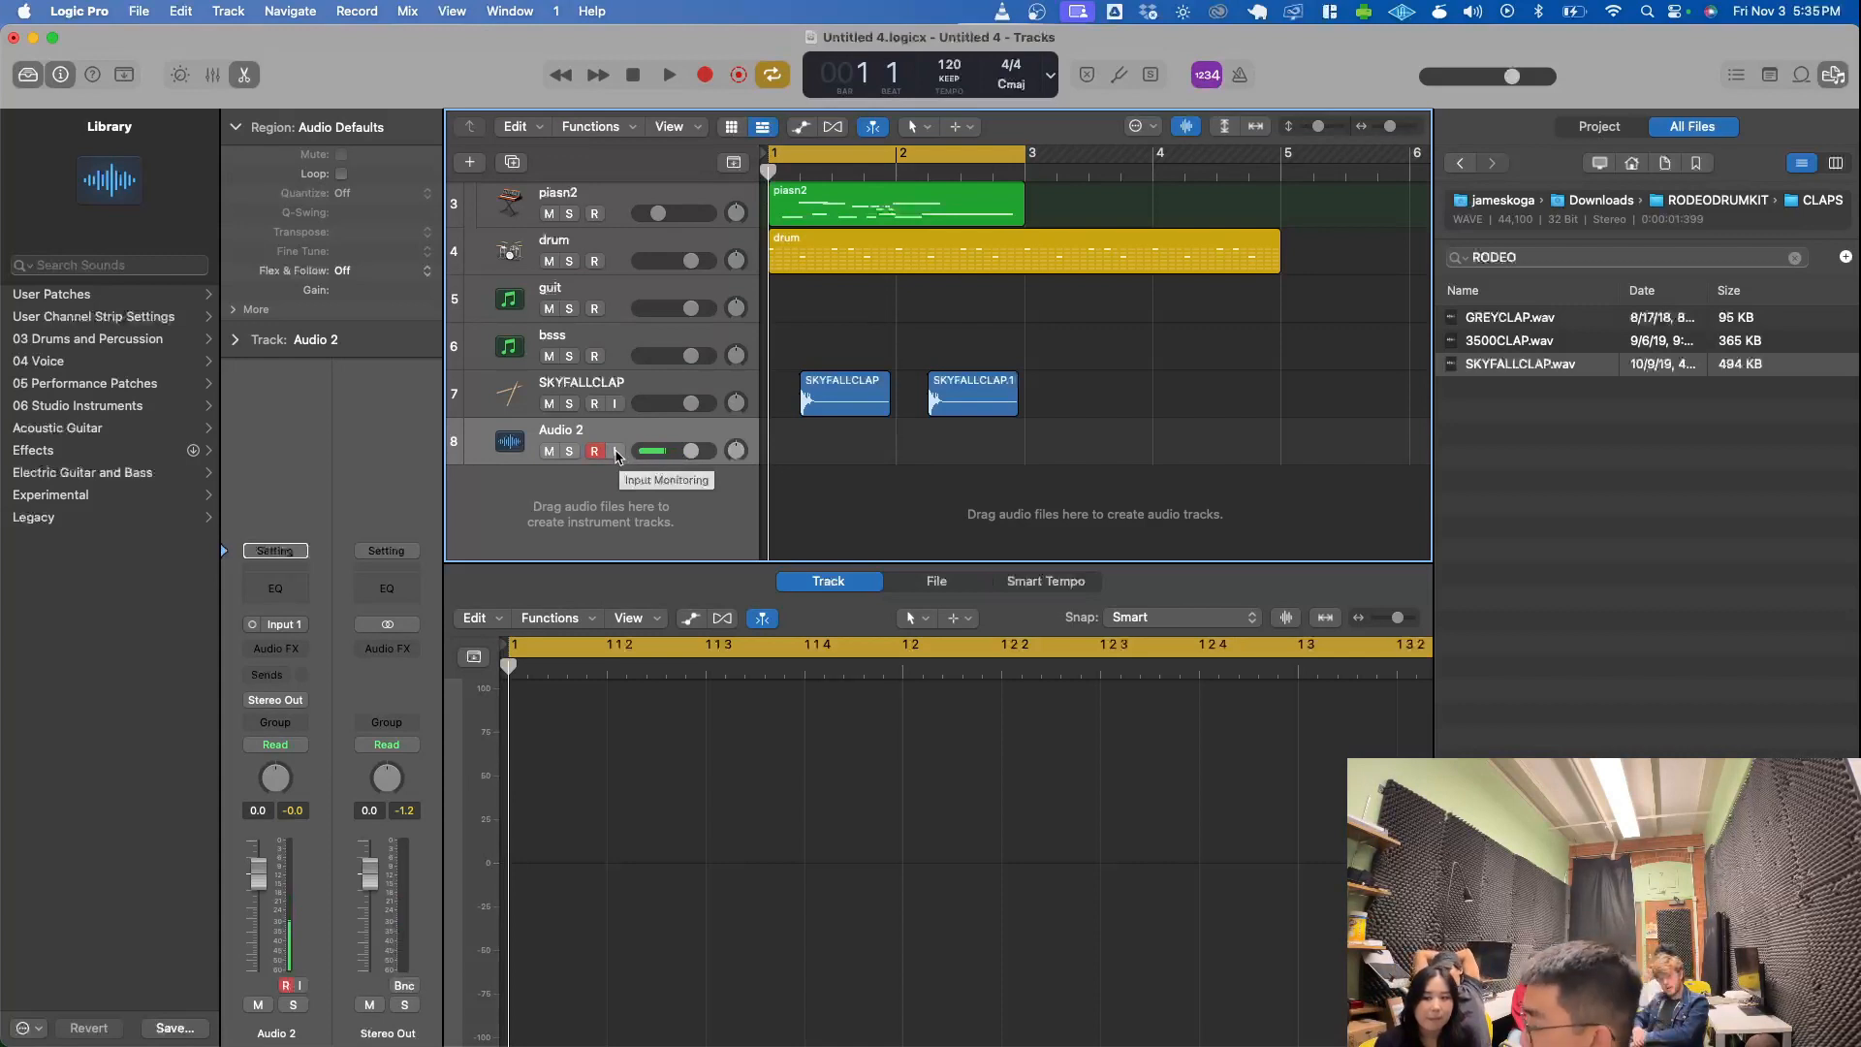
left_click(616, 454)
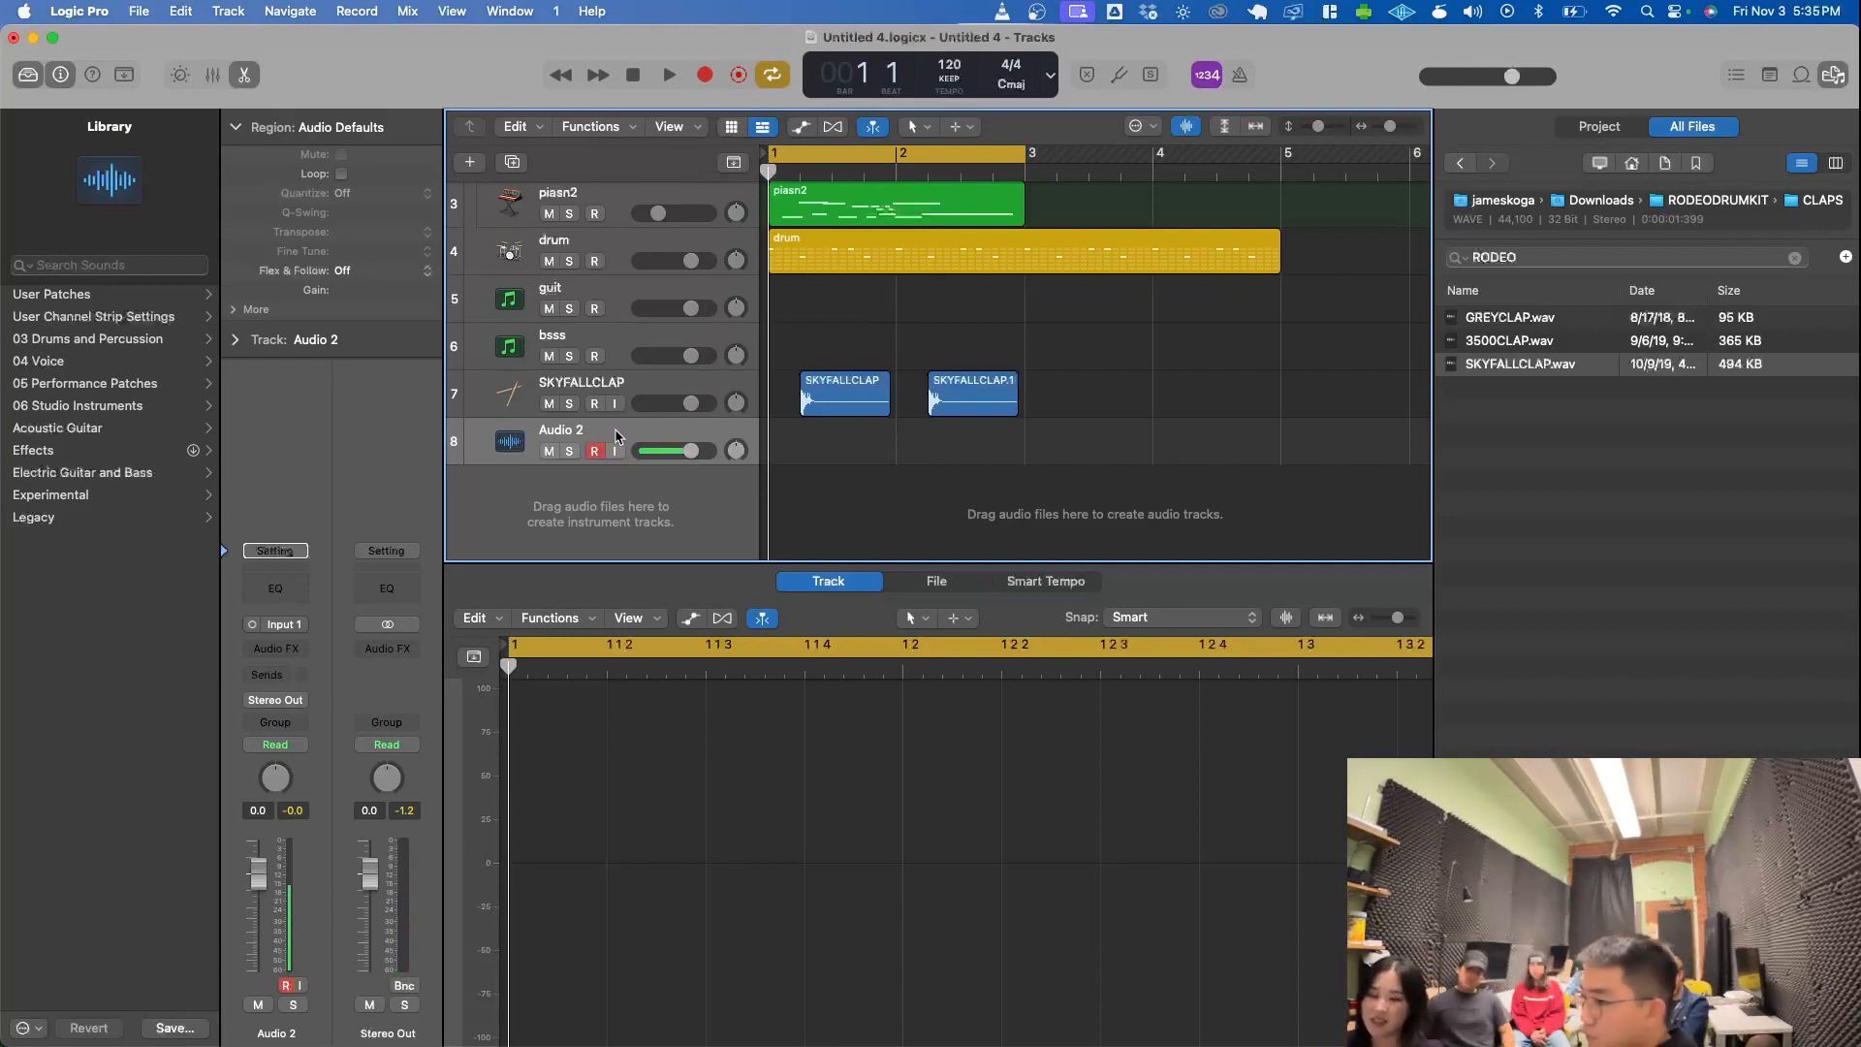
key("space")
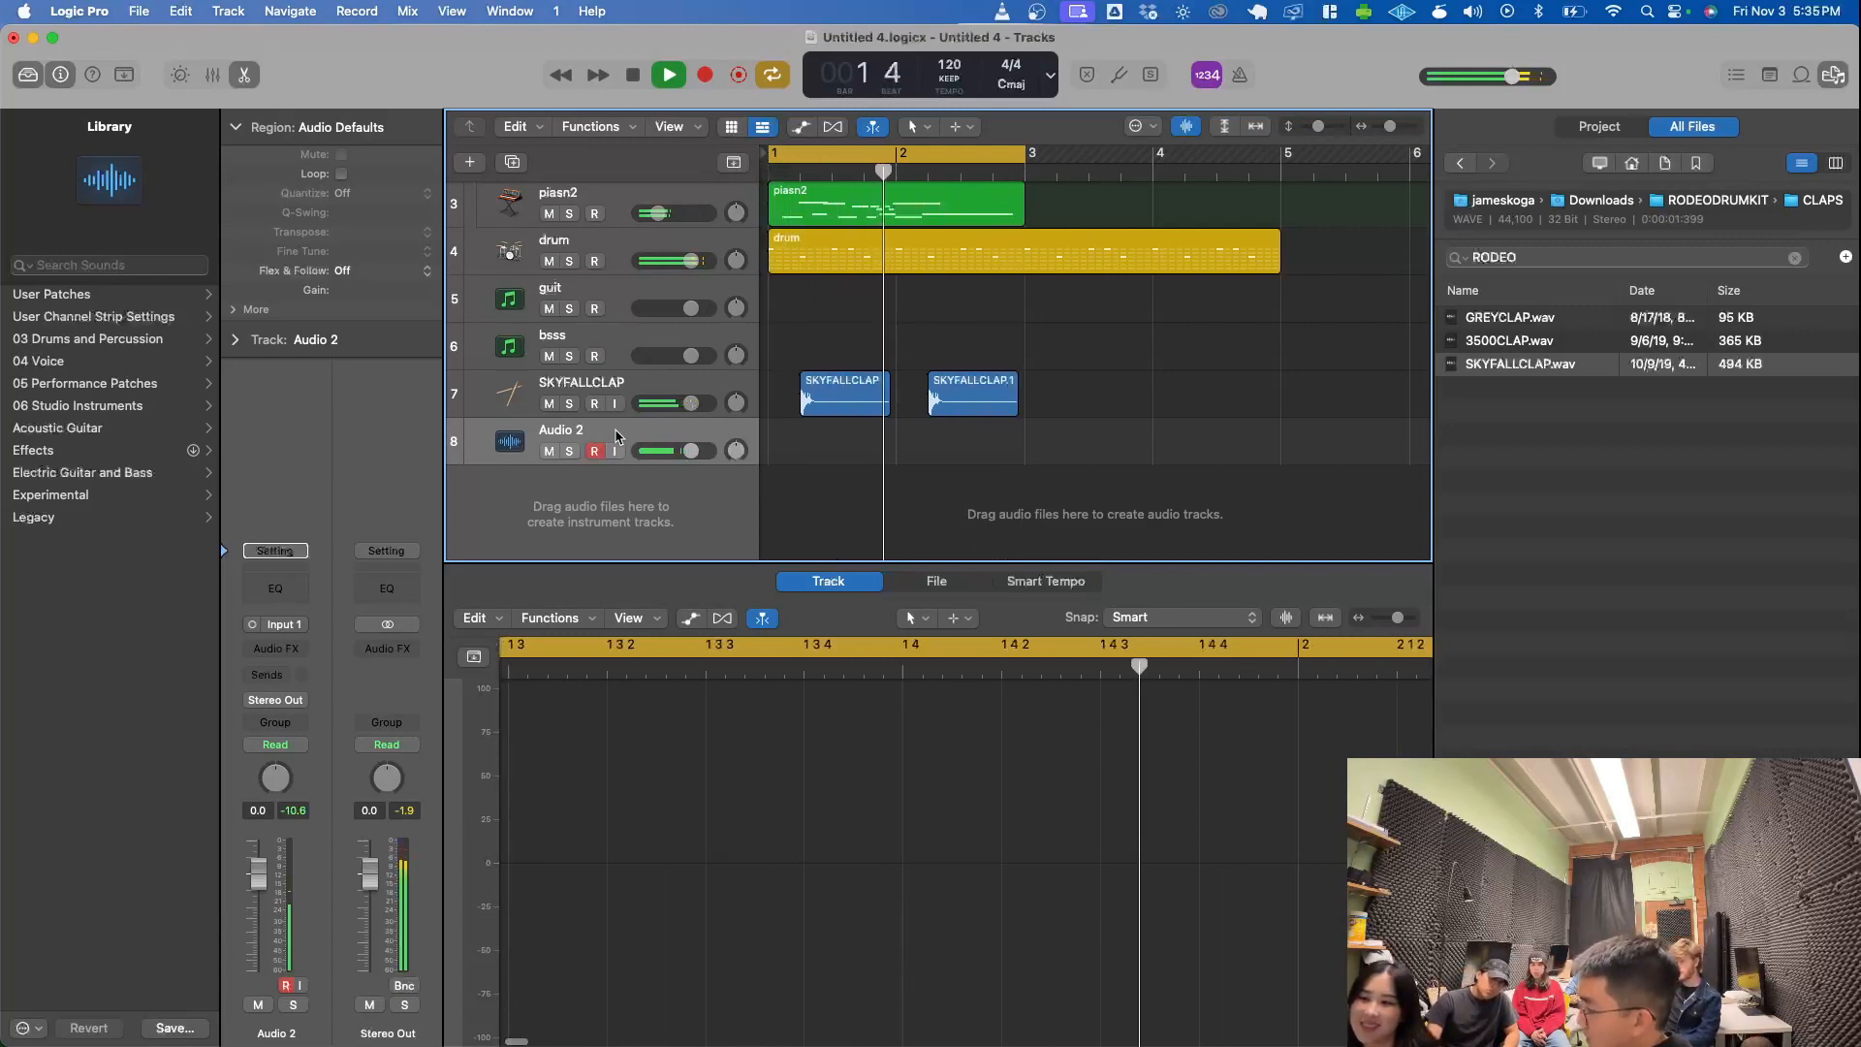
key("r")
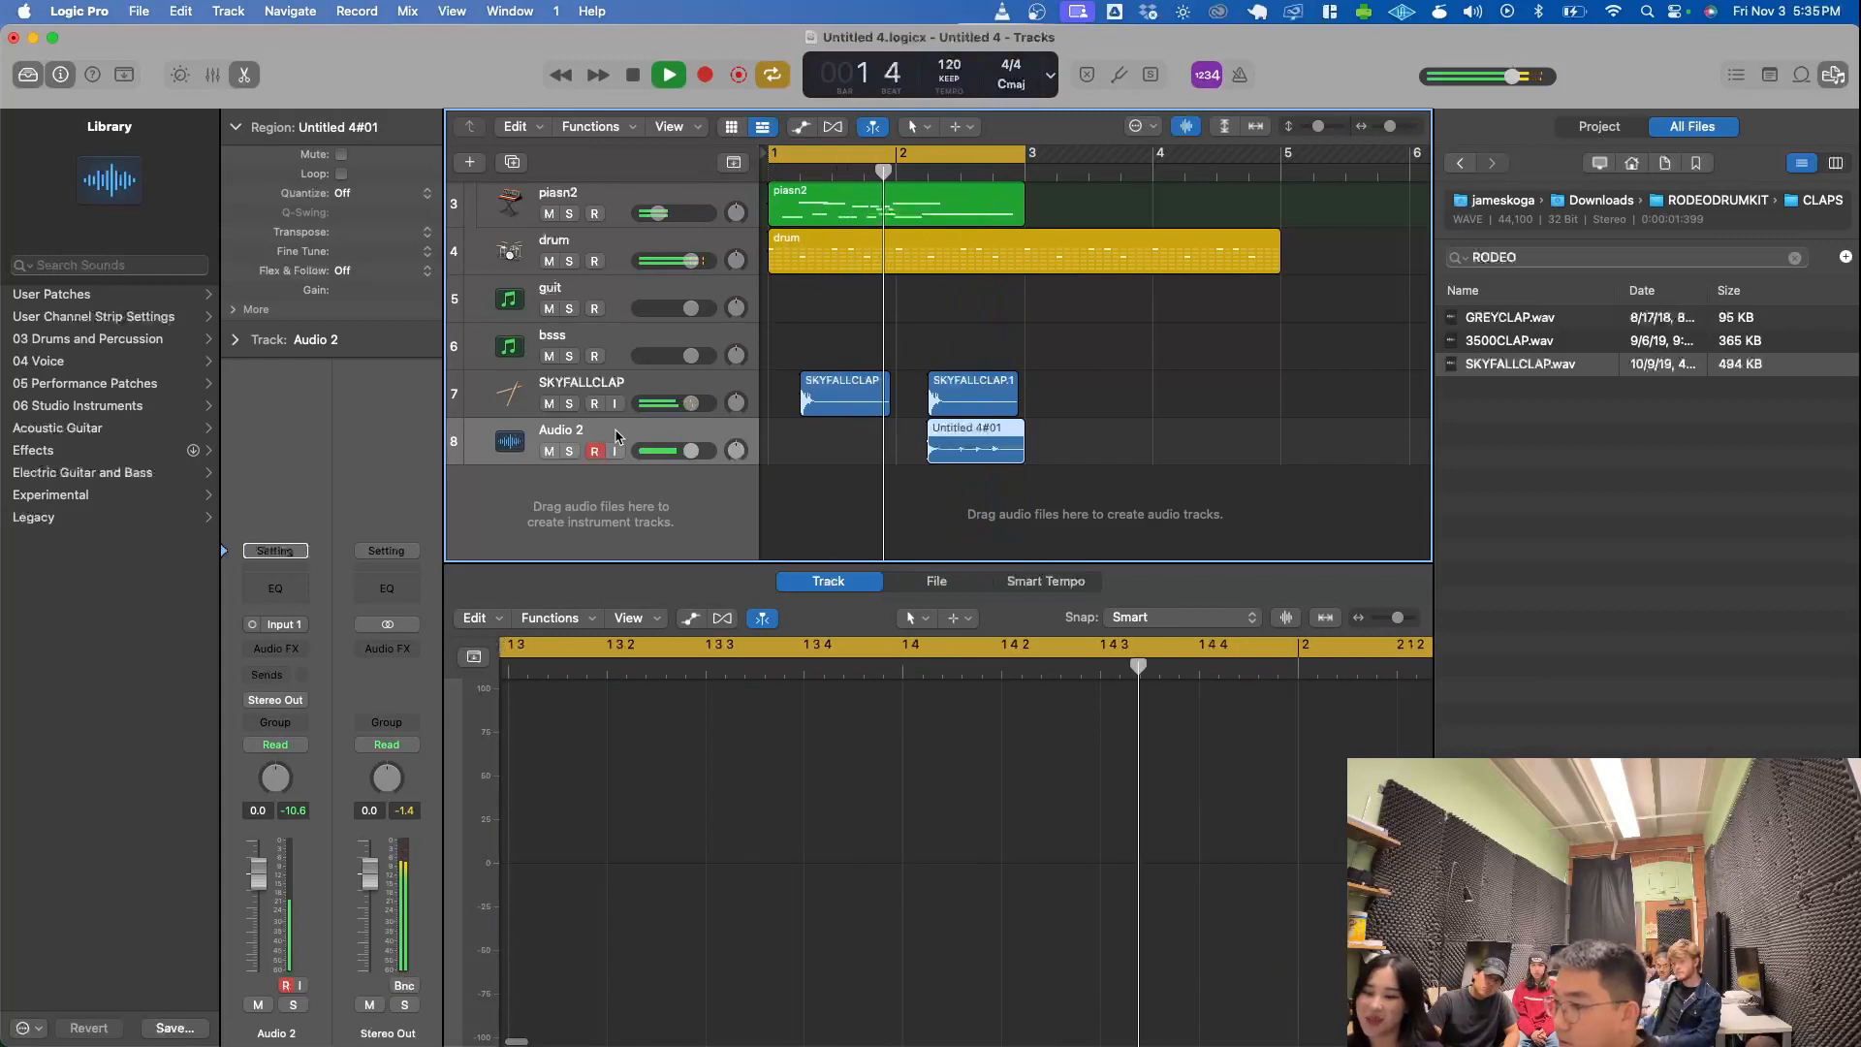
key("space")
key("BackSpace")
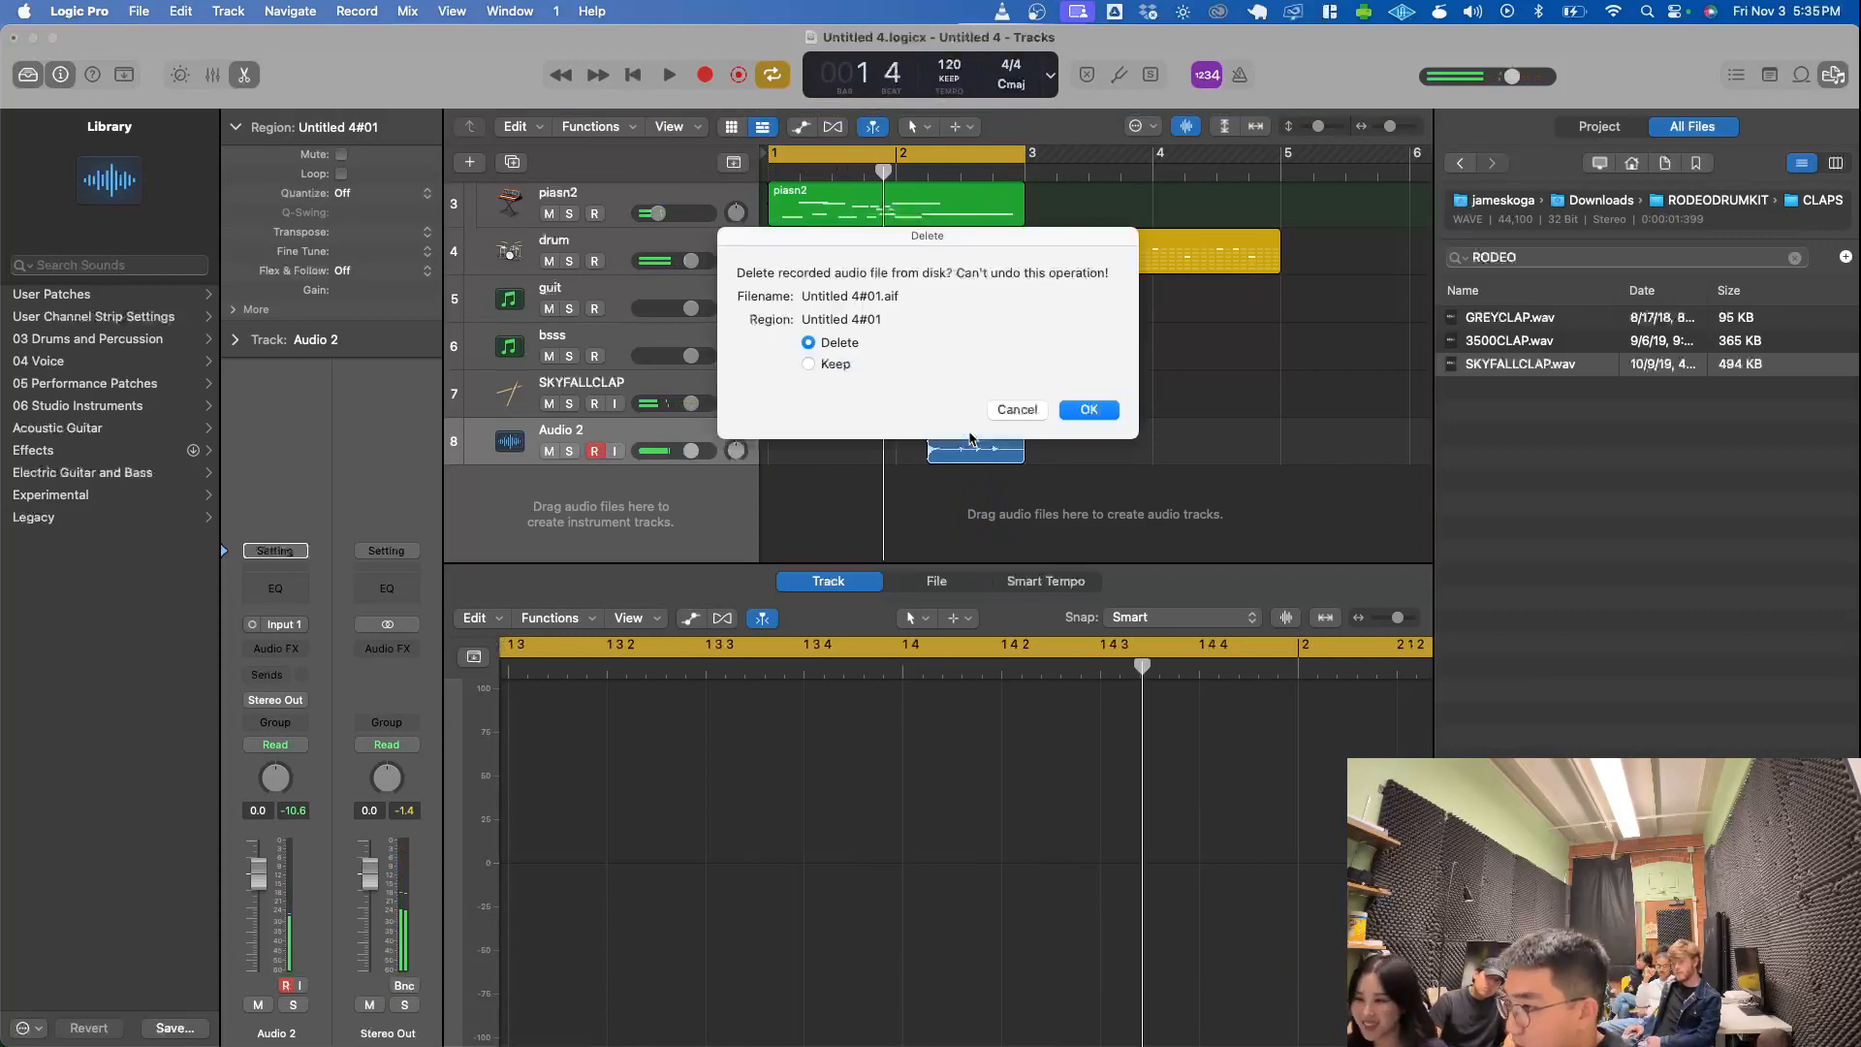
key("Return")
- Record looped takes on the Audio 2 track across bars 1 and 2, and show the takes inside the take folder
key("r")
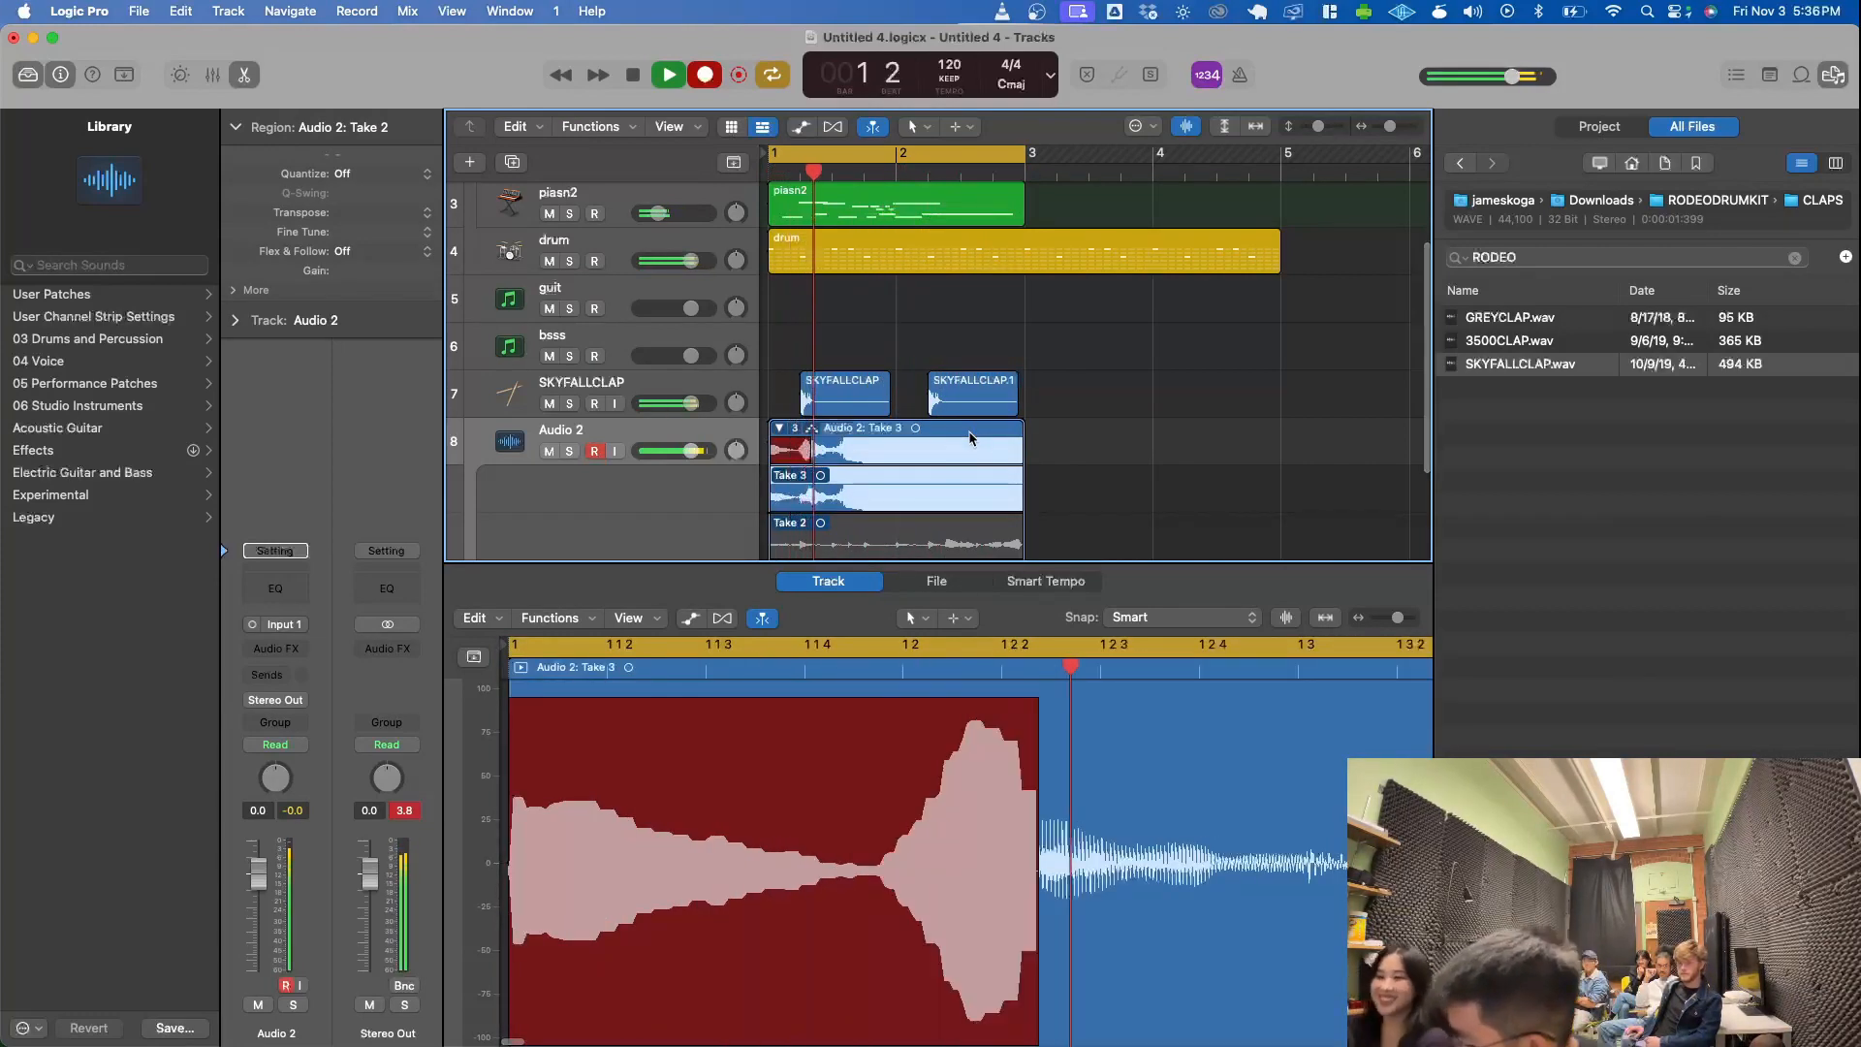
key("space")
left_click(780, 428)
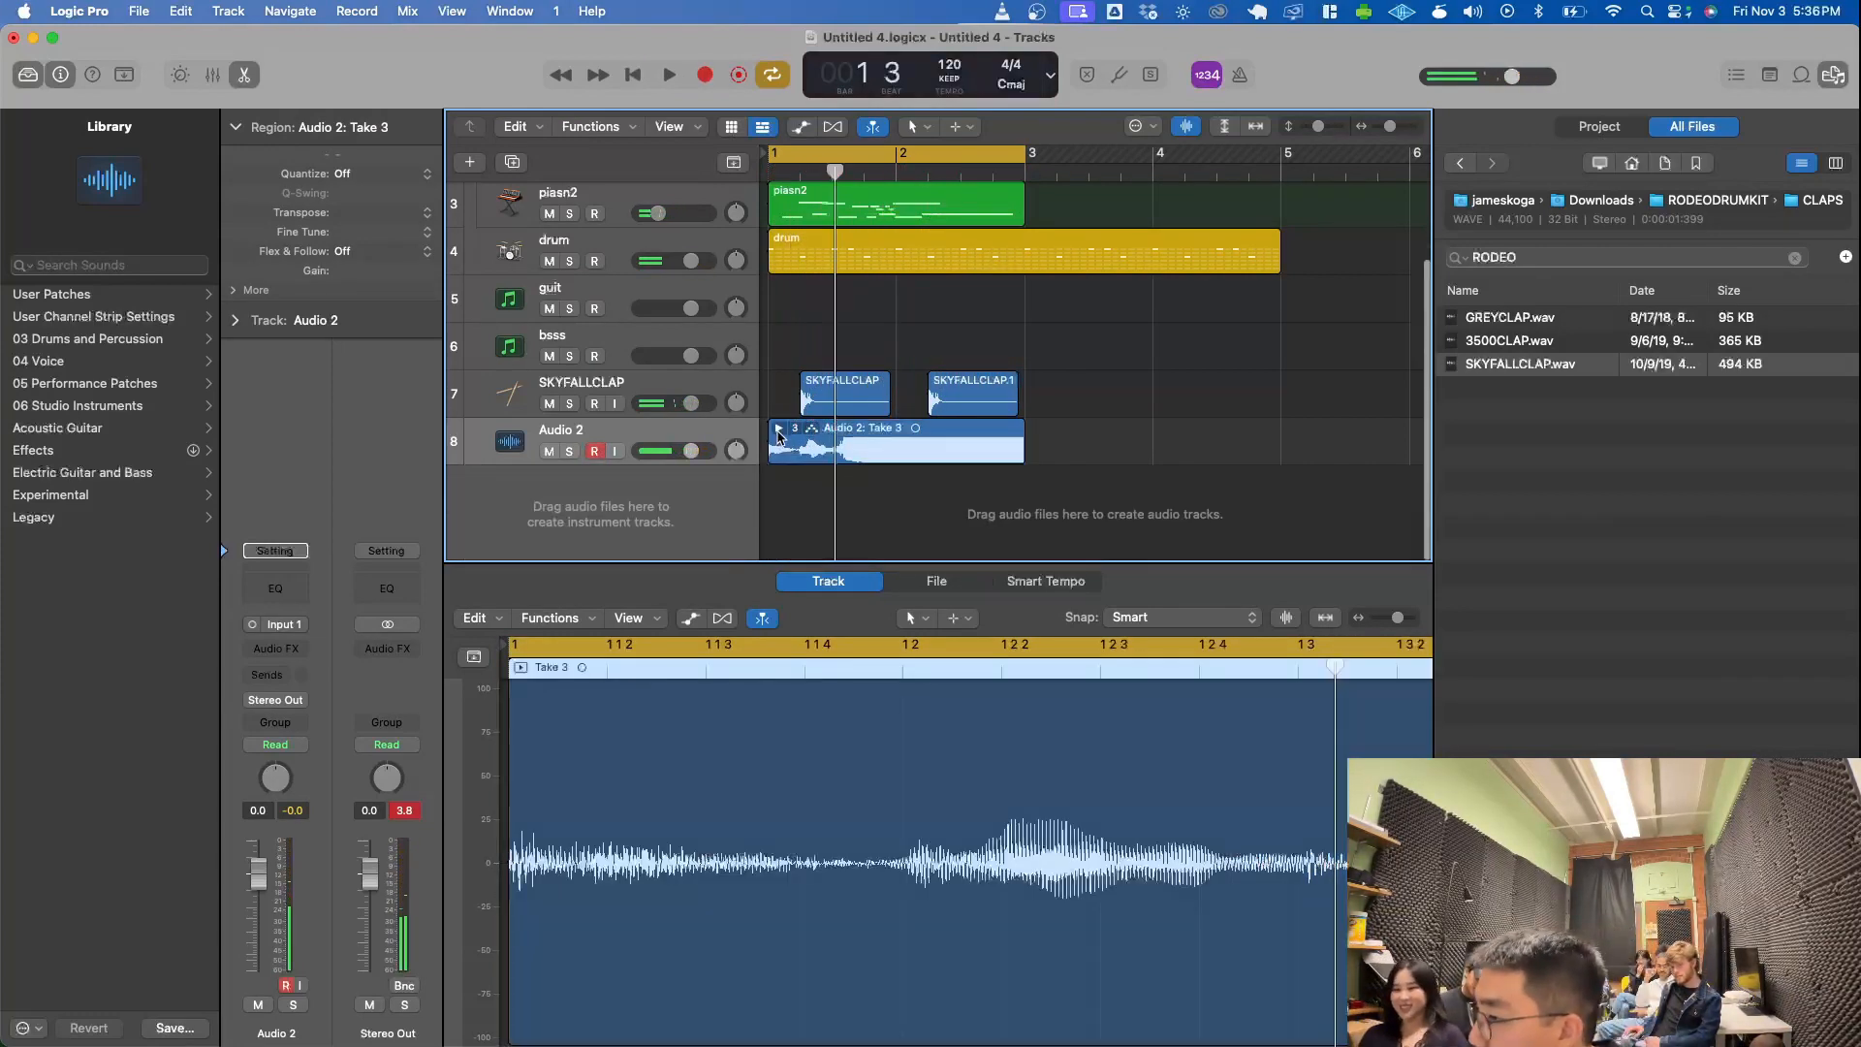
right_click(820, 430)
left_click(779, 428)
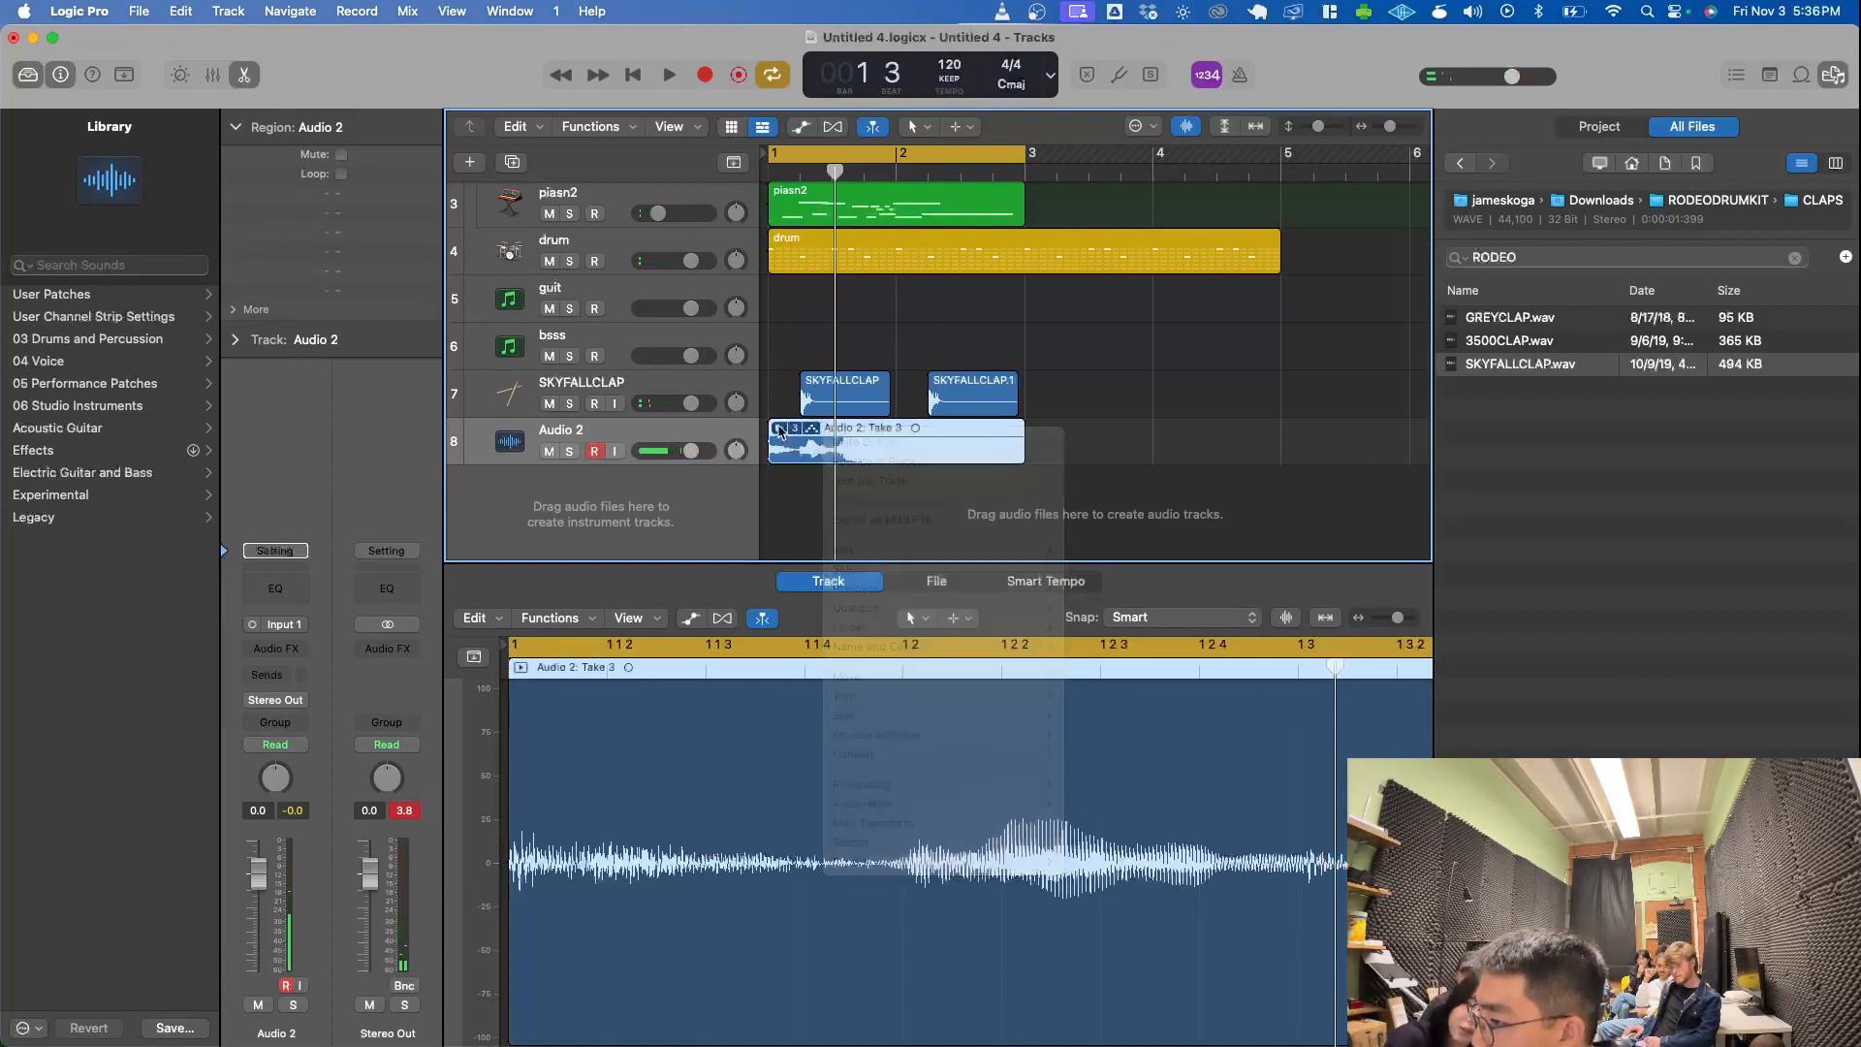
left_click(780, 428)
scroll(781, 389, "down", 4)
scroll(782, 388, "down", 3)
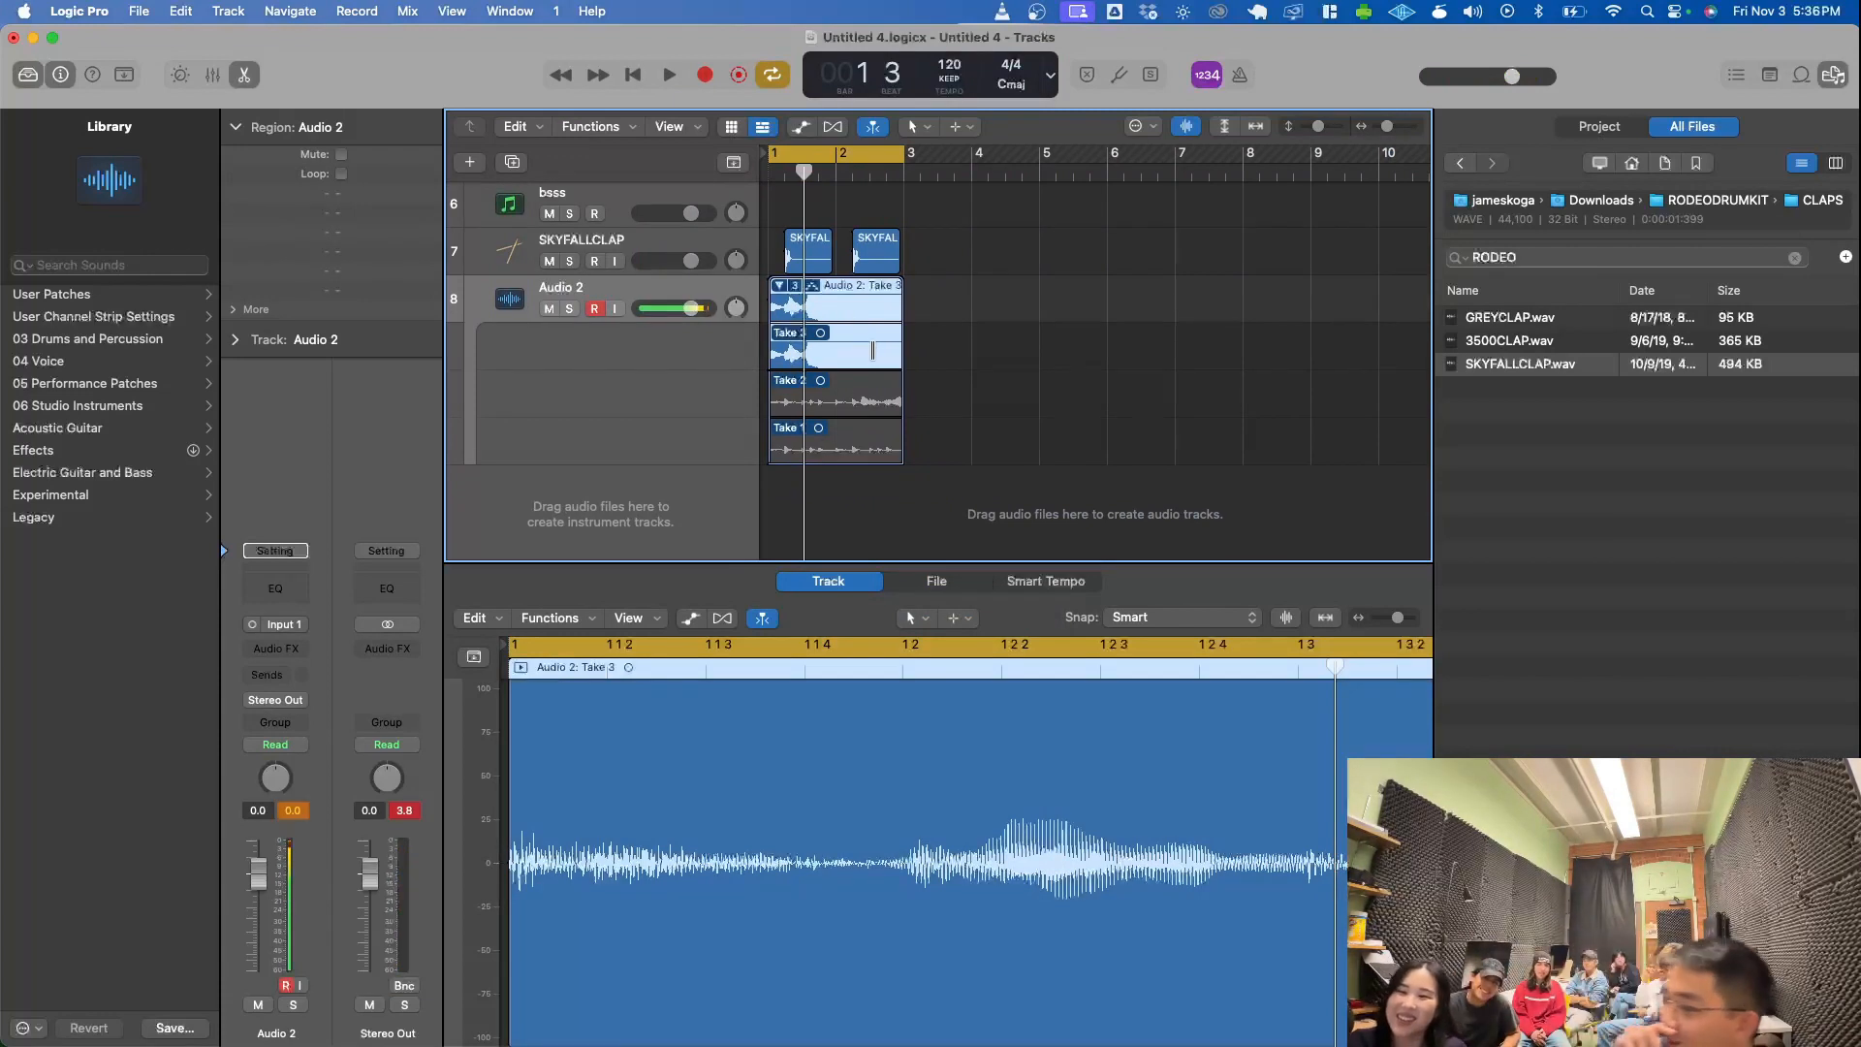
- Select Take 2 in the Audio 2 take folder, play it back, and return the playhead to the start of bar 1
left_click(820, 369)
left_click(808, 392)
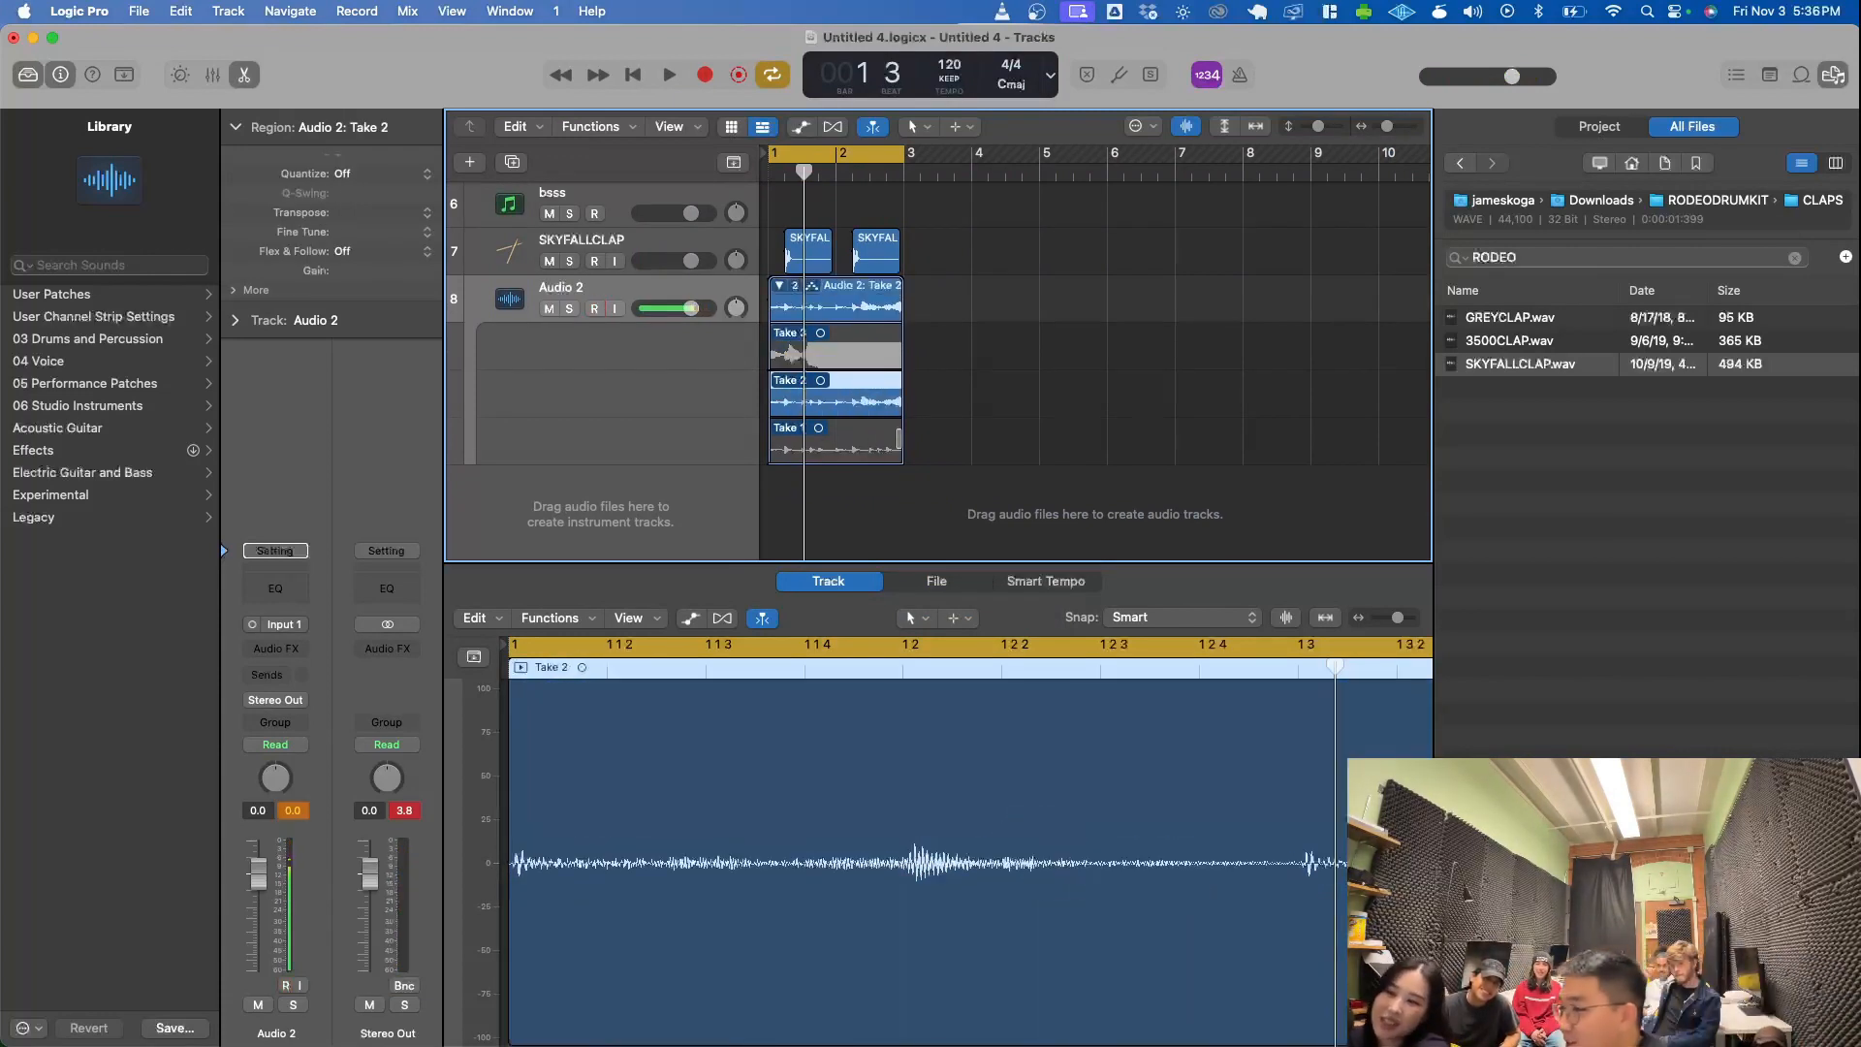
key("space")
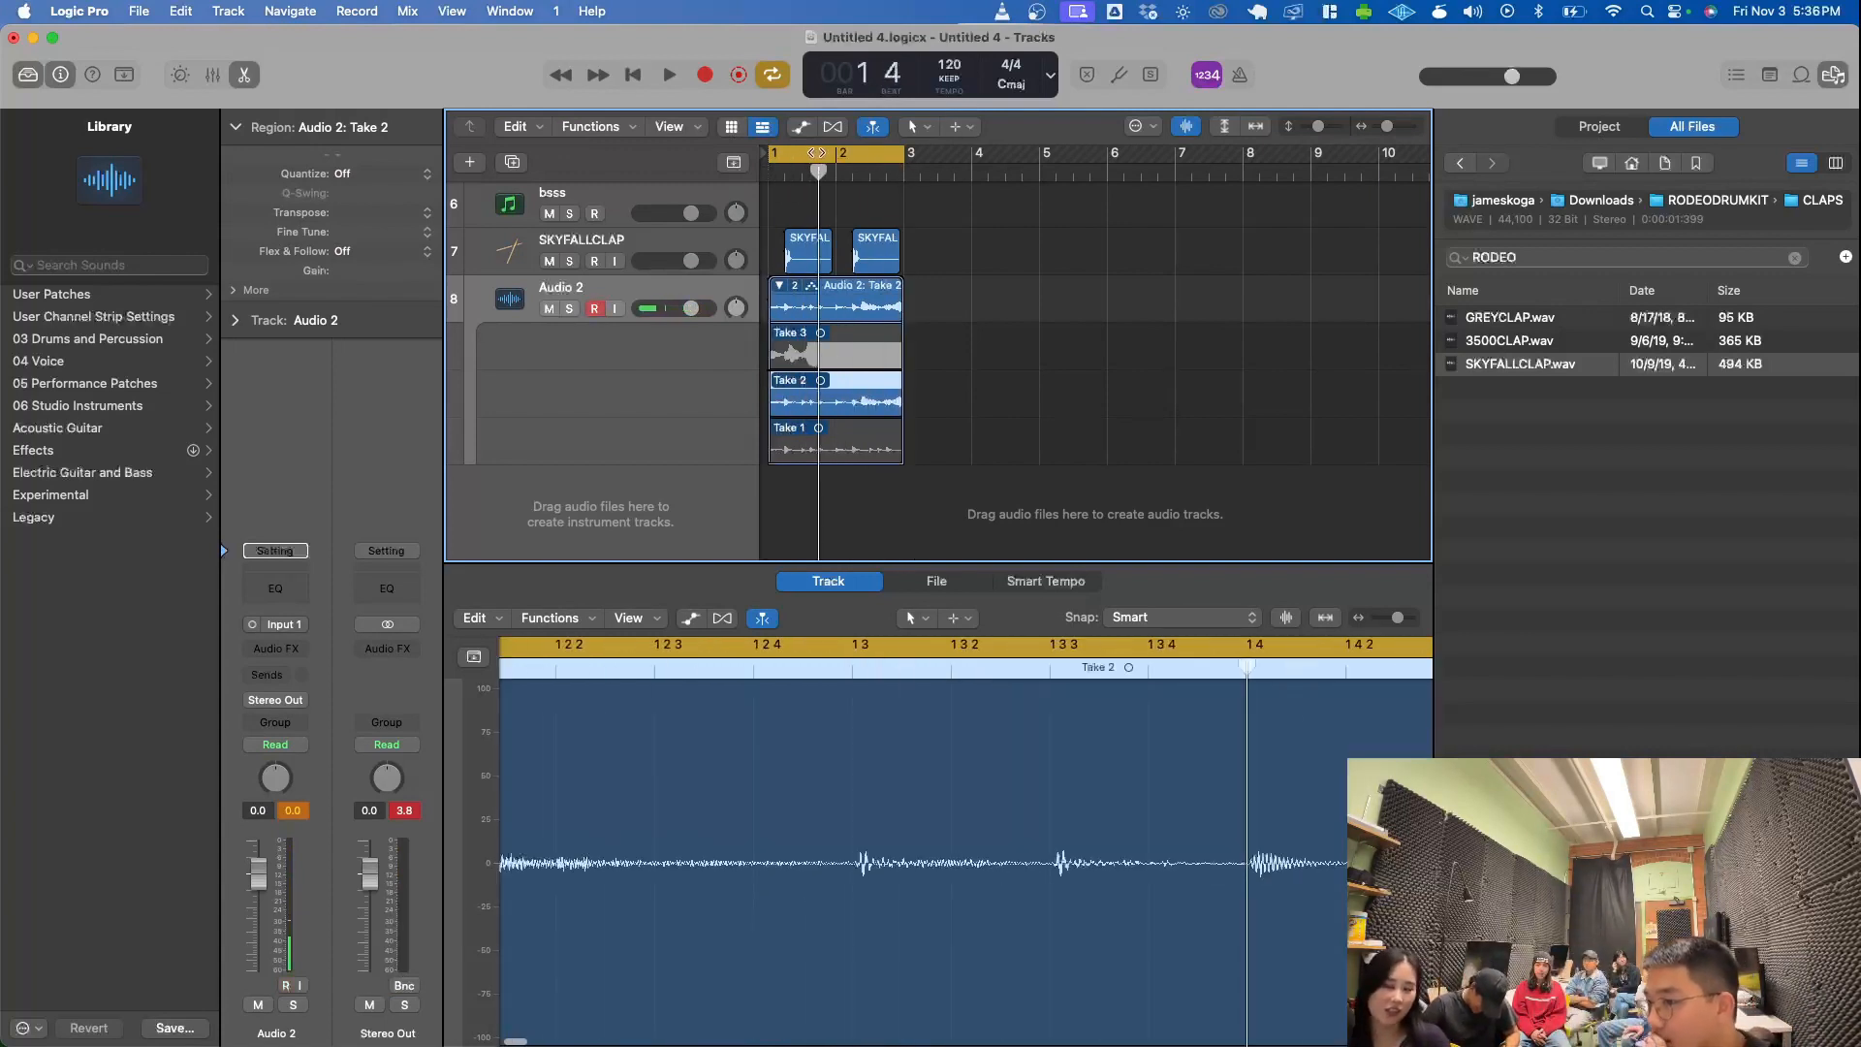
key("space")
left_click_drag(822, 152, 769, 200)
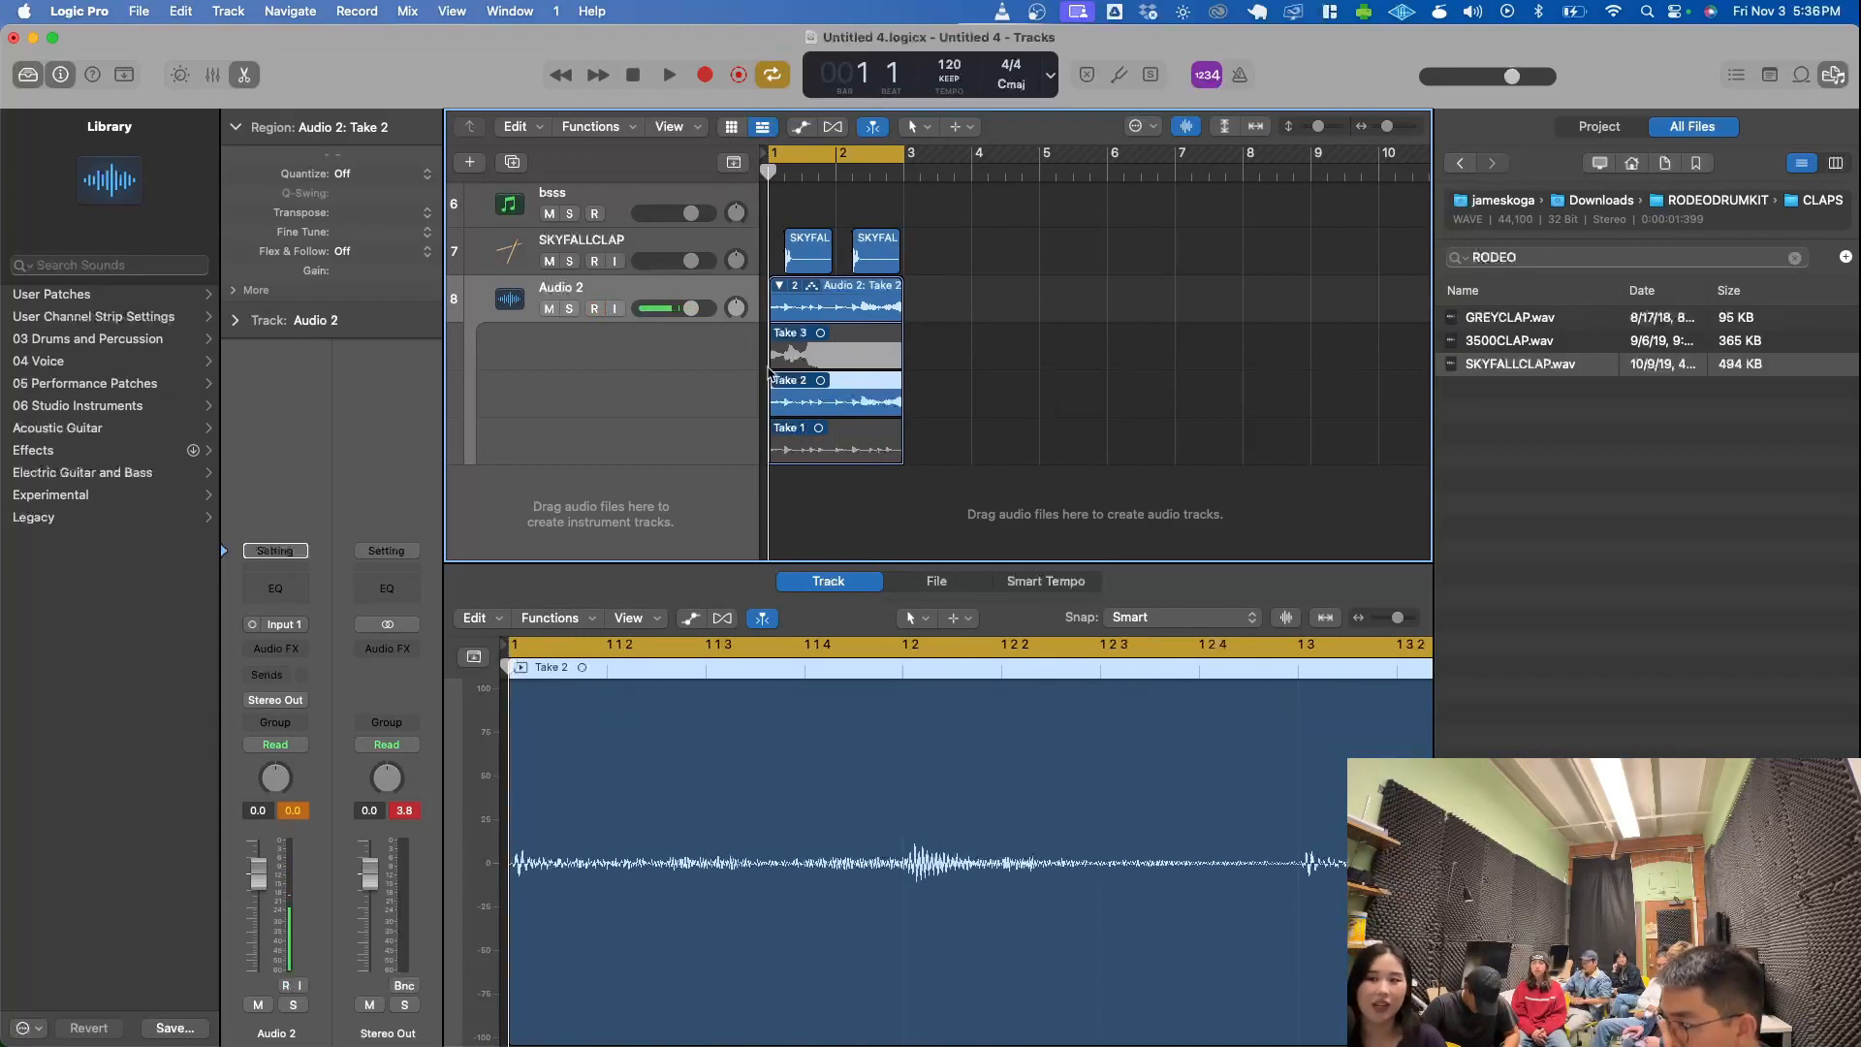
- Comp the Audio 2 takes, using Take 1 for bar 1 and Take 2 for bar 2
left_click(779, 285)
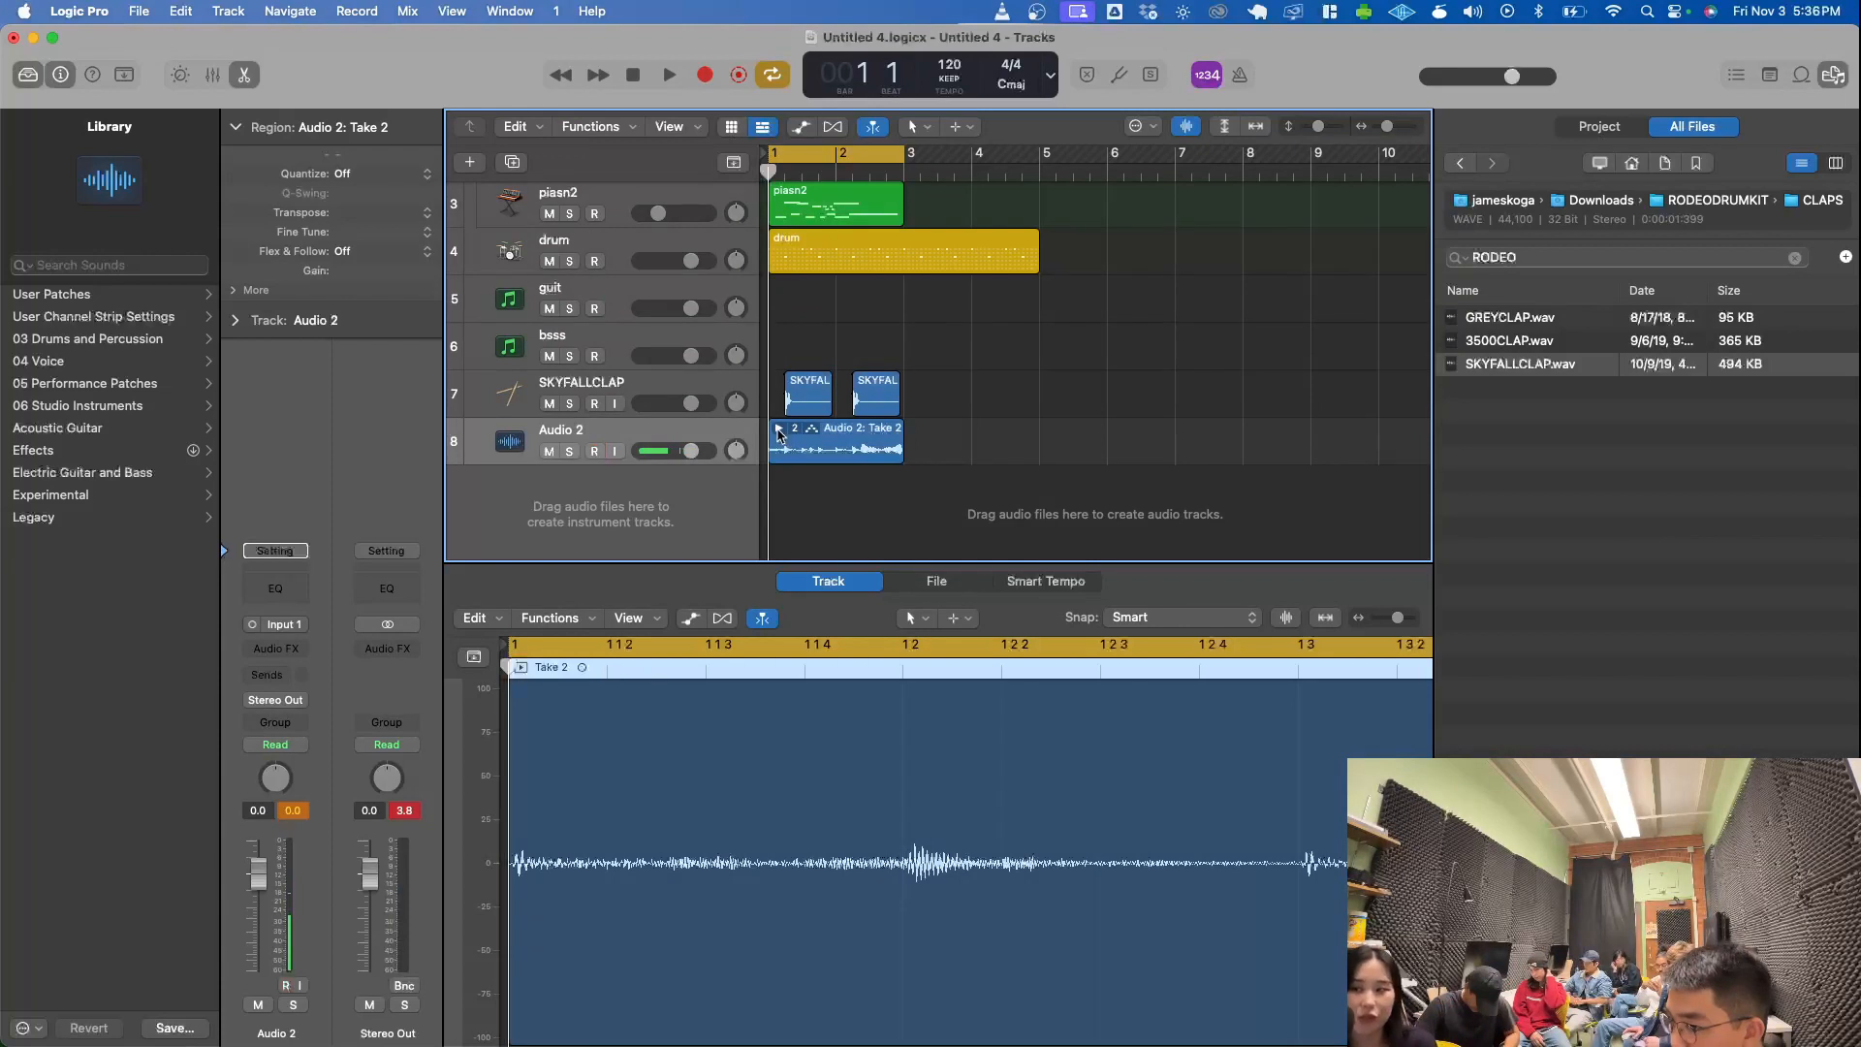
left_click(779, 430)
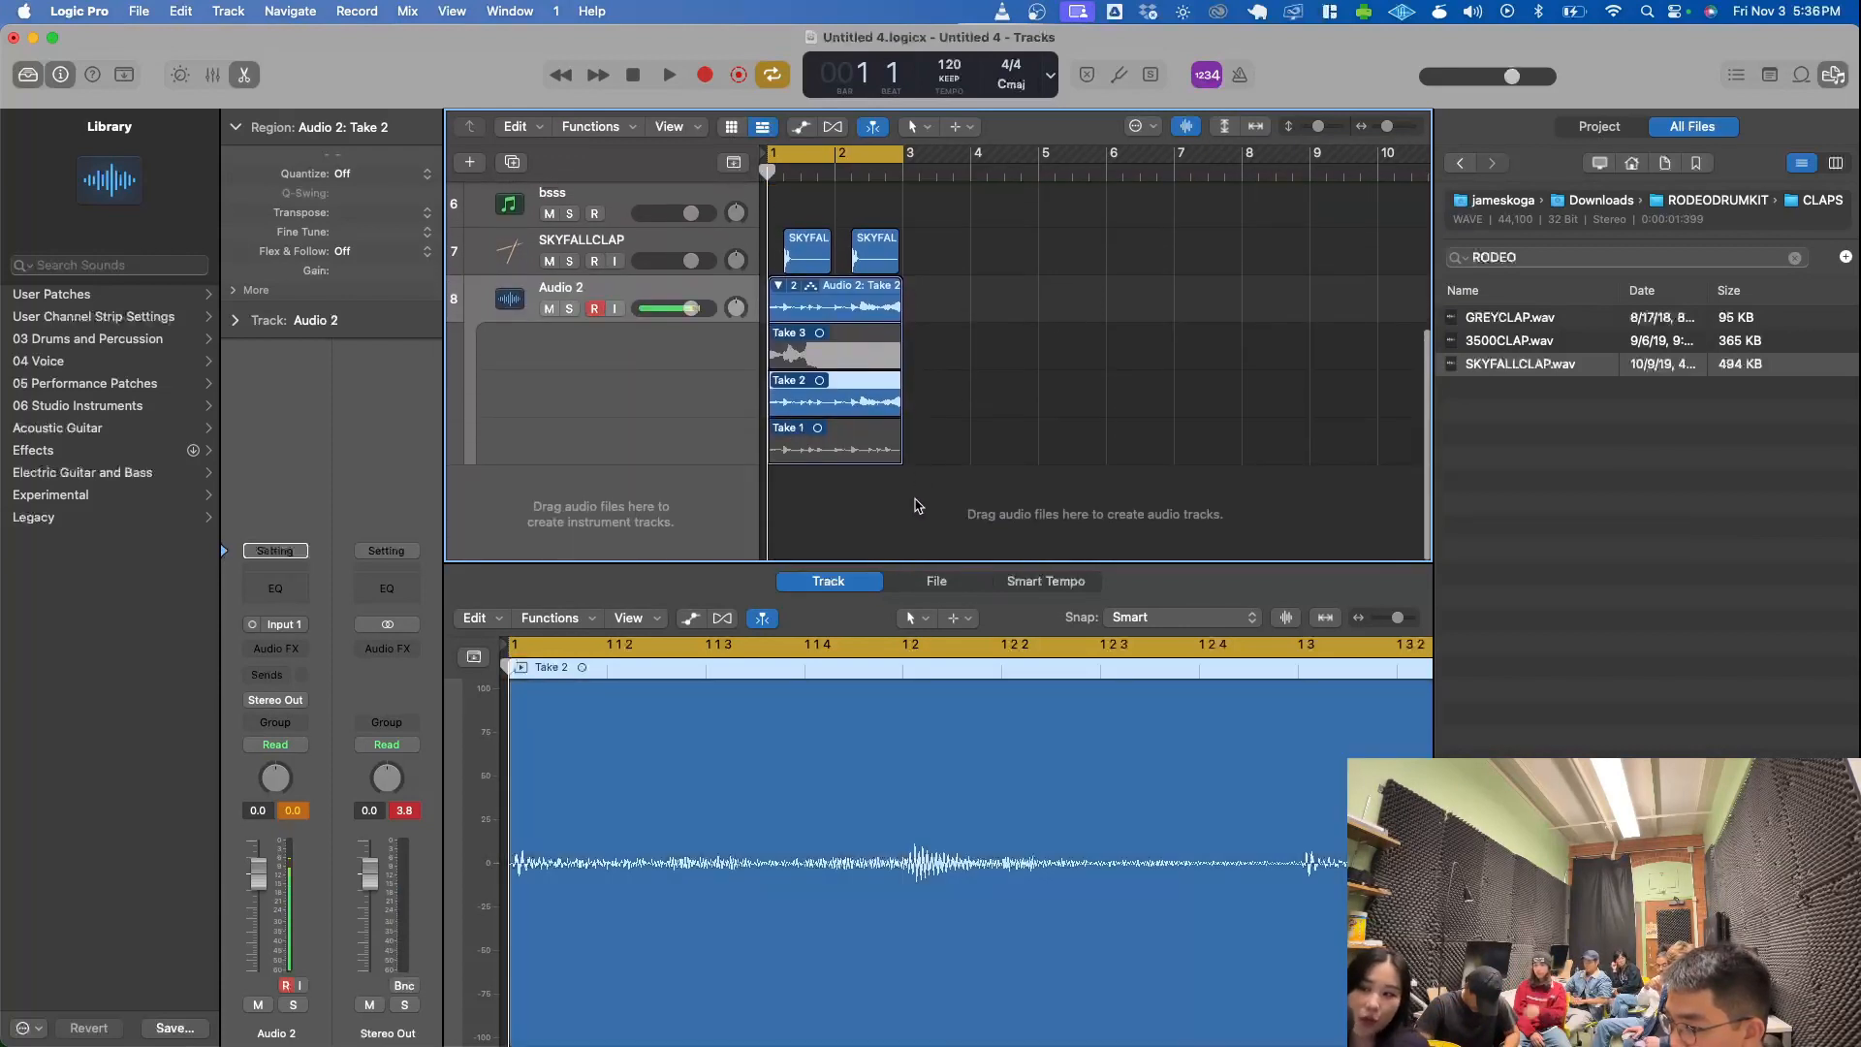
left_click(779, 285)
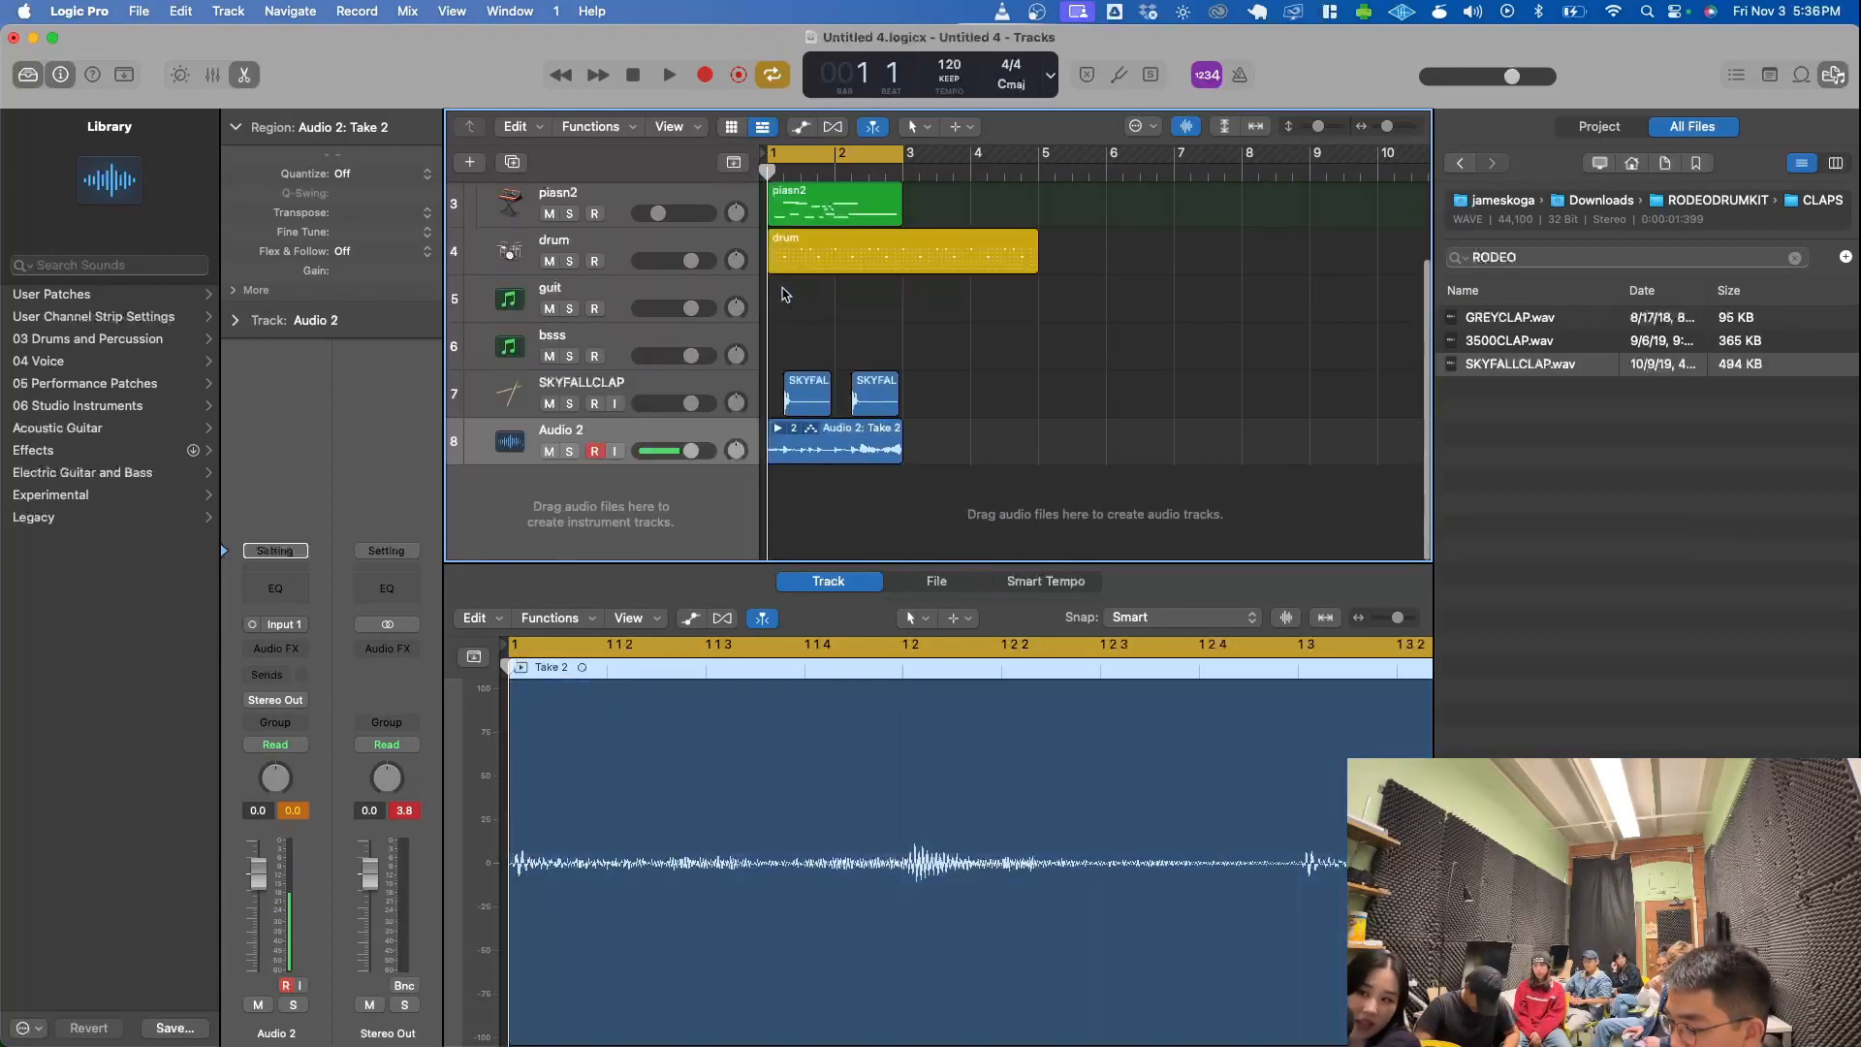
left_click(781, 430)
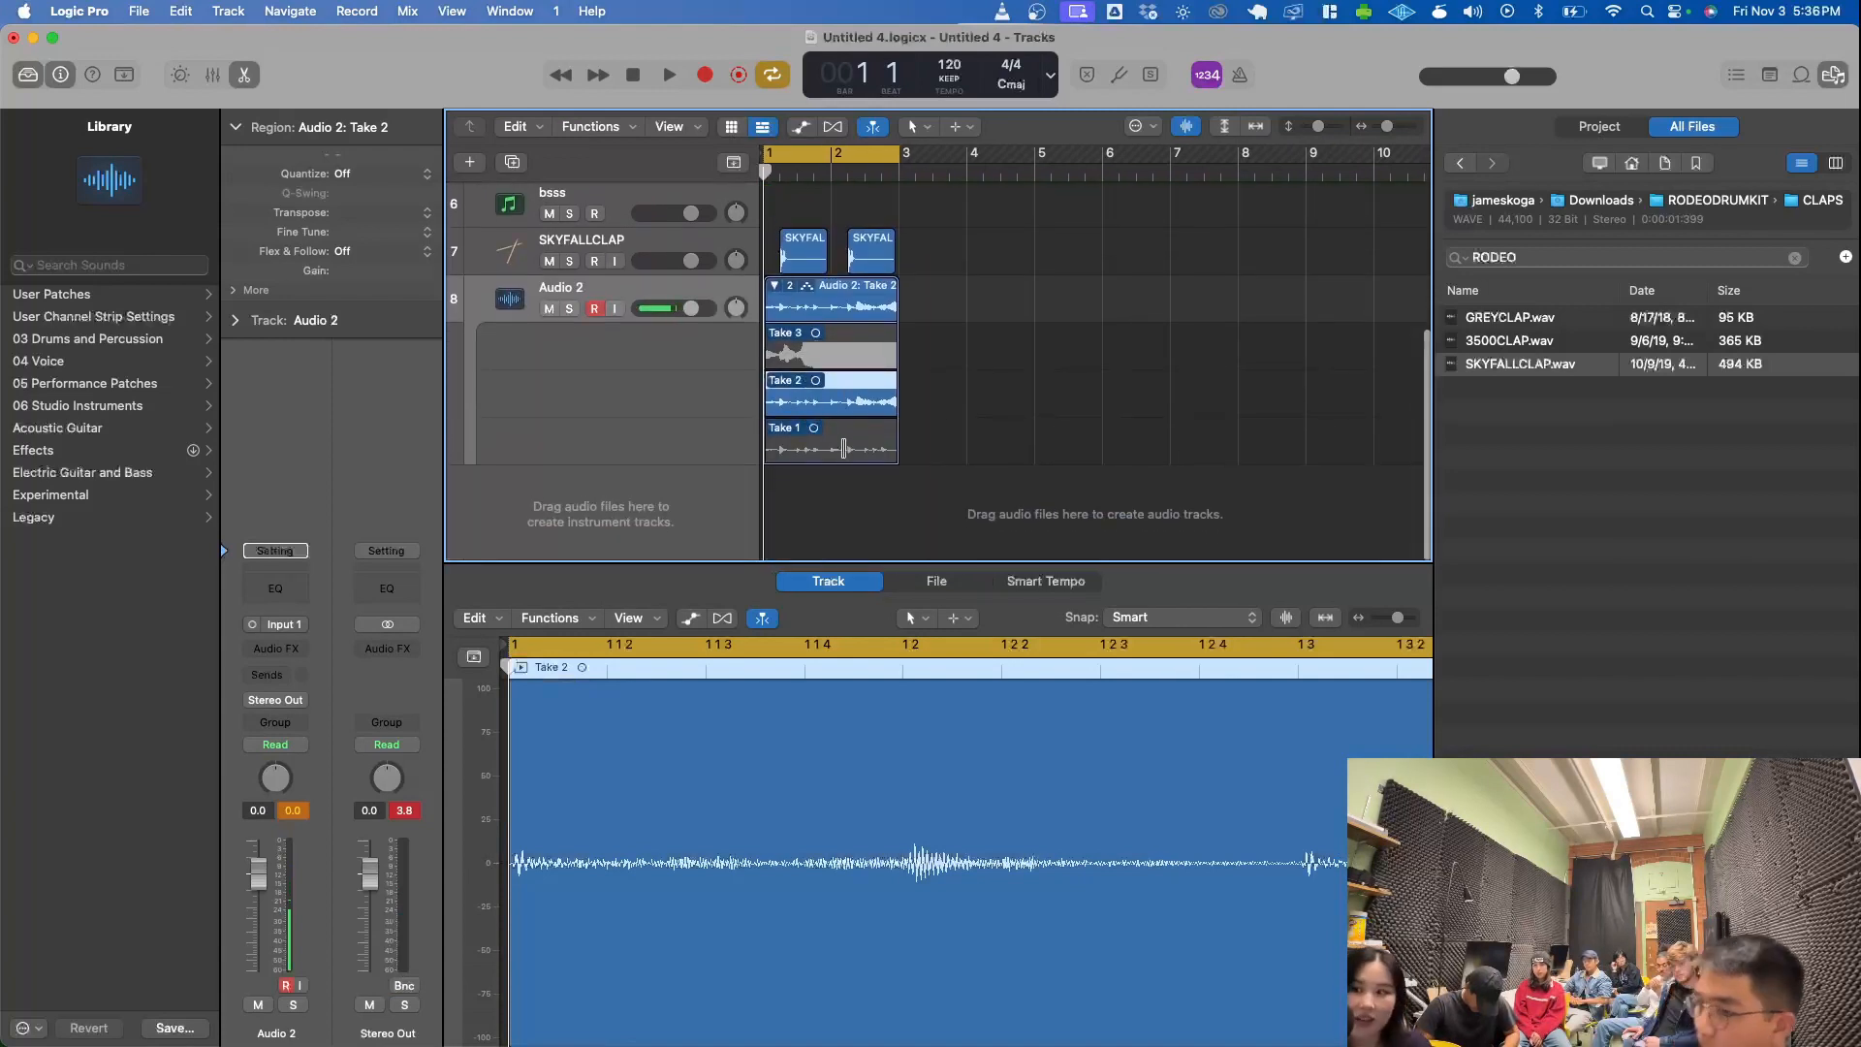
left_click(804, 449)
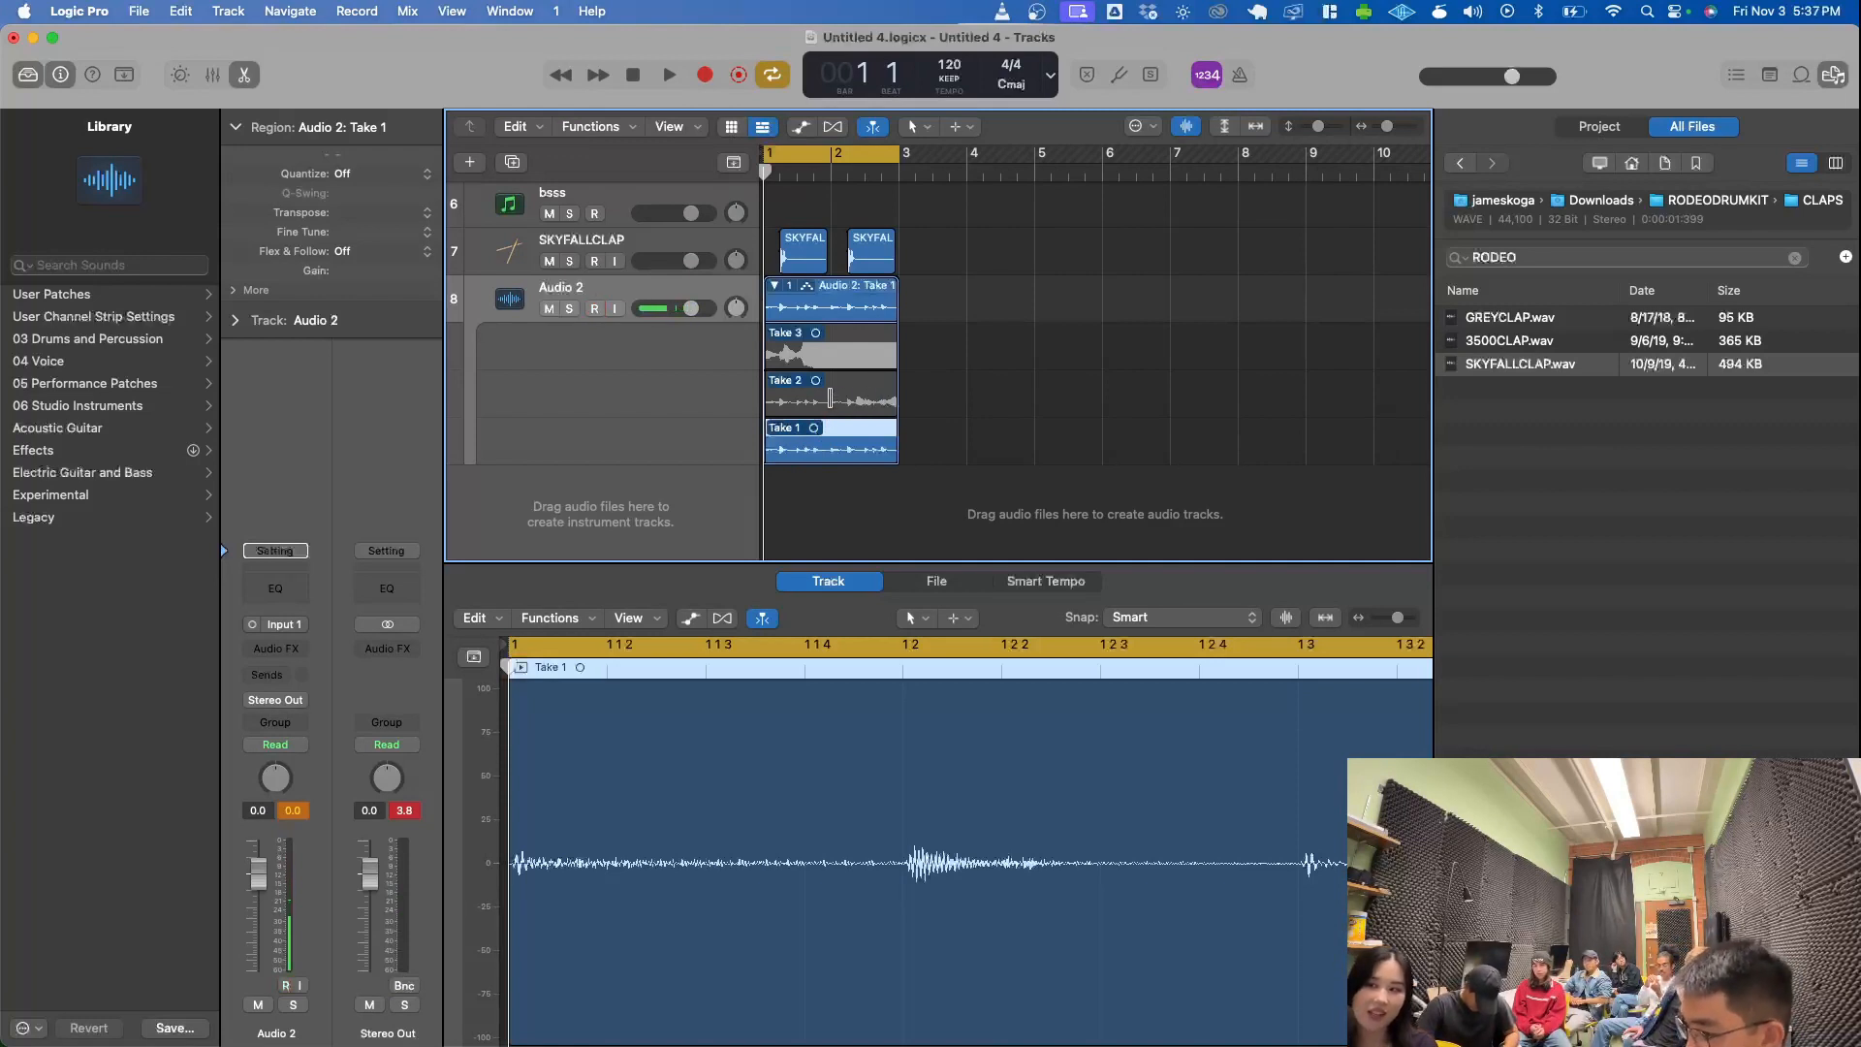
left_click_drag(831, 397, 908, 426)
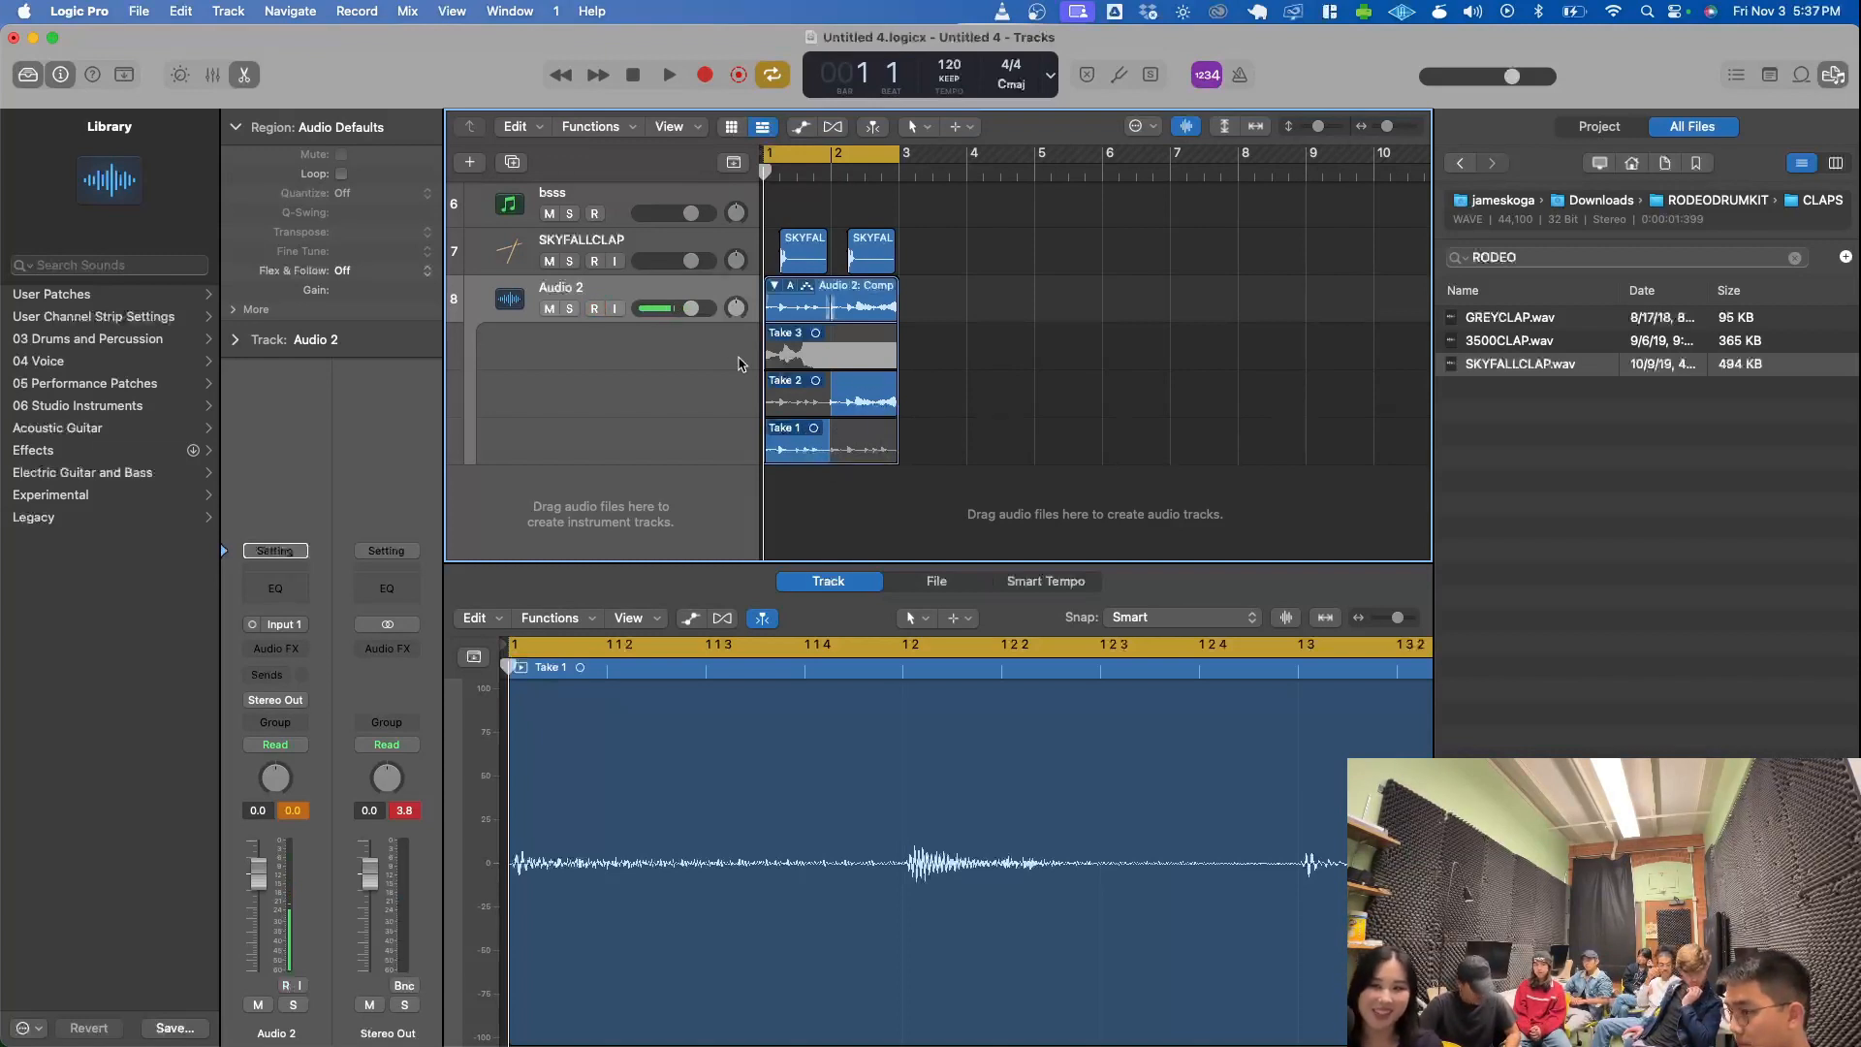
- Play back the comped Audio 2 takes together with the other tracks
key("space")
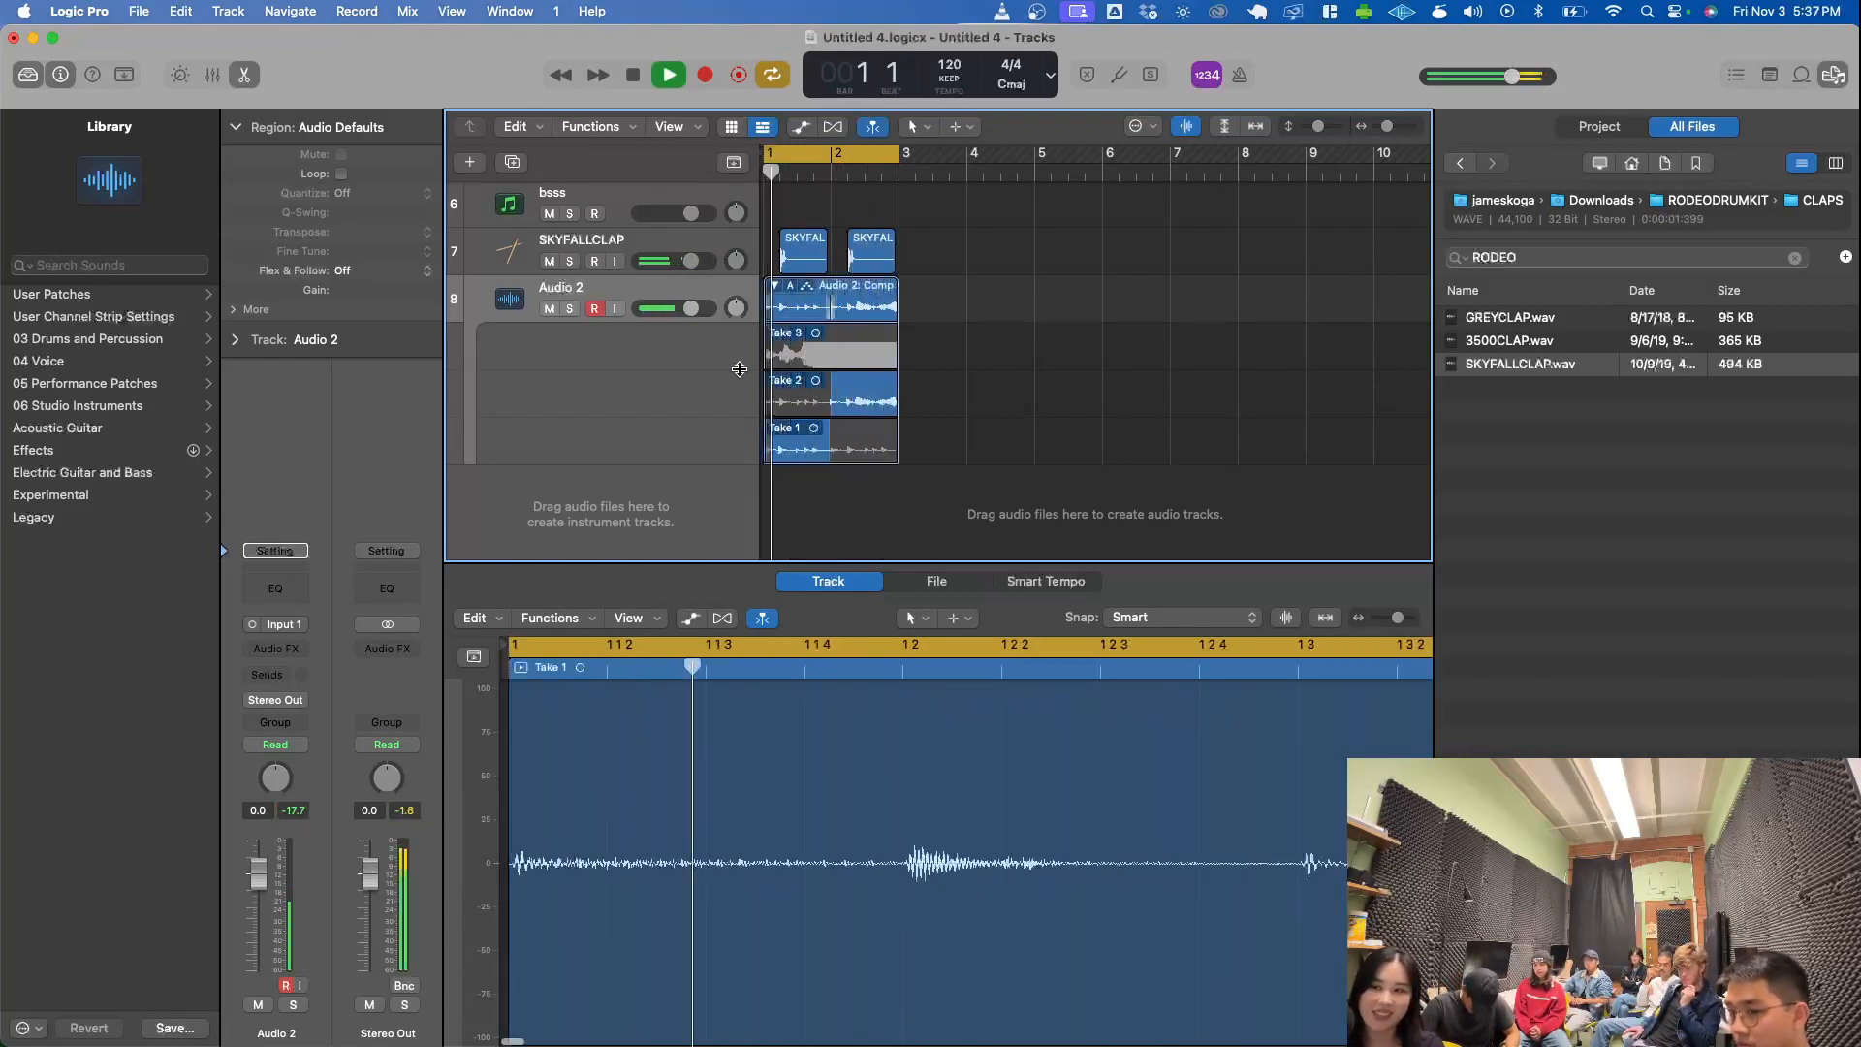
key("space")
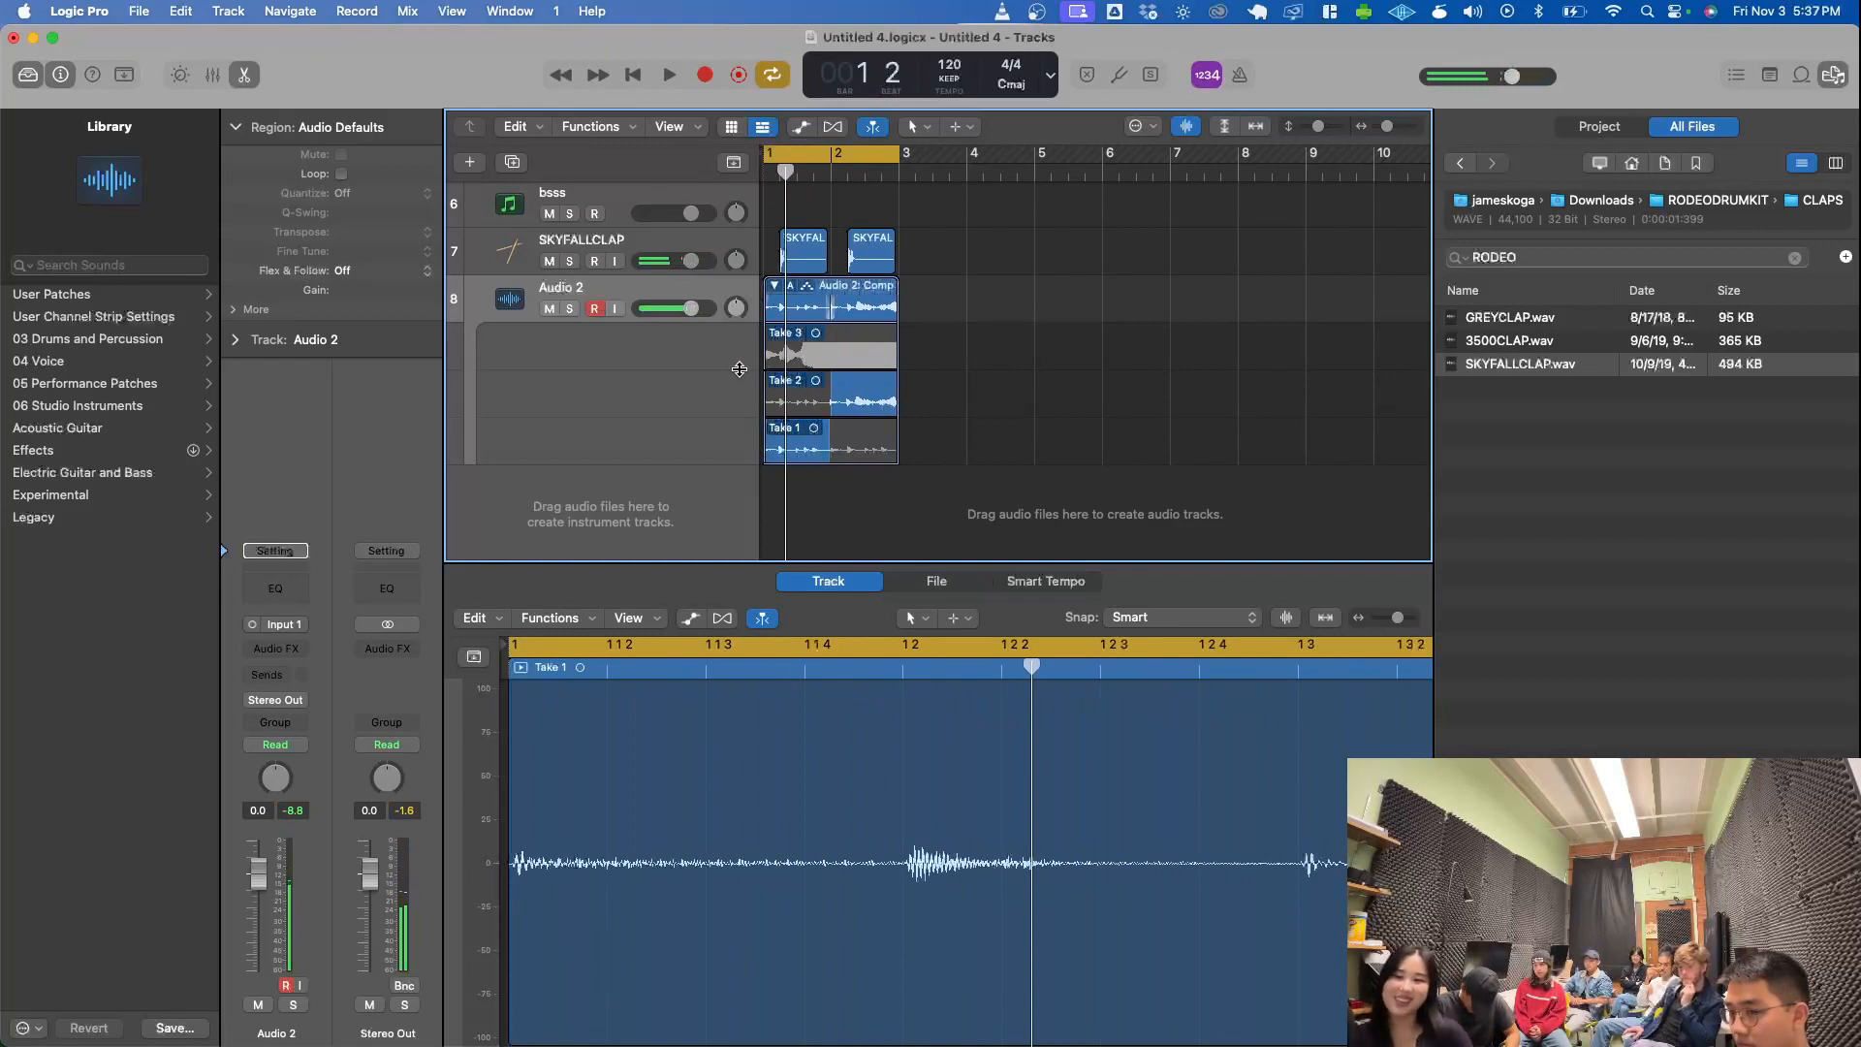
key("space")
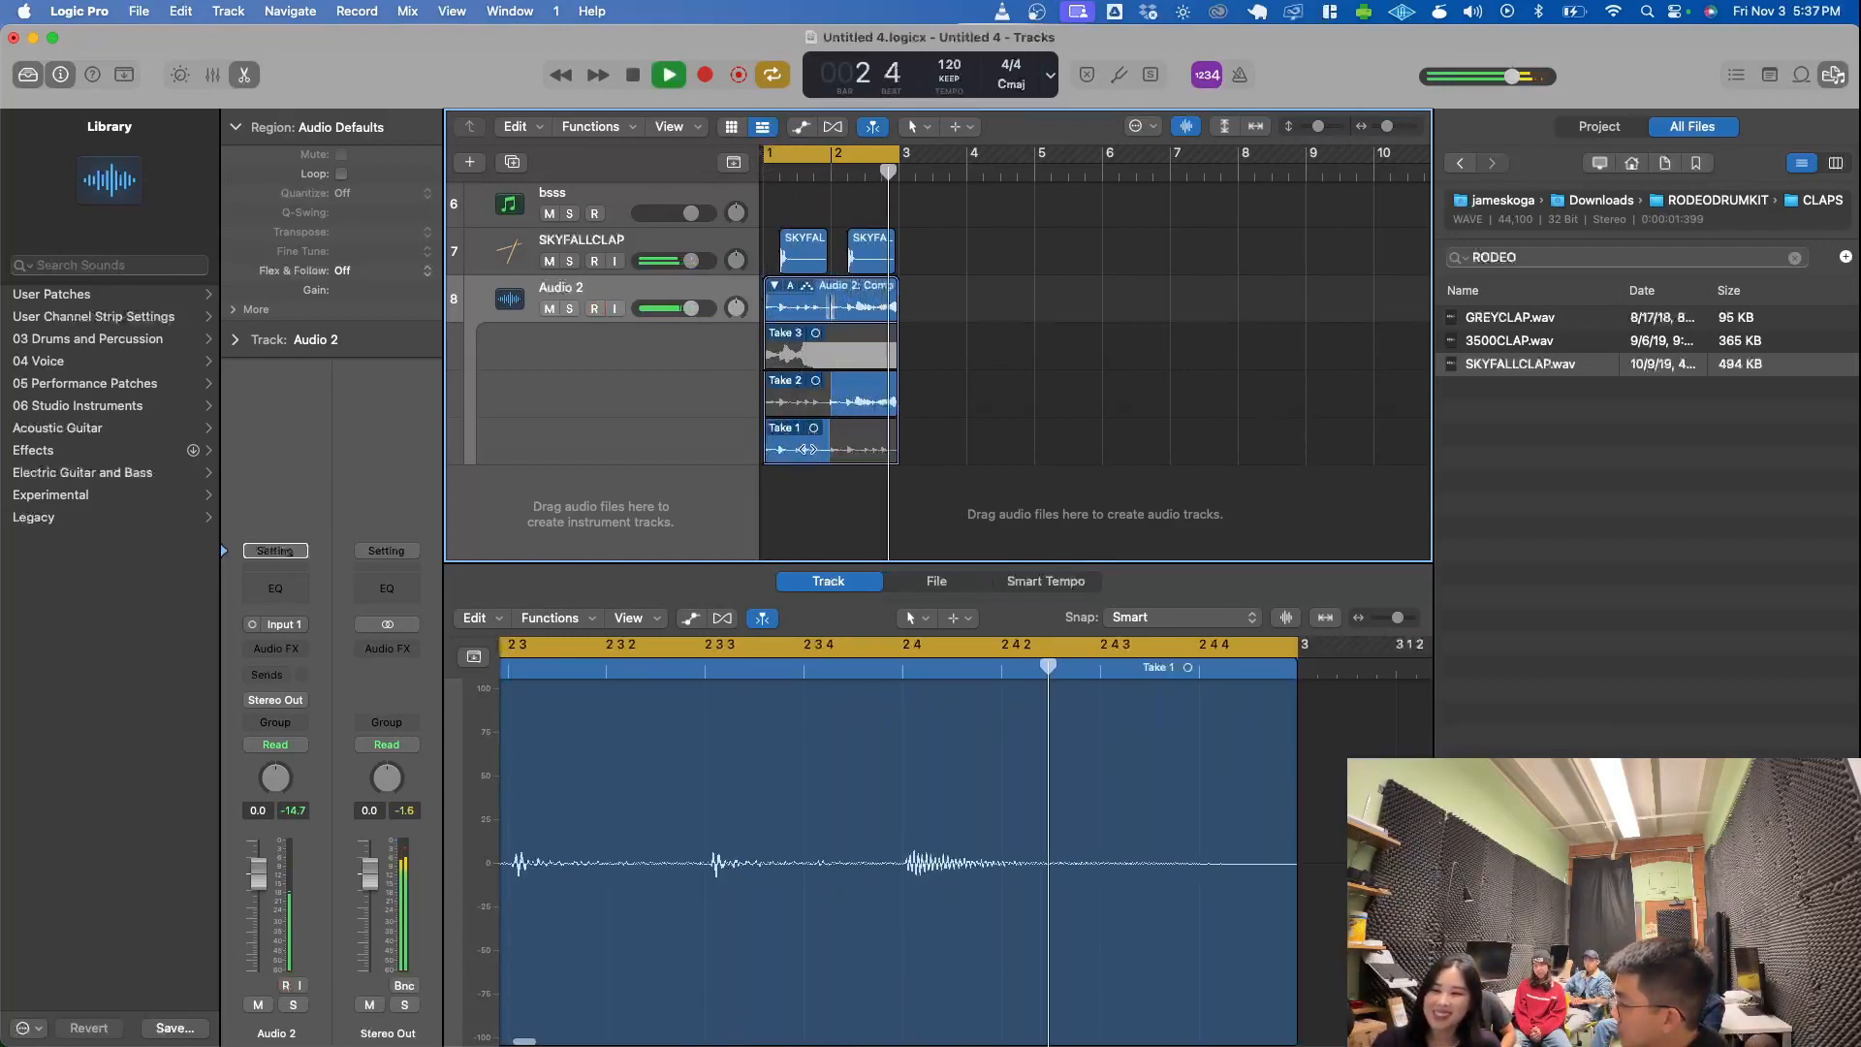
key("space")
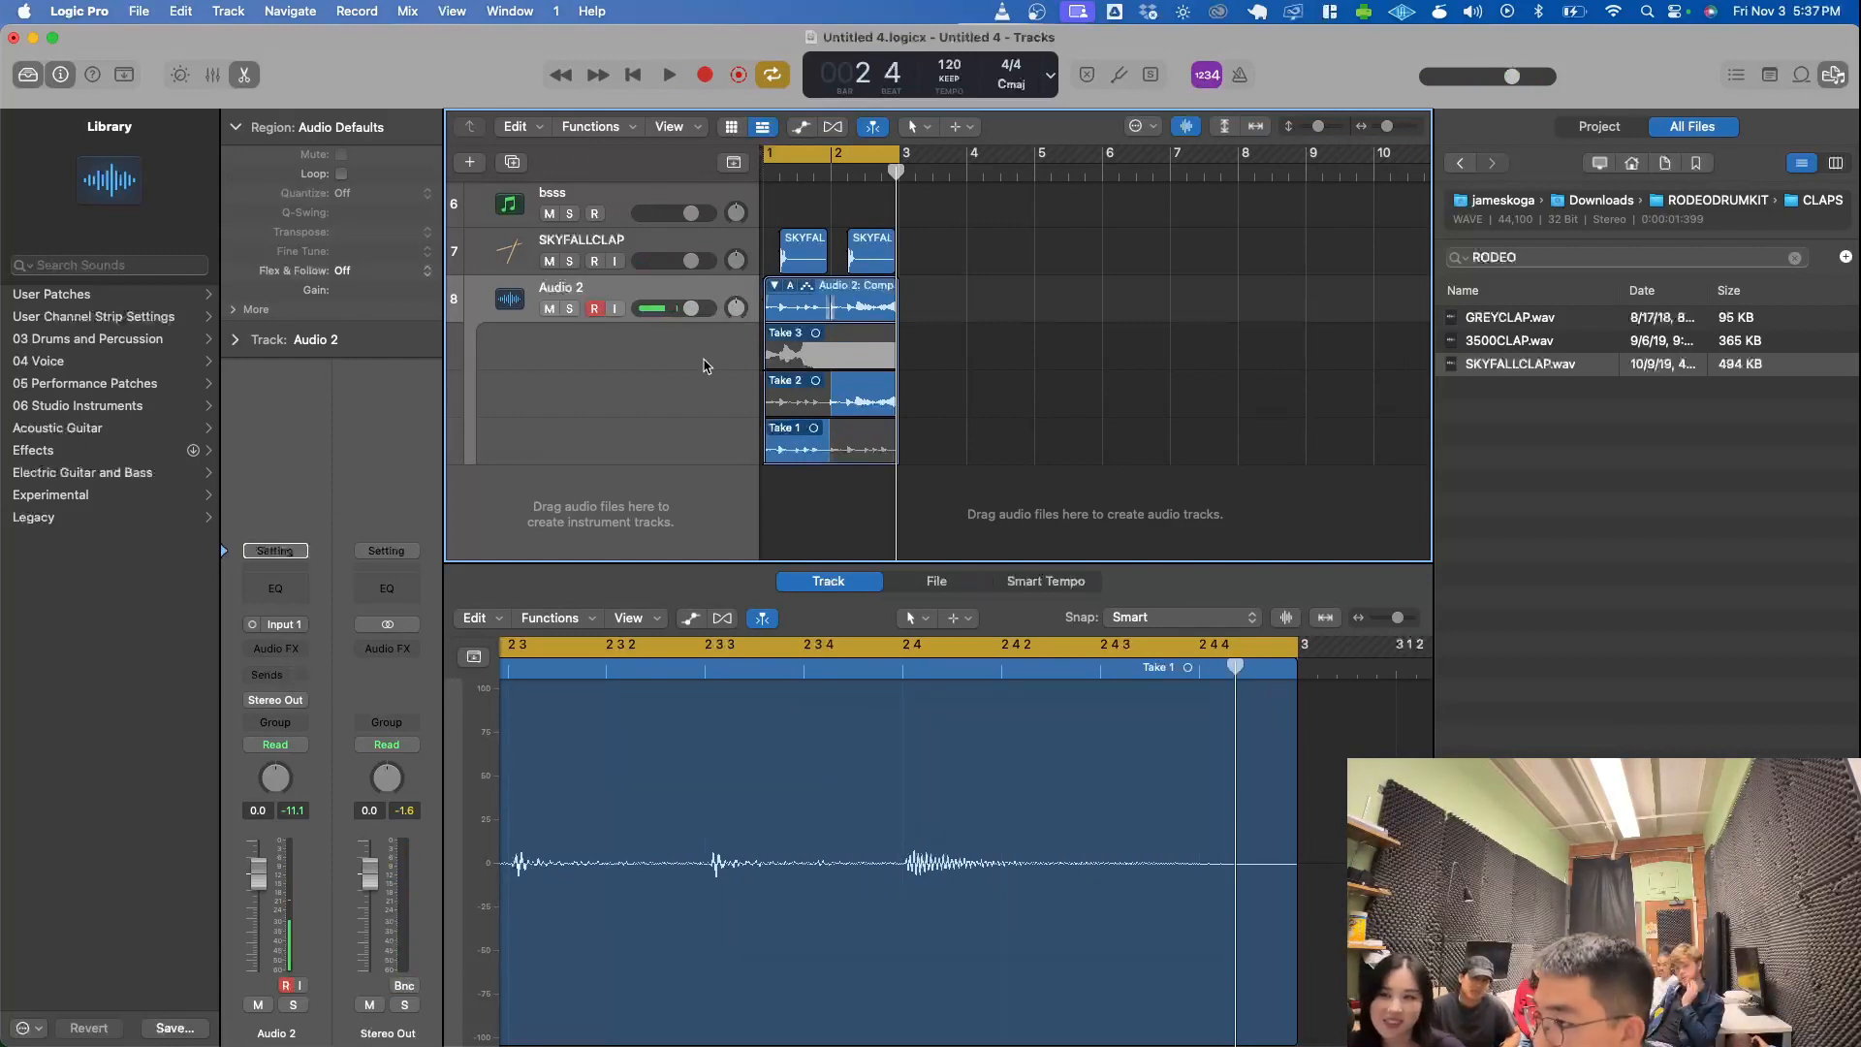
- Collapse the take folder and bounce it in place to a new track named Audio 2_bip, with the source muted and normalizing off
left_click(771, 283)
right_click(817, 441)
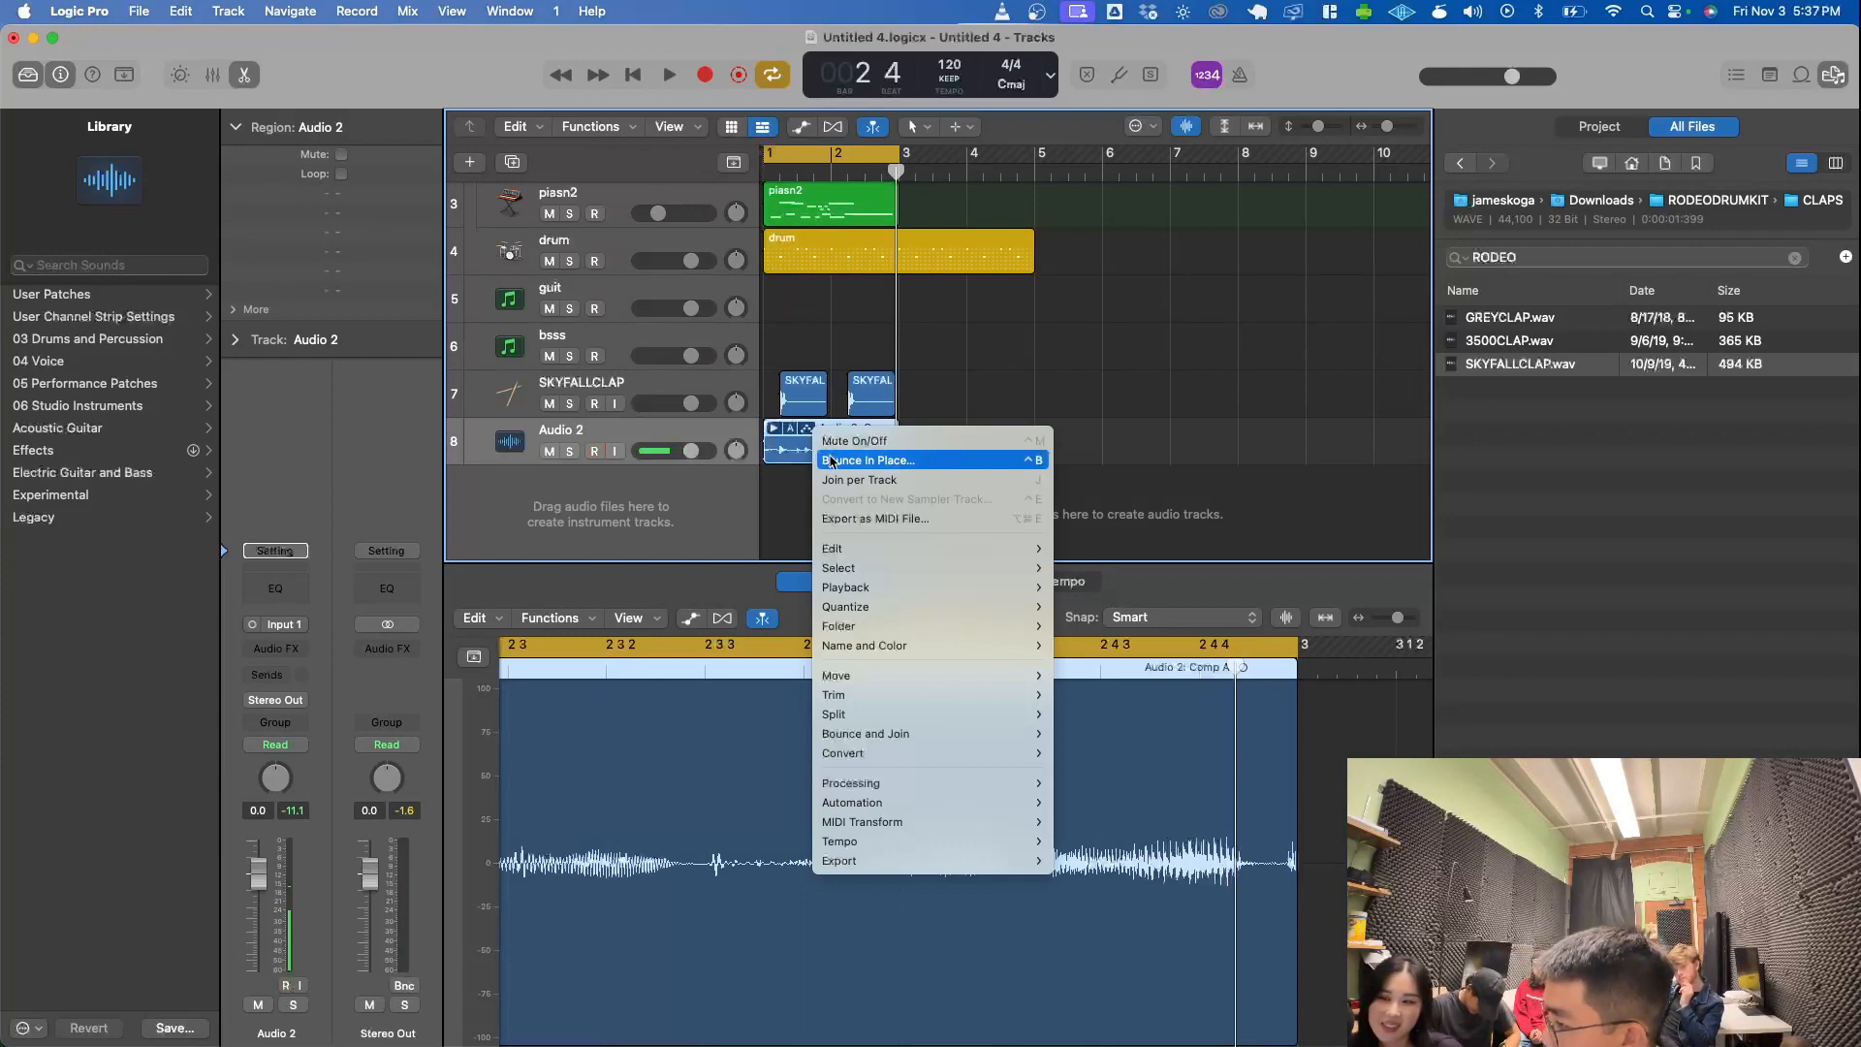
left_click(831, 460)
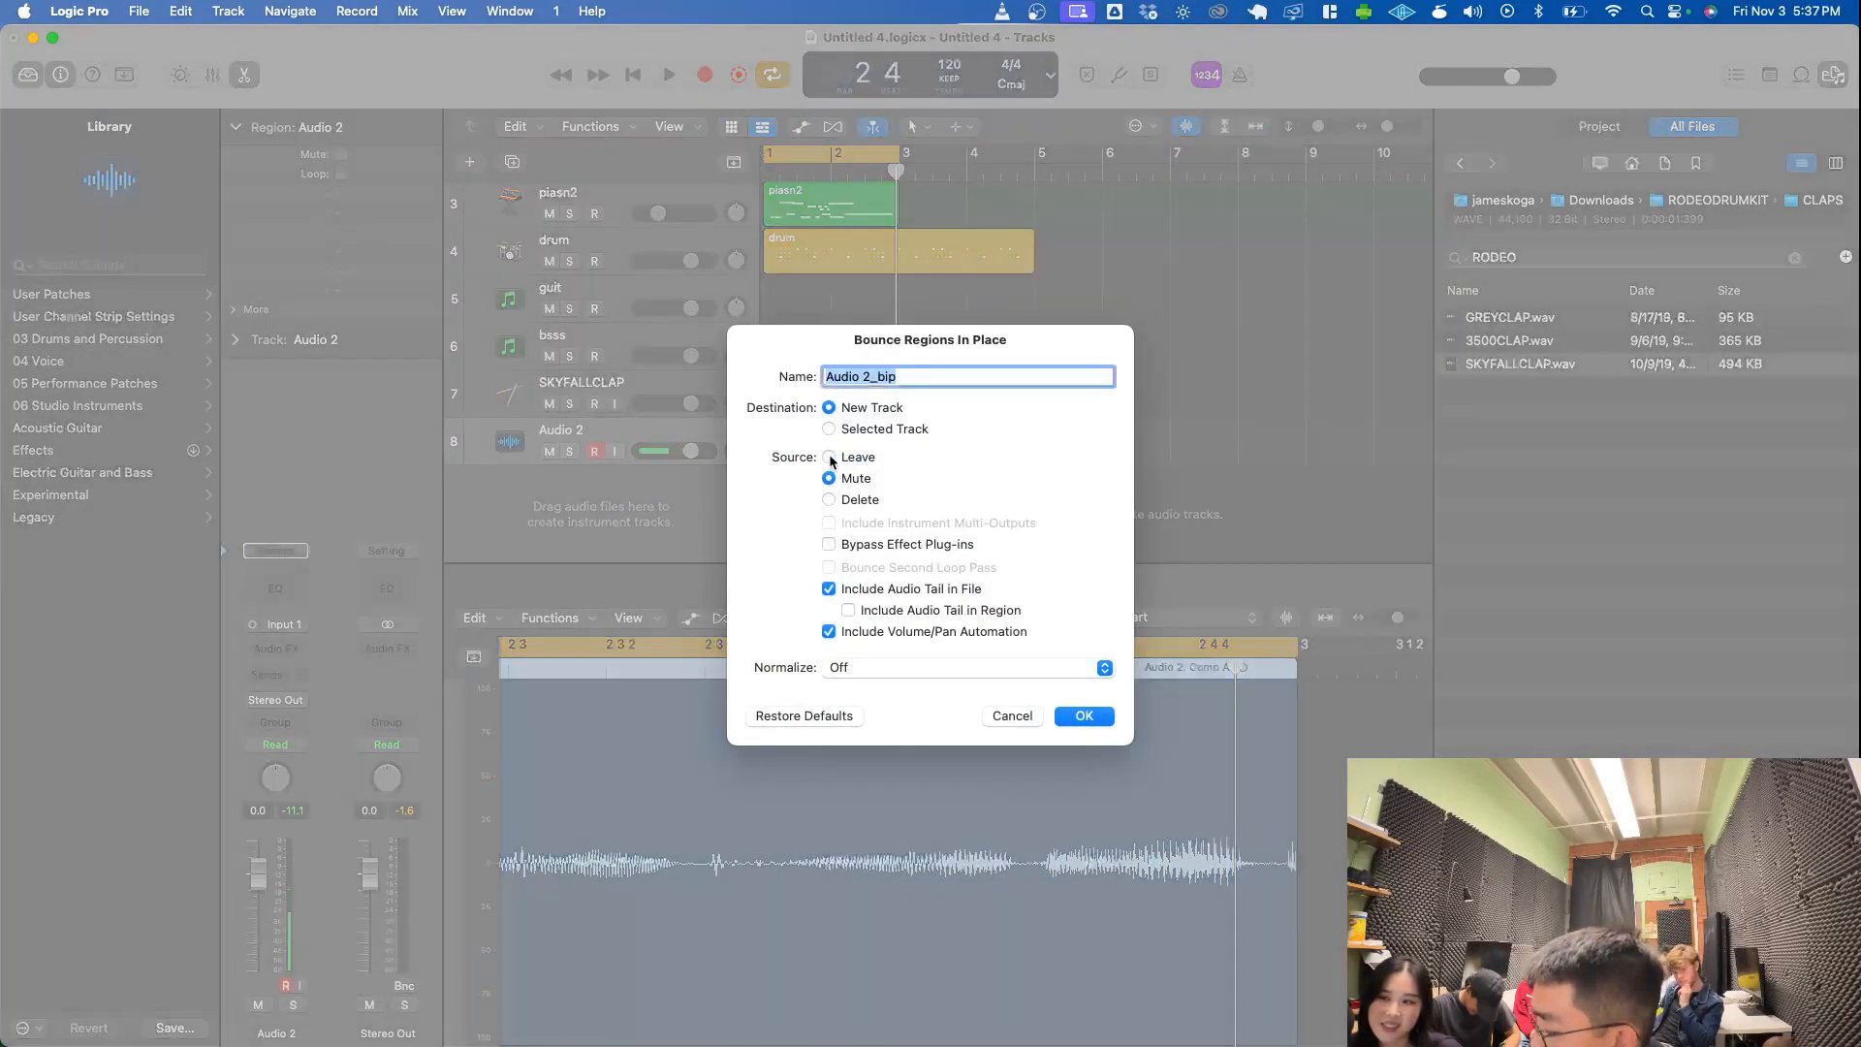
key("Return")
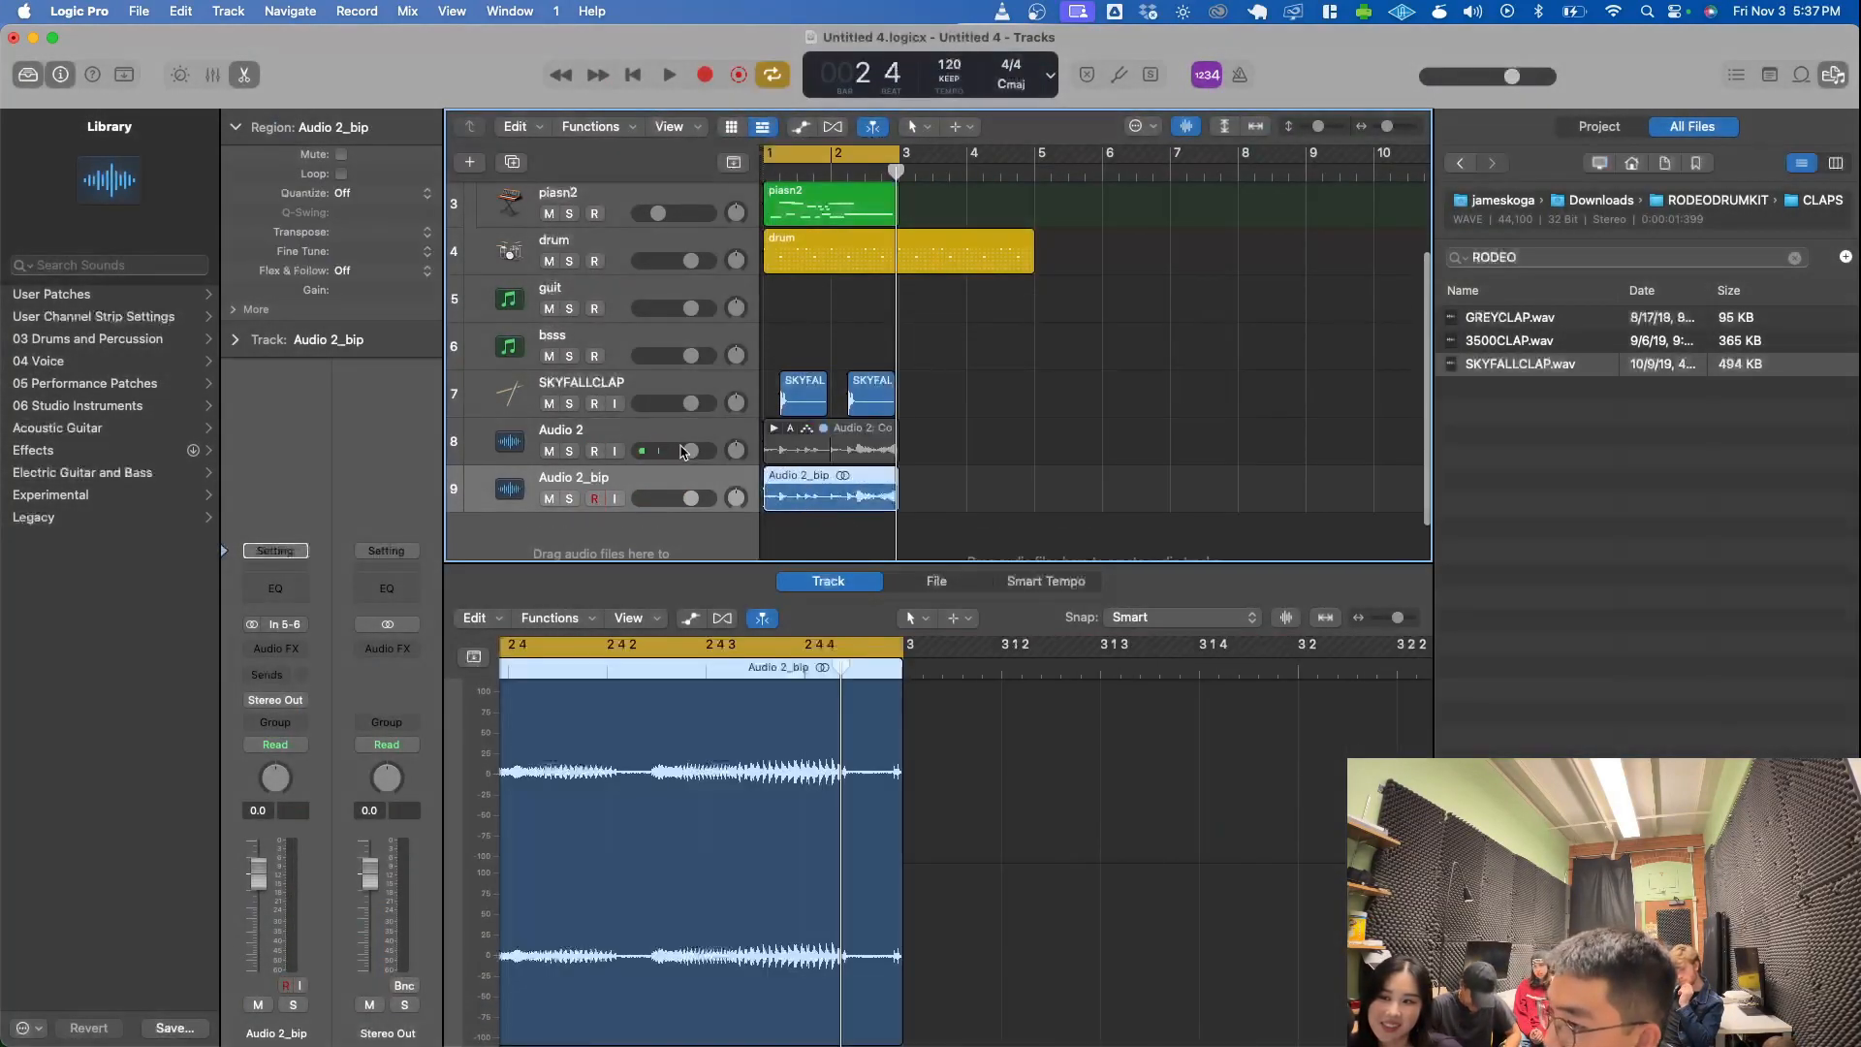
- Delete the original Audio 2 take folder with its recorded audio file, and remove the Audio 2 track
left_click(675, 436)
key("Delete")
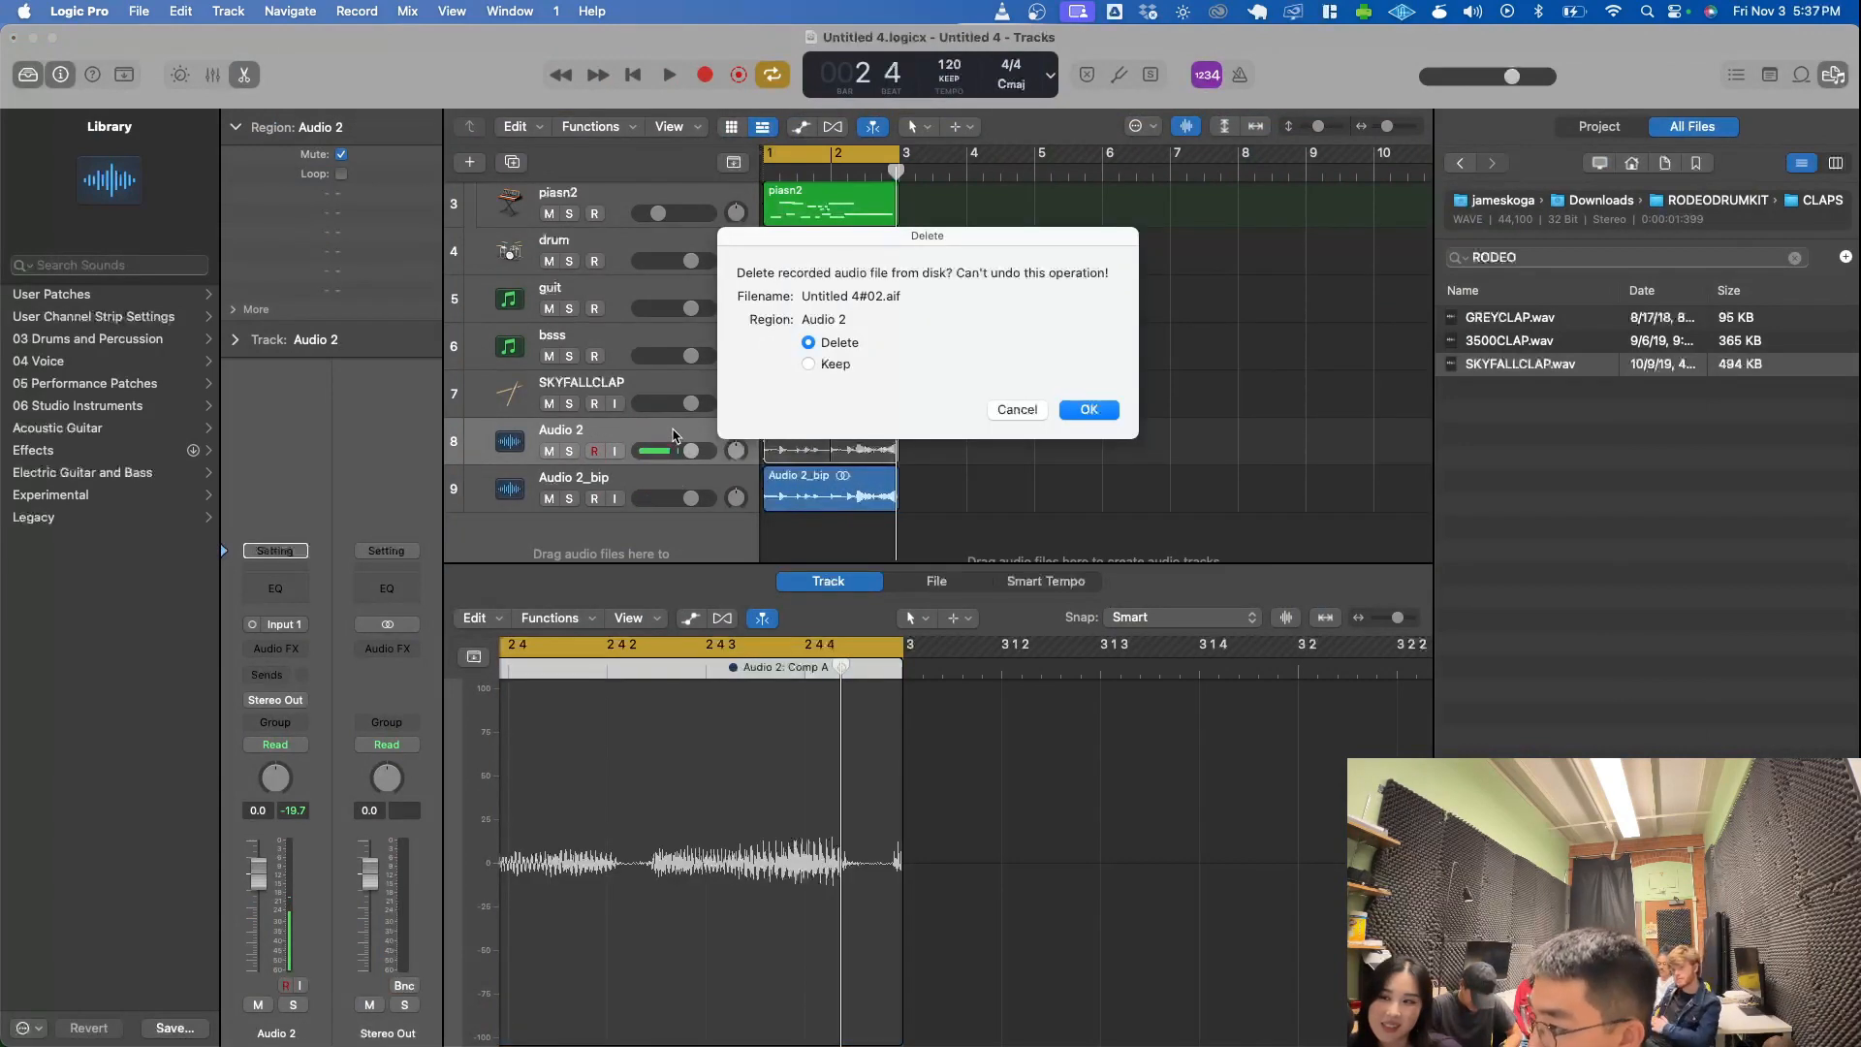
key("Return")
key("super+BackSpace")
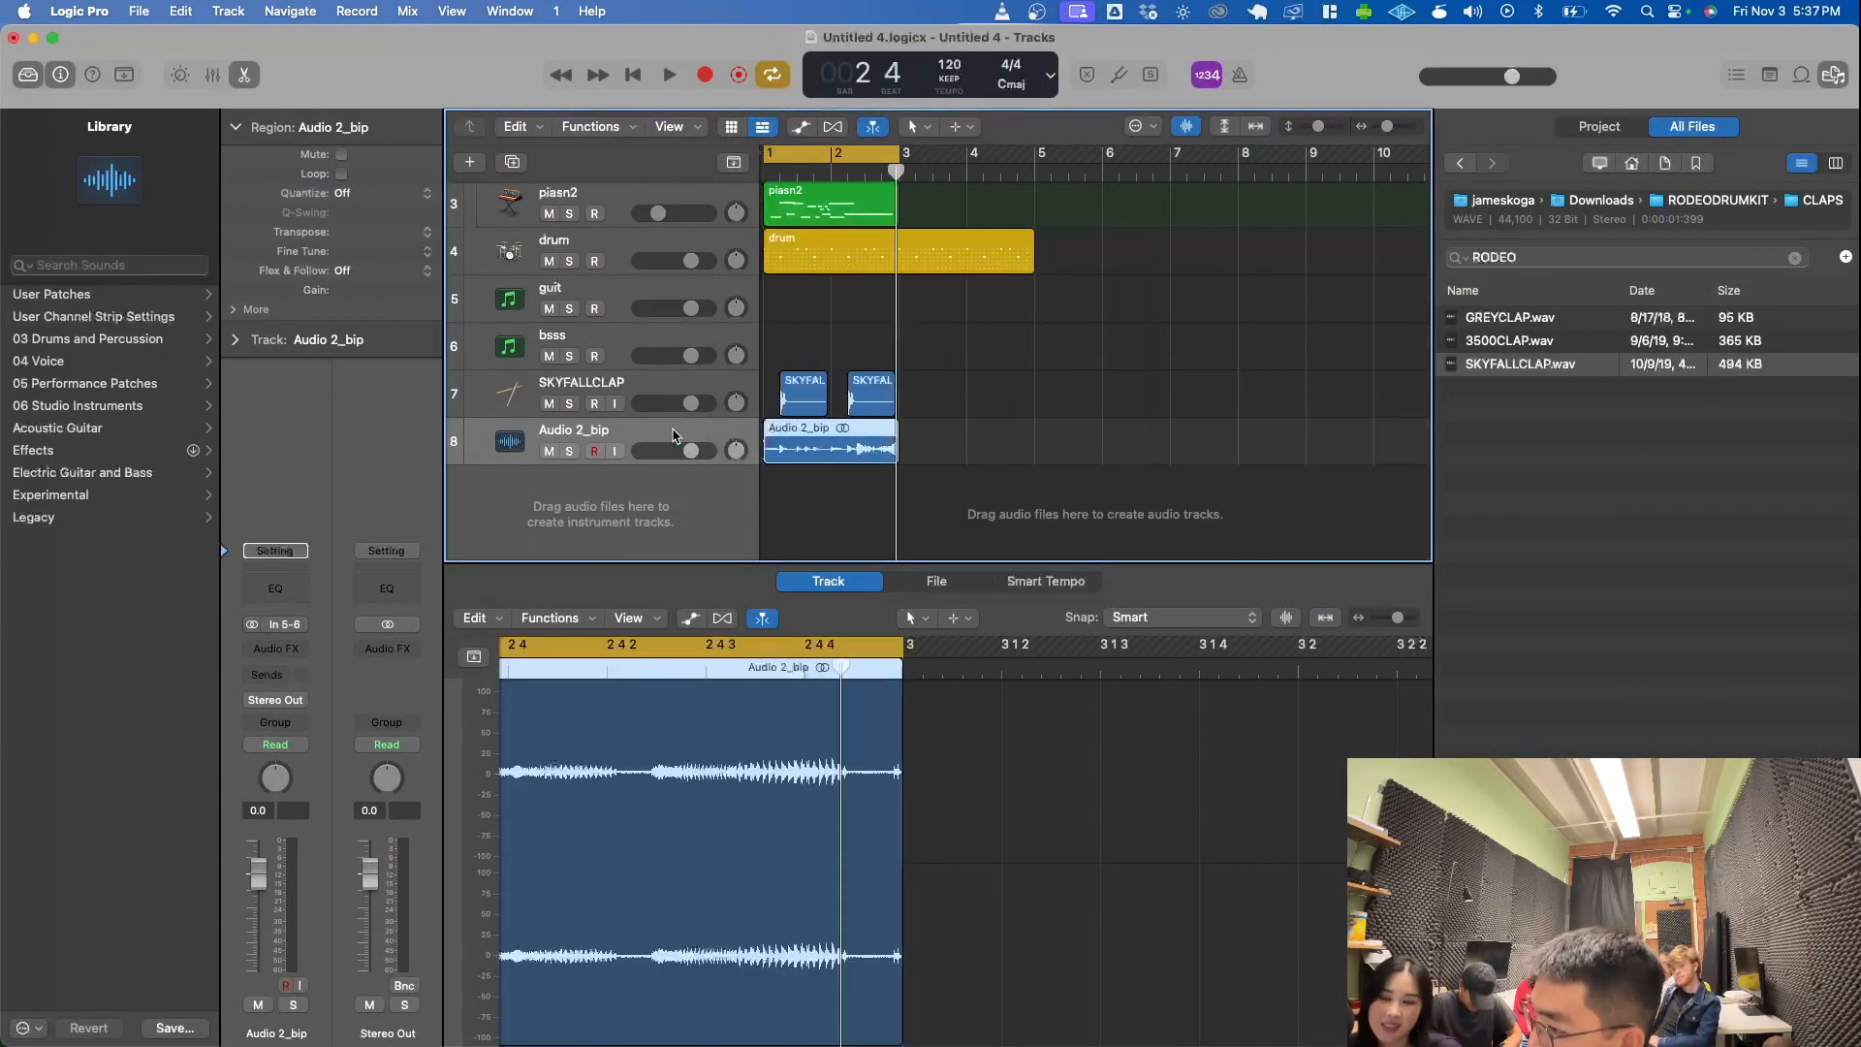
- Listen to the Audio 2_bip track in the mix and soloed, ending with solo off and playback stopped
key("space")
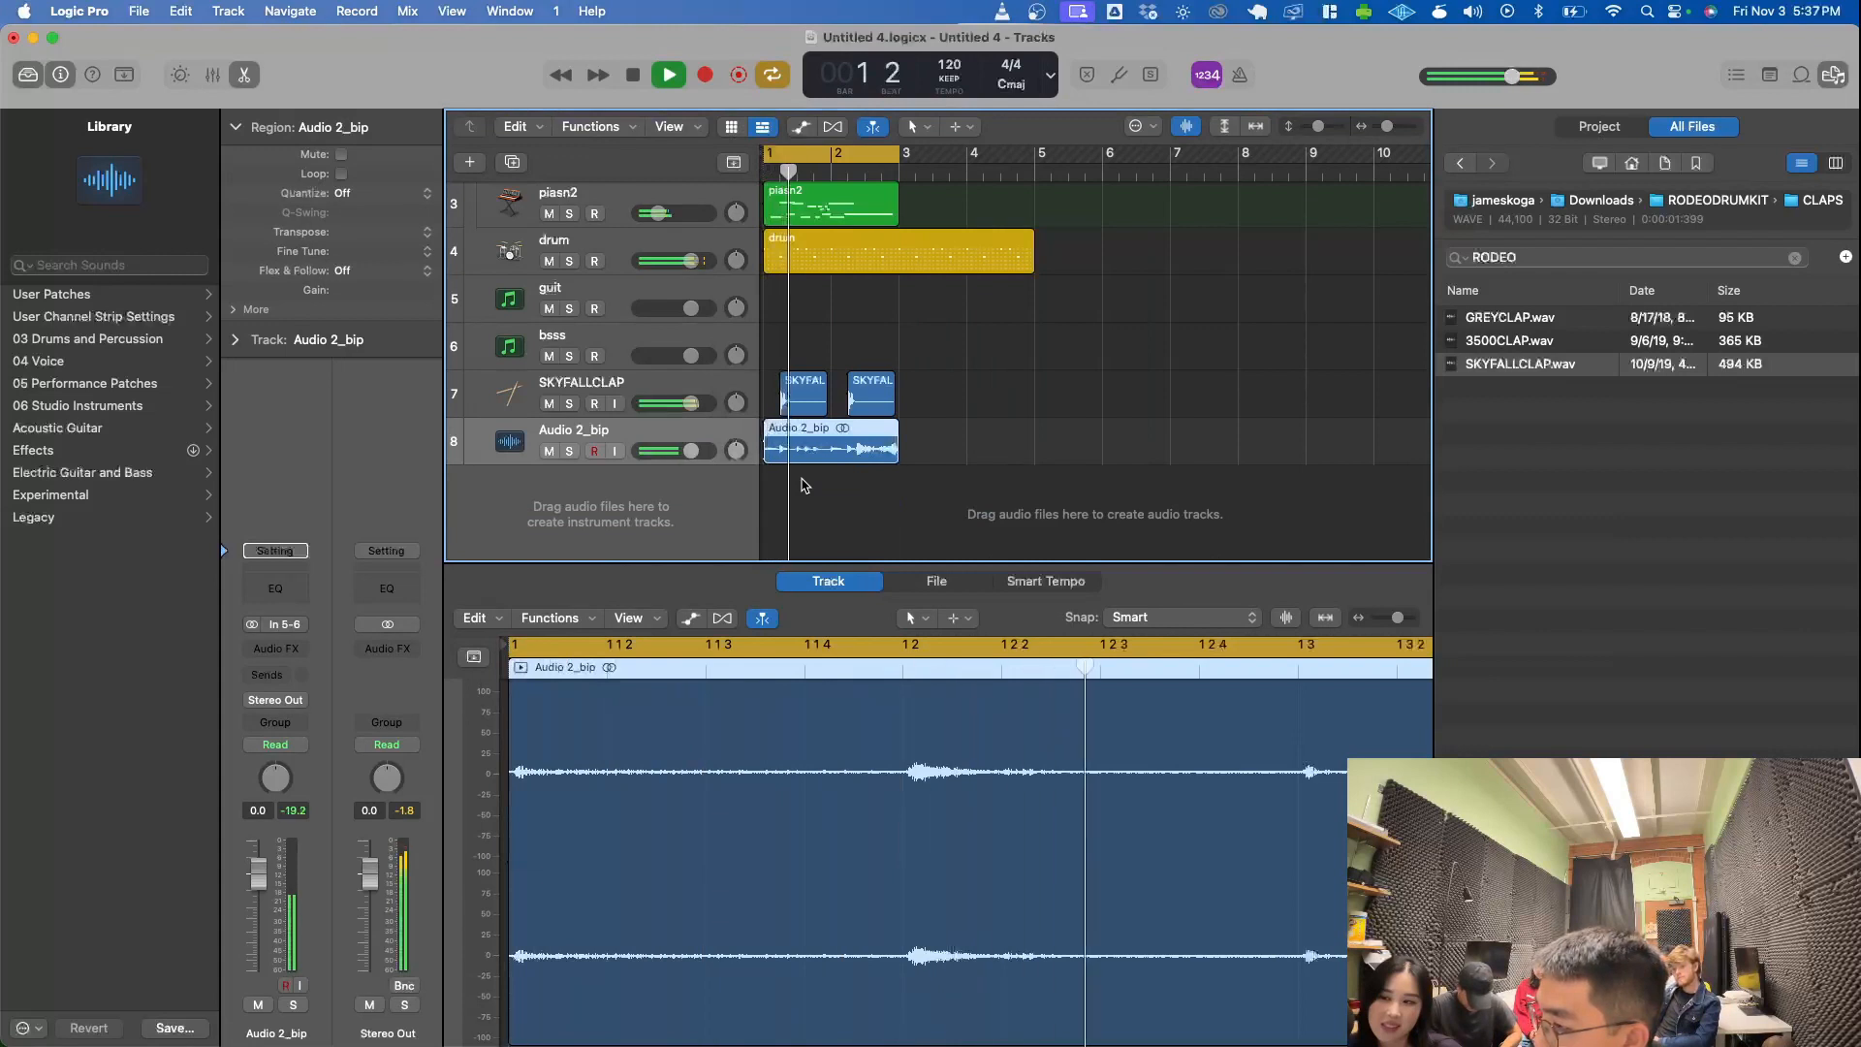
left_click(570, 452)
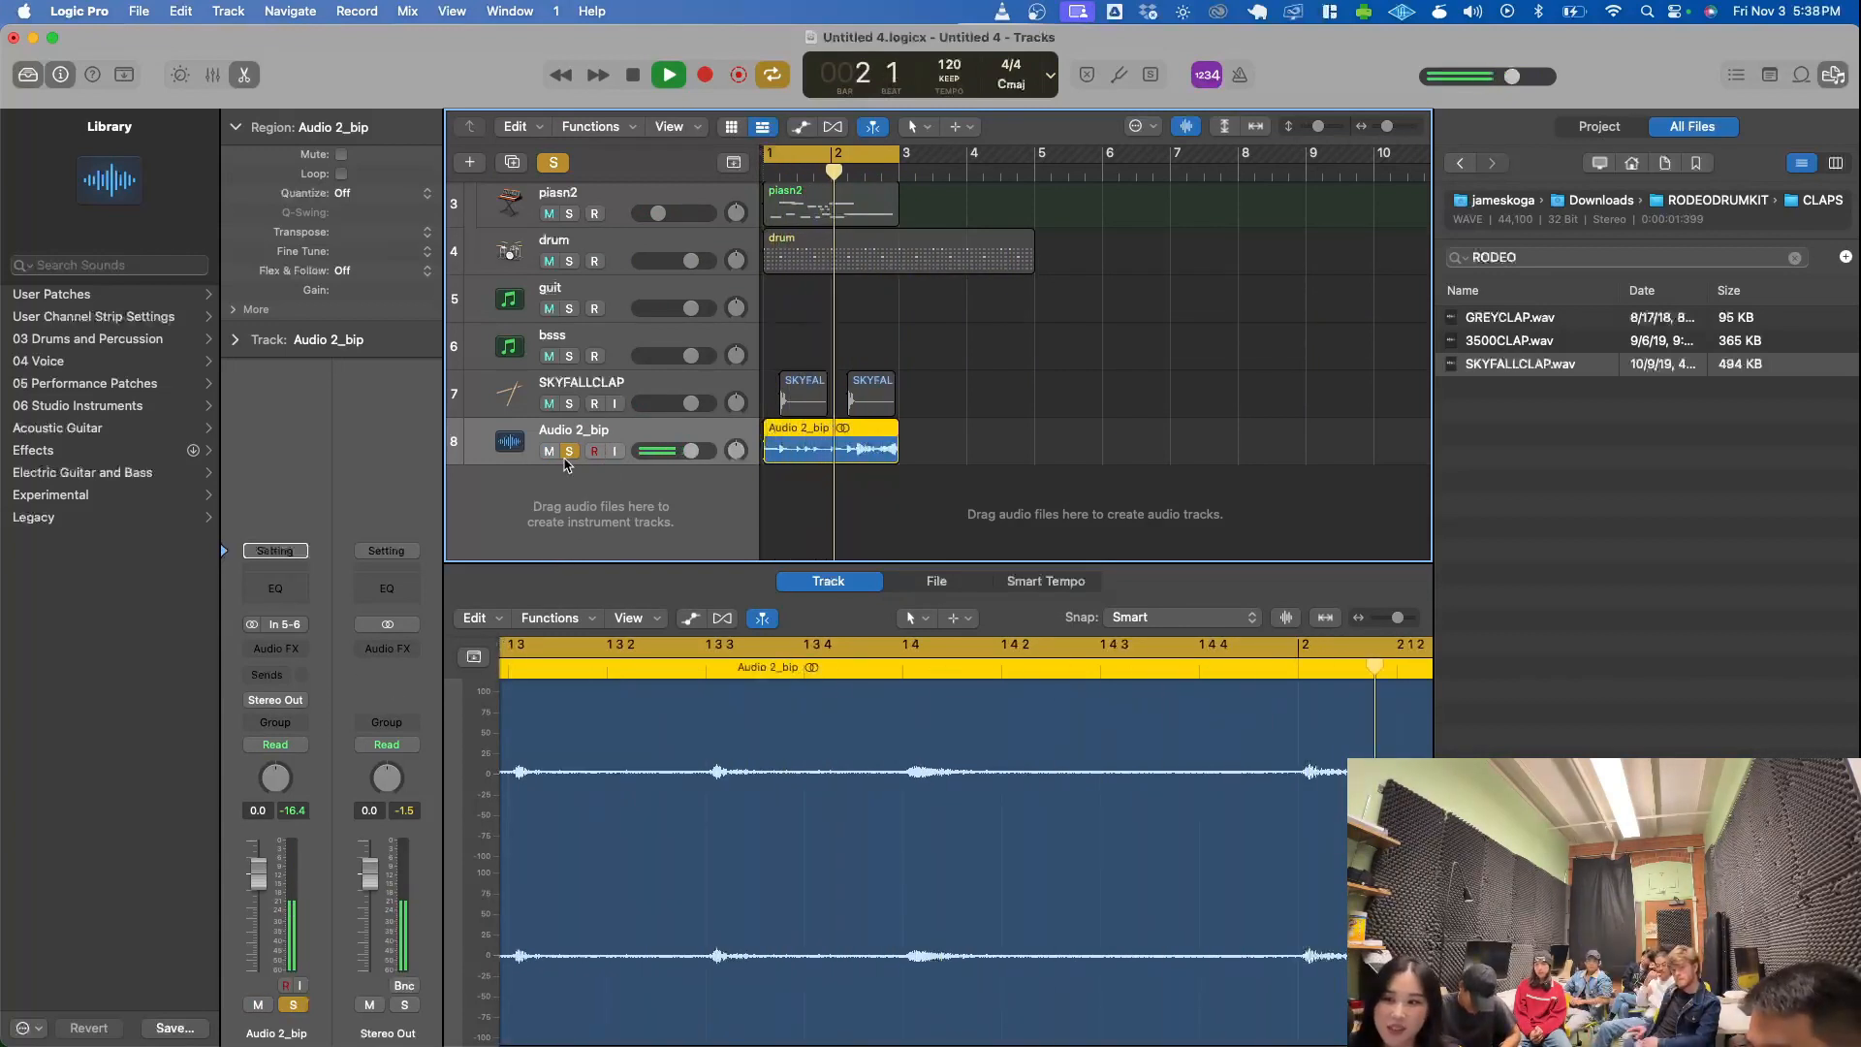
key("s")
key("space")
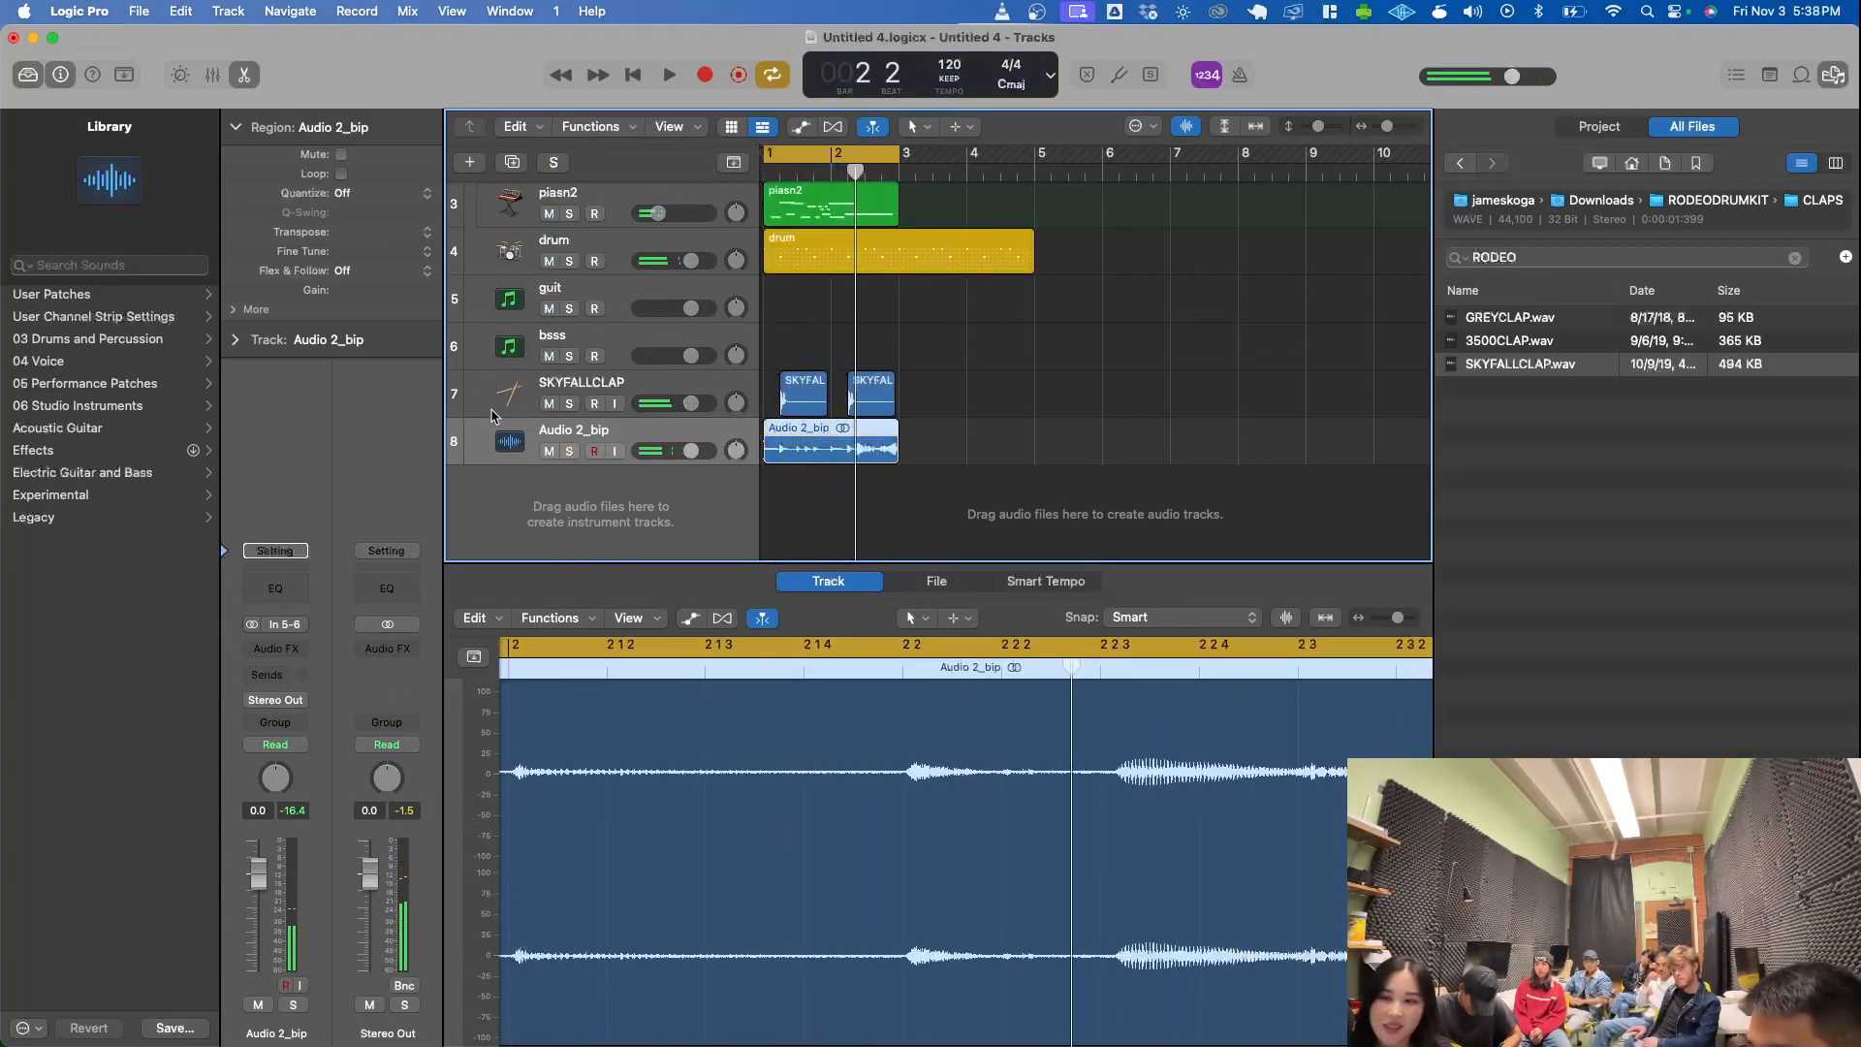
left_click(521, 250)
left_click(517, 205)
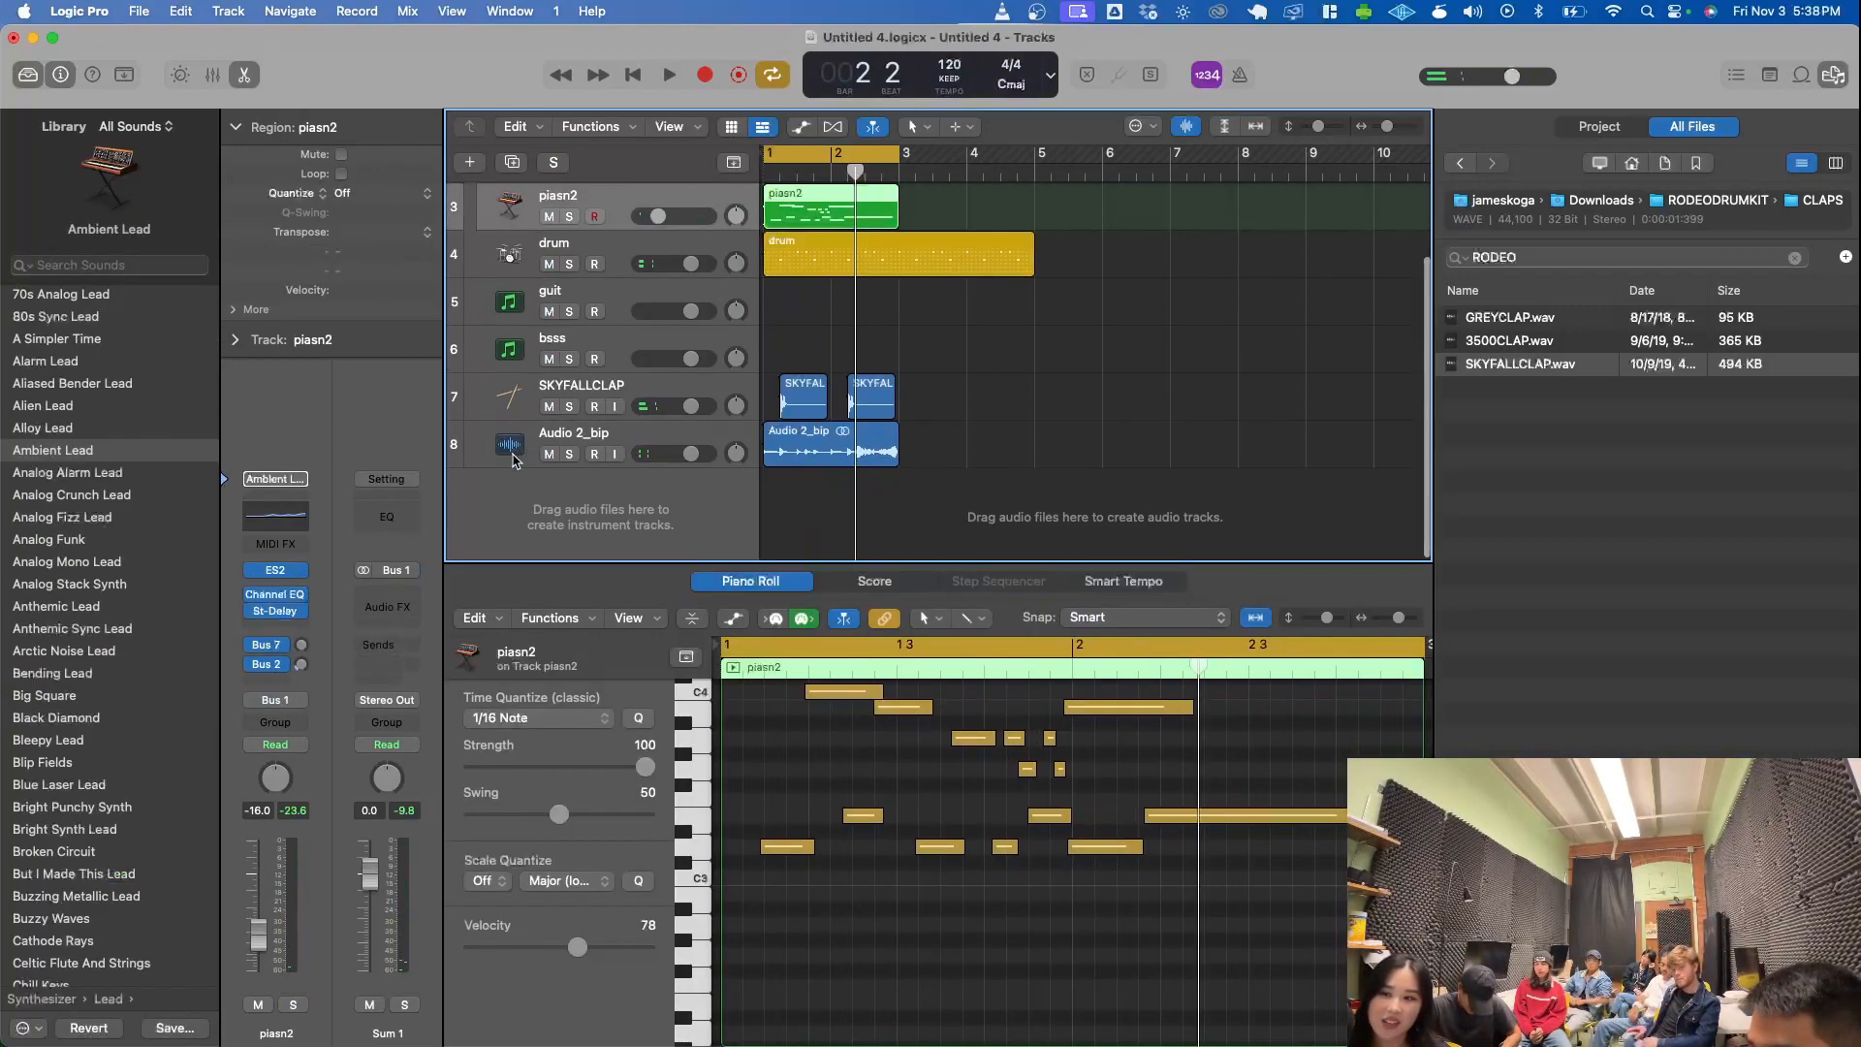
scroll(665, 386, "down", 1)
scroll(665, 385, "up", 1)
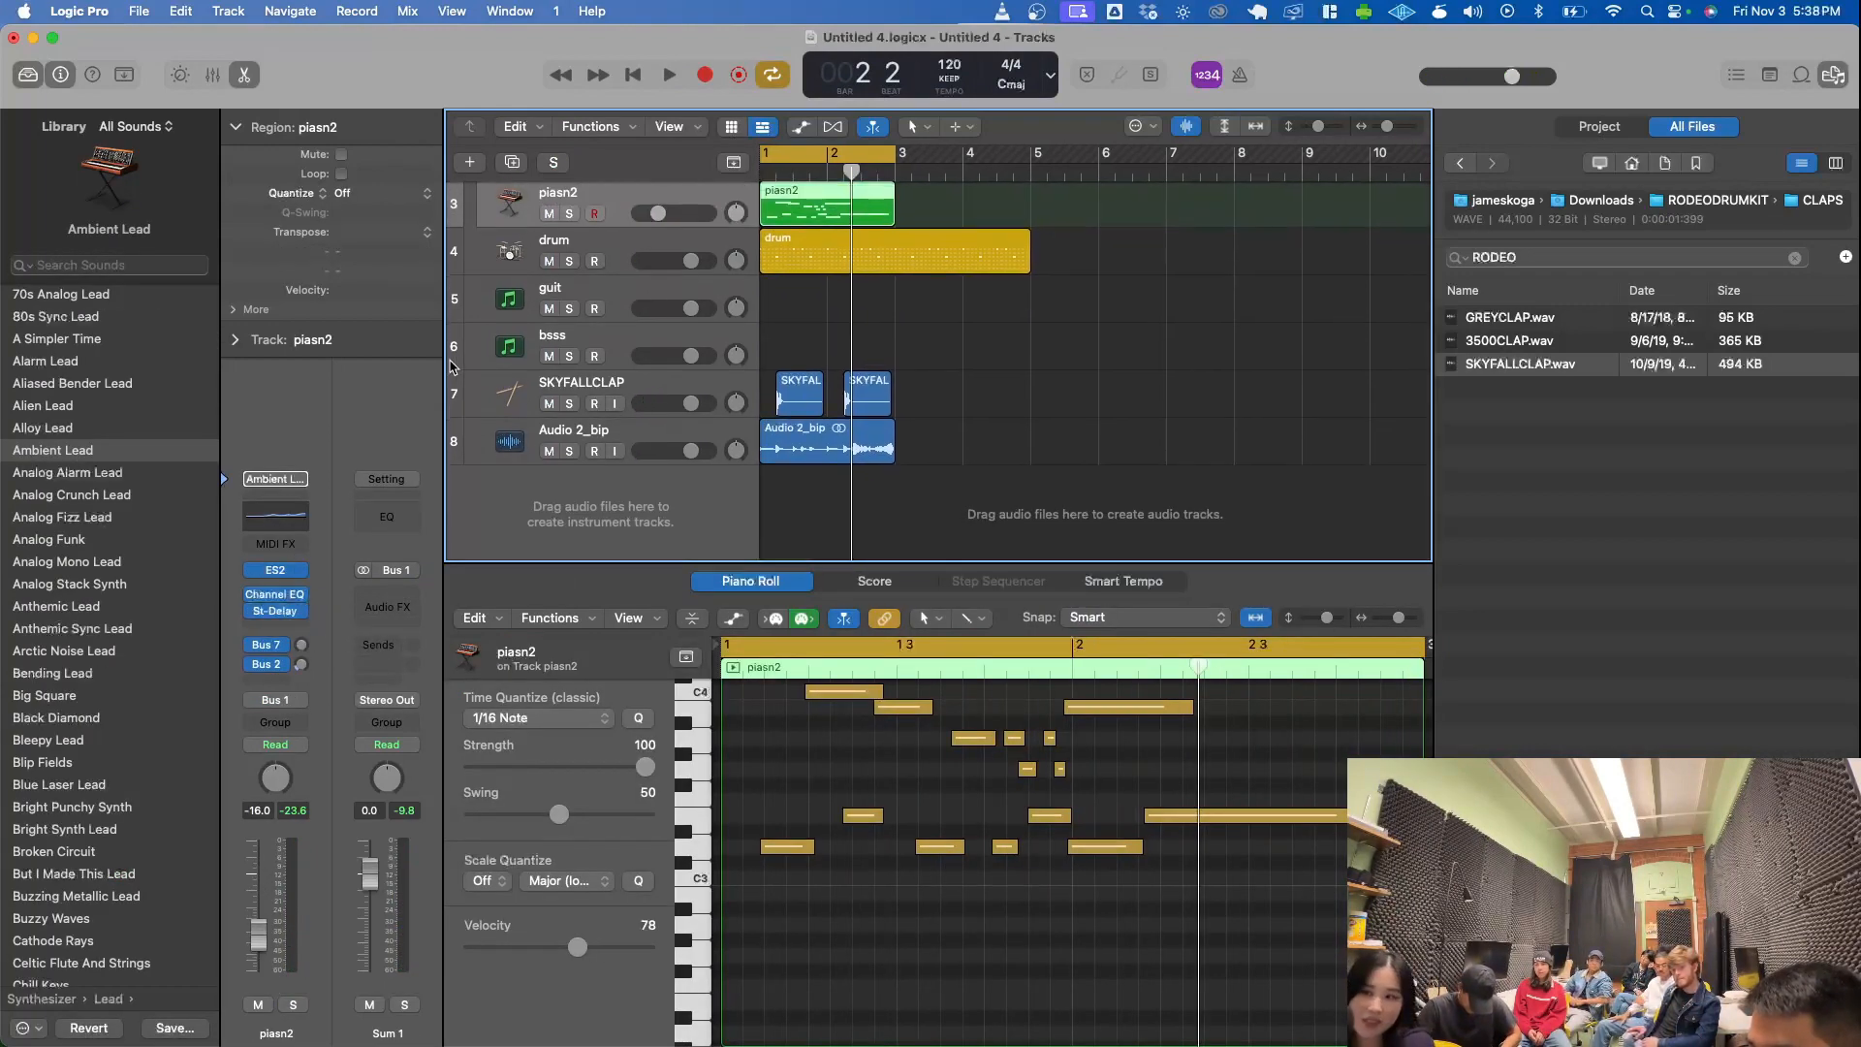
- Insert a stereo Space Designer reverb as an audio effect on the Audio 2_bip track
left_click(507, 445)
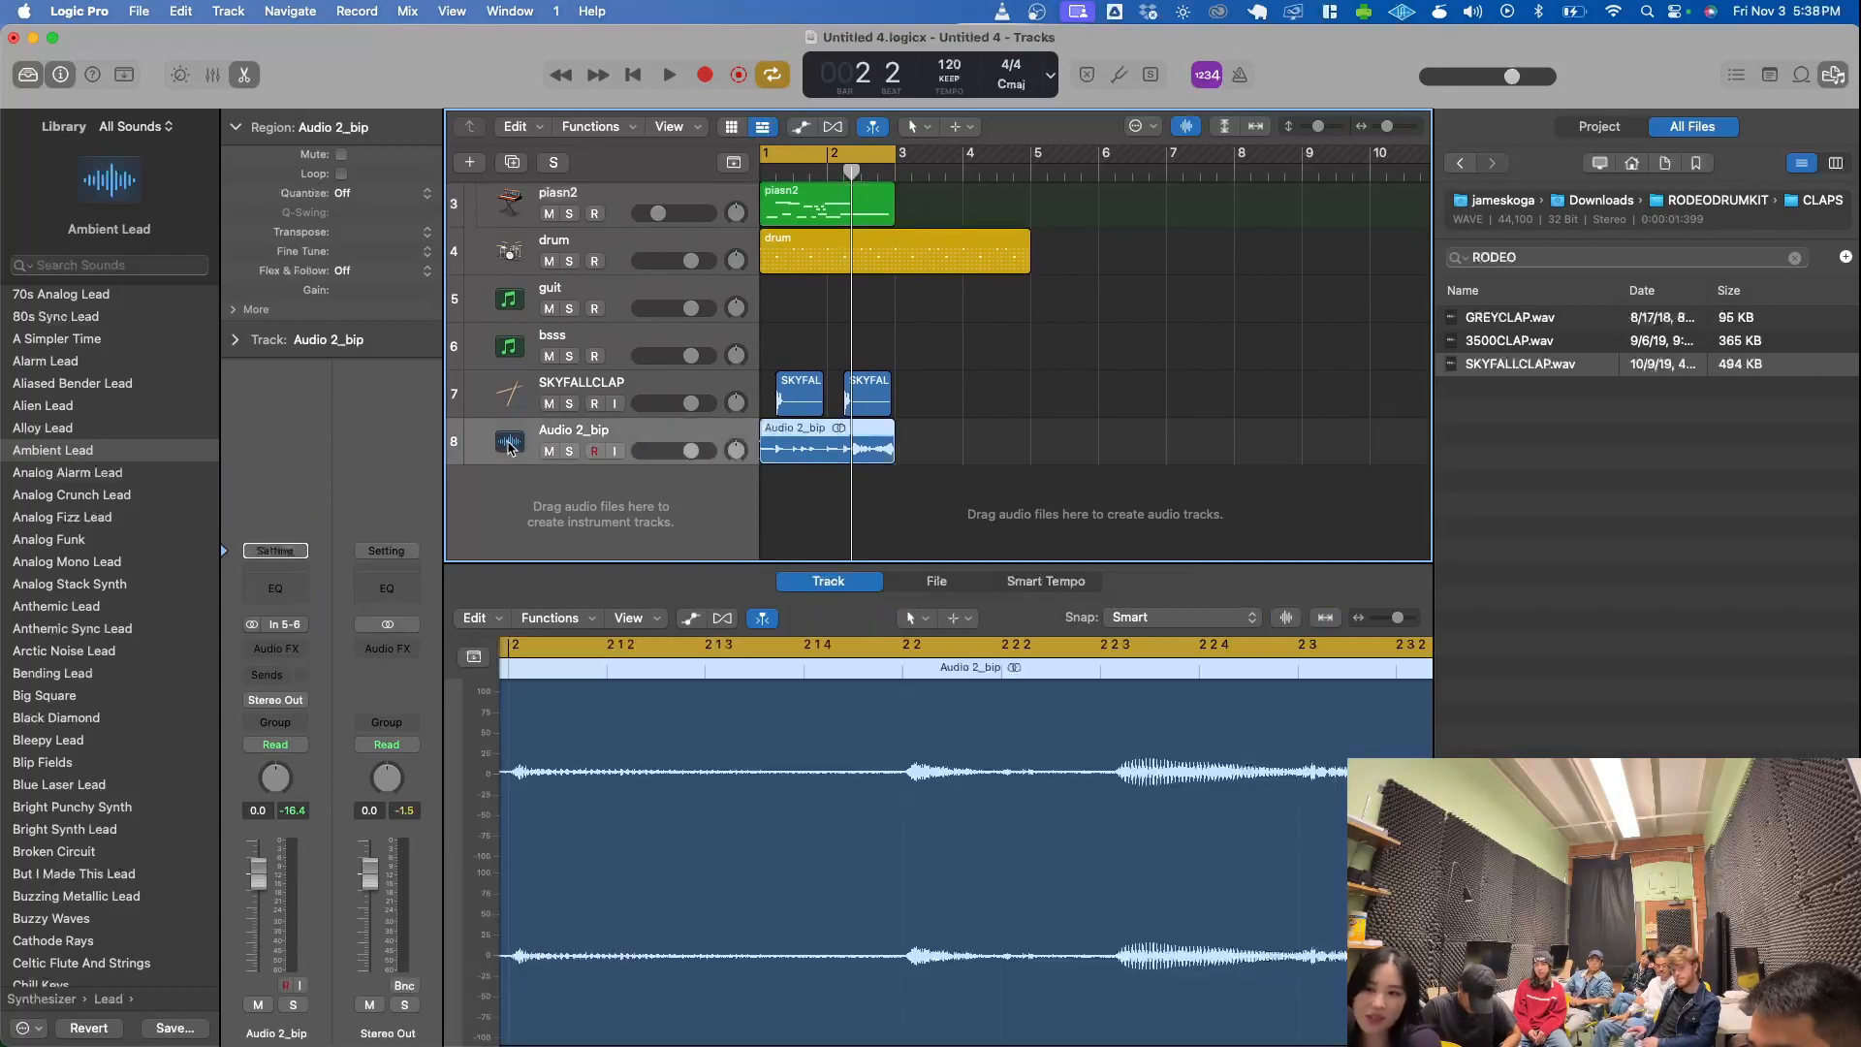
left_click(301, 659)
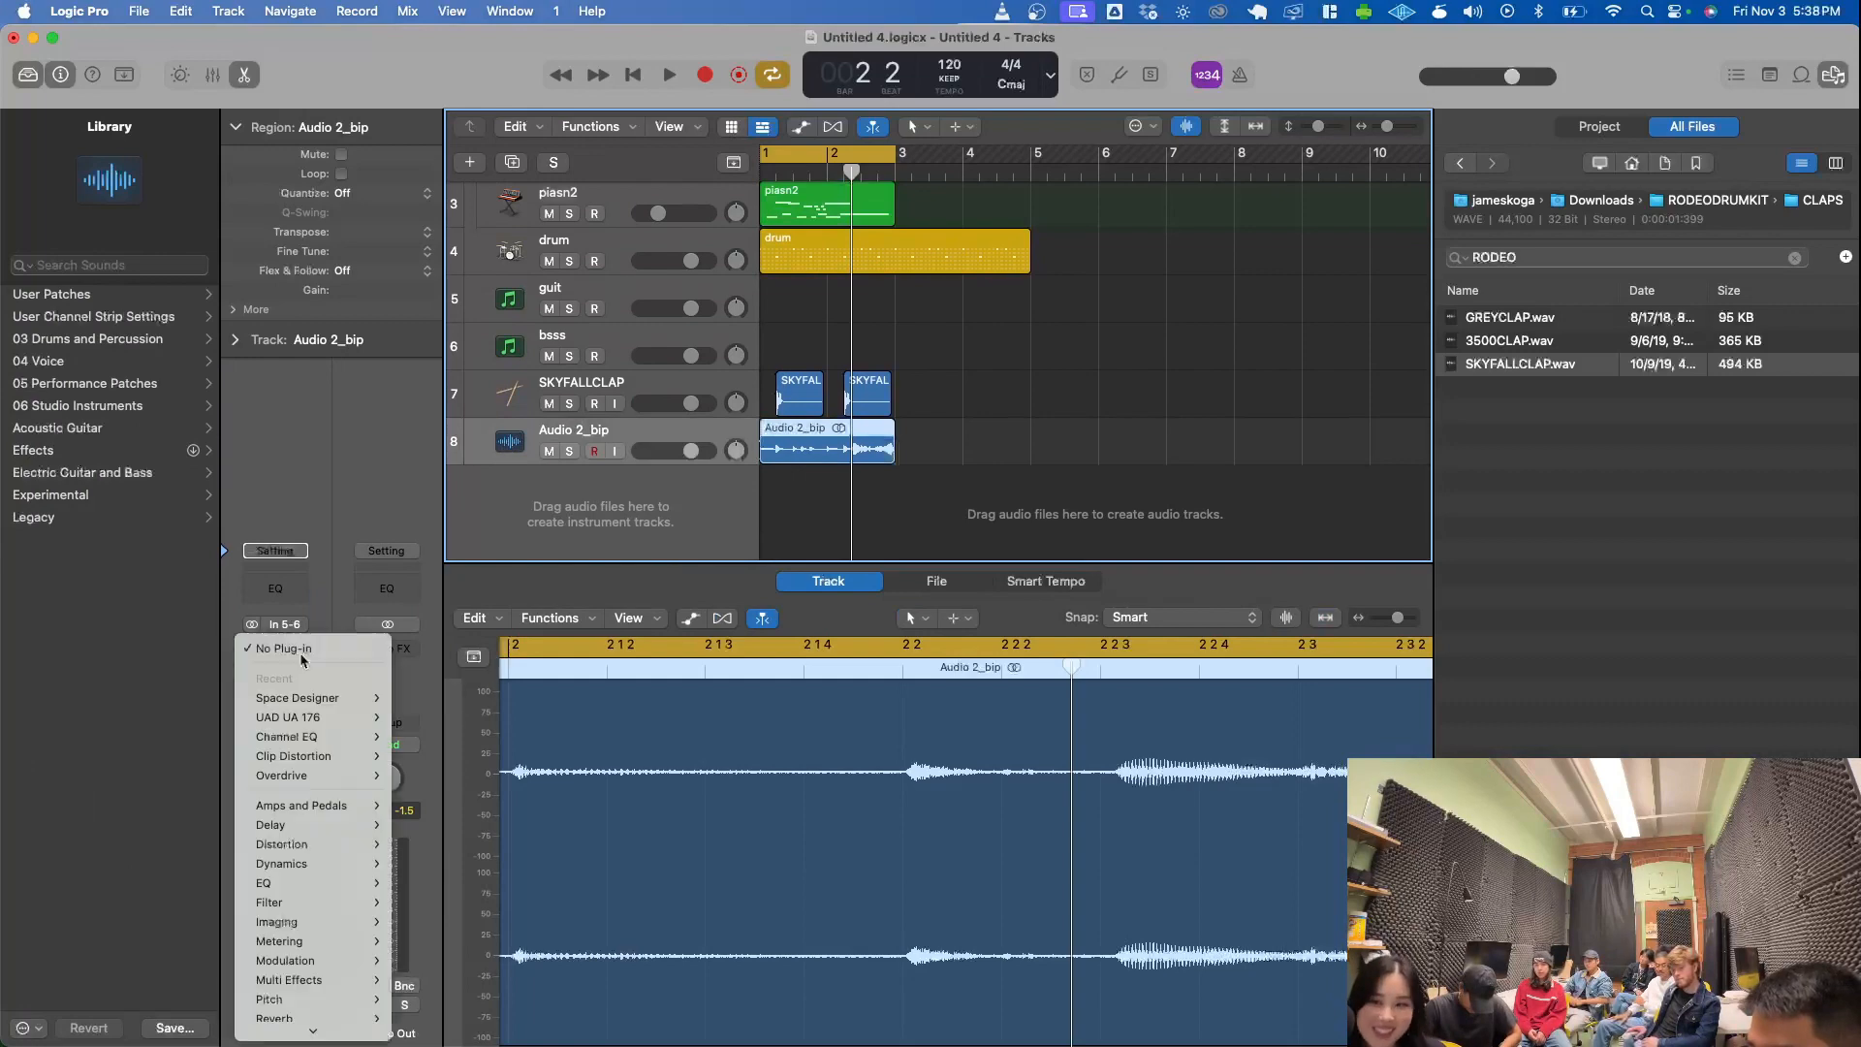
mouse_move(357, 862)
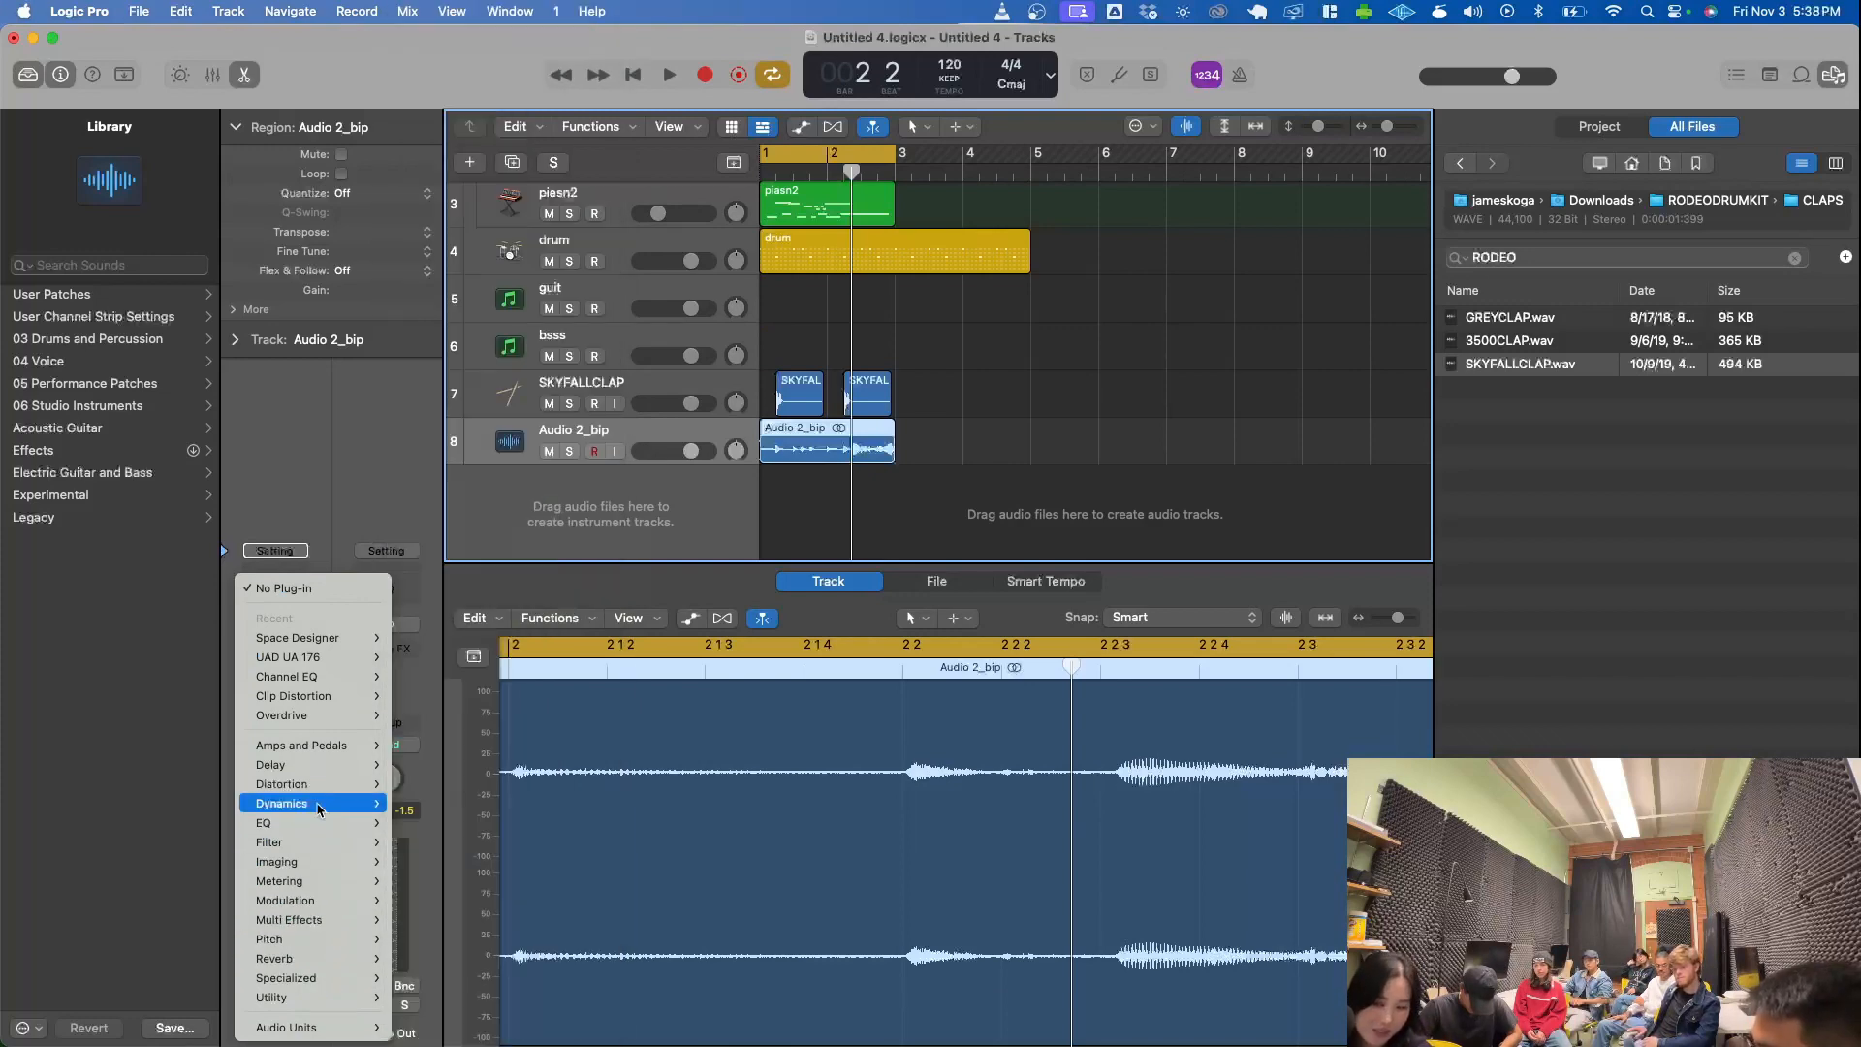
mouse_move(312, 790)
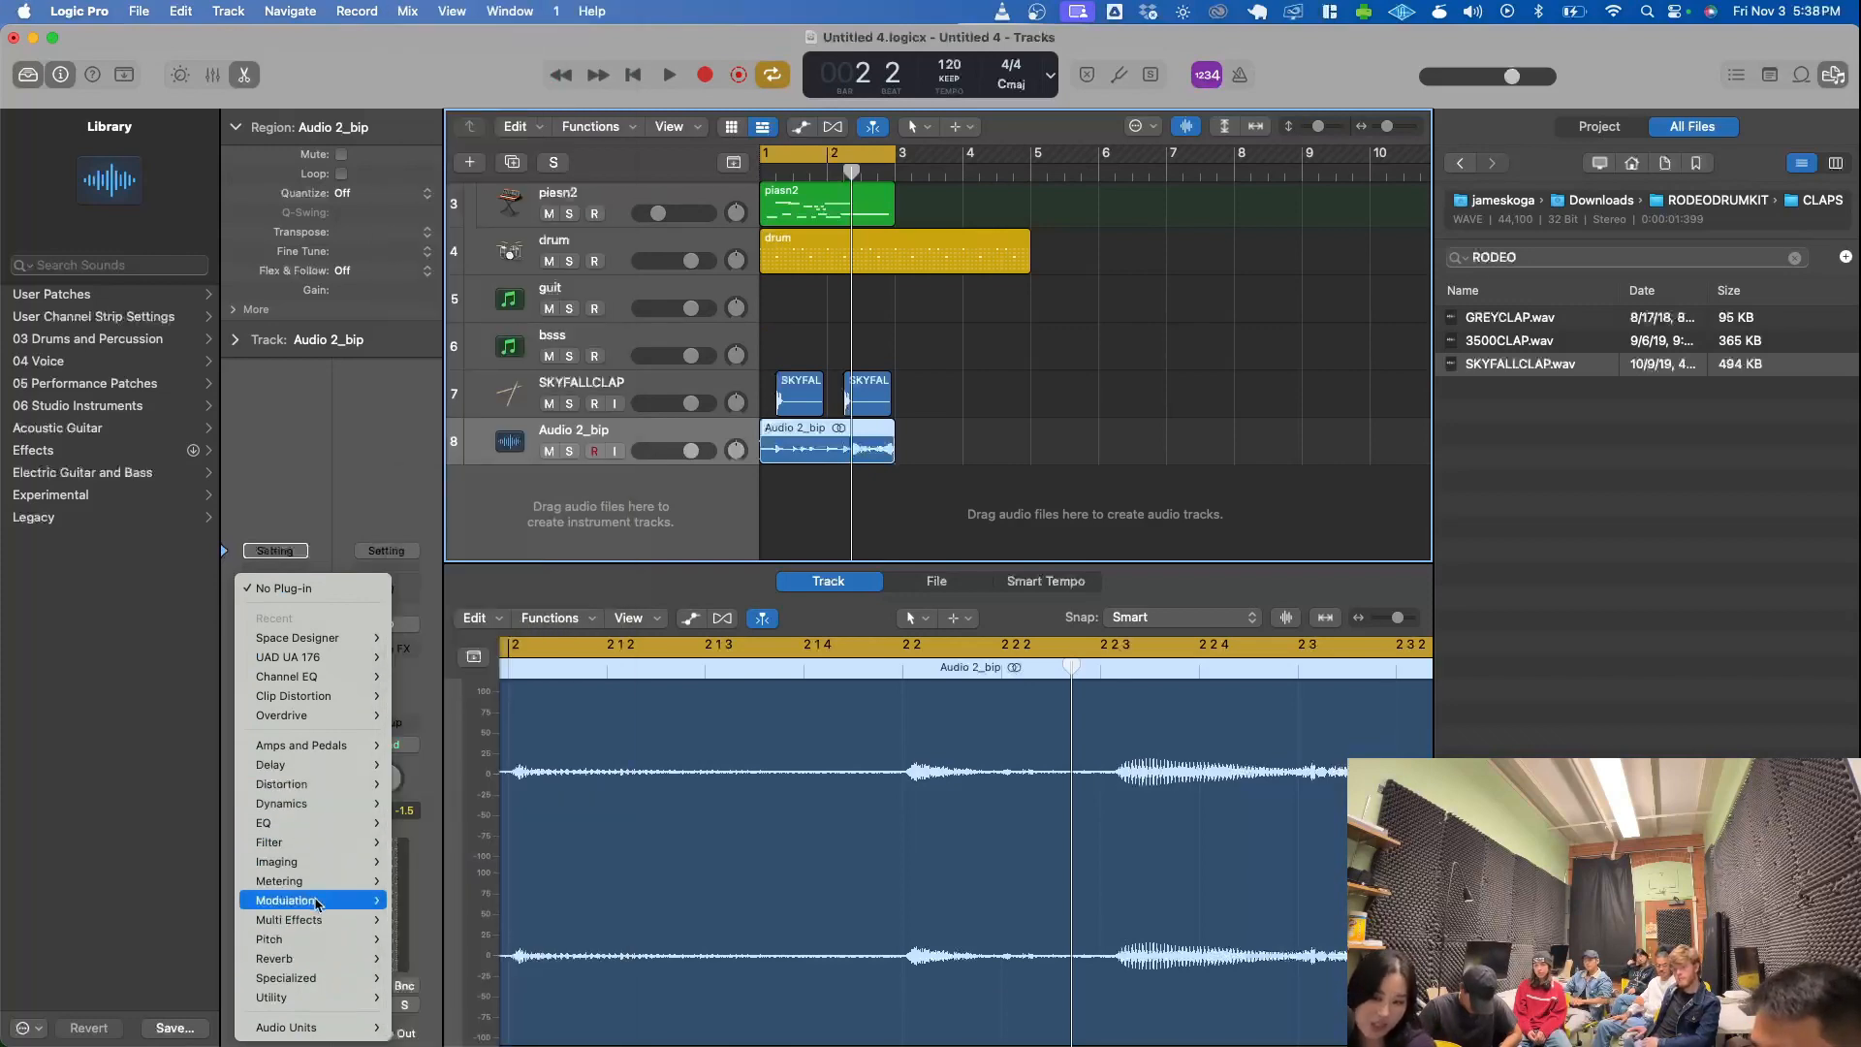
mouse_move(321, 956)
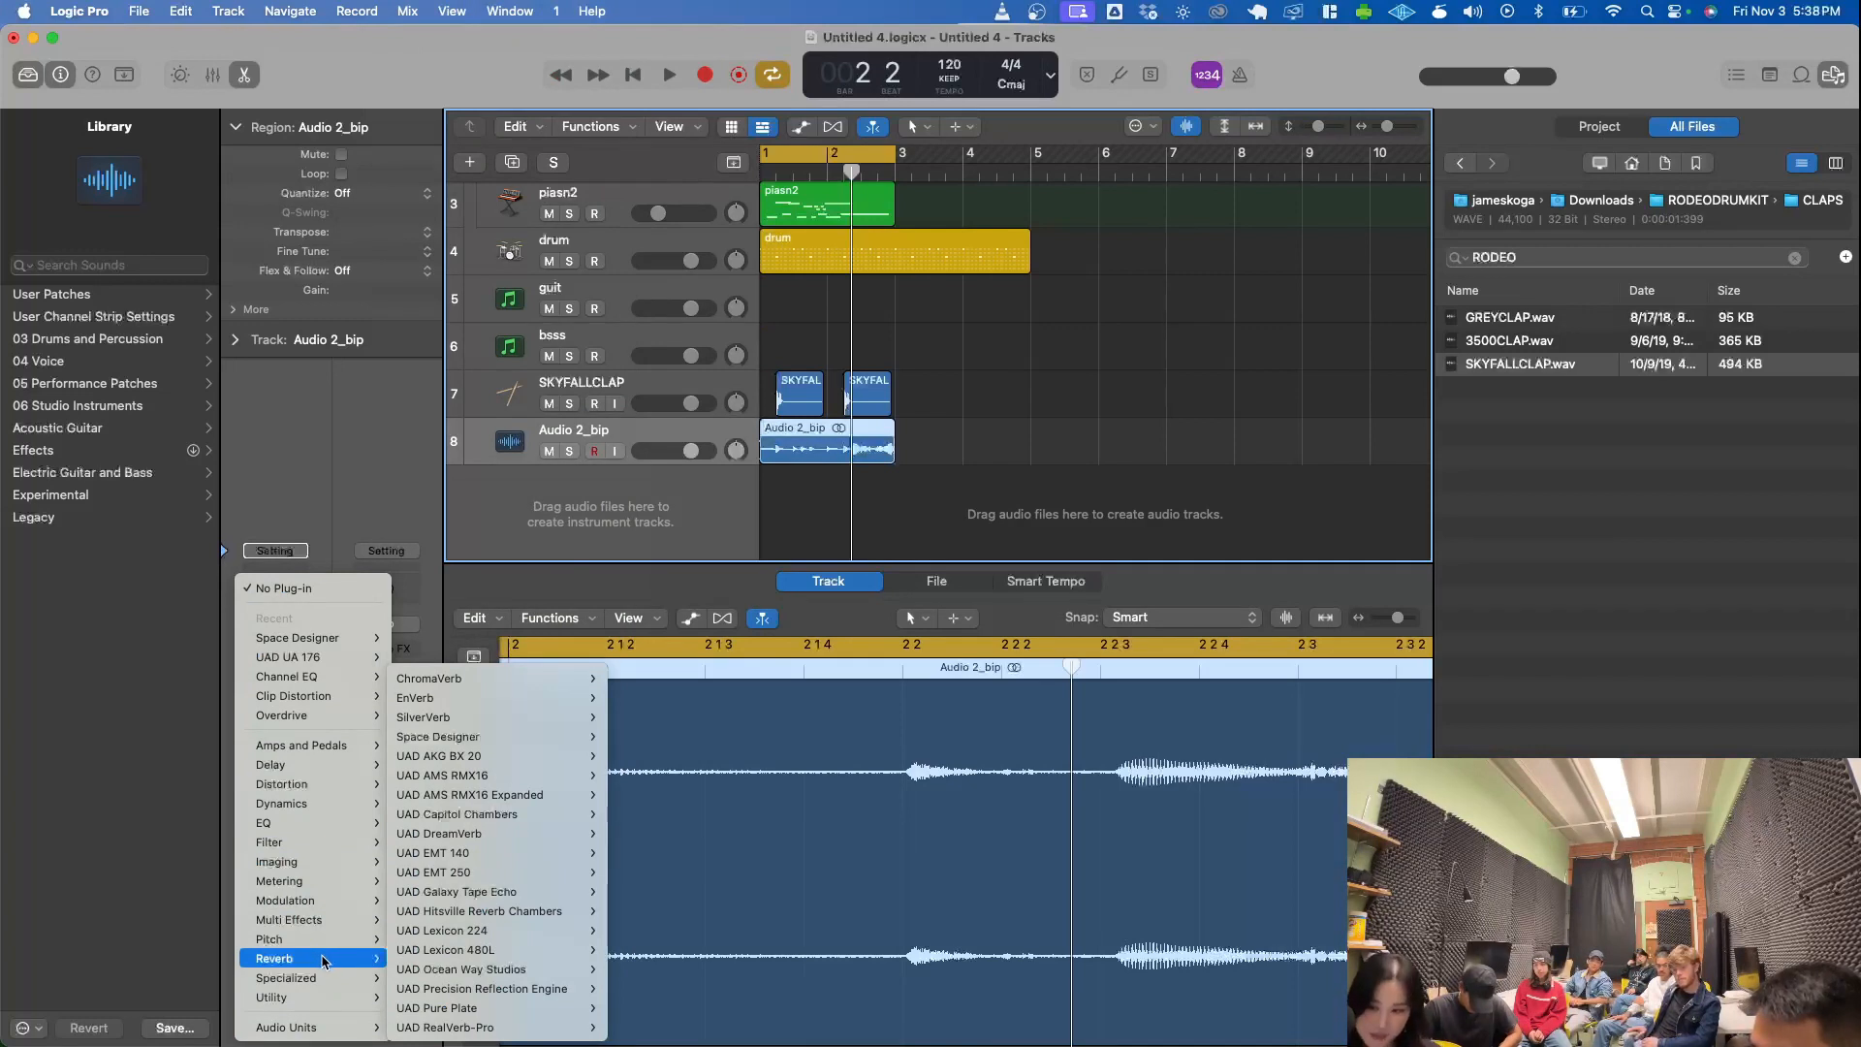
mouse_move(455, 949)
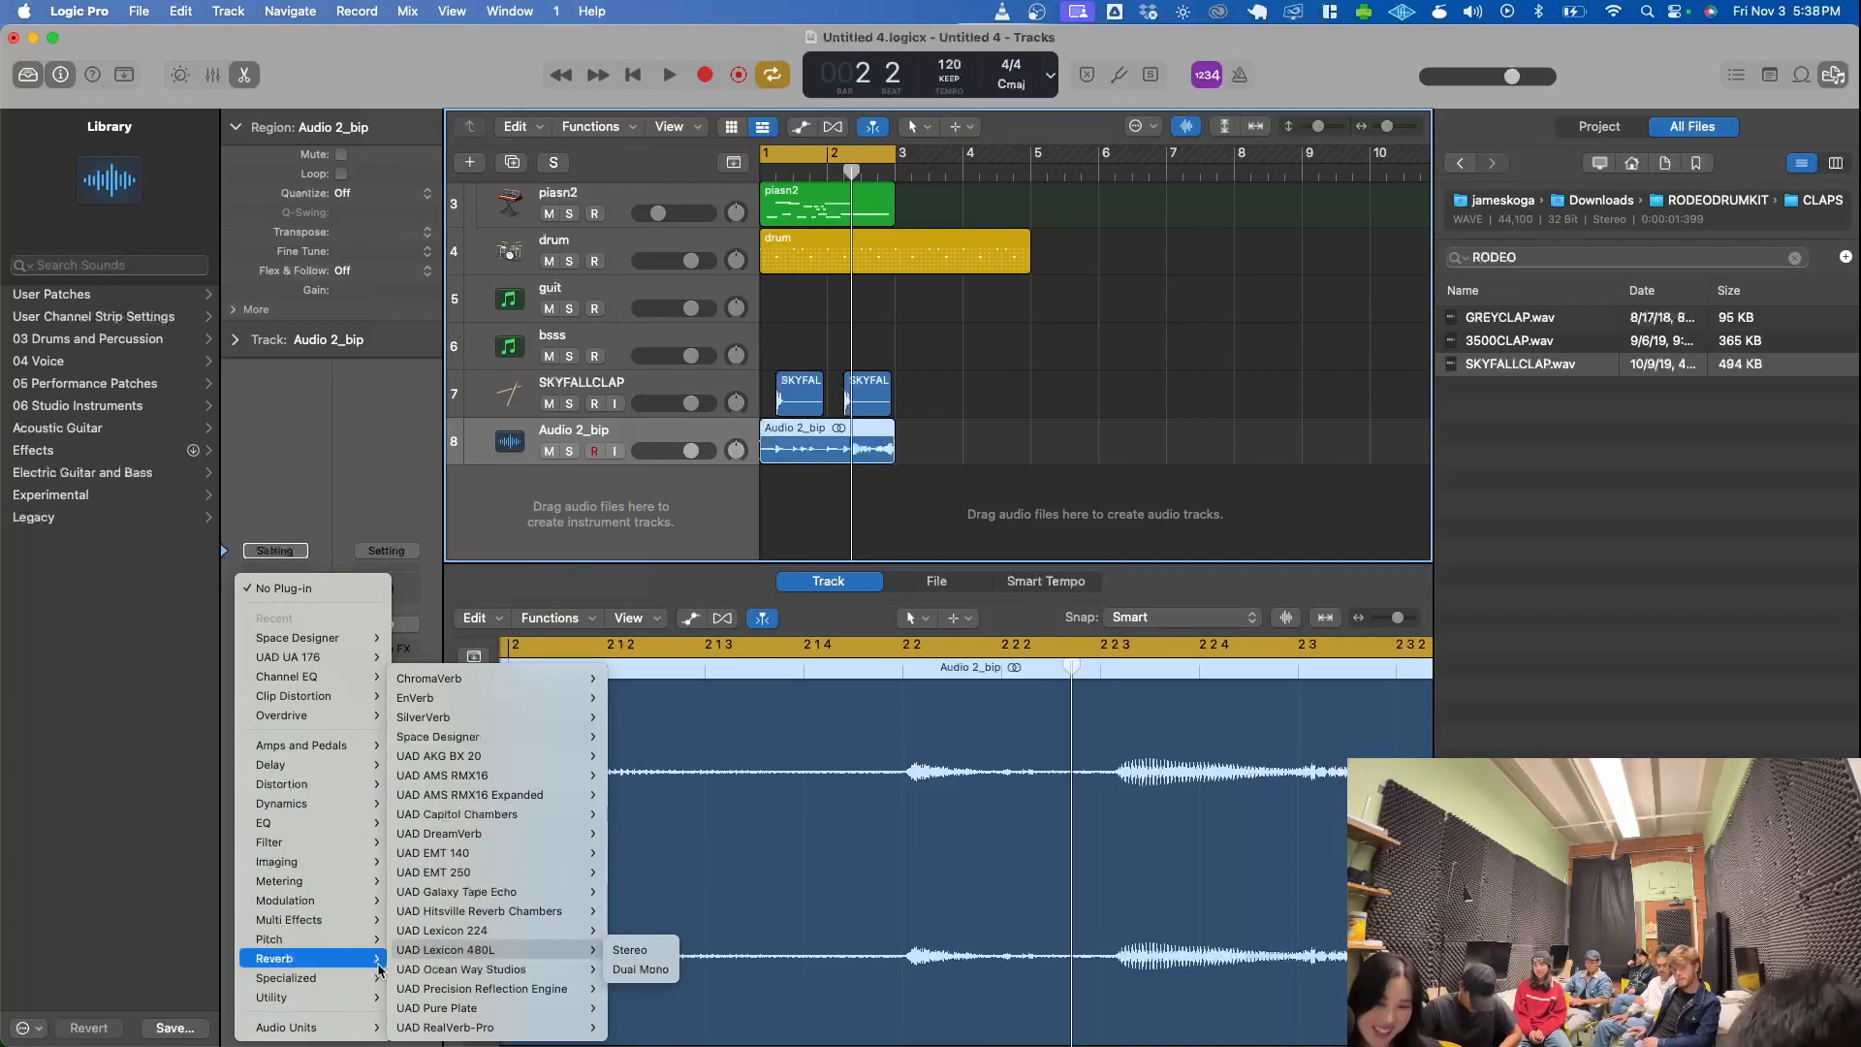
mouse_move(452, 705)
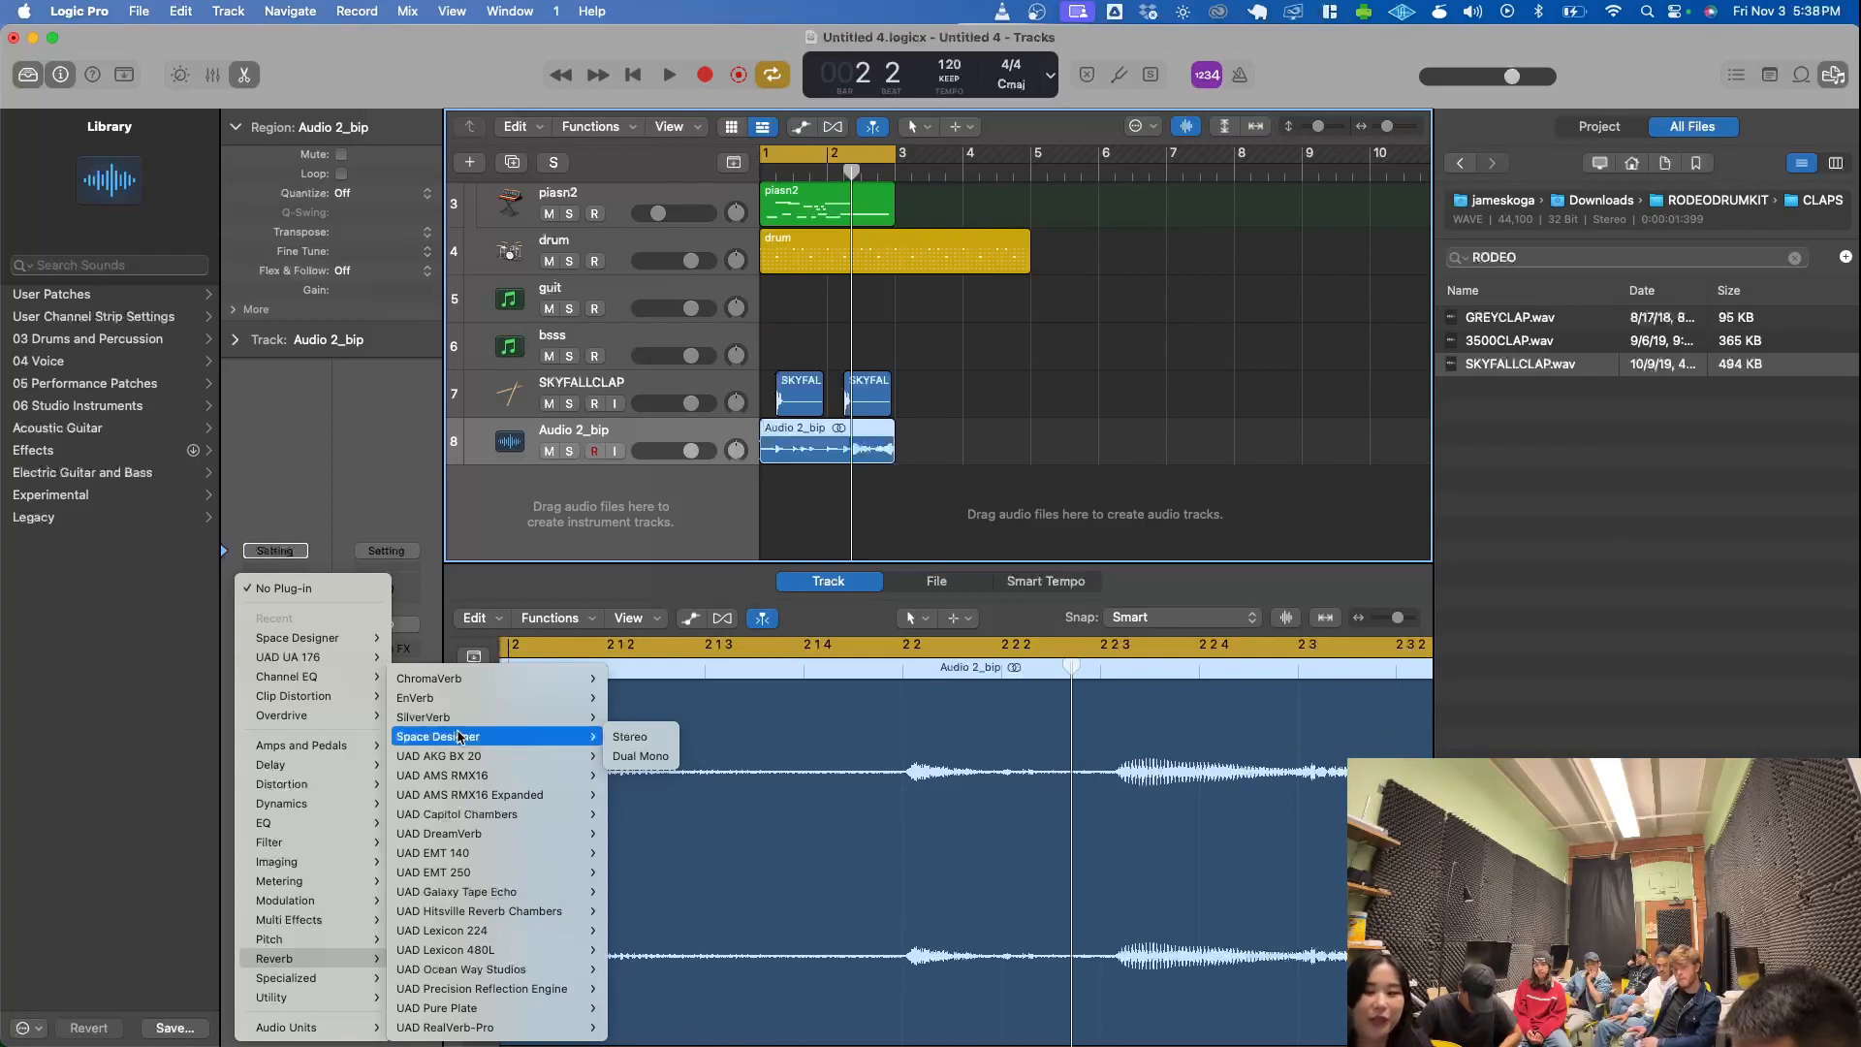
left_click(630, 736)
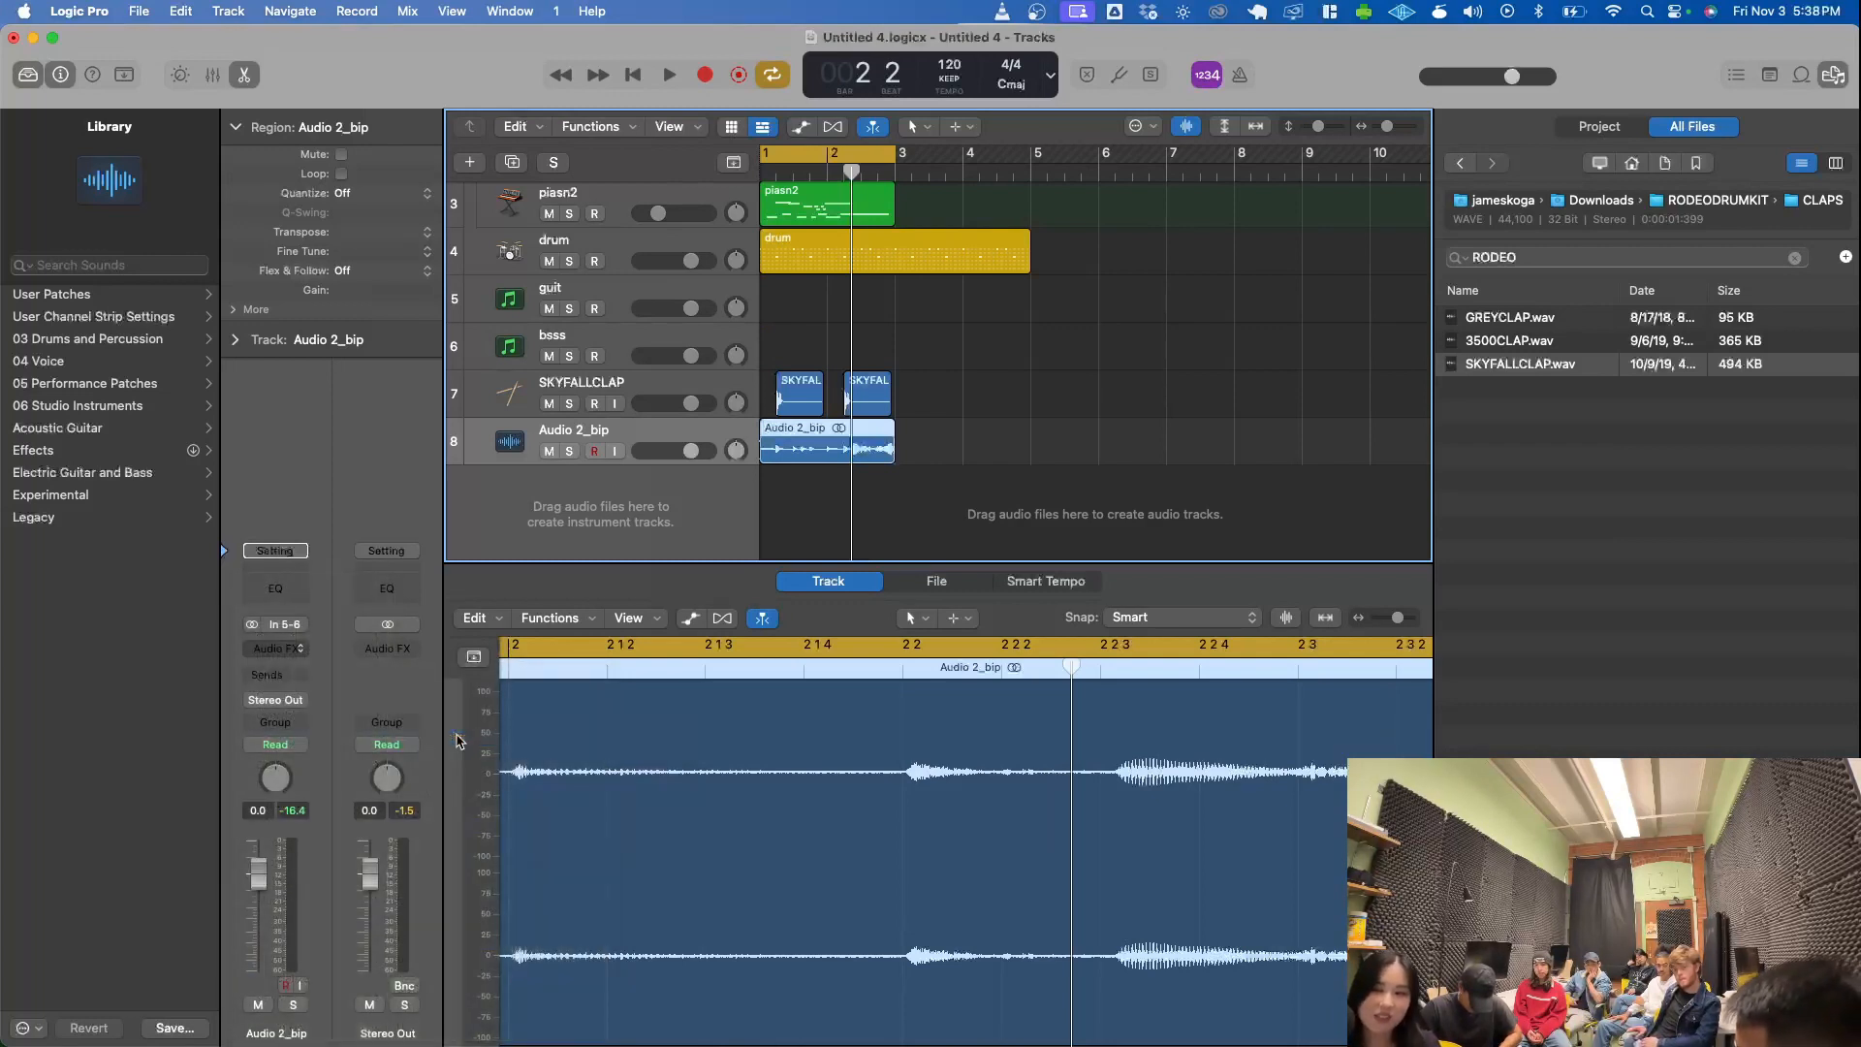
- Play Audio 2_bip with the reverb, comparing it soloed and in the full mix, and leave it soloed
left_click_drag(950, 281, 1130, 337)
left_click(571, 451)
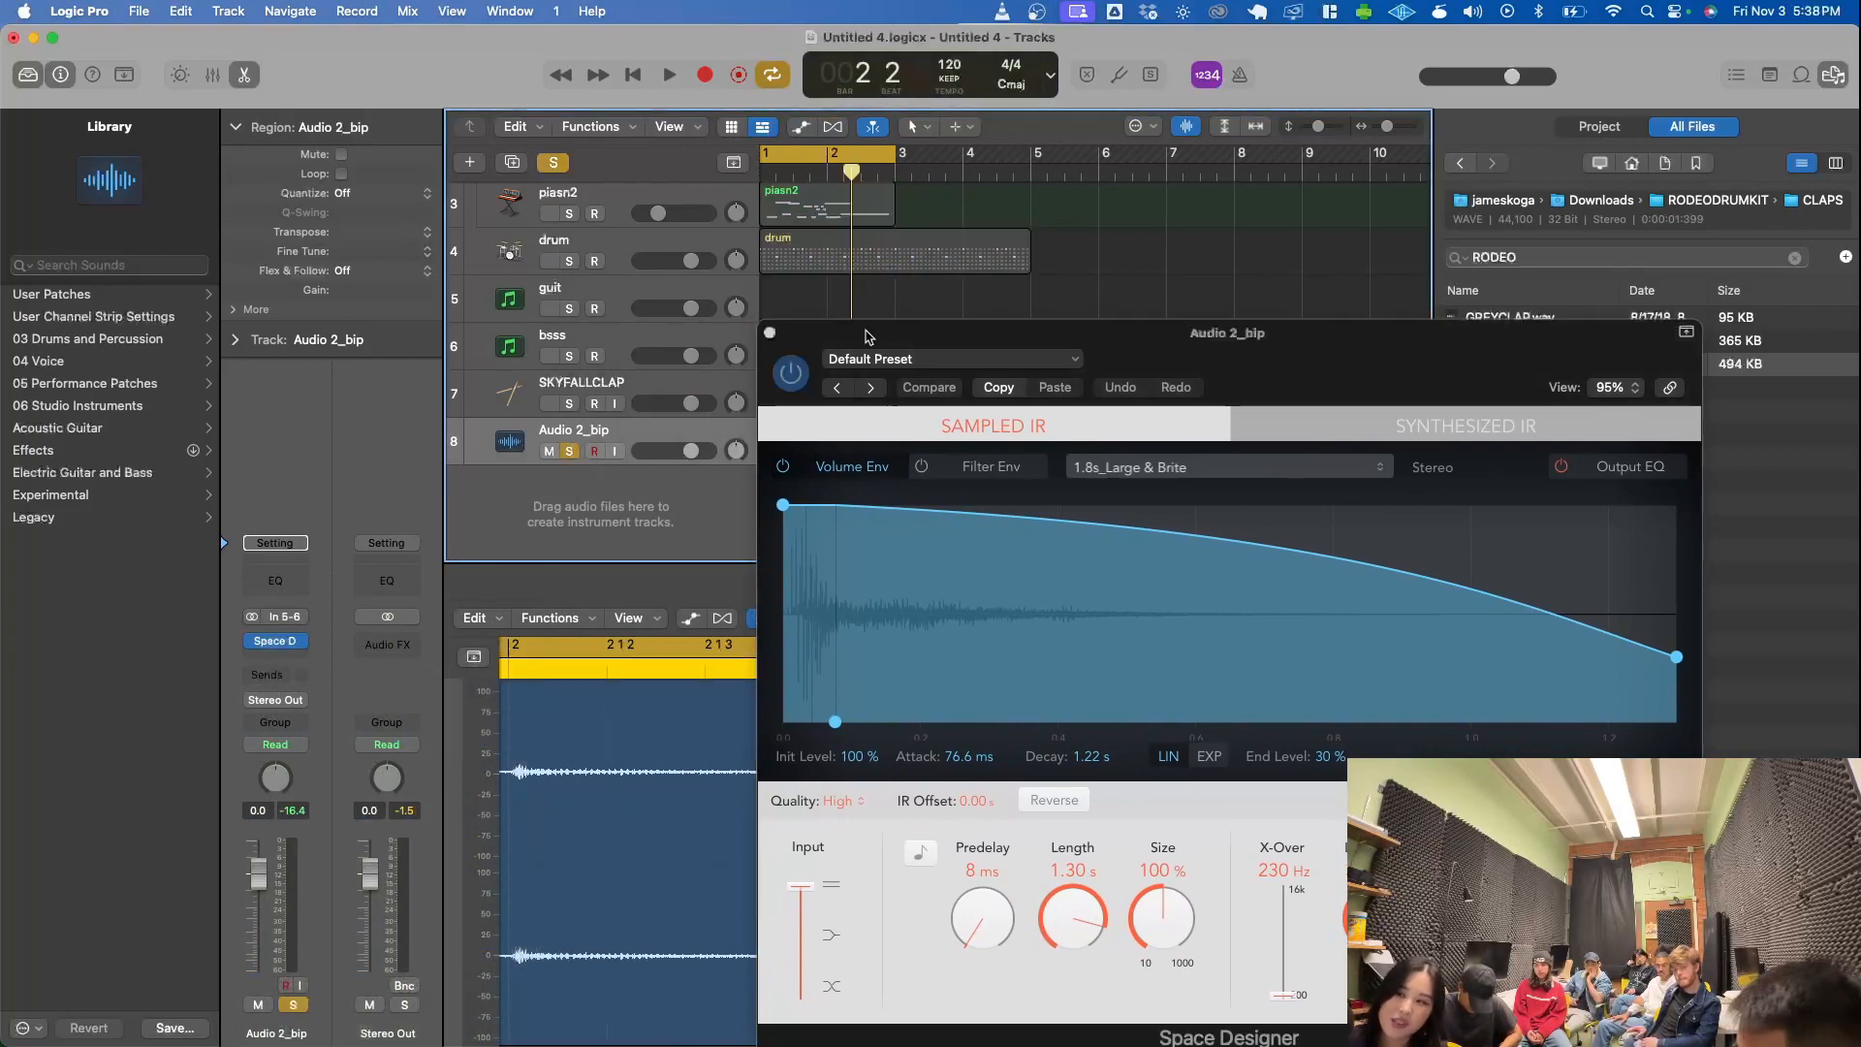
left_click_drag(877, 330, 877, 467)
key("space")
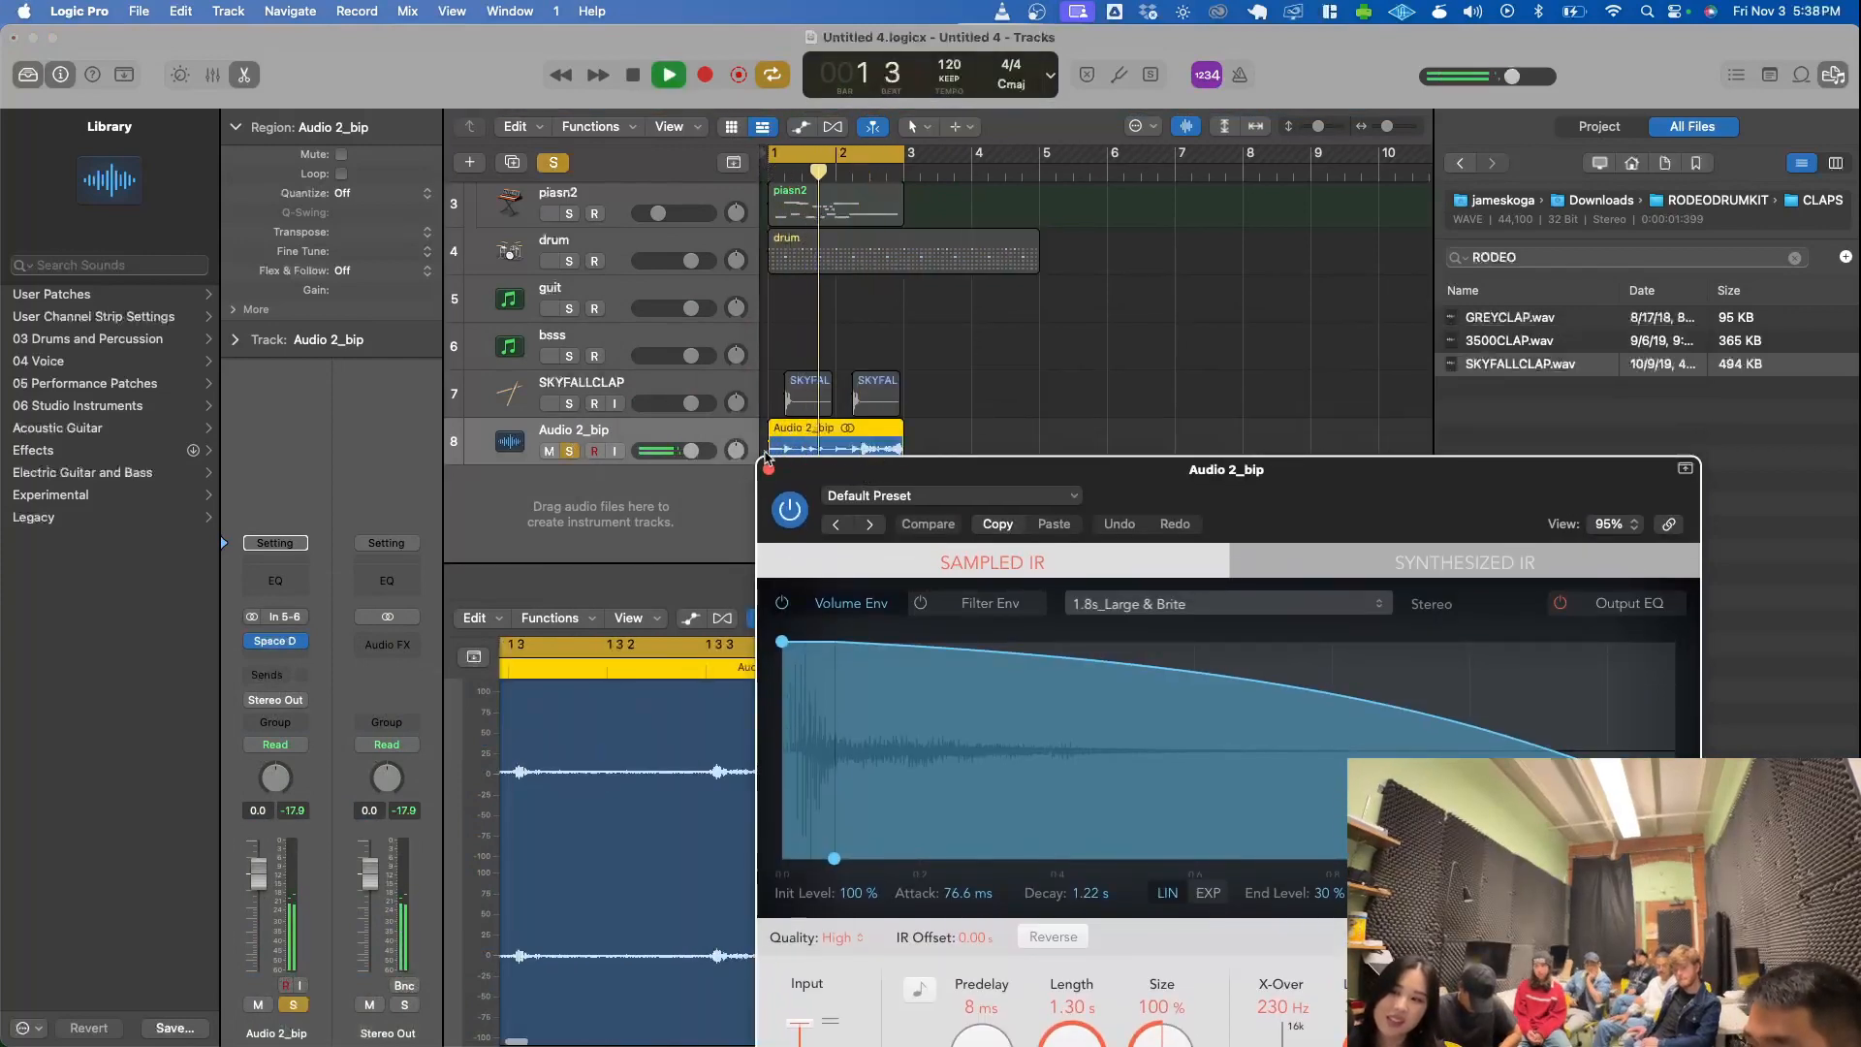
left_click(570, 451)
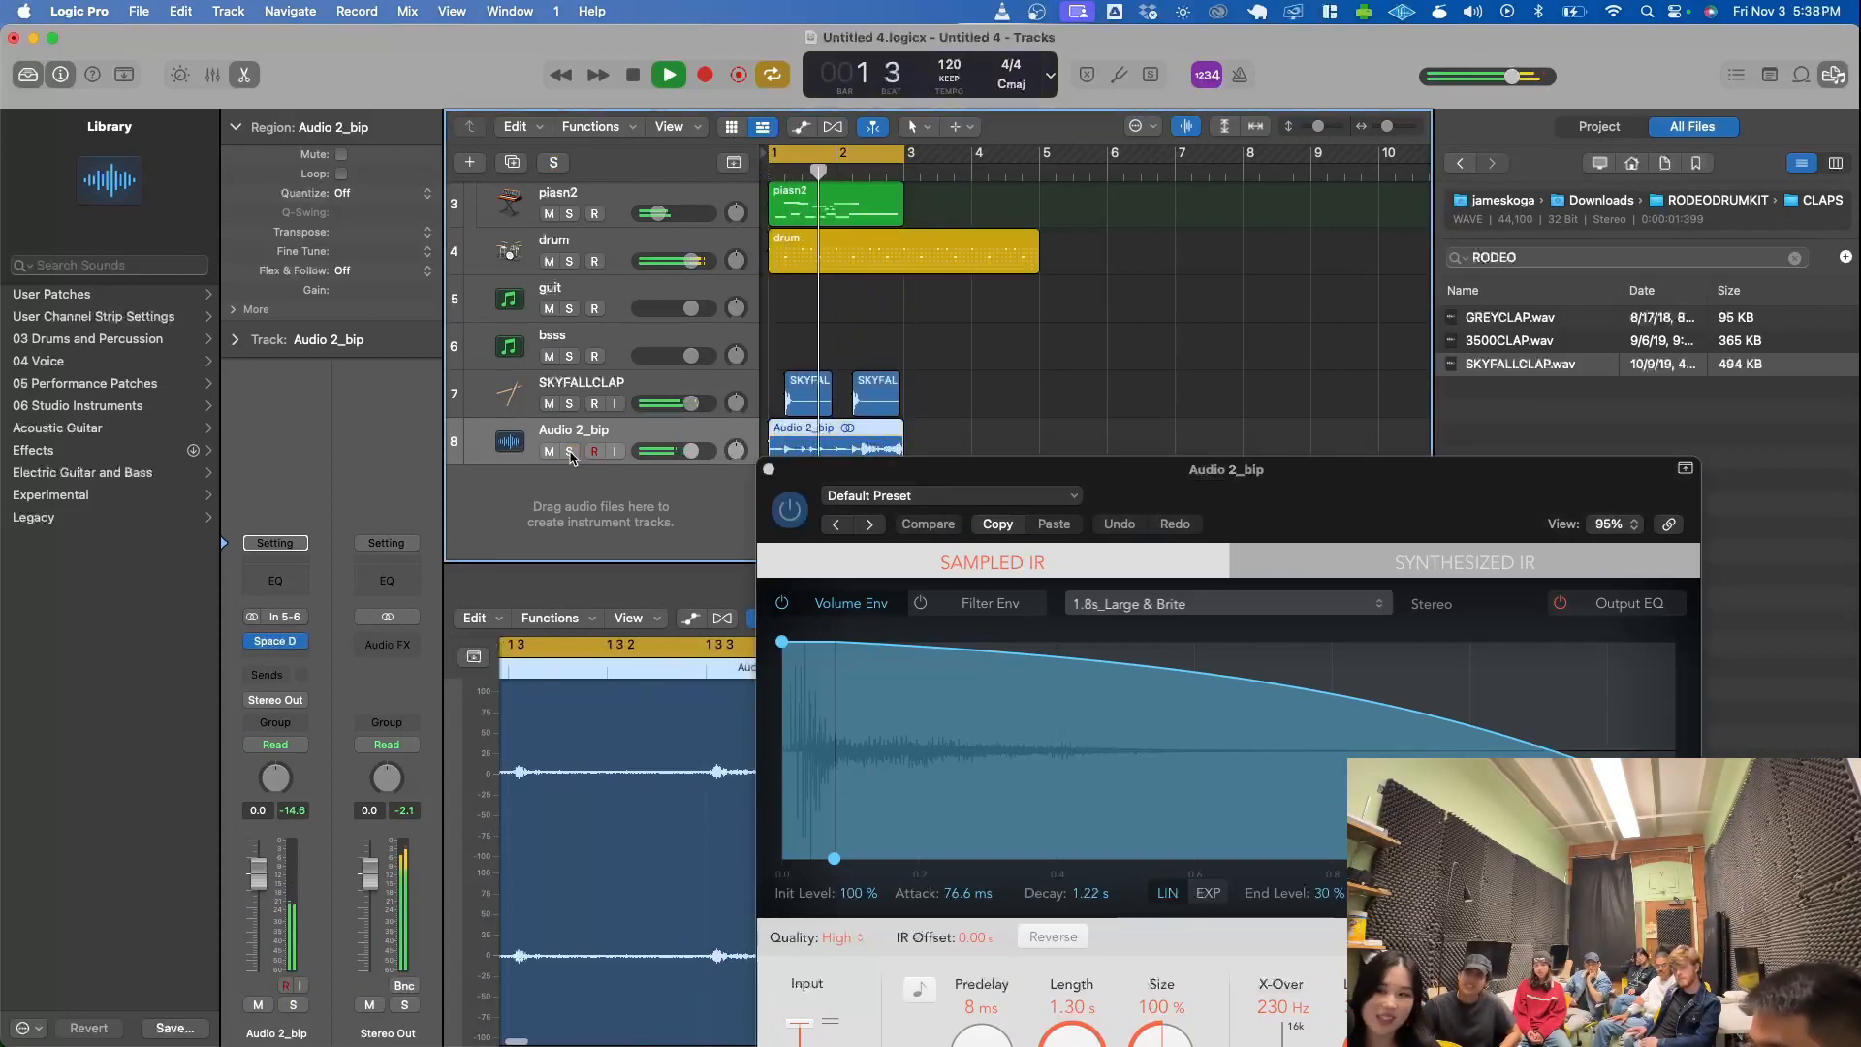
left_click(572, 453)
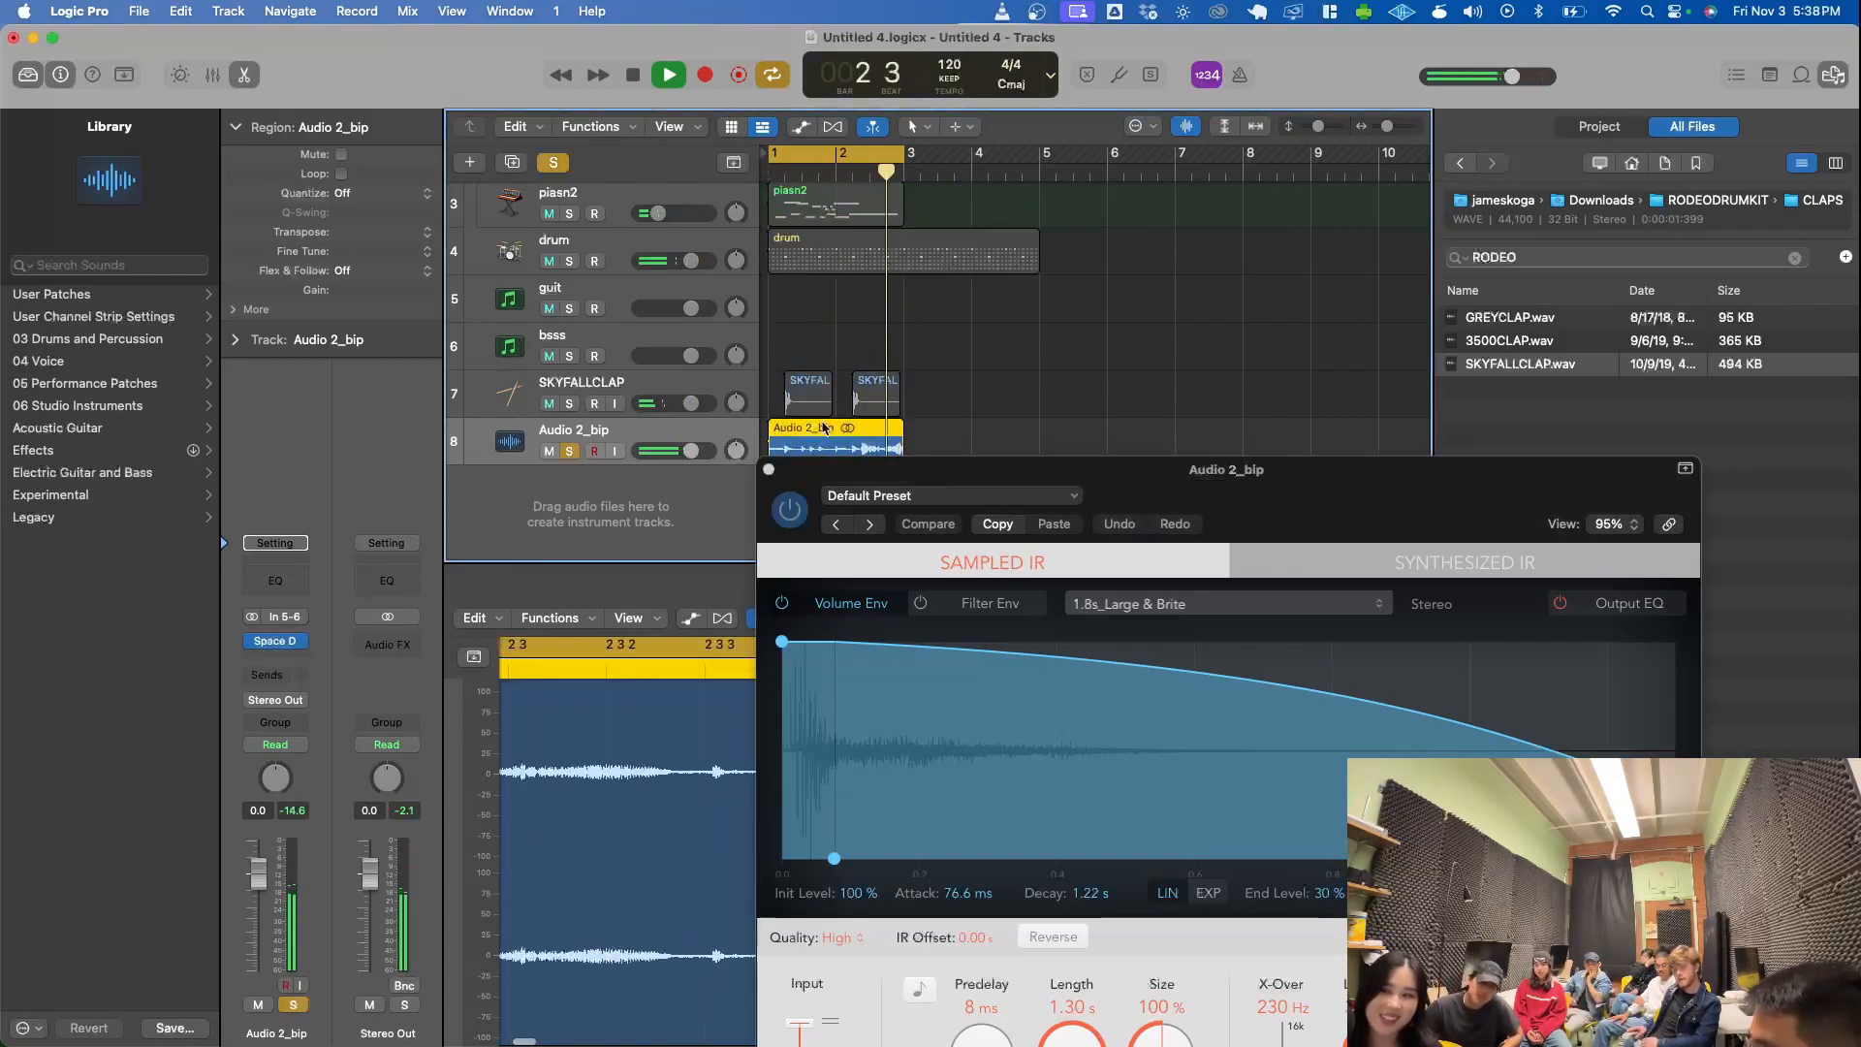
- Try different wet levels in Space Designer, including fully muted, and finish with both dry and wet at 0.0 dB
left_click_drag(814, 472, 809, 143)
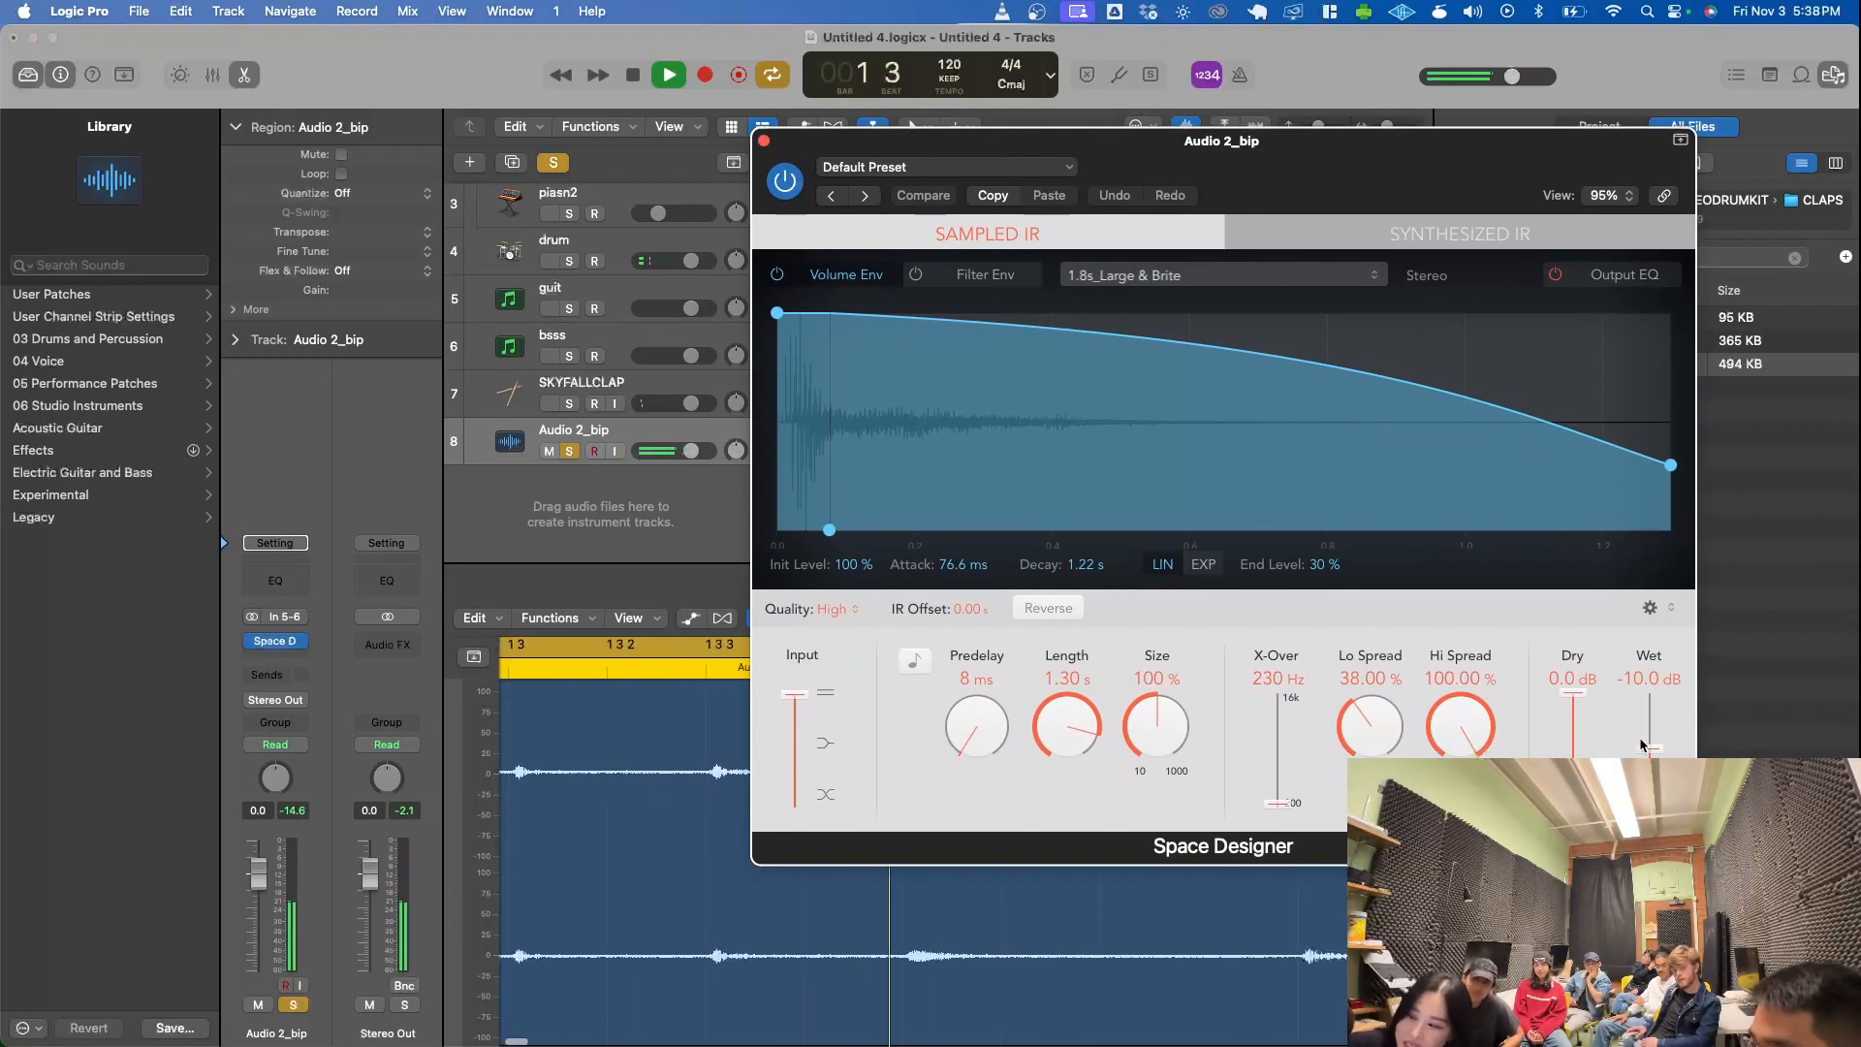
left_click_drag(1649, 748, 1648, 703)
key("space")
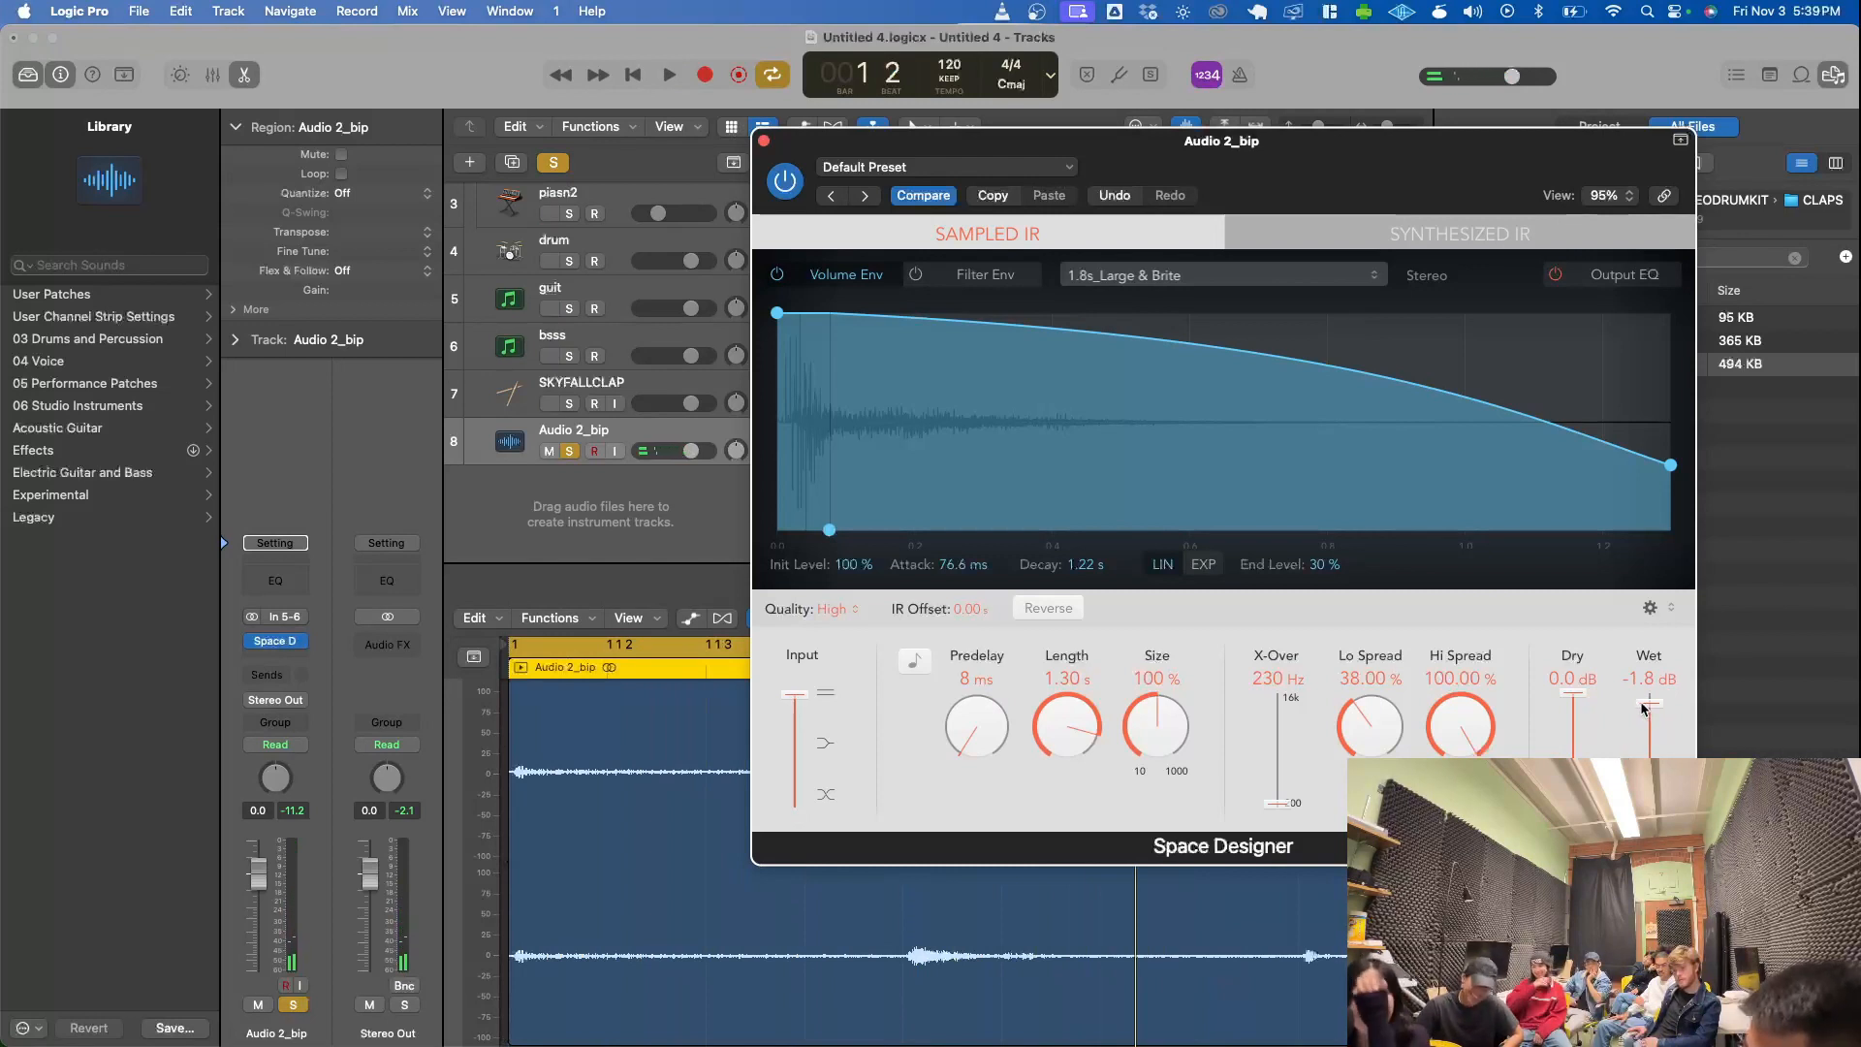
left_click_drag(1572, 693, 1574, 697)
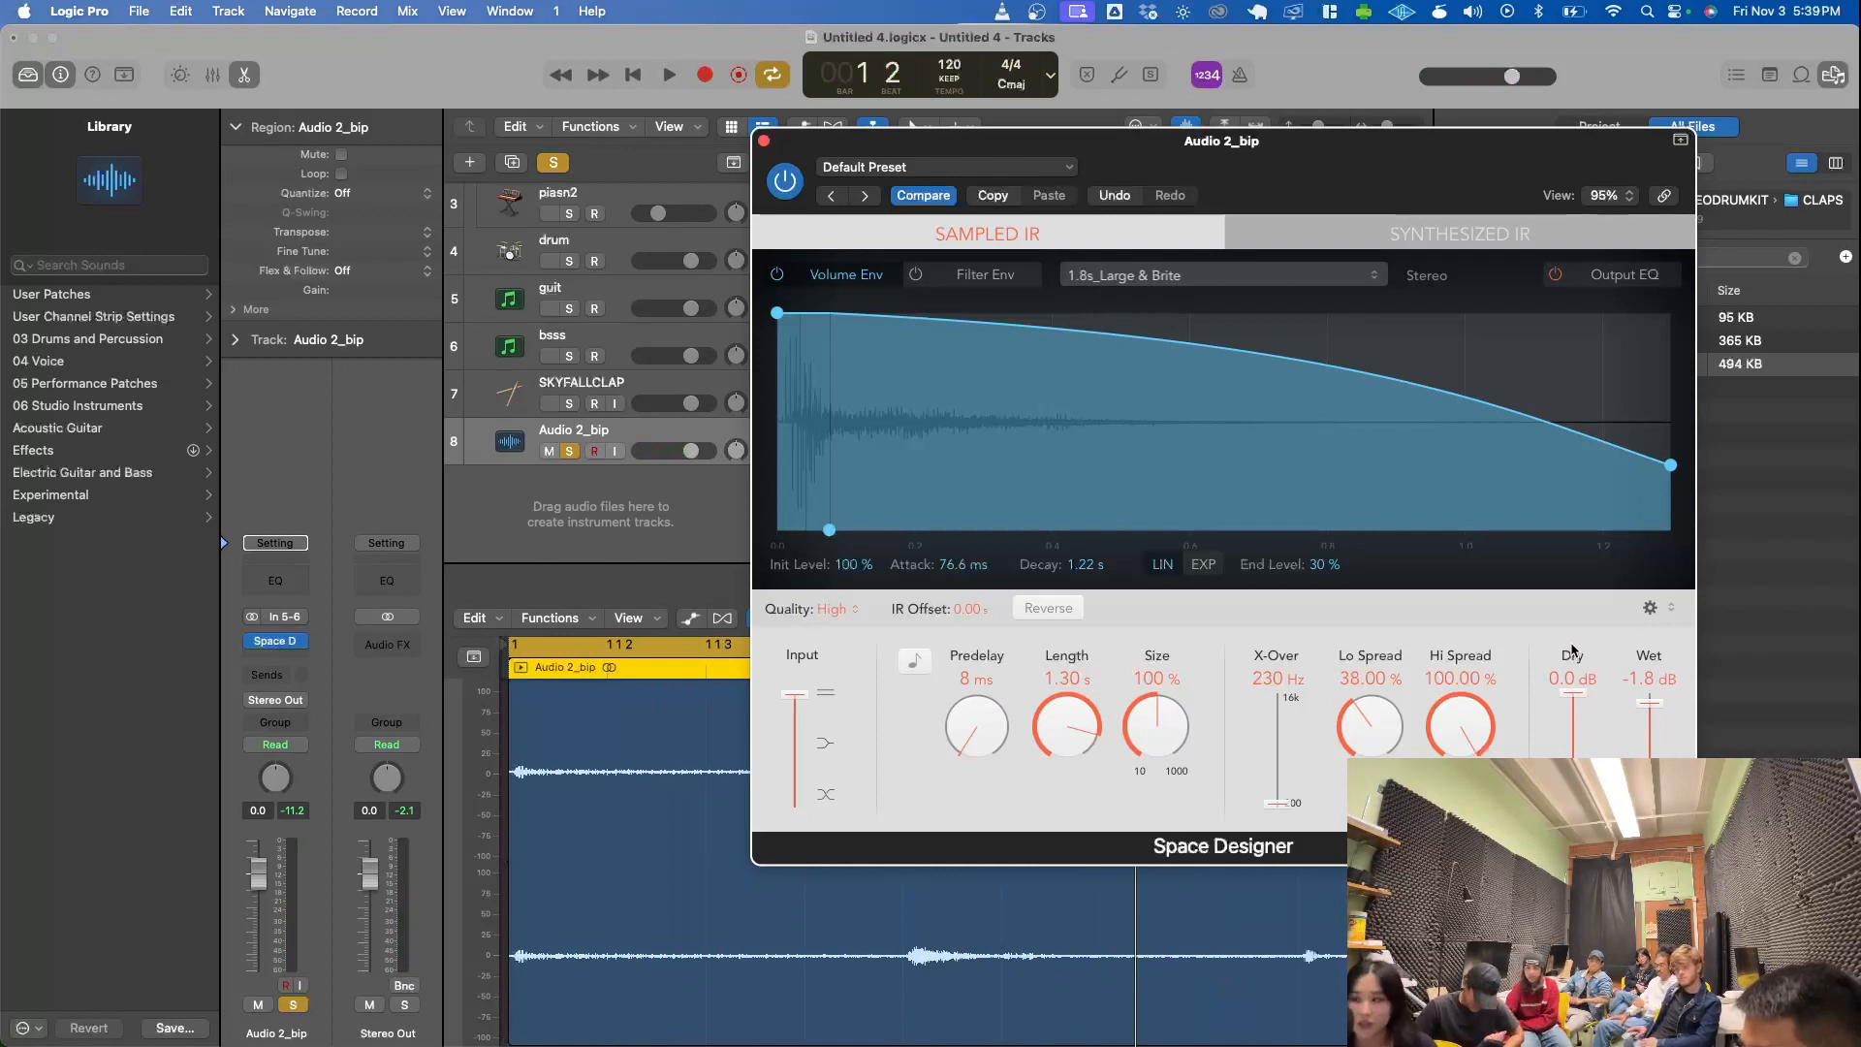
left_click_drag(1572, 651, 1572, 776)
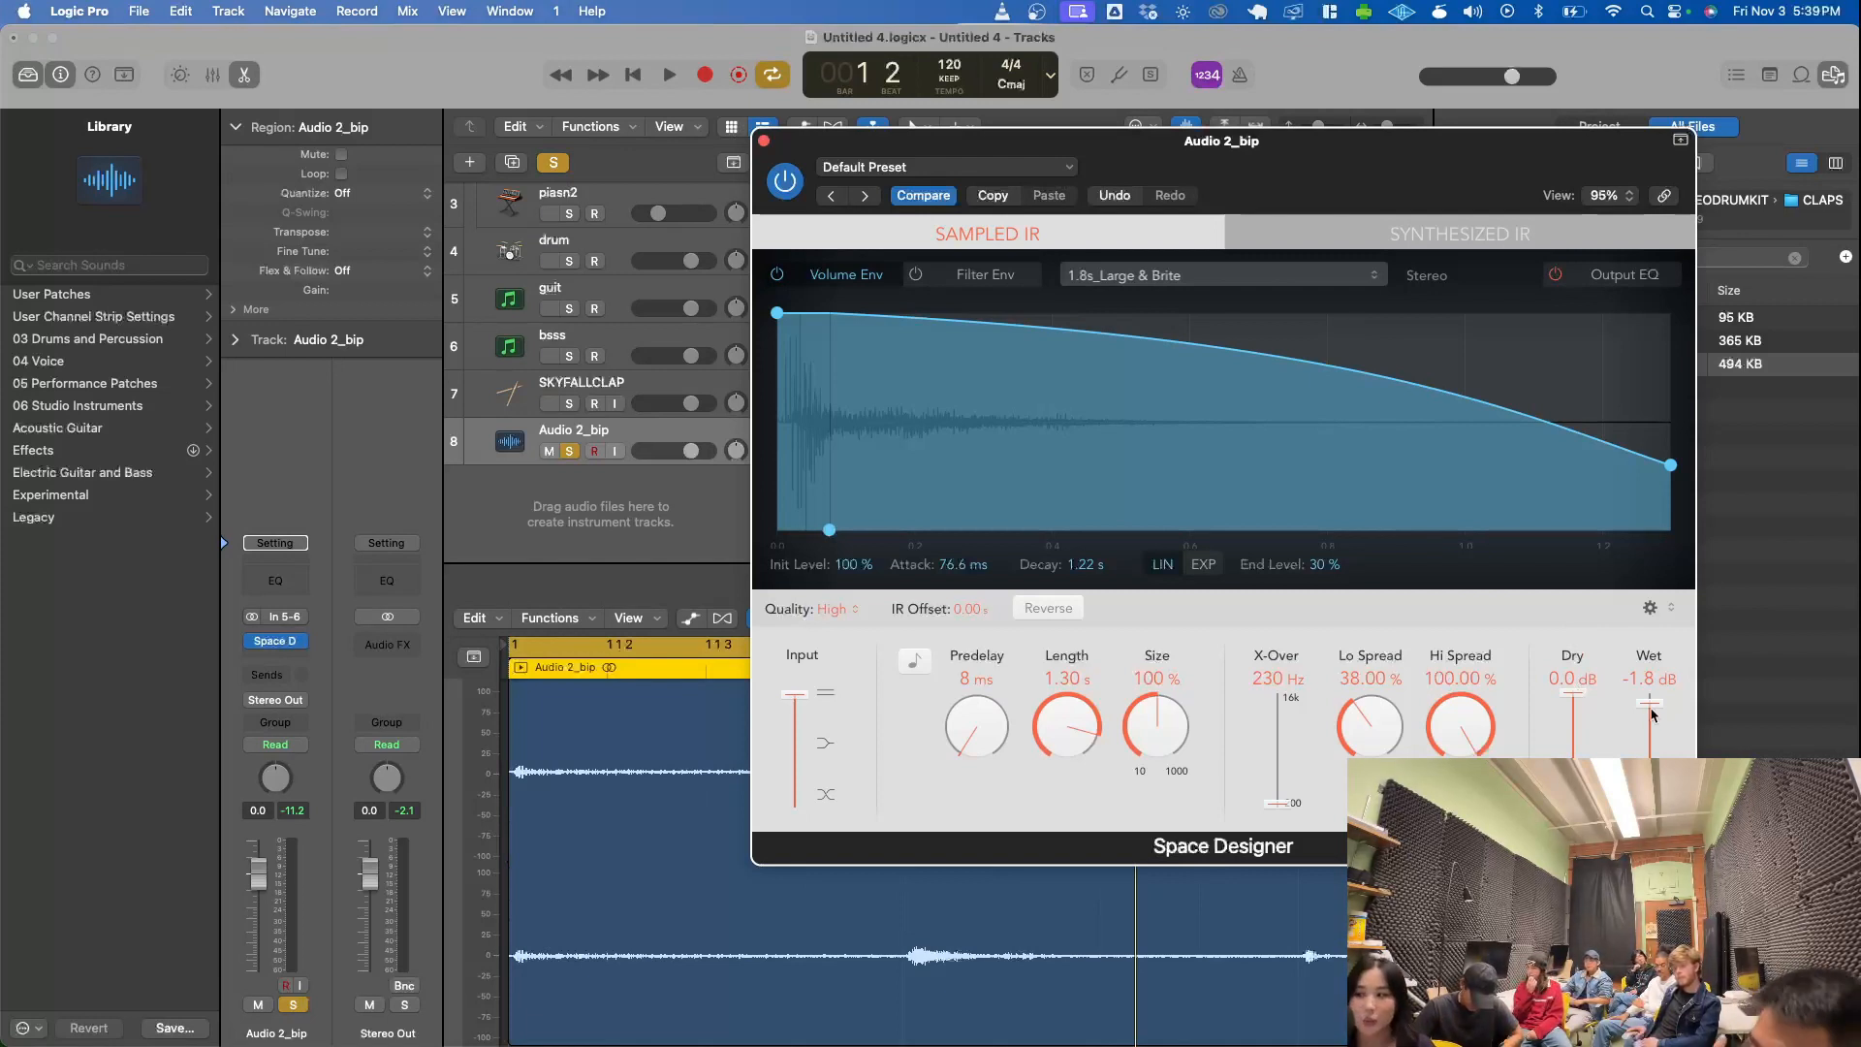
left_click_drag(1648, 714, 1646, 814)
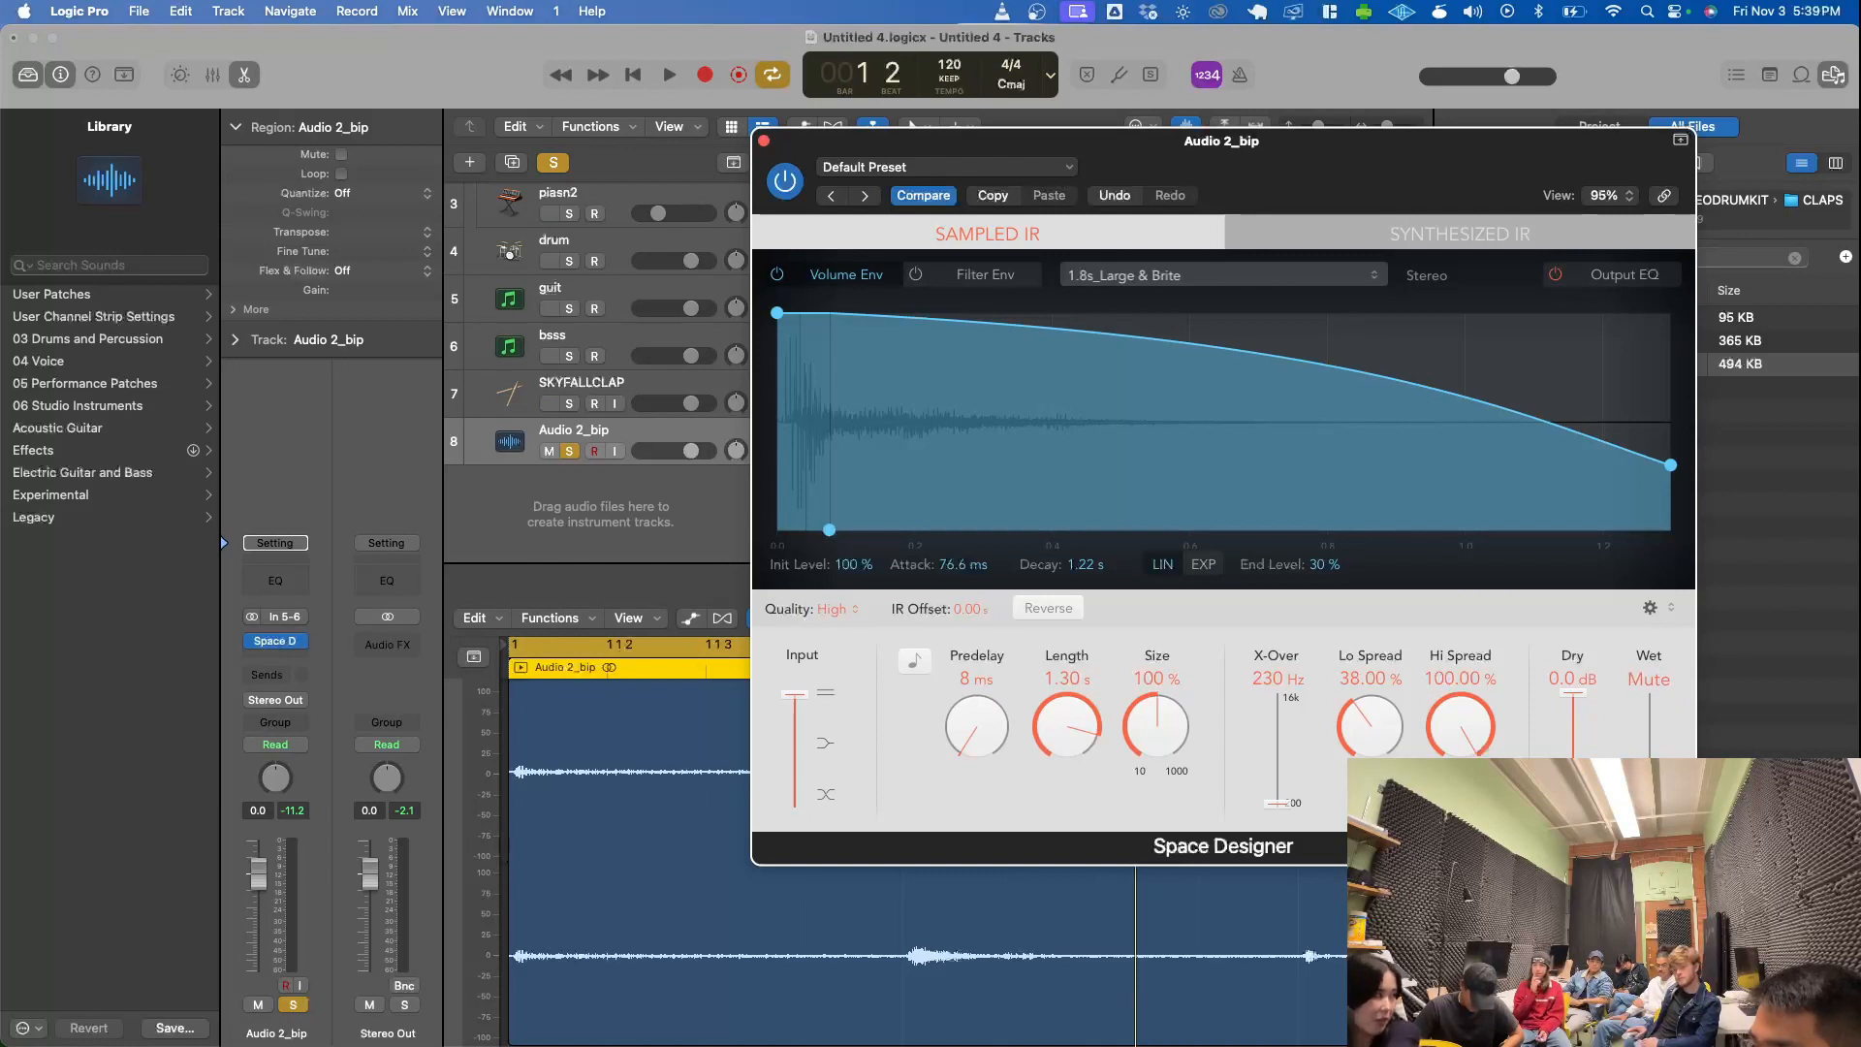
left_click_drag(1646, 814, 1571, 460)
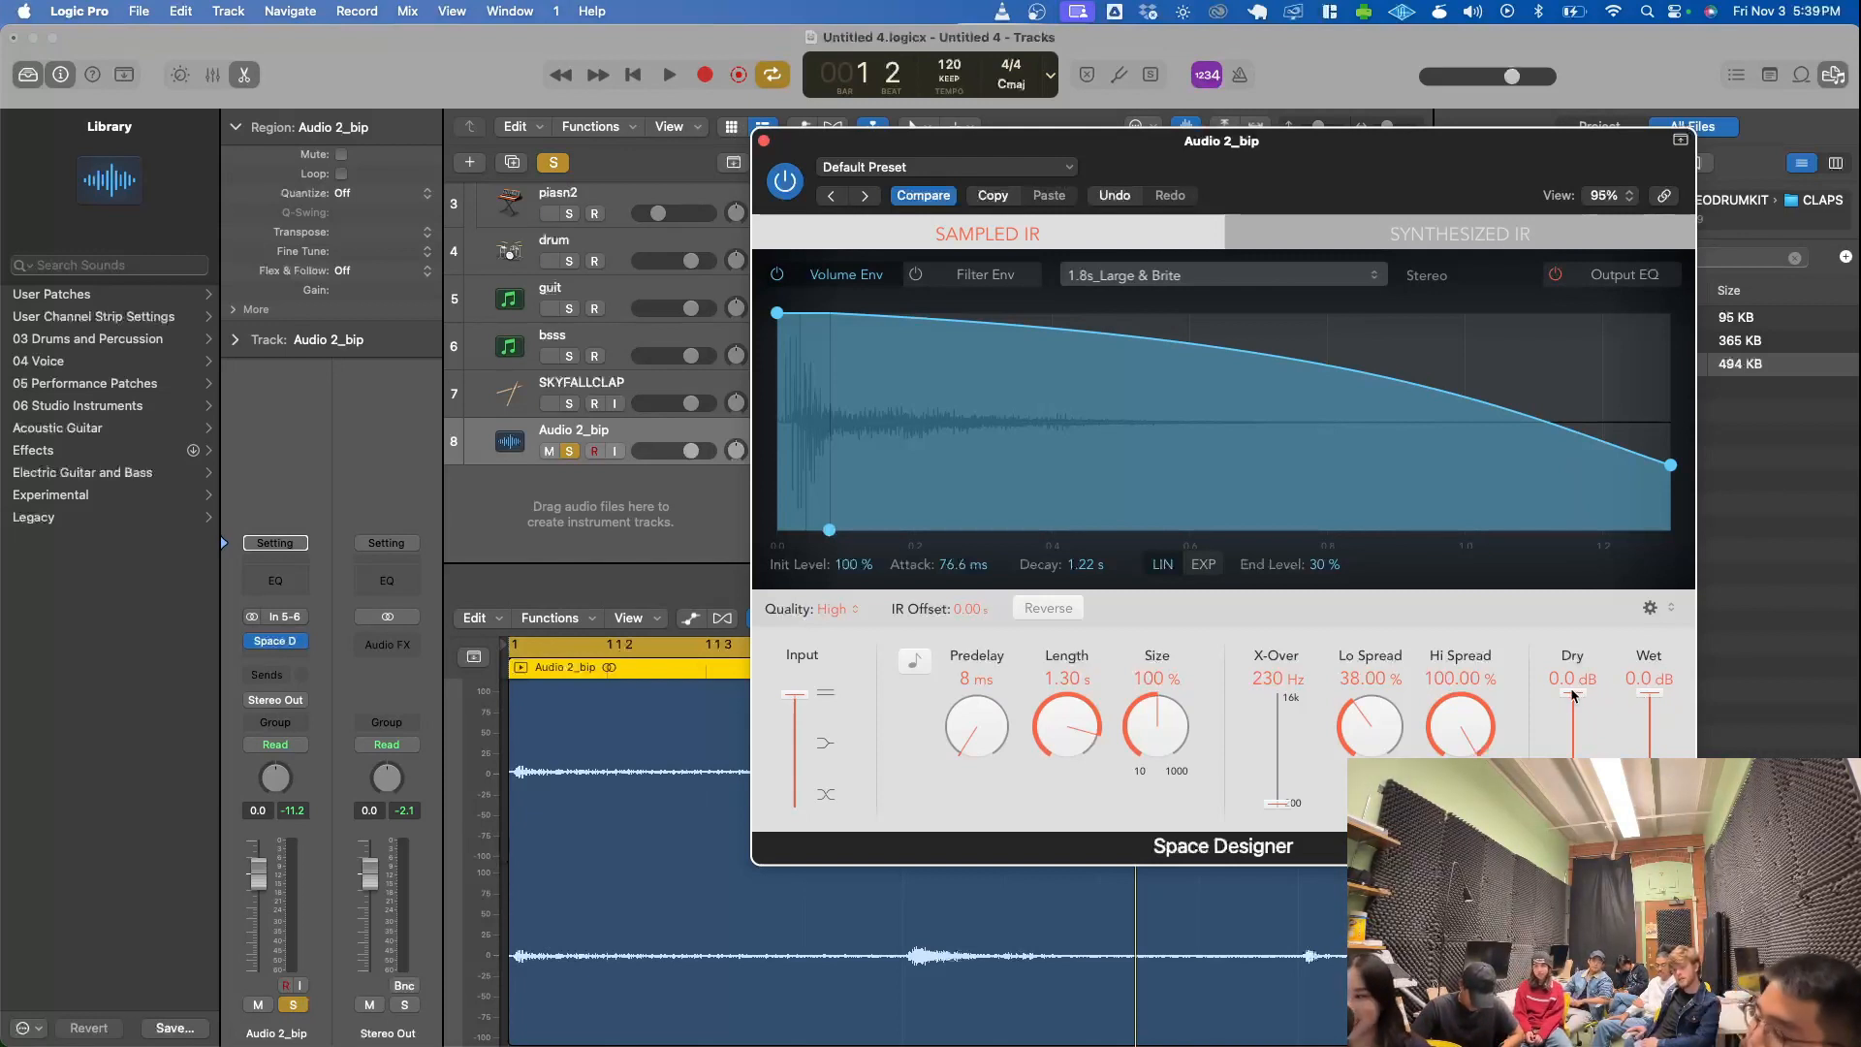
- Listen to the reverb soloed, close Space Designer, hear Audio 2_bip unsoloed in the full mix, and stop playback
key("space")
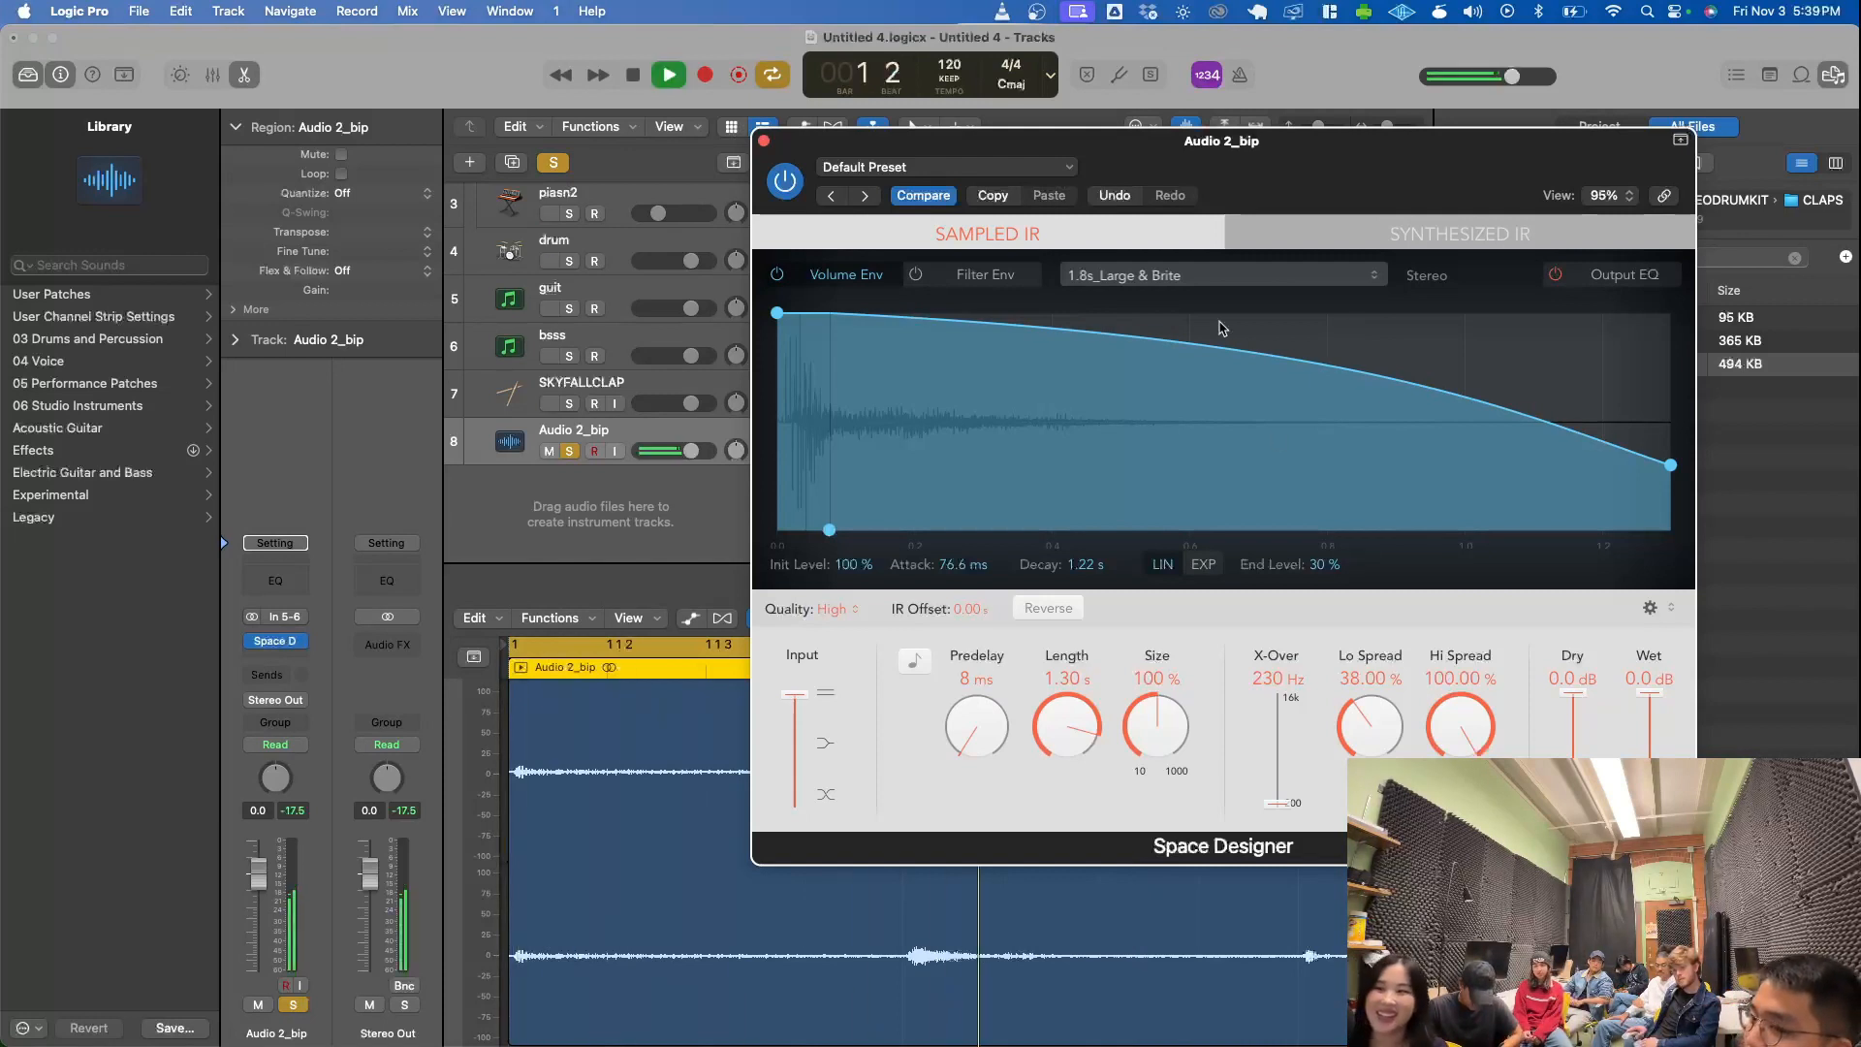
left_click(764, 141)
left_click(570, 452)
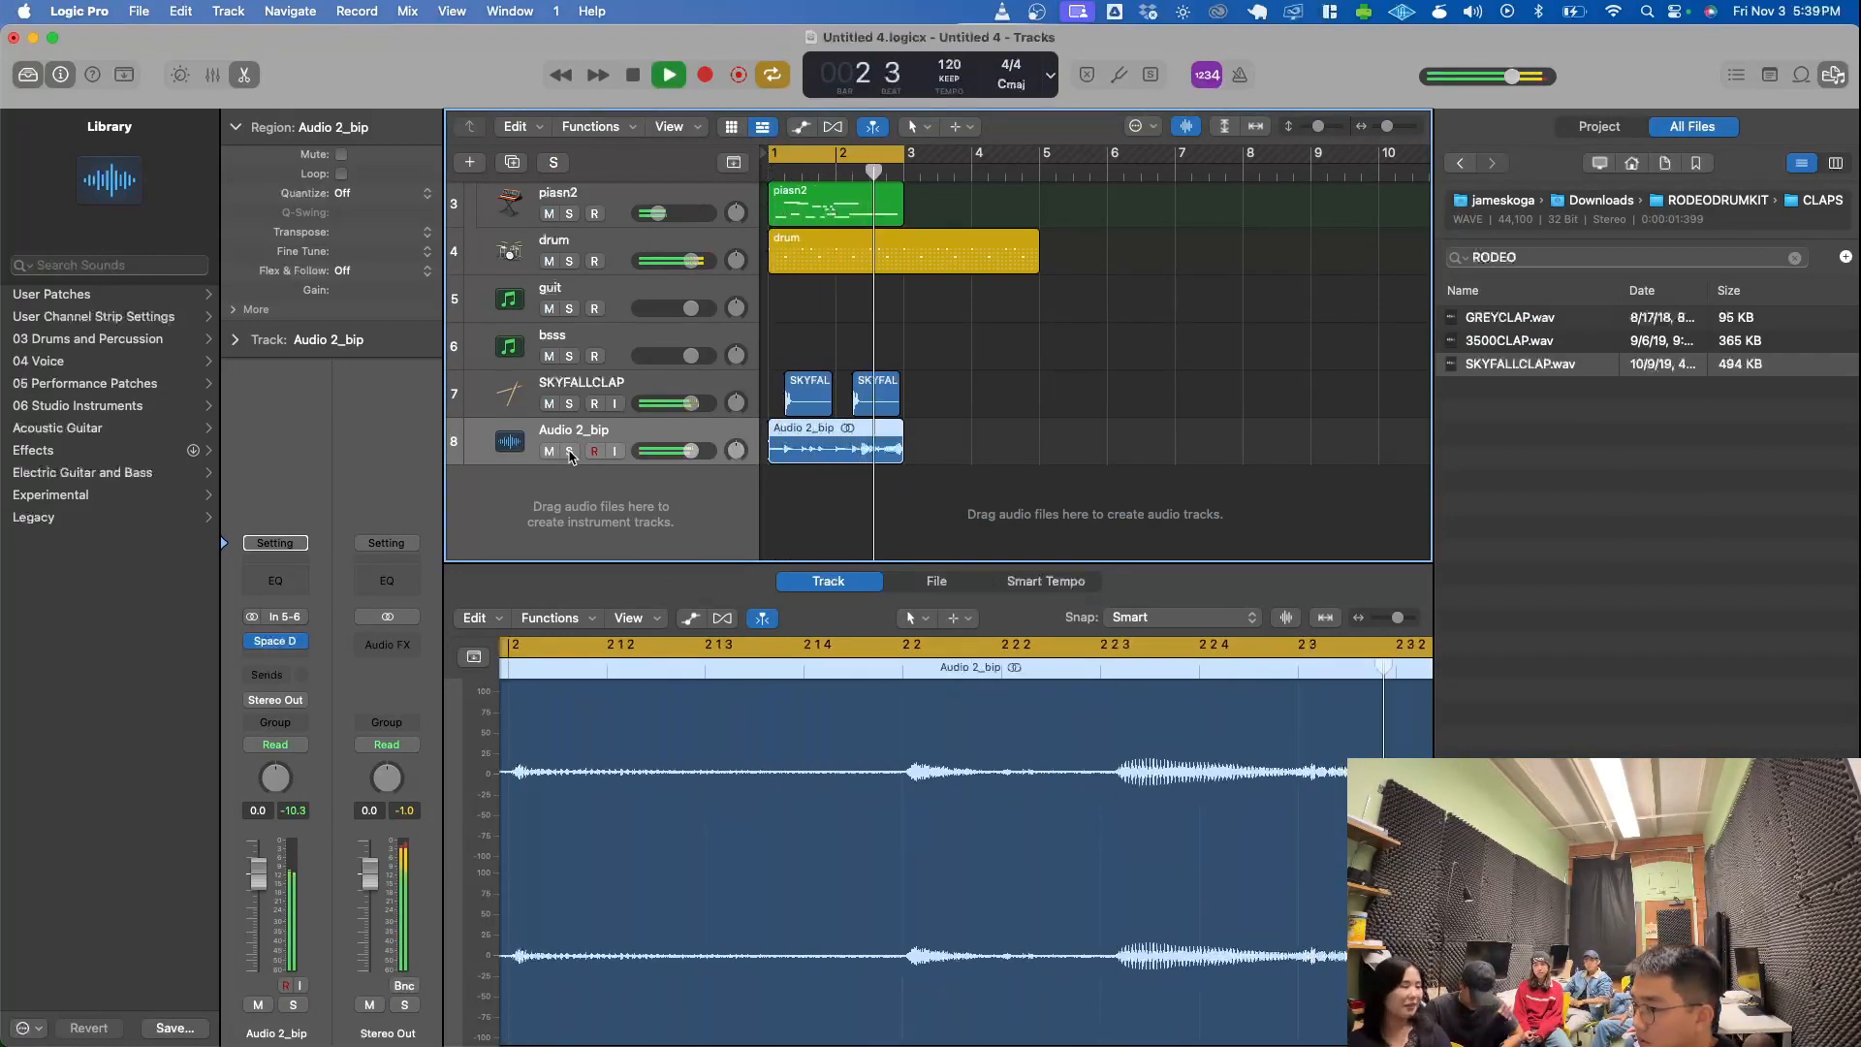
key("space")
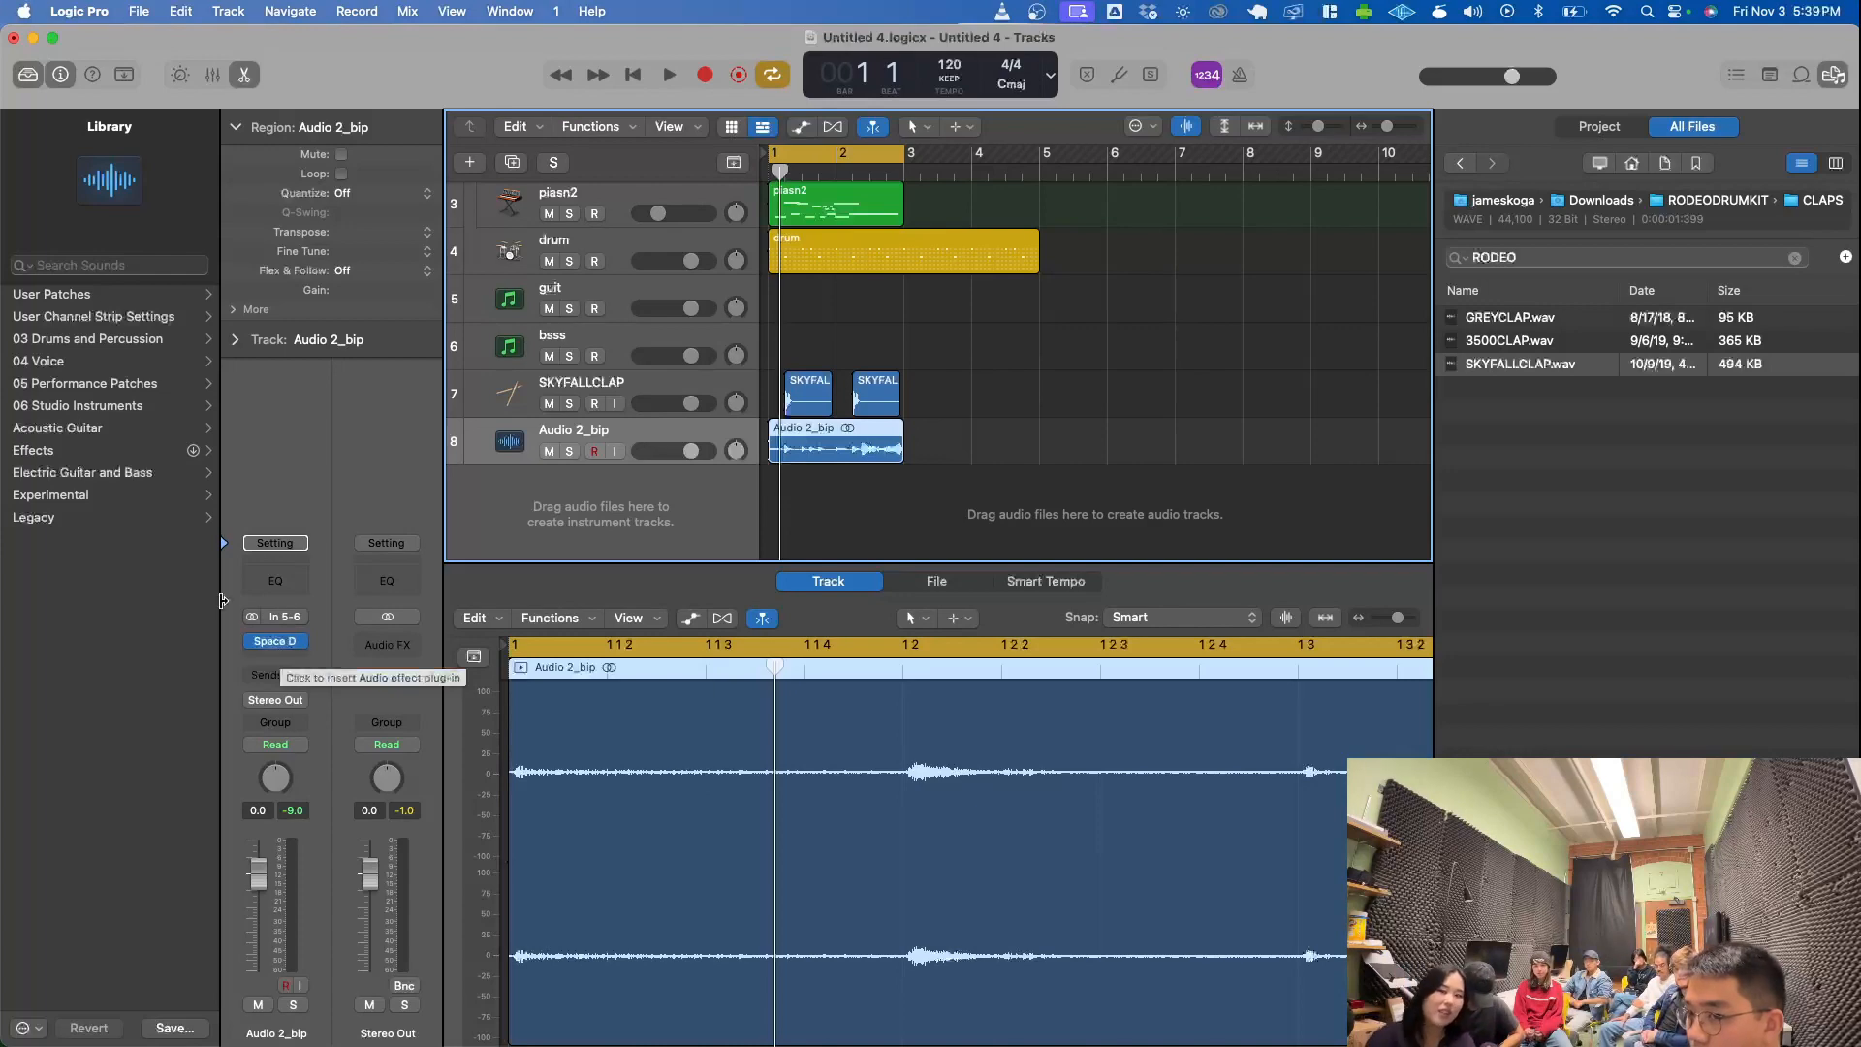
- Load the Boogie Man Piano patch from the Keyboards category onto the guit track
left_click(27, 76)
left_click(27, 76)
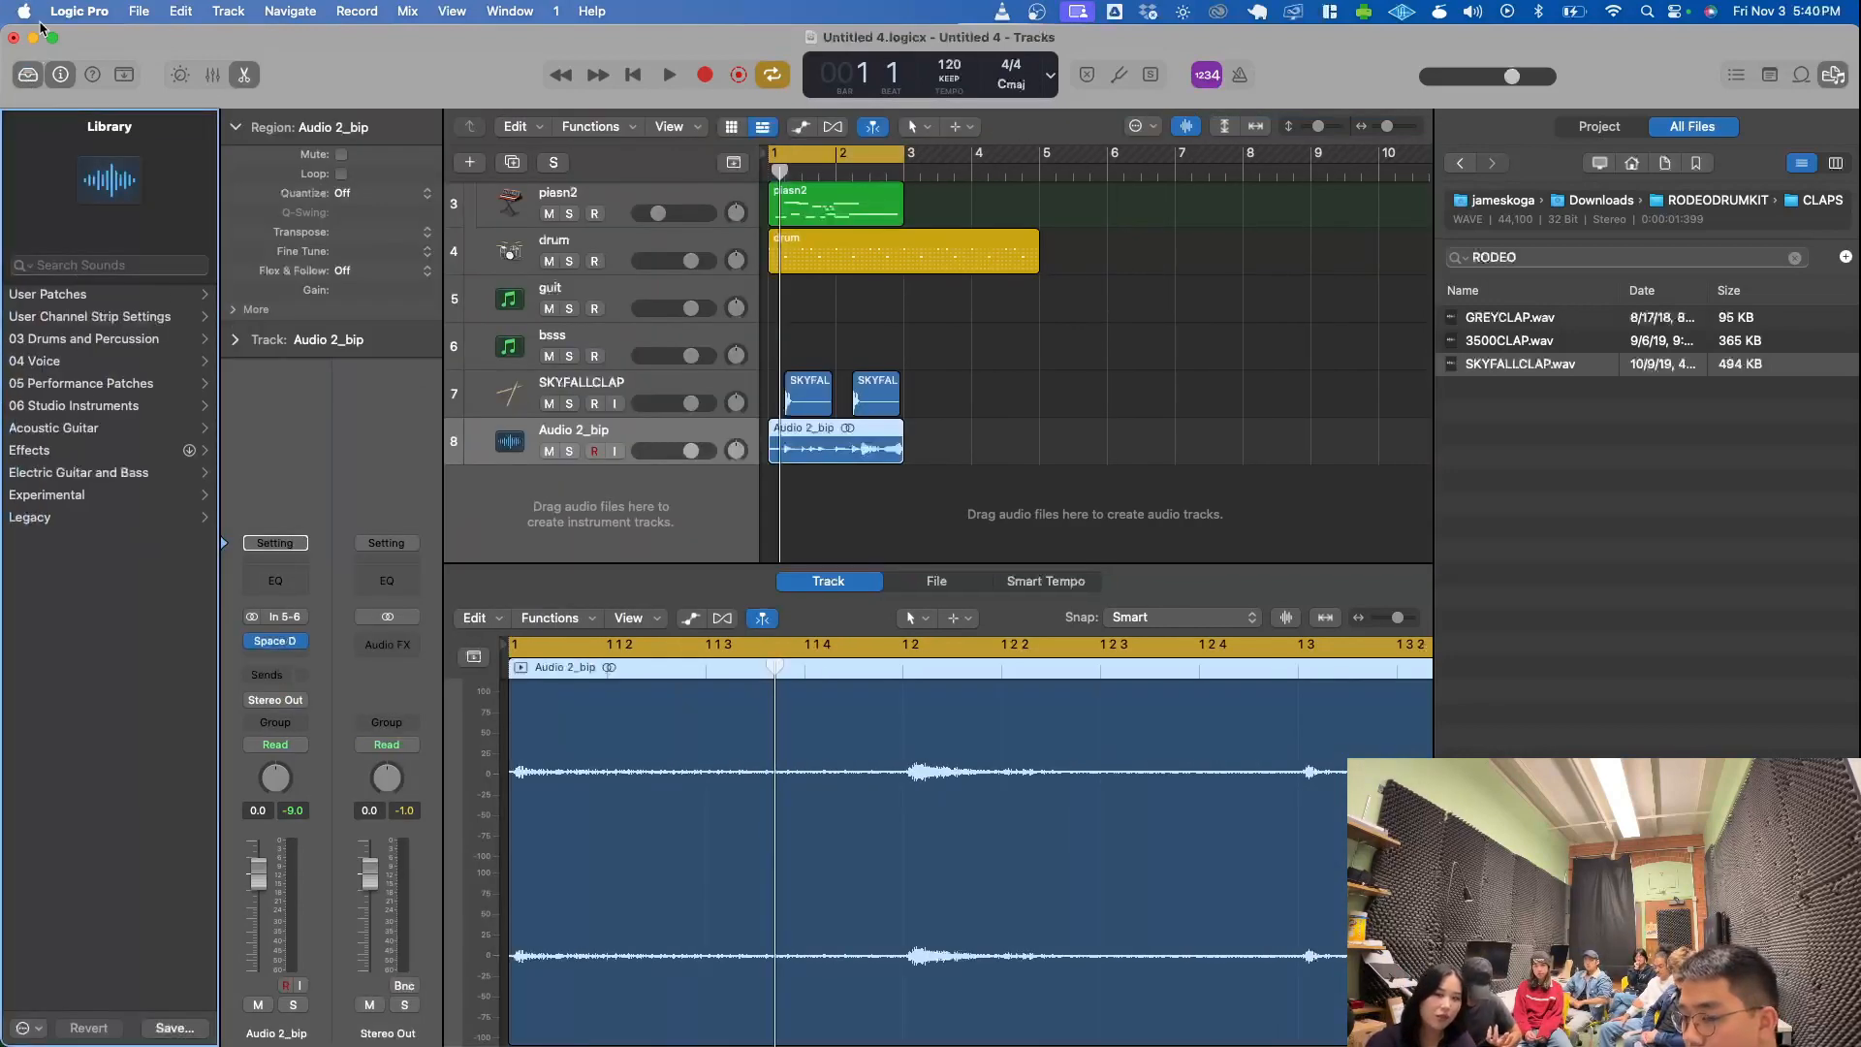
left_click(504, 256)
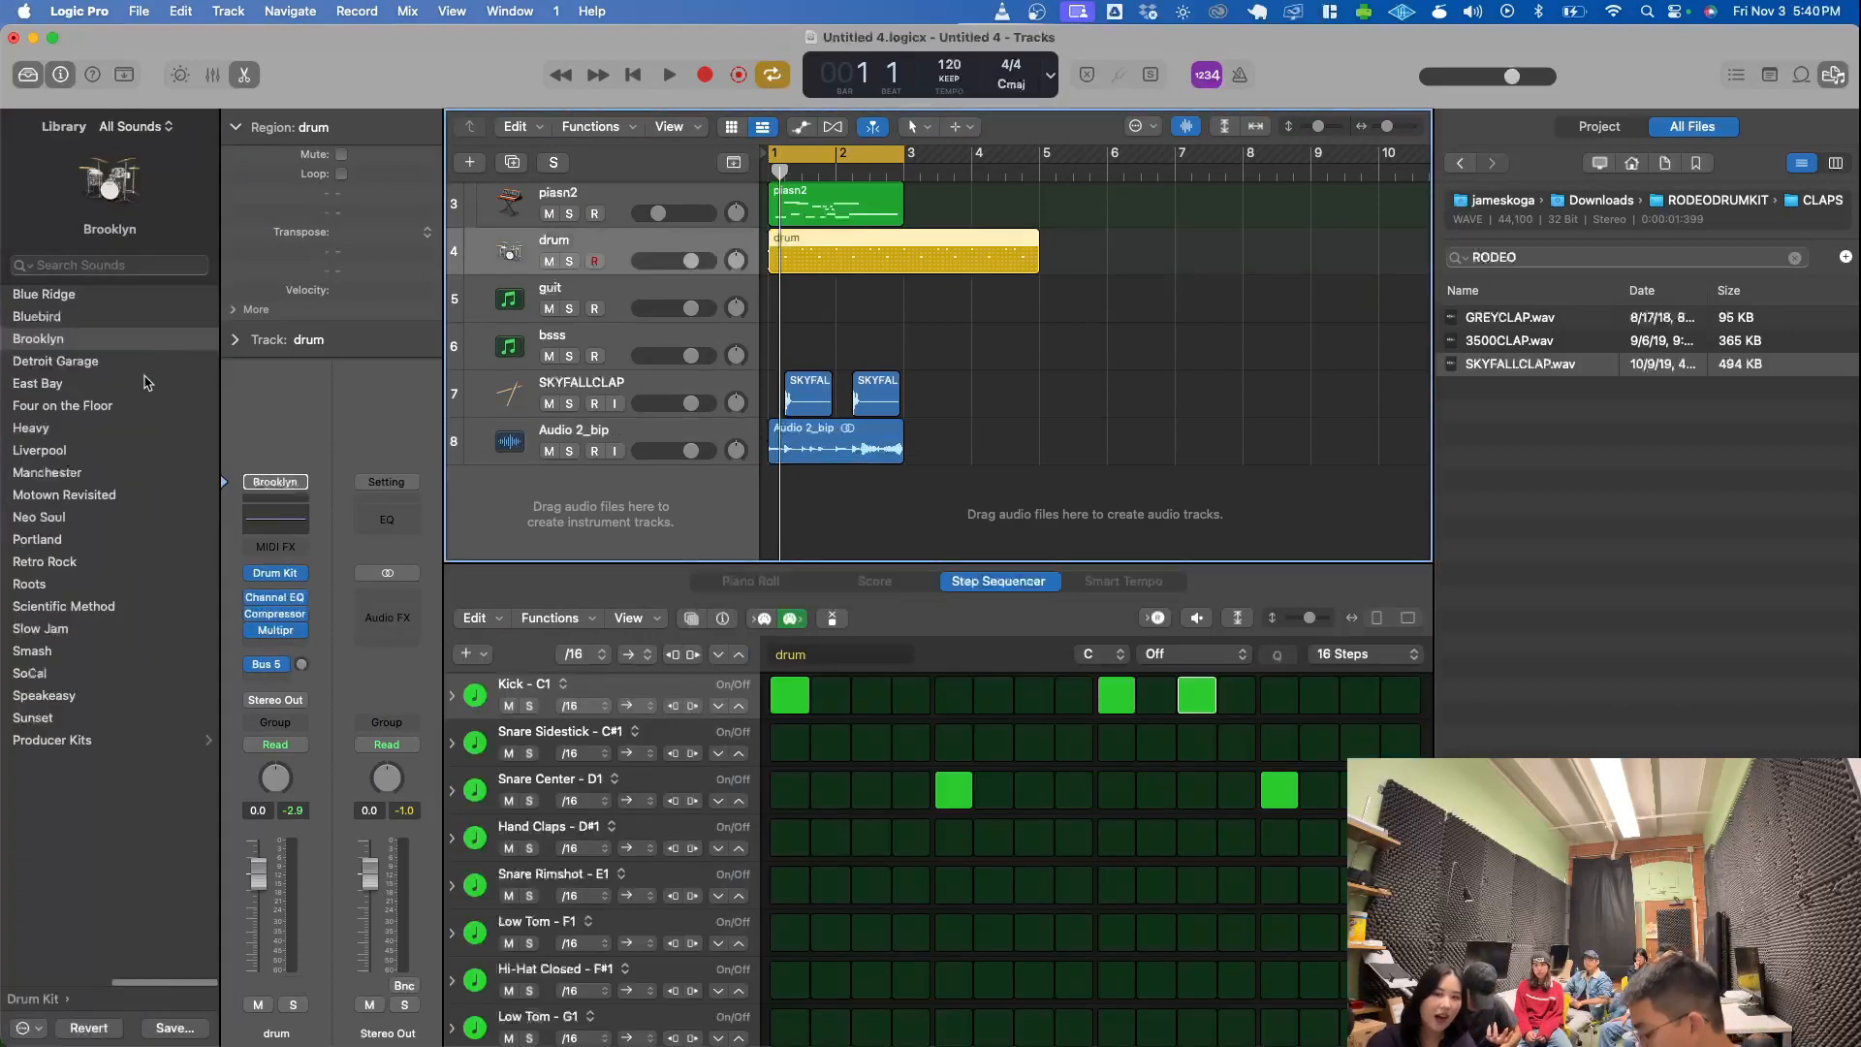
left_click(534, 298)
left_click(94, 383)
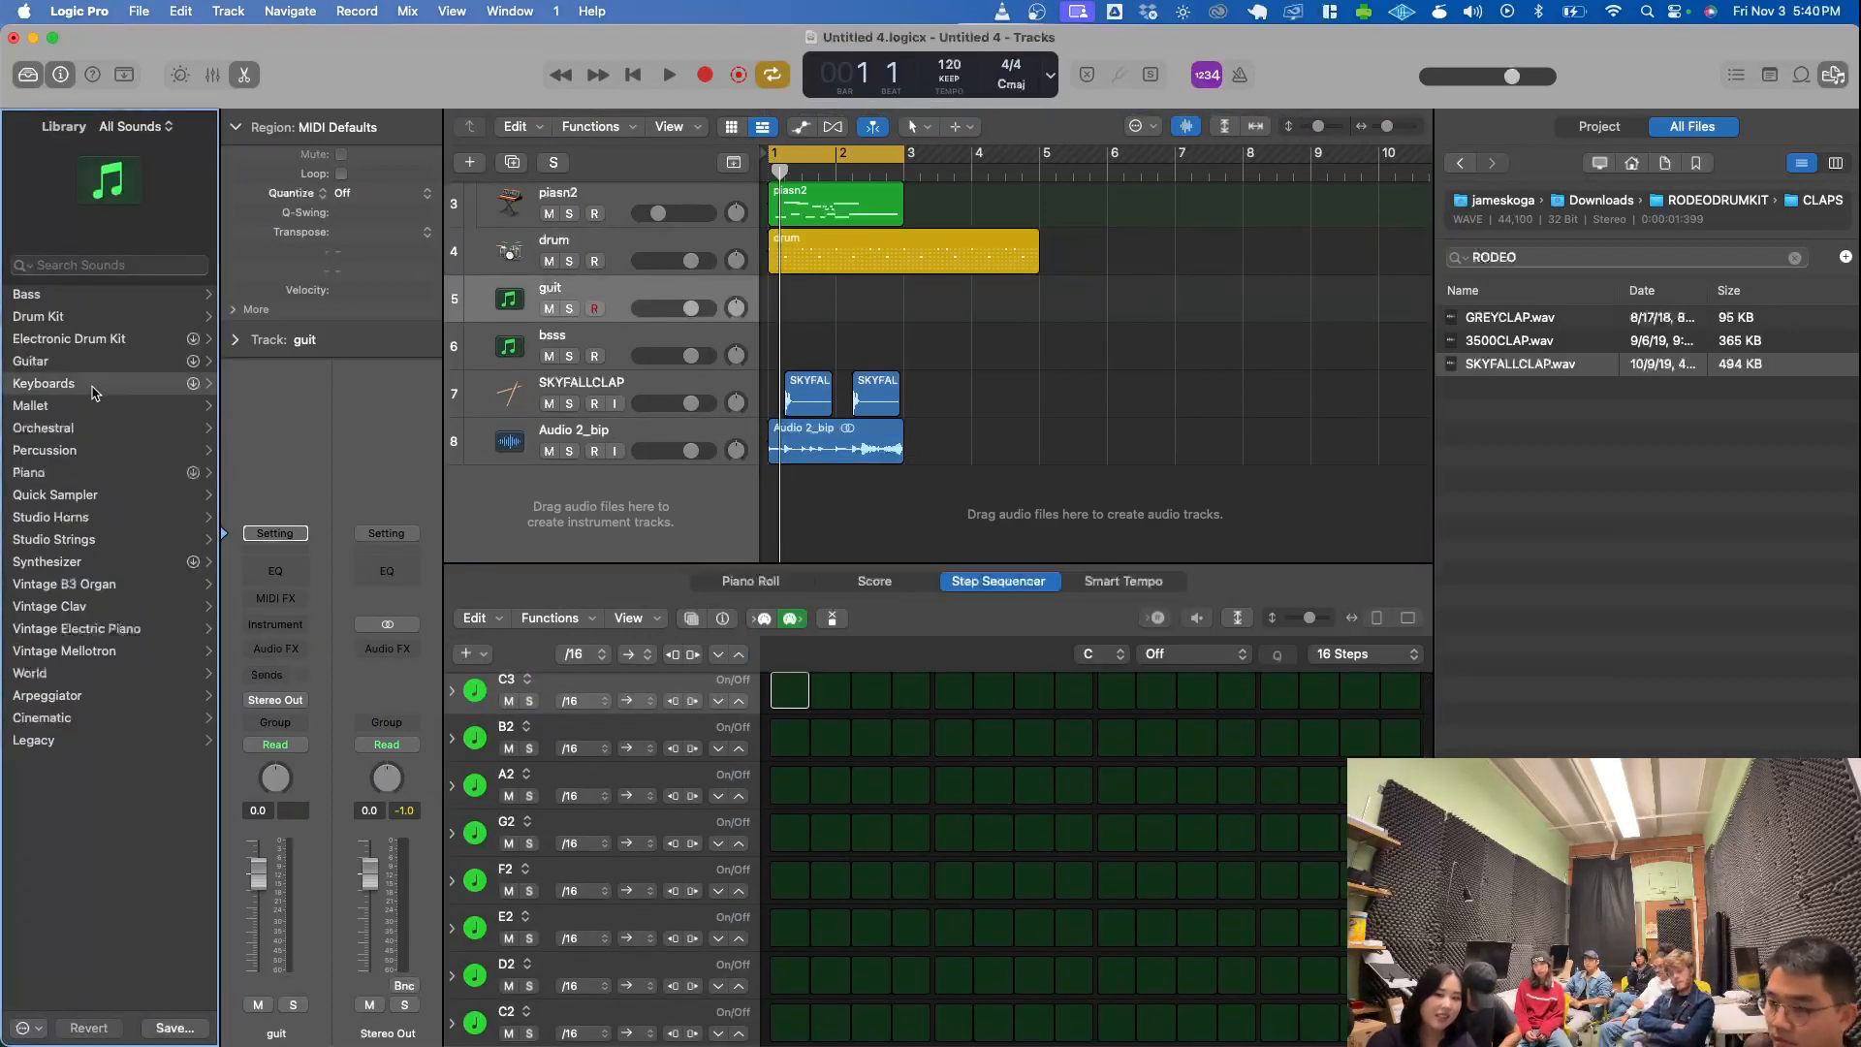
left_click(93, 452)
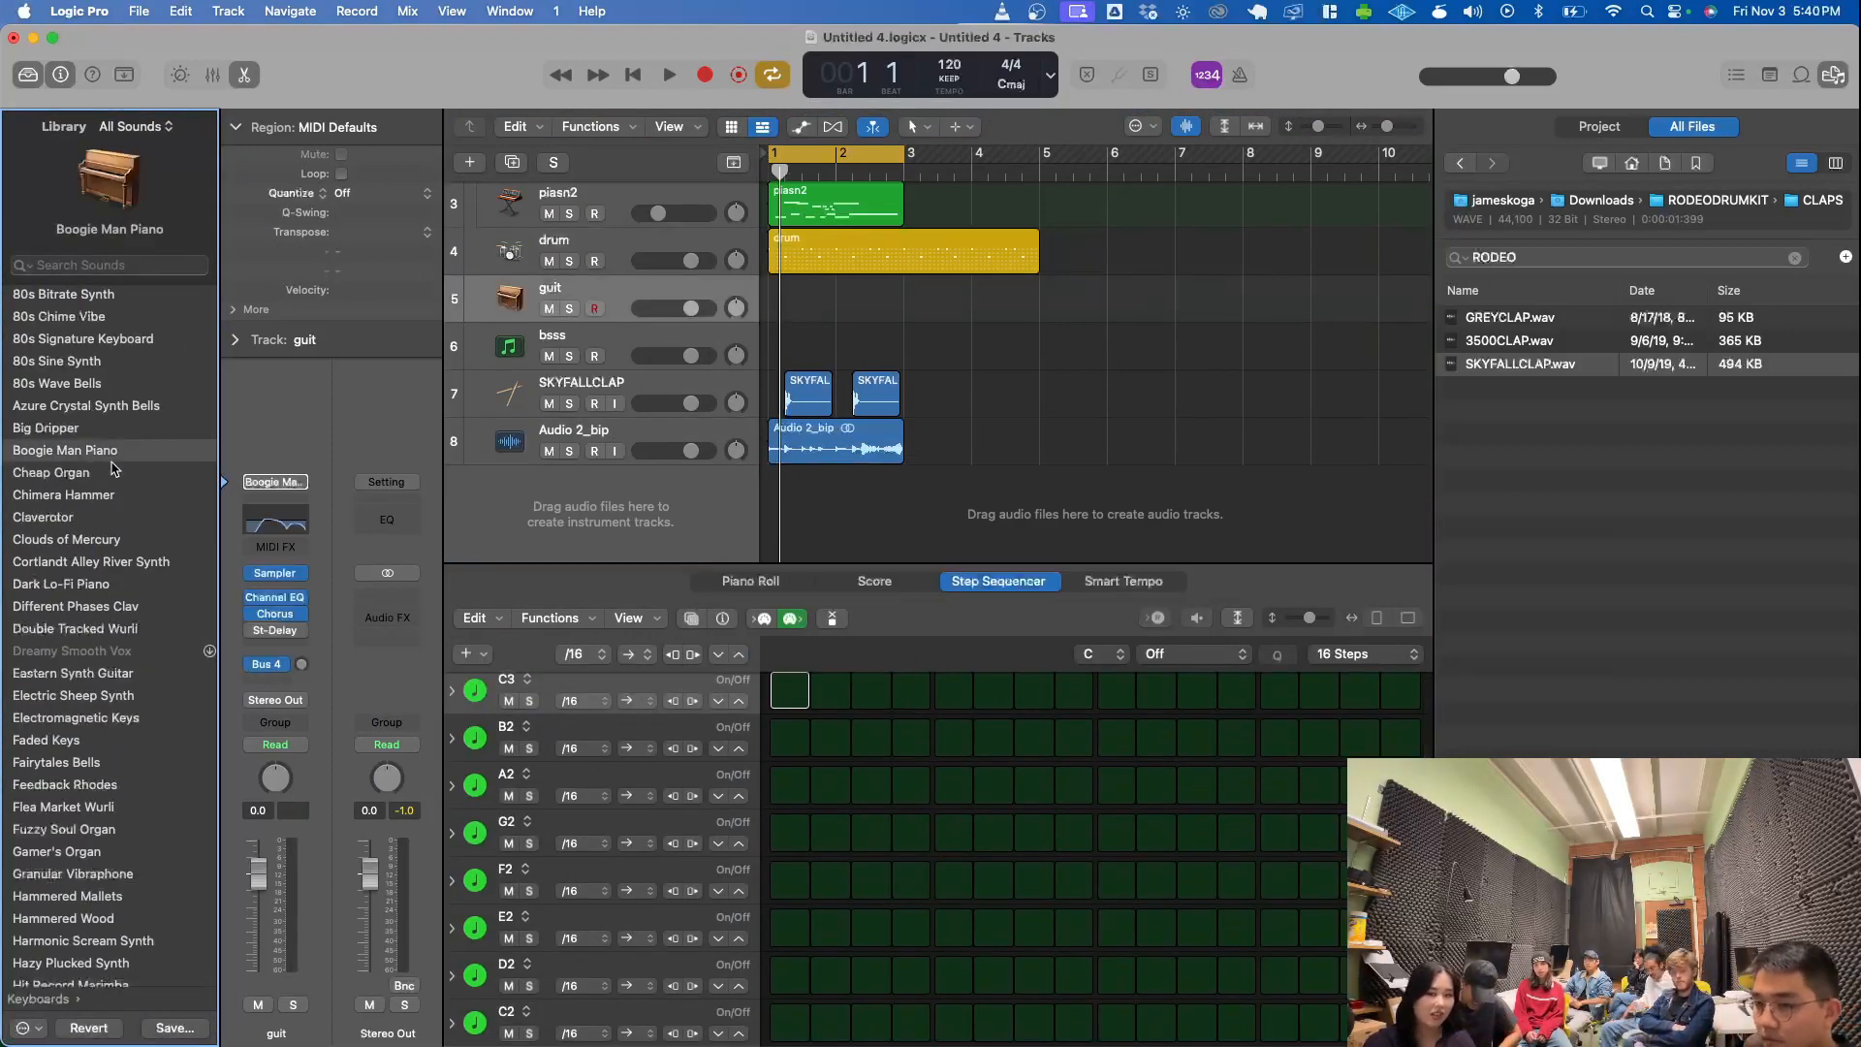
- Audition the guit track's piano sound with a few notes in Musical Typing, and close the Musical Typing window
key("super+k")
key("j")
key("d")
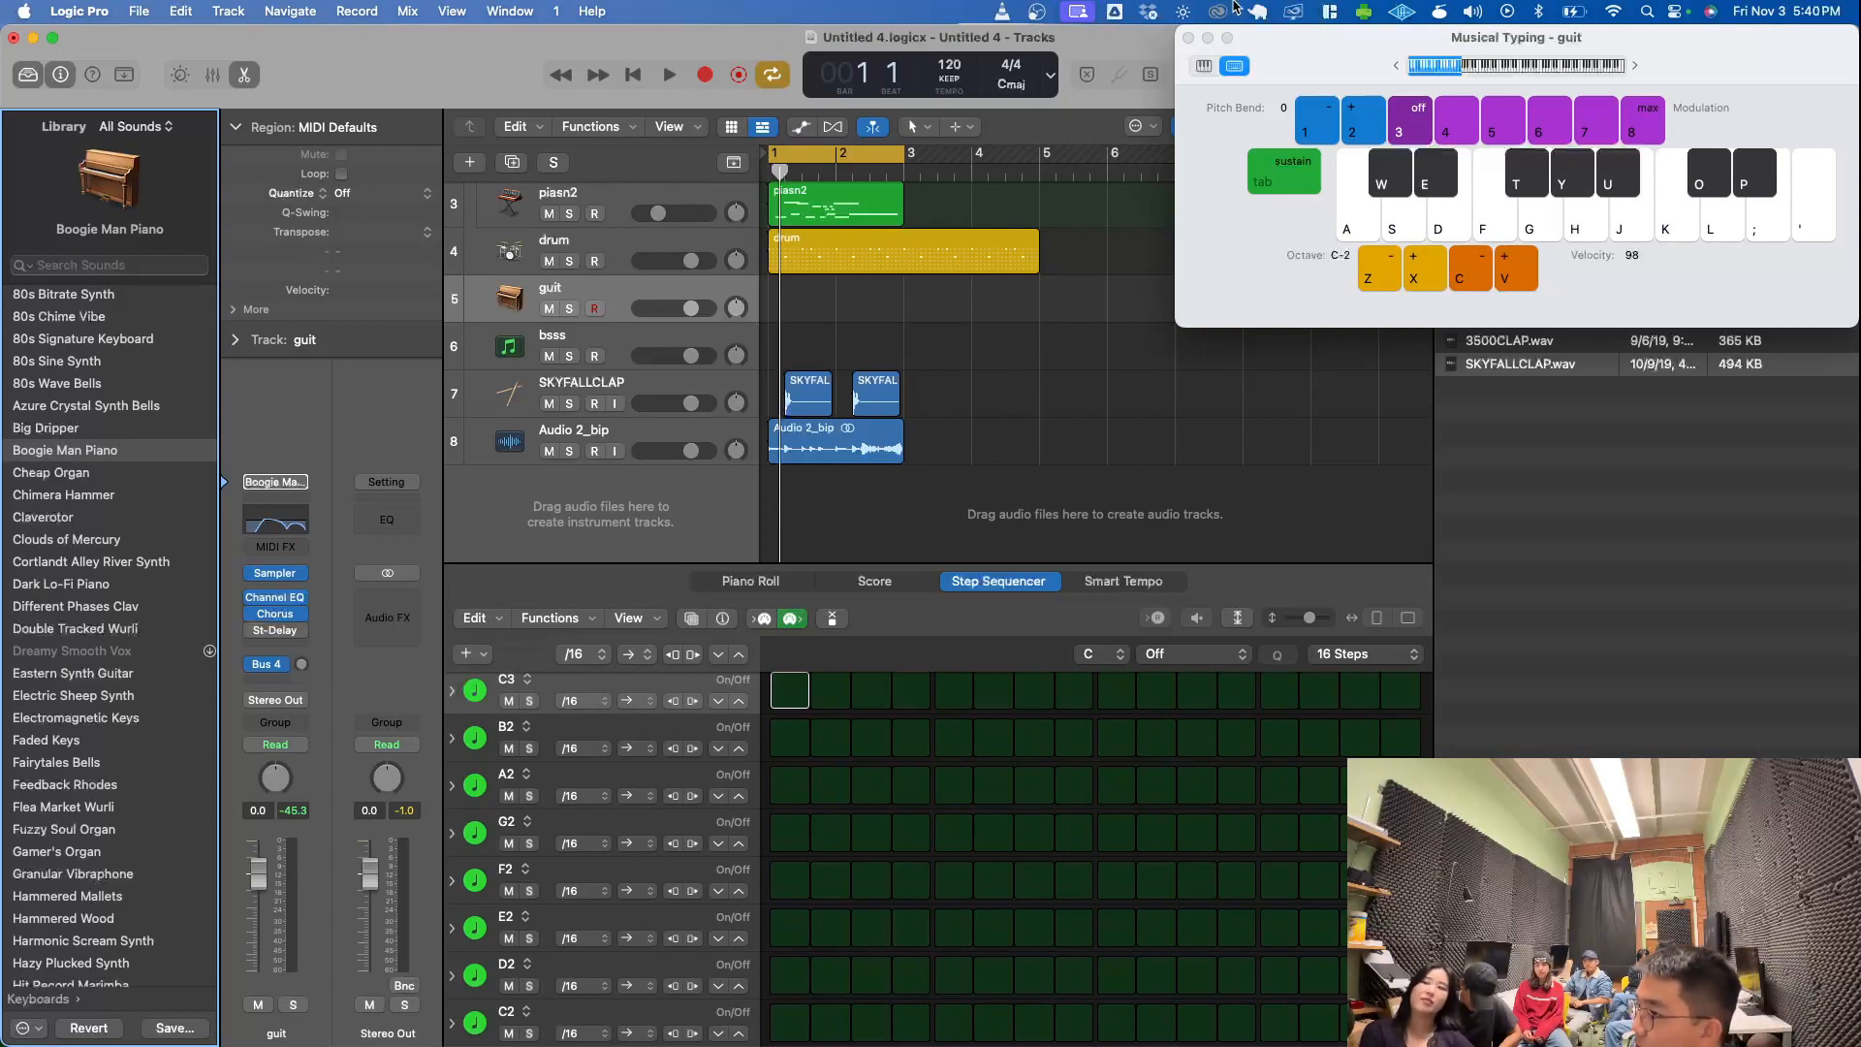
left_click(1189, 37)
- Transpose the Audio 2_bip region up by 3 semitones
scroll(955, 315, "up", 2)
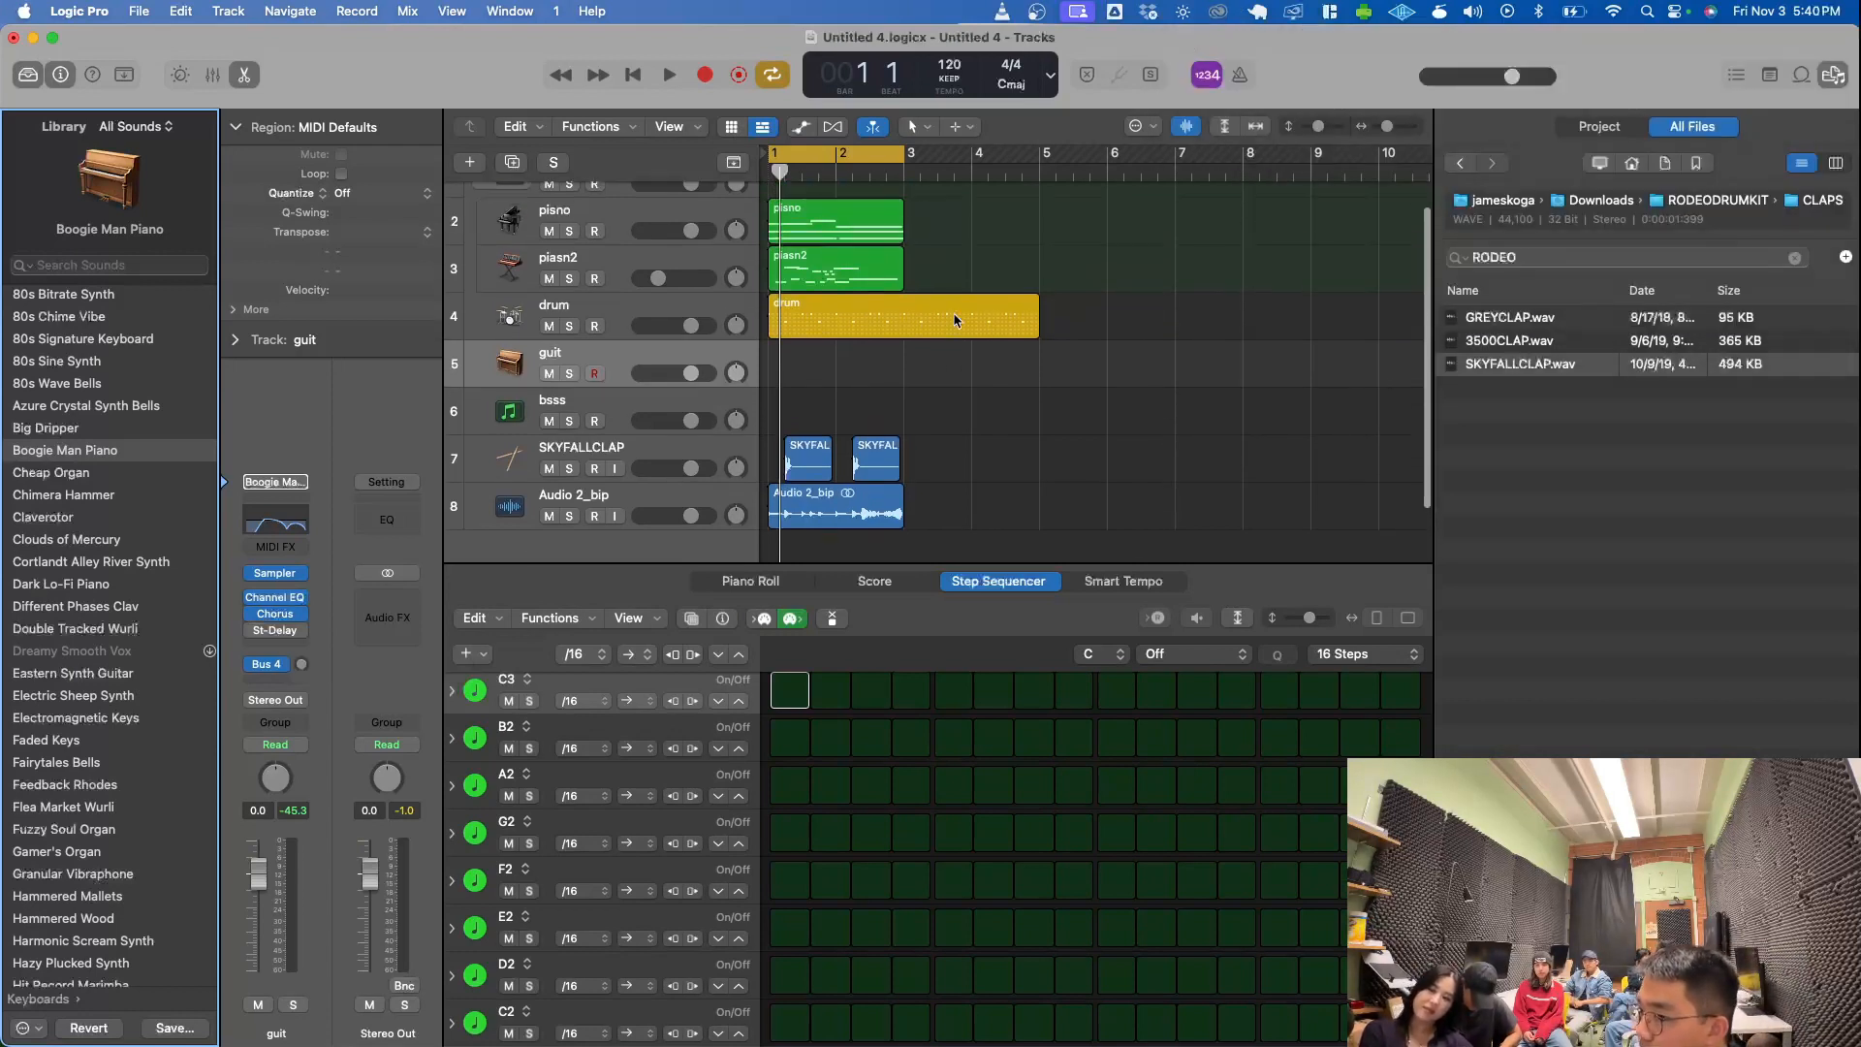
scroll(936, 274, "down", 2)
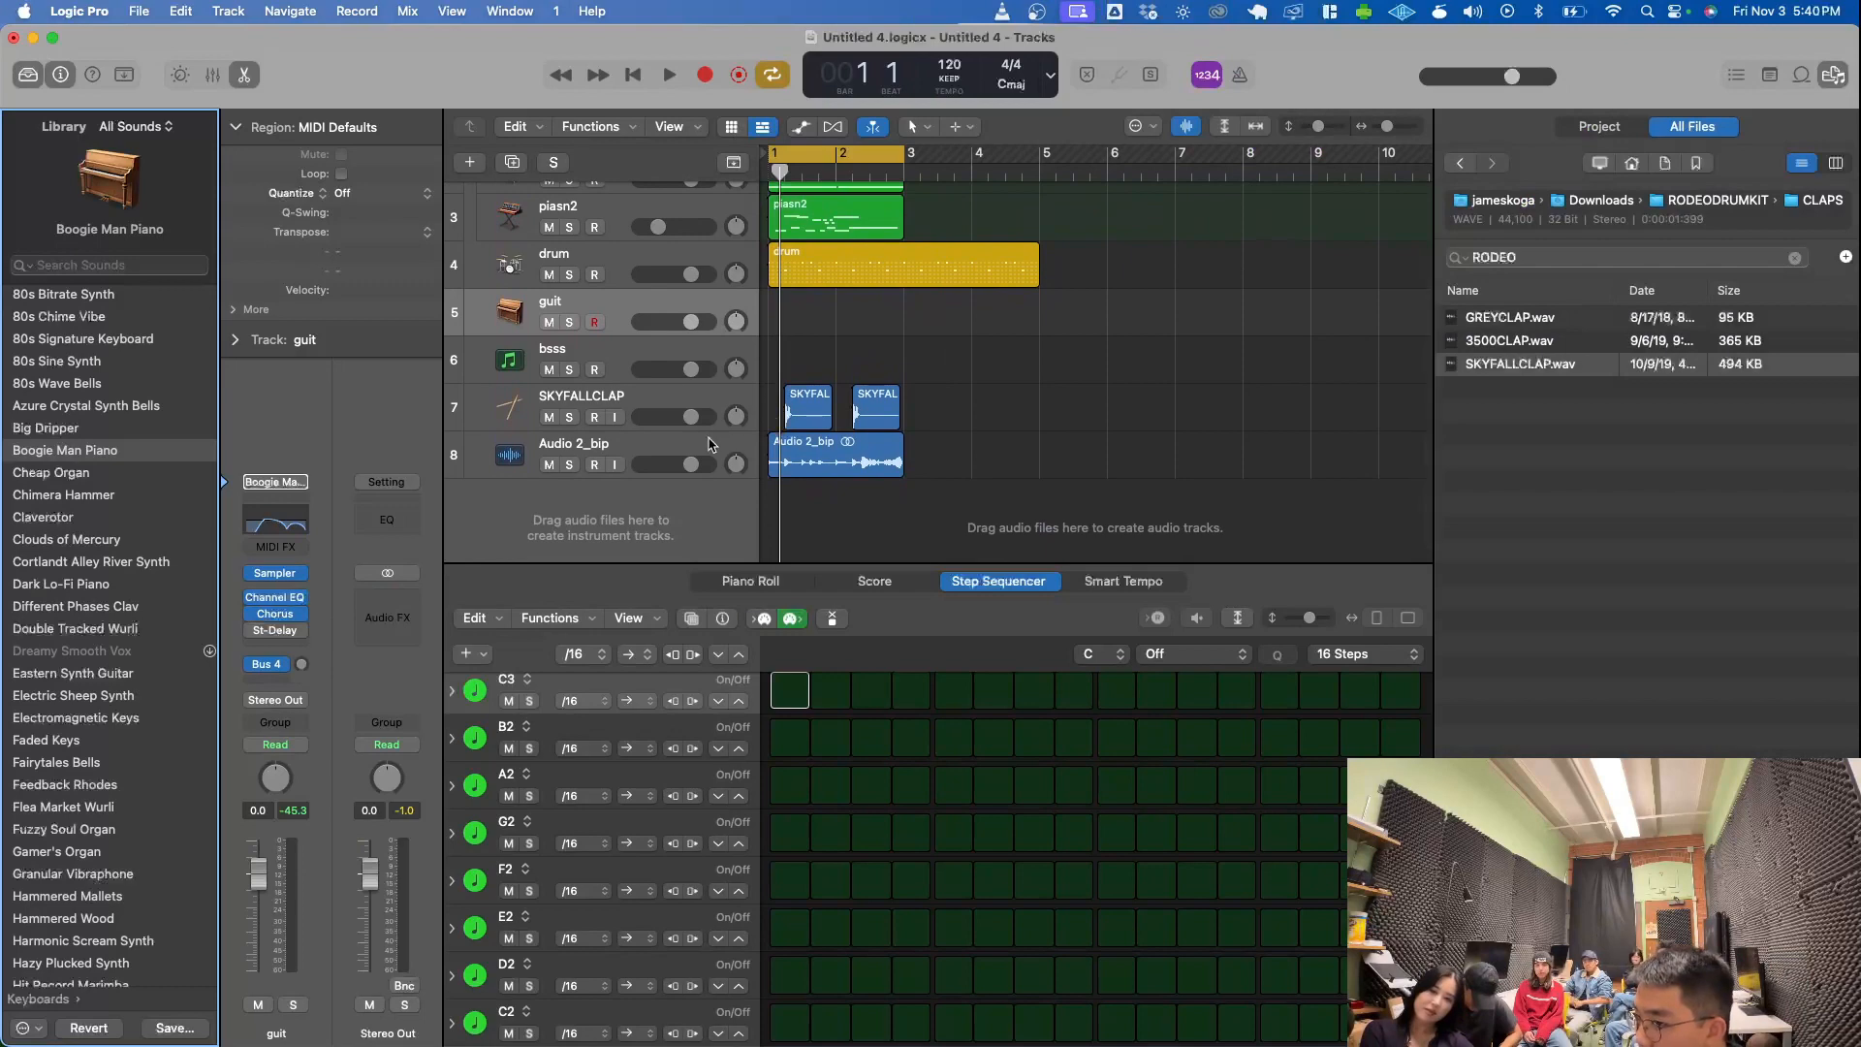
left_click(711, 446)
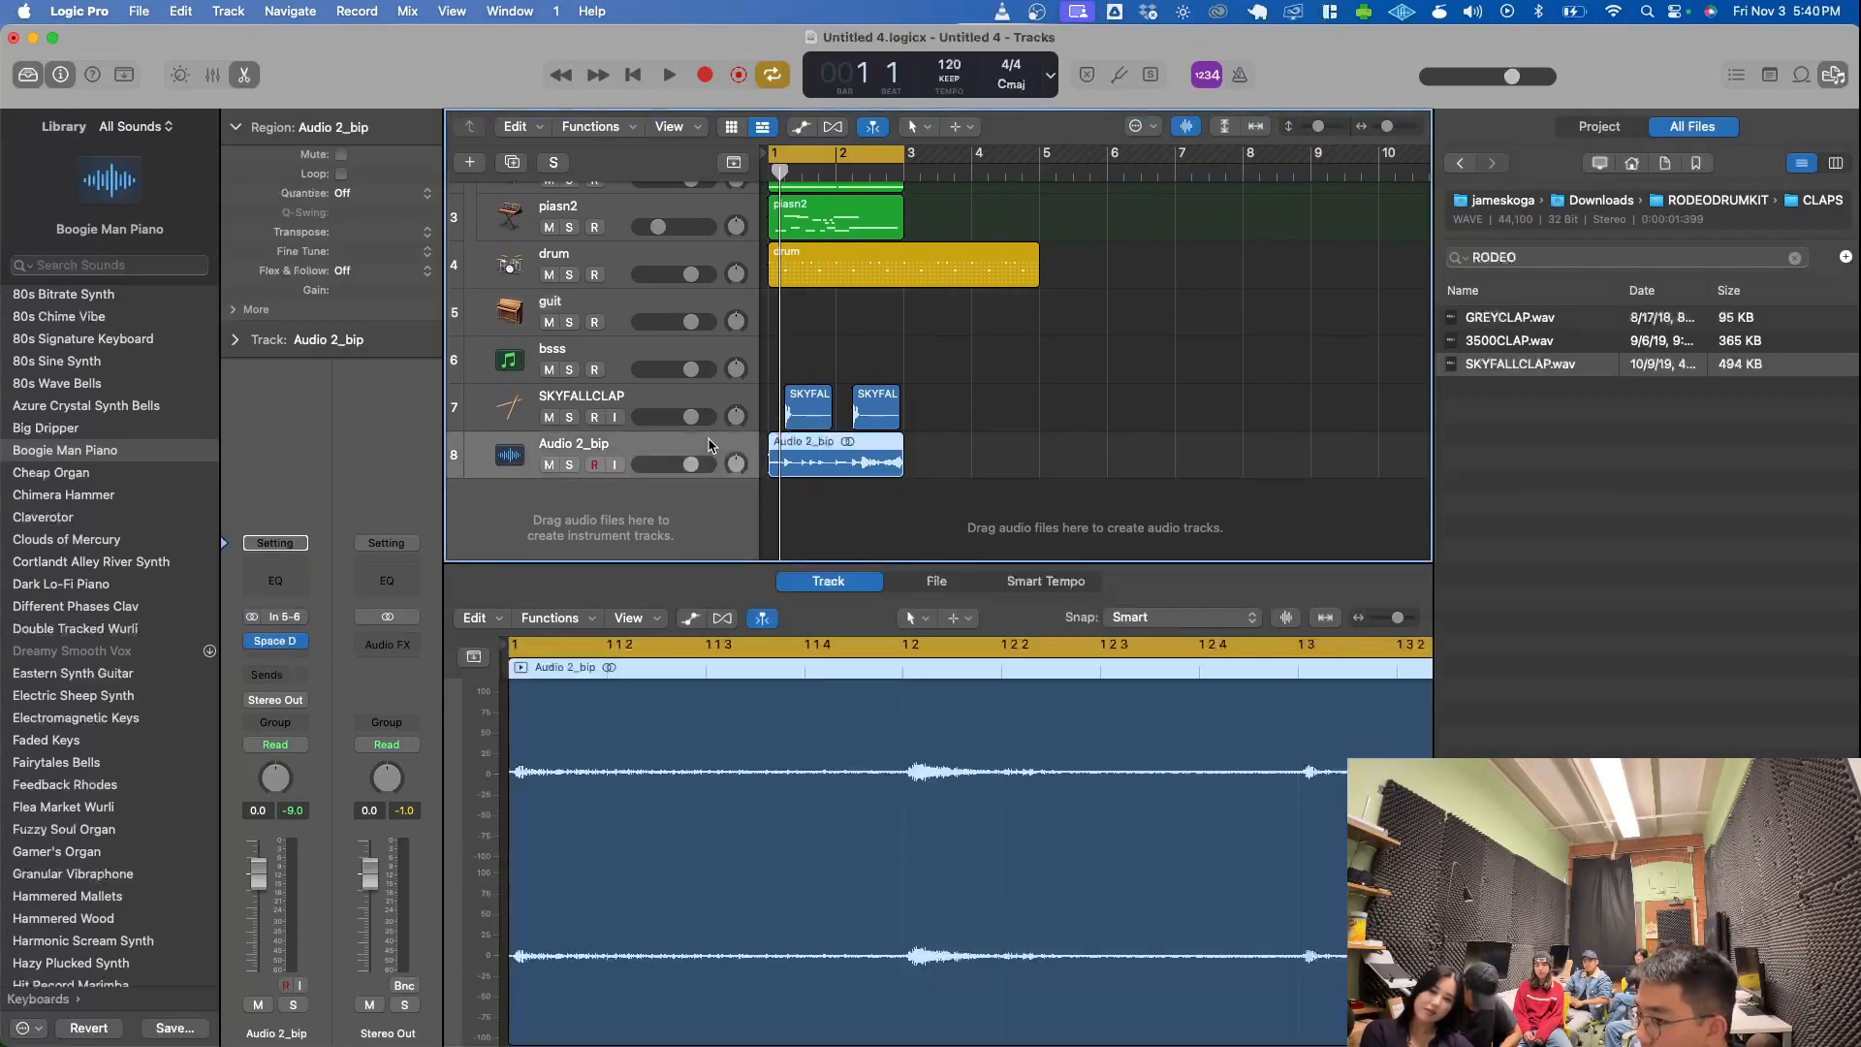
left_click(236, 128)
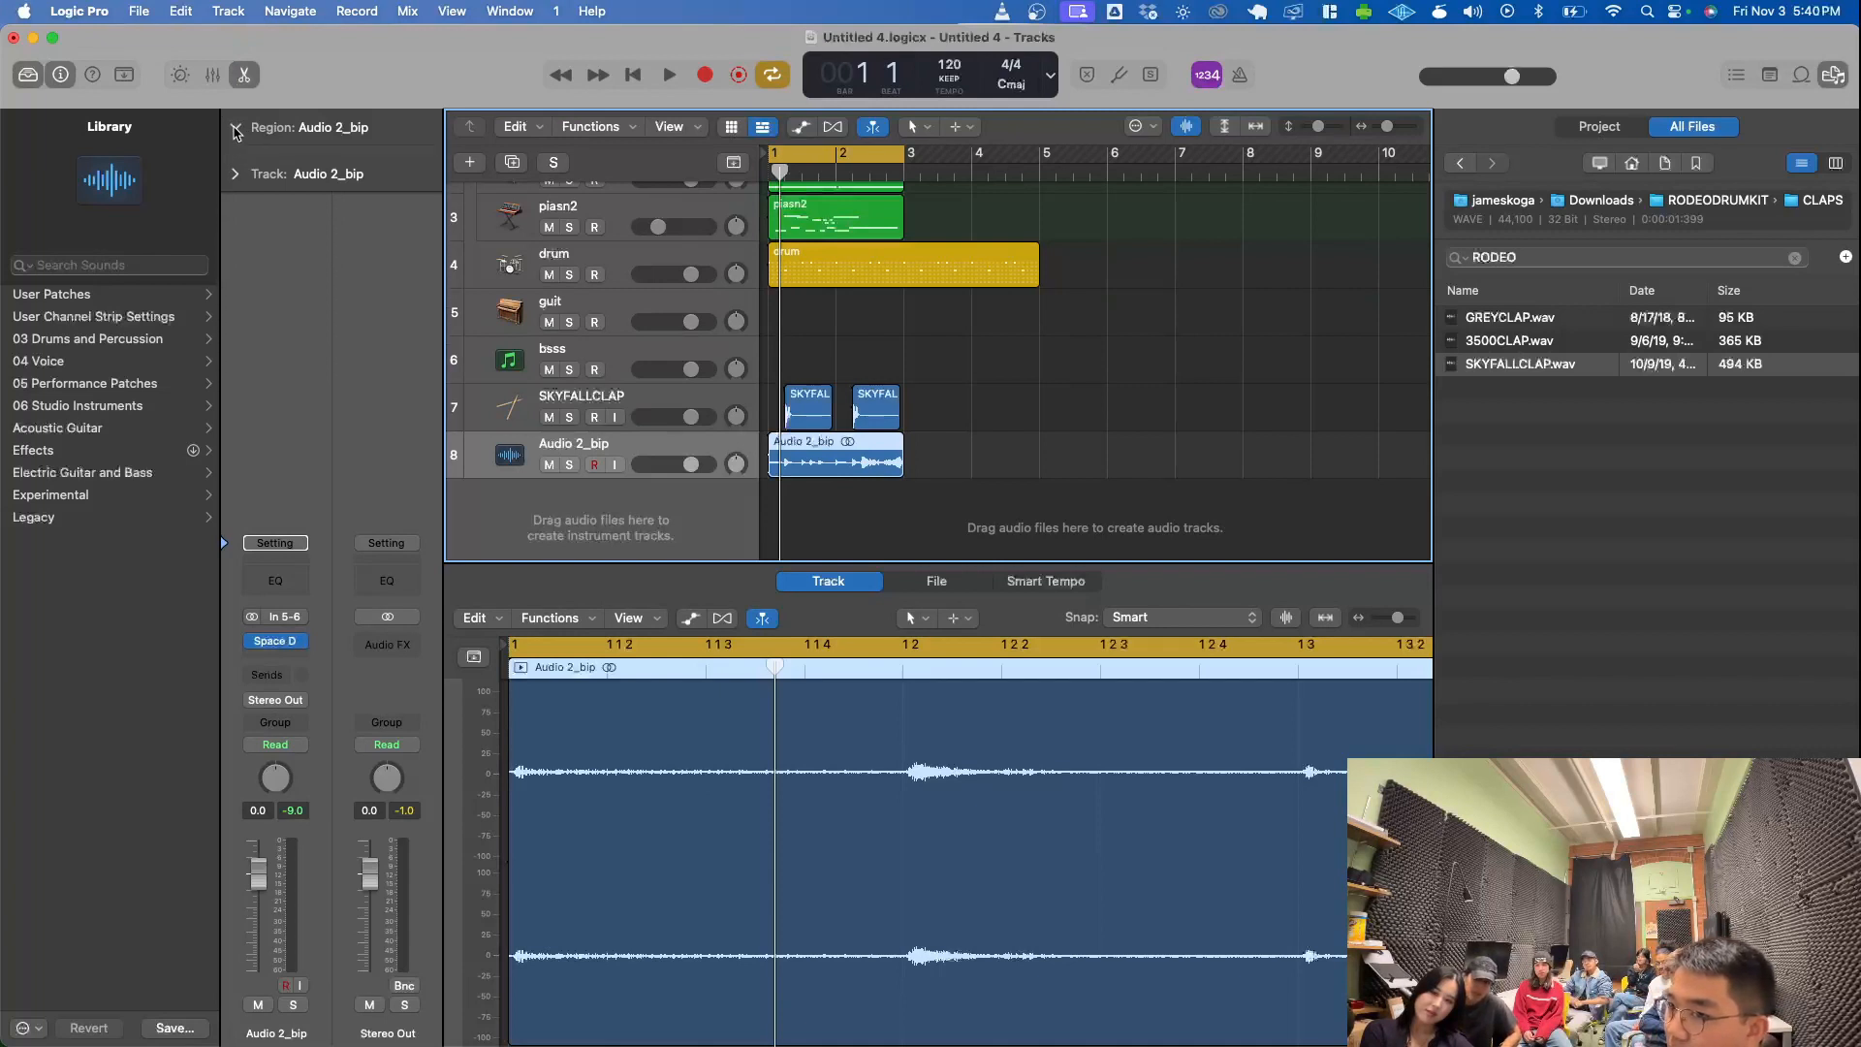
left_click(235, 128)
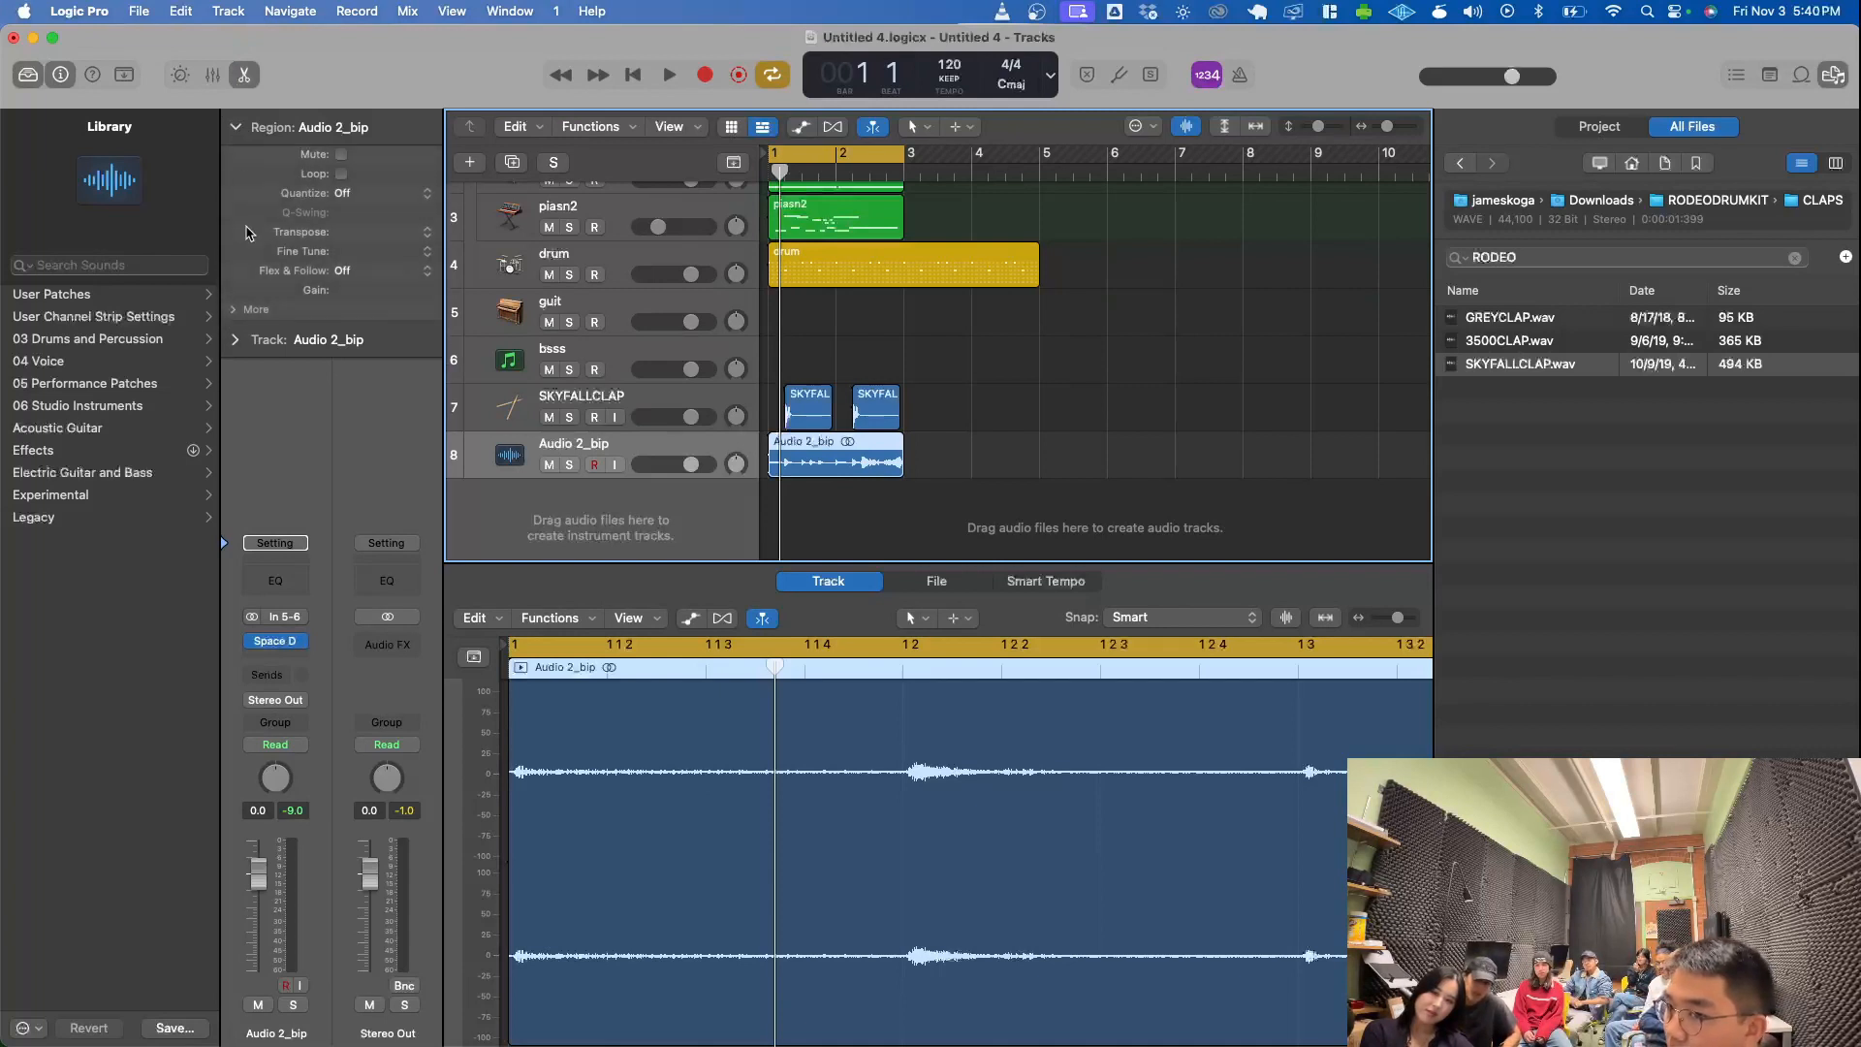
left_click(353, 230)
left_click_drag(353, 226, 353, 220)
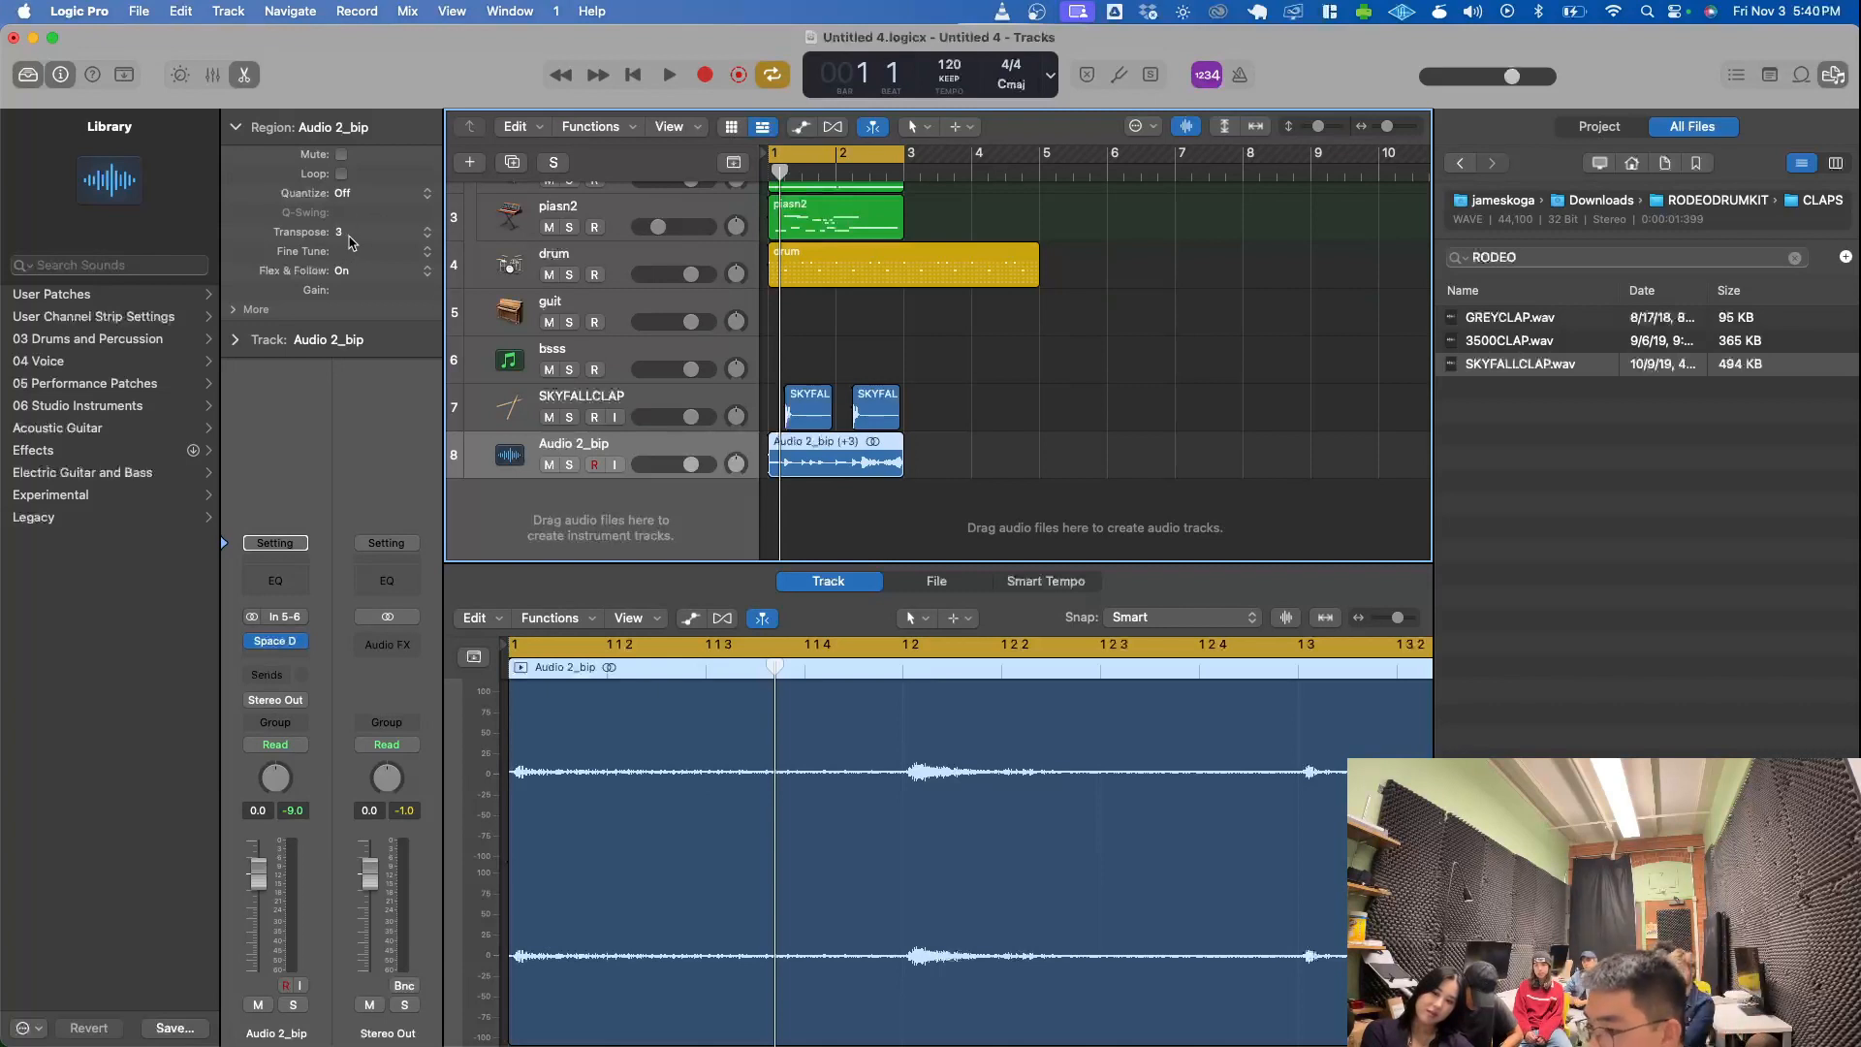
- Play Audio 2_bip soloed, compare its region transposed up 11 and 12 semitones, and stop playback
key("space")
left_click(569, 465)
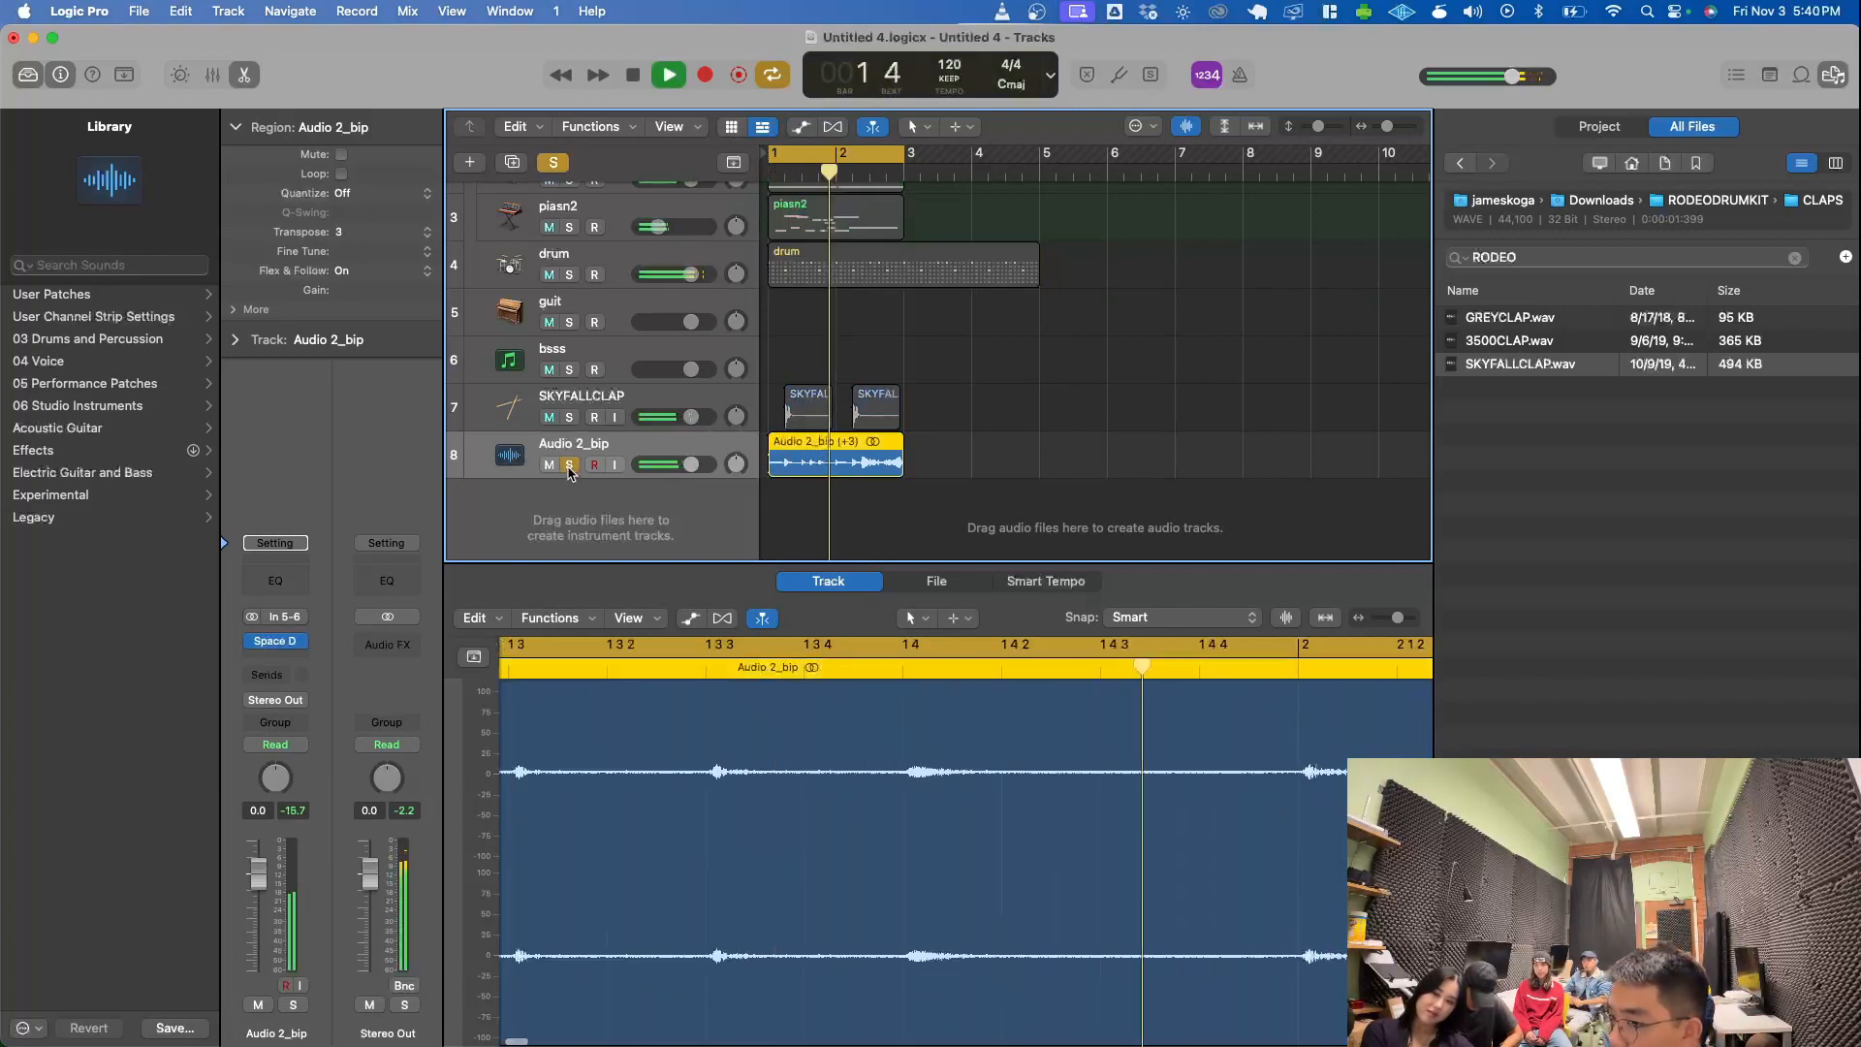
left_click_drag(407, 232, 408, 203)
left_click(408, 201)
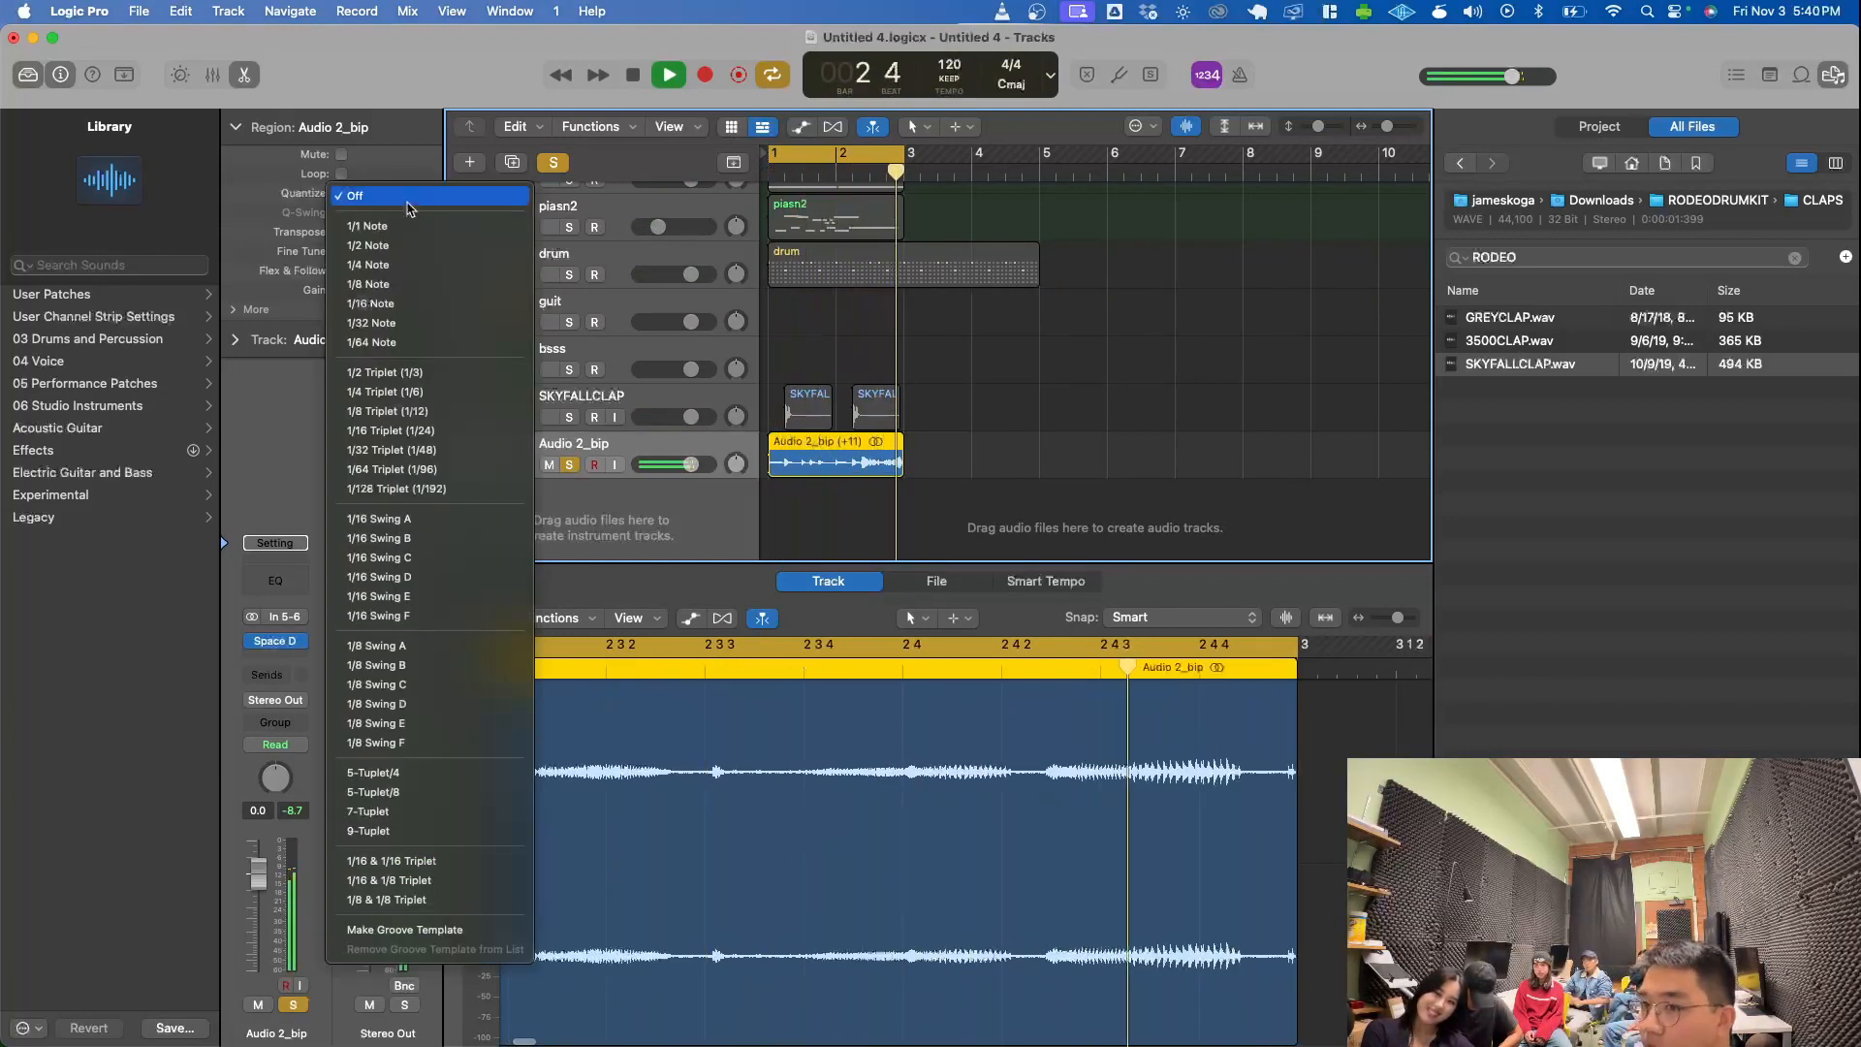
left_click(408, 199)
left_click(389, 232)
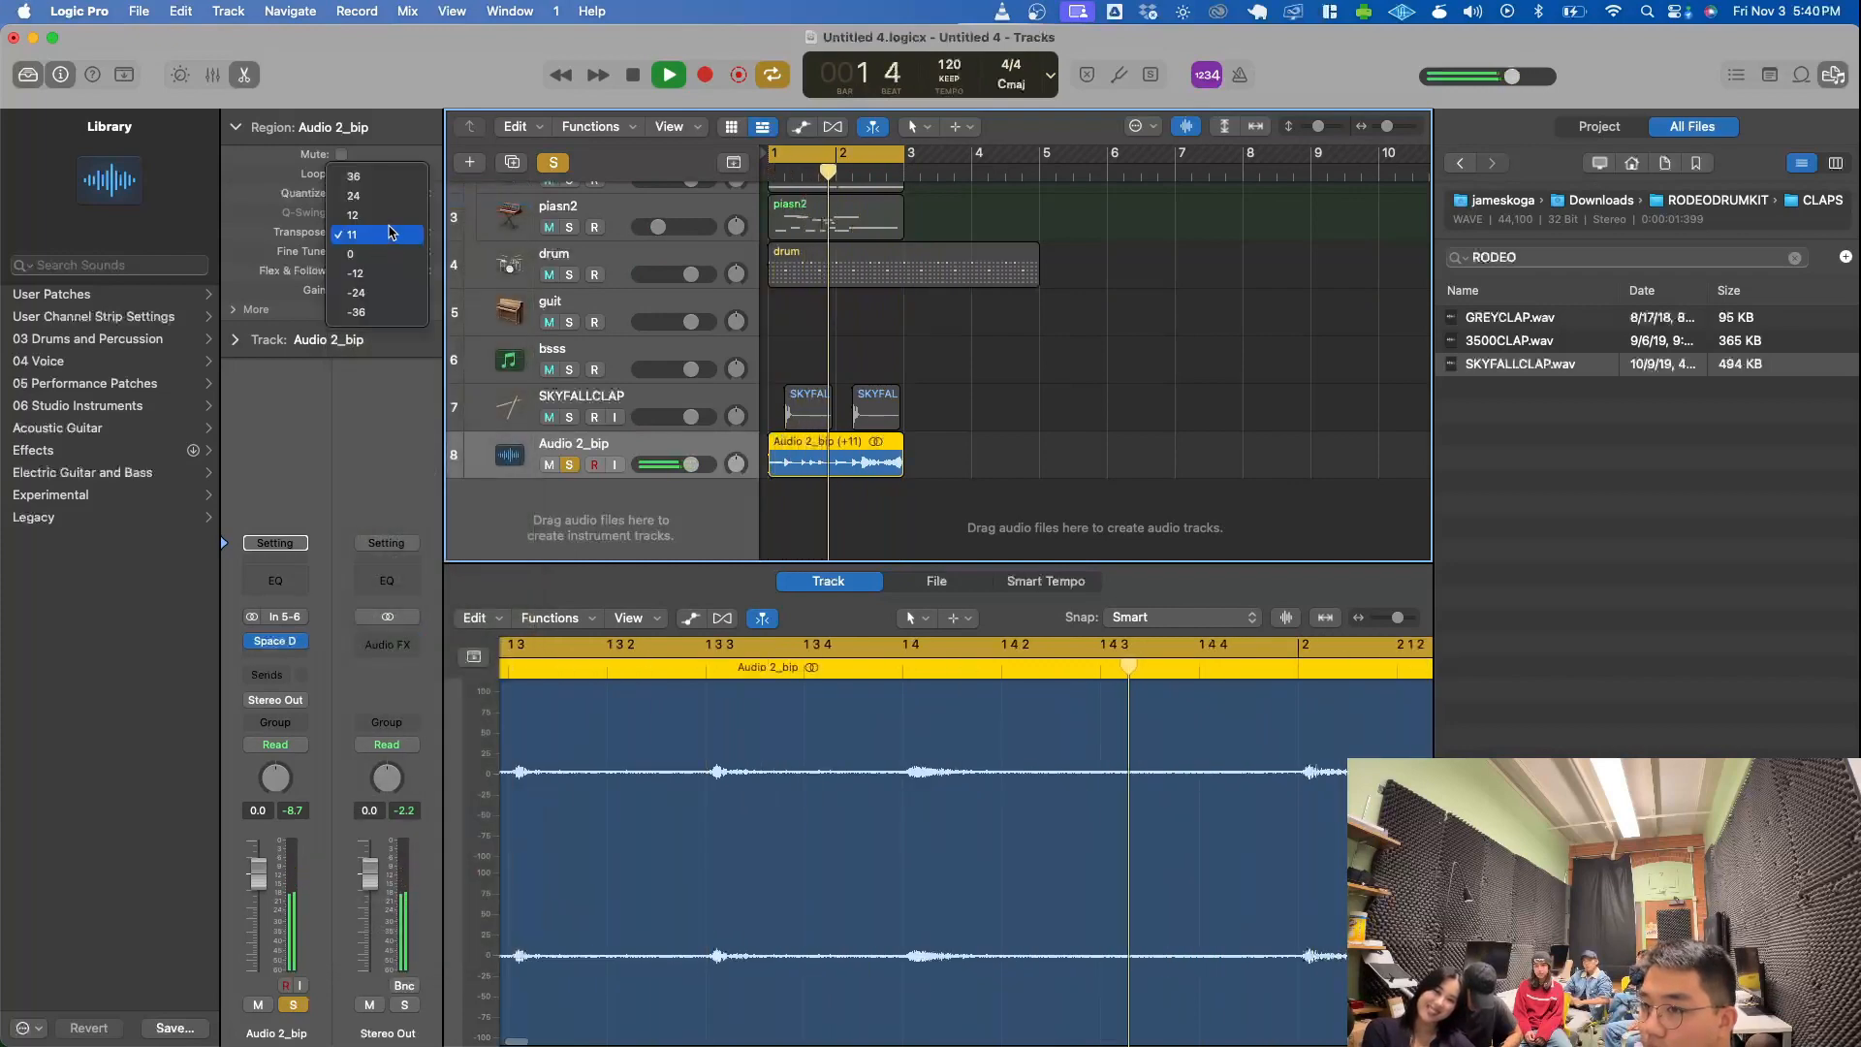
left_click(391, 216)
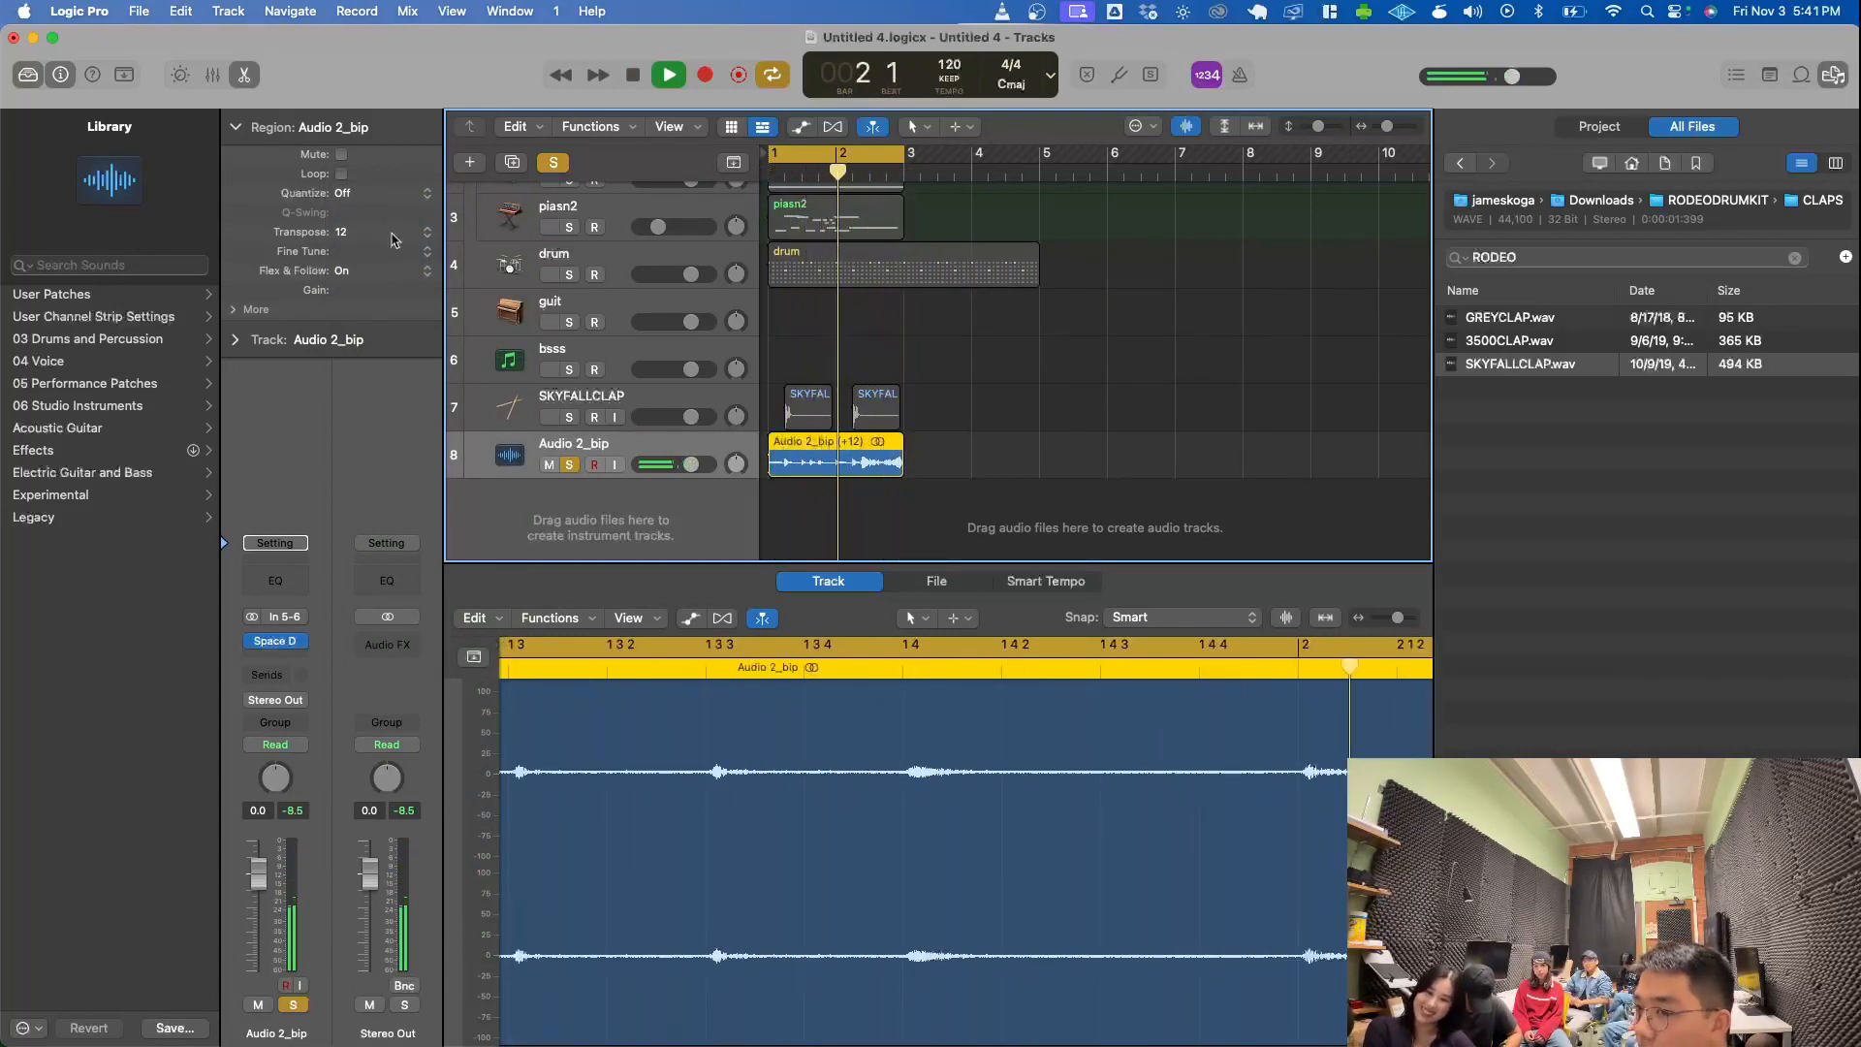
key("space")
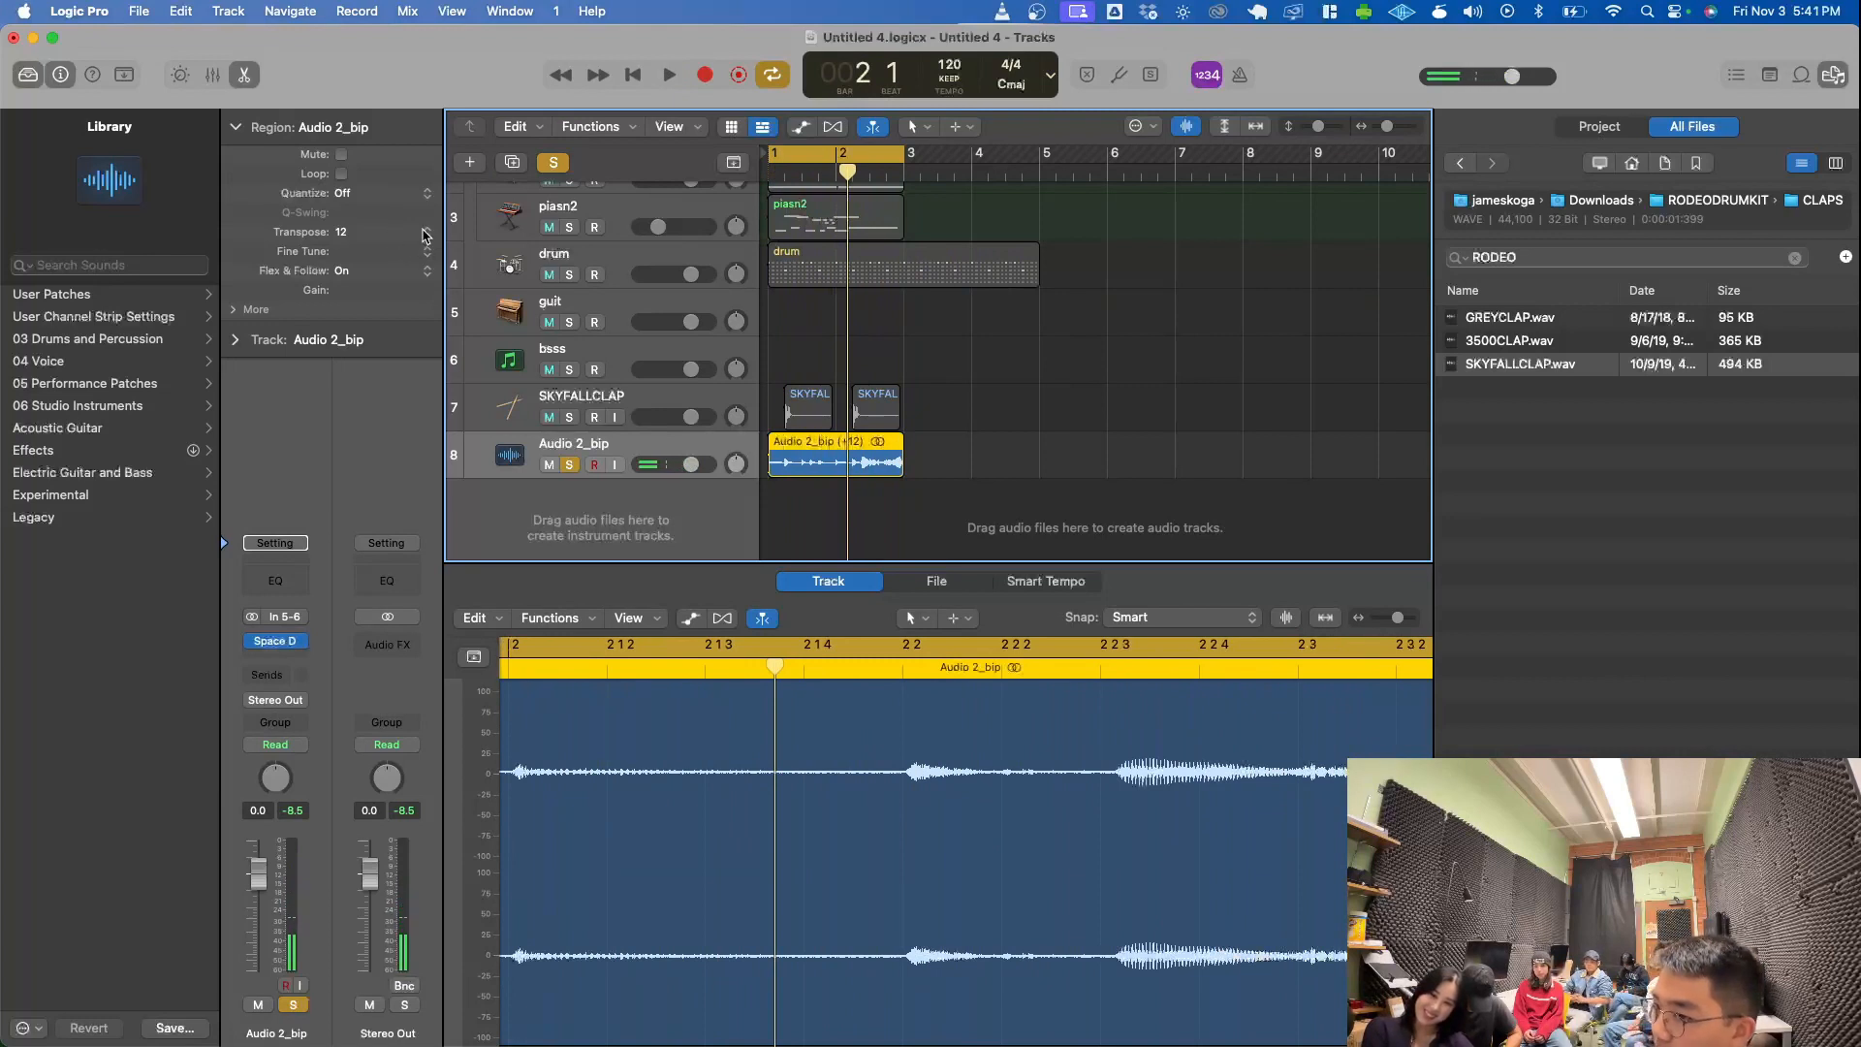
- Reset the Audio 2_bip region's transposition to 0 and turn its Flex & Follow off
left_click(423, 235)
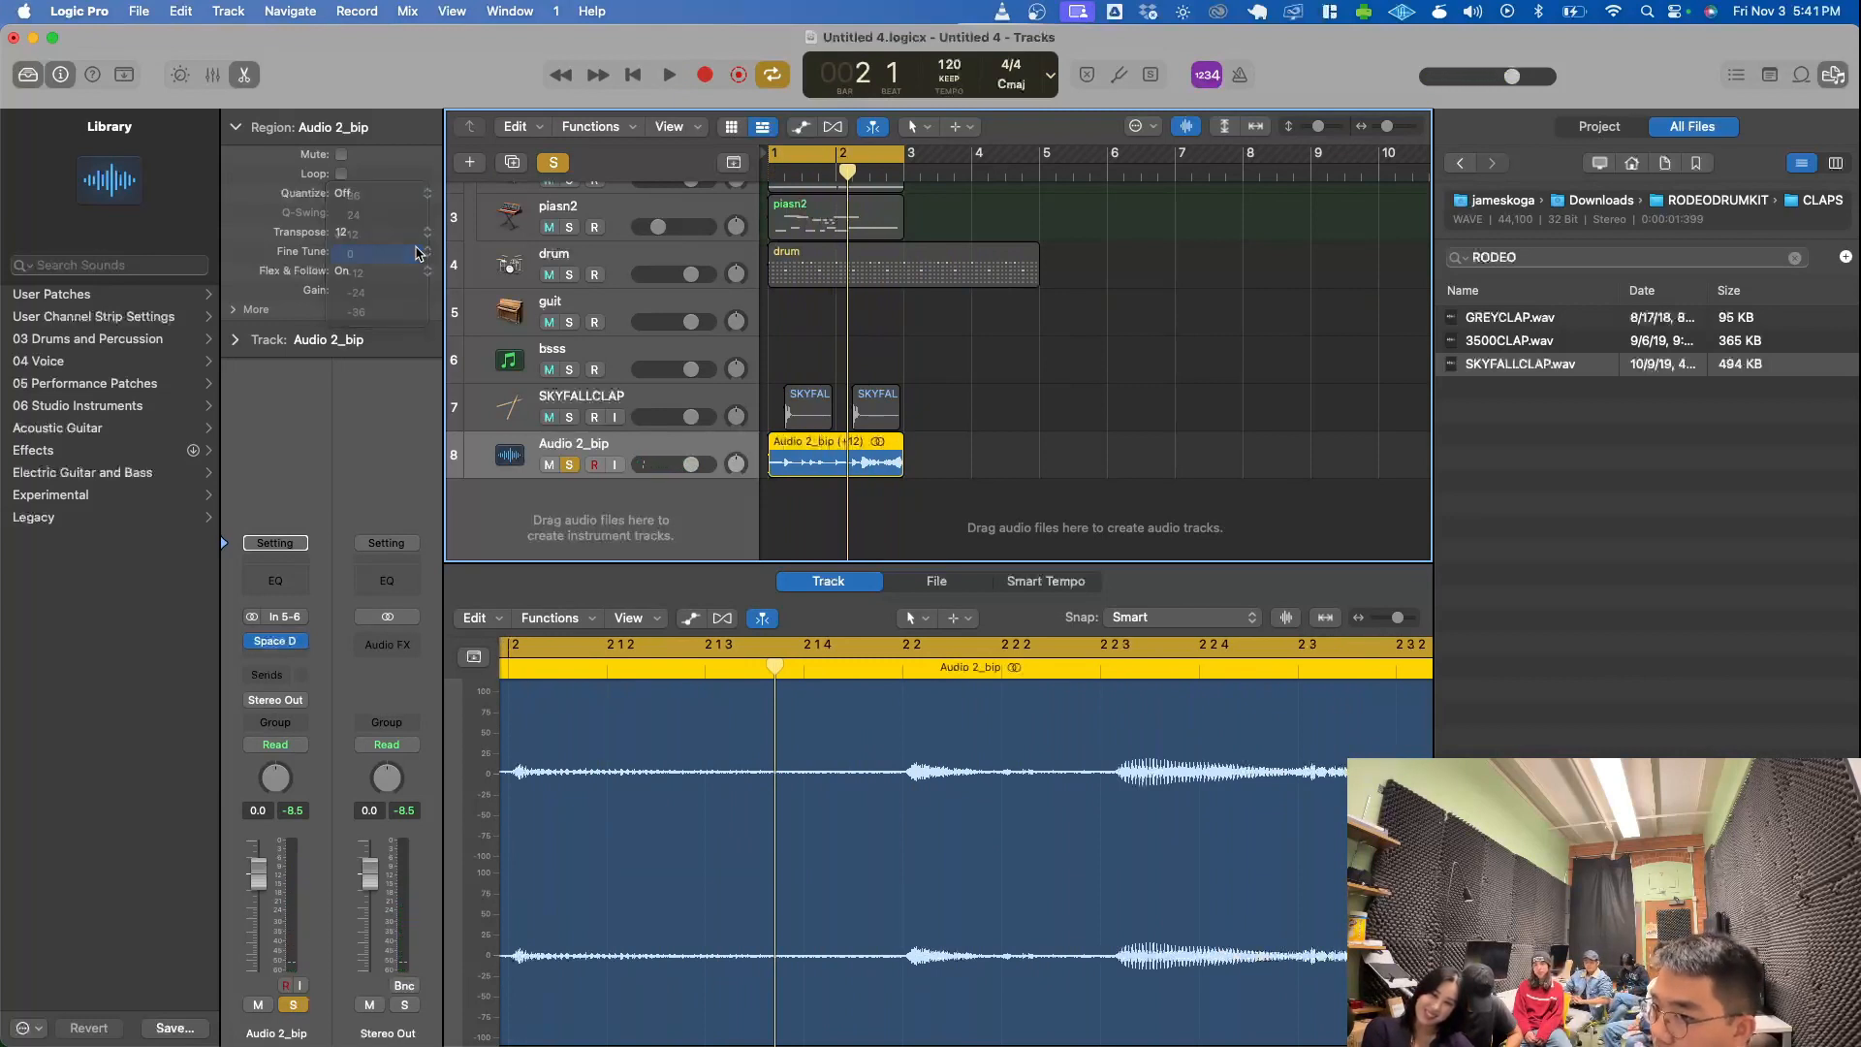
left_click(416, 253)
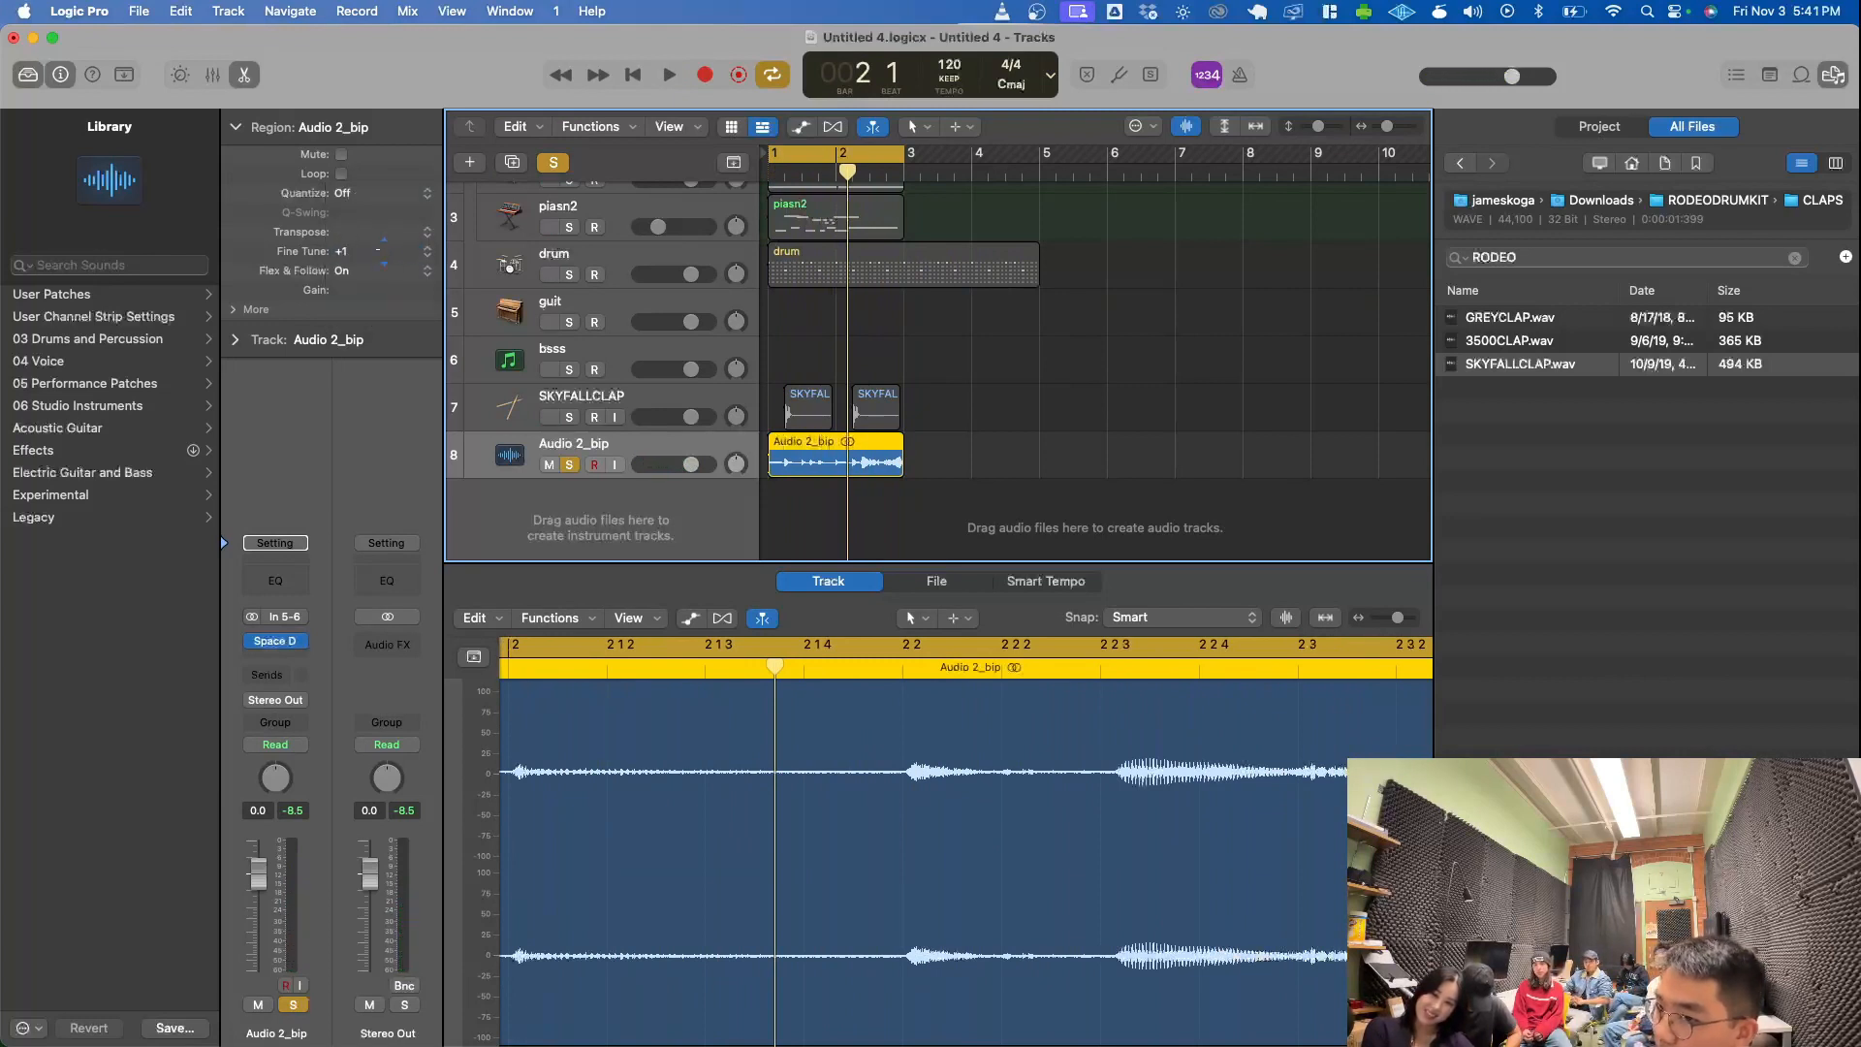
left_click_drag(378, 250, 378, 258)
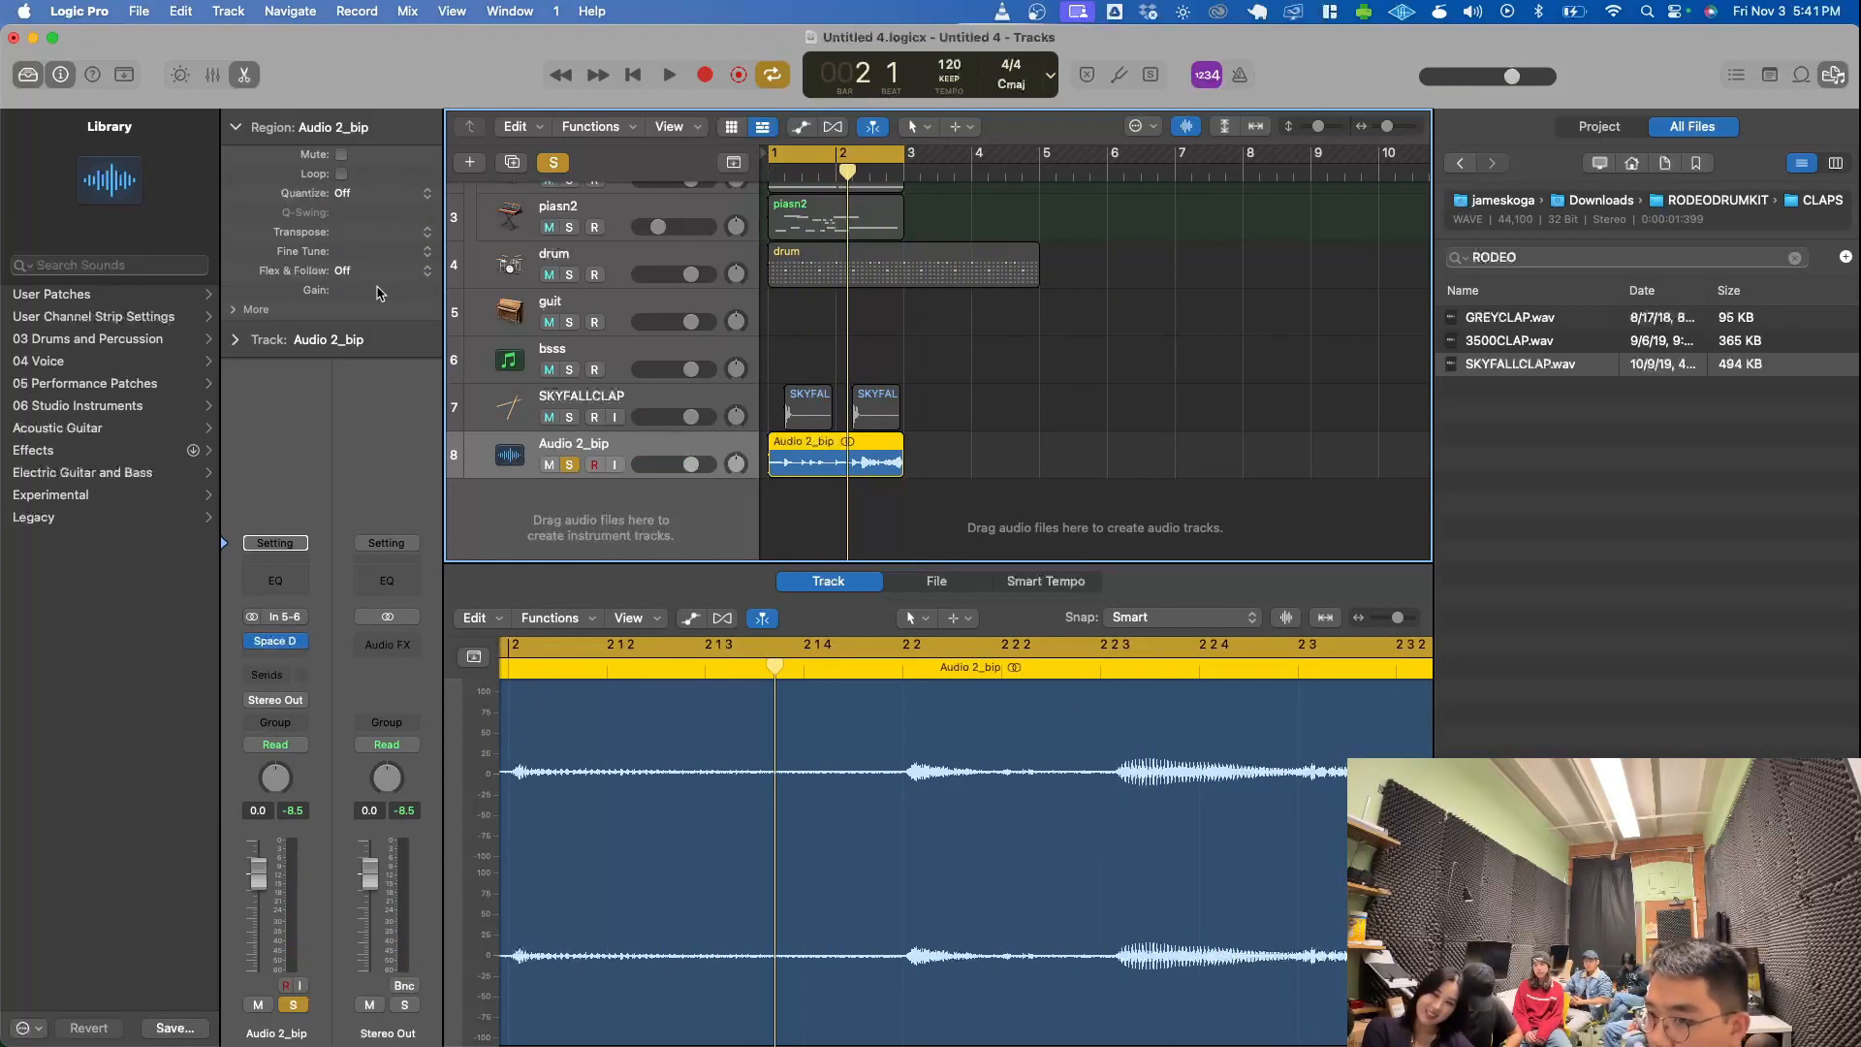
mouse_move(378, 293)
left_mouse_down()
mouse_move(378, 275)
mouse_move(384, 297)
left_mouse_up()
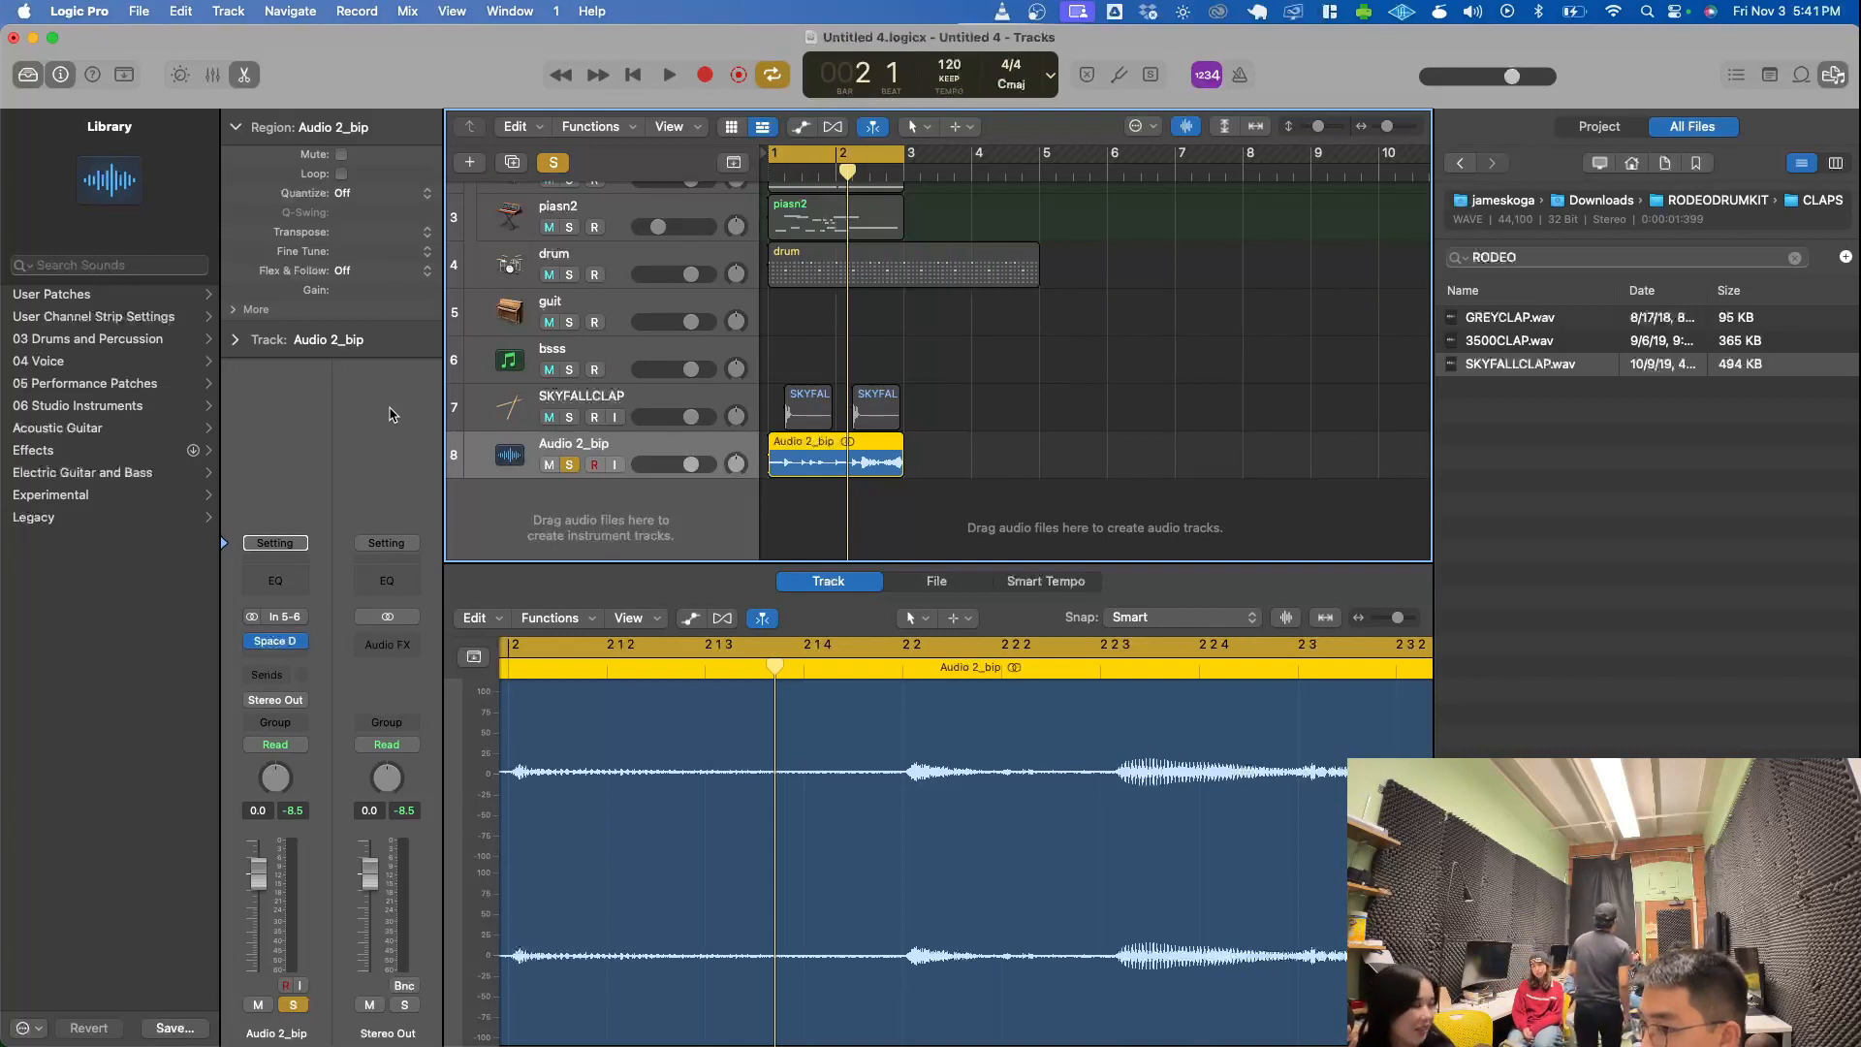
- Clear the solo, play the full mix in the cycle range, lower Audio 2_bip's volume to -3.9 dB, and stop playback
left_click(550, 165)
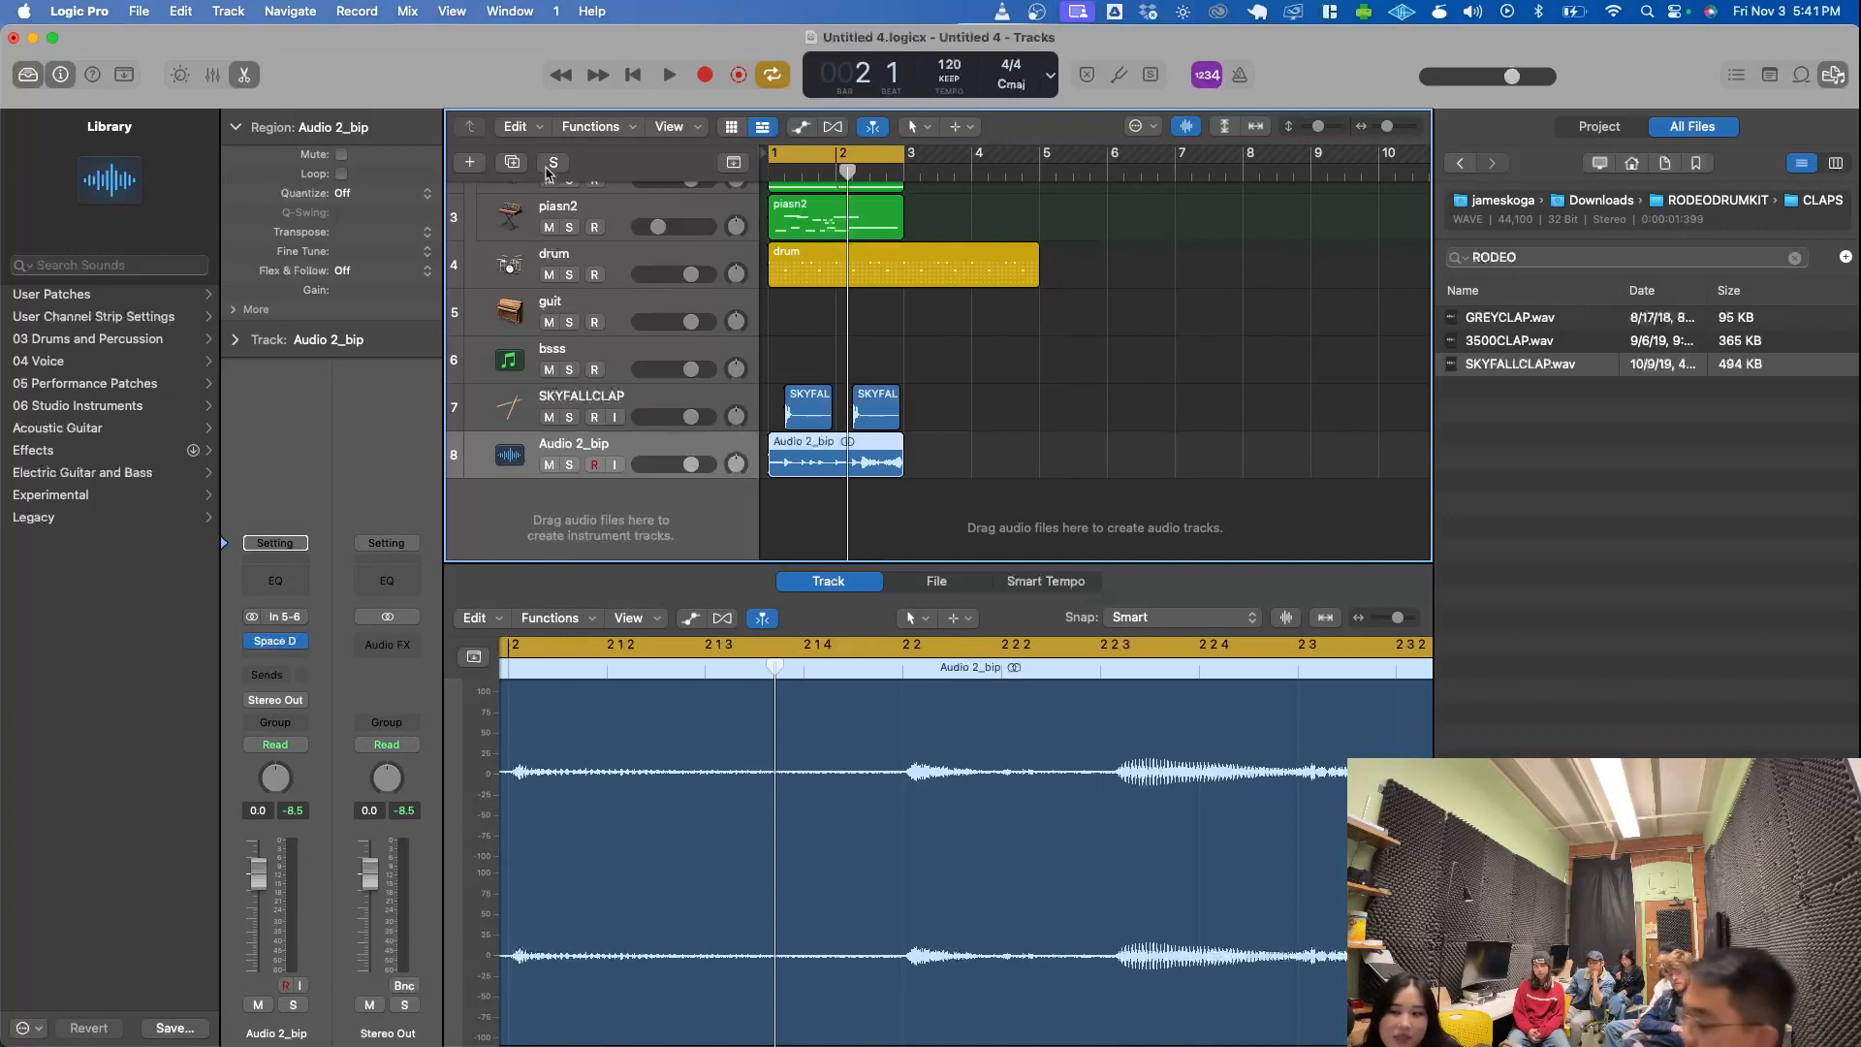
left_click(834, 154)
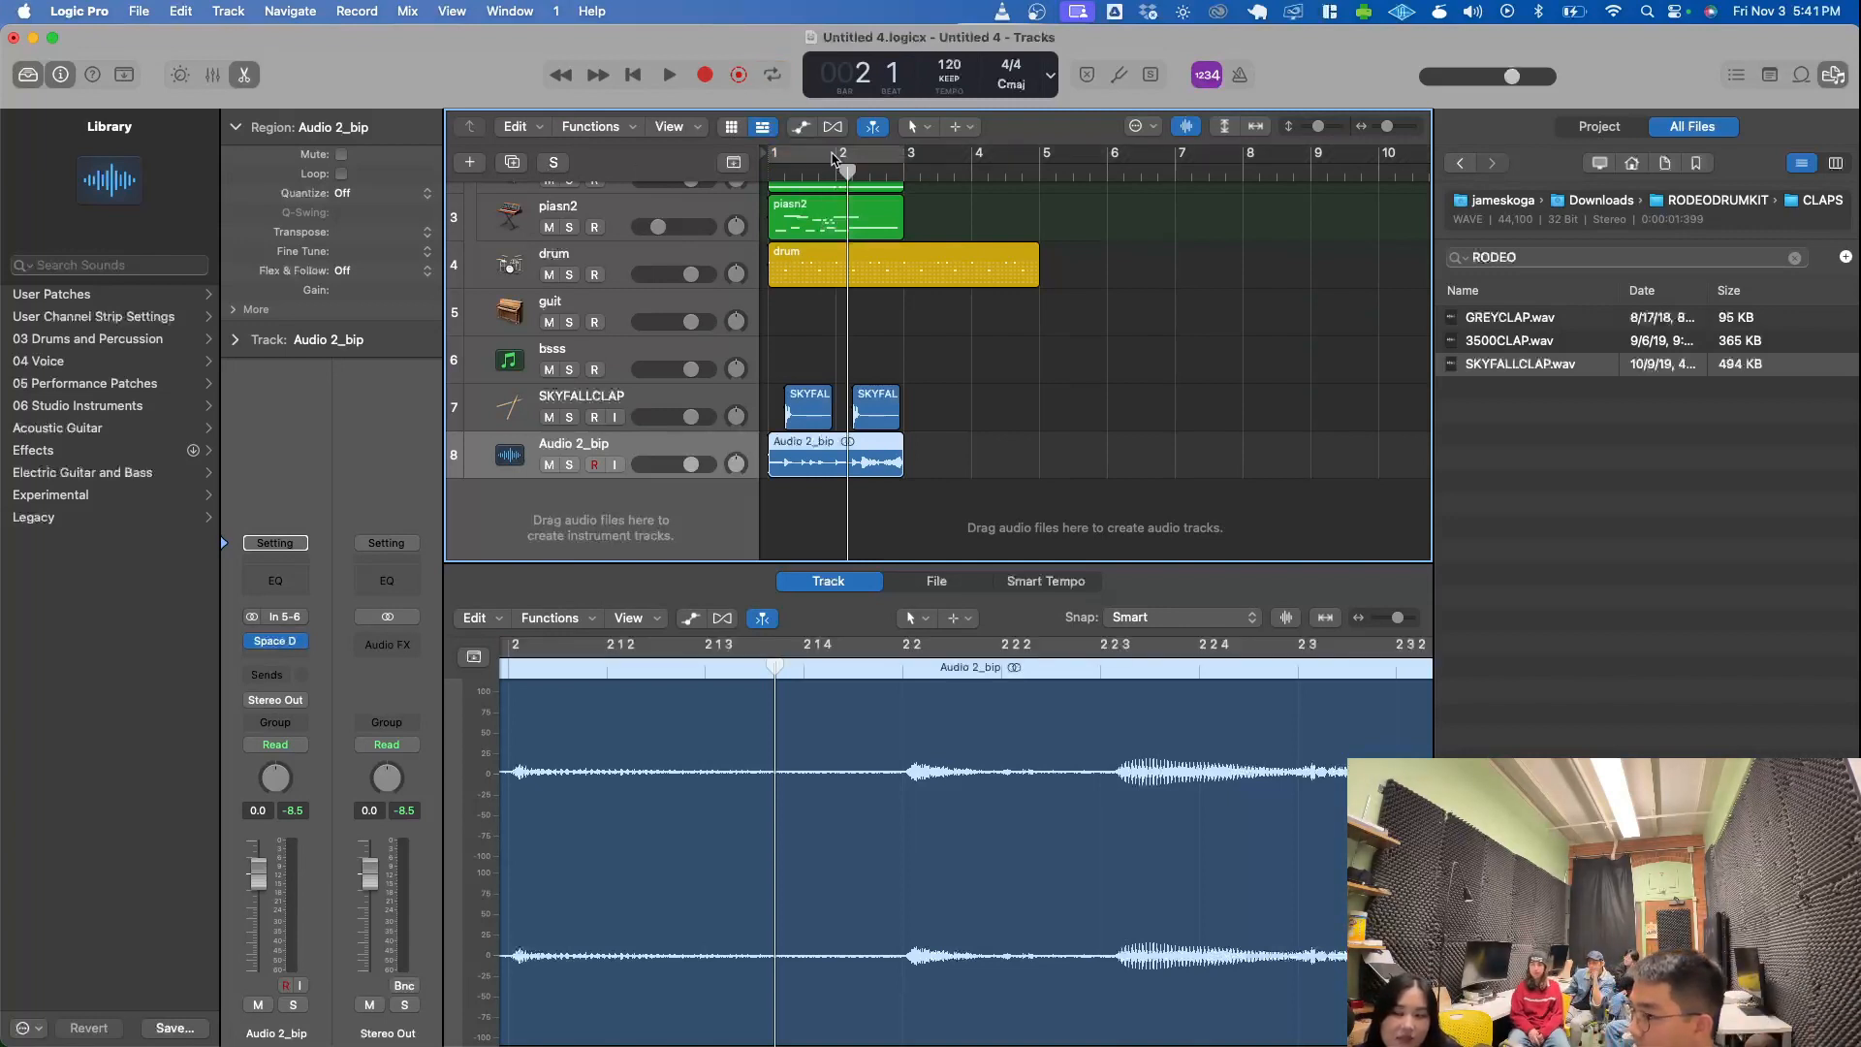
scroll(834, 158, "up", 3)
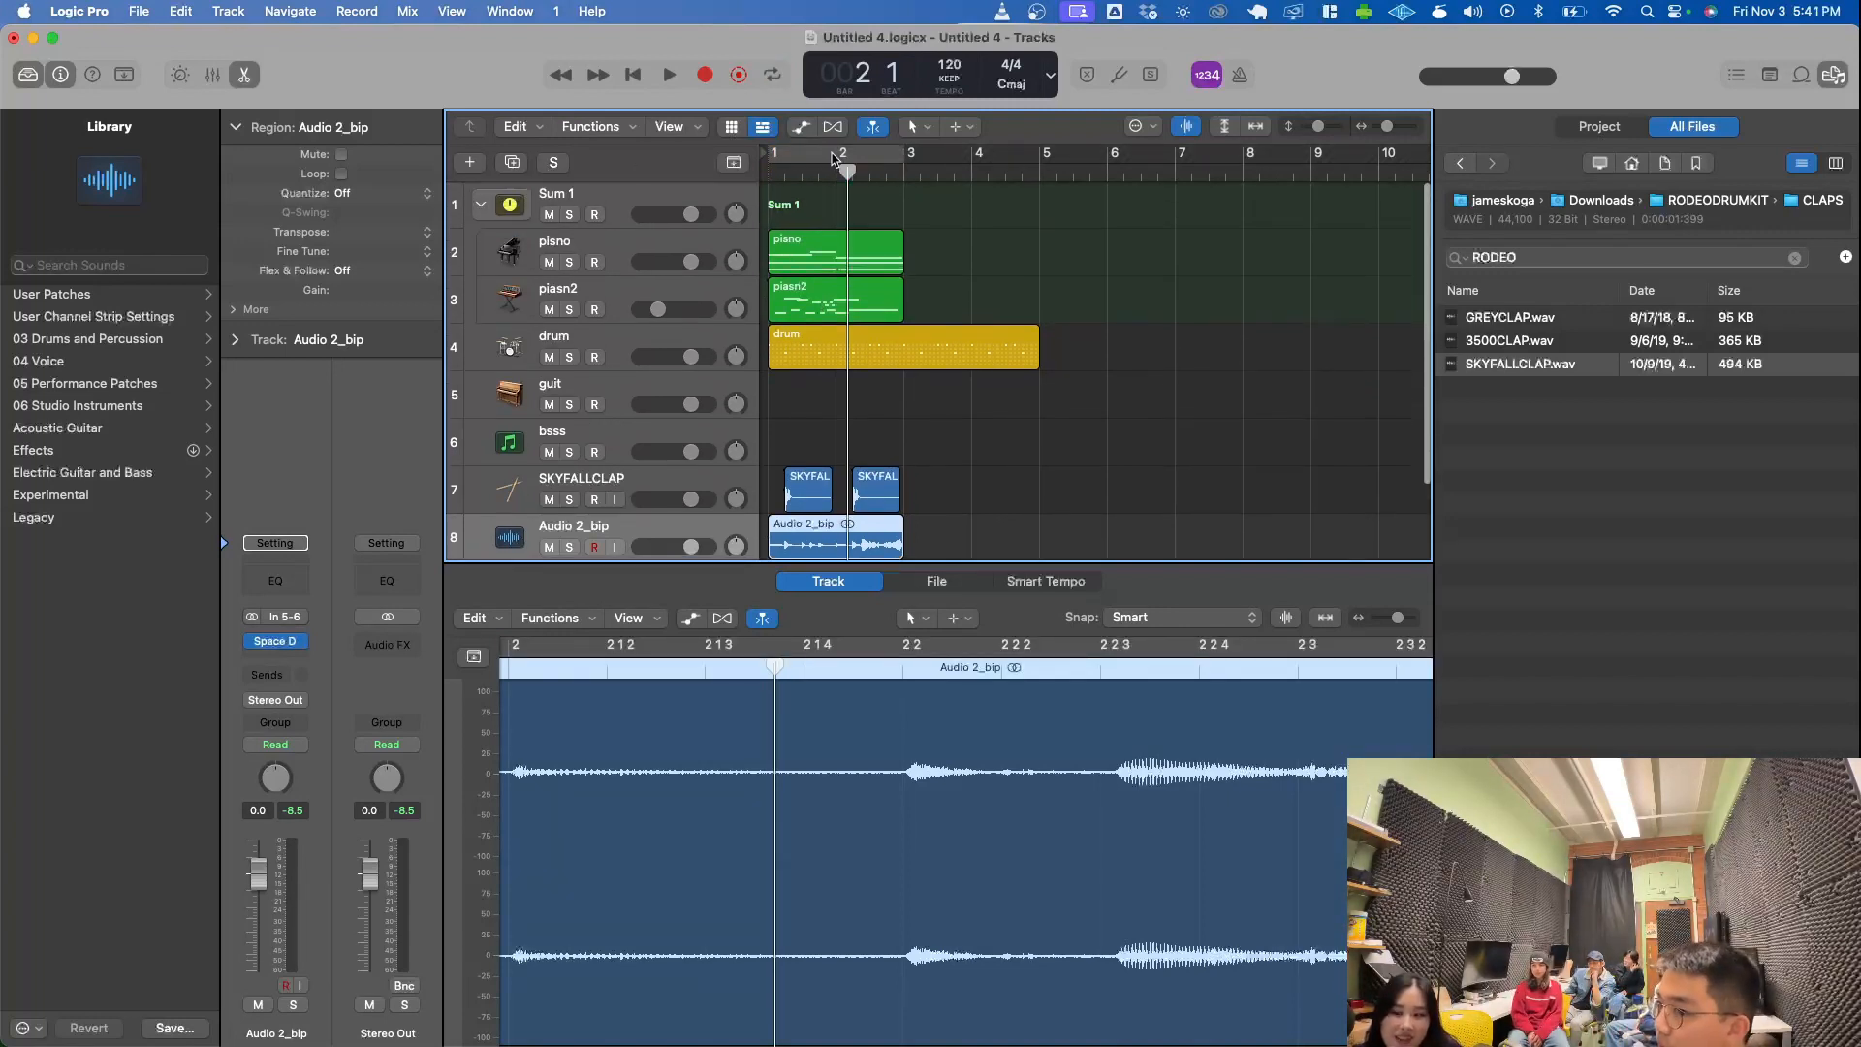
left_click(816, 158)
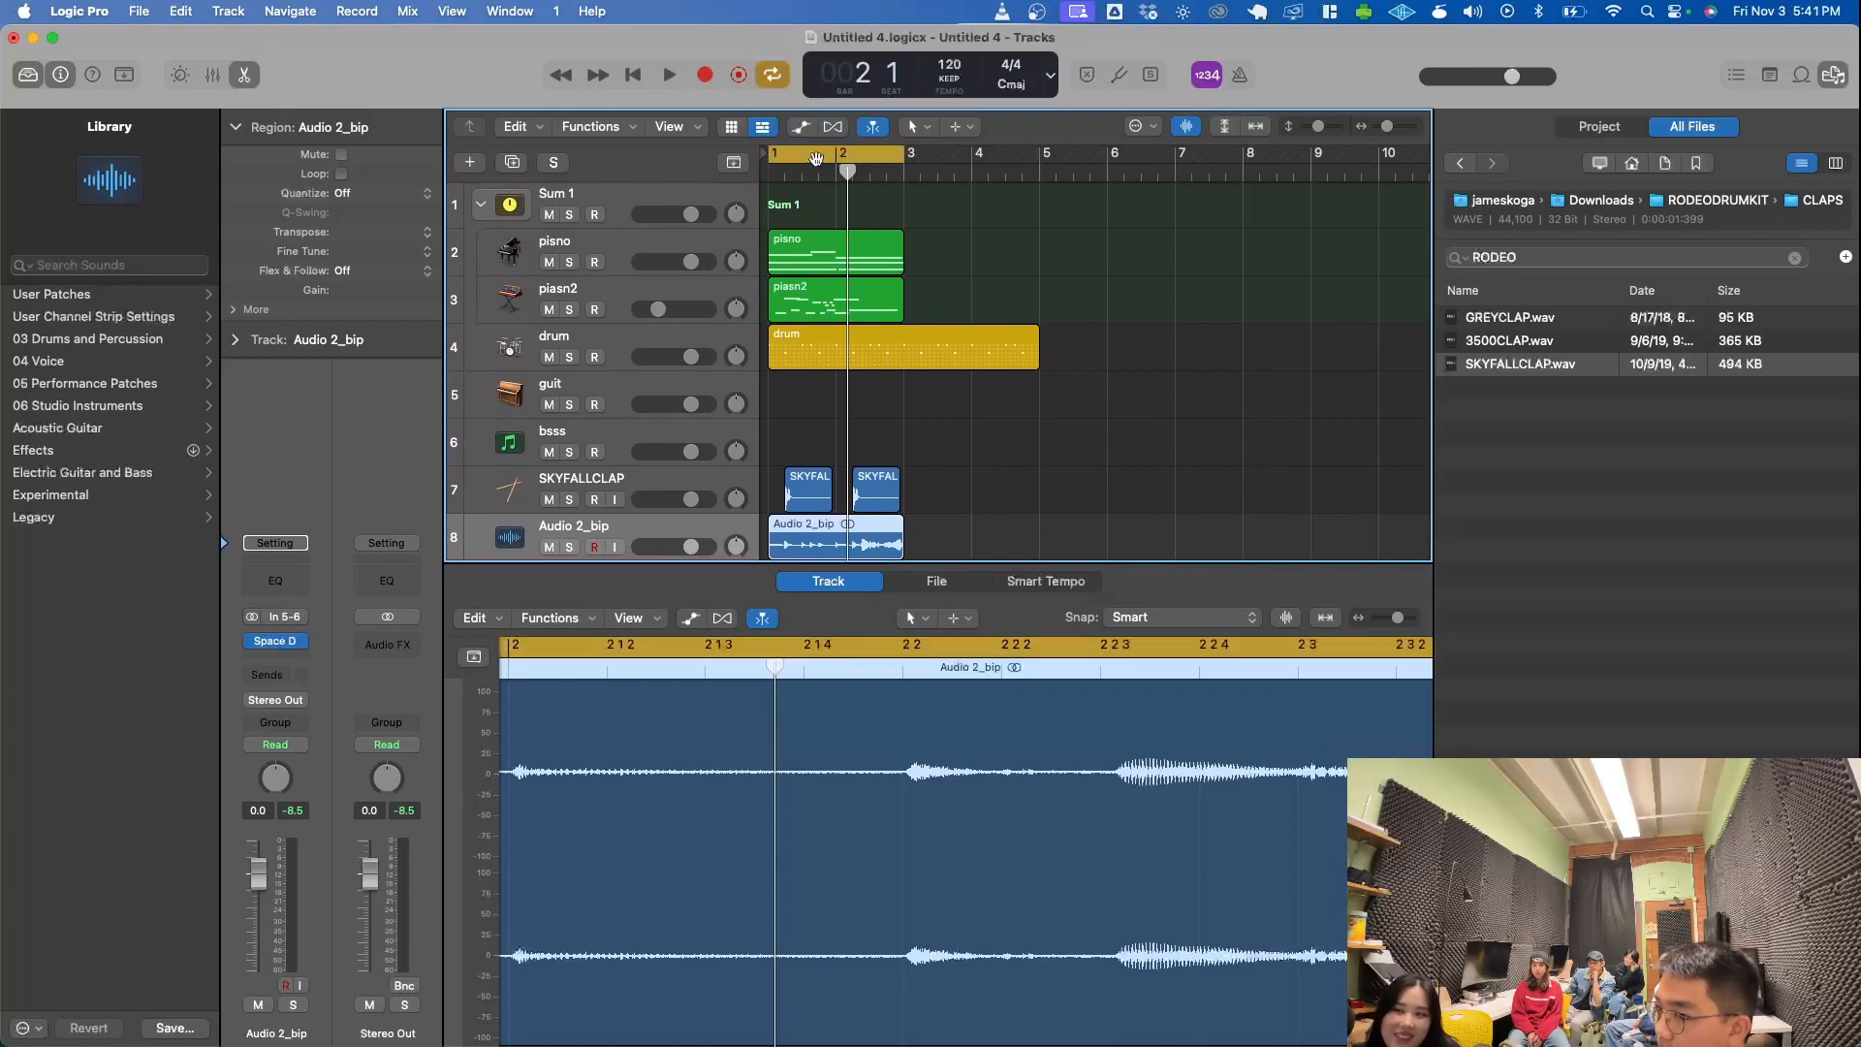
key("space")
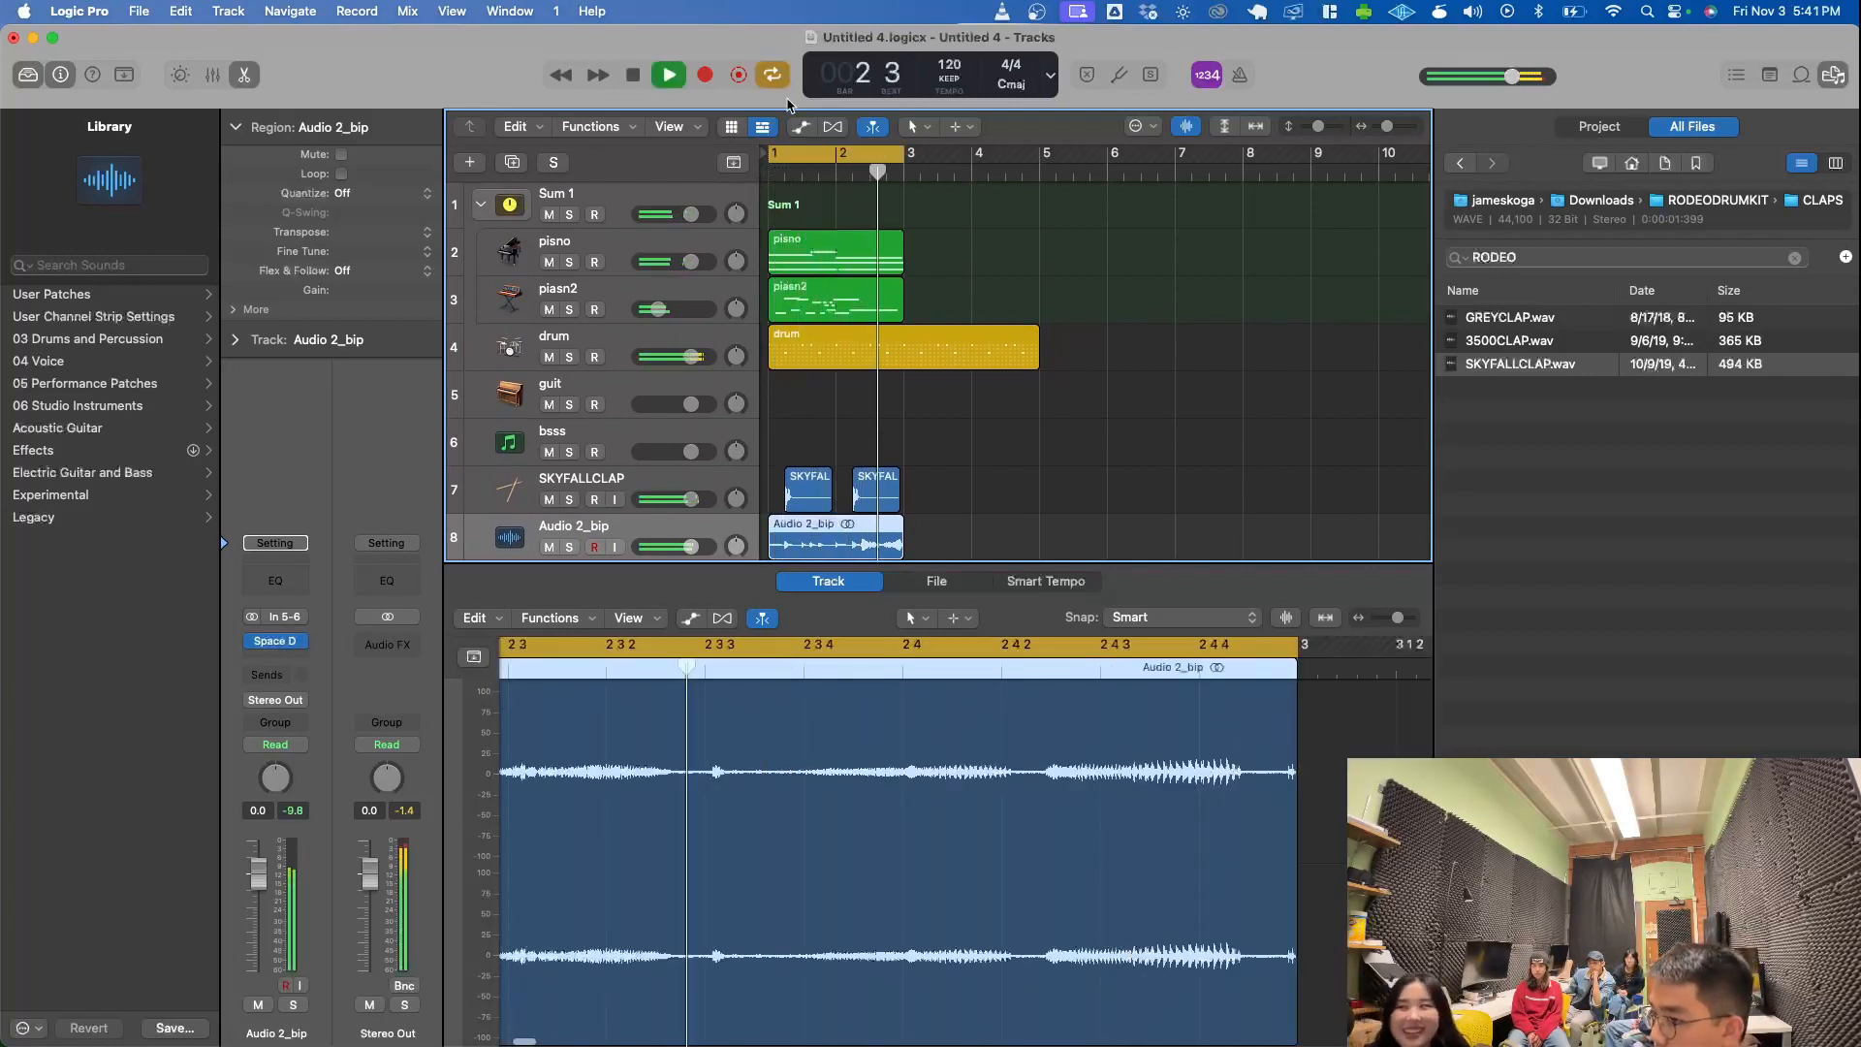
left_click_drag(691, 547, 679, 546)
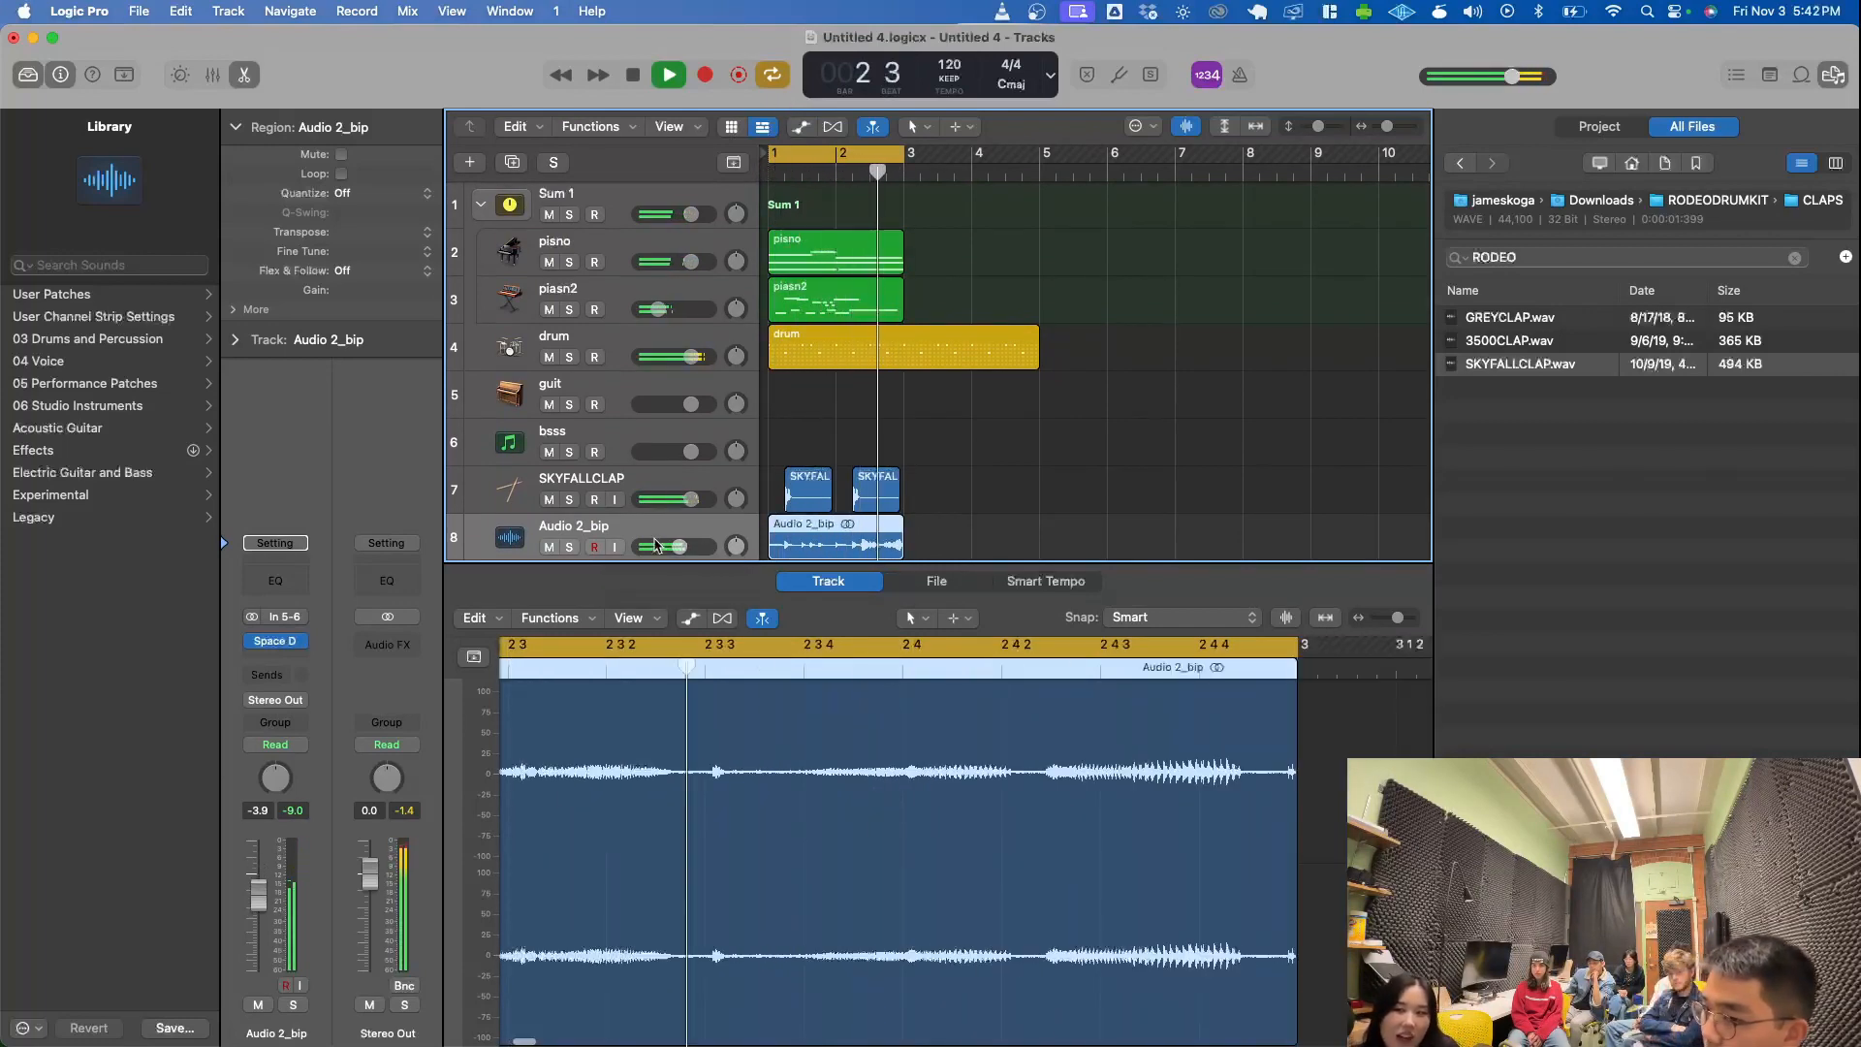
key("space")
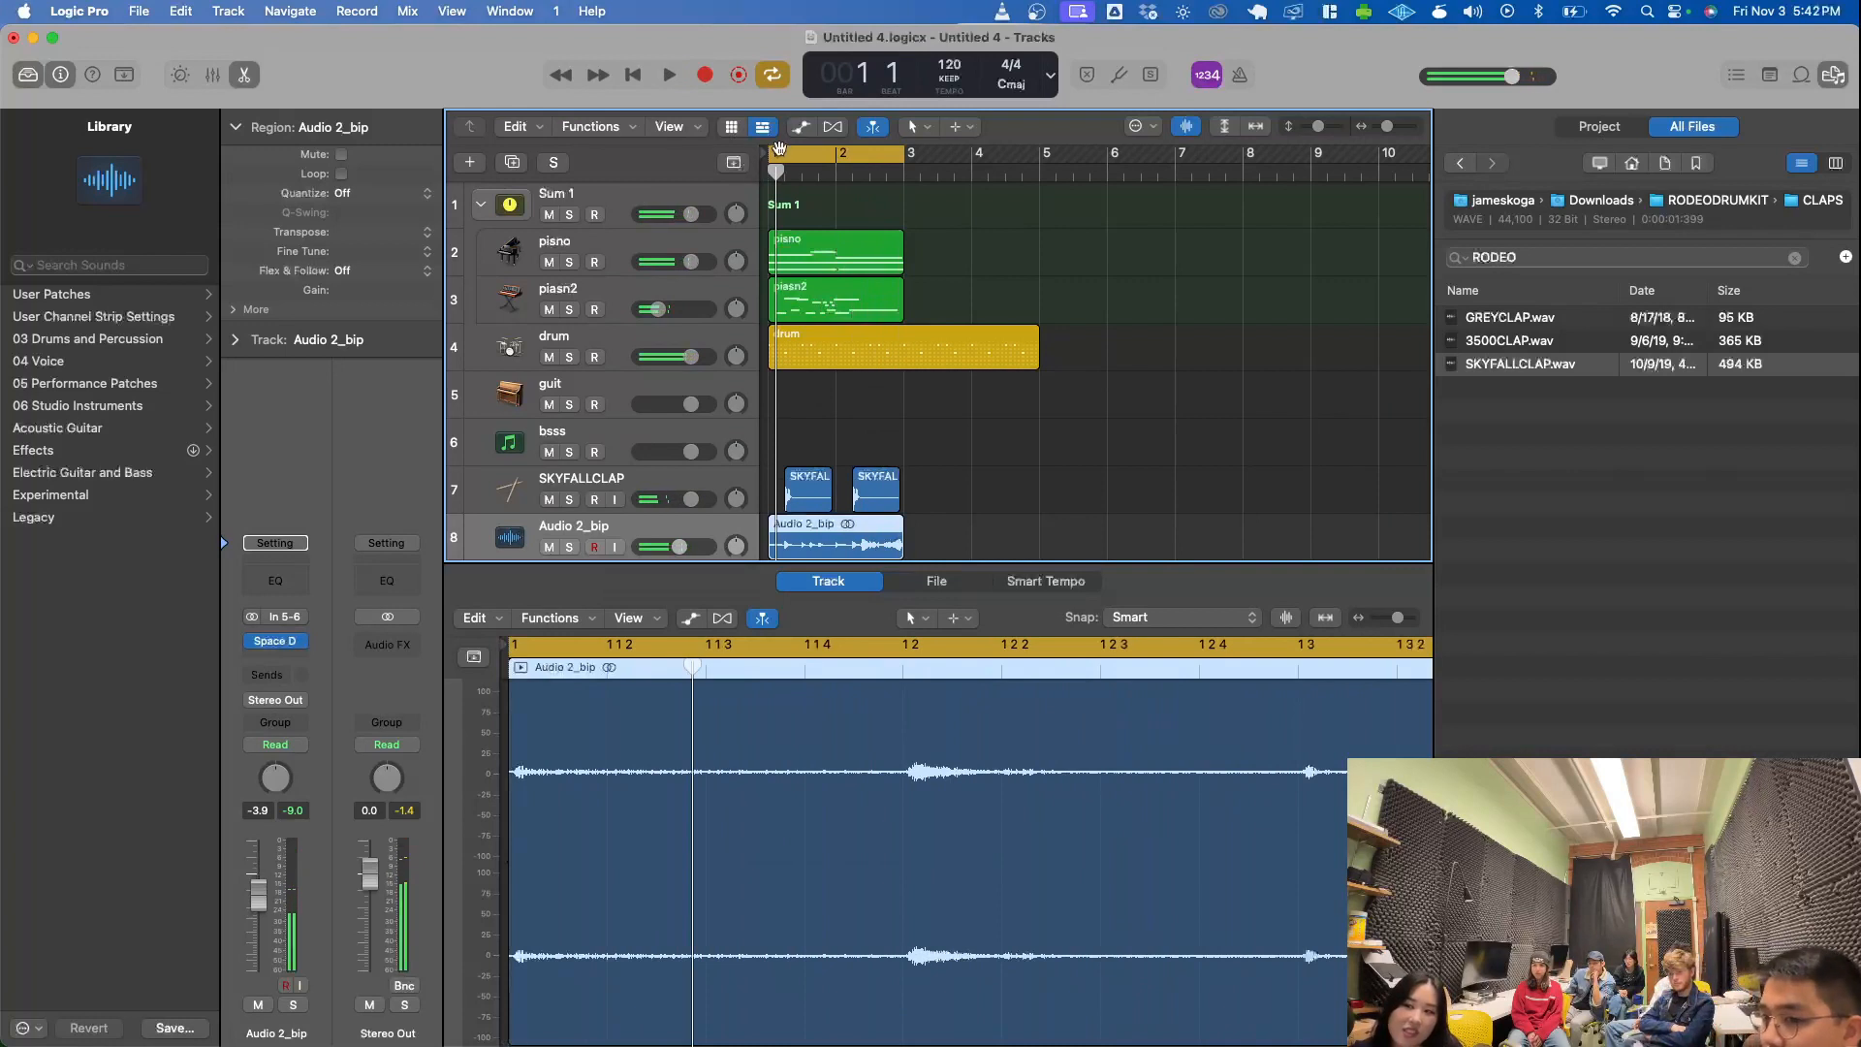
- Turn cycle mode off, loop the pisno region up to bar 7, and place the playhead near bar 3
left_click(785, 157)
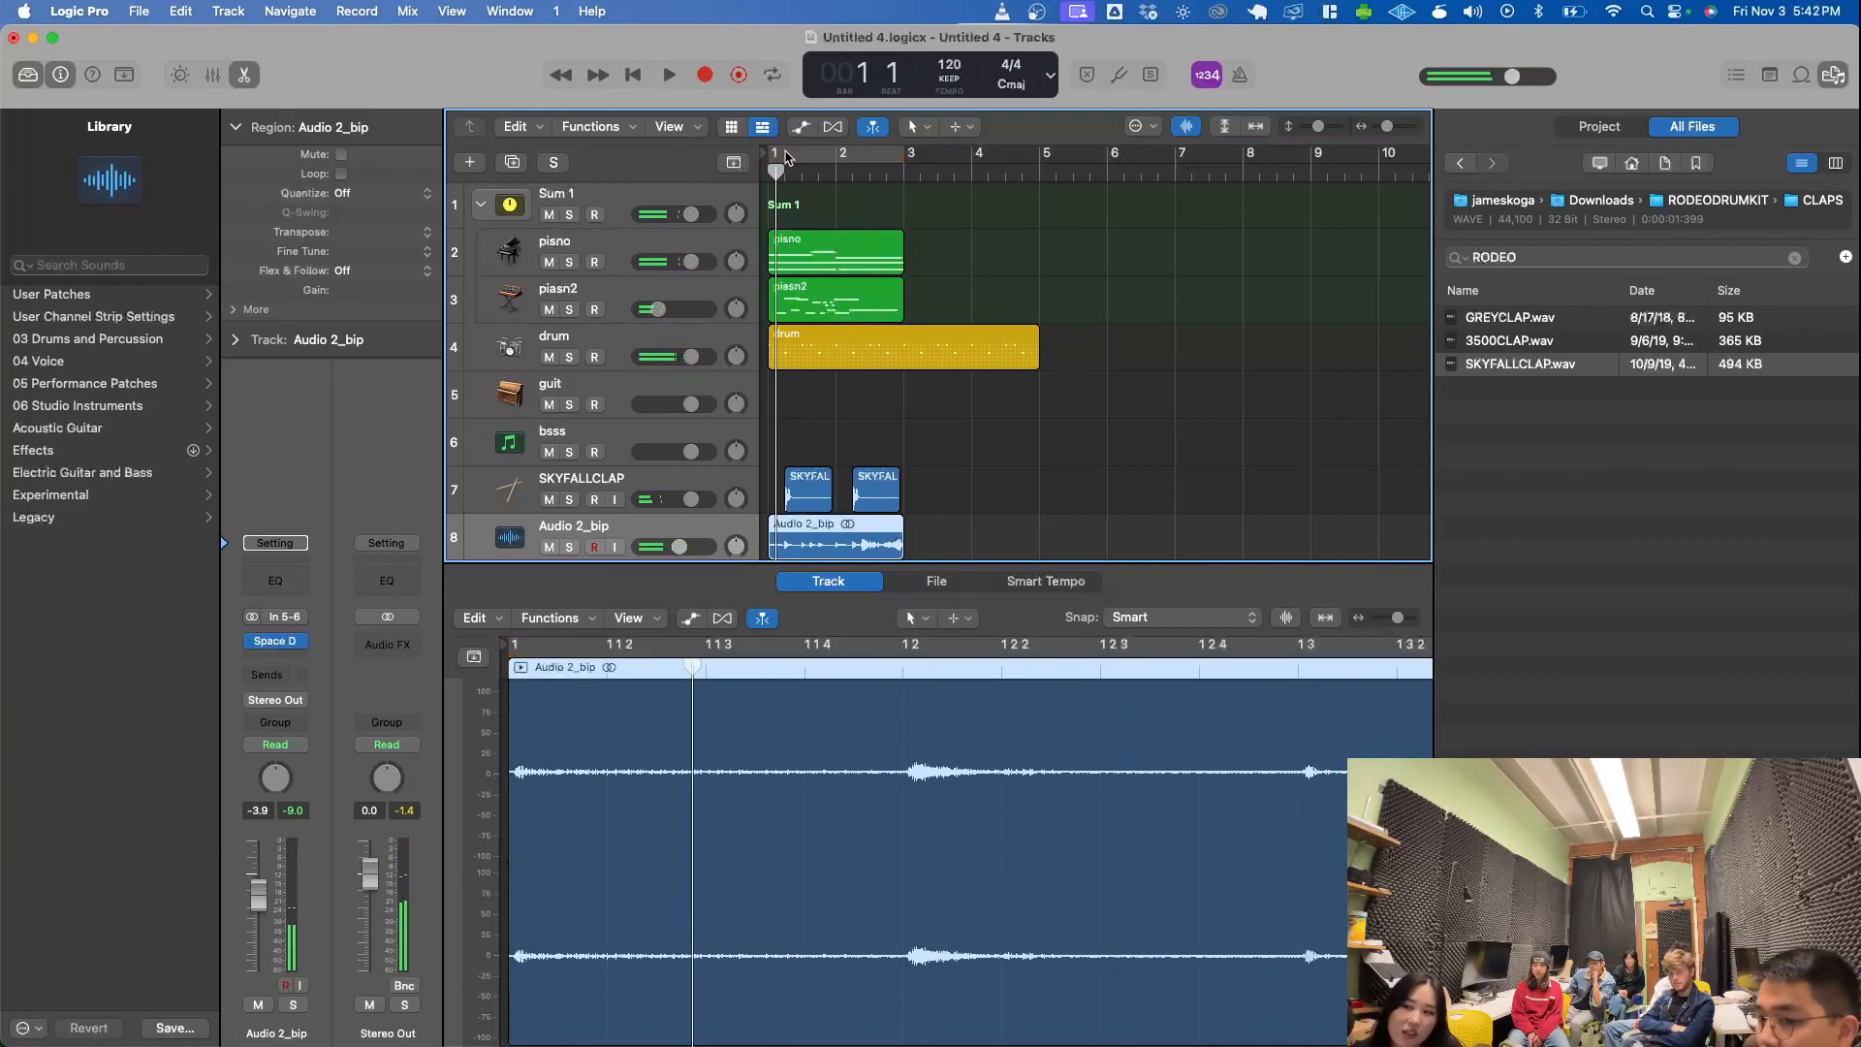
left_click(910, 250)
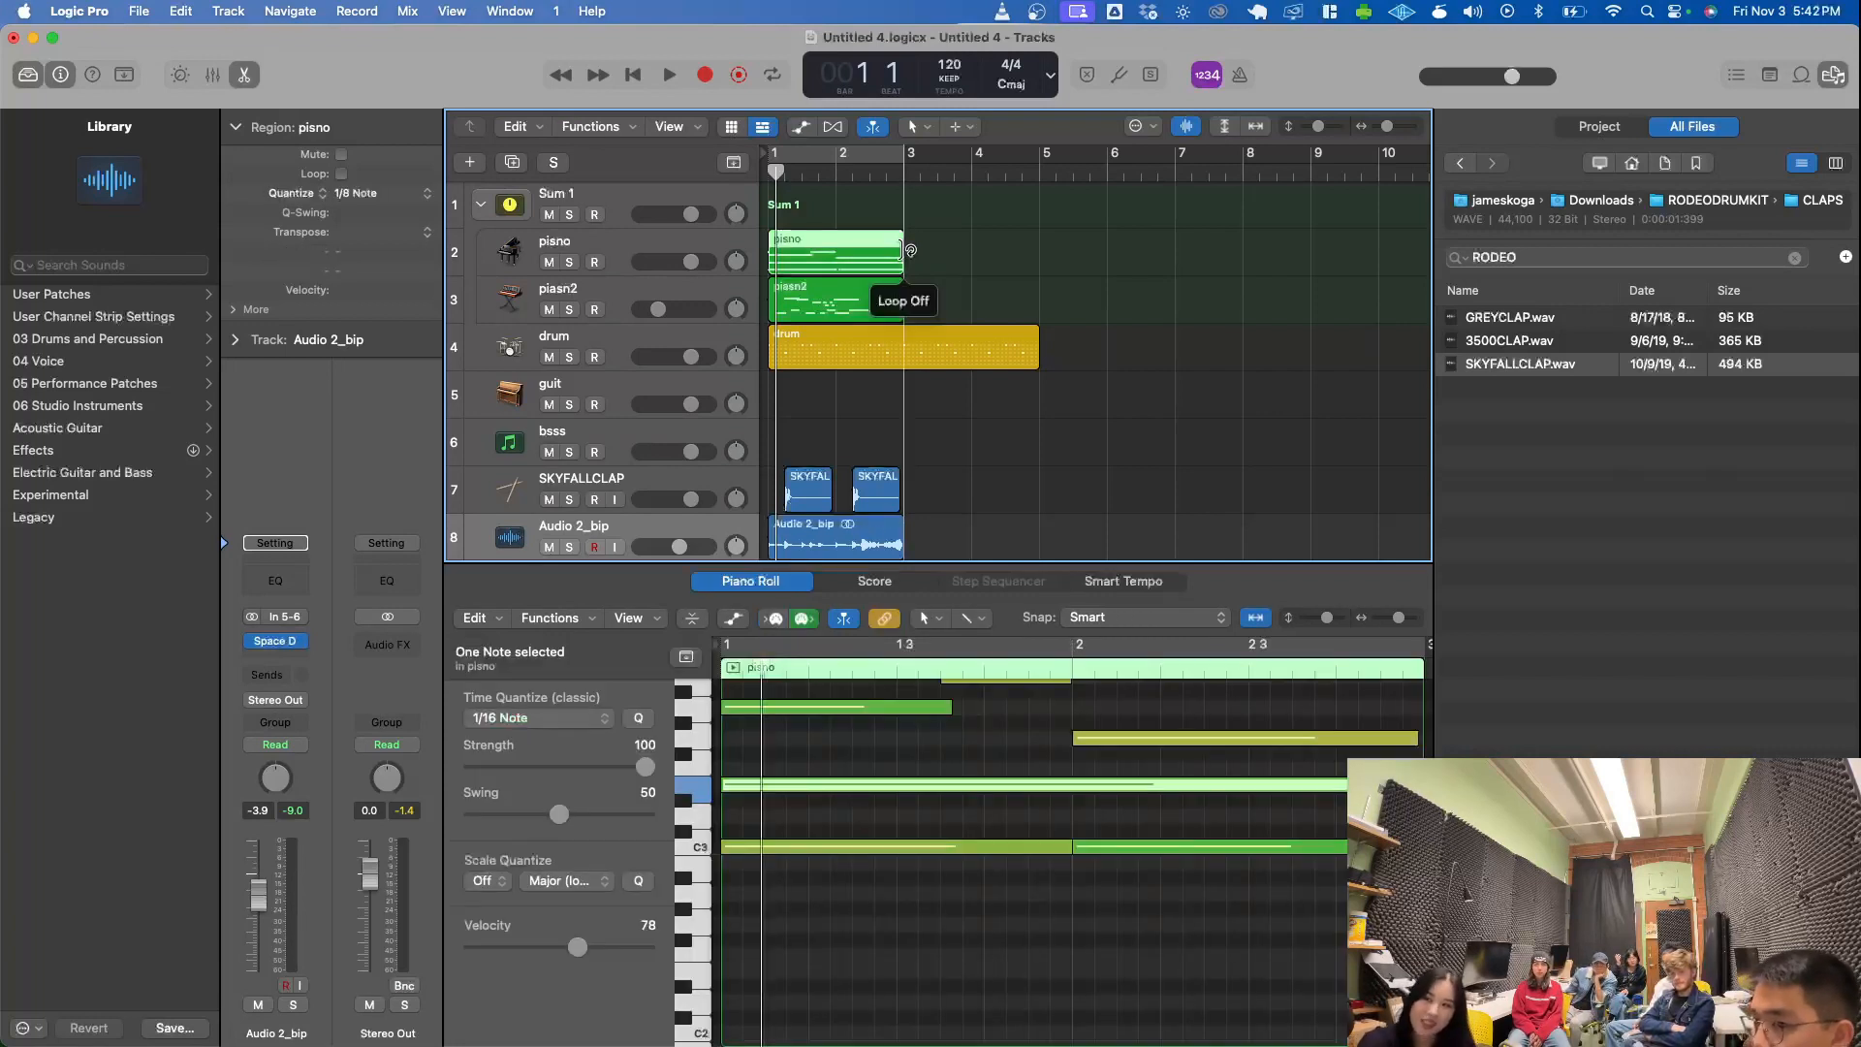
left_click_drag(910, 250, 1175, 262)
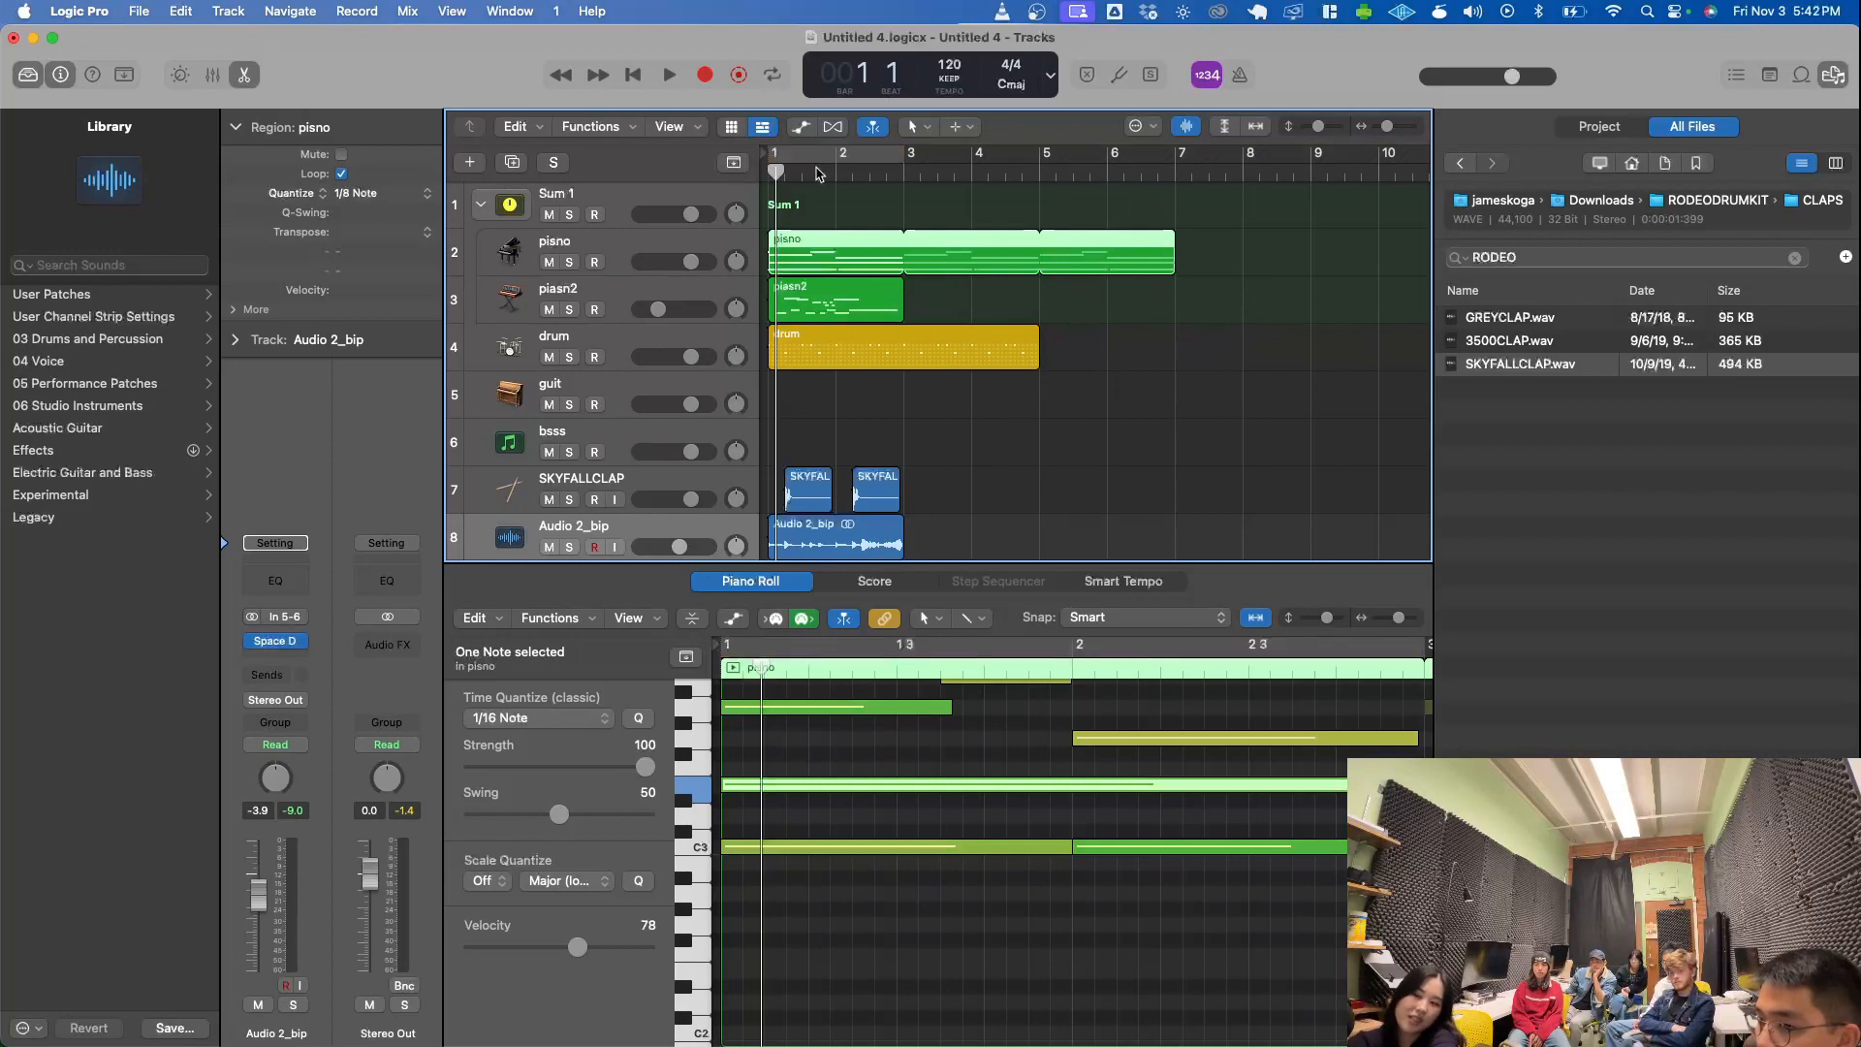
left_click(903, 173)
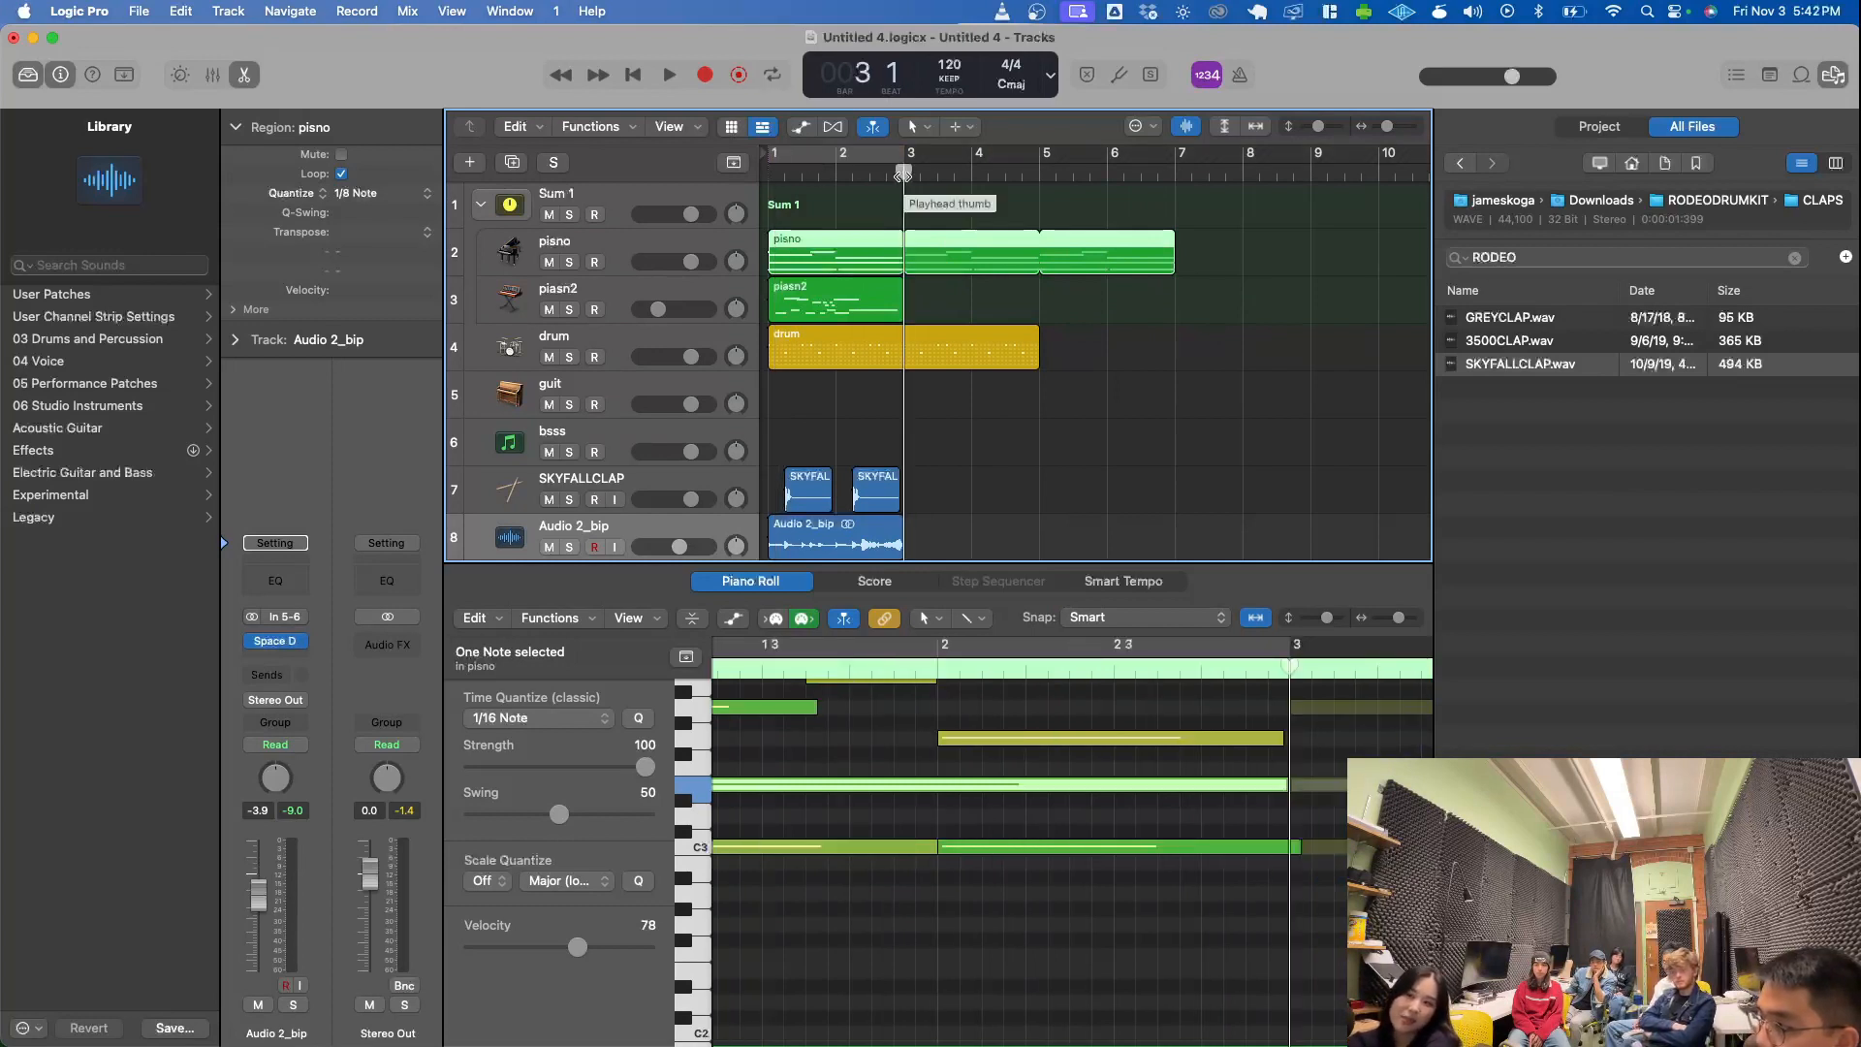
mouse_move(904, 172)
left_mouse_down()
mouse_move(1097, 172)
mouse_move(920, 175)
left_mouse_up()
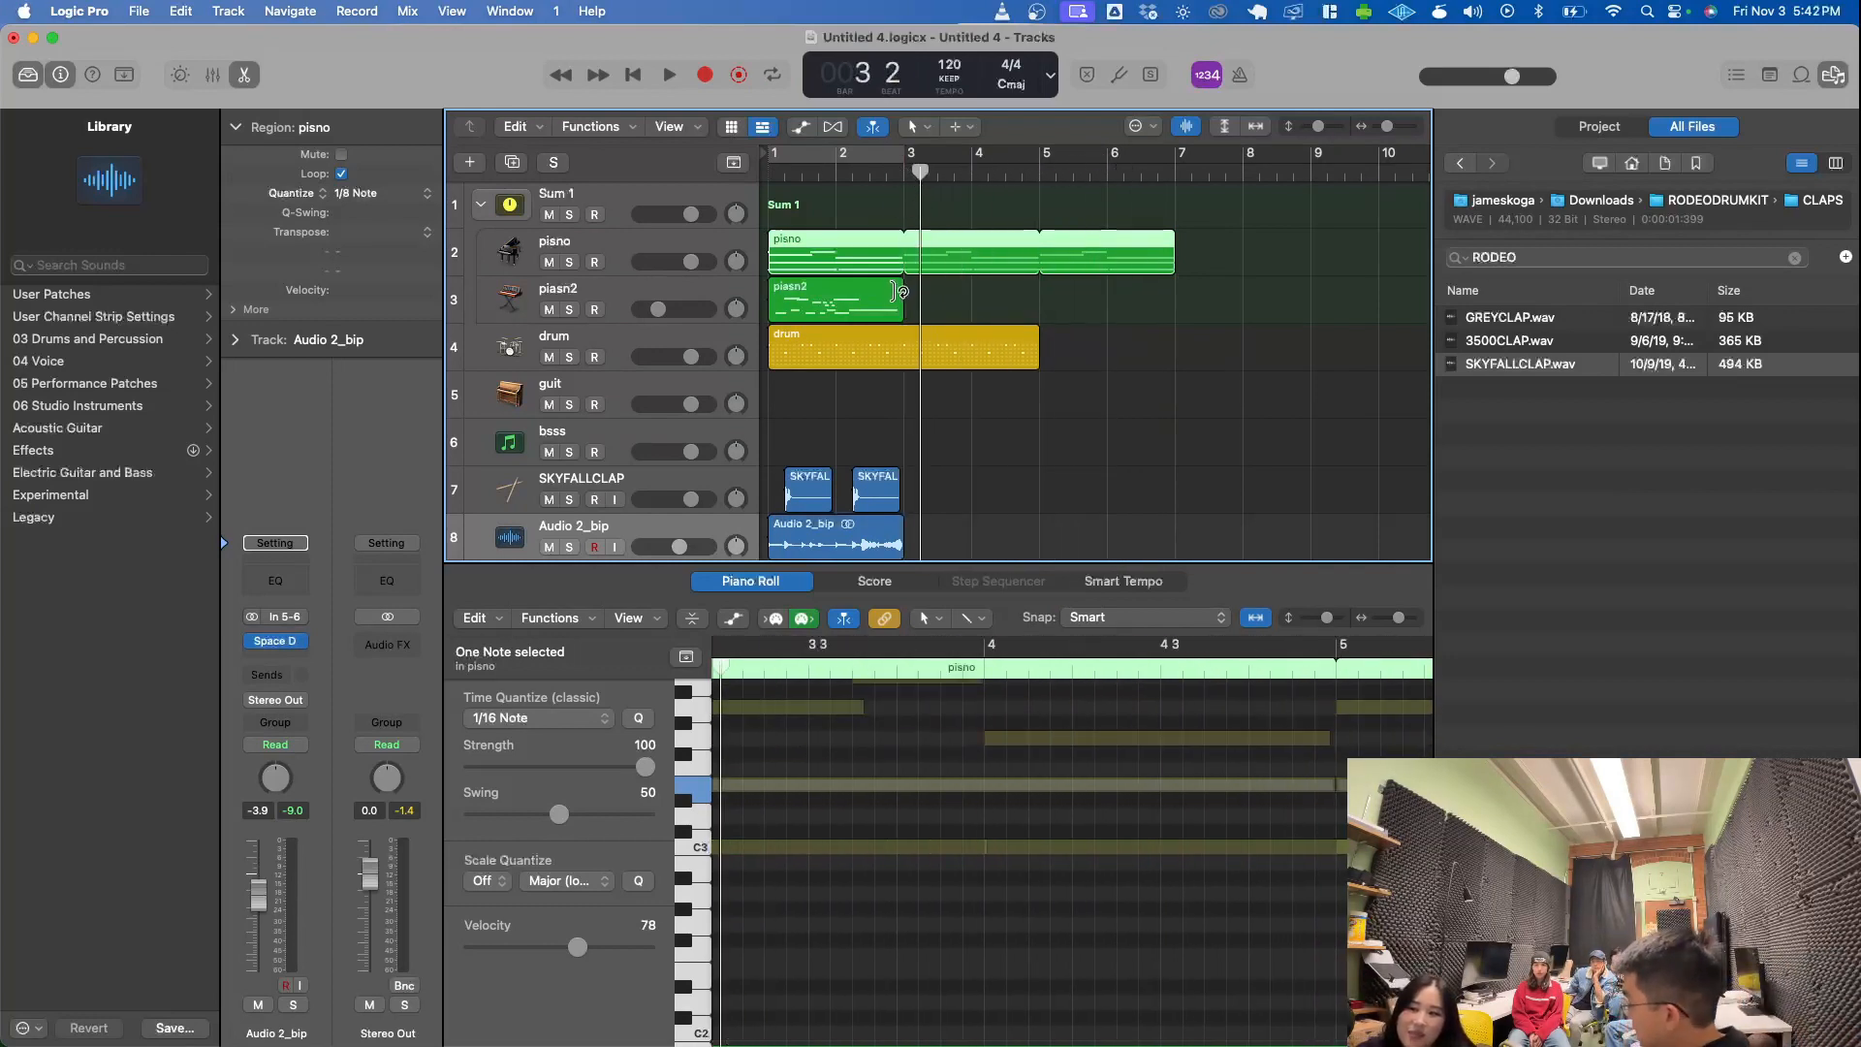
- Loop the piasn2 and drum regions up to bar 7
left_click(896, 291)
left_click_drag(904, 293, 1181, 299)
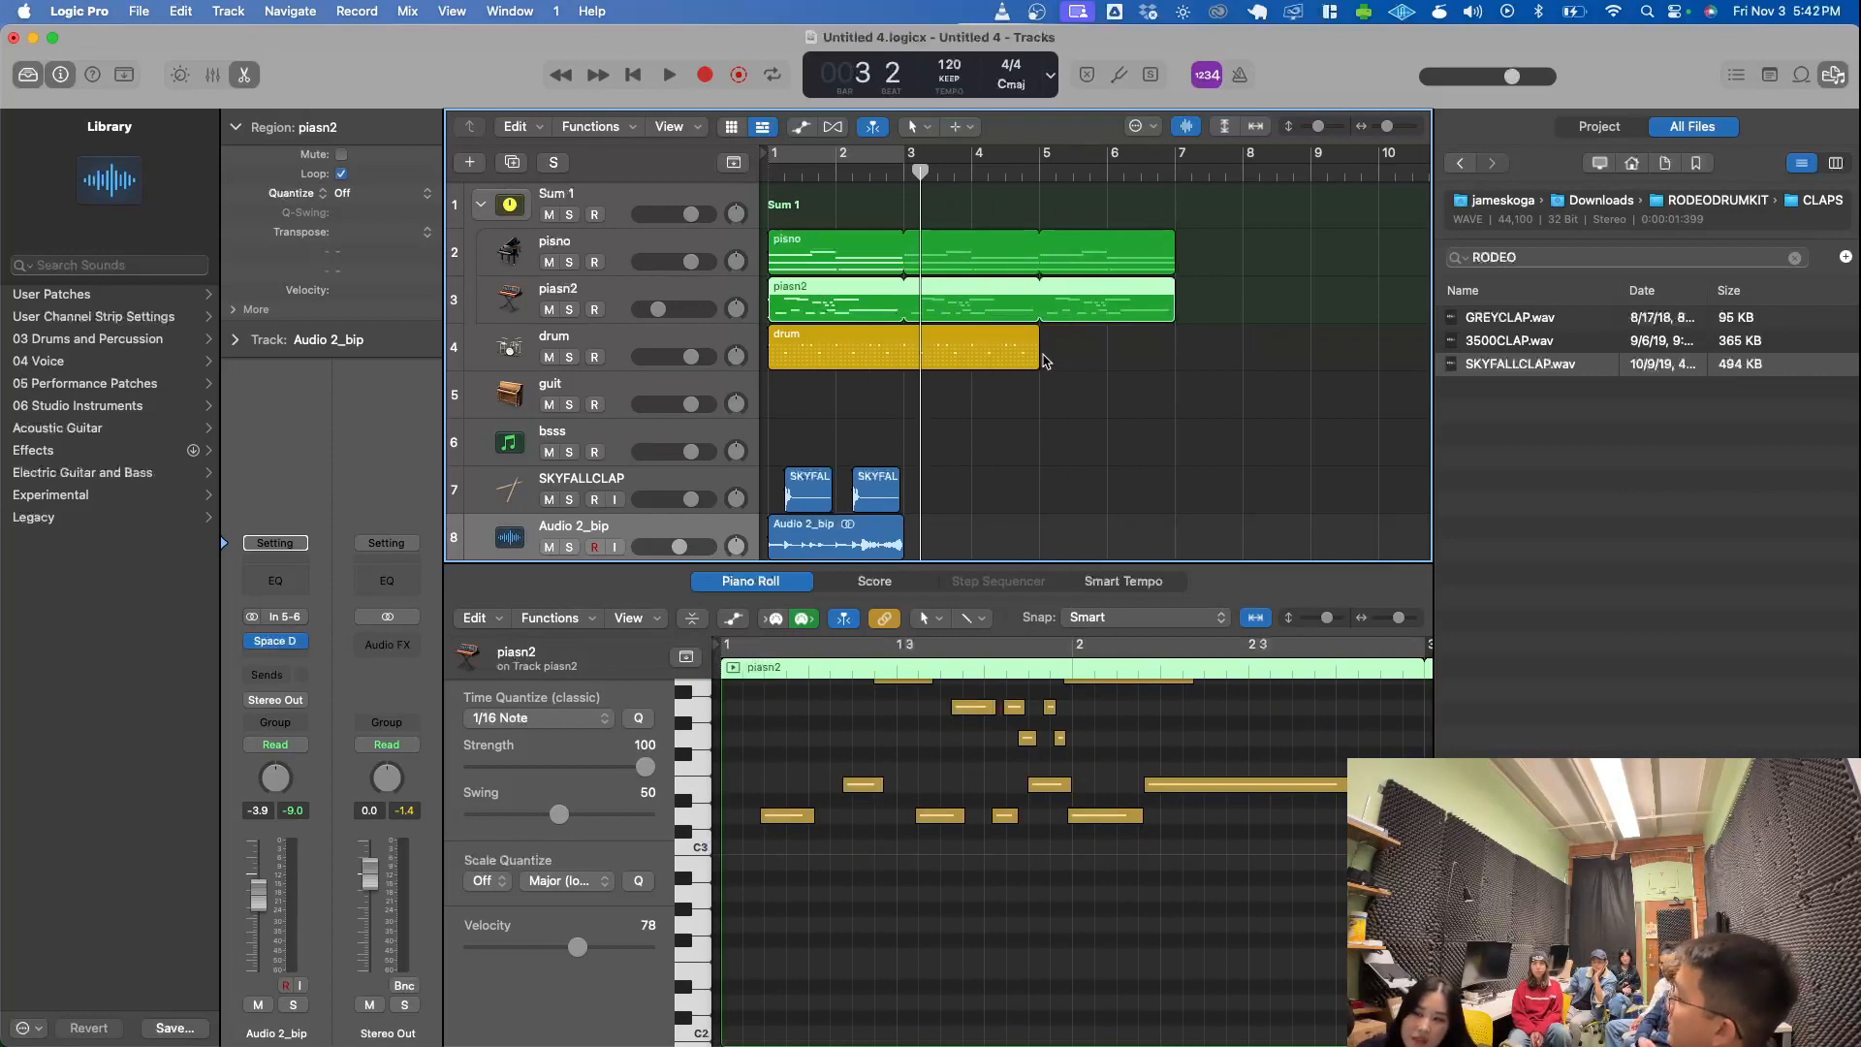
left_click_drag(1037, 338, 1177, 361)
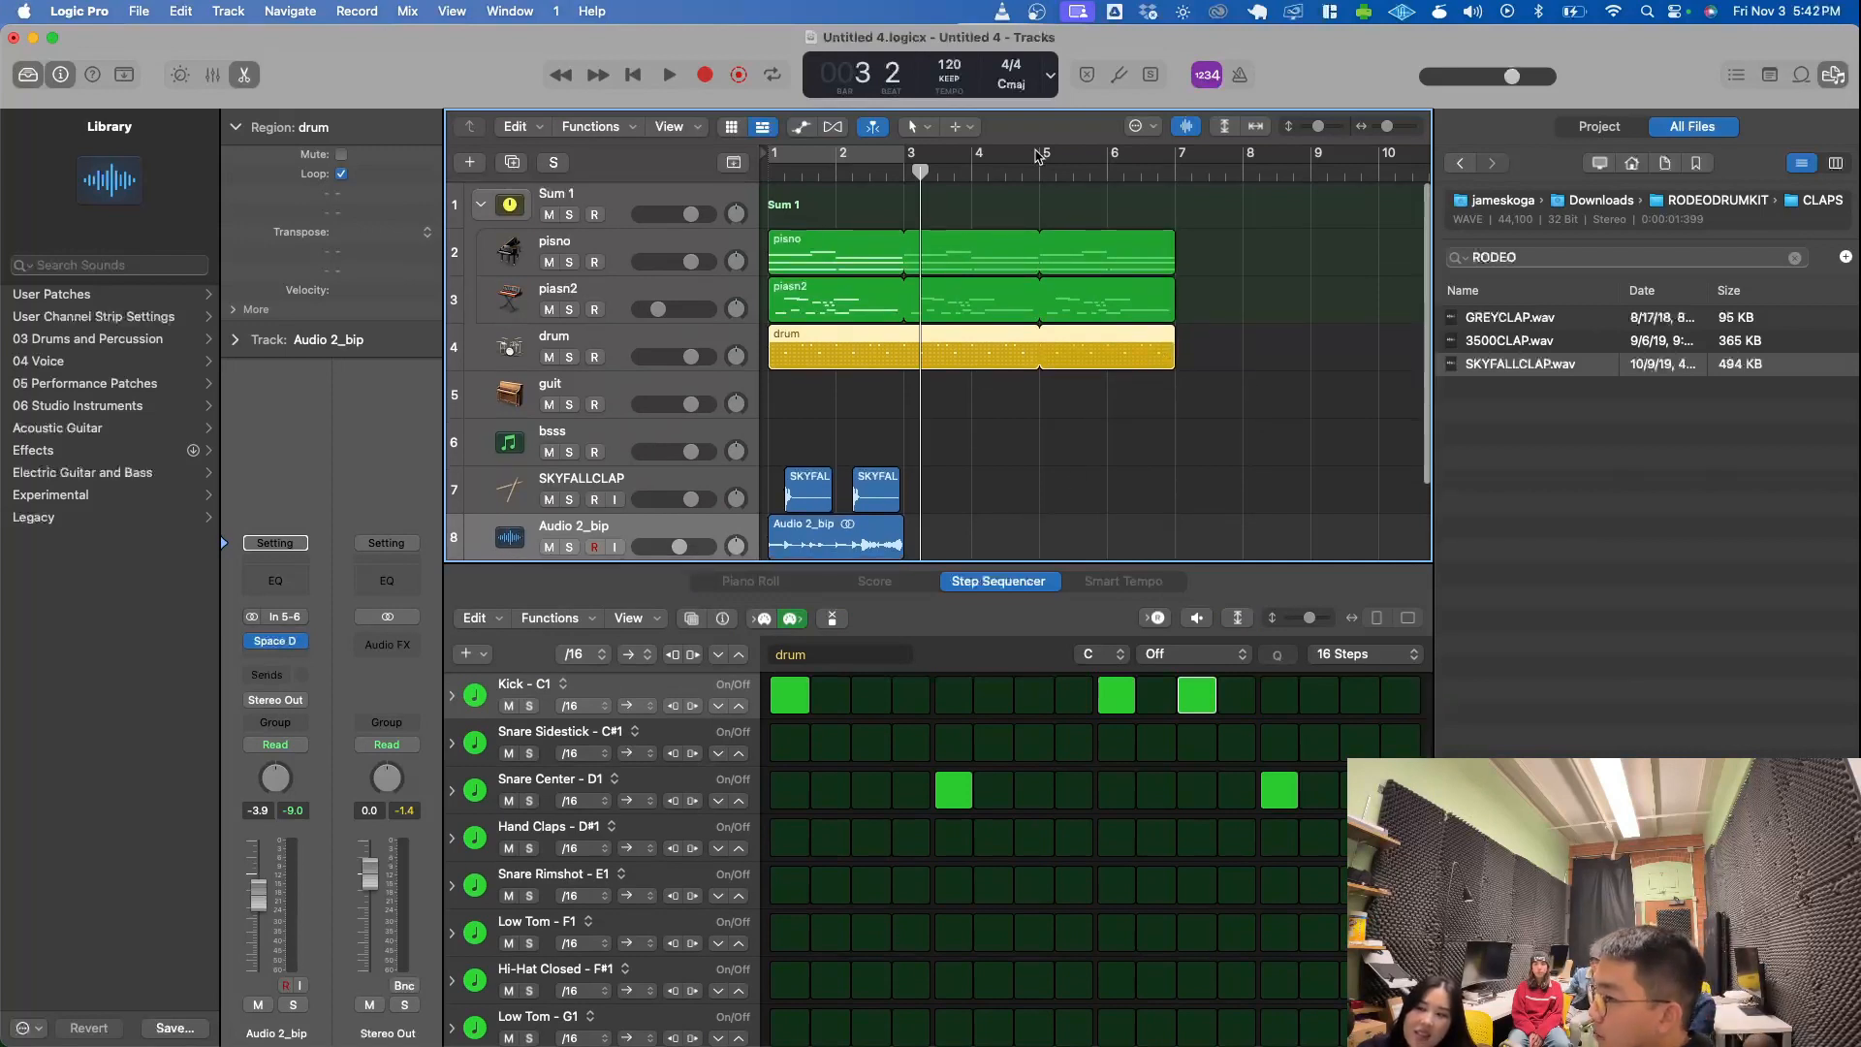
- Show the secondary time ruler above the tracks and place the playhead at bar 7
mouse_move(921, 173)
left_mouse_down()
mouse_move(1159, 148)
mouse_move(842, 172)
mouse_move(902, 171)
left_mouse_up()
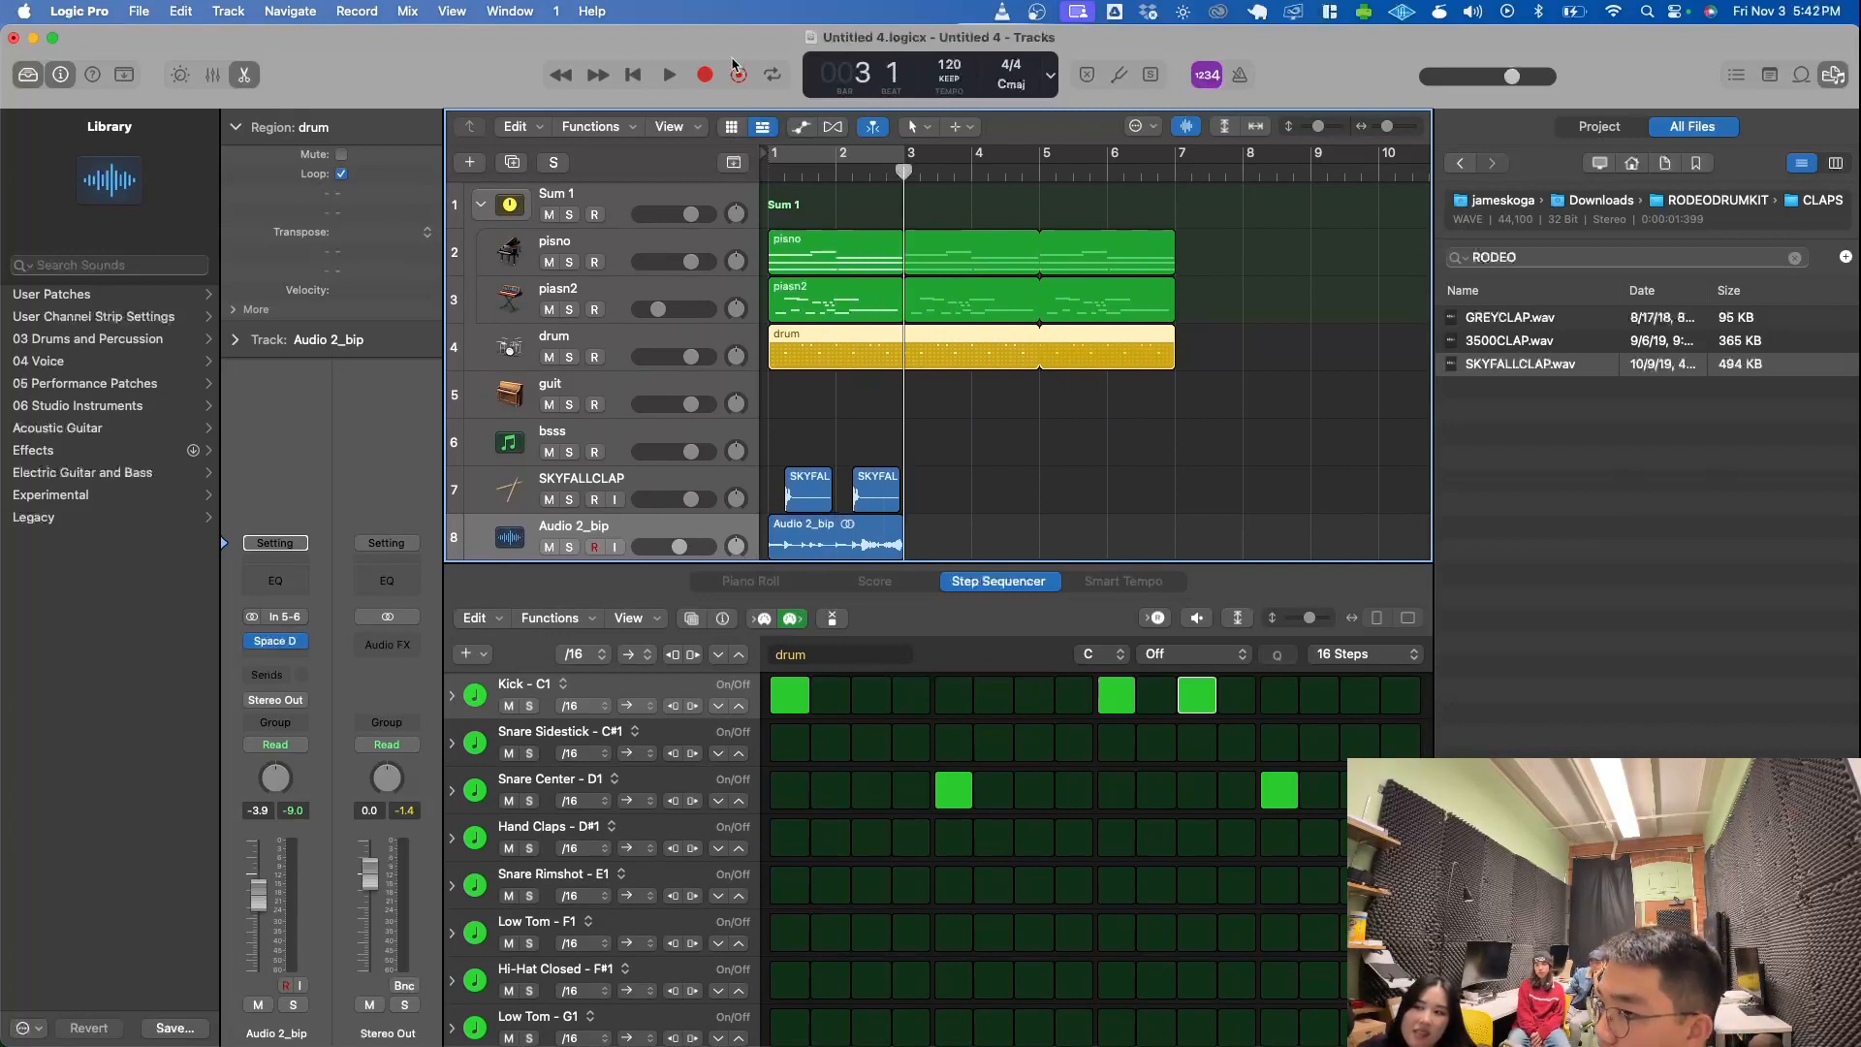
left_click(669, 127)
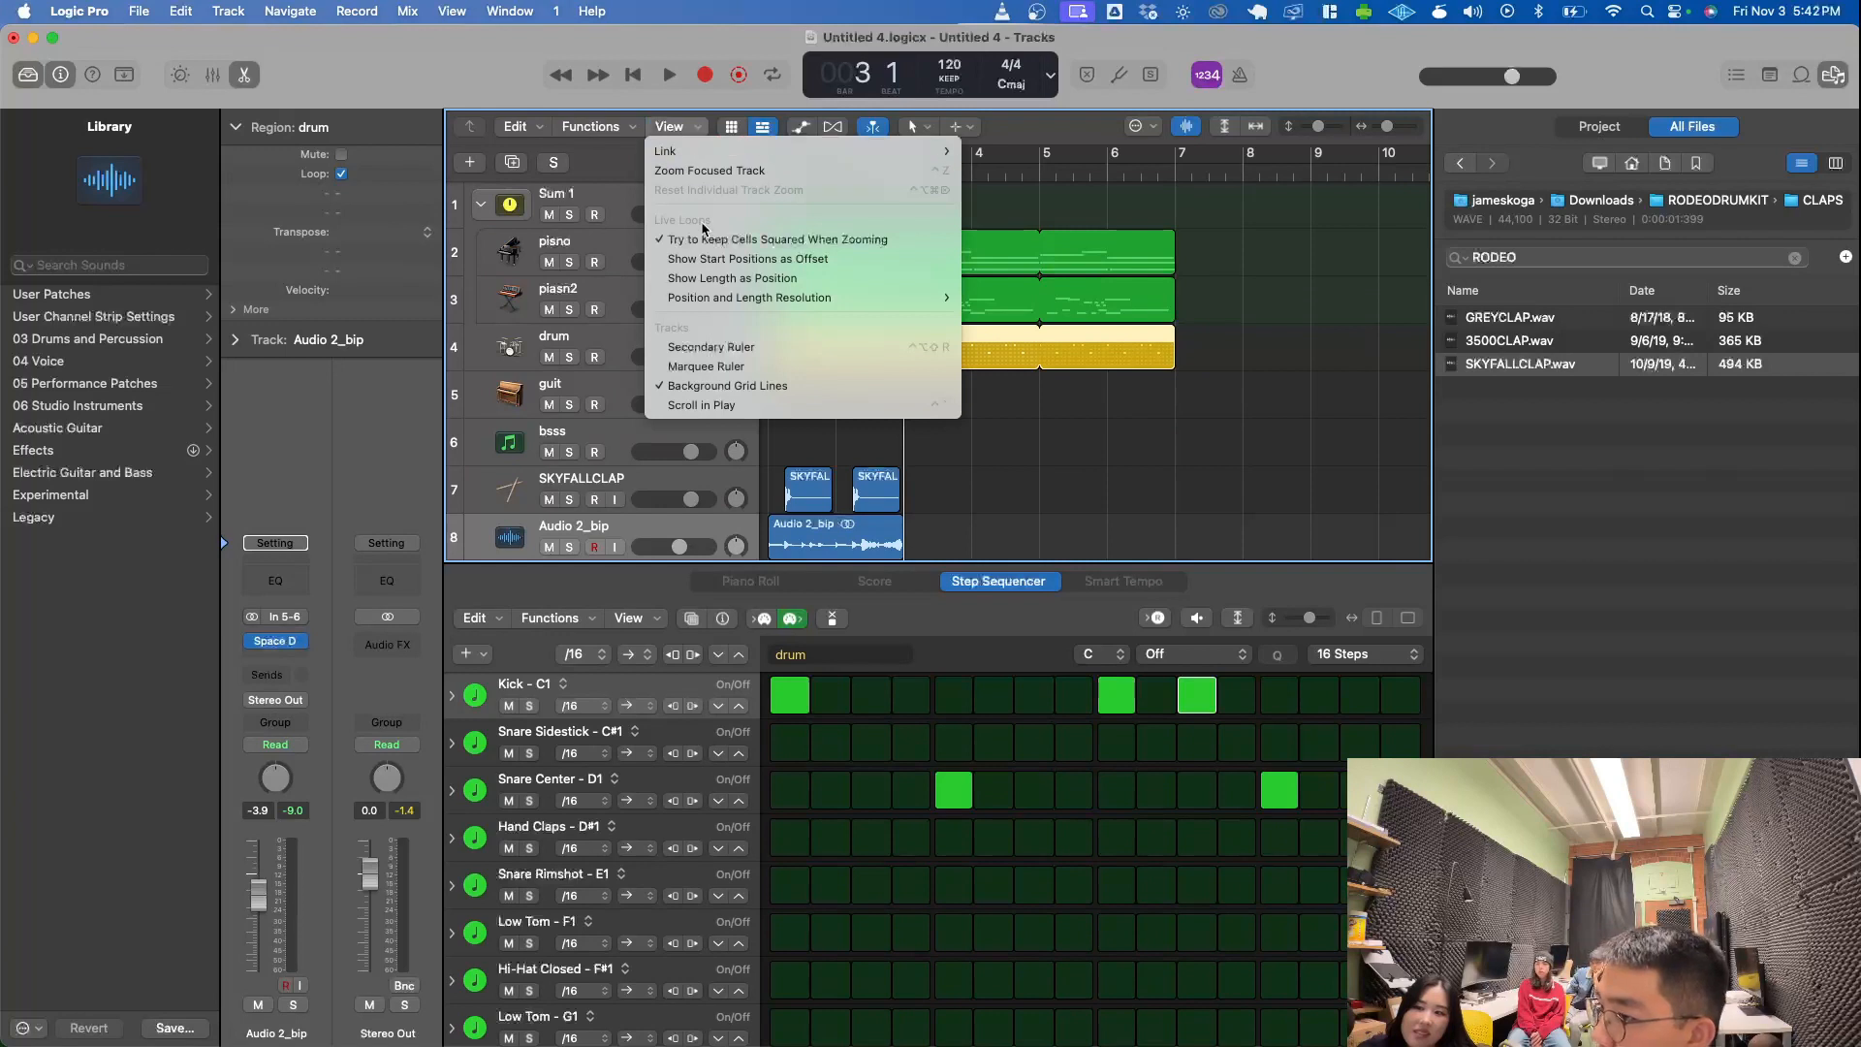
left_click(701, 347)
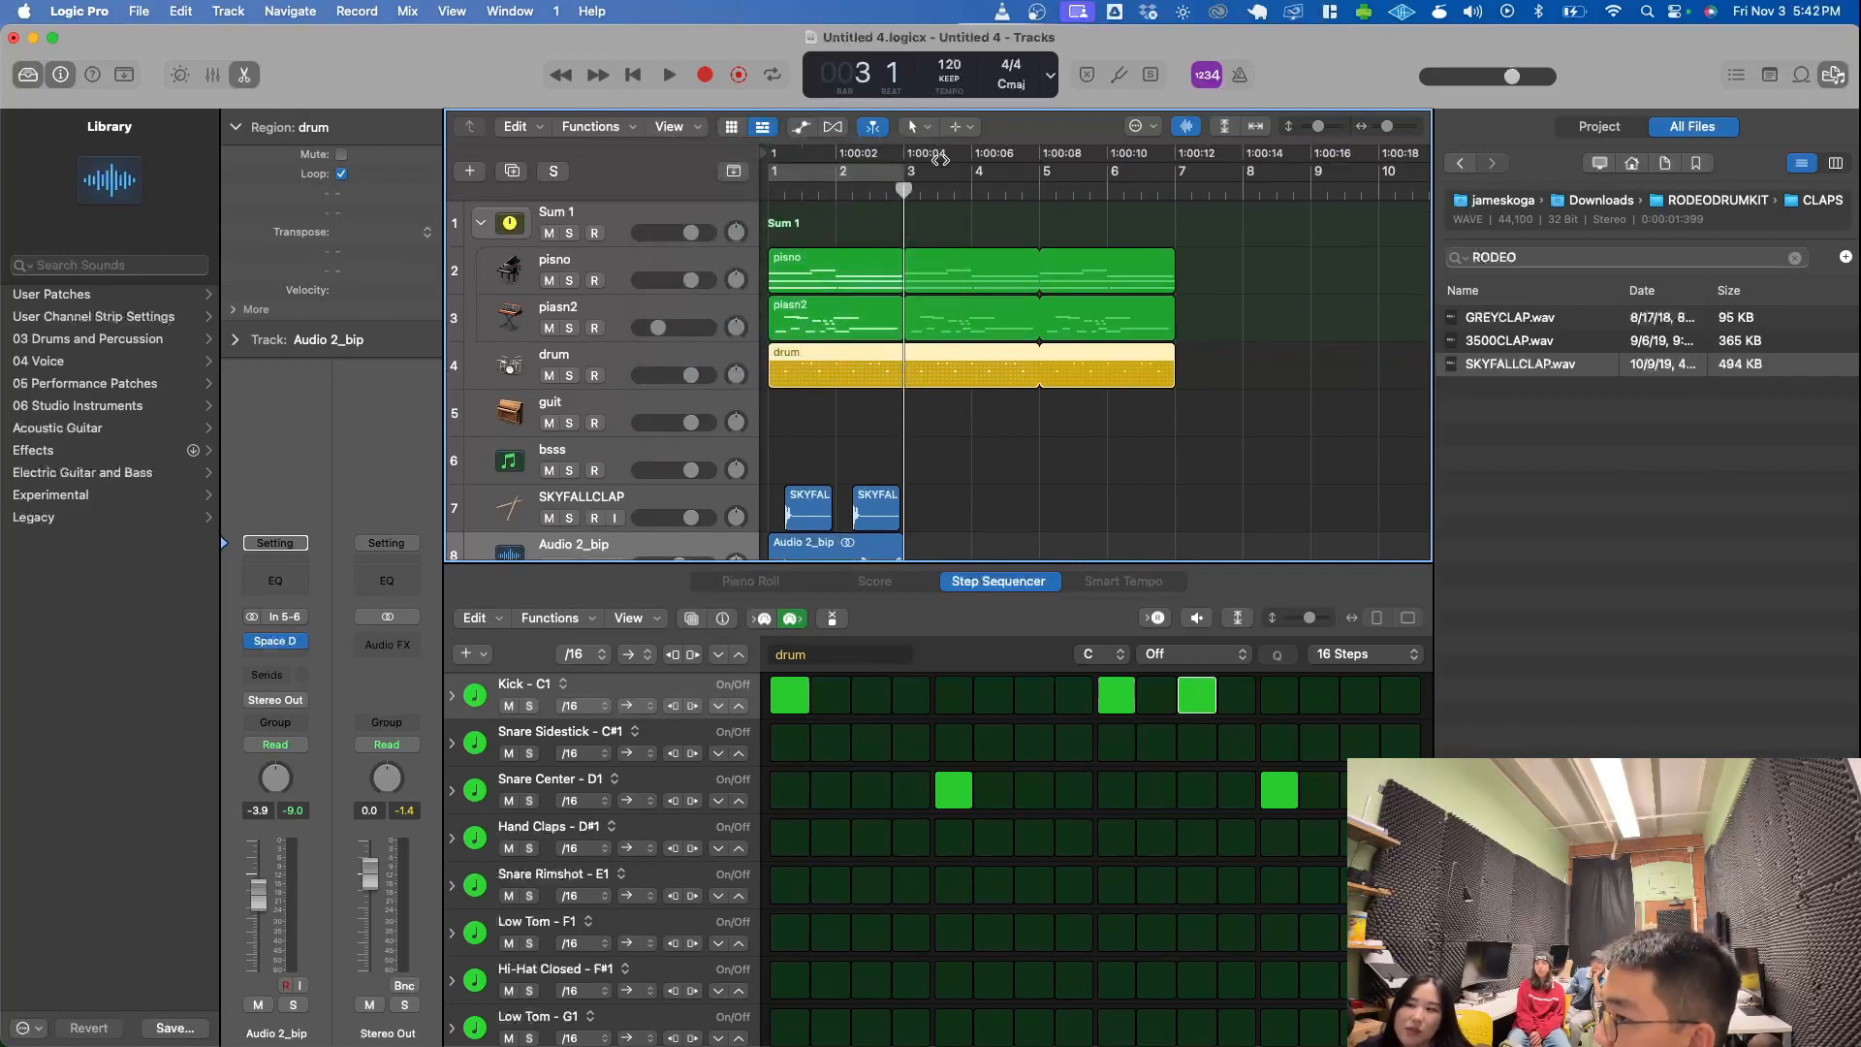
left_click(1175, 192)
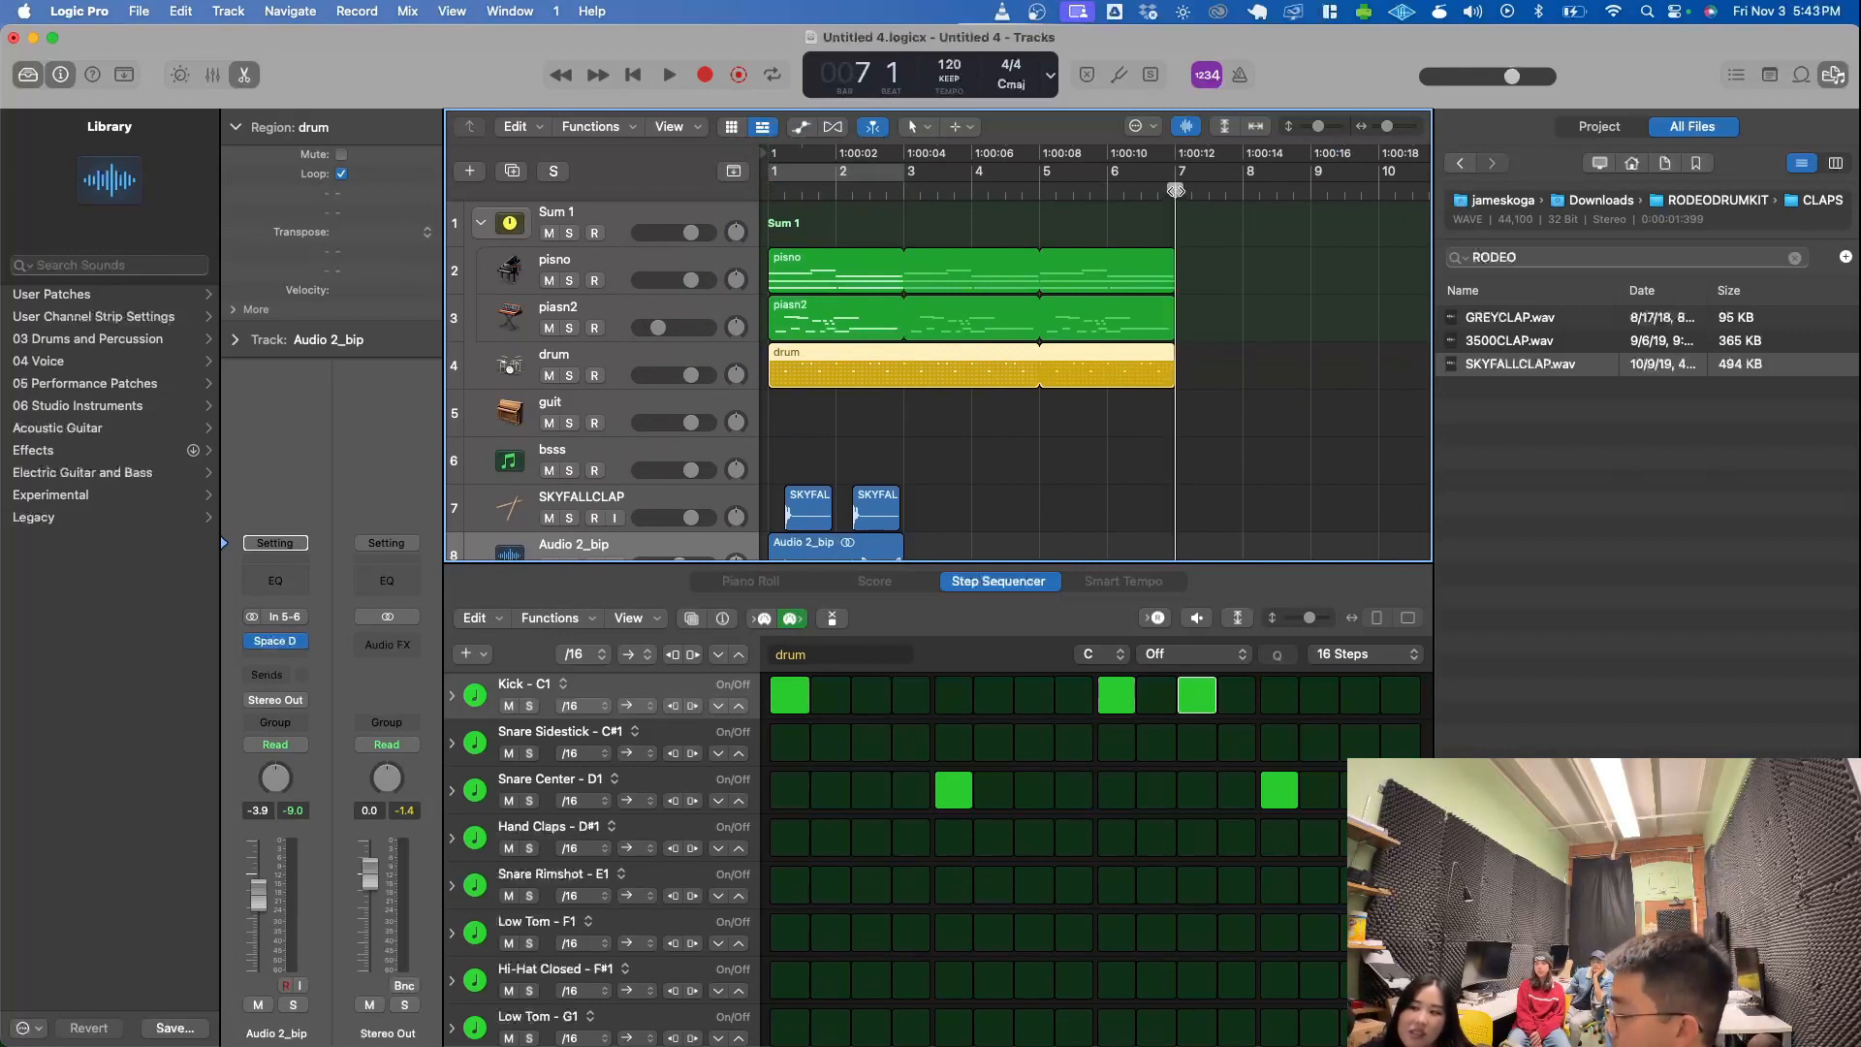
- Play the looped arrangement from bar 1 into bar 5, stop playback, and turn cycle mode back on
key("Return")
key("space")
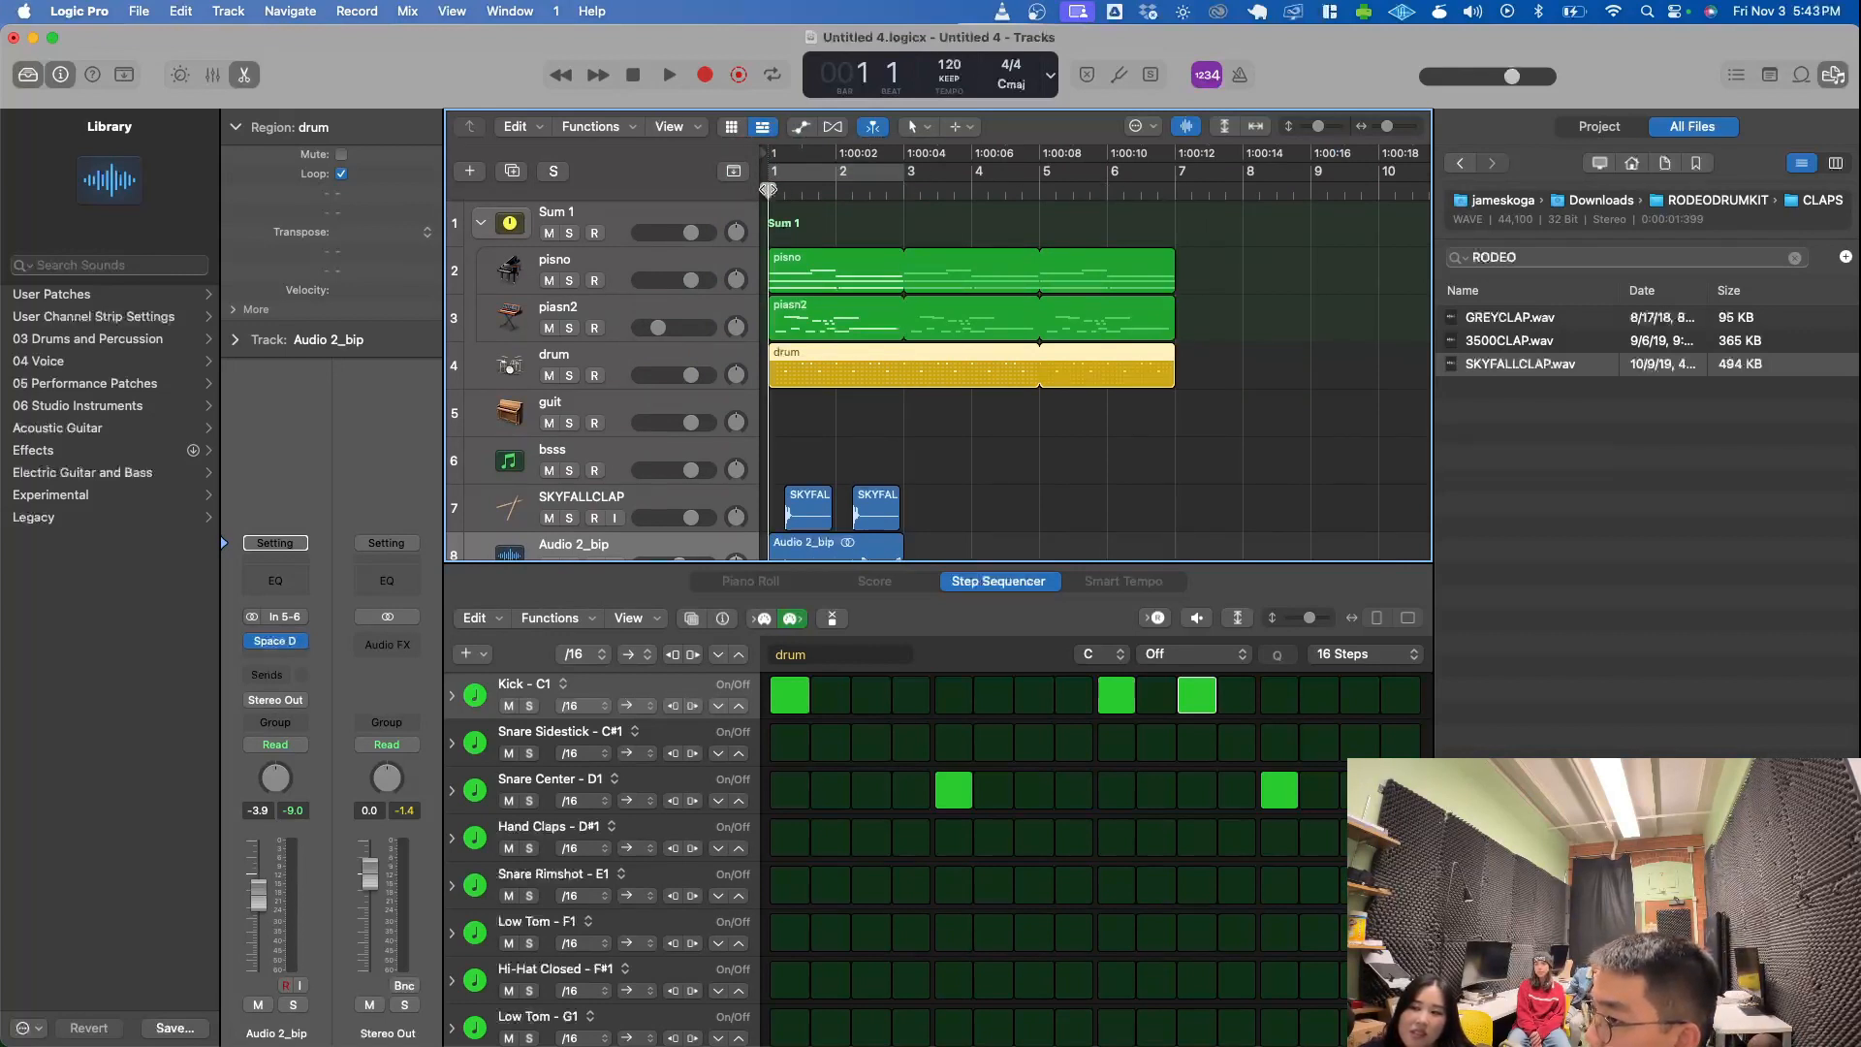
scroll(933, 360, "down", 3)
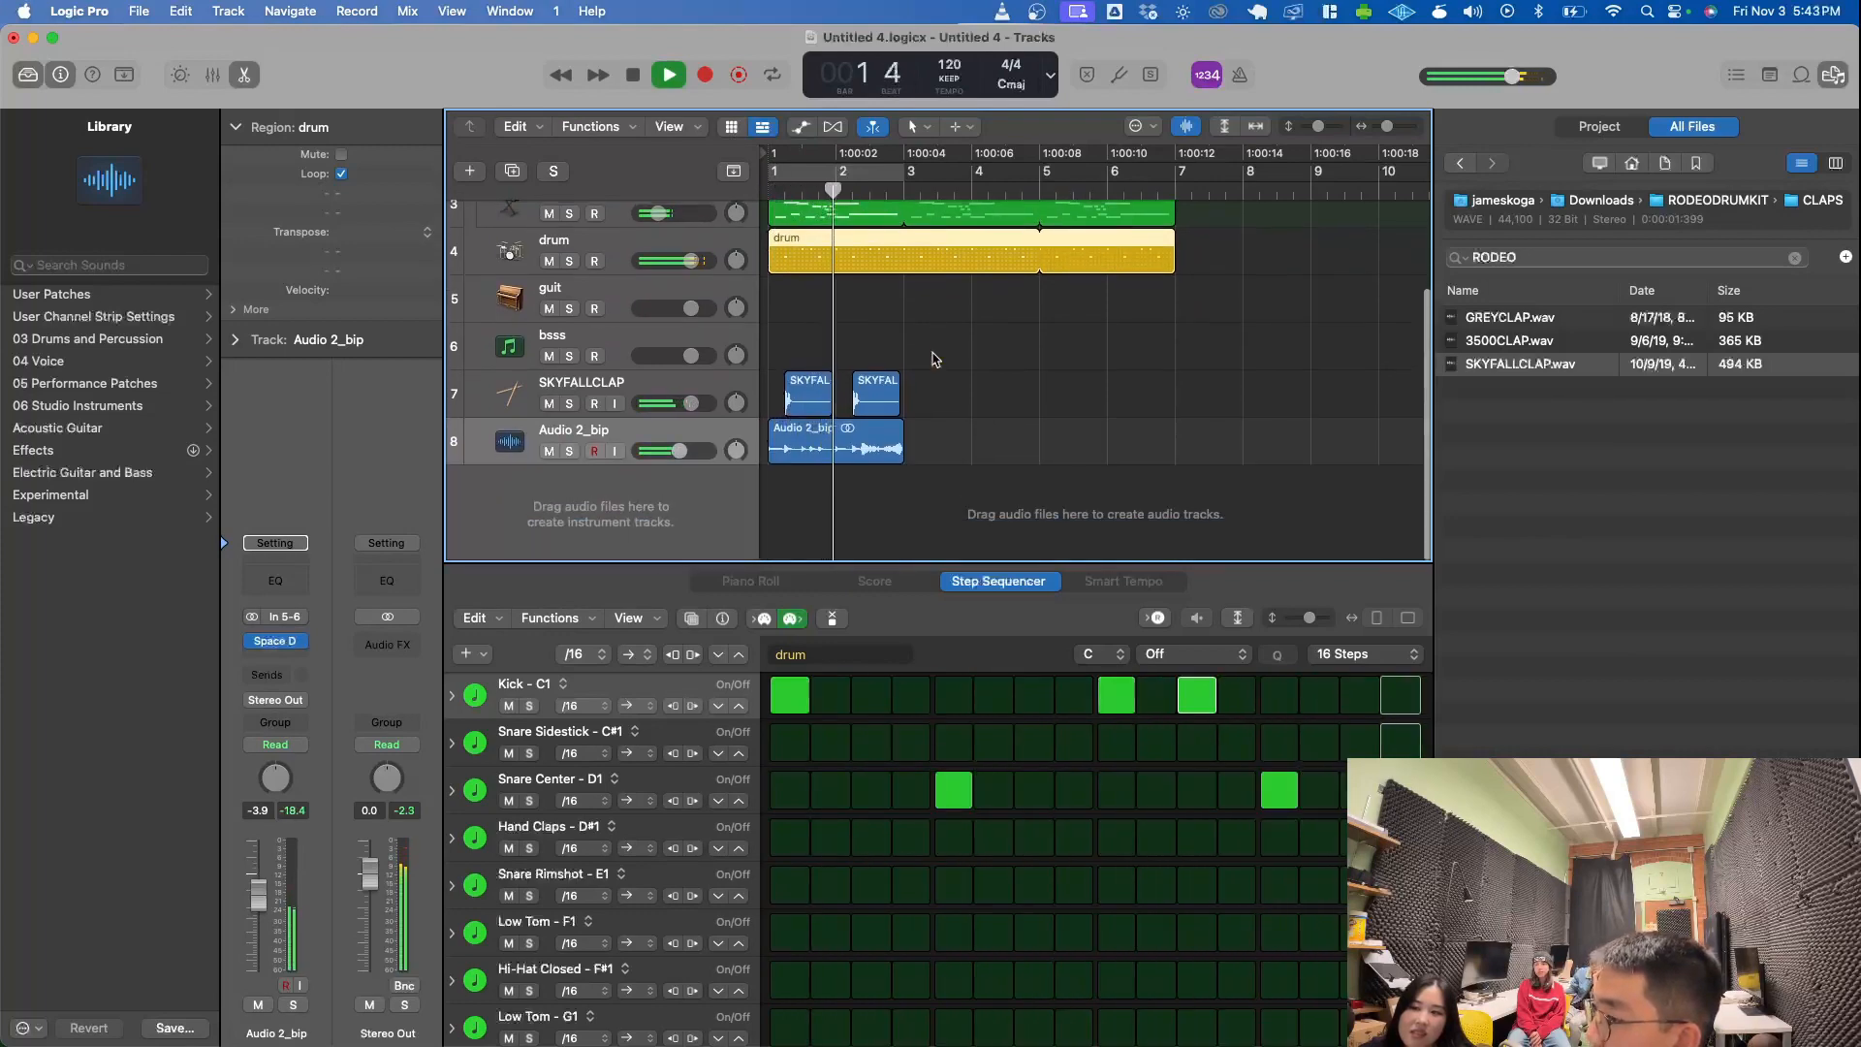
left_click_drag(956, 394, 759, 474)
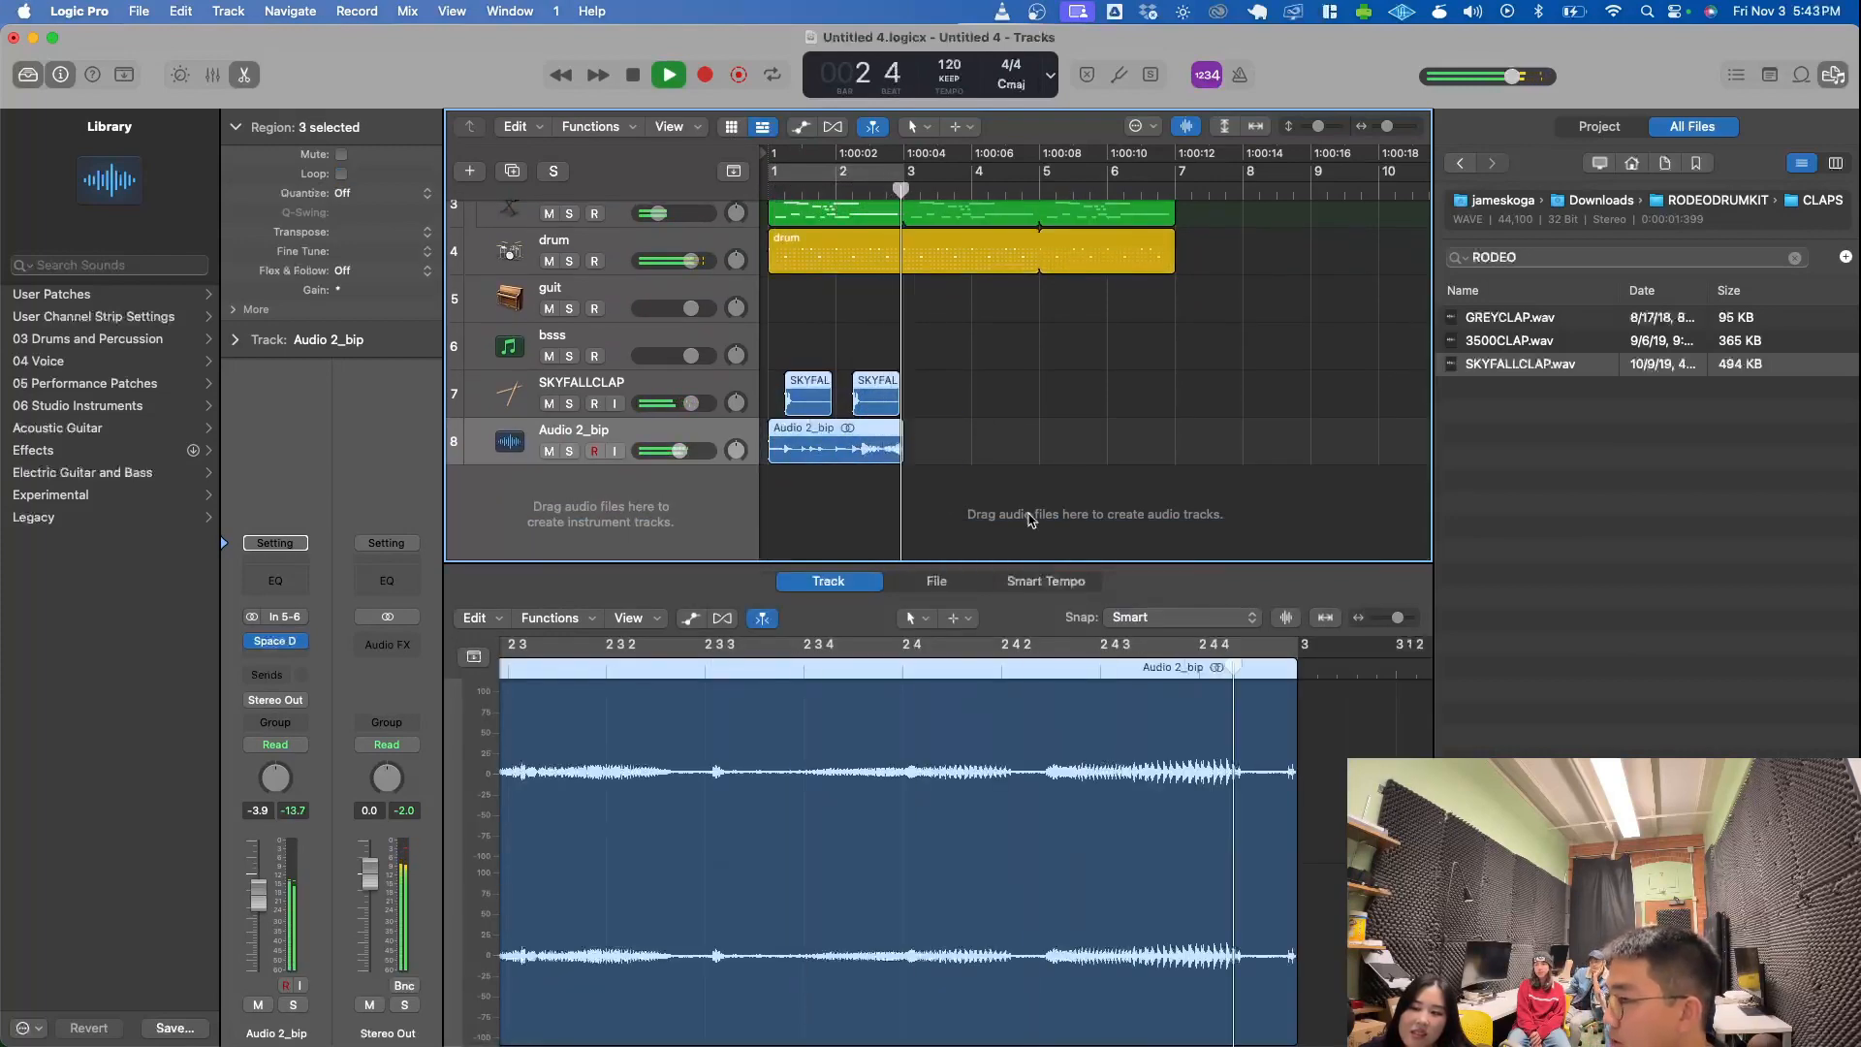
left_click(965, 496)
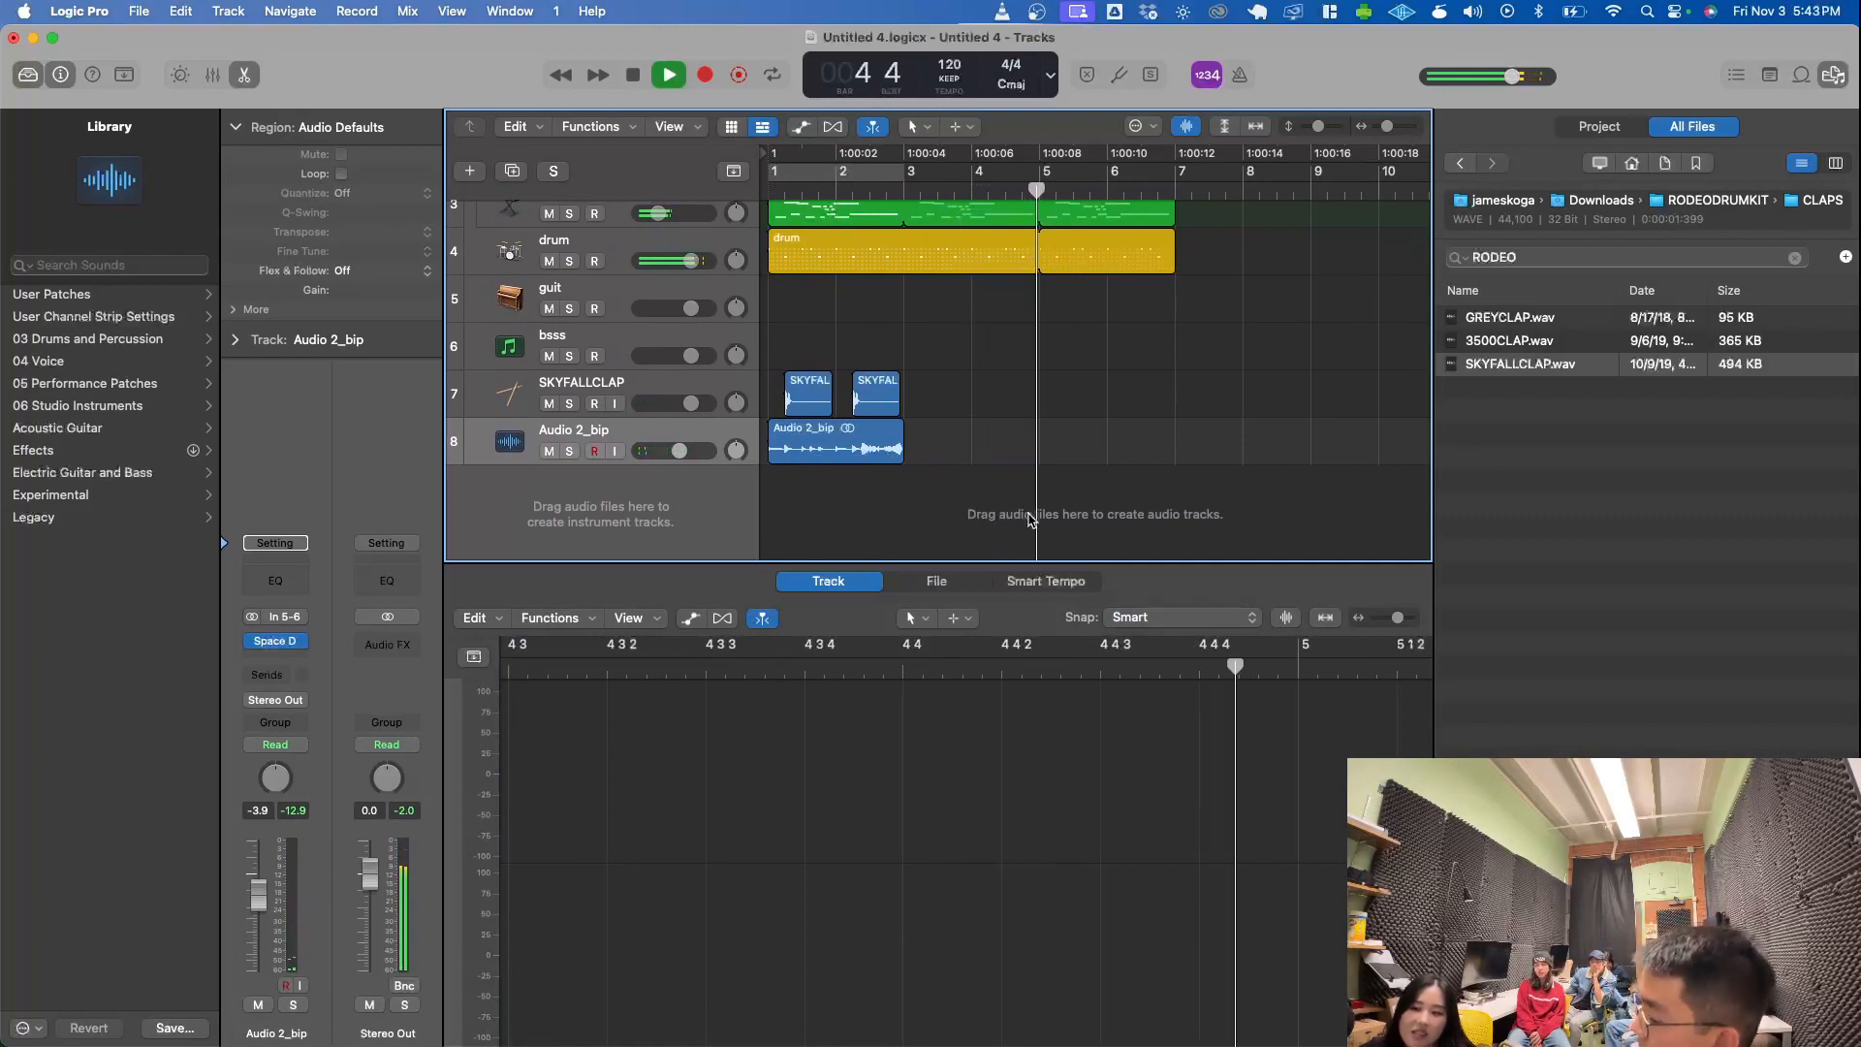
key("space")
left_click(838, 176)
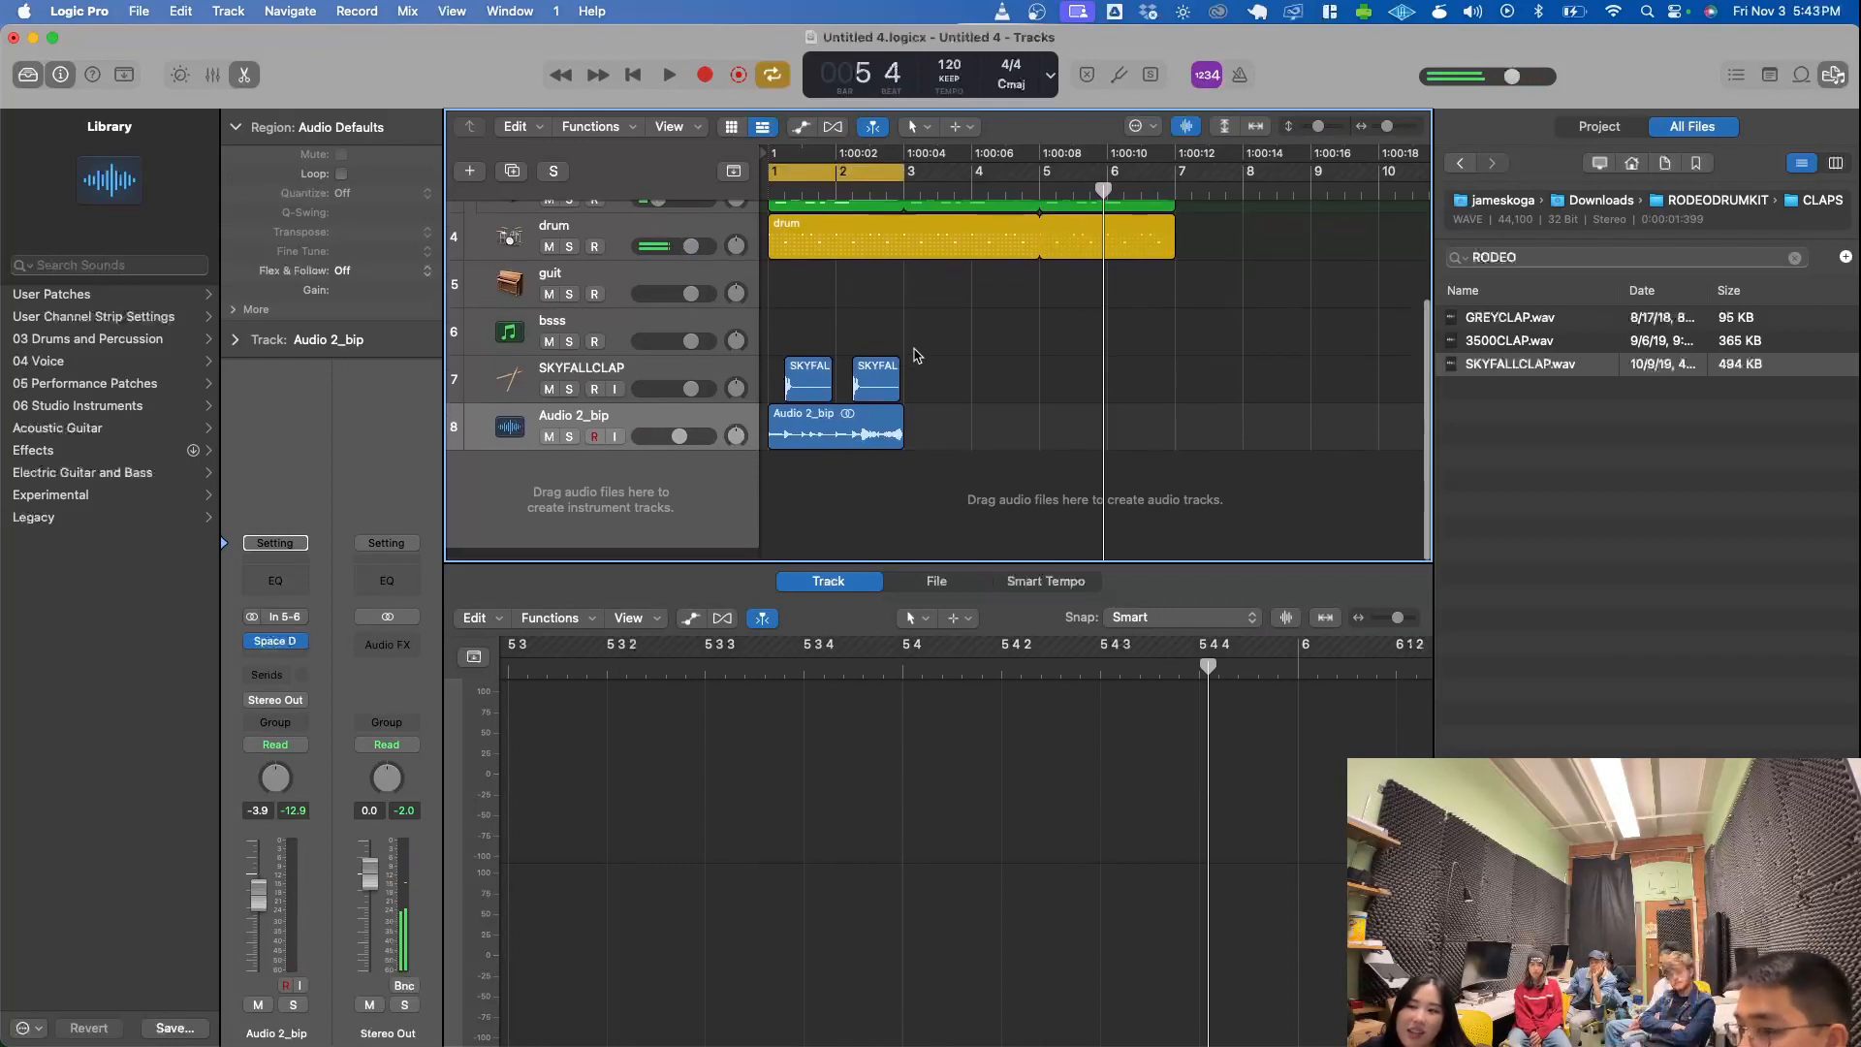
scroll(920, 388, "up", 4)
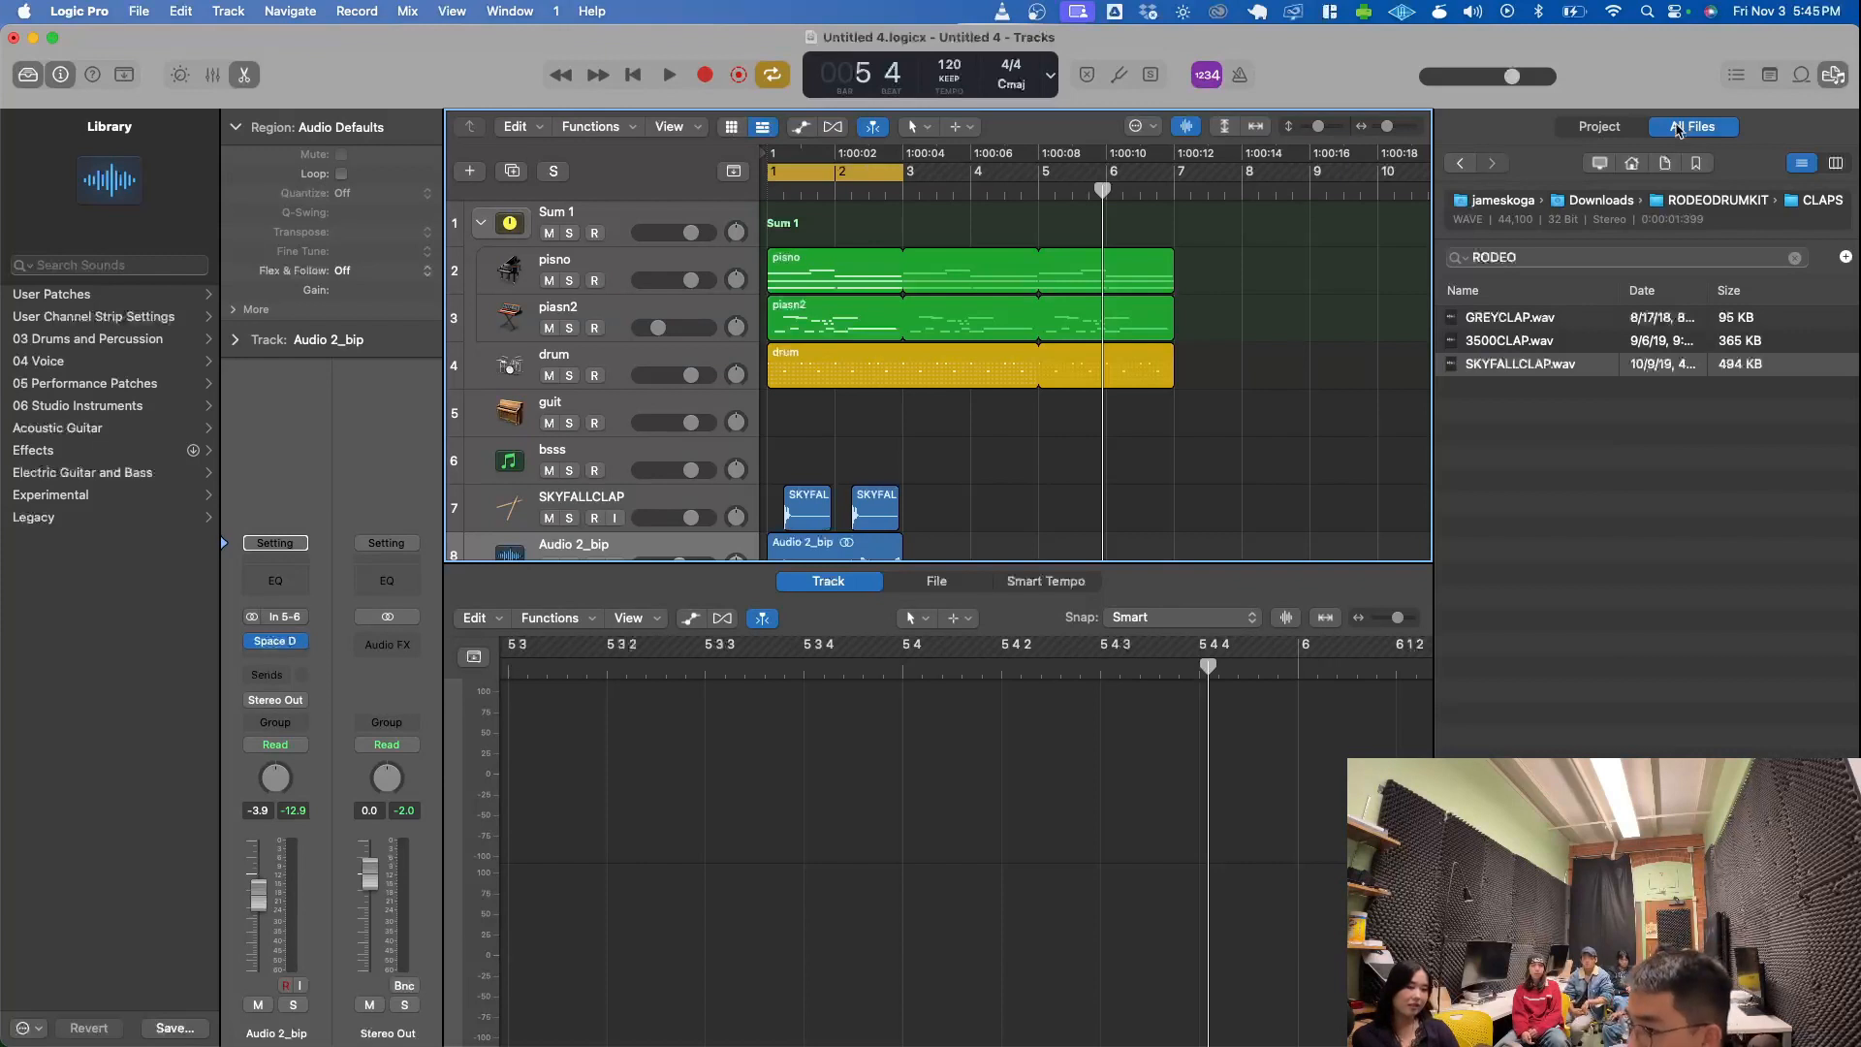
scroll(1316, 315, "down", 1)
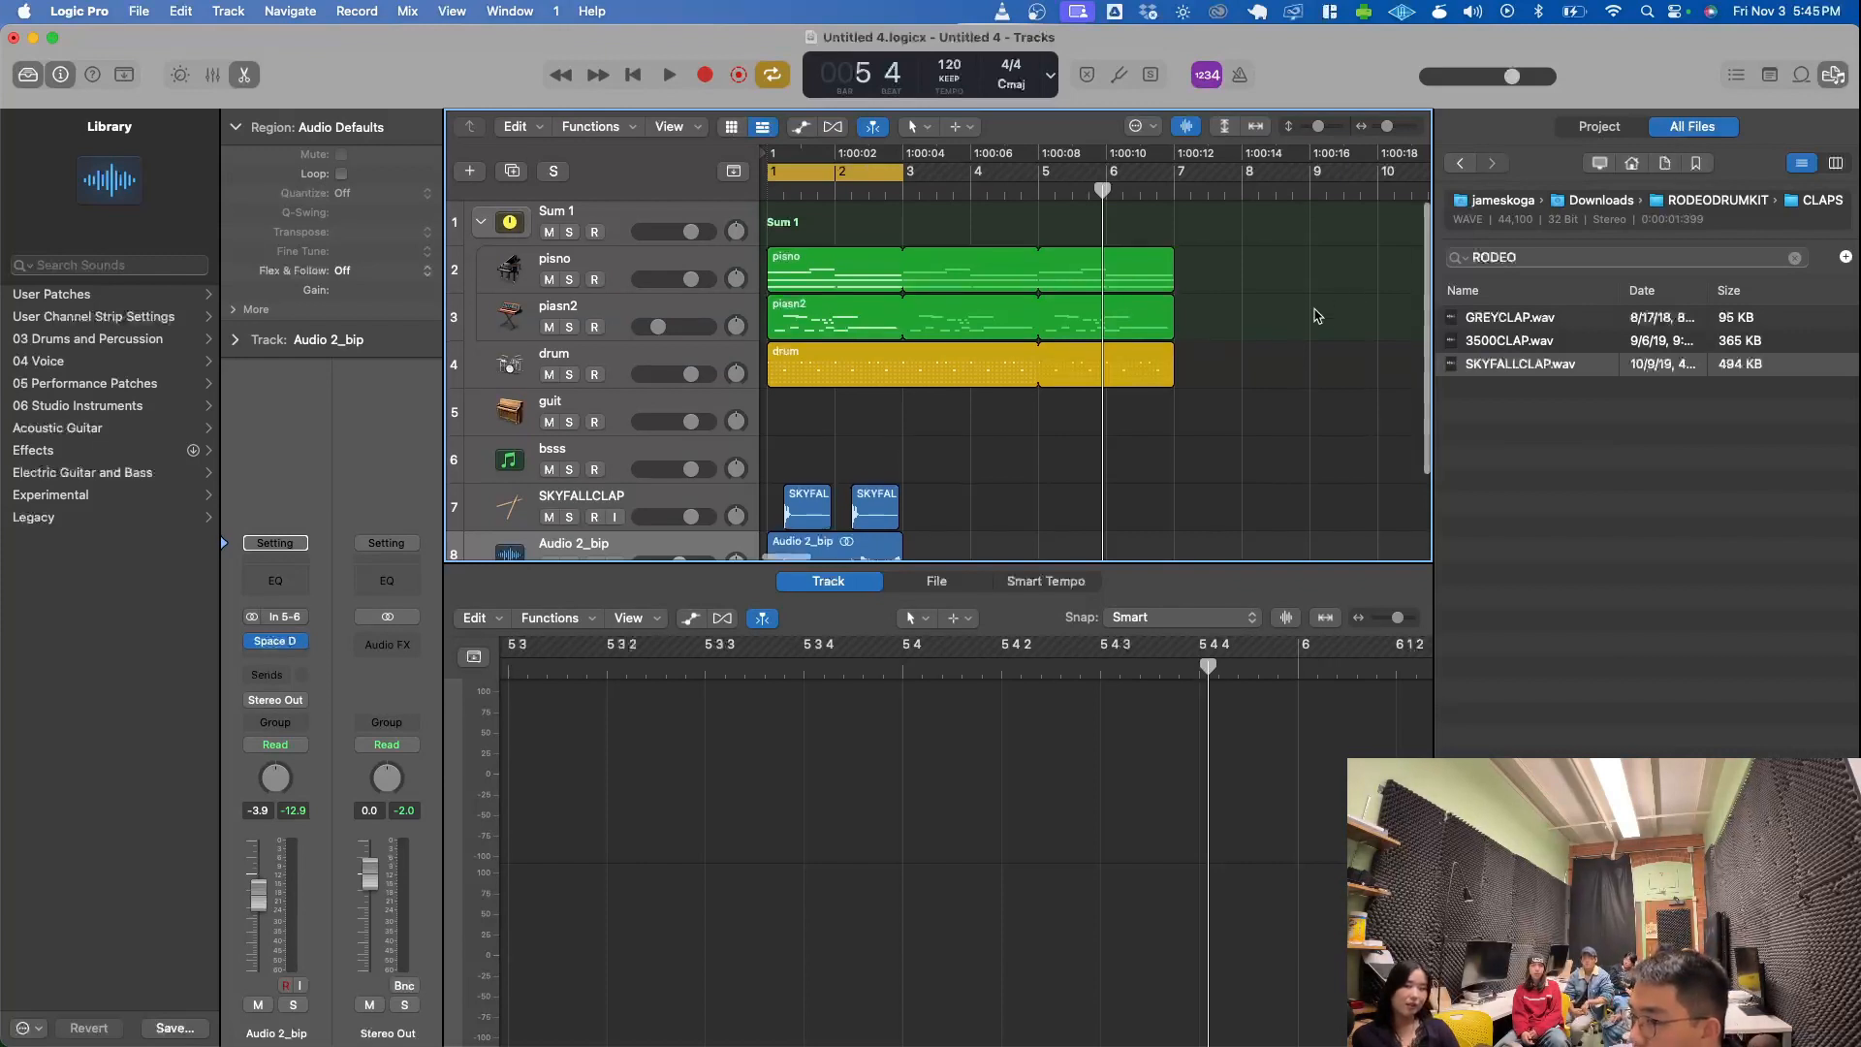
scroll(1316, 315, "down", 4)
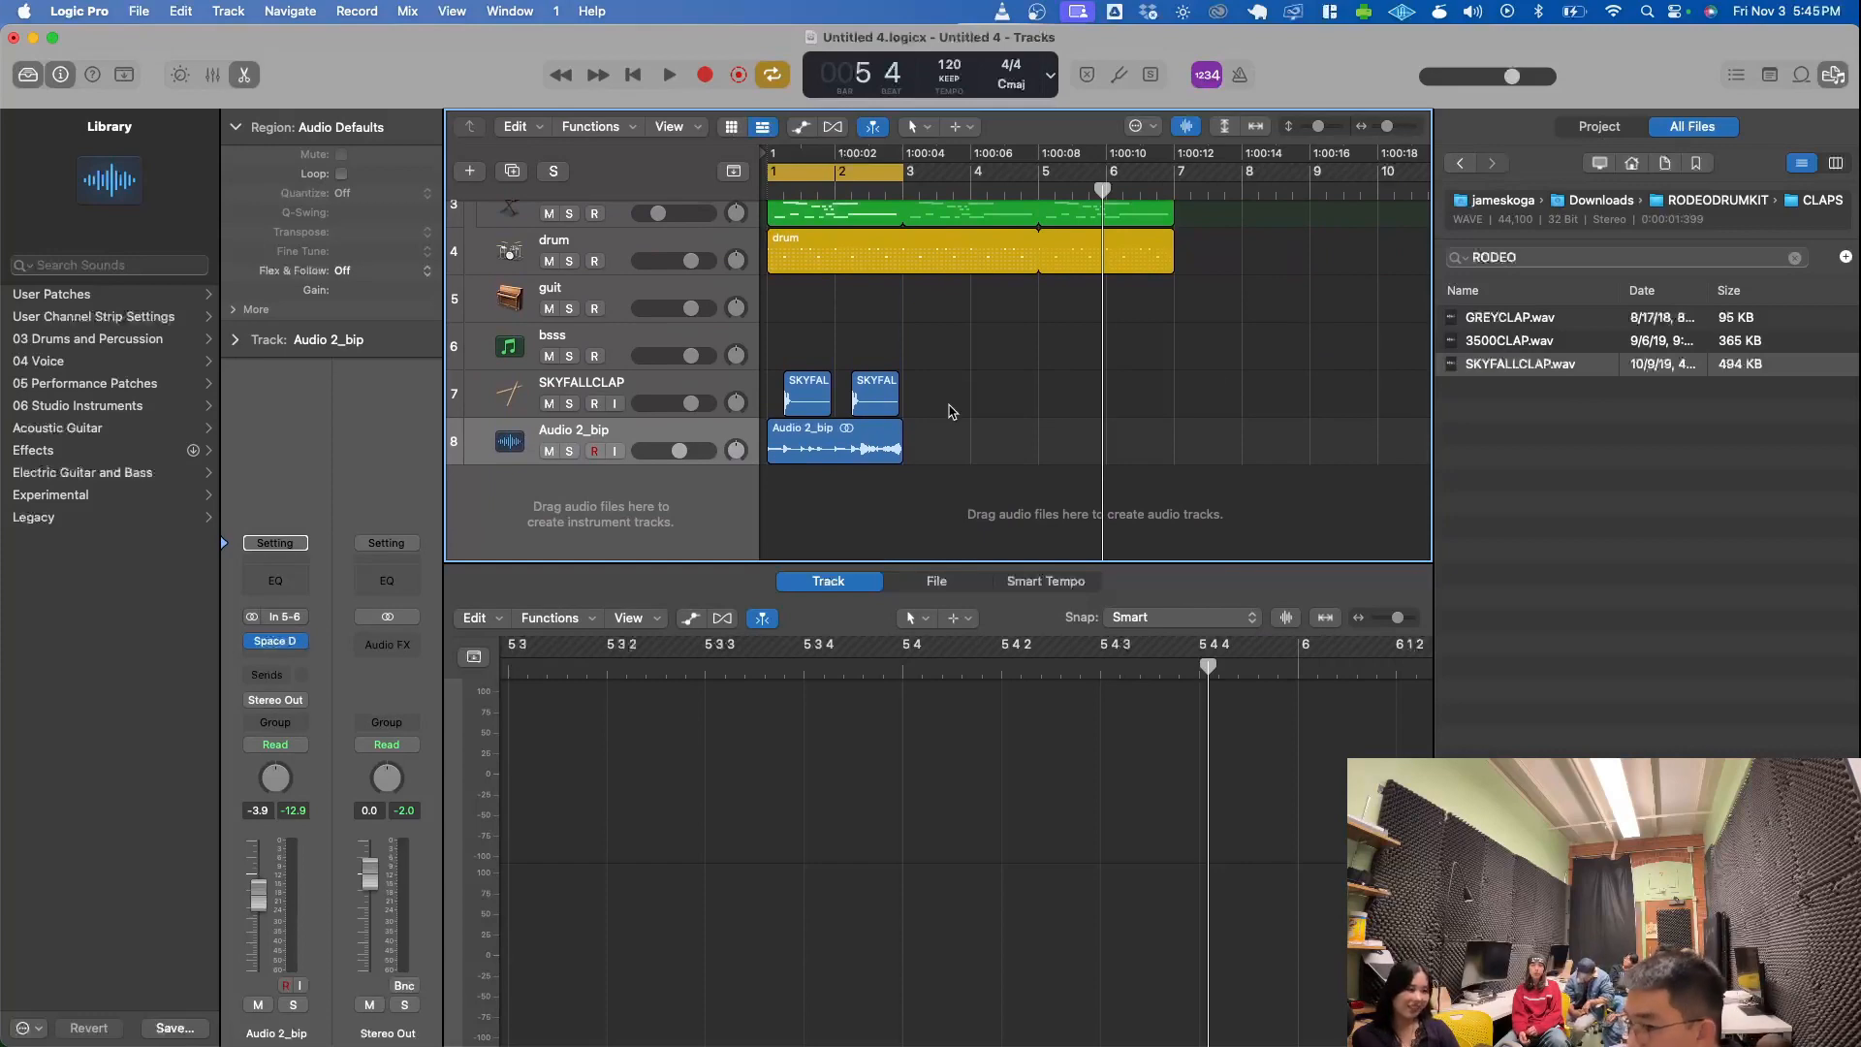
- Add one new software instrument track to the project
left_click(469, 171)
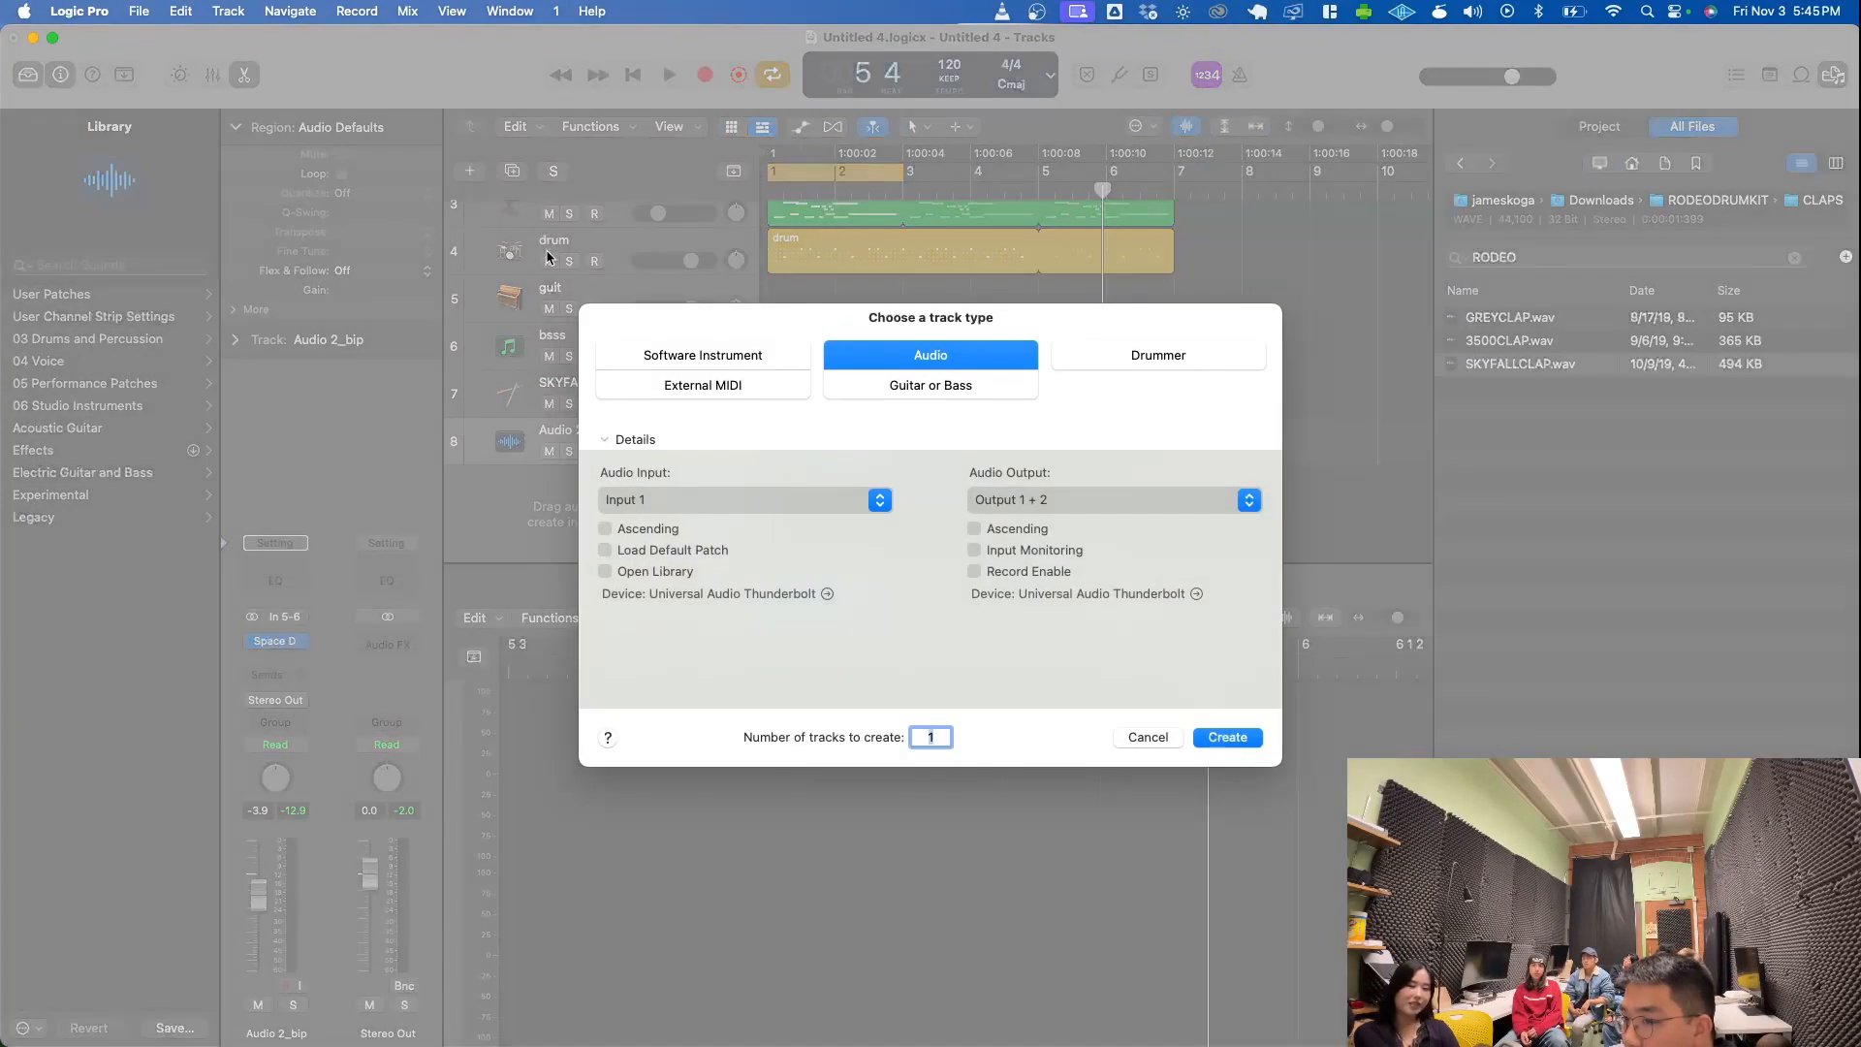
left_click(656, 351)
key("Return")
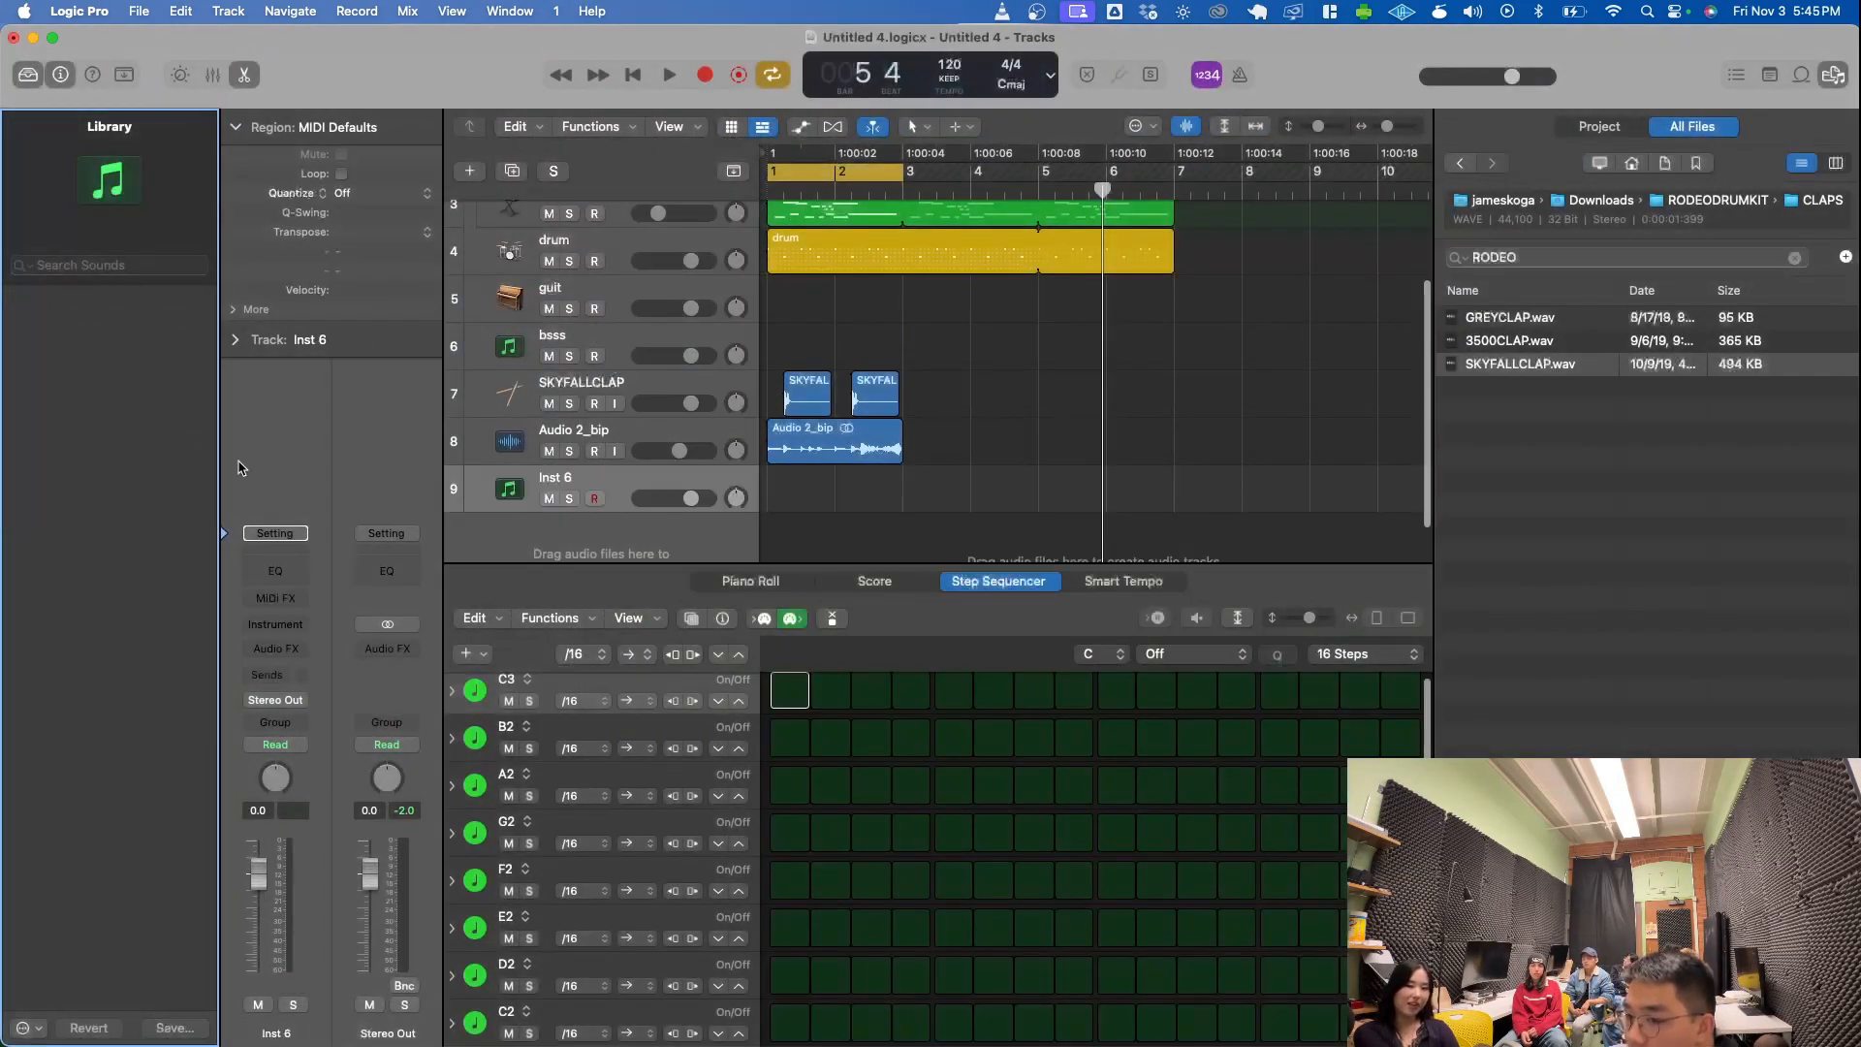
left_click(277, 628)
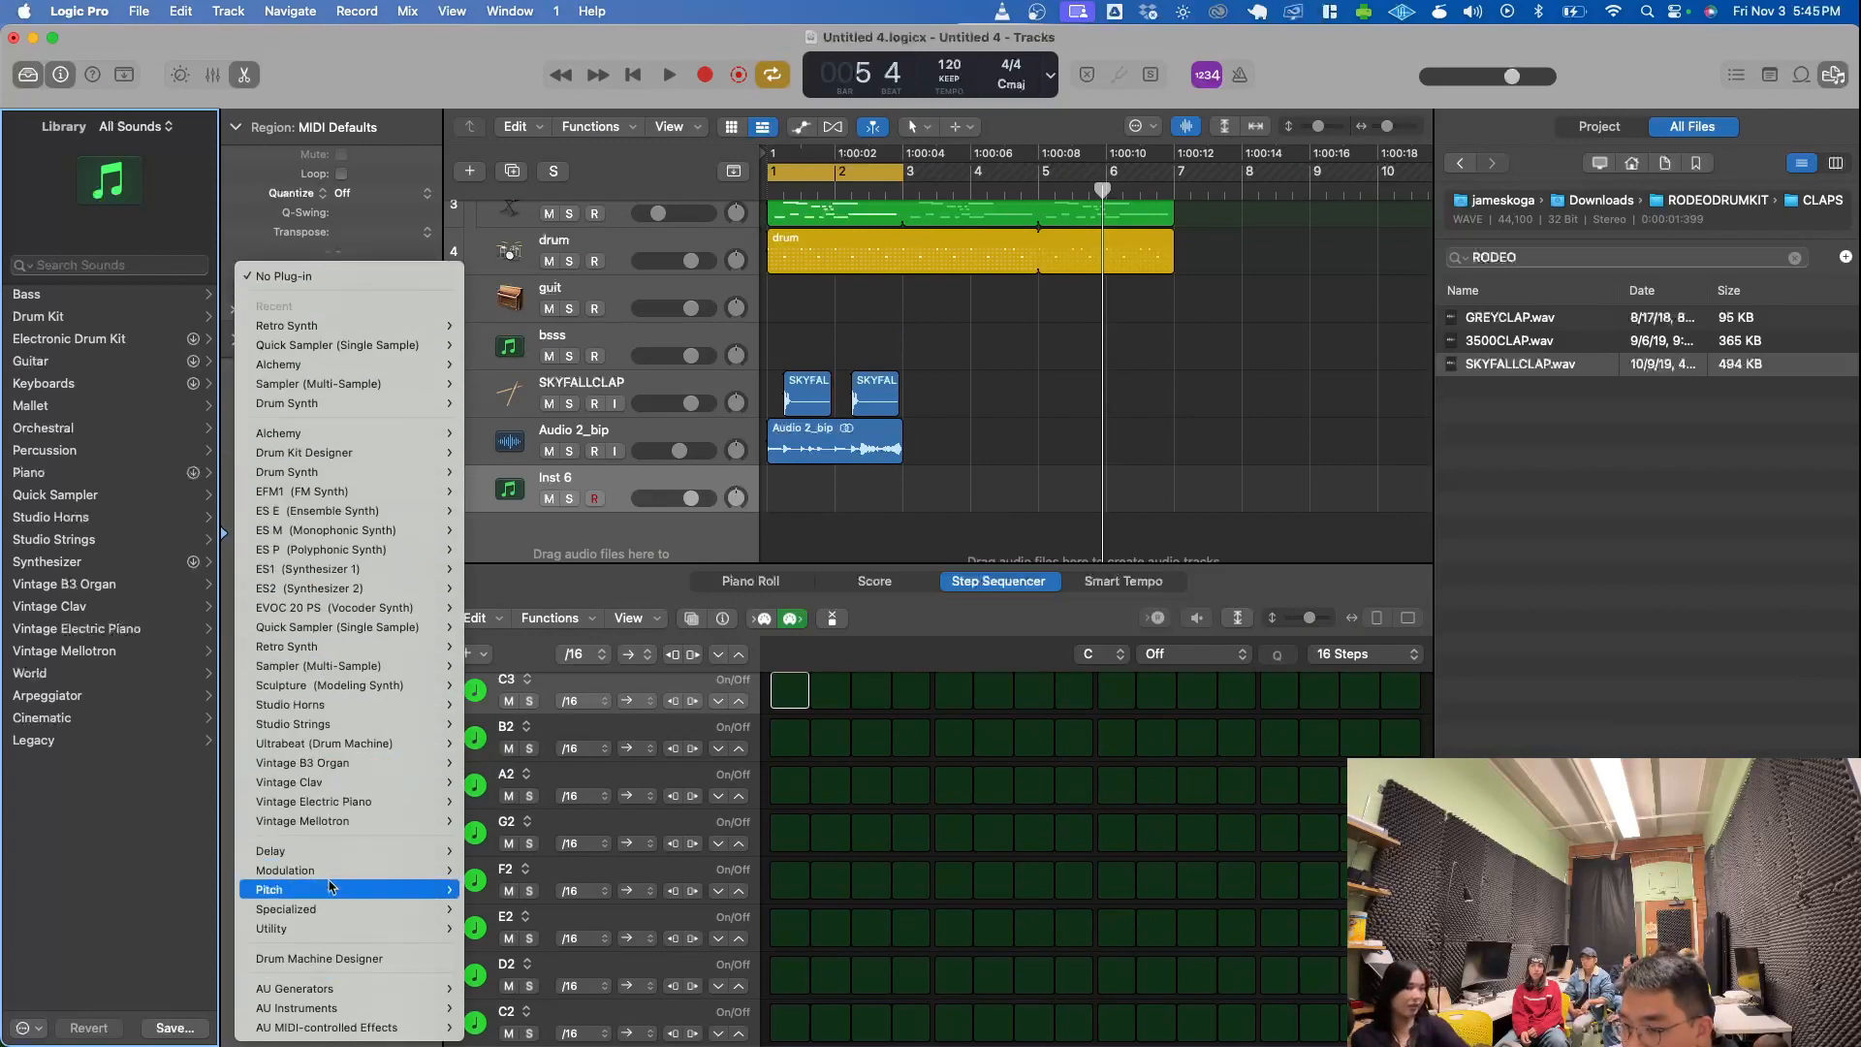
mouse_move(315, 987)
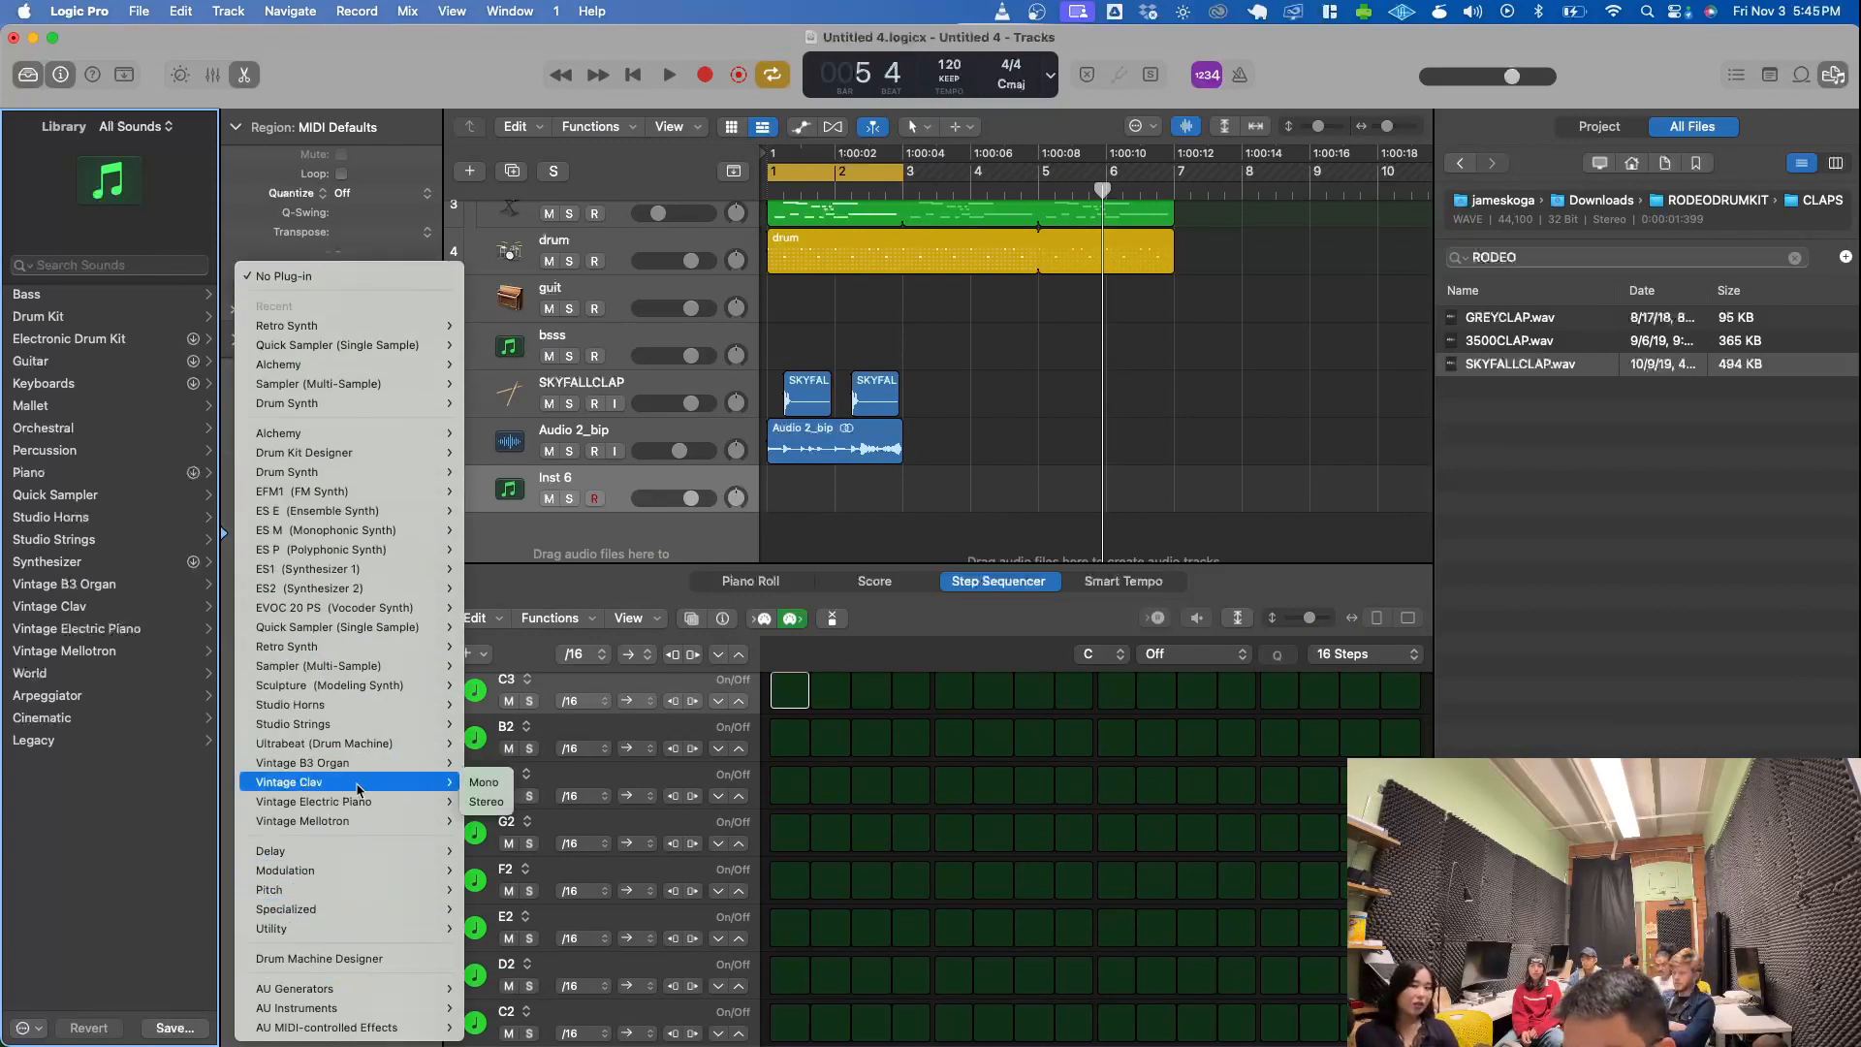
mouse_move(354, 806)
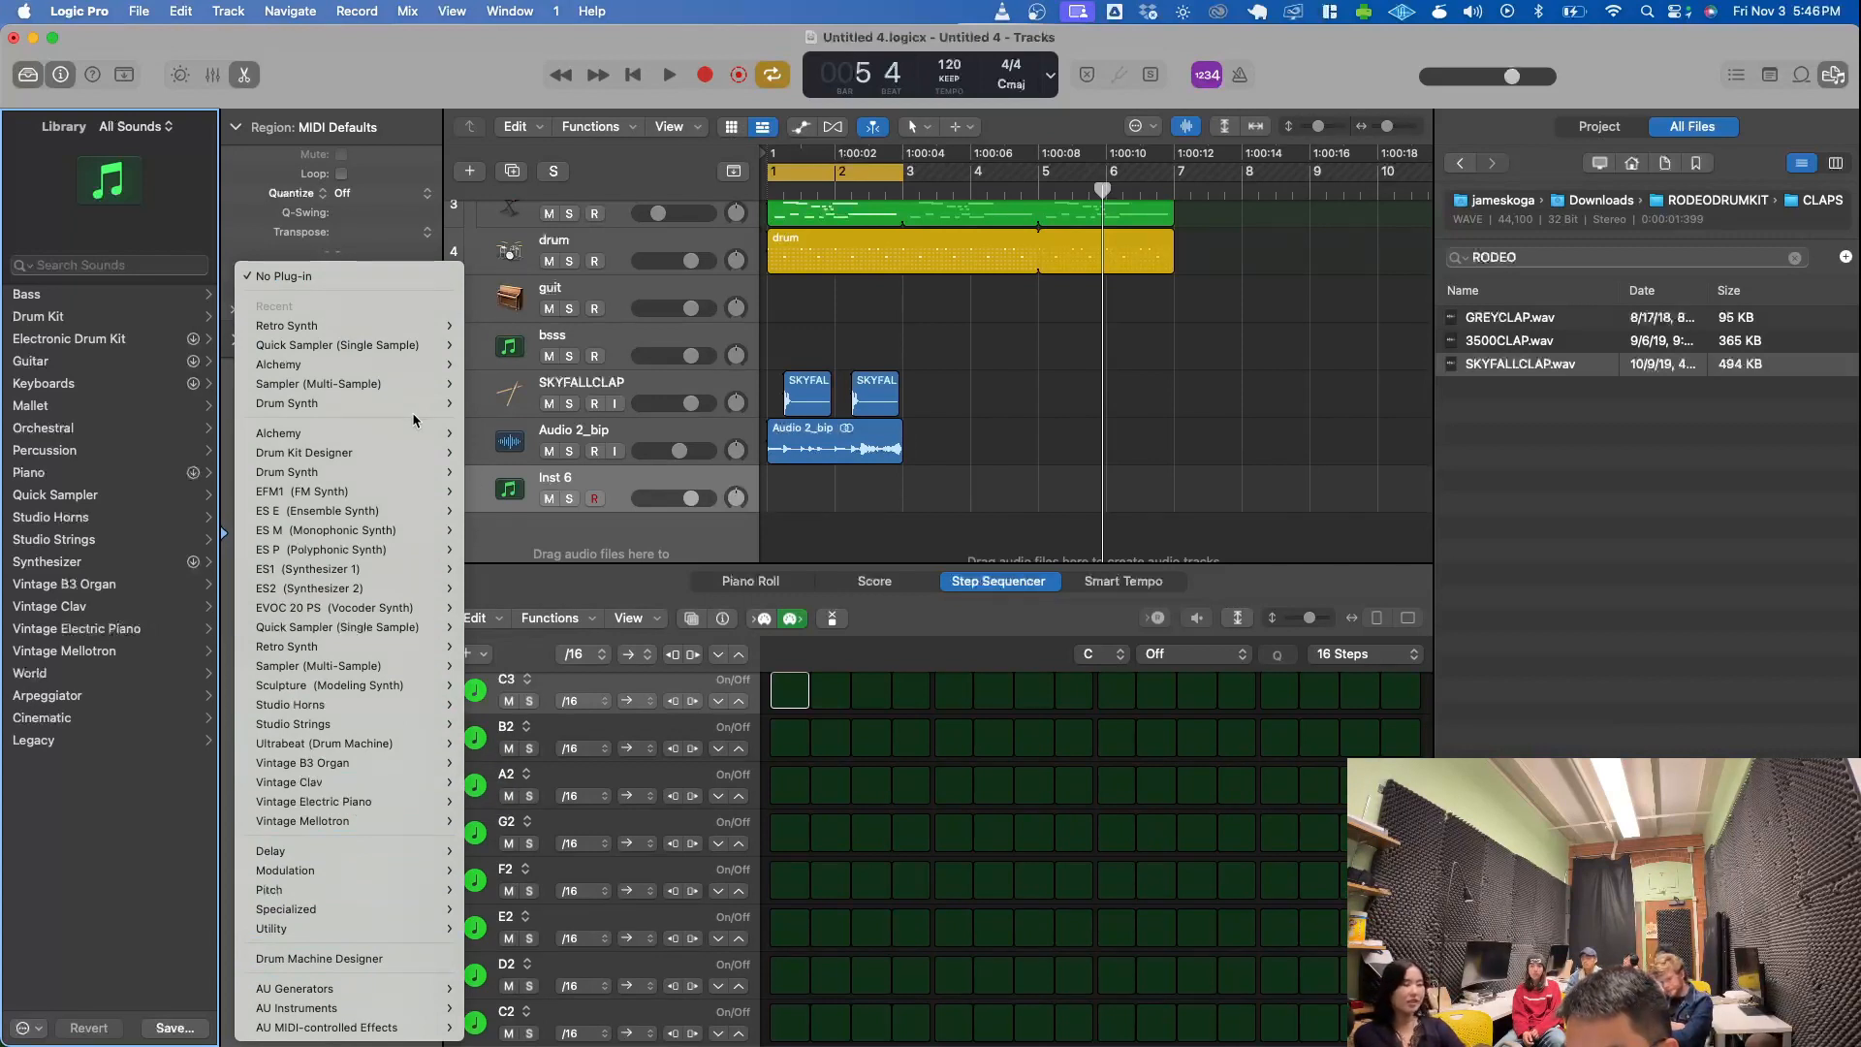
mouse_move(391, 647)
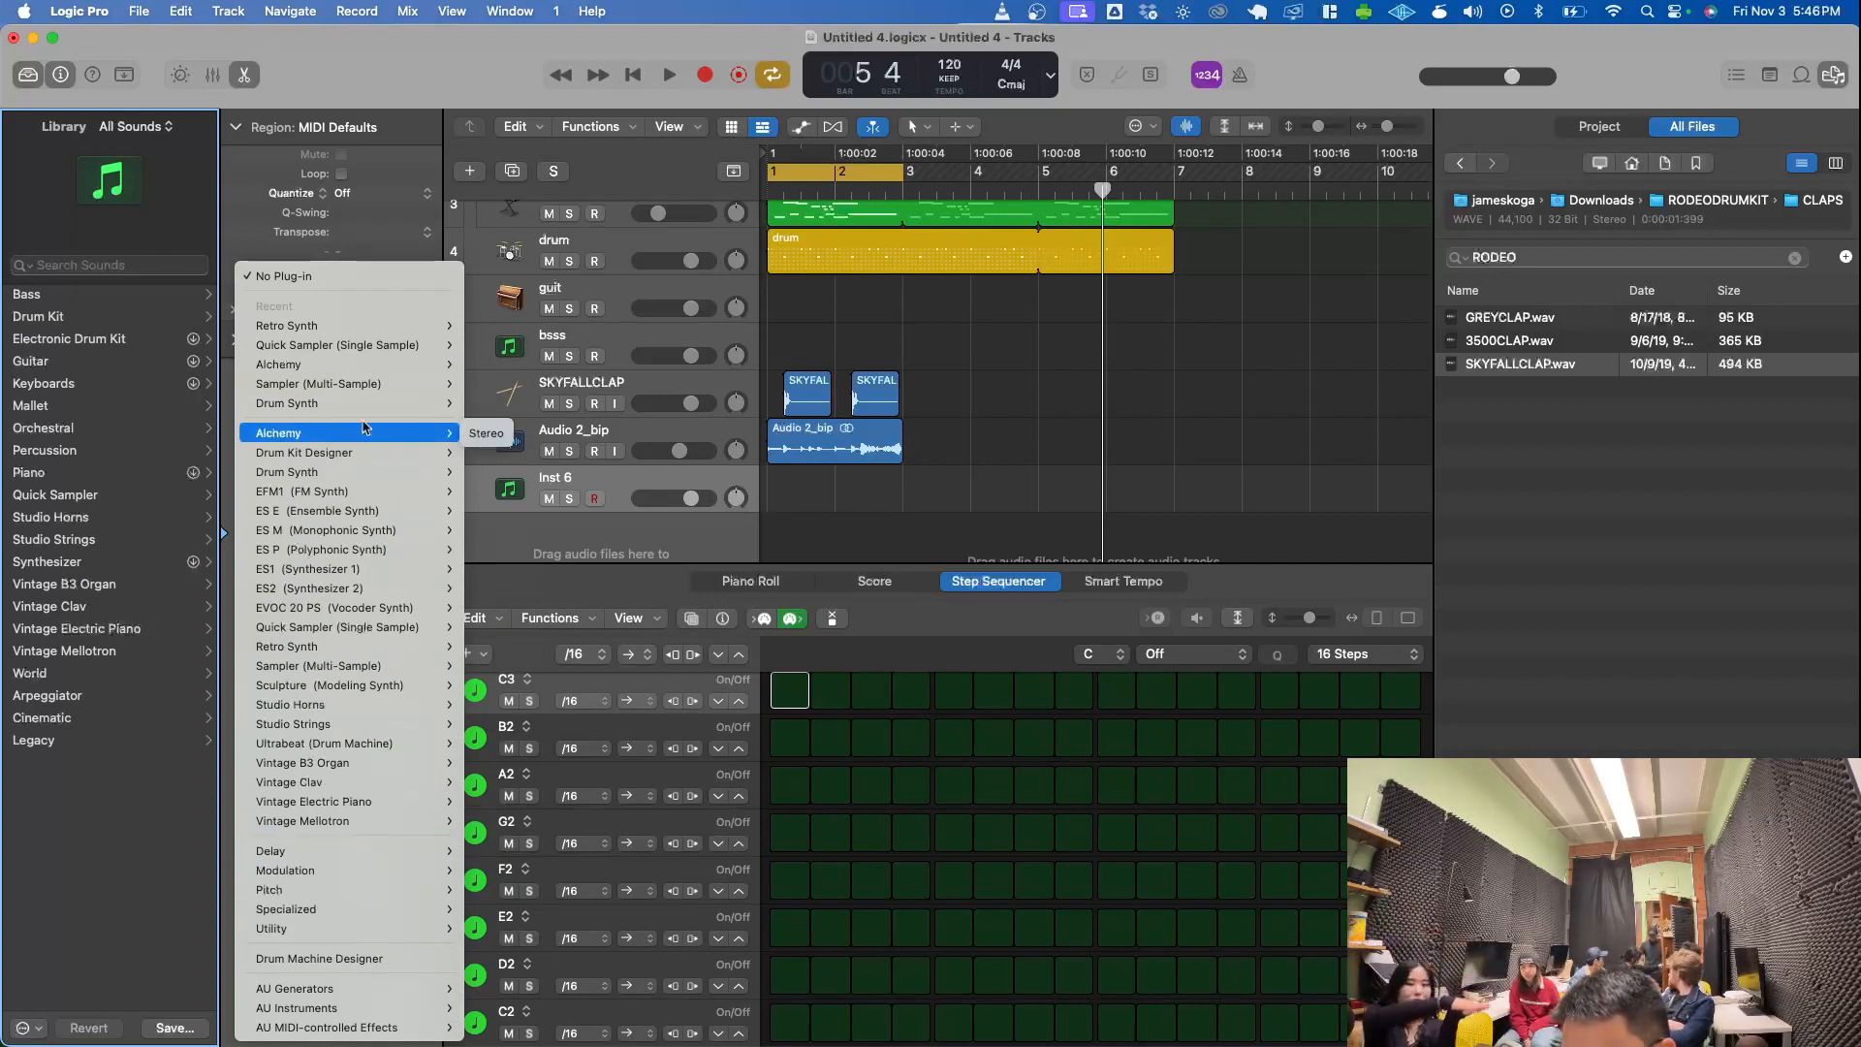
mouse_move(366, 391)
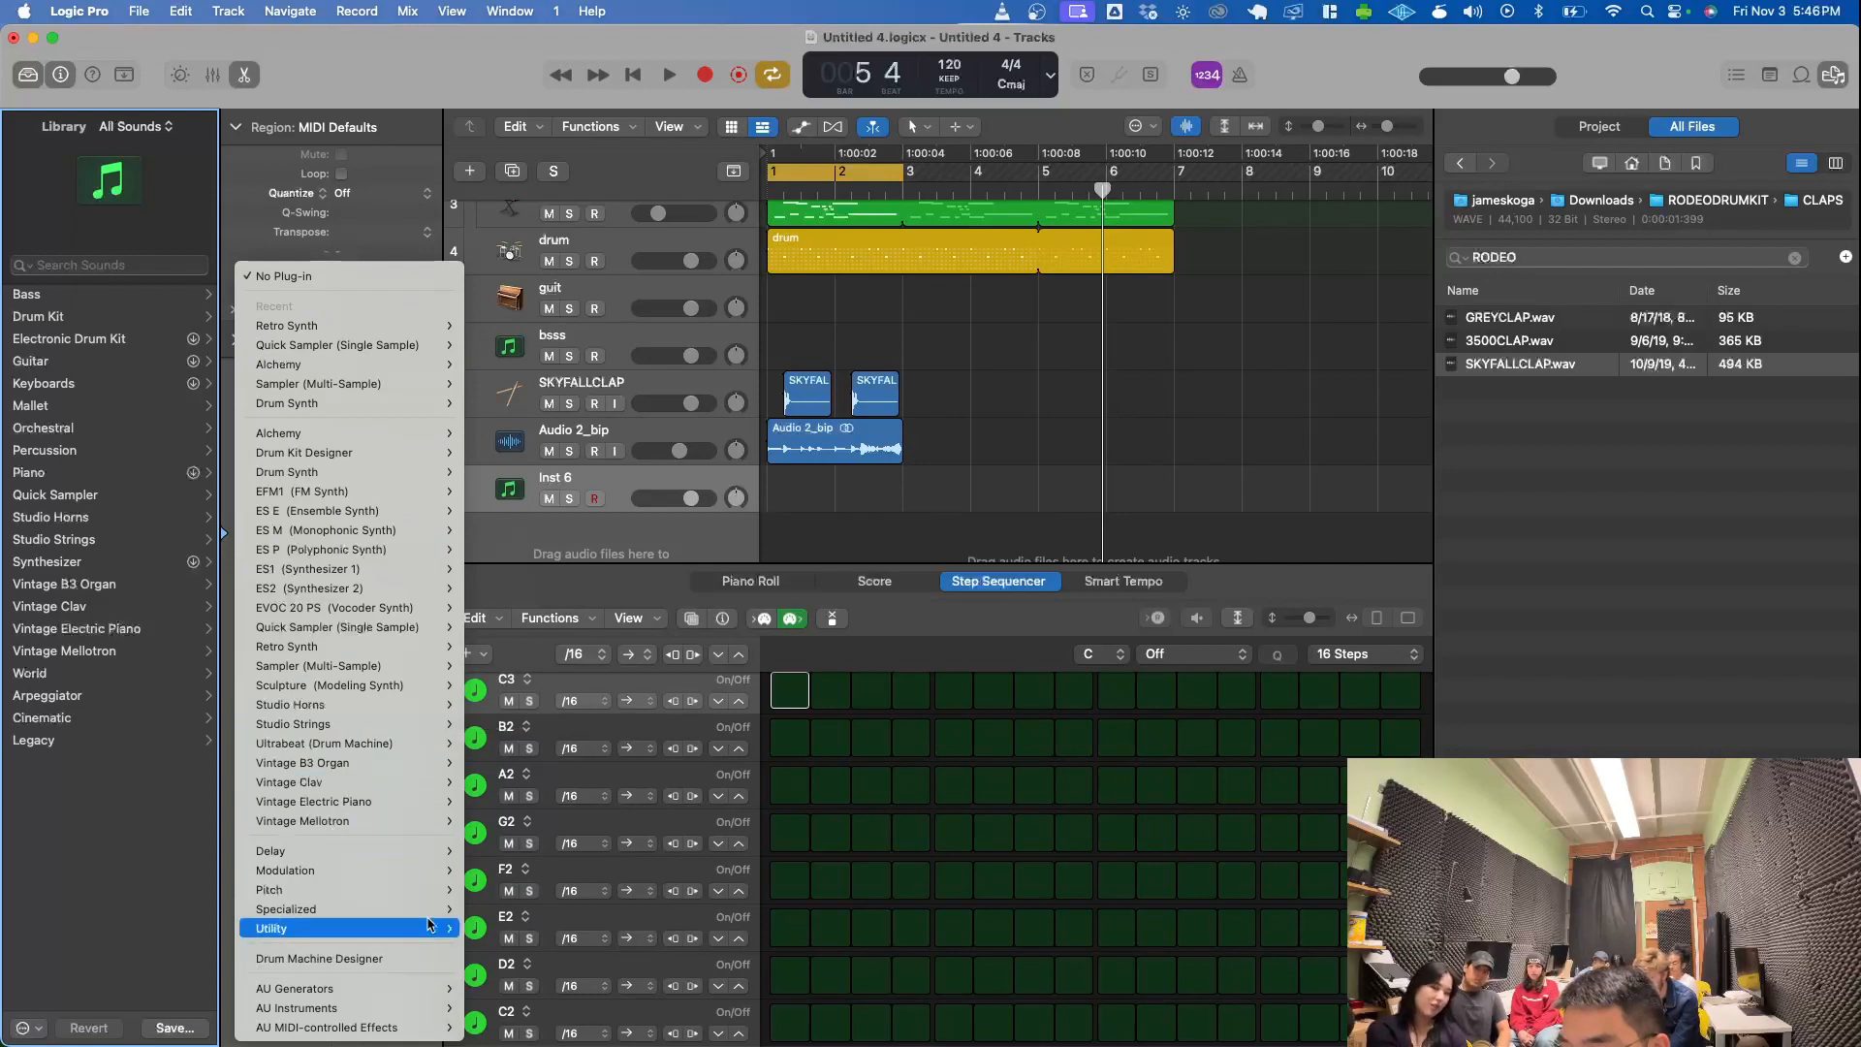
left_click(821, 565)
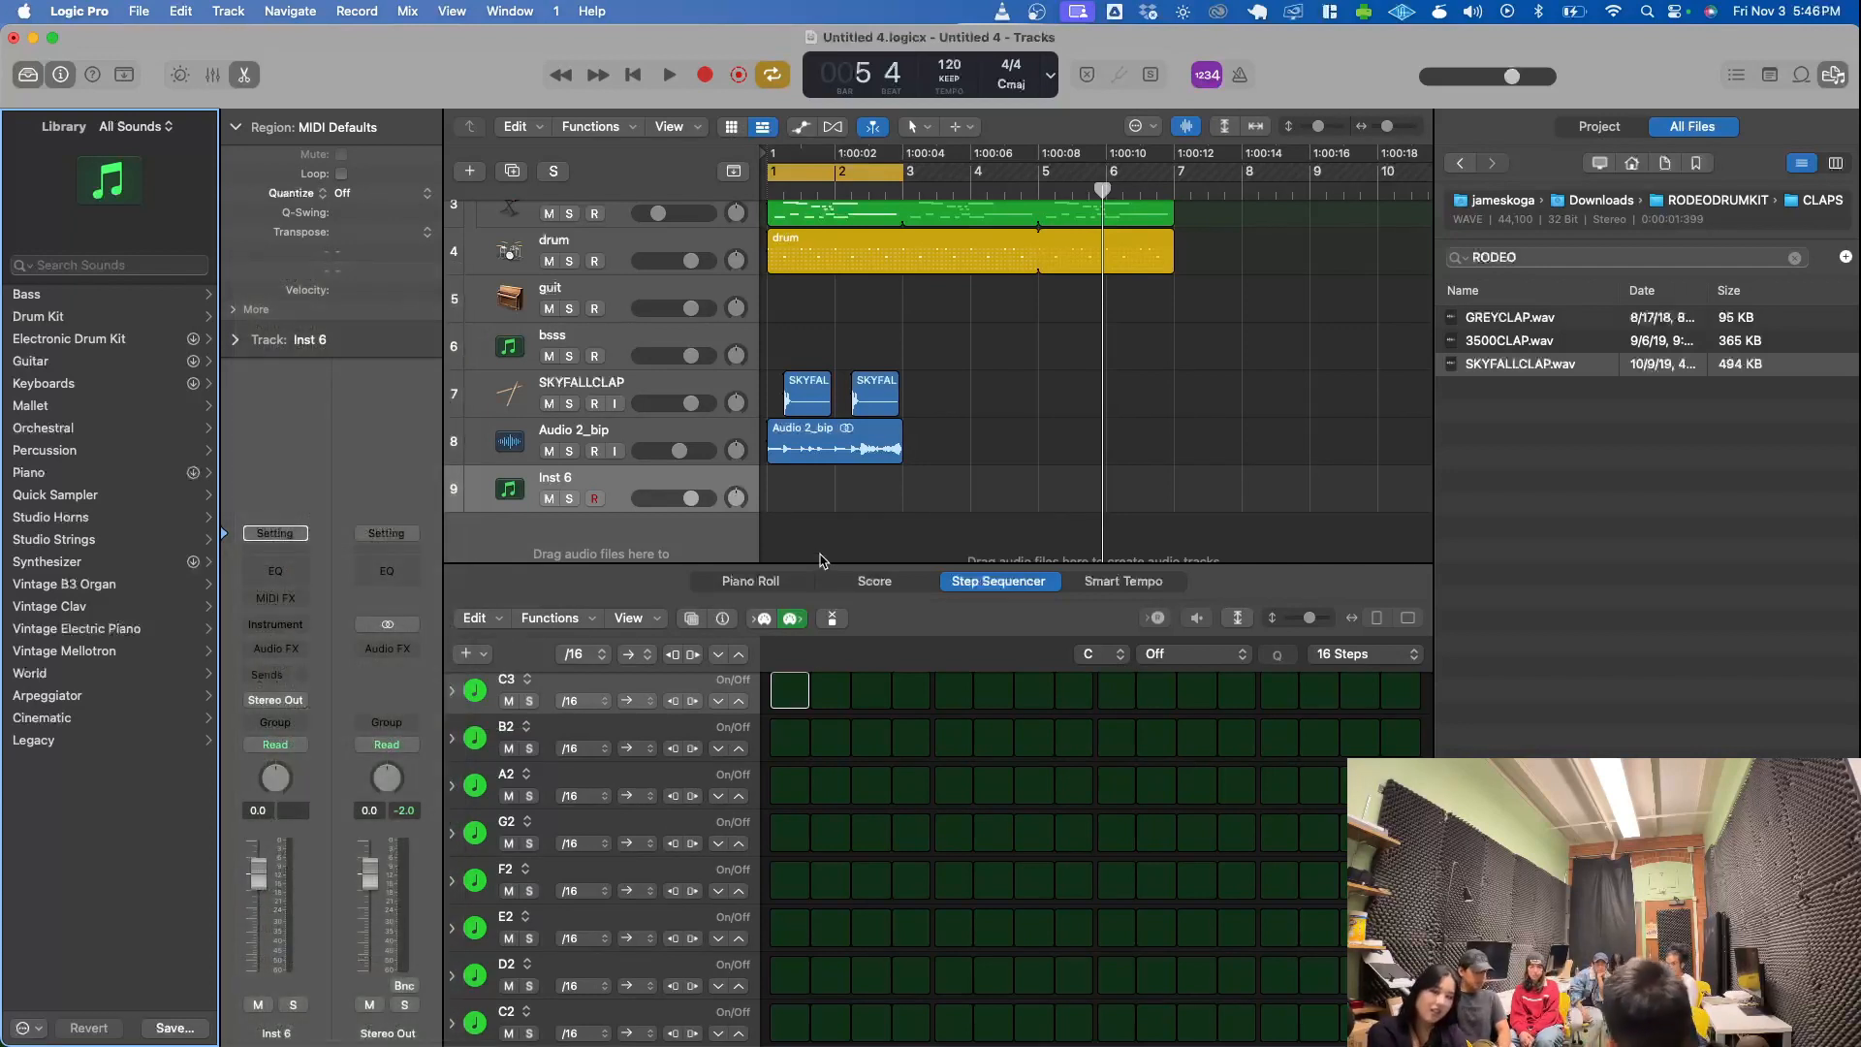
- Load the Vital Audio synth Vital as the instrument on the Inst 6 track and reposition its window so the whole interface shows
left_click(277, 626)
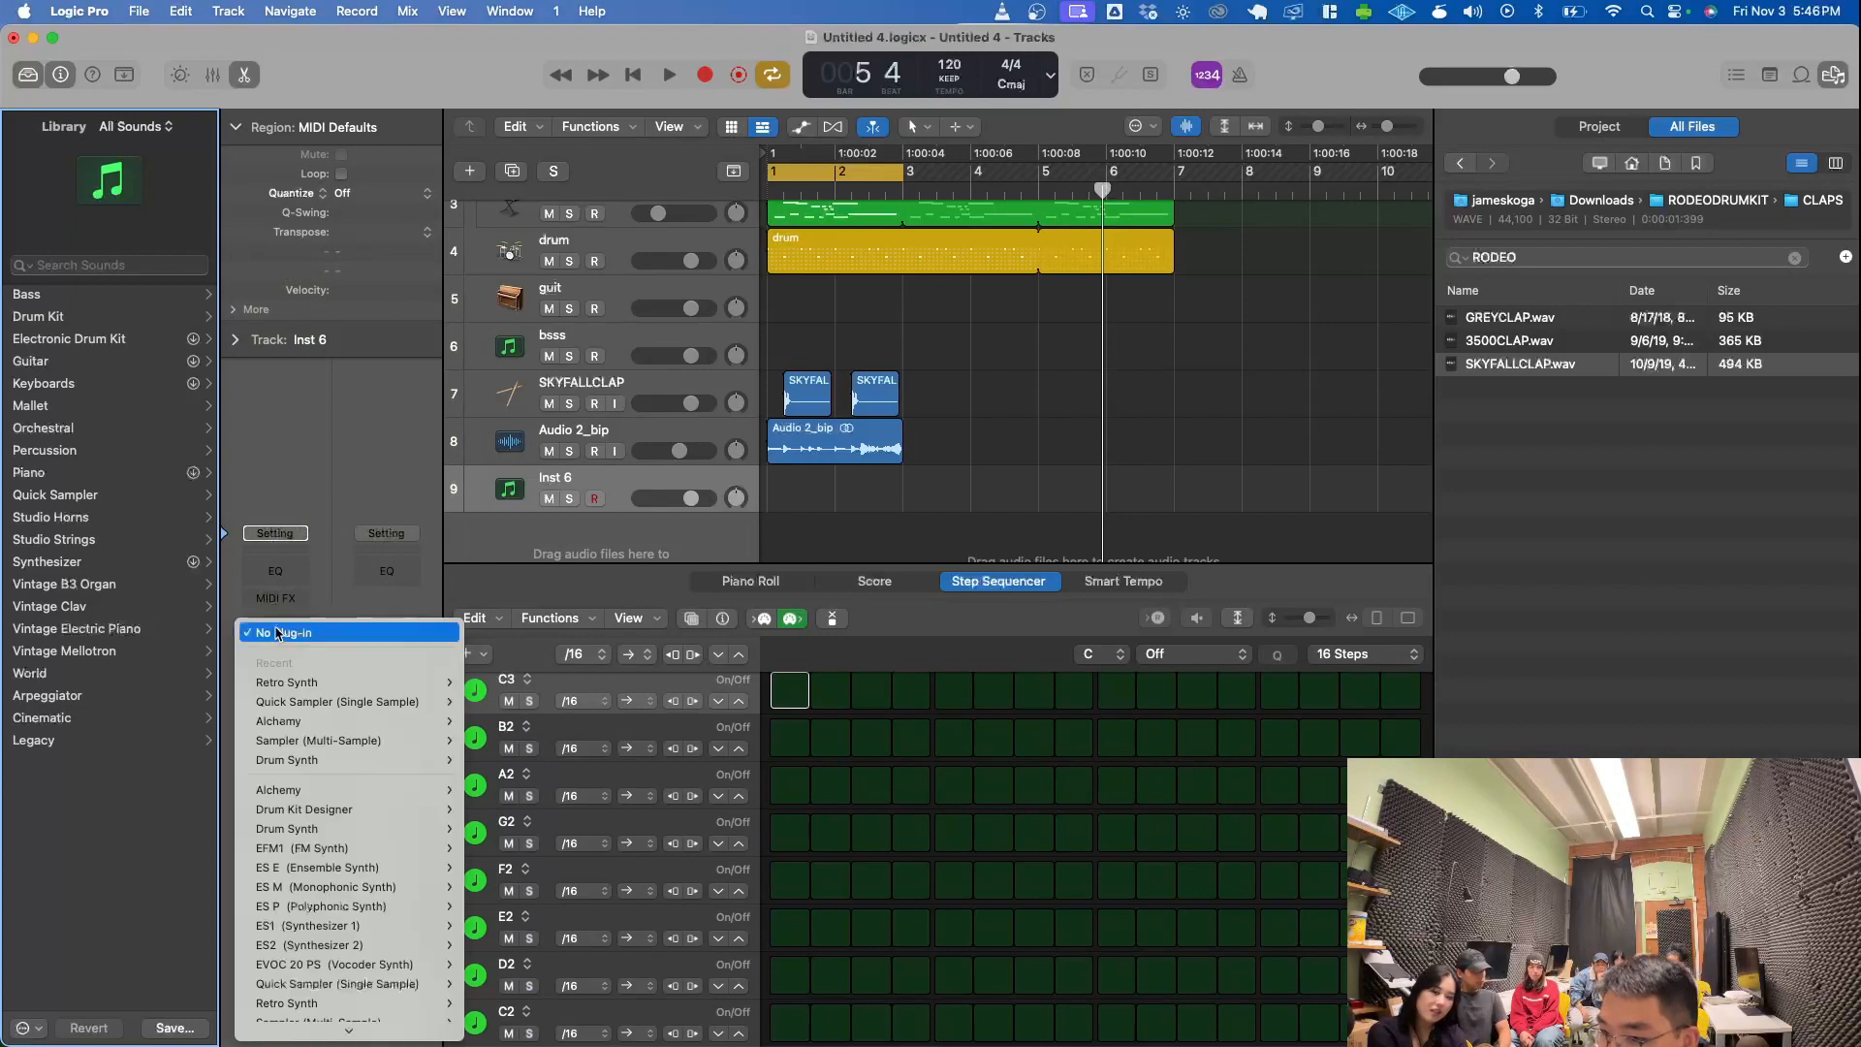
scroll(290, 915, "down", 5)
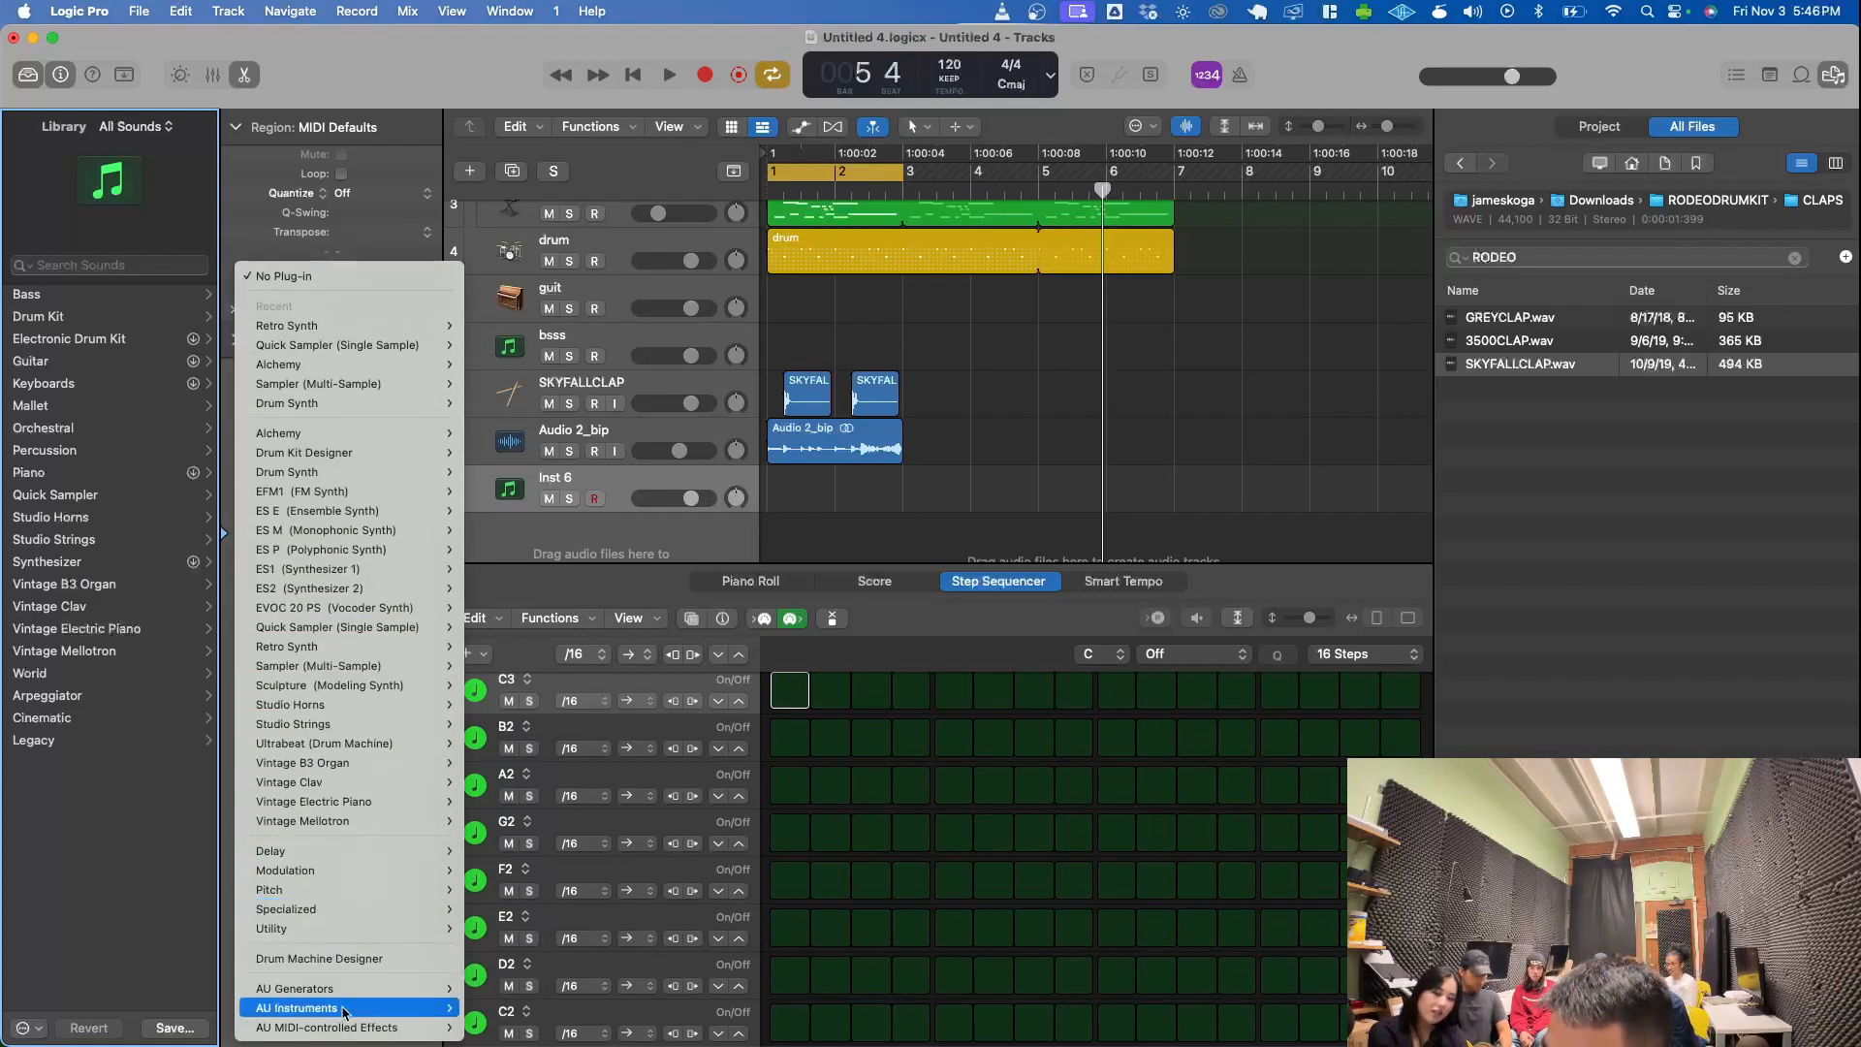
mouse_move(504, 1031)
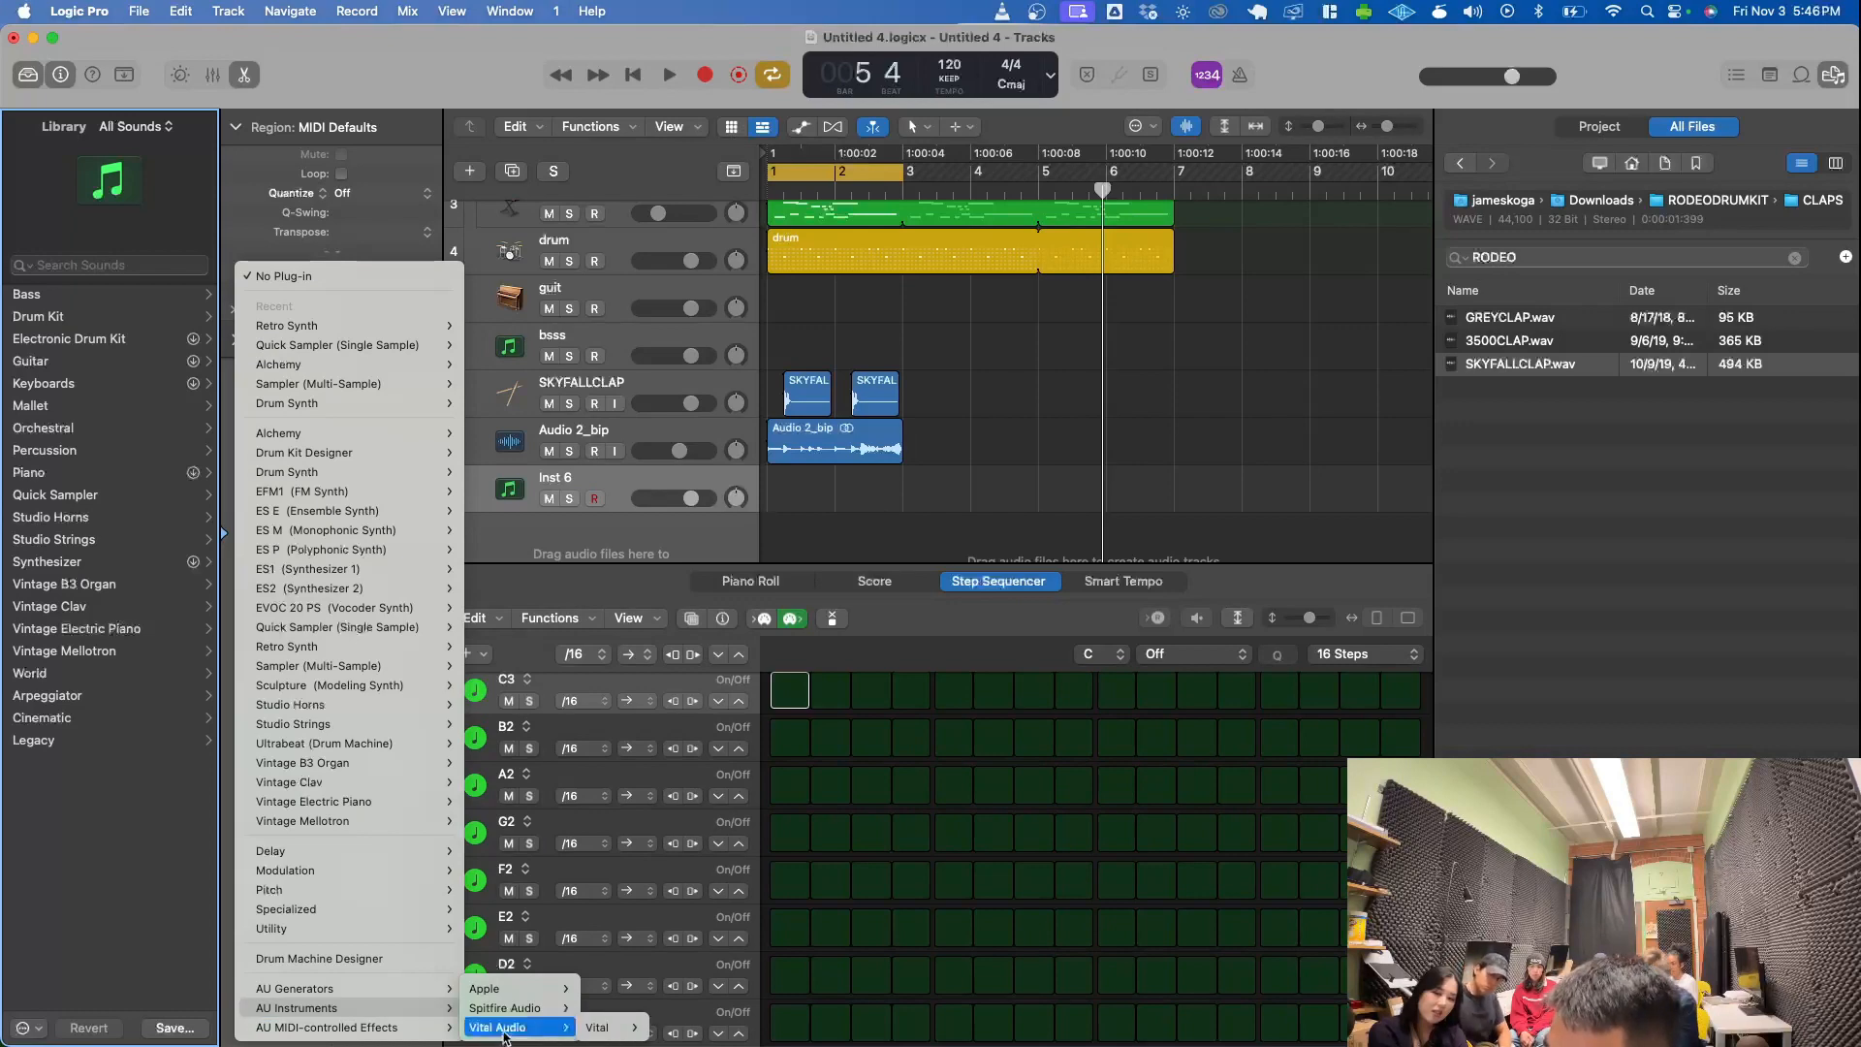
mouse_move(596, 1033)
left_click(657, 1032)
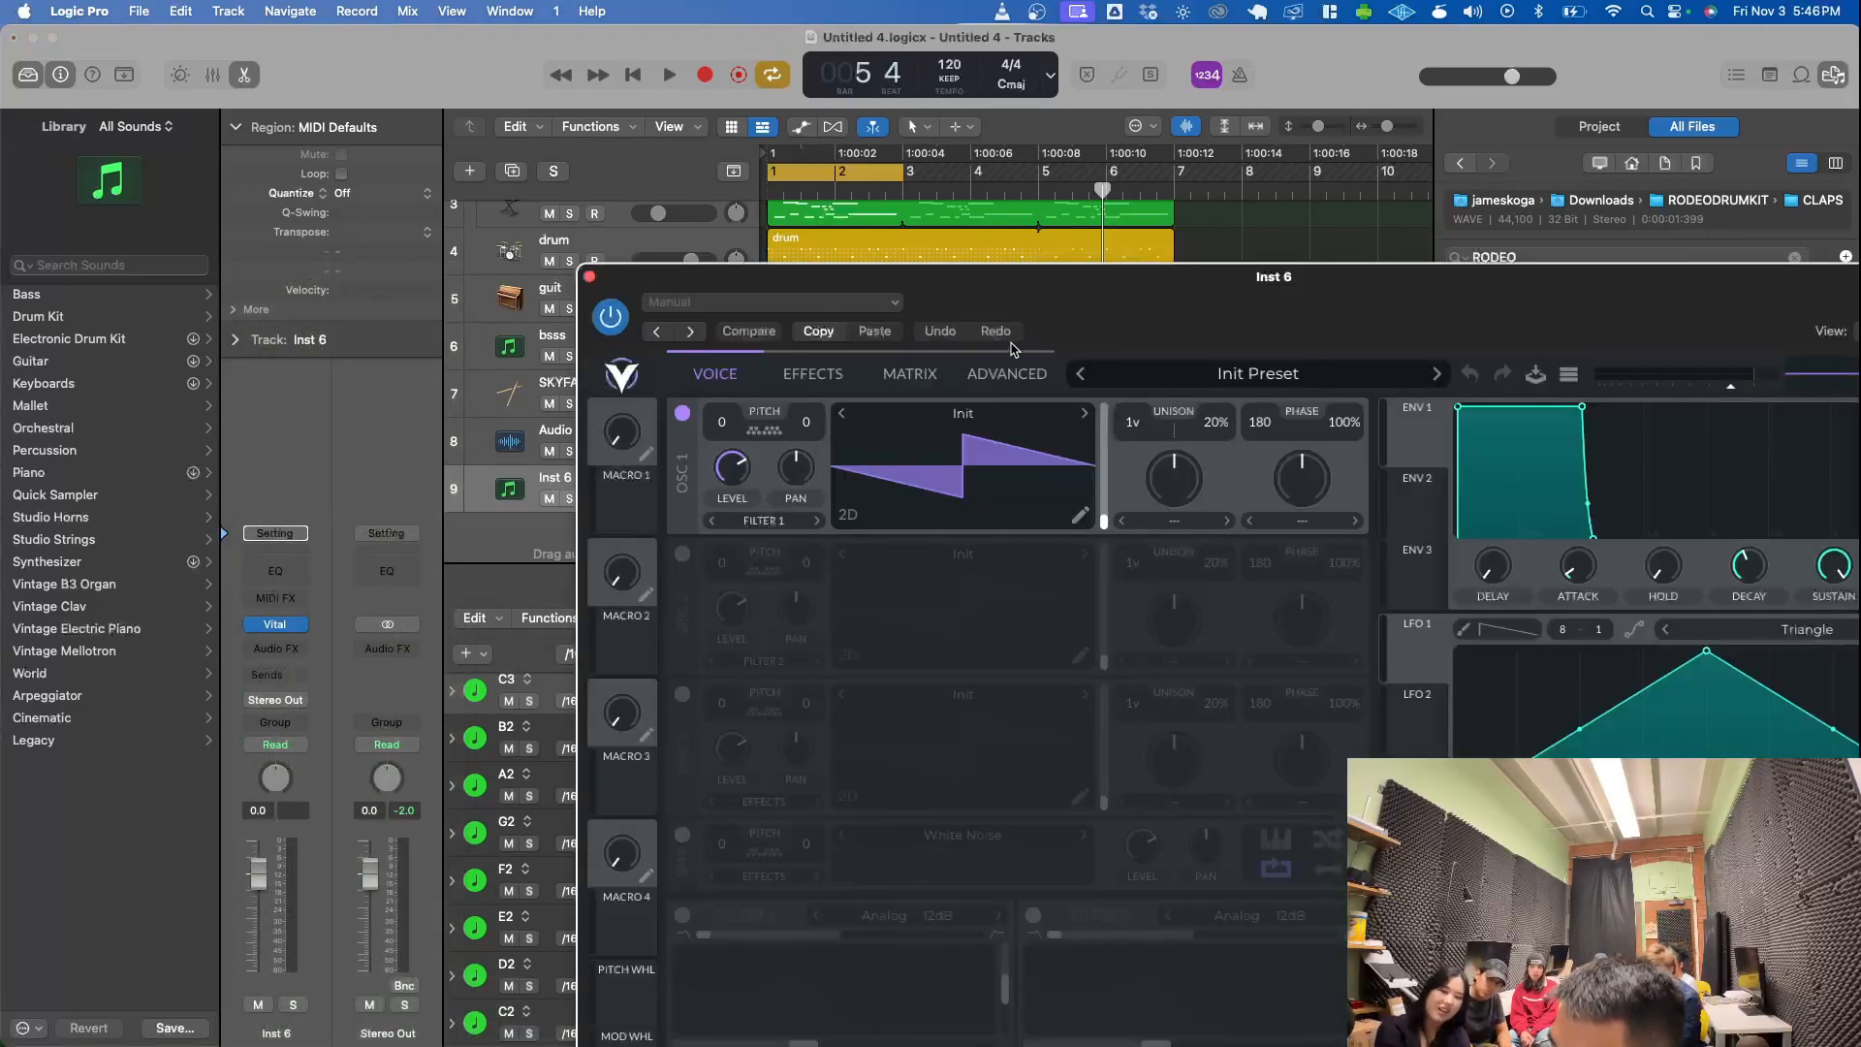
left_click_drag(1114, 318, 784, 74)
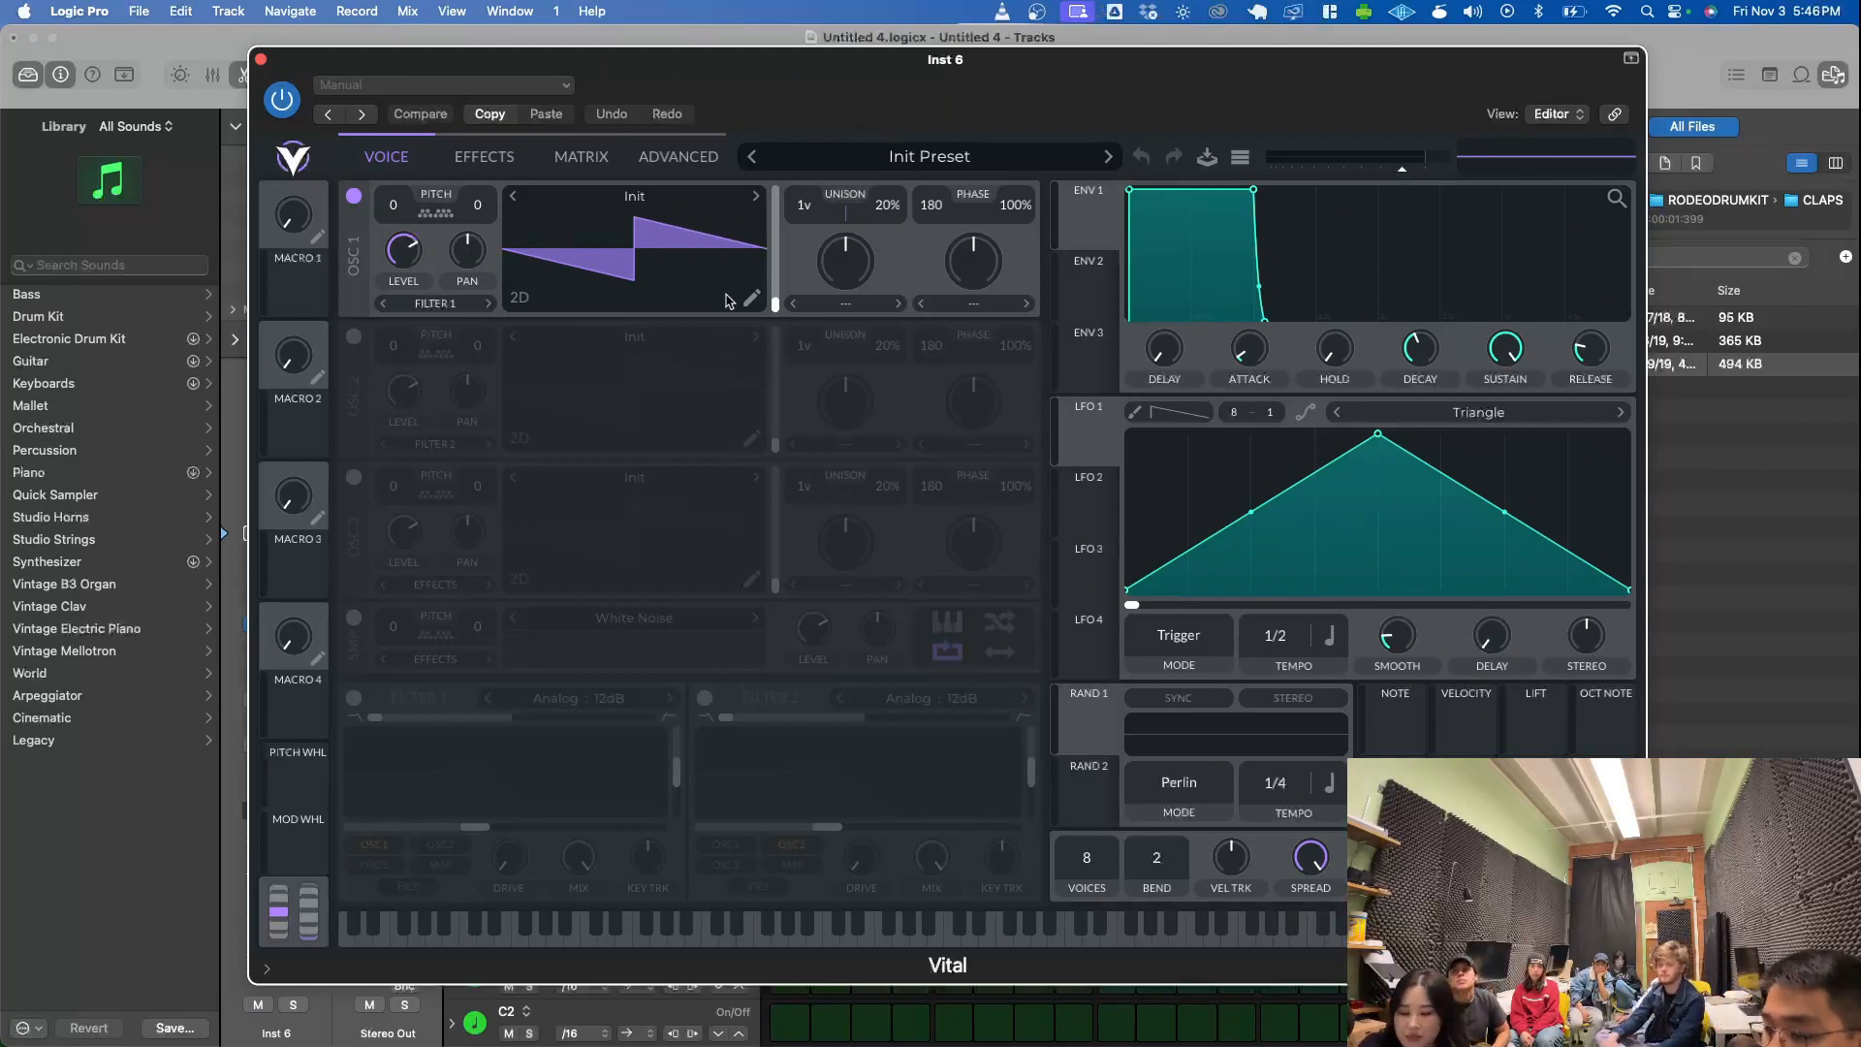
- Show the Musical Typing keyboard, raise its octave to C1, try notes on Vital's Init Preset, and move the keyboard clear of the controls
key("super+k")
key("a")
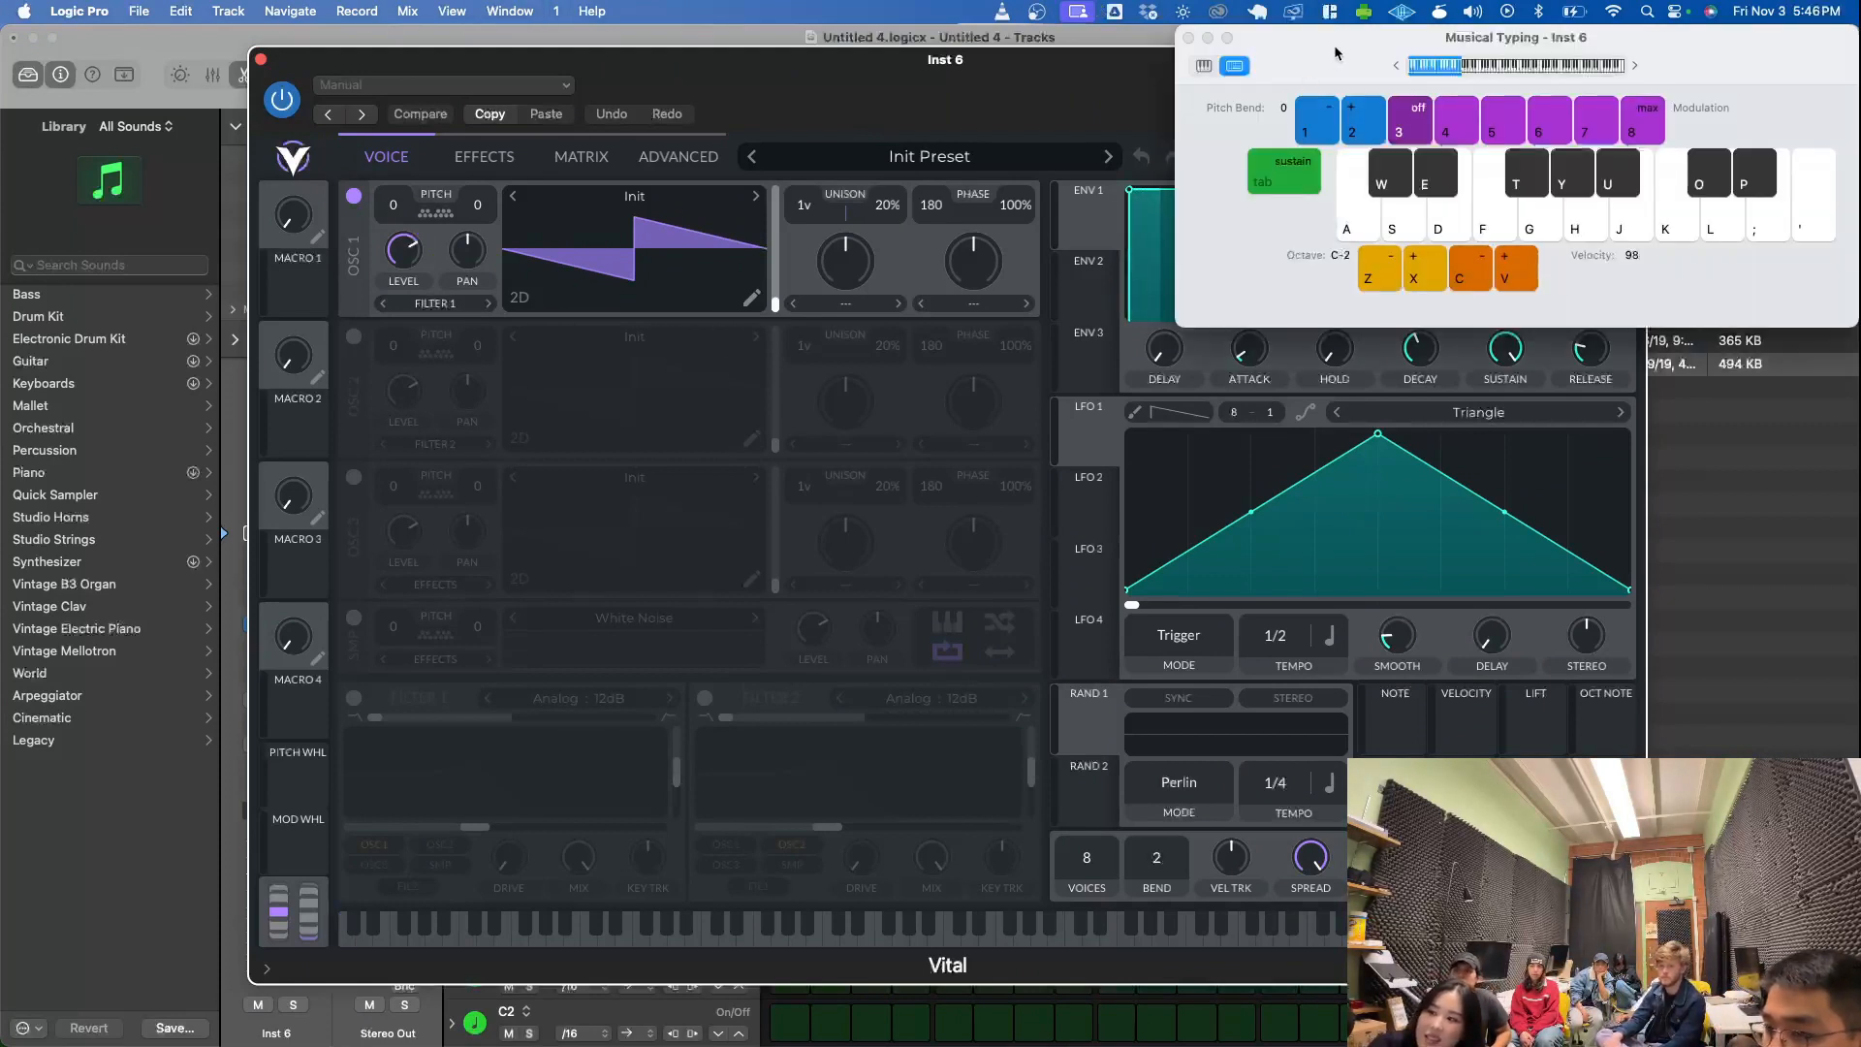
left_click_drag(1336, 53, 991, 398)
key("s")
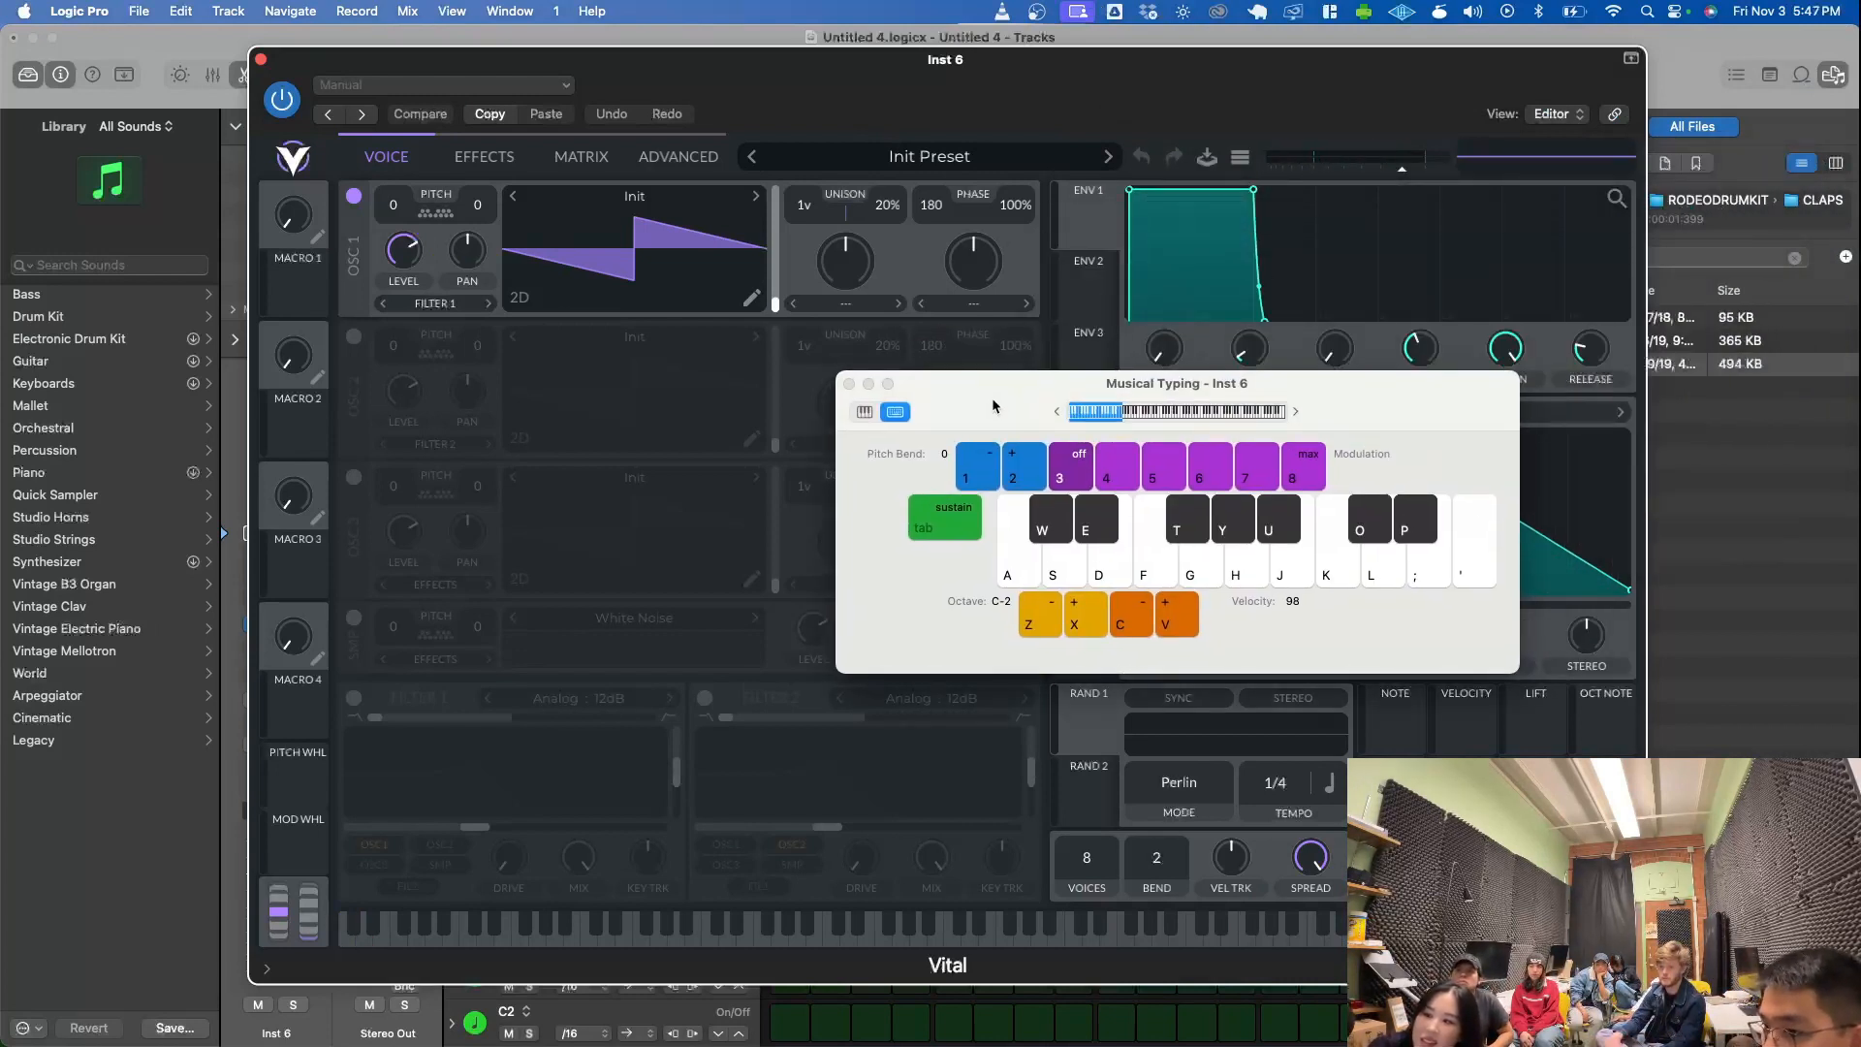
key("x")
key("x")
key("x")
key("s")
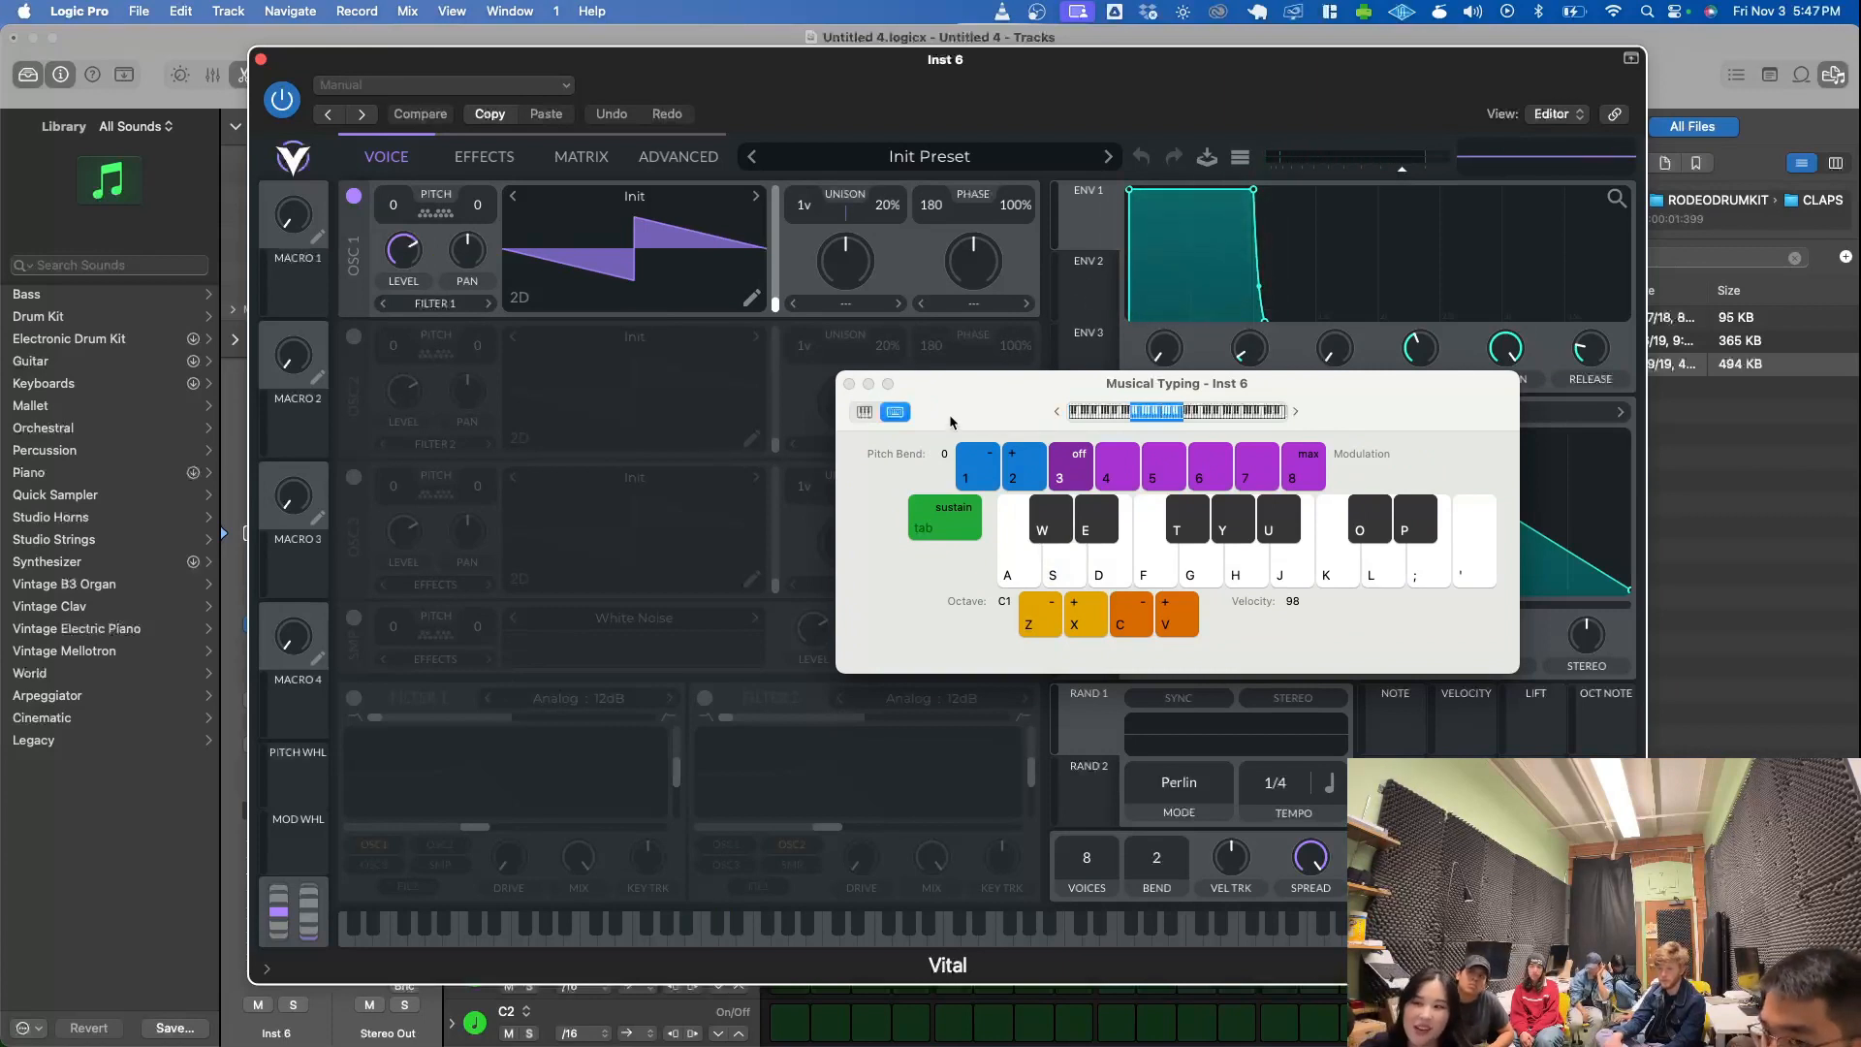
left_click_drag(973, 395, 535, 545)
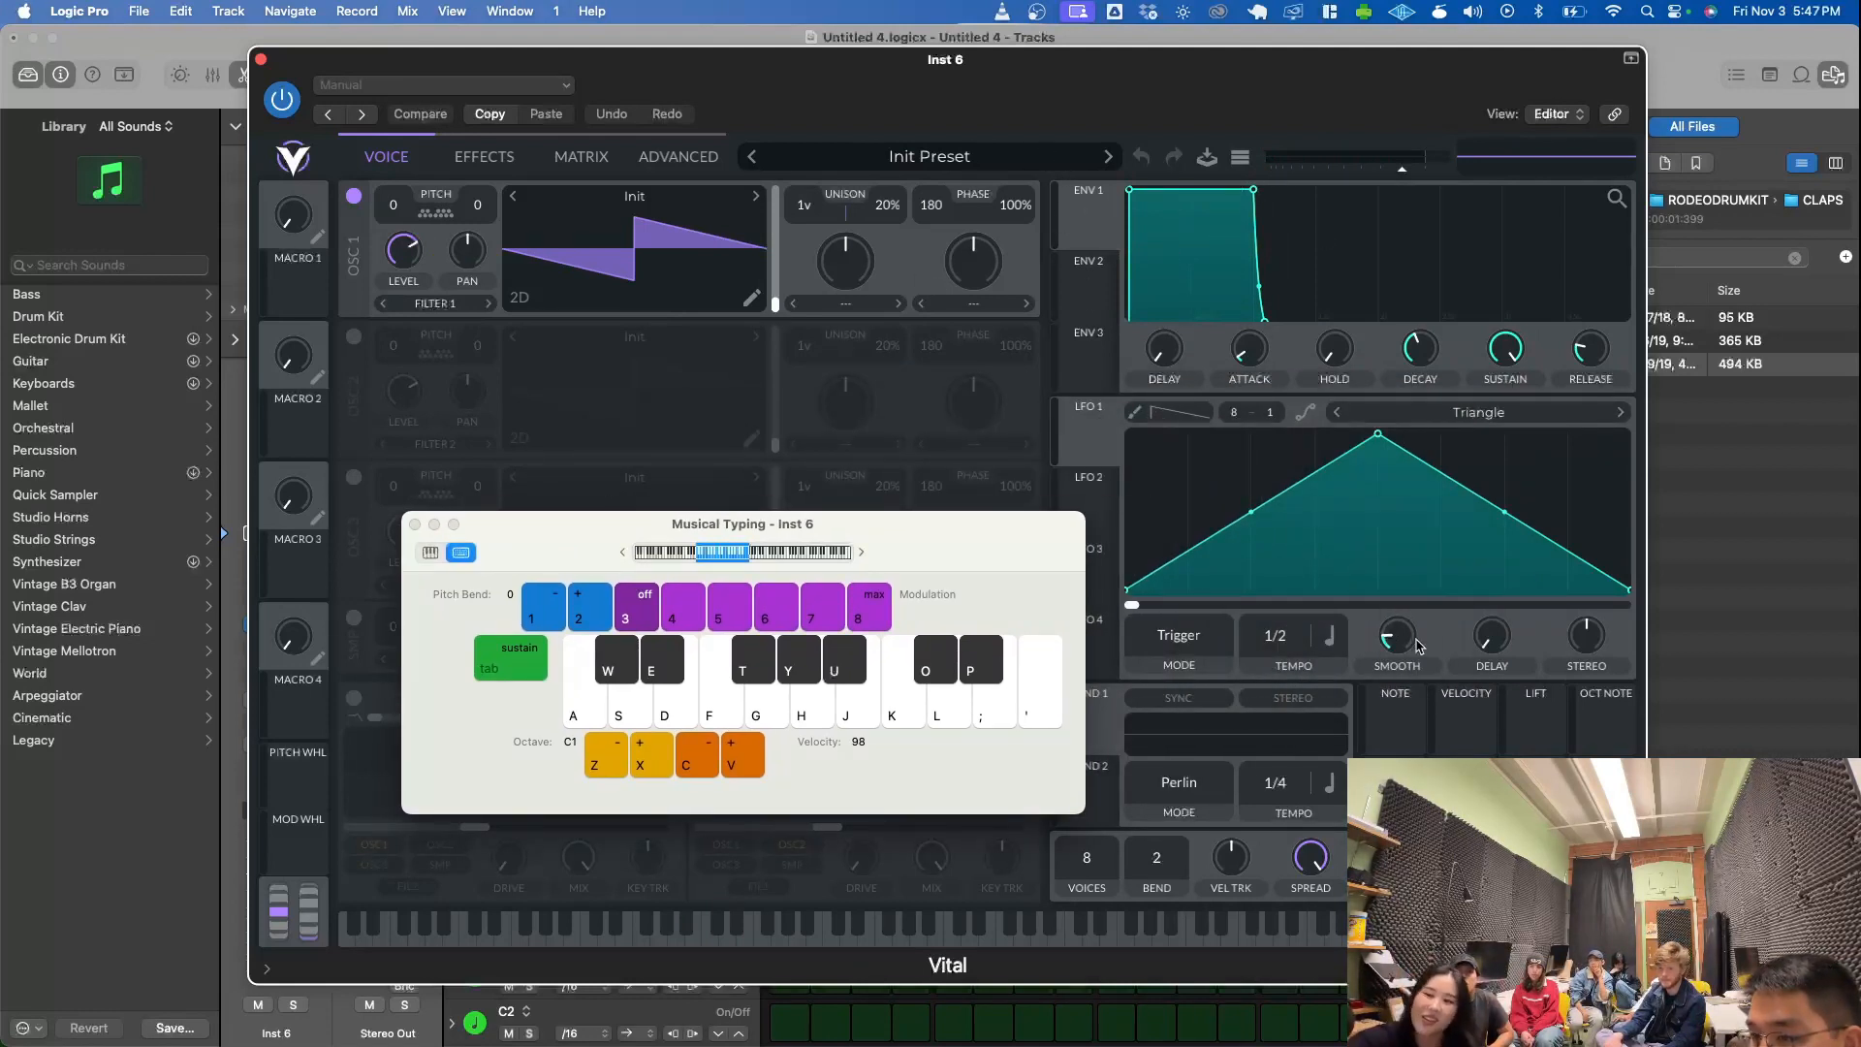
- Browse Vital's presets and load the pad preset "The sound of DAWN"
left_click(1240, 161)
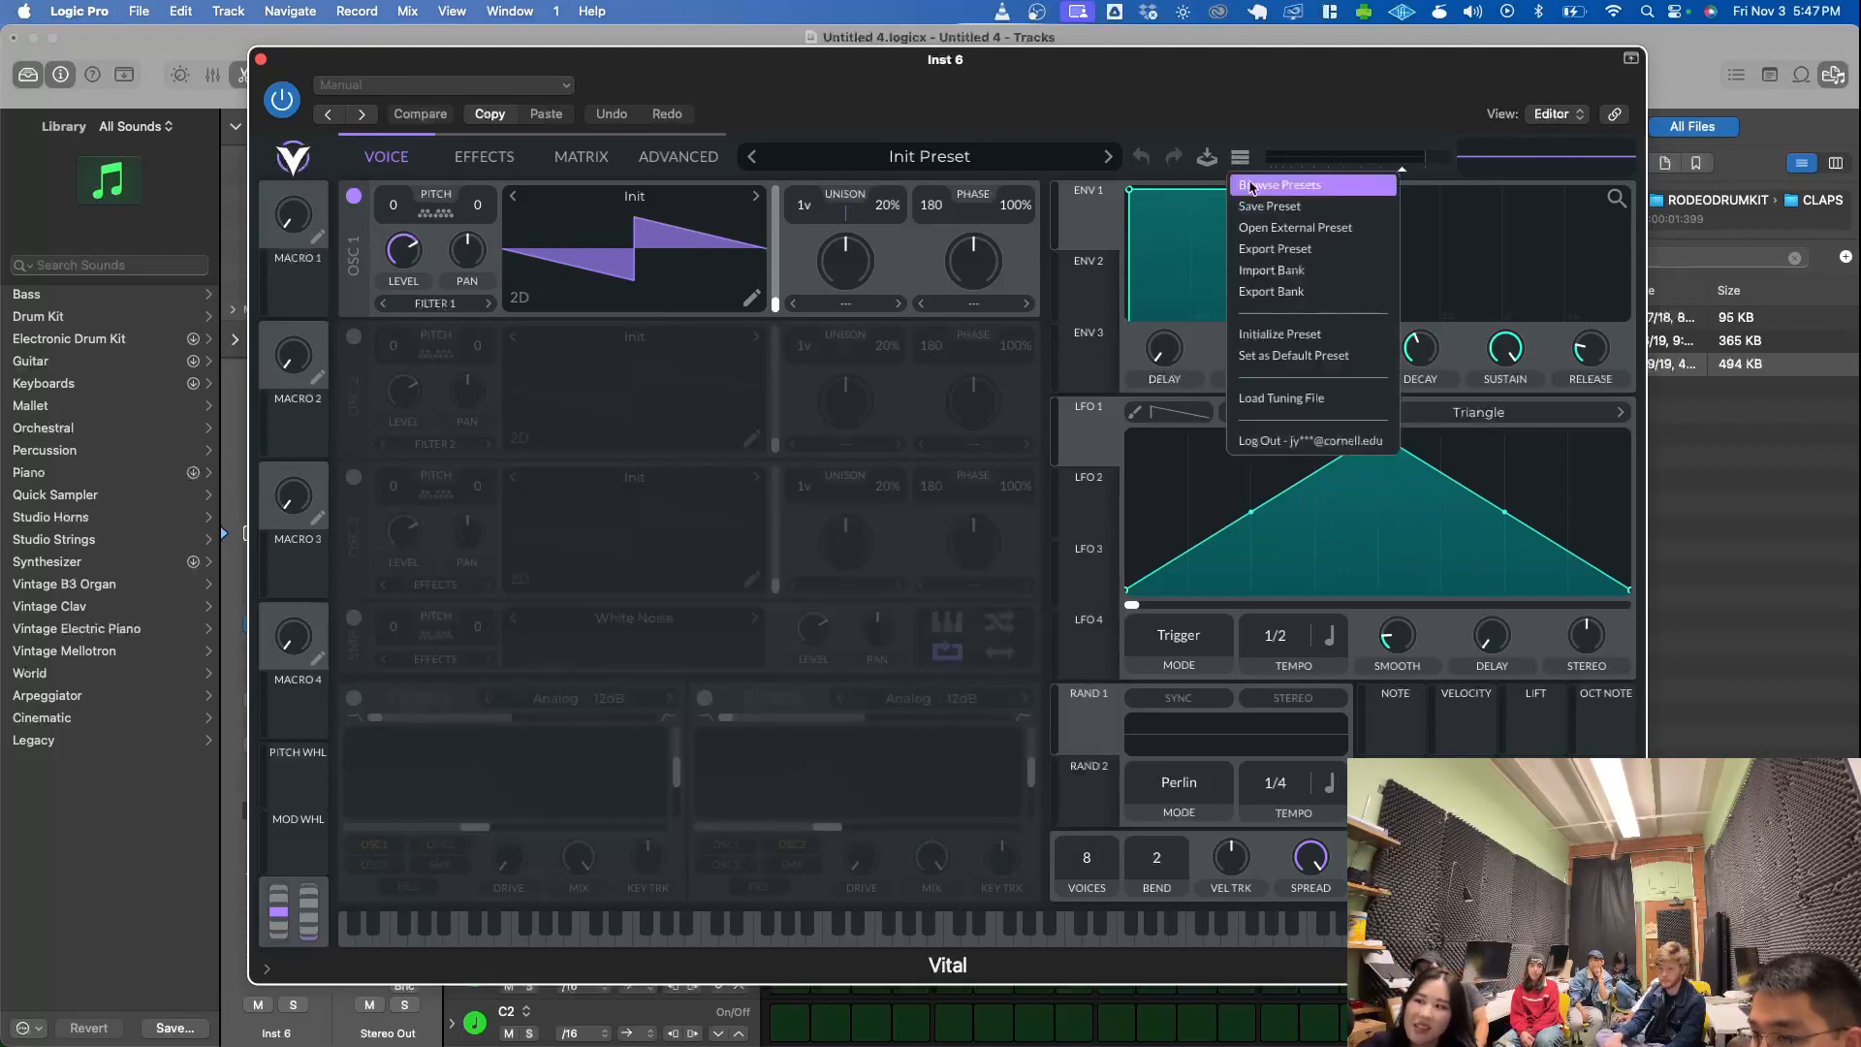
left_click(1250, 184)
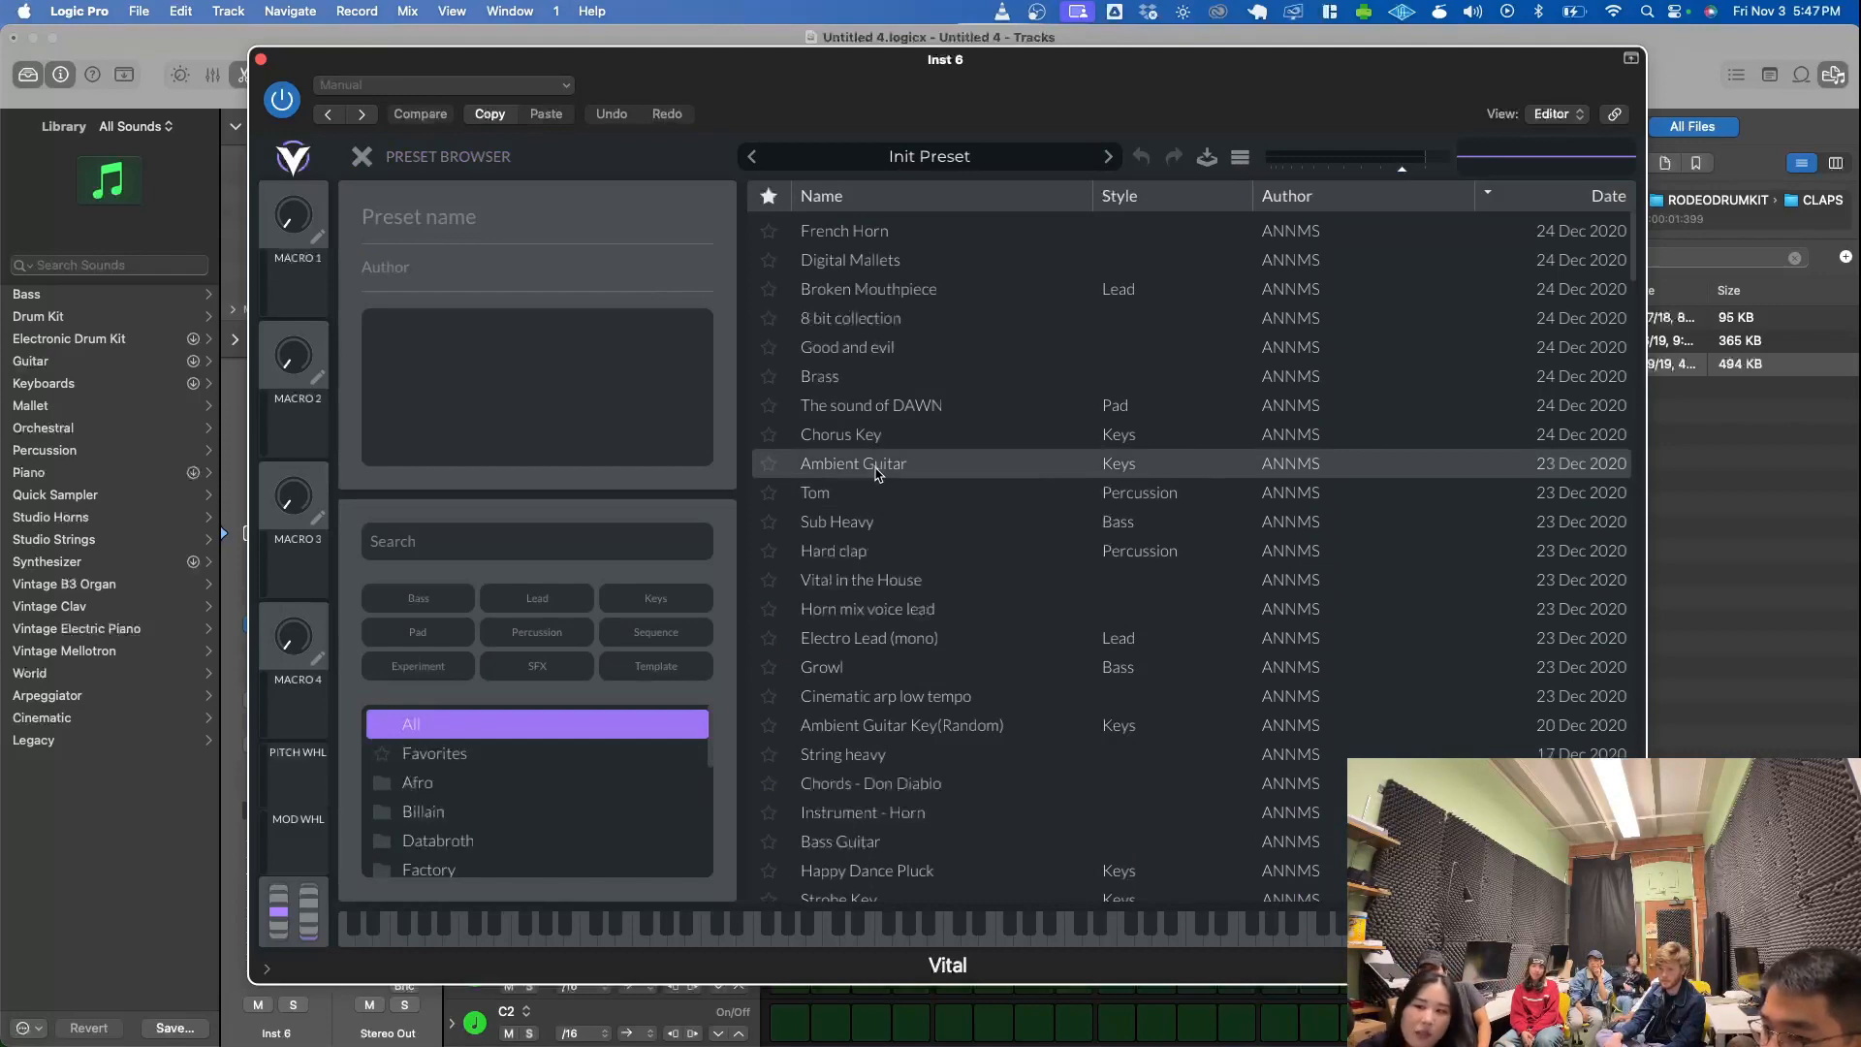
scroll(893, 370, "down", 5)
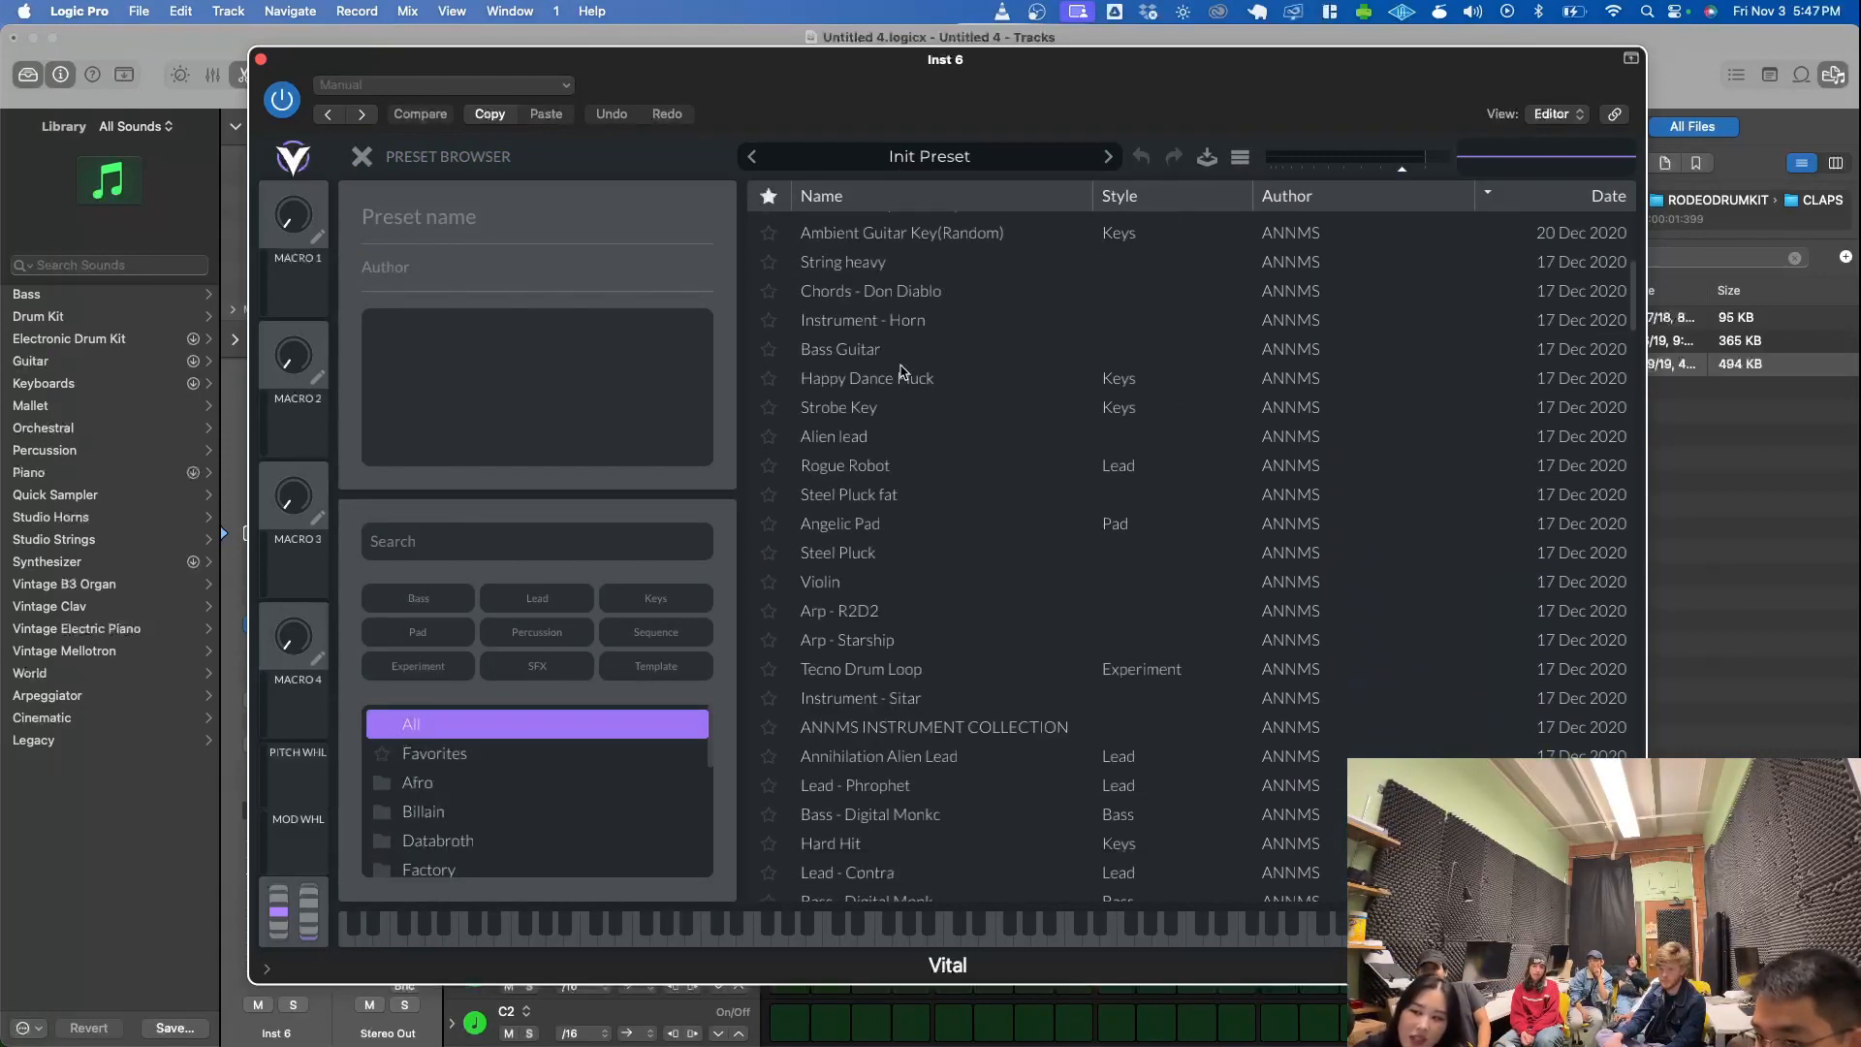
scroll(902, 371, "up", 5)
left_click(879, 407)
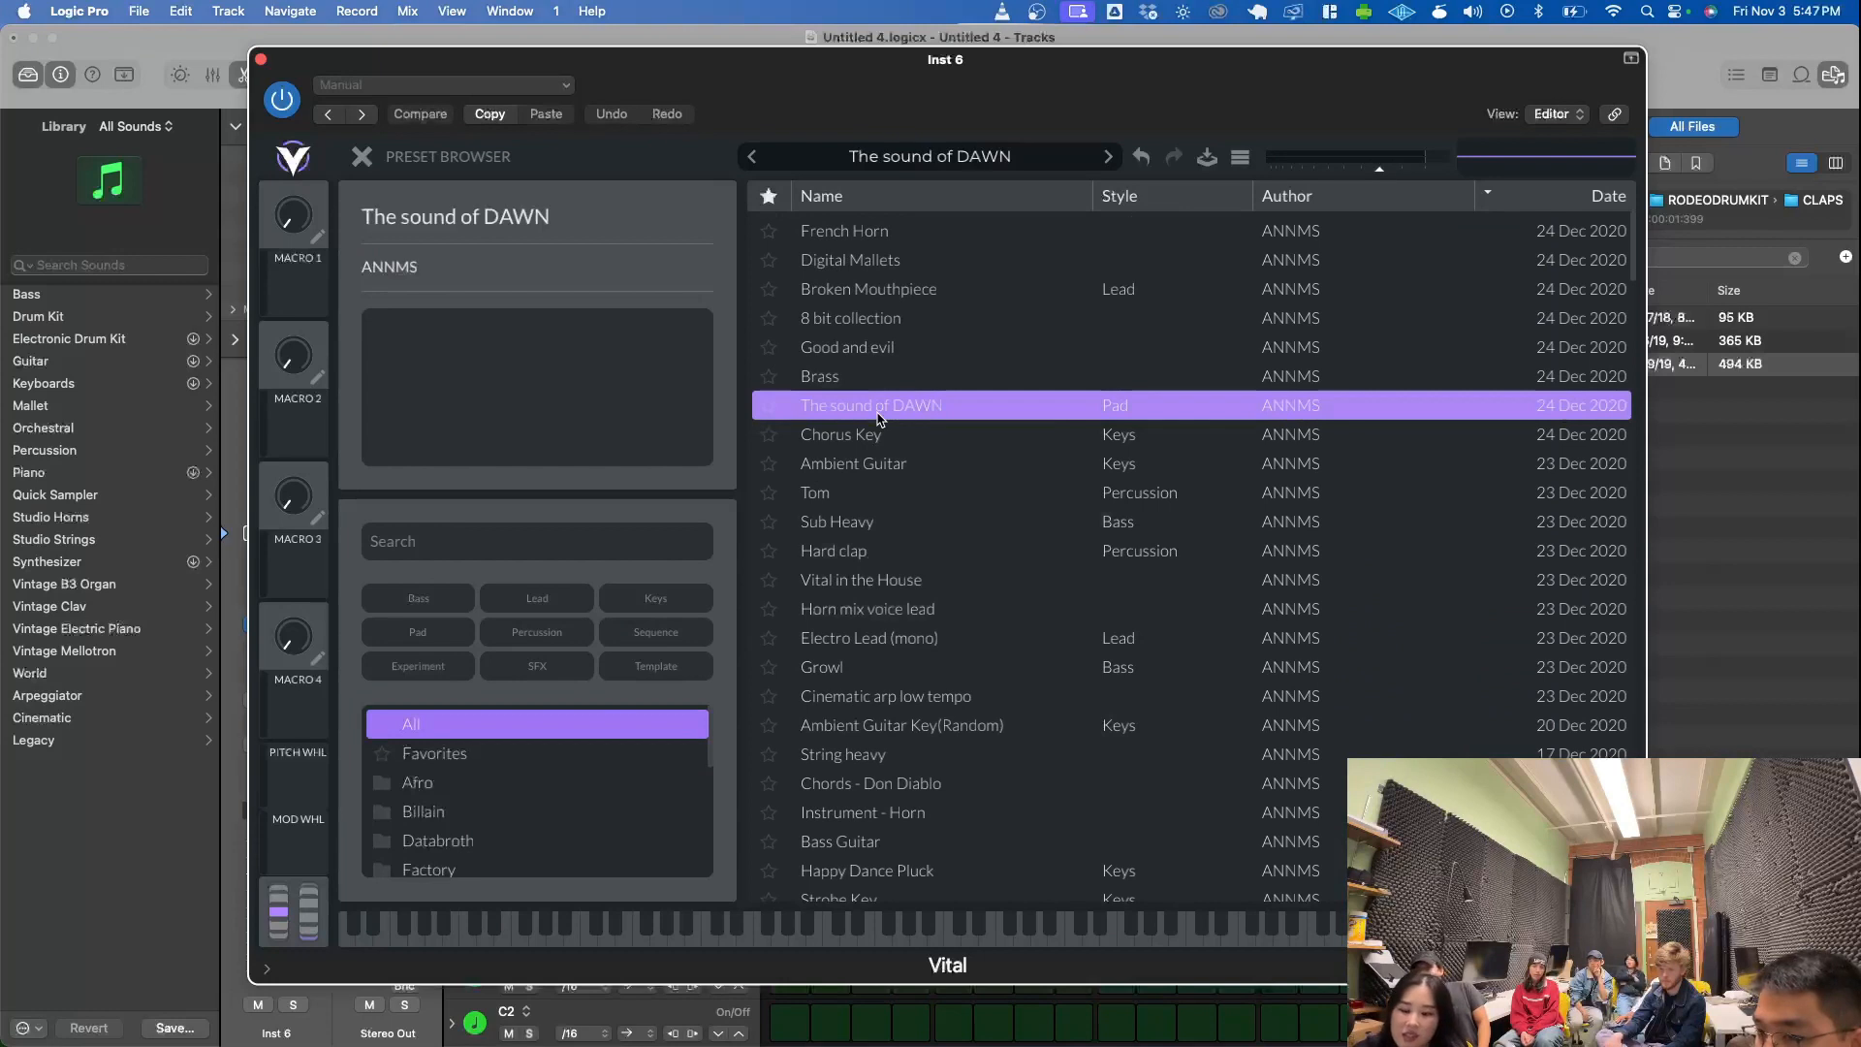
- Audition the pad preset with Musical Typing, raise the octave to C2, and move the keyboard clear of the upper preset list
key("super+k")
key("a")
key("d")
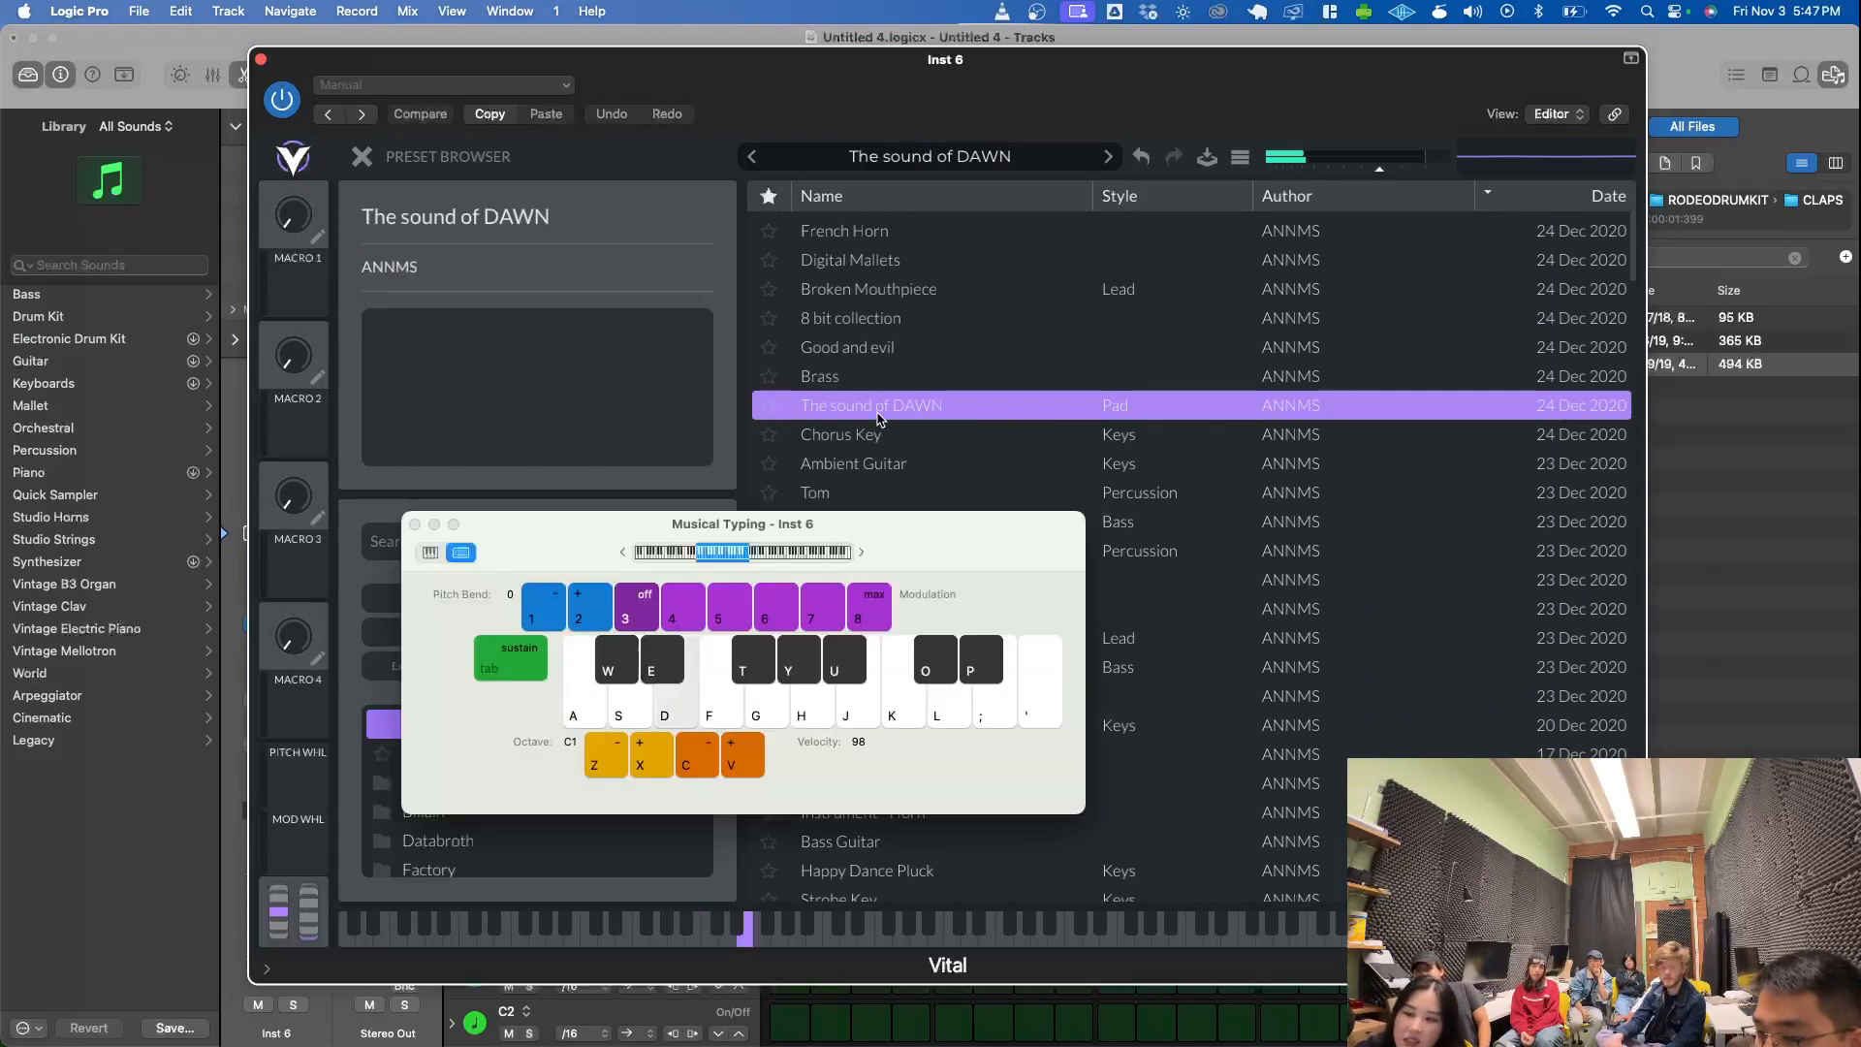
key("x")
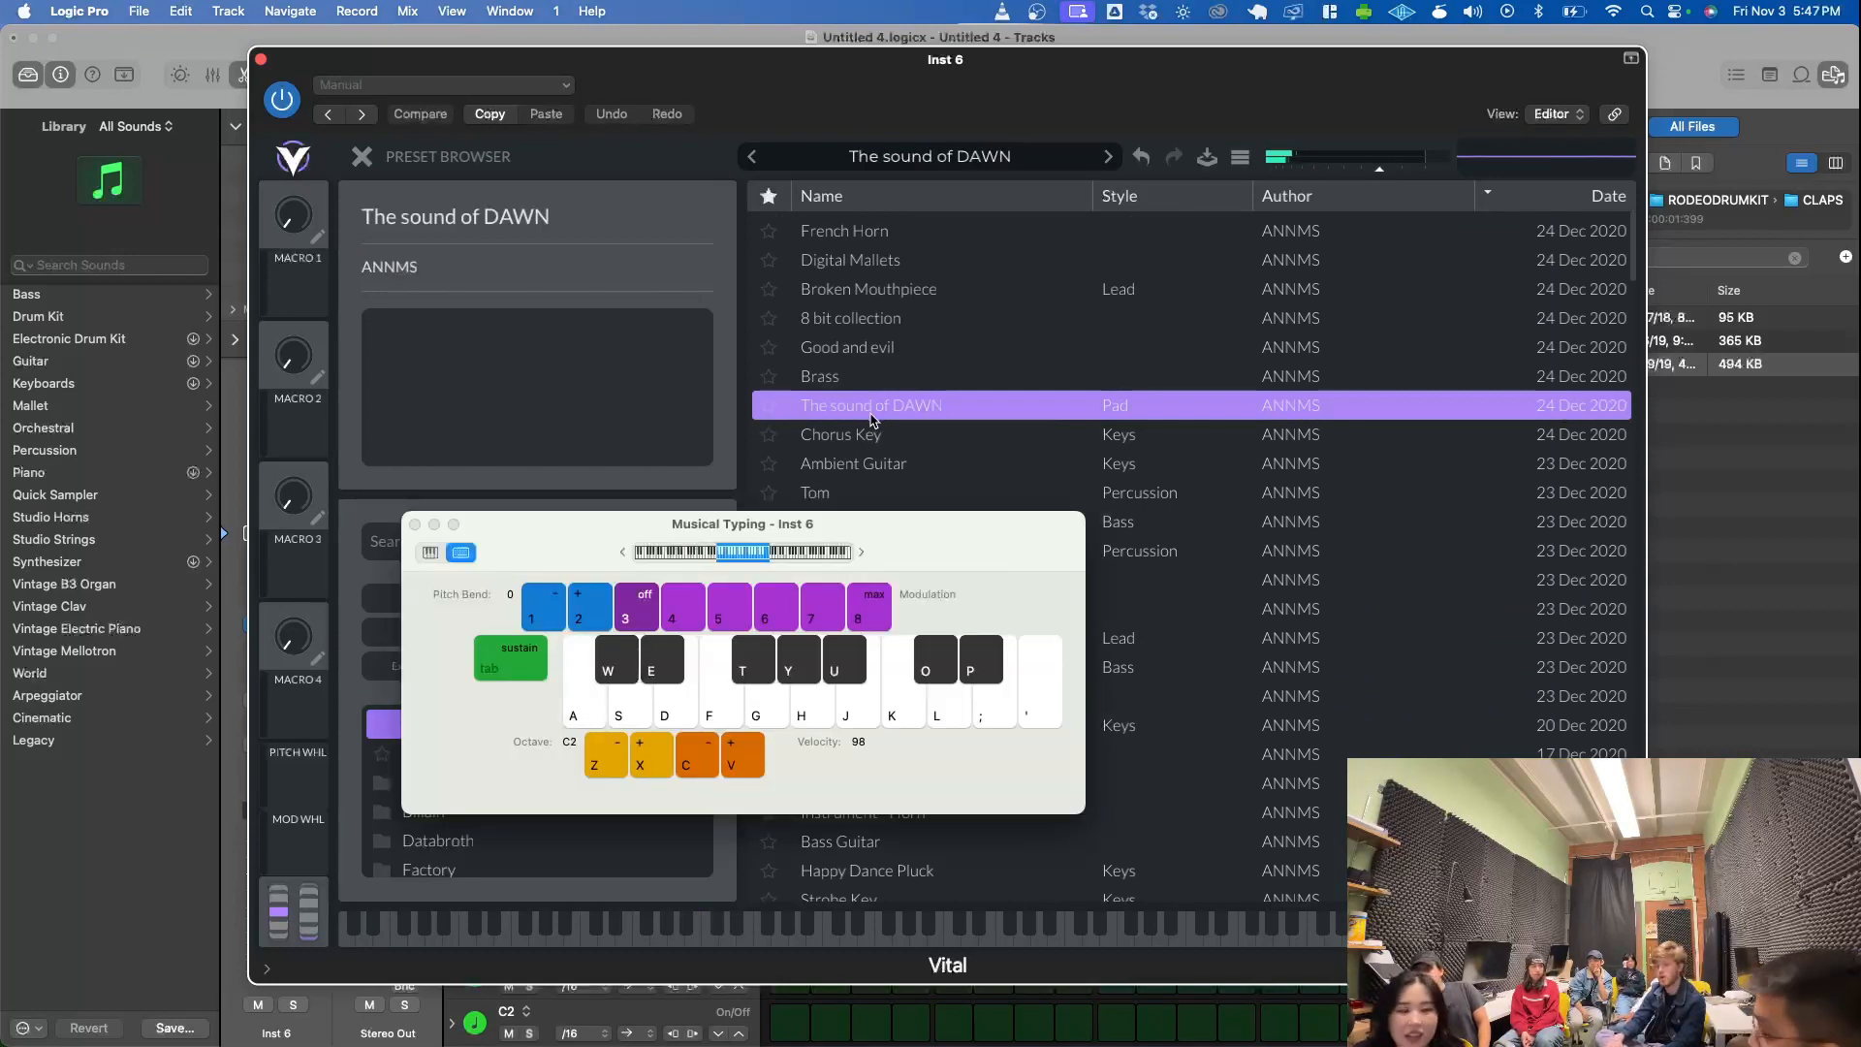
left_click_drag(550, 528, 713, 639)
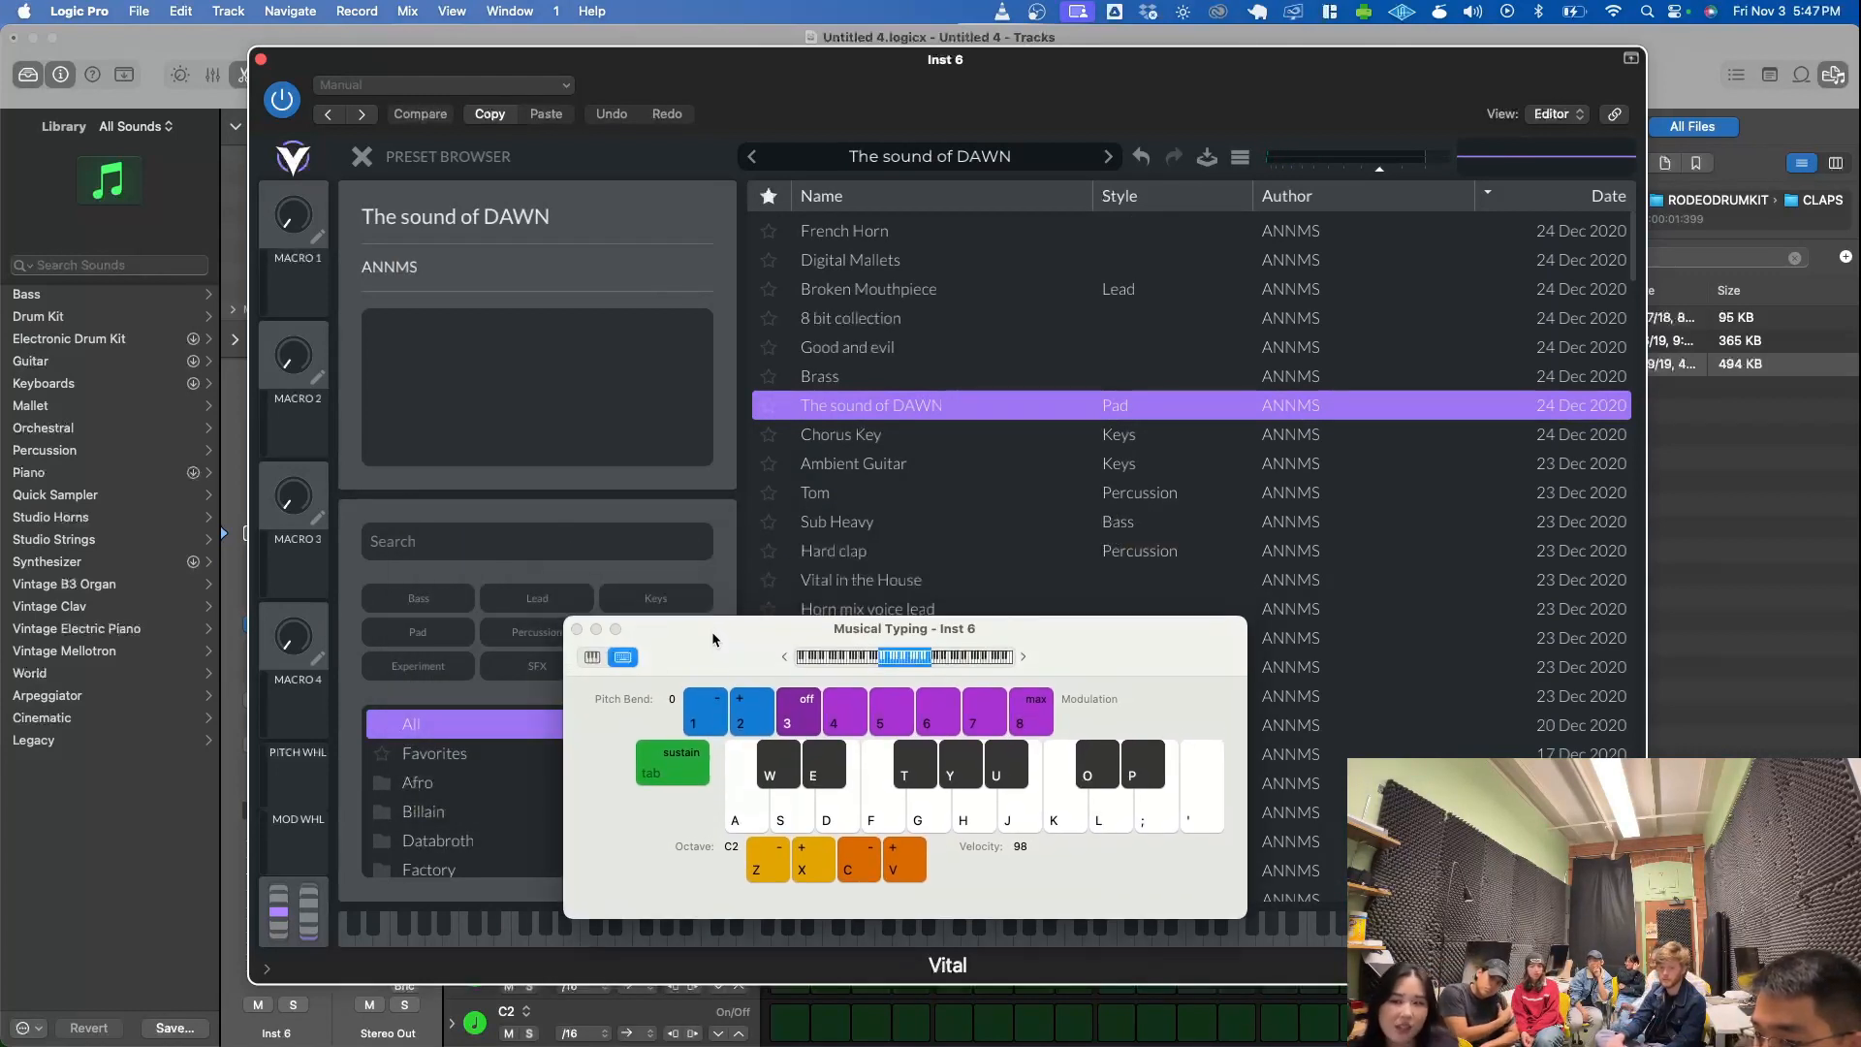
left_click_drag(743, 655, 861, 628)
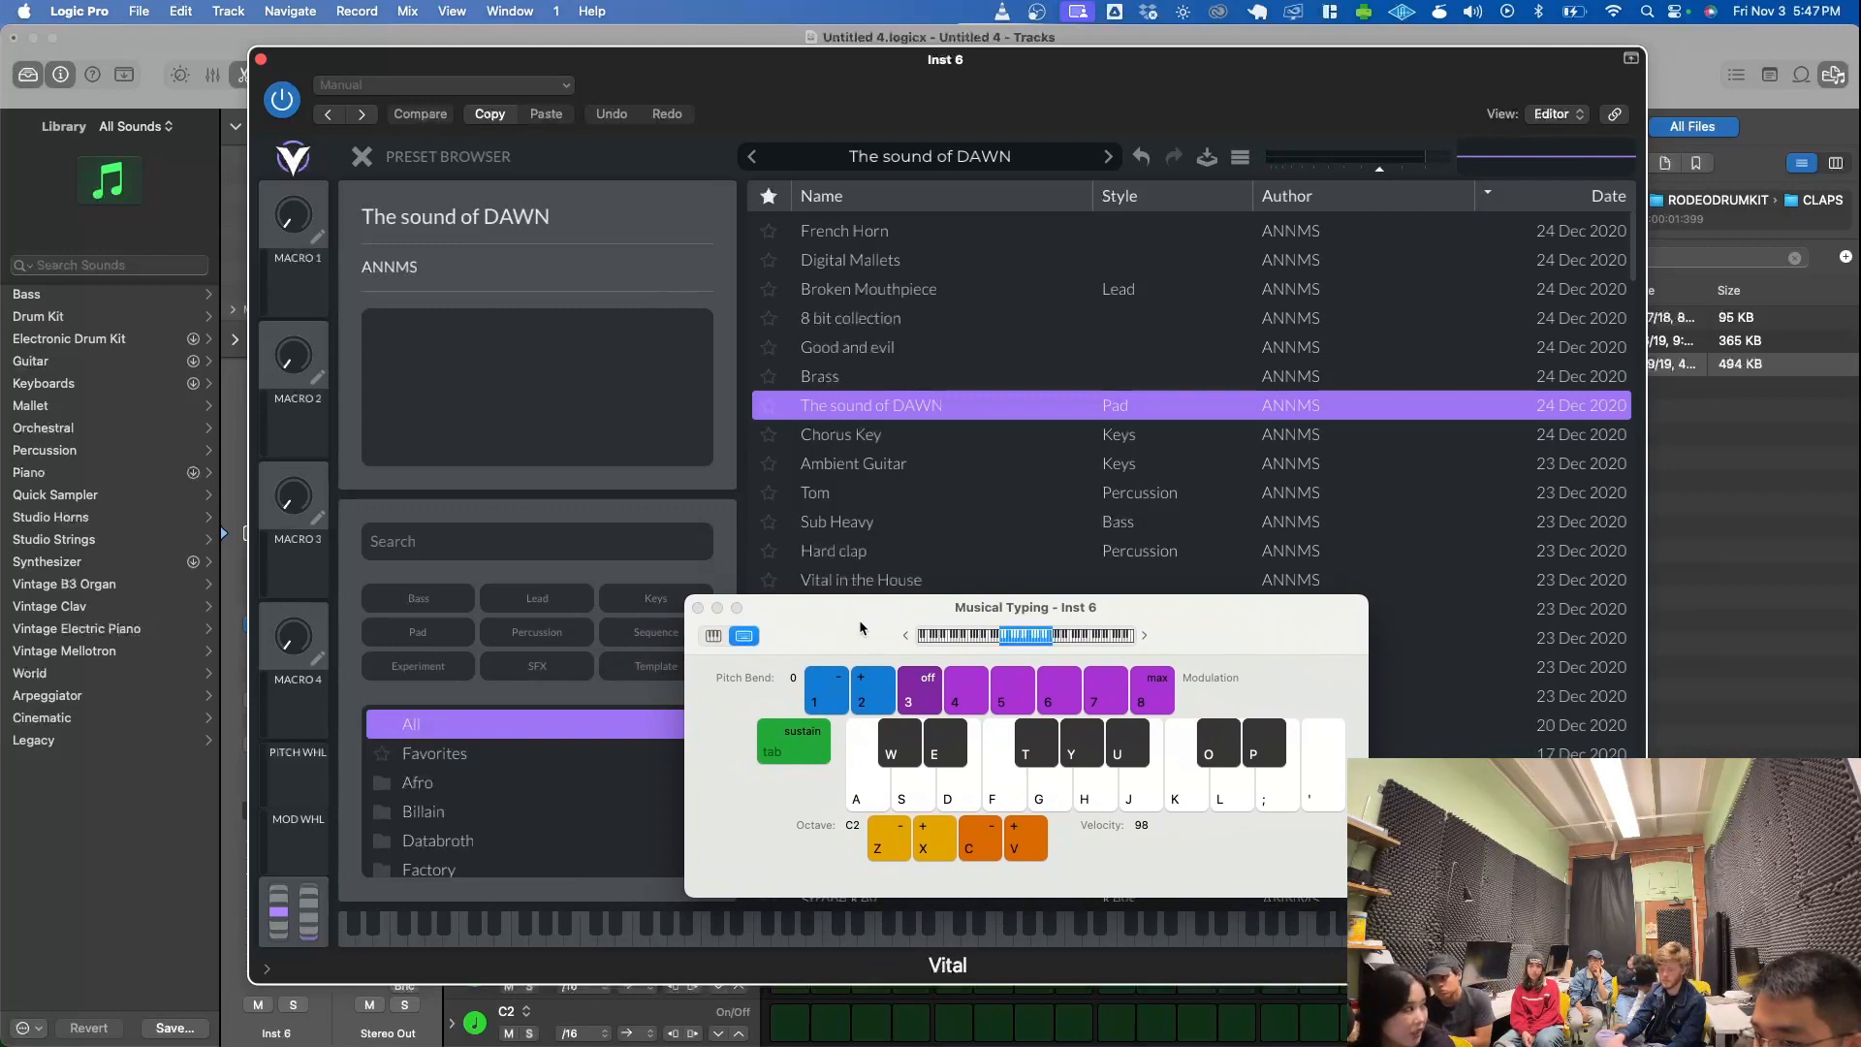
left_click_drag(861, 628, 927, 647)
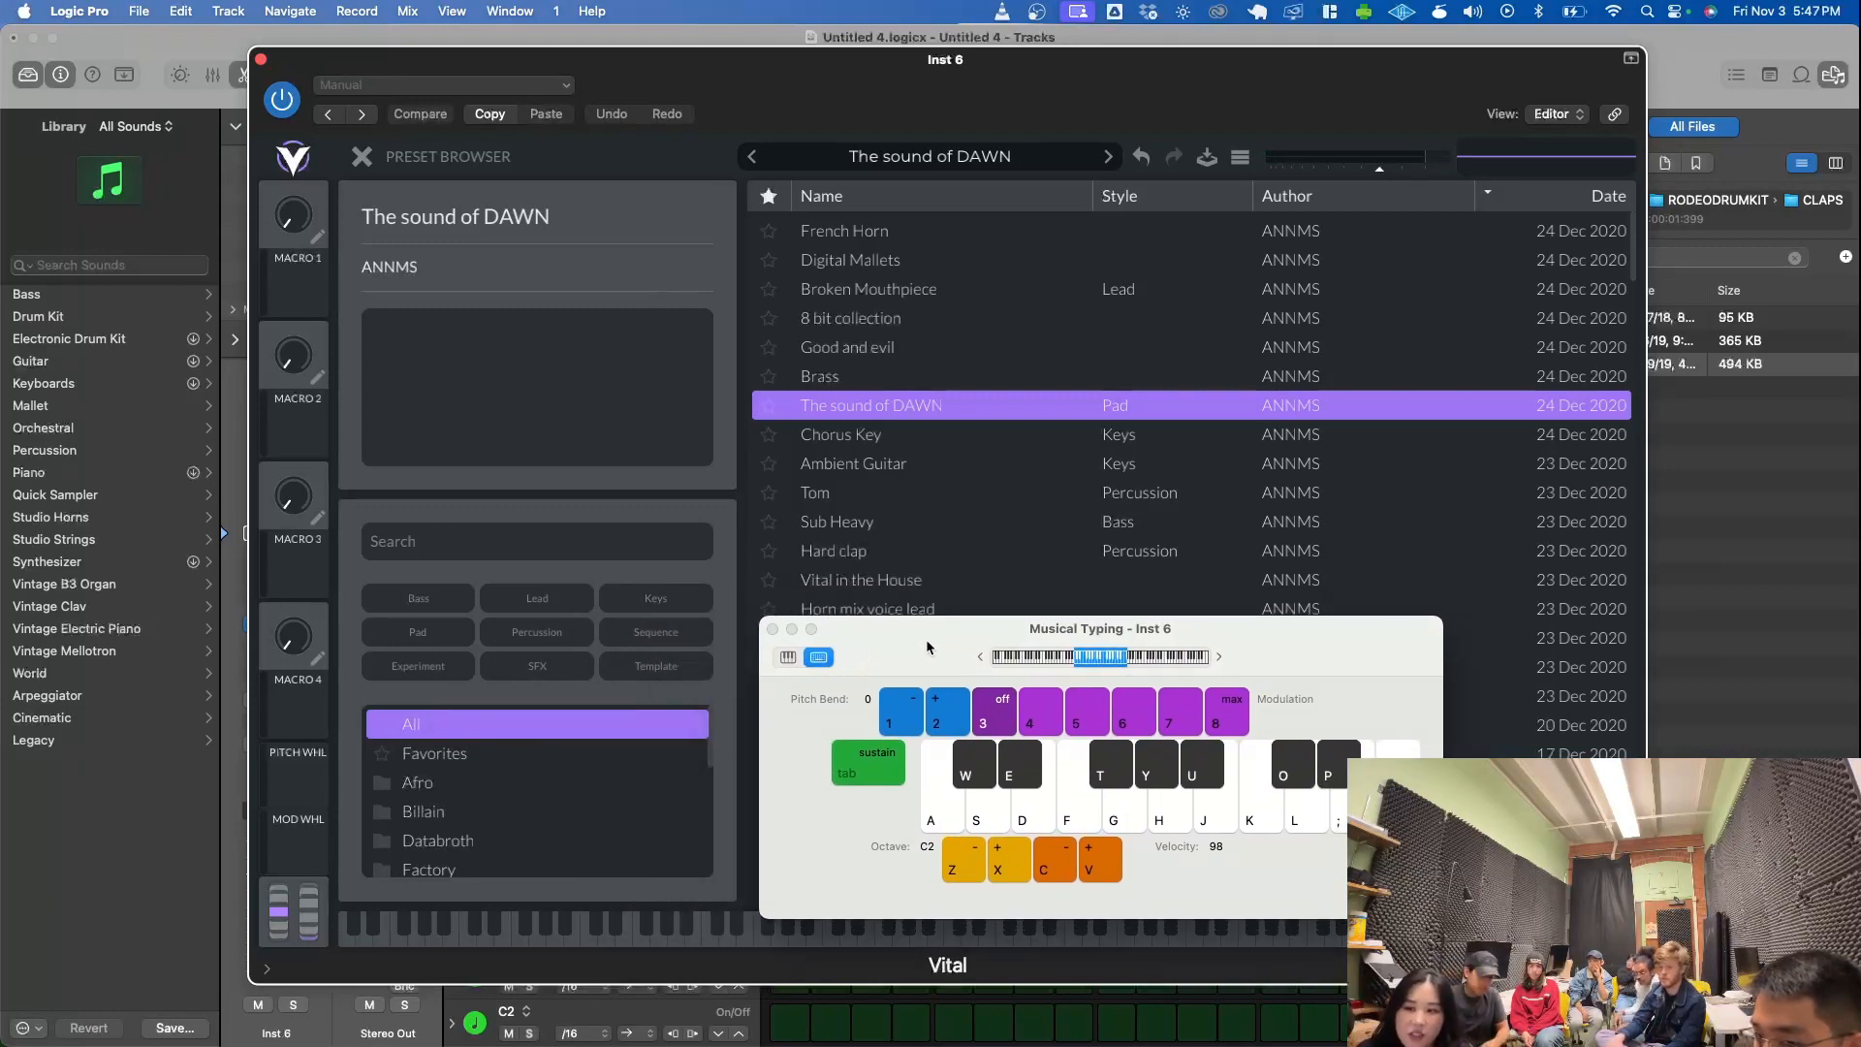
- Load the Ambient Guitar preset in Vital and play a short melody on it
left_click(947, 475)
key("d")
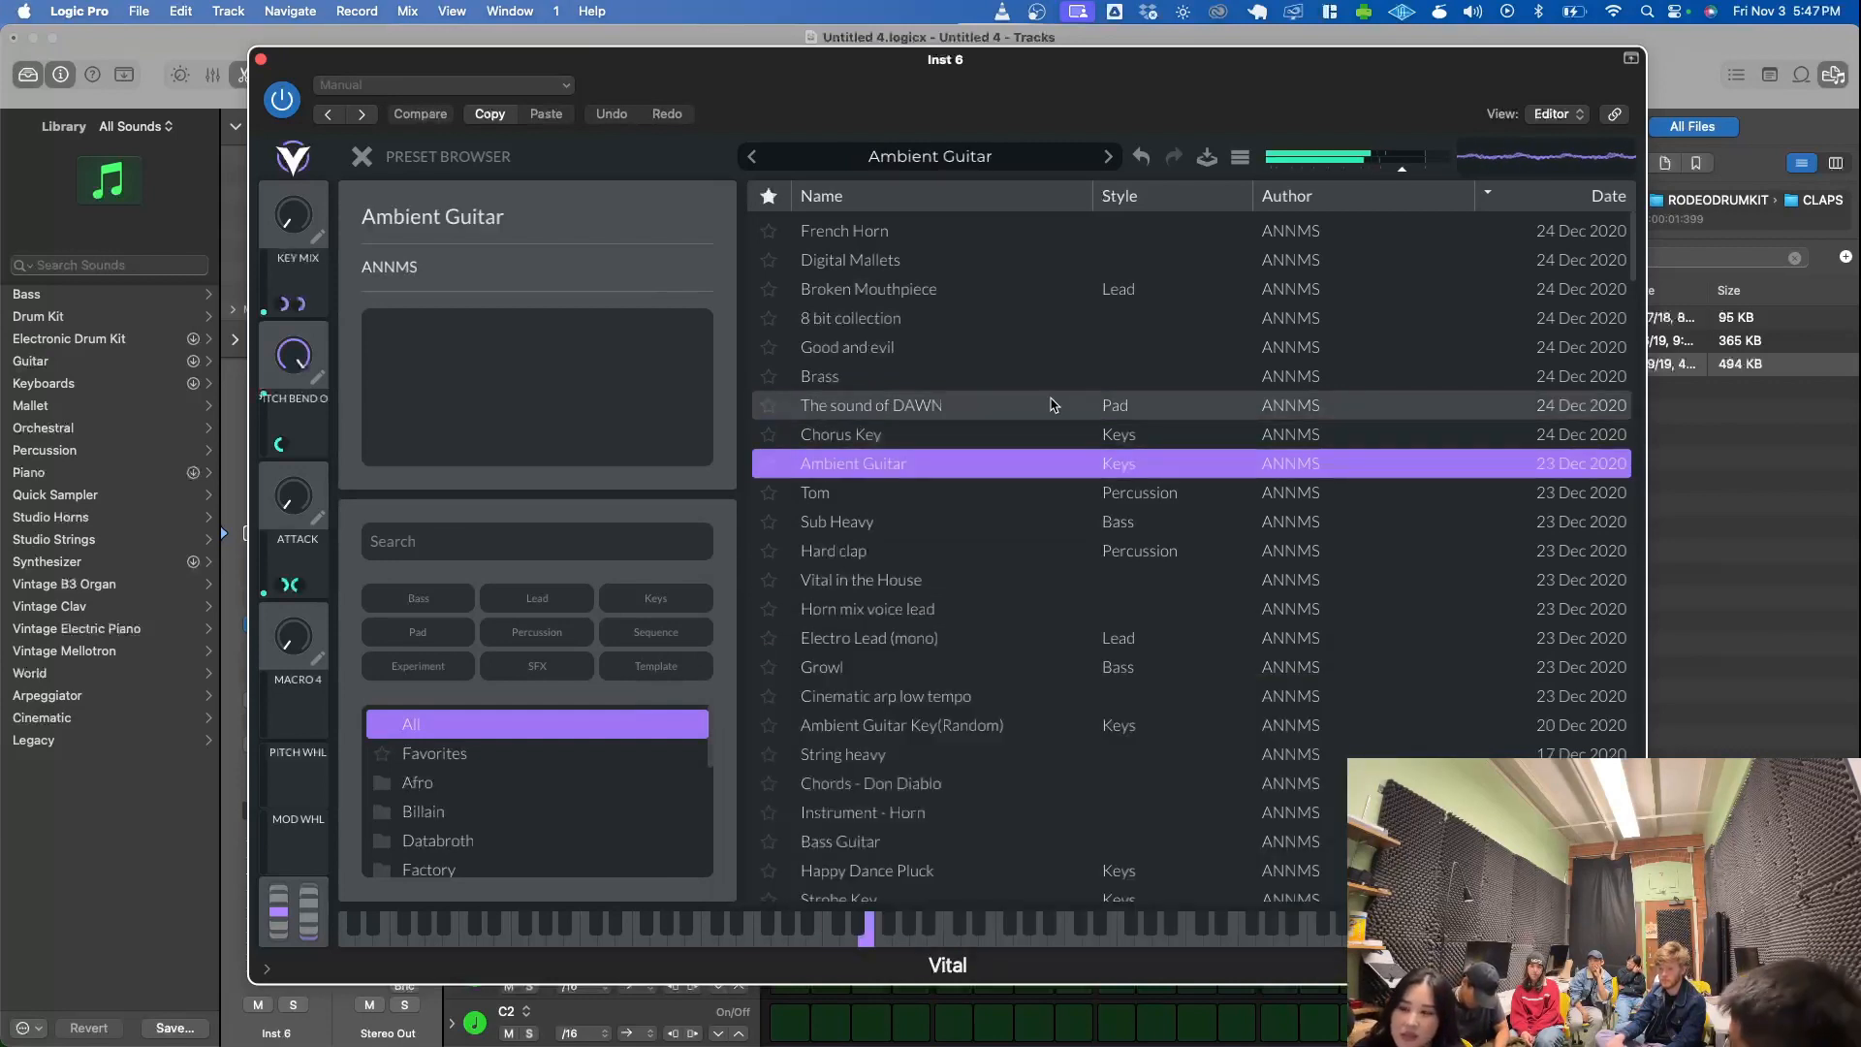
key("s")
key("d")
key("s")
key("a")
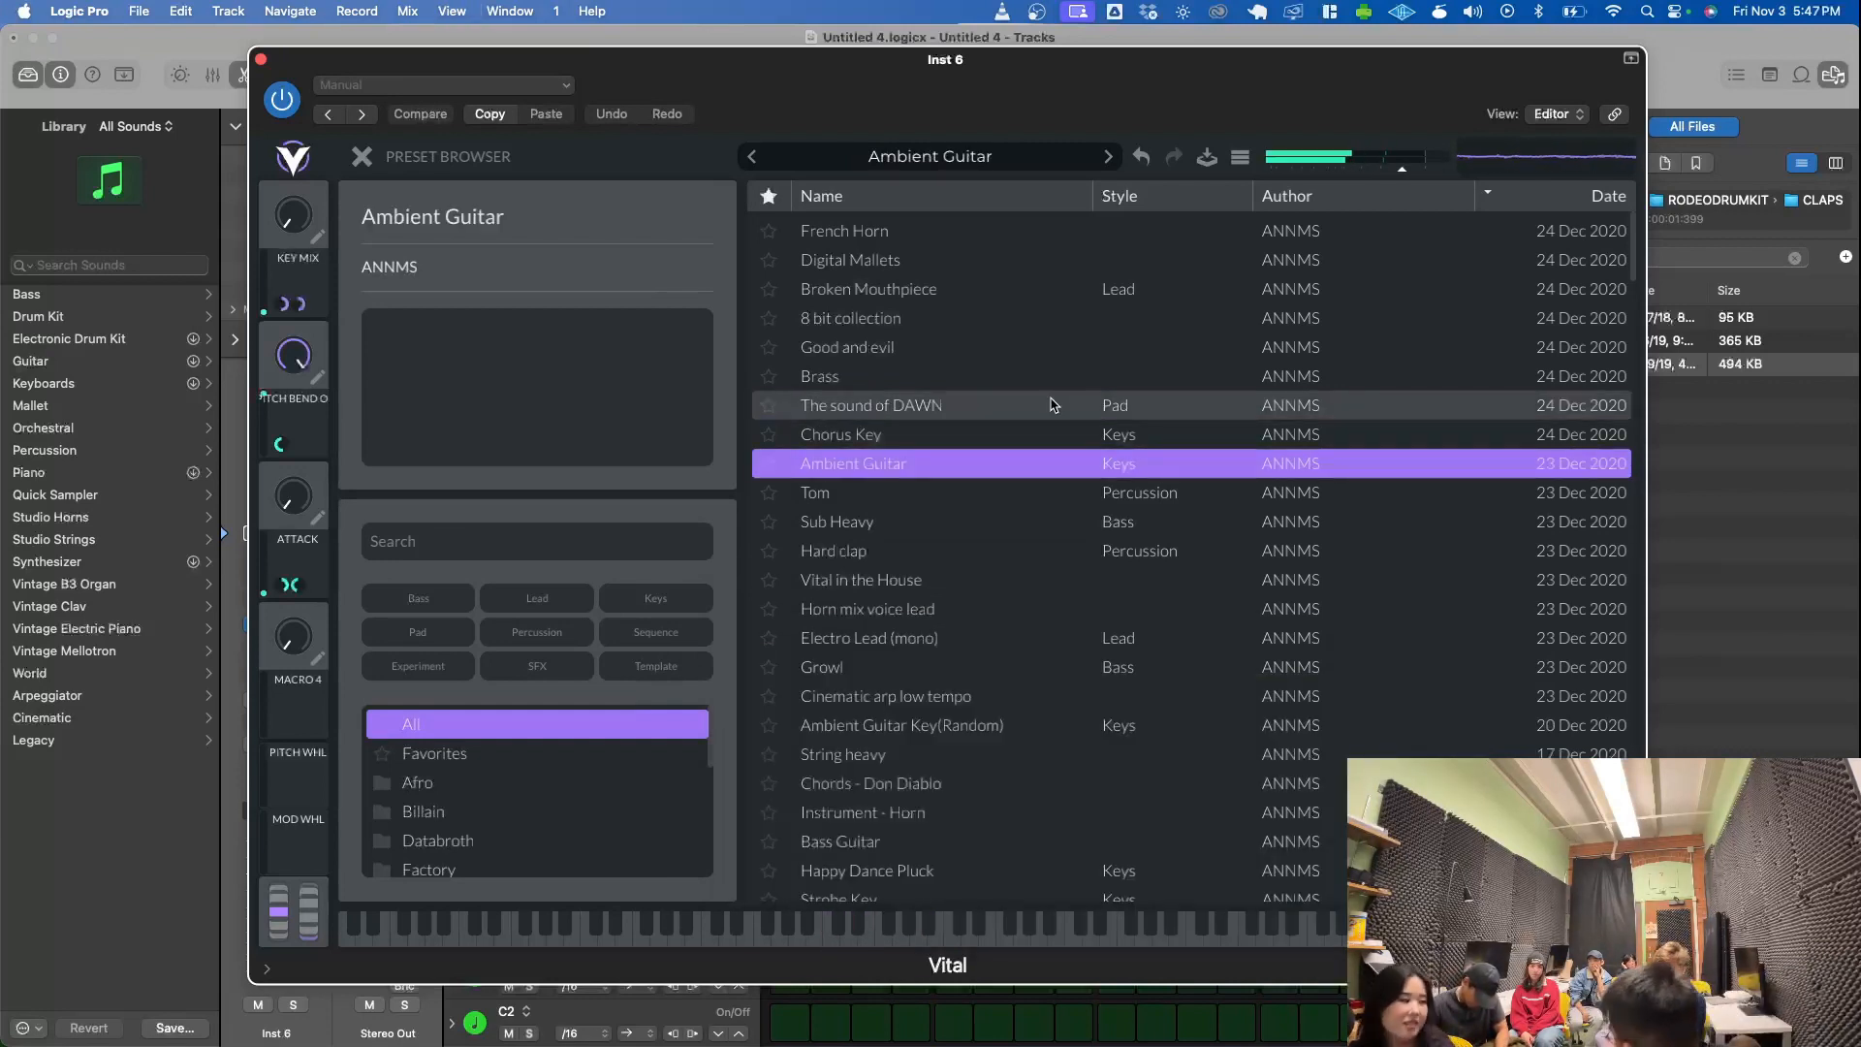
- Close the Vital plug-in window and the Musical Typing keyboard
left_click(260, 60)
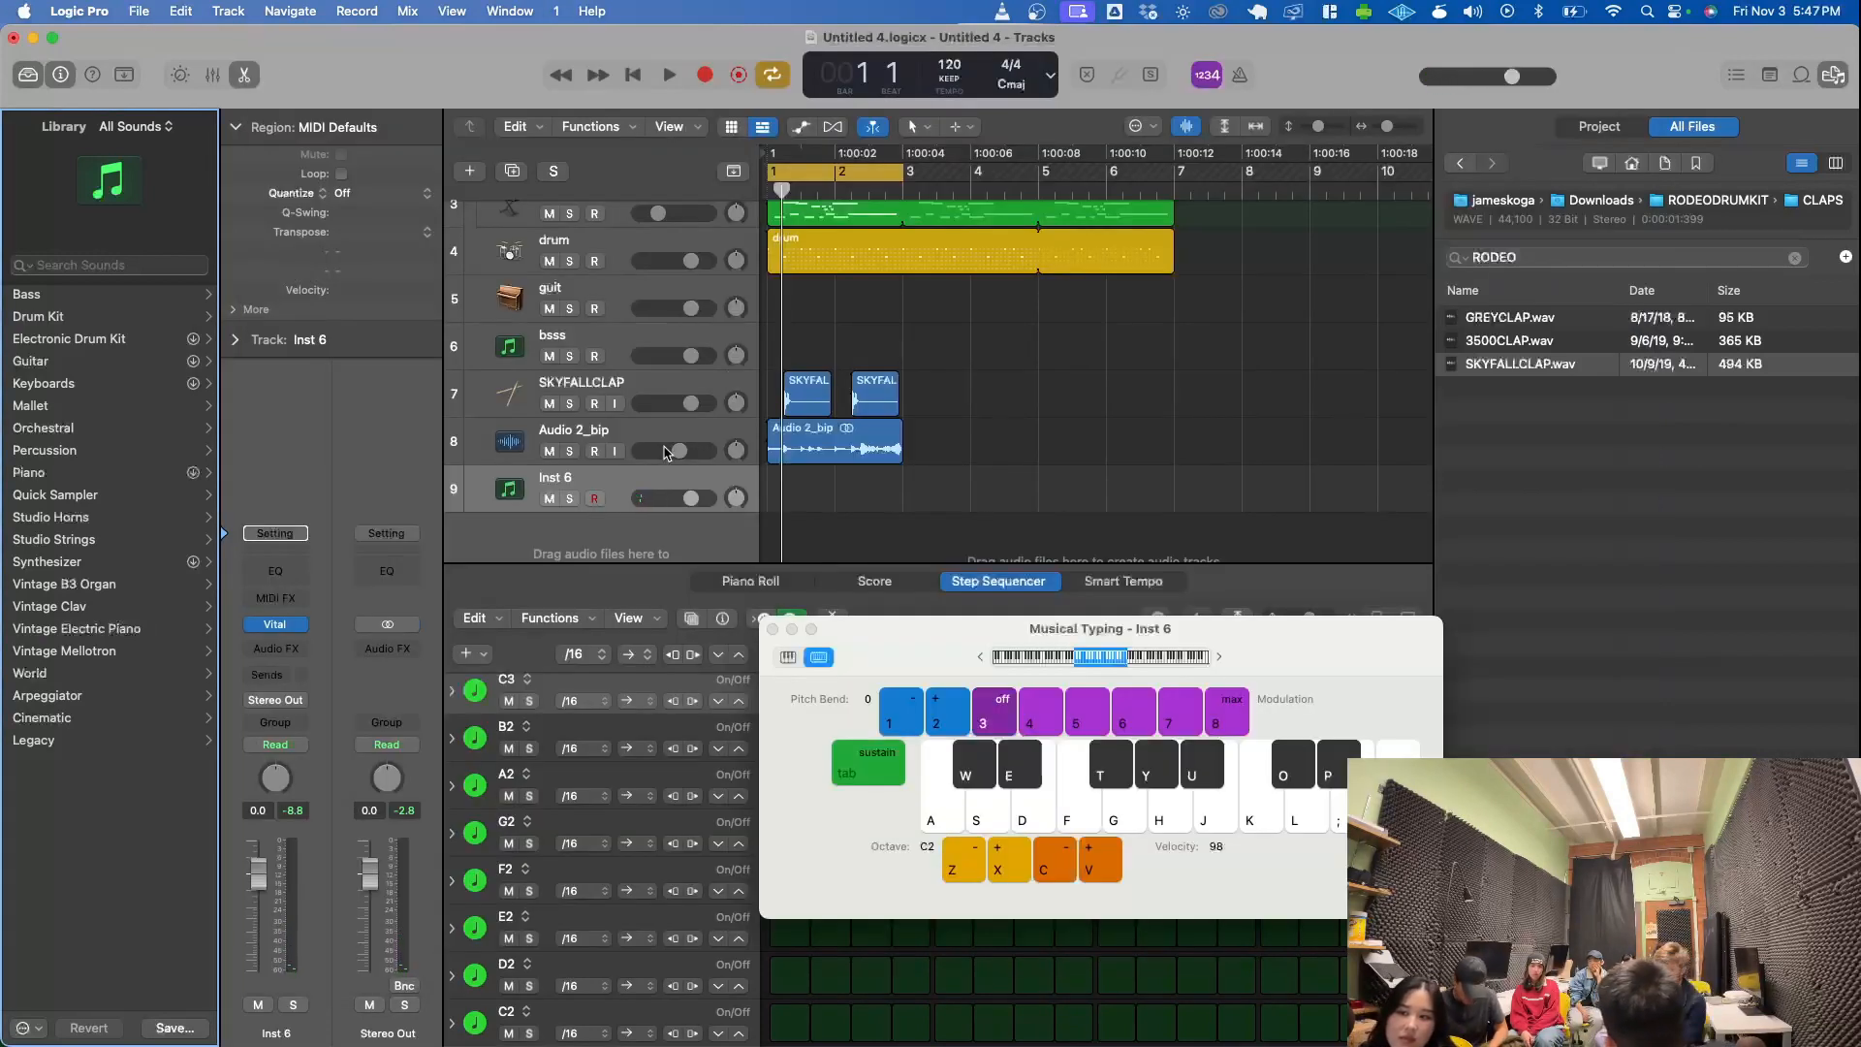
scroll(601, 466, "up", 5)
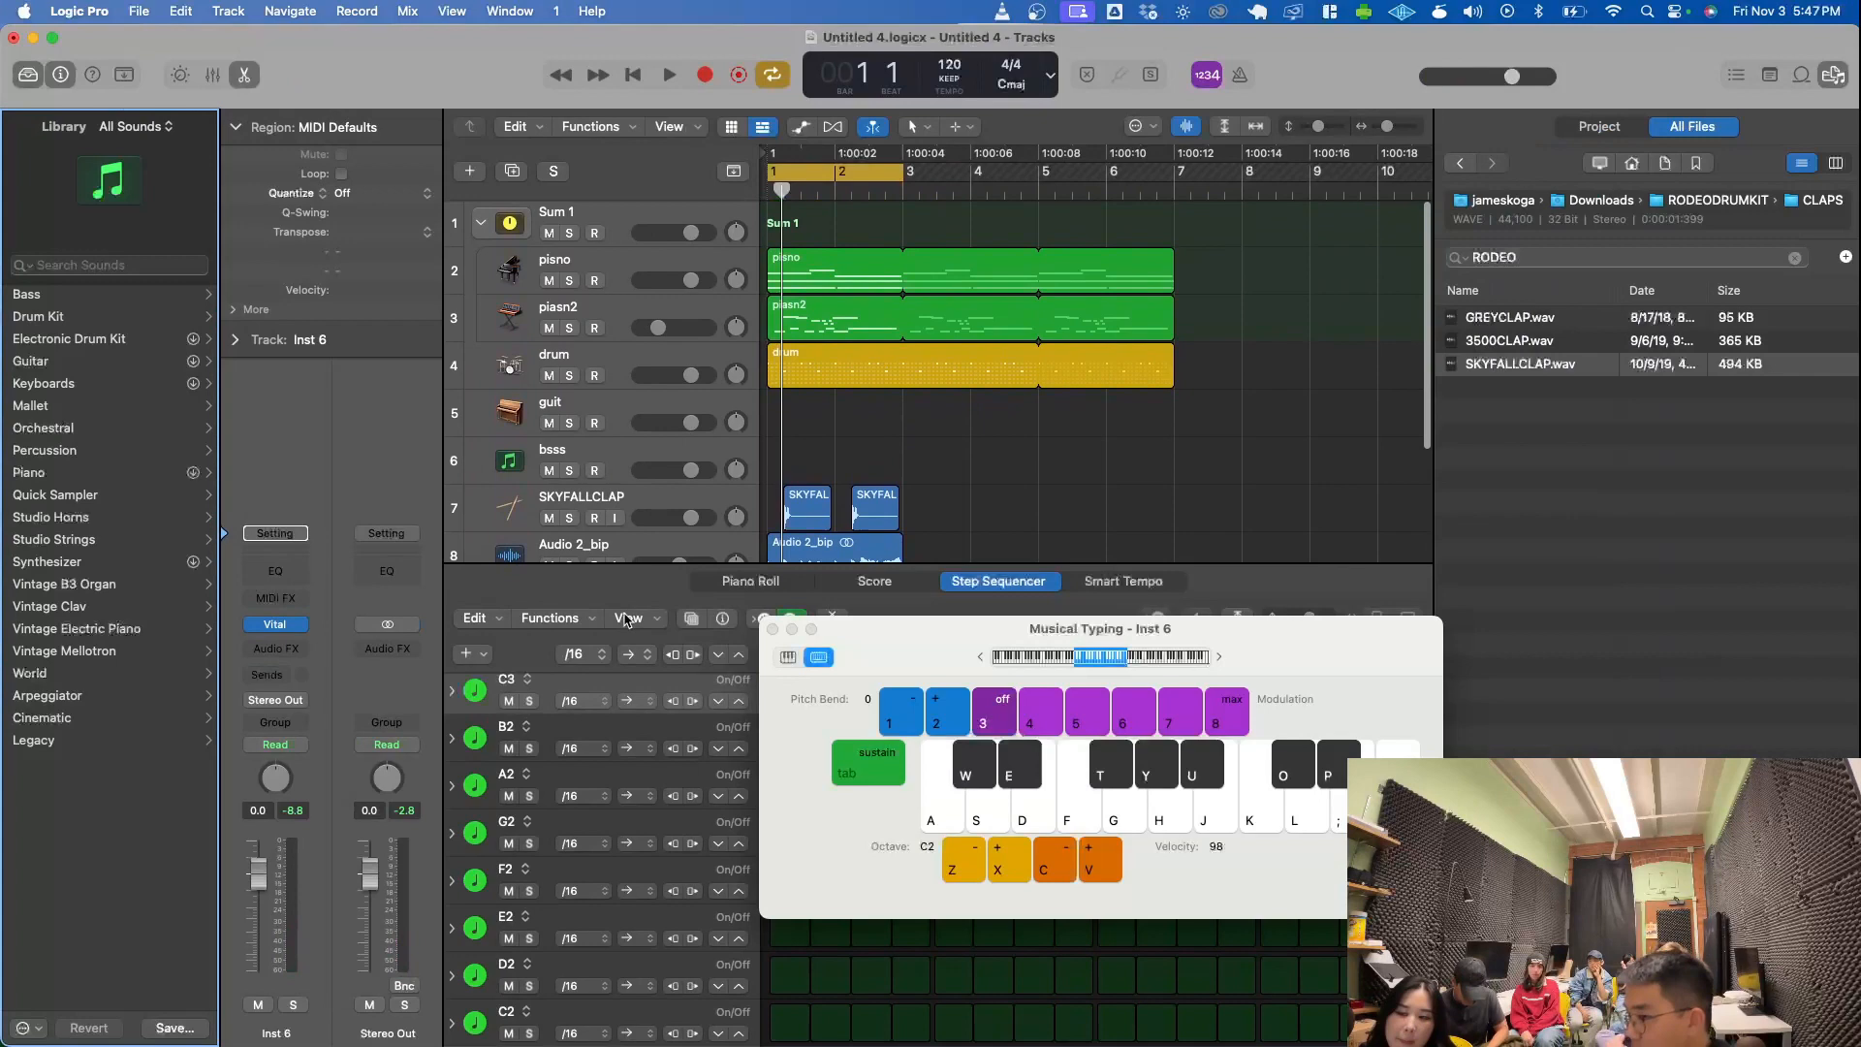
left_click(772, 628)
- Select the drum region to view its step pattern, and select the Audio 2_bip track to show its waveform
left_click(1114, 368)
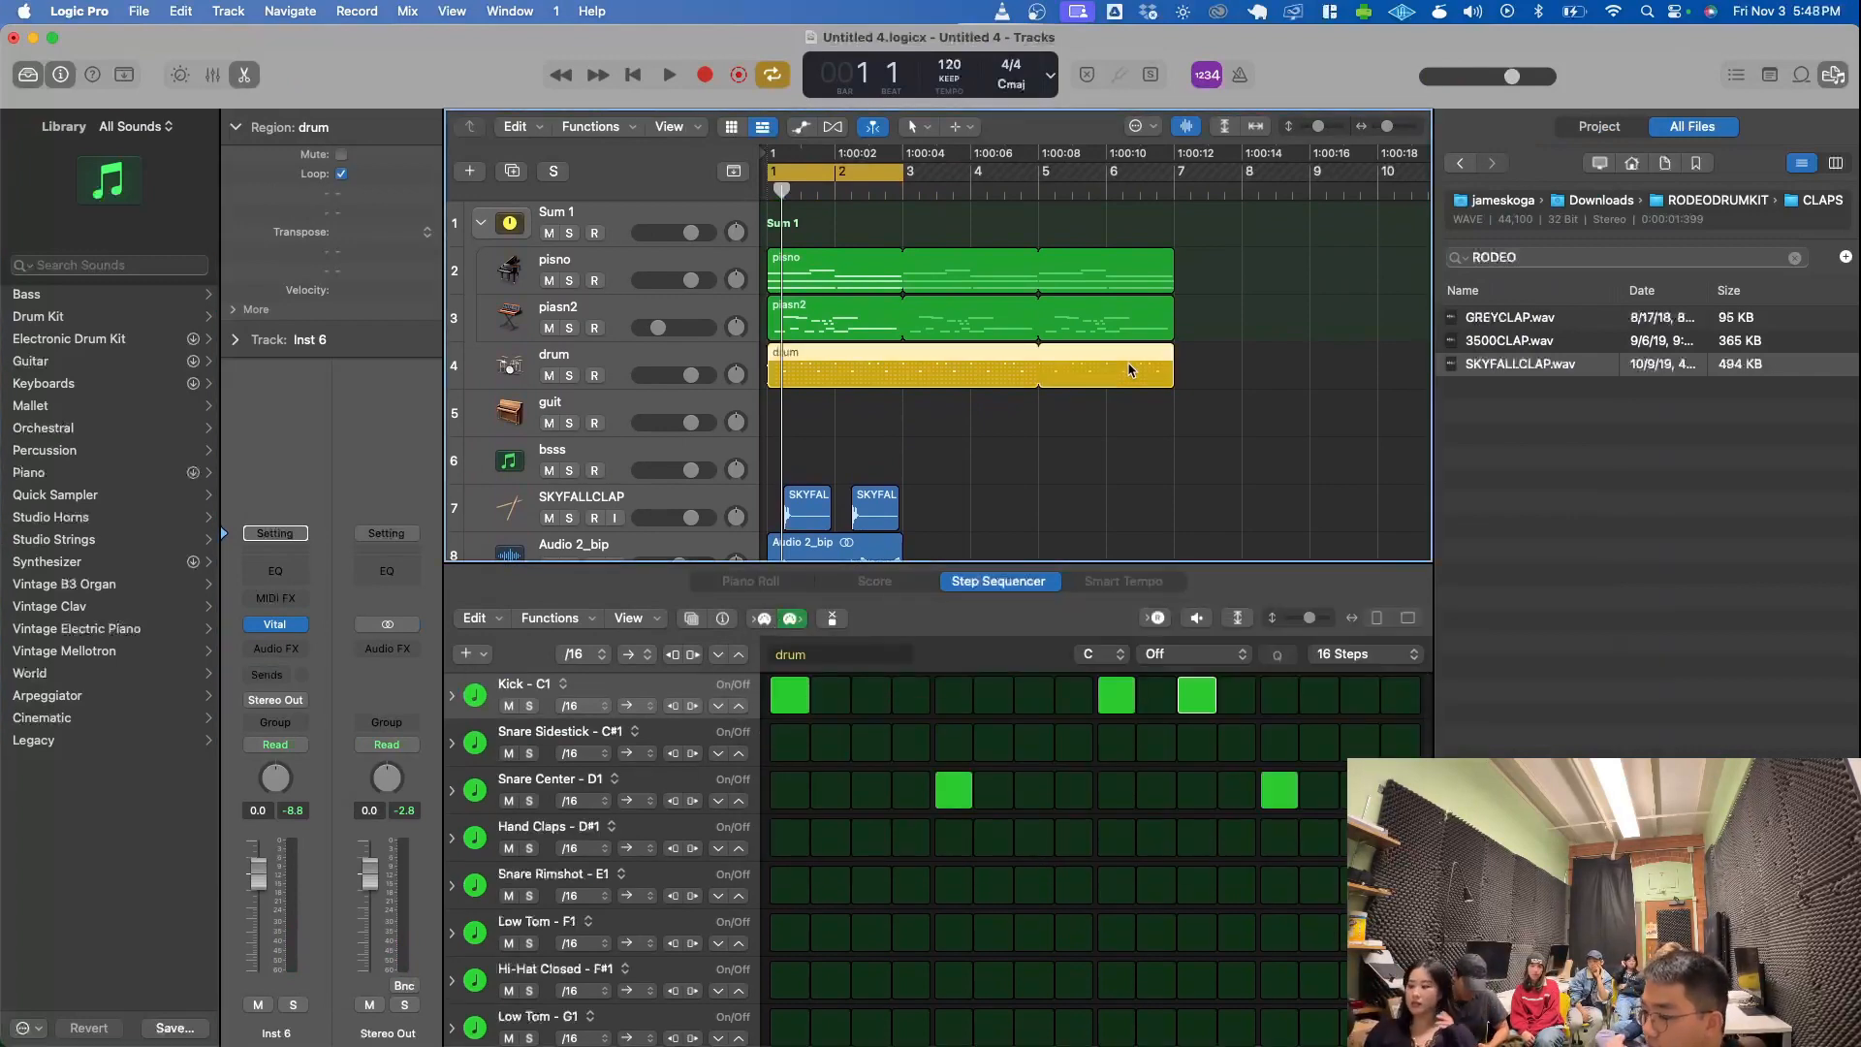
scroll(855, 475, "down", 2)
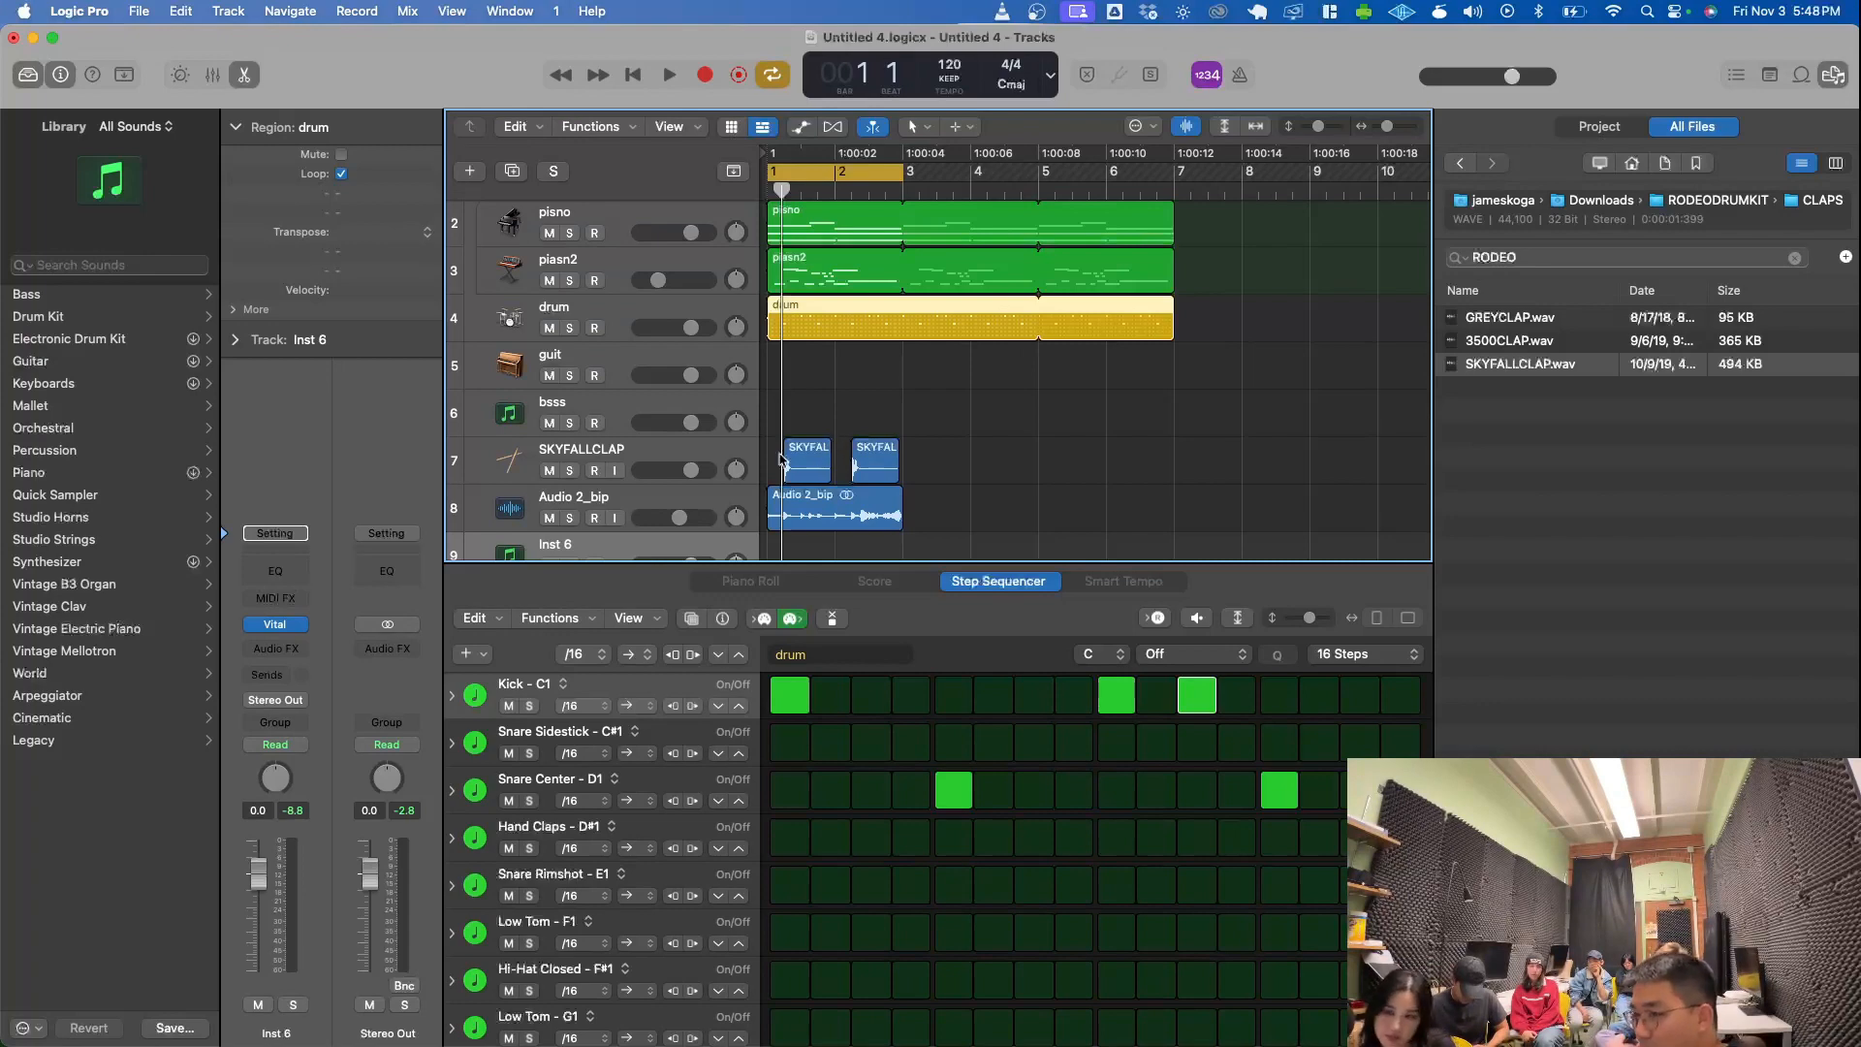
left_click(705, 502)
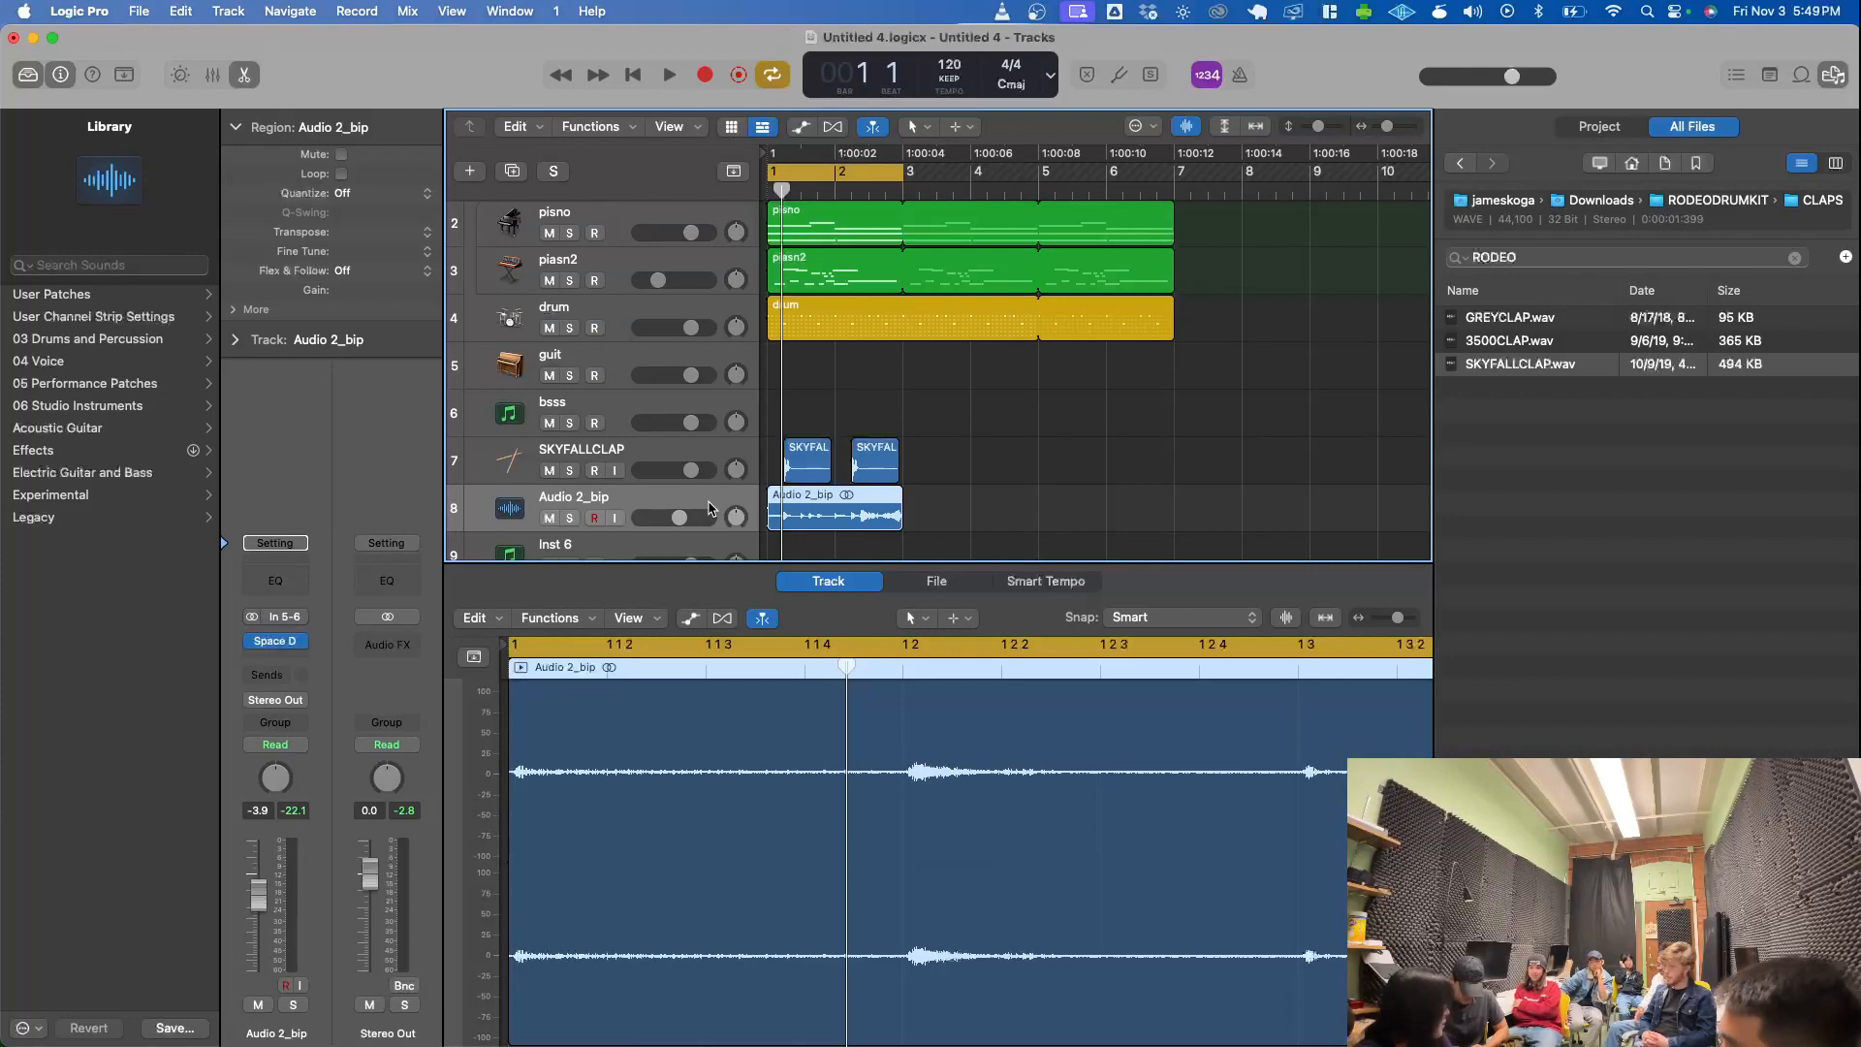
- Search the Mac for GarageBand and launch it
key("super+space")
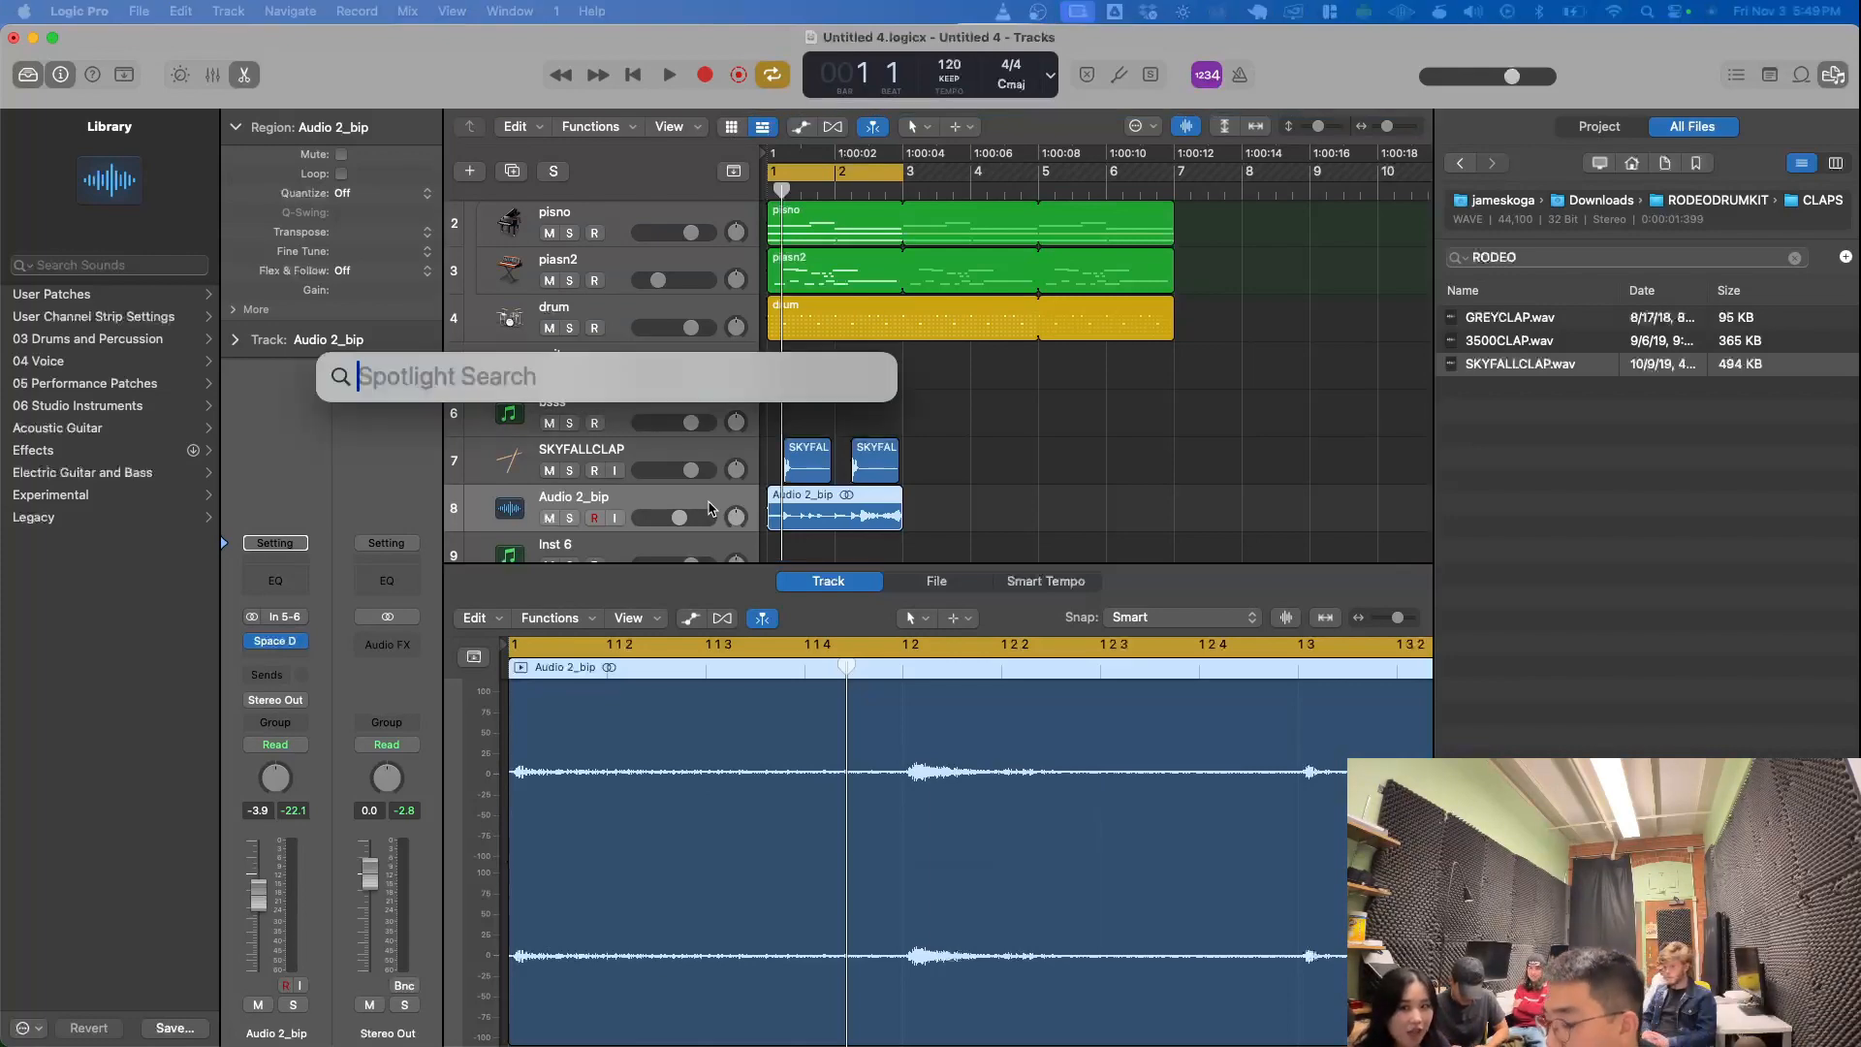
type("garageBand.app")
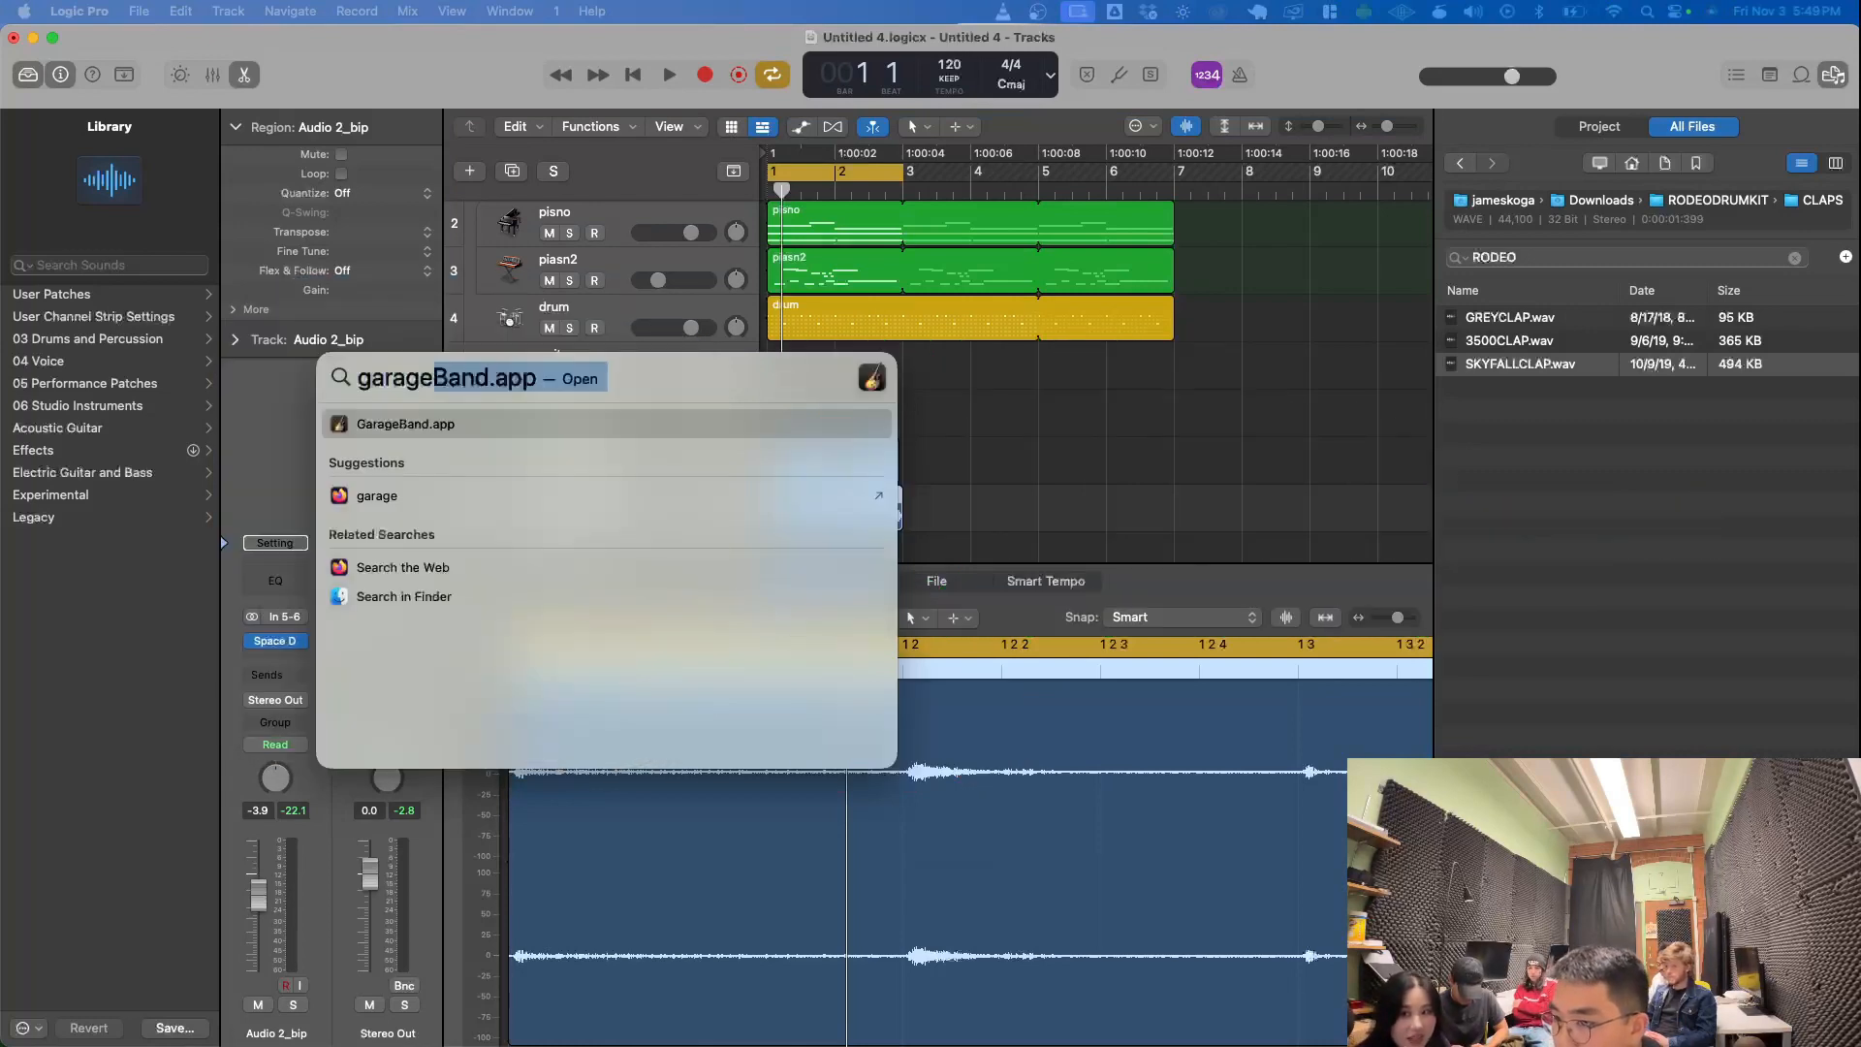
key("Escape")
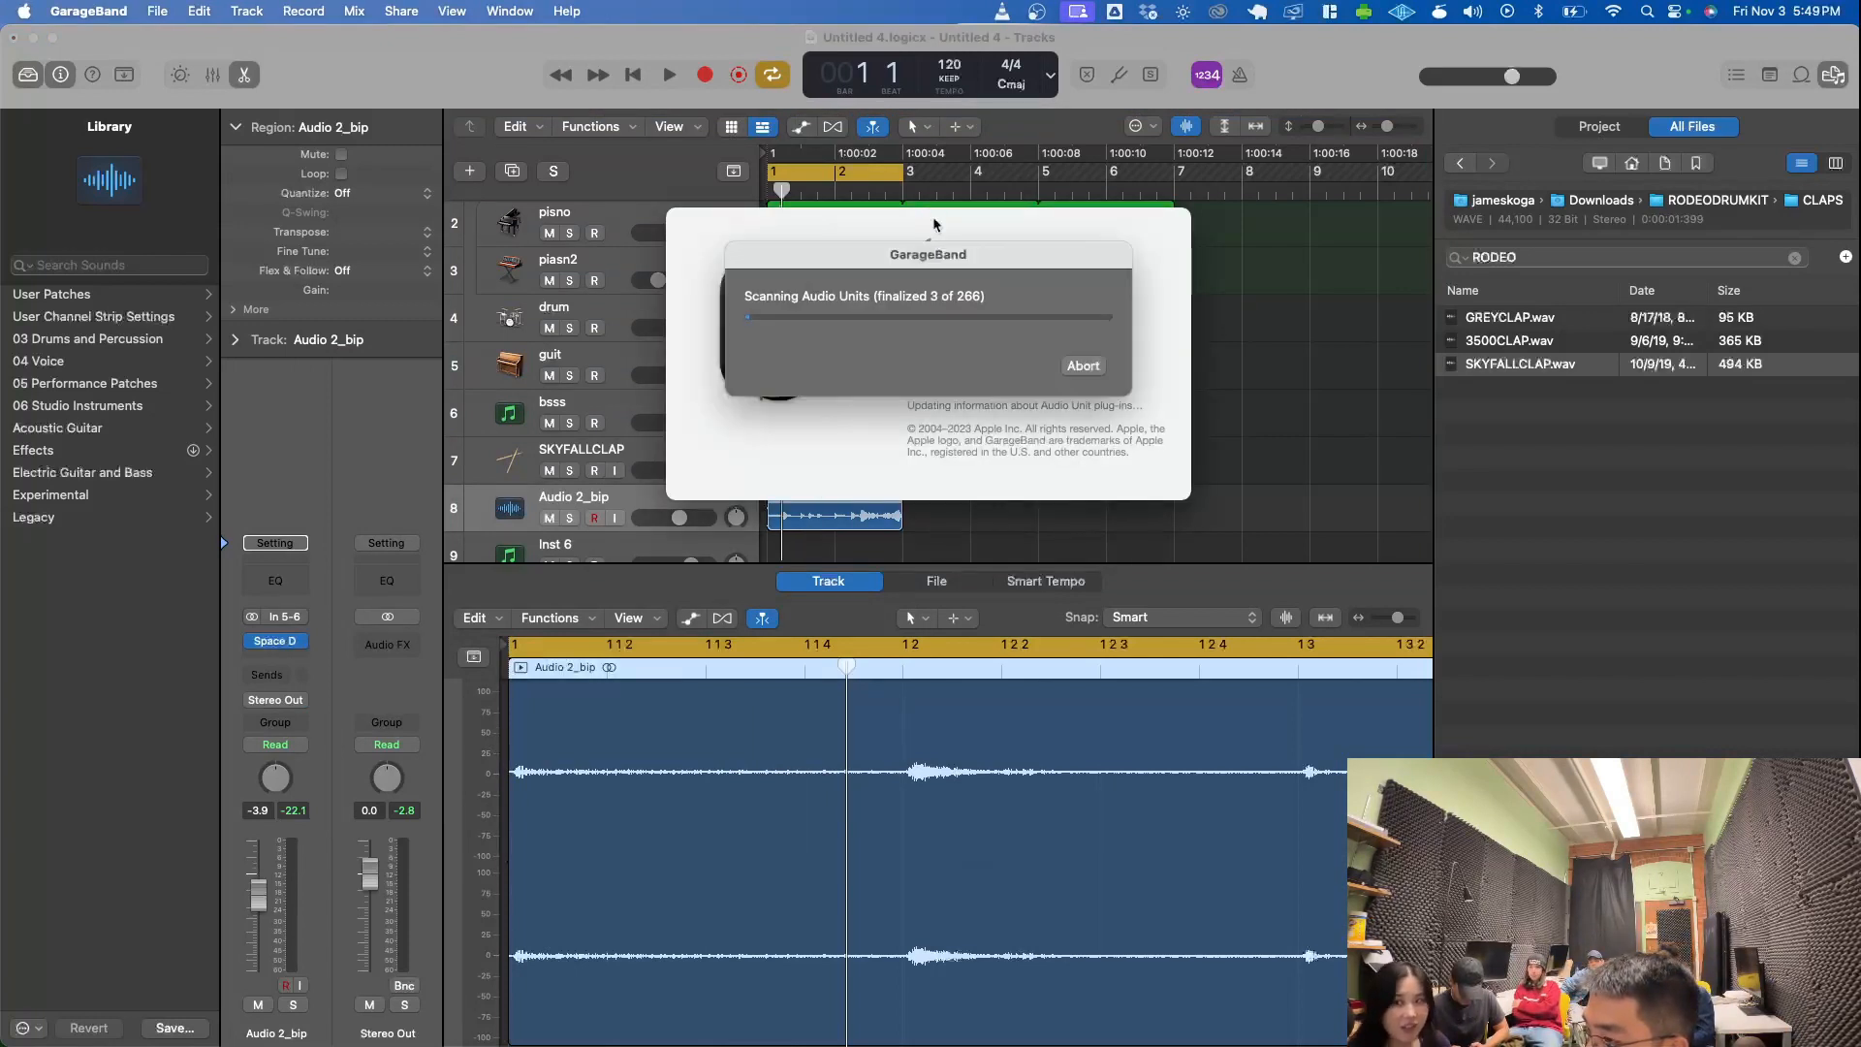
- Abort GarageBand's Audio Units scan, dismiss the FreeClip and RC-20 Retro Color plug-in warnings, and return to Logic Pro
left_click(1087, 368)
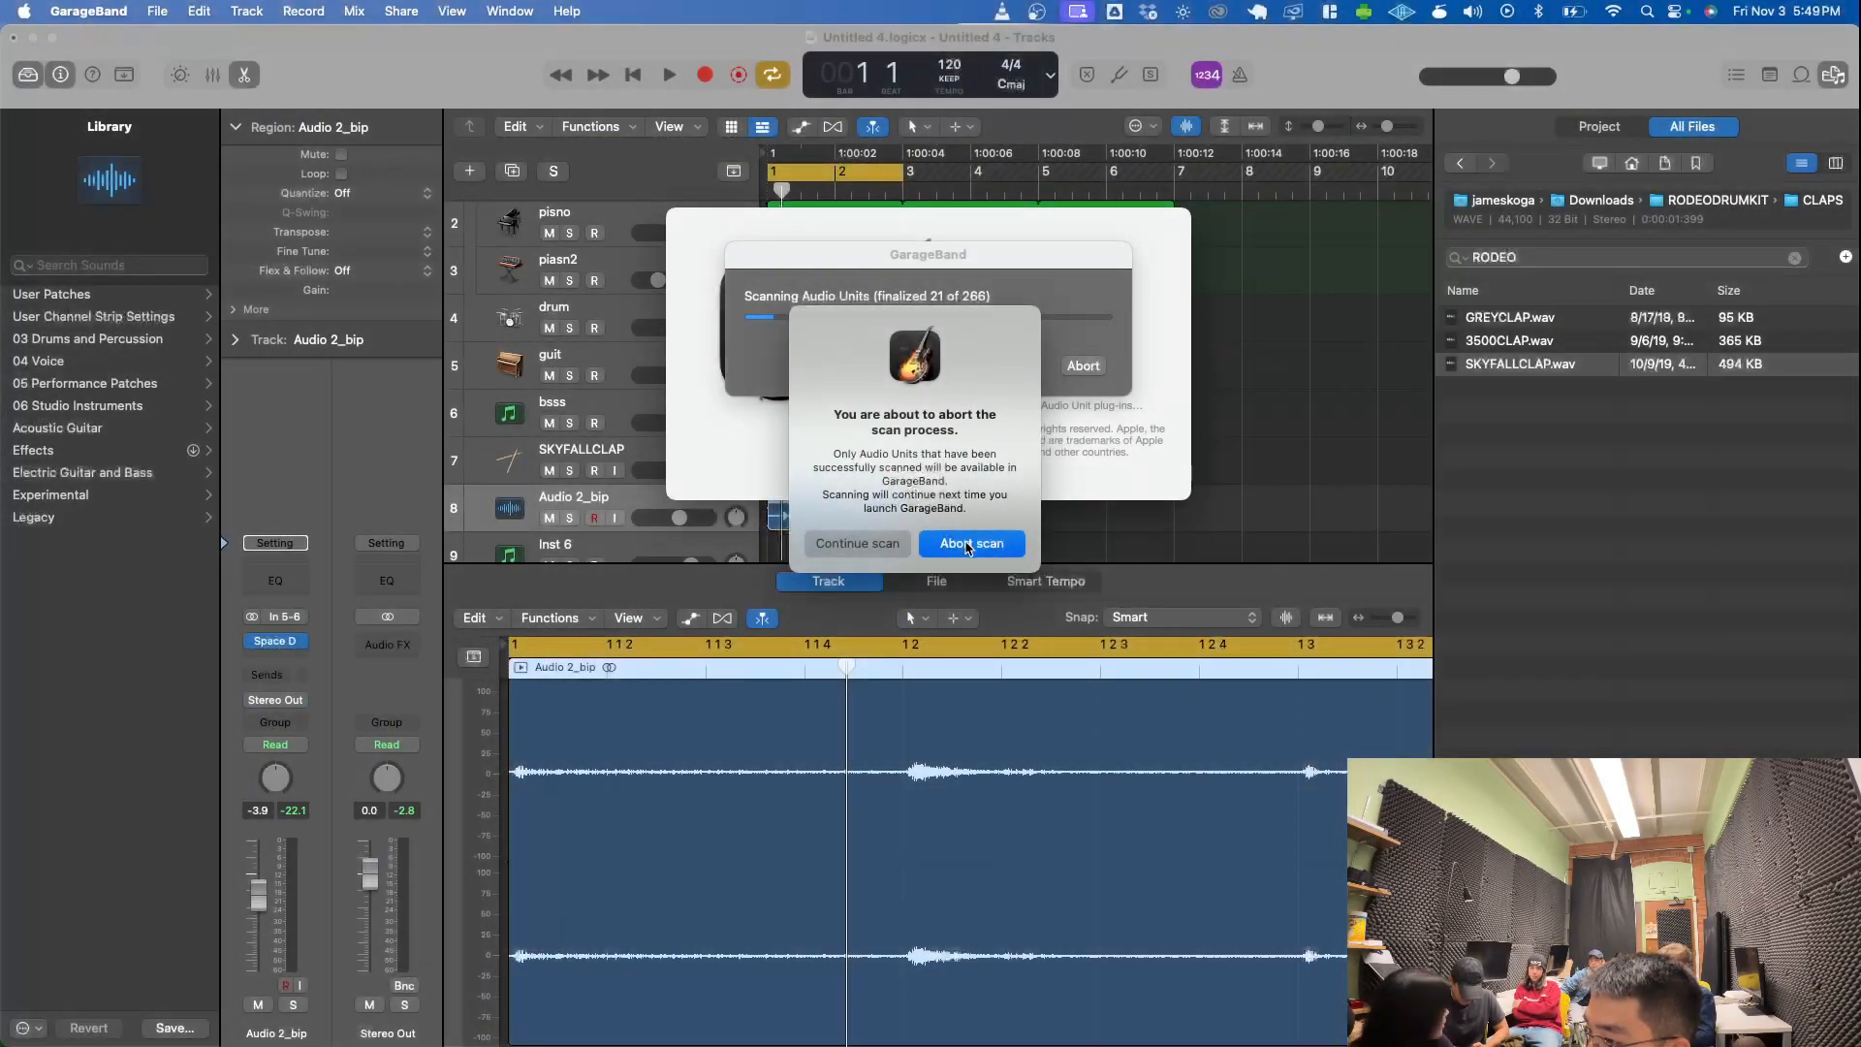
left_click(965, 544)
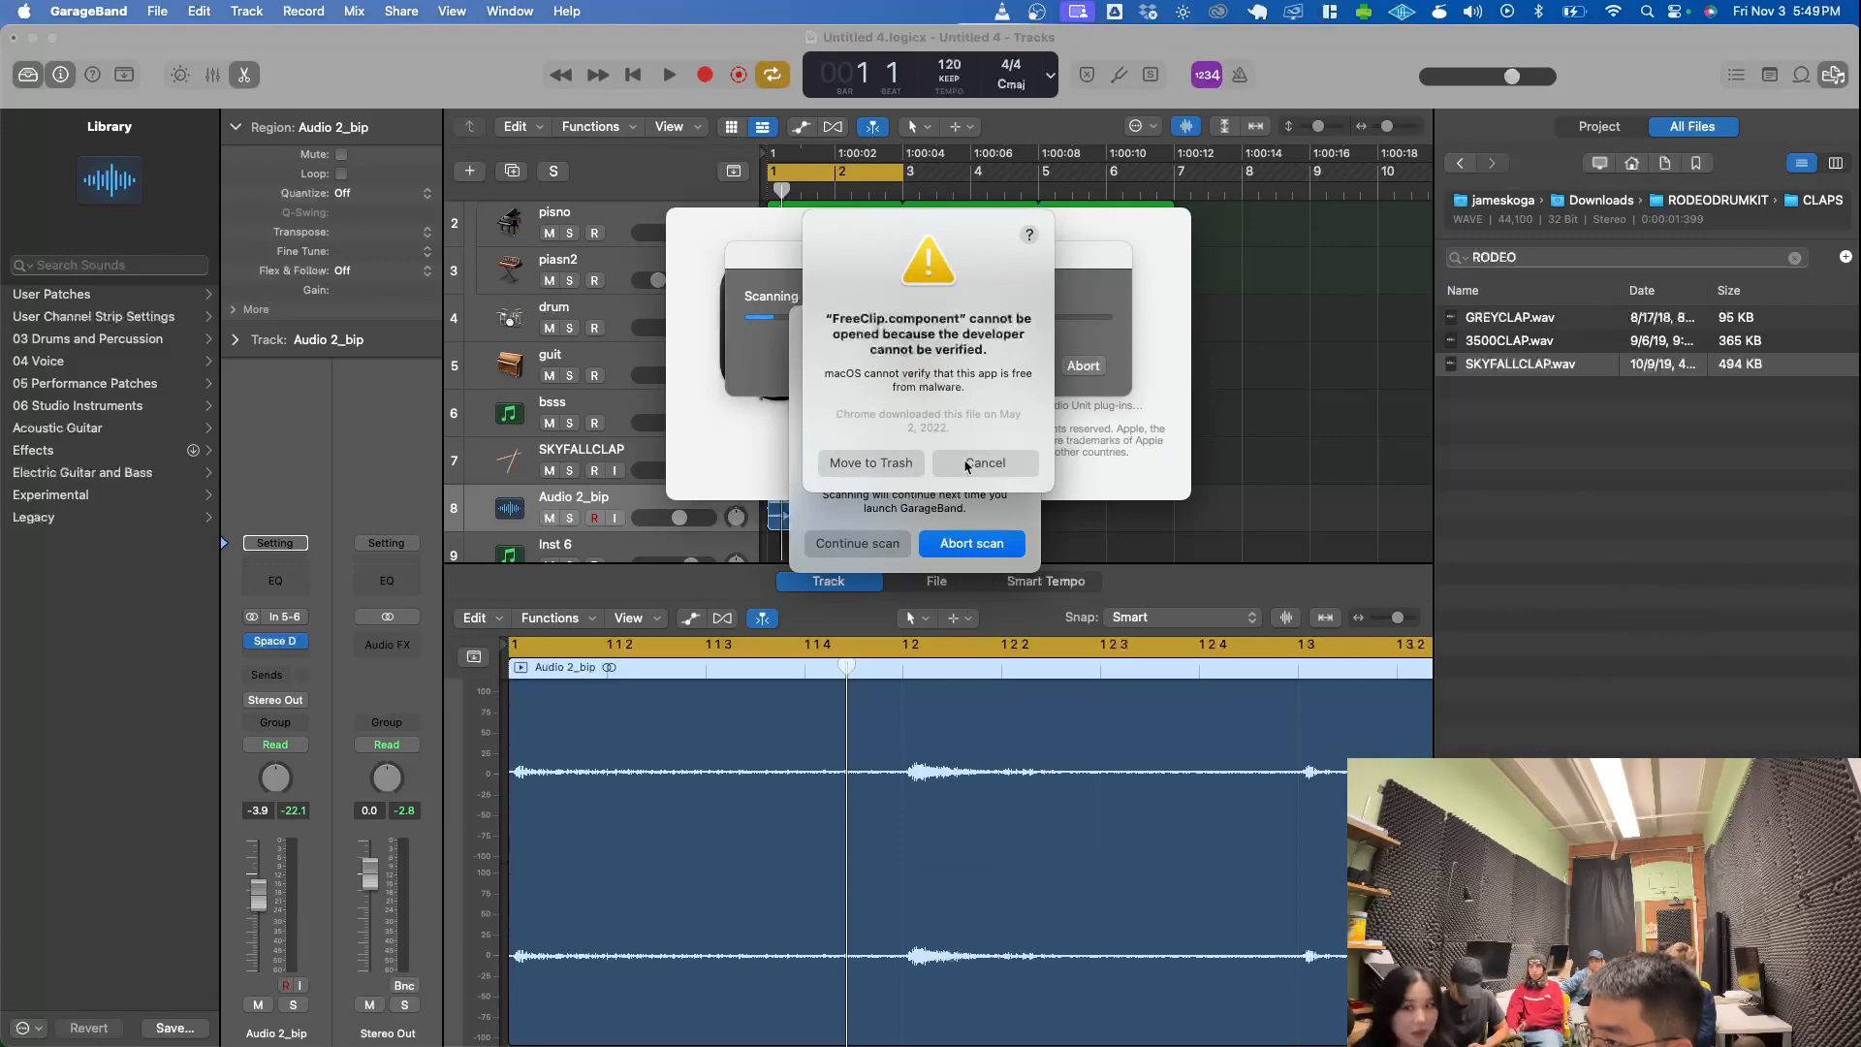
left_click(899, 464)
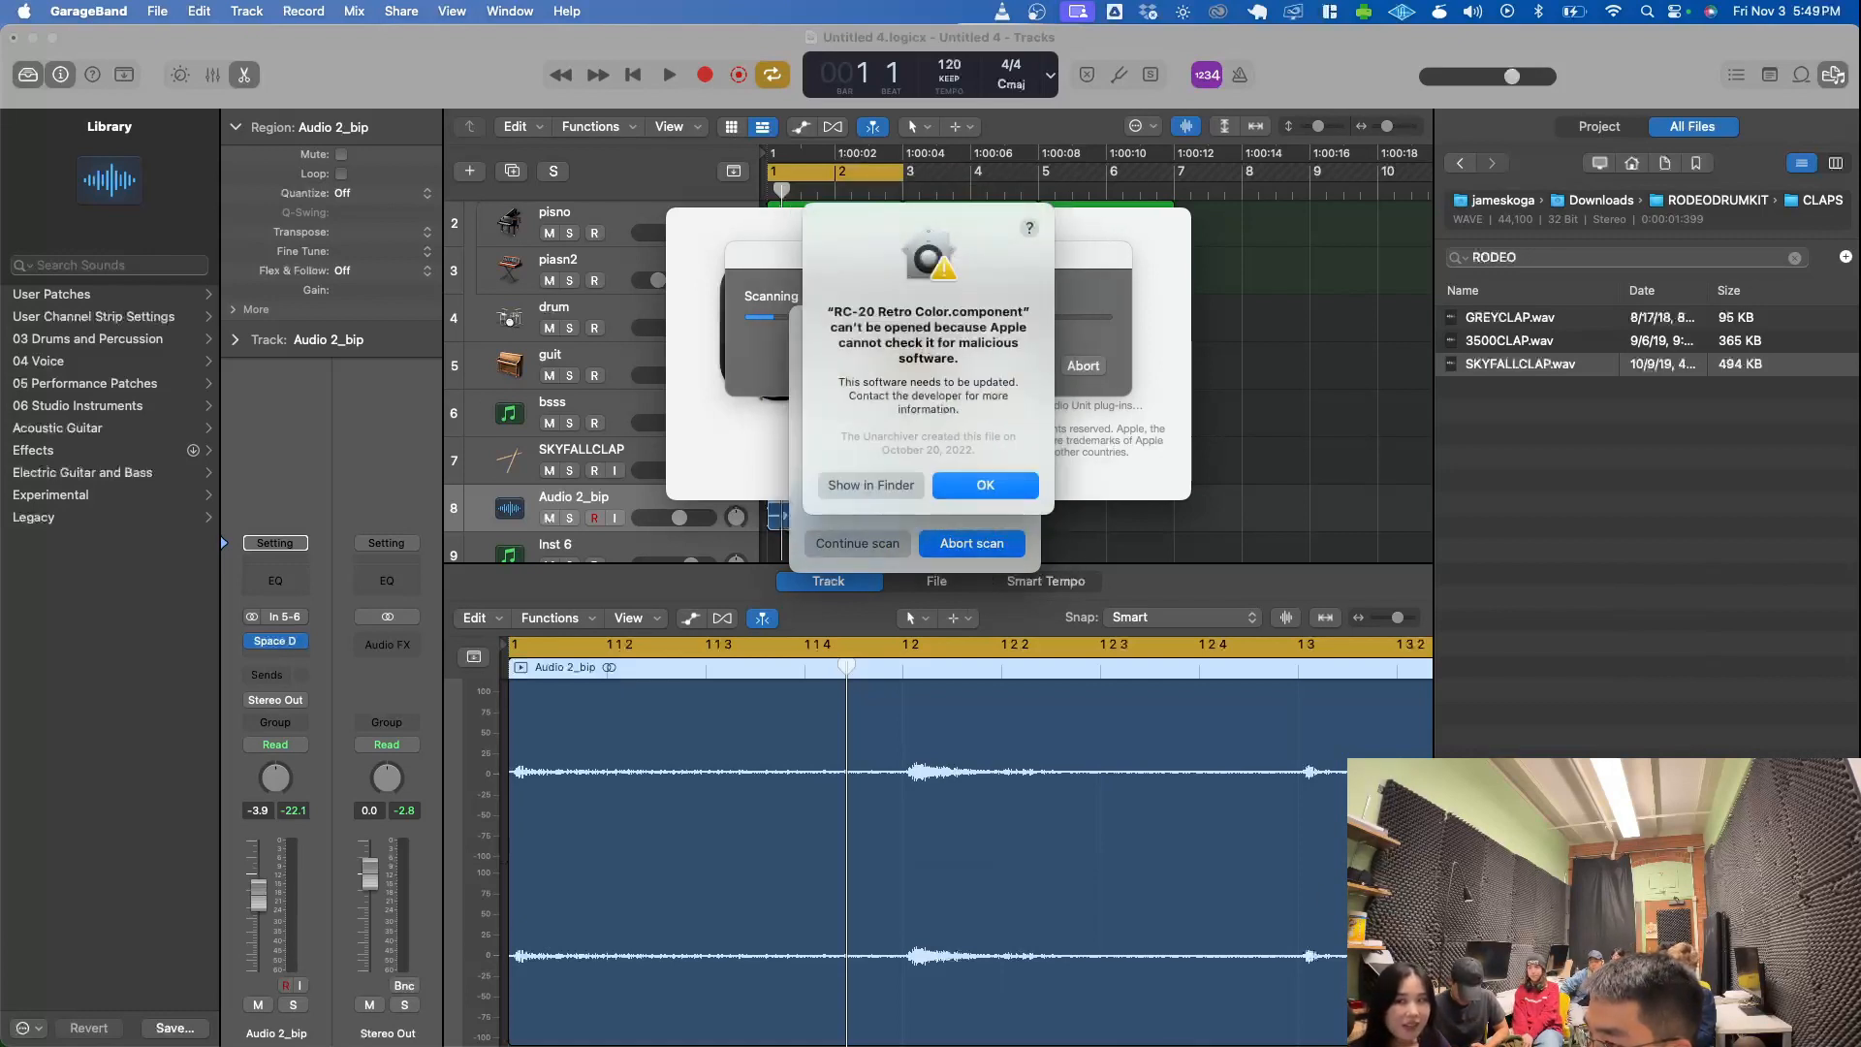
left_click(972, 485)
left_click(972, 485)
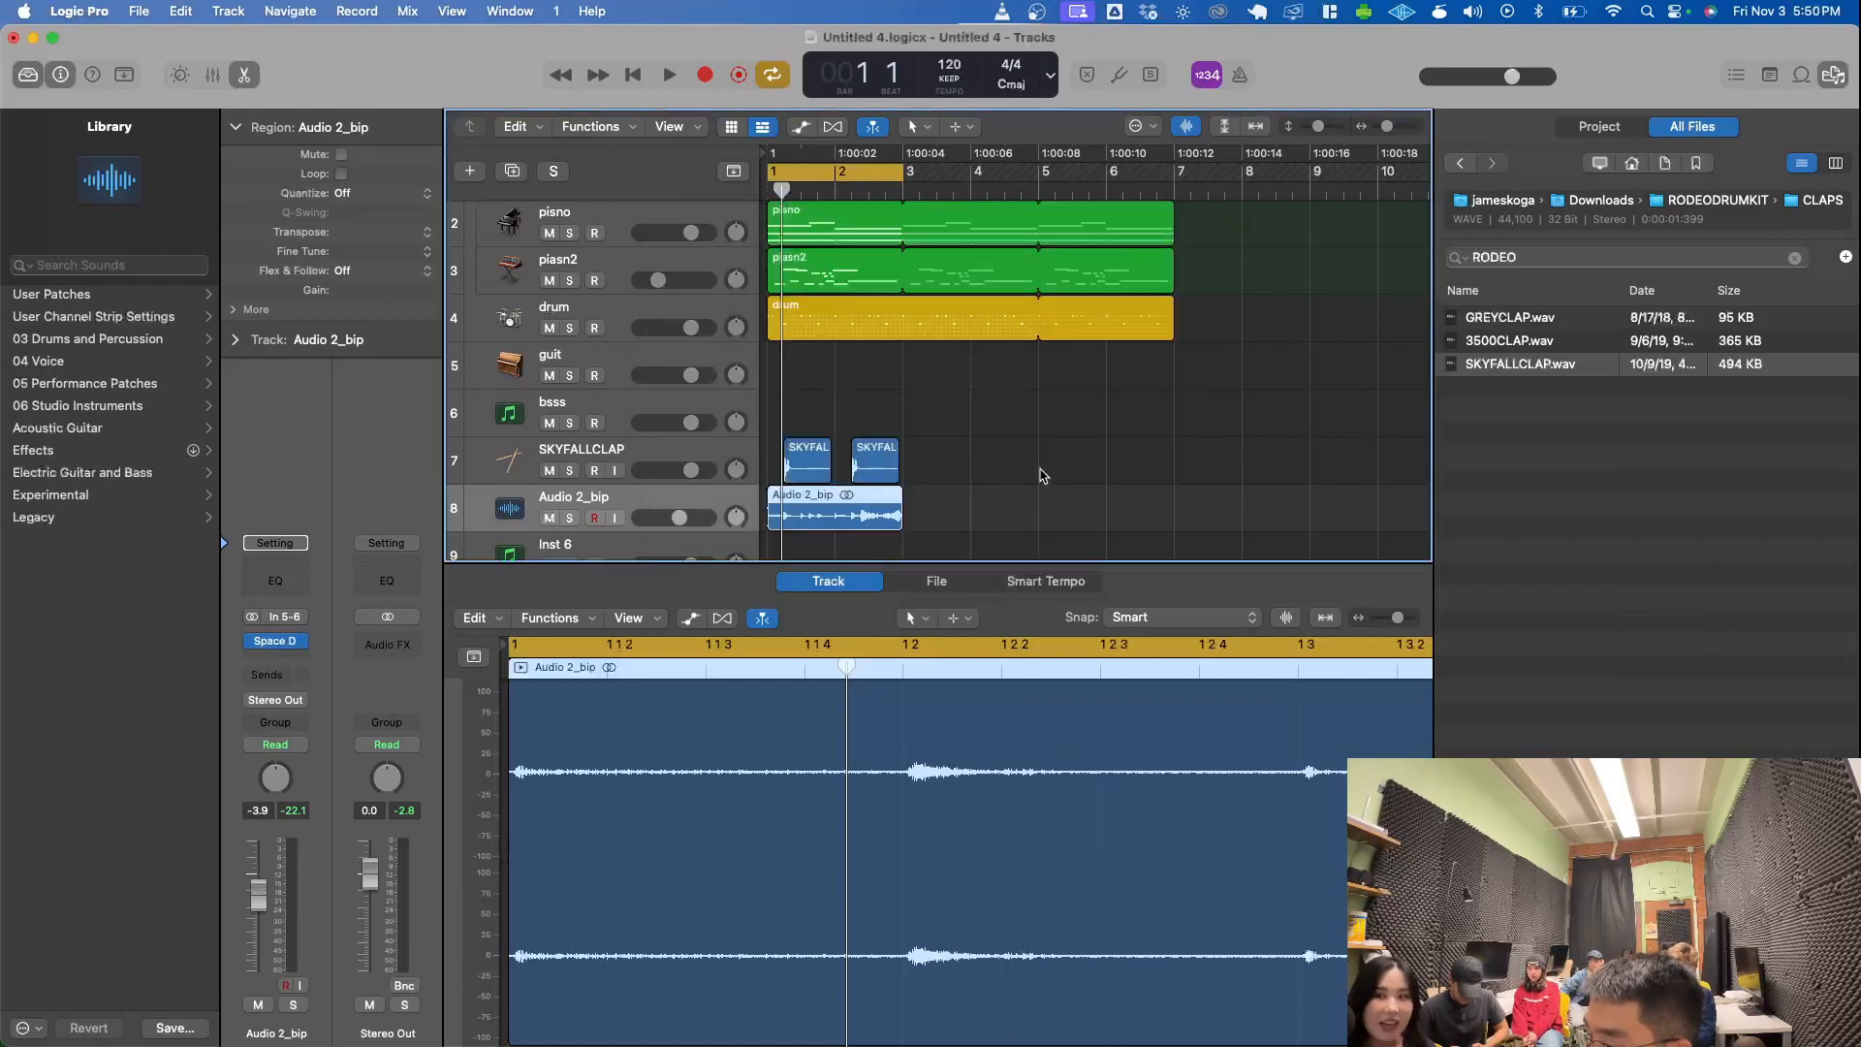
- Delete the empty bsss track and the Inst 6 track that hosts Vital, and select the guit track
left_click(1042, 464)
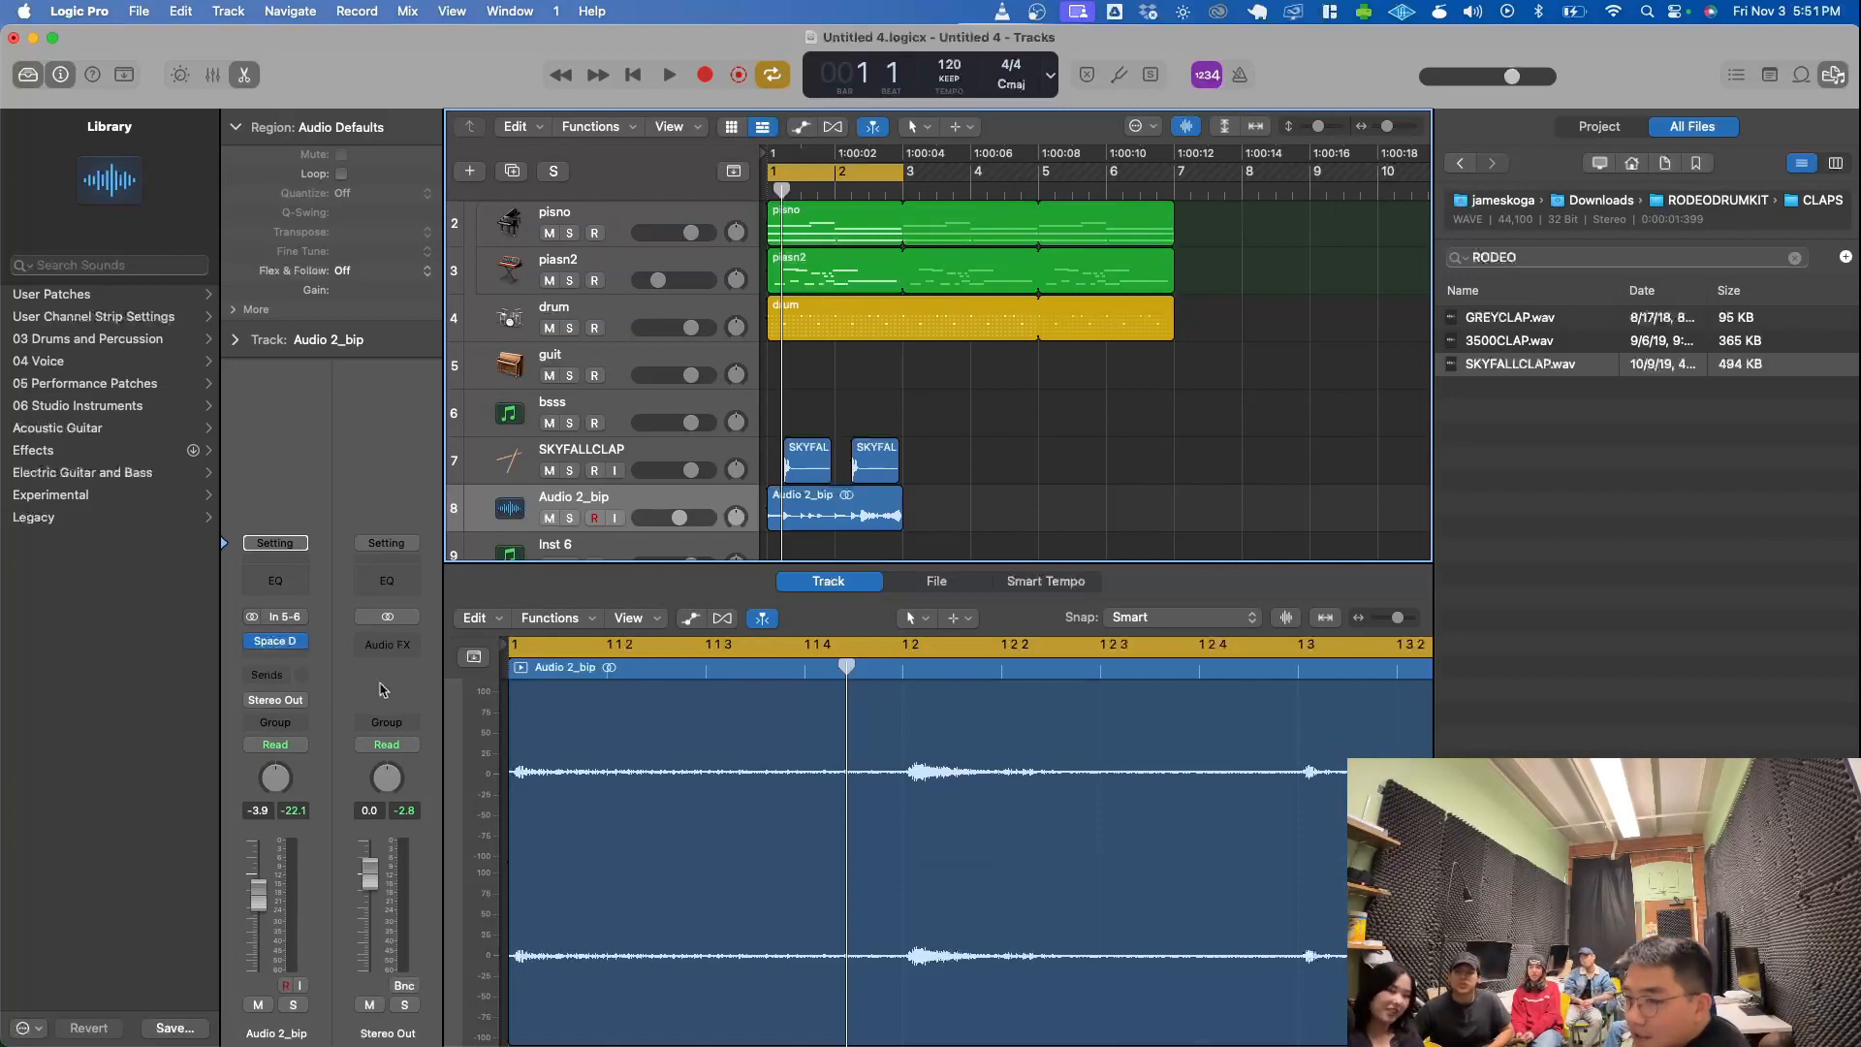
left_click(497, 427)
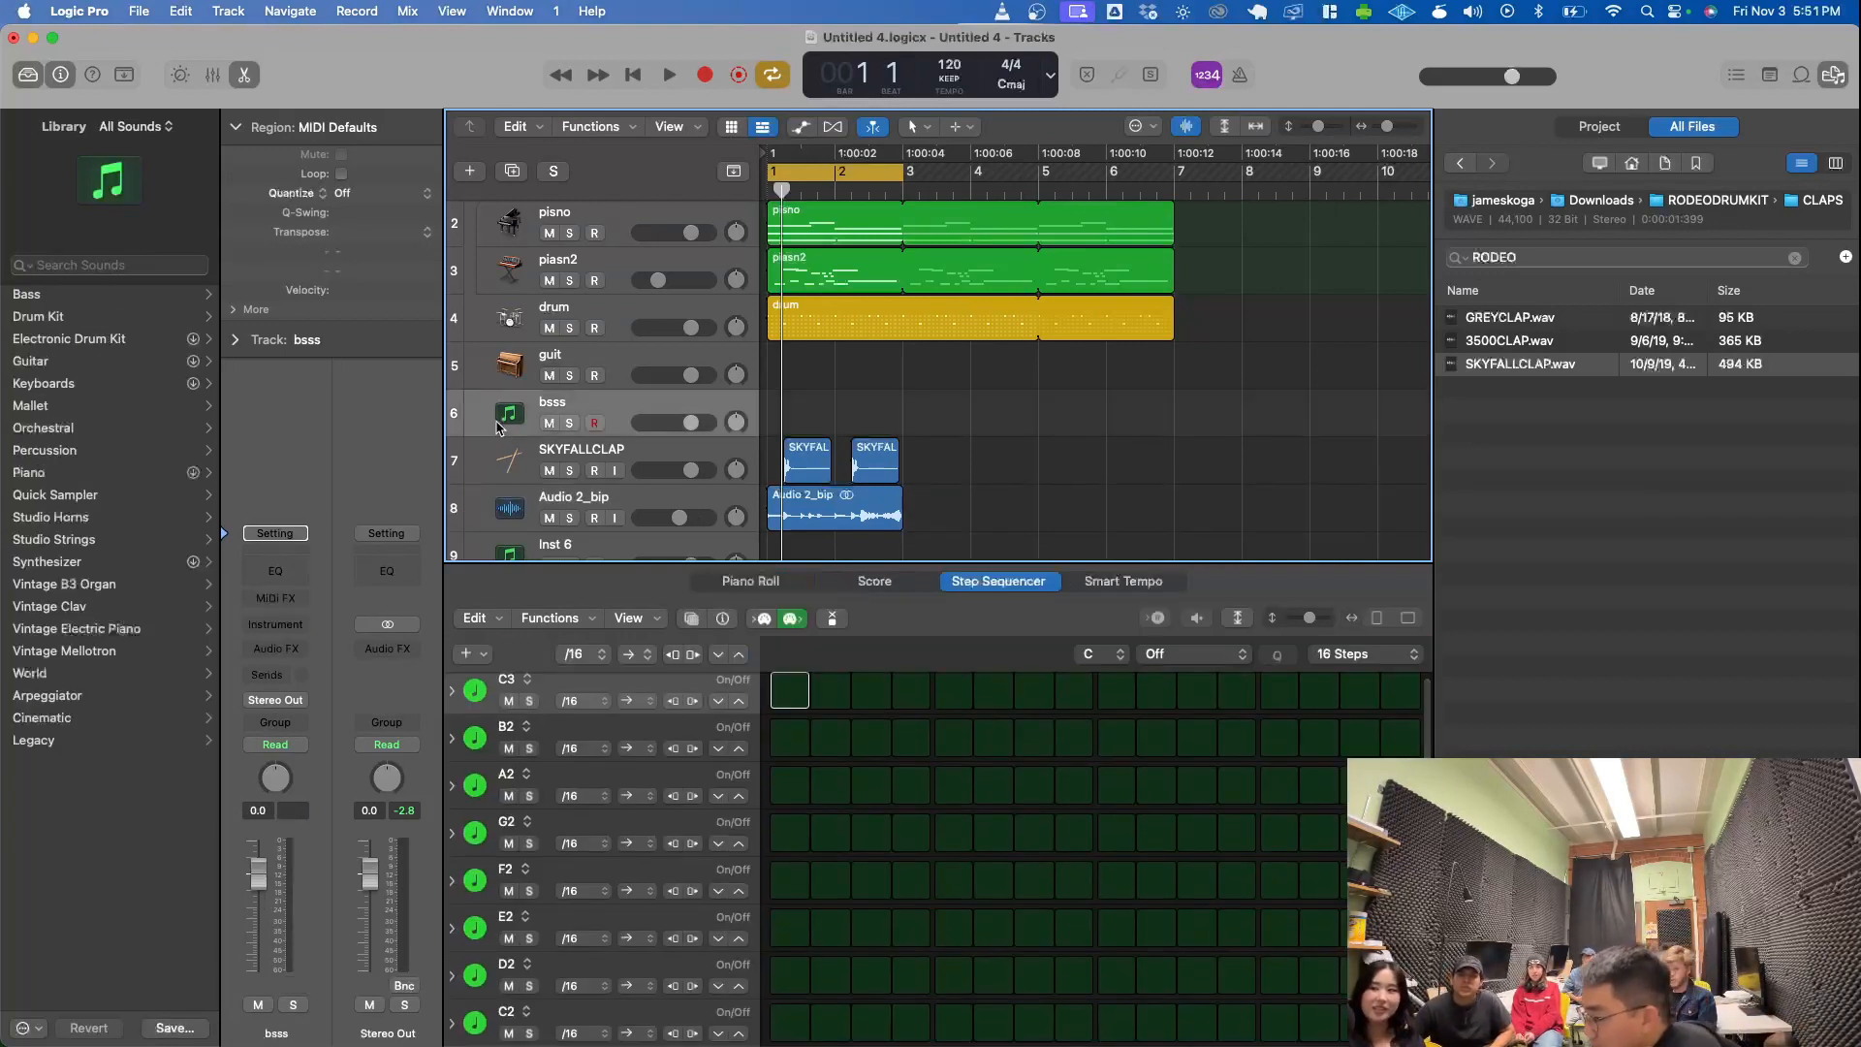
key("super+BackSpace")
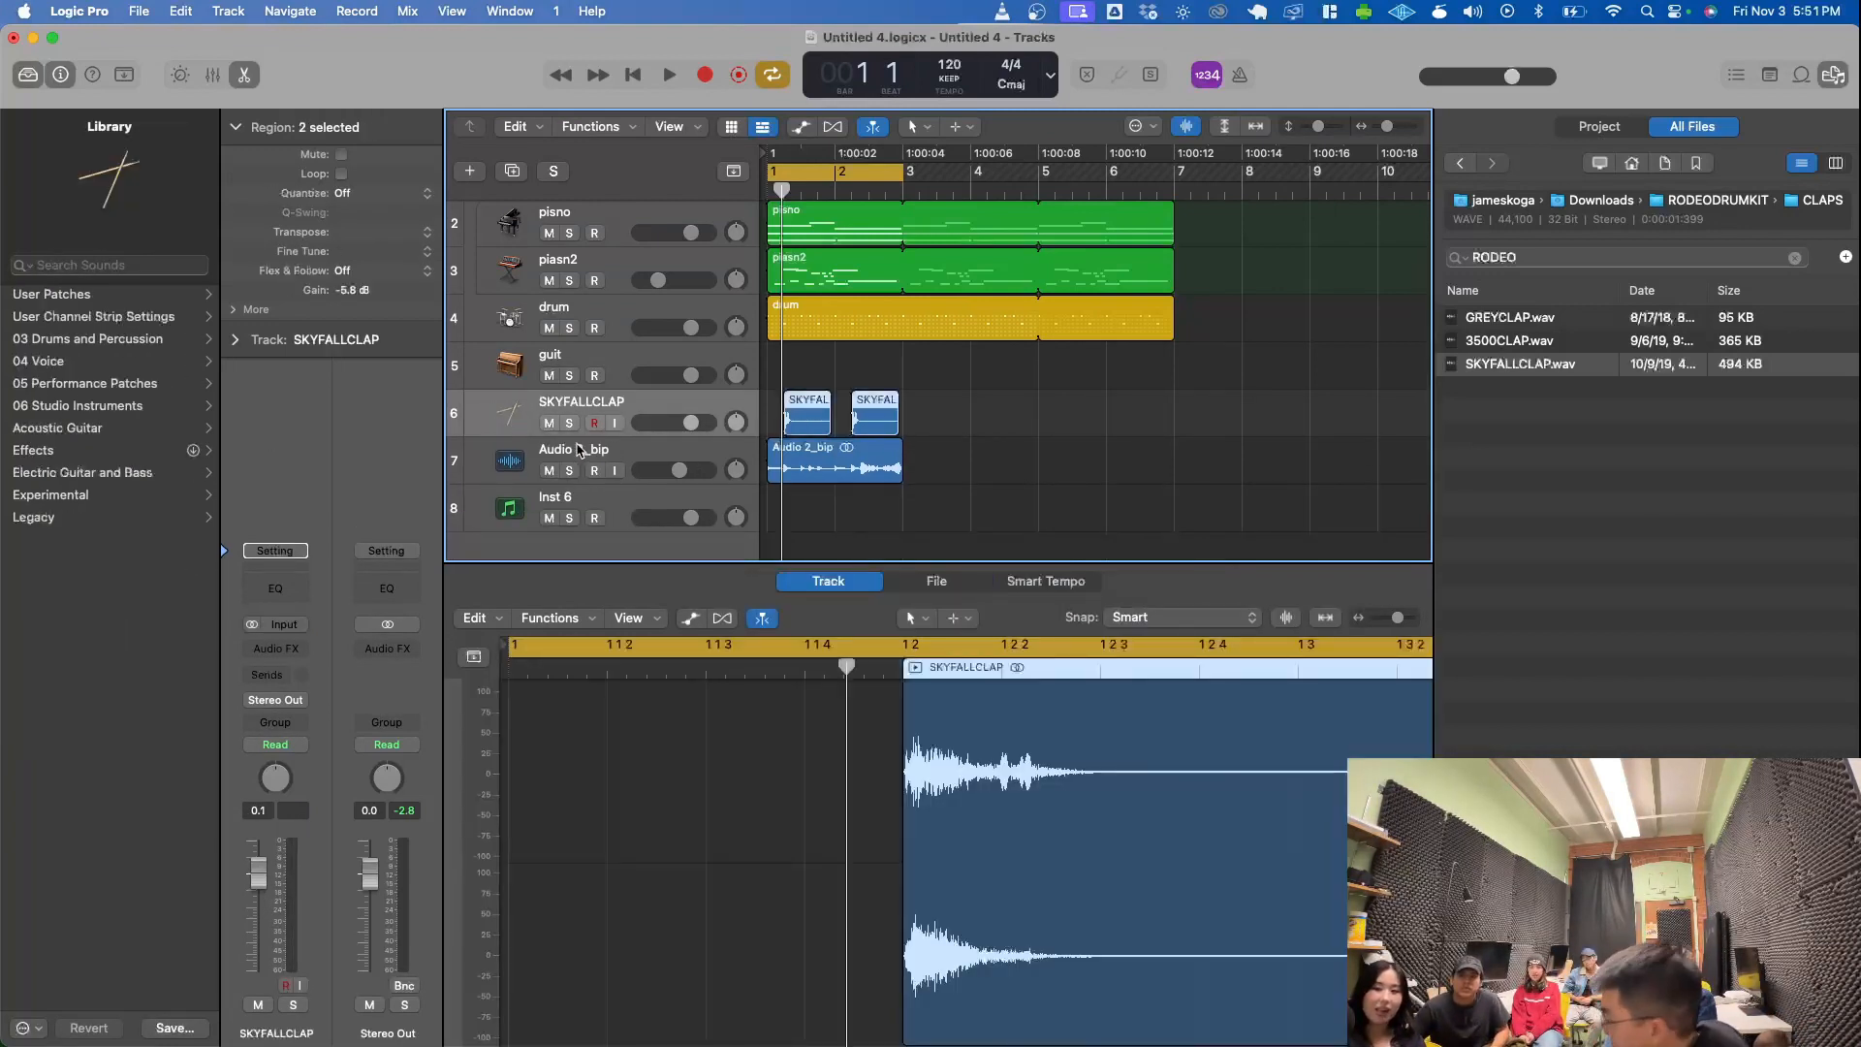
left_click(546, 359)
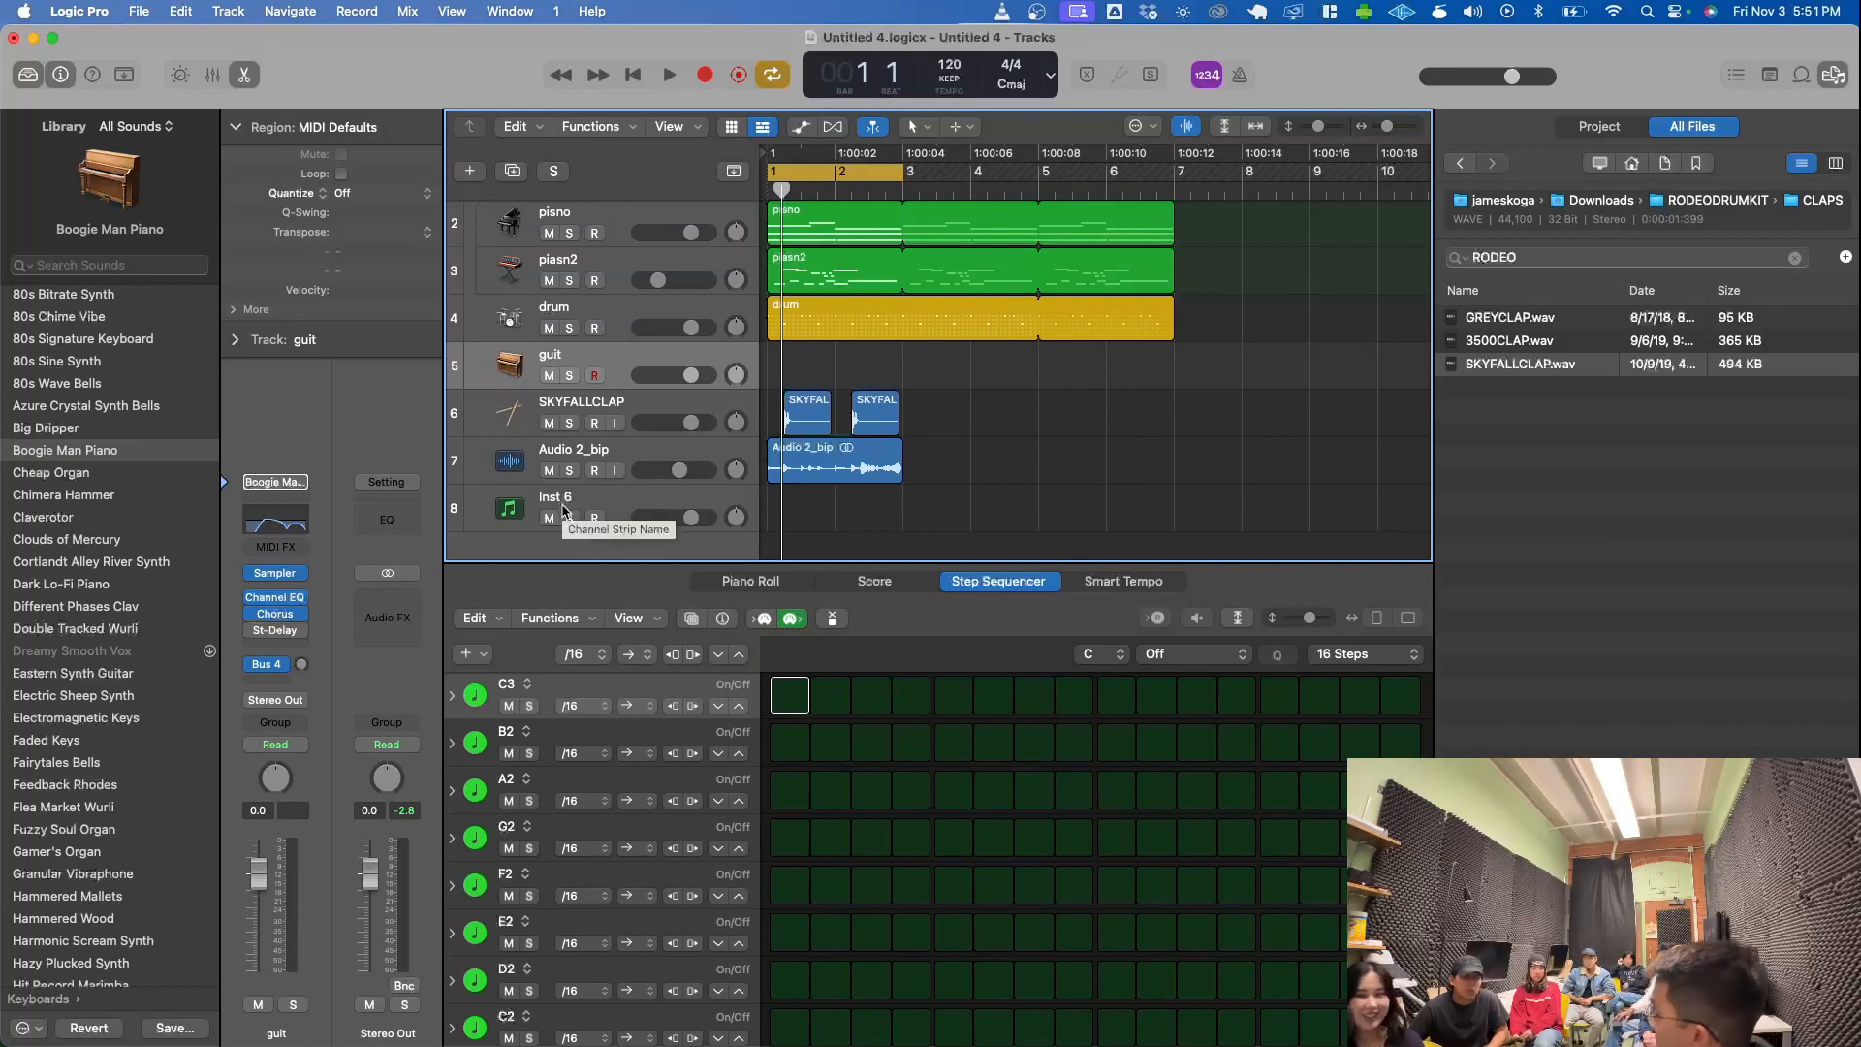
left_click(562, 510)
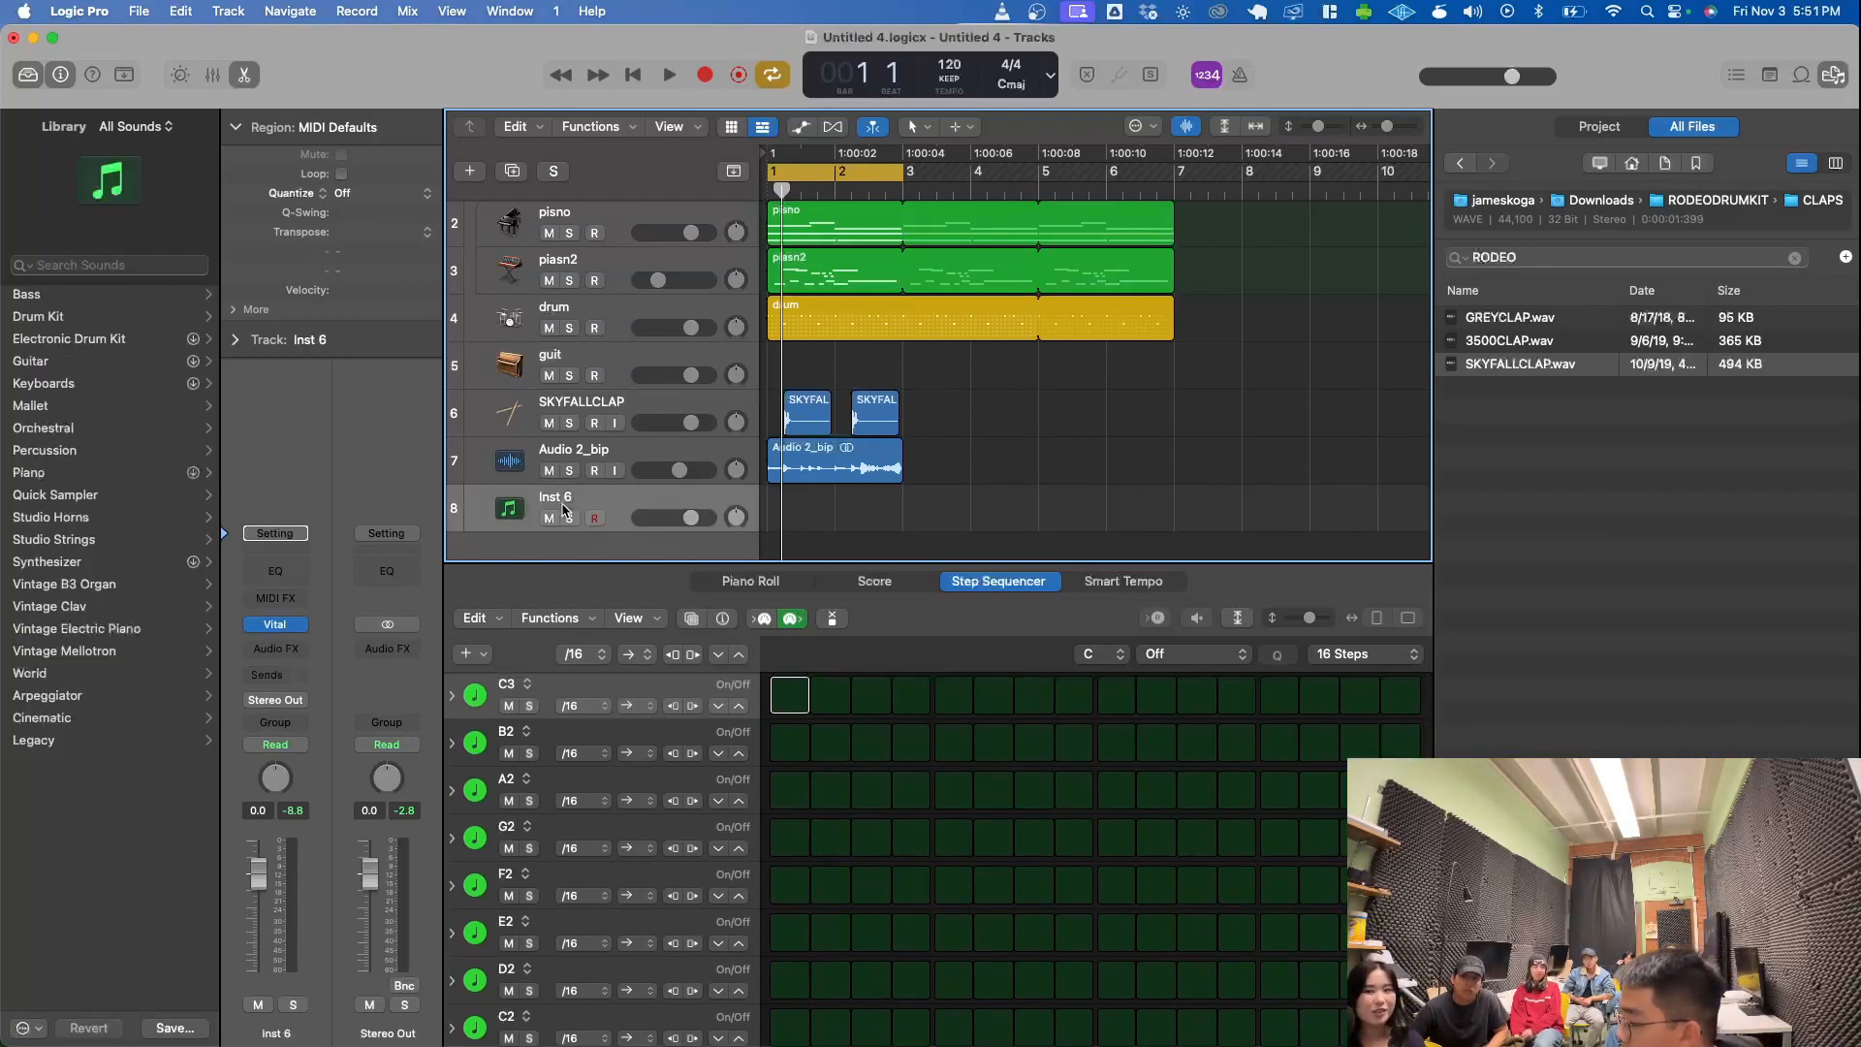
key("super+BackSpace")
left_click(595, 367)
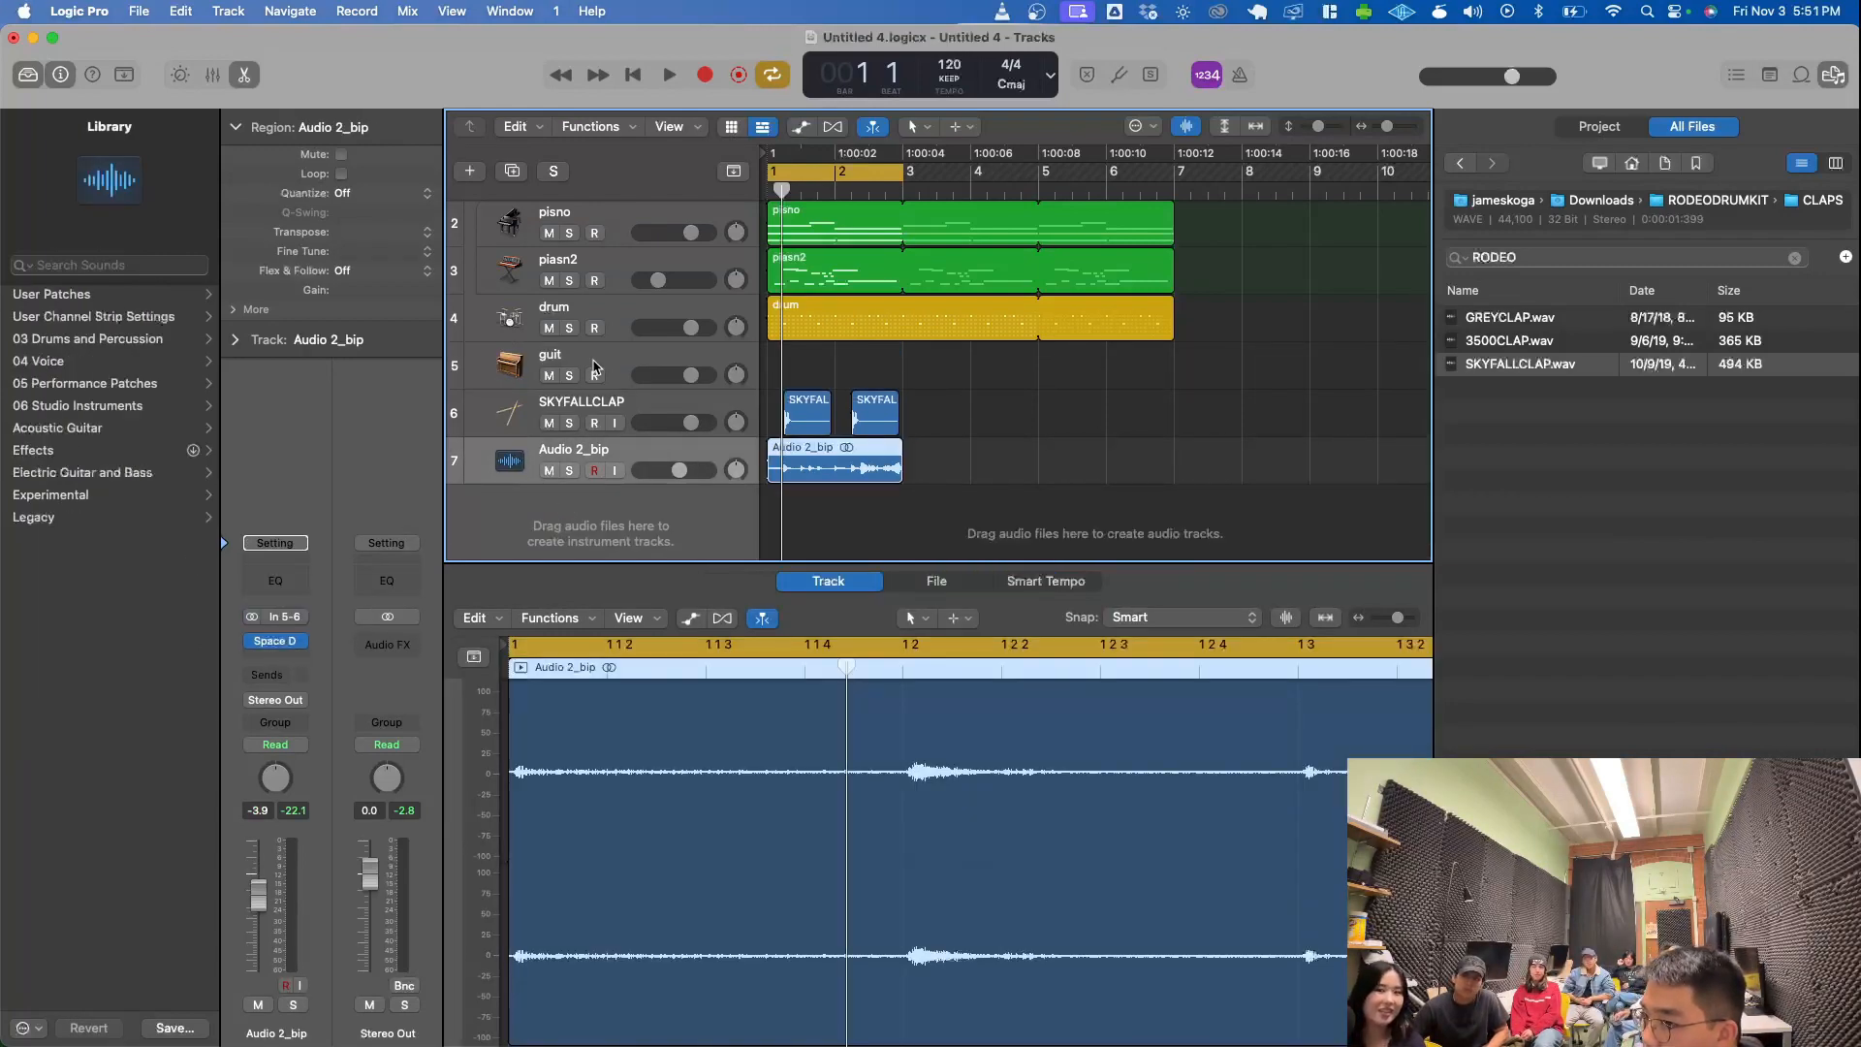